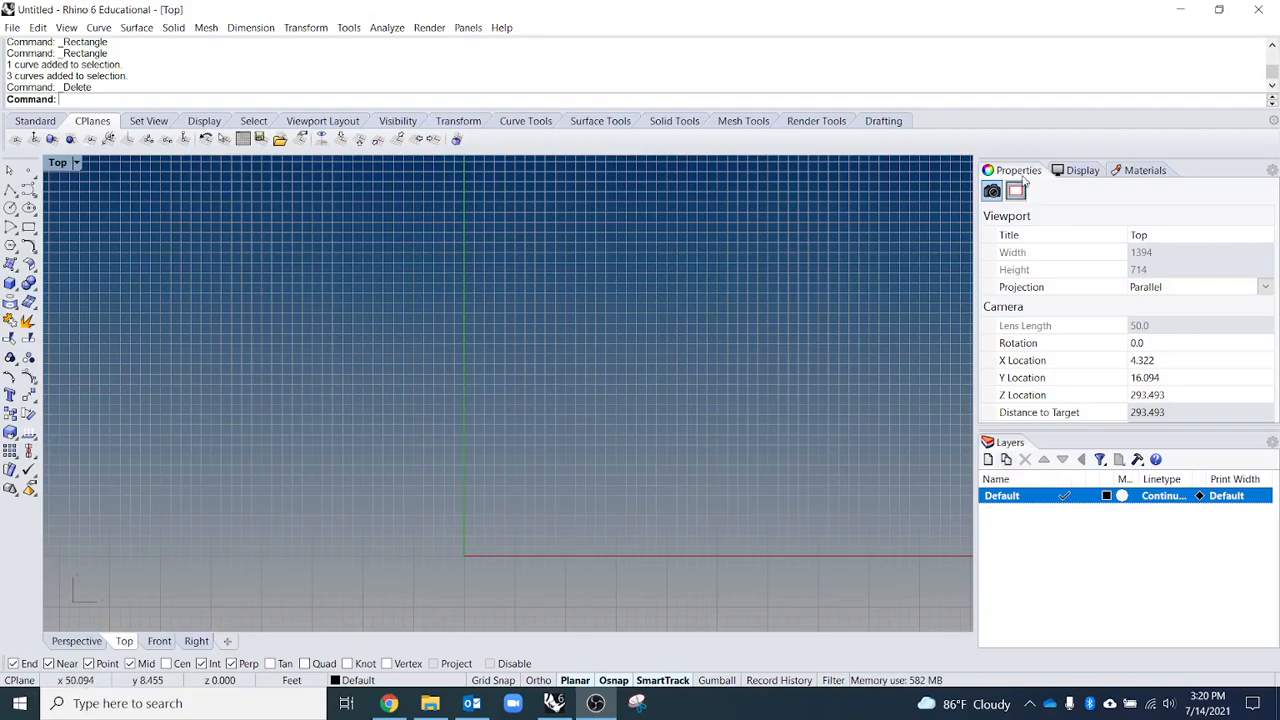
- Show the four-viewport layout, restore the maximized Top viewport, and check the model units
{"action": "double_click", "coordinate": [60, 164]}
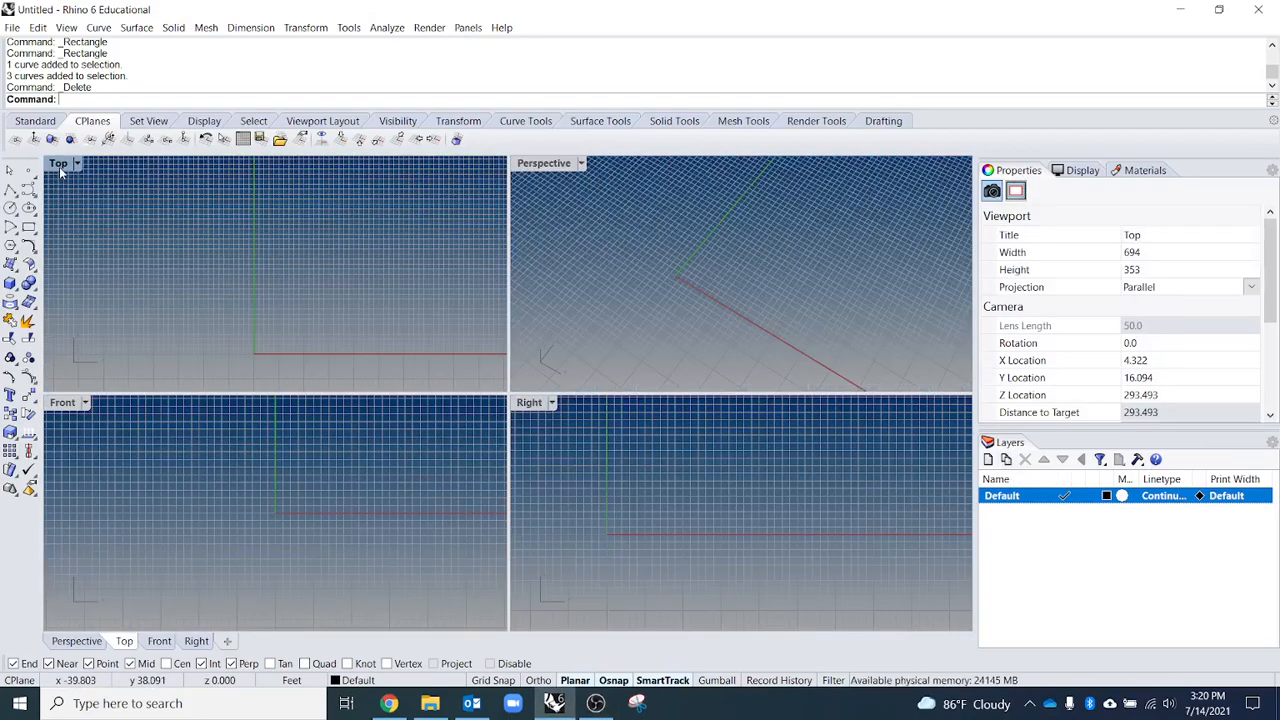
{"action": "double_click", "coordinate": [60, 164]}
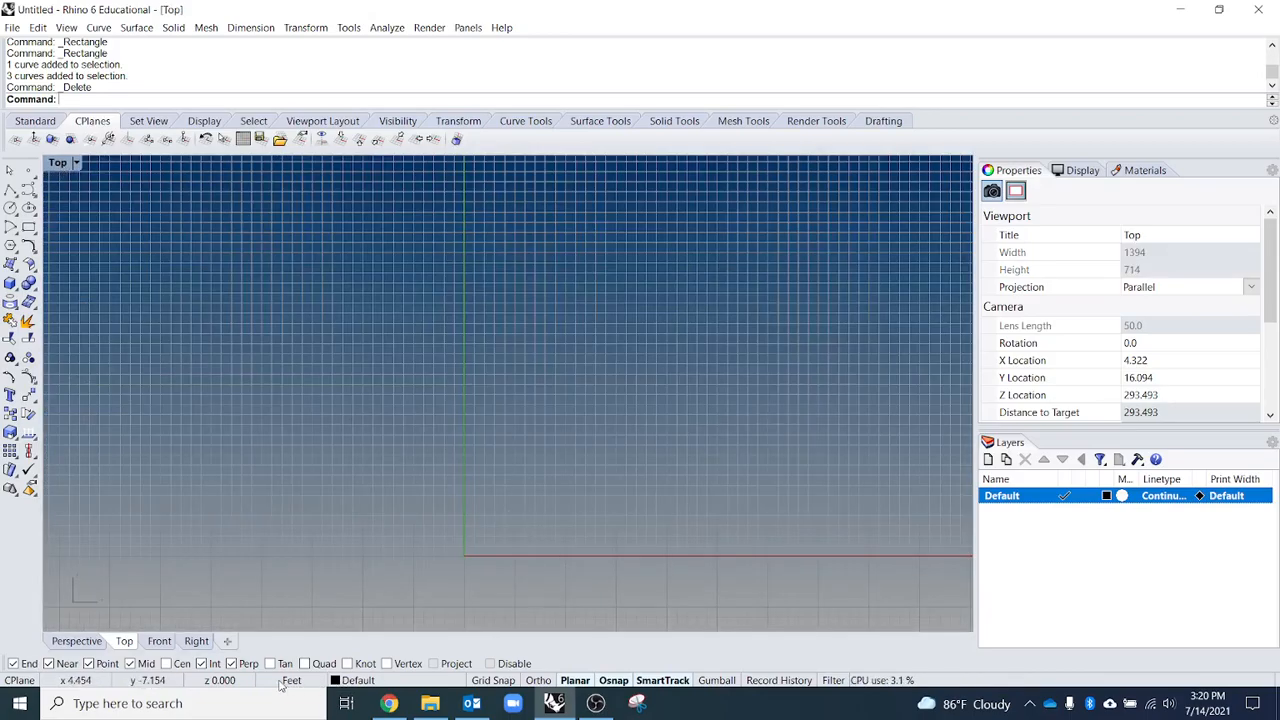
{"action": "mouse_move", "coordinate": [298, 687]}
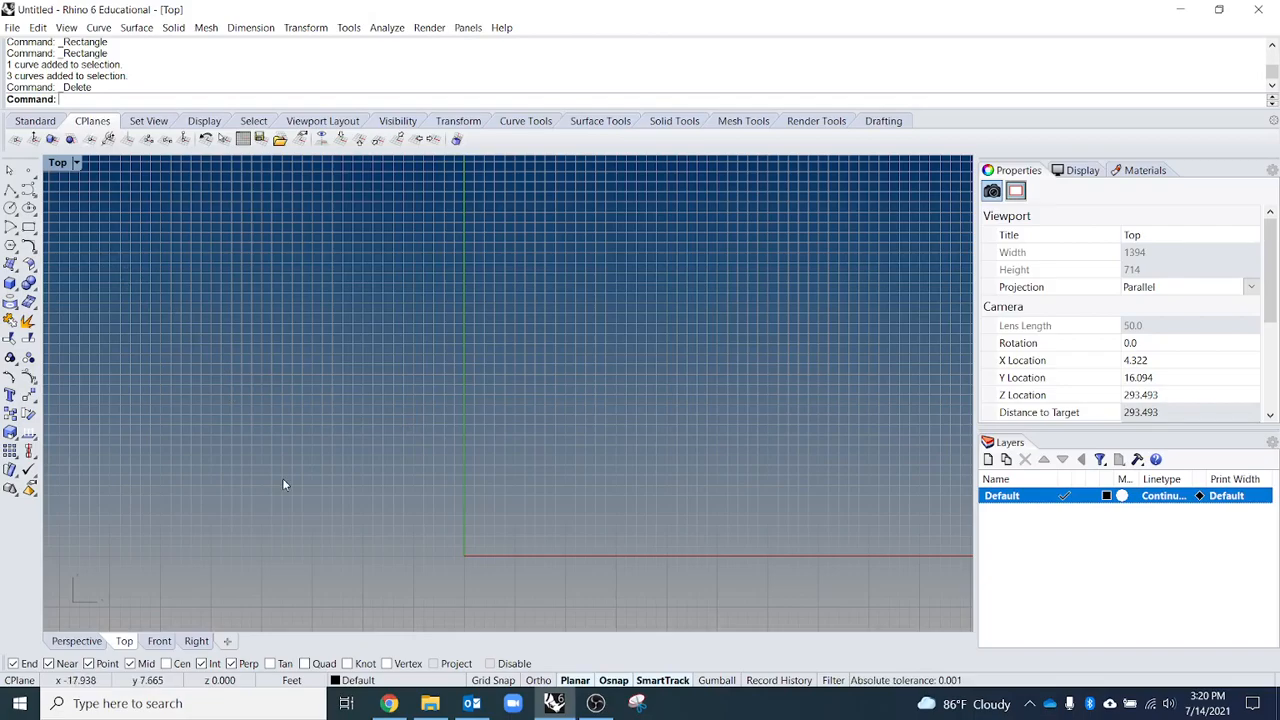
{"action": "scroll", "coordinate": [282, 484], "scroll_direction": "down", "scroll_amount": 5}
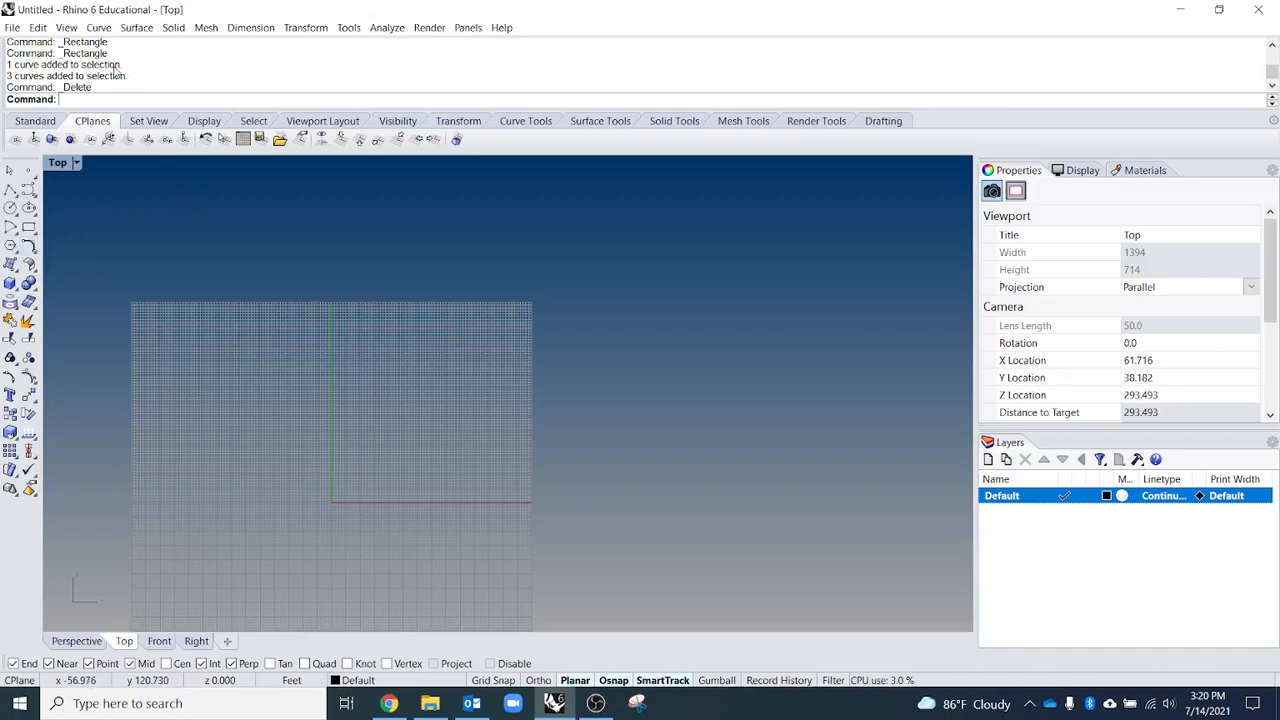
{"action": "left_click", "coordinate": [98, 27]}
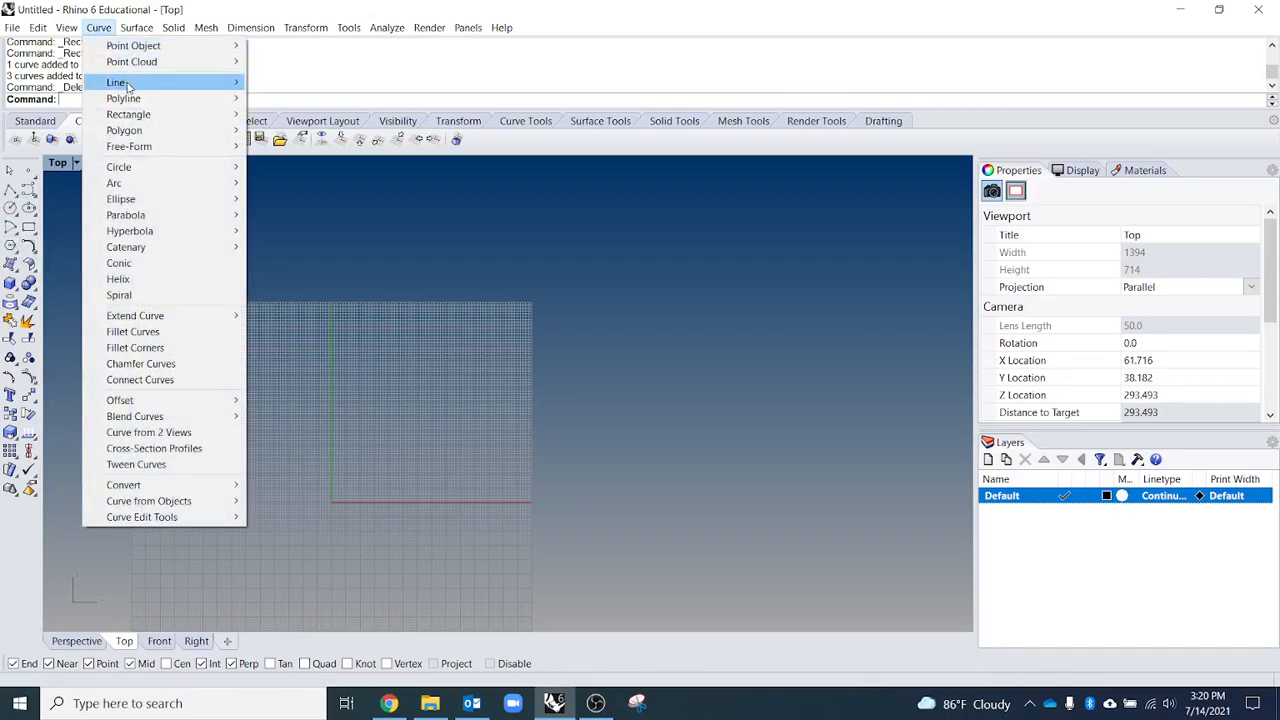
{"action": "mouse_move", "coordinate": [146, 100]}
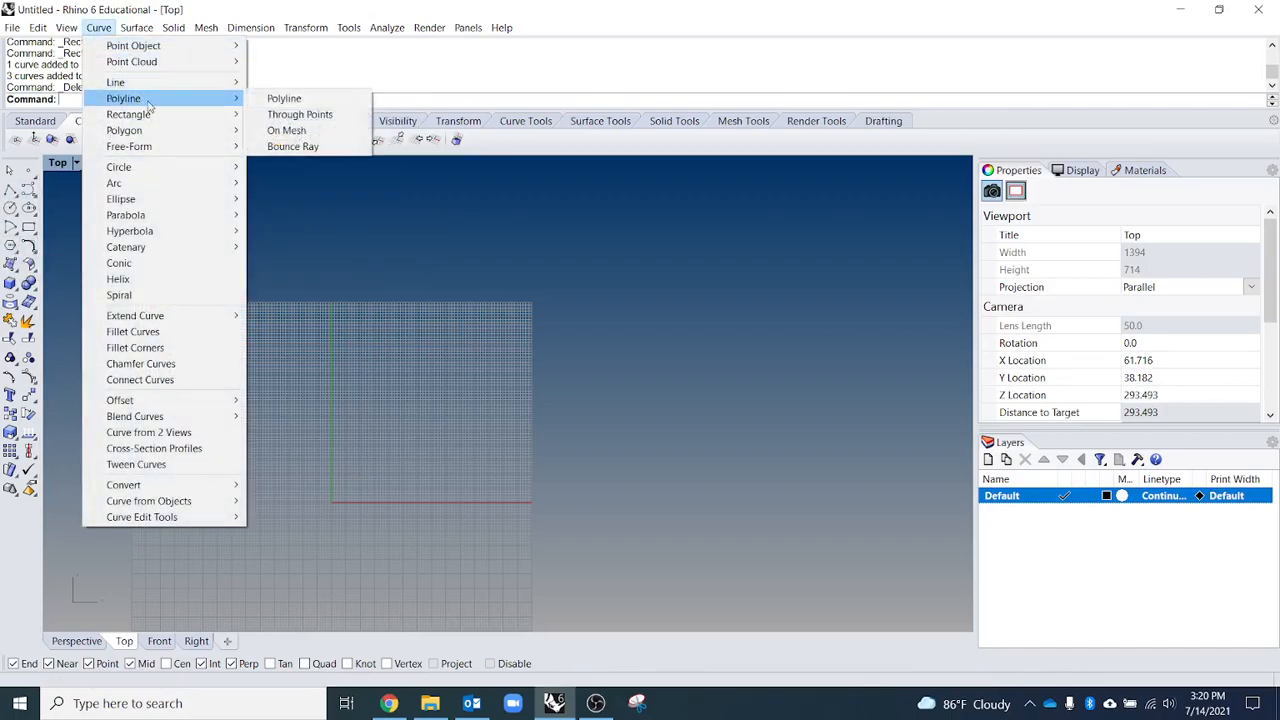
{"action": "left_click", "coordinate": [373, 215]}
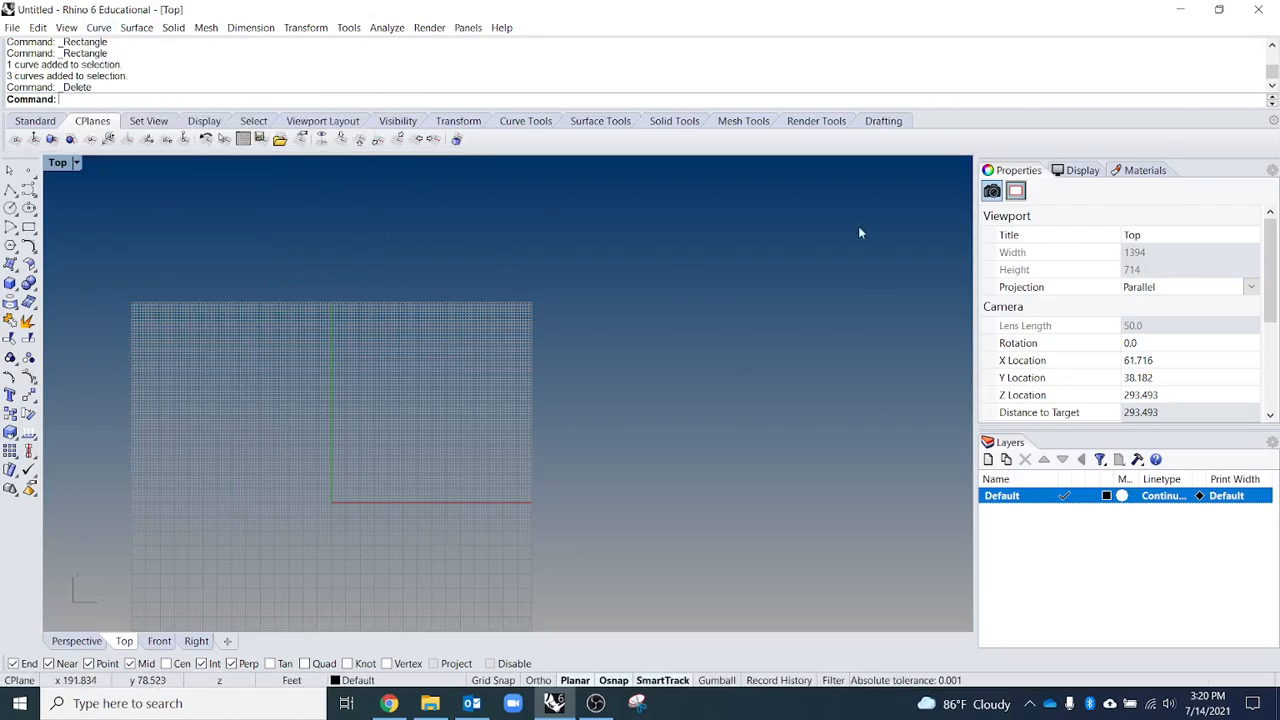
{"action": "left_click", "coordinate": [98, 27]}
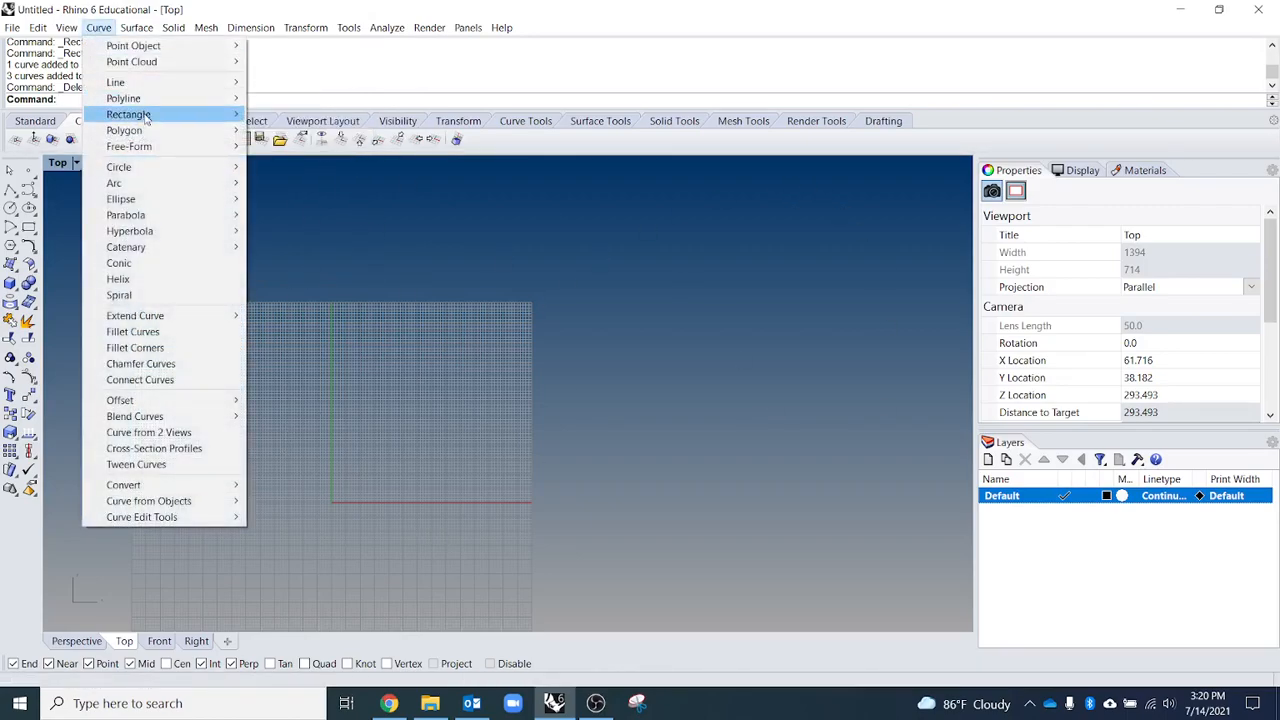
{"action": "left_click", "coordinate": [674, 356]}
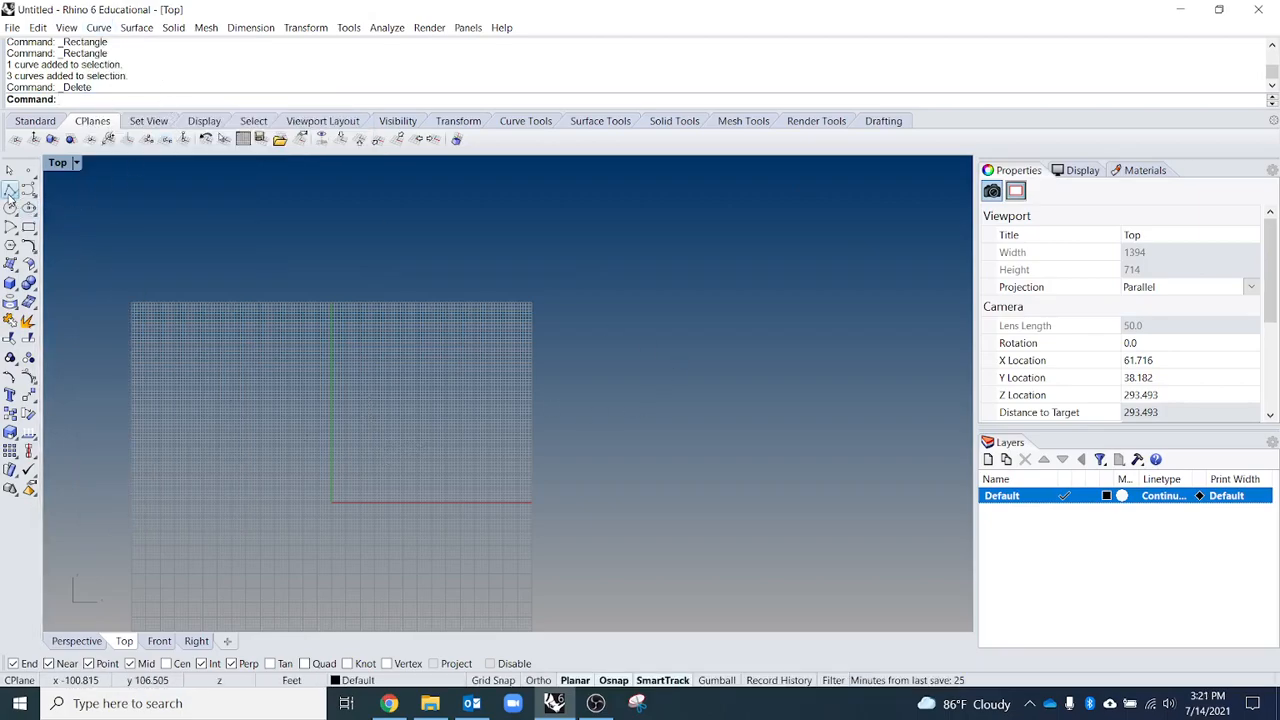
- Draw a single horizontal line above the x-axis, starting inside the grid and ending past its edge
{"action": "left_click", "coordinate": [10, 190]}
{"action": "left_click", "coordinate": [15, 196]}
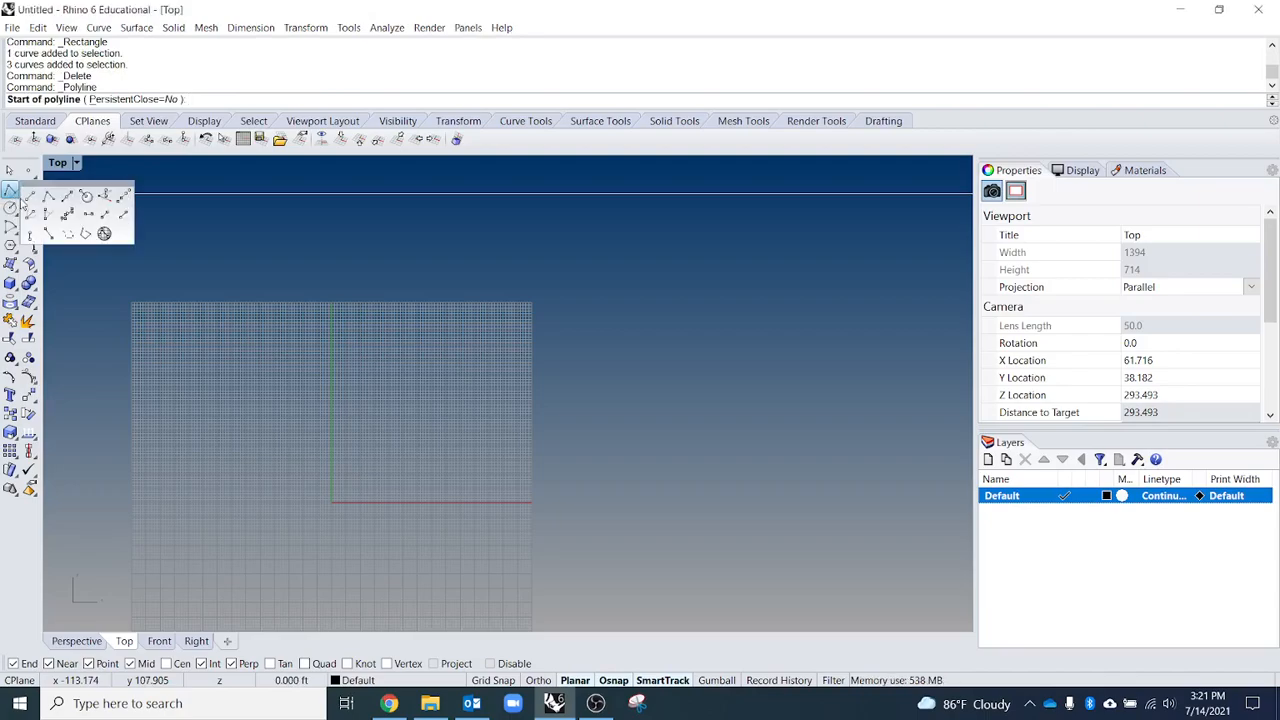
{"action": "left_click", "coordinate": [30, 205]}
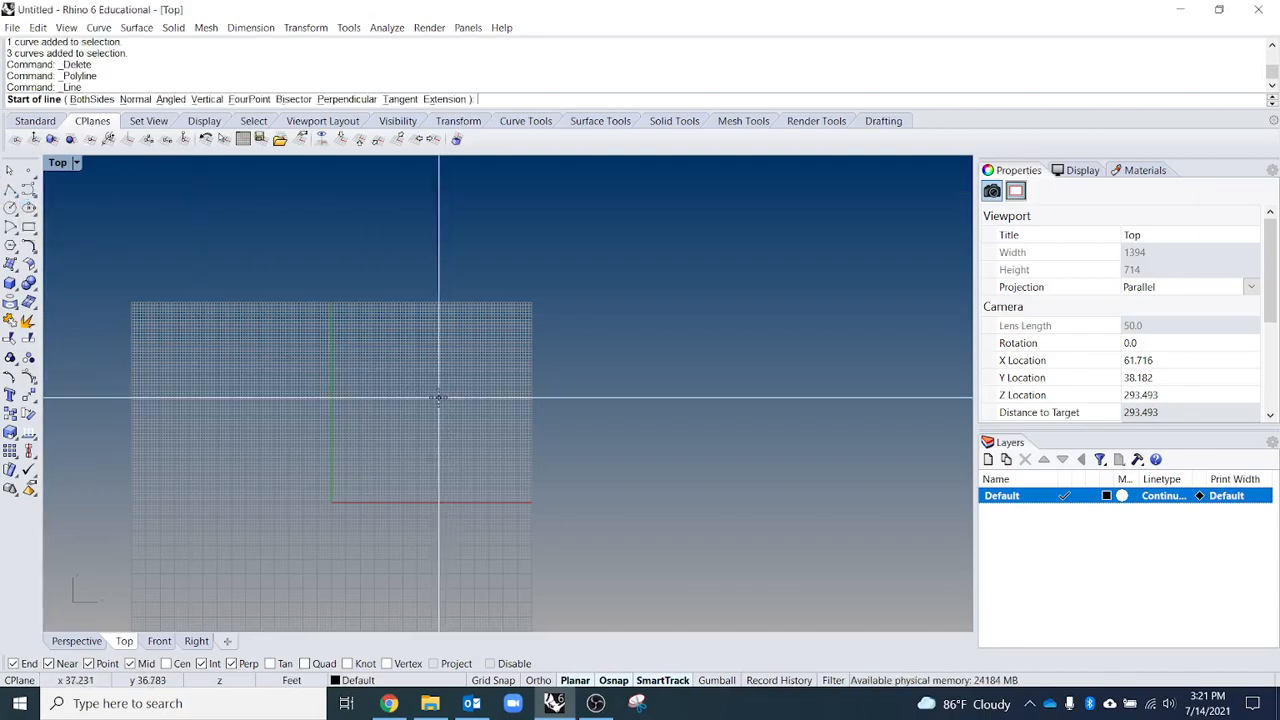
{"action": "left_click", "coordinate": [400, 381]}
{"action": "left_click", "coordinate": [575, 381]}
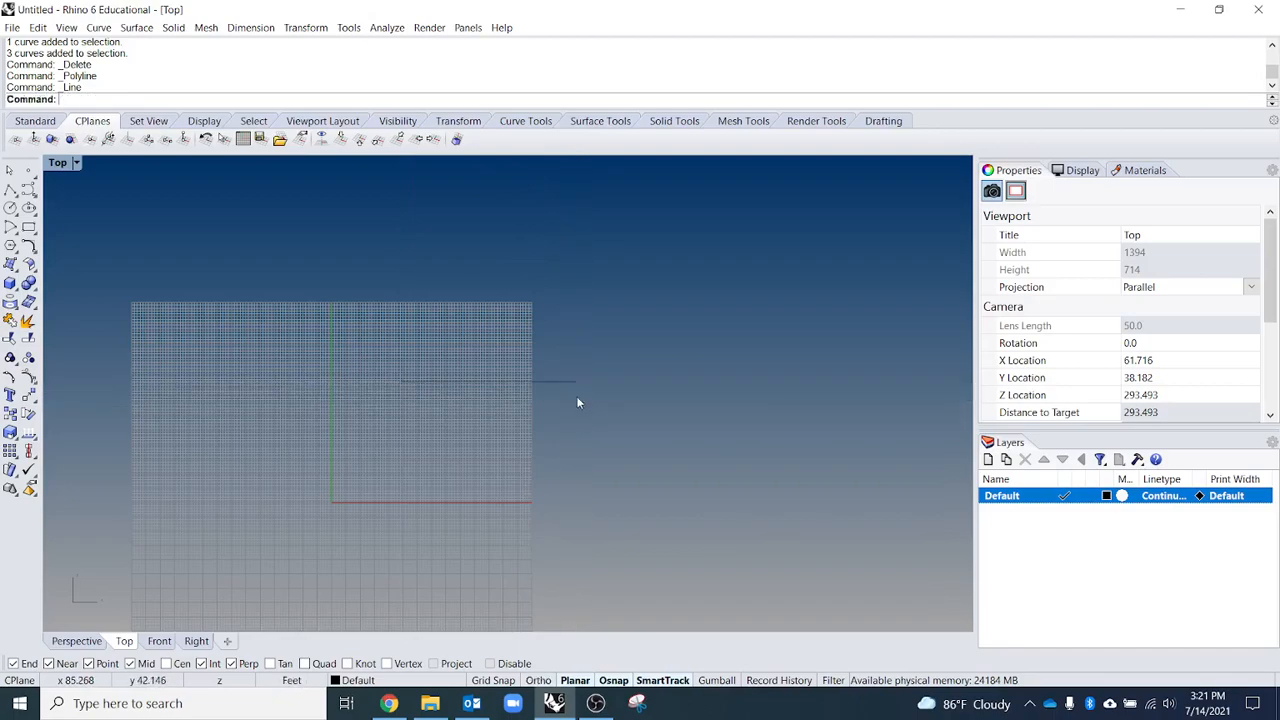
- Start a polyline at coordinates 10,10 and constrain its first segment to a length of 10 ft
{"action": "left_click", "coordinate": [10, 190]}
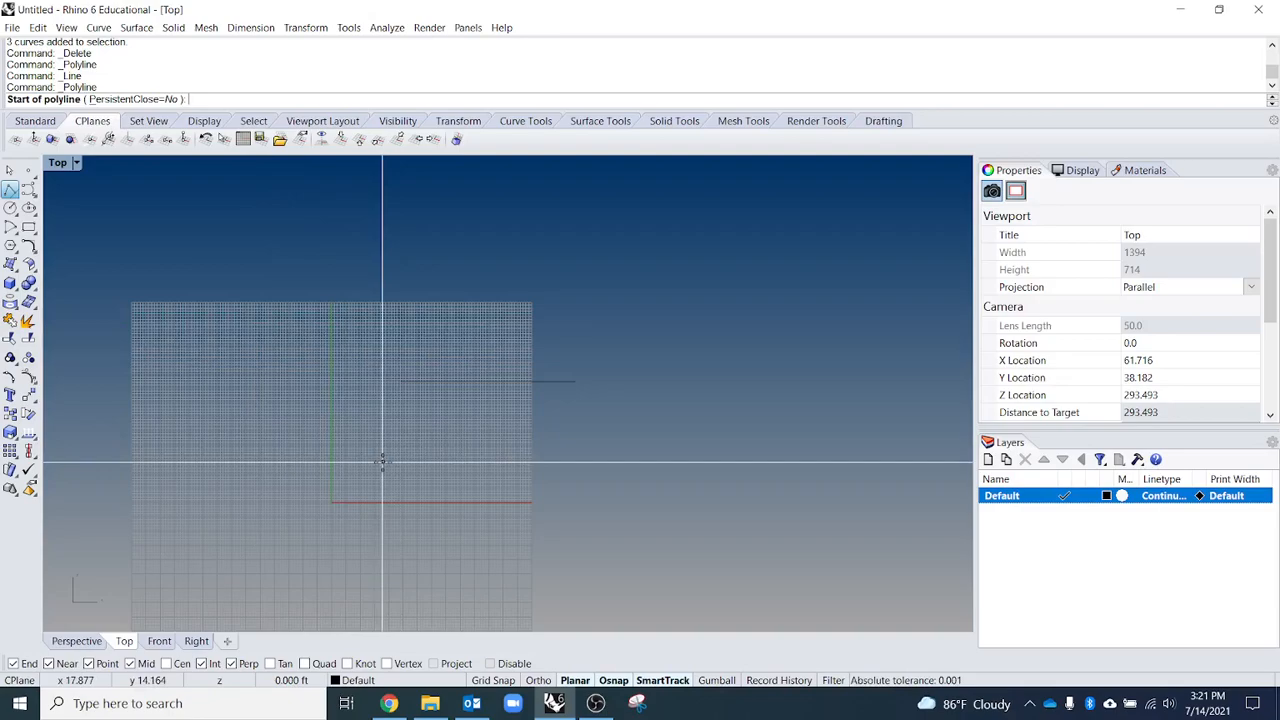
{"action": "type", "text": "10,10"}
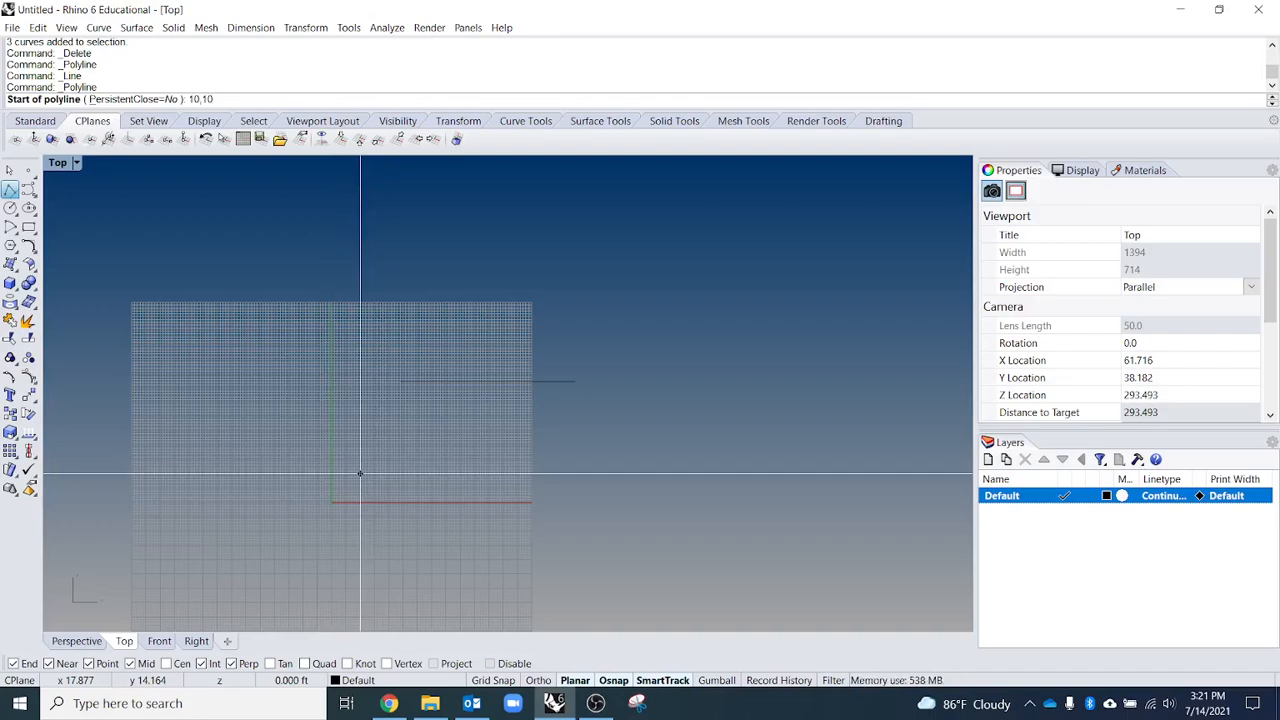
{"action": "key", "text": "Return"}
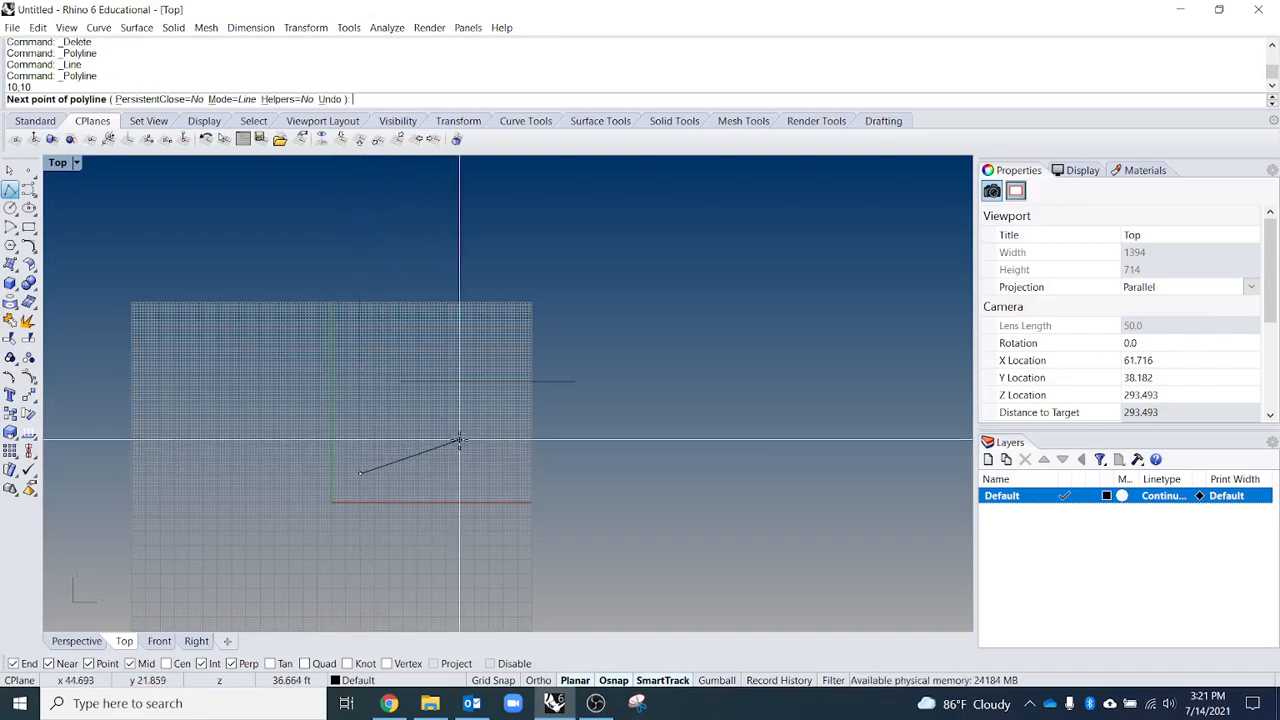
{"action": "type", "text": "10"}
{"action": "key", "text": "Return"}
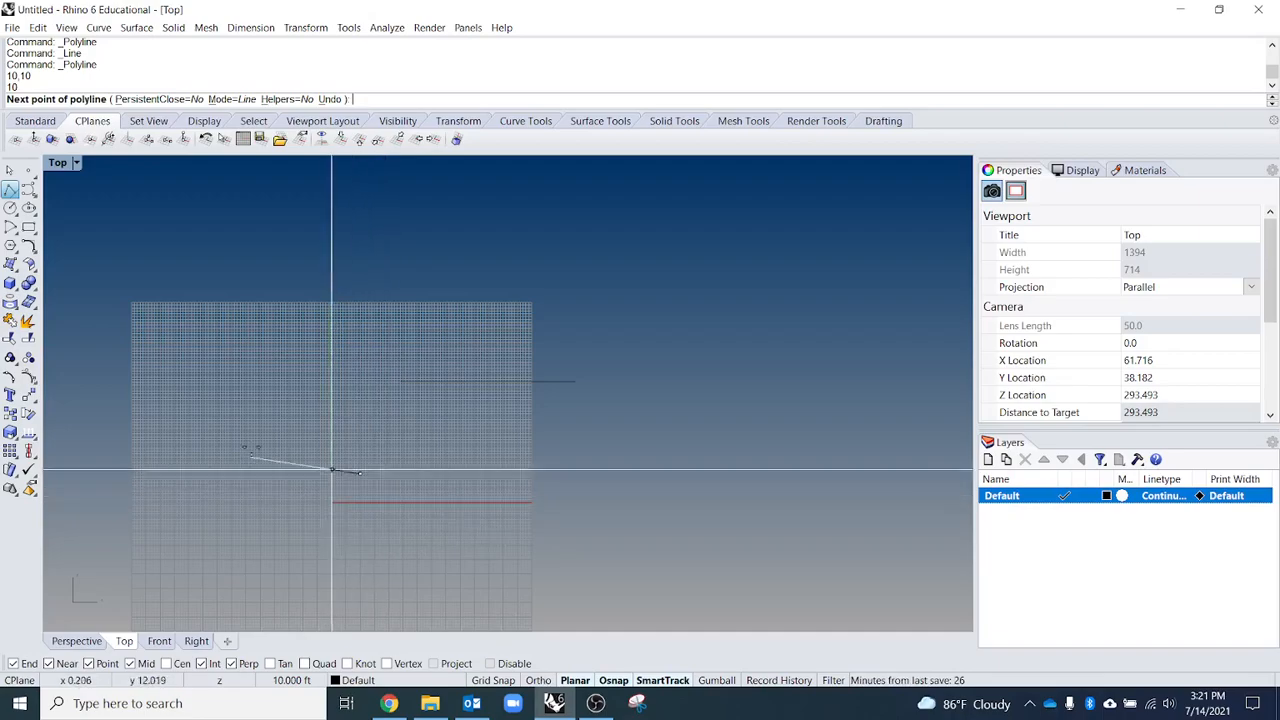
{"action": "scroll", "coordinate": [366, 460], "scroll_direction": "up", "scroll_amount": 5}
{"action": "scroll", "coordinate": [366, 470], "scroll_direction": "up", "scroll_amount": 2}
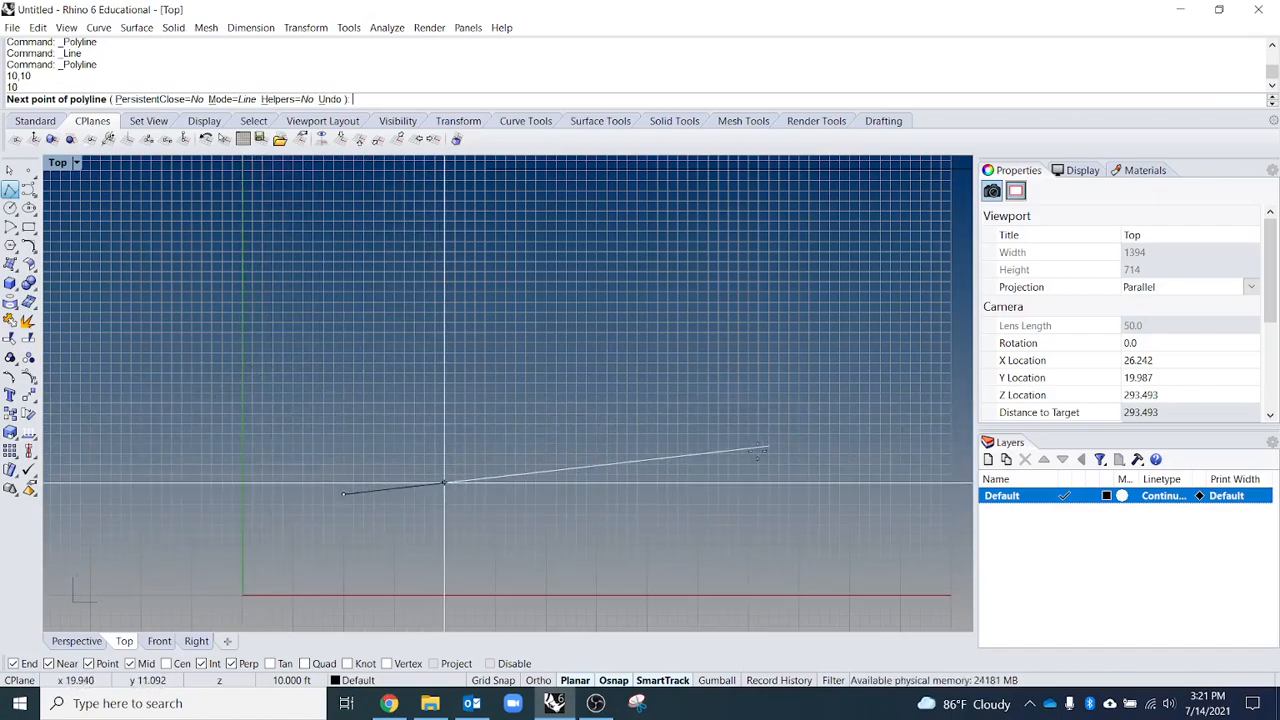
- Toggle Ortho repeatedly to compare a free and an orthogonal direction for the polyline's 10 ft segment
{"action": "left_click", "coordinate": [538, 681]}
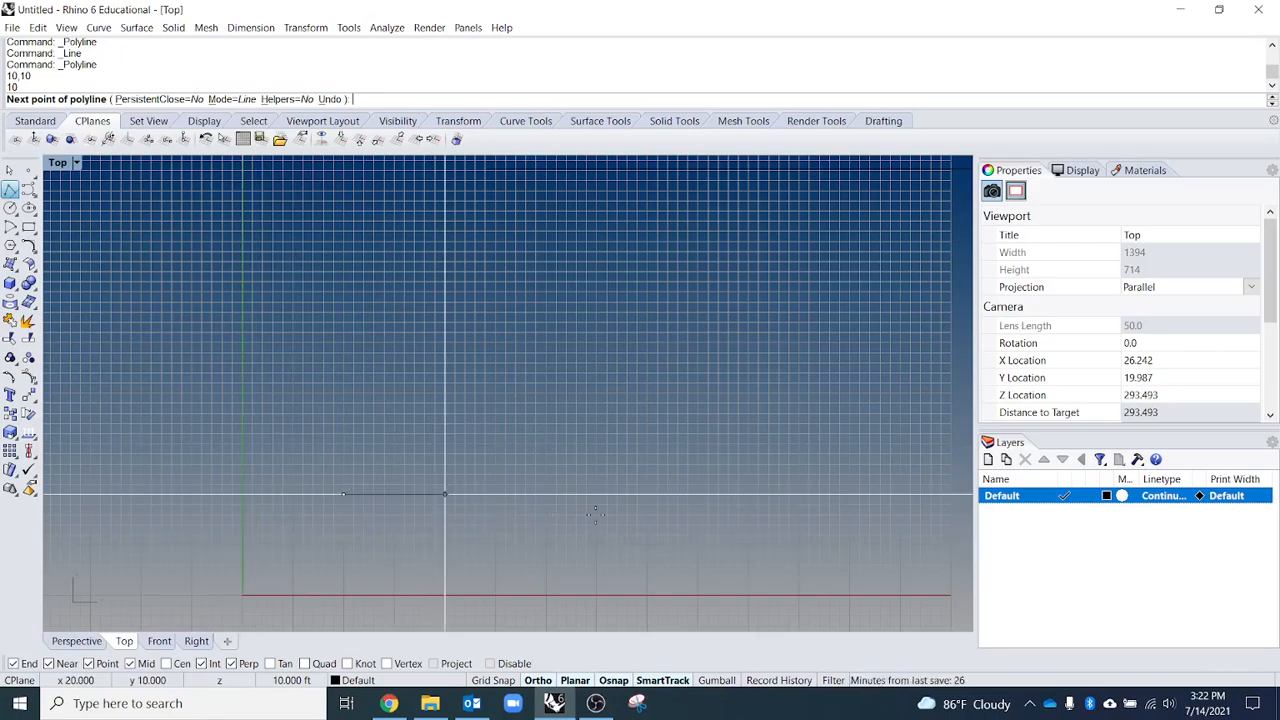
{"action": "left_click", "coordinate": [538, 680]}
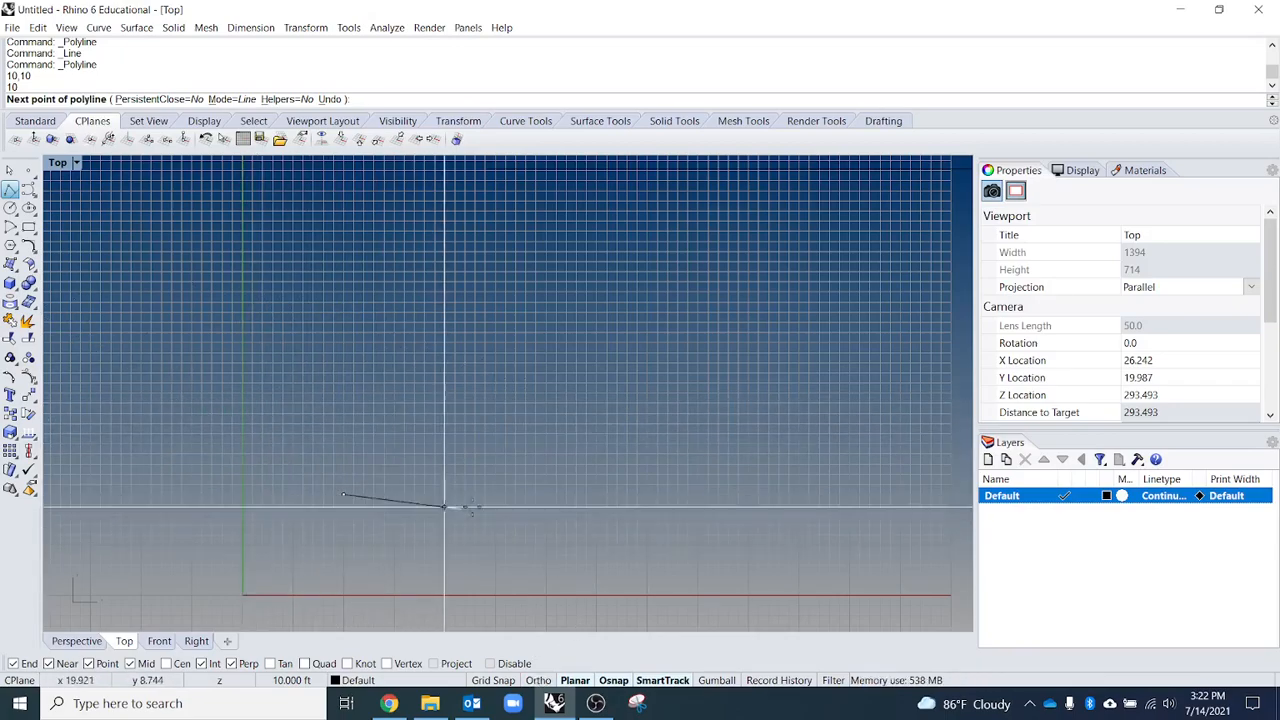
{"action": "scroll", "coordinate": [429, 434], "scroll_direction": "down", "scroll_amount": 2}
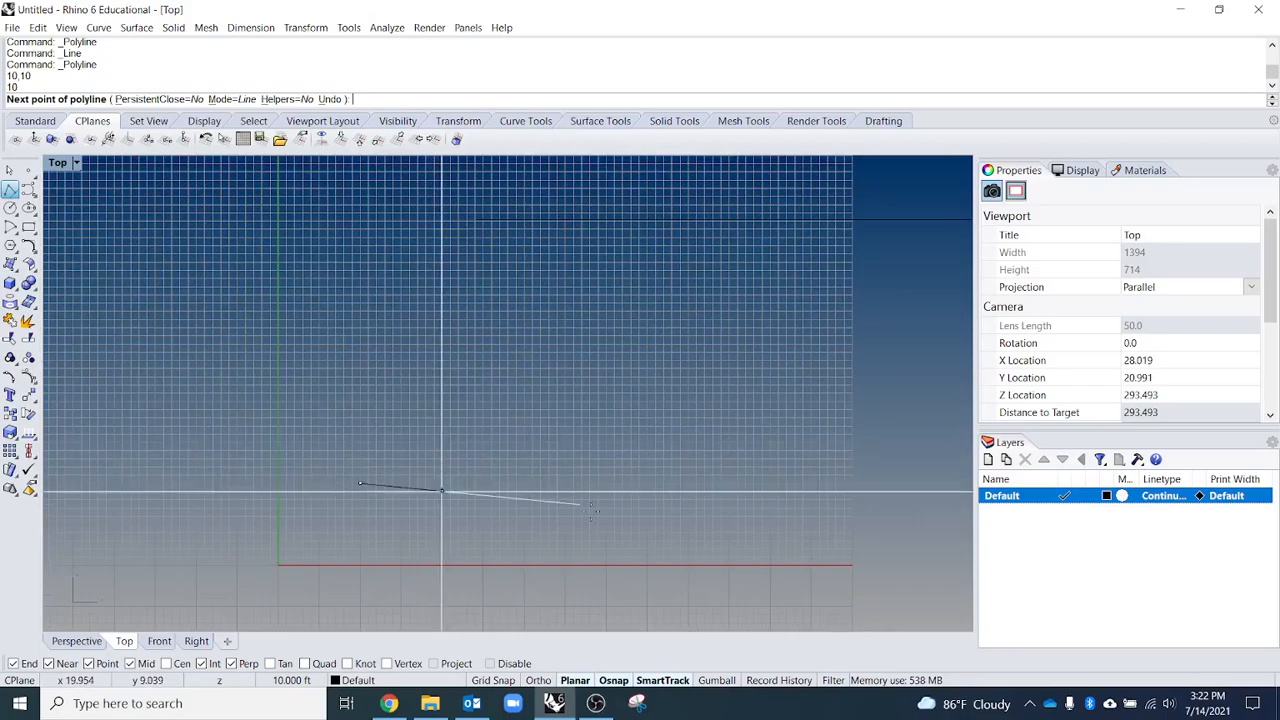
{"action": "scroll", "coordinate": [510, 490], "scroll_direction": "down", "scroll_amount": 1}
{"action": "key", "text": "F8"}
{"action": "key", "text": "F8"}
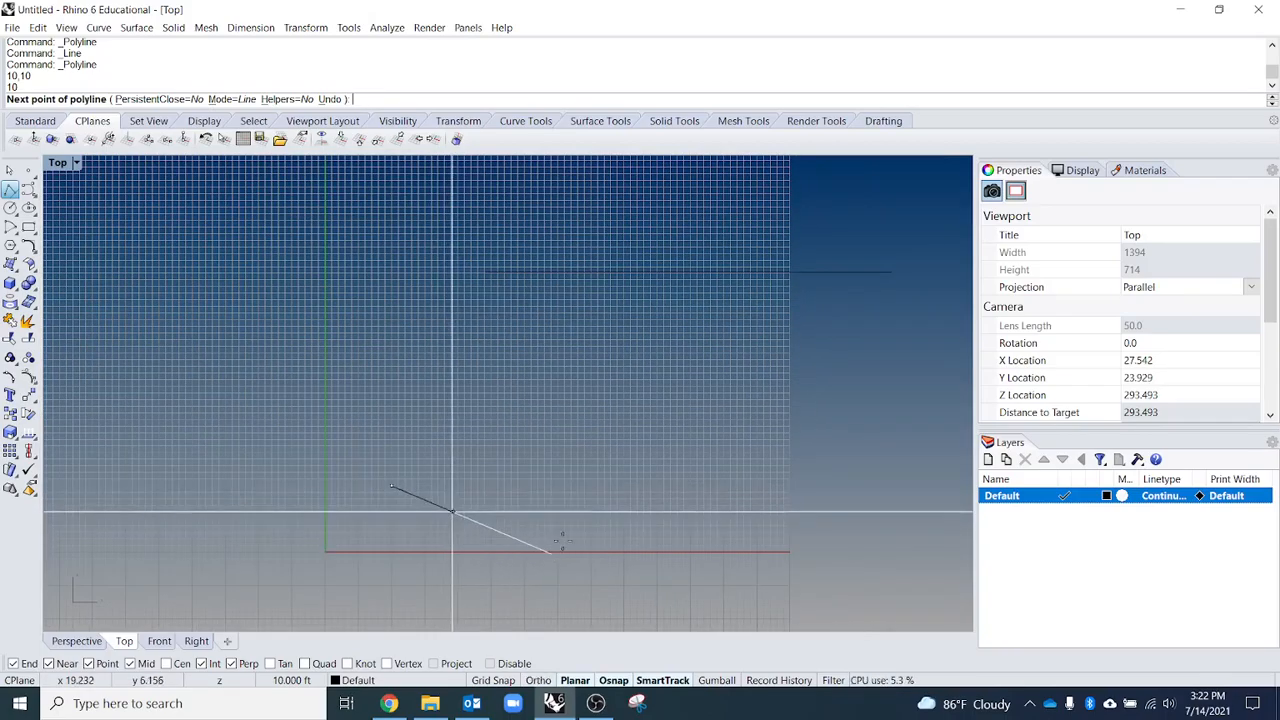
{"action": "key", "text": "F8"}
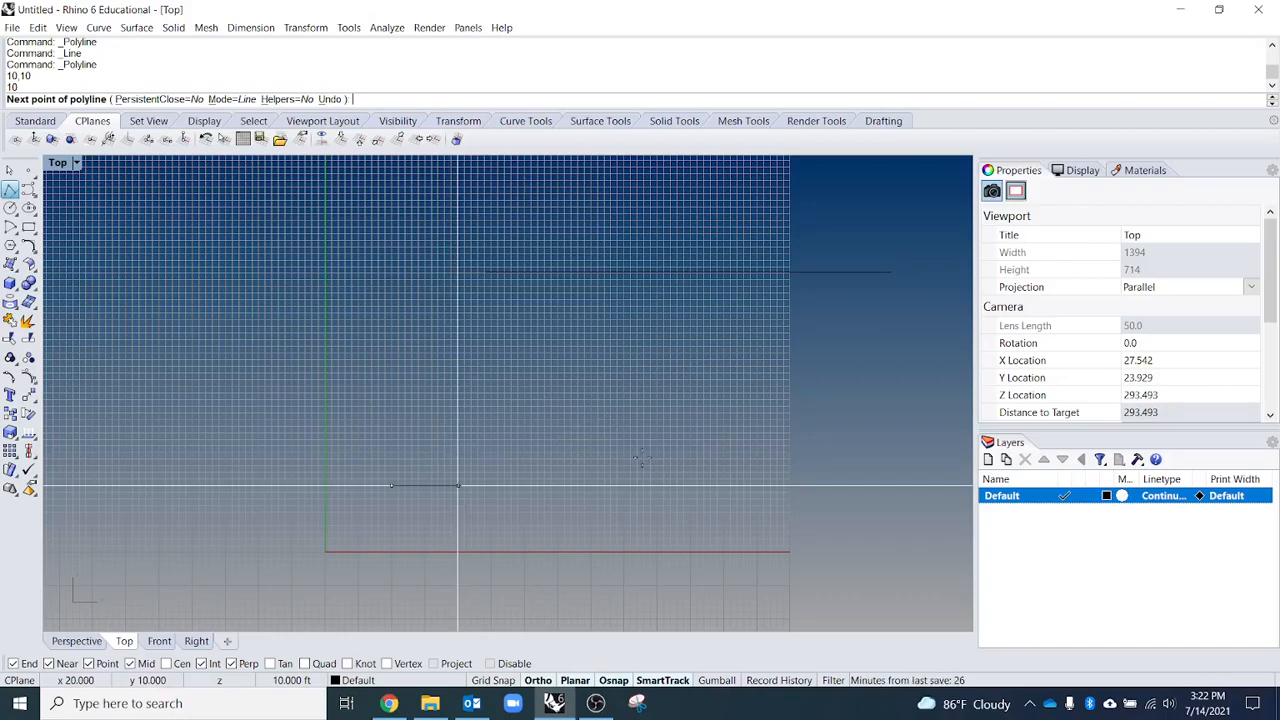
{"action": "key", "text": "alt"}
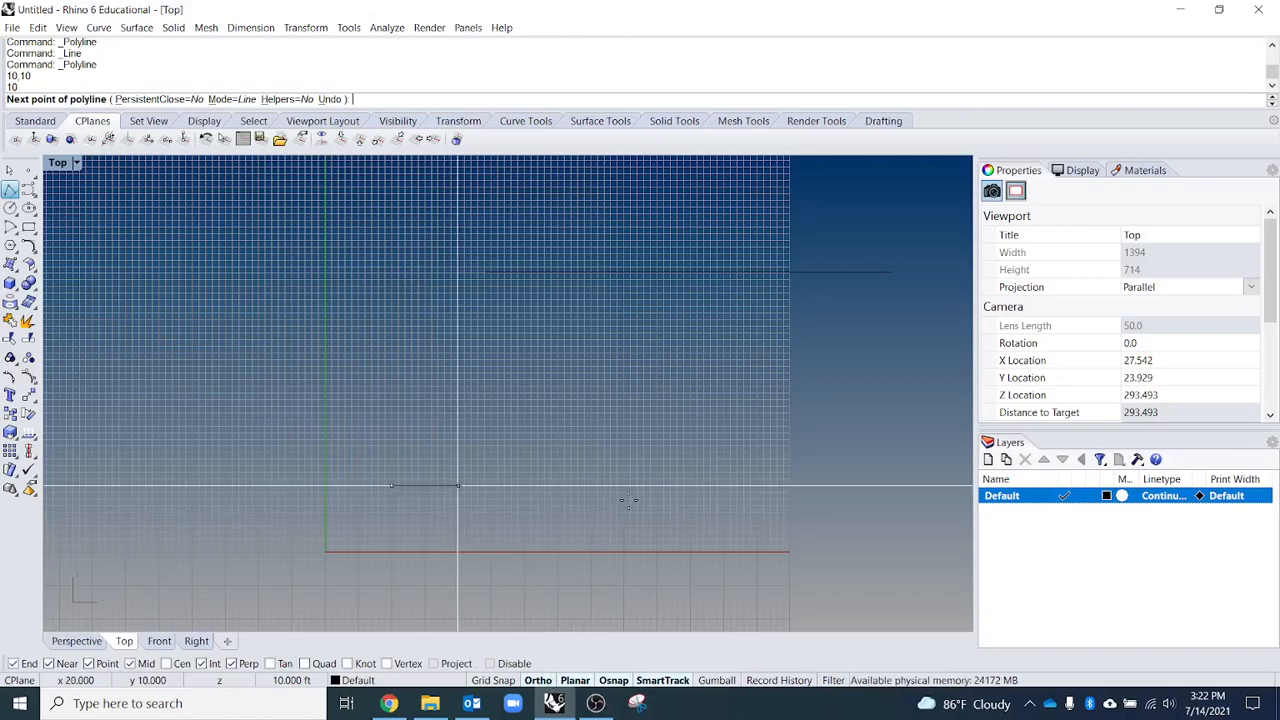
- Place the 10 ft horizontal segment, add four segments at right angles, and end the polyline with a slanted segment on the separate line
{"action": "left_click", "coordinate": [640, 470]}
{"action": "left_click", "coordinate": [458, 311]}
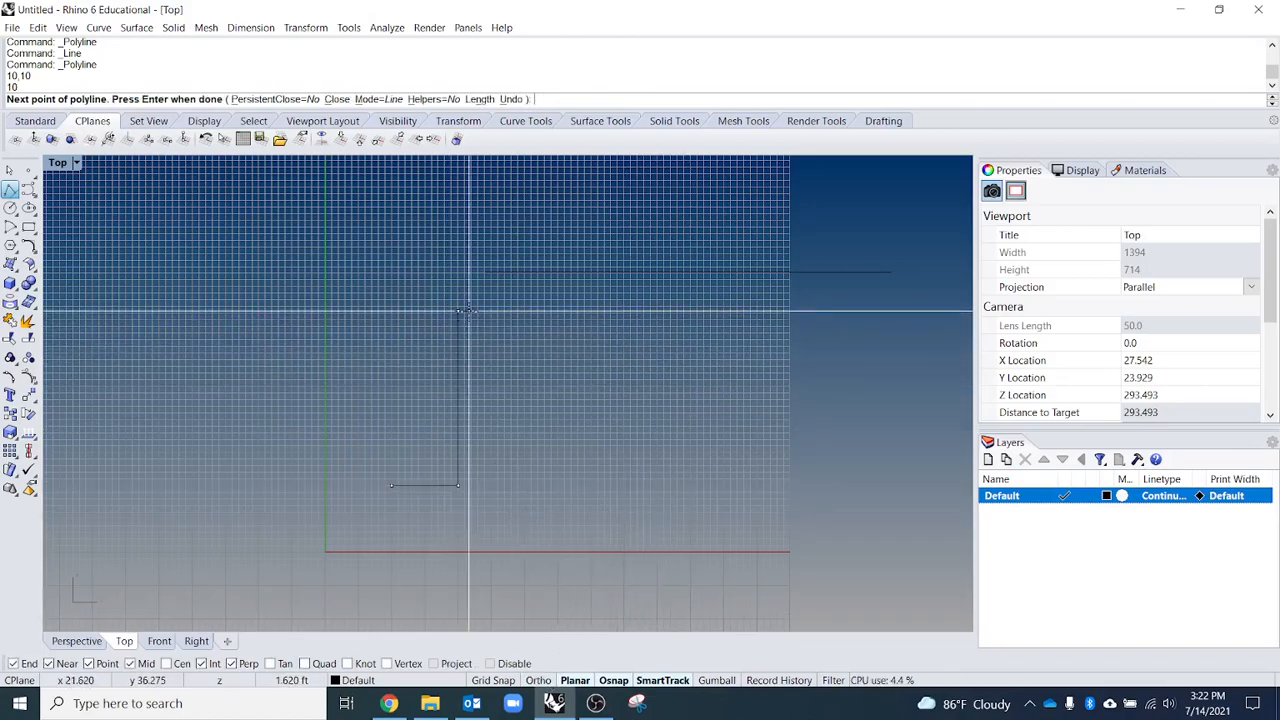
{"action": "left_click", "coordinate": [297, 311]}
{"action": "left_click", "coordinate": [297, 546]}
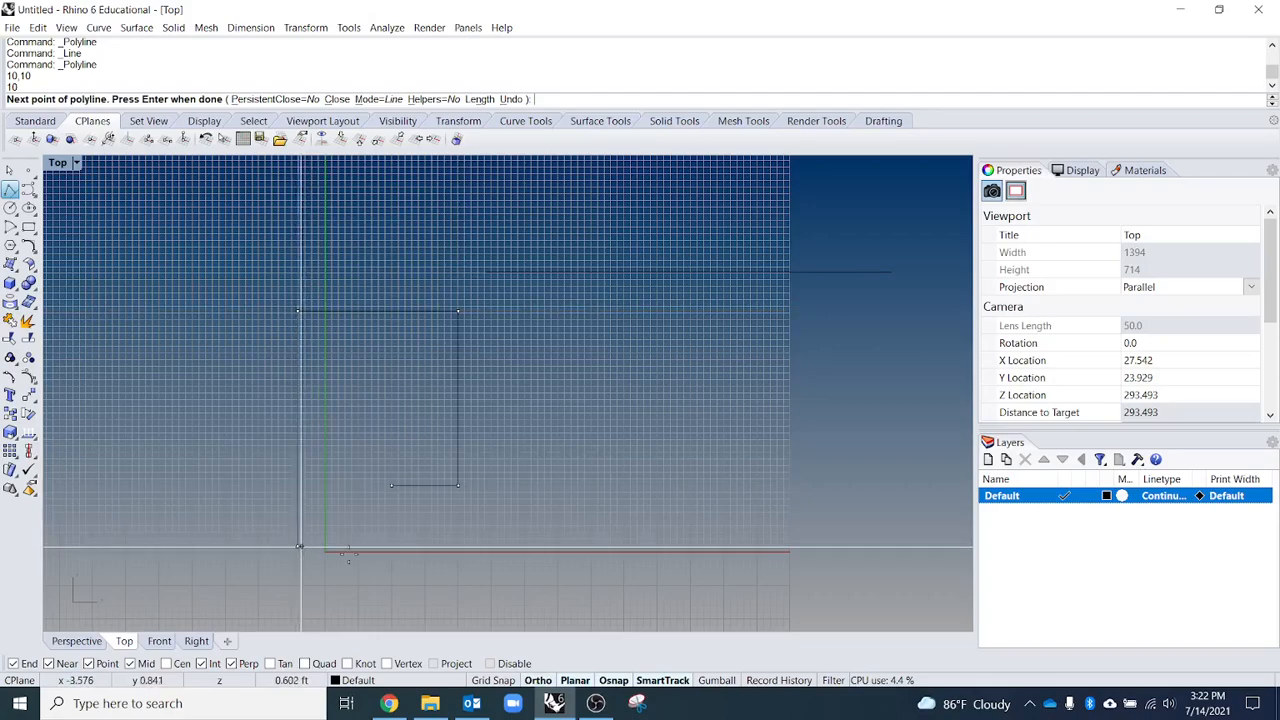
{"action": "left_click", "coordinate": [575, 546]}
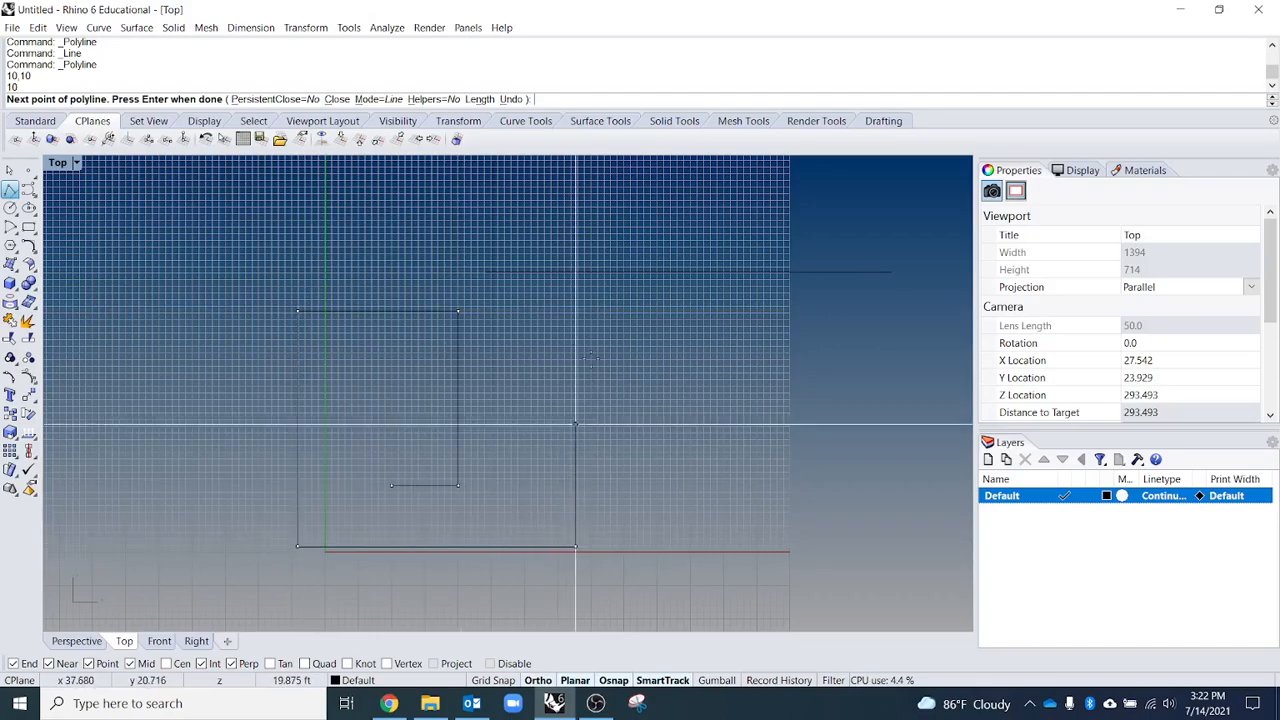
{"action": "left_click", "coordinate": [592, 272]}
{"action": "key", "text": "Return"}
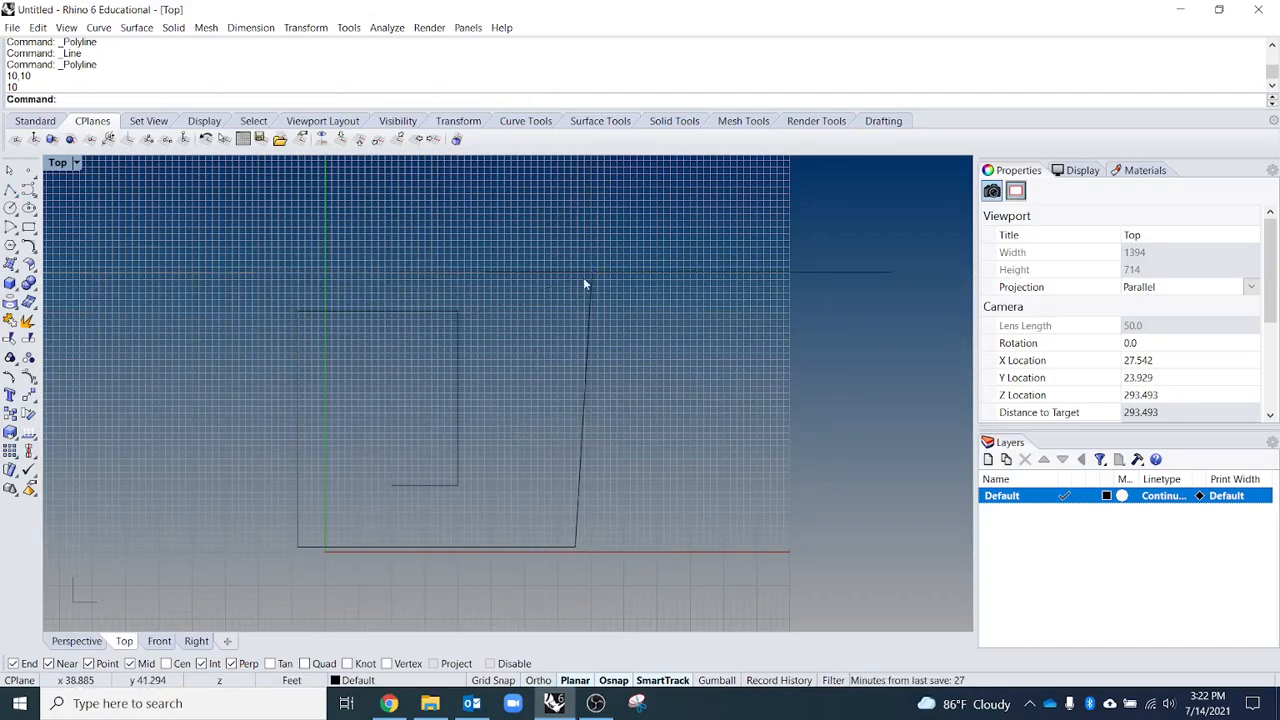
- Delete the horizontal line and the polyline together
{"action": "scroll", "coordinate": [634, 430], "scroll_direction": "down", "scroll_amount": 4}
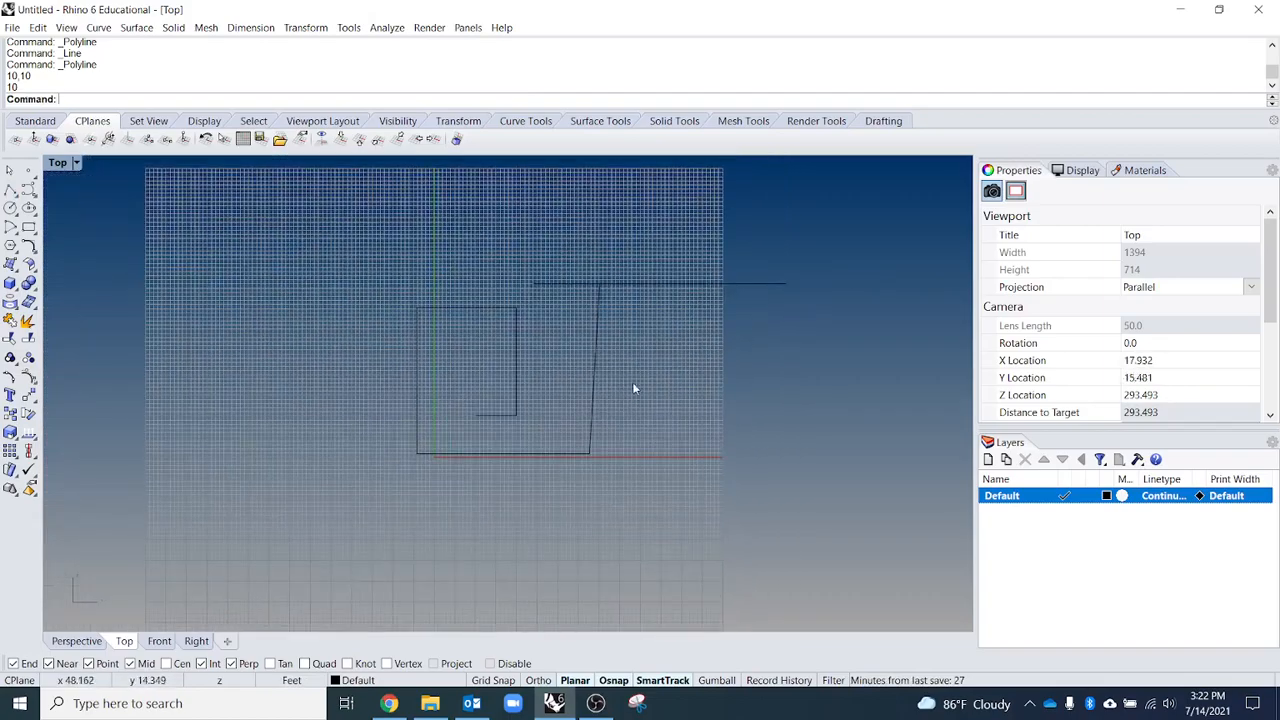
{"action": "left_click_drag", "start_coordinate": [790, 470], "coordinate": [146, 292]}
{"action": "key", "text": "Delete"}
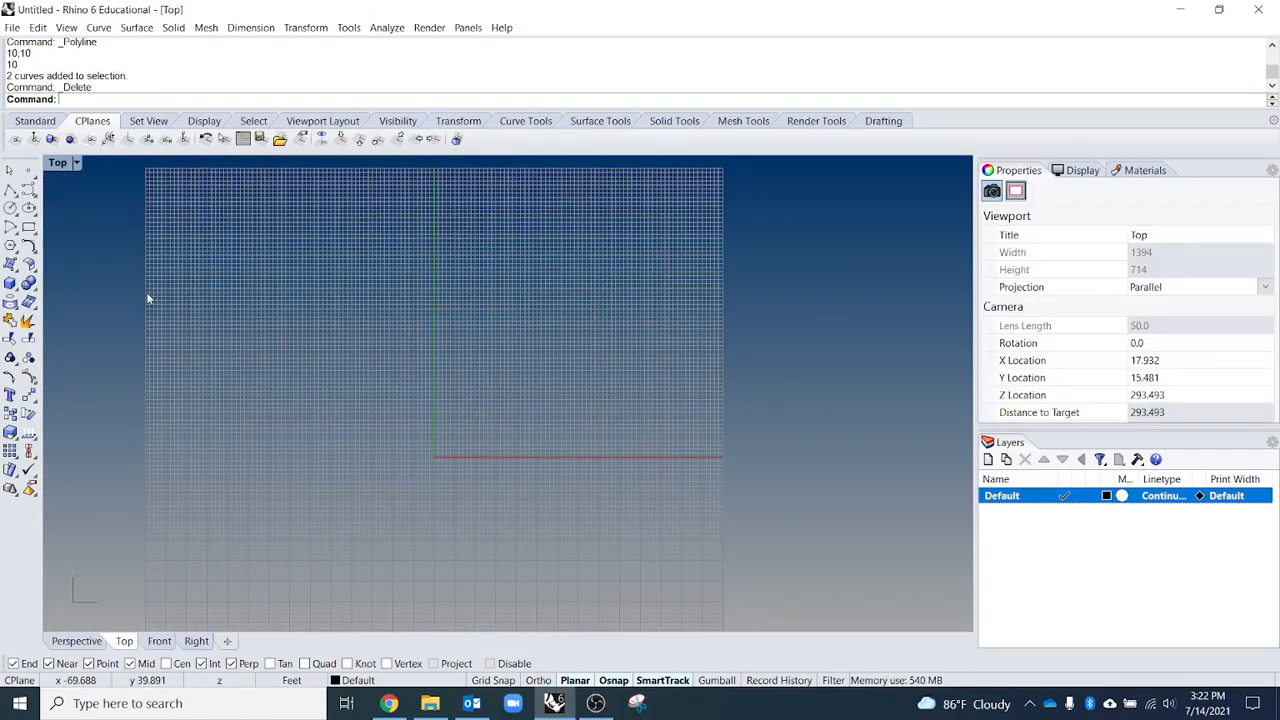
- Run the Gradientview command to switch the viewport's gradient background
{"action": "type", "text": "Gr"}
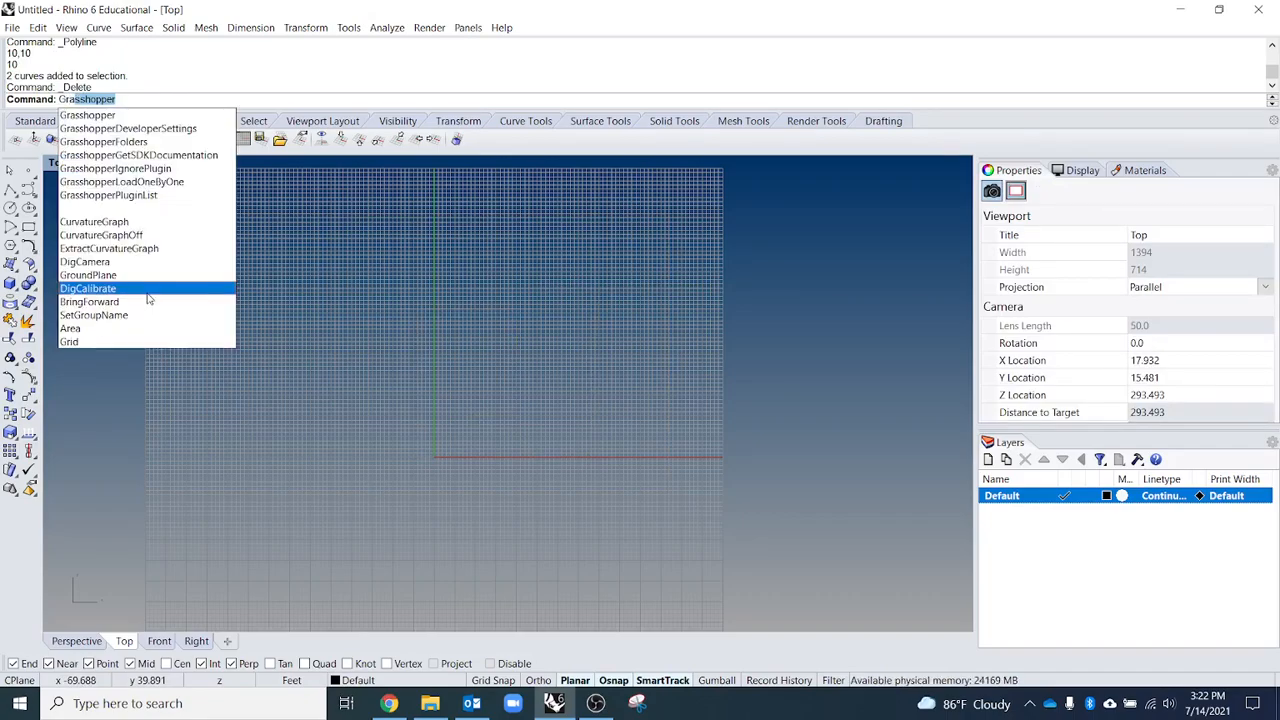
{"action": "type", "text": "adientview"}
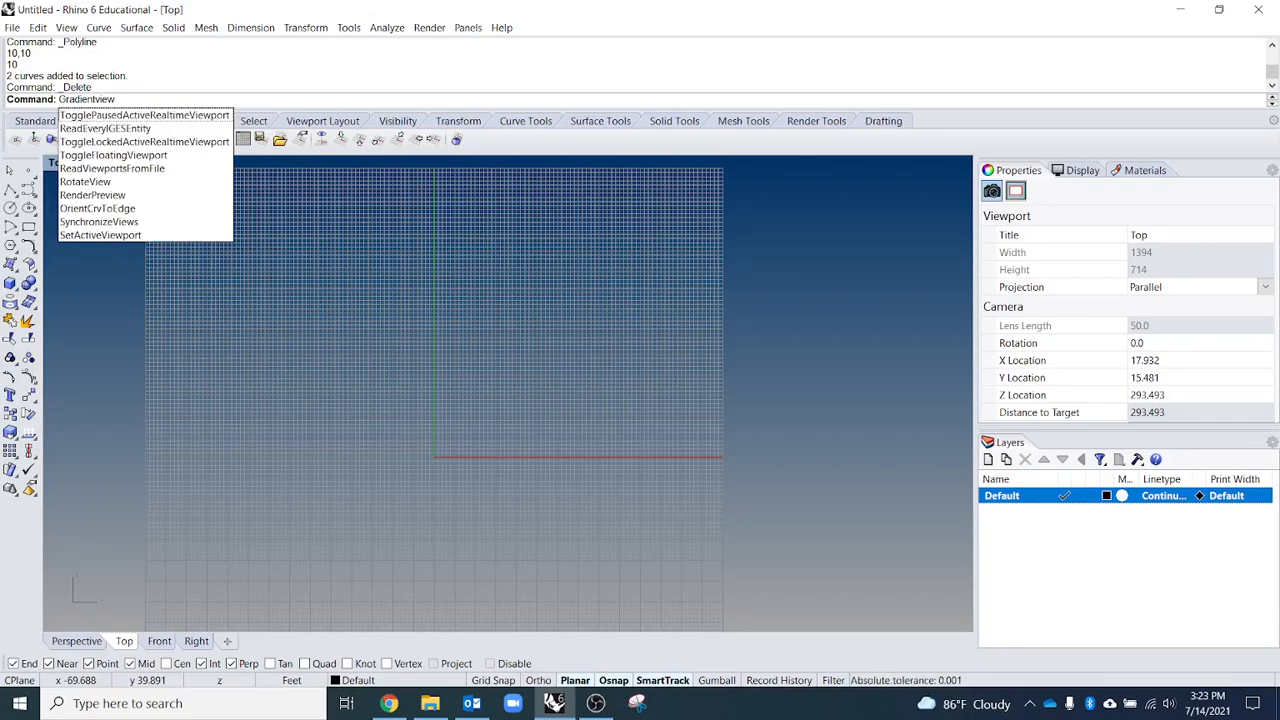
{"action": "key", "text": "Return"}
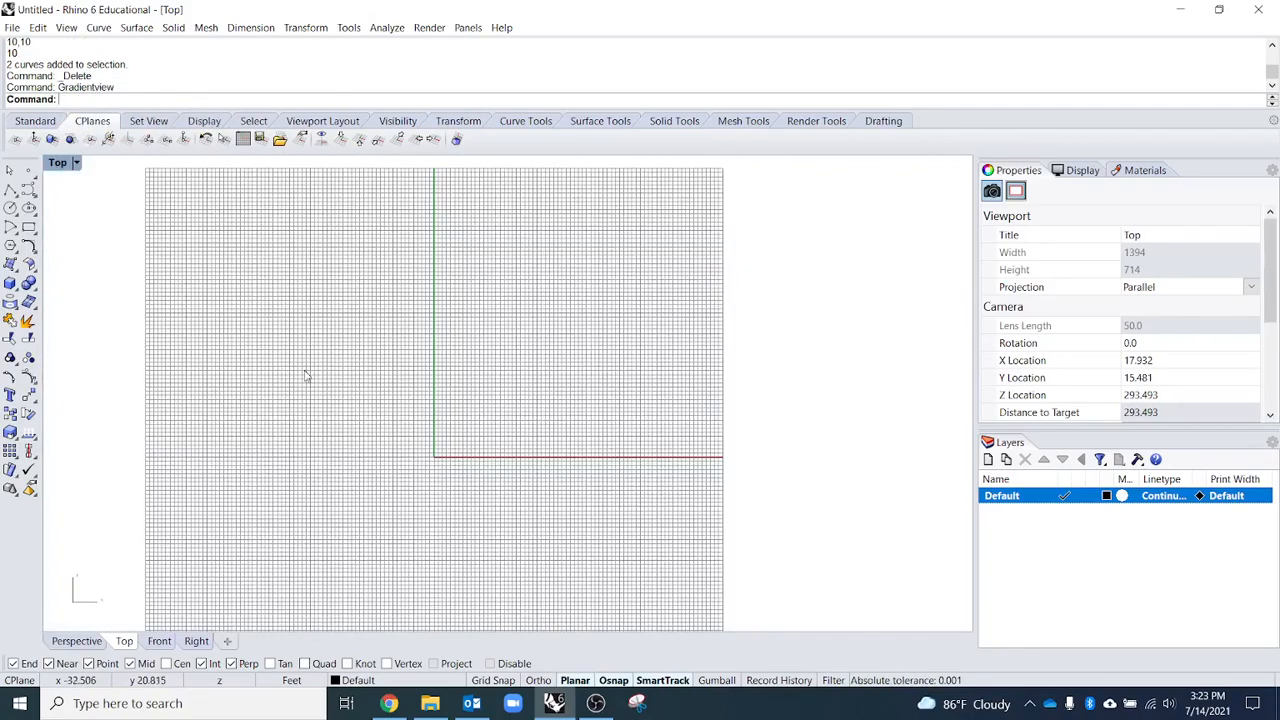
- Hide the Top viewport's grid by running the Grid command with ShowGrid set to No
{"action": "scroll", "coordinate": [671, 420], "scroll_direction": "down", "scroll_amount": 3}
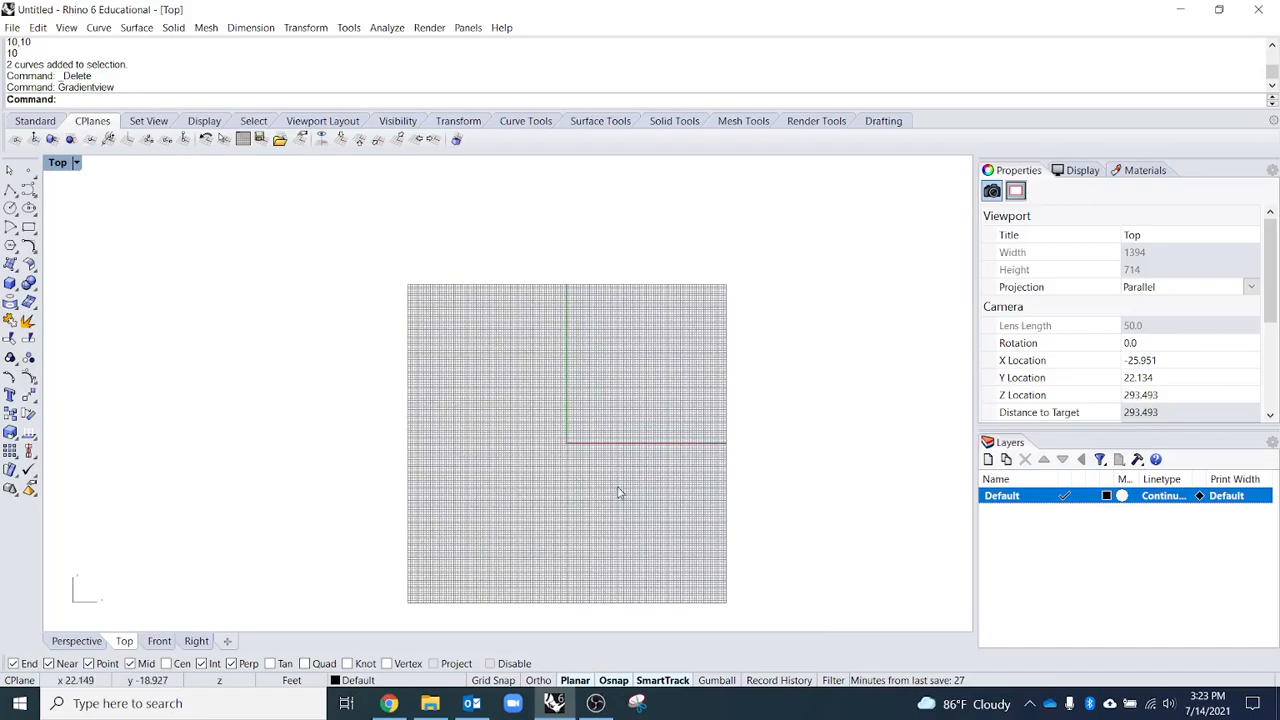
{"action": "right_click_drag", "start_coordinate": [614, 491], "coordinate": [531, 517]}
{"action": "scroll", "coordinate": [457, 420], "scroll_direction": "up", "scroll_amount": 5}
{"action": "scroll", "coordinate": [476, 357], "scroll_direction": "down", "scroll_amount": 6}
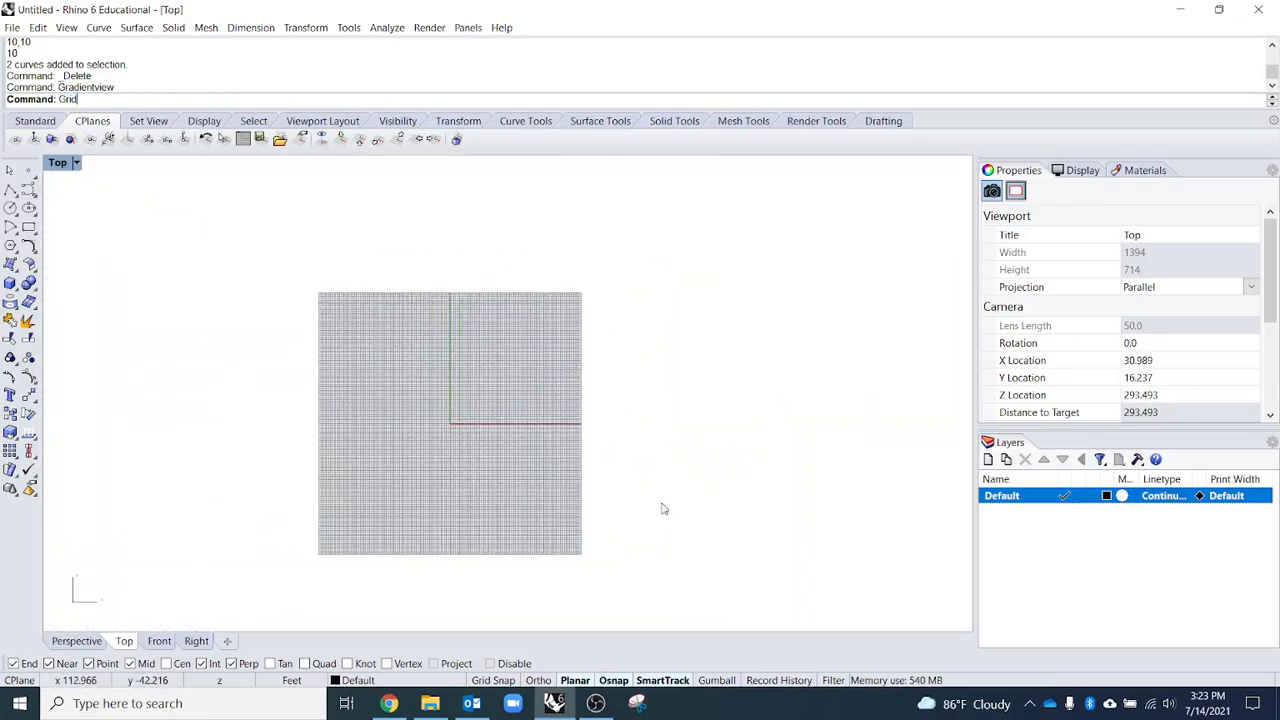
{"action": "key", "text": "Return"}
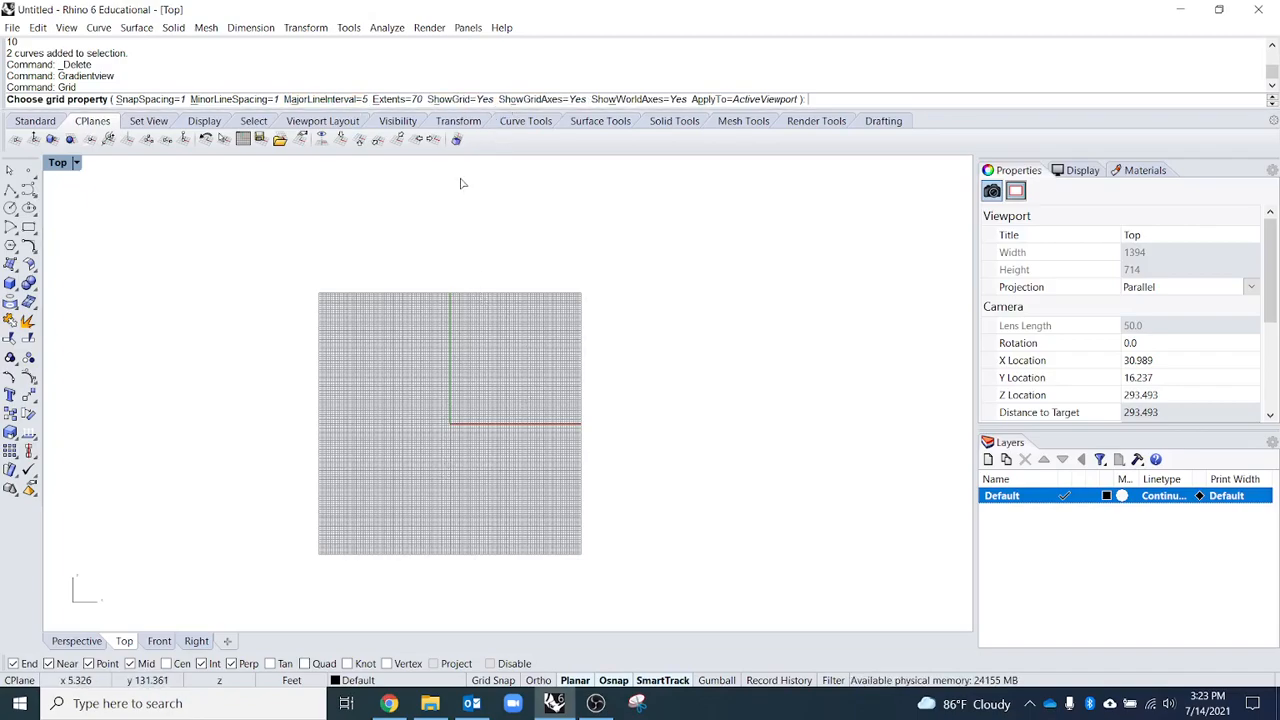
{"action": "left_click", "coordinate": [458, 100]}
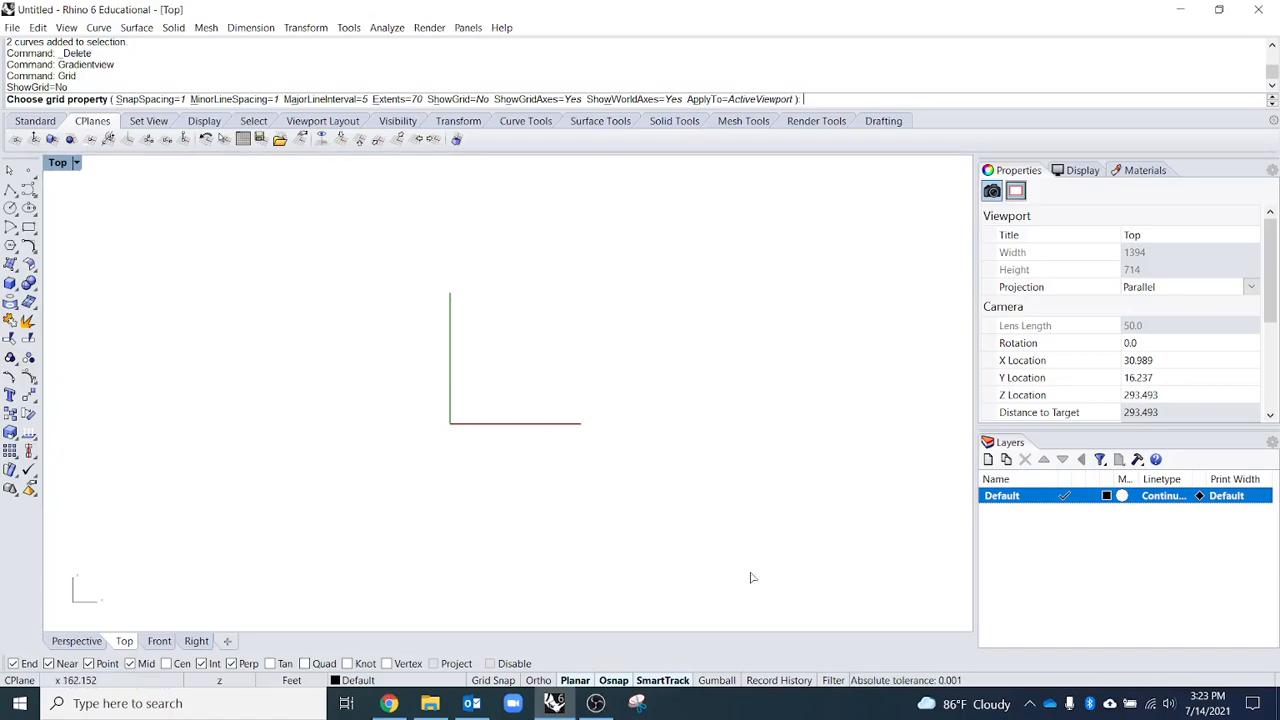
{"action": "right_click_drag", "start_coordinate": [500, 438], "coordinate": [419, 441]}
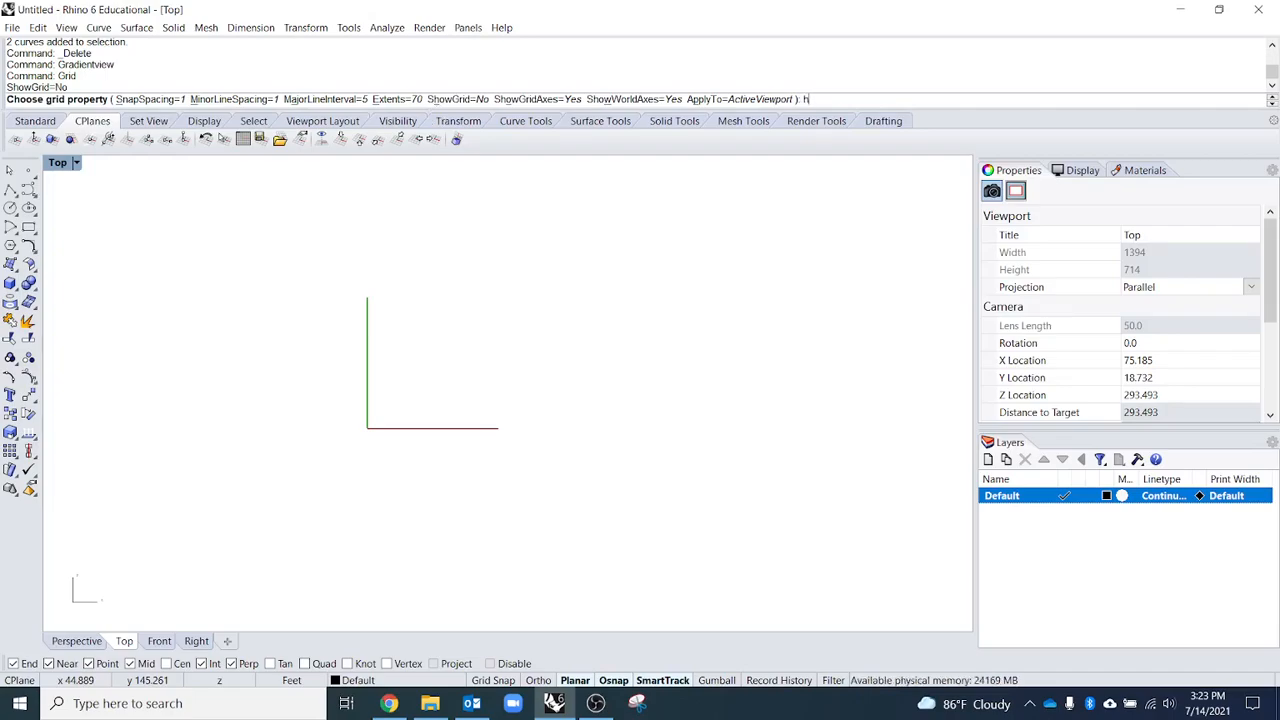
- Toggle the ShowGrid option on and off repeatedly, leaving the grid hidden, and end the Grid command
{"action": "key", "text": "Return"}
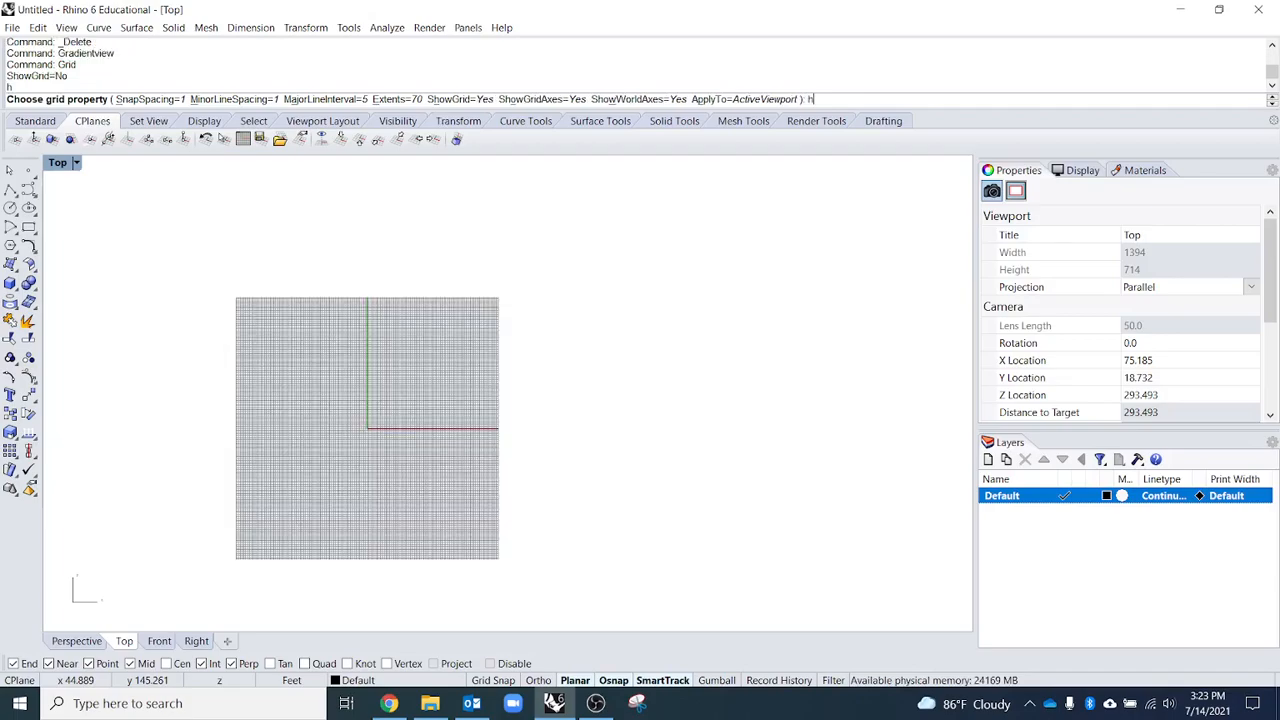
{"action": "key", "text": "Return"}
{"action": "type", "text": "h"}
{"action": "key", "text": "Return"}
{"action": "key", "text": "h"}
{"action": "key", "text": "Return"}
{"action": "type", "text": "h"}
{"action": "key", "text": "Return"}
{"action": "type", "text": "h"}
{"action": "key", "text": "Return"}
{"action": "key", "text": "h"}
{"action": "key", "text": "Return"}
{"action": "type", "text": "h"}
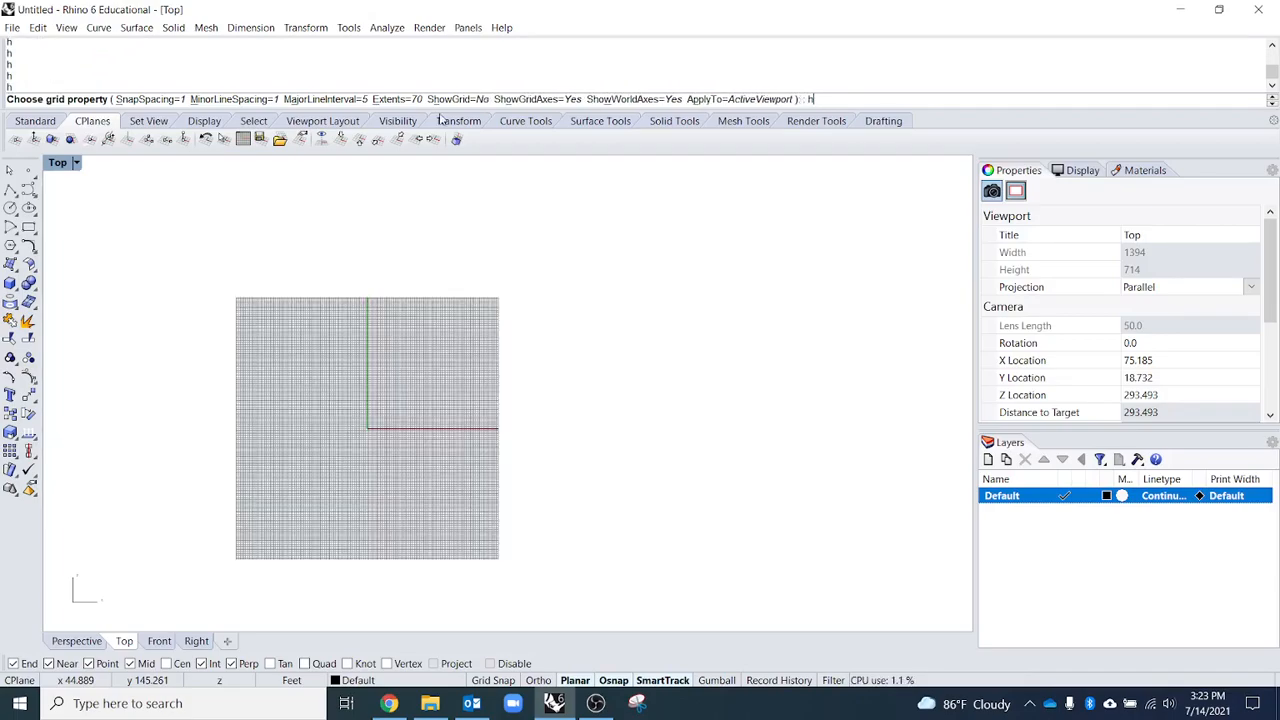
{"action": "key", "text": "Return"}
{"action": "type", "text": "h"}
{"action": "key", "text": "Return"}
{"action": "key", "text": "Return"}
{"action": "key", "text": "Return"}
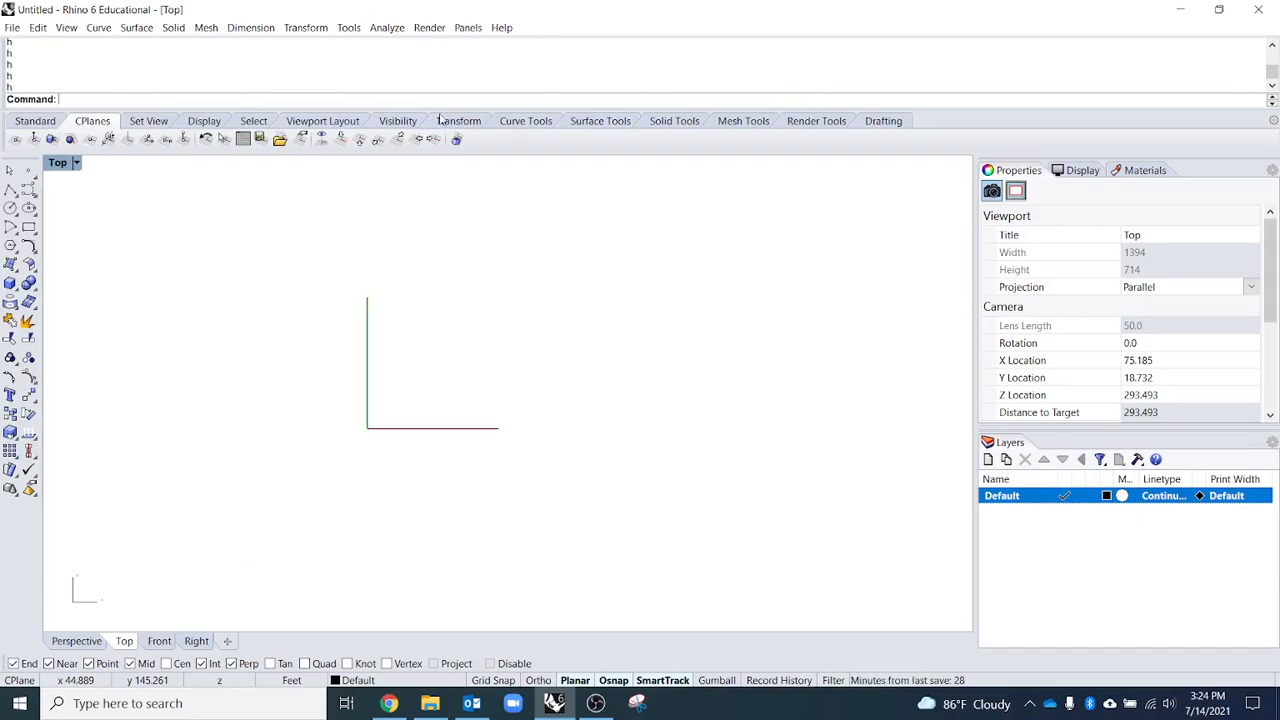
- Draw a wavy interpolated curve through twelve points, mostly up and right of the origin, and close it at its start point
{"action": "right_click_drag", "start_coordinate": [400, 395], "coordinate": [427, 394]}
{"action": "right_click_drag", "start_coordinate": [363, 443], "coordinate": [431, 423]}
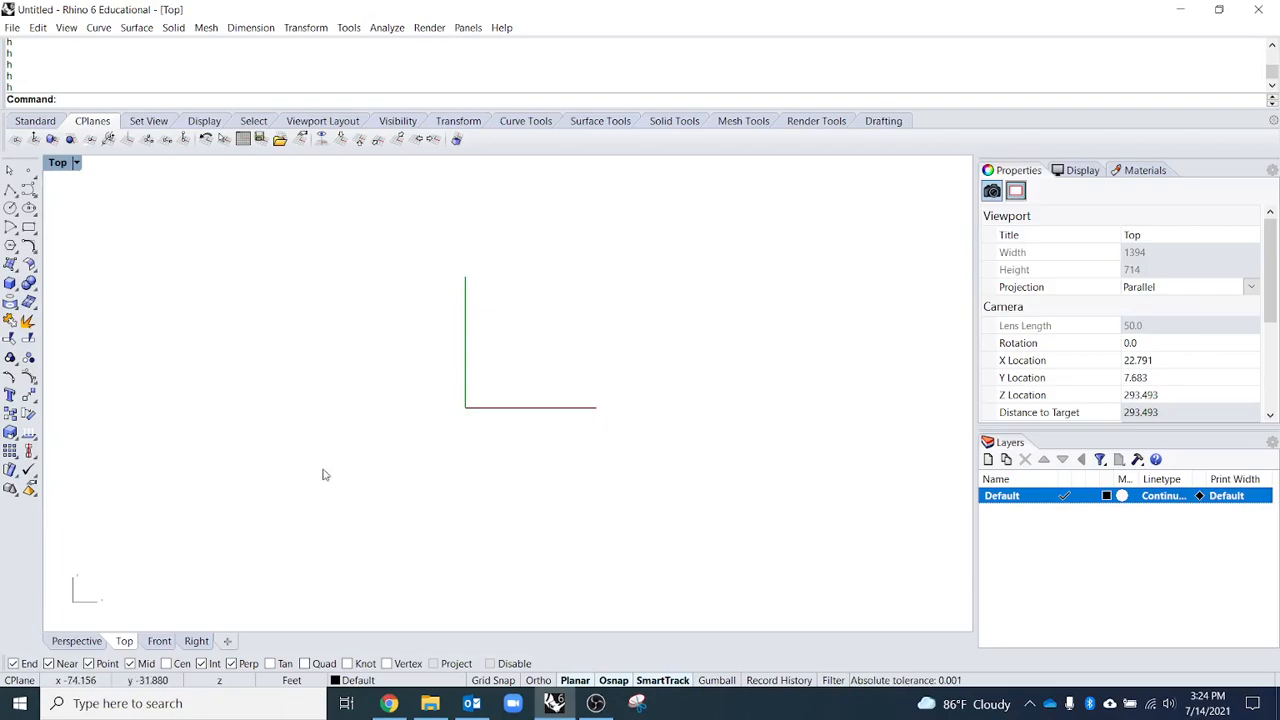
{"action": "right_click_drag", "start_coordinate": [268, 477], "coordinate": [350, 469]}
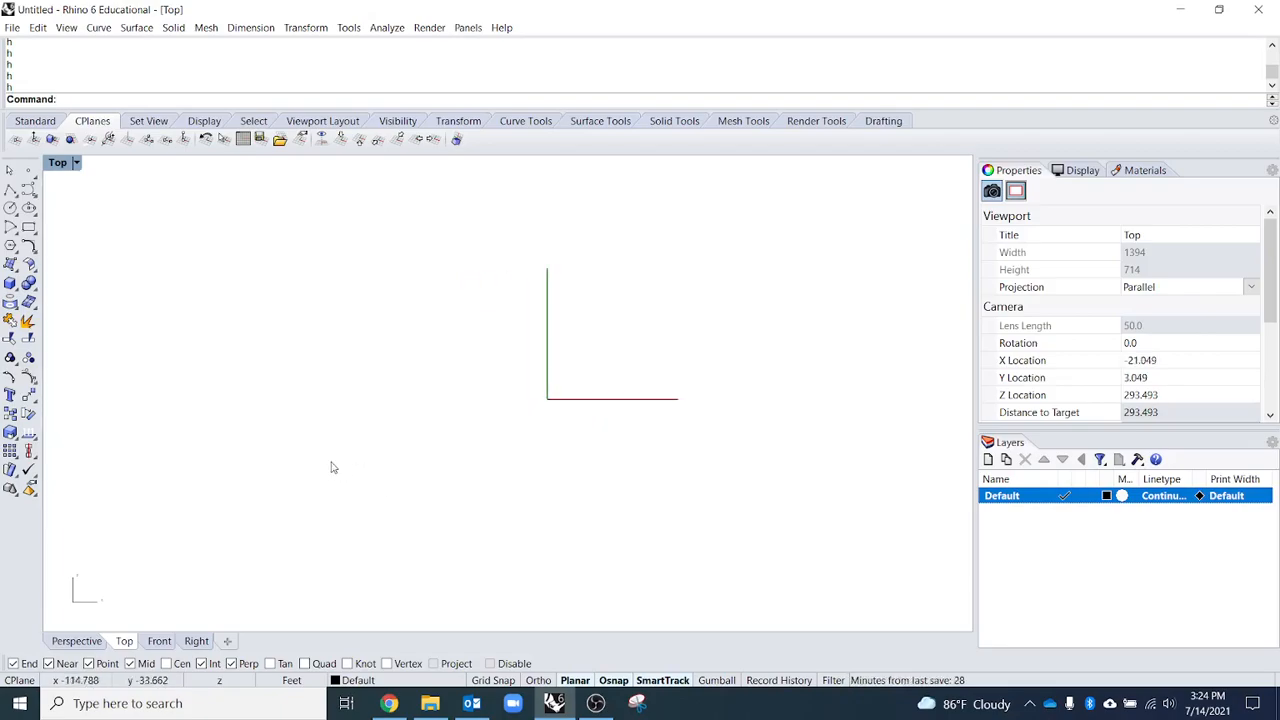
{"action": "left_click", "coordinate": [32, 194]}
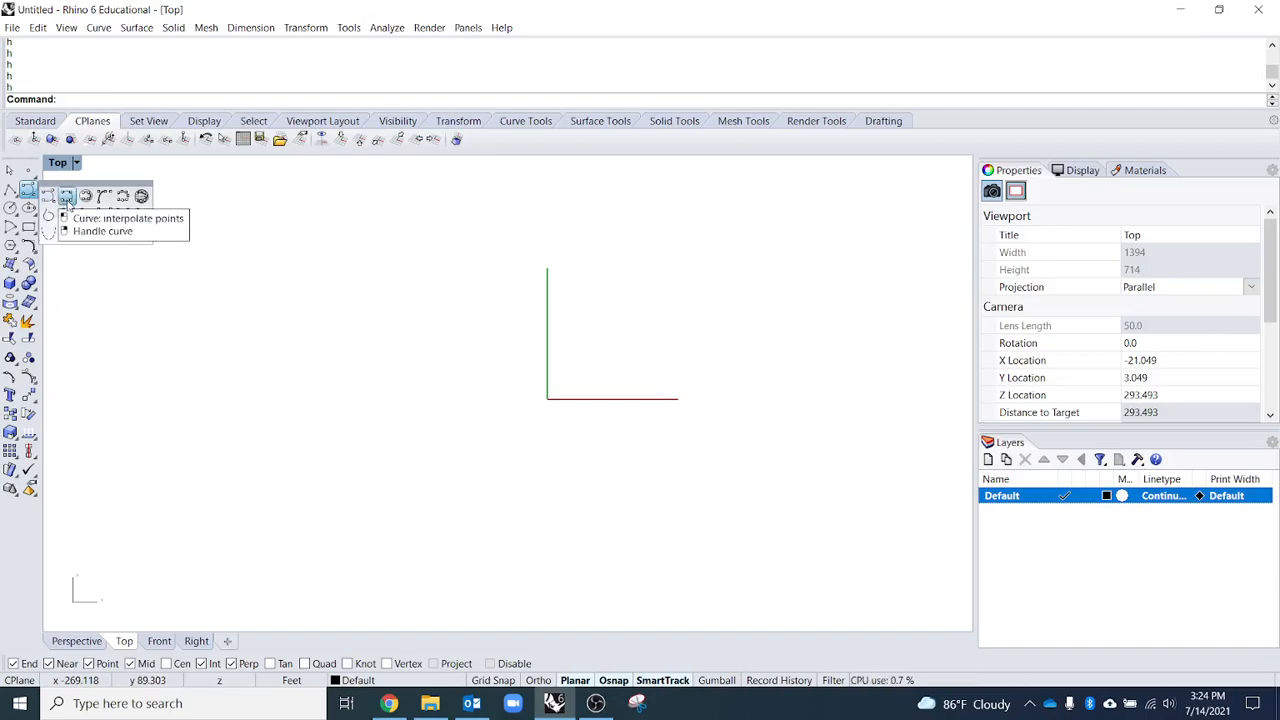
{"action": "left_click", "coordinate": [67, 198]}
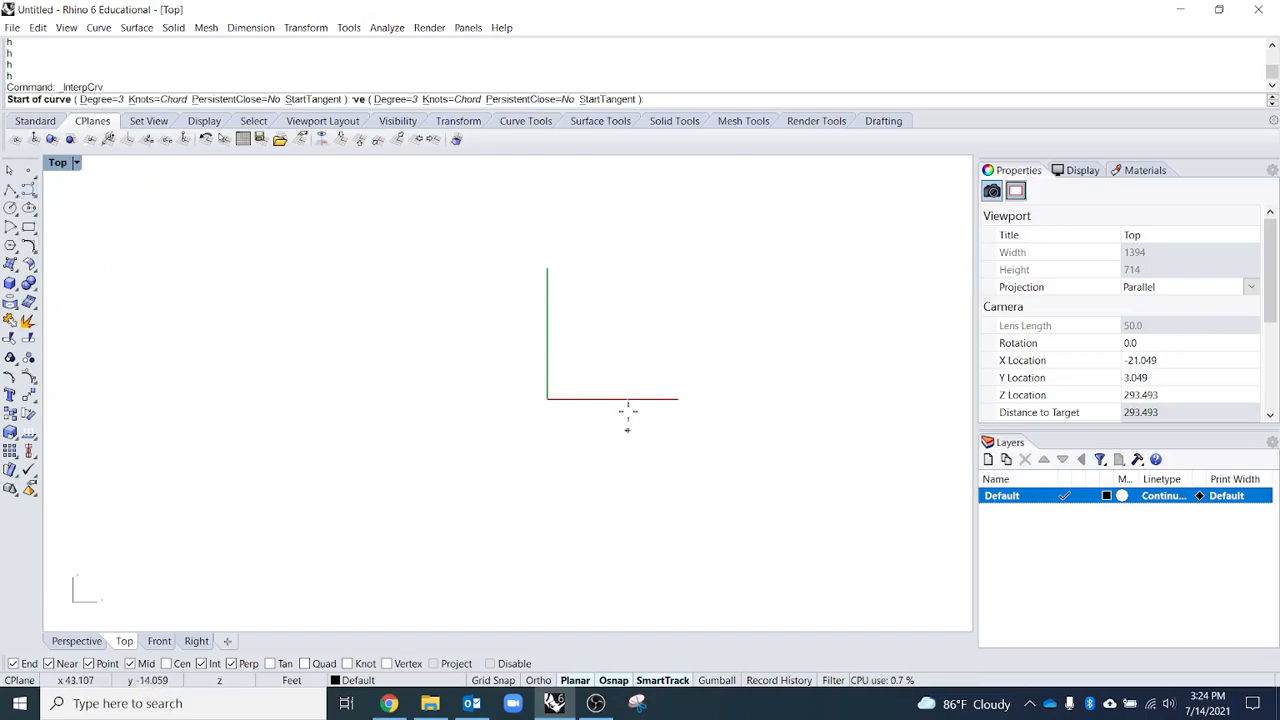
{"action": "right_click_drag", "start_coordinate": [591, 363], "coordinate": [445, 457]}
{"action": "left_click", "coordinate": [445, 457]}
{"action": "left_click", "coordinate": [474, 357]}
{"action": "left_click", "coordinate": [563, 397]}
{"action": "left_click", "coordinate": [614, 307]}
{"action": "left_click", "coordinate": [710, 378]}
{"action": "left_click", "coordinate": [779, 353]}
{"action": "left_click", "coordinate": [757, 512]}
{"action": "left_click", "coordinate": [659, 437]}
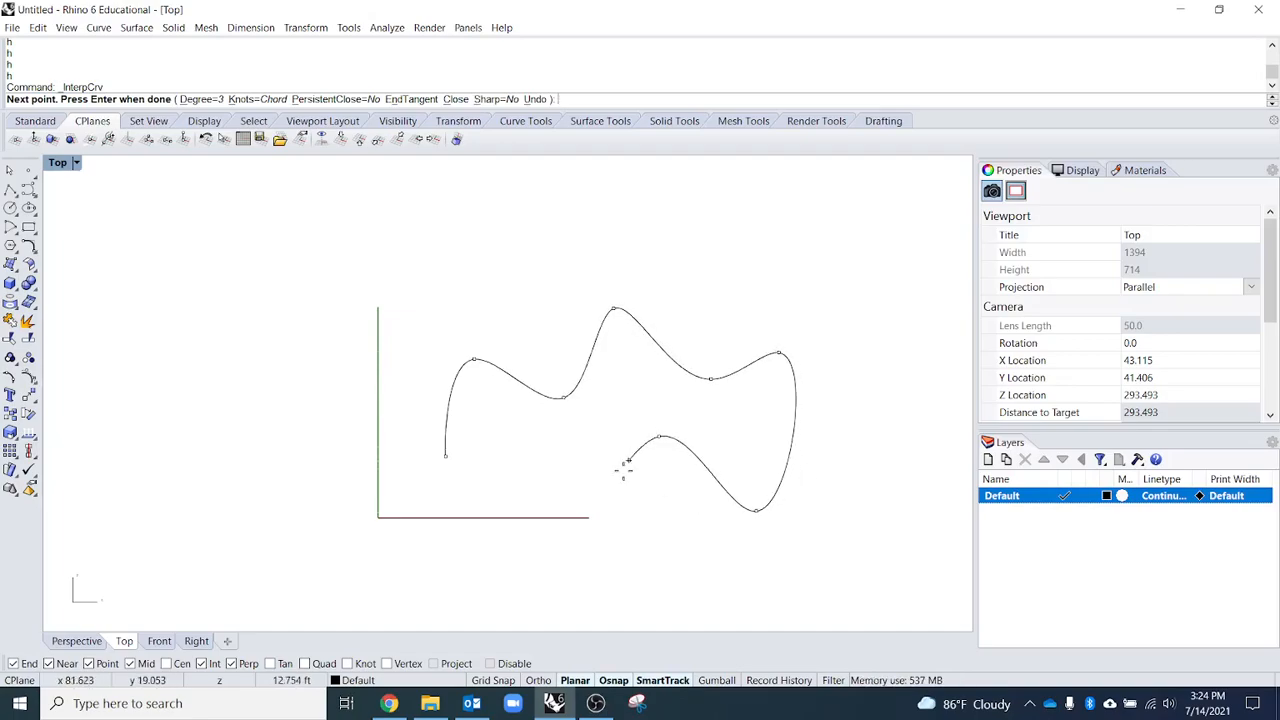
{"action": "left_click", "coordinate": [595, 530]}
{"action": "left_click", "coordinate": [495, 469]}
{"action": "left_click", "coordinate": [416, 546]}
{"action": "left_click", "coordinate": [386, 491]}
{"action": "left_click", "coordinate": [446, 455]}
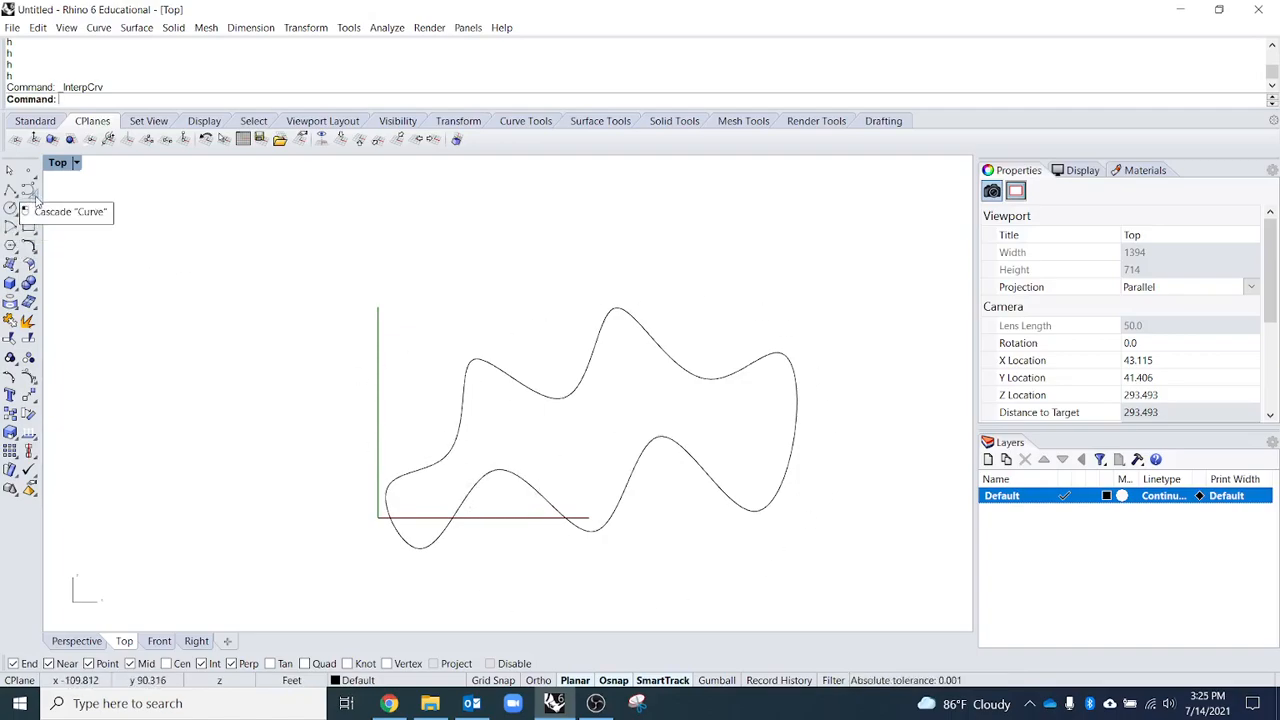
- Draw a second wavy closed curve with ten control points, up and left of the interpolated curve
{"action": "left_click", "coordinate": [34, 197]}
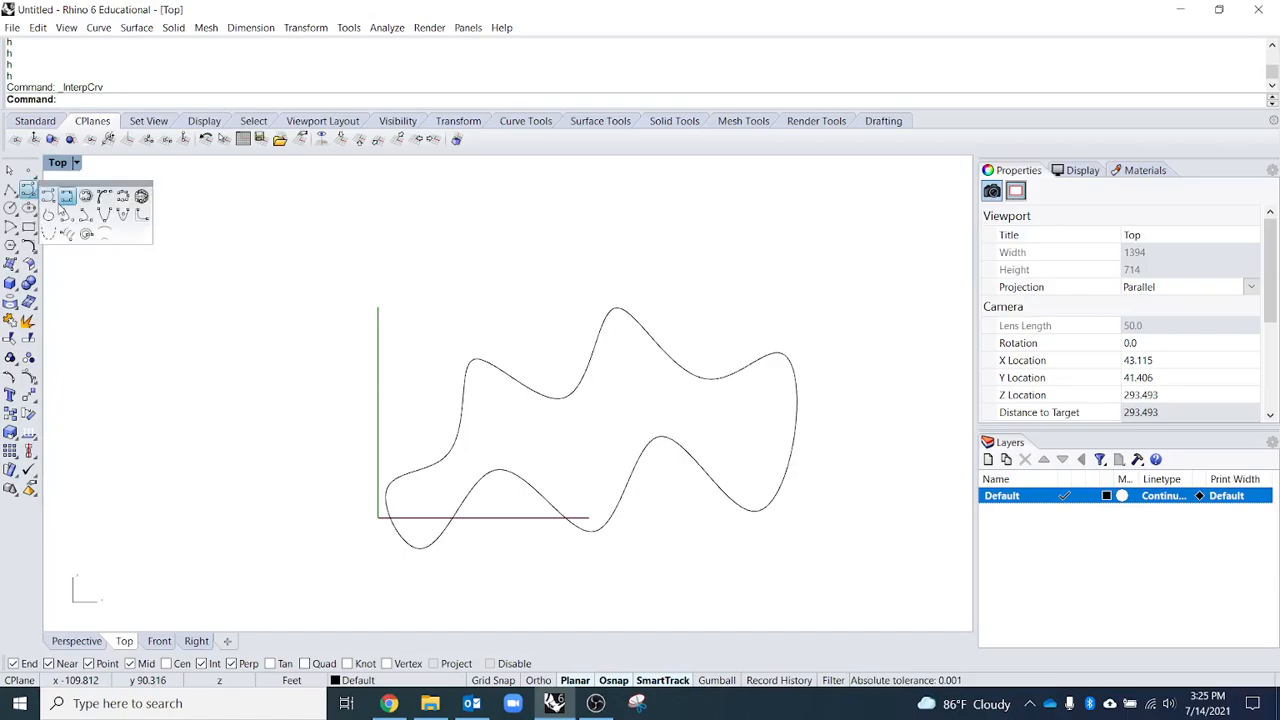
{"action": "left_click", "coordinate": [47, 197]}
{"action": "scroll", "coordinate": [366, 269], "scroll_direction": "down", "scroll_amount": 2}
{"action": "left_click", "coordinate": [152, 308]}
{"action": "left_click", "coordinate": [212, 243]}
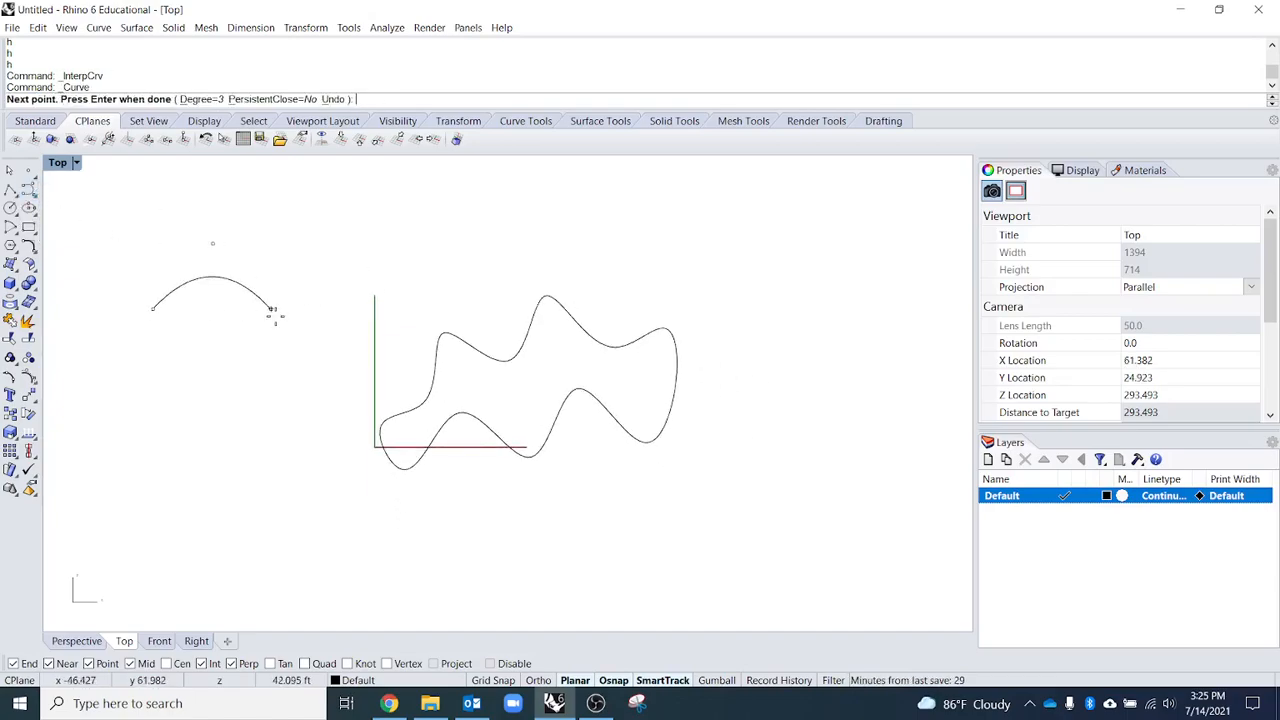
{"action": "left_click", "coordinate": [290, 373]}
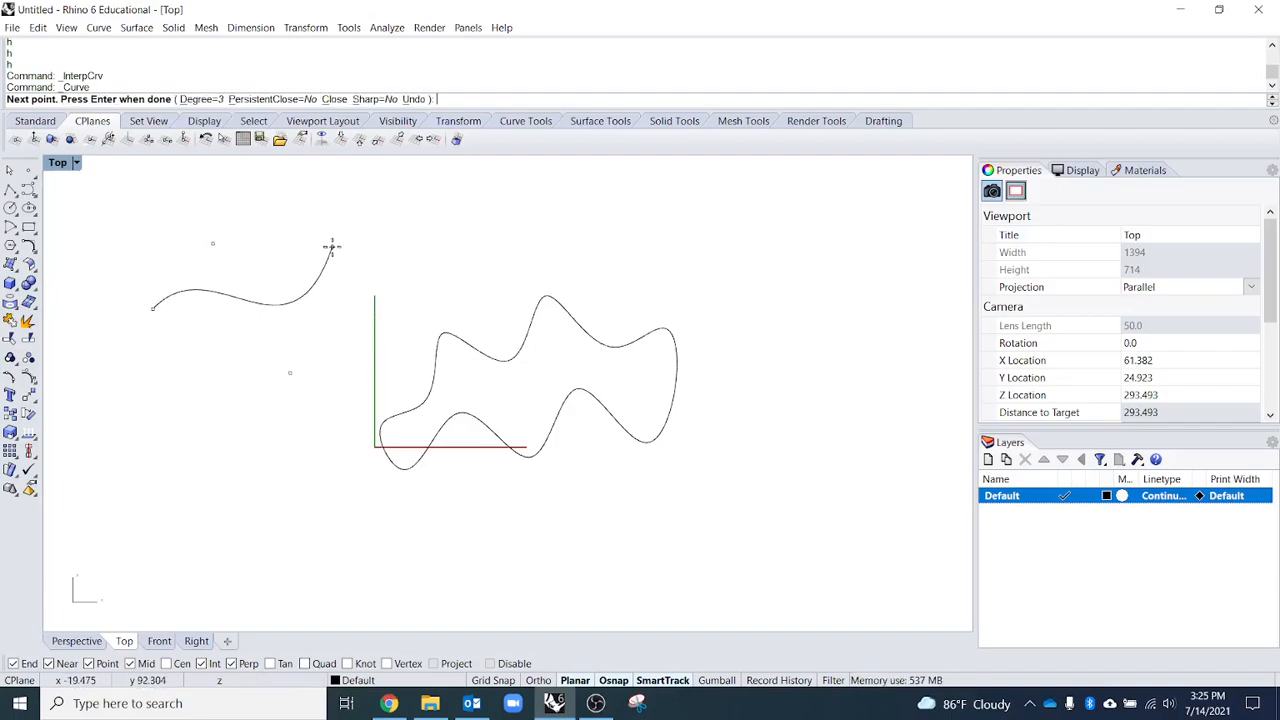
{"action": "left_click", "coordinate": [338, 238]}
{"action": "left_click", "coordinate": [400, 320]}
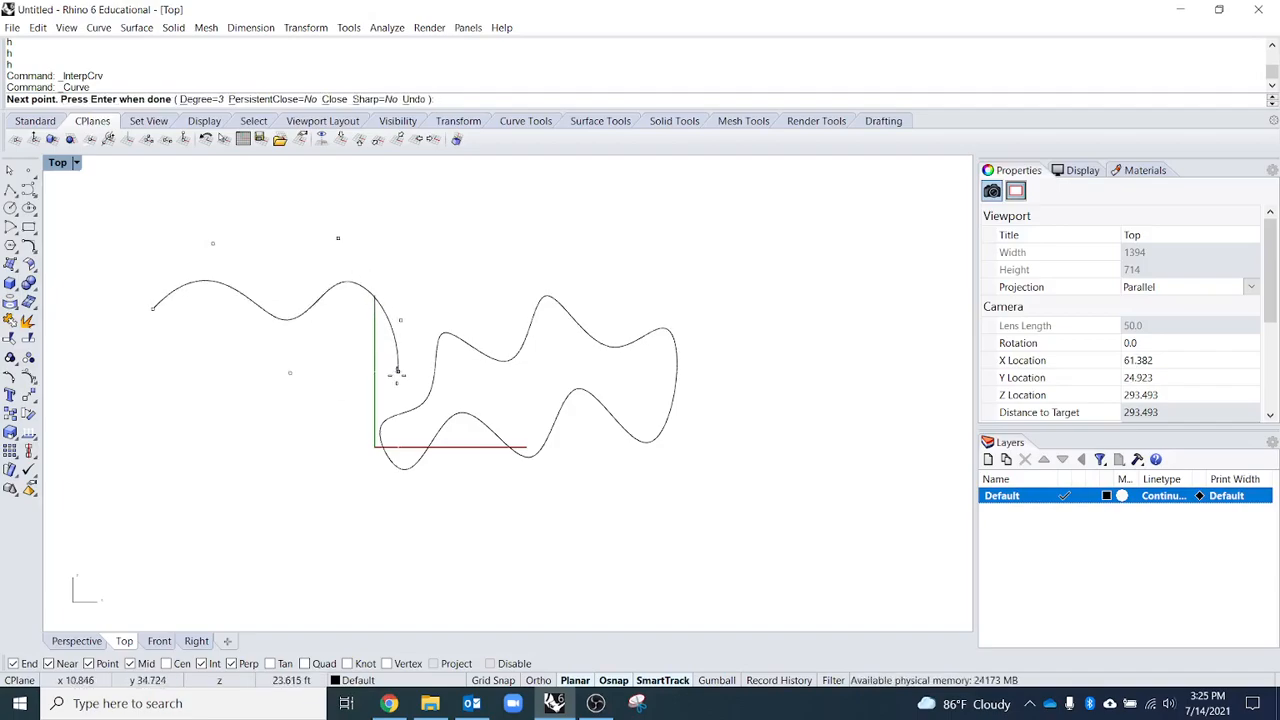
{"action": "left_click", "coordinate": [387, 393]}
{"action": "left_click", "coordinate": [309, 363]}
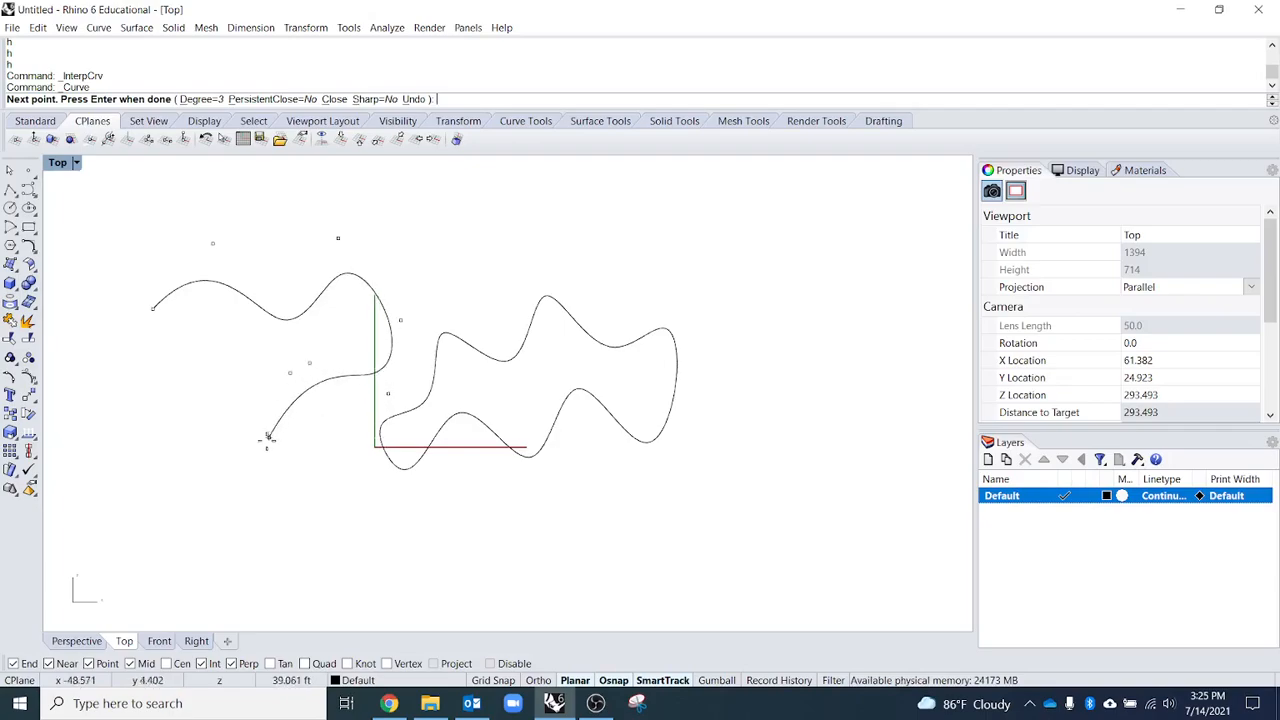
{"action": "left_click", "coordinate": [262, 447]}
{"action": "left_click", "coordinate": [204, 332]}
{"action": "left_click", "coordinate": [152, 420]}
{"action": "left_click", "coordinate": [147, 310]}
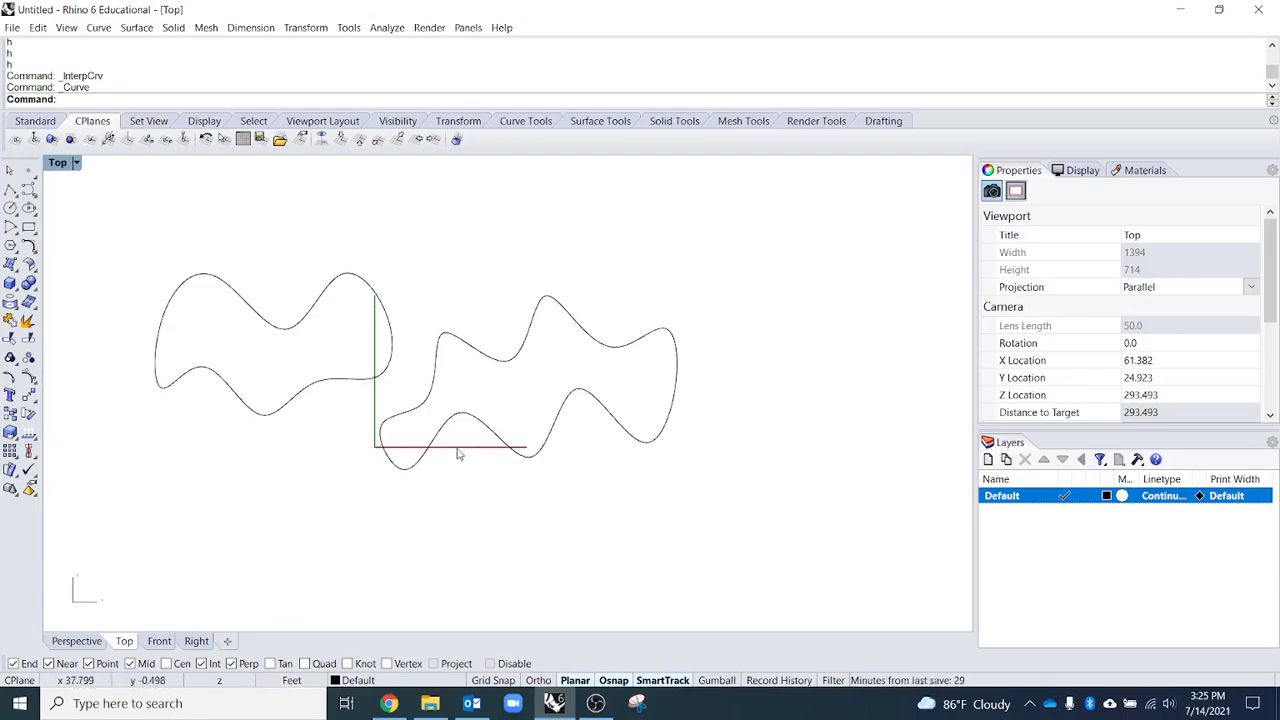
- Show the interpolated curve's control points and move the one below its first upper valley slightly upward
{"action": "left_click", "coordinate": [435, 400]}
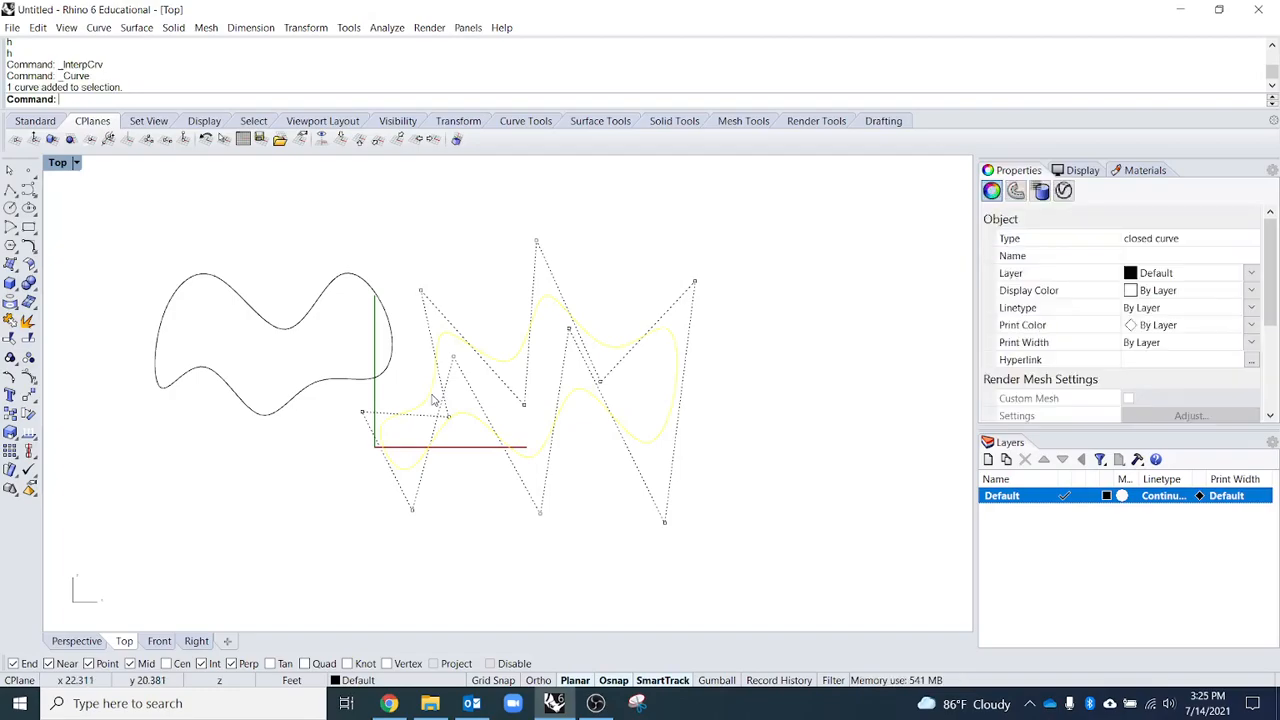
{"action": "left_click", "coordinate": [483, 537]}
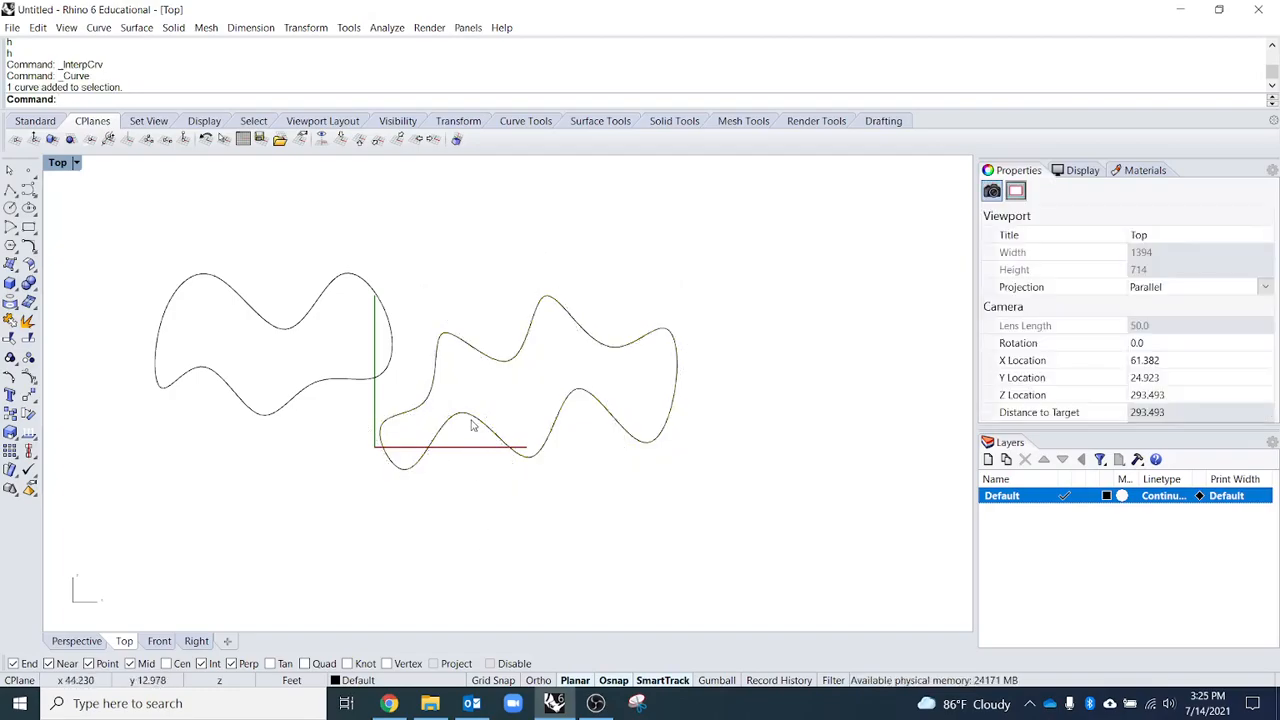
{"action": "left_click", "coordinate": [473, 425]}
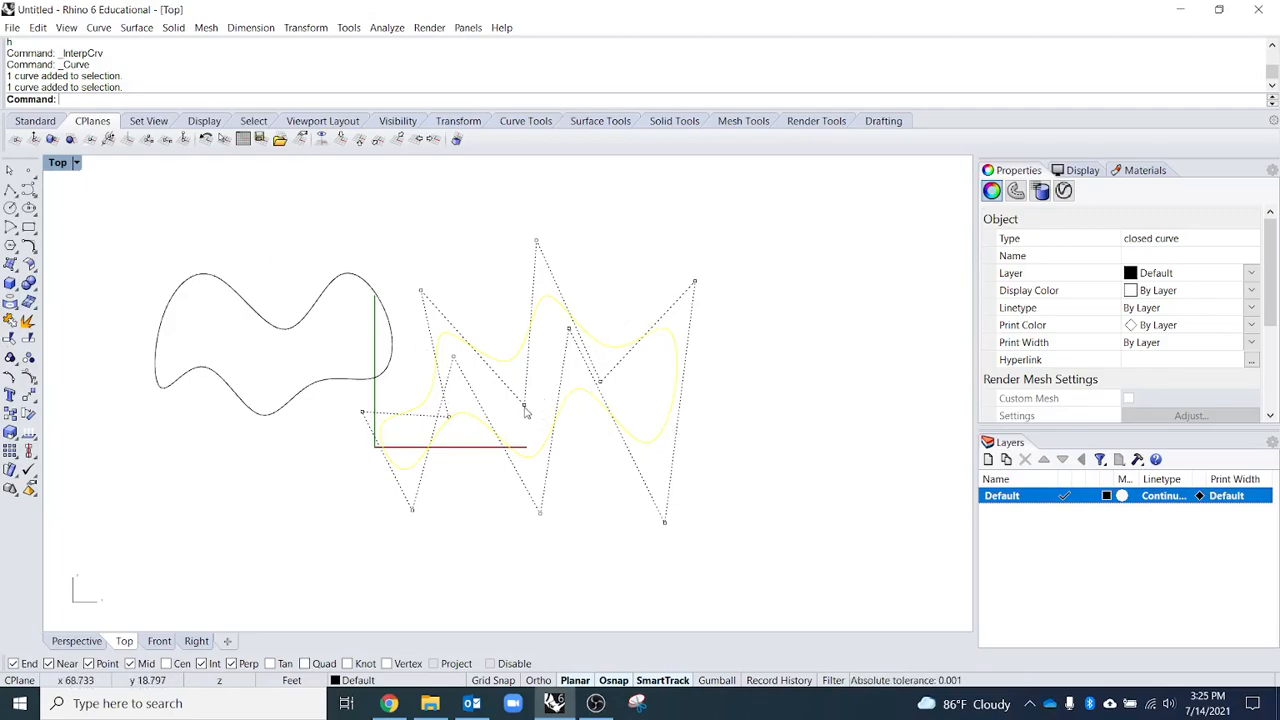
{"action": "left_click_drag", "start_coordinate": [525, 410], "coordinate": [486, 354]}
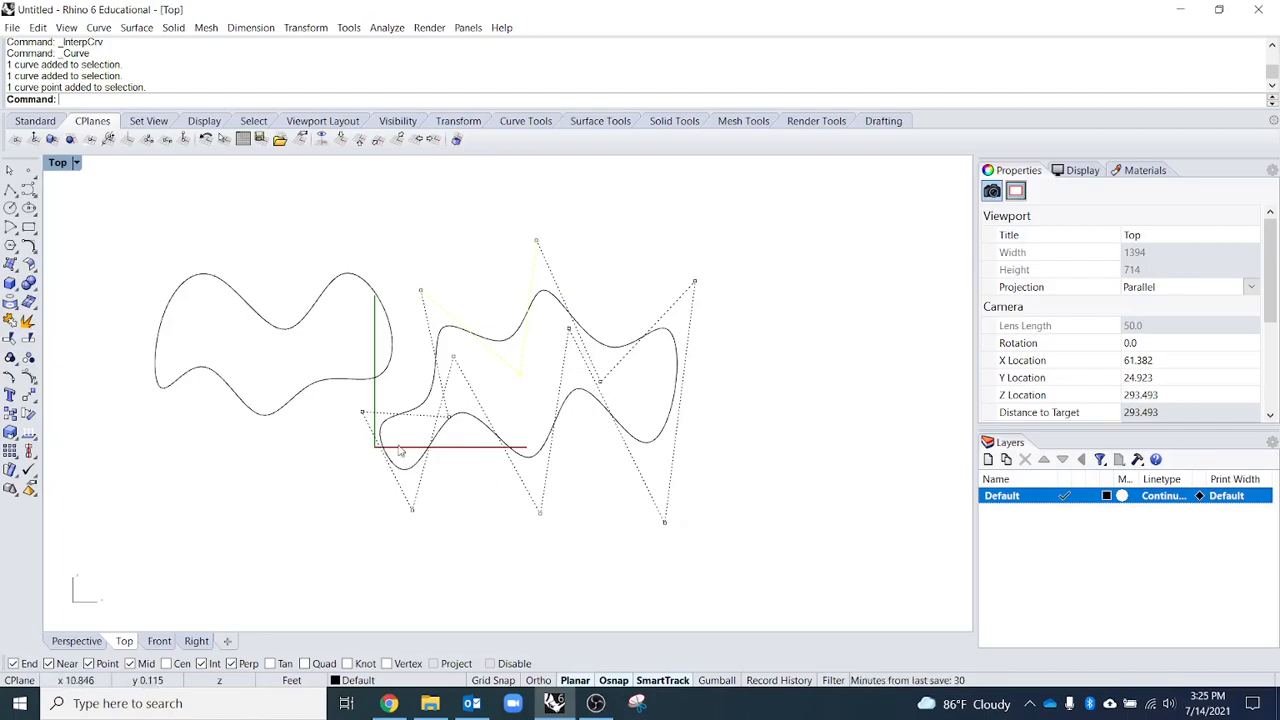
- Clear the control point selection and delete both closed curves together
{"action": "key", "text": "Escape"}
{"action": "left_click_drag", "start_coordinate": [829, 529], "coordinate": [86, 281]}
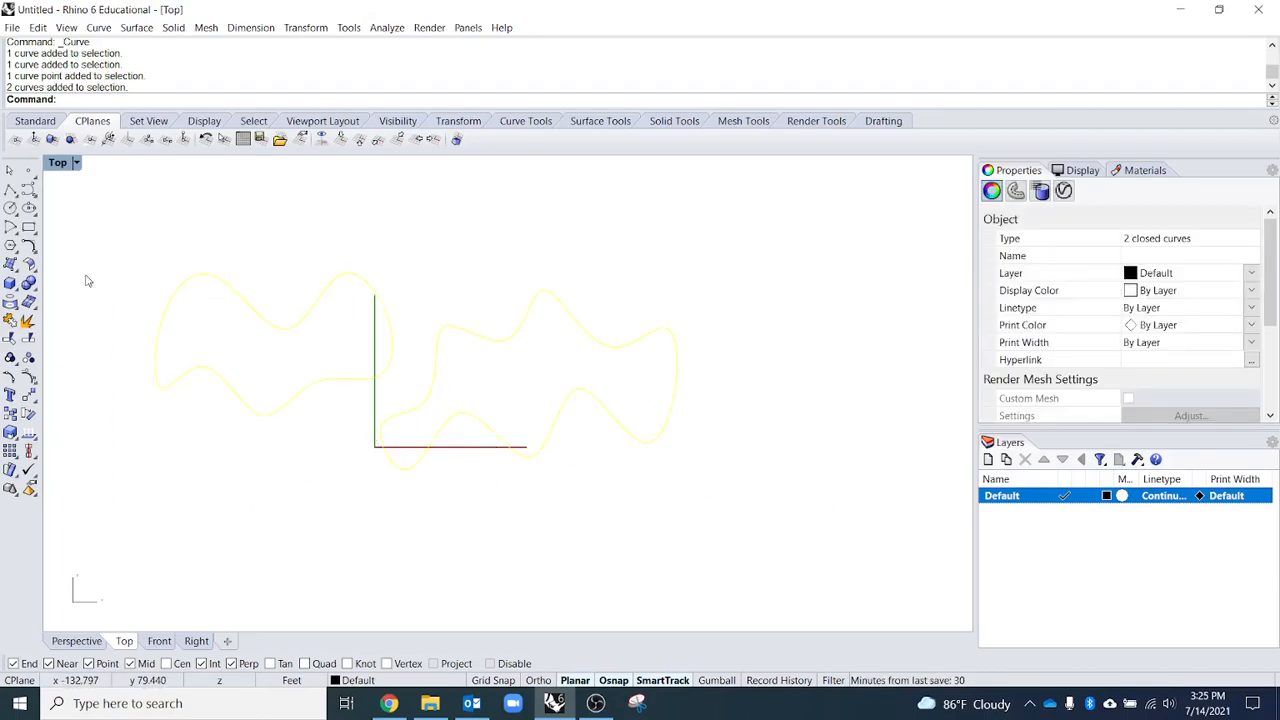
{"action": "key", "text": "Delete"}
{"action": "type", "text": "InterpCrv"}
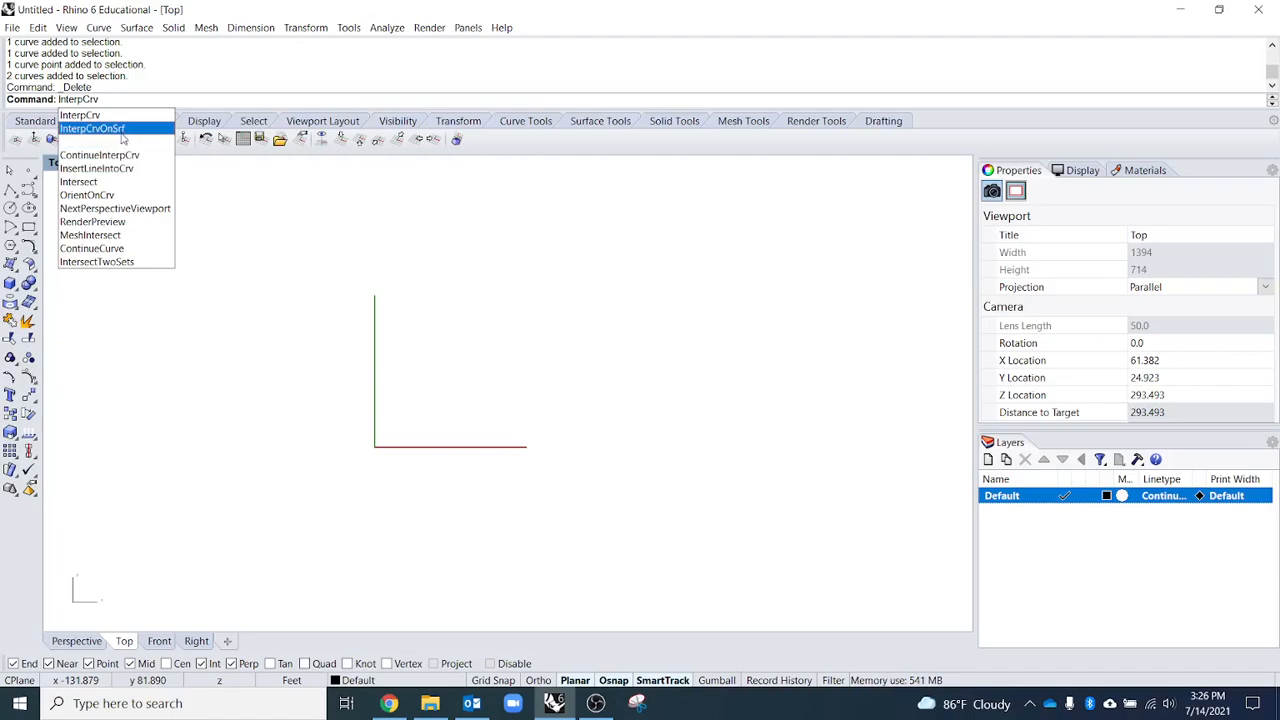
{"action": "key", "text": "Escape"}
{"action": "left_click", "coordinate": [28, 170]}
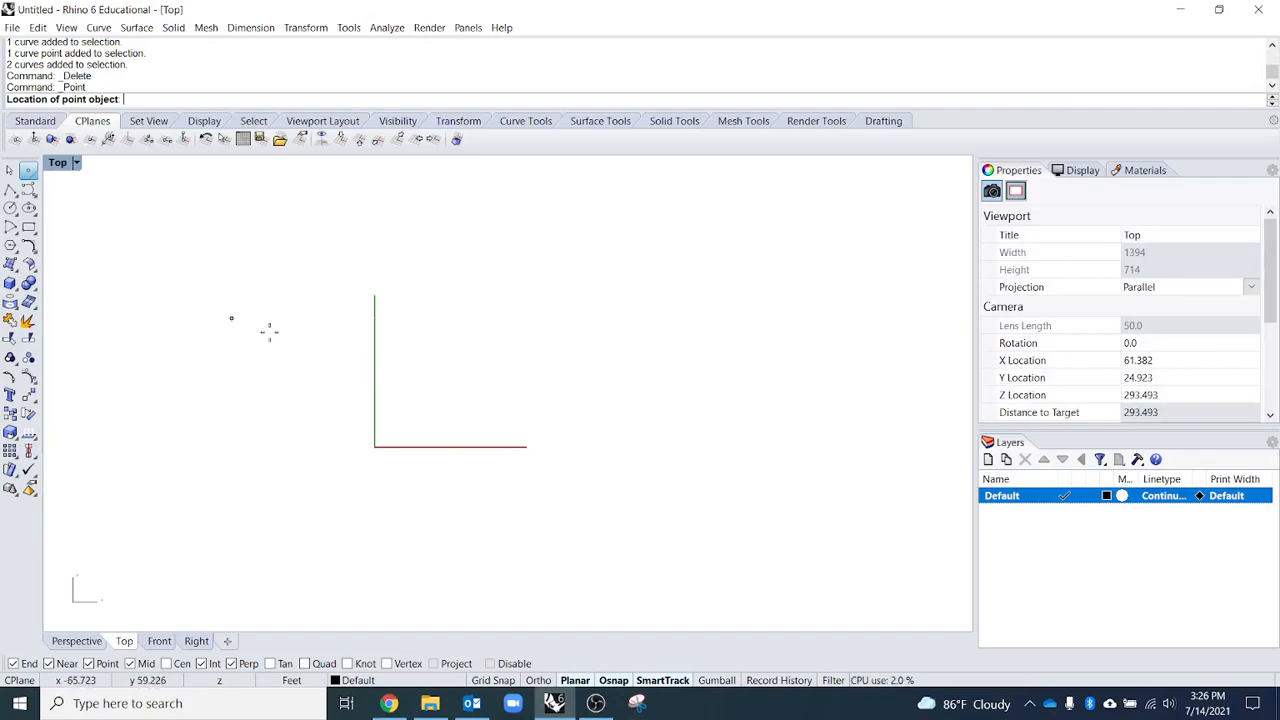
{"action": "left_click", "coordinate": [376, 457]}
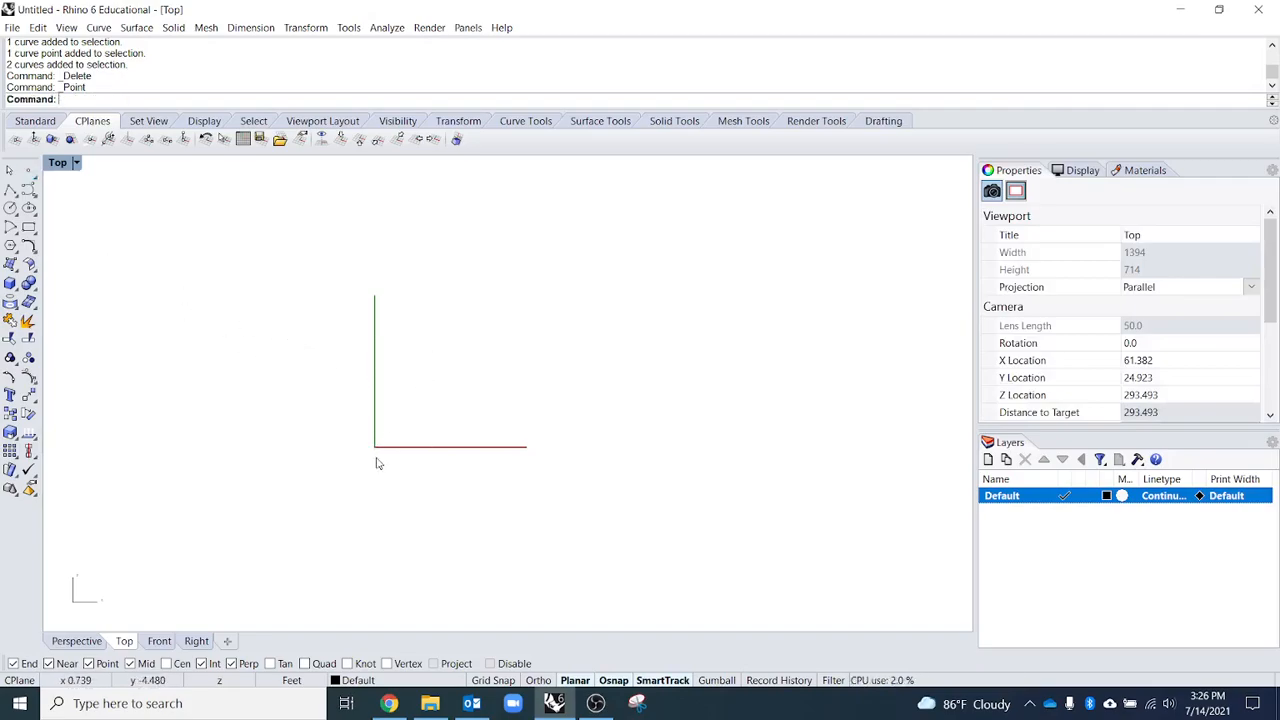
{"action": "type", "text": "SelPt"}
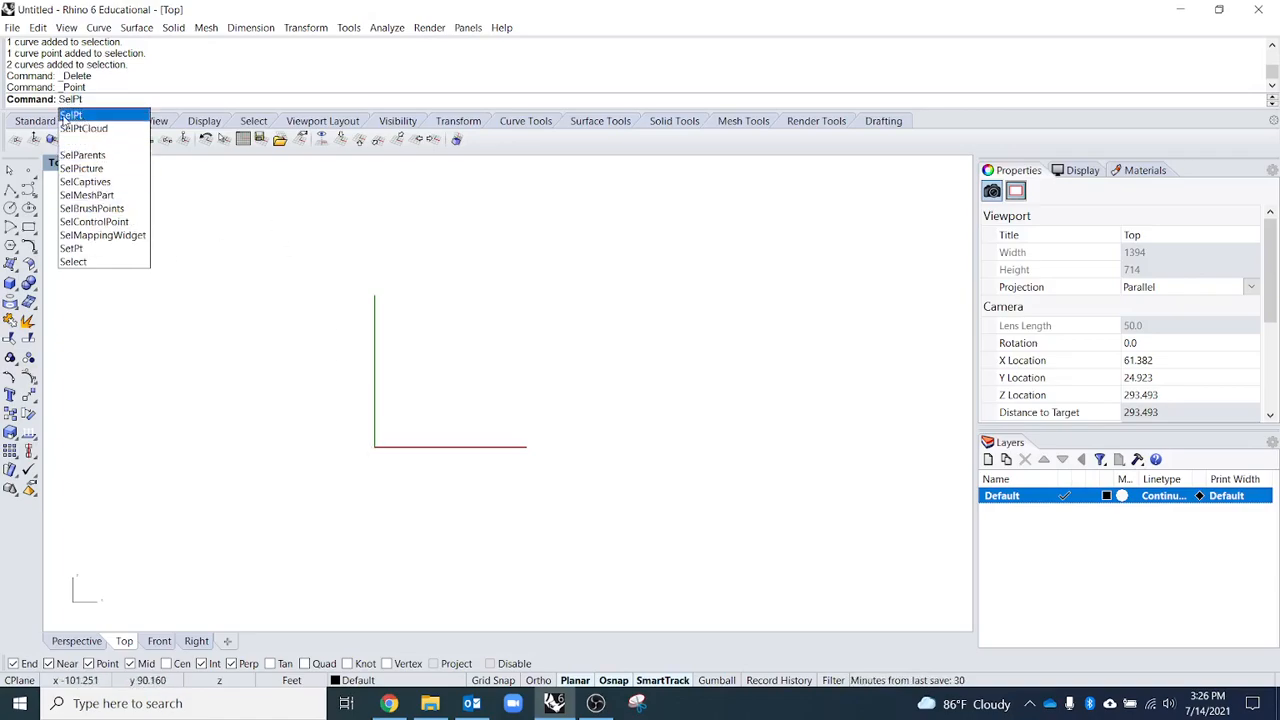
{"action": "left_click", "coordinate": [147, 413]}
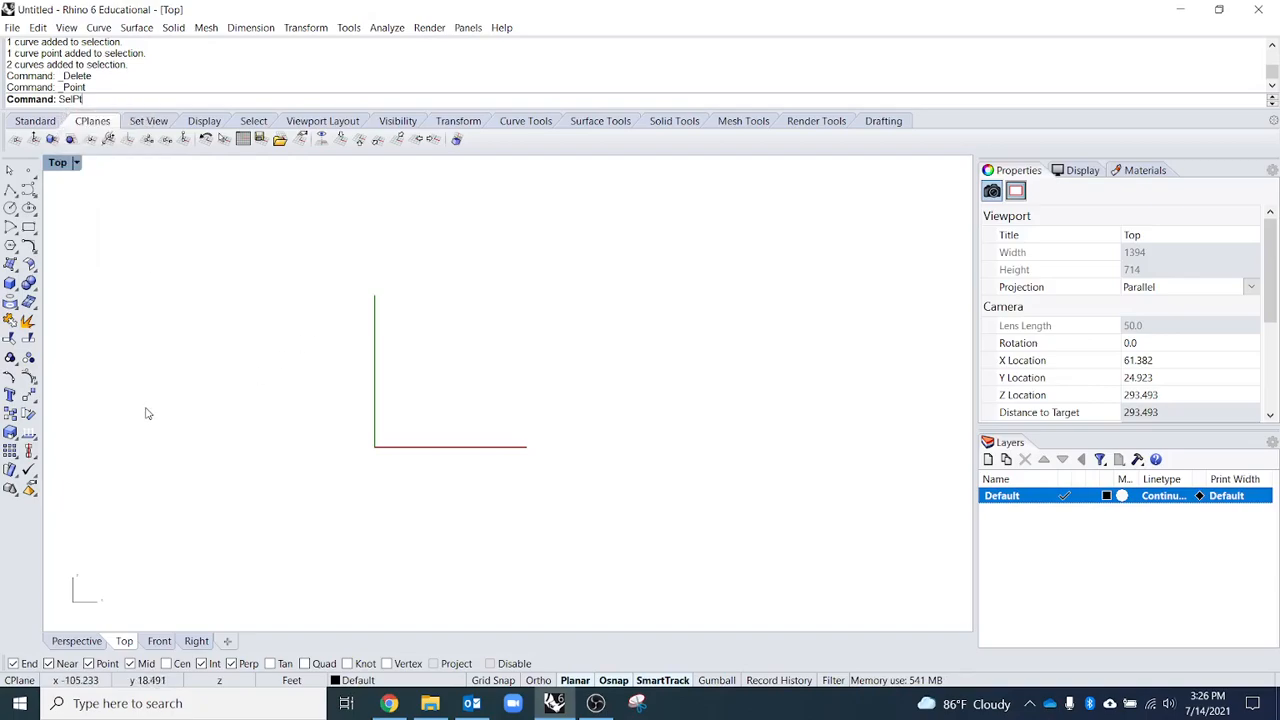
{"action": "key", "text": "Escape"}
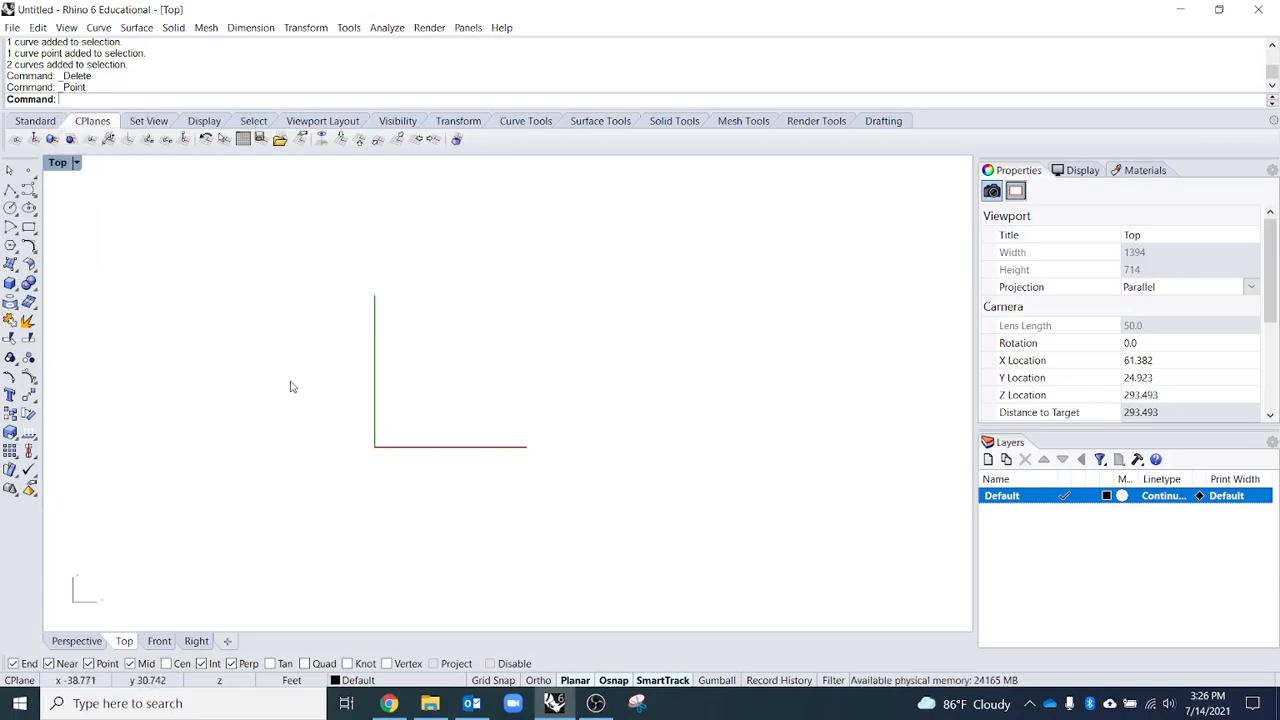
- Draw a stepped polyline with Ortho on, placing eight points up and right of the origin, and undo the misplaced ninth point
{"action": "left_click", "coordinate": [10, 190]}
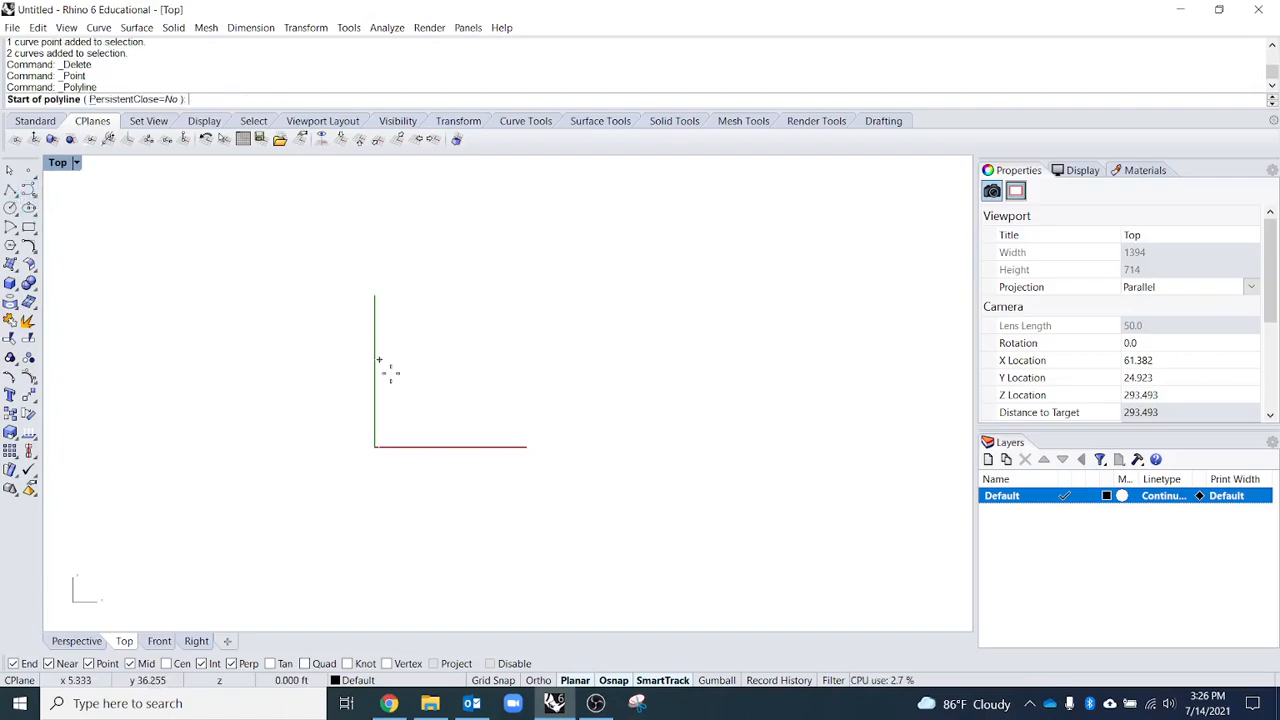
{"action": "left_click", "coordinate": [404, 408]}
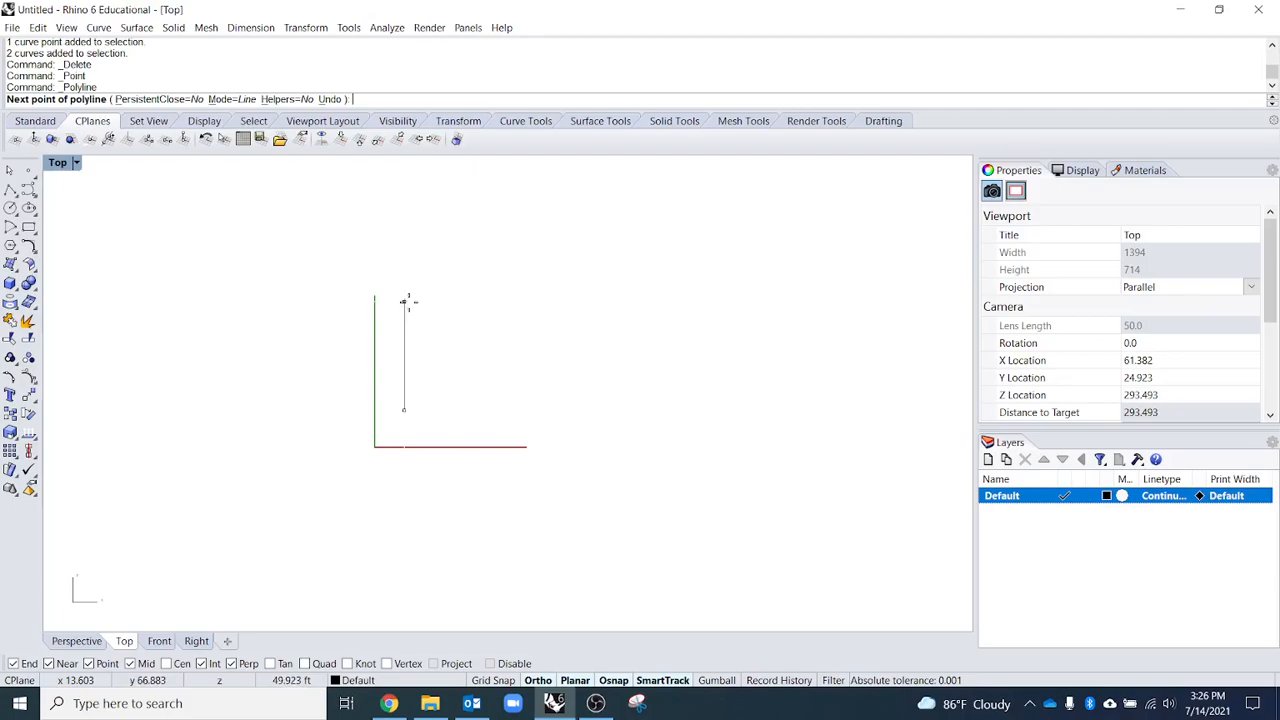
{"action": "left_click", "coordinate": [405, 306]}
{"action": "left_click", "coordinate": [510, 308]}
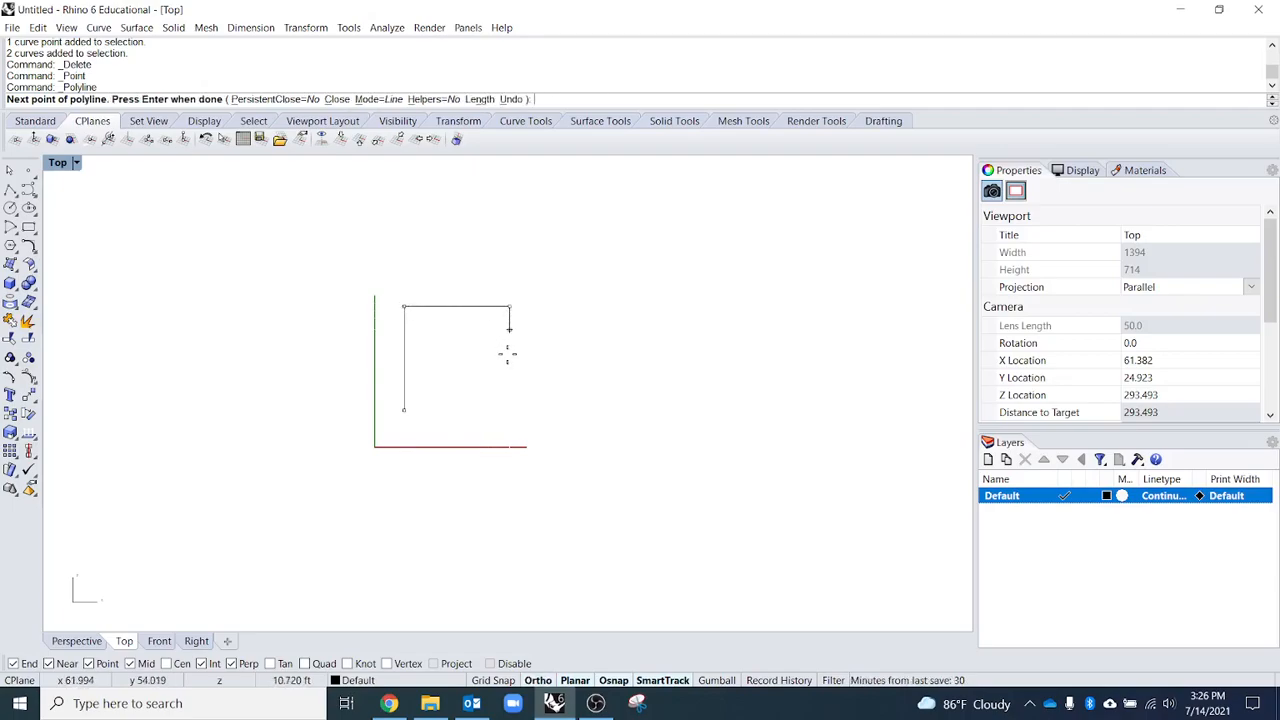
{"action": "left_click", "coordinate": [510, 393]}
{"action": "left_click", "coordinate": [617, 393]}
{"action": "left_click", "coordinate": [617, 322]}
{"action": "left_click", "coordinate": [677, 322]}
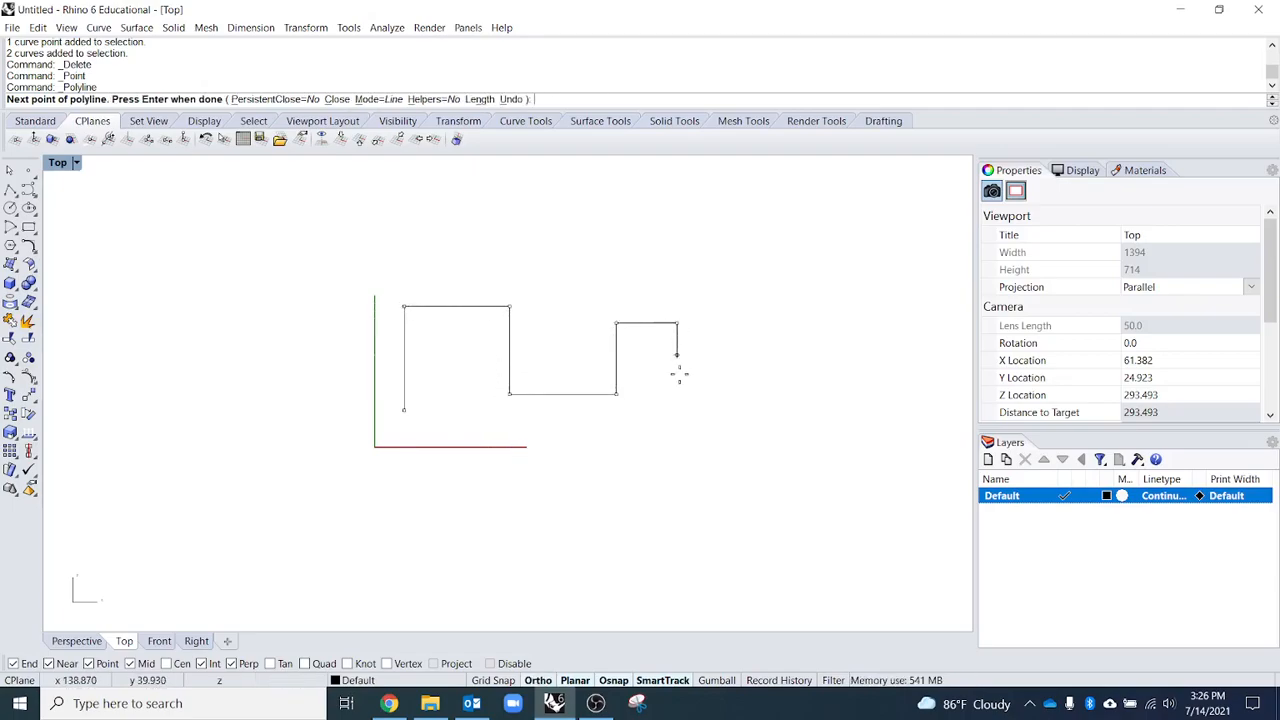
{"action": "left_click", "coordinate": [677, 449]}
{"action": "left_click", "coordinate": [412, 434]}
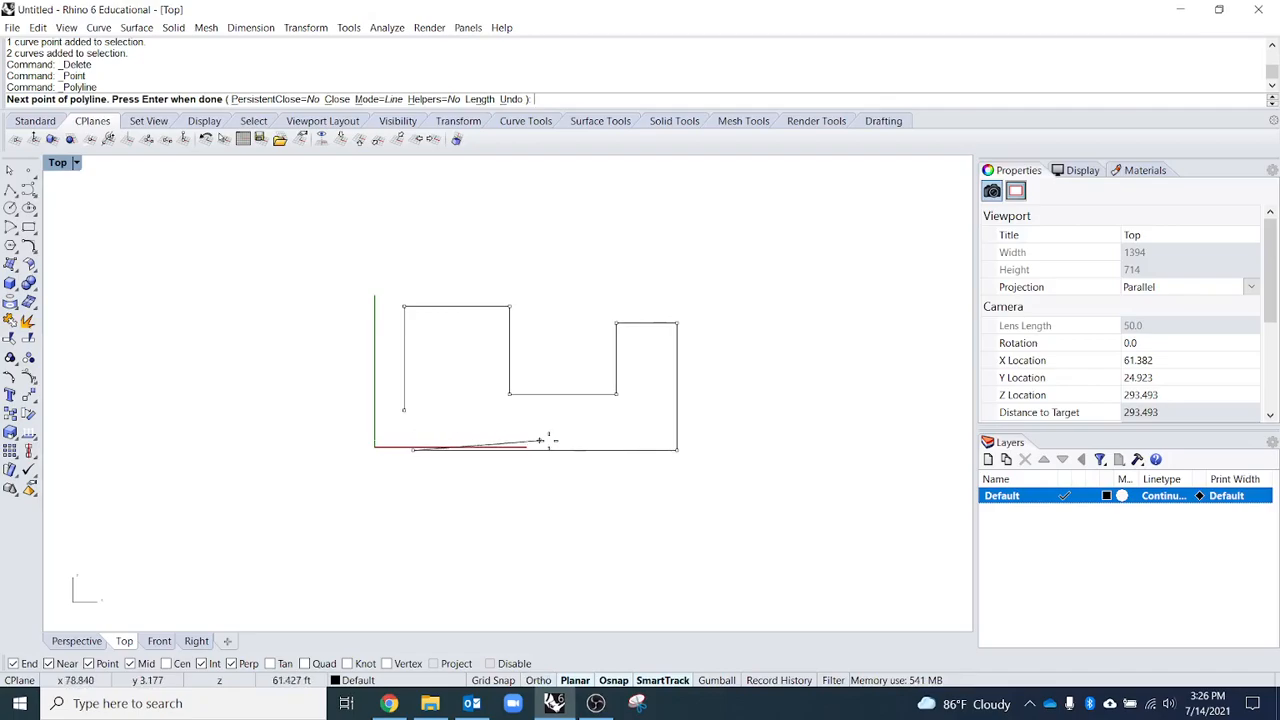
{"action": "key", "text": "ctrl+z"}
- Add the lower corner directly below the polyline's start point and close the outline at that start point
{"action": "scroll", "coordinate": [557, 415], "scroll_direction": "up", "scroll_amount": 3}
{"action": "scroll", "coordinate": [557, 415], "scroll_direction": "up", "scroll_amount": 1}
{"action": "right_click_drag", "start_coordinate": [566, 460], "coordinate": [669, 520]}
{"action": "key", "text": "F8"}
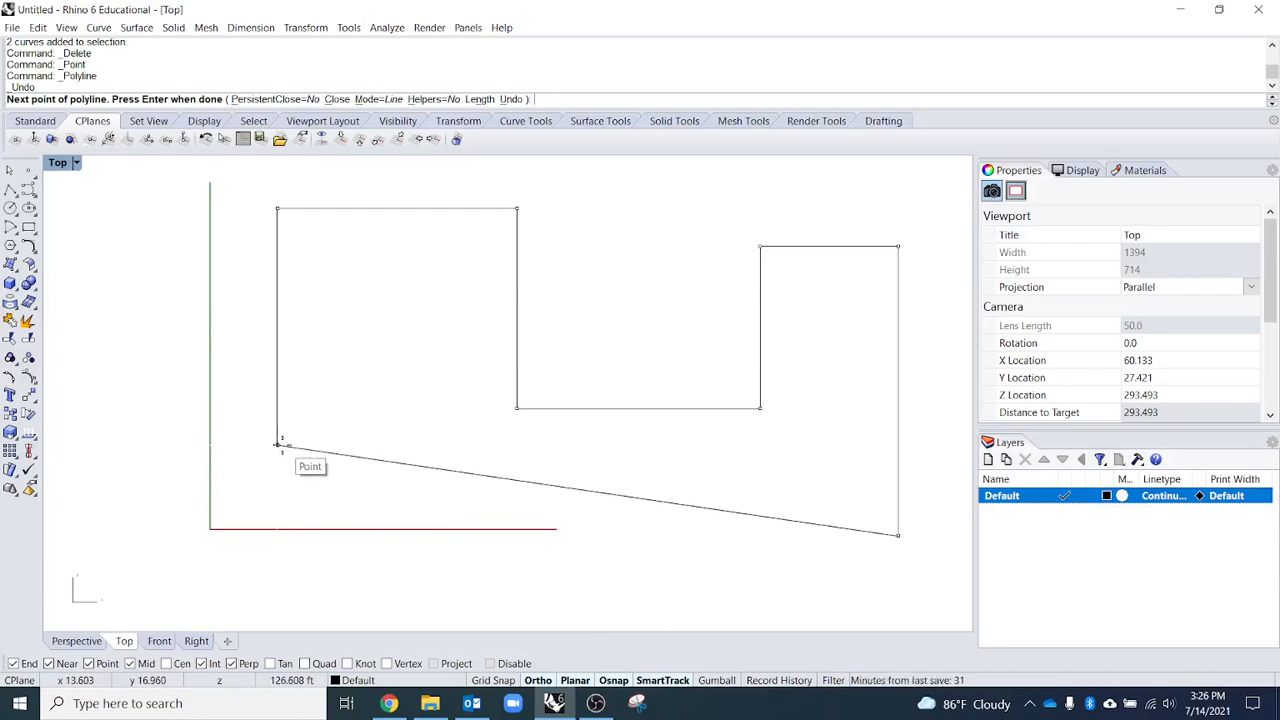
{"action": "left_click", "coordinate": [277, 535]}
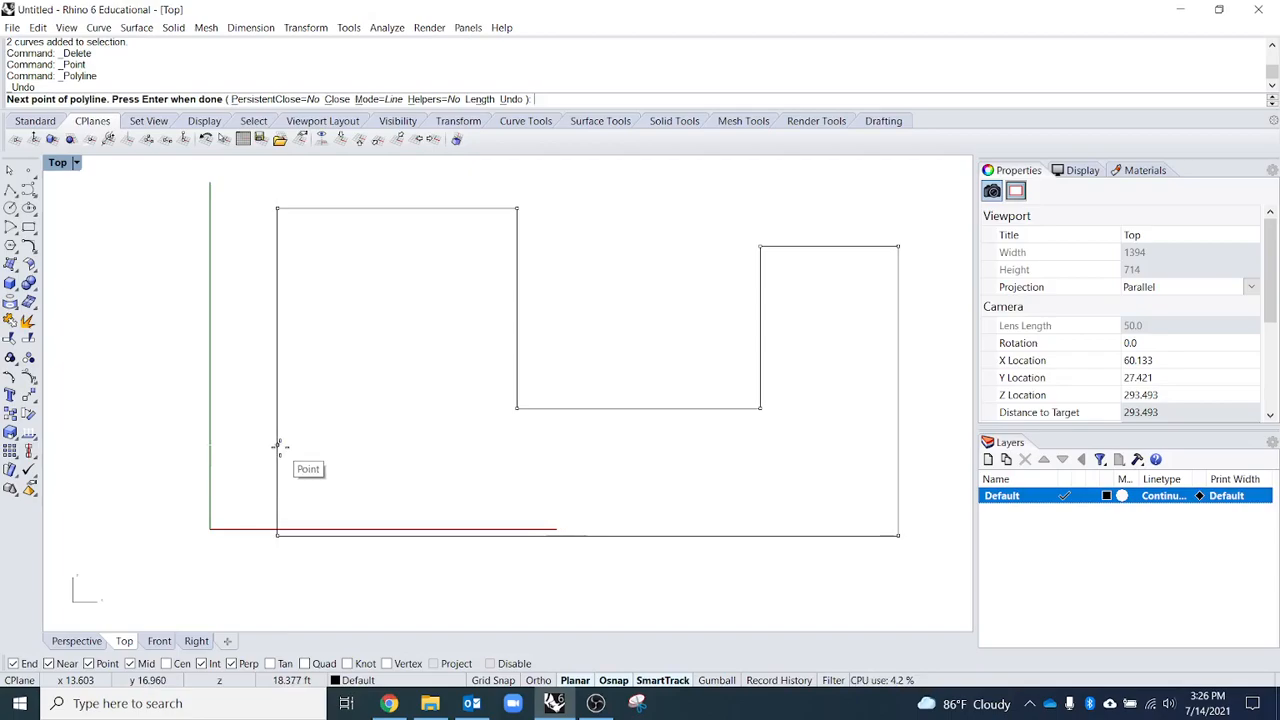
{"action": "key", "text": "Return"}
{"action": "scroll", "coordinate": [313, 455], "scroll_direction": "down", "scroll_amount": 2}
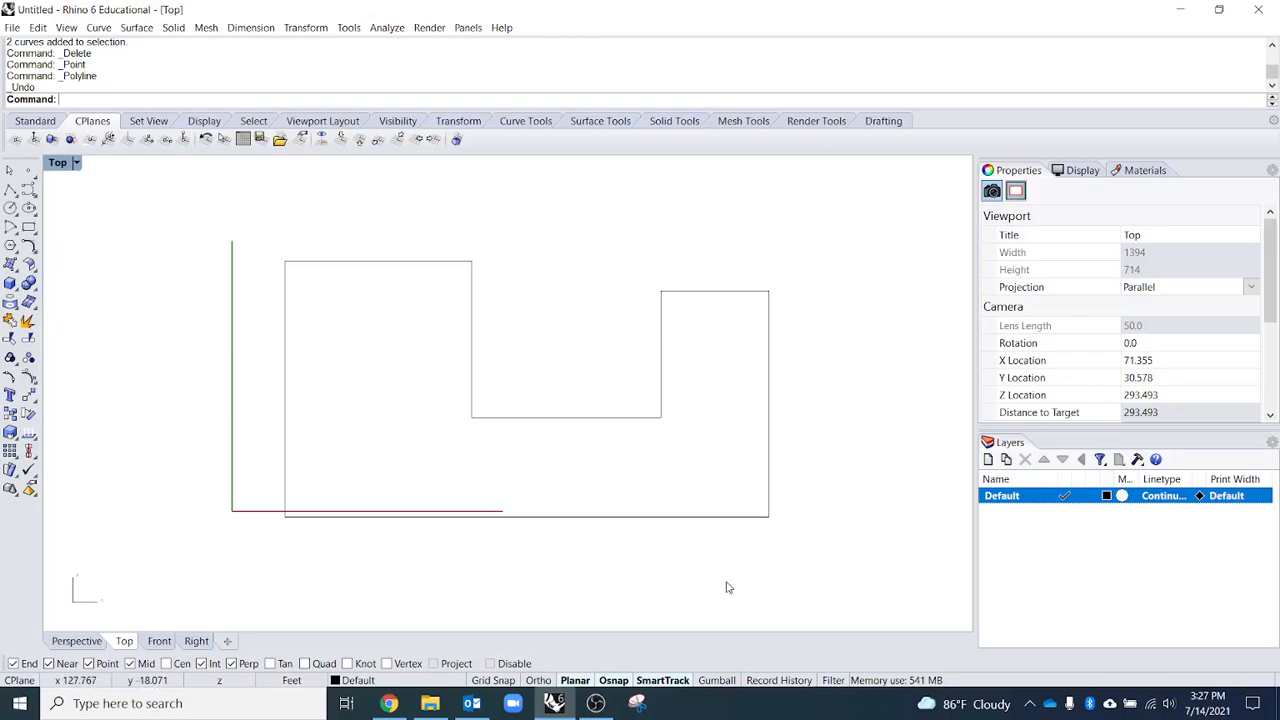
- Select the closed outline to check whether it is a single curve, and clear the selection
{"action": "left_click", "coordinate": [716, 518]}
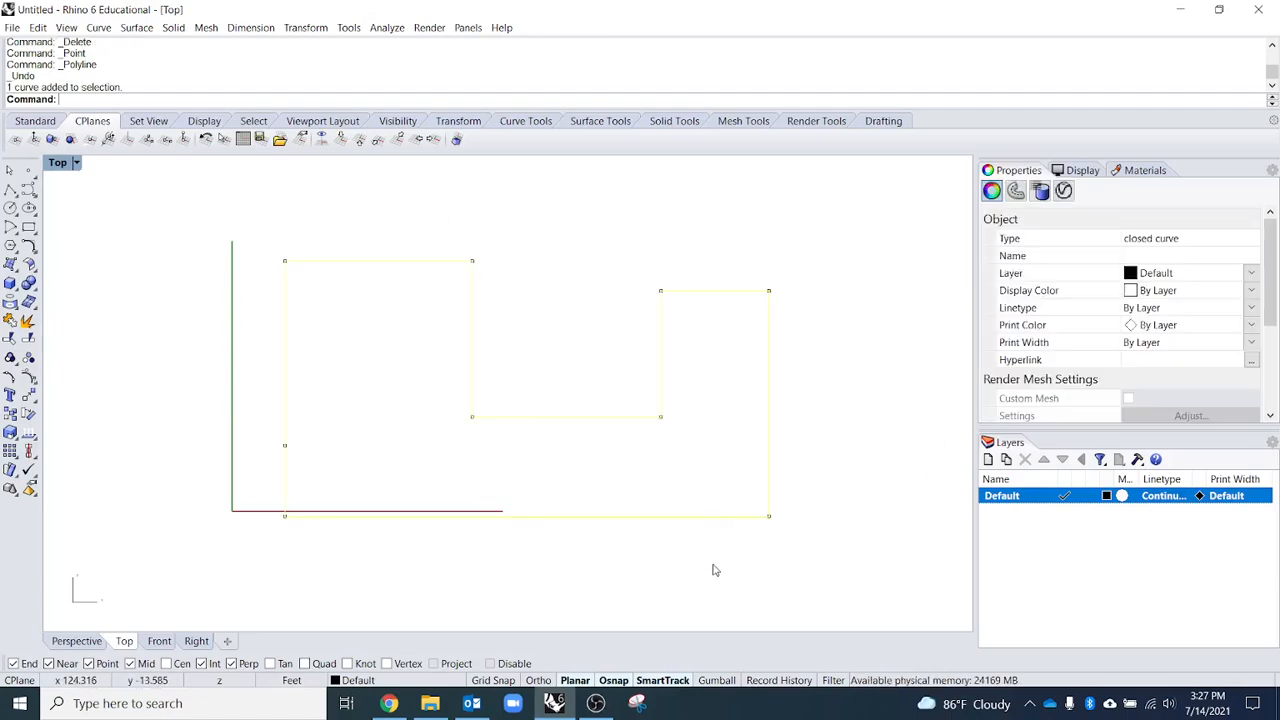
{"action": "left_click", "coordinate": [551, 586]}
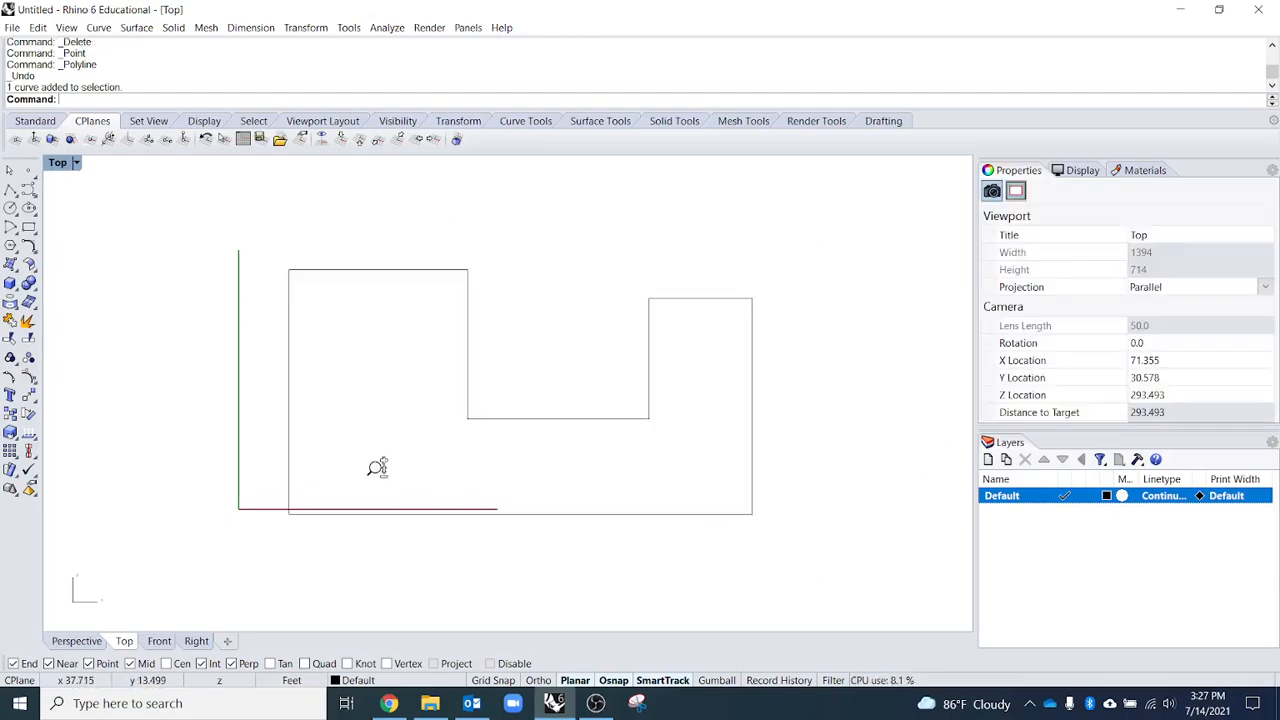
{"action": "scroll", "coordinate": [374, 463], "scroll_direction": "down", "scroll_amount": 2}
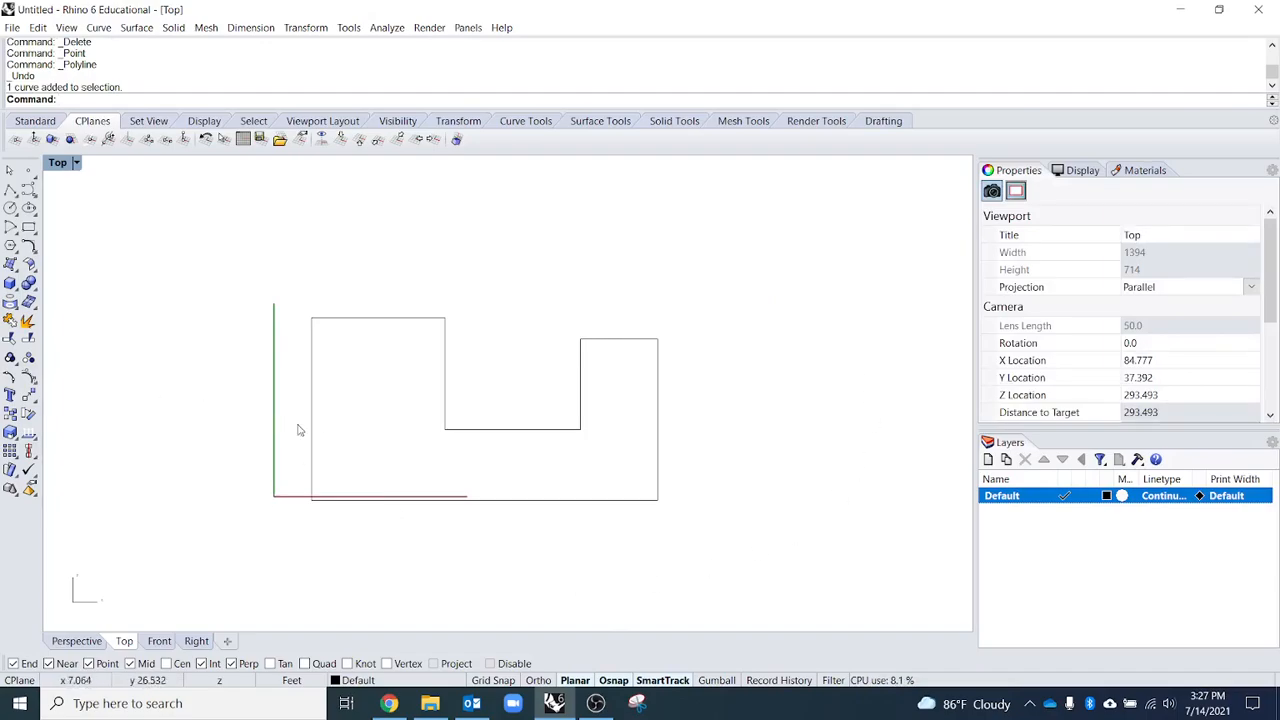
{"action": "left_click", "coordinate": [444, 399]}
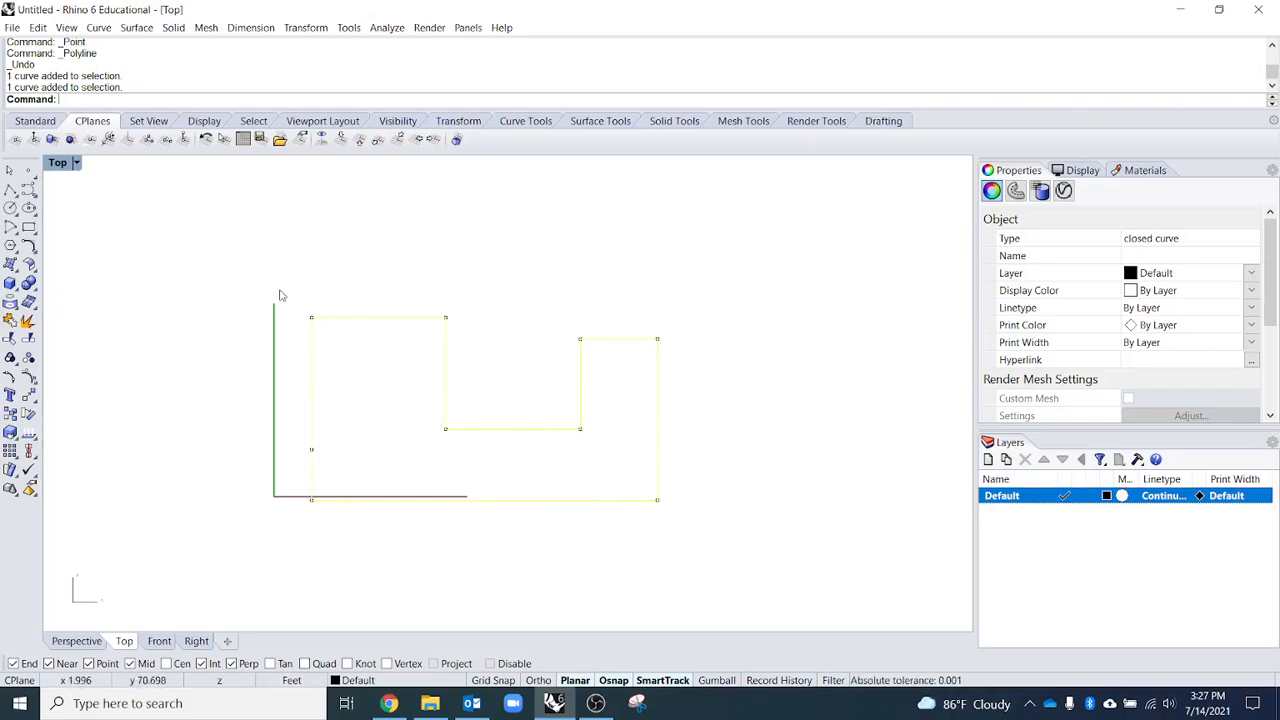
{"action": "left_click", "coordinate": [232, 344]}
- Explode the closed polyline into separate line segments and clear the selection
{"action": "left_click_drag", "start_coordinate": [576, 563], "coordinate": [500, 378]}
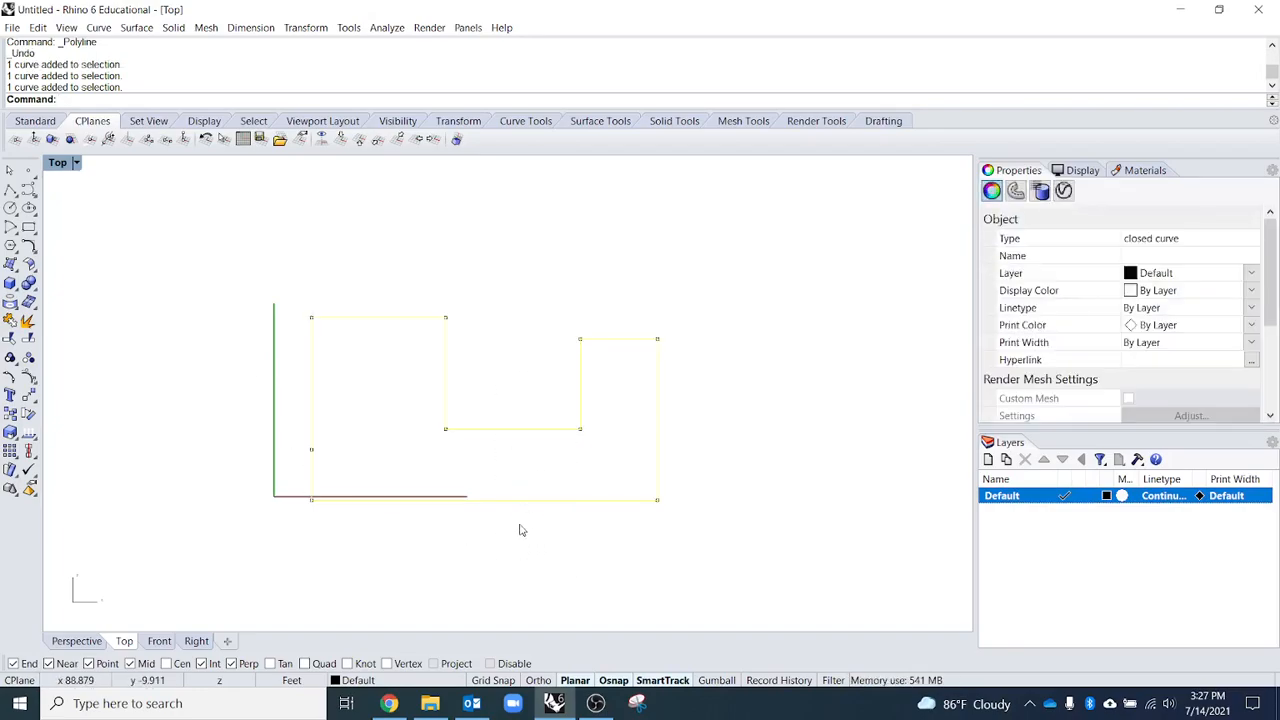
{"action": "type", "text": "explode"}
{"action": "key", "text": "Return"}
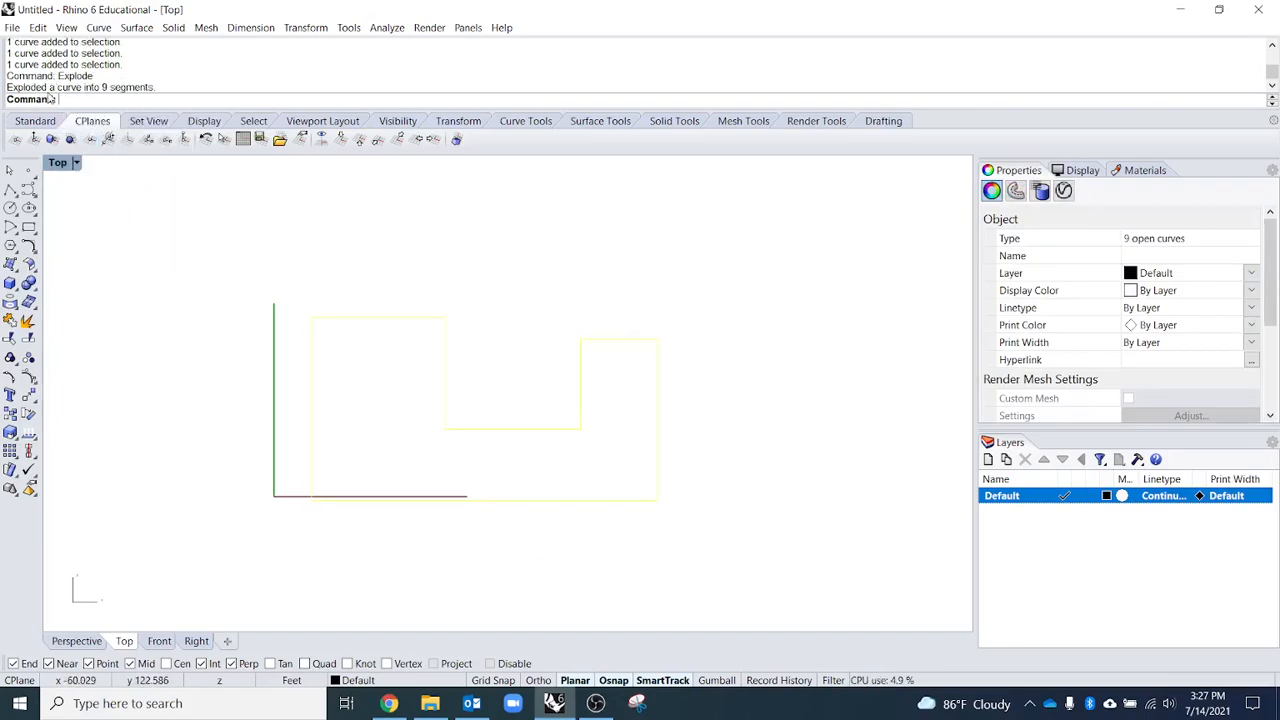
{"action": "key", "text": "Escape"}
- Select the outline's segments one after another to check that each is an independent curve
{"action": "left_click", "coordinate": [312, 425]}
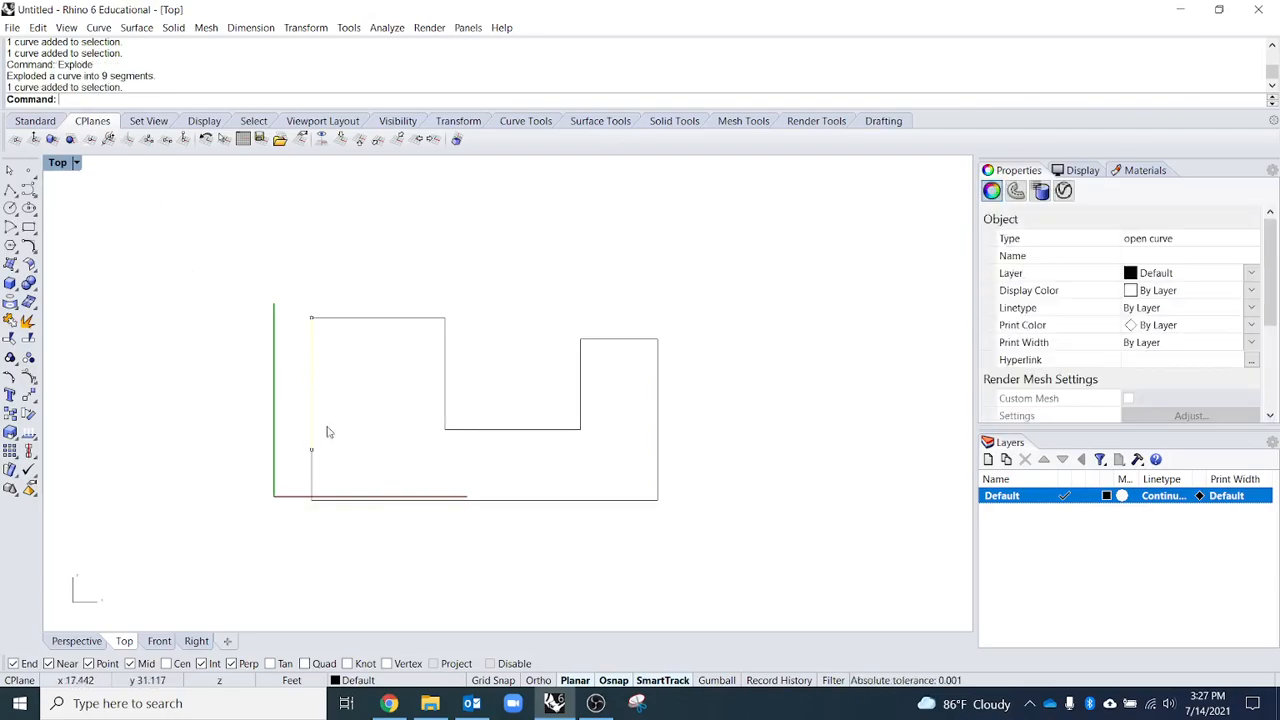
{"action": "left_click", "coordinate": [411, 318]}
{"action": "left_click", "coordinate": [455, 366]}
{"action": "left_click", "coordinate": [470, 429]}
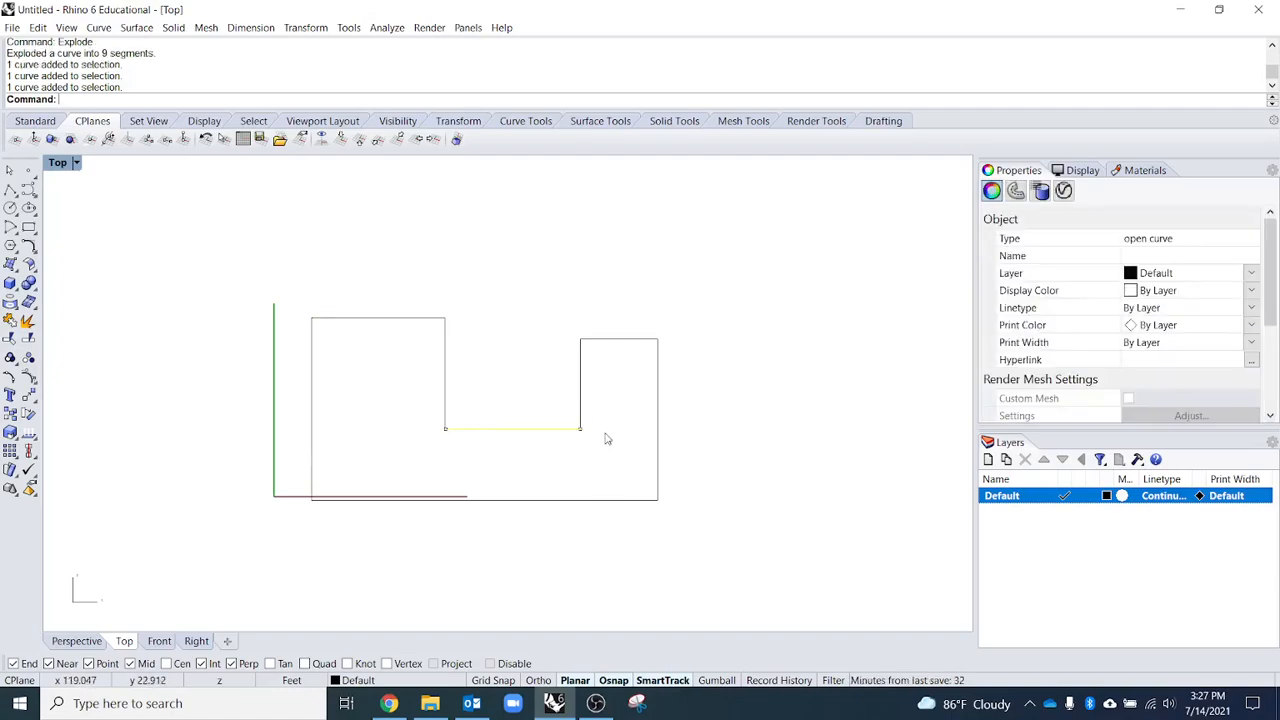
{"action": "left_click", "coordinate": [580, 406]}
{"action": "left_click", "coordinate": [621, 339]}
{"action": "left_click", "coordinate": [657, 382]}
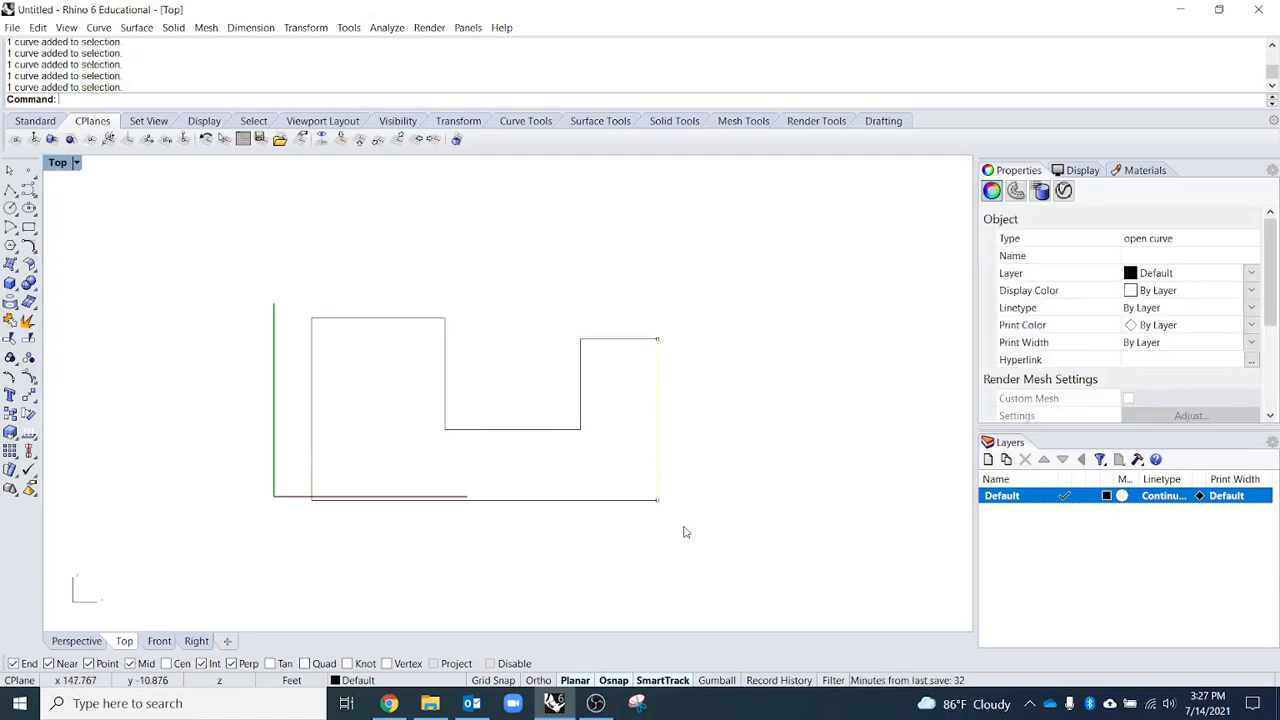
{"action": "left_click", "coordinate": [715, 541]}
- Try moving the rightmost vertical segment and the upper-right horizontal segment away from the outline, undoing each move
{"action": "left_click_drag", "start_coordinate": [658, 404], "coordinate": [794, 394]}
{"action": "key", "text": "ctrl+z"}
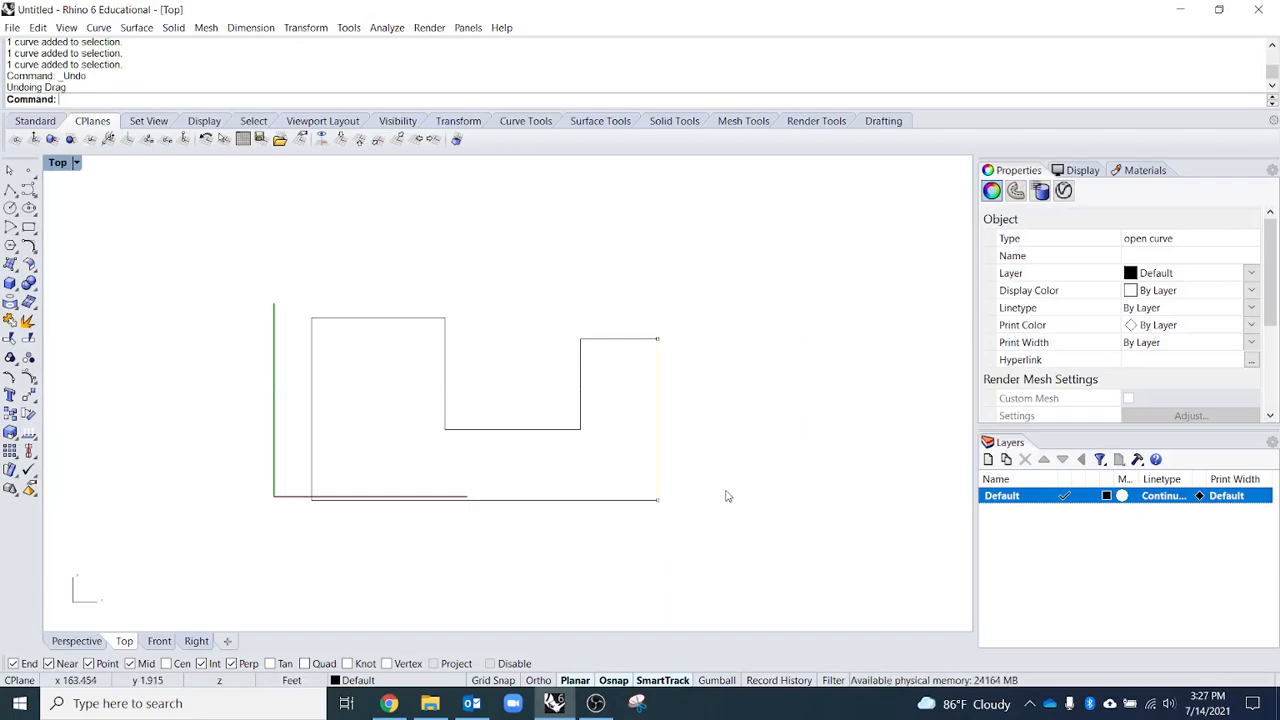
{"action": "left_click_drag", "start_coordinate": [642, 343], "coordinate": [715, 357]}
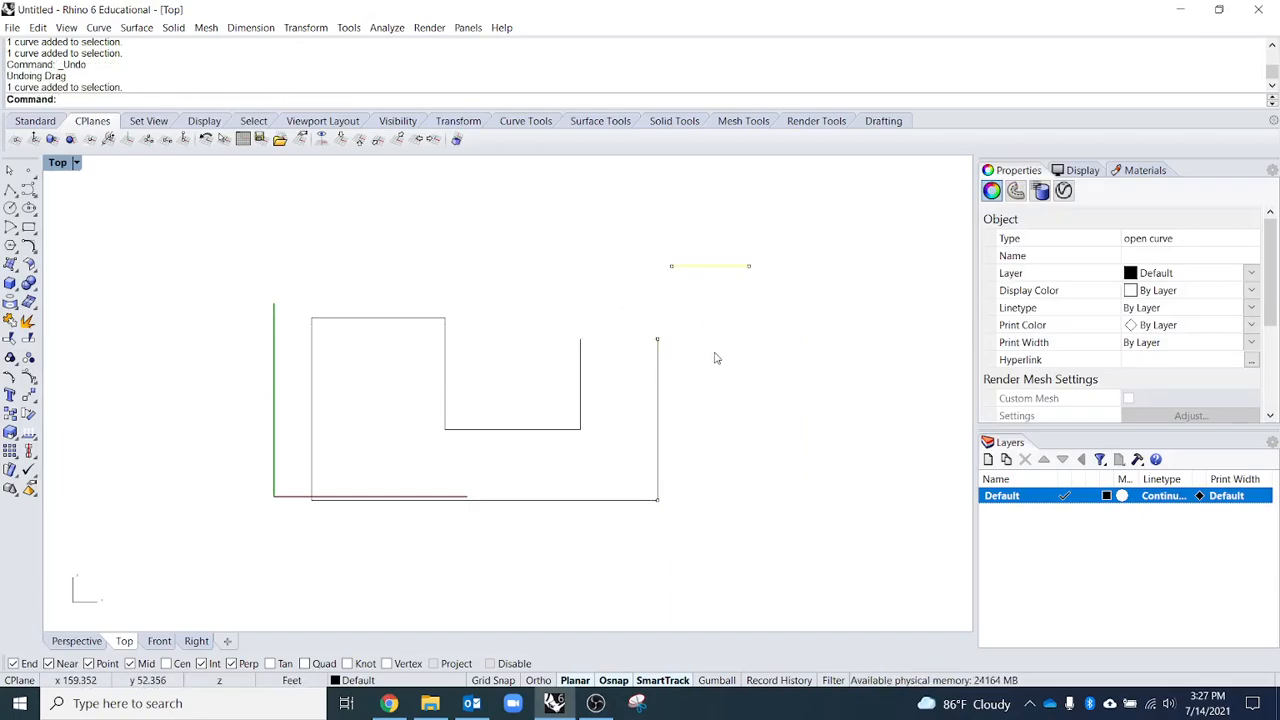
{"action": "key", "text": "ctrl+z"}
{"action": "left_click", "coordinate": [697, 429]}
- Join the rightmost vertical segment and the upper-right horizontal segment into one curve
{"action": "left_click", "coordinate": [659, 416]}
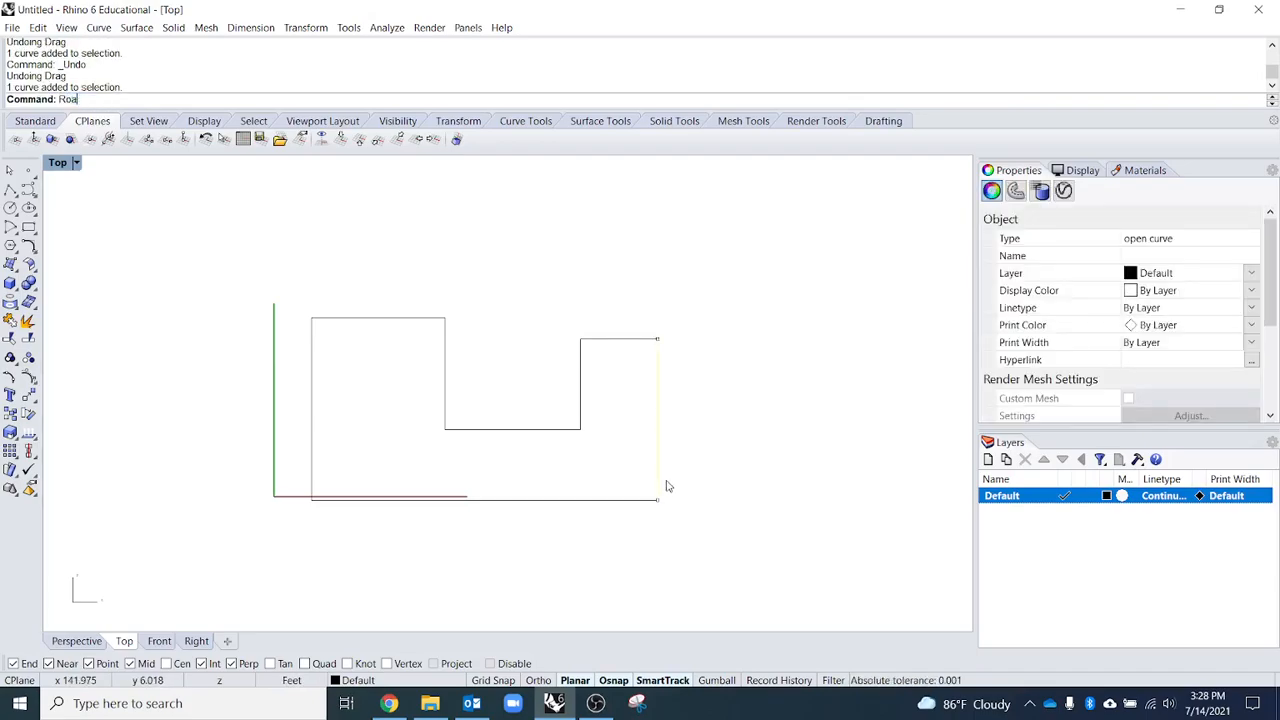
{"action": "key", "text": "Escape"}
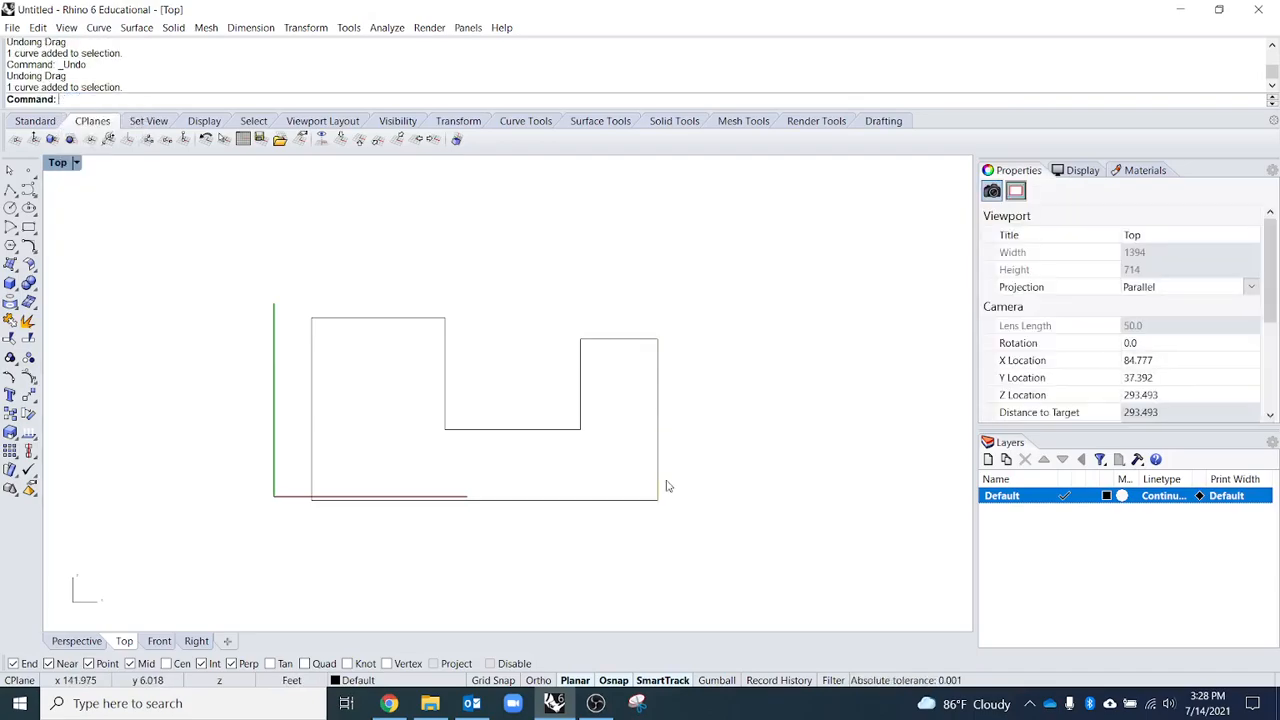
{"action": "left_click", "coordinate": [660, 416]}
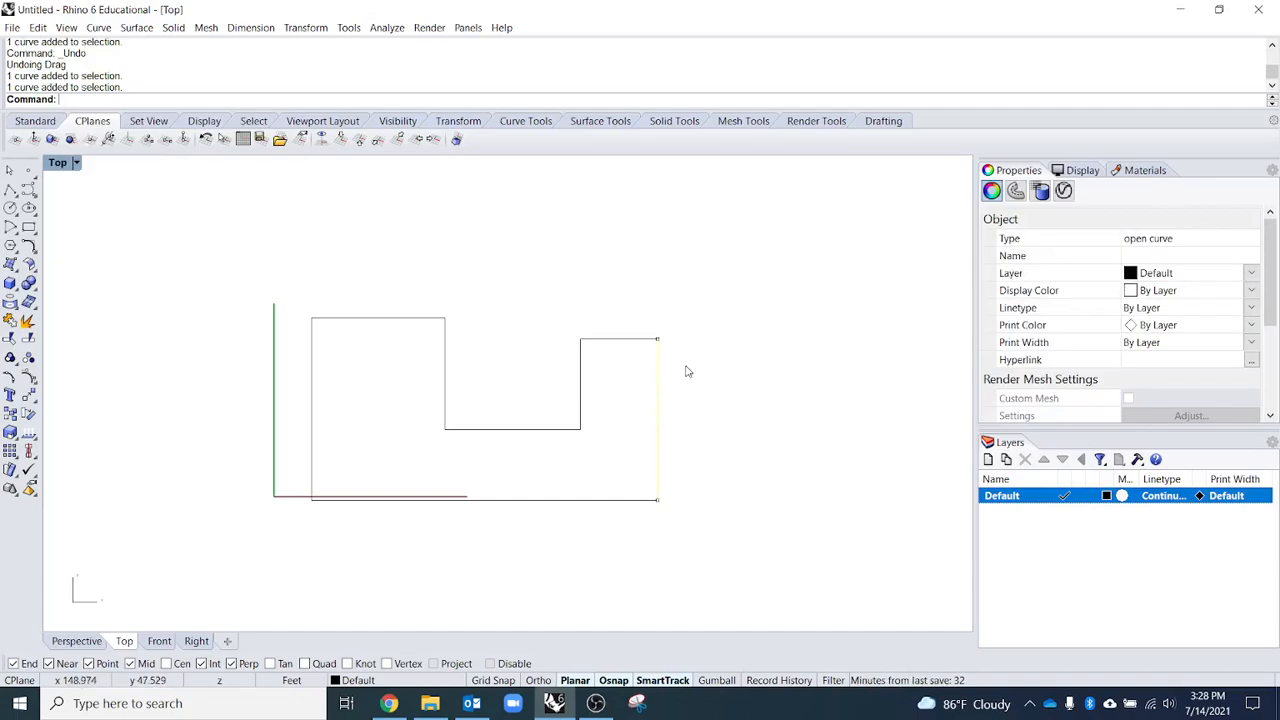
{"action": "left_click", "coordinate": [739, 420]}
{"action": "left_click_drag", "start_coordinate": [748, 404], "coordinate": [632, 303]}
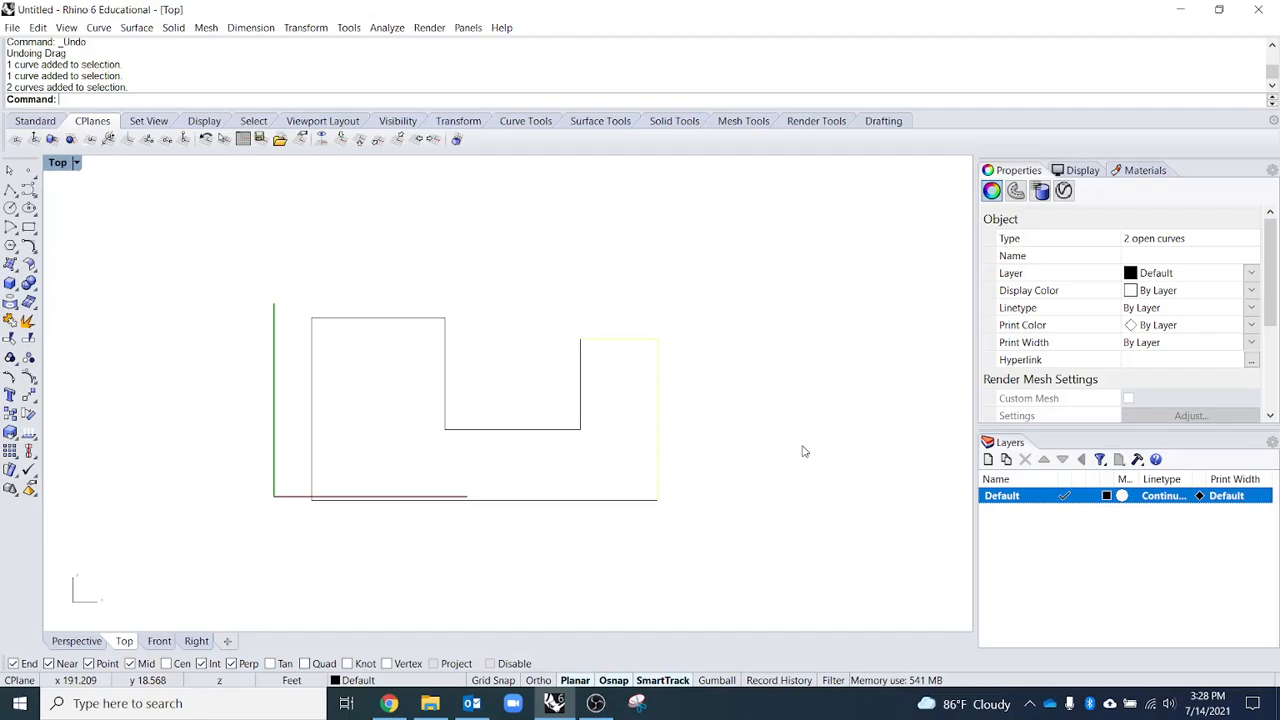
{"action": "type", "text": "join"}
{"action": "key", "text": "Return"}
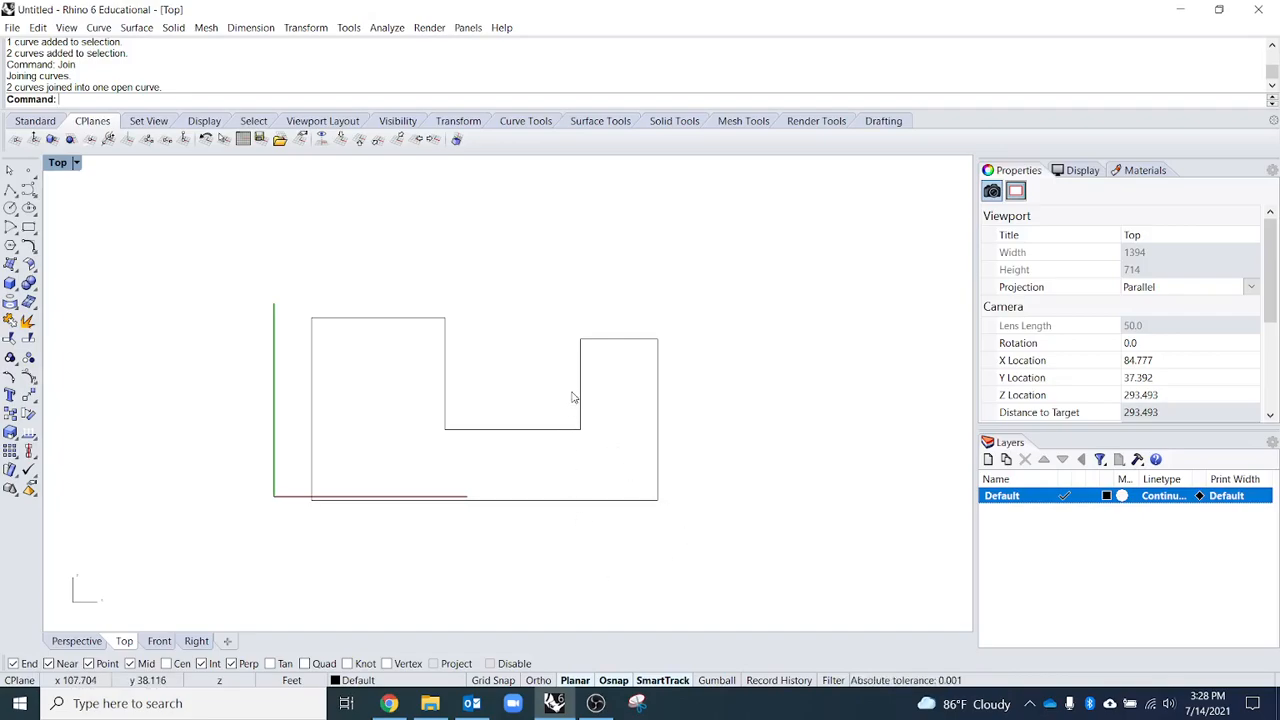
- Join the notch's bottom segment with its two vertical sides and select the resulting curve to check it
{"action": "left_click", "coordinate": [500, 429]}
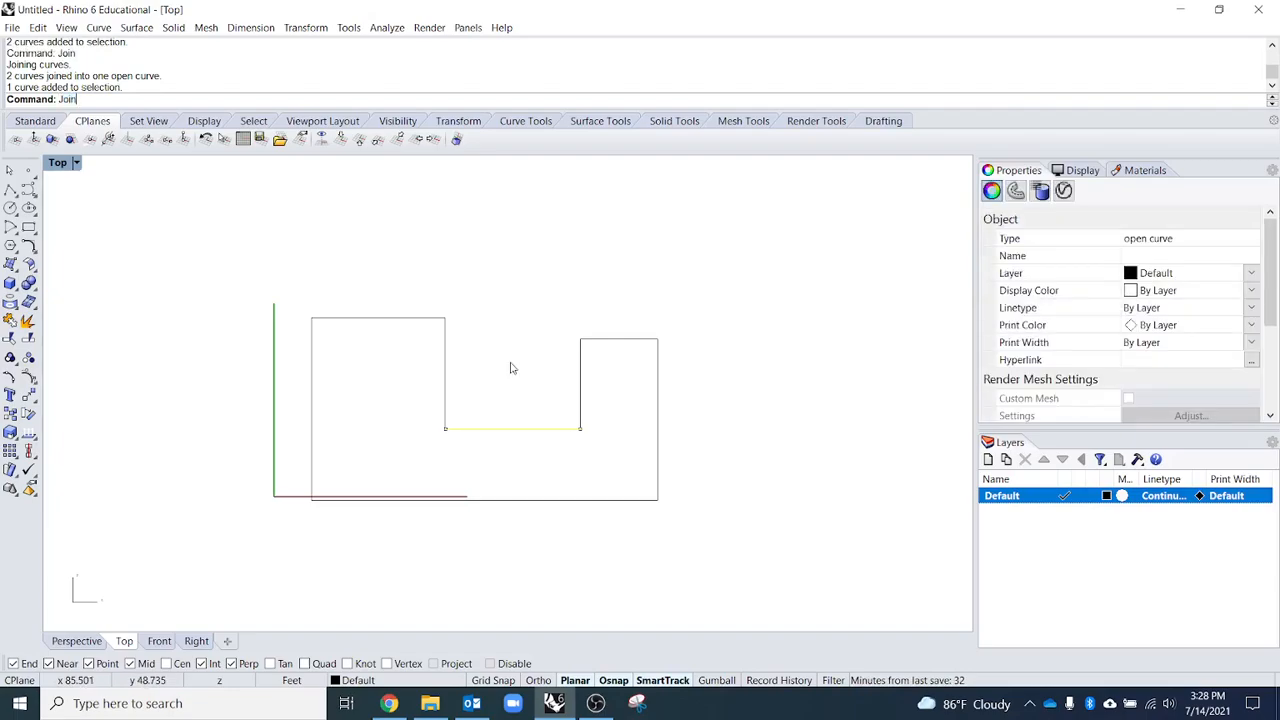
{"action": "key", "text": "Return"}
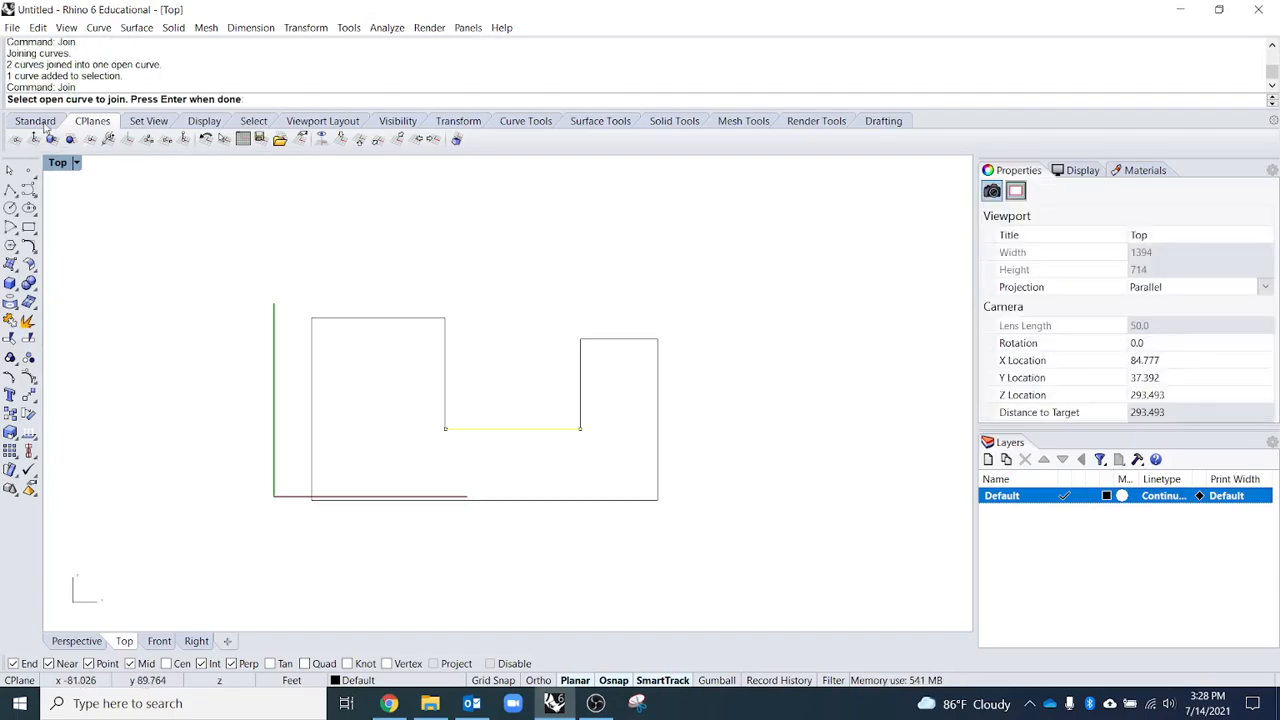
{"action": "left_click", "coordinate": [445, 380]}
{"action": "left_click", "coordinate": [580, 386]}
{"action": "key", "text": "Return"}
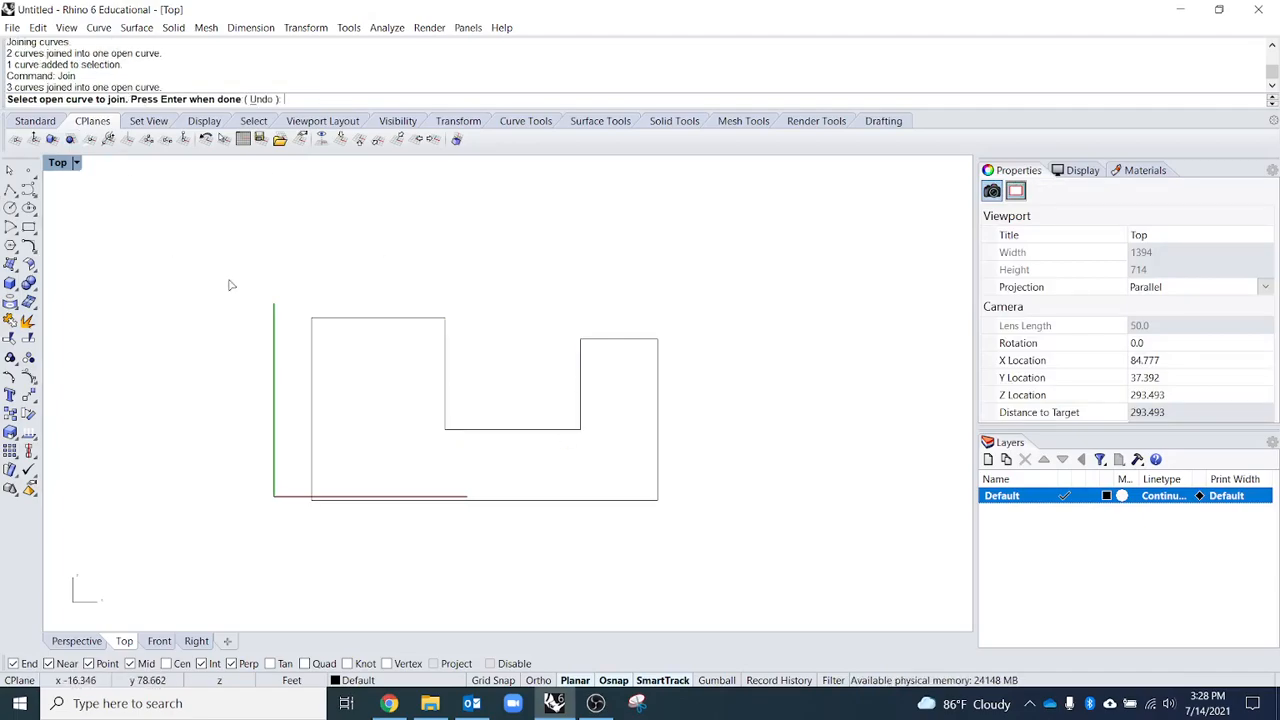
{"action": "left_click", "coordinate": [455, 467]}
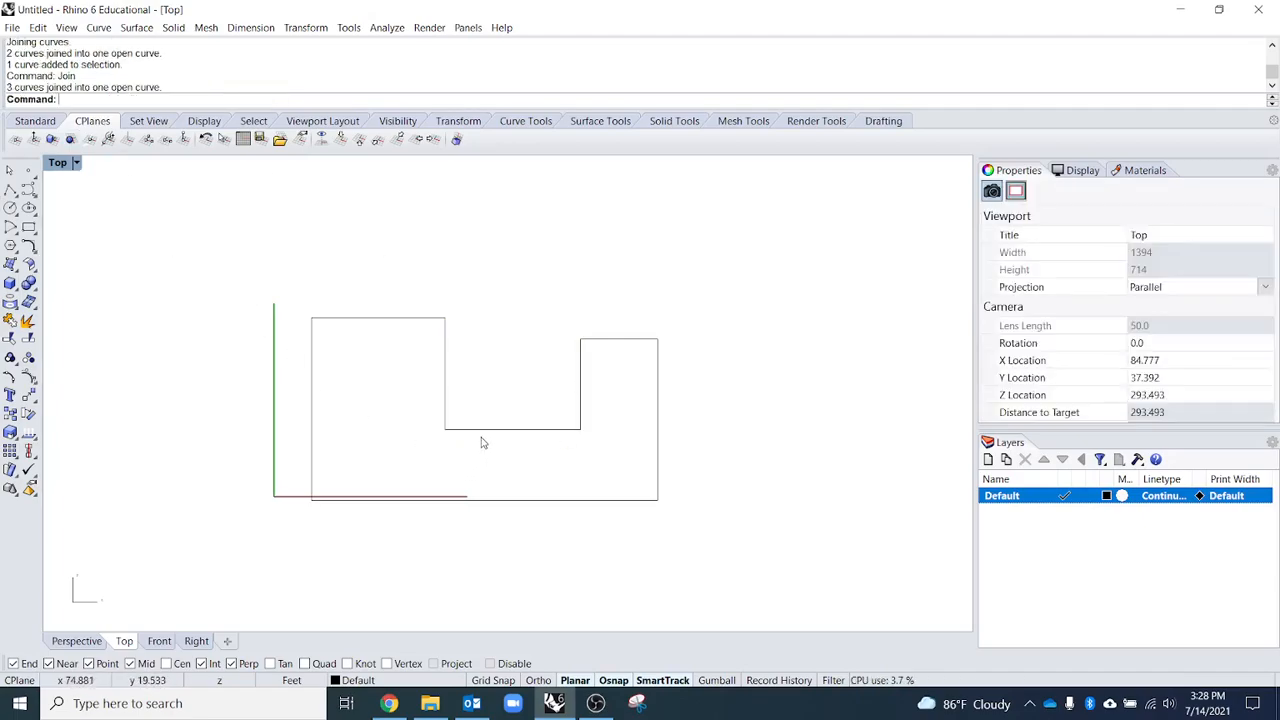
{"action": "left_click", "coordinate": [486, 430]}
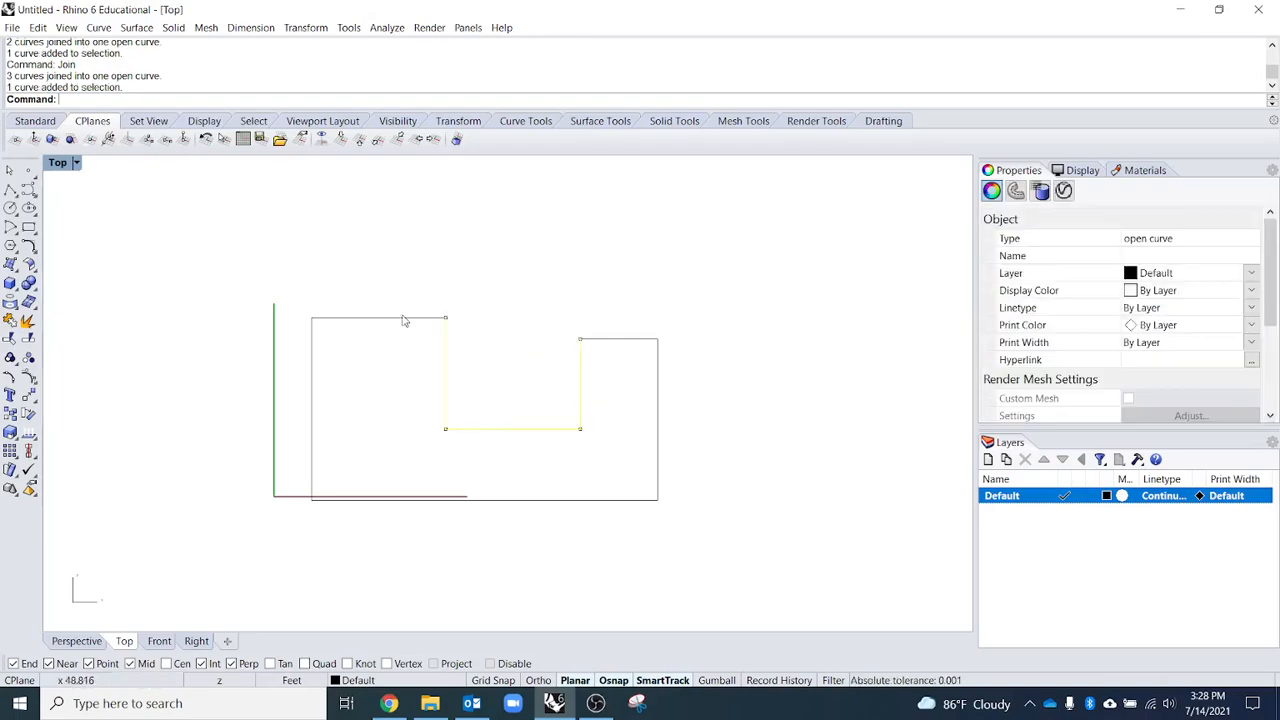
{"action": "left_click", "coordinate": [497, 354]}
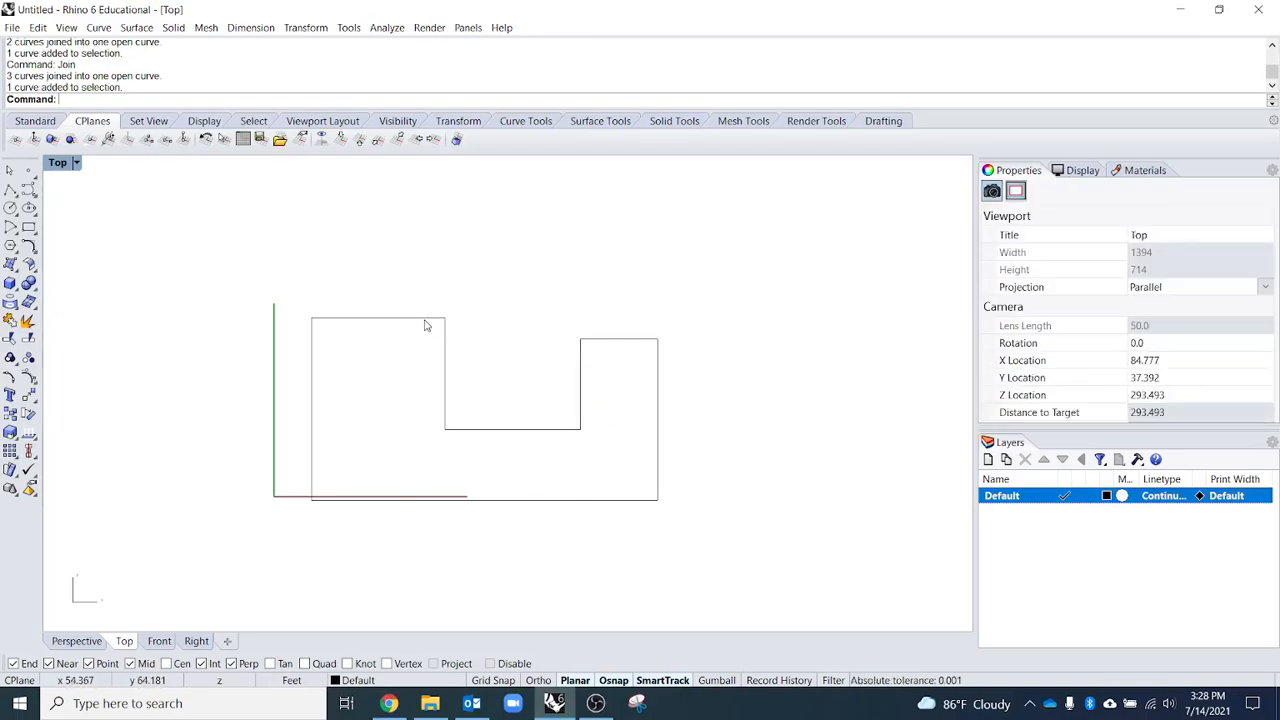
- Join the upper-left horizontal segment to the notch curve
{"action": "key", "text": "Return"}
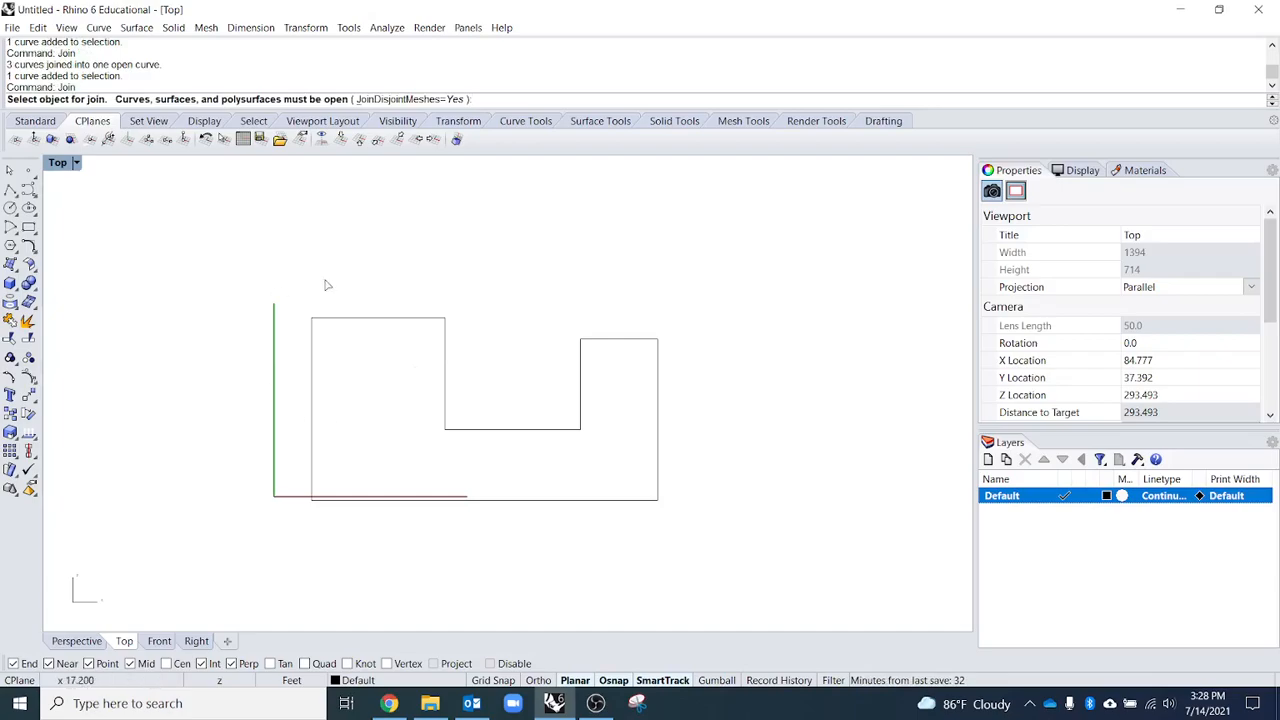
{"action": "left_click", "coordinate": [440, 323]}
{"action": "left_click", "coordinate": [446, 352]}
{"action": "key", "text": "Return"}
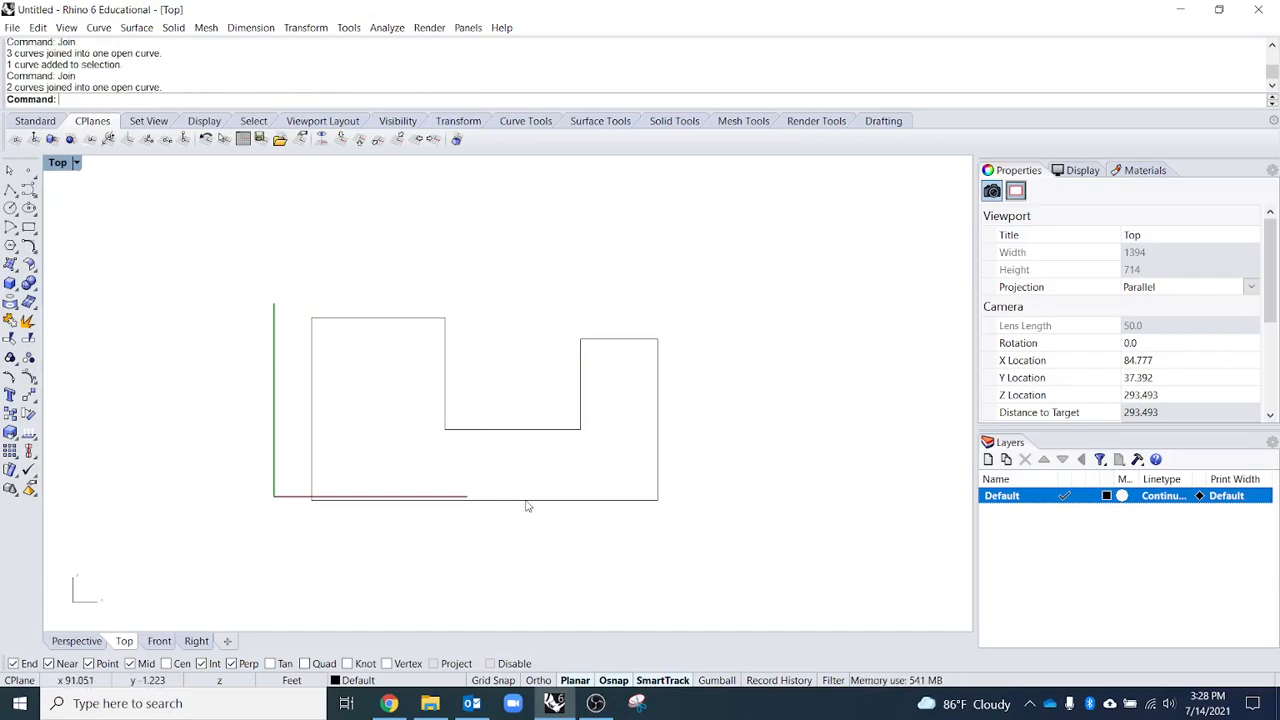
- Select all five open curves of the outline and join them into one closed curve
{"action": "left_click_drag", "start_coordinate": [968, 562], "coordinate": [70, 214]}
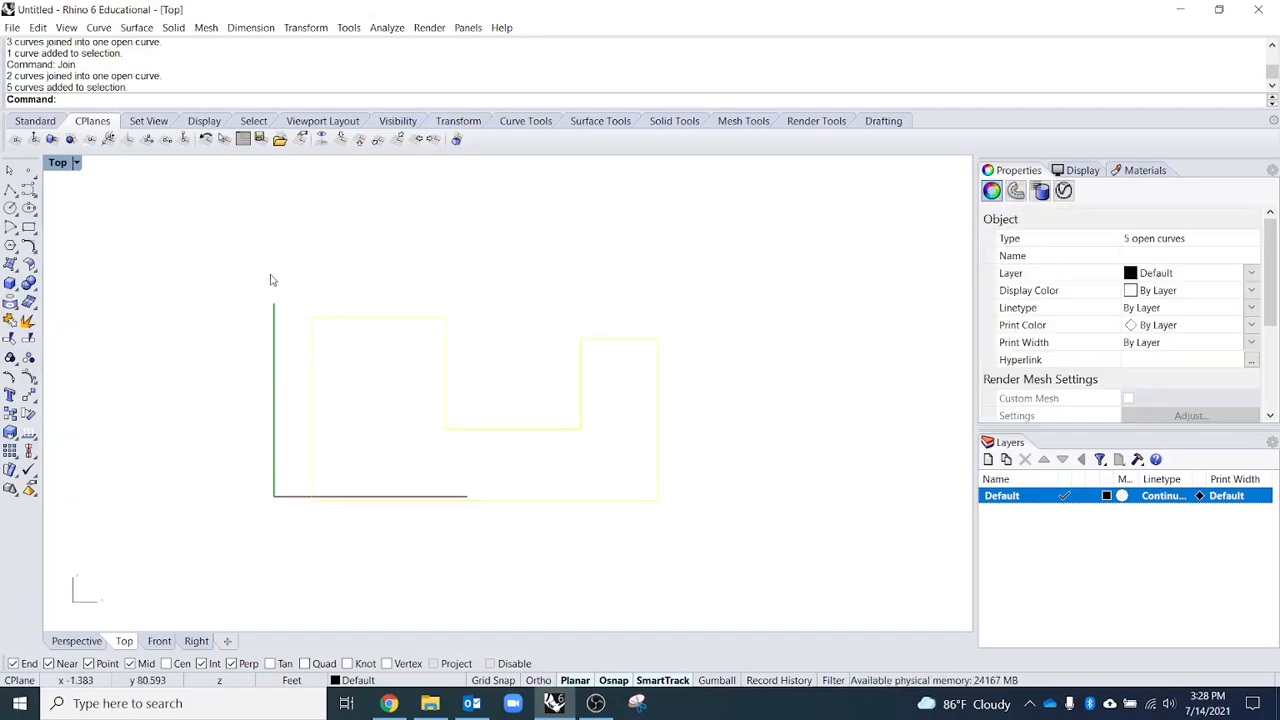
{"action": "key", "text": "Escape"}
{"action": "right_click_drag", "start_coordinate": [466, 429], "coordinate": [480, 397]}
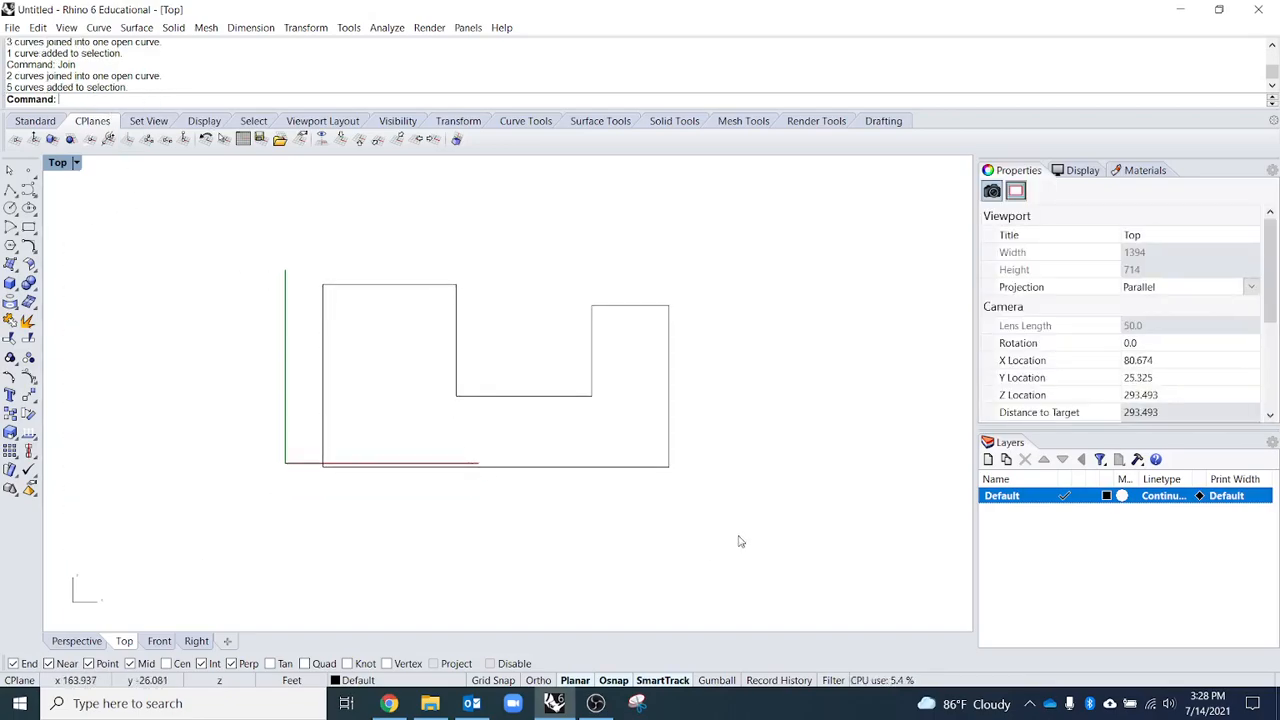
{"action": "left_click_drag", "start_coordinate": [791, 528], "coordinate": [118, 190]}
{"action": "left_click_drag", "start_coordinate": [763, 457], "coordinate": [191, 260]}
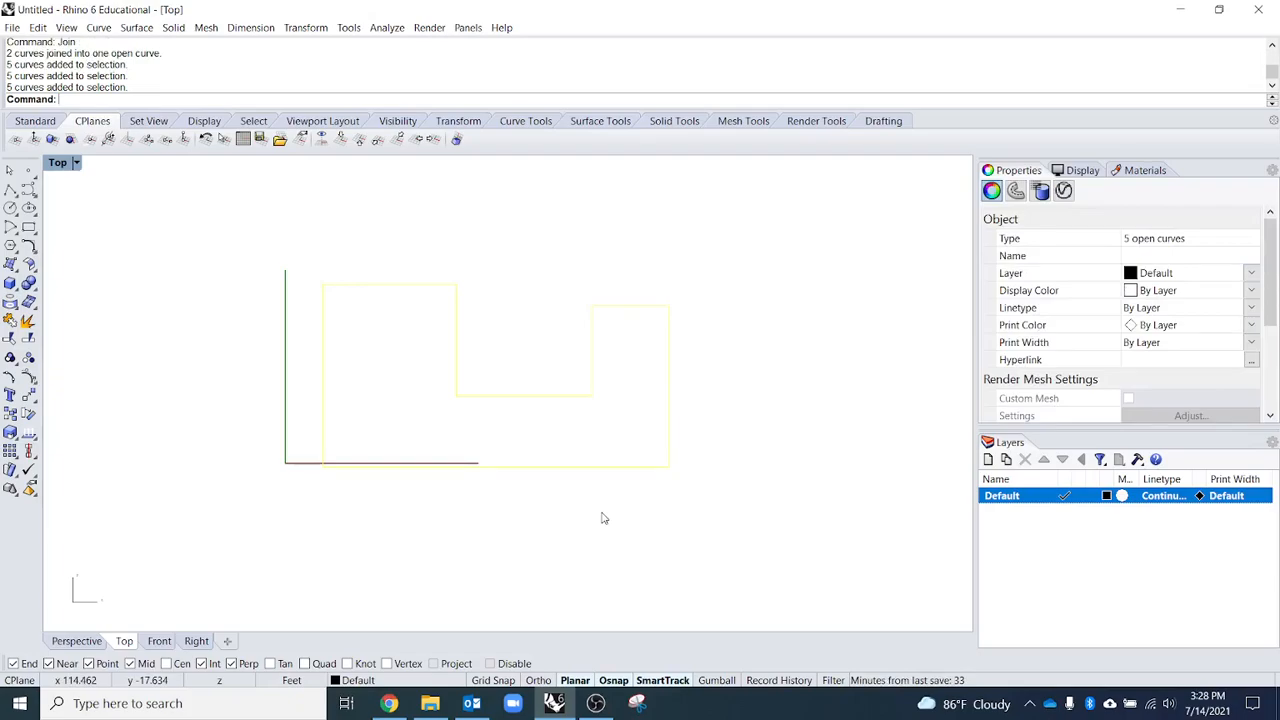
{"action": "type", "text": "Join"}
{"action": "key", "text": "Return"}
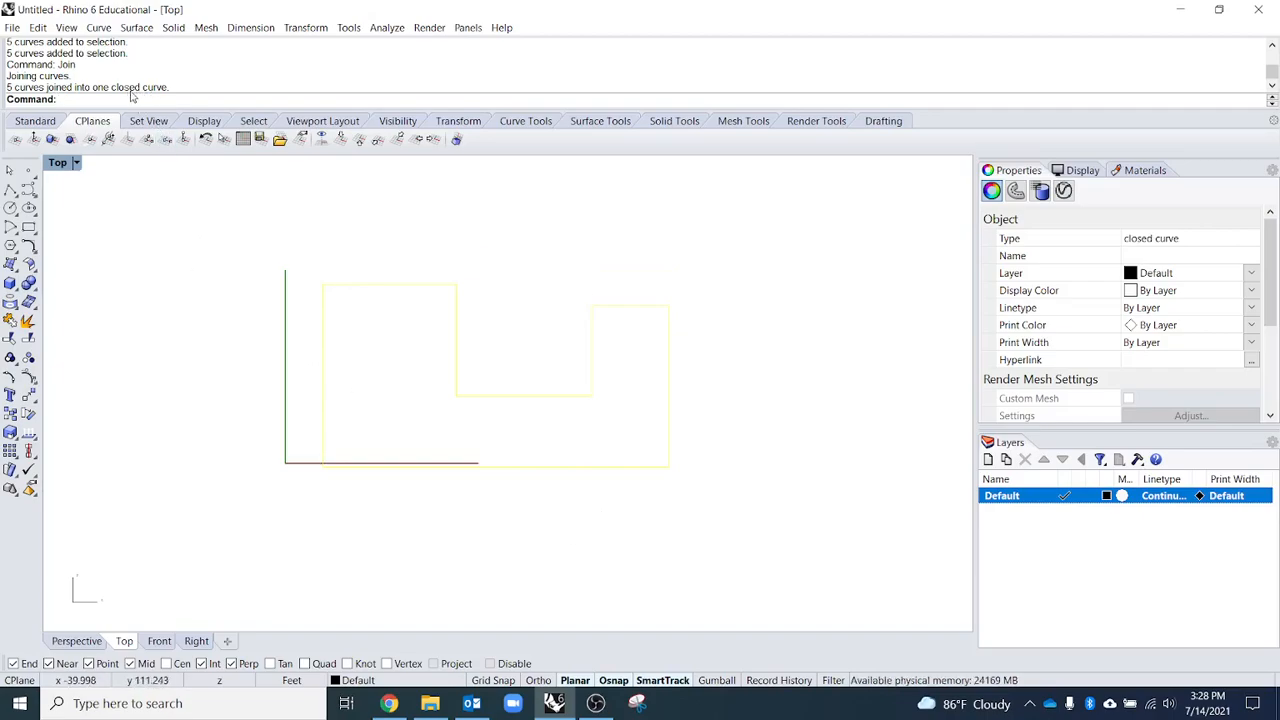
{"action": "left_click", "coordinate": [566, 544]}
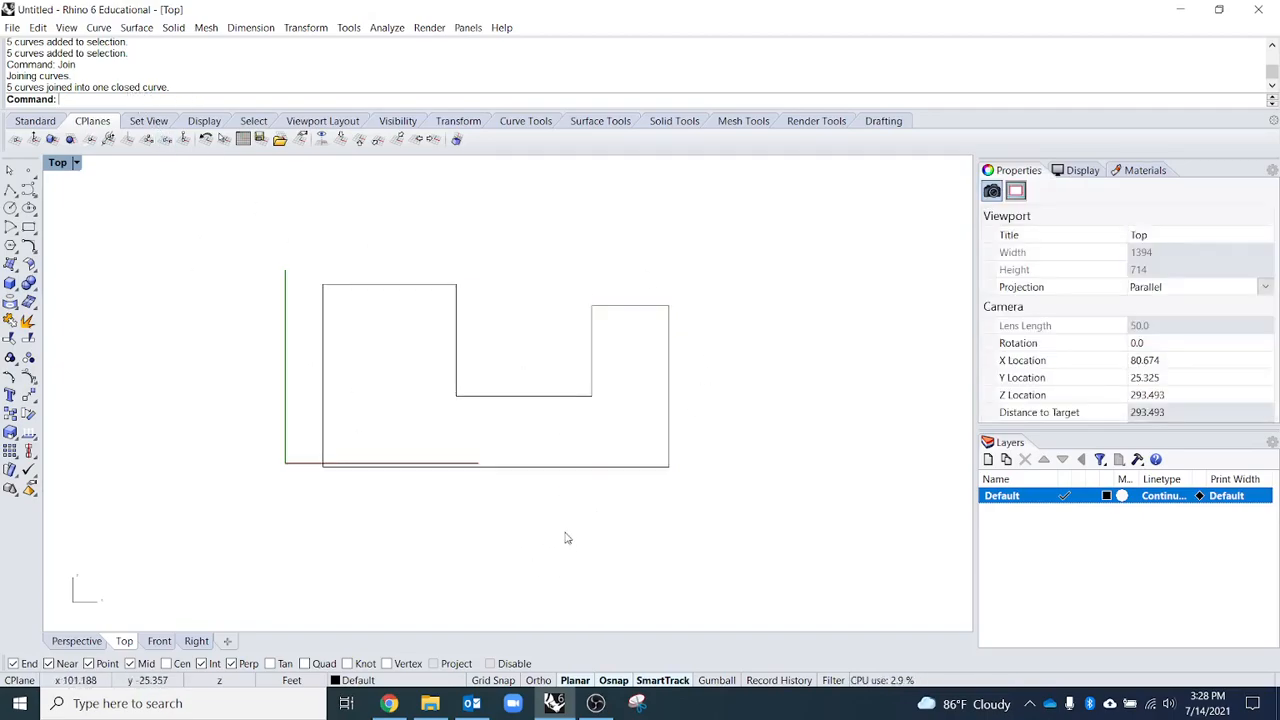
- Move the joined outline up clear of the axis lines and select it to check that it is one curve
{"action": "left_click_drag", "start_coordinate": [558, 404], "coordinate": [518, 358]}
{"action": "left_click", "coordinate": [540, 463]}
{"action": "left_click", "coordinate": [502, 466]}
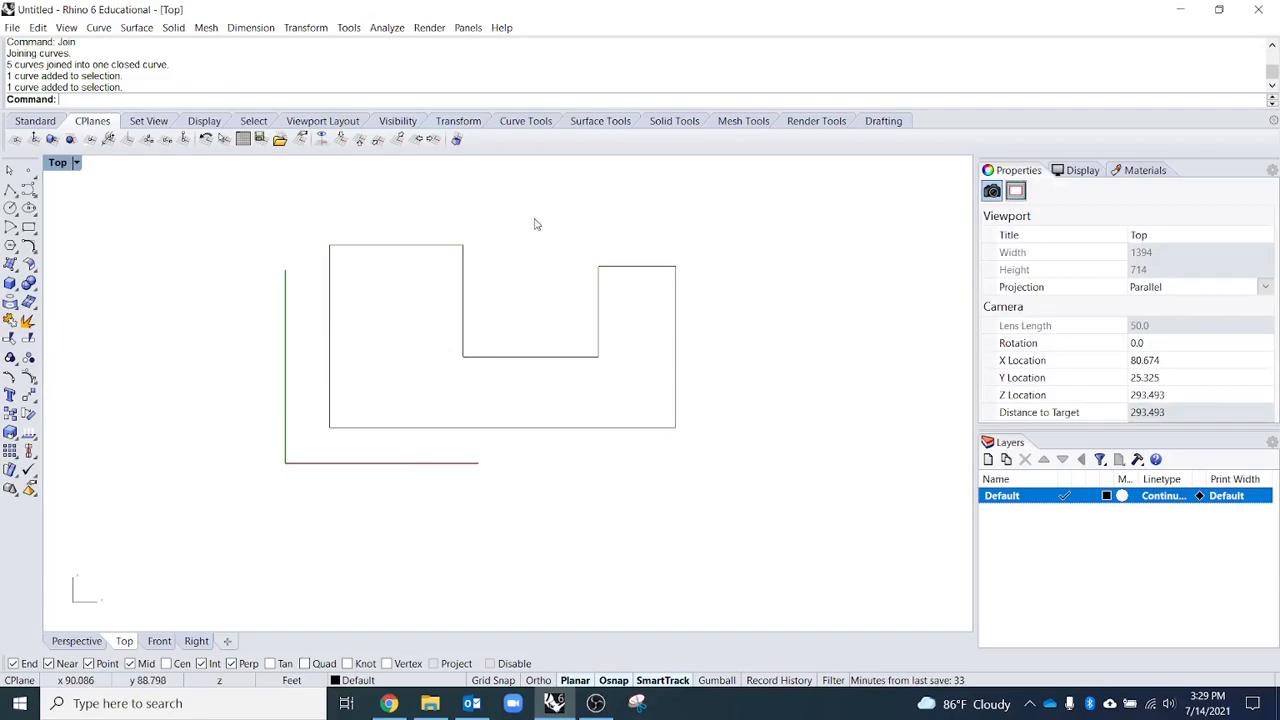
{"action": "left_click", "coordinate": [528, 357]}
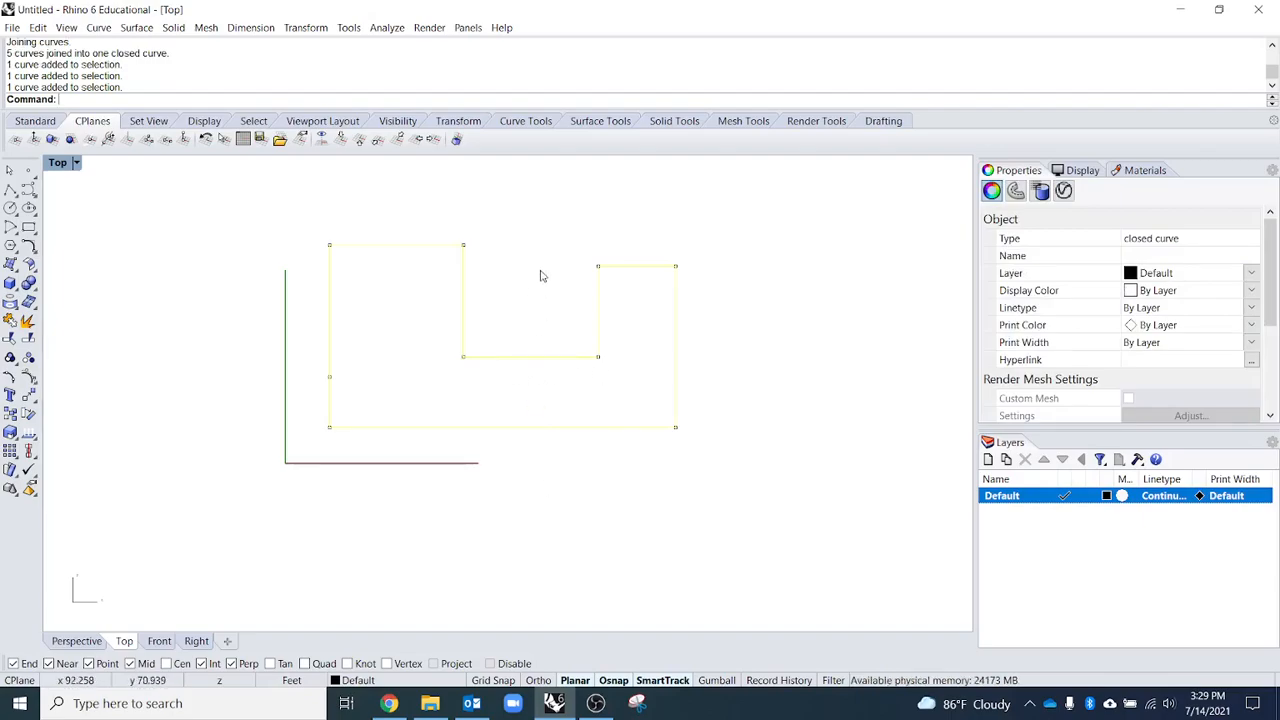
- Draw a straight vertical line about 90 feet long through the notch, crossing the outline's notch bottom and base edge
{"action": "left_click", "coordinate": [12, 197]}
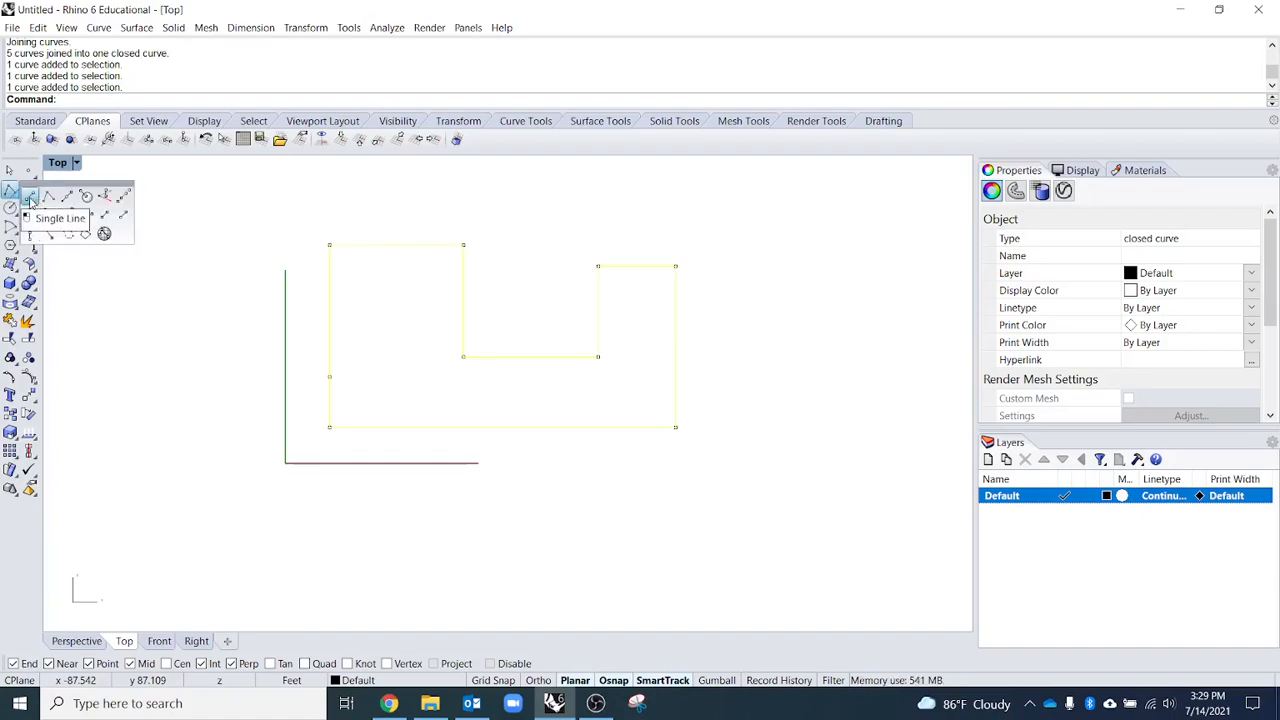
{"action": "left_click", "coordinate": [30, 197]}
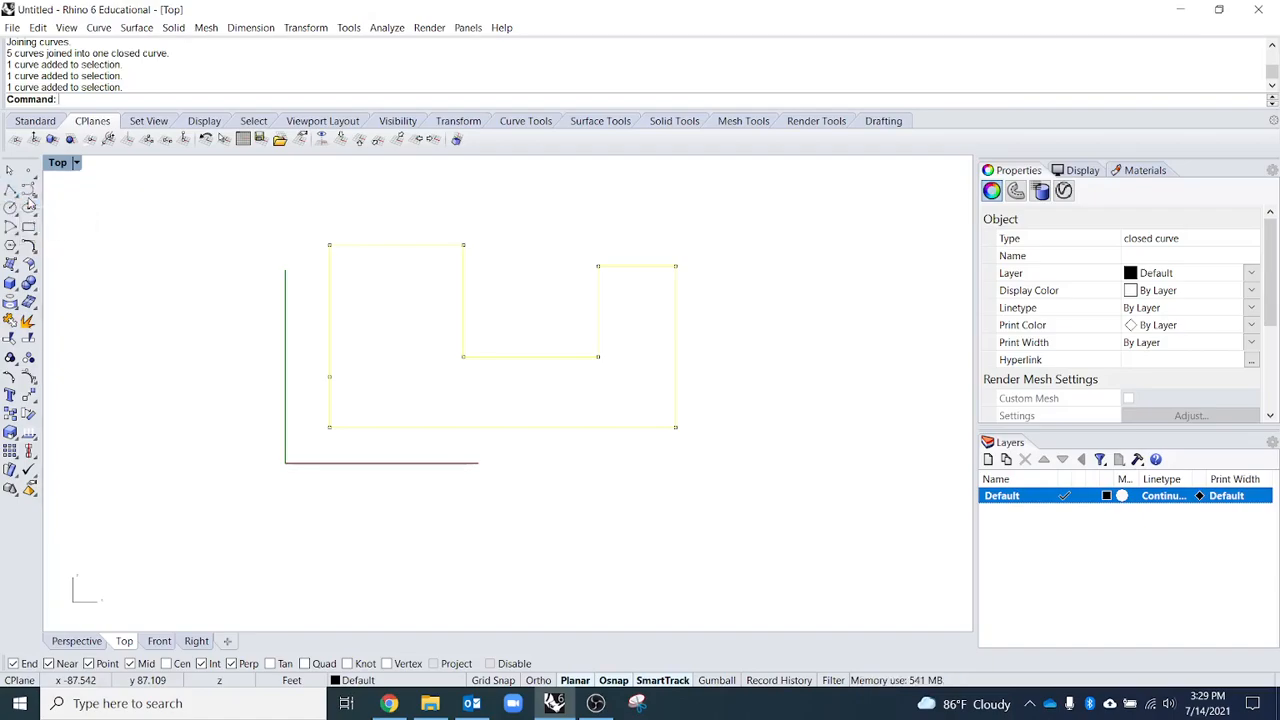
{"action": "left_click", "coordinate": [538, 277]}
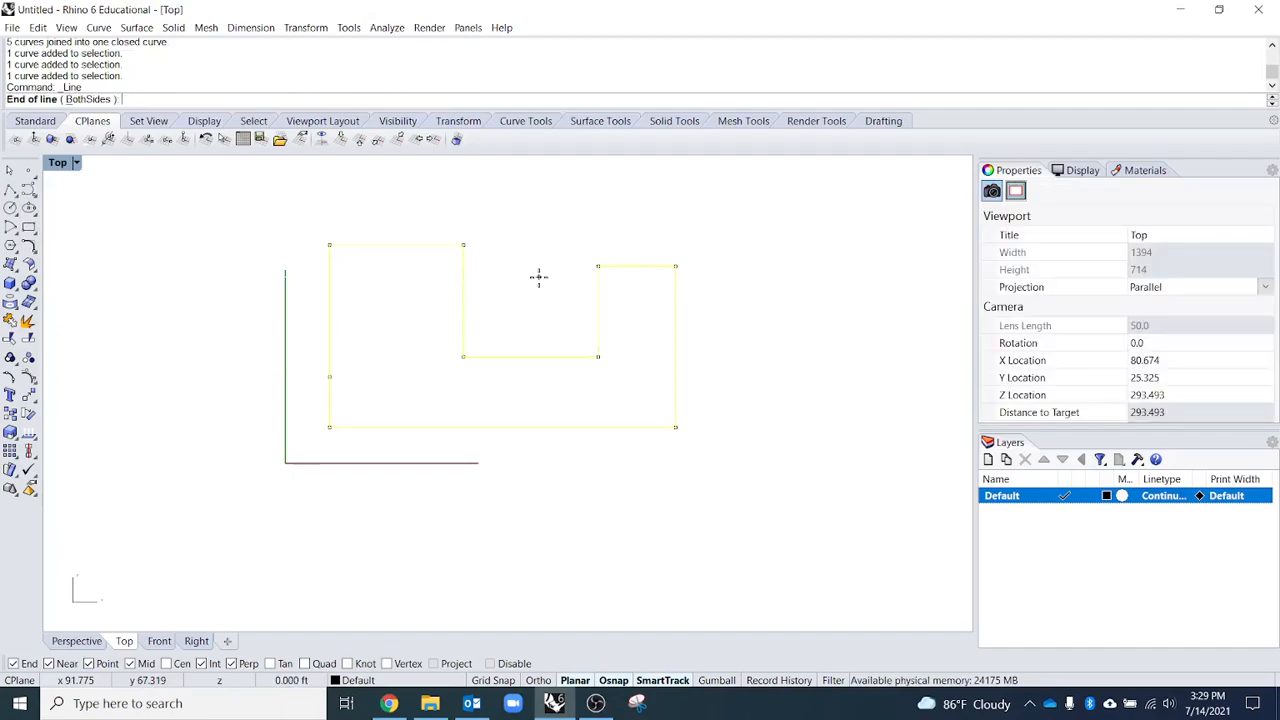
{"action": "left_click", "coordinate": [538, 540], "text": "shift"}
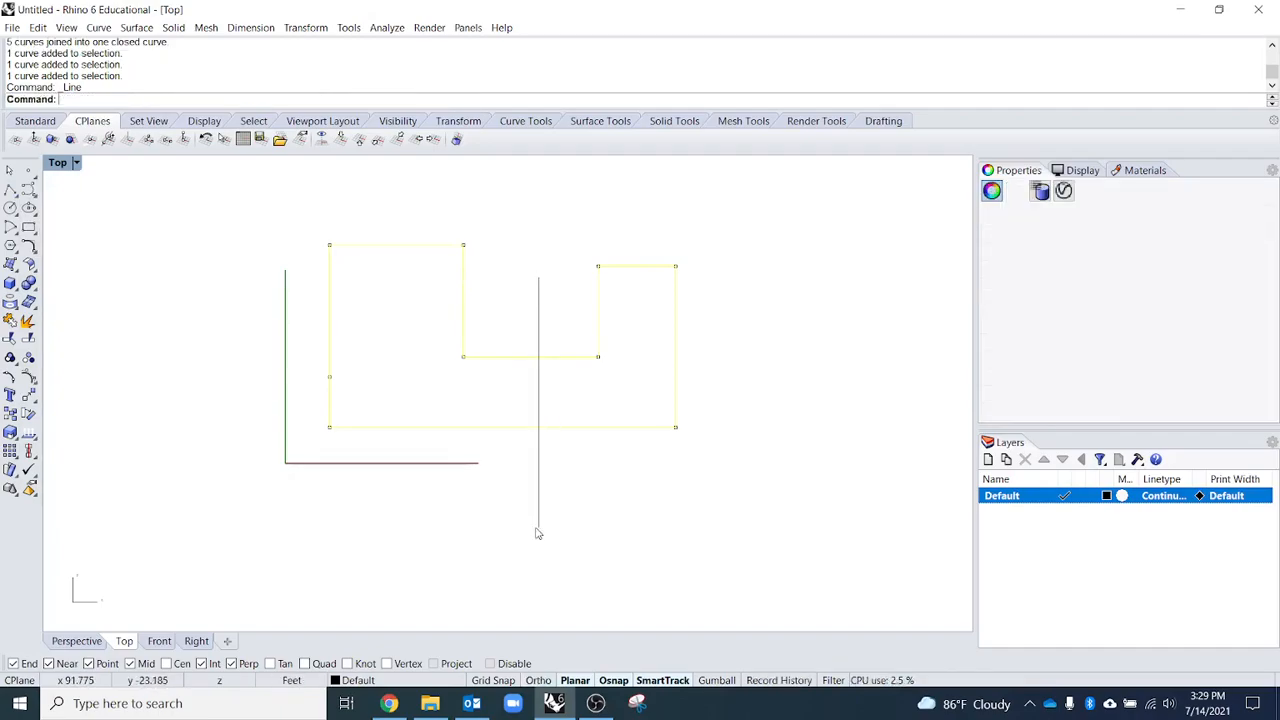
{"action": "left_click", "coordinate": [606, 500]}
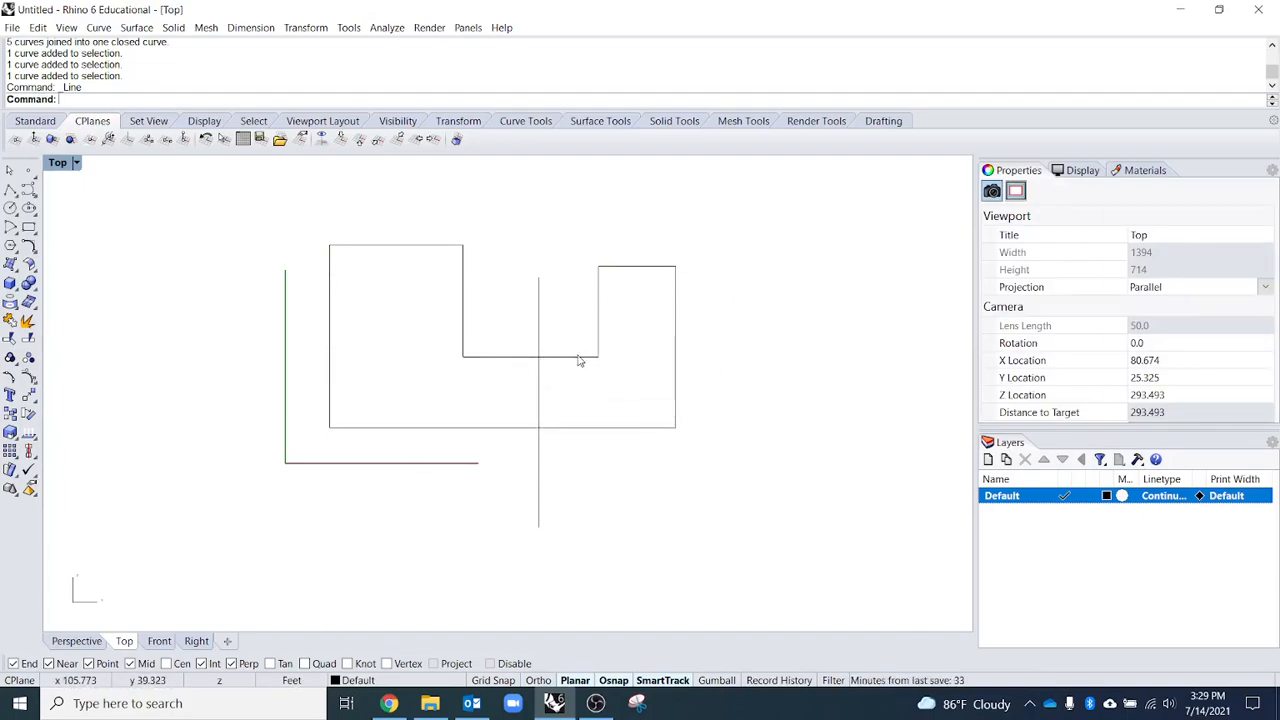
- Reposition the vertical line so it extends above the notch and below the outline's base edge
{"action": "left_click_drag", "start_coordinate": [536, 421], "coordinate": [533, 295]}
{"action": "key", "text": "Escape"}
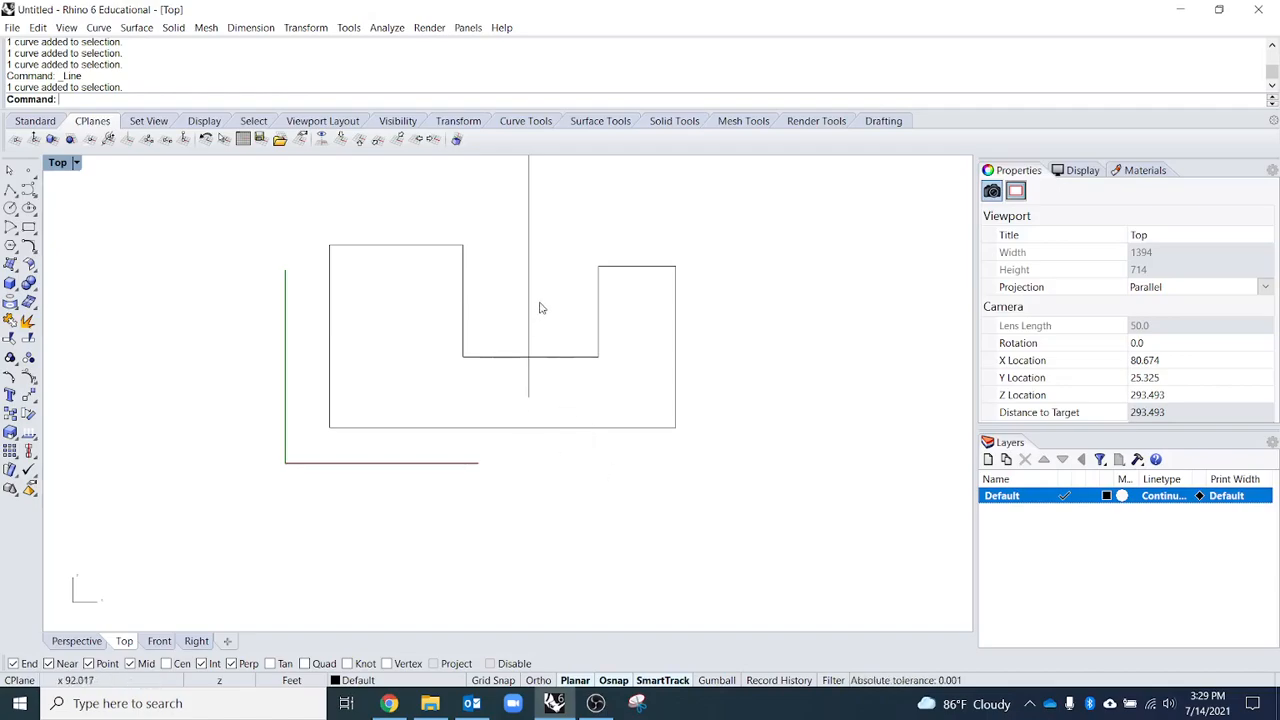
{"action": "left_click_drag", "start_coordinate": [531, 292], "coordinate": [536, 366]}
{"action": "left_click", "coordinate": [600, 512]}
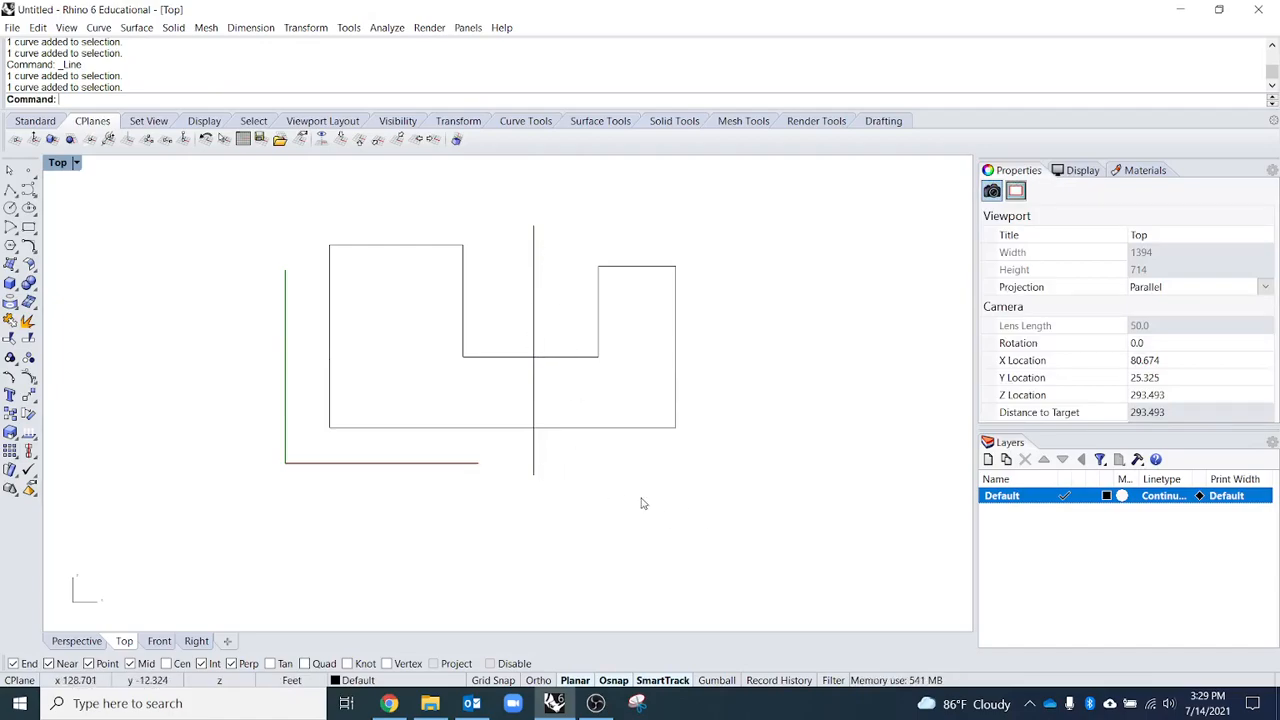
- Trim away the outline's right-hand part using the vertical line as the cutting object, and undo the trim
{"action": "type", "text": "Trim"}
{"action": "key", "text": "Return"}
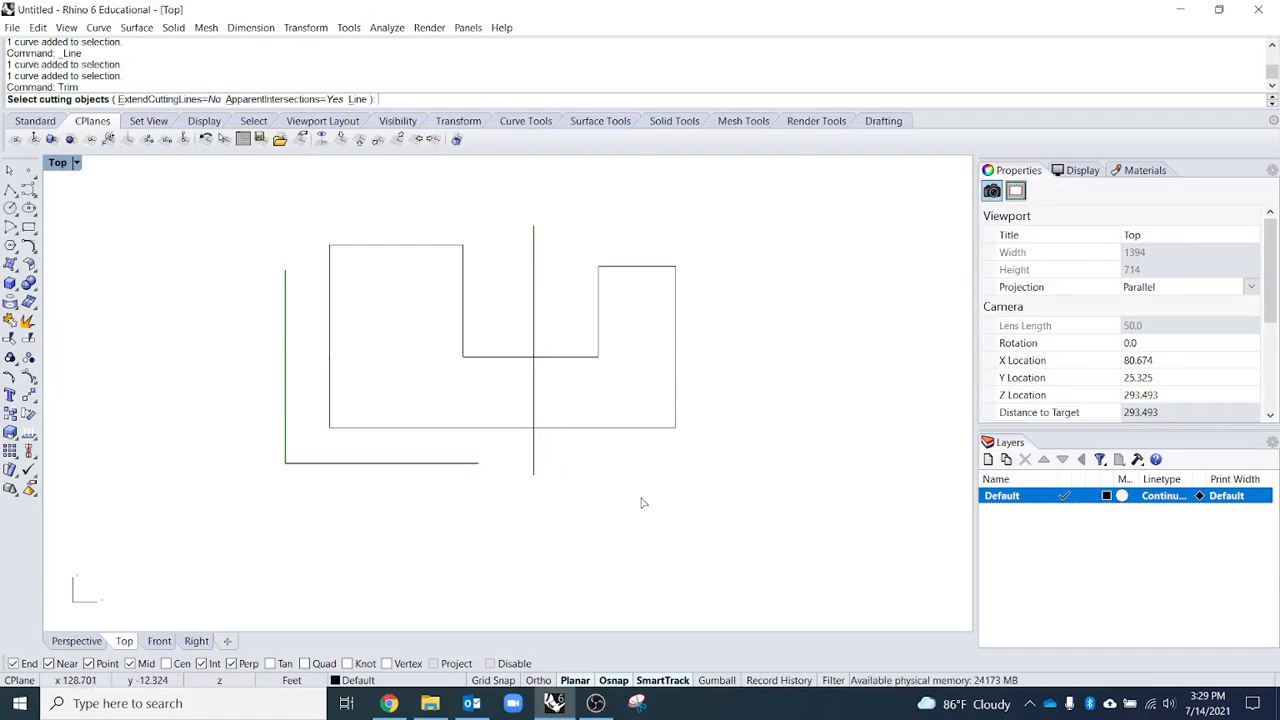
{"action": "left_click", "coordinate": [533, 280]}
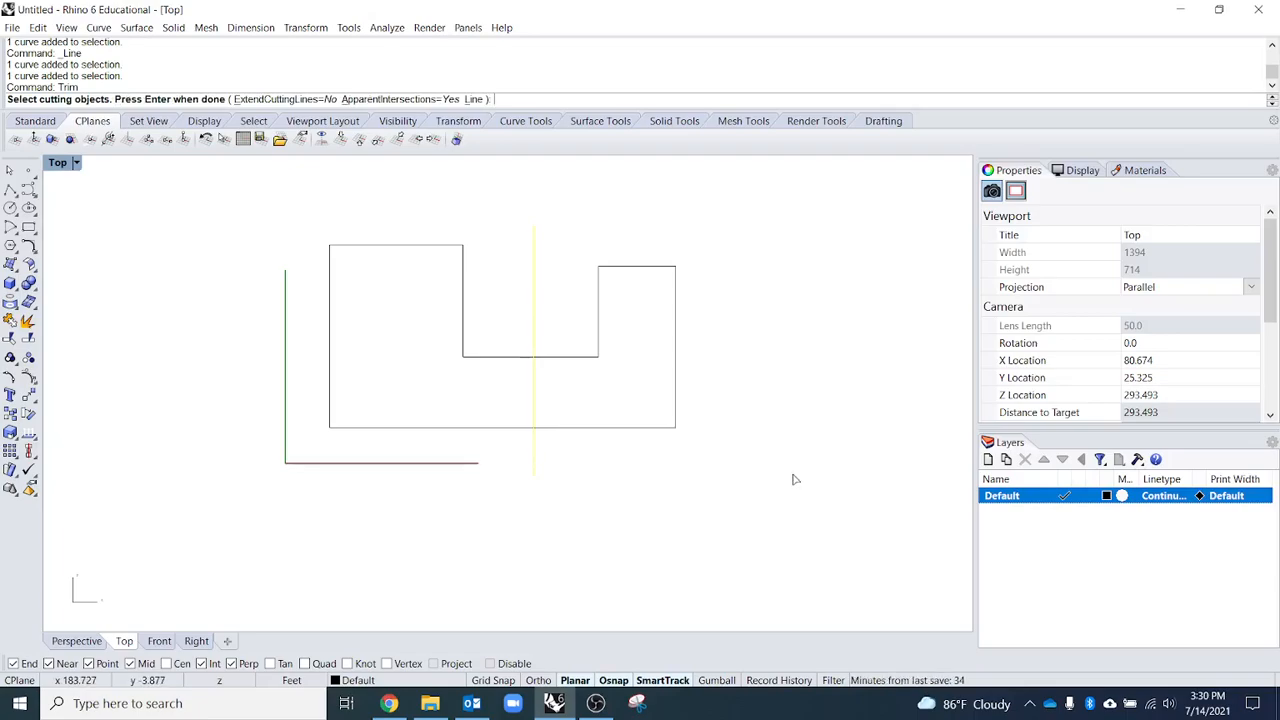
{"action": "key", "text": "Return"}
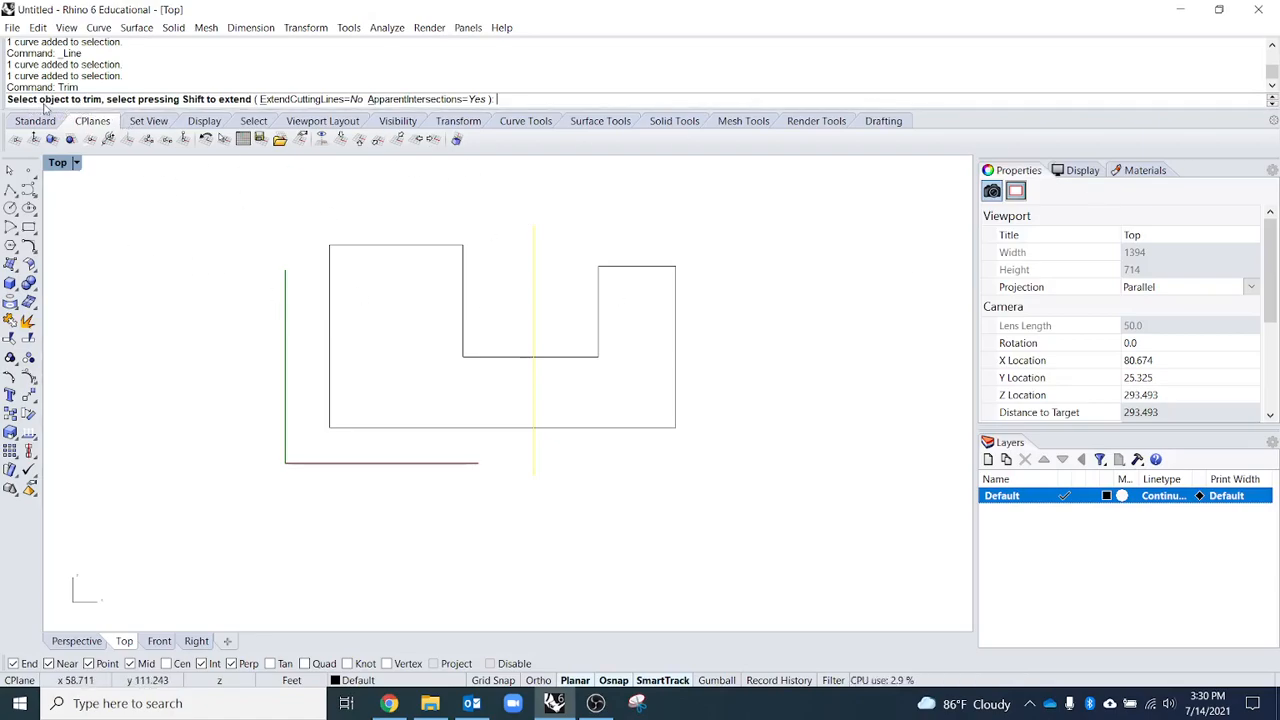
{"action": "left_click", "coordinate": [600, 356]}
{"action": "key", "text": "Return"}
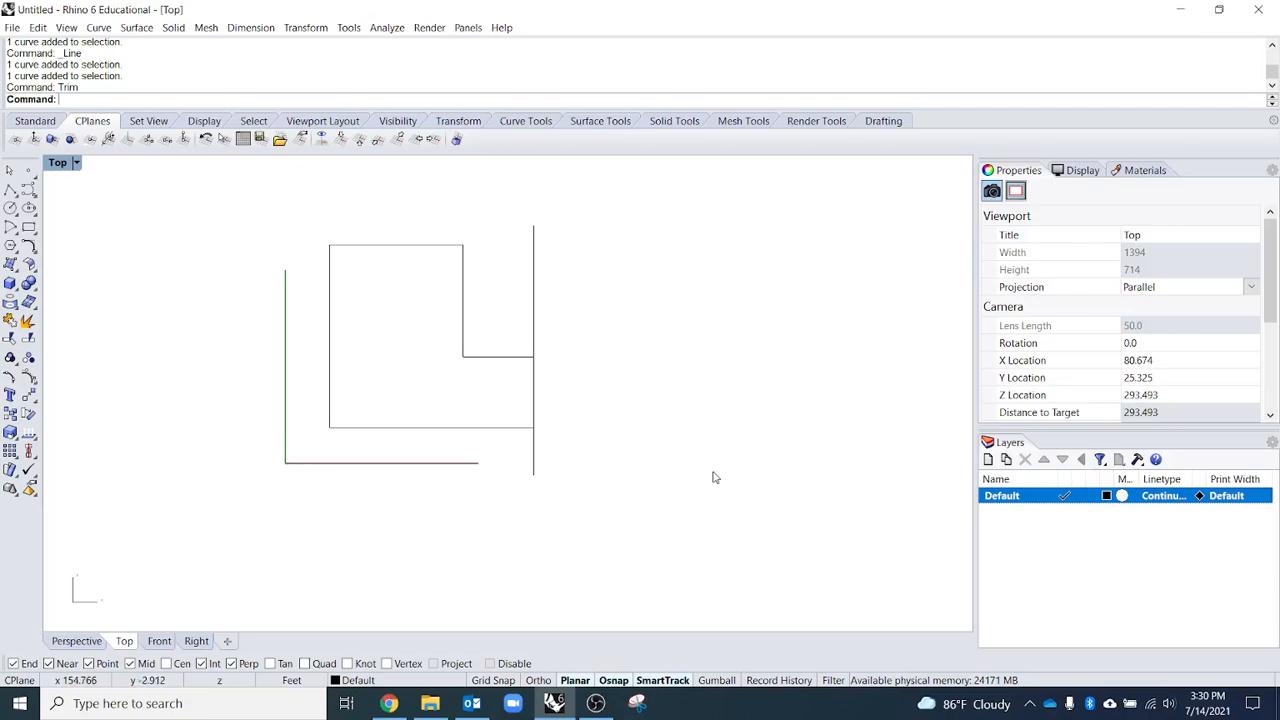
{"action": "key", "text": "ctrl+z"}
{"action": "left_click", "coordinate": [695, 535]}
- Split the closed outline using the vertical line as the cutting object
{"action": "left_click", "coordinate": [583, 428]}
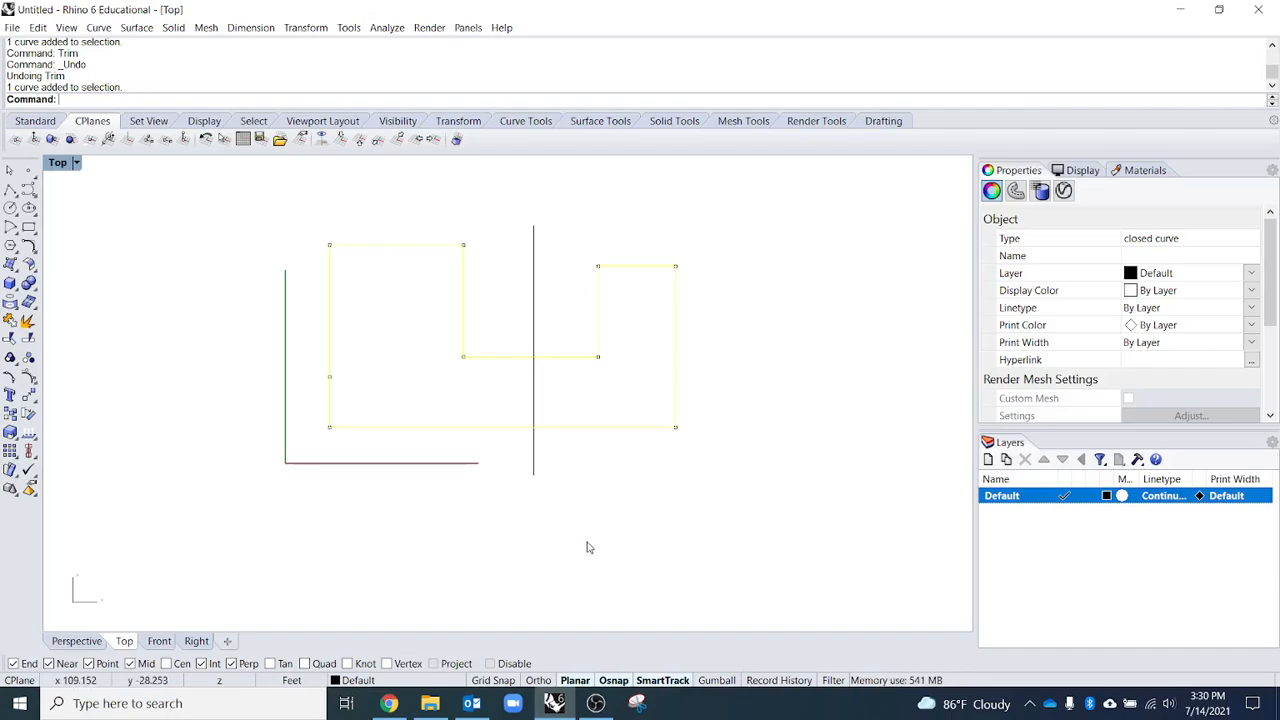
{"action": "type", "text": "split"}
{"action": "key", "text": "Return"}
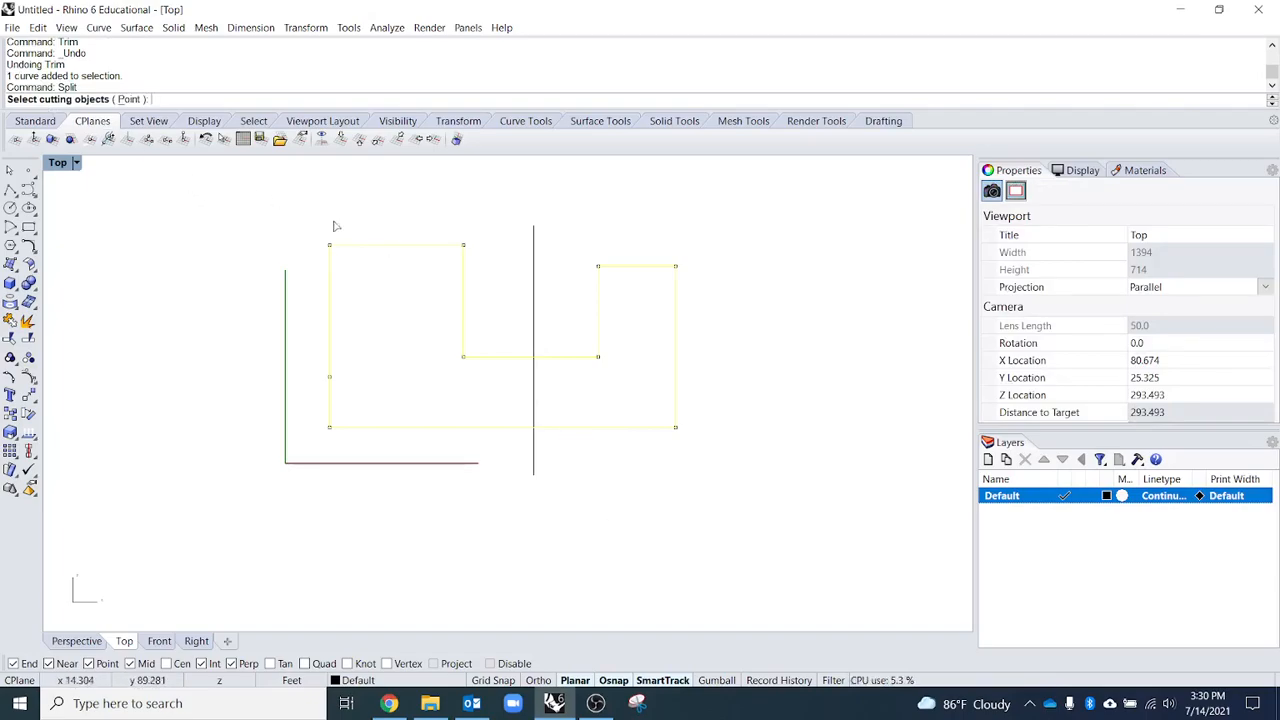
{"action": "left_click", "coordinate": [533, 306]}
{"action": "key", "text": "Return"}
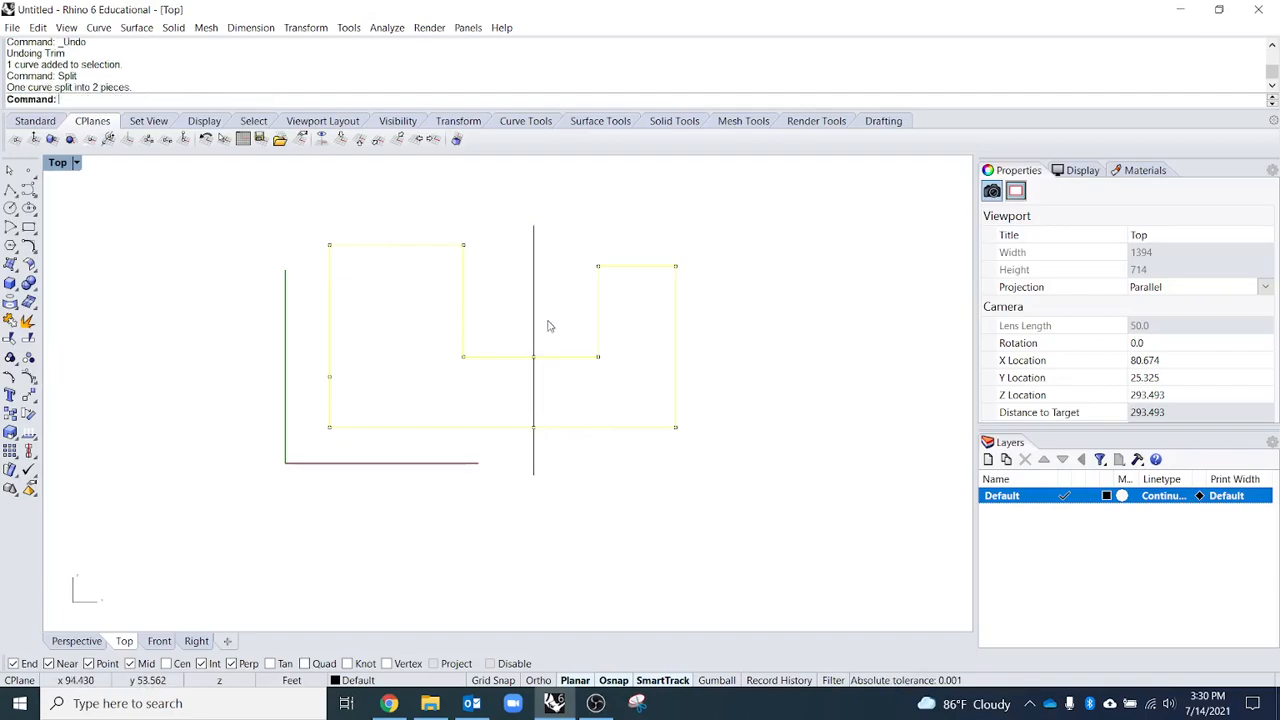
{"action": "left_click", "coordinate": [571, 608]}
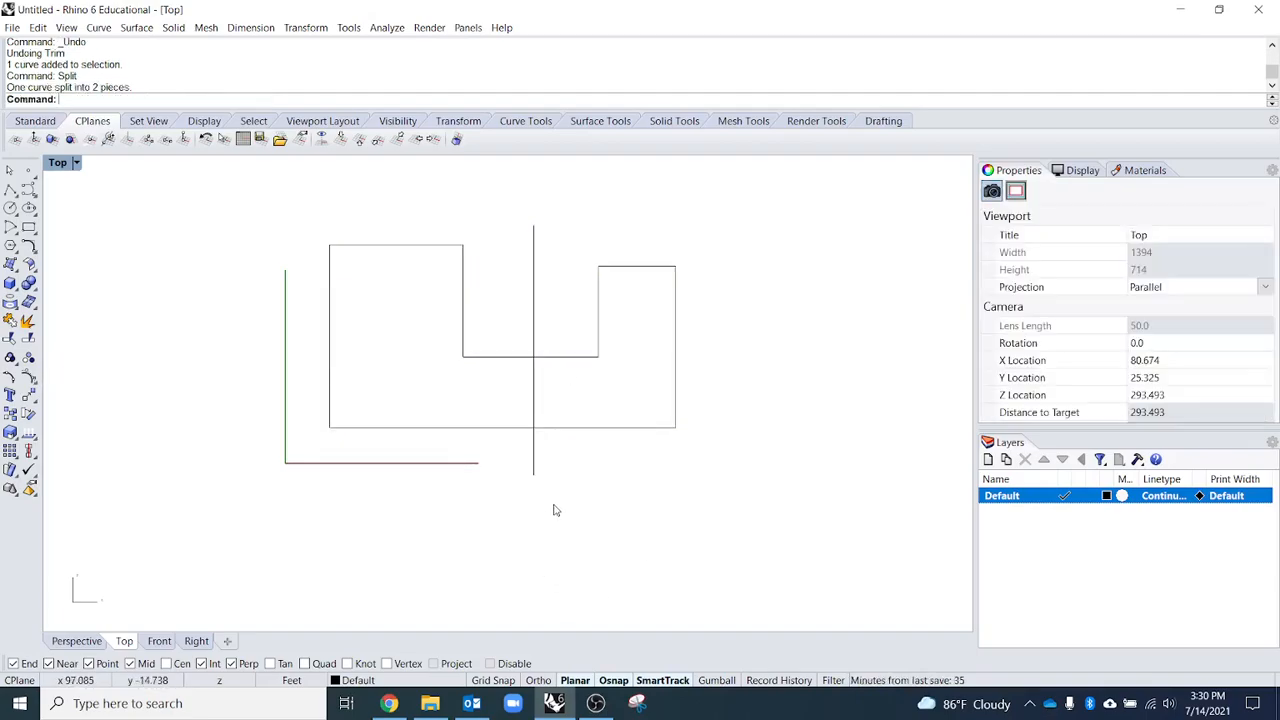
- Select the two split pieces in turn to check them and move the right piece horizontally away from the cutting line
{"action": "left_click", "coordinate": [587, 434]}
{"action": "key", "text": "Escape"}
{"action": "left_click", "coordinate": [489, 437]}
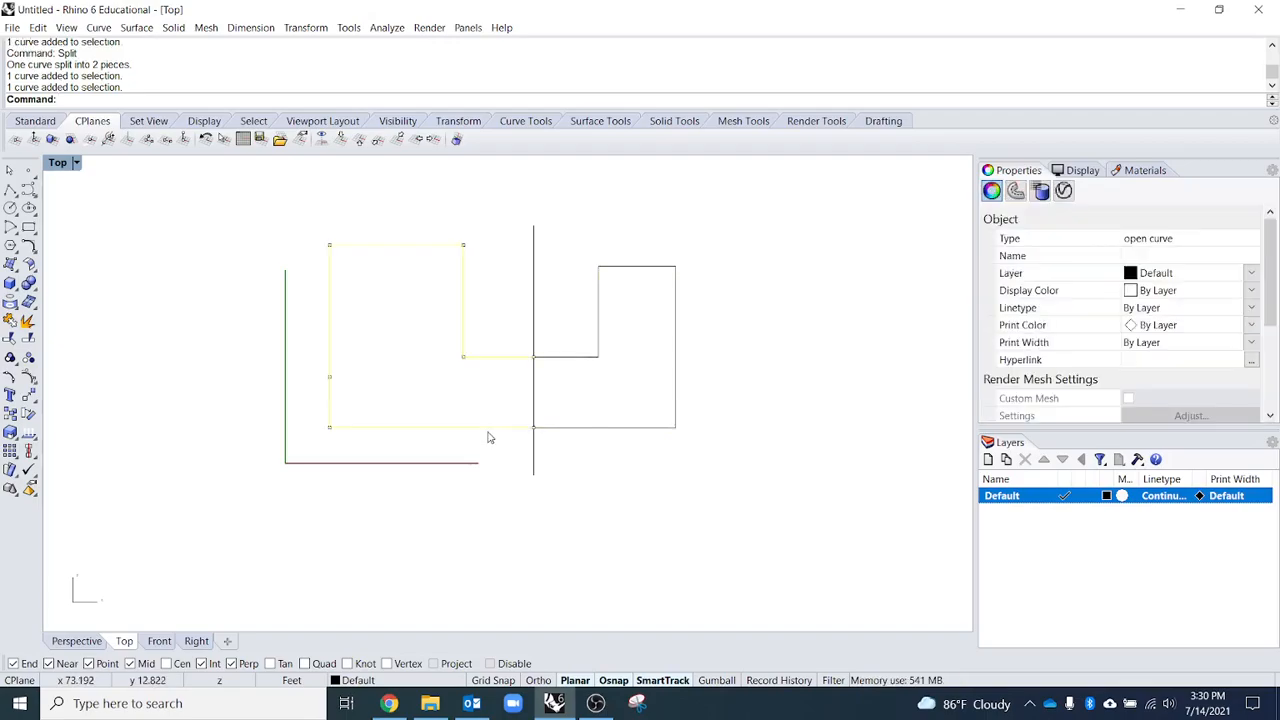
{"action": "left_click", "coordinate": [587, 434]}
{"action": "left_click", "coordinate": [508, 431]}
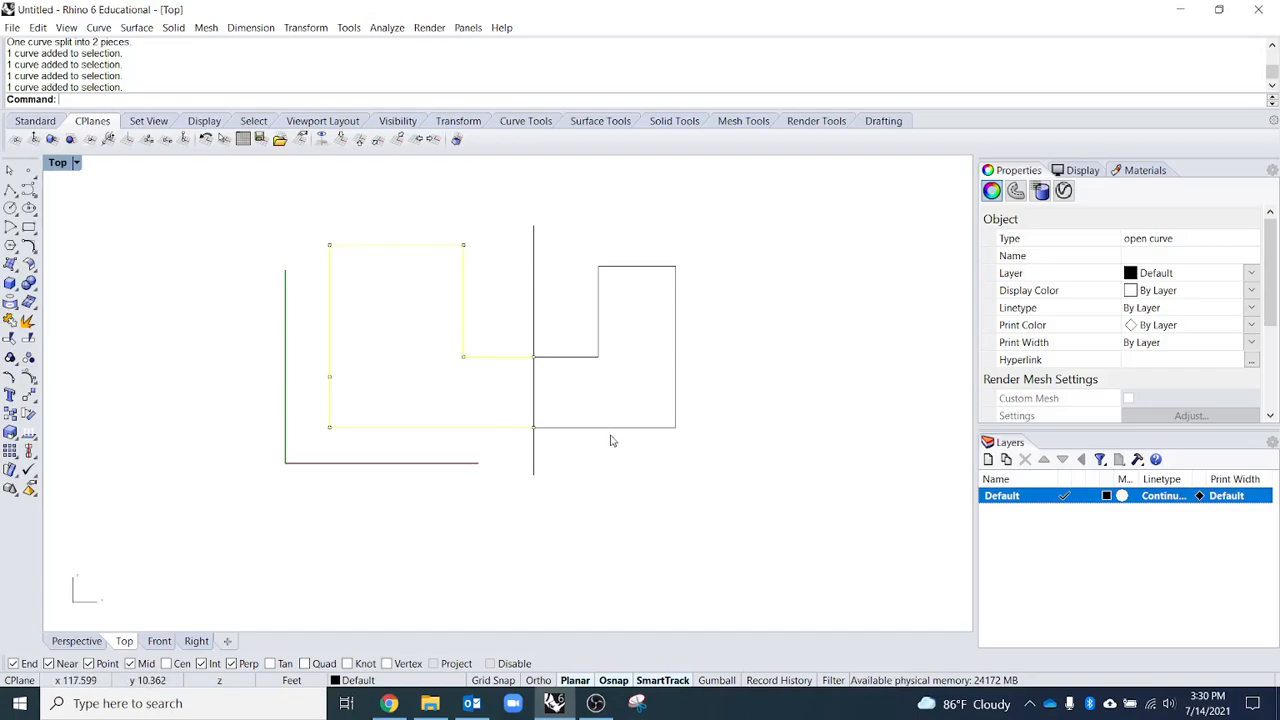
{"action": "left_click_drag", "start_coordinate": [598, 357], "coordinate": [658, 357]}
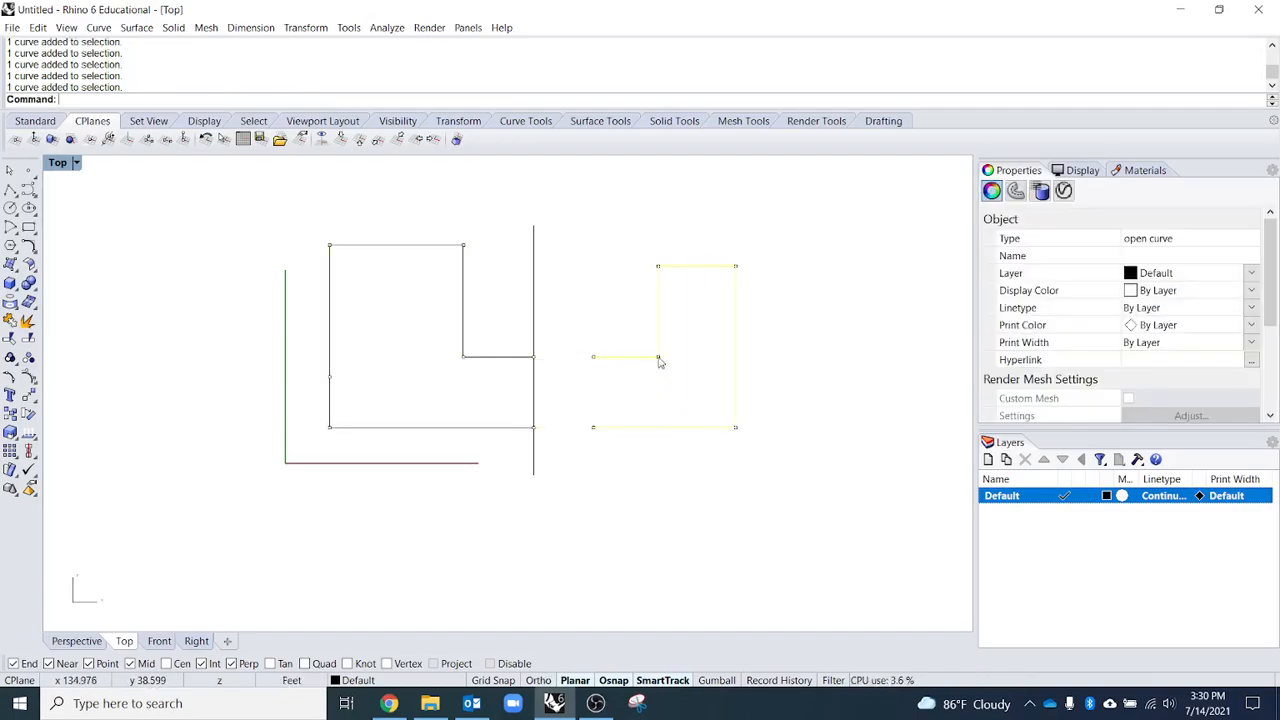
- Delete the vertical cutting line between the two outline pieces
{"action": "left_click", "coordinate": [535, 425]}
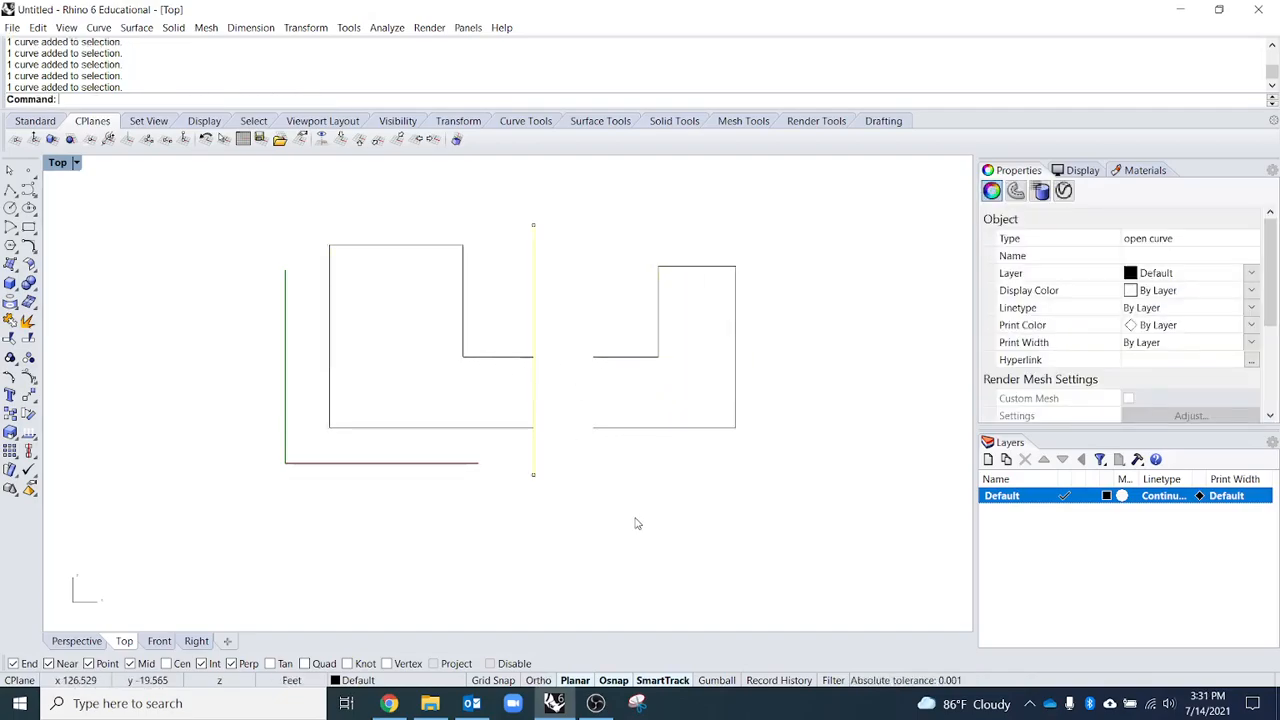
{"action": "right_click", "coordinate": [635, 517]}
{"action": "key", "text": "Escape"}
{"action": "key", "text": "Delete"}
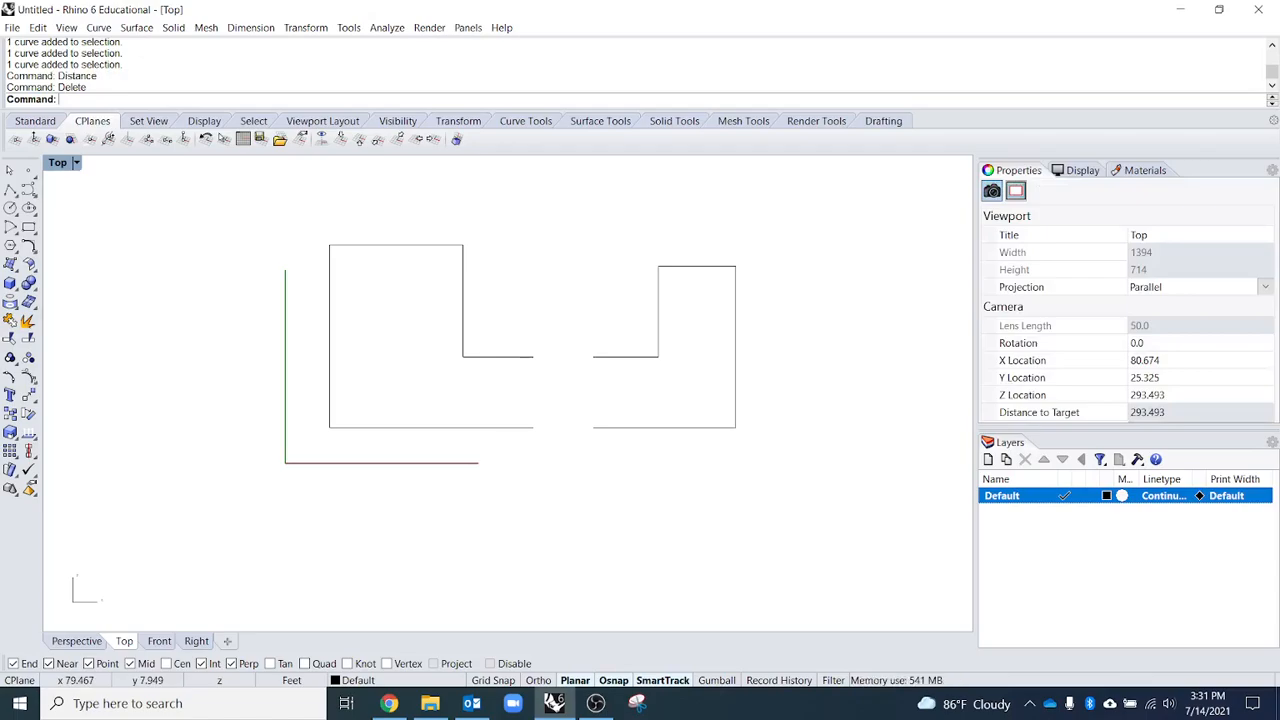
{"action": "key", "text": "Delete"}
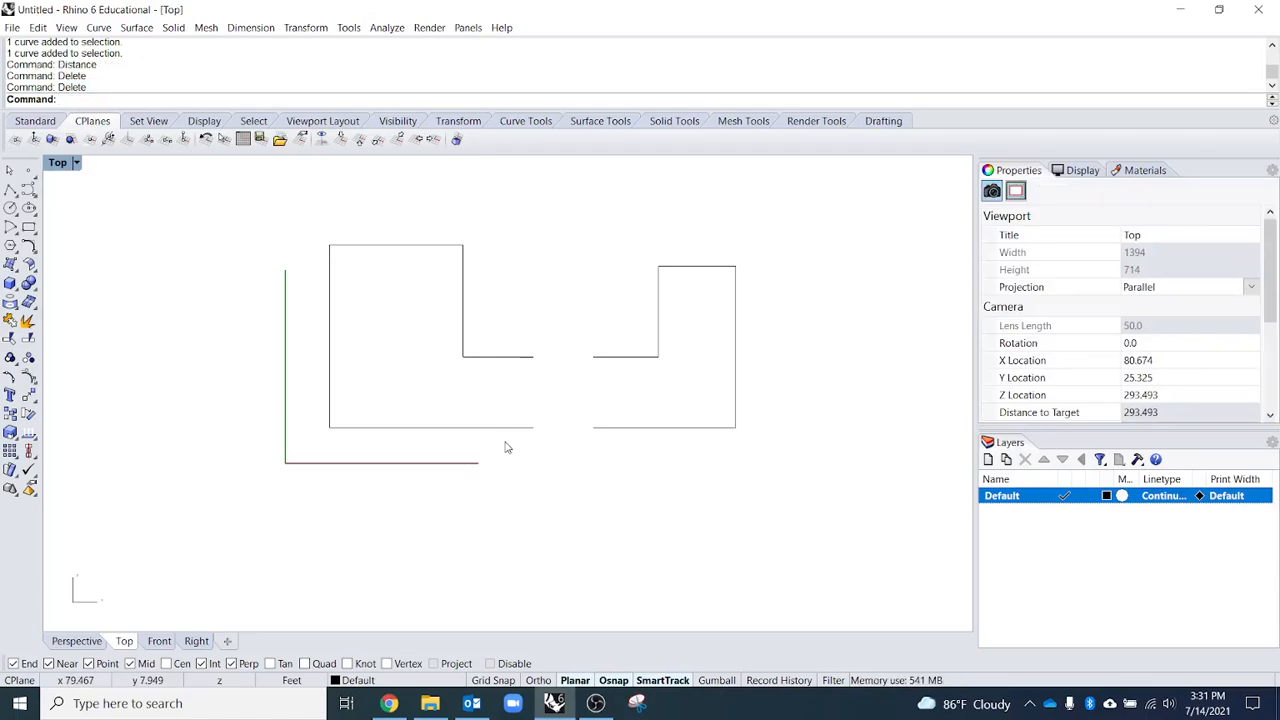
{"action": "key", "text": "Delete"}
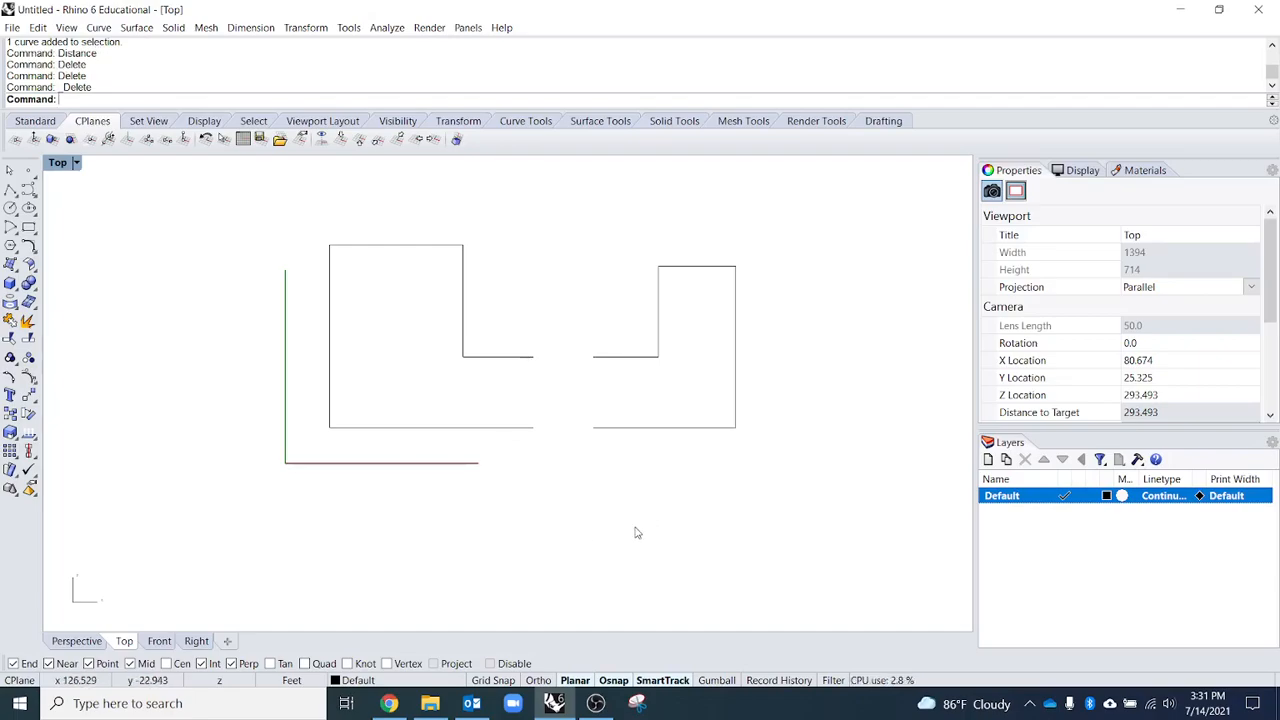
- Close the right open piece with a straight segment using CloseCrv
{"action": "left_click", "coordinate": [633, 429]}
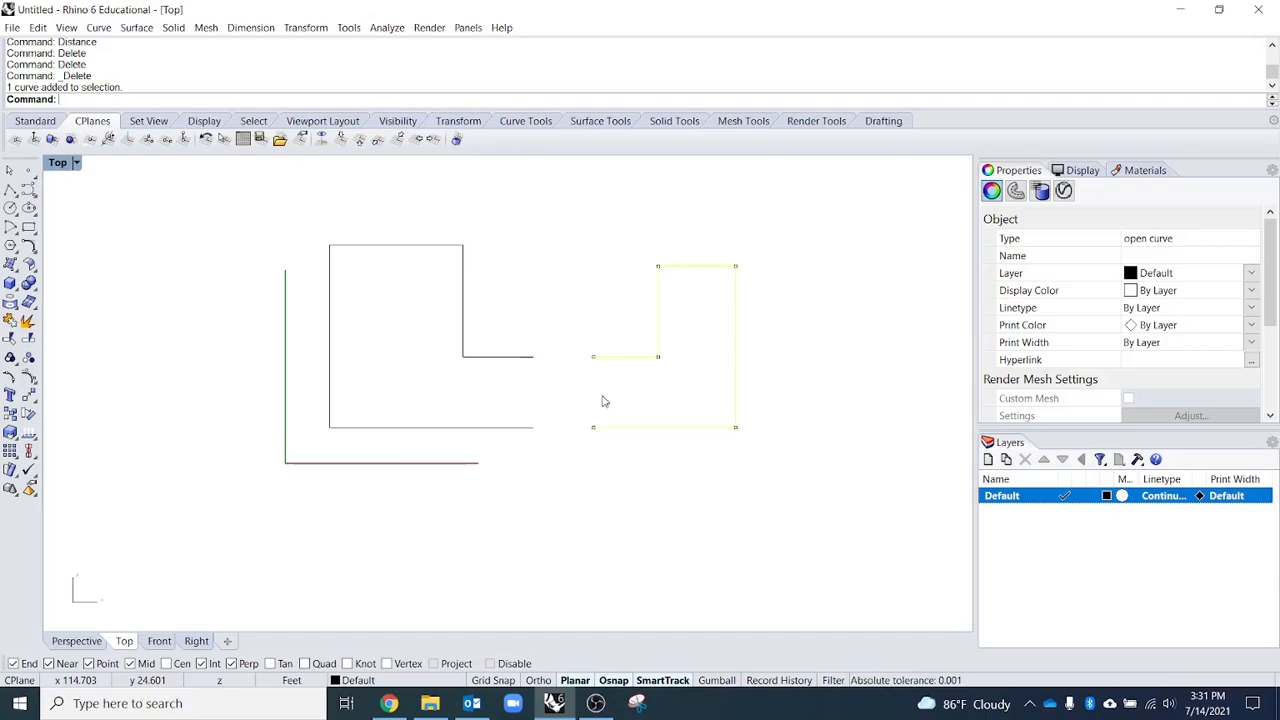
{"action": "type", "text": "CloseCrv"}
{"action": "key", "text": "Return"}
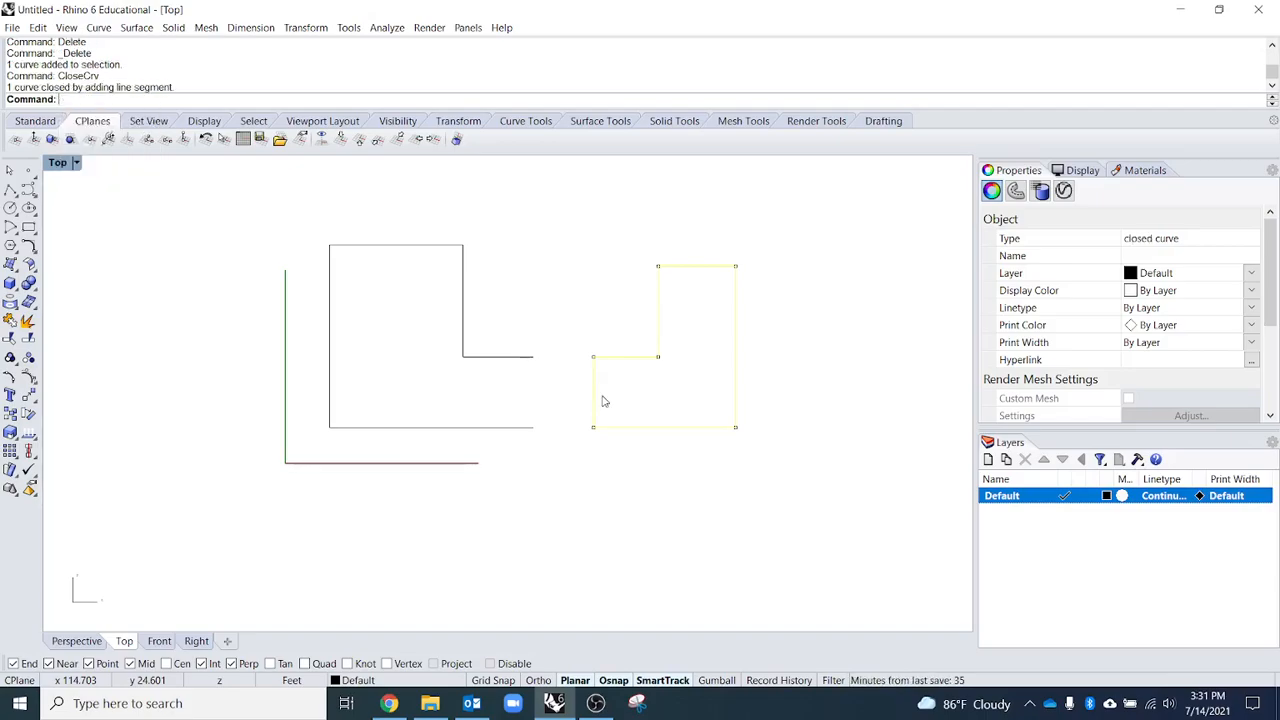
{"action": "key", "text": "Escape"}
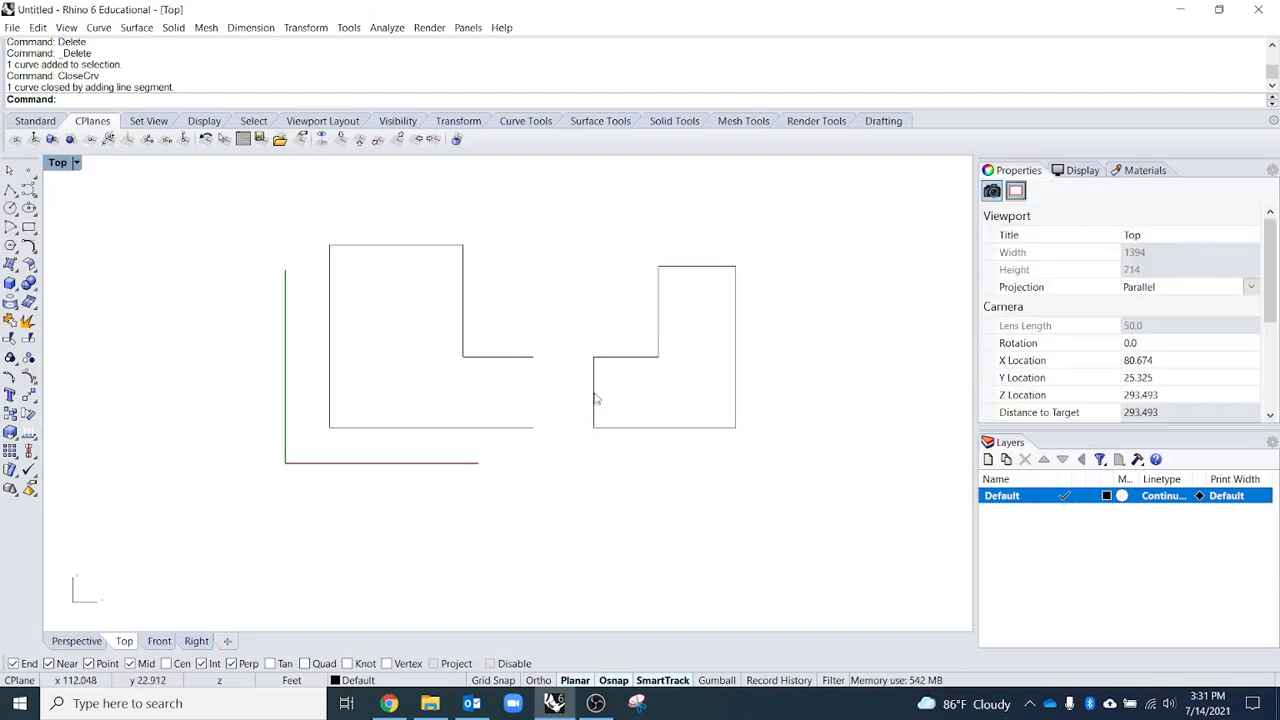
- Close the left open piece with a straight segment by repeating CloseCrv
{"action": "left_click", "coordinate": [514, 430]}
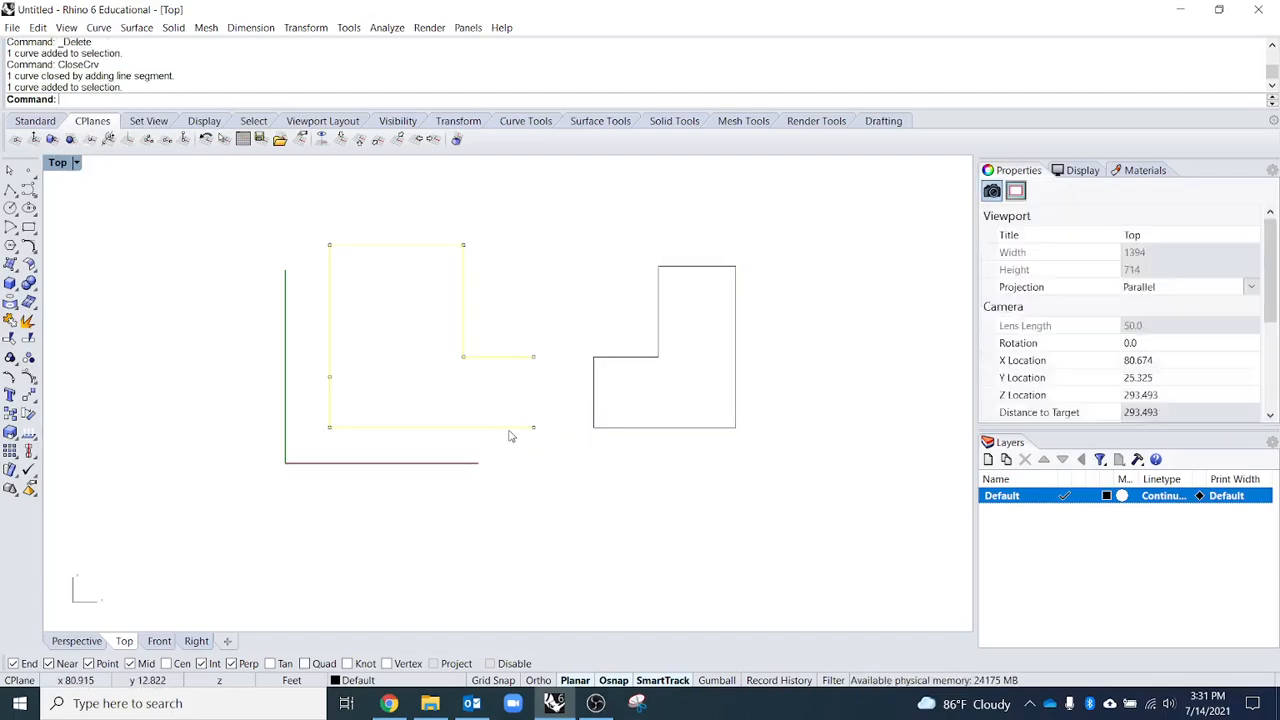
{"action": "key", "text": "Return"}
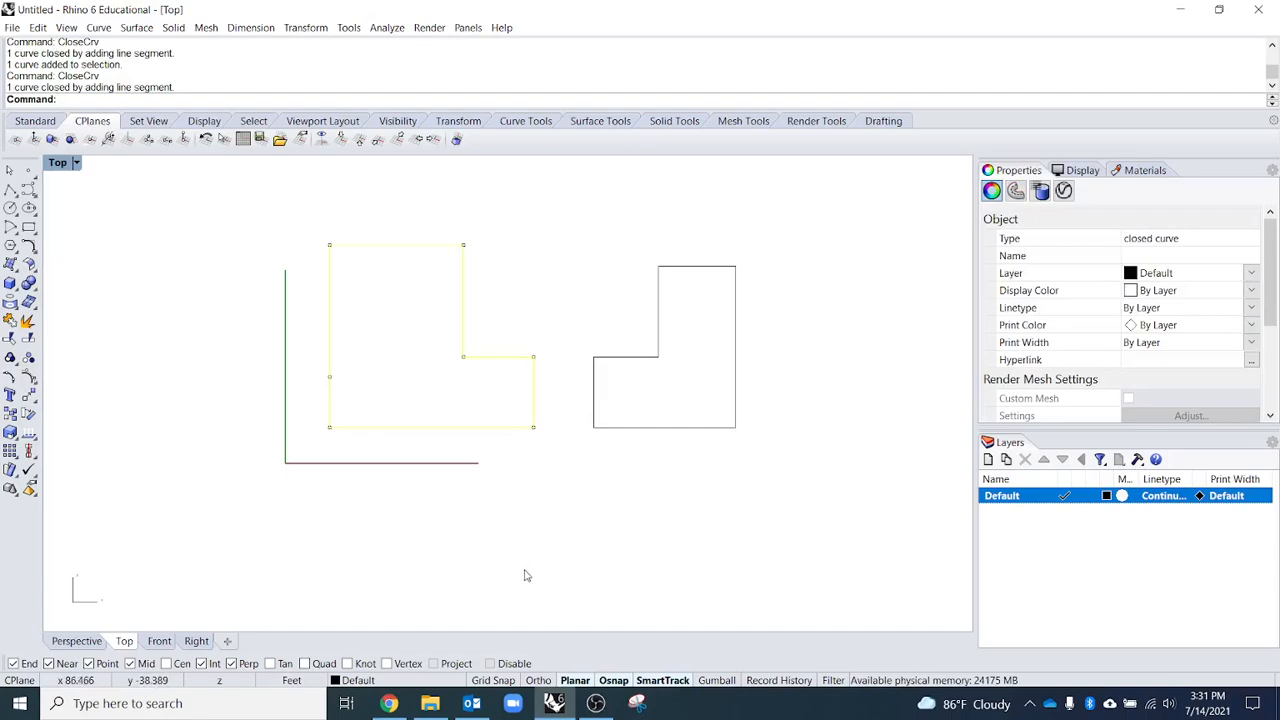
{"action": "key", "text": "Escape"}
{"action": "scroll", "coordinate": [545, 550], "scroll_direction": "down", "scroll_amount": 2}
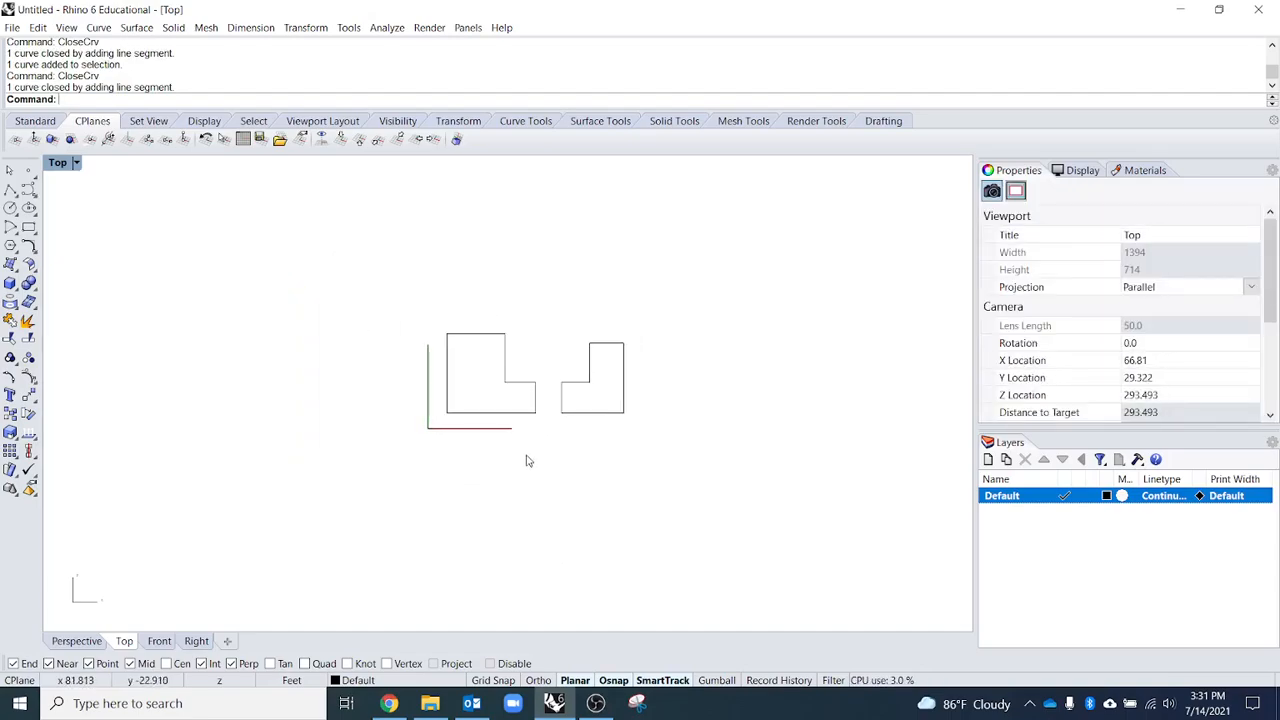
- Draw a roughly square rectangle from two freely placed corners above the two closed L-shaped outlines
{"action": "right_click_drag", "start_coordinate": [577, 516], "coordinate": [489, 534]}
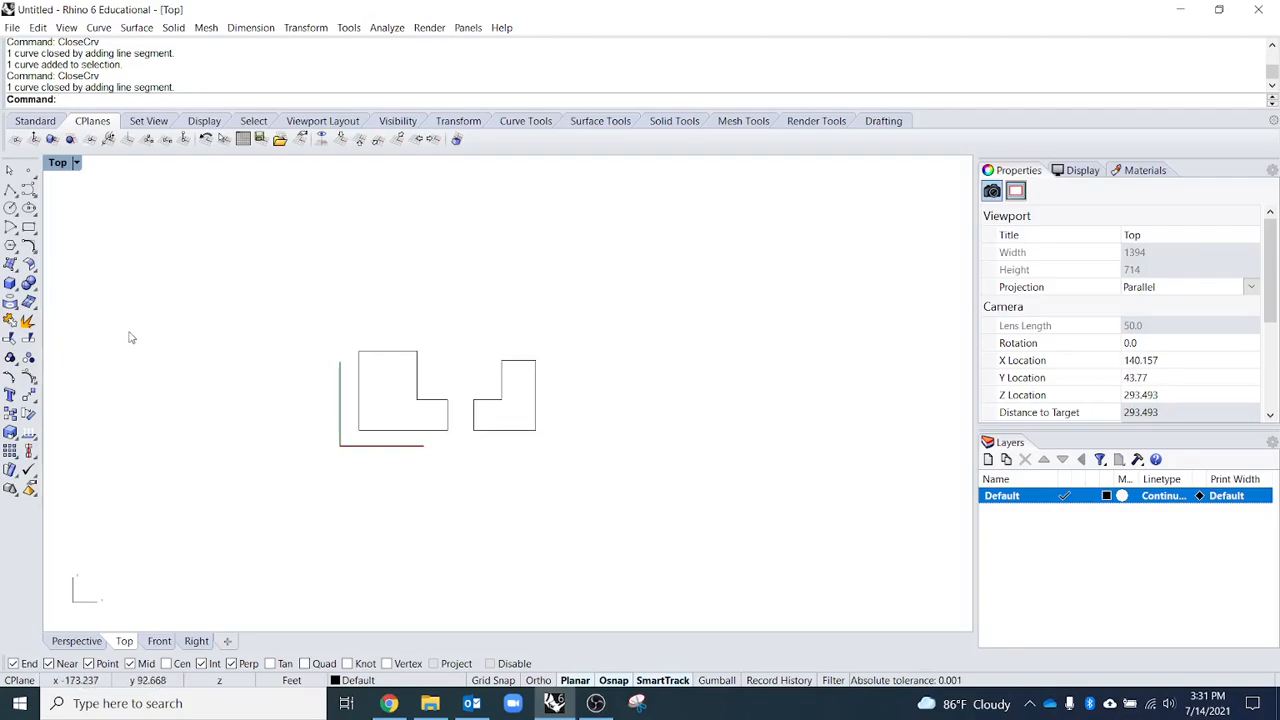
{"action": "left_click", "coordinate": [28, 227]}
{"action": "scroll", "coordinate": [555, 350], "scroll_direction": "up", "scroll_amount": 3}
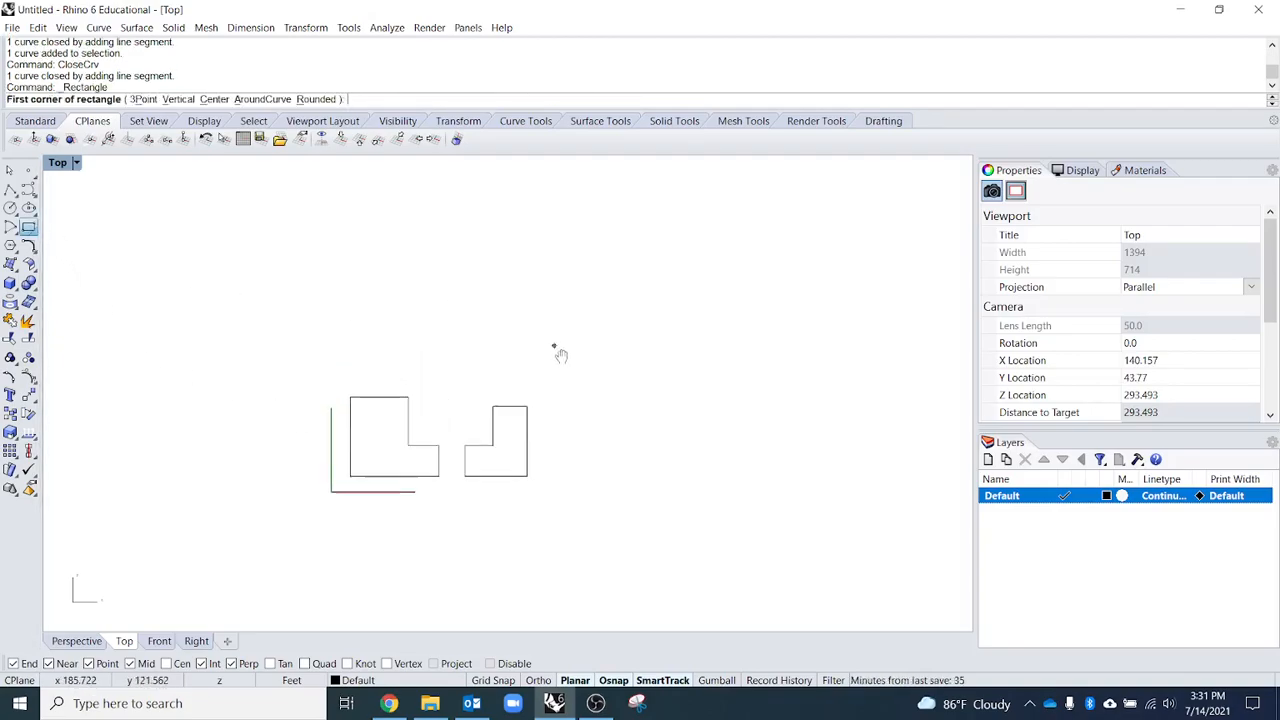
{"action": "left_click", "coordinate": [466, 330]}
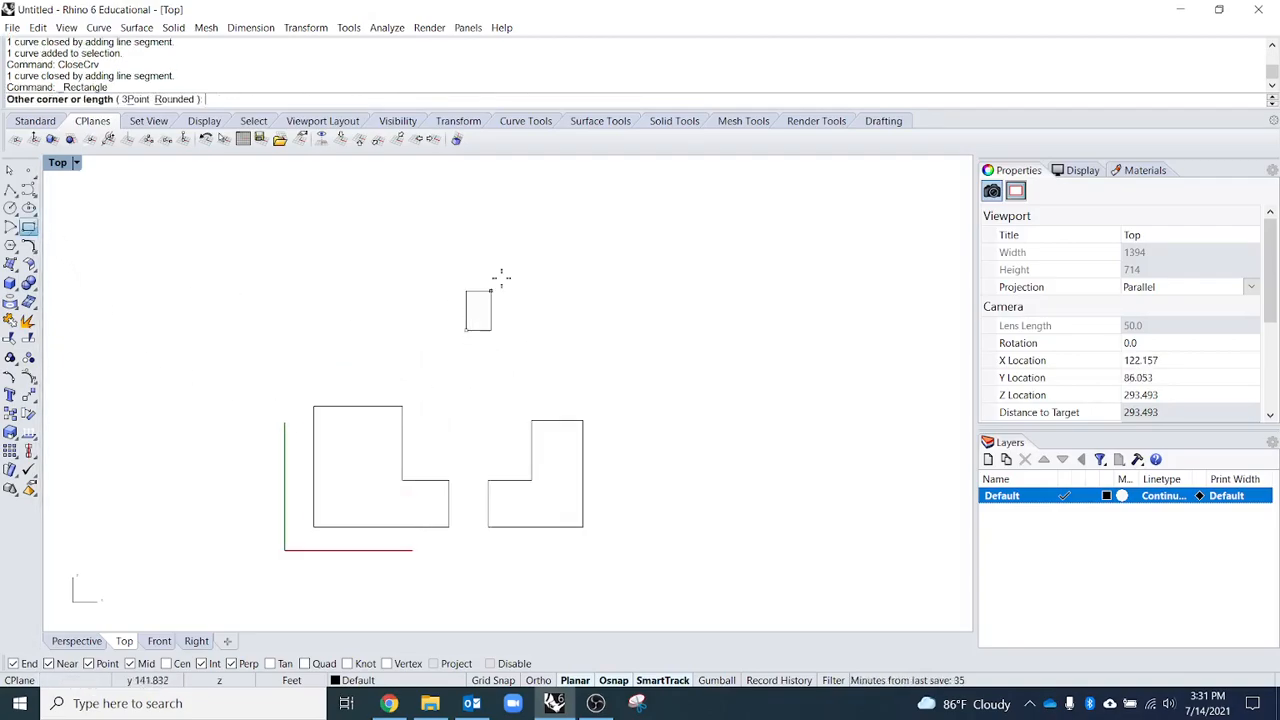
{"action": "left_click", "coordinate": [590, 208]}
{"action": "key", "text": "Right"}
{"action": "key", "text": "Up"}
{"action": "key", "text": "Right"}
{"action": "key", "text": "Up"}
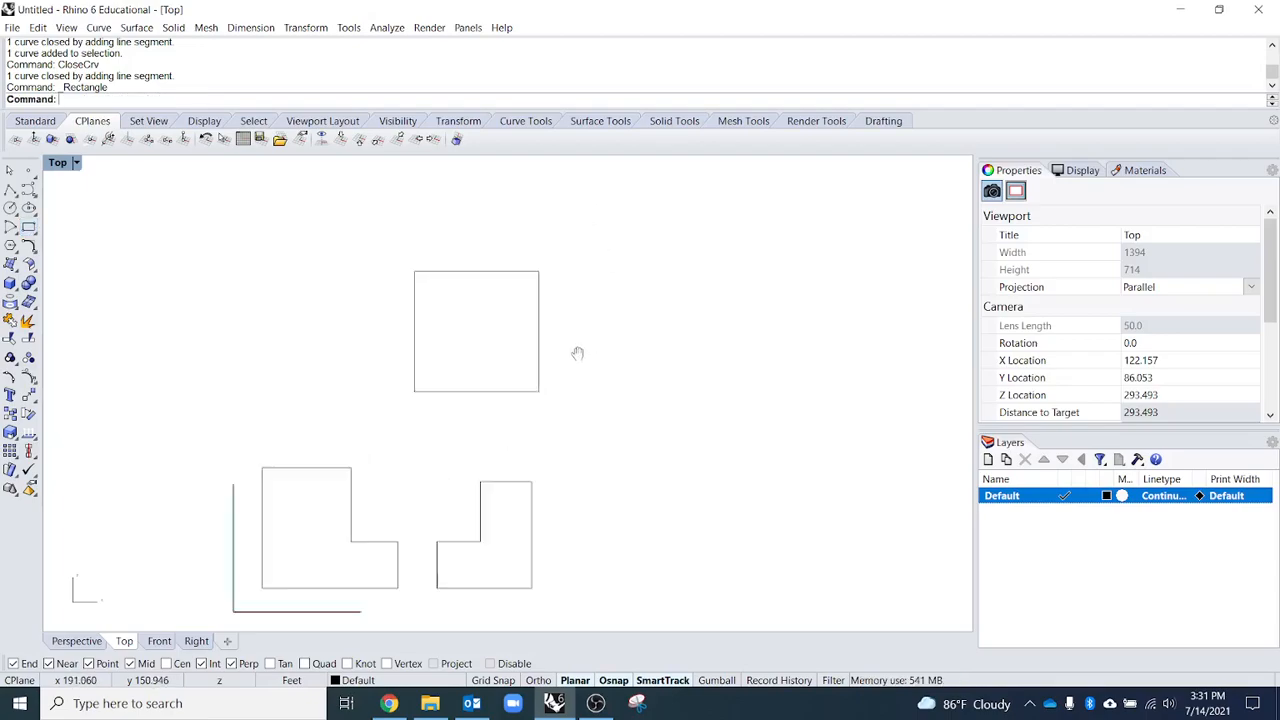
{"action": "key", "text": "Return"}
{"action": "key", "text": "Escape"}
- Select the new rectangle to examine its corner points and clear the selection
{"action": "left_click", "coordinate": [518, 395]}
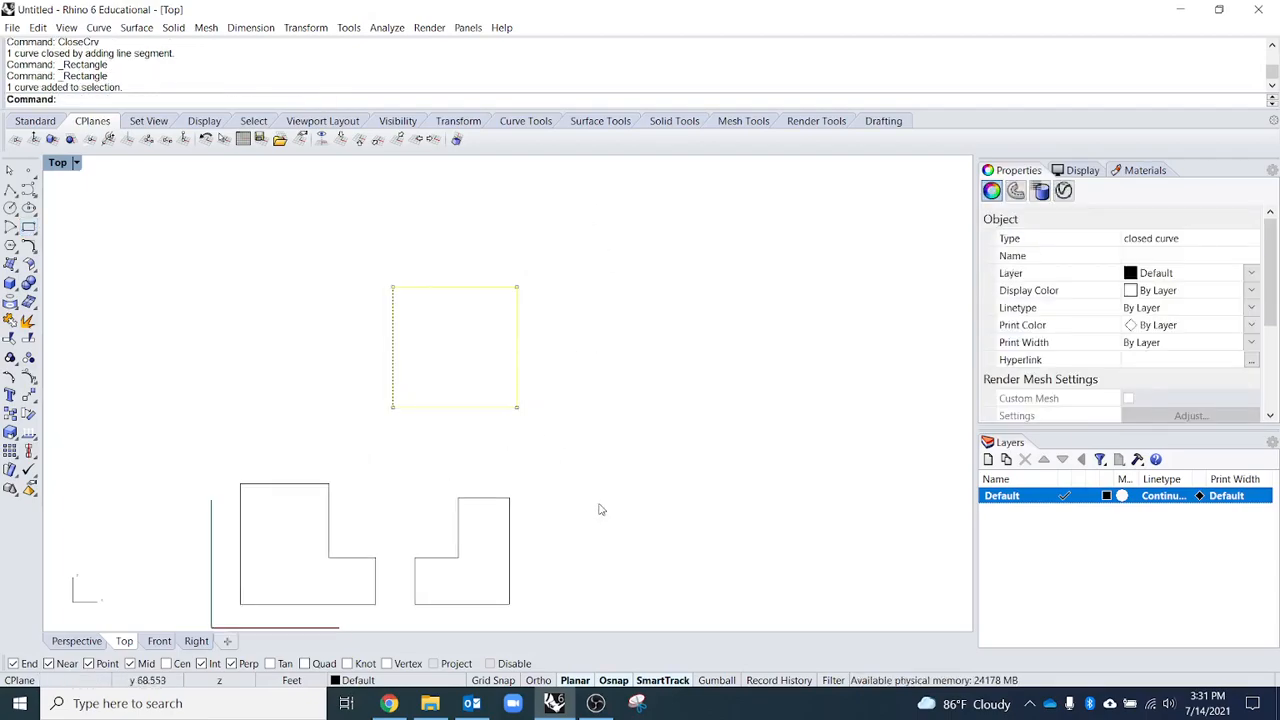
{"action": "key", "text": "Escape"}
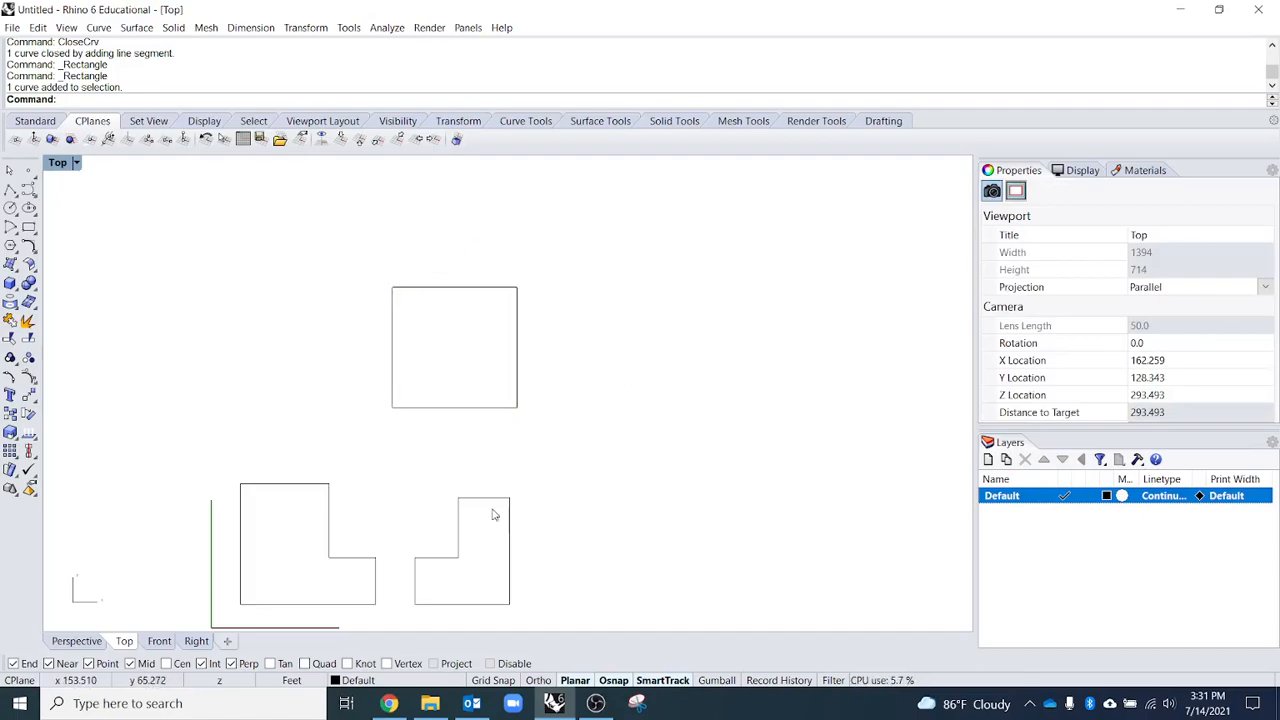
{"action": "left_click", "coordinate": [455, 405]}
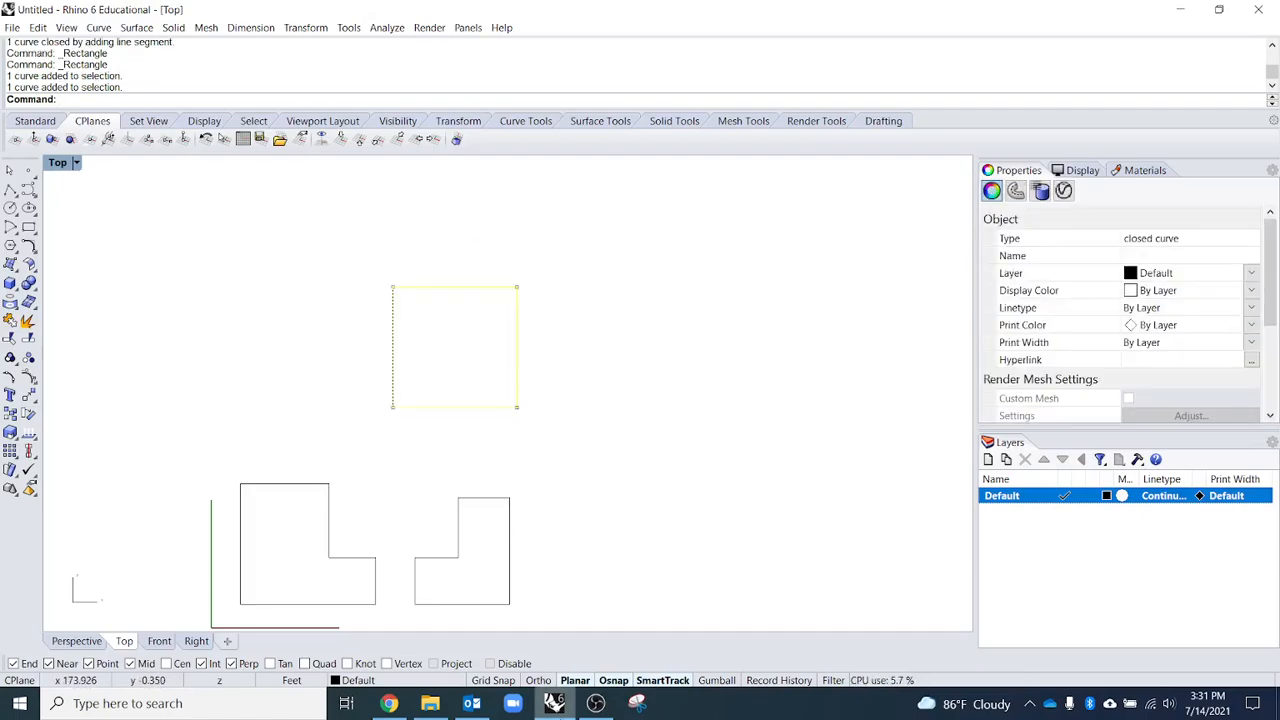
{"action": "left_click", "coordinate": [478, 424]}
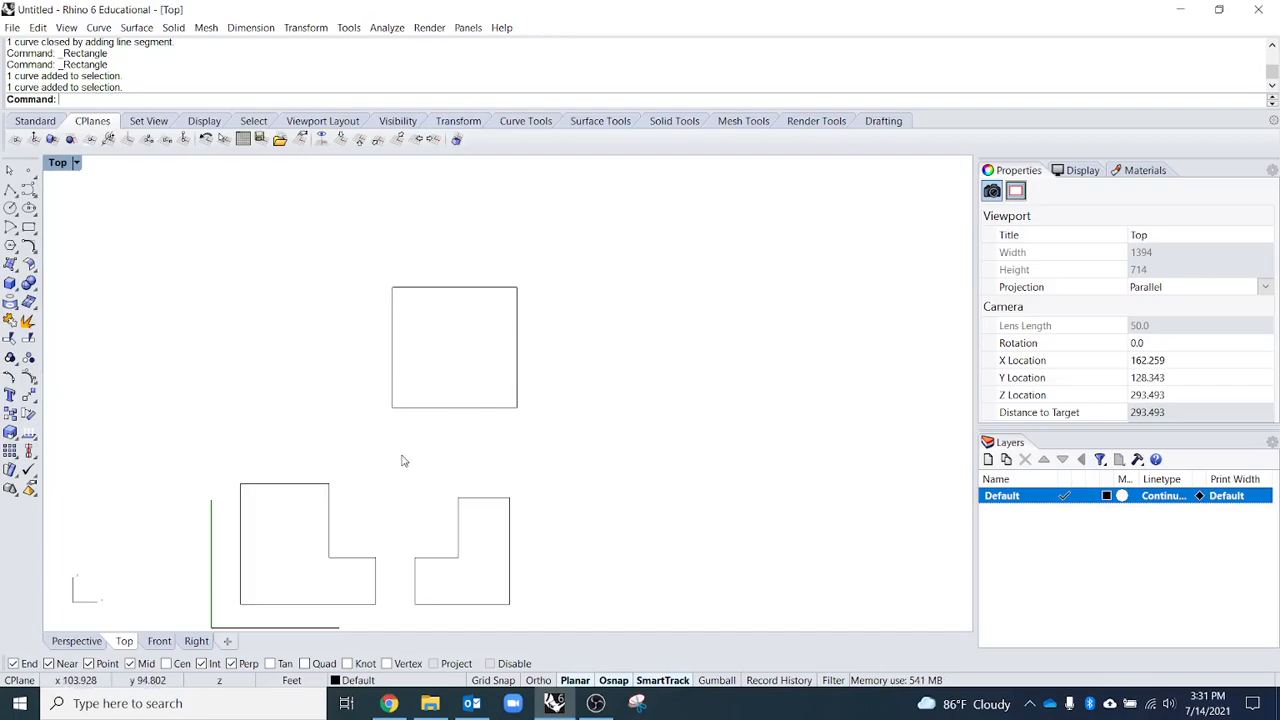
- Select the rectangle's two lower corner points and move them straight down to lengthen it
{"action": "left_click", "coordinate": [426, 412]}
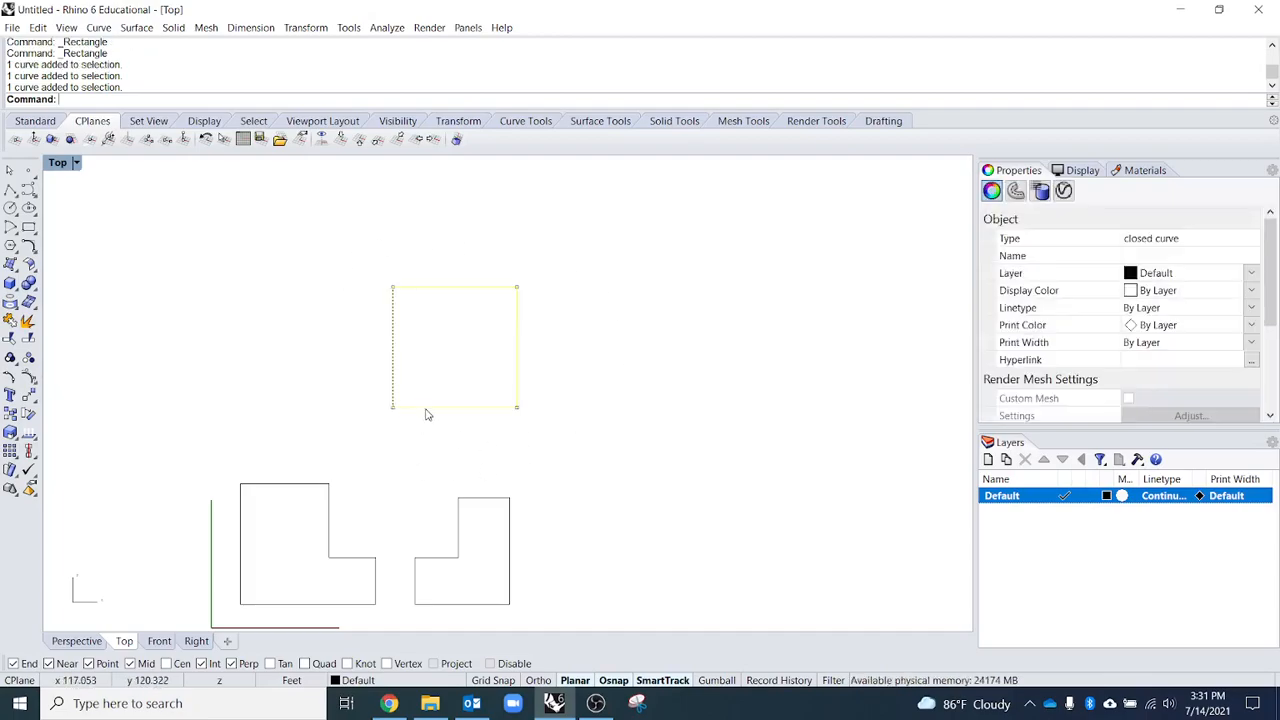
{"action": "left_click_drag", "start_coordinate": [377, 440], "coordinate": [574, 350]}
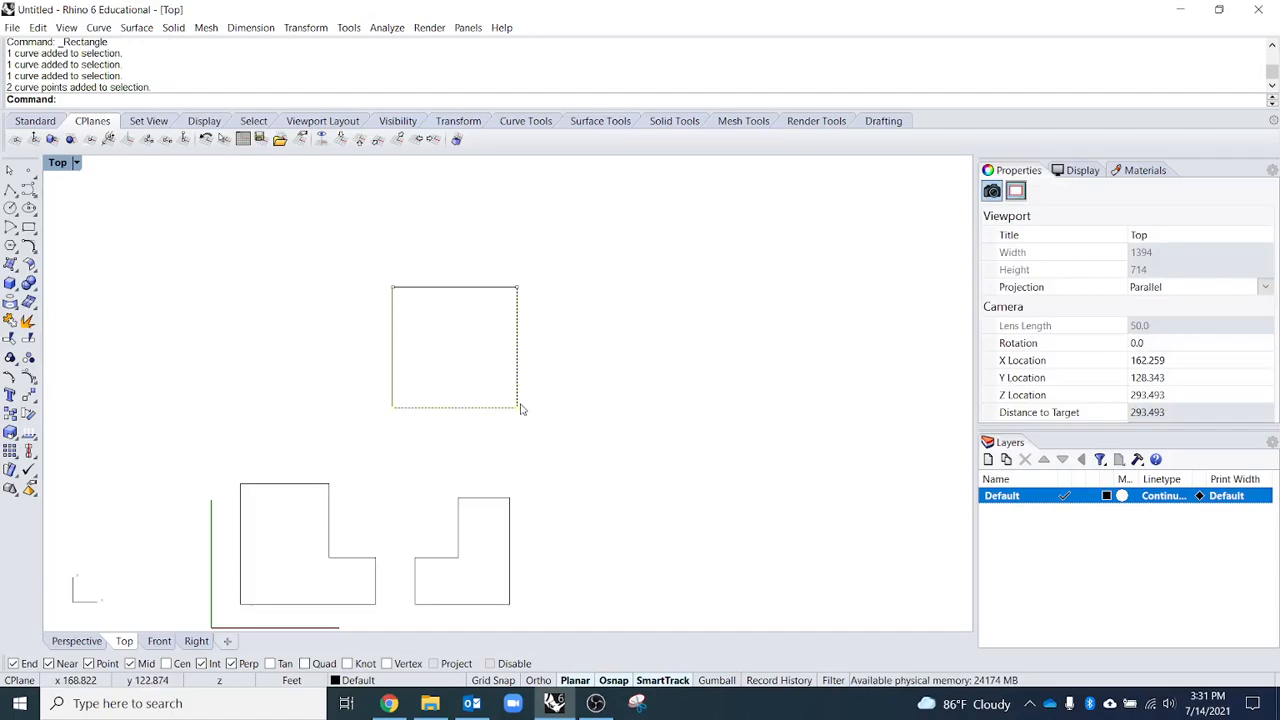
{"action": "left_click_drag", "start_coordinate": [519, 417], "coordinate": [512, 506]}
{"action": "key", "text": "ctrl+z"}
{"action": "left_click_drag", "start_coordinate": [517, 408], "coordinate": [546, 486]}
{"action": "key", "text": "ctrl+z"}
{"action": "left_click_drag", "start_coordinate": [517, 413], "coordinate": [518, 456]}
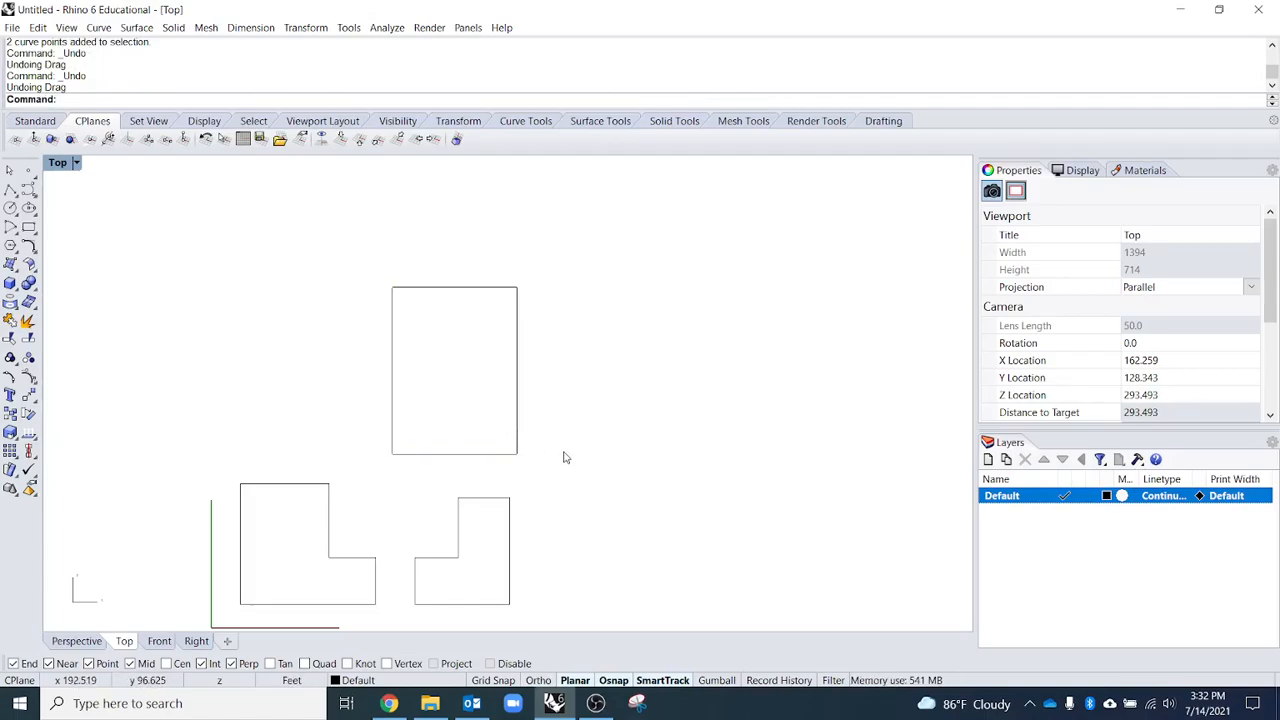
- Try Offset on the rectangle with a distance of 6, previewing the outer and inner sides, and cancel it
{"action": "type", "text": "ffset"}
{"action": "key", "text": "Return"}
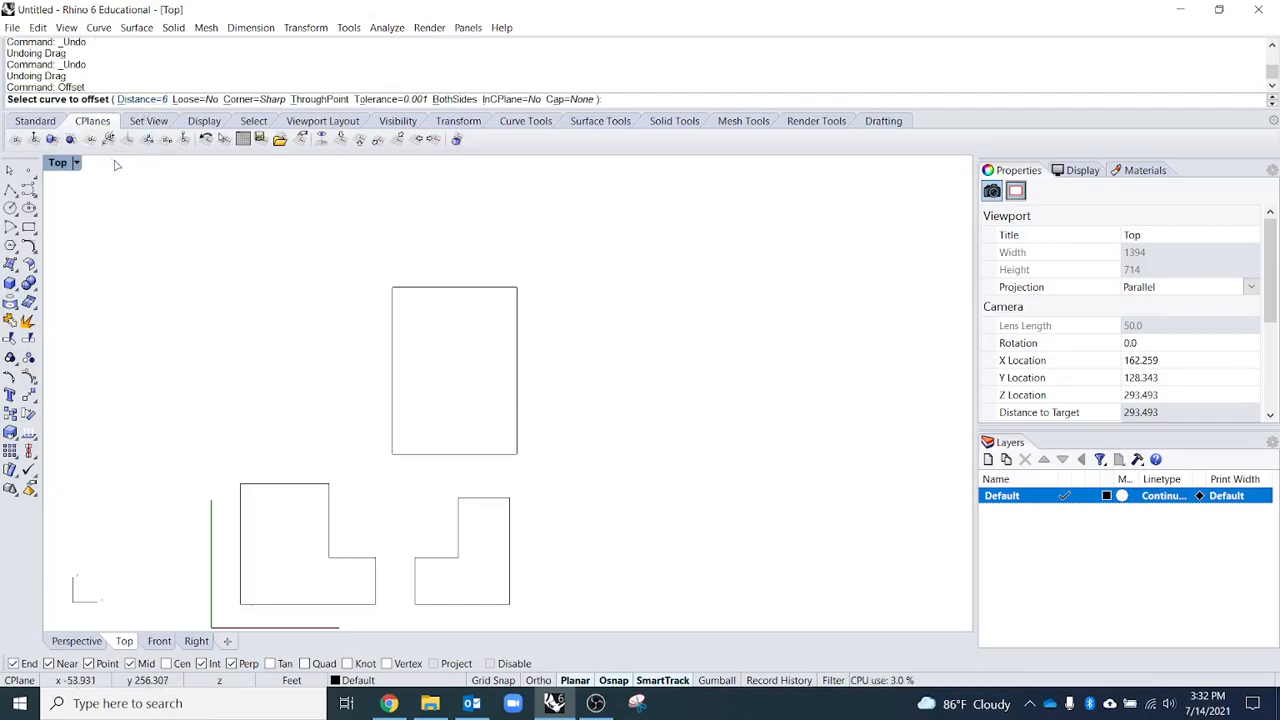
{"action": "left_click", "coordinate": [511, 304]}
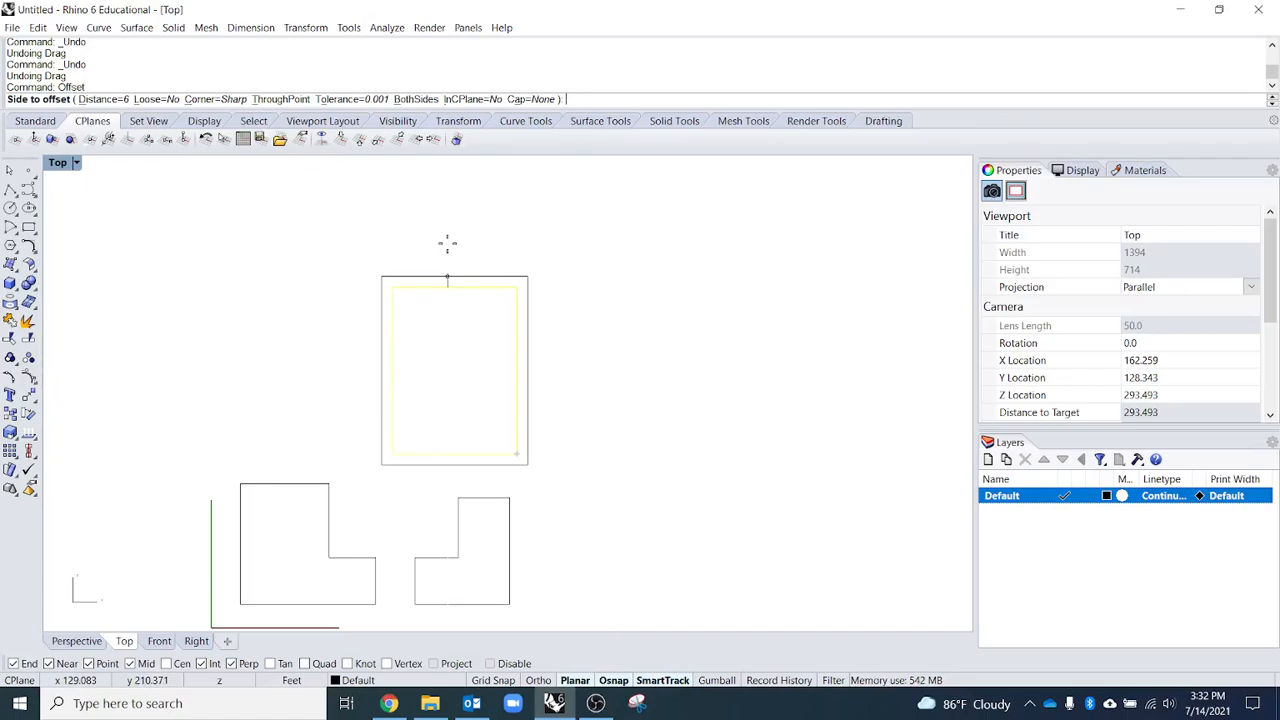
{"action": "scroll", "coordinate": [447, 243], "scroll_direction": "up", "scroll_amount": 5}
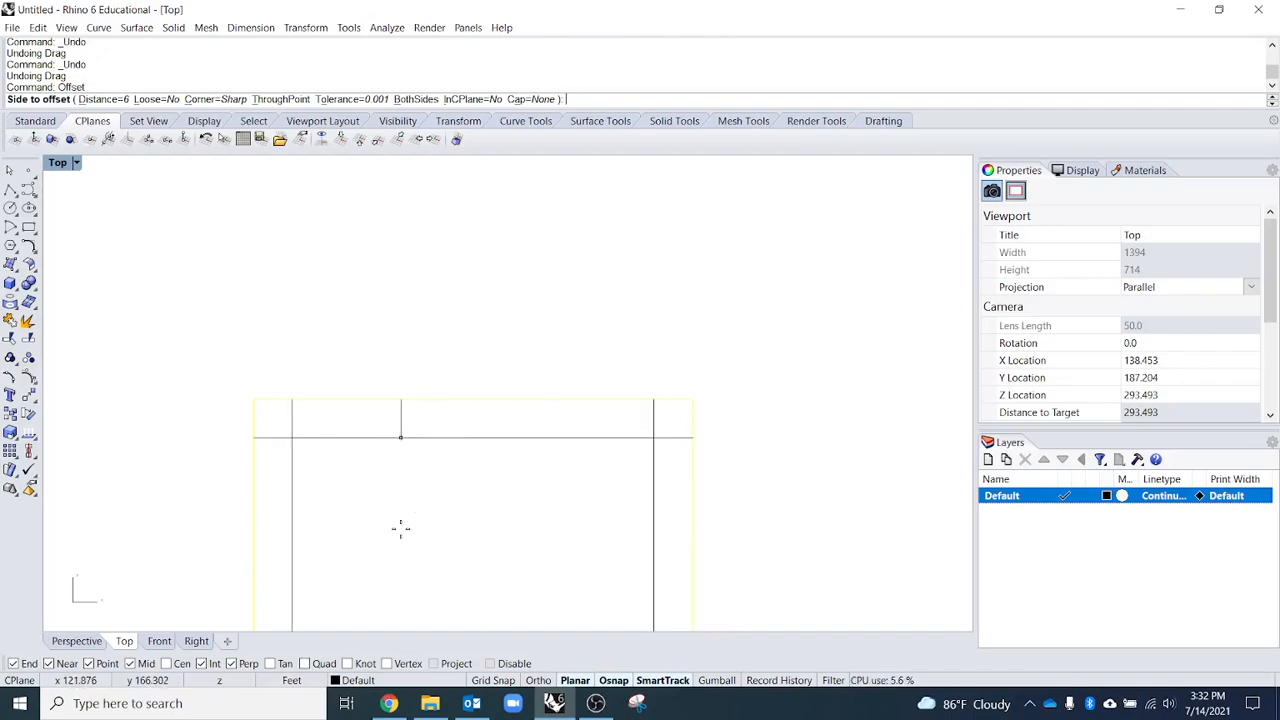
{"action": "scroll", "coordinate": [745, 255], "scroll_direction": "down", "scroll_amount": 3}
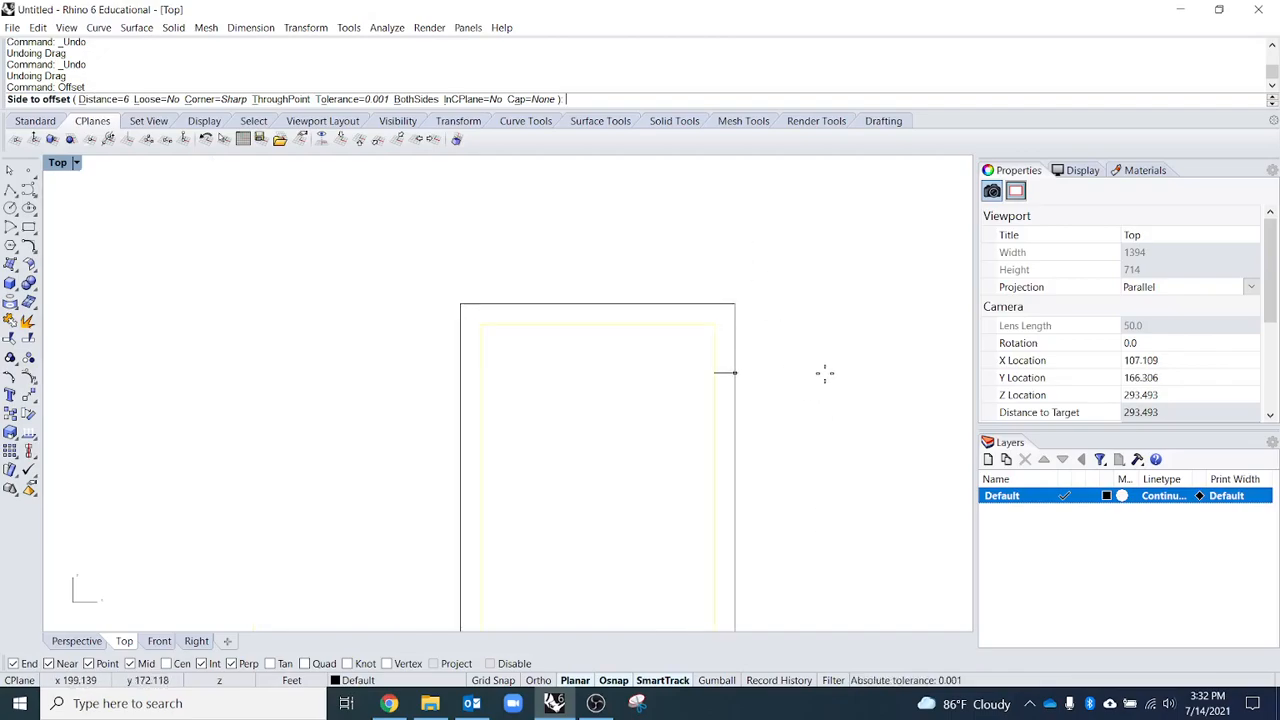
{"action": "right_click_drag", "start_coordinate": [824, 373], "coordinate": [737, 314]}
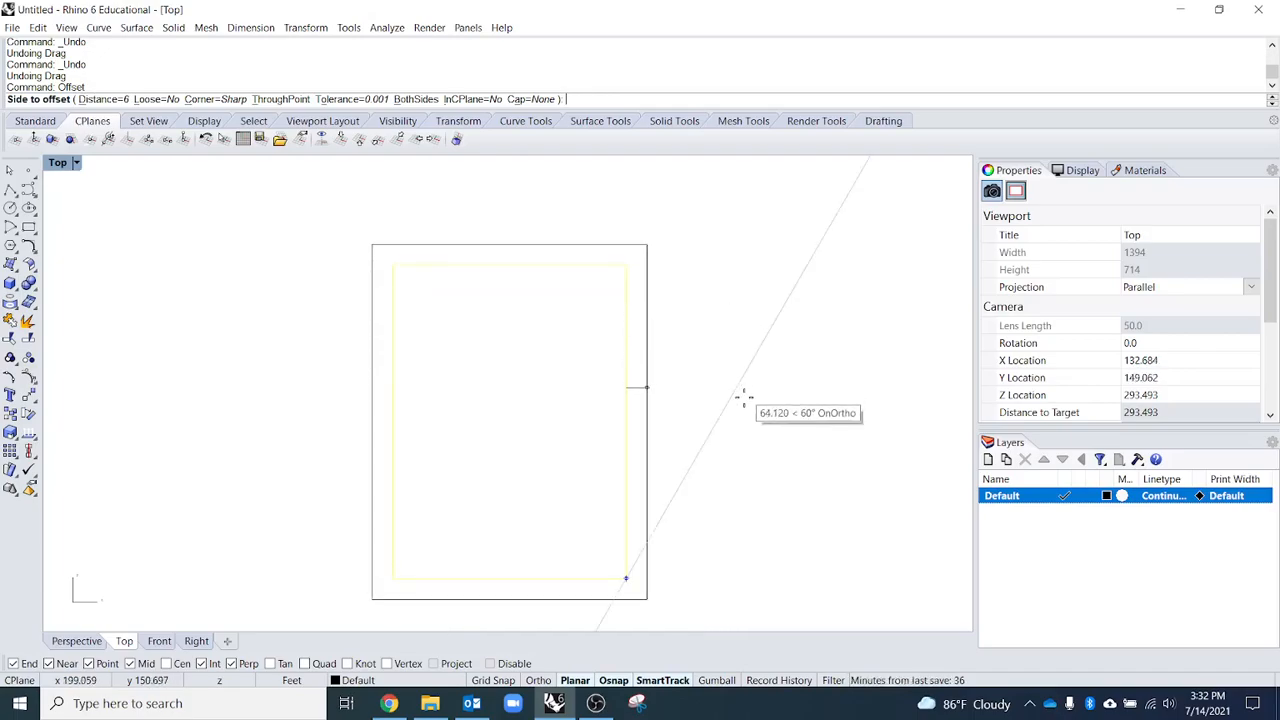
{"action": "key", "text": "Escape"}
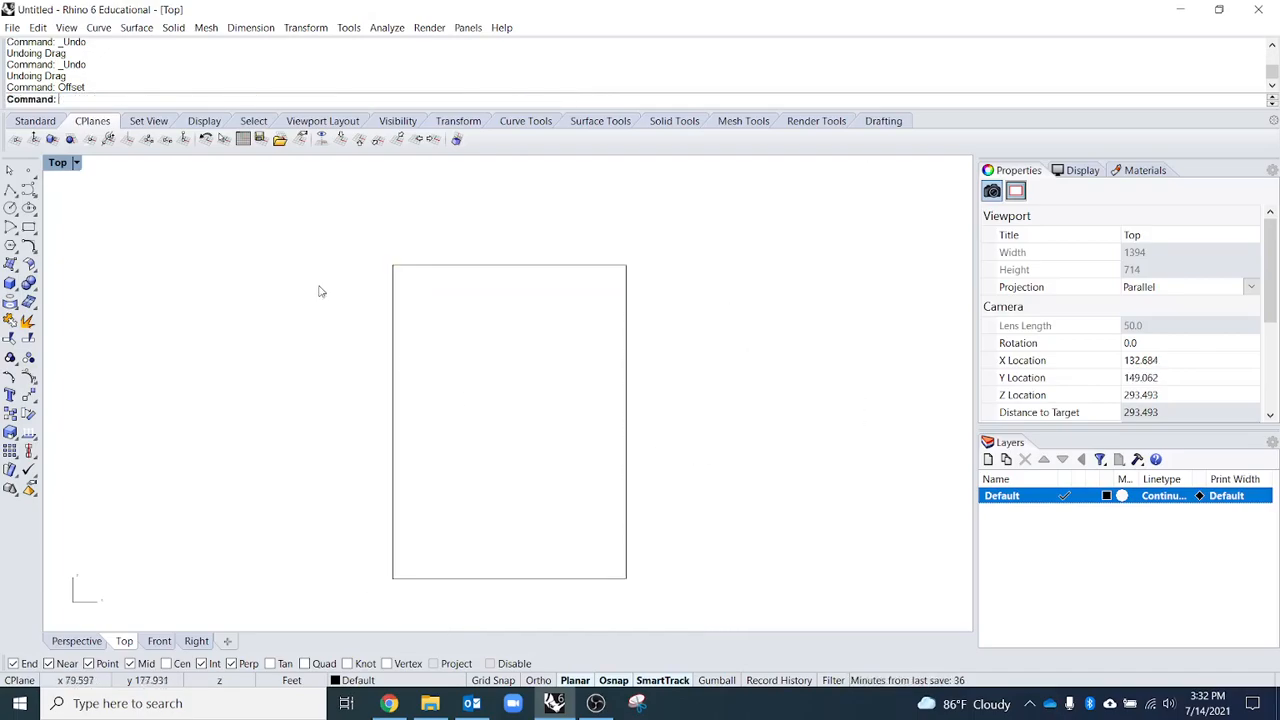
- Draw an open S-shaped control-point curve through four freely placed points, to the right of the rectangle
{"action": "left_click", "coordinate": [28, 190]}
{"action": "scroll", "coordinate": [205, 290], "scroll_direction": "down", "scroll_amount": 10}
{"action": "left_click", "coordinate": [460, 376]}
{"action": "left_click", "coordinate": [607, 273]}
{"action": "left_click", "coordinate": [723, 428]}
{"action": "left_click", "coordinate": [833, 268]}
{"action": "key", "text": "Return"}
- Try Offset on the S-shaped curve with a distance of 6, previewing both sides, and cancel it
{"action": "left_click", "coordinate": [640, 342]}
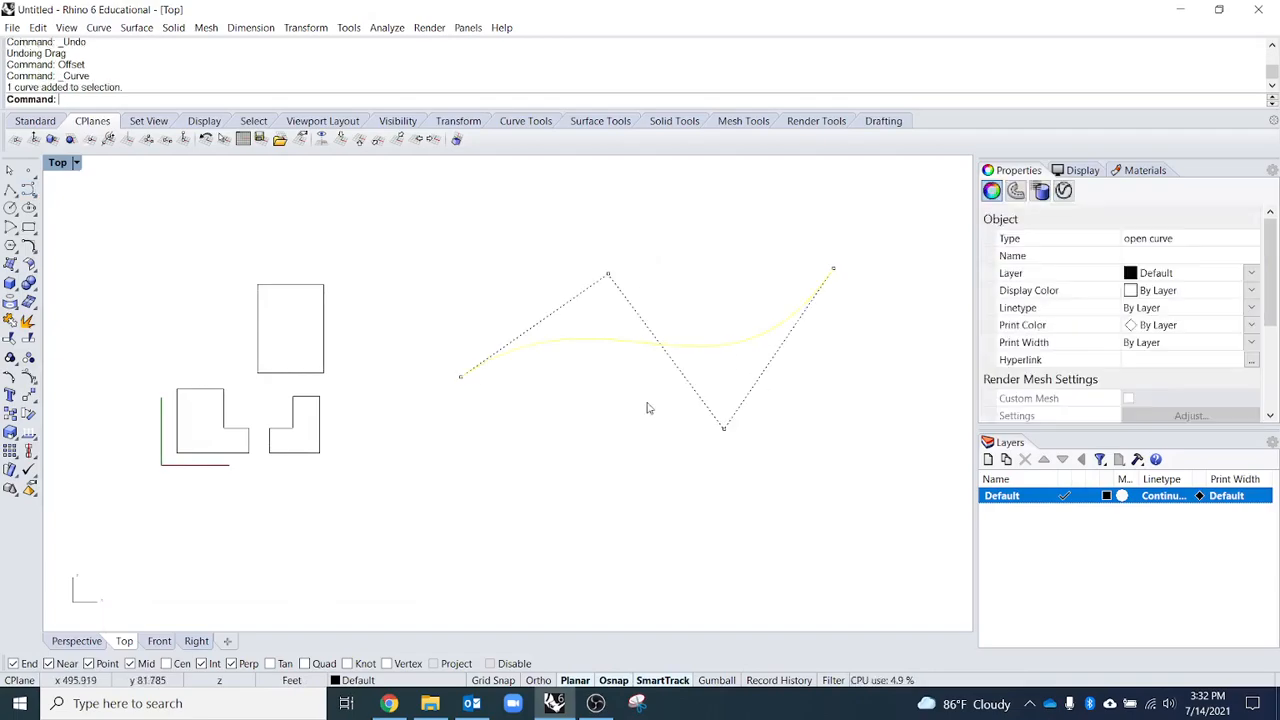
{"action": "type", "text": "Offset"}
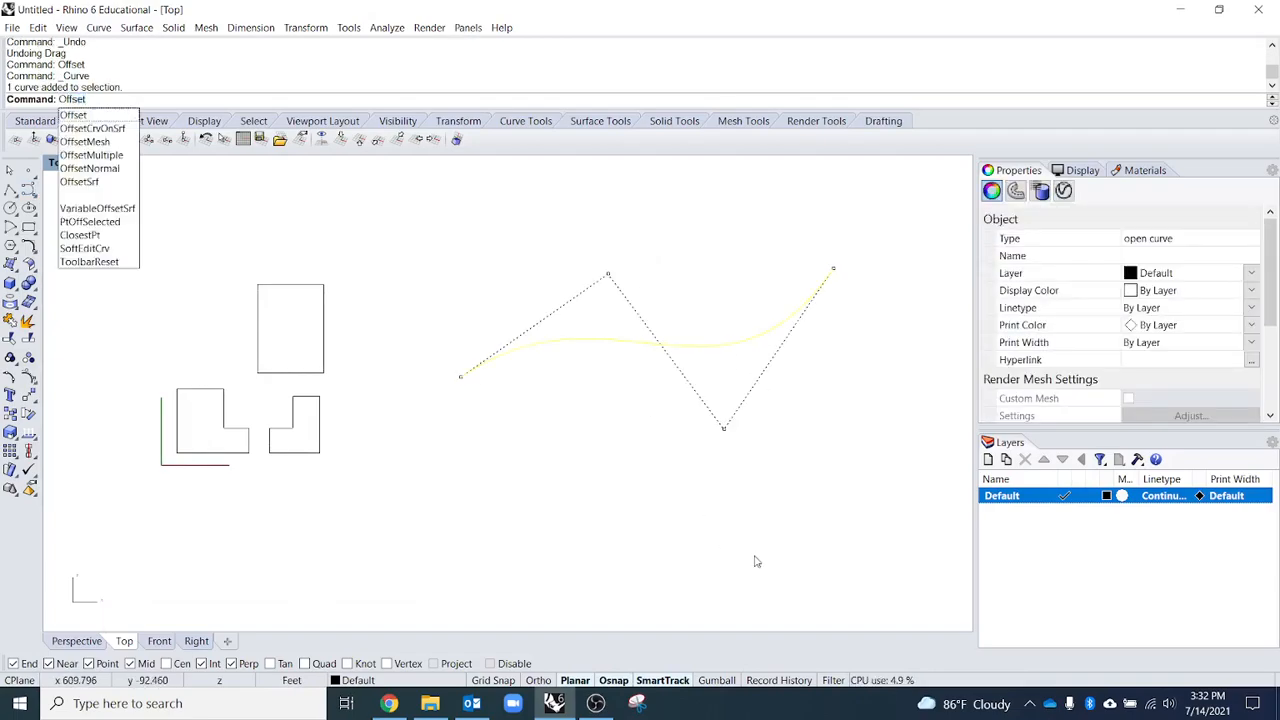
{"action": "key", "text": "Return"}
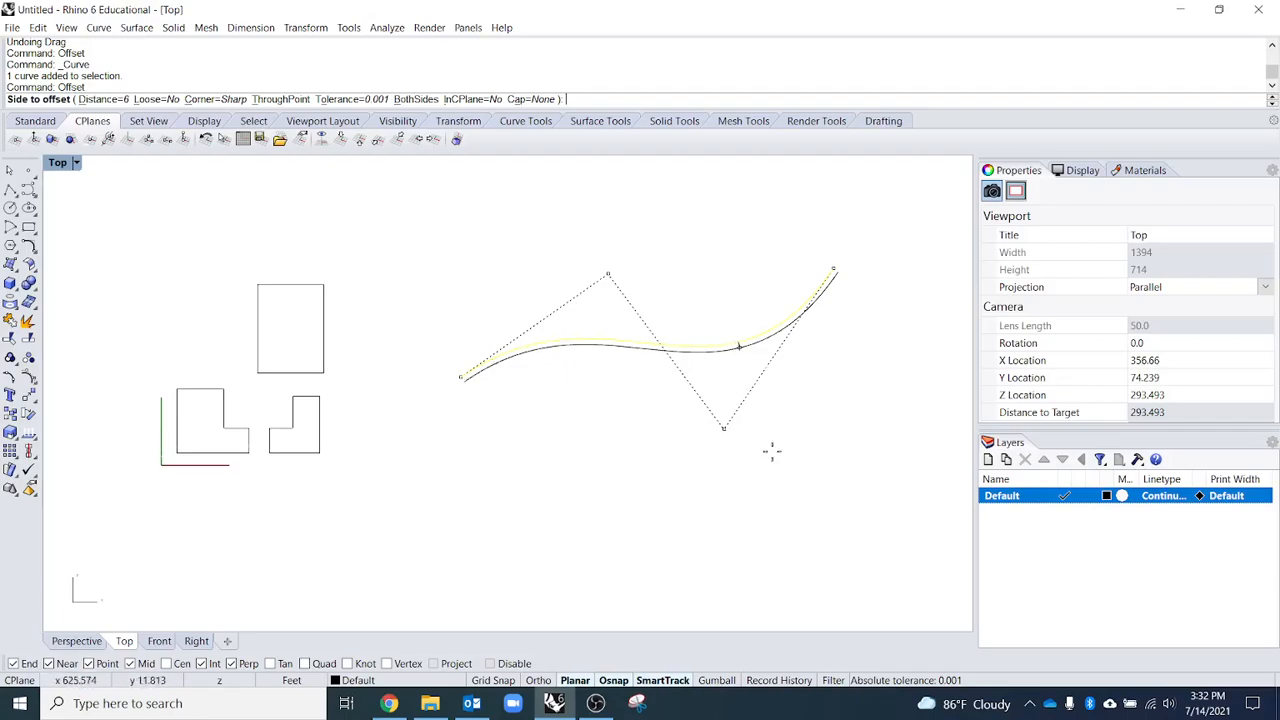
{"action": "scroll", "coordinate": [851, 363], "scroll_direction": "up", "scroll_amount": 5}
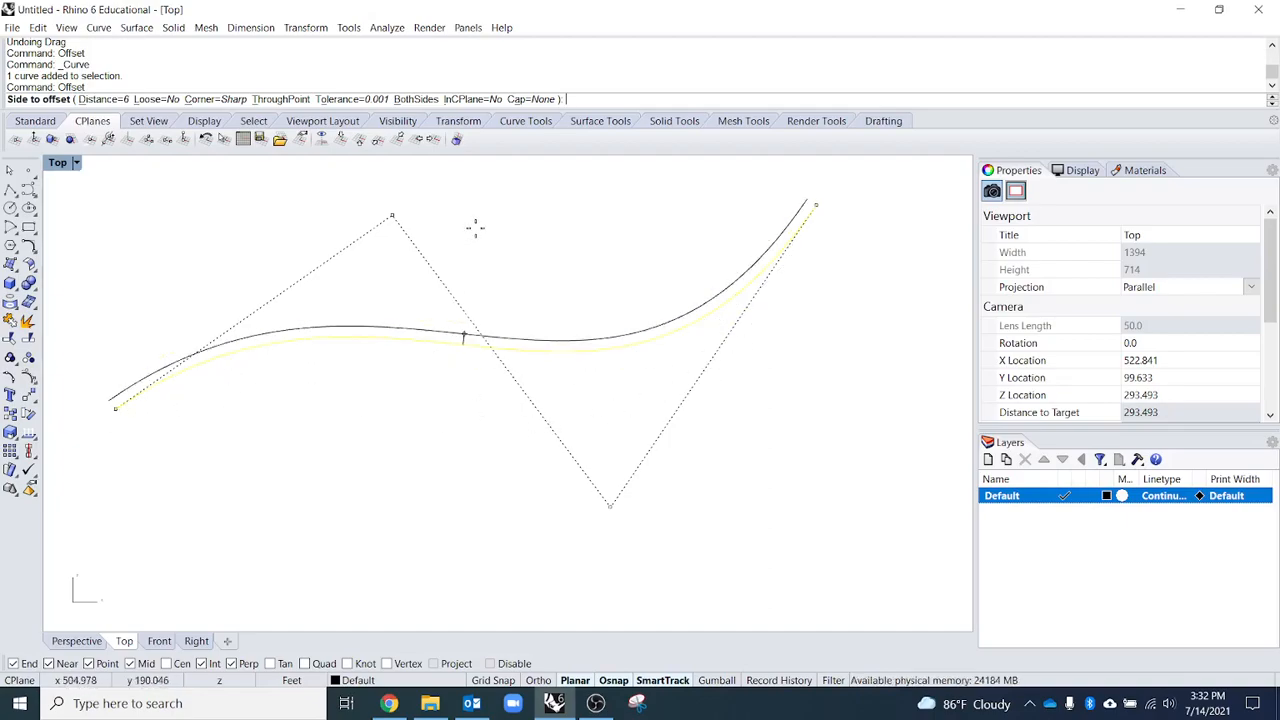
{"action": "key", "text": "Escape"}
- Start an Offset of the rectangle with a distance of 0.5 and examine the preview at its lower edge
{"action": "scroll", "coordinate": [520, 420], "scroll_direction": "down", "scroll_amount": 5}
{"action": "right_click_drag", "start_coordinate": [463, 449], "coordinate": [672, 439]}
{"action": "left_click", "coordinate": [442, 378]}
{"action": "type", "text": "Offset"}
{"action": "key", "text": "Return"}
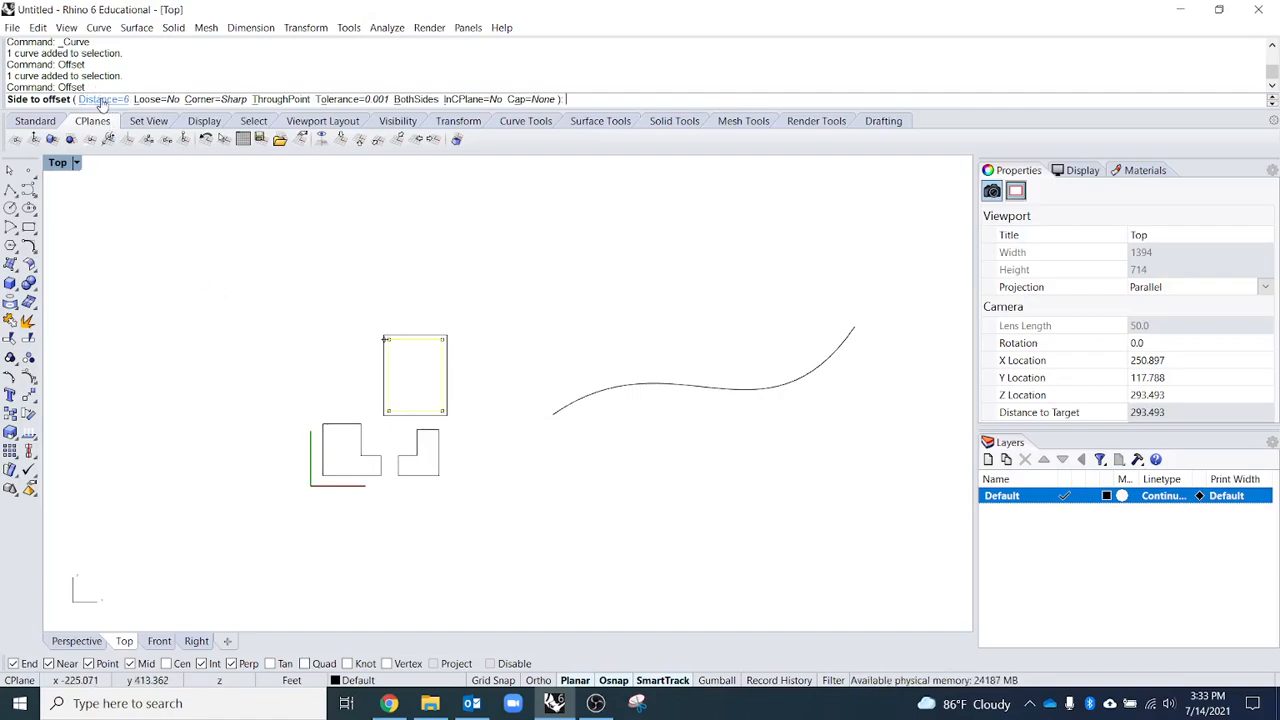
{"action": "type", "text": "d"}
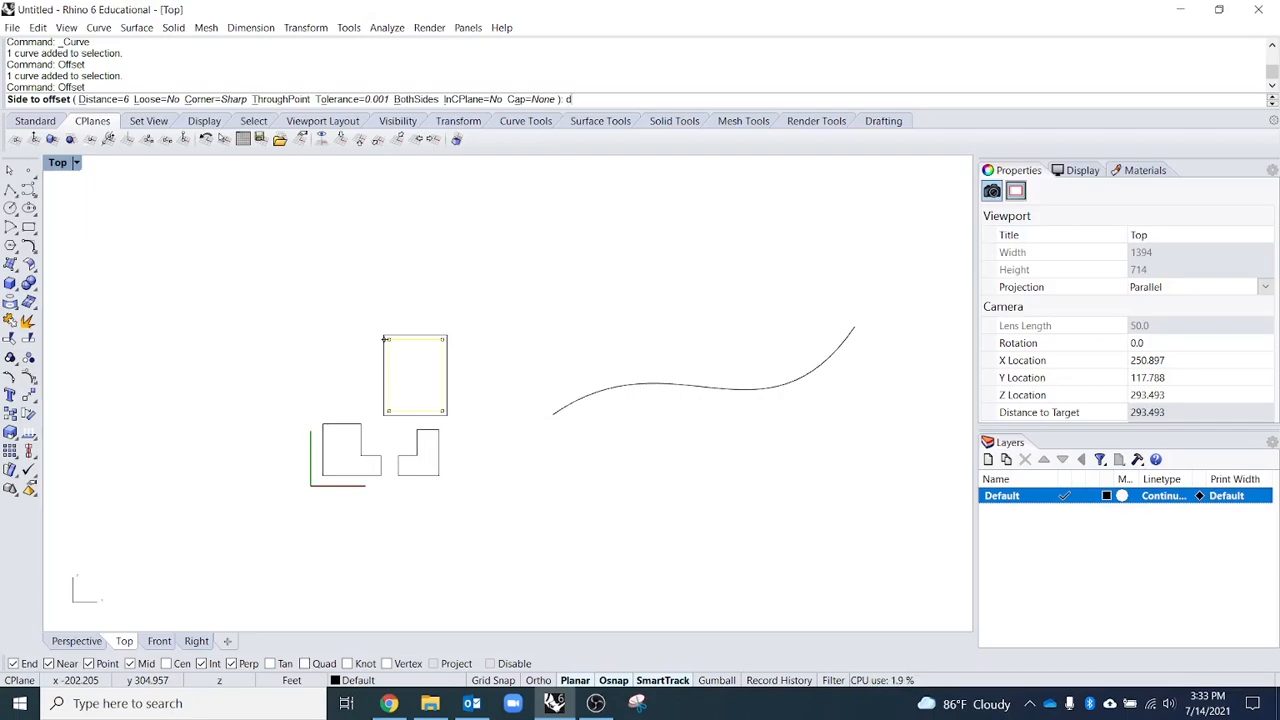
{"action": "key", "text": "Return"}
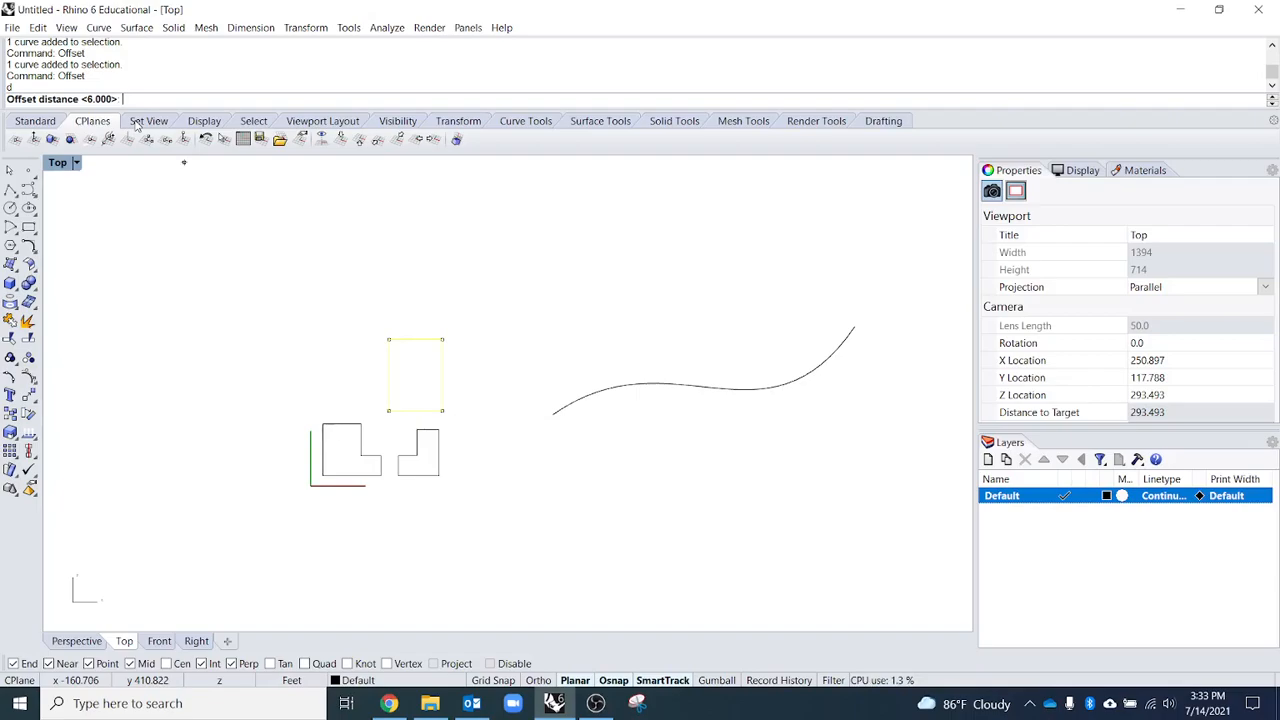
{"action": "type", "text": "8"}
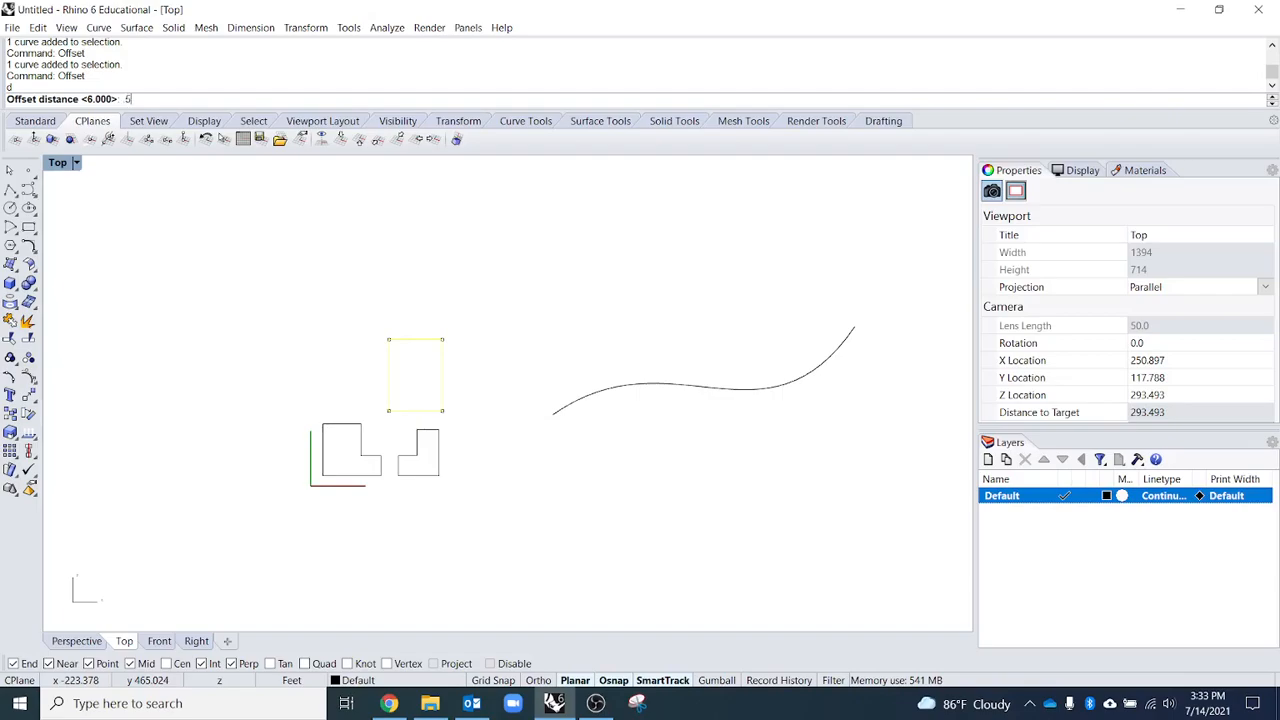
{"action": "key", "text": "Return"}
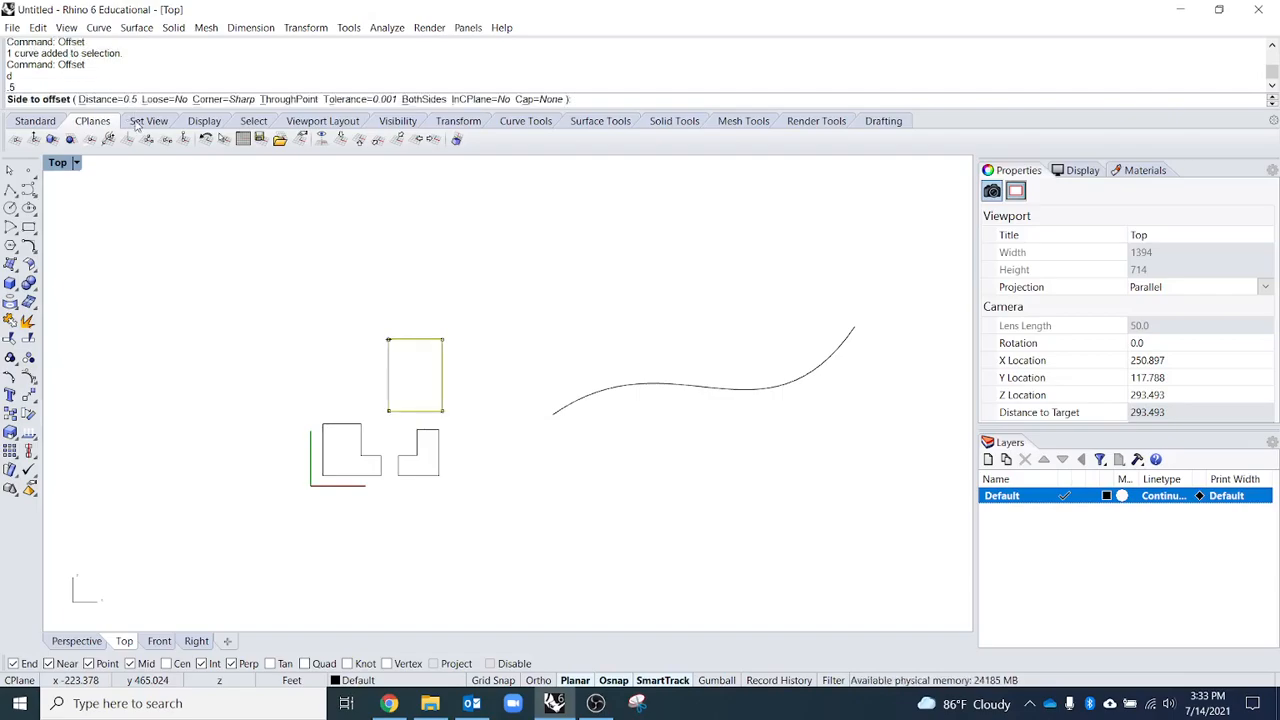
{"action": "scroll", "coordinate": [434, 378], "scroll_direction": "up", "scroll_amount": 6}
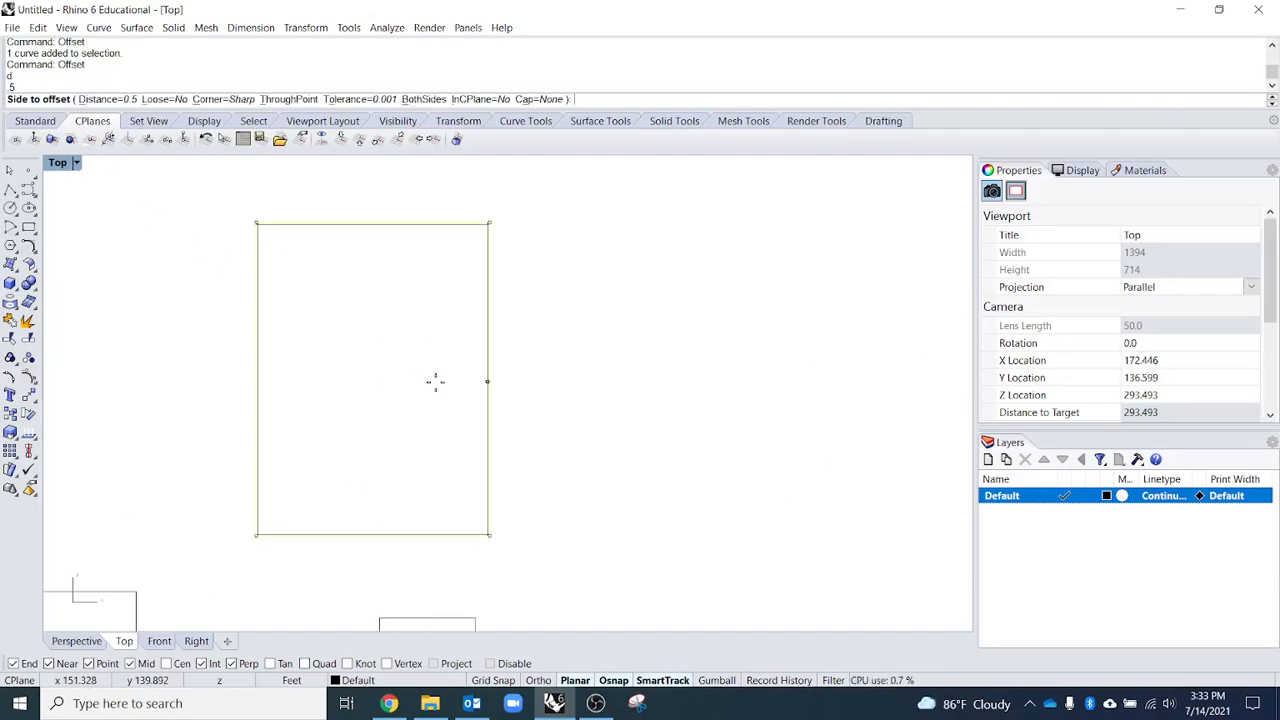
{"action": "scroll", "coordinate": [689, 366], "scroll_direction": "down", "scroll_amount": 5}
{"action": "scroll", "coordinate": [683, 412], "scroll_direction": "up", "scroll_amount": 6}
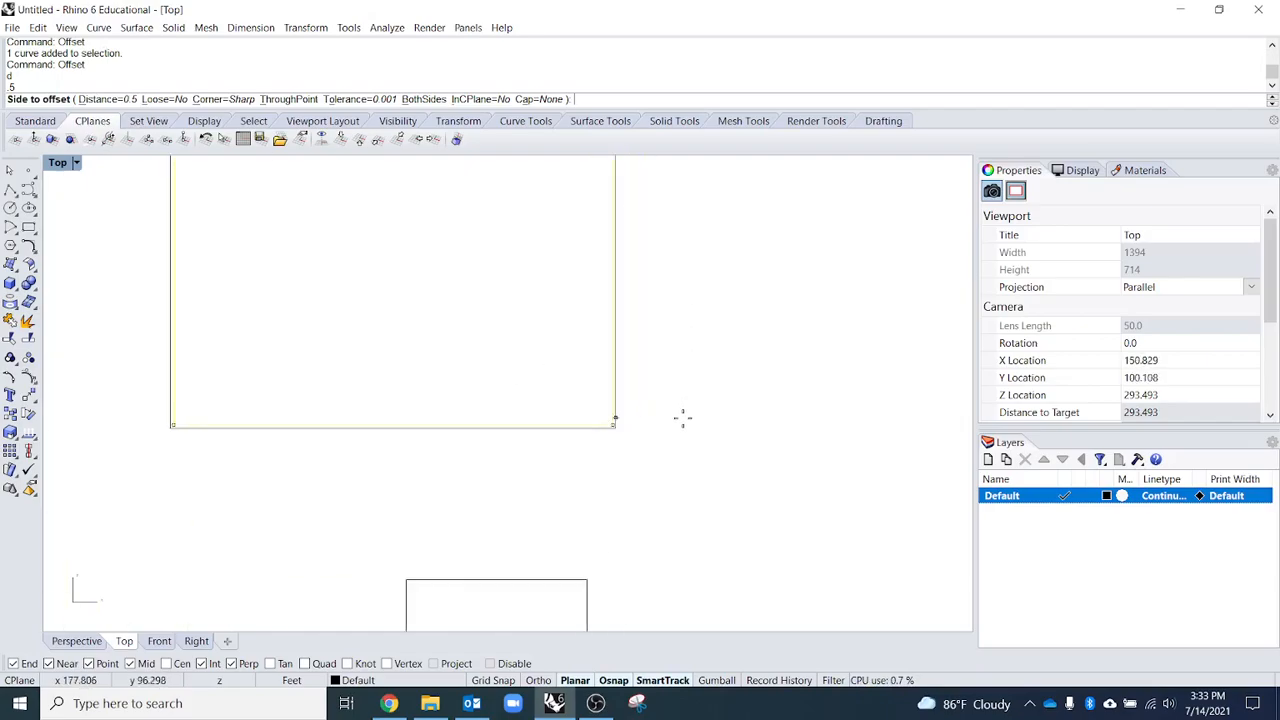
{"action": "scroll", "coordinate": [417, 474], "scroll_direction": "up", "scroll_amount": 3}
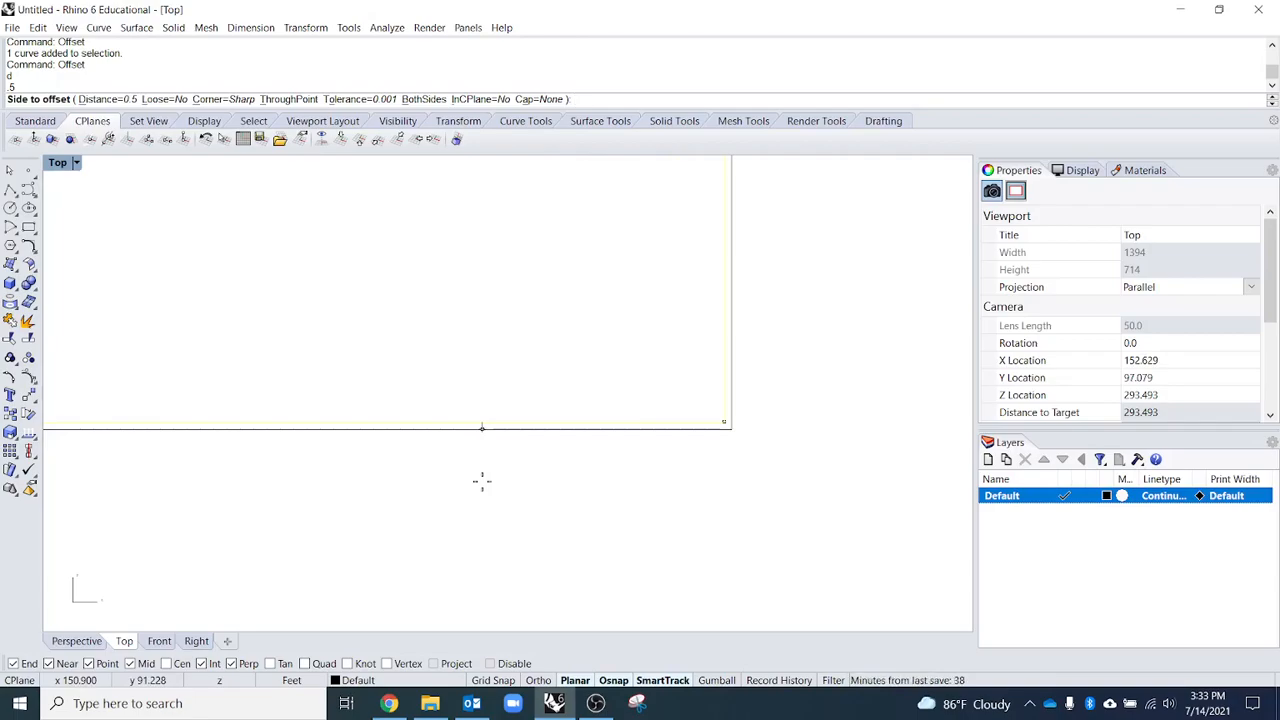
- Set the offset distance to 1 and place the offset copy outside the rectangle
{"action": "type", "text": "d"}
{"action": "key", "text": "Return"}
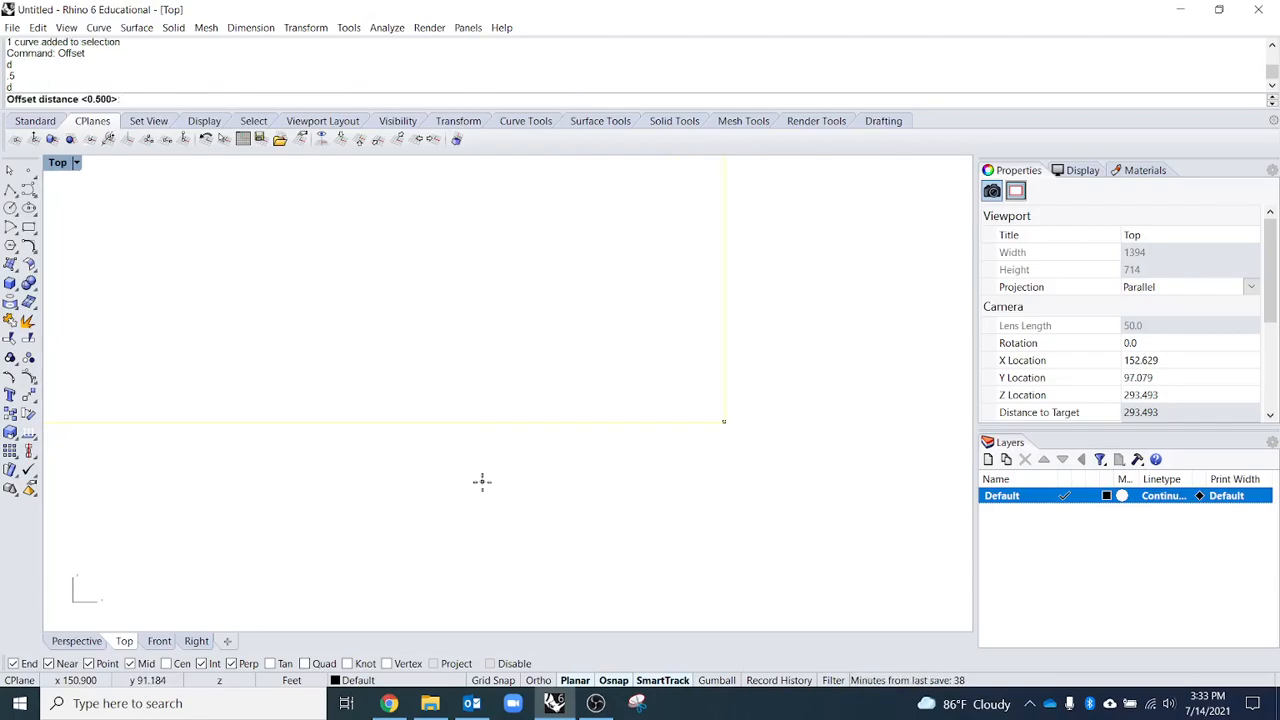
{"action": "type", "text": "1"}
{"action": "key", "text": "Return"}
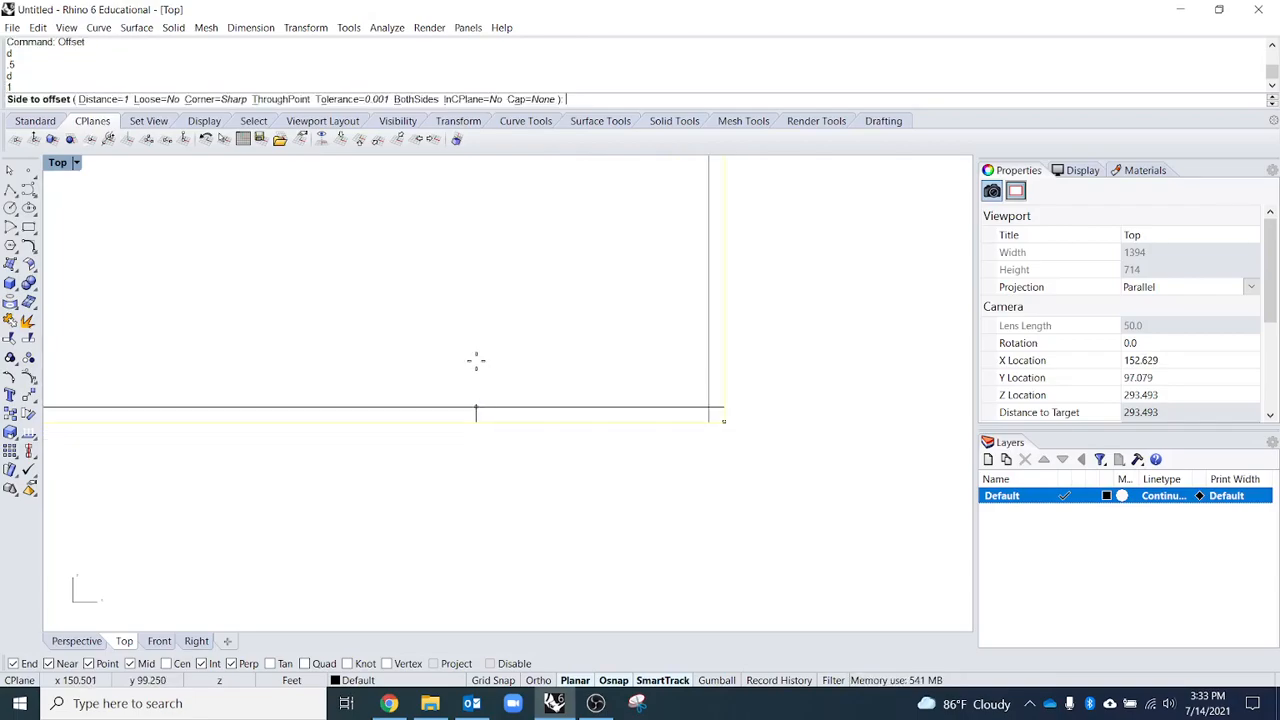
{"action": "left_click", "coordinate": [503, 523]}
{"action": "scroll", "coordinate": [632, 483], "scroll_direction": "down", "scroll_amount": 3}
{"action": "scroll", "coordinate": [740, 451], "scroll_direction": "down", "scroll_amount": 5}
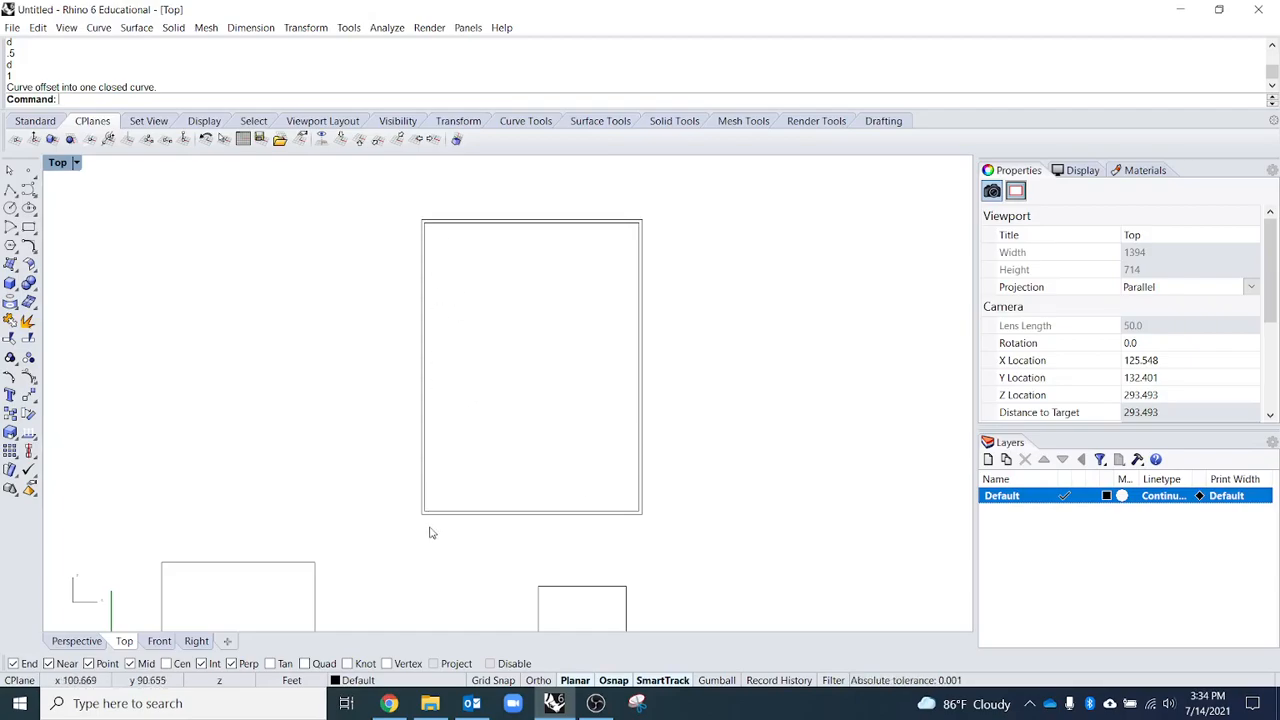
- Delete the S-shaped curve using the Delete command
{"action": "scroll", "coordinate": [581, 421], "scroll_direction": "down", "scroll_amount": 3}
{"action": "right_click_drag", "start_coordinate": [631, 537], "coordinate": [383, 546]}
{"action": "left_click", "coordinate": [788, 433]}
{"action": "type", "text": "Distance"}
{"action": "key", "text": "Return"}
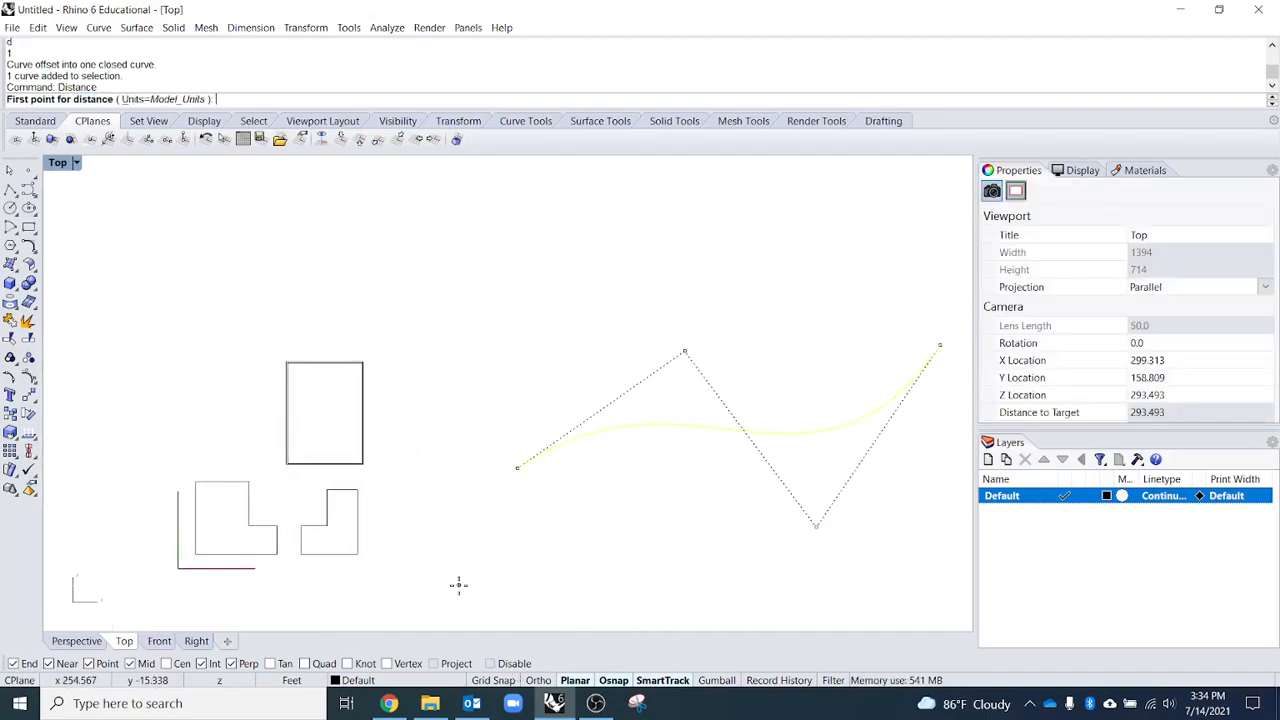
{"action": "key", "text": "Escape"}
{"action": "type", "text": "`de"}
{"action": "key", "text": "Return"}
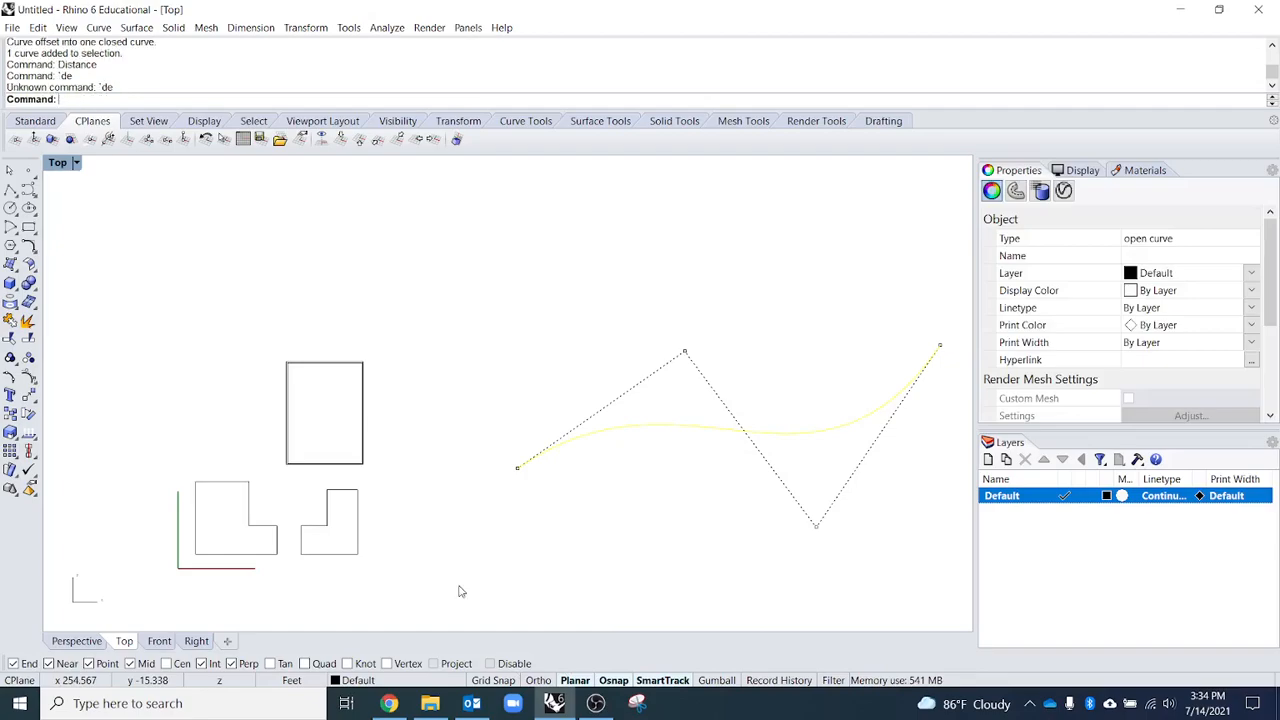
{"action": "type", "text": "Delete"}
{"action": "key", "text": "Return"}
- Delete the two L-shaped outlines below the rectangle, keeping only the offset rectangles
{"action": "left_click_drag", "start_coordinate": [478, 556], "coordinate": [194, 523]}
{"action": "type", "text": "Delete"}
{"action": "key", "text": "Return"}
{"action": "right_click_drag", "start_coordinate": [424, 516], "coordinate": [582, 508]}
{"action": "scroll", "coordinate": [536, 440], "scroll_direction": "up", "scroll_amount": 8}
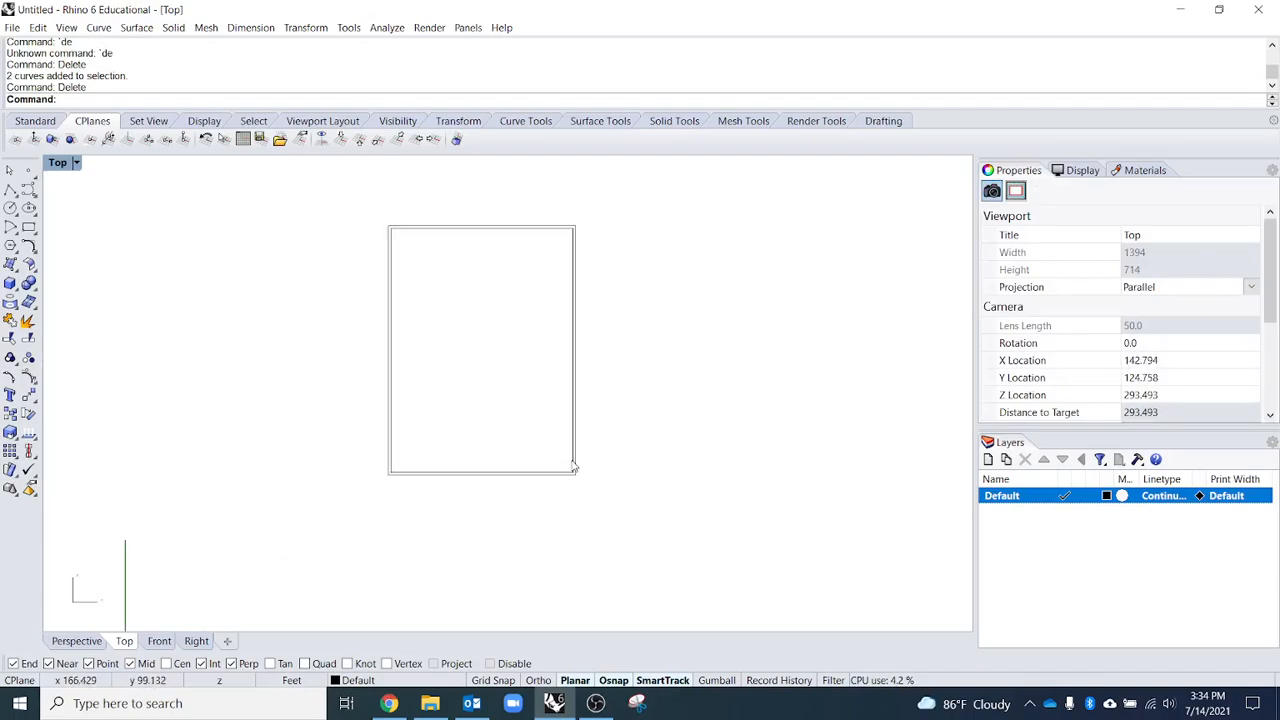
{"action": "left_click", "coordinate": [573, 469]}
{"action": "left_click", "coordinate": [588, 514]}
{"action": "right_click_drag", "start_coordinate": [511, 560], "coordinate": [592, 553]}
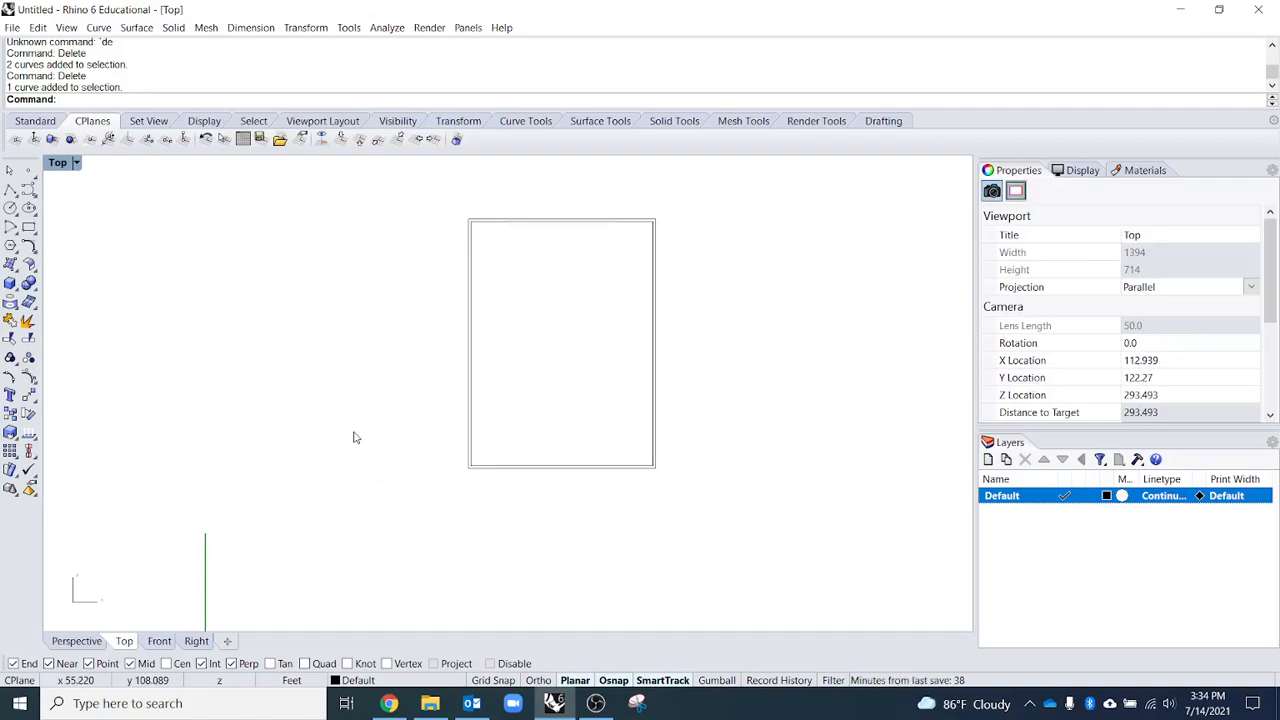
{"action": "left_click", "coordinate": [470, 408]}
{"action": "left_click", "coordinate": [562, 482]}
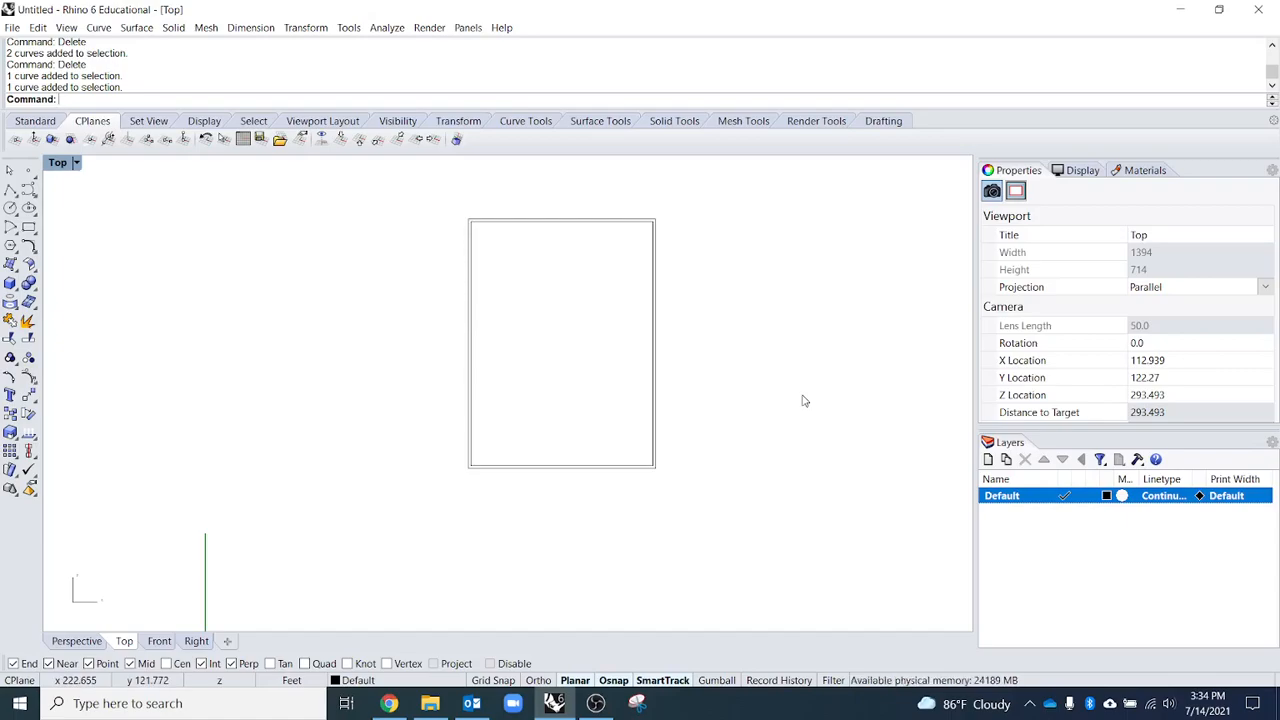
- Measure the vertical side of the inner rectangle from its lower-right to its upper-right corner with the Distance command
{"action": "type", "text": "Distance"}
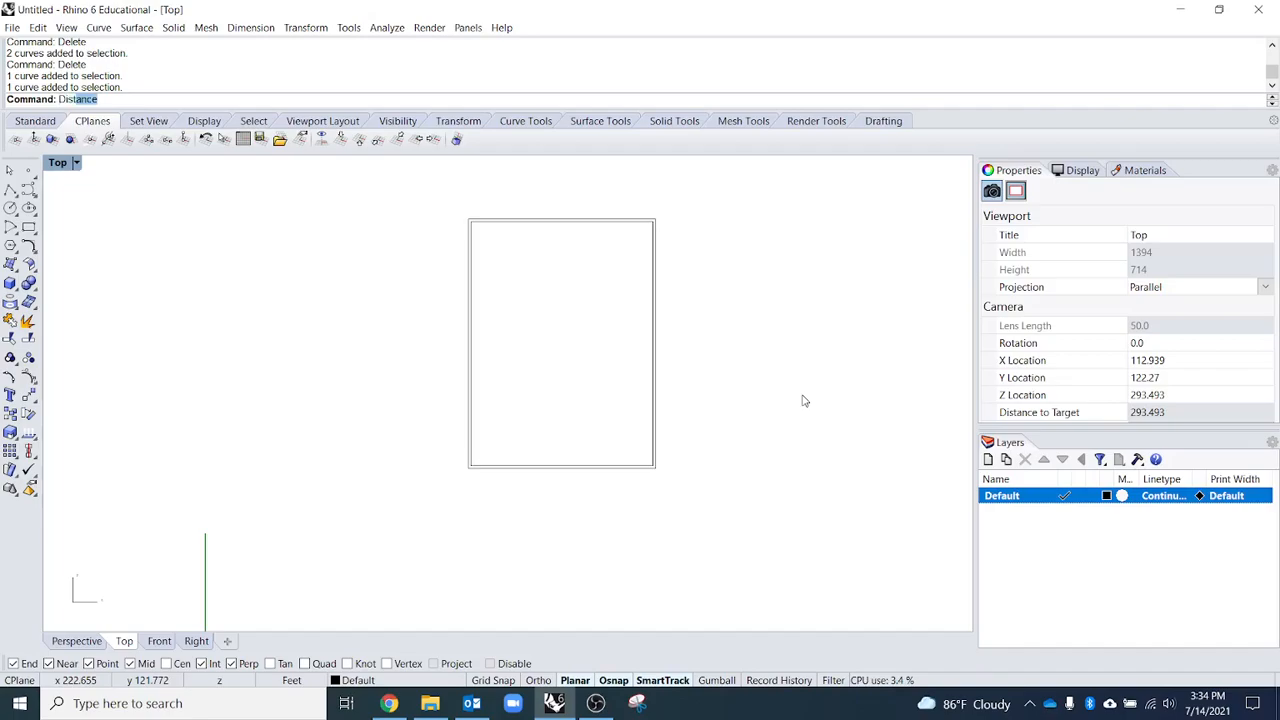
{"action": "key", "text": "Return"}
{"action": "scroll", "coordinate": [752, 400], "scroll_direction": "up", "scroll_amount": 3}
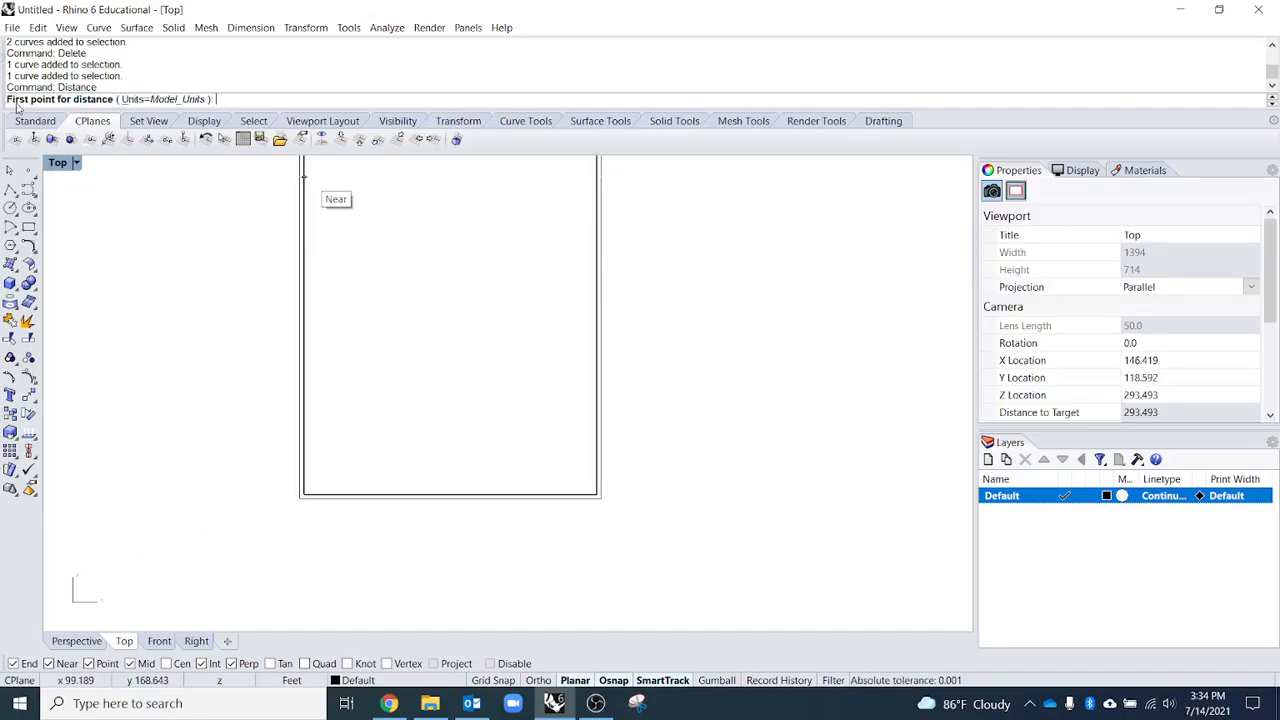
{"action": "left_click", "coordinate": [588, 487]}
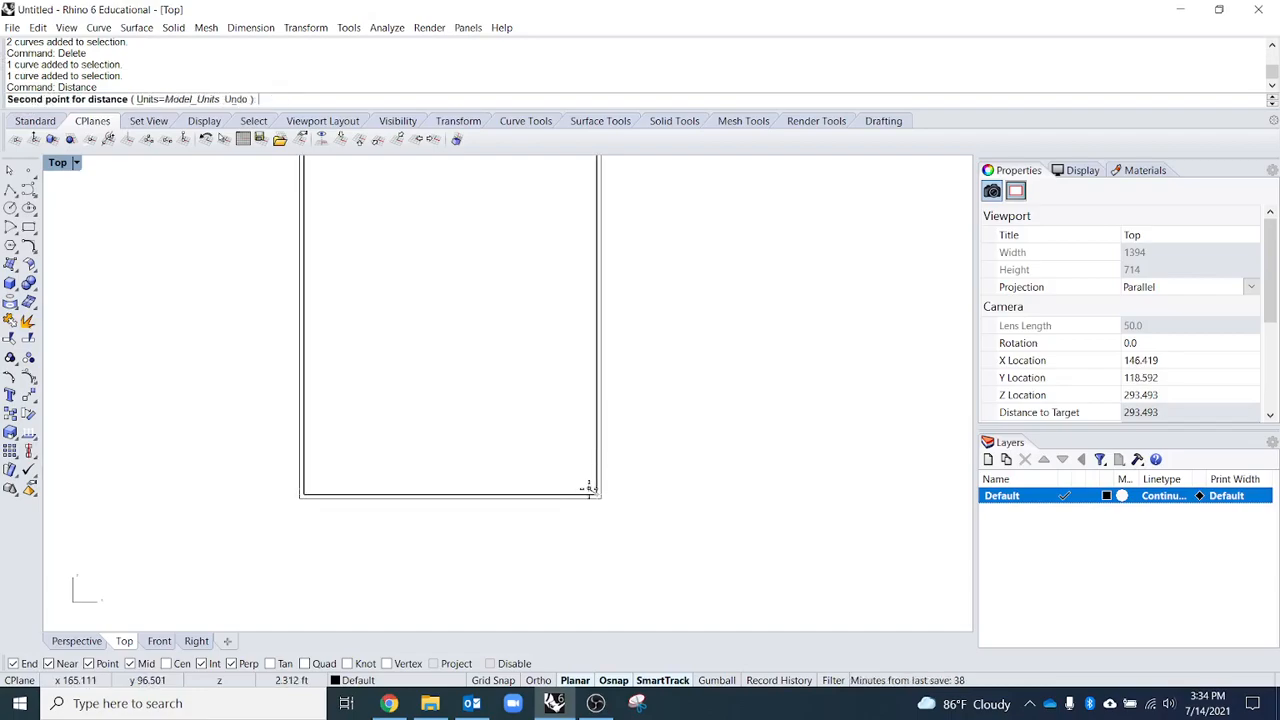
{"action": "right_click_drag", "start_coordinate": [531, 363], "coordinate": [574, 409]}
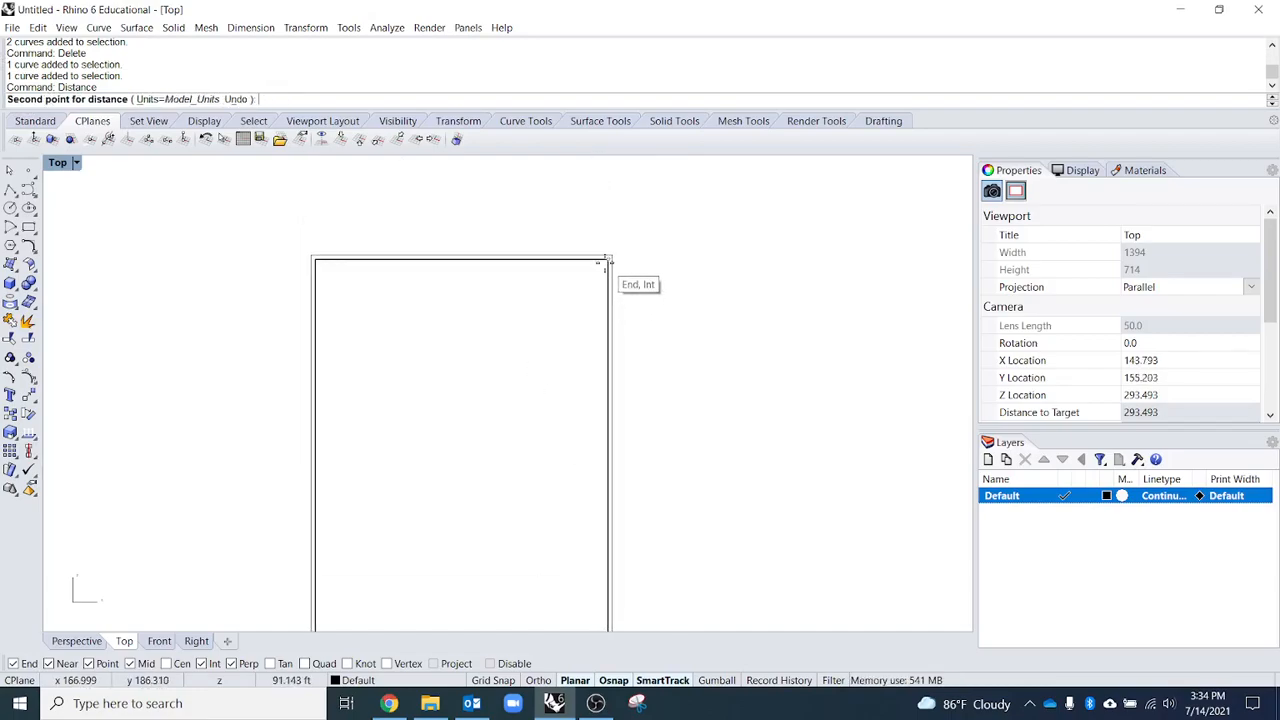
{"action": "left_click", "coordinate": [605, 260]}
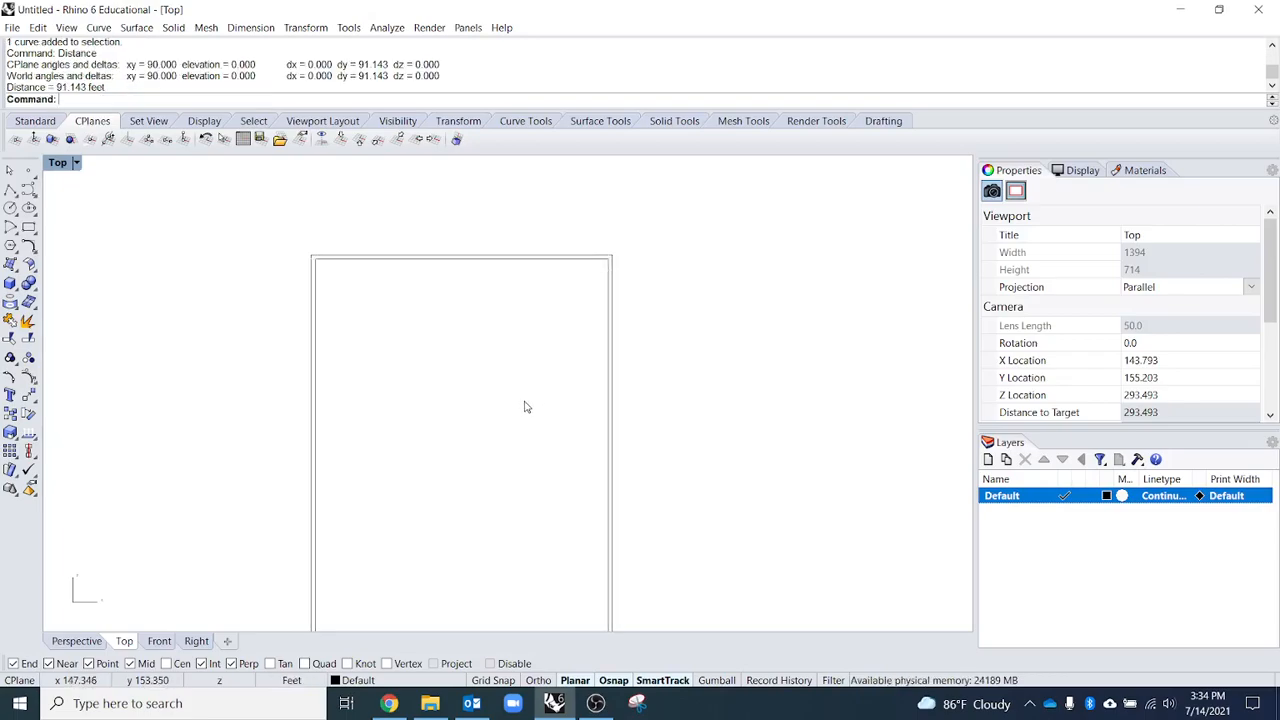
{"action": "right_click_drag", "start_coordinate": [523, 406], "coordinate": [529, 350]}
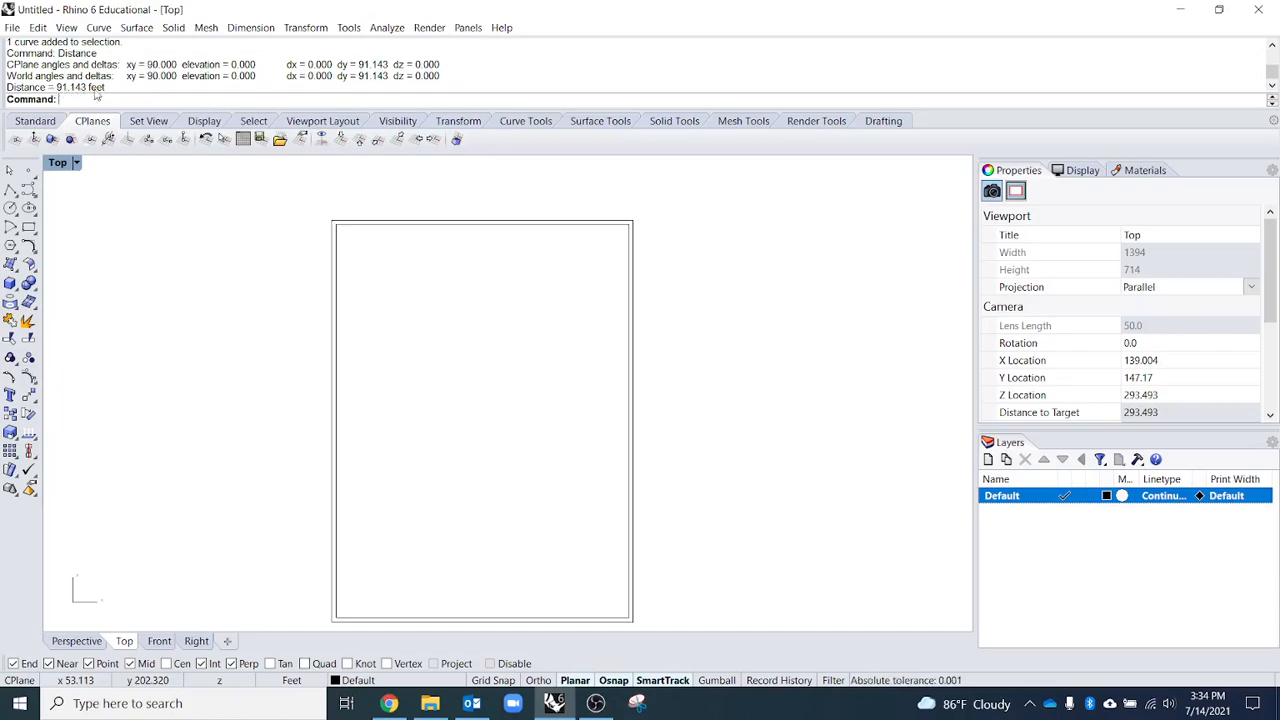
- Delete the outer offset rectangle, keeping only the inner one
{"action": "scroll", "coordinate": [443, 297], "scroll_direction": "up", "scroll_amount": 1}
{"action": "scroll", "coordinate": [340, 340], "scroll_direction": "down", "scroll_amount": 3}
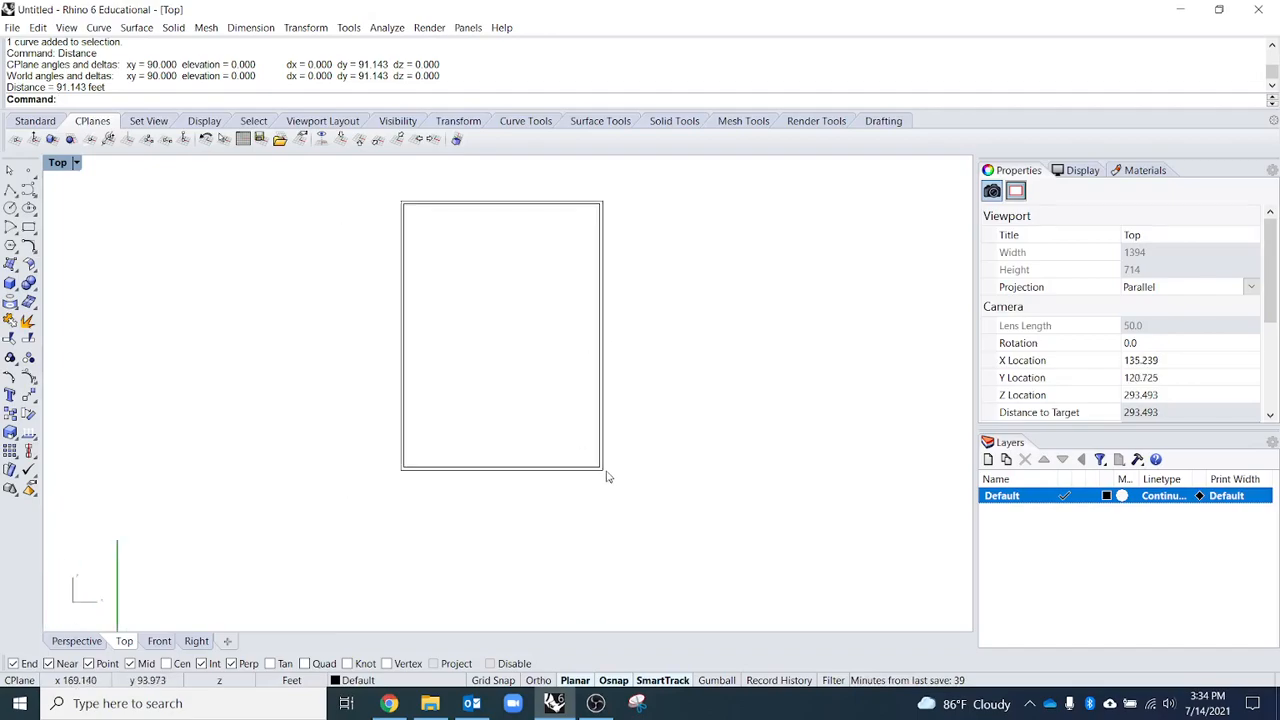
{"action": "left_click", "coordinate": [604, 473]}
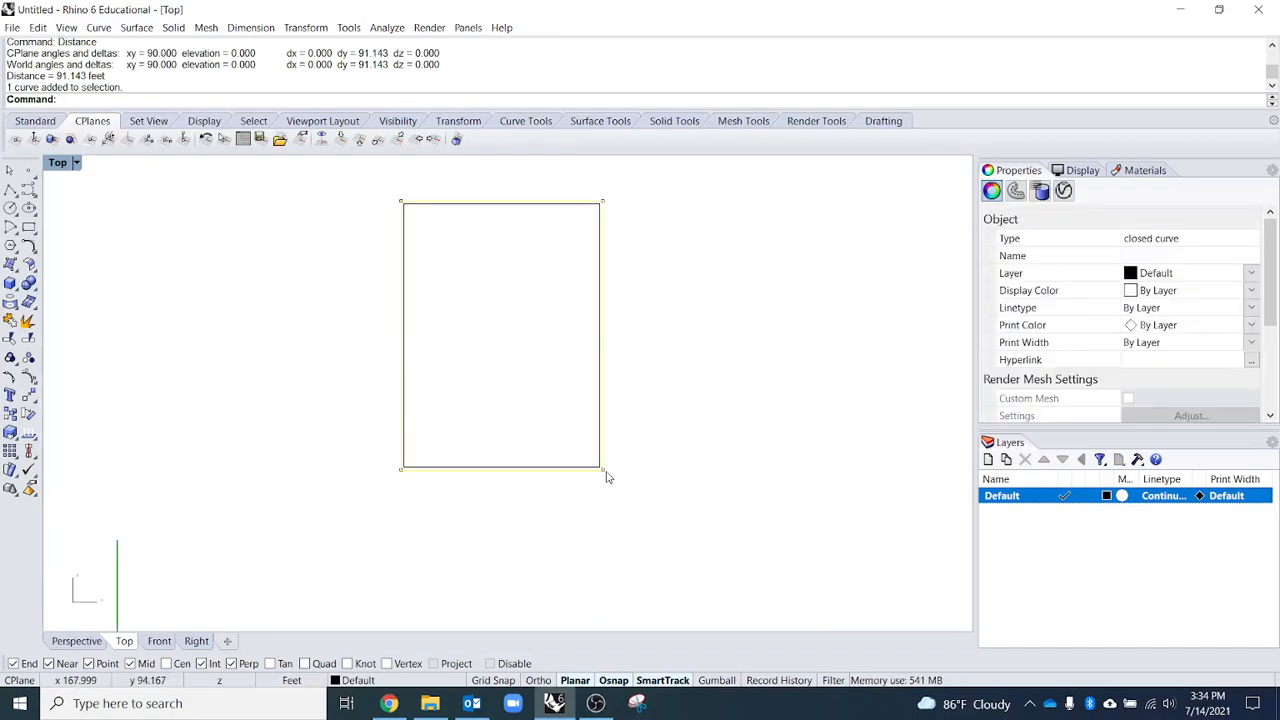
{"action": "left_click", "coordinate": [666, 434]}
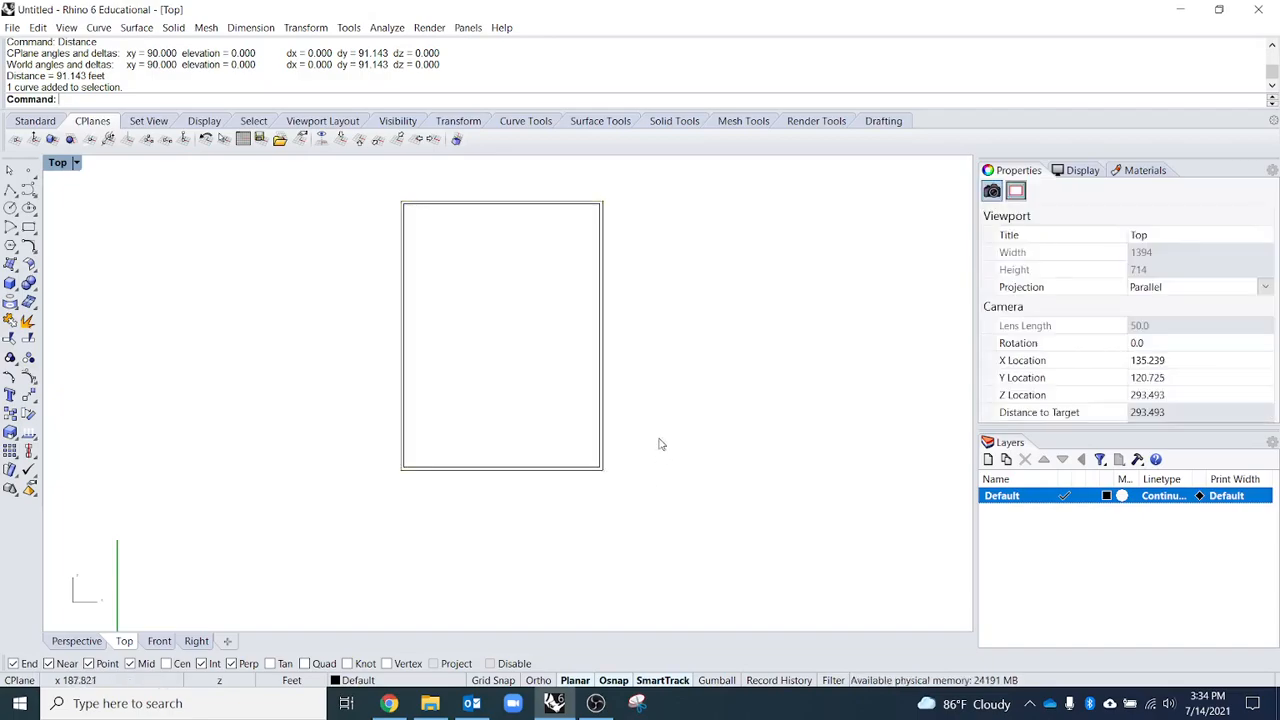
{"action": "left_click", "coordinate": [603, 455]}
{"action": "right_click", "coordinate": [603, 452]}
{"action": "key", "text": "Escape"}
{"action": "left_click", "coordinate": [607, 465]}
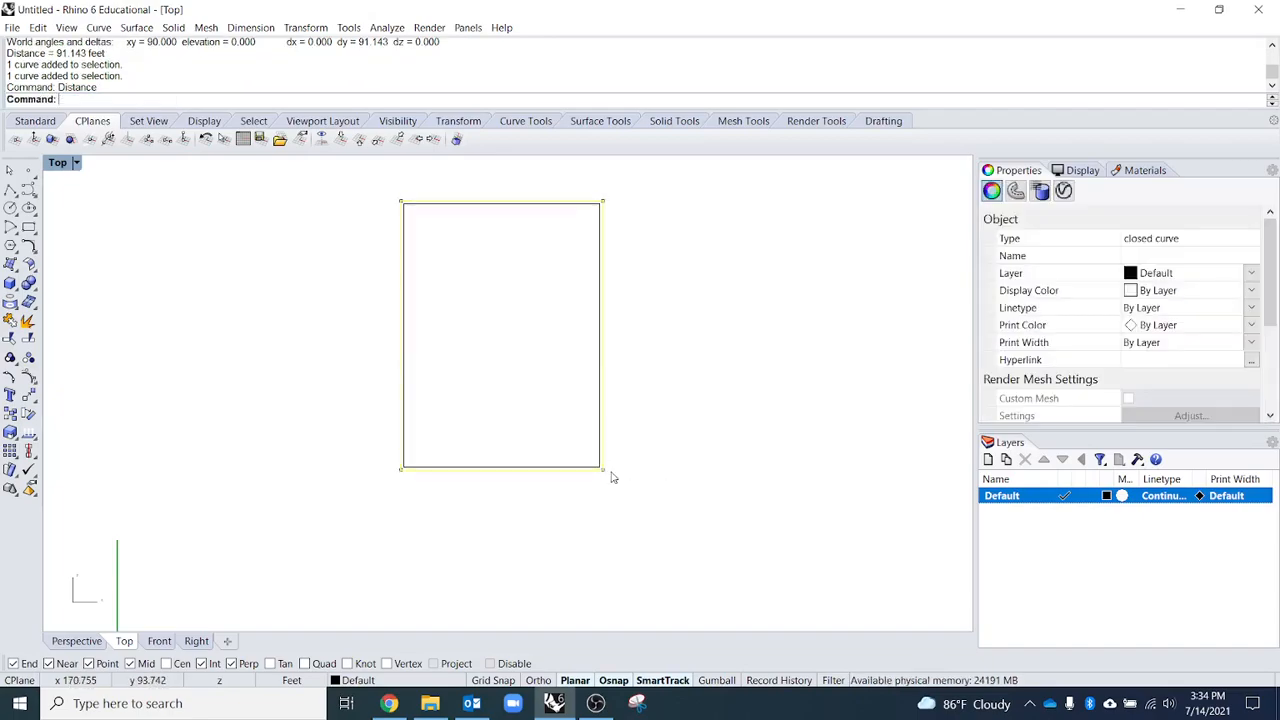
{"action": "key", "text": "Delete"}
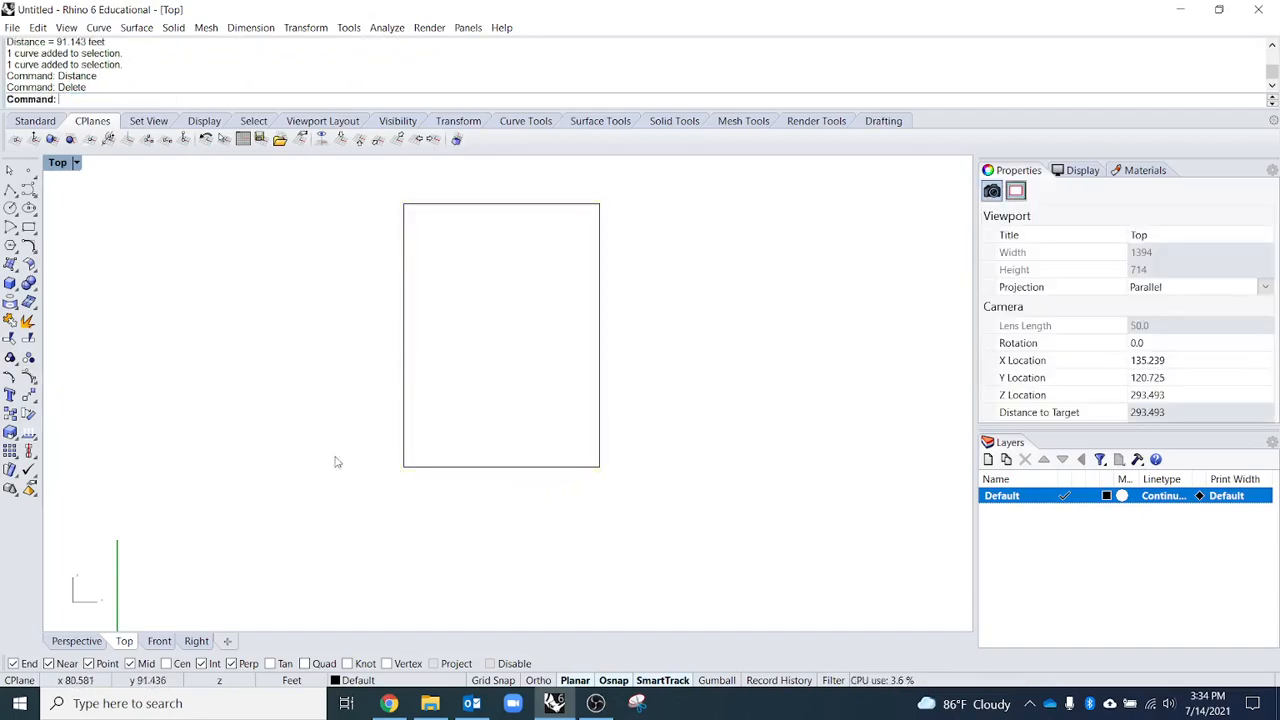
- Scale the rectangle vertically with Scale1D by a factor of 0.5, using its lower-right corner as the origin
{"action": "left_click", "coordinate": [305, 27]}
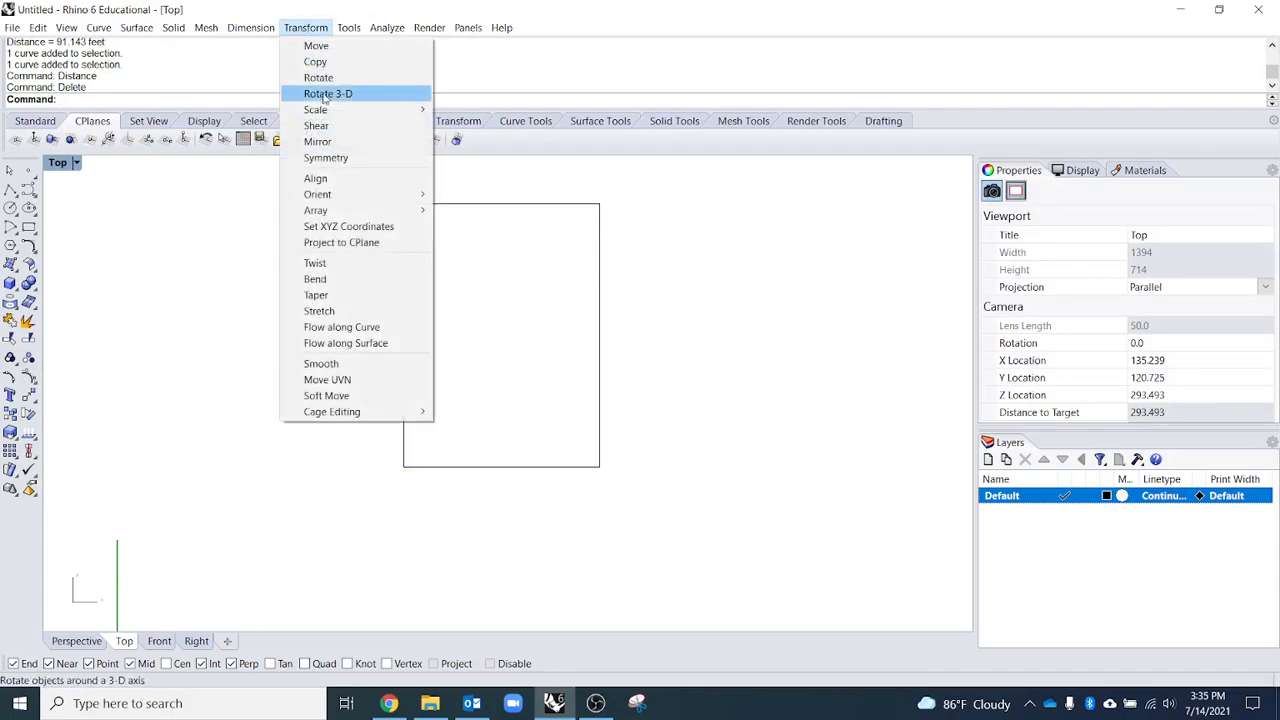
{"action": "left_click", "coordinate": [160, 192]}
{"action": "key", "text": "ctrl+a"}
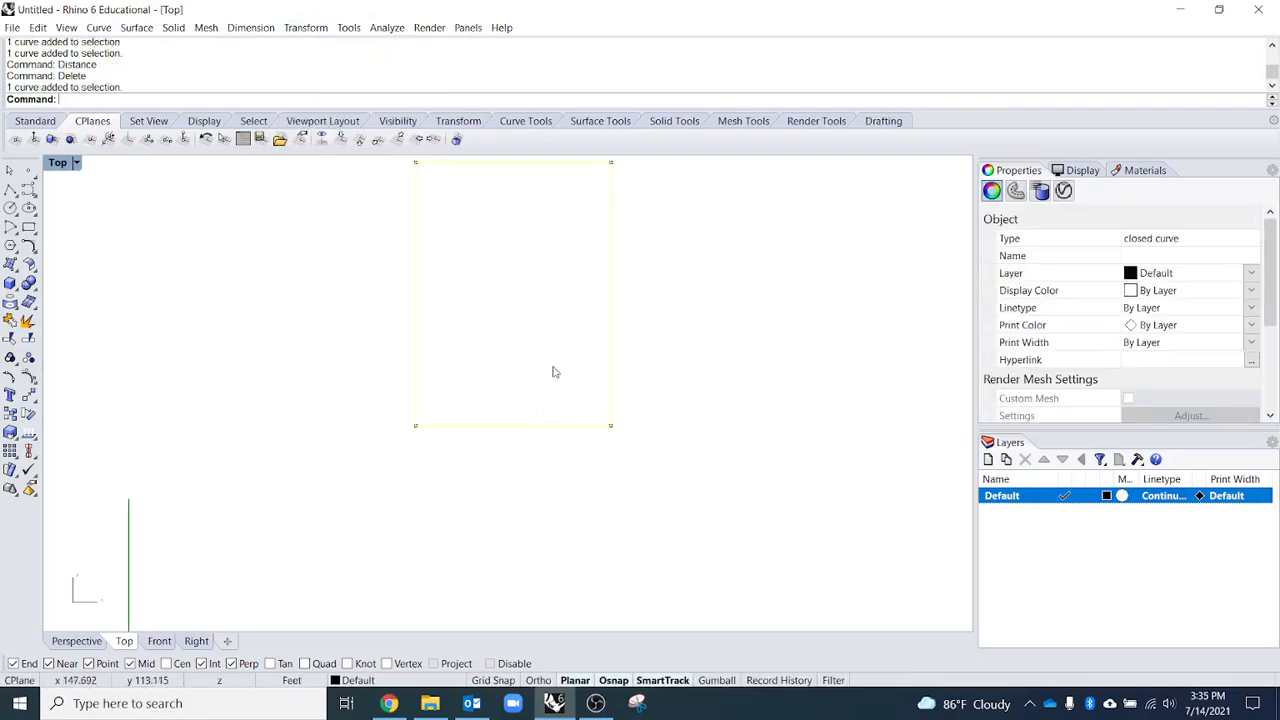
{"action": "type", "text": "Scale"}
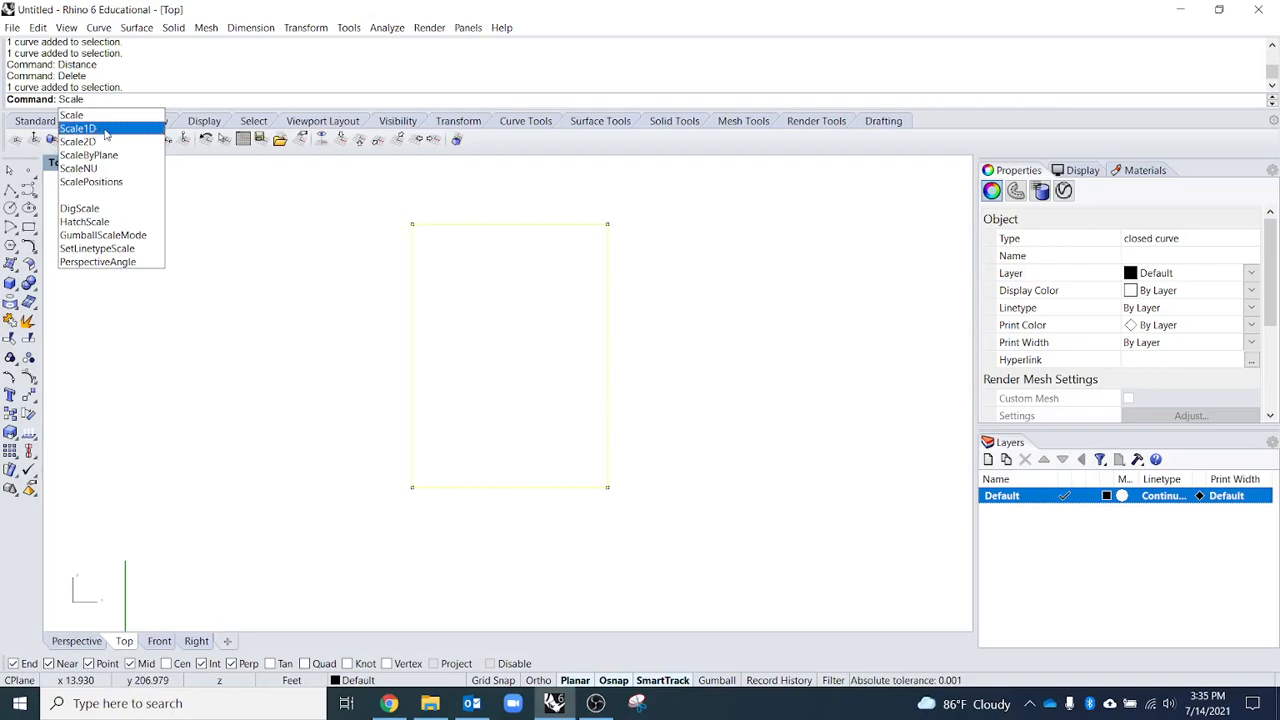
{"action": "left_click", "coordinate": [105, 133]}
{"action": "left_click", "coordinate": [609, 487]}
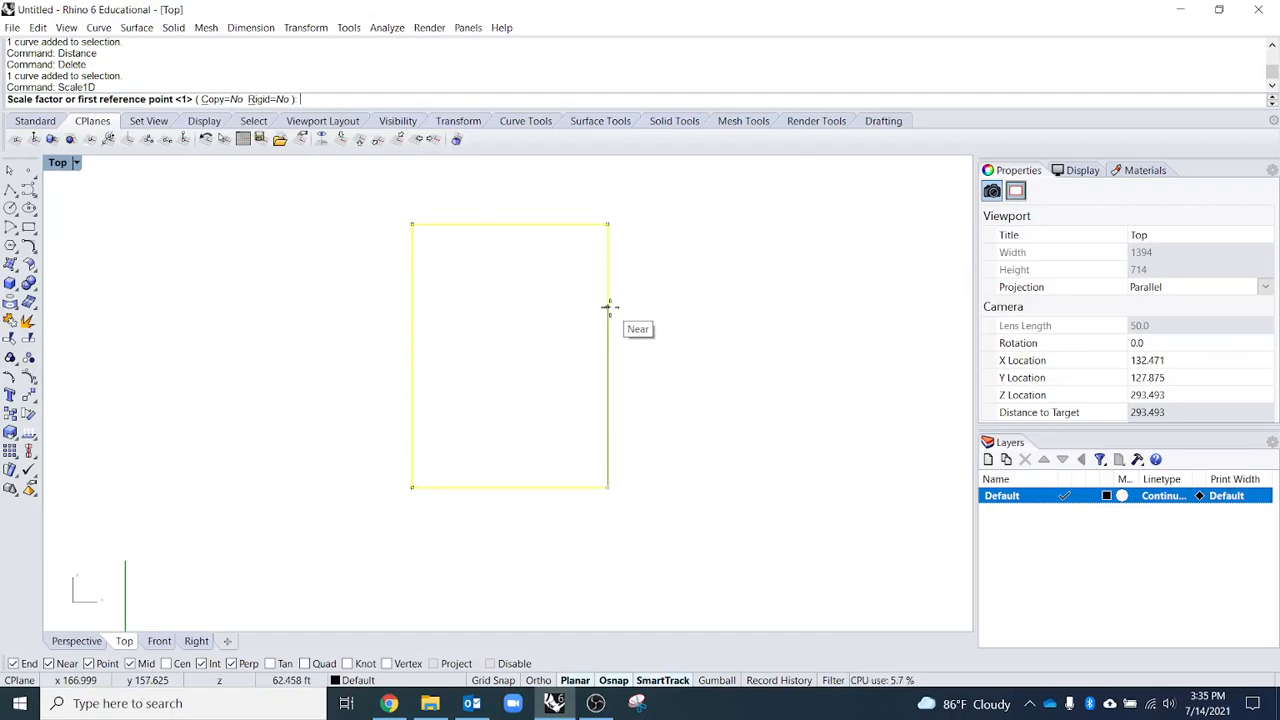
{"action": "key", "text": "Return"}
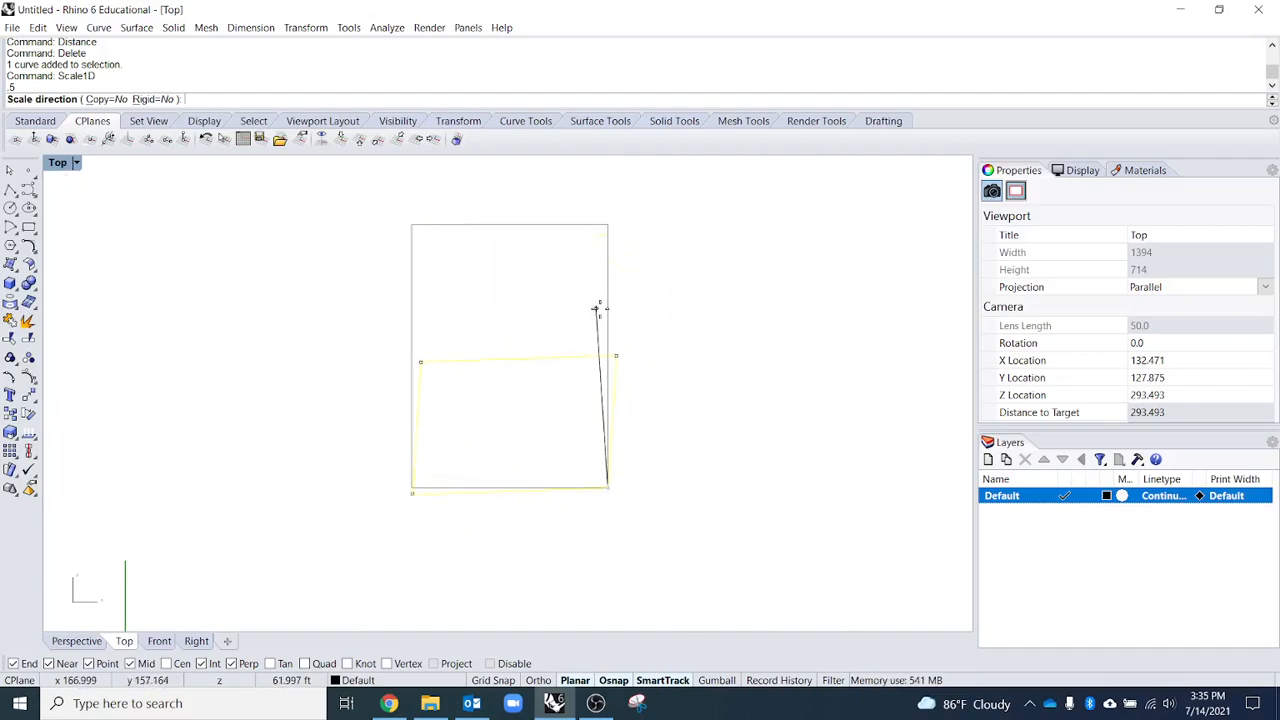
{"action": "left_click", "coordinate": [603, 306]}
{"action": "right_click_drag", "start_coordinate": [635, 505], "coordinate": [662, 477]}
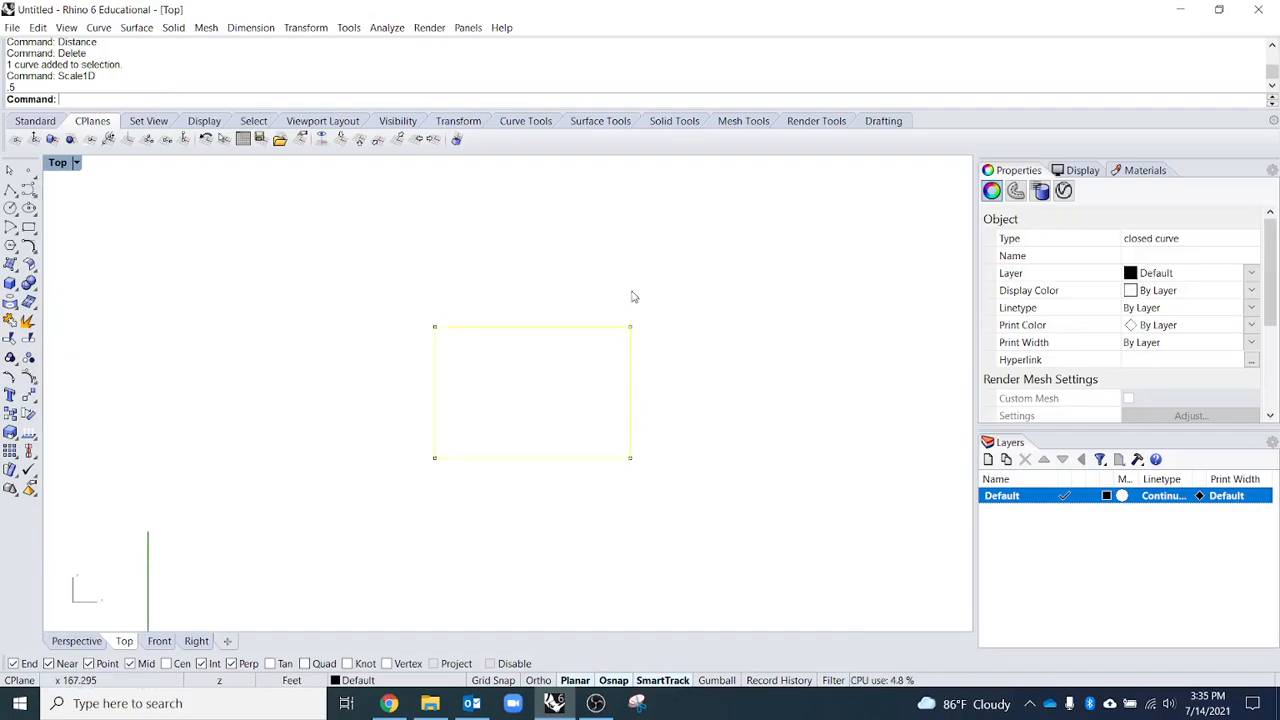
{"action": "left_click", "coordinate": [717, 434]}
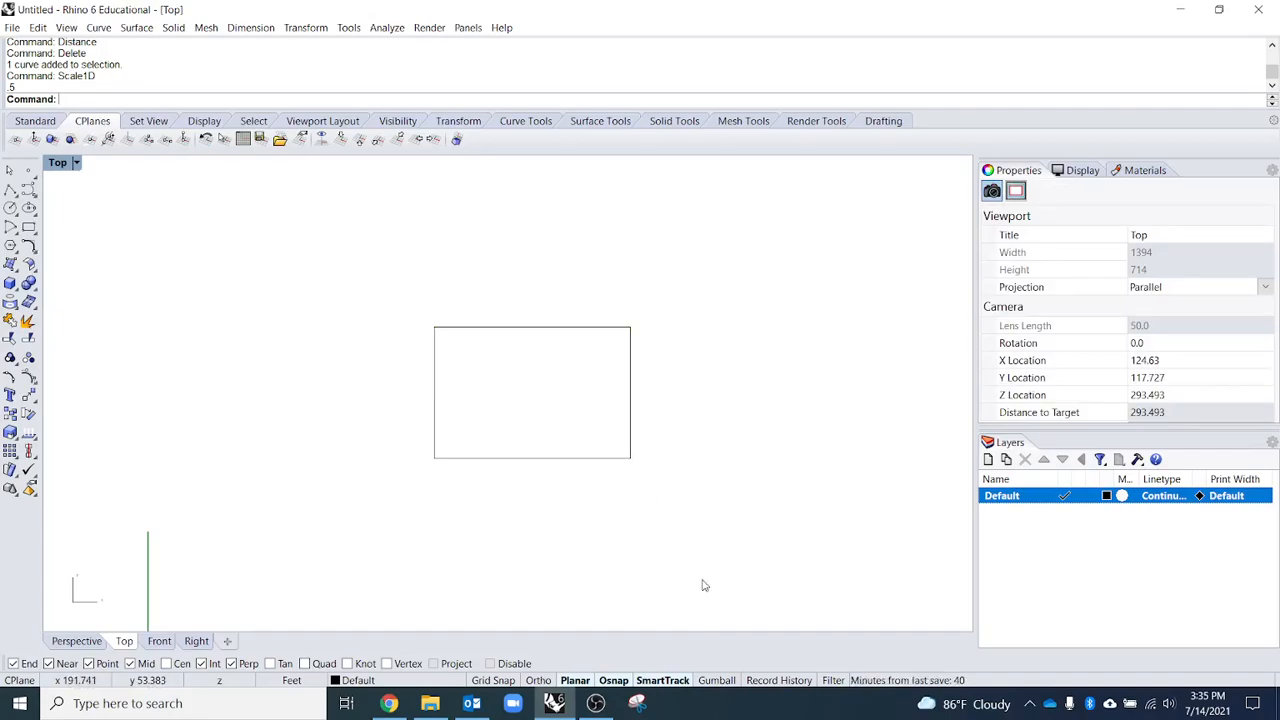
- Measure the halved rectangle's vertical side between its lower-right and upper-right corners
{"action": "left_click_drag", "start_coordinate": [708, 533], "coordinate": [572, 443]}
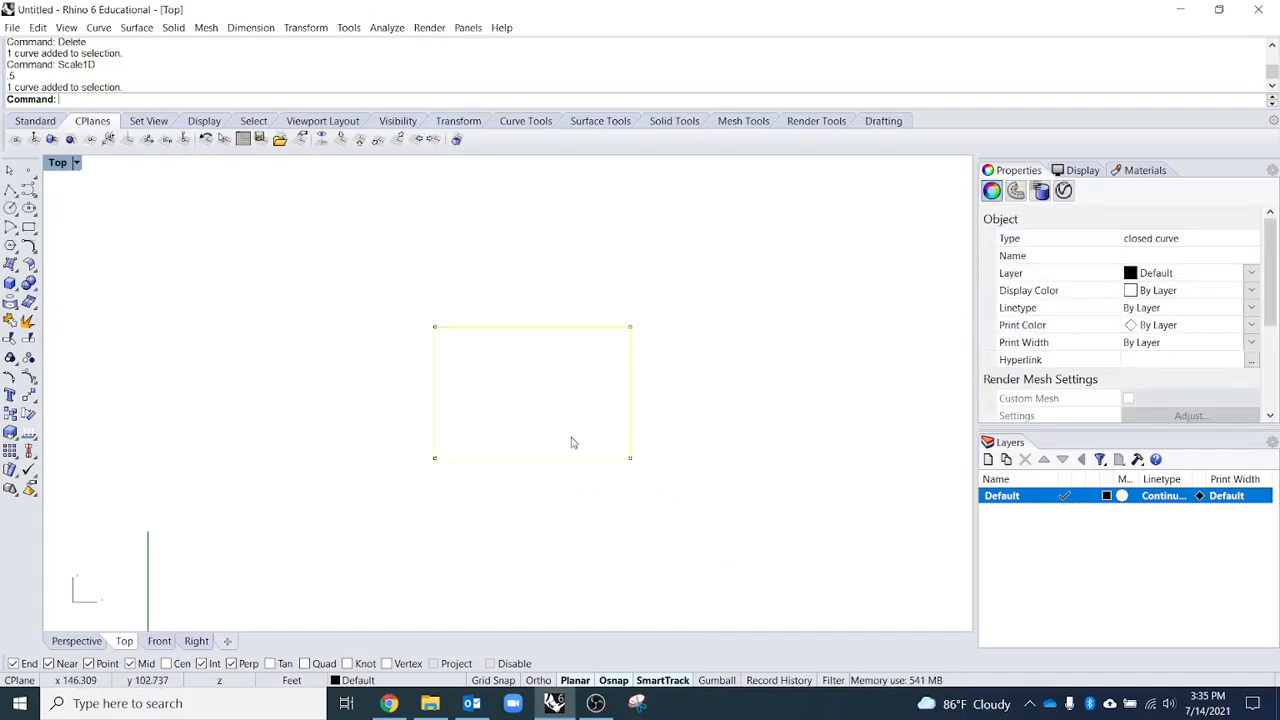
{"action": "type", "text": "Distang"}
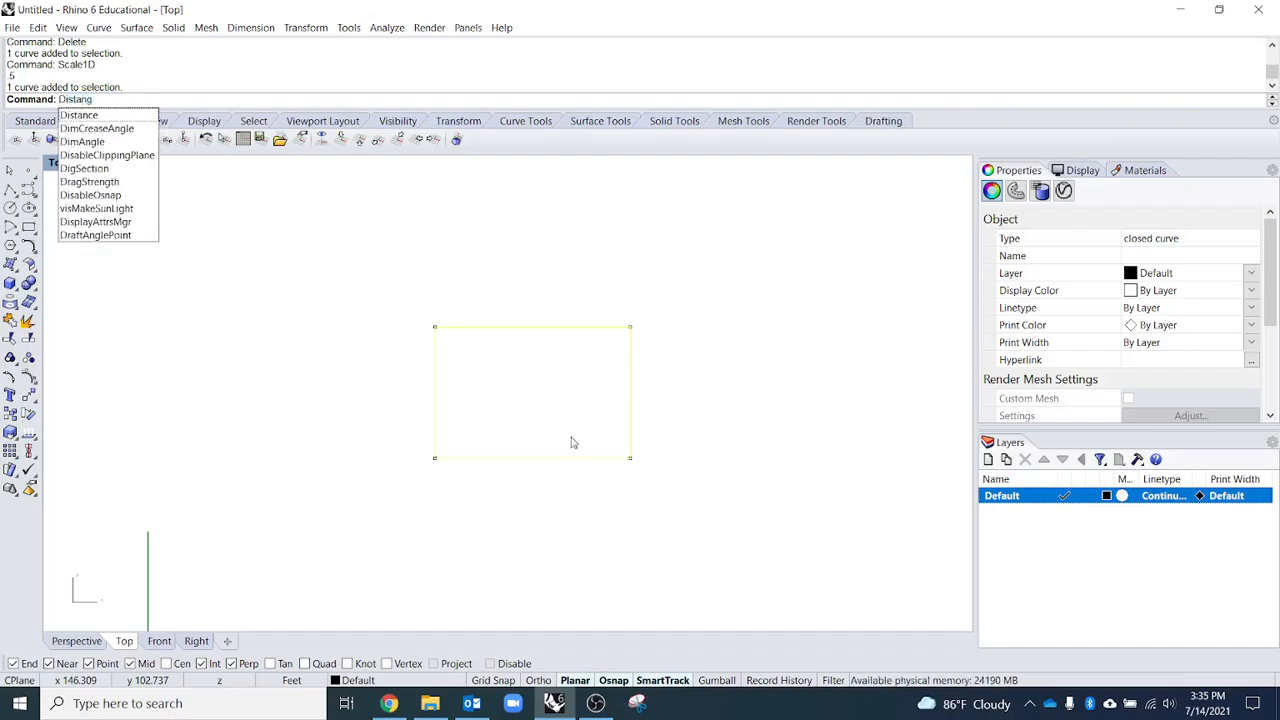
{"action": "key", "text": "Return"}
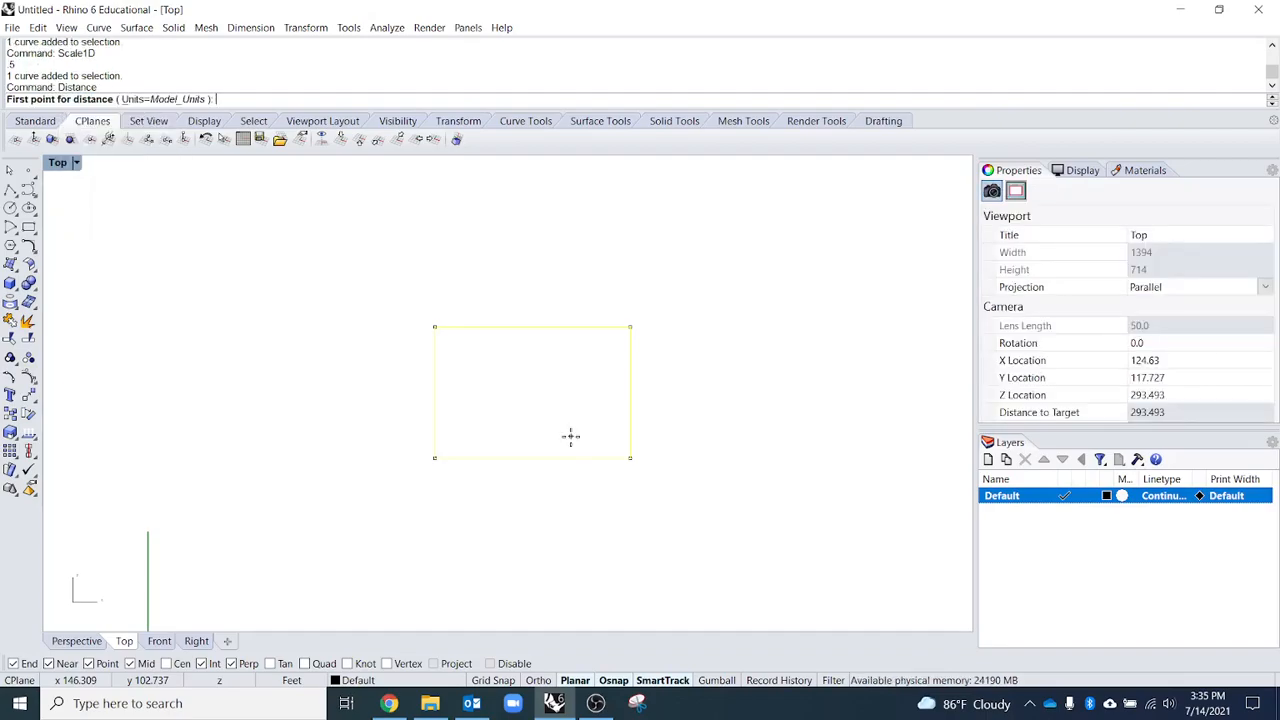
{"action": "left_click", "coordinate": [628, 457]}
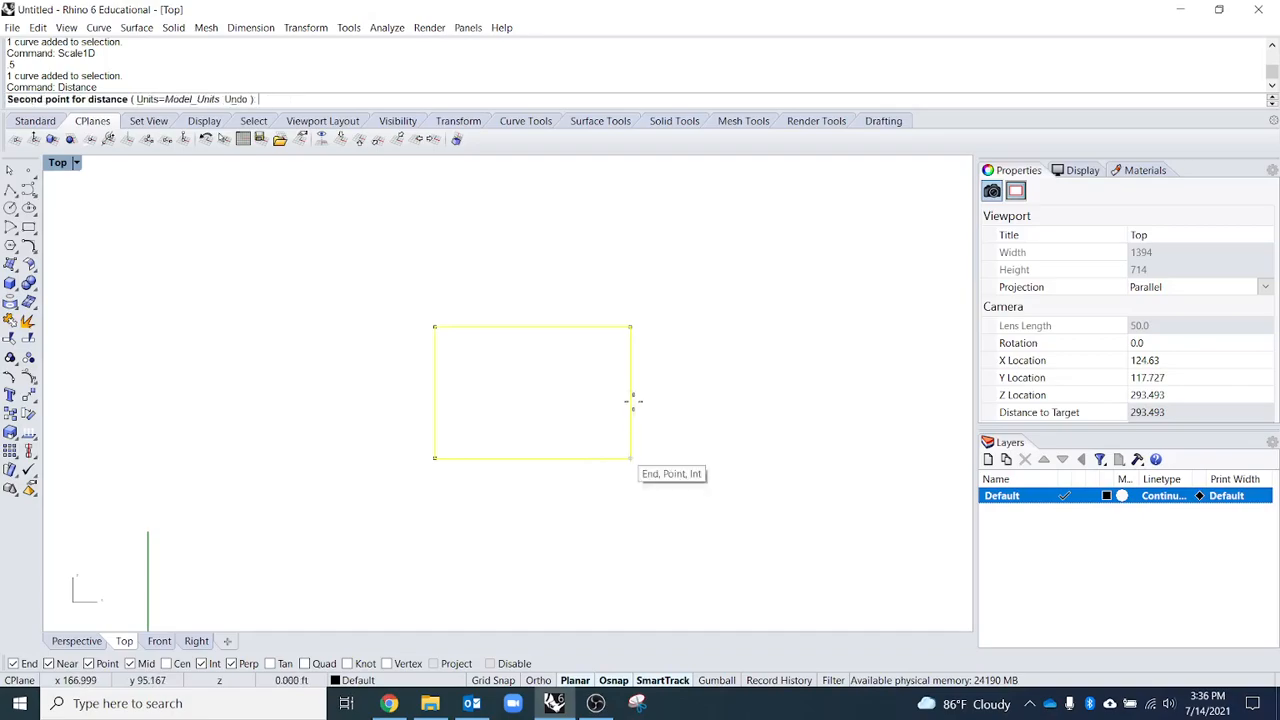
{"action": "left_click", "coordinate": [634, 328]}
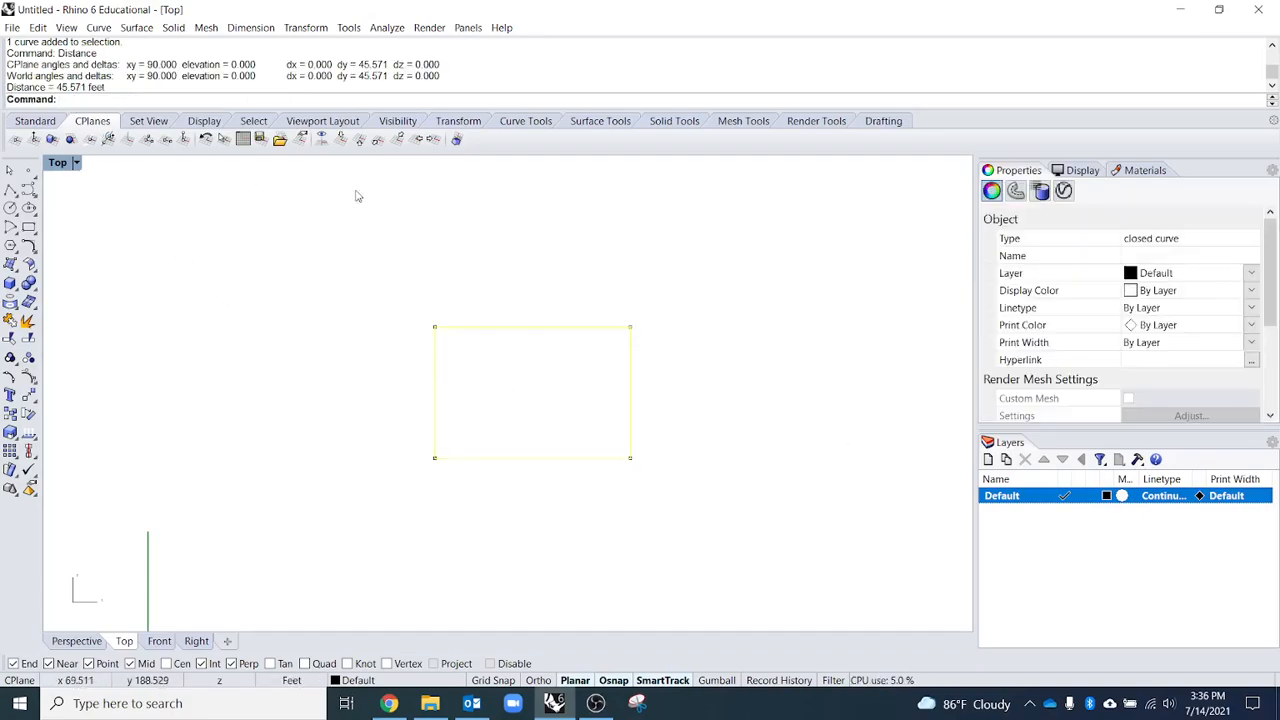
- Scale the rectangle vertically to a height of 40 feet with Scale1D, using its right side's lower and upper corners as reference
{"action": "left_click", "coordinate": [623, 314]}
{"action": "left_click", "coordinate": [631, 445]}
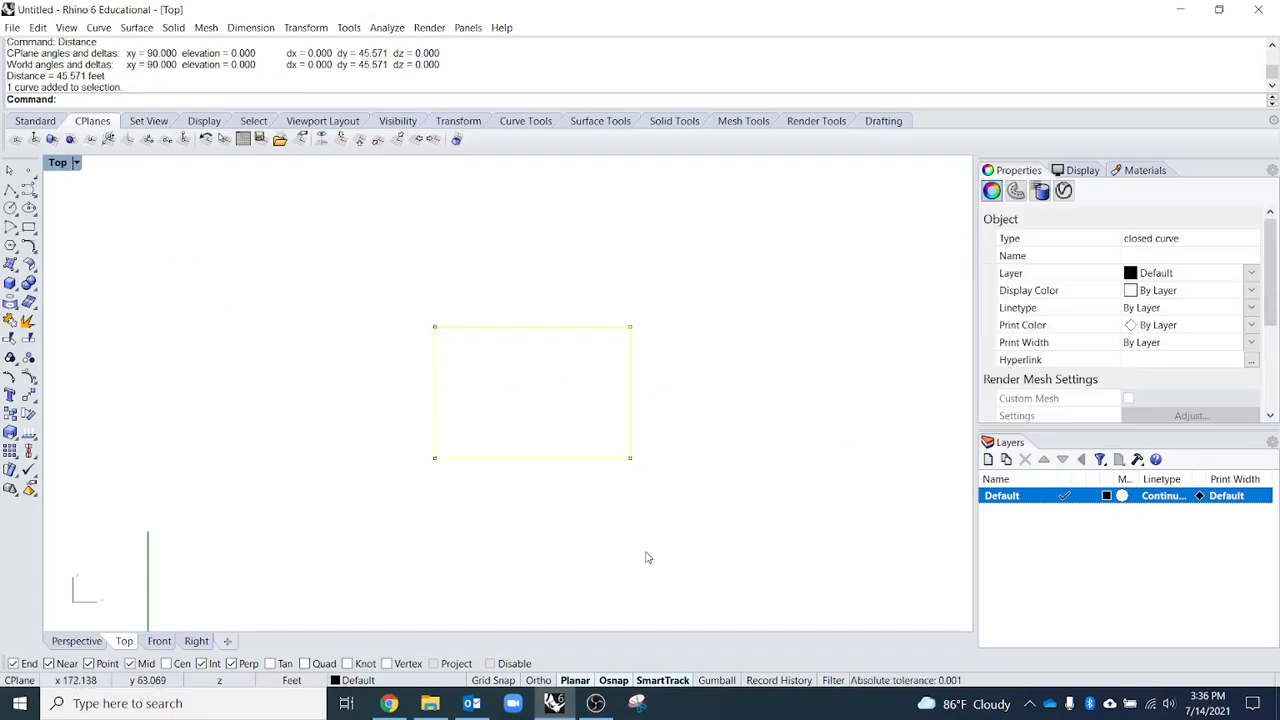
{"action": "type", "text": "Scale"}
{"action": "key", "text": "Down"}
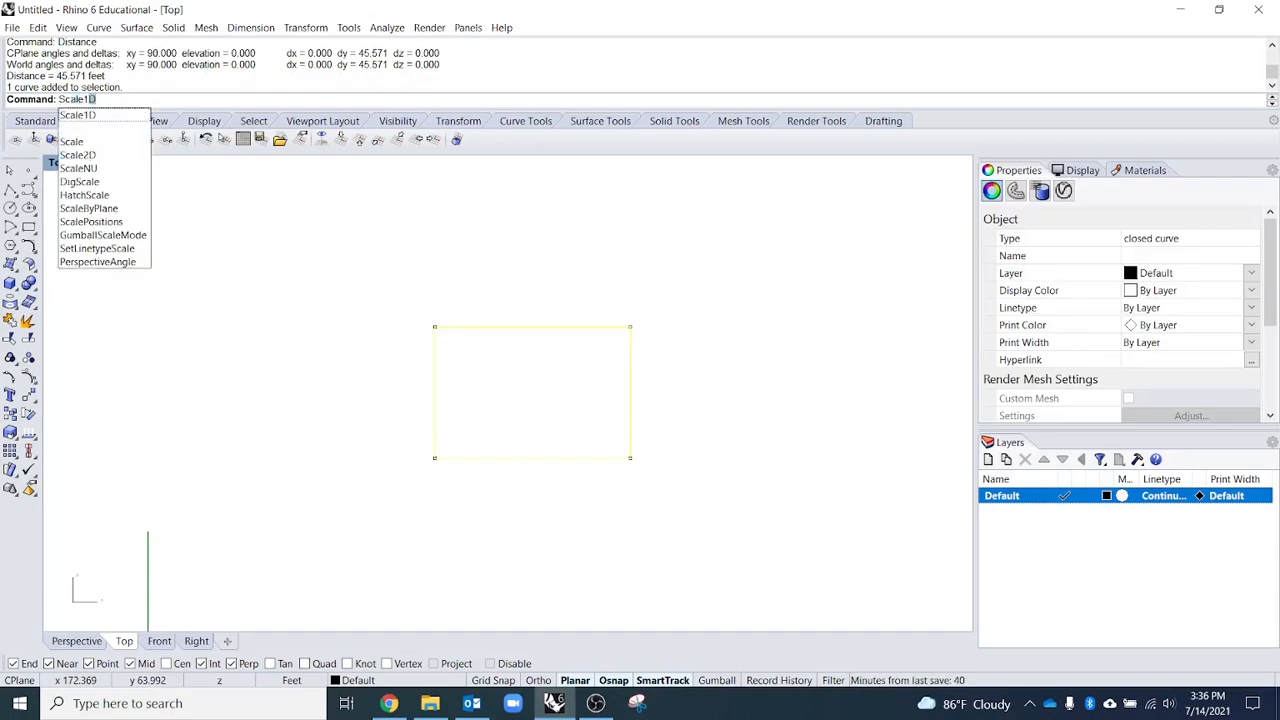
{"action": "key", "text": "Return"}
{"action": "left_click", "coordinate": [630, 458]}
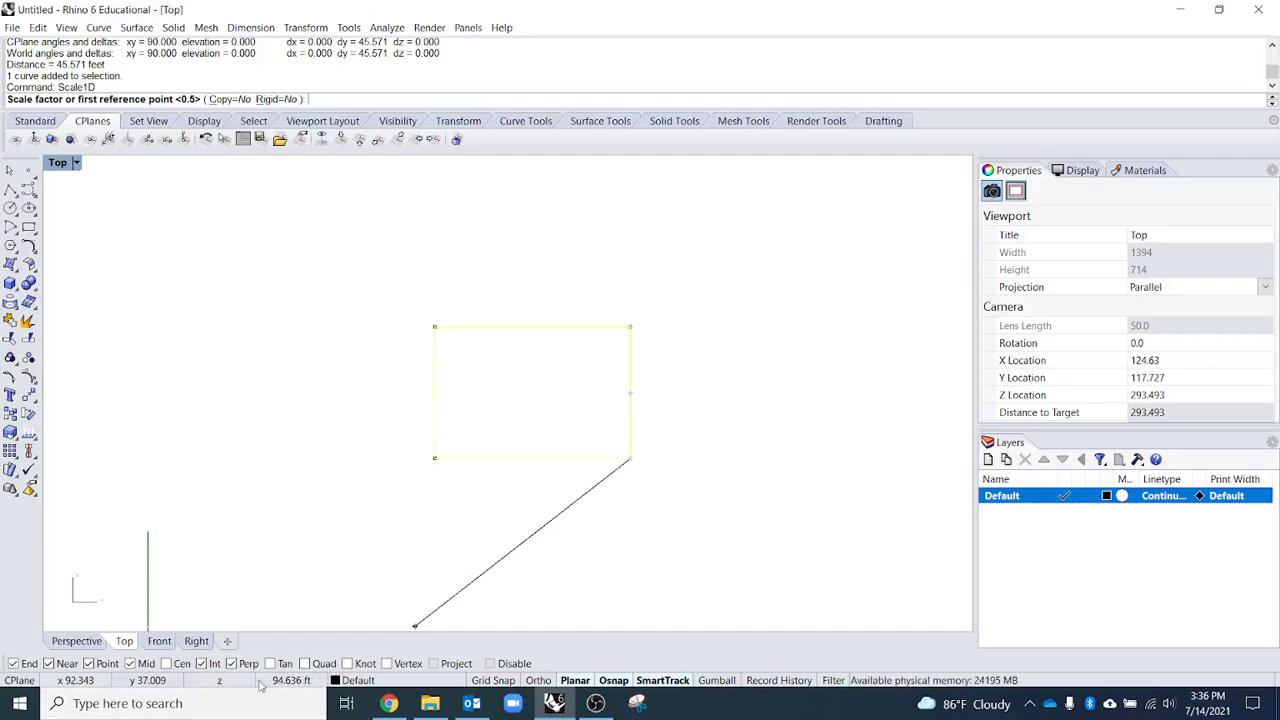
{"action": "left_click", "coordinate": [628, 328]}
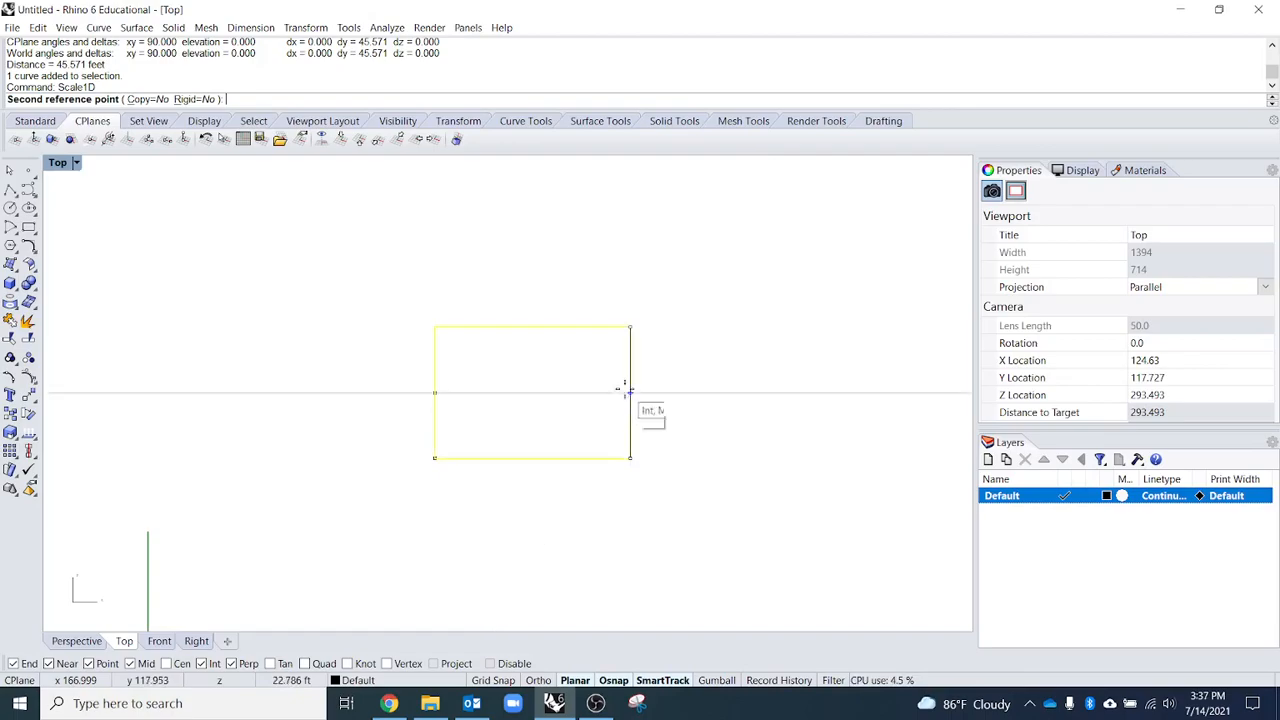
{"action": "type", "text": "40"}
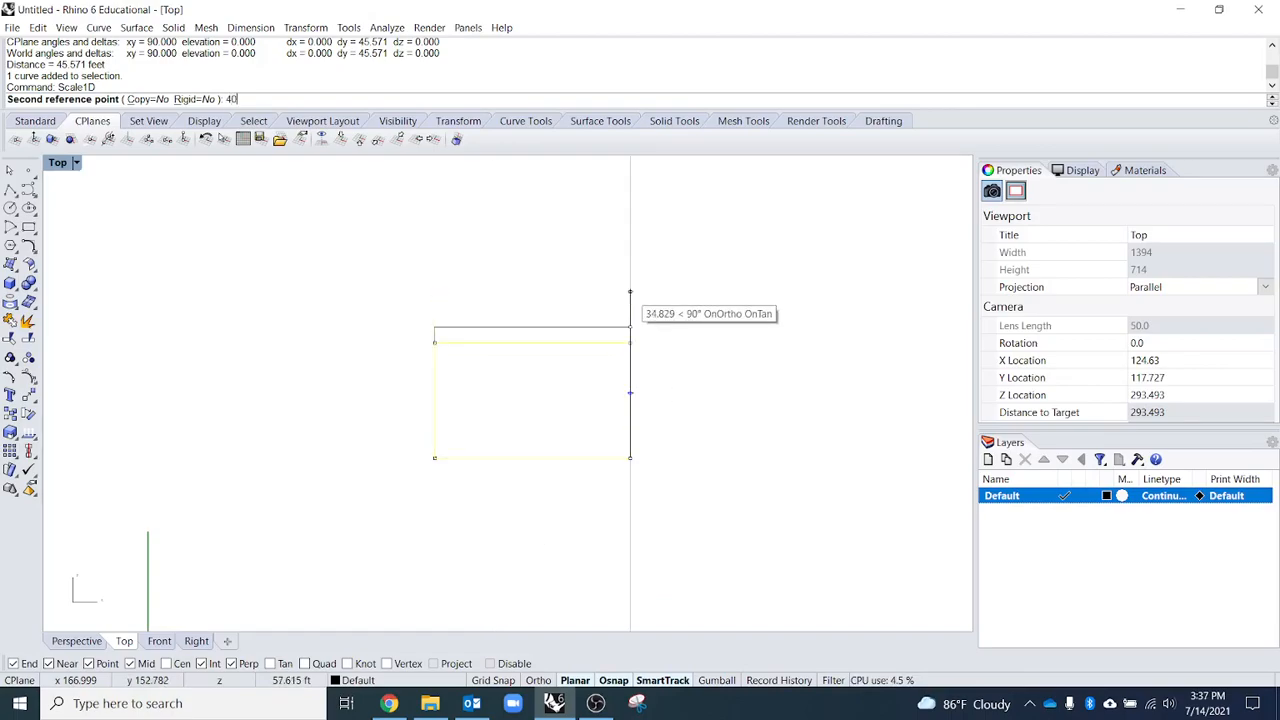
{"action": "key", "text": "Return"}
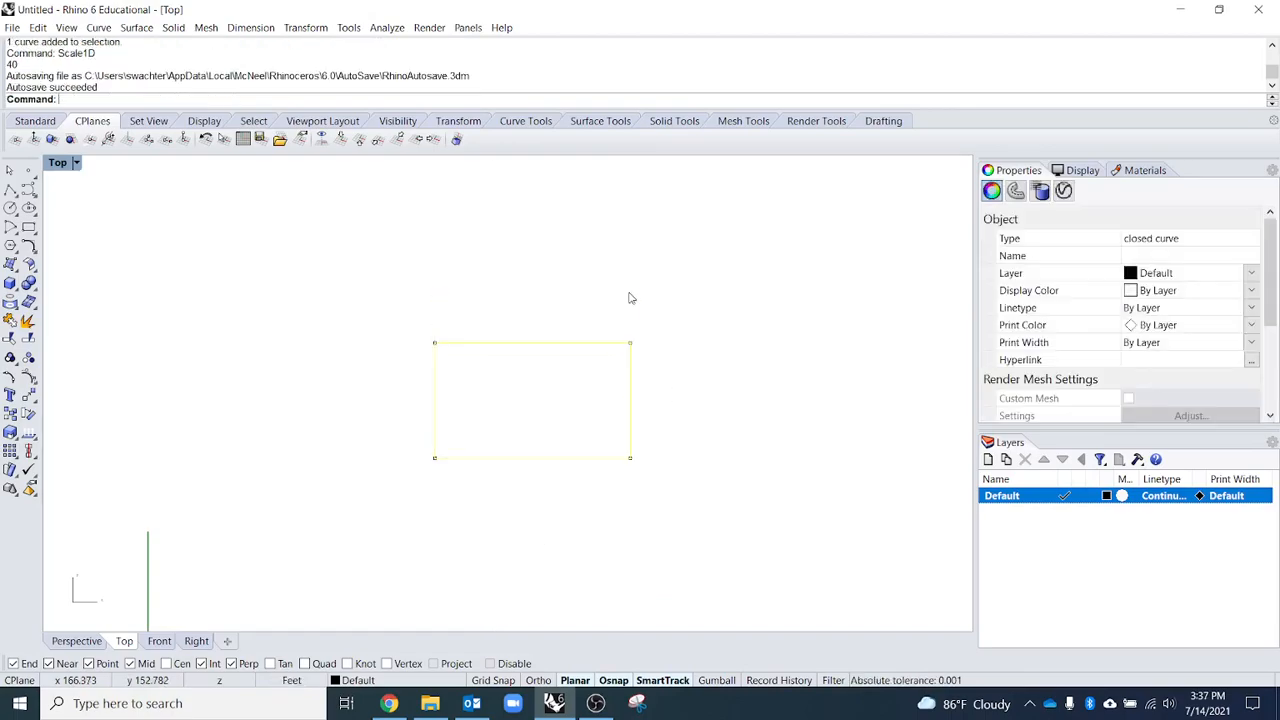
{"action": "left_click", "coordinate": [630, 305]}
- Measure the resized rectangle's right side with the Distance command to check its height
{"action": "type", "text": "d"}
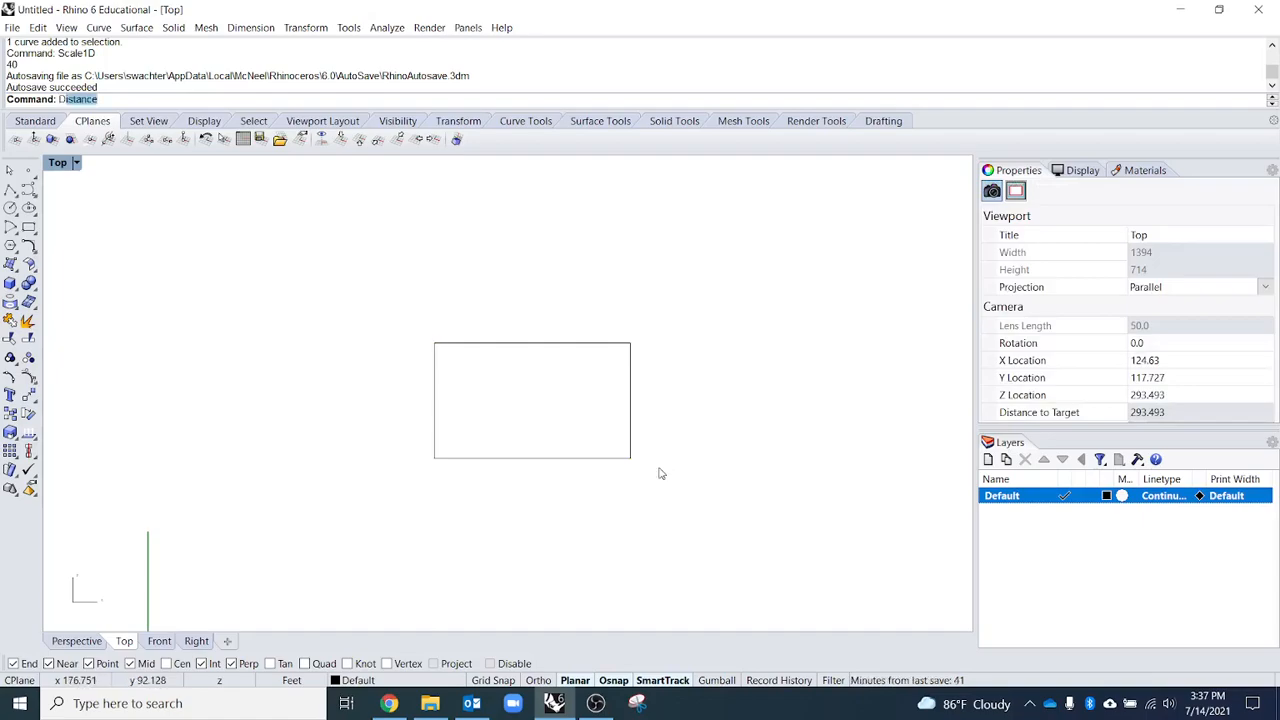
{"action": "key", "text": "Return"}
{"action": "left_click", "coordinate": [630, 458]}
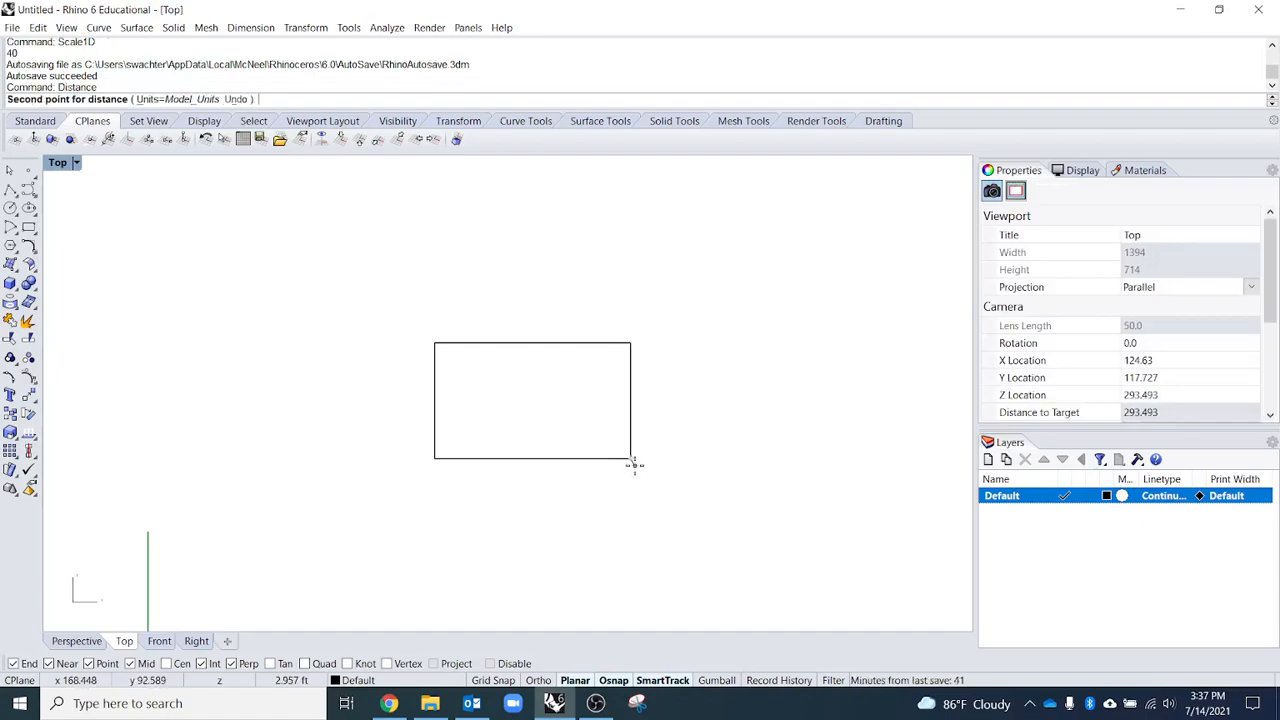
{"action": "left_click", "coordinate": [631, 343]}
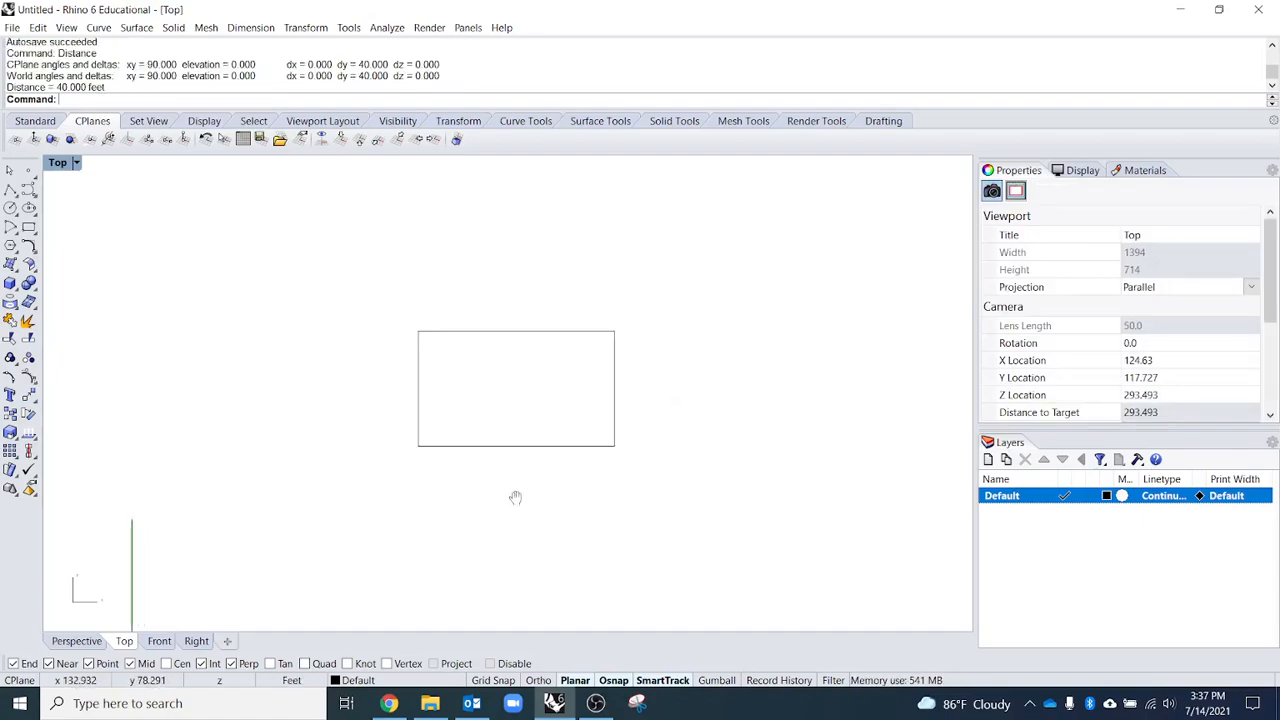
{"action": "left_click", "coordinate": [522, 435]}
{"action": "left_click", "coordinate": [628, 510]}
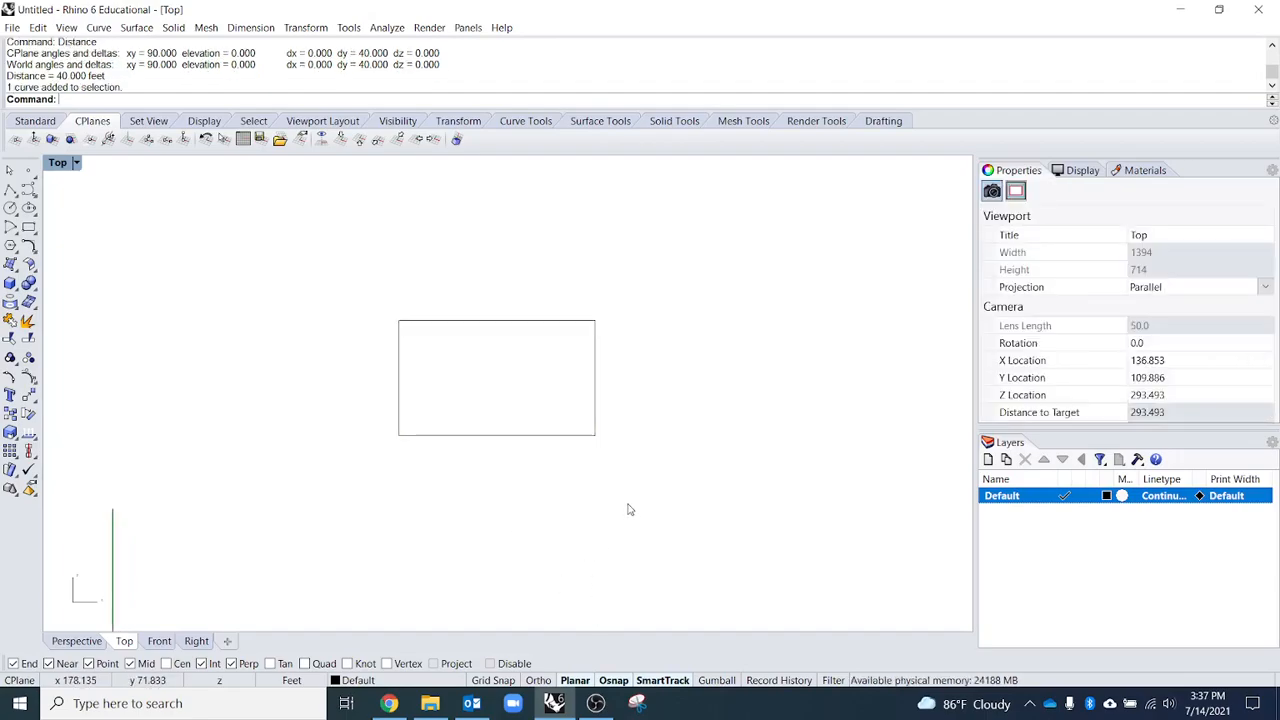
- Measure the area enclosed by the rectangle with the Area command
{"action": "left_click_drag", "start_coordinate": [668, 511], "coordinate": [552, 410]}
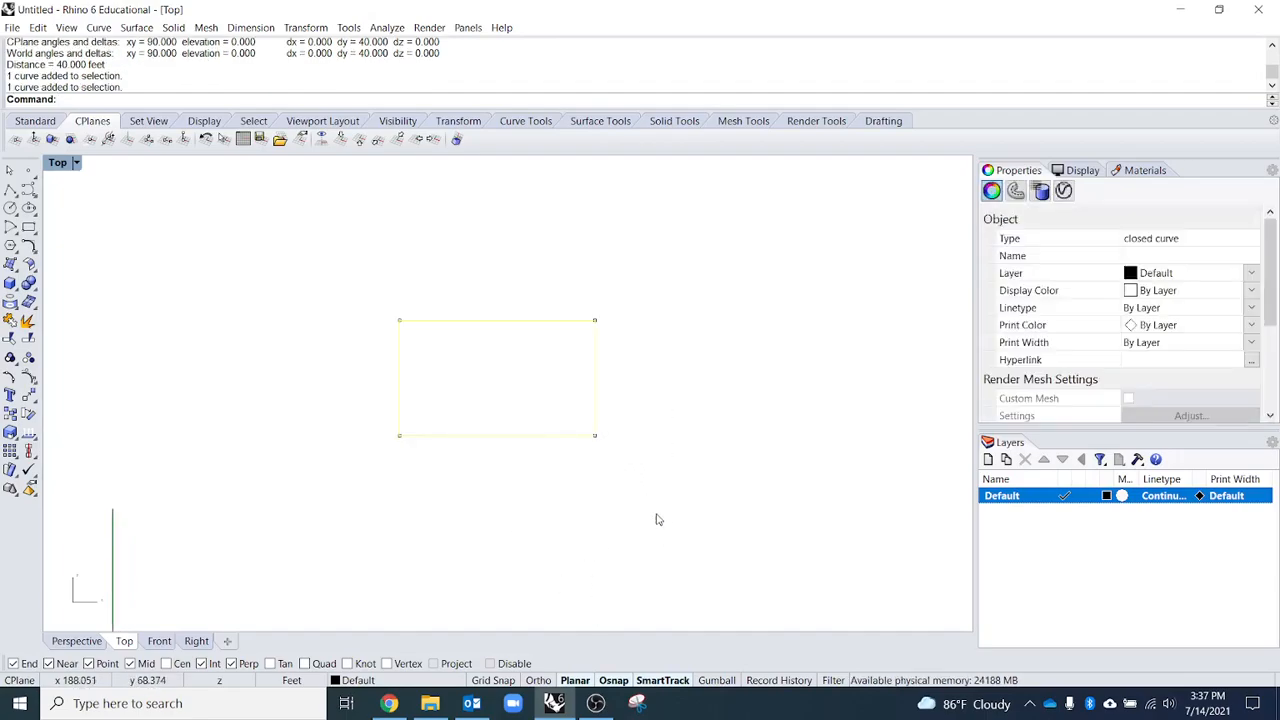
{"action": "type", "text": "Arc"}
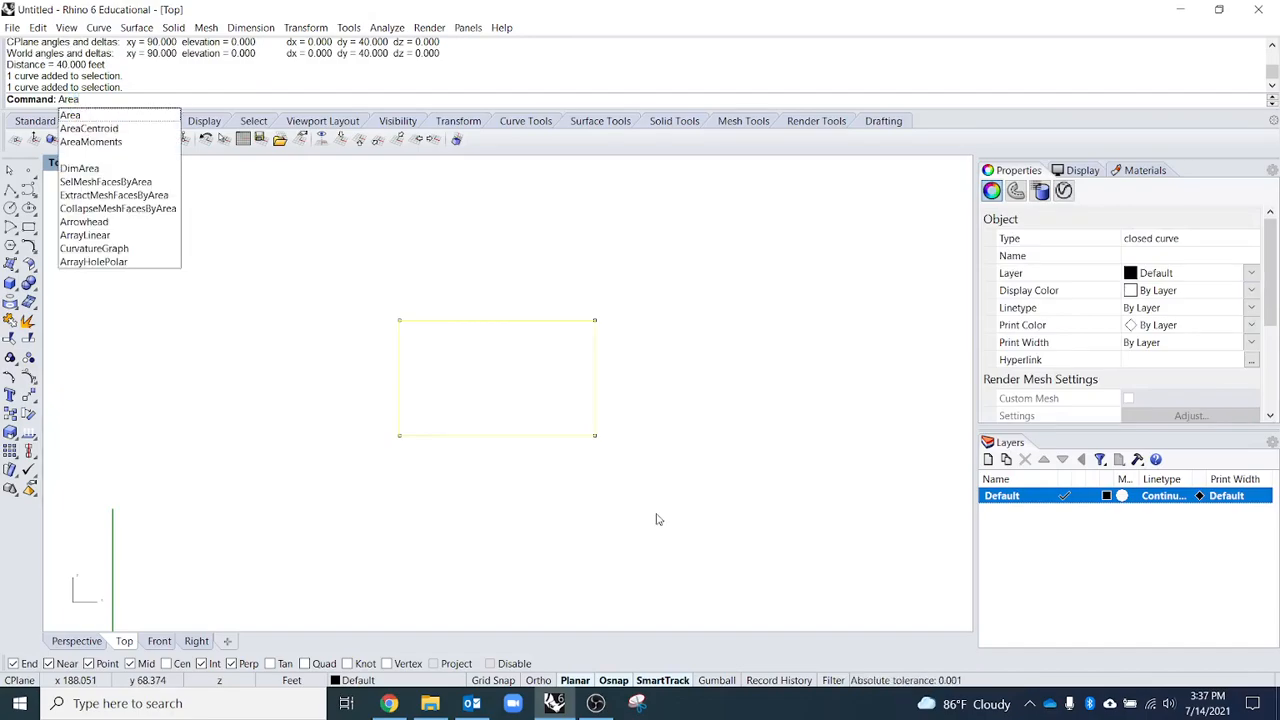
{"action": "key", "text": "Return"}
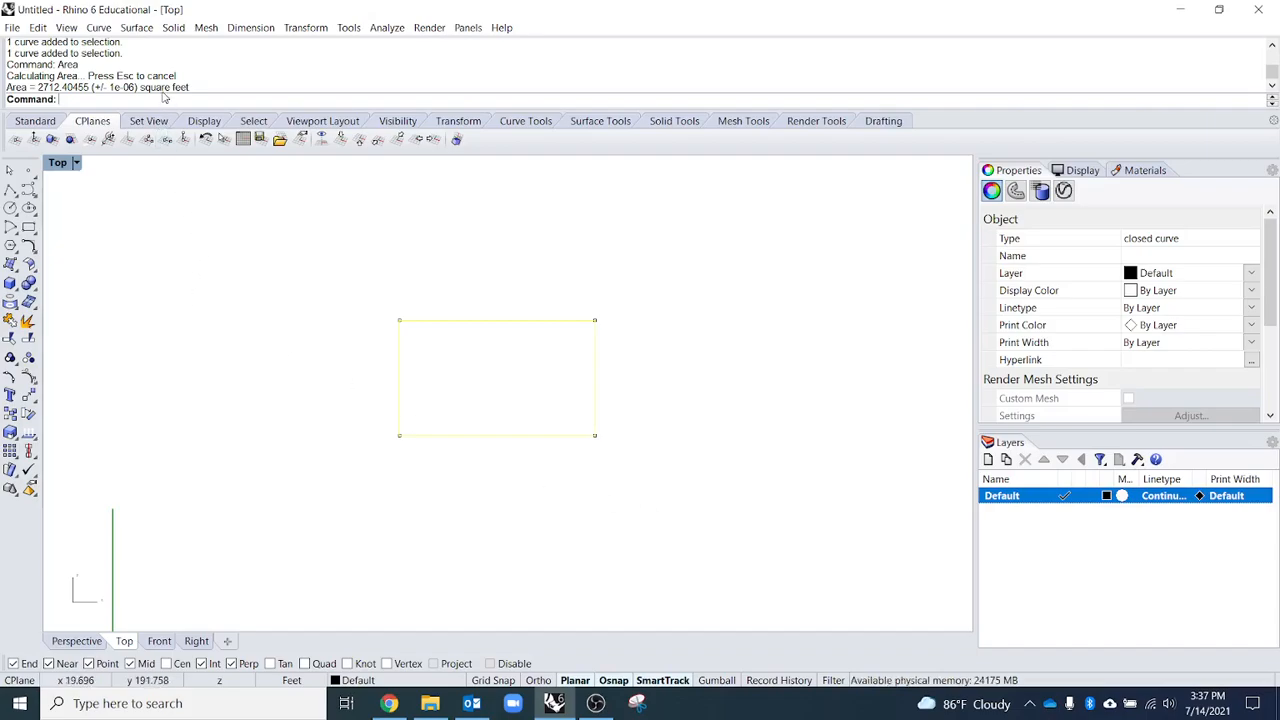
{"action": "left_click", "coordinate": [741, 378]}
{"action": "right_click_drag", "start_coordinate": [588, 465], "coordinate": [677, 403]}
{"action": "left_click_drag", "start_coordinate": [659, 374], "coordinate": [476, 581]}
{"action": "right_click_drag", "start_coordinate": [476, 581], "coordinate": [623, 422]}
{"action": "left_click_drag", "start_coordinate": [622, 416], "coordinate": [594, 460]}
{"action": "left_click", "coordinate": [671, 531]}
{"action": "right_click_drag", "start_coordinate": [671, 531], "coordinate": [557, 451]}
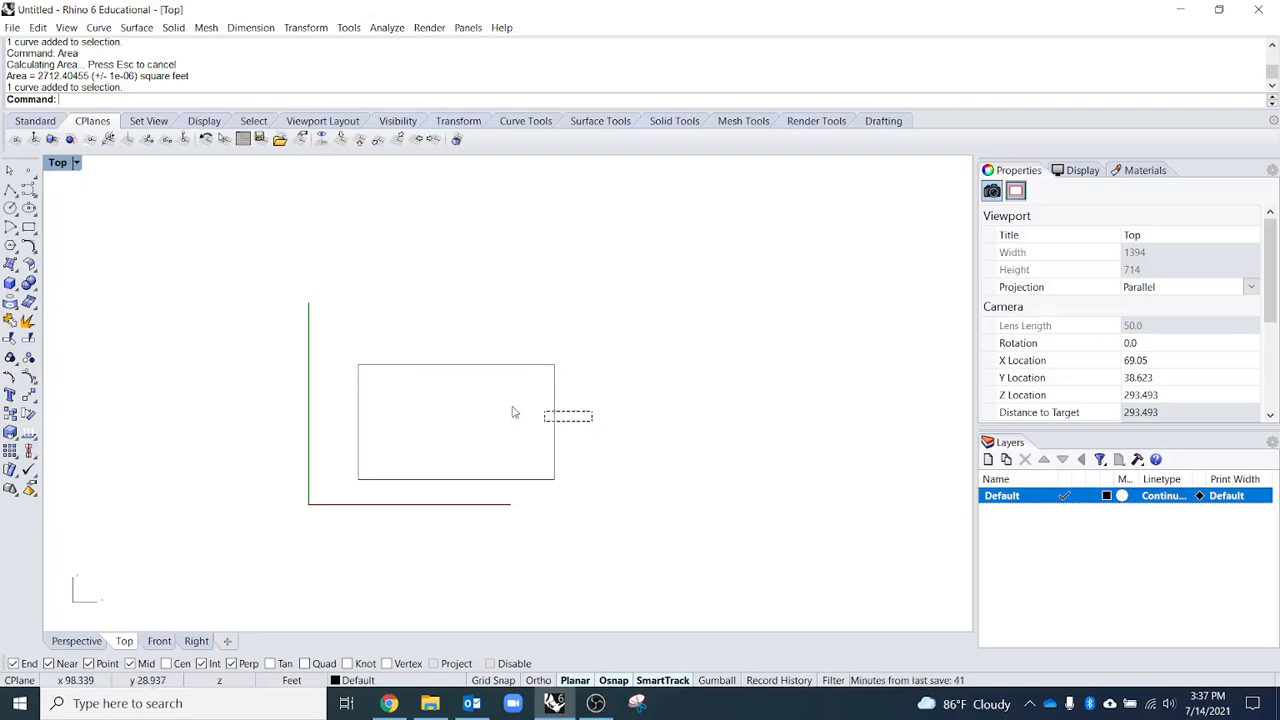
- Offset the rectangle inward to create a second, slightly smaller rectangle inside it
{"action": "left_click", "coordinate": [555, 470]}
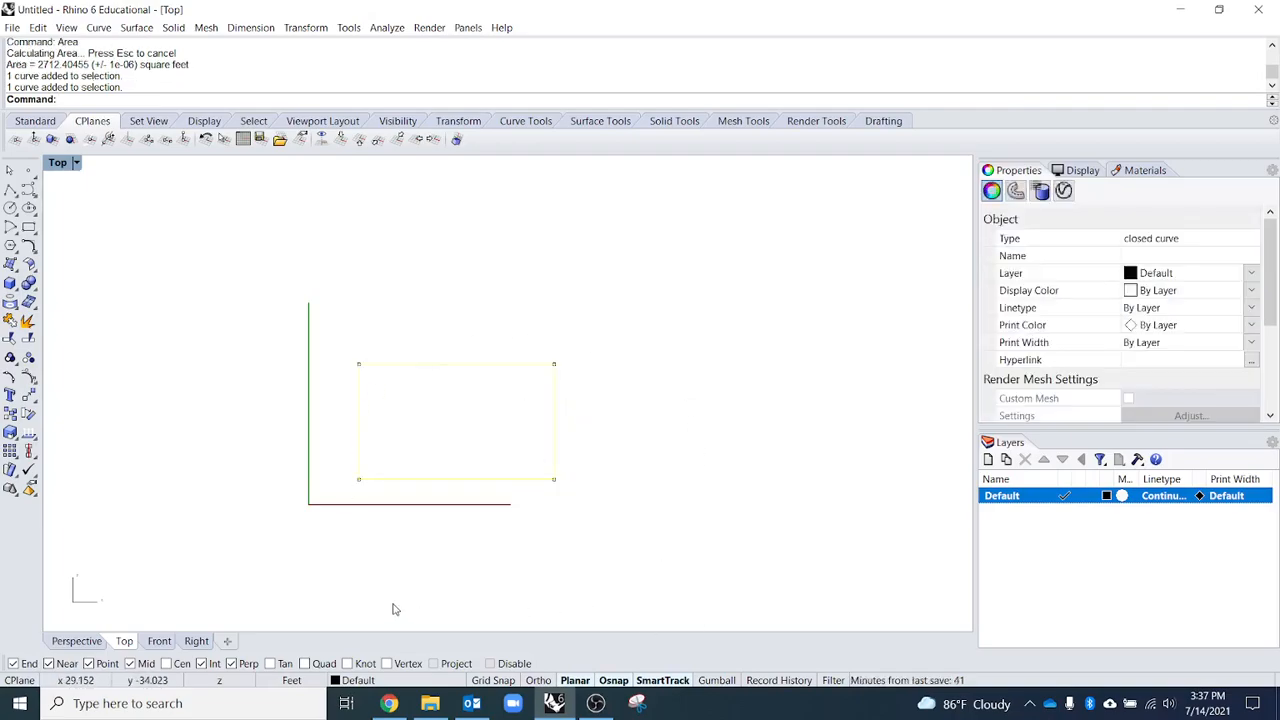
{"action": "type", "text": "Offset"}
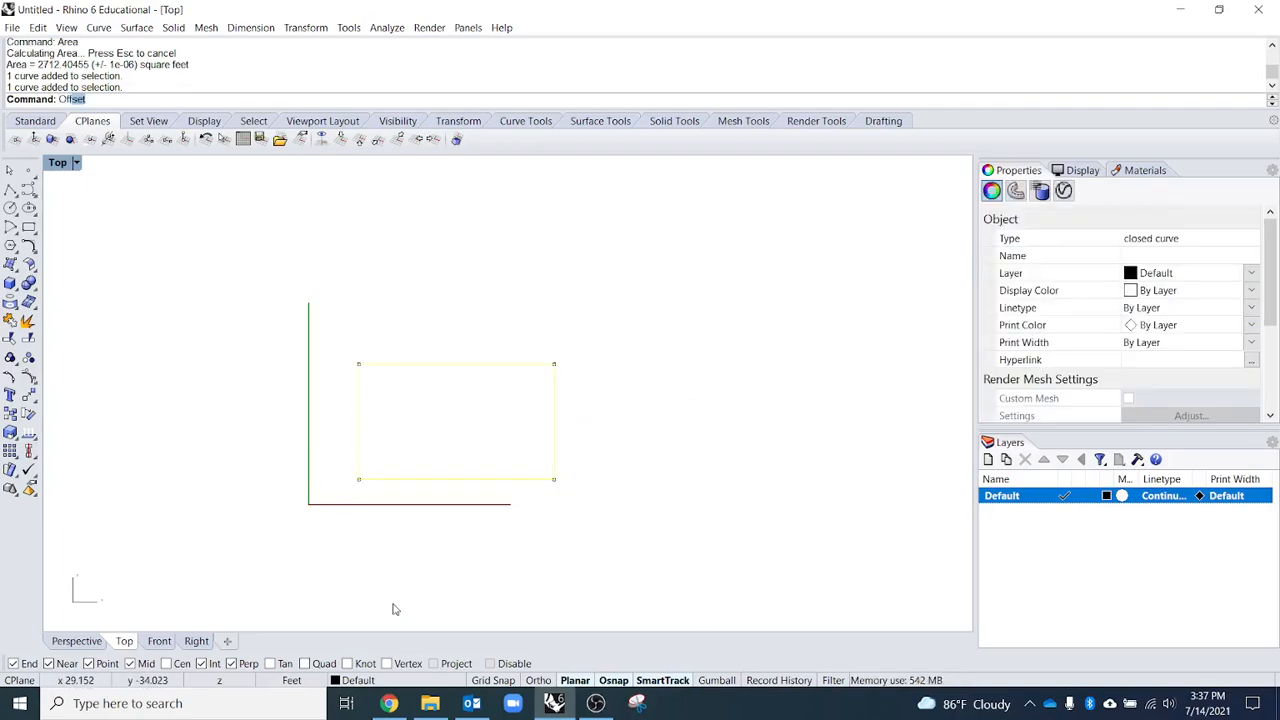
{"action": "key", "text": "Return"}
{"action": "scroll", "coordinate": [404, 517], "scroll_direction": "up", "scroll_amount": 5}
{"action": "left_click", "coordinate": [470, 395]}
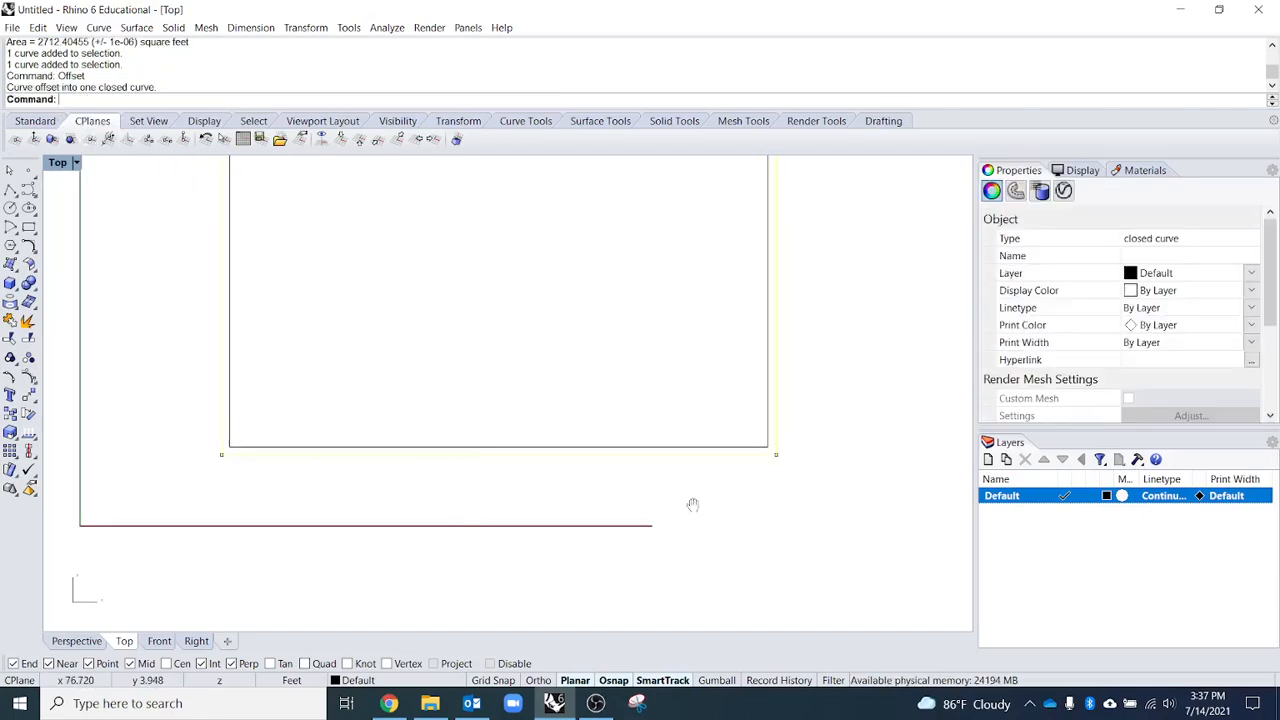
{"action": "right_click_drag", "start_coordinate": [709, 502], "coordinate": [567, 533]}
{"action": "left_click", "coordinate": [659, 531]}
{"action": "scroll", "coordinate": [680, 515], "scroll_direction": "down", "scroll_amount": 2}
{"action": "left_click_drag", "start_coordinate": [659, 539], "coordinate": [587, 480]}
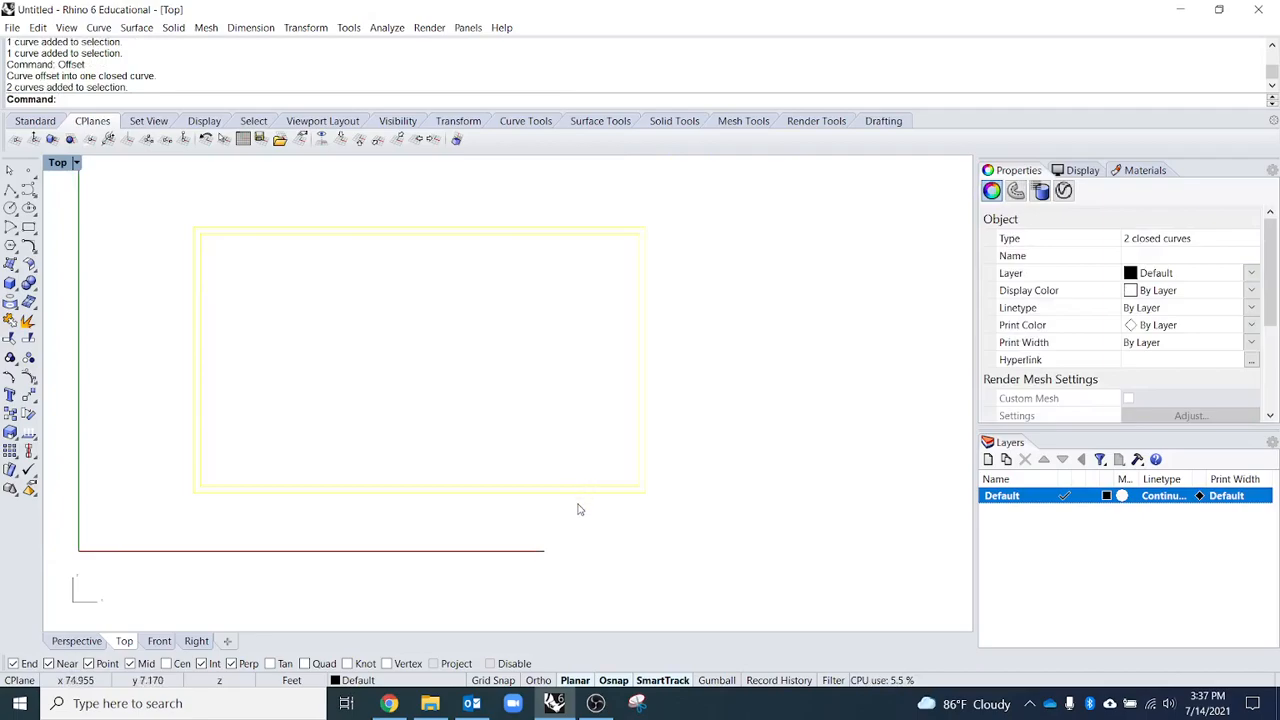
{"action": "left_click", "coordinate": [531, 506]}
{"action": "left_click", "coordinate": [625, 487]}
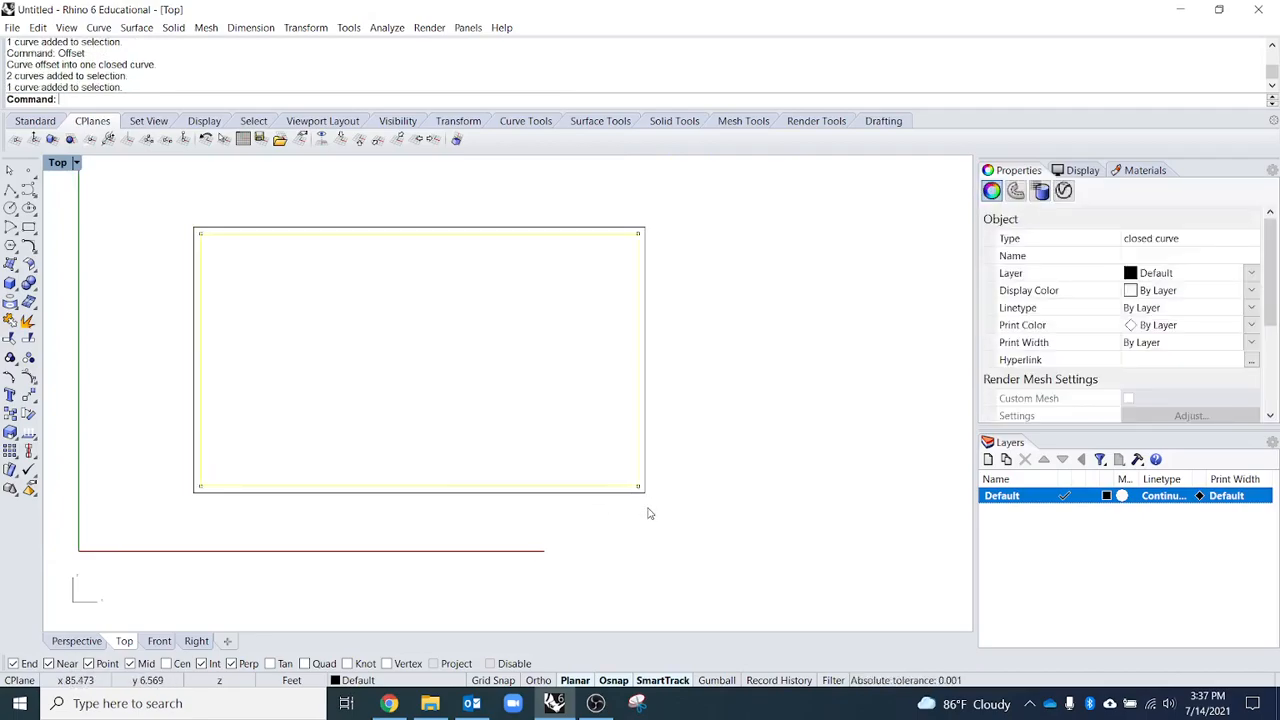
{"action": "left_click_drag", "start_coordinate": [622, 532], "coordinate": [662, 210]}
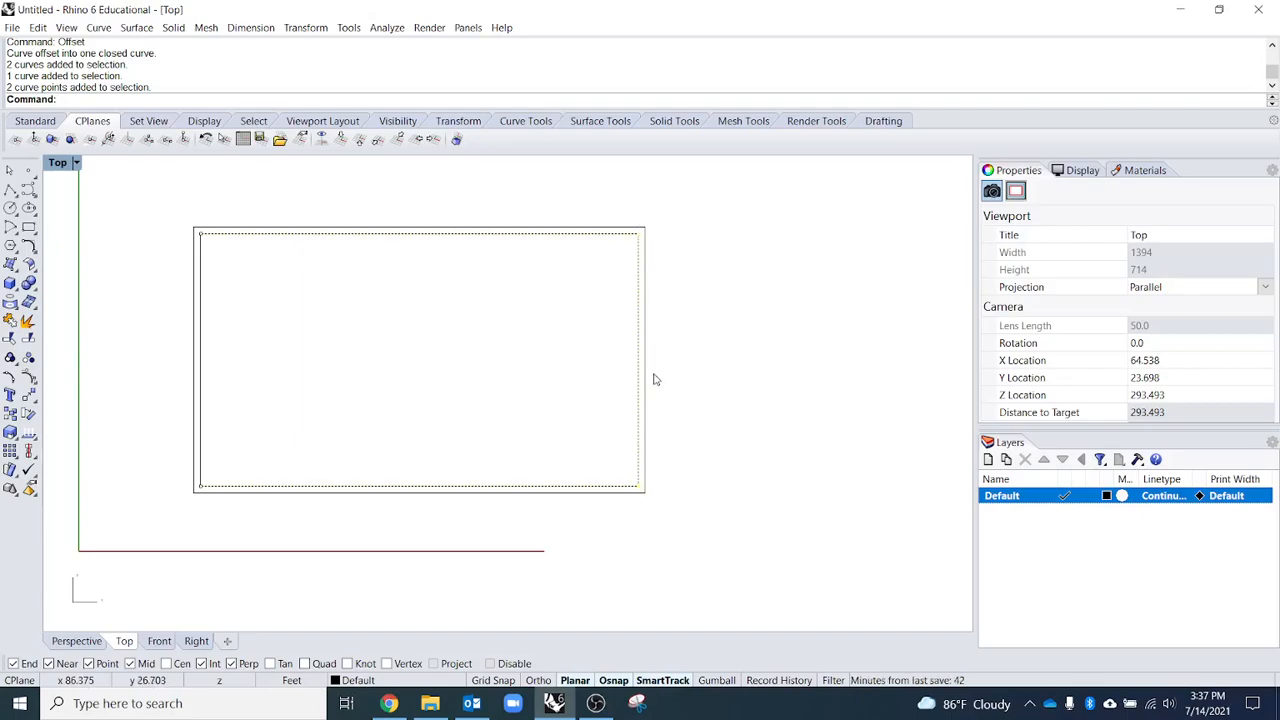
{"action": "key", "text": "Escape"}
- Measure the inner rectangle's width between its left and right sides with the Distance command
{"action": "type", "text": "distance"}
{"action": "key", "text": "Return"}
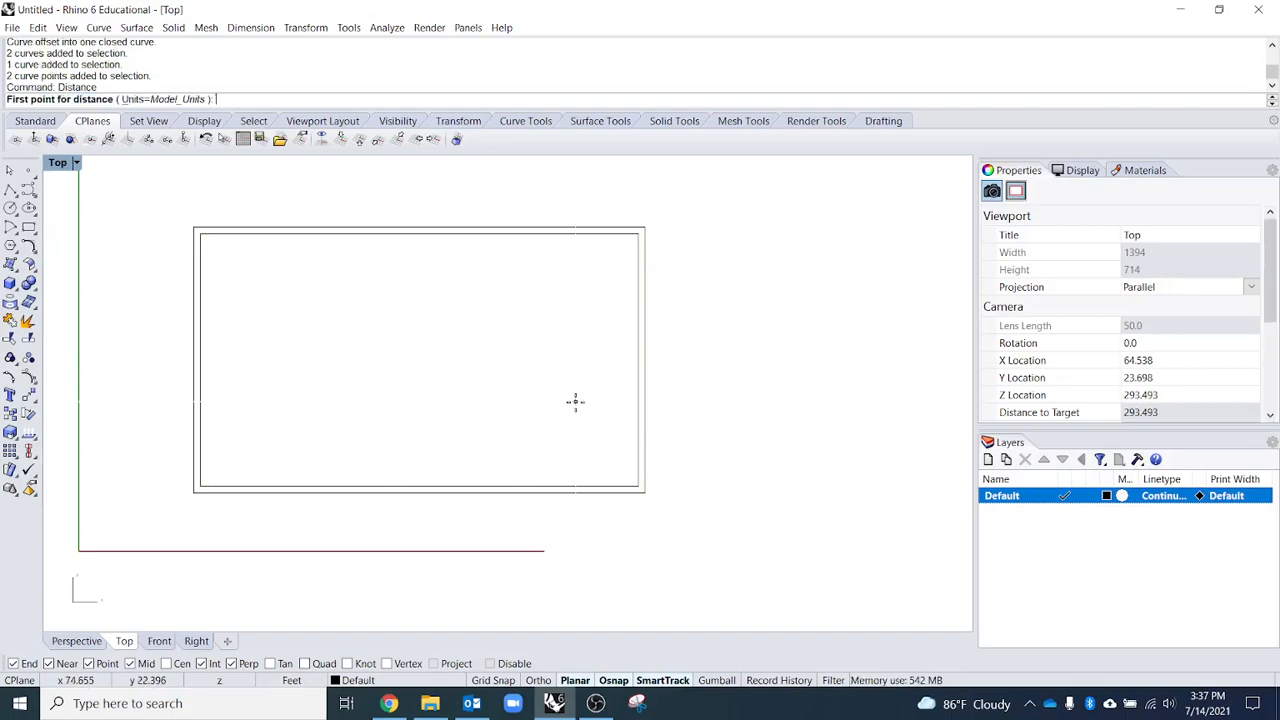
{"action": "left_click", "coordinate": [212, 250]}
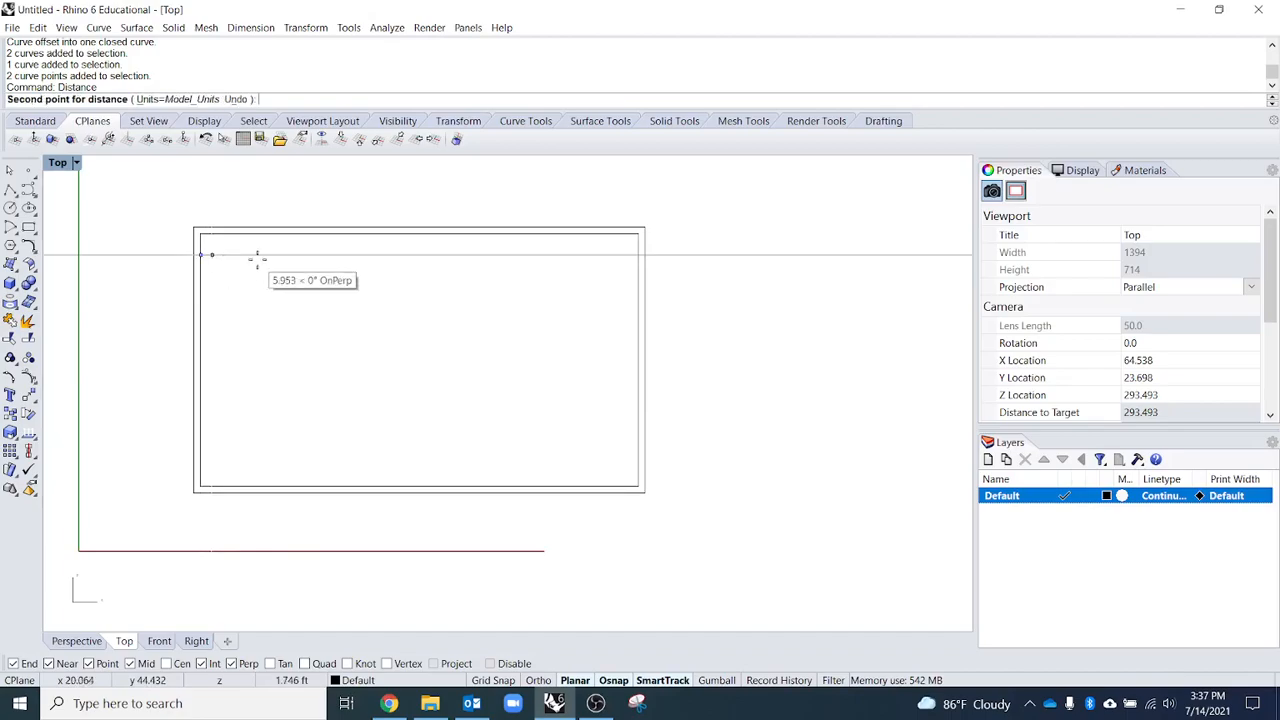
{"action": "left_click", "coordinate": [636, 252]}
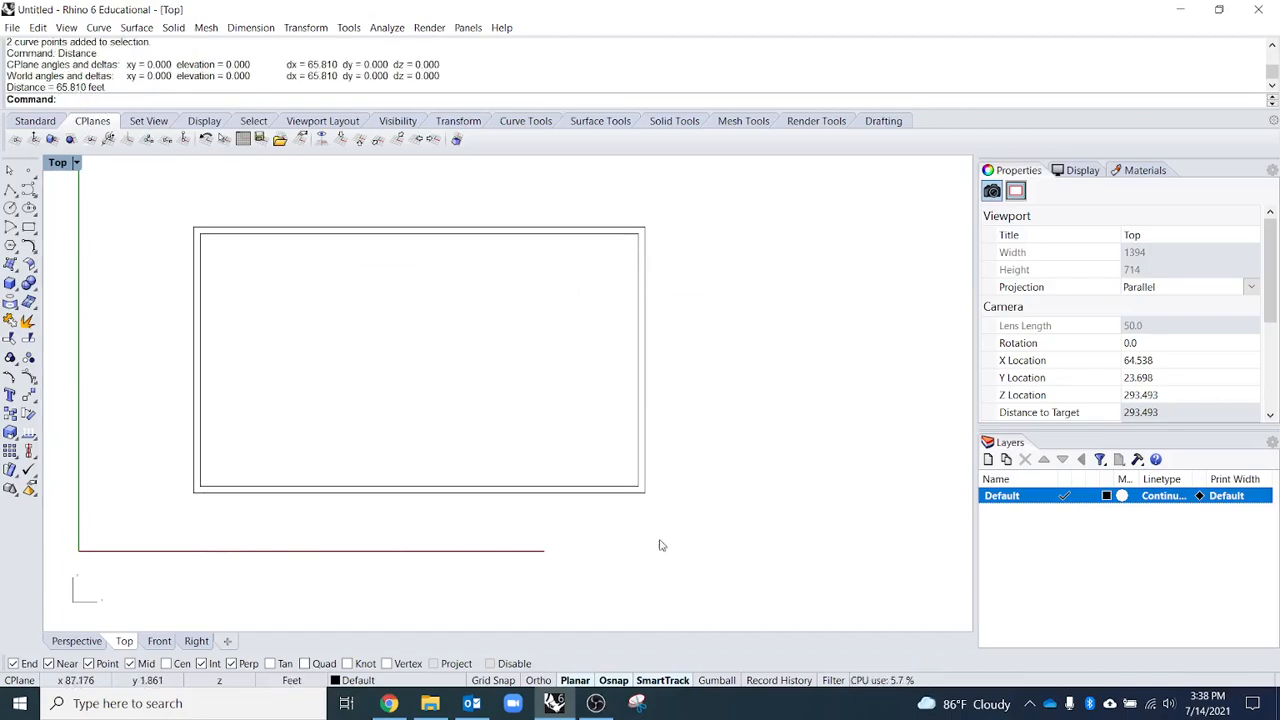
{"action": "left_click_drag", "start_coordinate": [726, 546], "coordinate": [534, 414]}
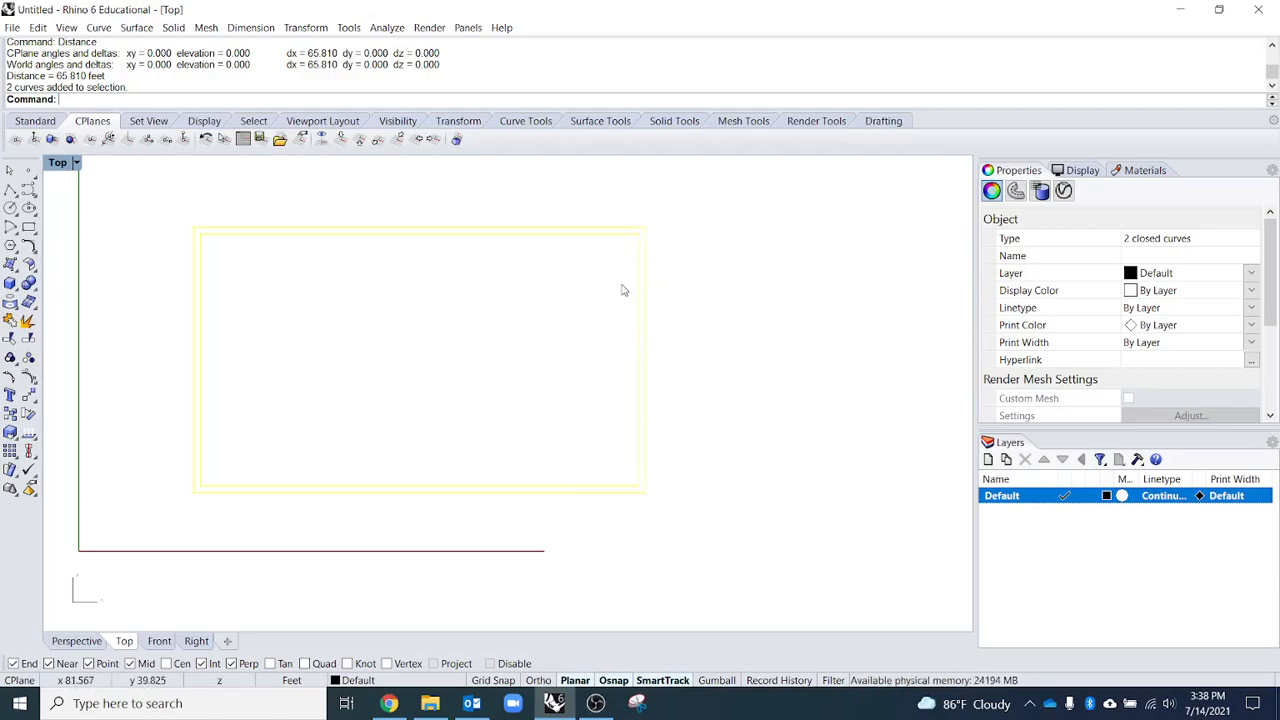
{"action": "type", "text": "scale"}
{"action": "key", "text": "Return"}
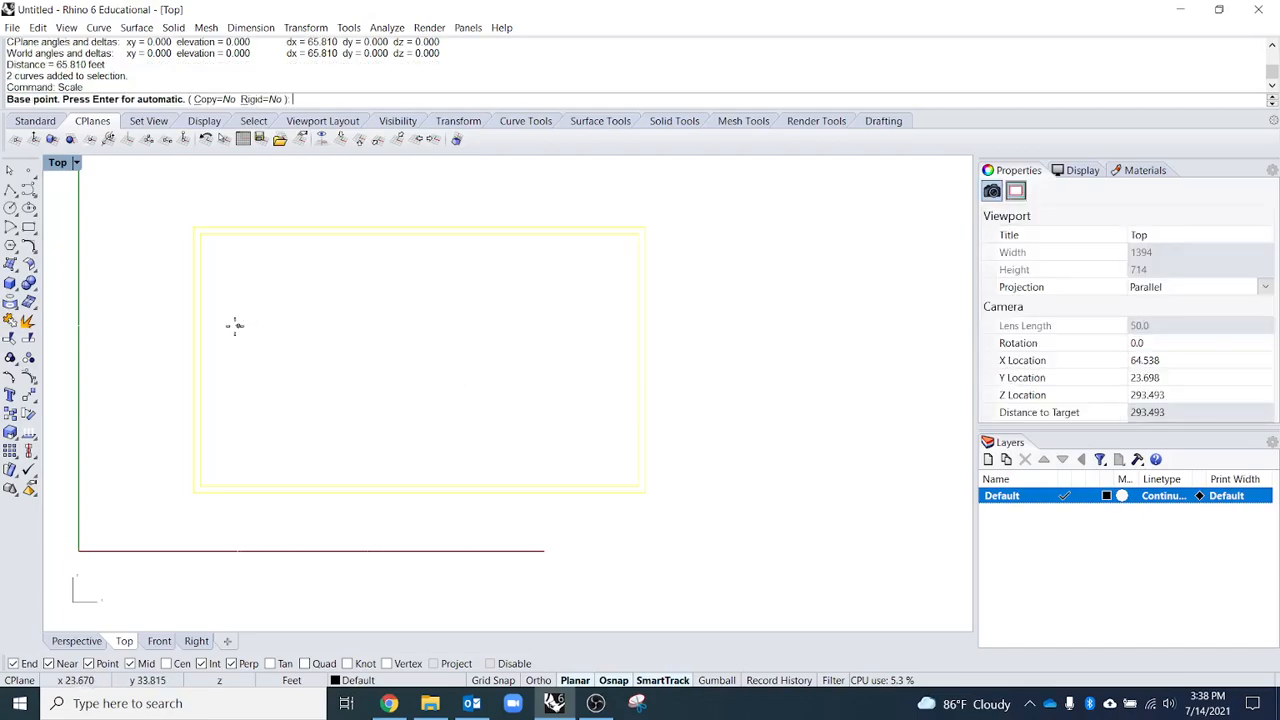
{"action": "left_click", "coordinate": [202, 326]}
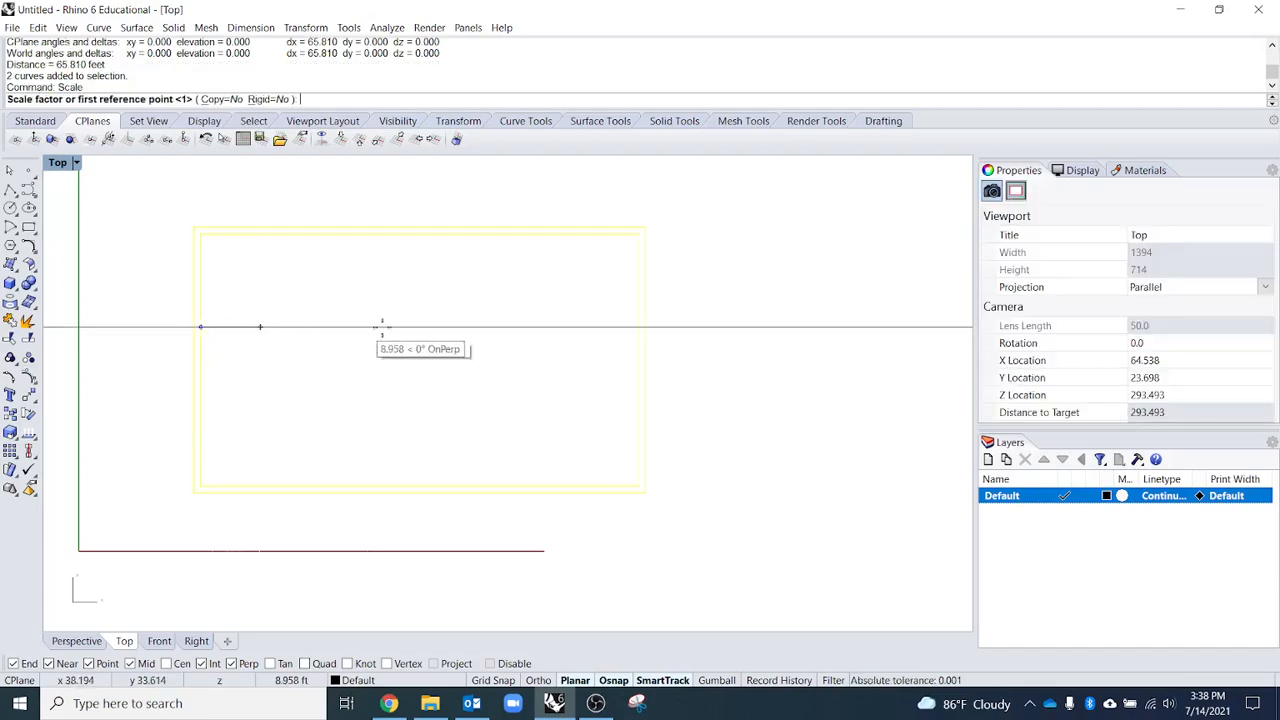
{"action": "left_click", "coordinate": [637, 326]}
{"action": "key", "text": "Escape"}
- Try scaling both rectangles horizontally with Scale1D to about half their width from the inner rectangle's left side, and undo it
{"action": "type", "text": "Scale1d"}
{"action": "key", "text": "Return"}
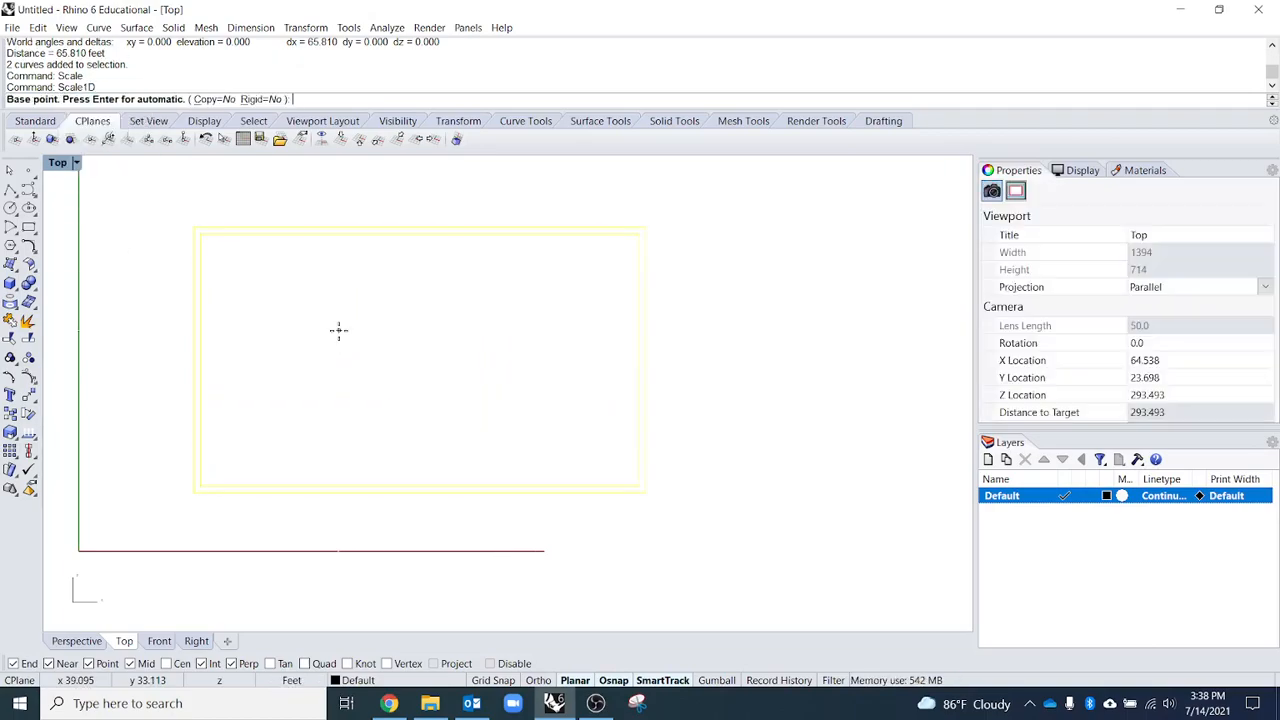
{"action": "left_click", "coordinate": [200, 293]}
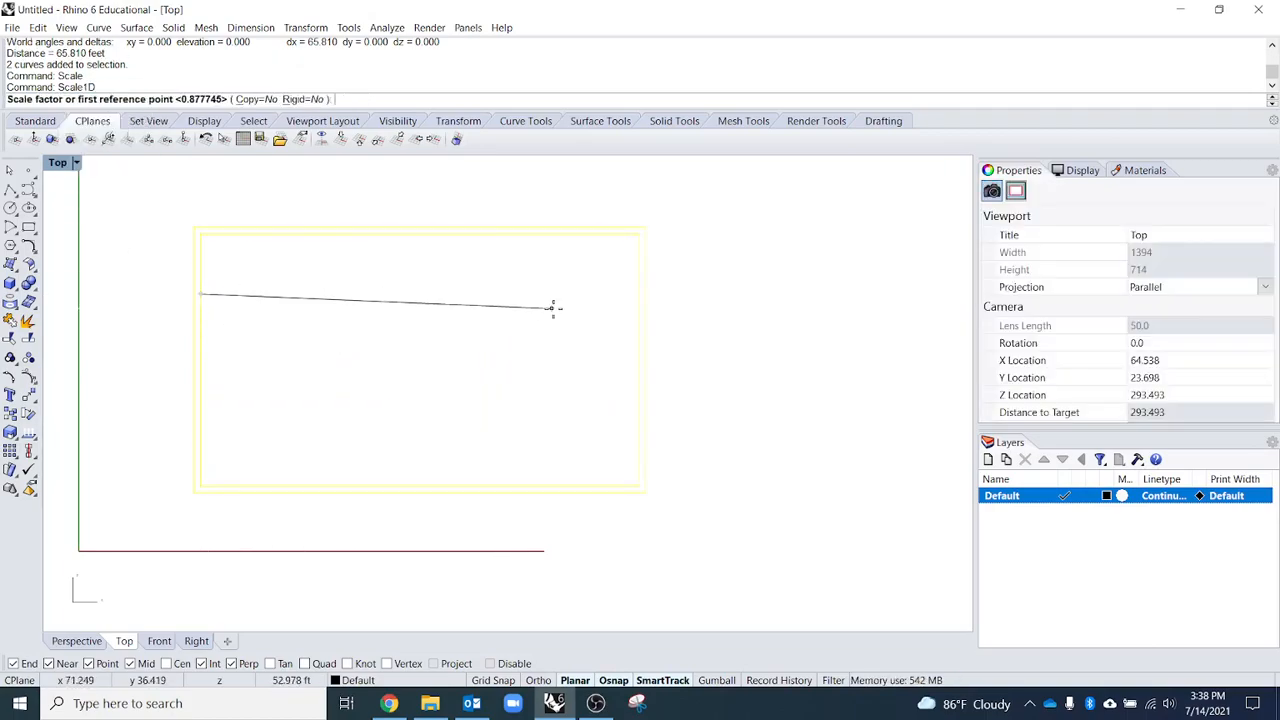
{"action": "left_click", "coordinate": [638, 293]}
{"action": "left_click", "coordinate": [431, 298]}
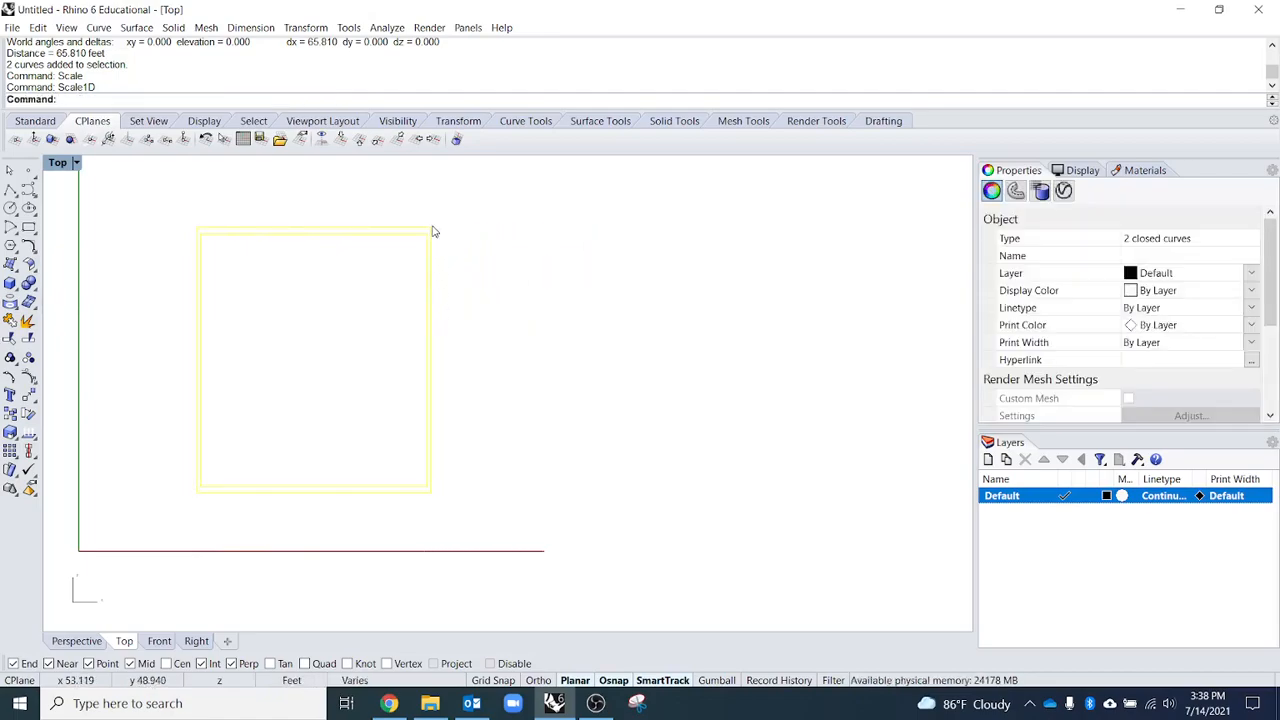
{"action": "left_click", "coordinate": [651, 471]}
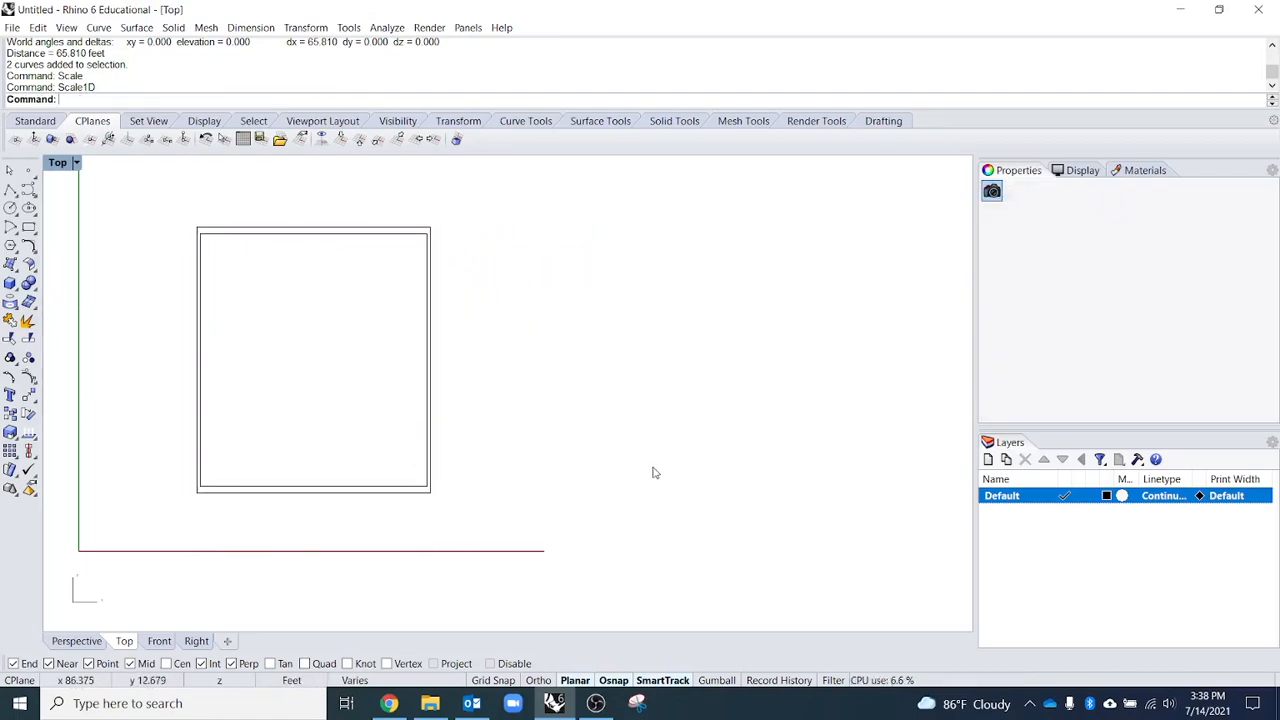
{"action": "key", "text": "ctrl+z"}
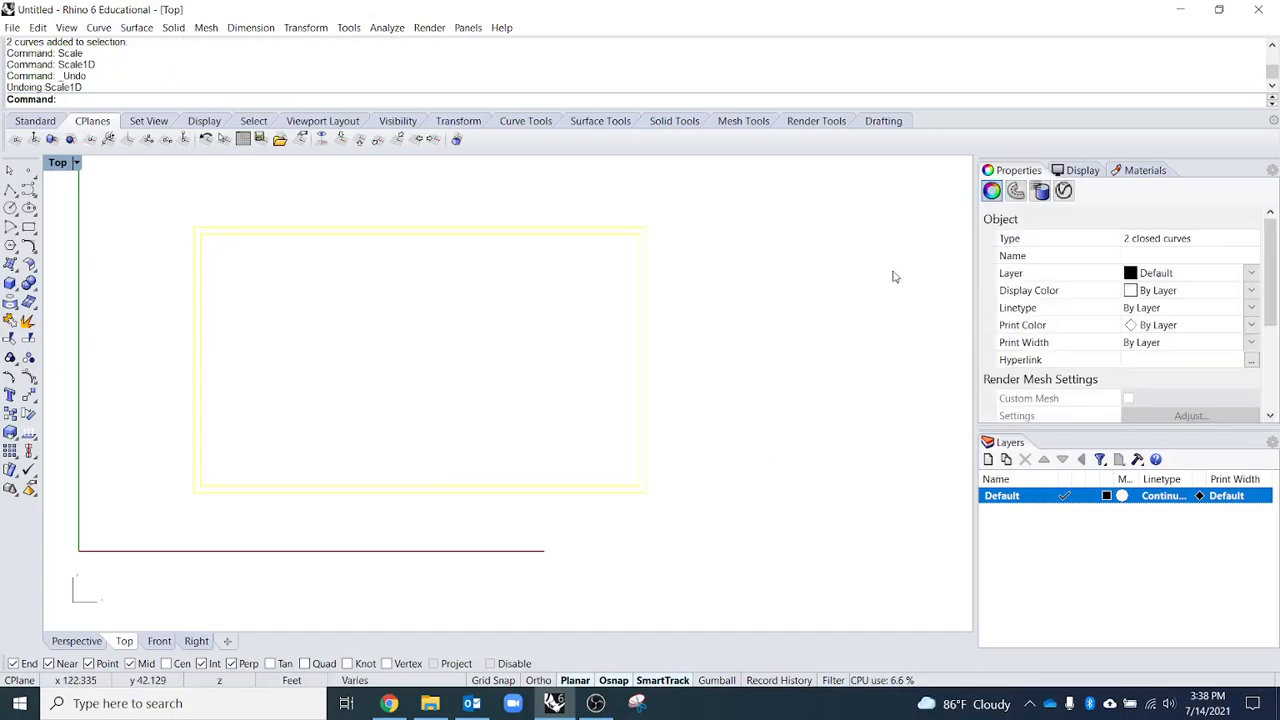
{"action": "key", "text": "Escape"}
- Set the Top viewport's Shaded display background to Solid Color, using the default gray
{"action": "left_click", "coordinate": [1083, 171]}
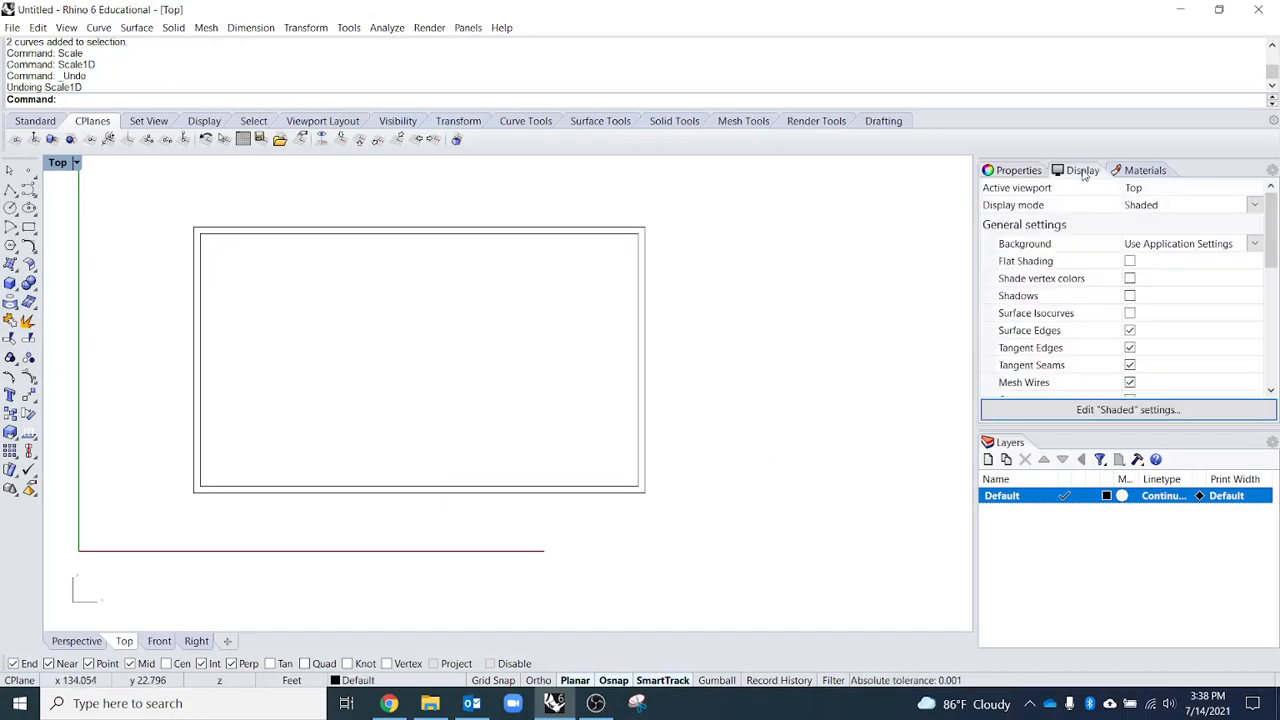
{"action": "left_click", "coordinate": [1198, 245]}
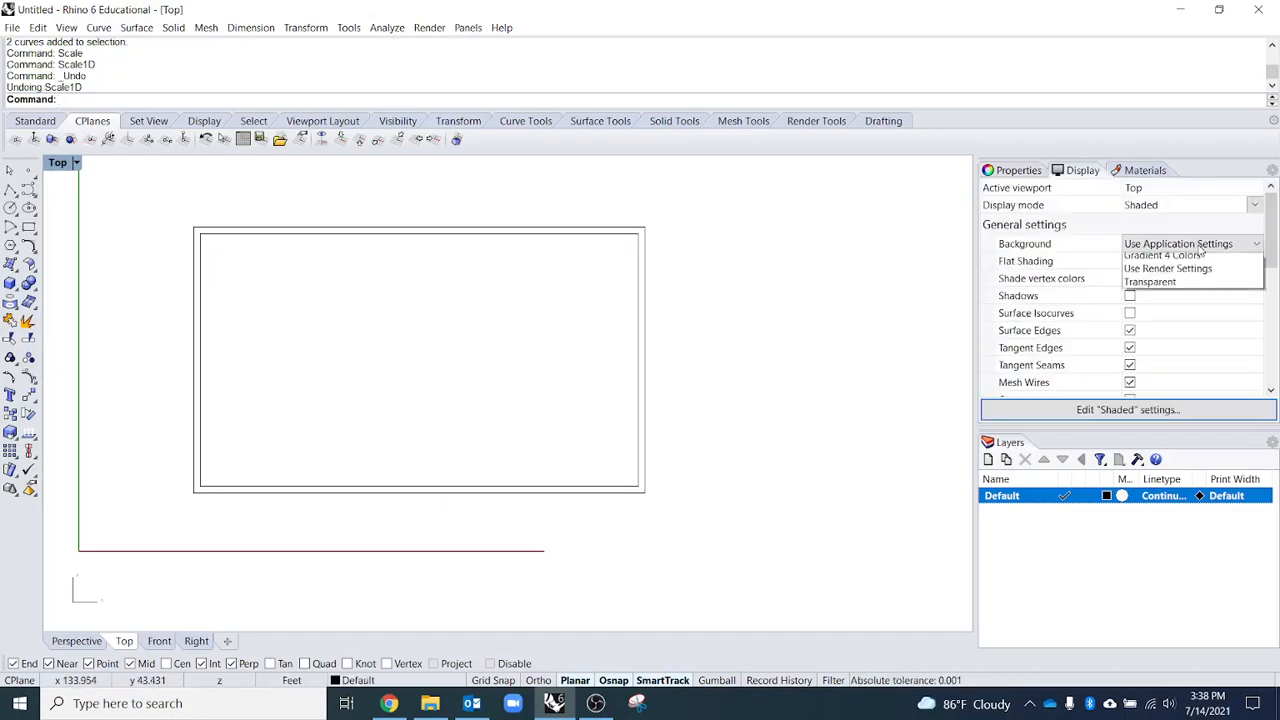
{"action": "left_click", "coordinate": [1200, 272]}
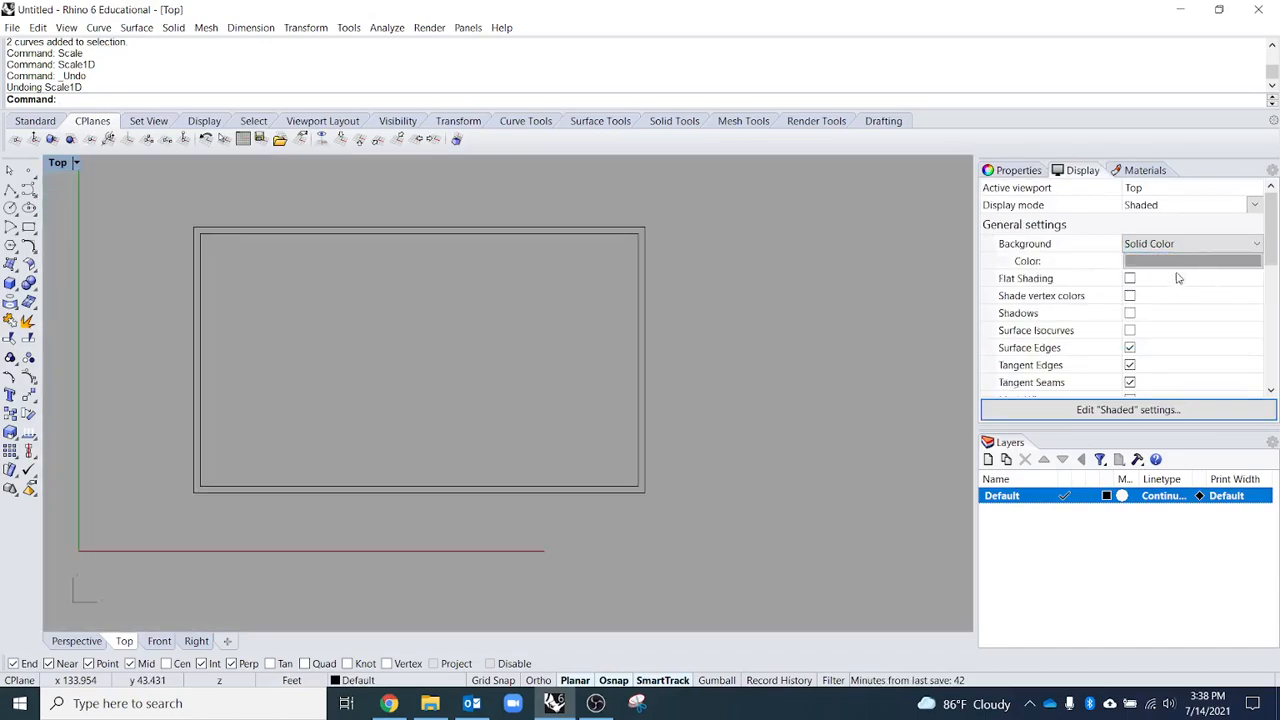
{"action": "right_click_drag", "start_coordinate": [749, 472], "coordinate": [821, 444]}
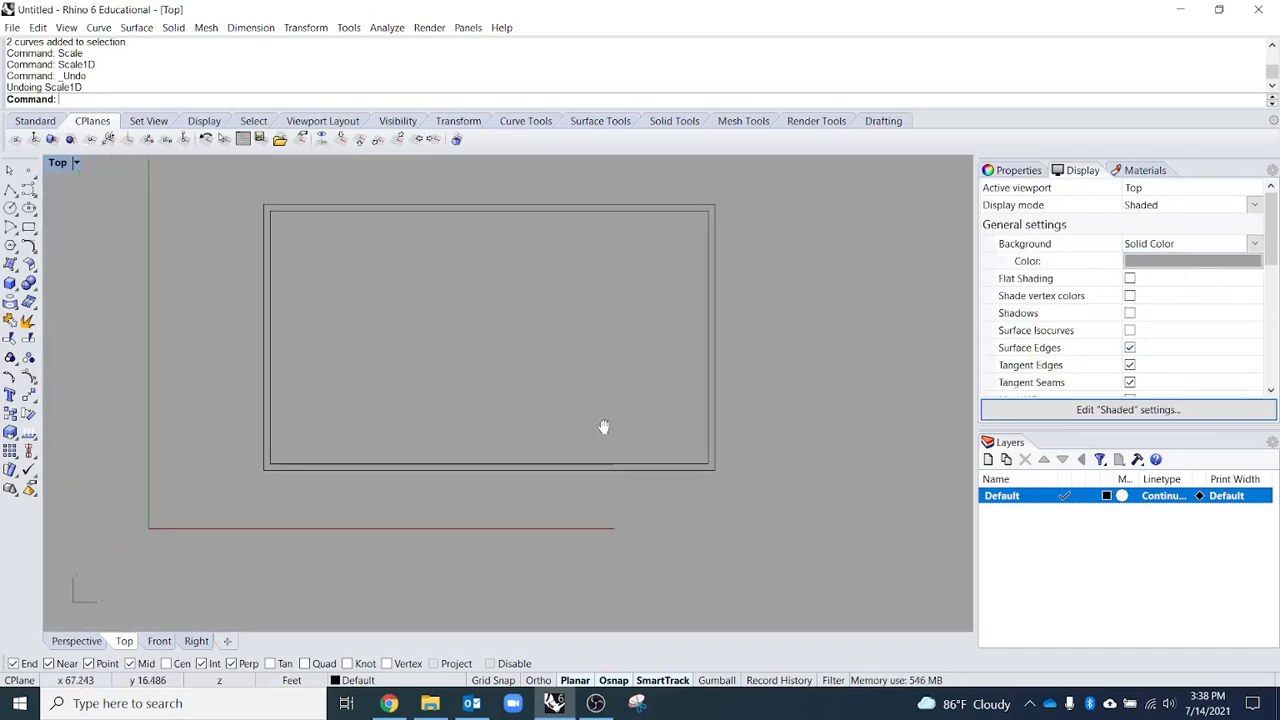
{"action": "right_click_drag", "start_coordinate": [790, 500], "coordinate": [724, 530]}
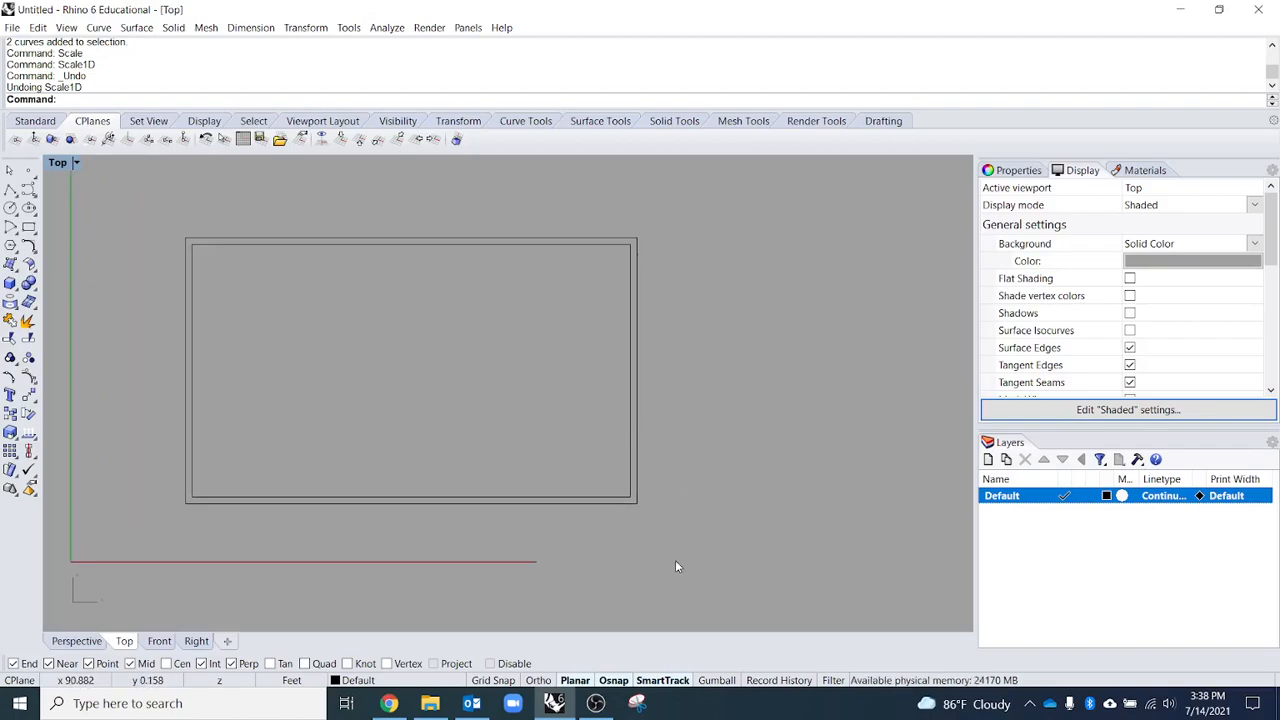
- Select both rectangles with a crossing window and then pick the inner and outer rectangles individually
{"action": "left_click_drag", "start_coordinate": [675, 567], "coordinate": [585, 252]}
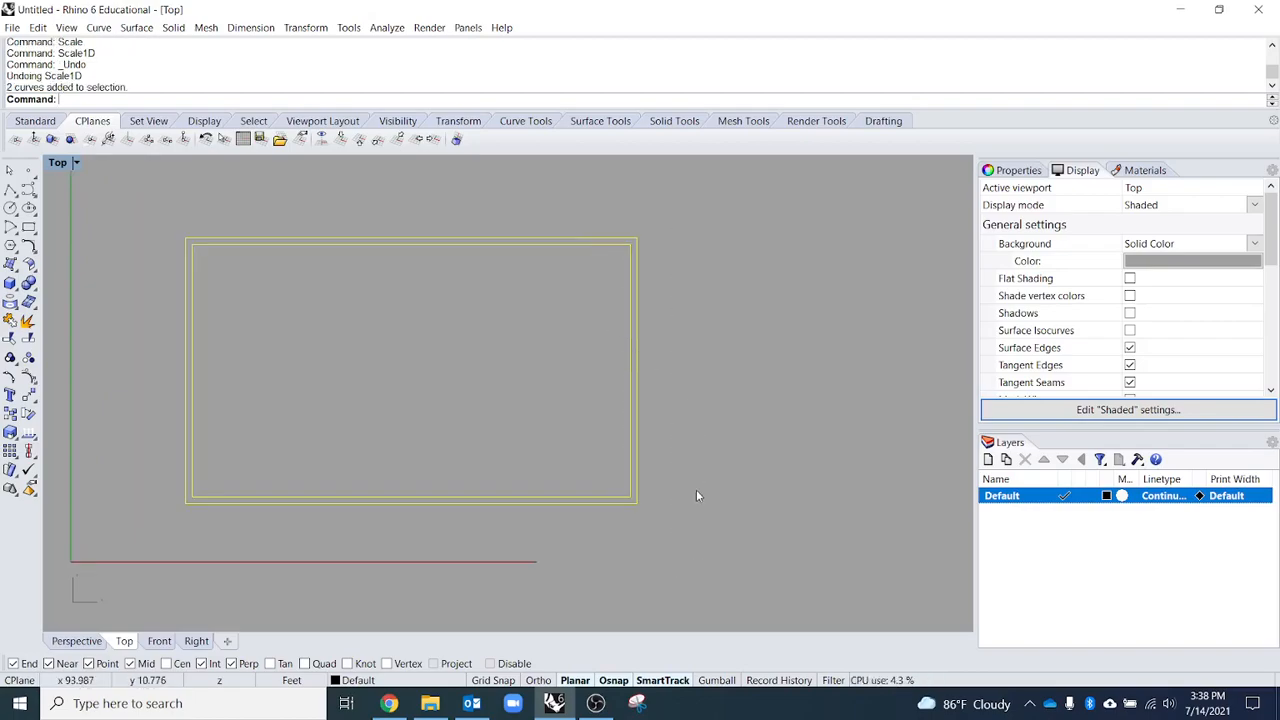
{"action": "left_click", "coordinate": [601, 567]}
{"action": "left_click", "coordinate": [589, 498]}
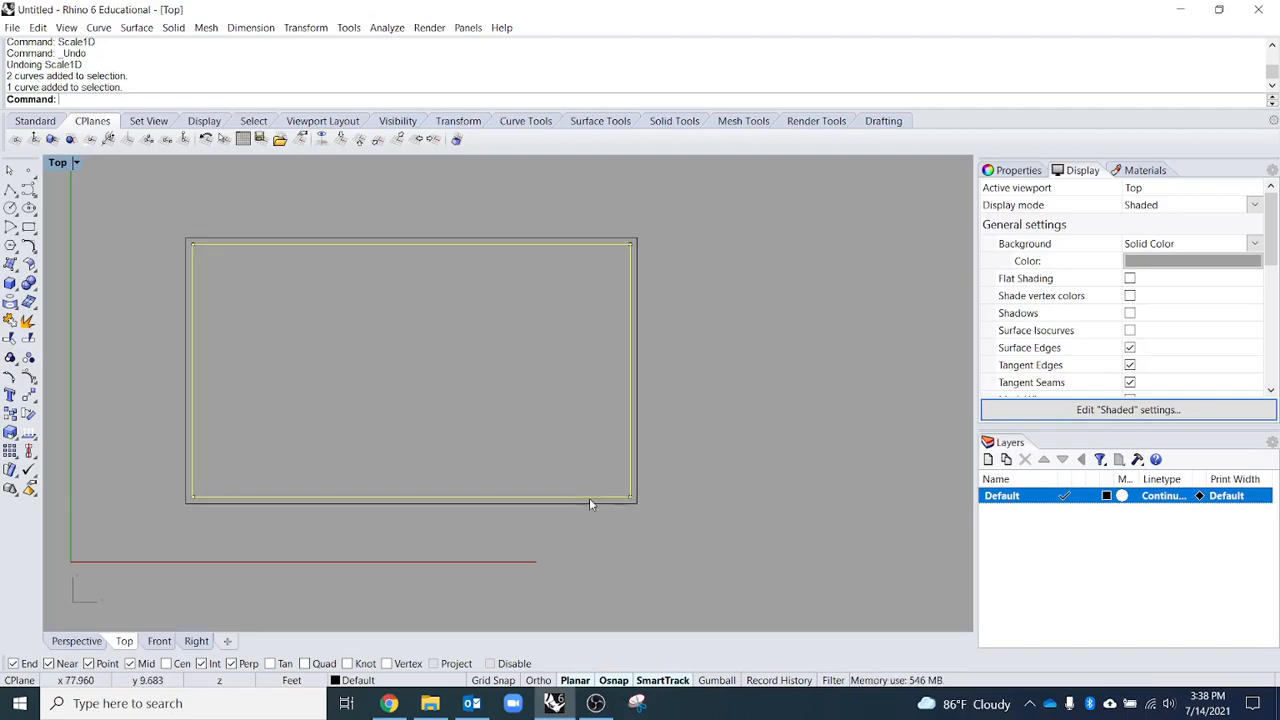
{"action": "left_click", "coordinate": [590, 506]}
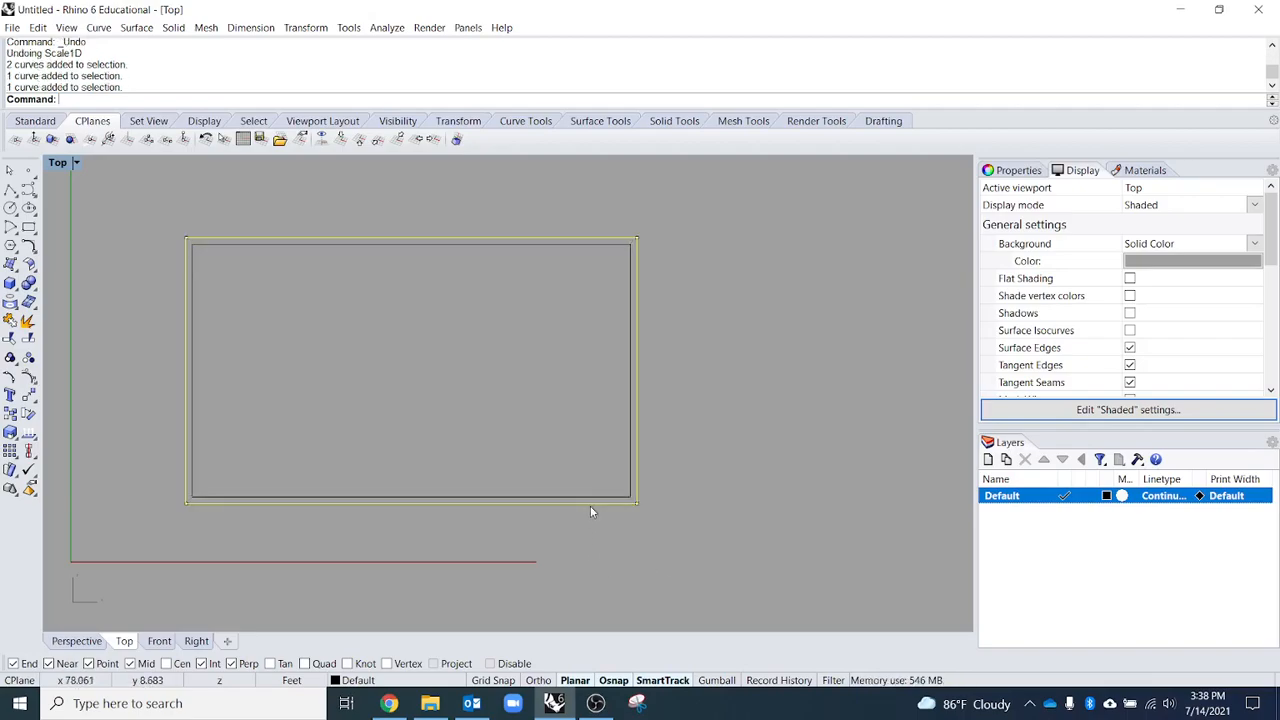
{"action": "left_click", "coordinate": [598, 498]}
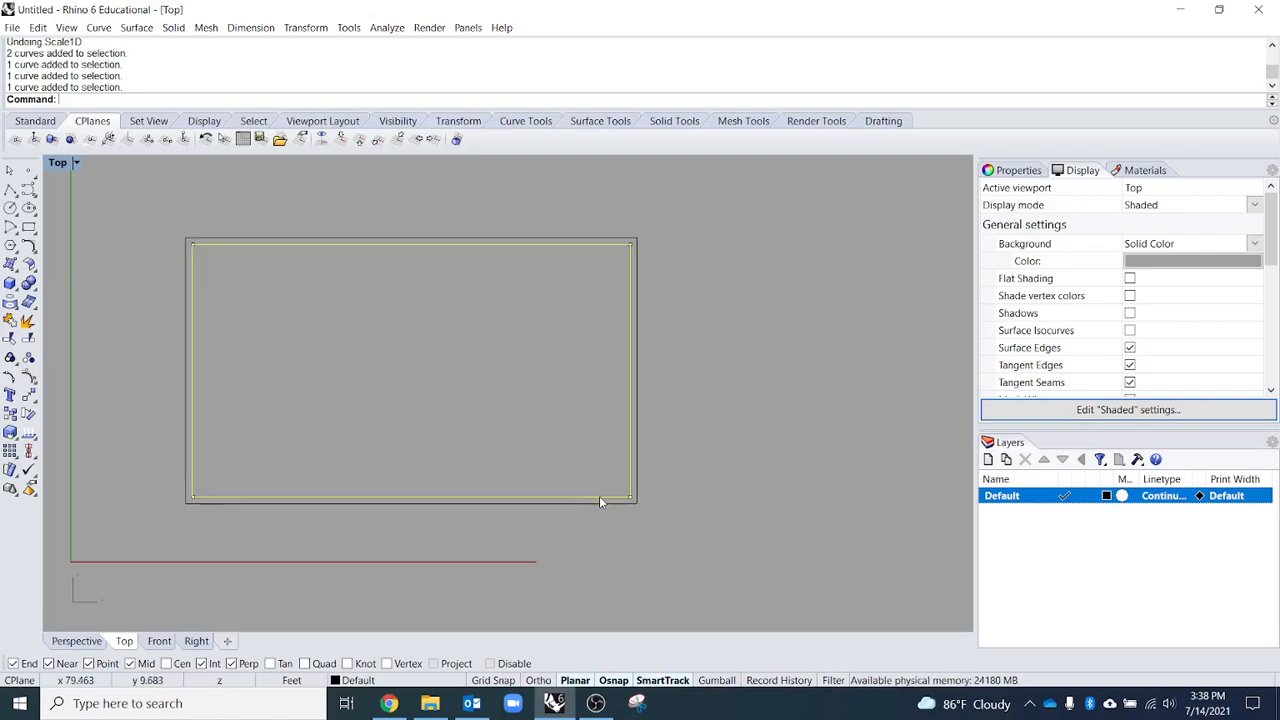
{"action": "left_click", "coordinate": [602, 506]}
{"action": "left_click", "coordinate": [304, 451]}
- Select both rectangles with a crossing window and turn on their control points
{"action": "left_click_drag", "start_coordinate": [430, 553], "coordinate": [250, 386]}
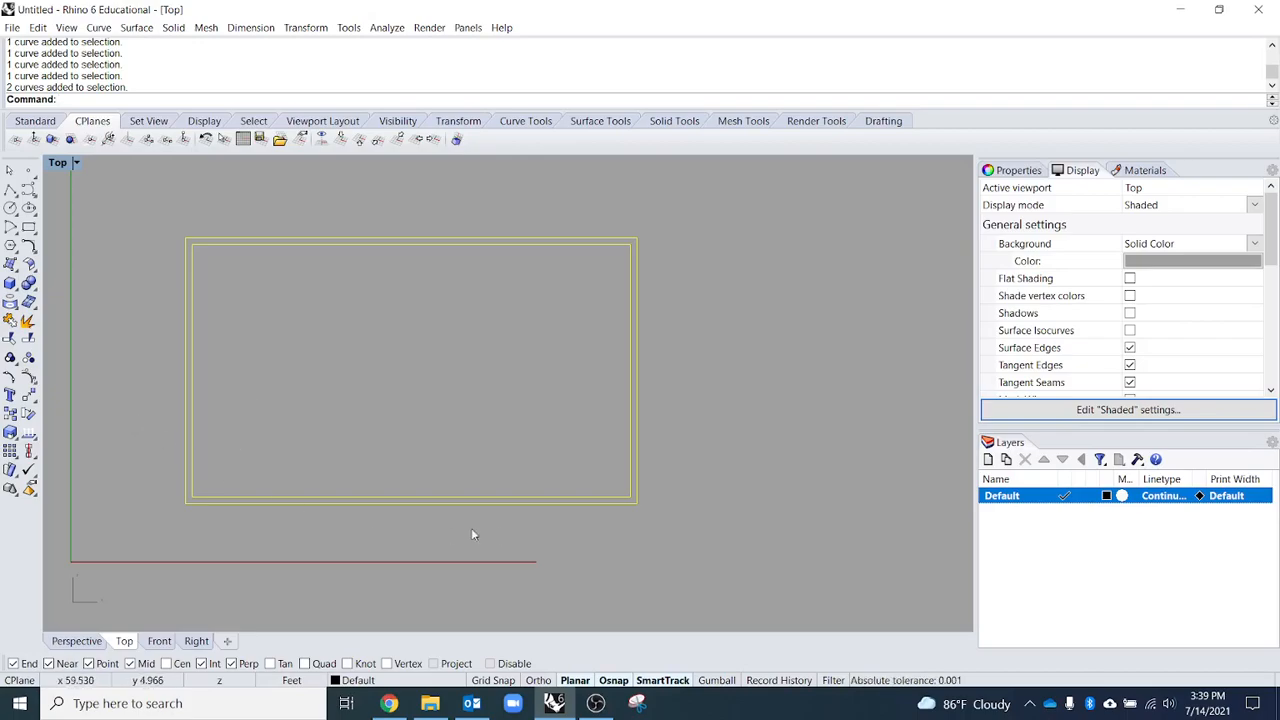
{"action": "left_click_drag", "start_coordinate": [750, 561], "coordinate": [60, 380]}
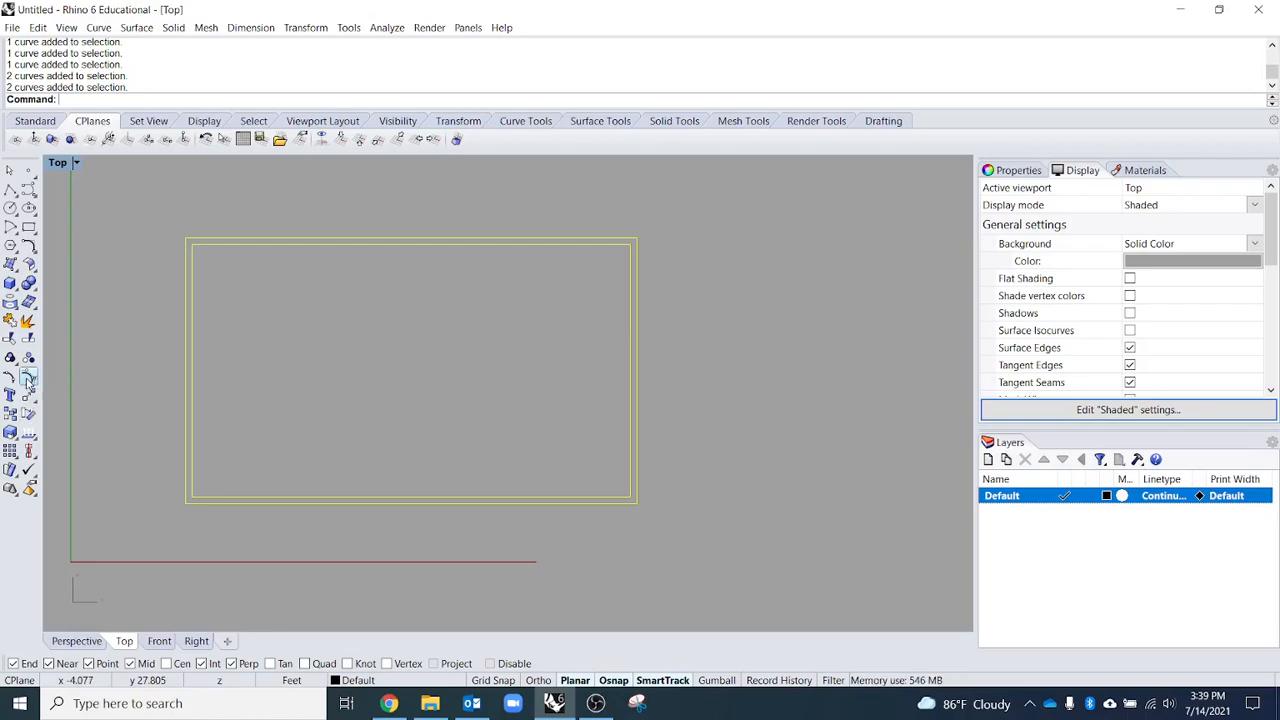
{"action": "left_click", "coordinate": [28, 378]}
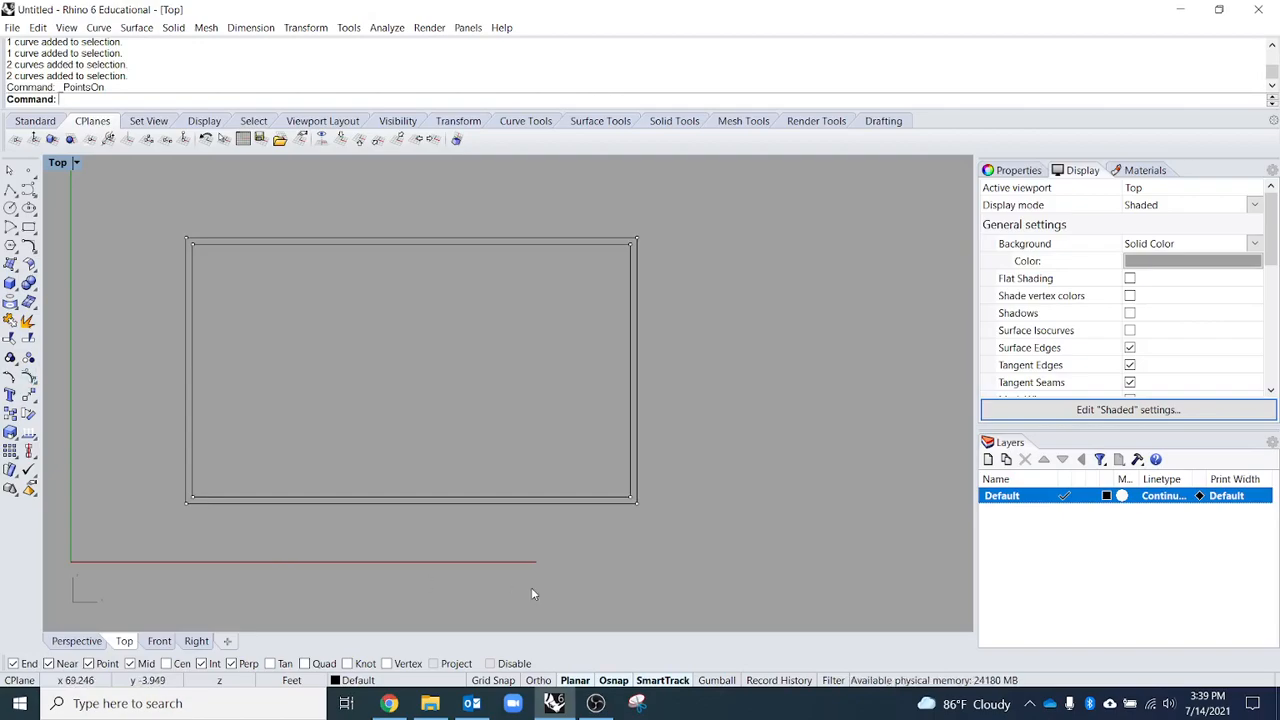
- Practise crossing and window selections on the rectangles' control points, ending with the four points on the right side of both rectangles selected
{"action": "left_click_drag", "start_coordinate": [533, 587], "coordinate": [751, 271]}
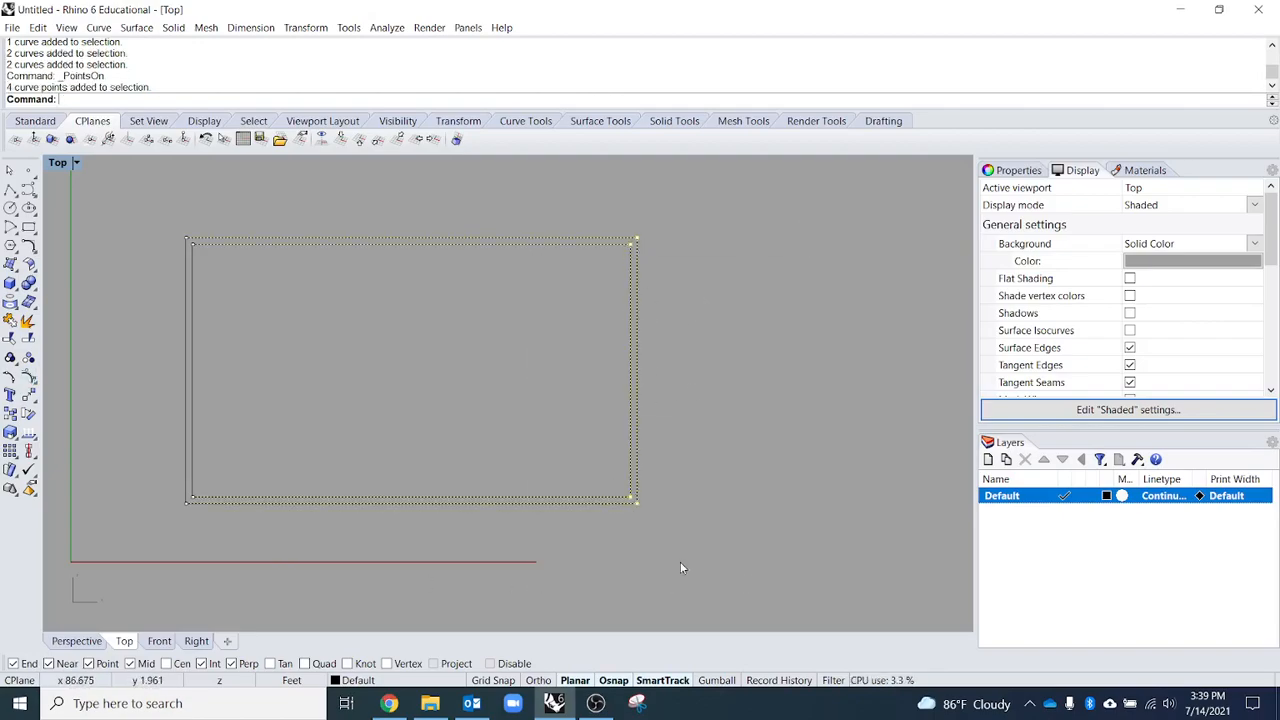
{"action": "left_click_drag", "start_coordinate": [602, 485], "coordinate": [671, 557]}
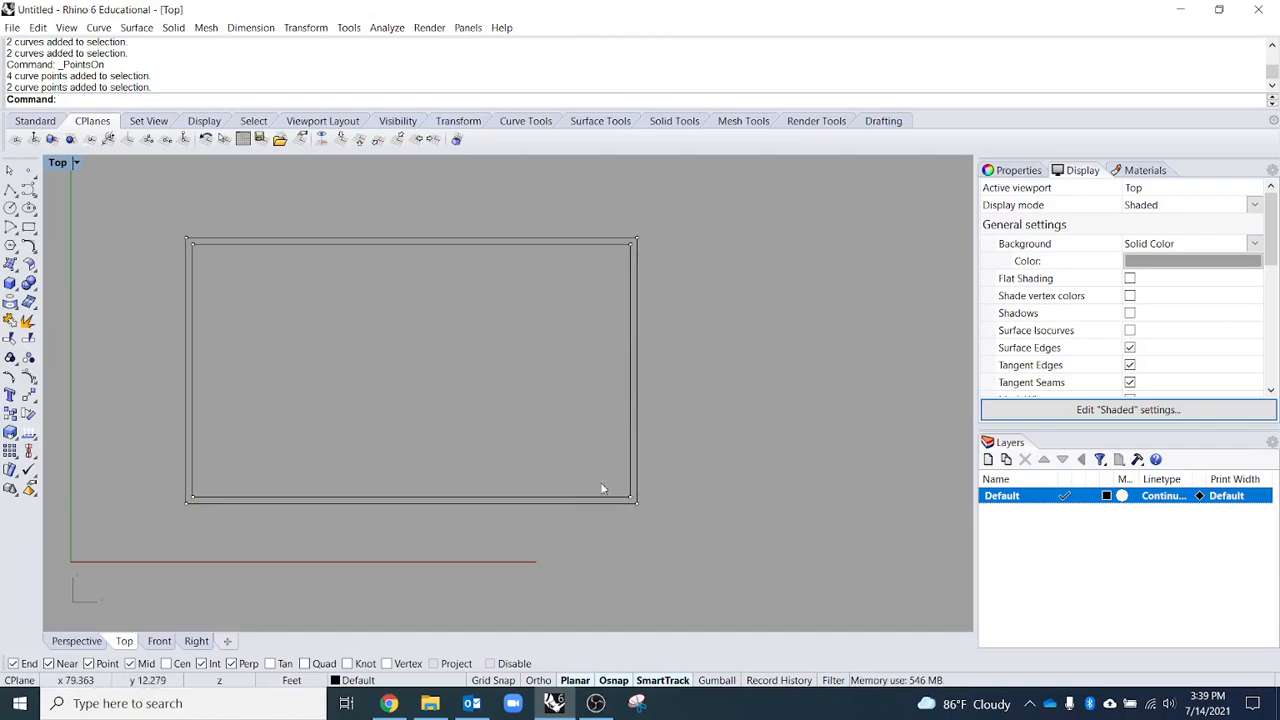
{"action": "left_click_drag", "start_coordinate": [594, 240], "coordinate": [766, 546]}
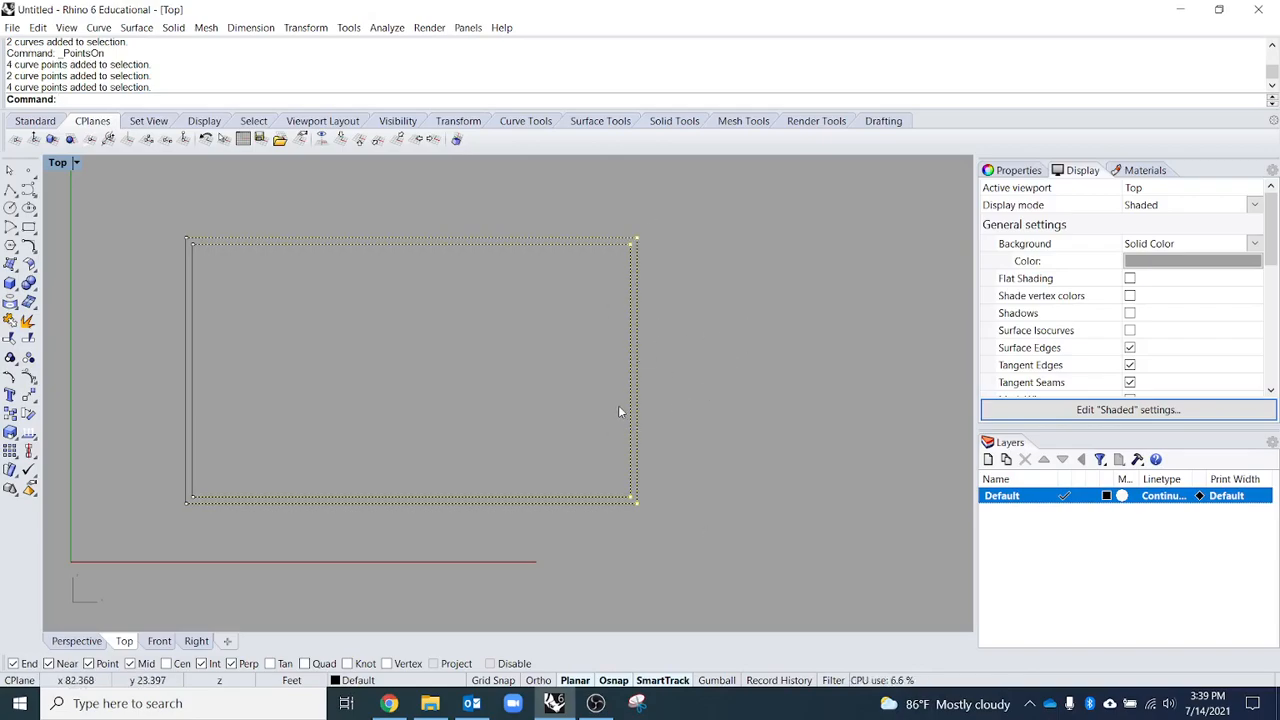
- Measure the inner rectangle's width between its two upper corners with the Distance command
{"action": "type", "text": "Distance"}
{"action": "key", "text": "Return"}
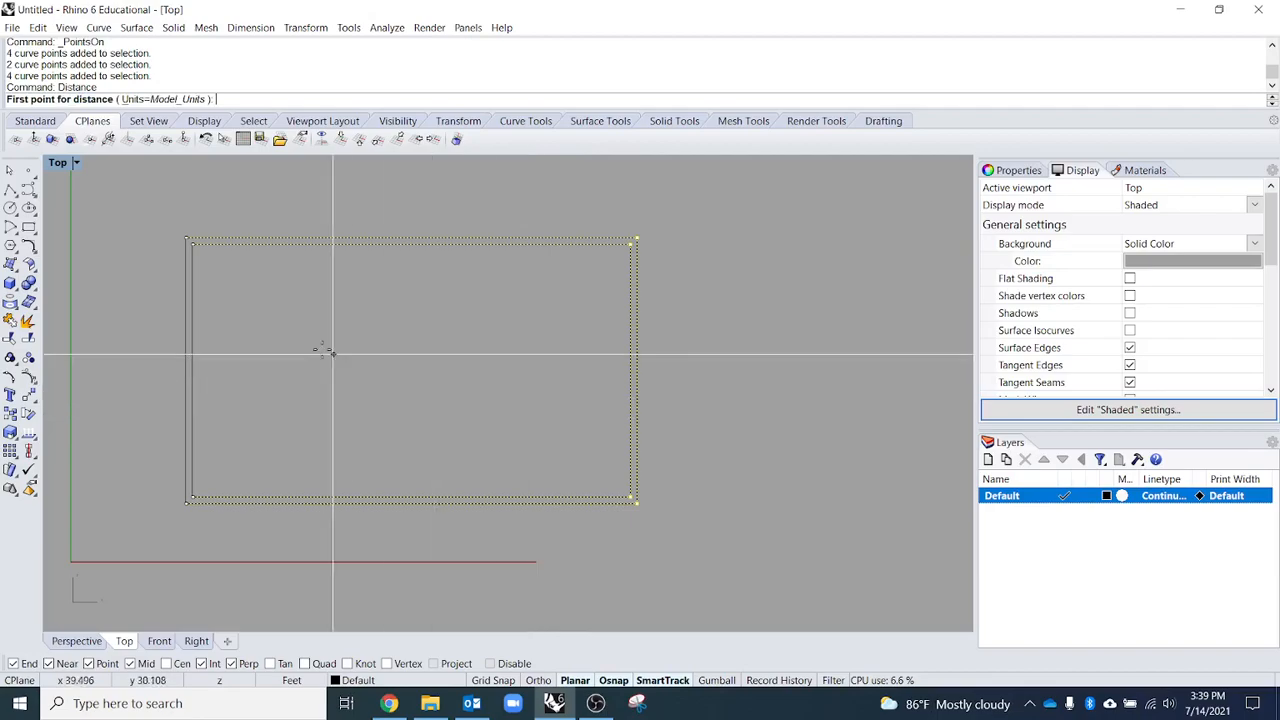
{"action": "left_click", "coordinate": [194, 245]}
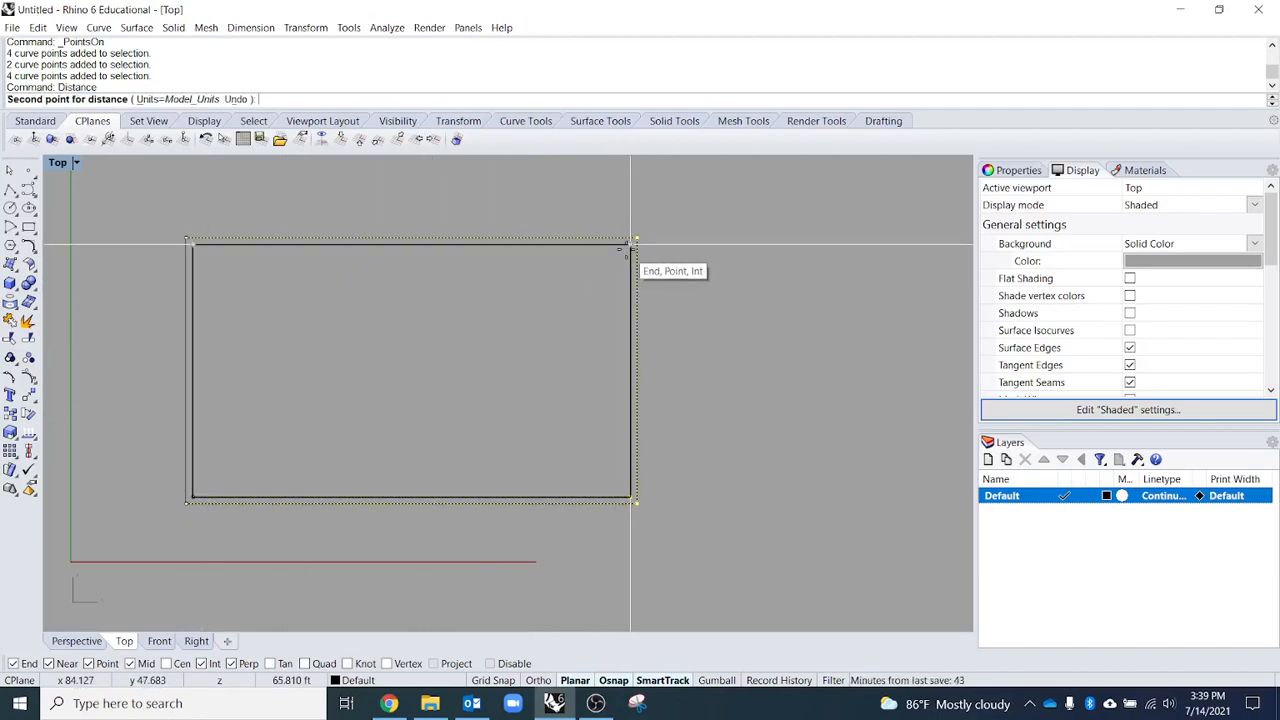
{"action": "left_click", "coordinate": [631, 243]}
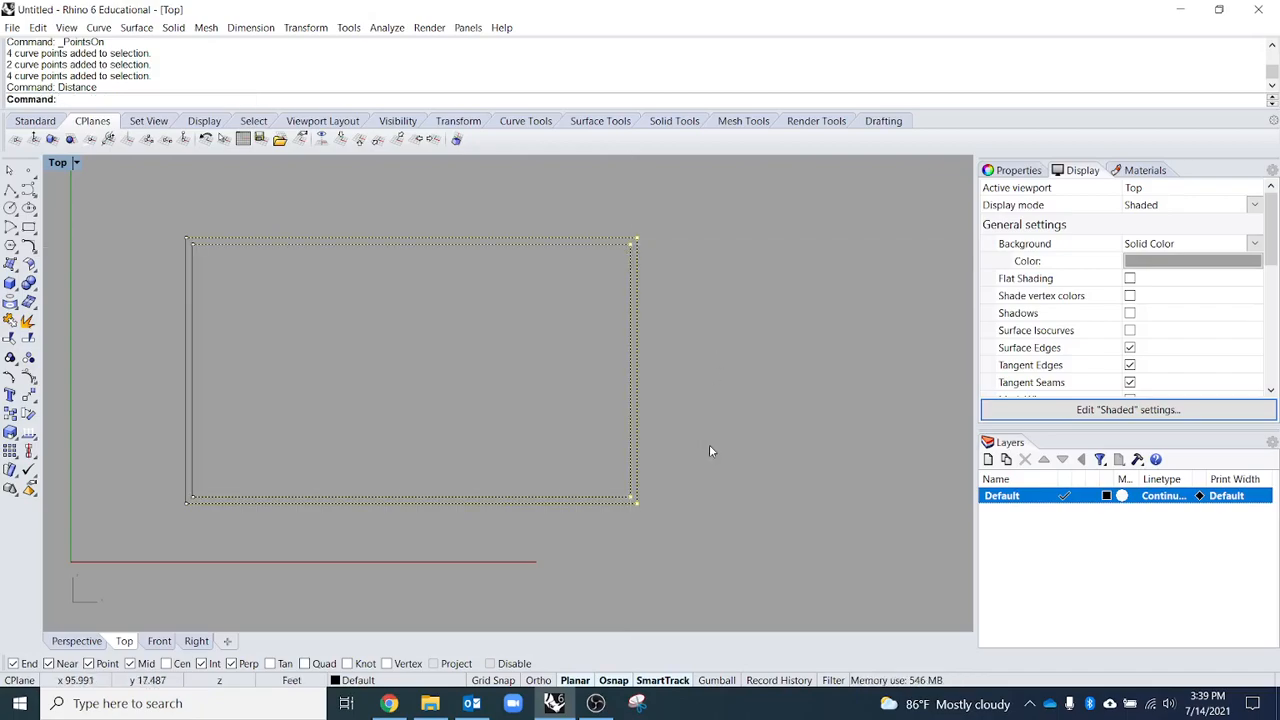
- Try moving the selected right-side control points freely inward to narrow both rectangles, and undo it
{"action": "type", "text": "Move"}
{"action": "key", "text": "Return"}
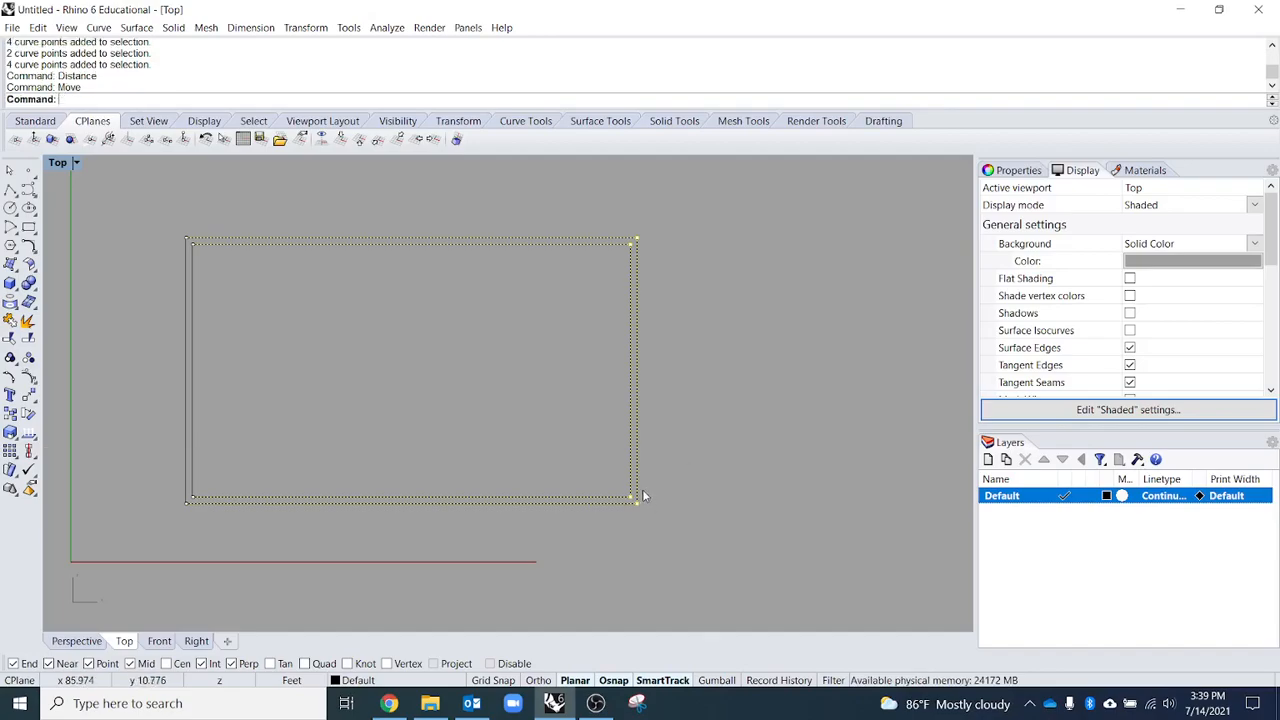
{"action": "left_click_drag", "start_coordinate": [635, 497], "coordinate": [532, 491]}
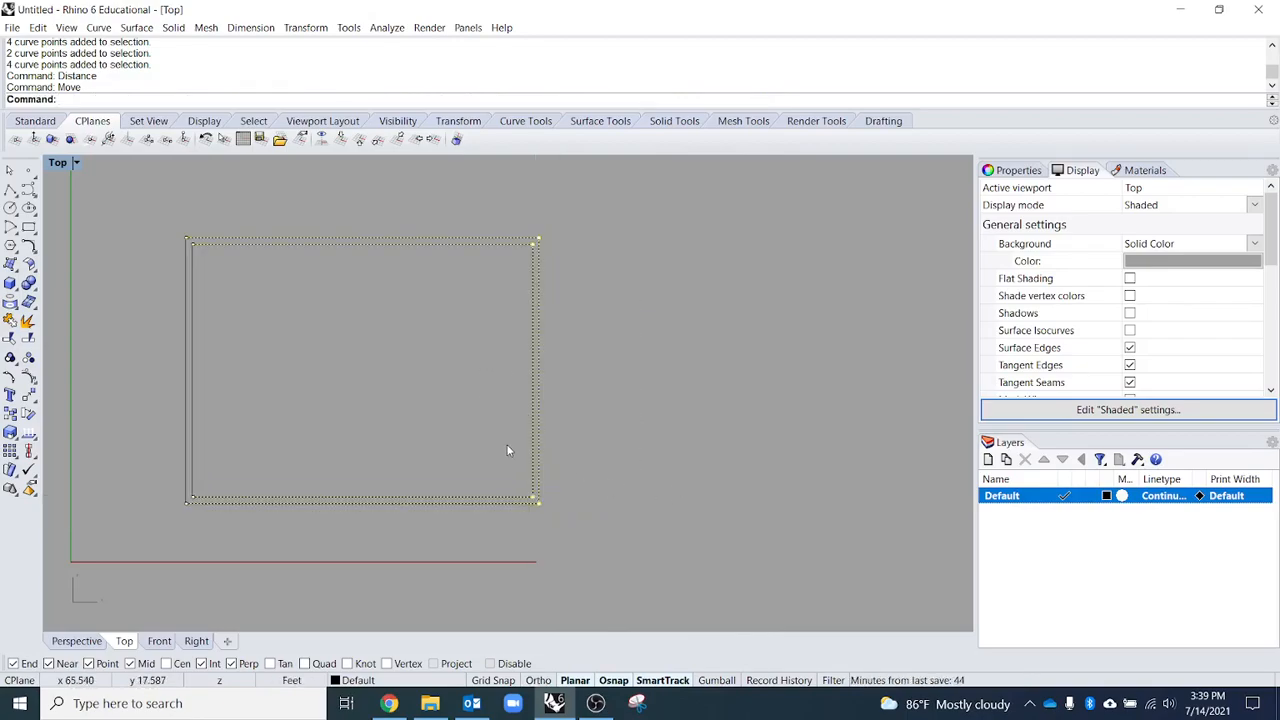
{"action": "key", "text": "ctrl+z"}
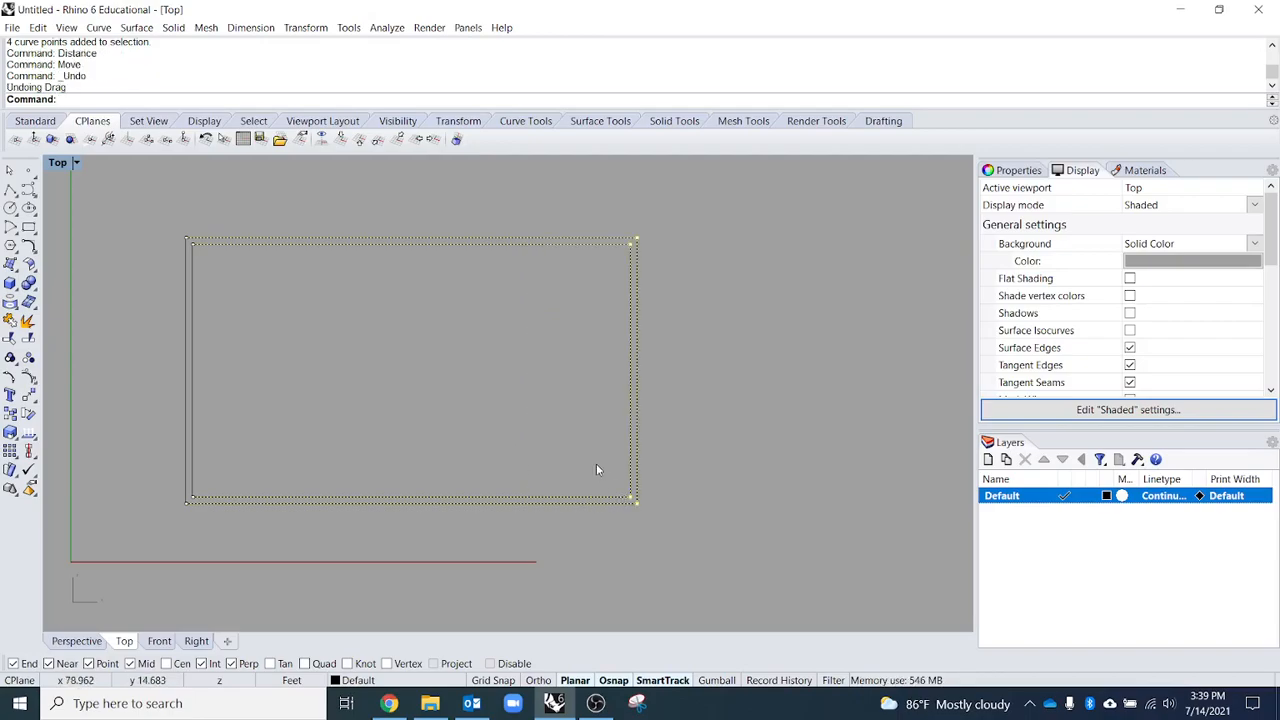
- Move the selected right-side control points 10.81 ft left from the inner rectangle's lower right corner, along its bottom edge, and deselect them
{"action": "type", "text": "M"}
{"action": "key", "text": "Return"}
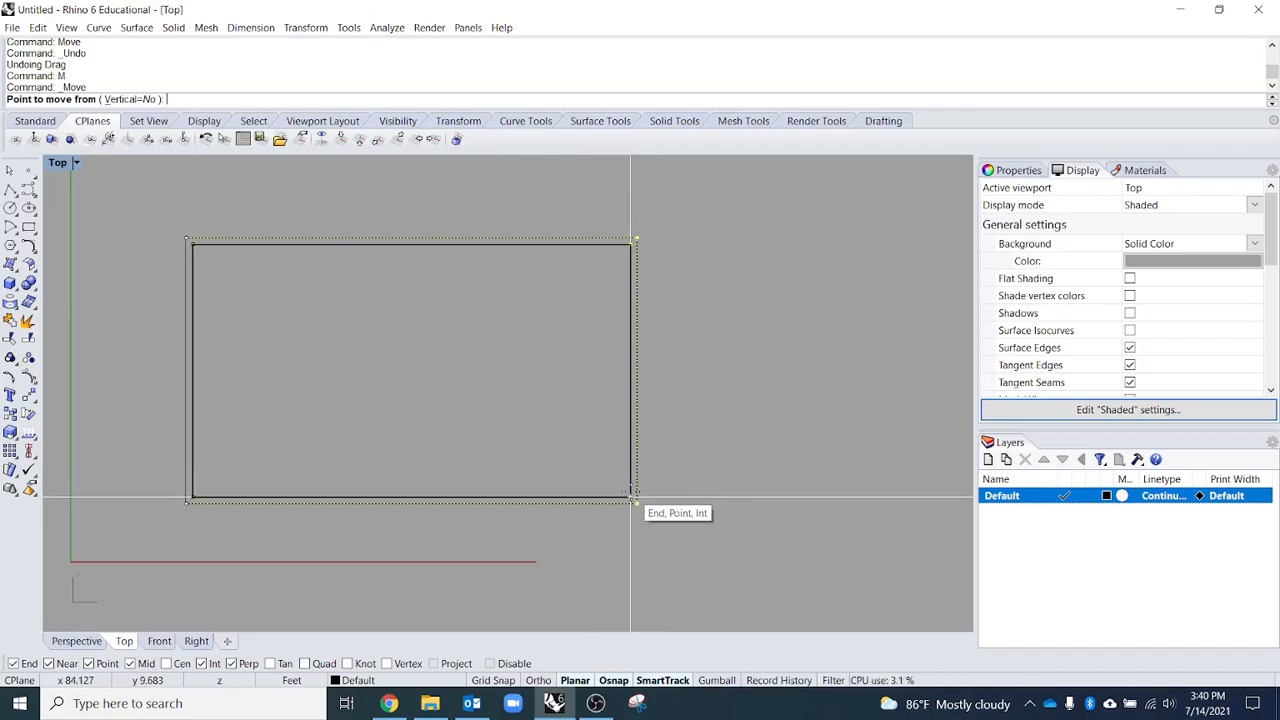
{"action": "left_click", "coordinate": [630, 496]}
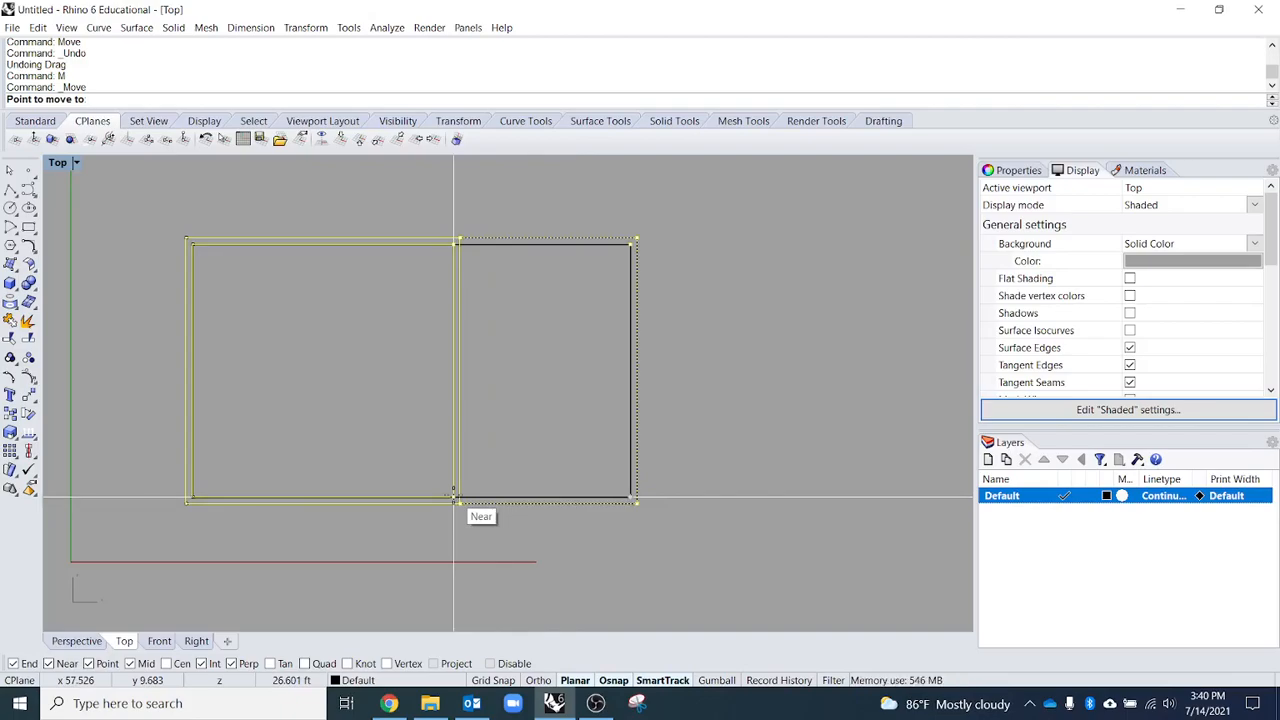
{"action": "type", "text": "10"}
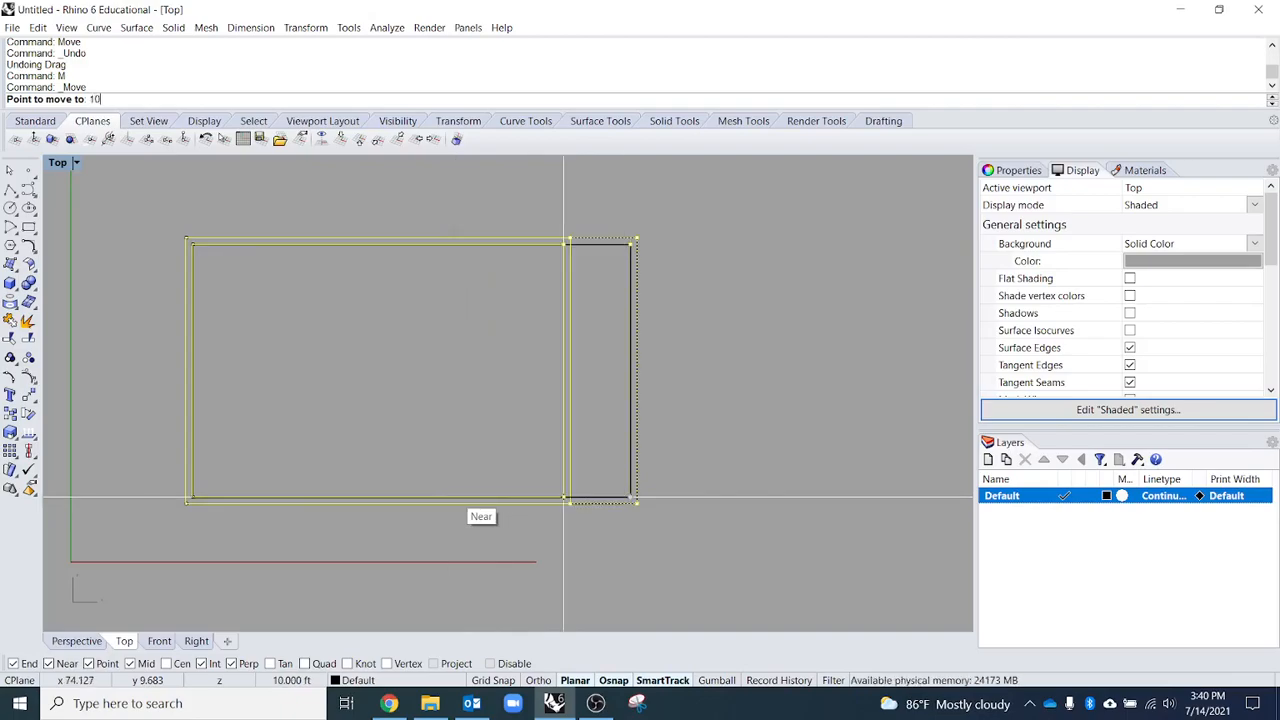
{"action": "type", "text": ".81"}
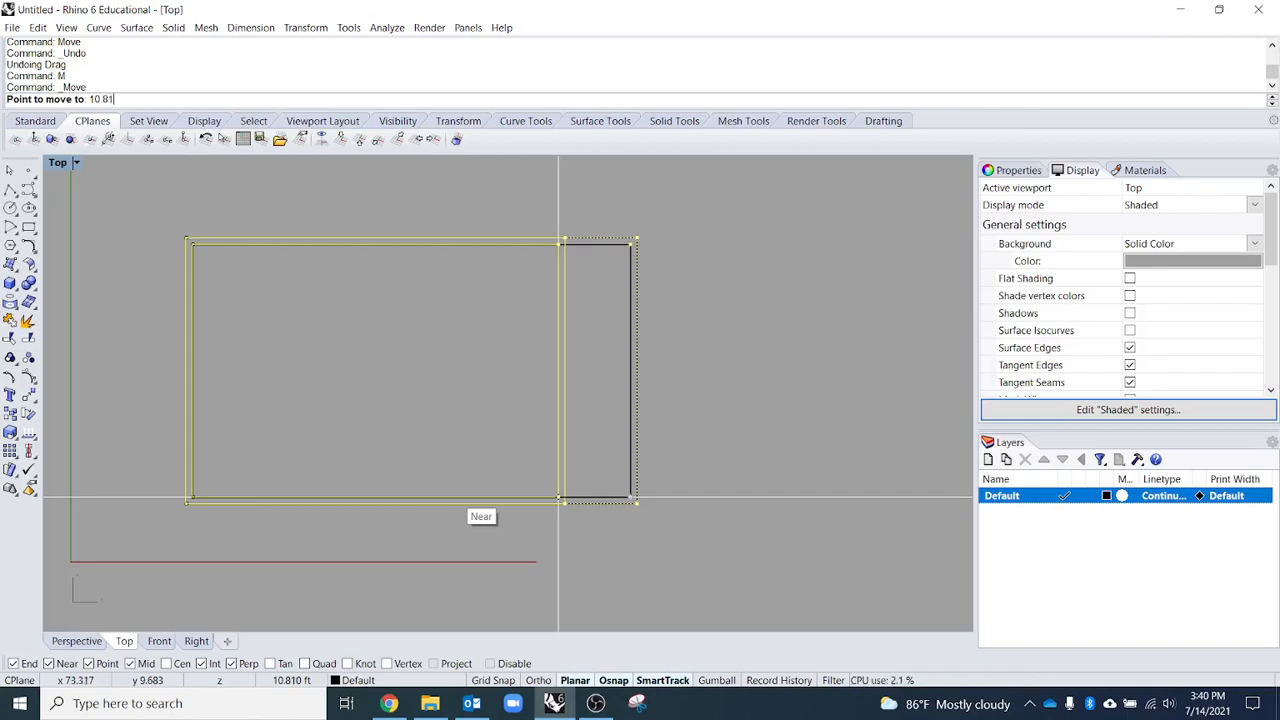
{"action": "key", "text": "Return"}
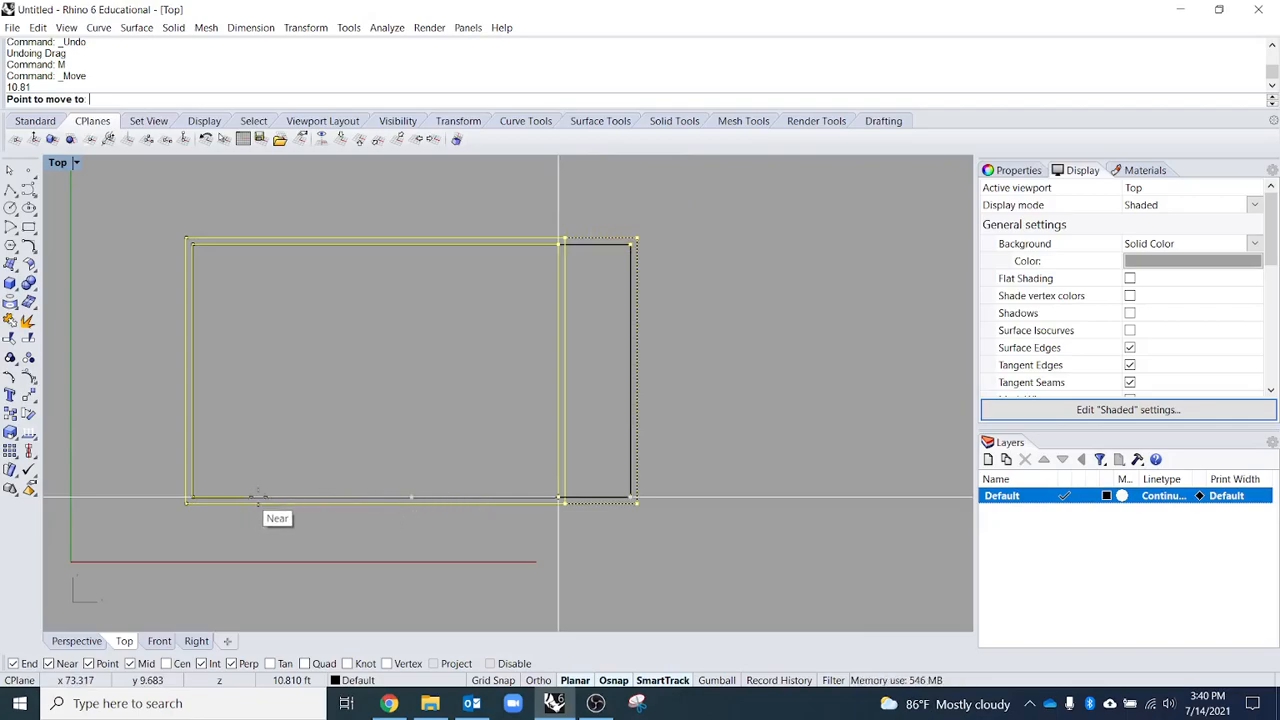
{"action": "key", "text": "Escape"}
{"action": "left_click", "coordinate": [660, 557]}
- Measure the inner rectangle's width straight across from its left side to its right side
{"action": "type", "text": "Distance"}
{"action": "key", "text": "Return"}
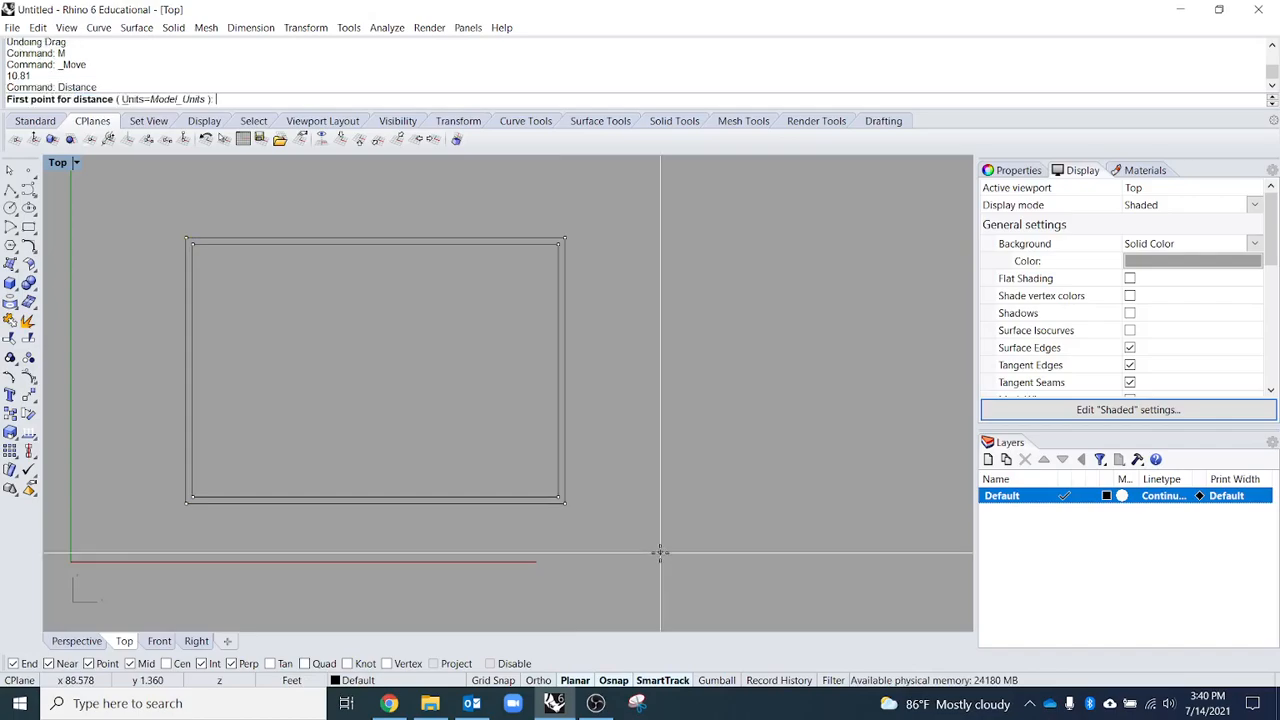
{"action": "left_click", "coordinate": [199, 292]}
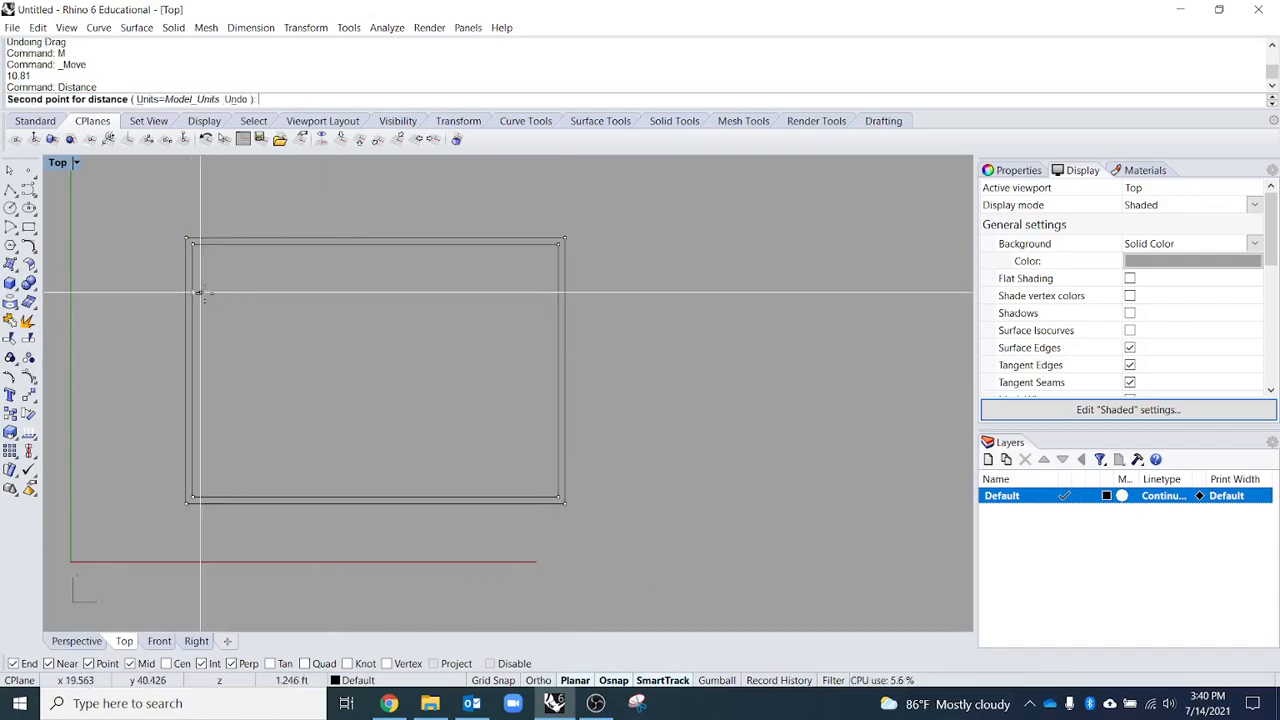
{"action": "left_click", "coordinate": [558, 291]}
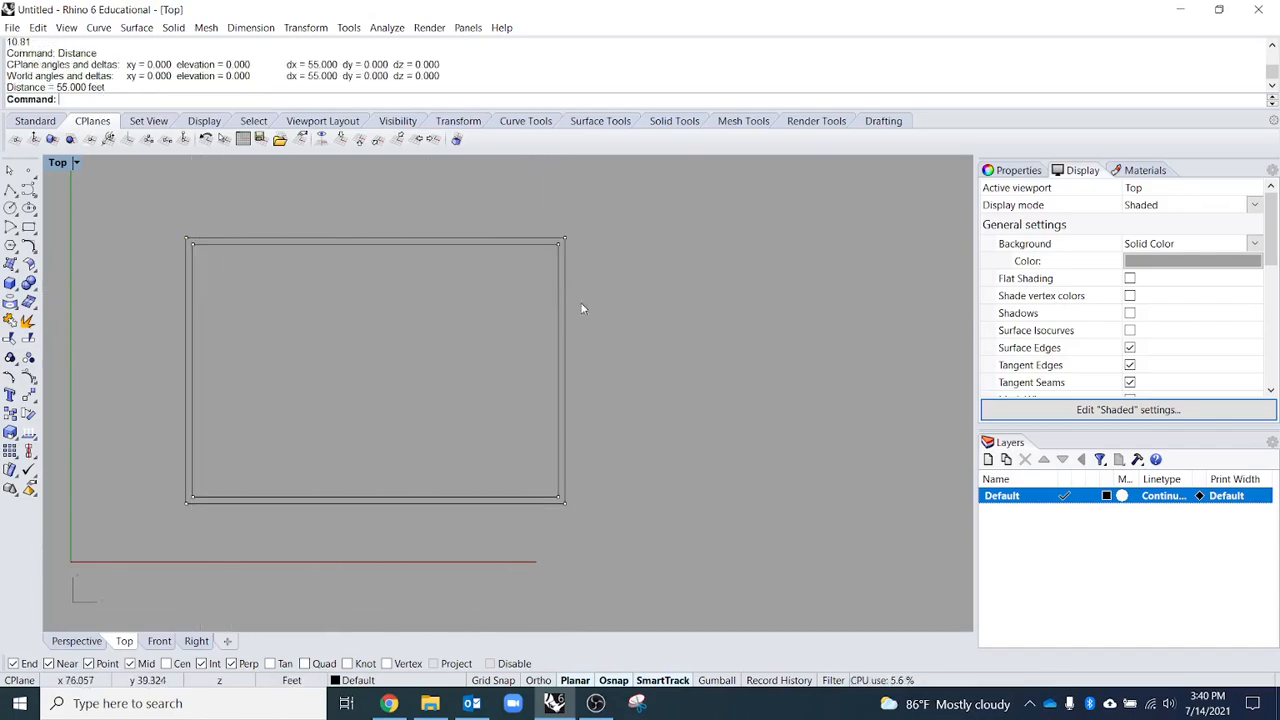
- Draw a short vertical line across the gap between the two rectangles' bottom edges, near the lower right corner
{"action": "right_click_drag", "start_coordinate": [584, 371], "coordinate": [615, 349]}
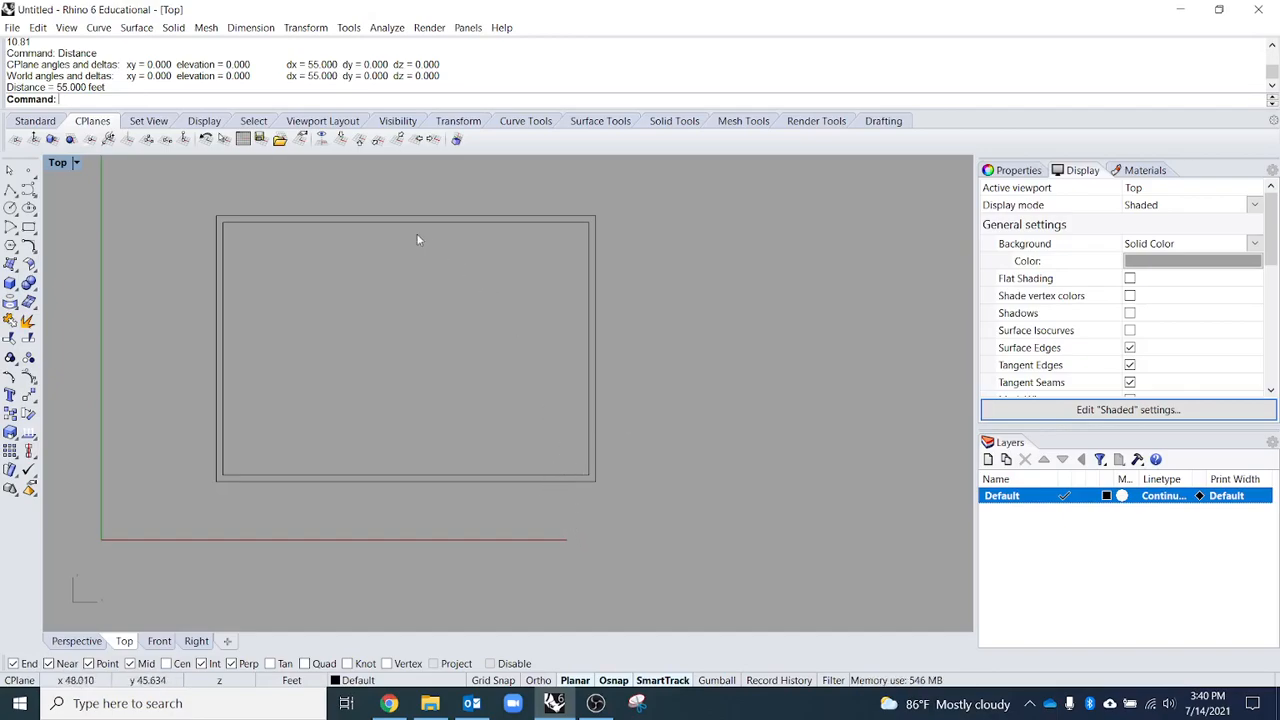
{"action": "right_click_drag", "start_coordinate": [188, 464], "coordinate": [262, 374]}
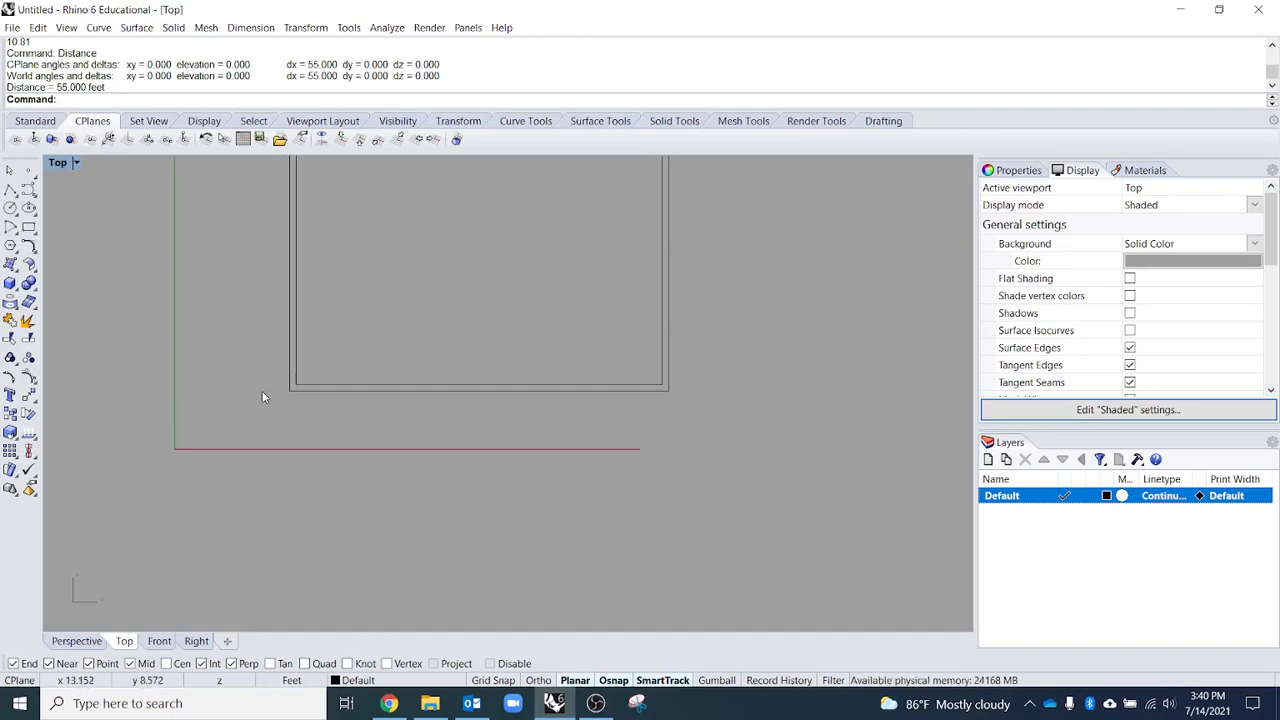
{"action": "left_click", "coordinate": [15, 196]}
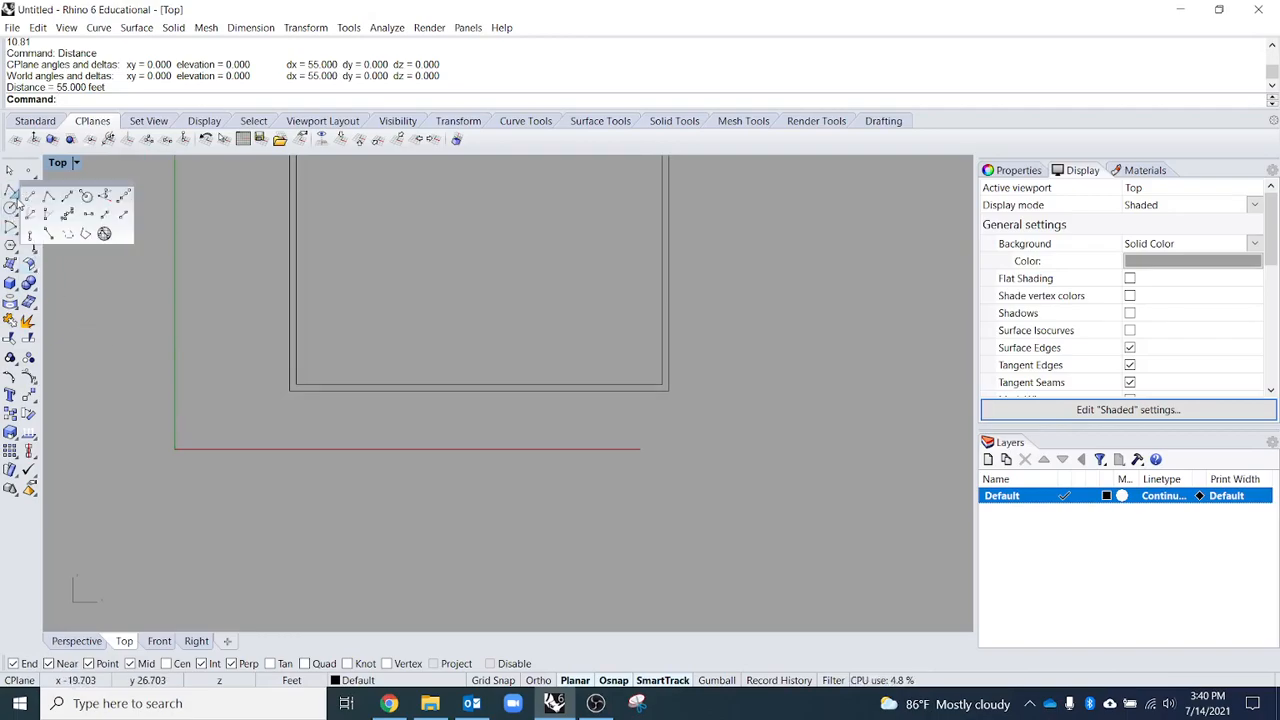
{"action": "left_click", "coordinate": [28, 198]}
{"action": "scroll", "coordinate": [571, 380], "scroll_direction": "up", "scroll_amount": 5}
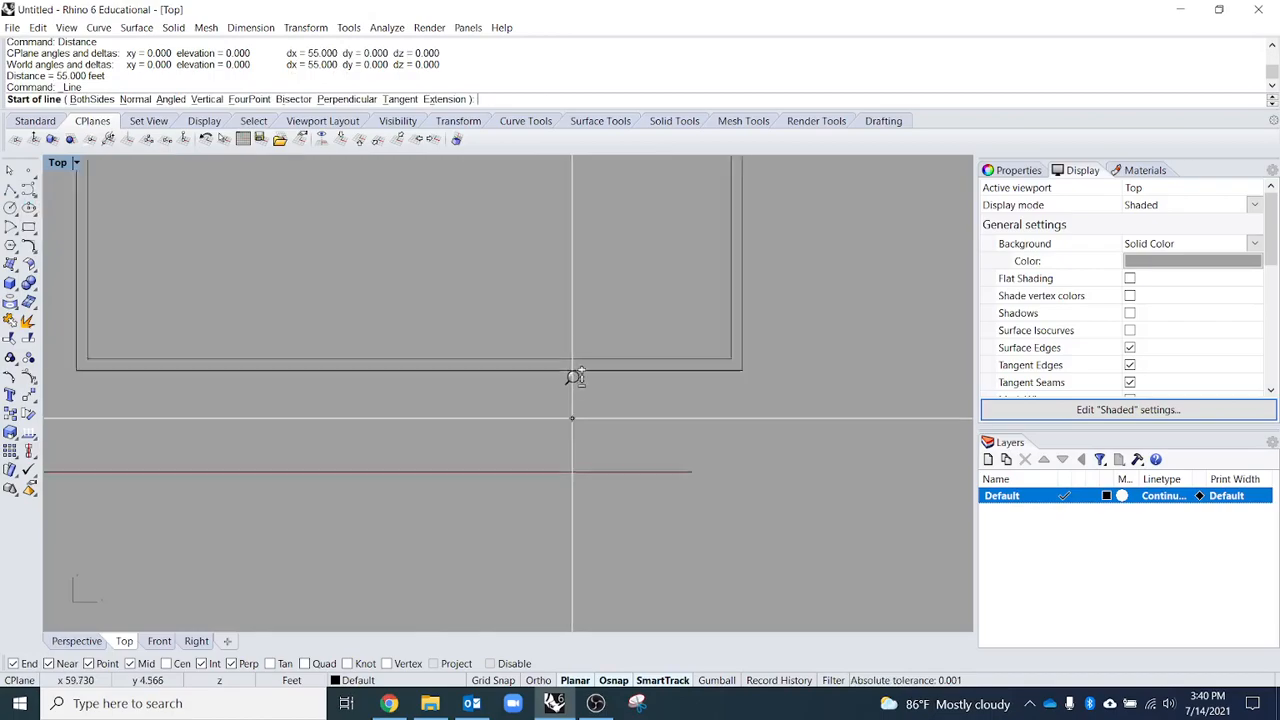
{"action": "left_click", "coordinate": [661, 345]}
{"action": "key", "text": "Escape"}
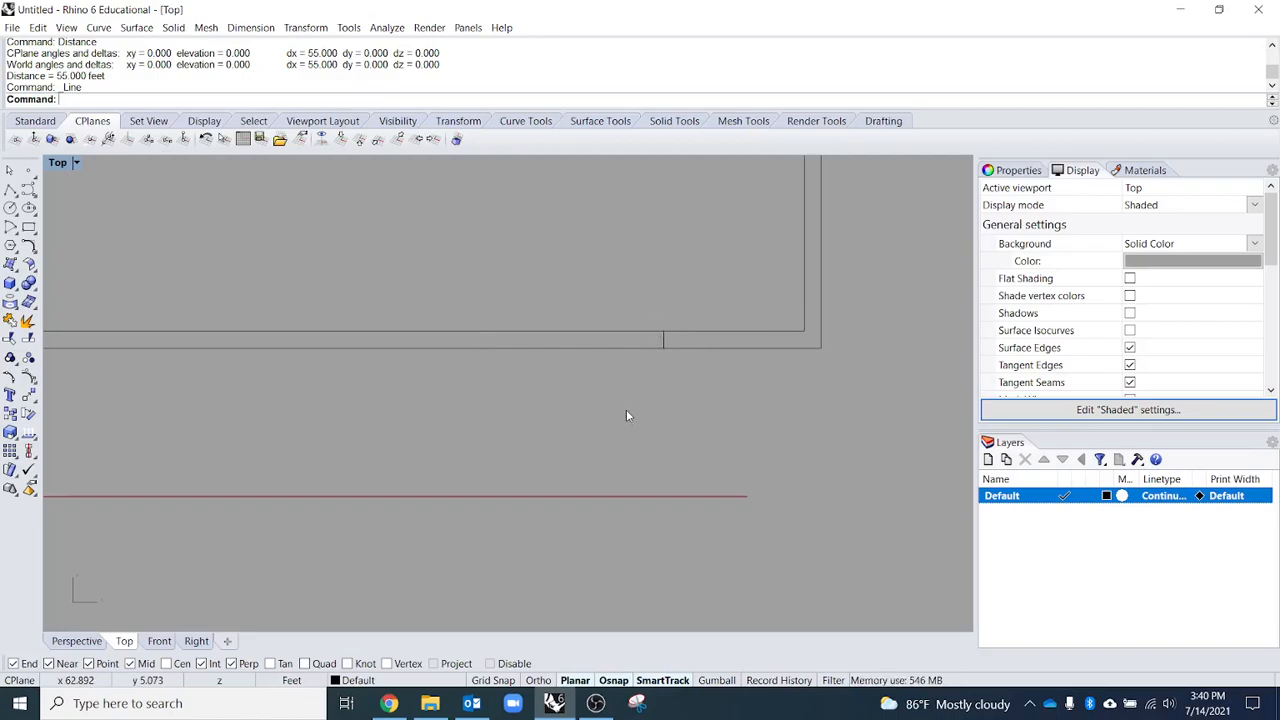
- Offset the short vertical line 30" to the left to mark the other side of the wall opening
{"action": "left_click_drag", "start_coordinate": [640, 425], "coordinate": [678, 278]}
{"action": "type", "text": "offset"}
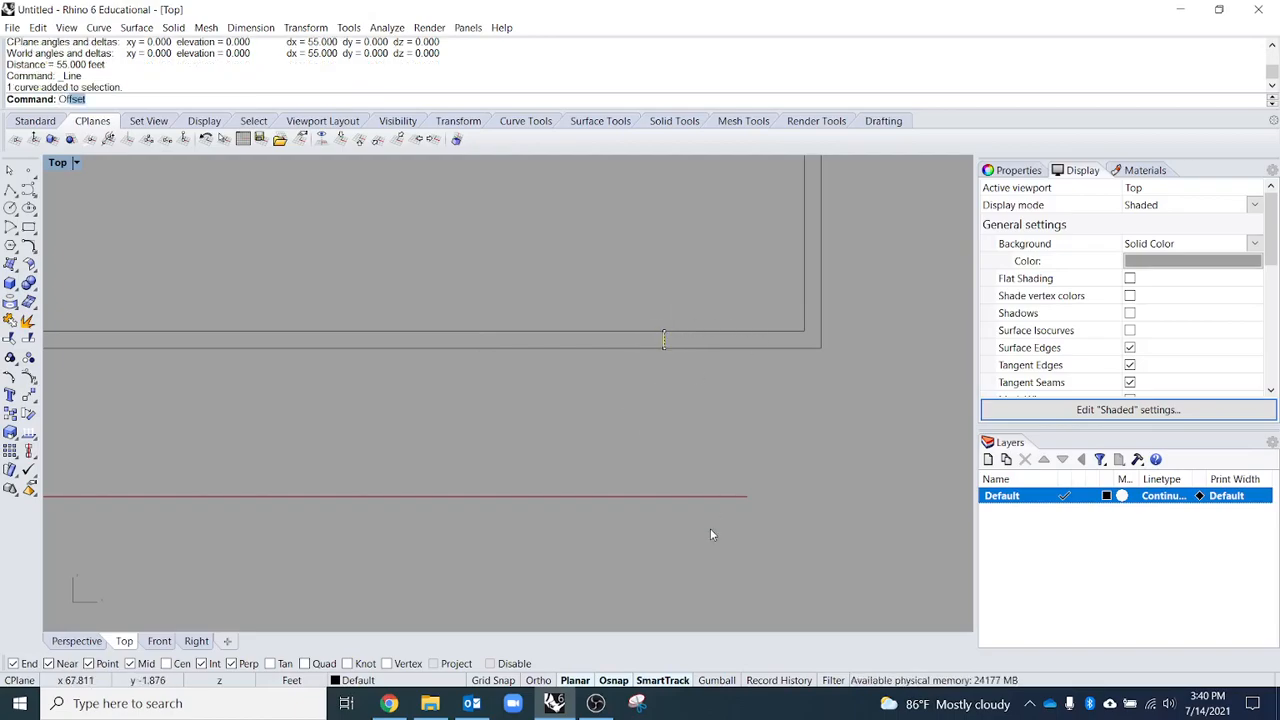
{"action": "key", "text": "Return"}
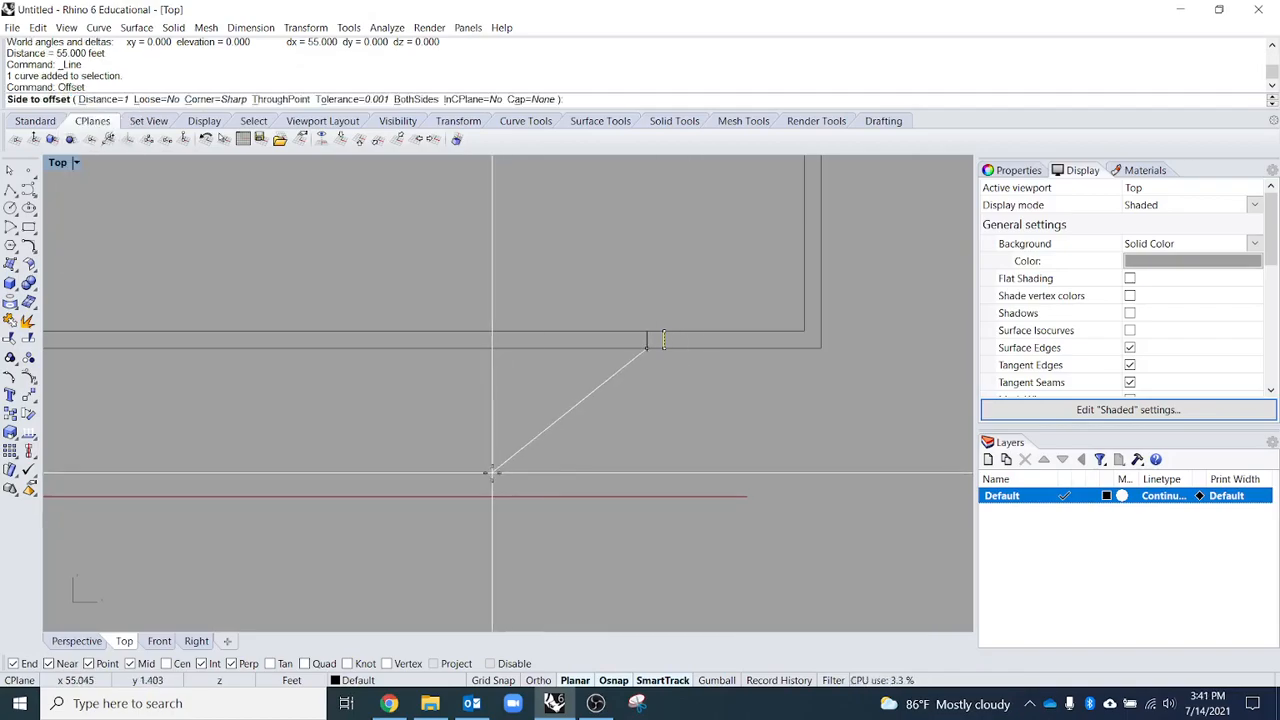
{"action": "type", "text": "30"}
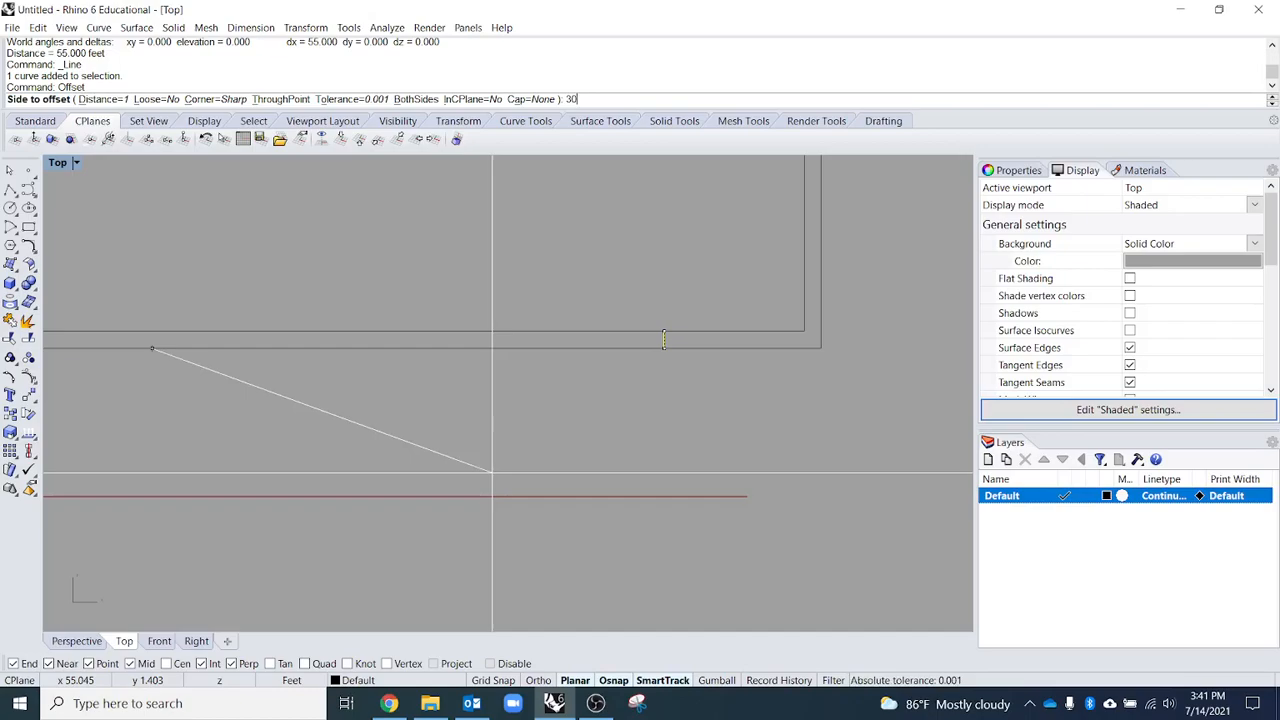
{"action": "key", "text": "BackSpace"}
{"action": "key", "text": "BackSpace"}
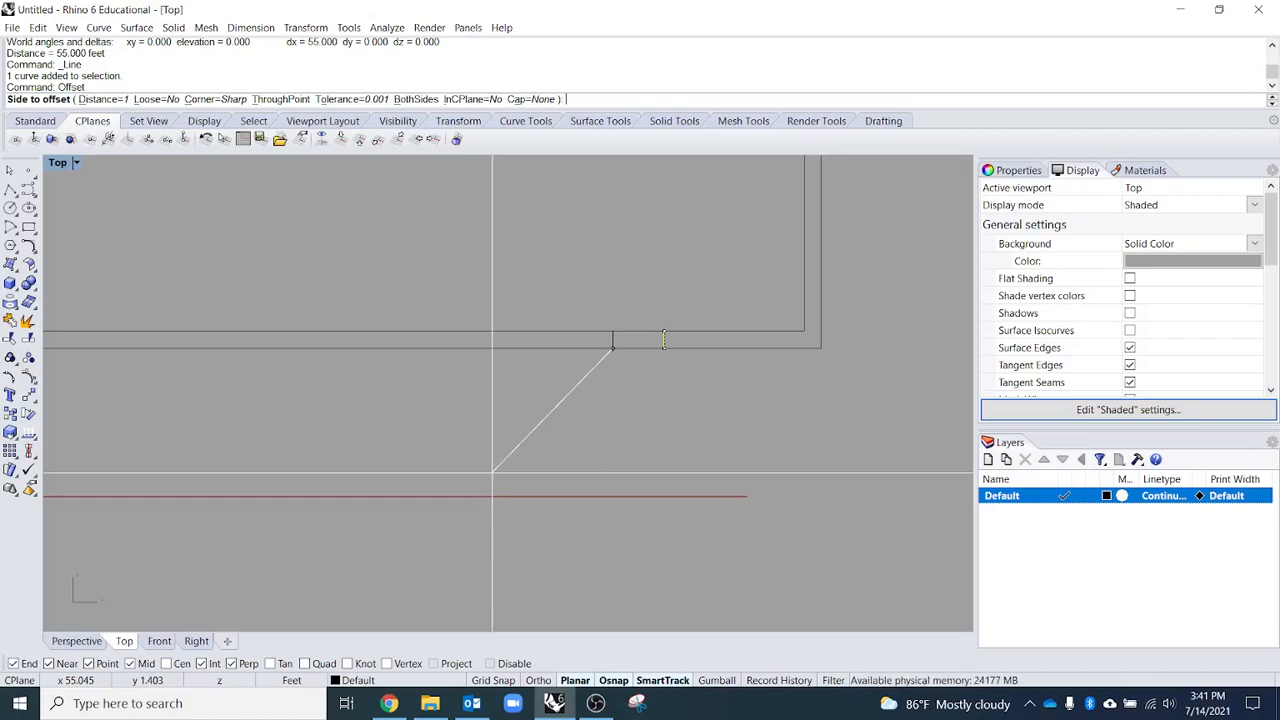
{"action": "type", "text": "30"}
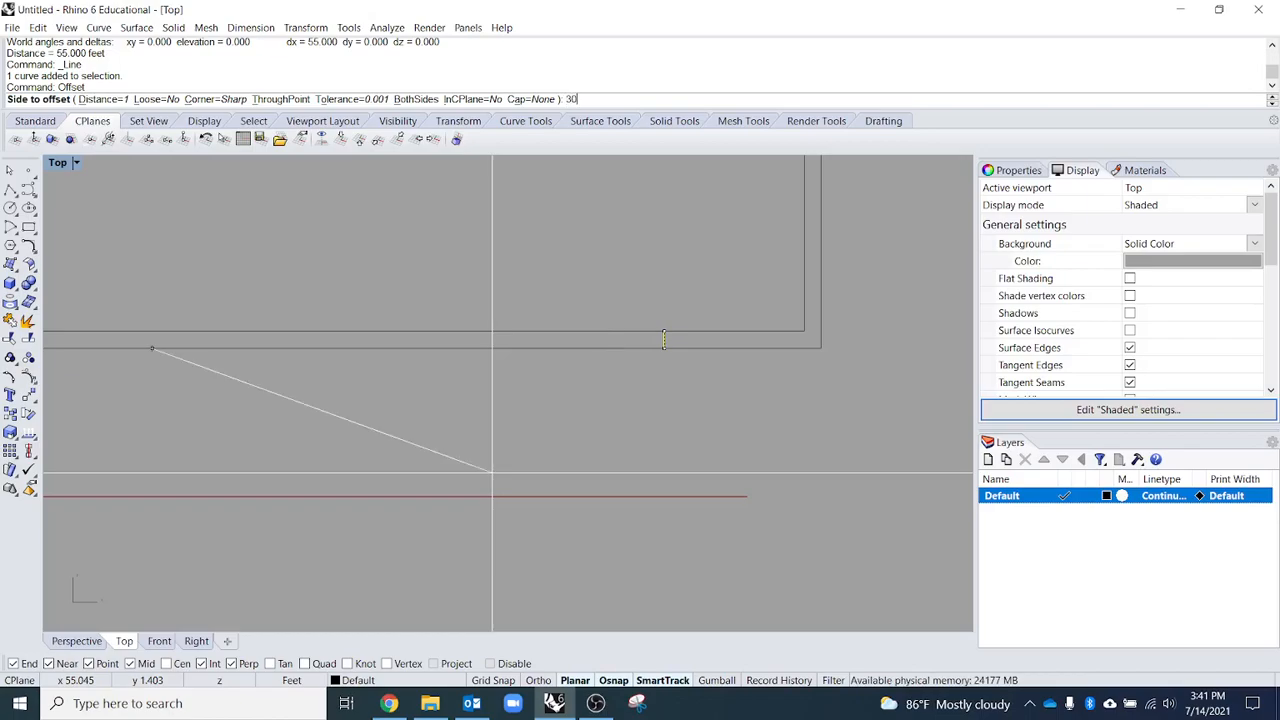
{"action": "type", "text": "'"}
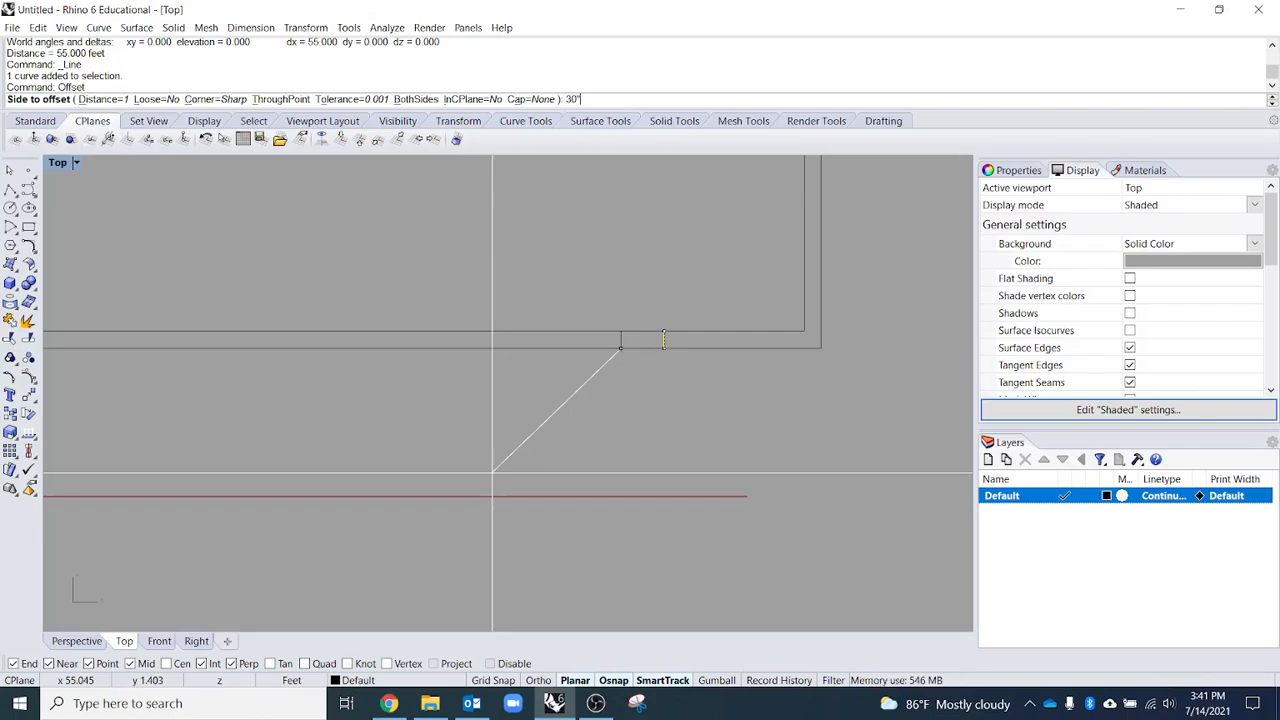
{"action": "key", "text": "BackSpace"}
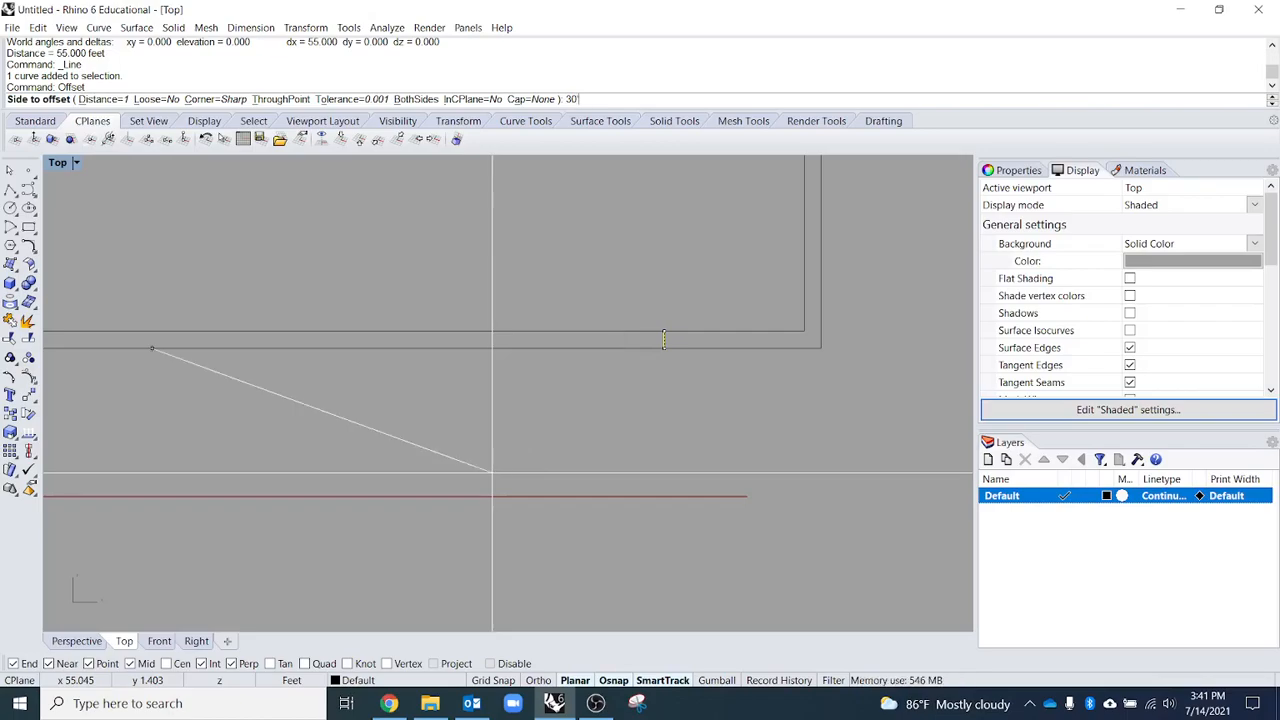
{"action": "type", "text": "'"}
{"action": "type", "text": "'"}
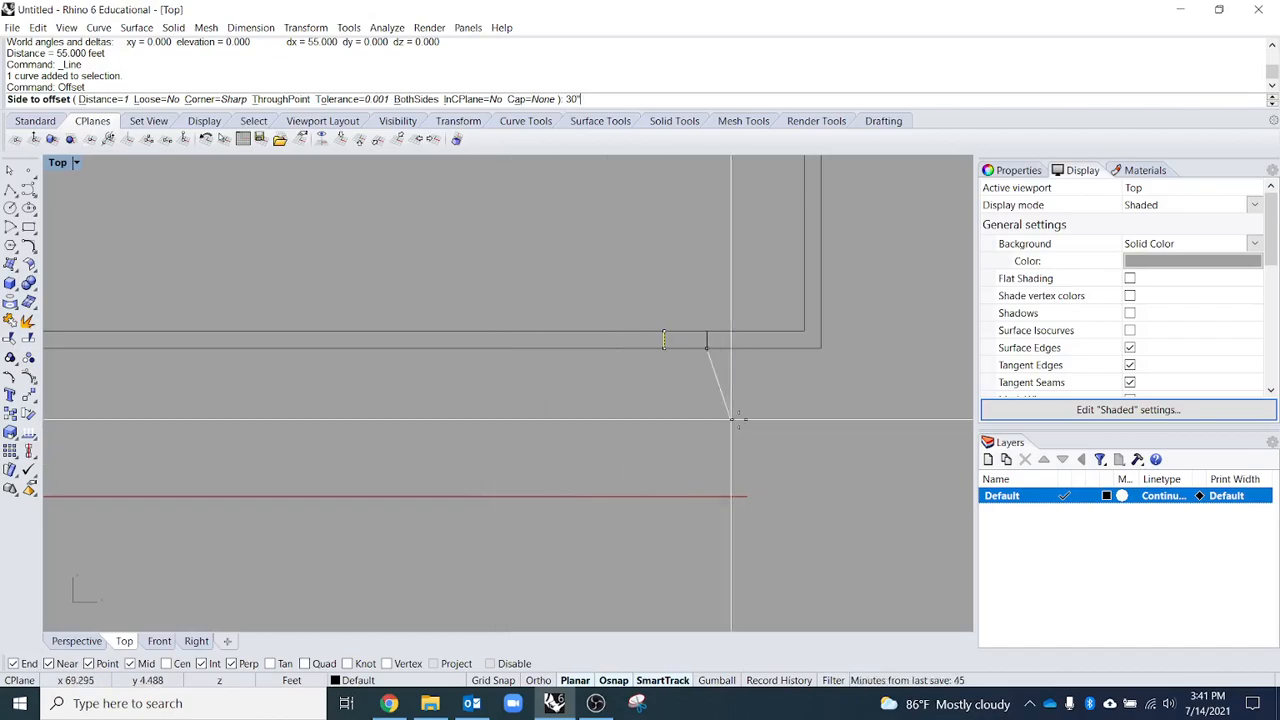
{"action": "scroll", "coordinate": [620, 392], "scroll_direction": "up", "scroll_amount": 2}
{"action": "scroll", "coordinate": [620, 392], "scroll_direction": "up", "scroll_amount": 3}
{"action": "left_click", "coordinate": [577, 391]}
{"action": "scroll", "coordinate": [563, 330], "scroll_direction": "down", "scroll_amount": 1}
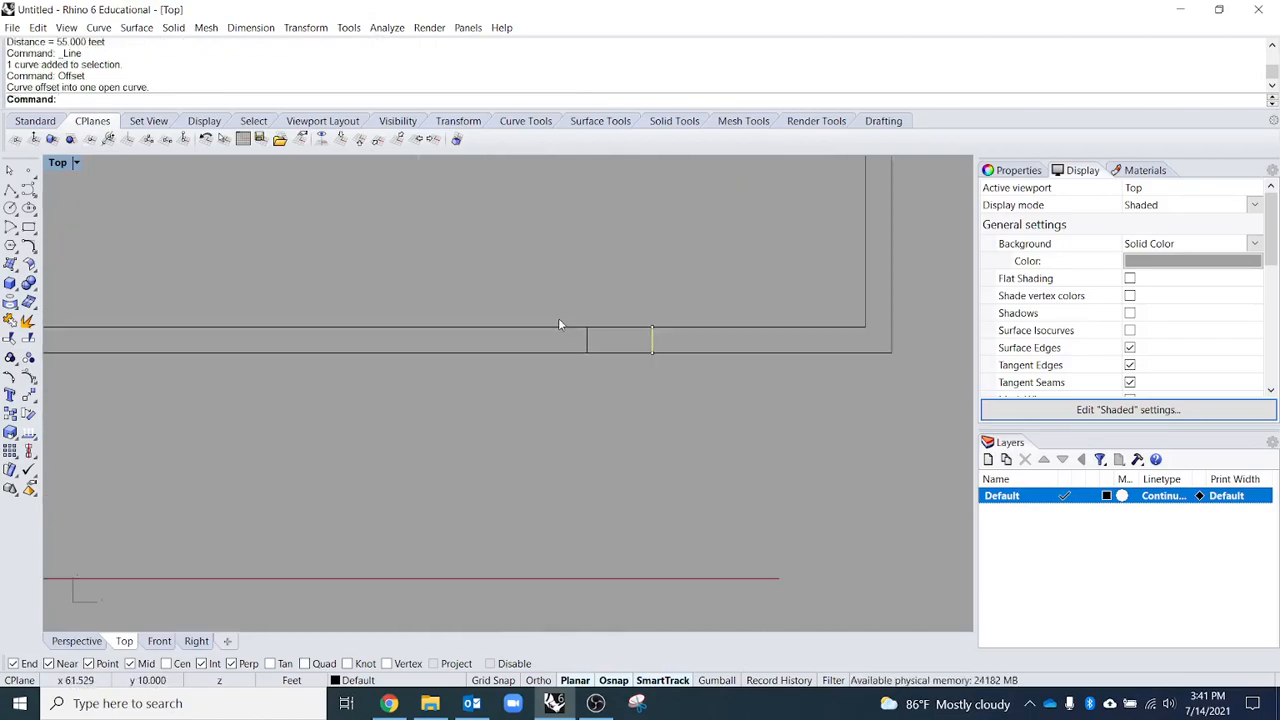
- Select curves around the two short lines of the wall opening with crossing windows, and clear the selection
{"action": "scroll", "coordinate": [720, 470], "scroll_direction": "down", "scroll_amount": 5}
{"action": "scroll", "coordinate": [751, 465], "scroll_direction": "up", "scroll_amount": 4}
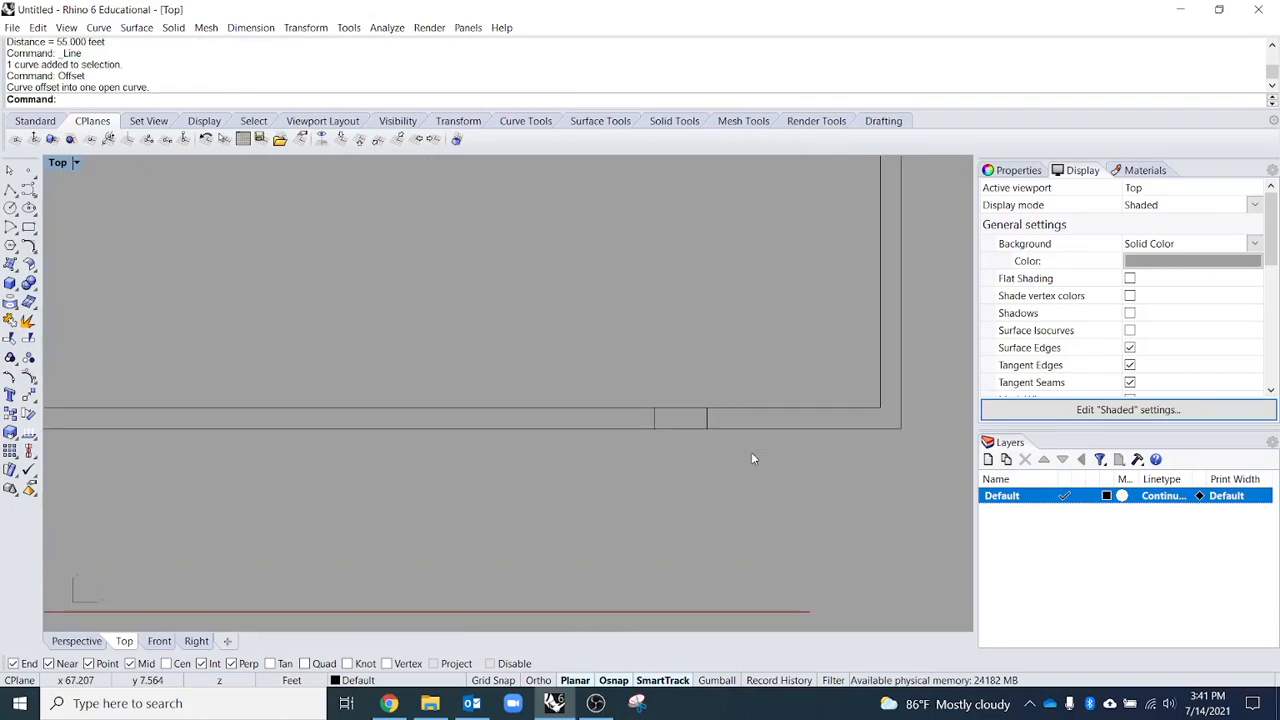
{"action": "left_click_drag", "start_coordinate": [671, 500], "coordinate": [569, 398]}
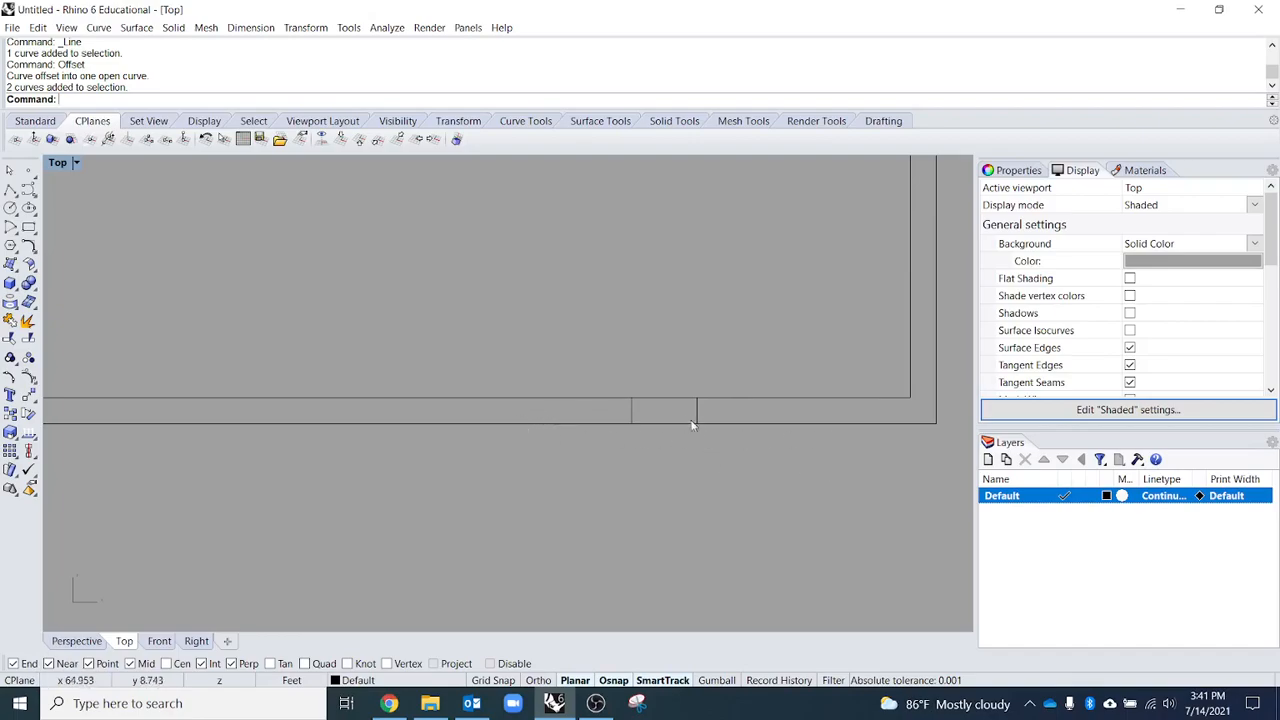
{"action": "left_click_drag", "start_coordinate": [776, 480], "coordinate": [640, 405]}
{"action": "left_click", "coordinate": [785, 517]}
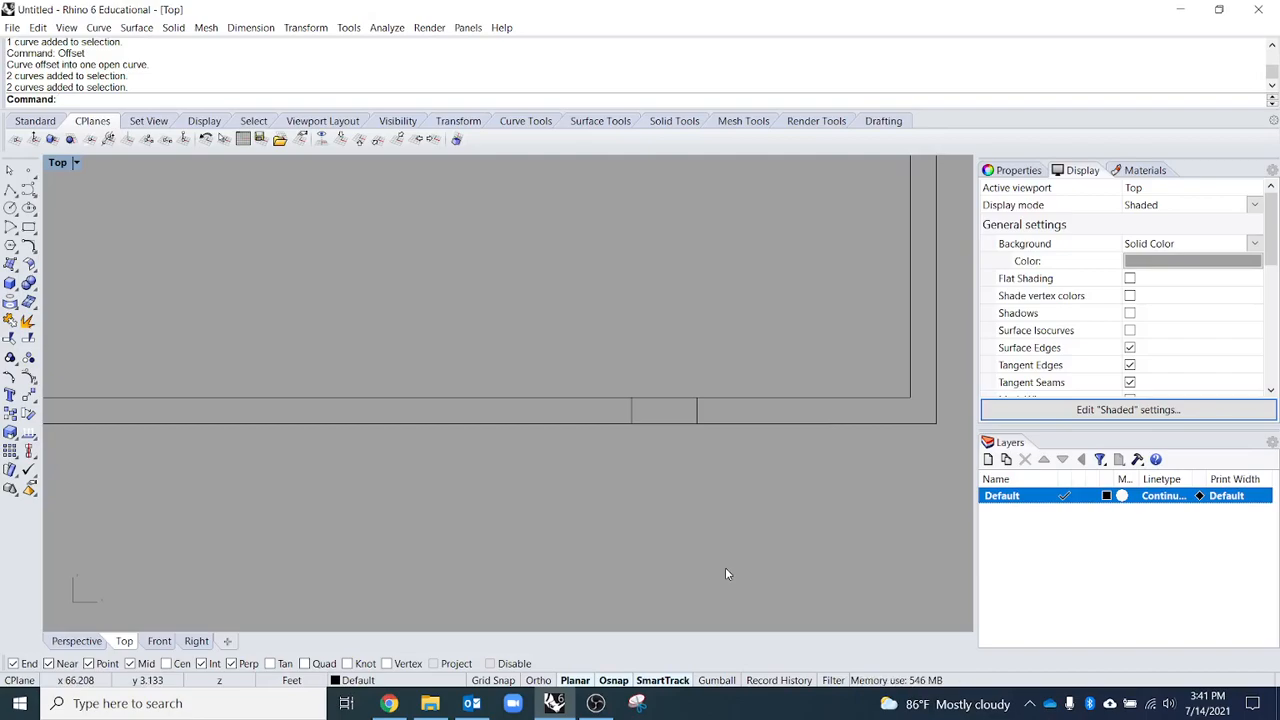
- Create a new layer named Plan Cut and open its layer color selection
{"action": "left_click", "coordinate": [988, 460]}
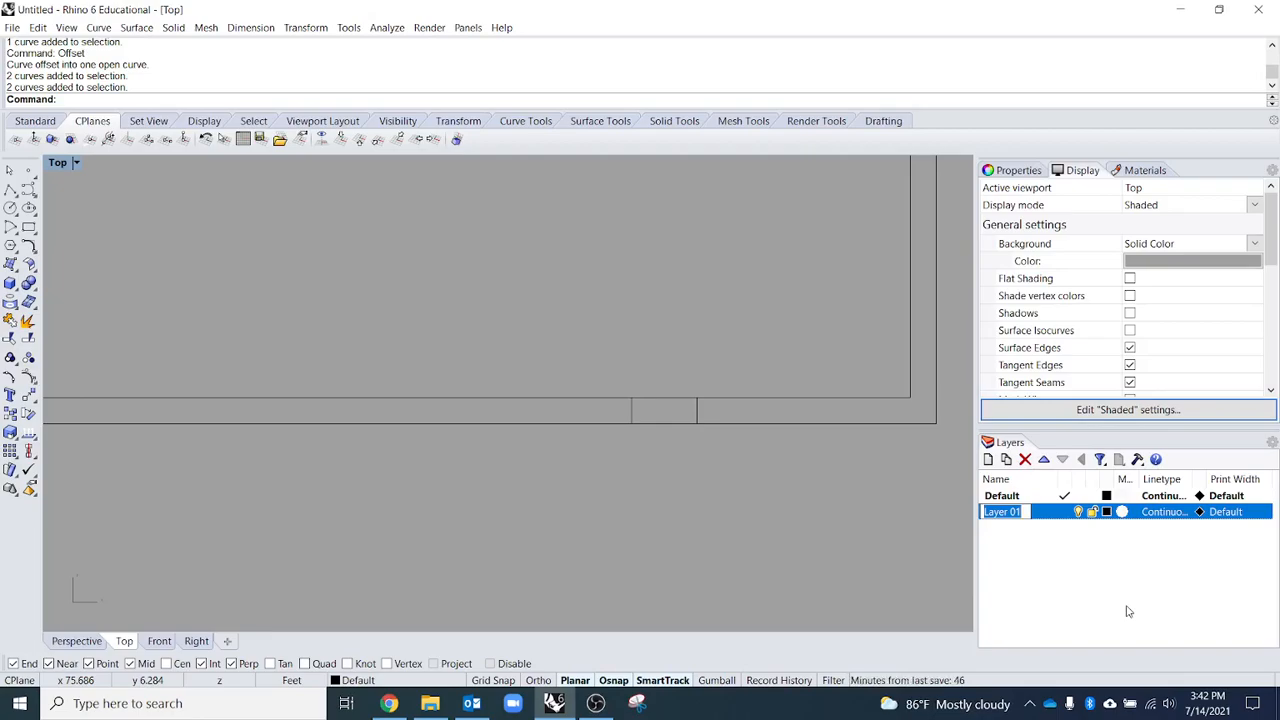
{"action": "type", "text": "Sec"}
{"action": "key", "text": "BackSpace"}
{"action": "key", "text": "BackSpace"}
{"action": "key", "text": "BackSpace"}
{"action": "type", "text": "Plan Cut"}
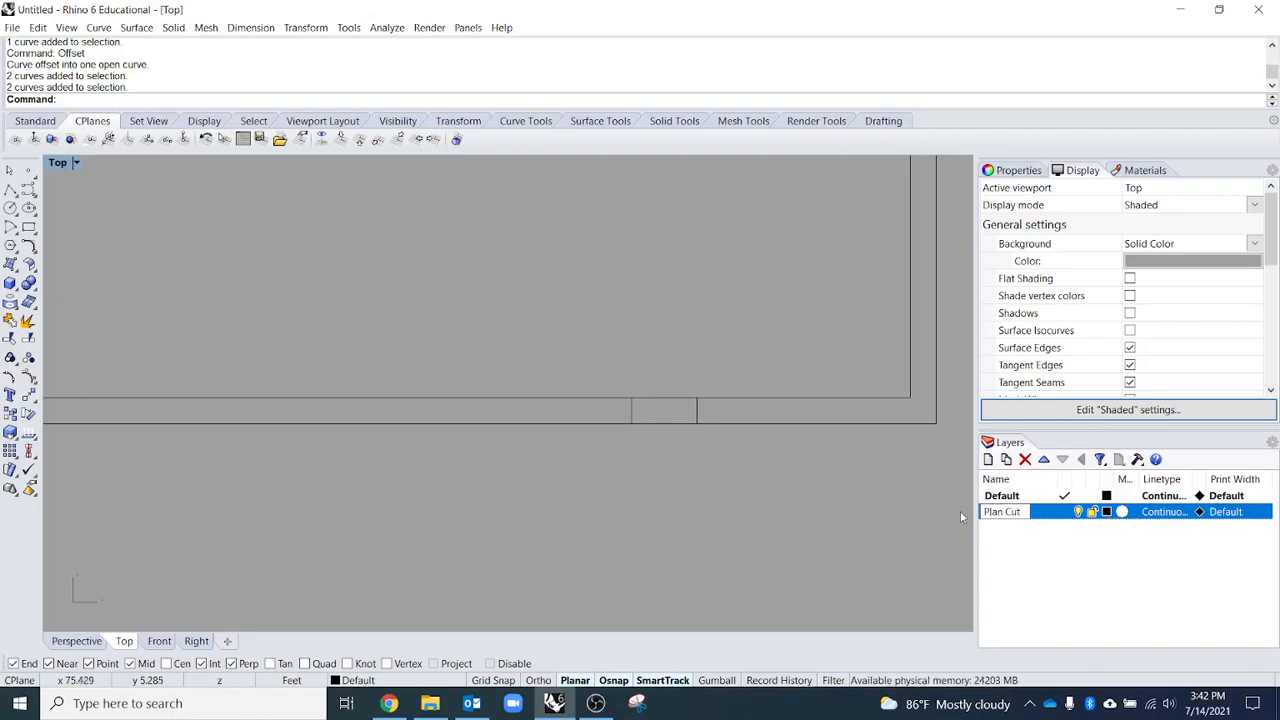
{"action": "left_click", "coordinate": [1106, 511]}
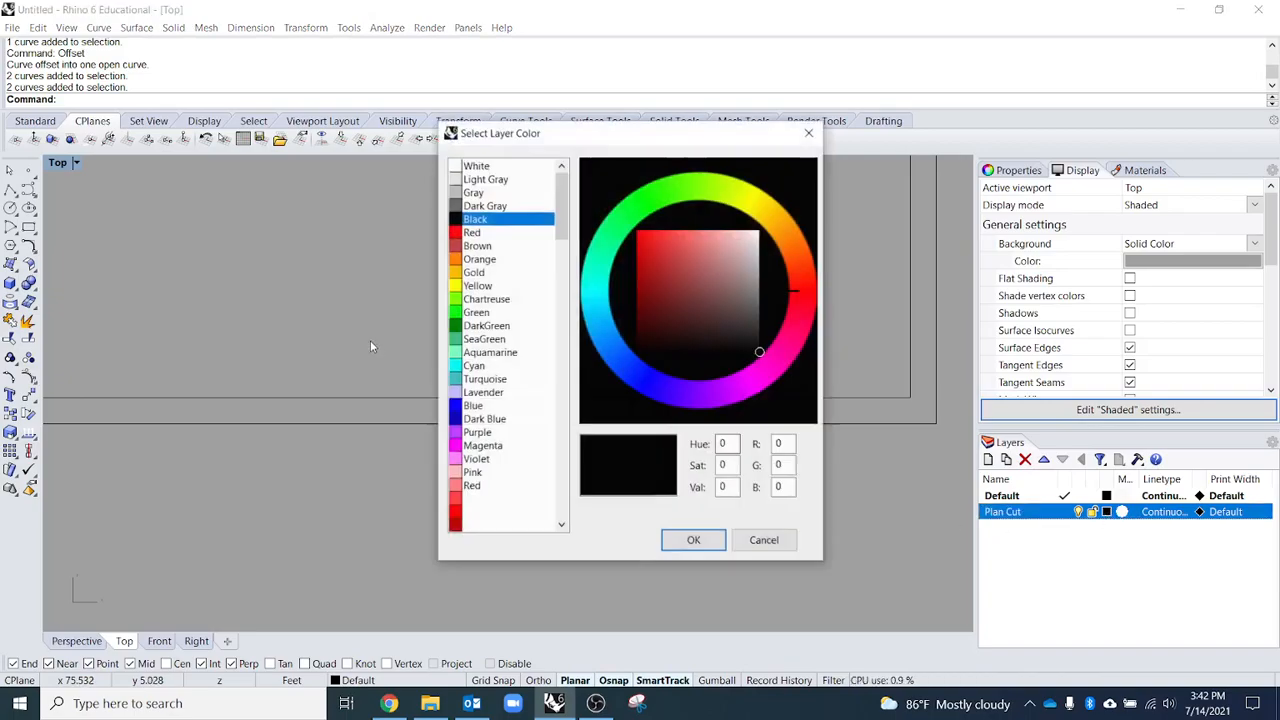
- Set the Plan Cut layer's colour to Red and move the two wall outline curves onto that layer
{"action": "left_click", "coordinate": [473, 233]}
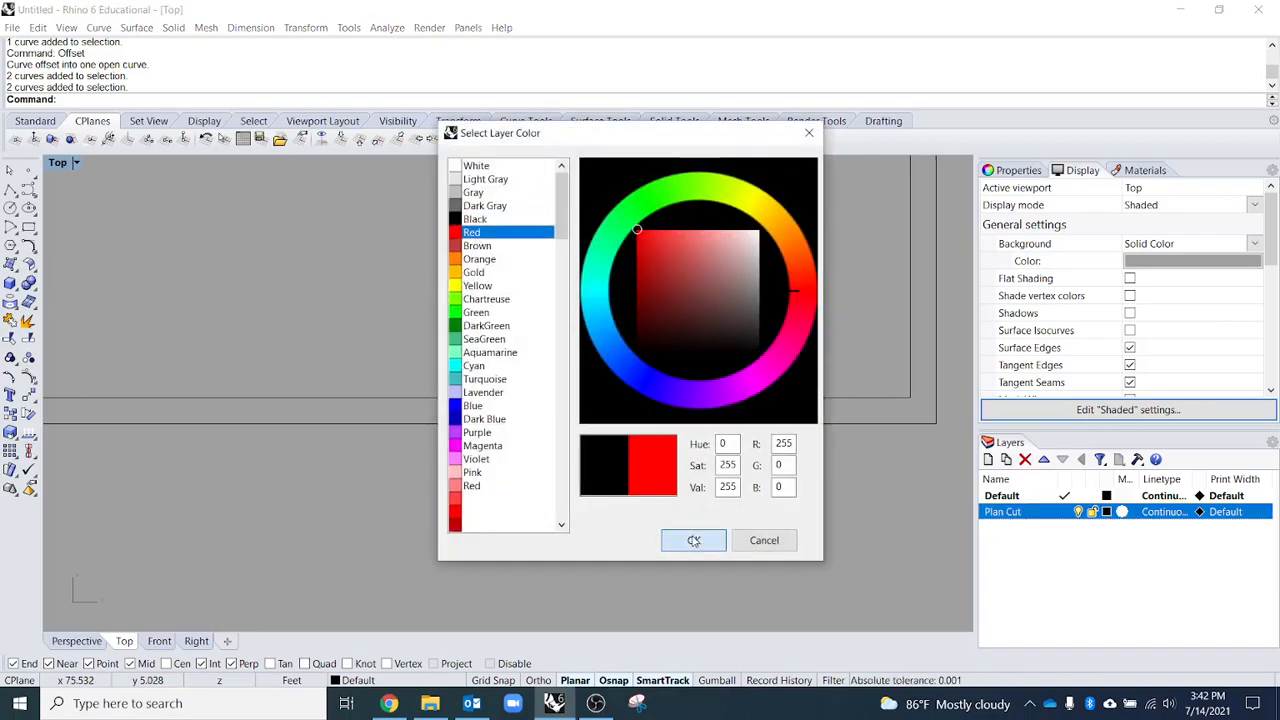
{"action": "left_click", "coordinate": [693, 540]}
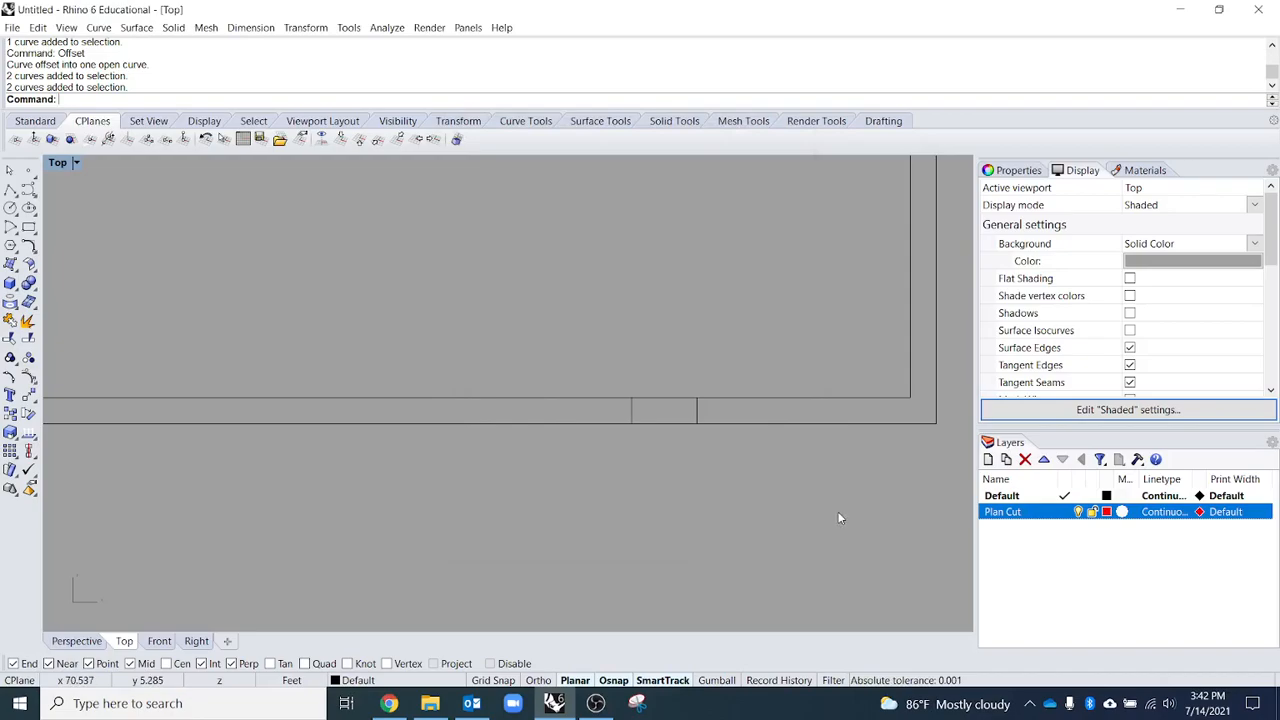
{"action": "scroll", "coordinate": [669, 497], "scroll_direction": "down", "scroll_amount": 2}
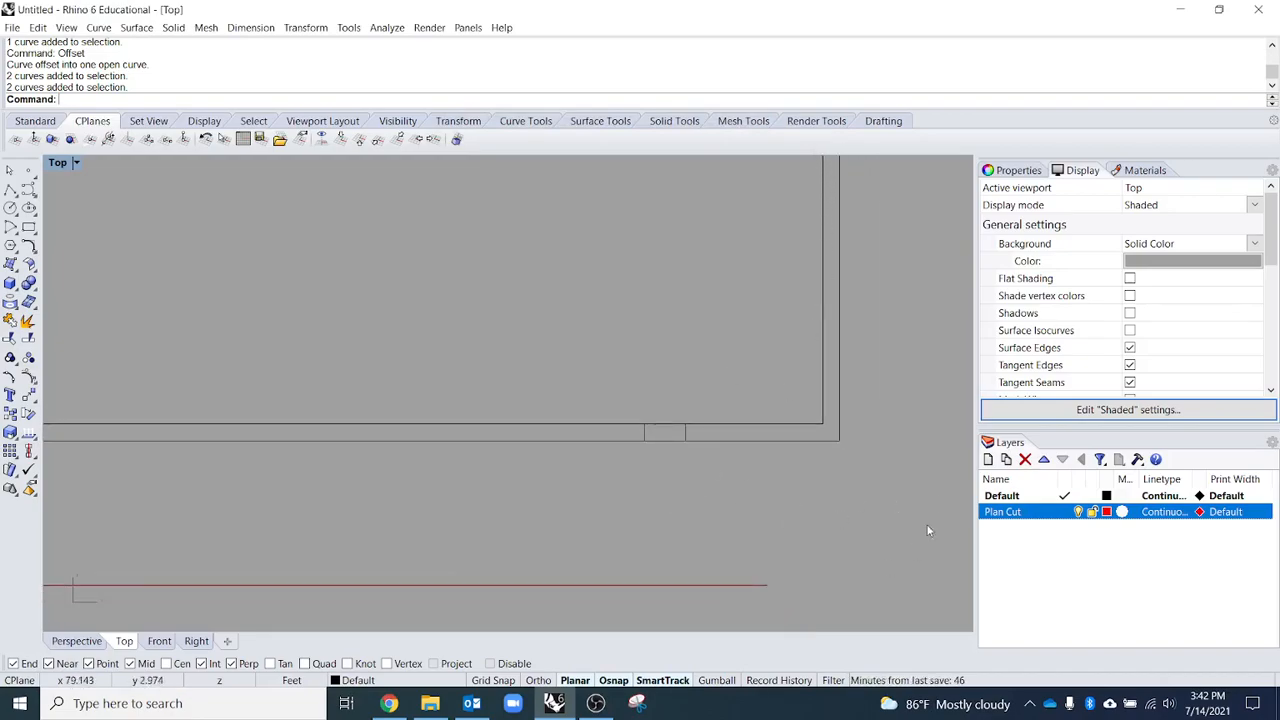
{"action": "left_click_drag", "start_coordinate": [866, 460], "coordinate": [758, 348]}
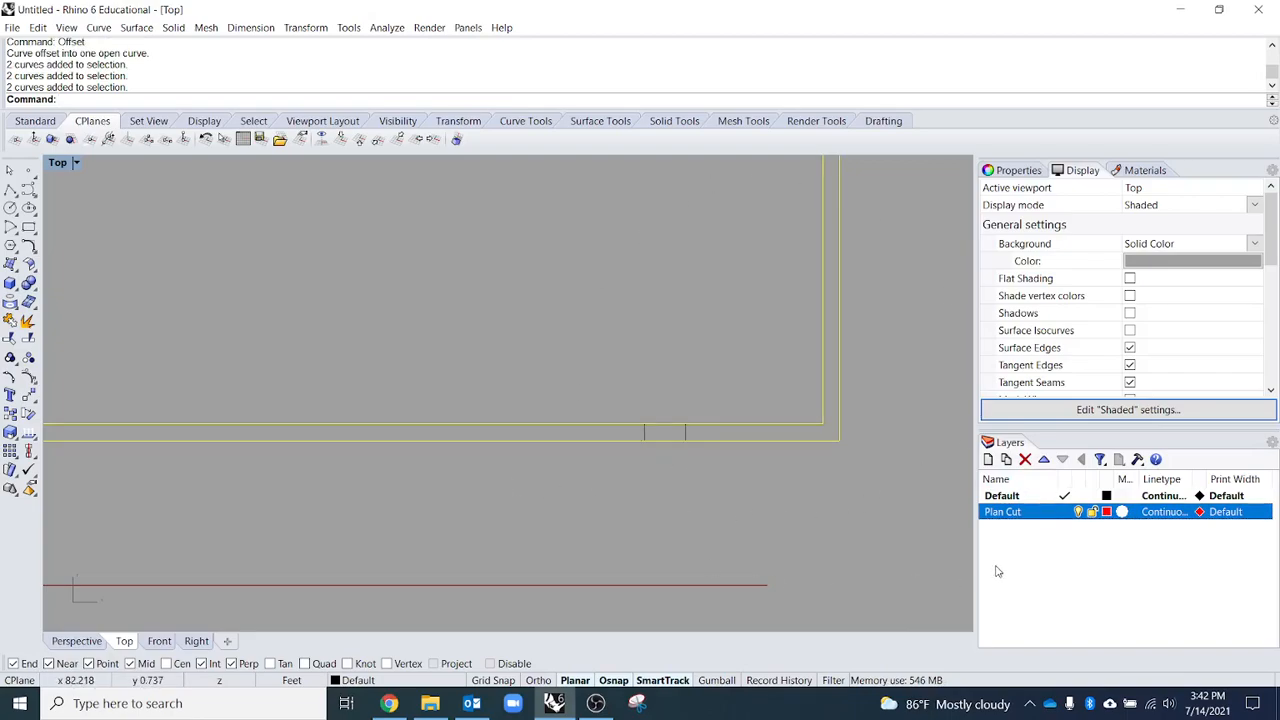
{"action": "right_click", "coordinate": [1033, 517]}
{"action": "left_click", "coordinate": [1090, 449]}
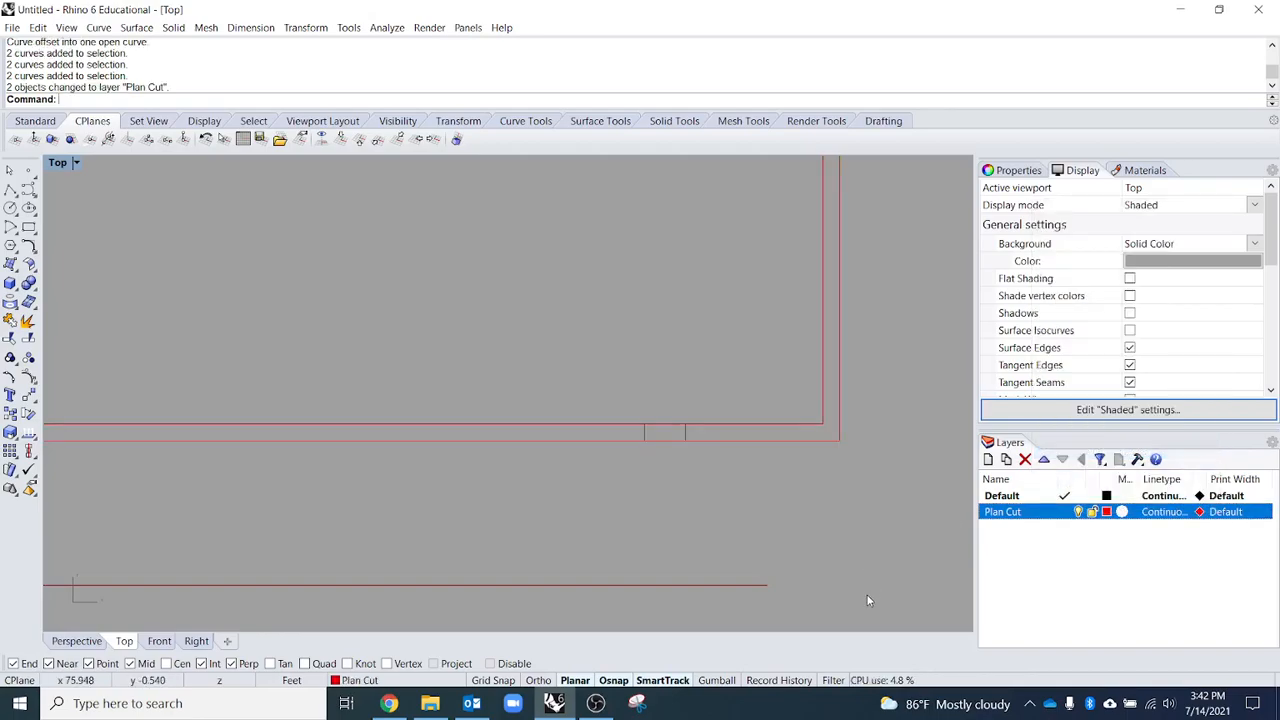
- Move the short lines crossing the lower wall at the opening onto the Plan Cut layer
{"action": "right_click_drag", "start_coordinate": [859, 589], "coordinate": [890, 584]}
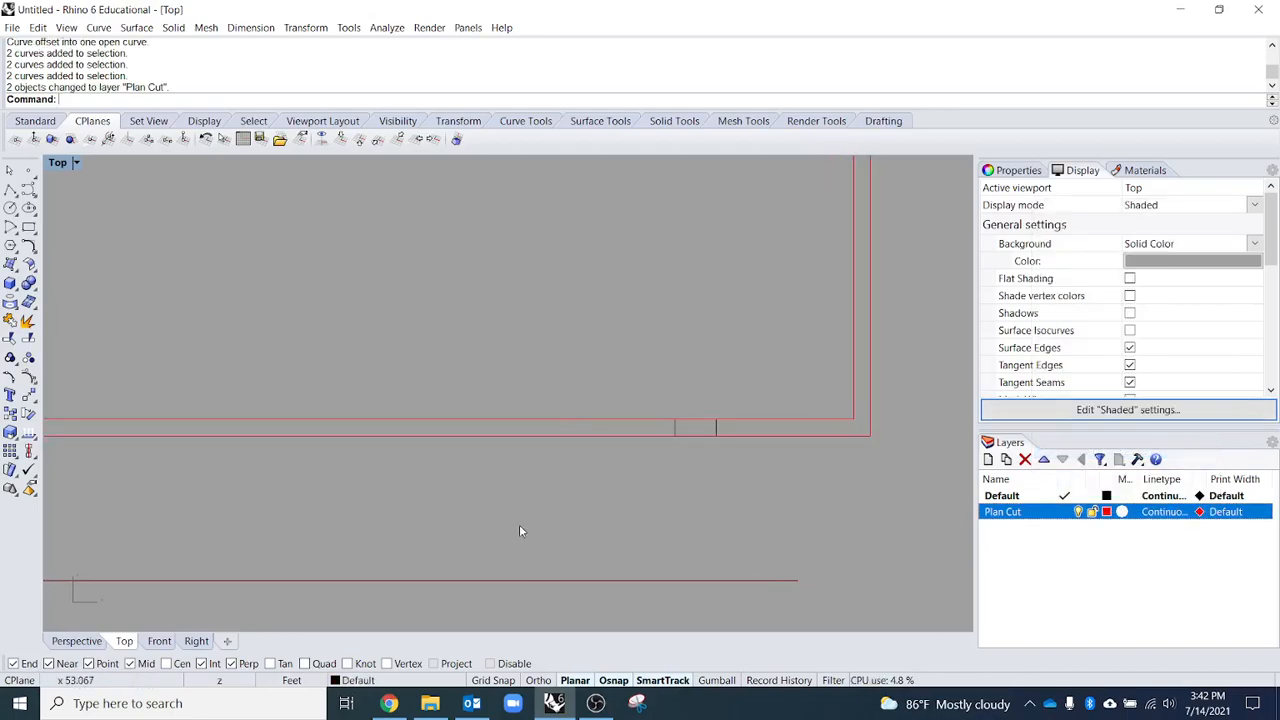
{"action": "right_click_drag", "start_coordinate": [878, 514], "coordinate": [880, 576]}
{"action": "left_click", "coordinate": [676, 490]}
{"action": "left_click_drag", "start_coordinate": [644, 566], "coordinate": [730, 460]}
{"action": "left_click_drag", "start_coordinate": [760, 568], "coordinate": [646, 440]}
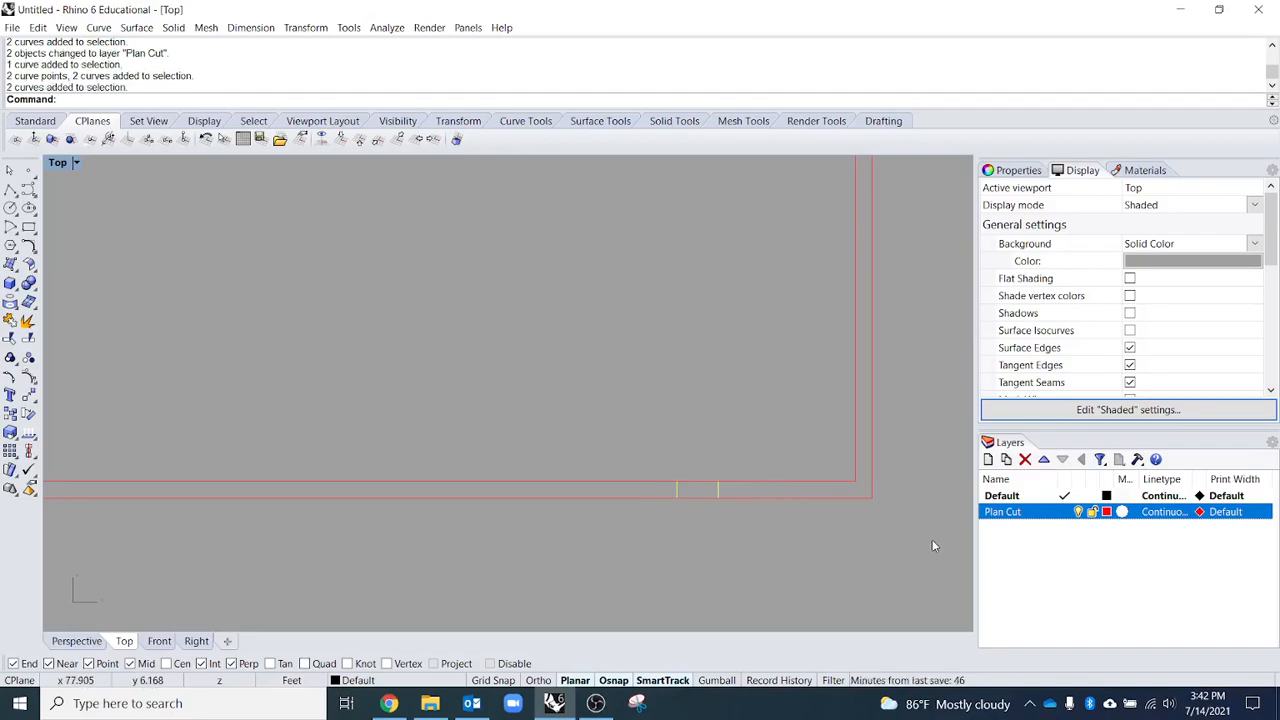
{"action": "right_click", "coordinate": [1045, 514]}
{"action": "left_click", "coordinate": [1128, 466]}
{"action": "left_click_drag", "start_coordinate": [635, 574], "coordinate": [760, 482]}
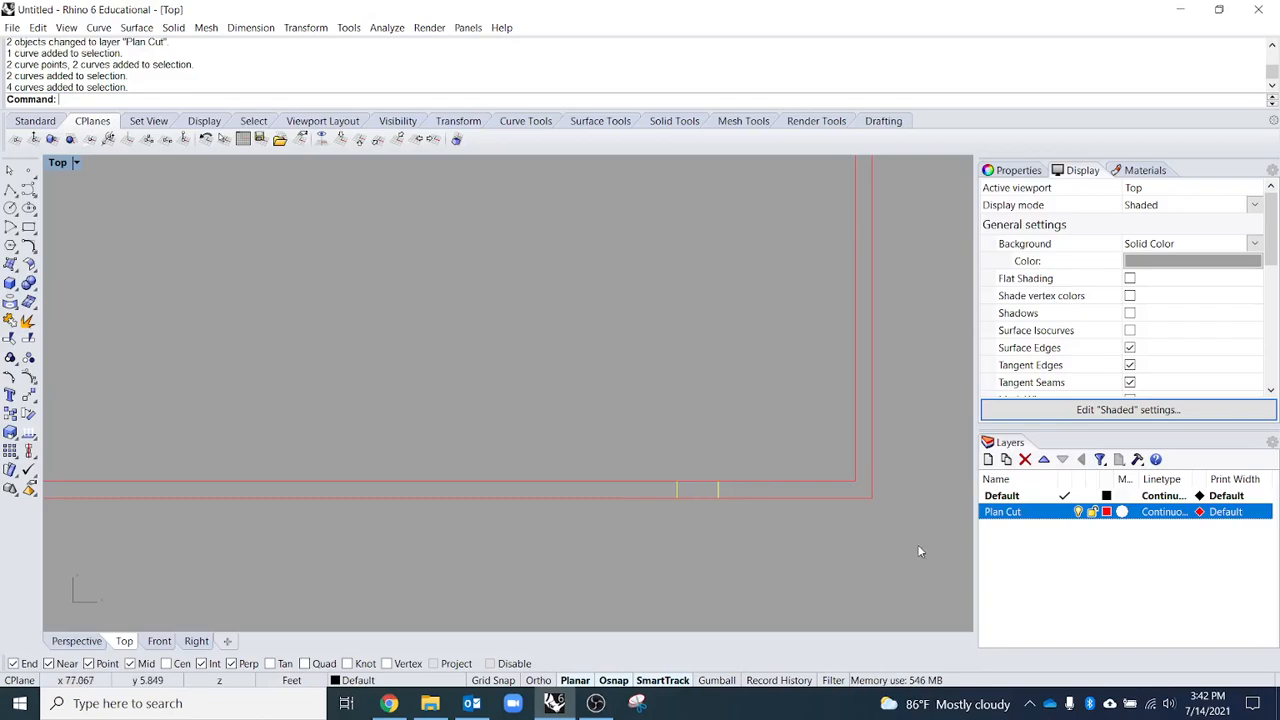
{"action": "right_click", "coordinate": [1018, 516]}
{"action": "left_click", "coordinate": [1070, 454]}
- Trim both lower wall lines between the two short cross lines to cut an opening
{"action": "scroll", "coordinate": [767, 477], "scroll_direction": "up", "scroll_amount": 2}
{"action": "scroll", "coordinate": [767, 477], "scroll_direction": "up", "scroll_amount": 1}
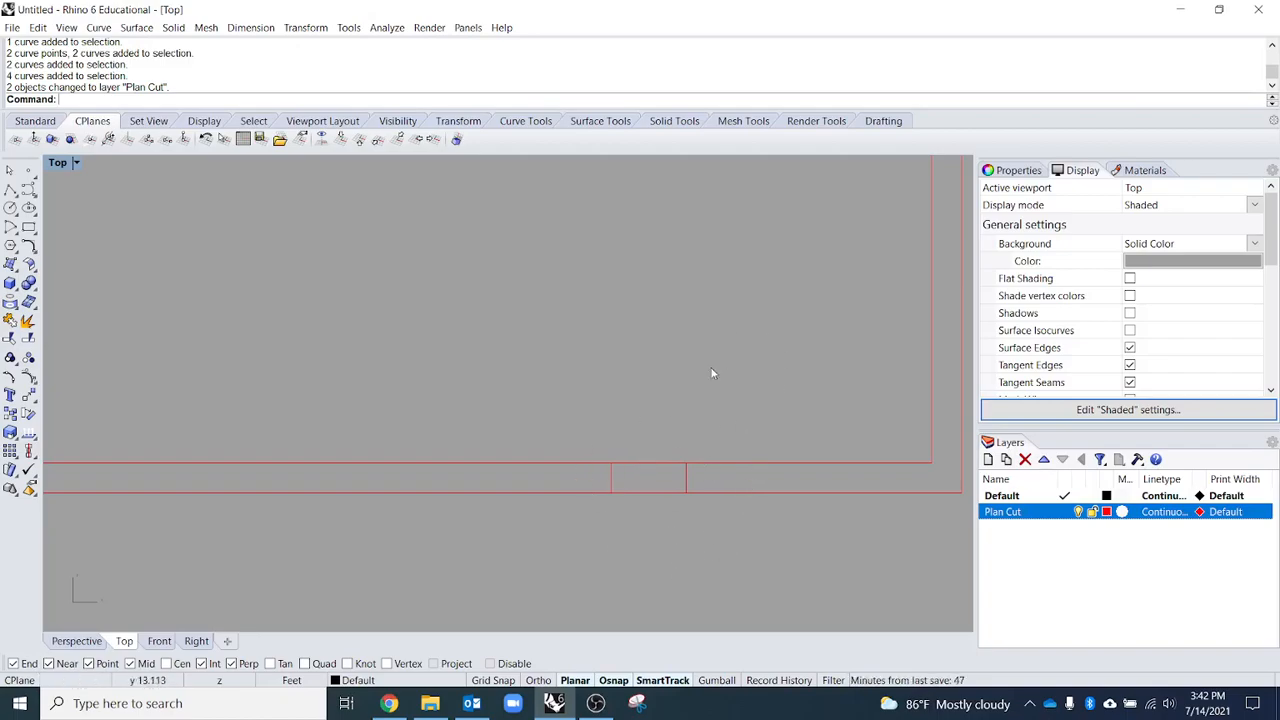
{"action": "left_click_drag", "start_coordinate": [532, 434], "coordinate": [778, 600]}
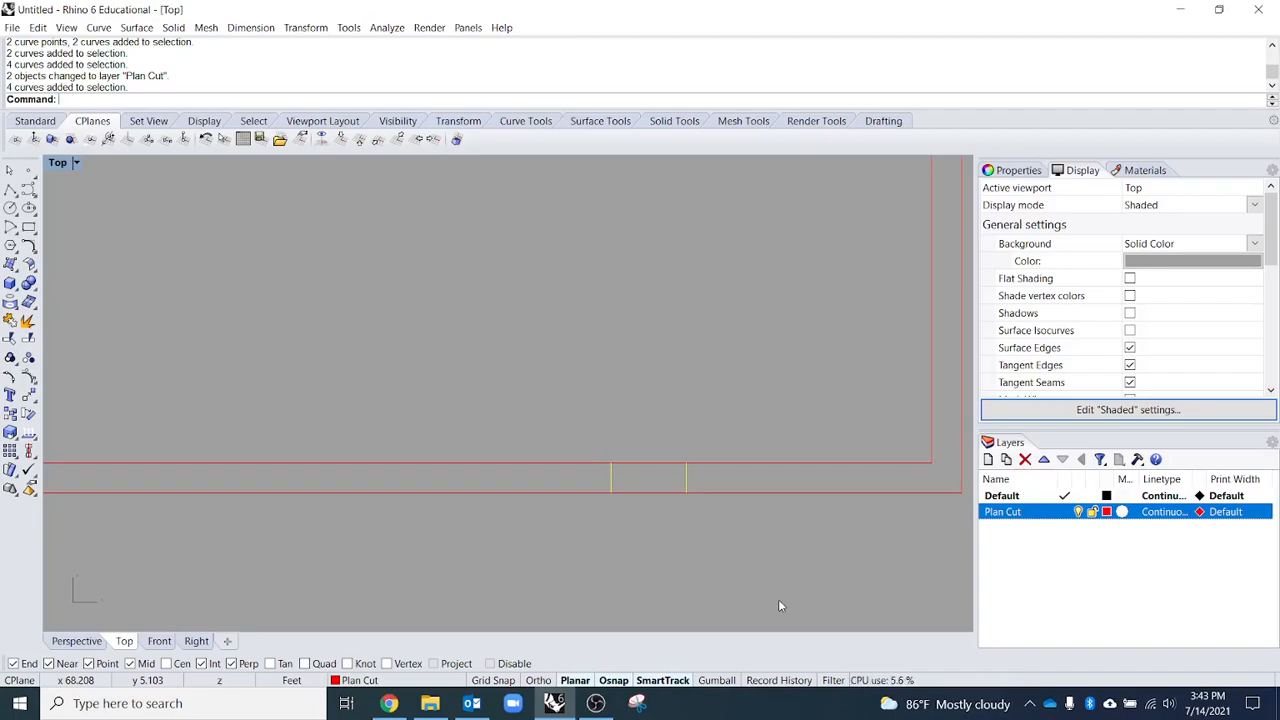
{"action": "type", "text": "trim"}
{"action": "key", "text": "Return"}
{"action": "left_click", "coordinate": [665, 462]}
{"action": "left_click", "coordinate": [676, 492]}
{"action": "key", "text": "Return"}
- Undo the trim of the lower wall opening
{"action": "scroll", "coordinate": [706, 554], "scroll_direction": "down", "scroll_amount": 5}
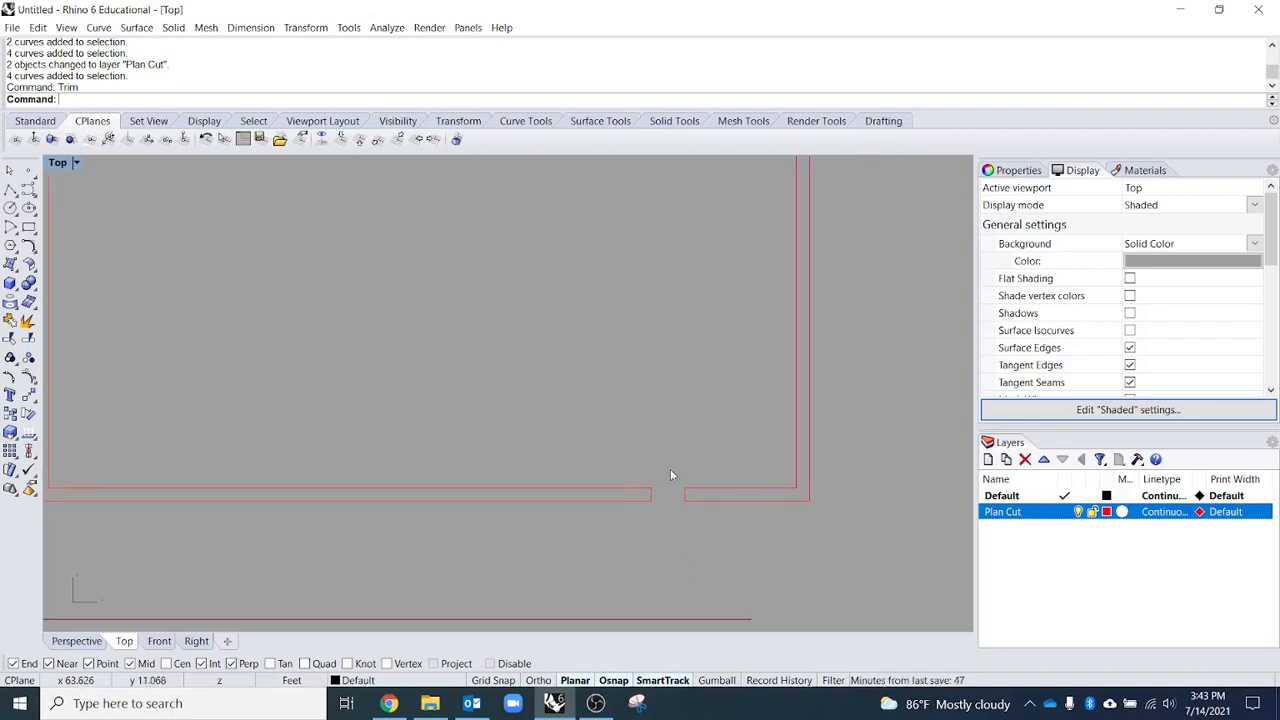
{"action": "scroll", "coordinate": [674, 489], "scroll_direction": "up", "scroll_amount": 5}
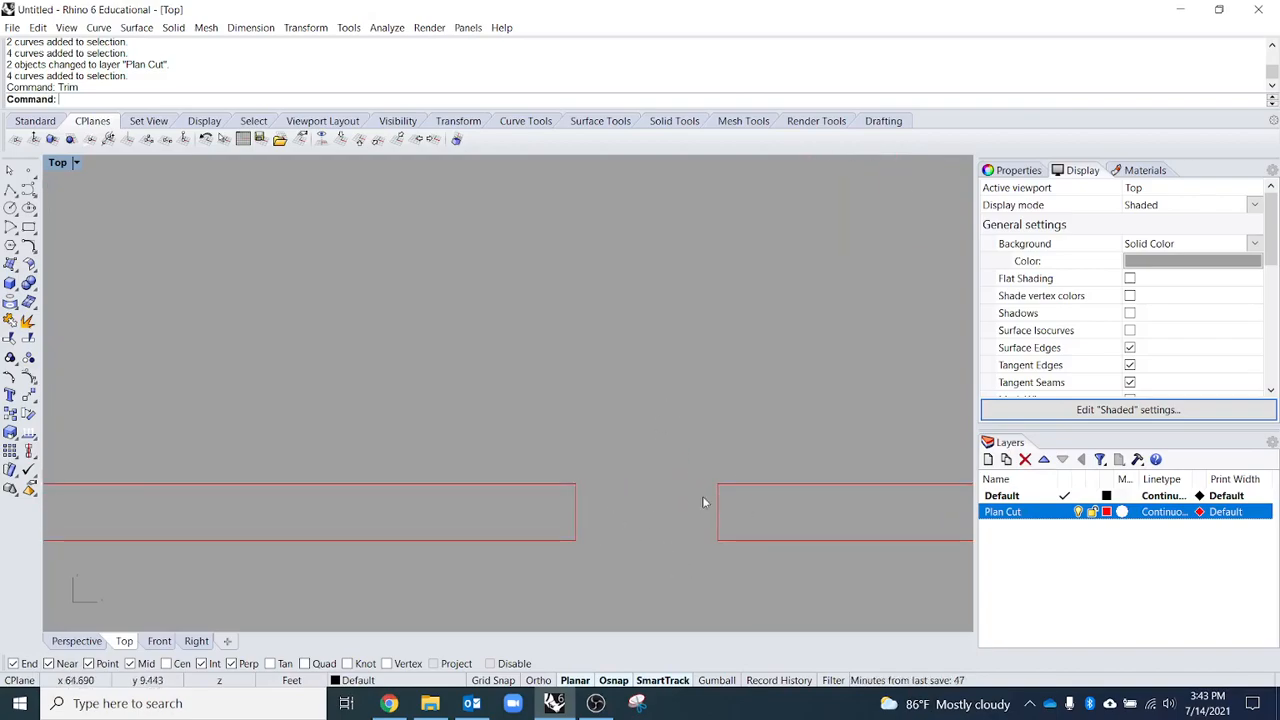
{"action": "scroll", "coordinate": [640, 478], "scroll_direction": "down", "scroll_amount": 5}
{"action": "scroll", "coordinate": [620, 471], "scroll_direction": "up", "scroll_amount": 5}
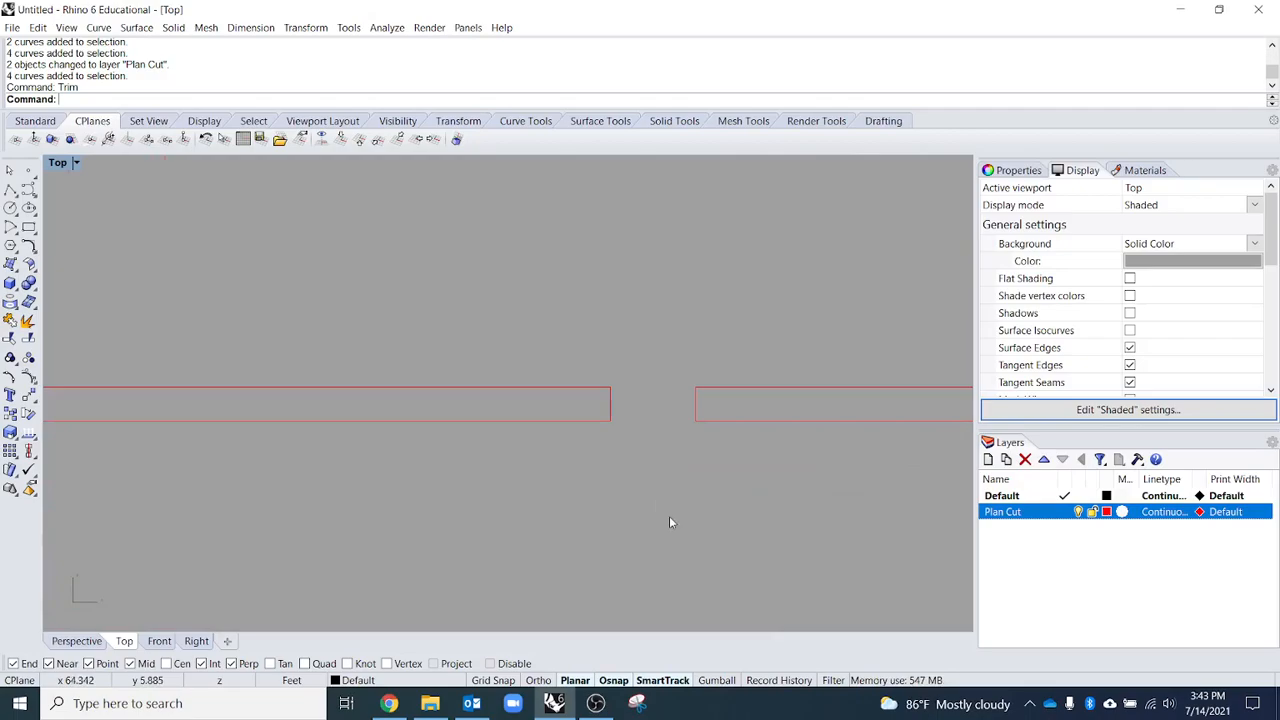
{"action": "key", "text": "ctrl+z"}
{"action": "left_click_drag", "start_coordinate": [546, 414], "coordinate": [814, 592]}
{"action": "type", "text": "copy"}
{"action": "key", "text": "Return"}
{"action": "left_click", "coordinate": [790, 575]}
{"action": "key", "text": "Escape"}
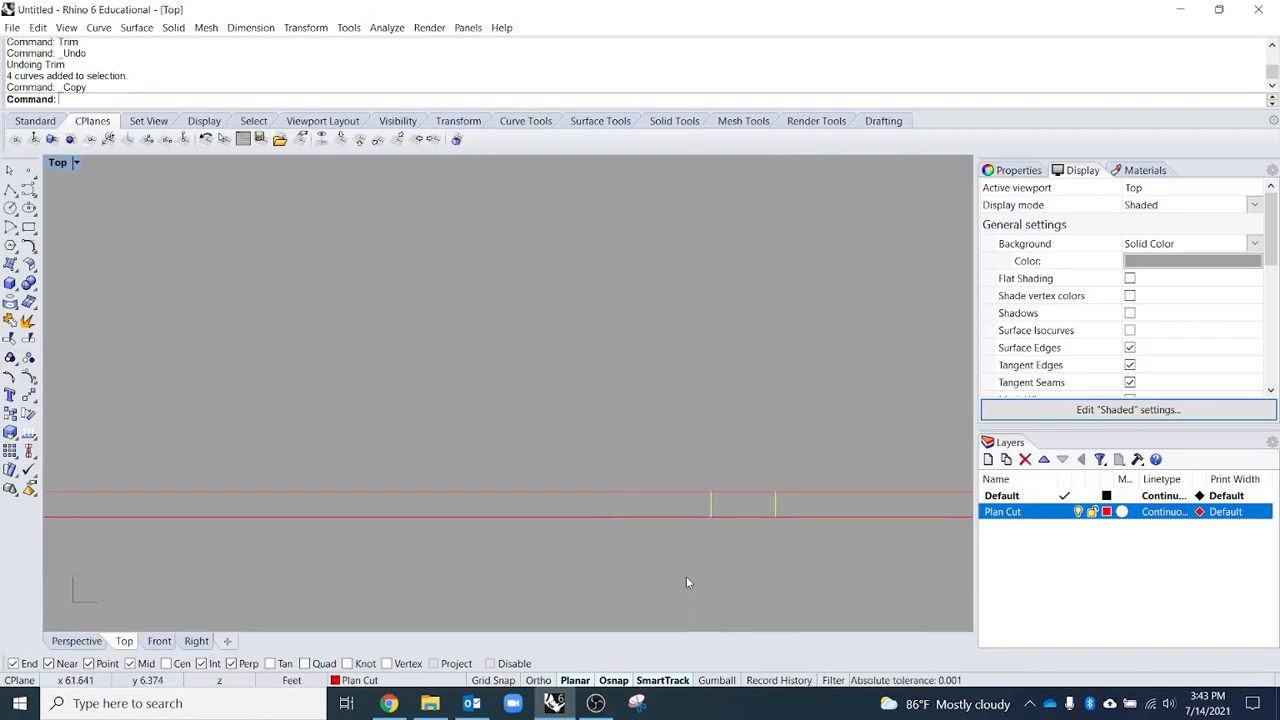
{"action": "key", "text": "Return"}
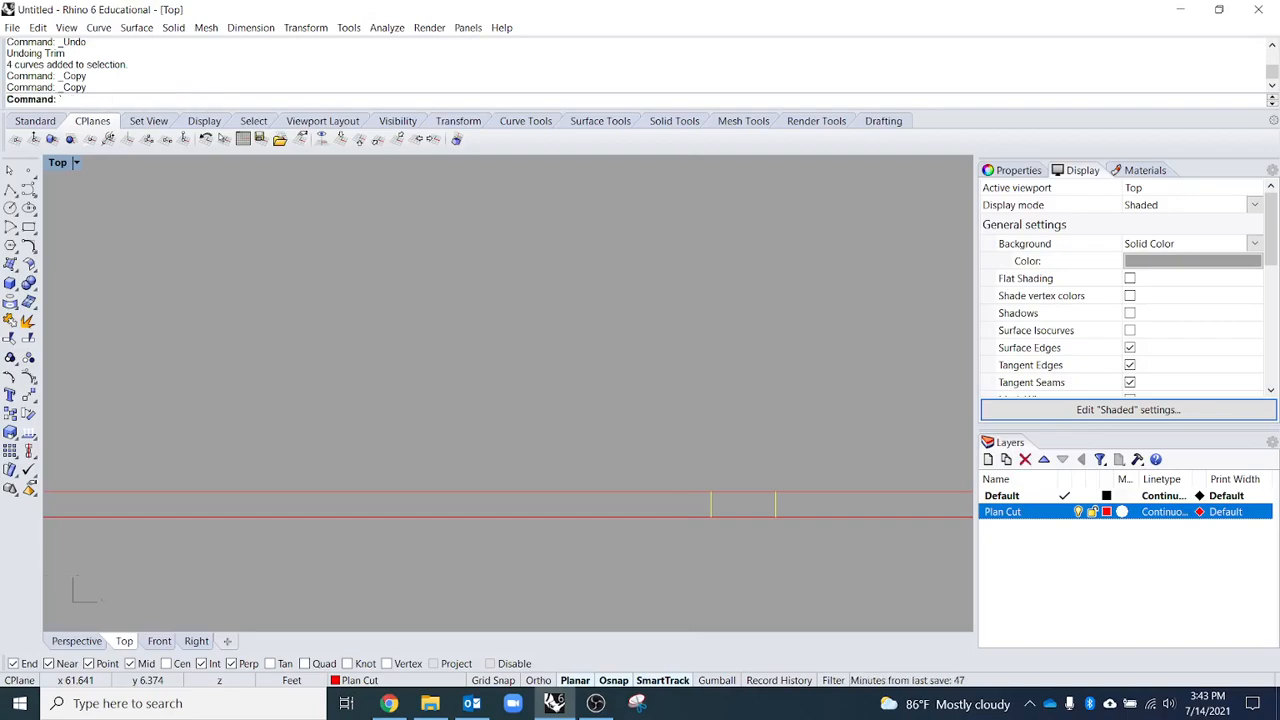
{"action": "type", "text": "copyto"}
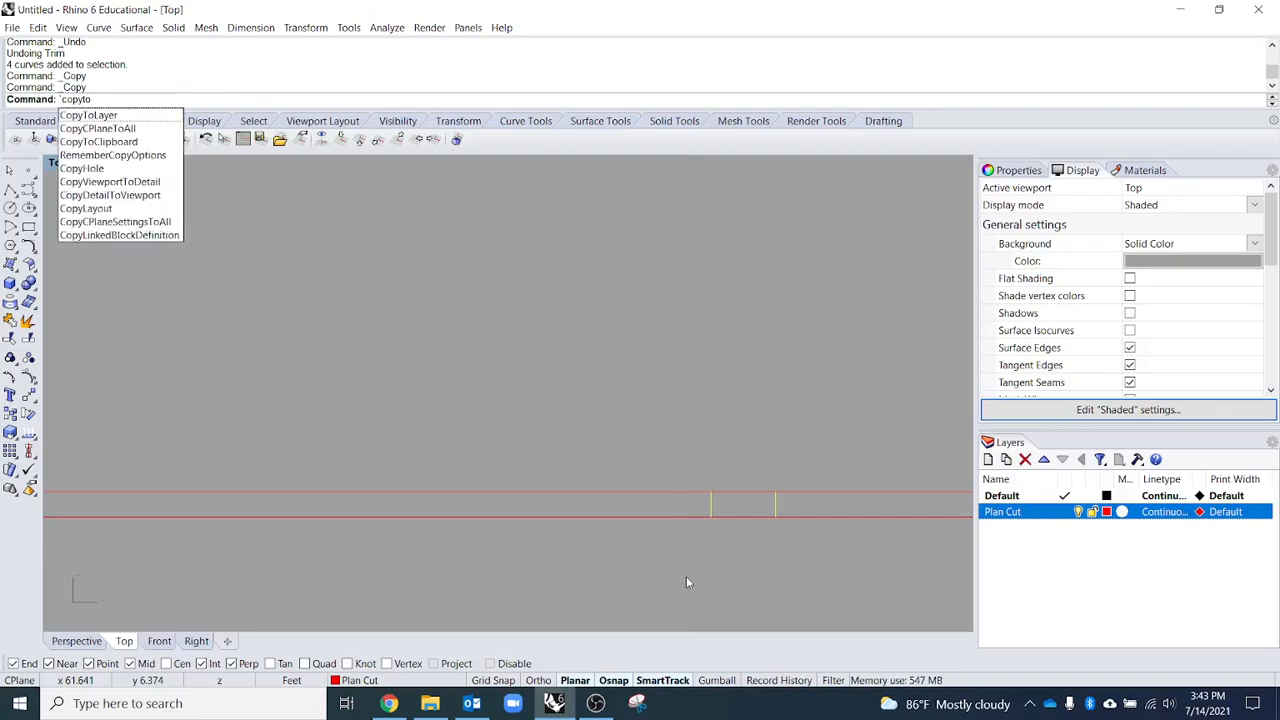
{"action": "key", "text": "Escape"}
{"action": "key", "text": "Escape"}
{"action": "type", "text": "copyto"}
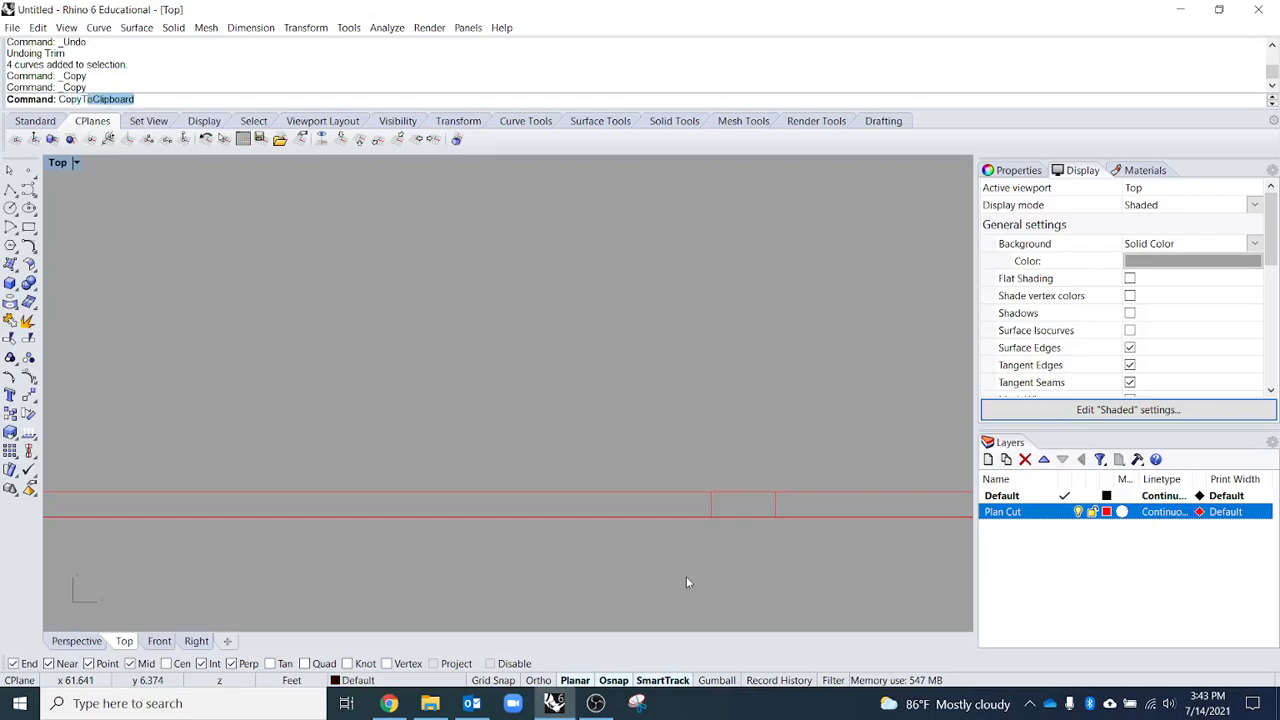
{"action": "key", "text": "Return"}
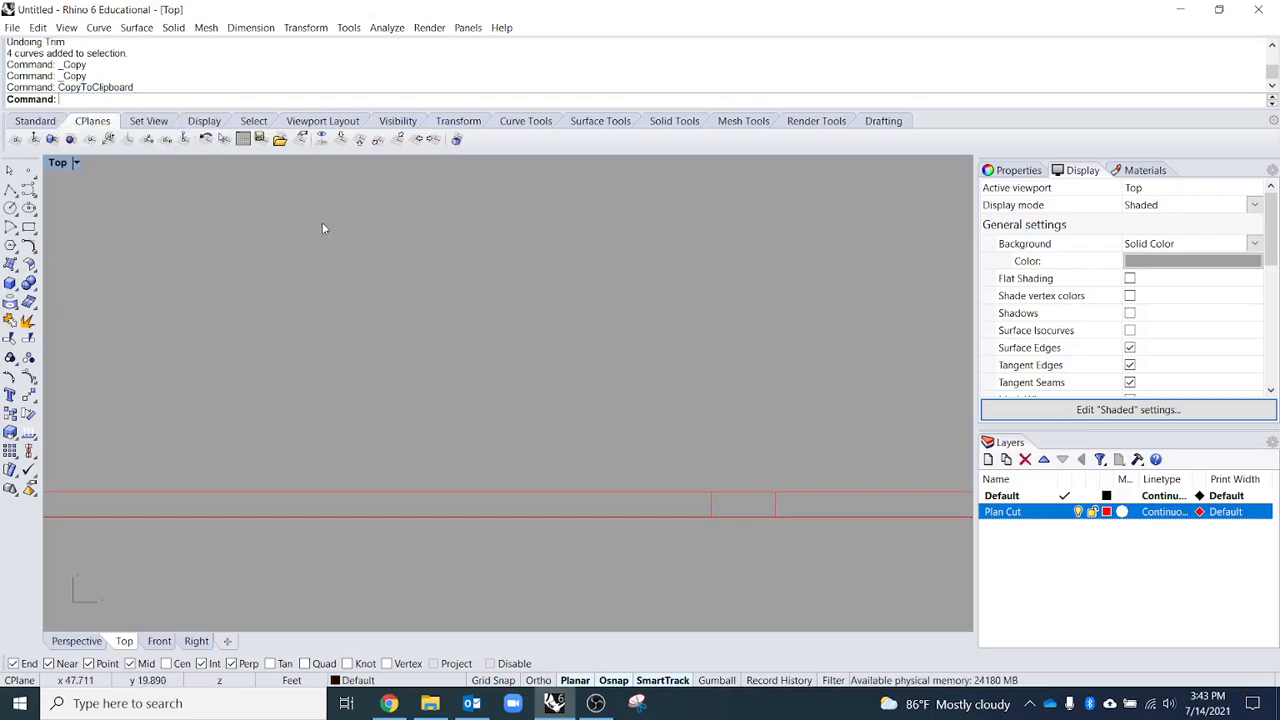
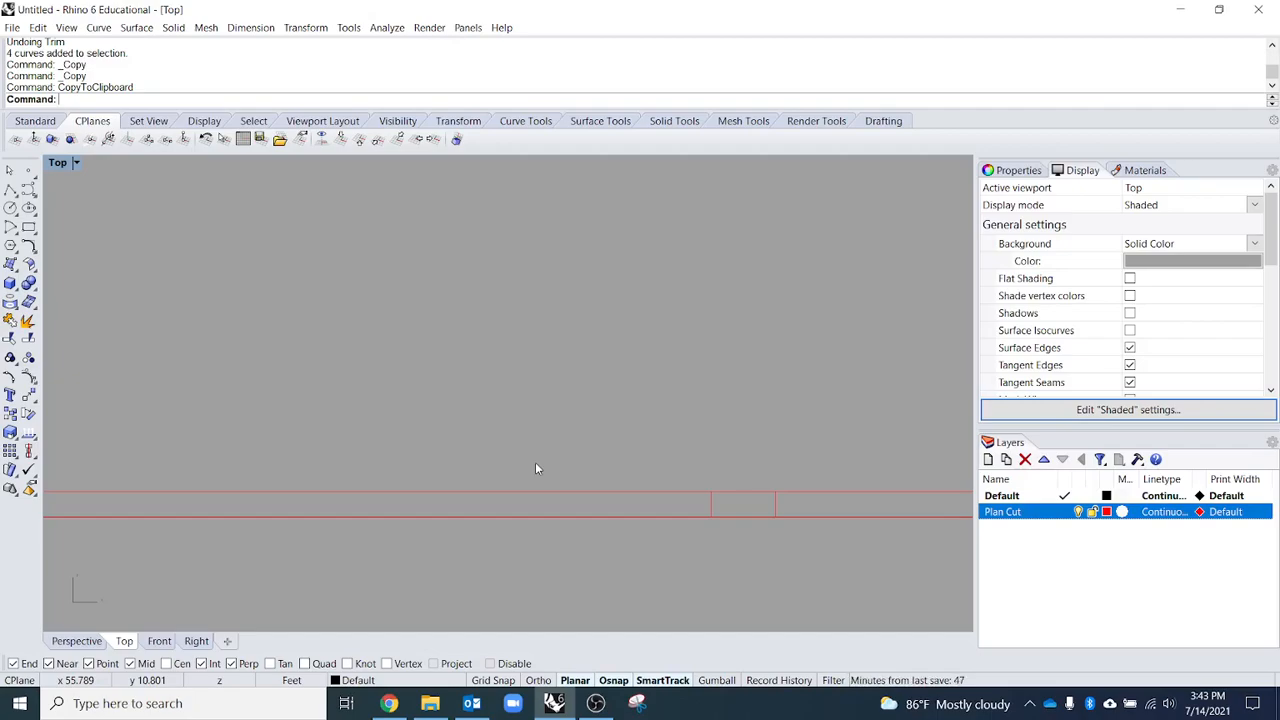
- Try to duplicate the opening's cross lines with CopyToClipboard and Paste, and undo the paste
{"action": "scroll", "coordinate": [654, 449], "scroll_direction": "down", "scroll_amount": 3}
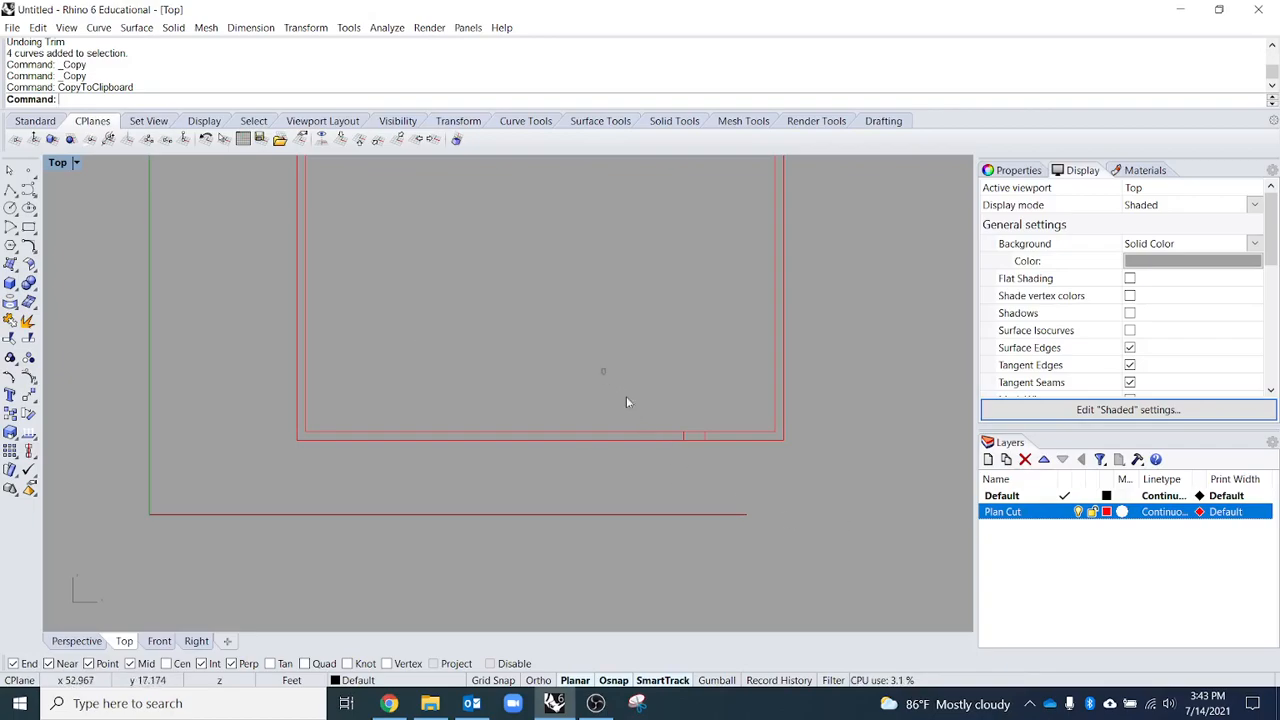
{"action": "left_click_drag", "start_coordinate": [608, 382], "coordinate": [742, 507]}
{"action": "type", "text": "Opyt"}
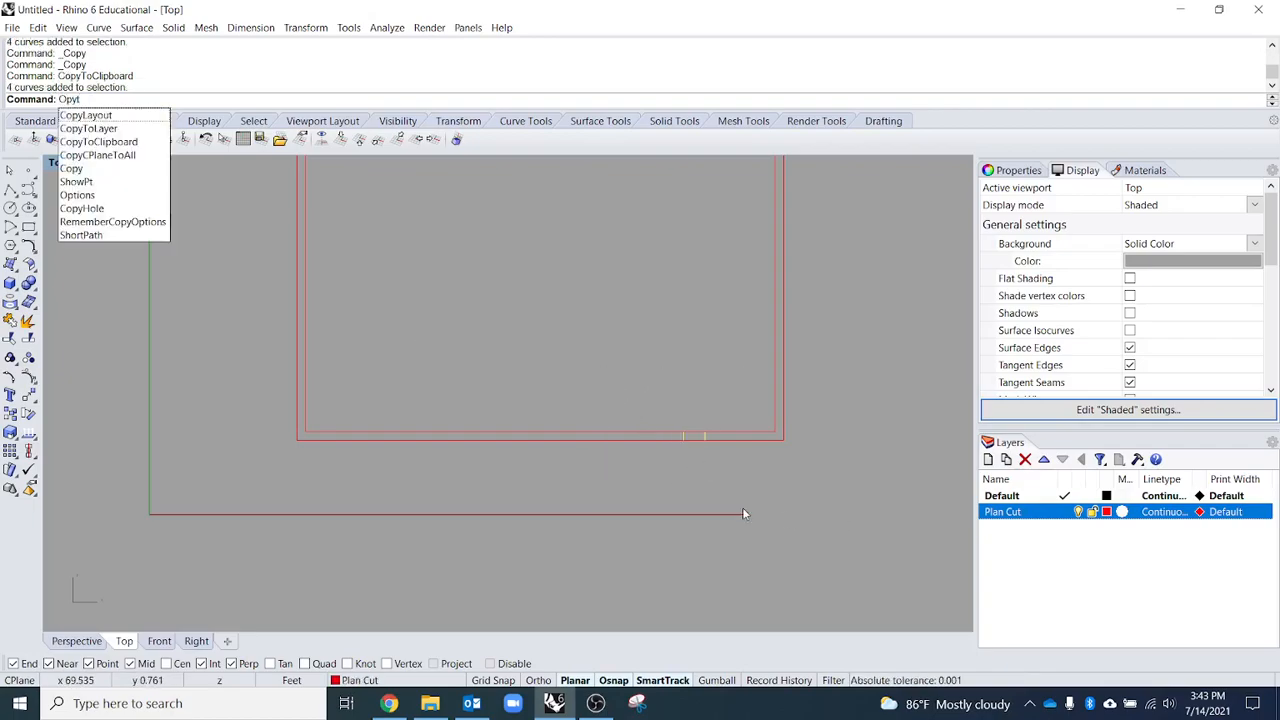
{"action": "key", "text": "Escape"}
{"action": "type", "text": "CopyT"}
{"action": "key", "text": "Return"}
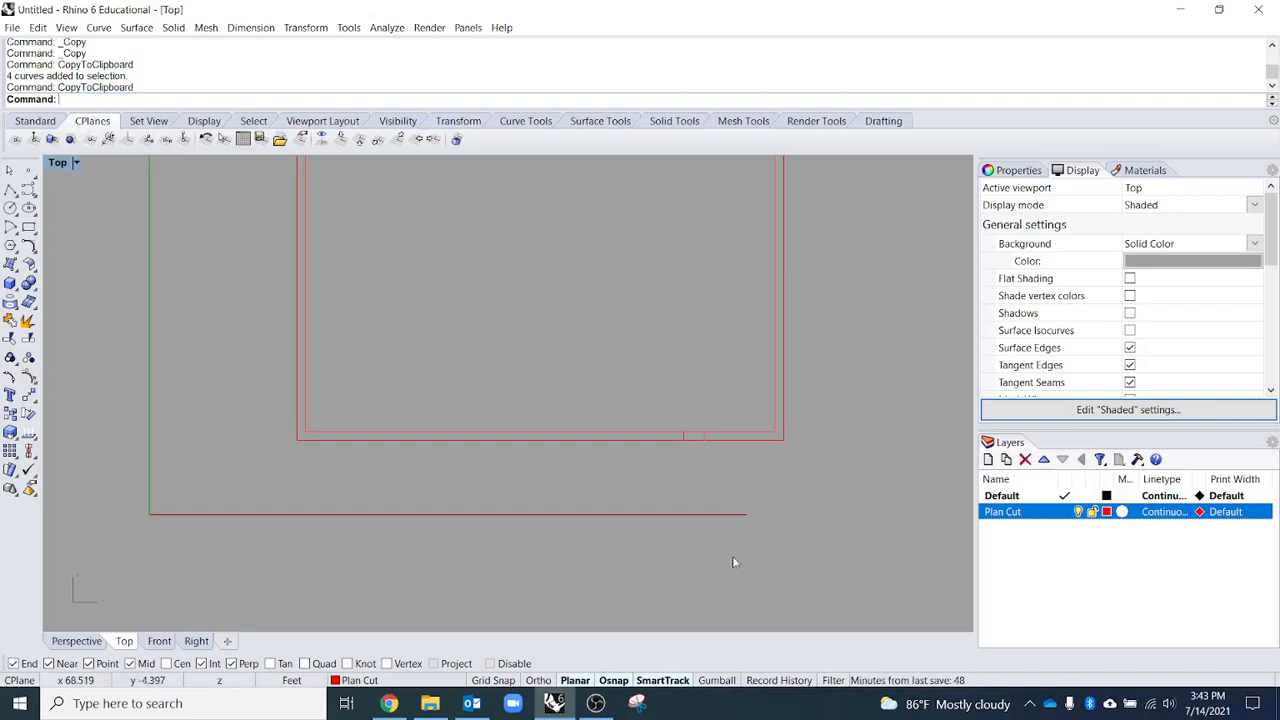
{"action": "key", "text": "ctrl+v"}
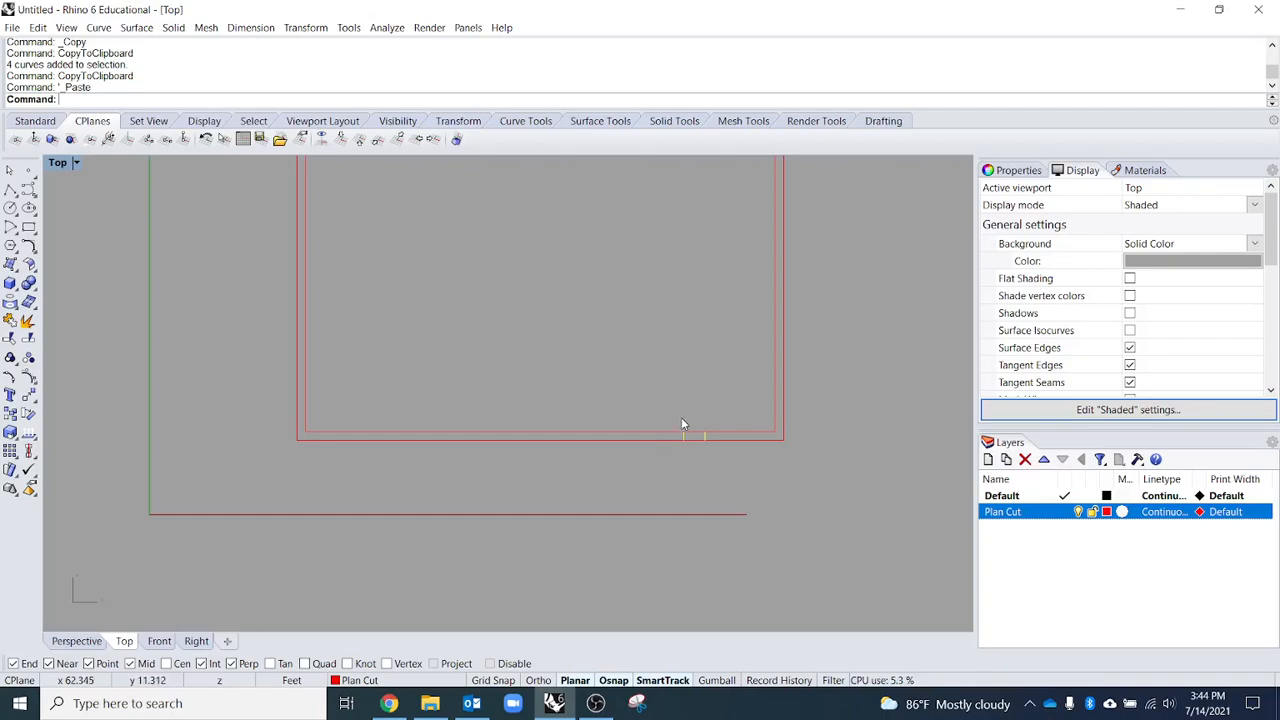
{"action": "left_click", "coordinate": [709, 493]}
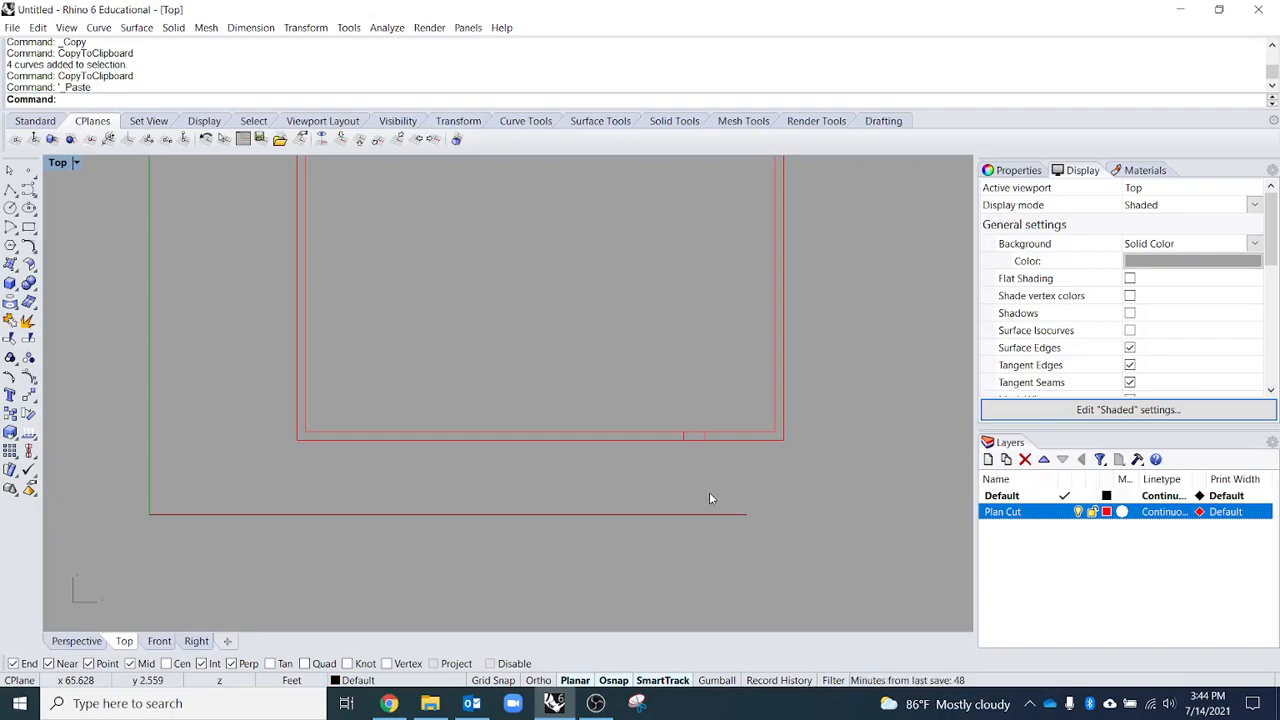
{"action": "key", "text": "ctrl+z"}
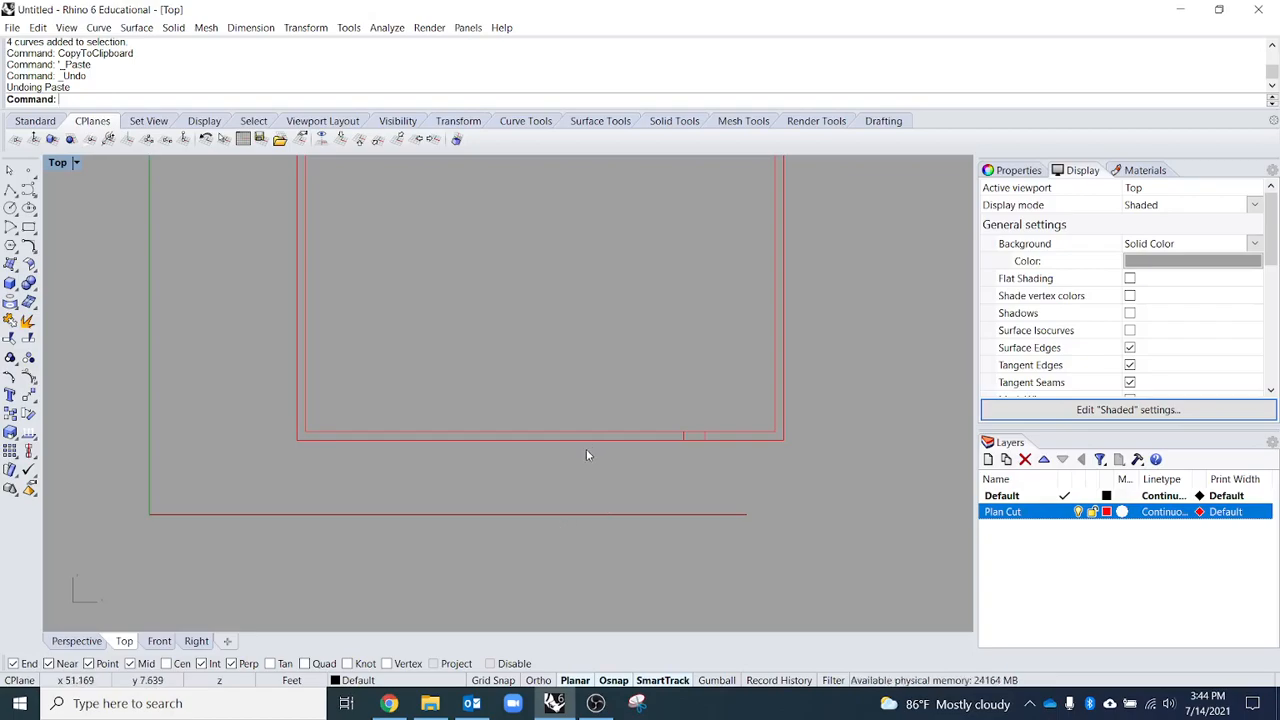
- Copy the opening's cross lines horizontally along the lower wall to a second location left of the original
{"action": "scroll", "coordinate": [722, 476], "scroll_direction": "up", "scroll_amount": 5}
{"action": "left_click_drag", "start_coordinate": [484, 294], "coordinate": [660, 448]}
{"action": "right_click_drag", "start_coordinate": [501, 459], "coordinate": [659, 543]}
{"action": "type", "text": "opy"}
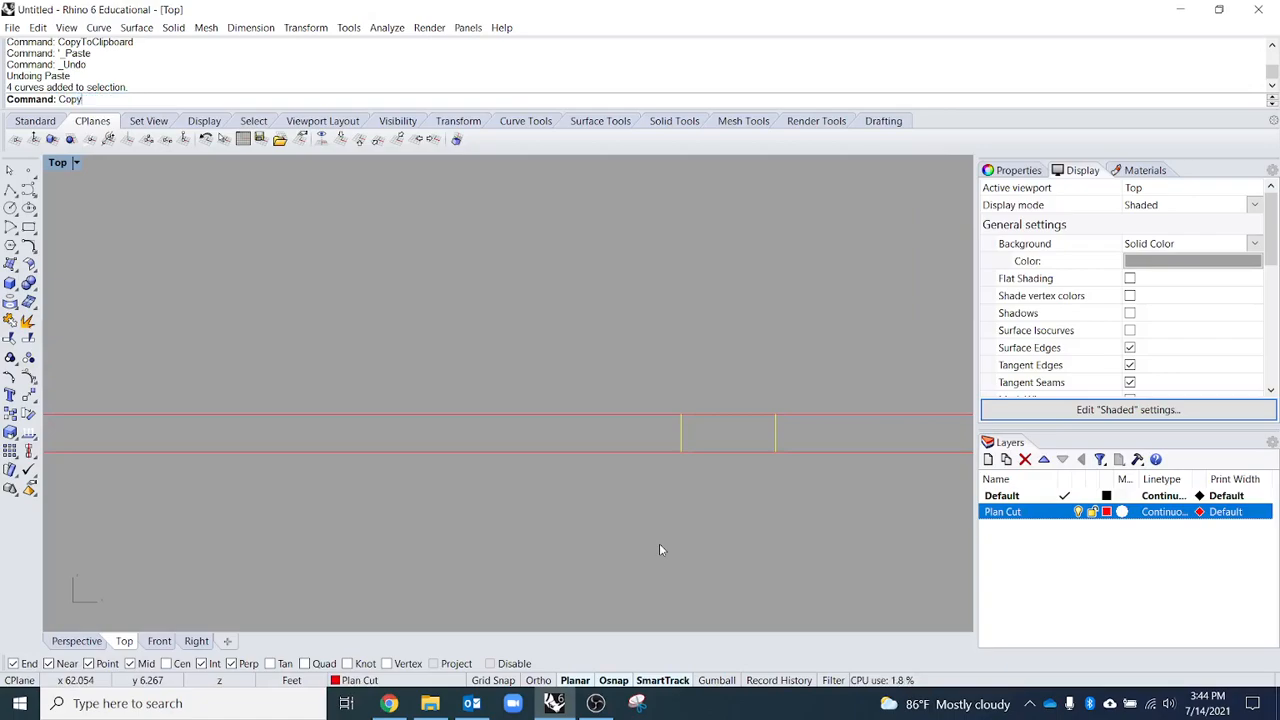
{"action": "key", "text": "Return"}
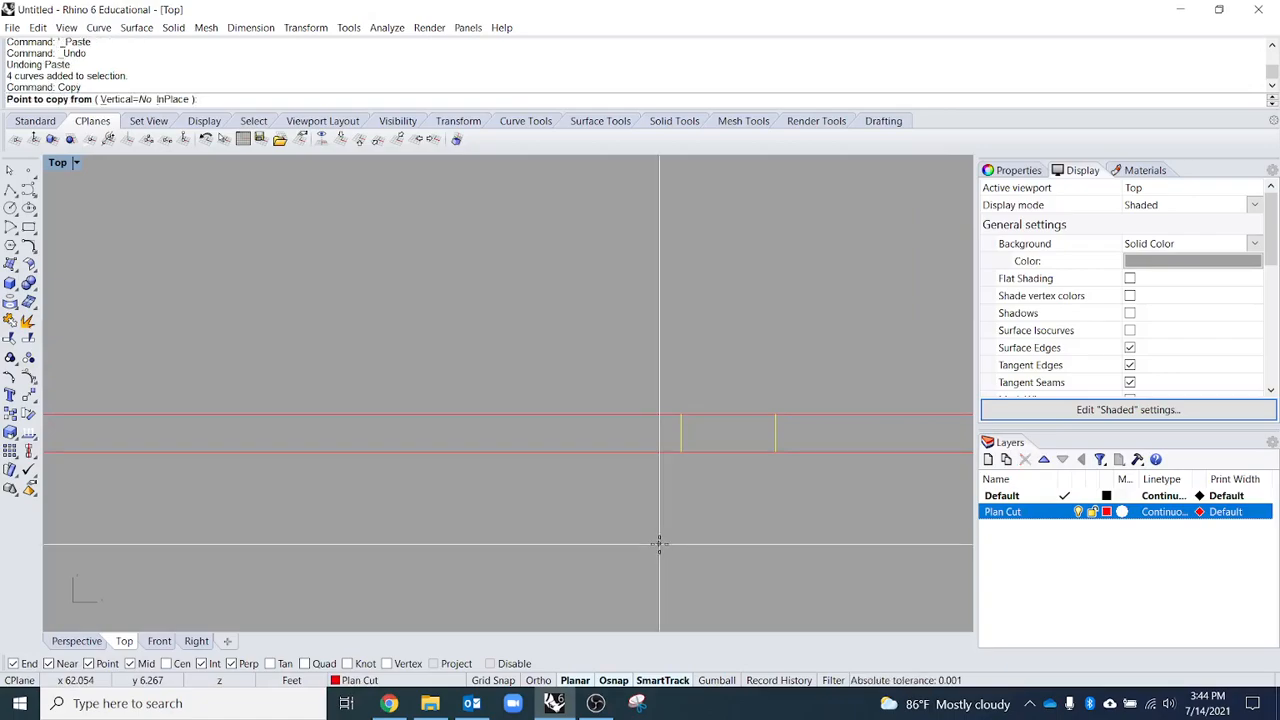
{"action": "left_click", "coordinate": [786, 517]}
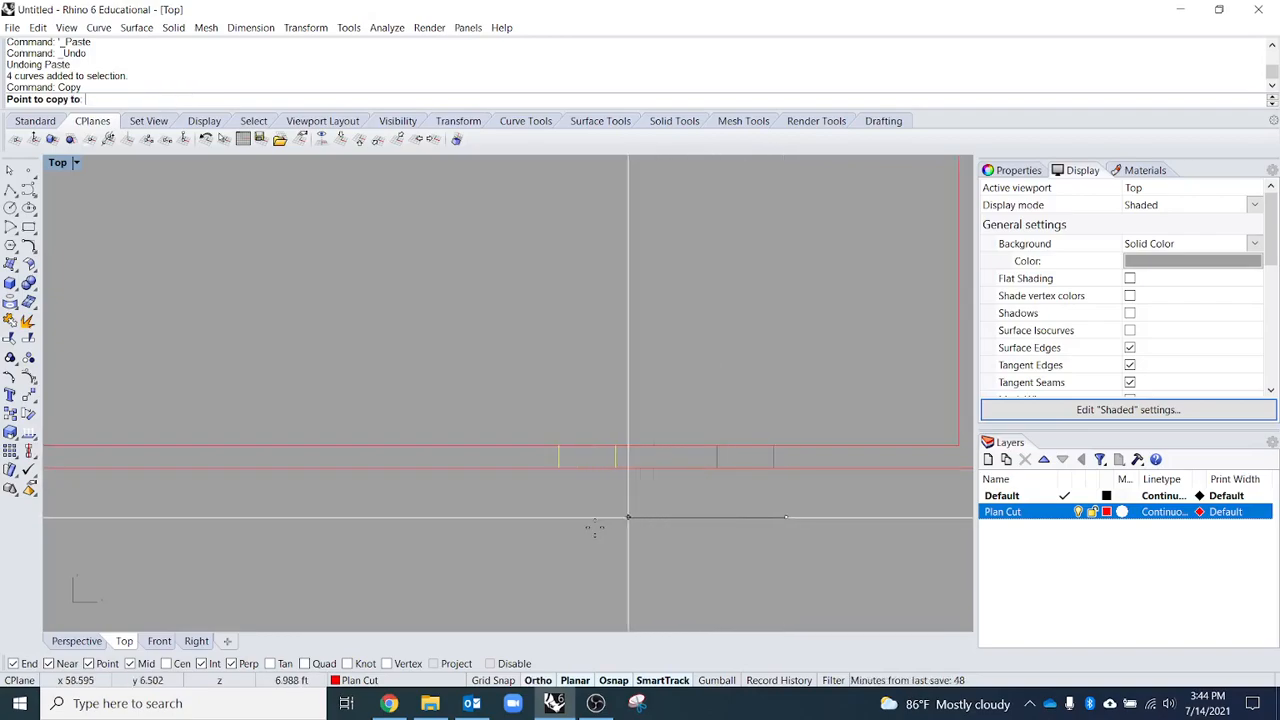
{"action": "left_click", "coordinate": [562, 518]}
{"action": "key", "text": "Return"}
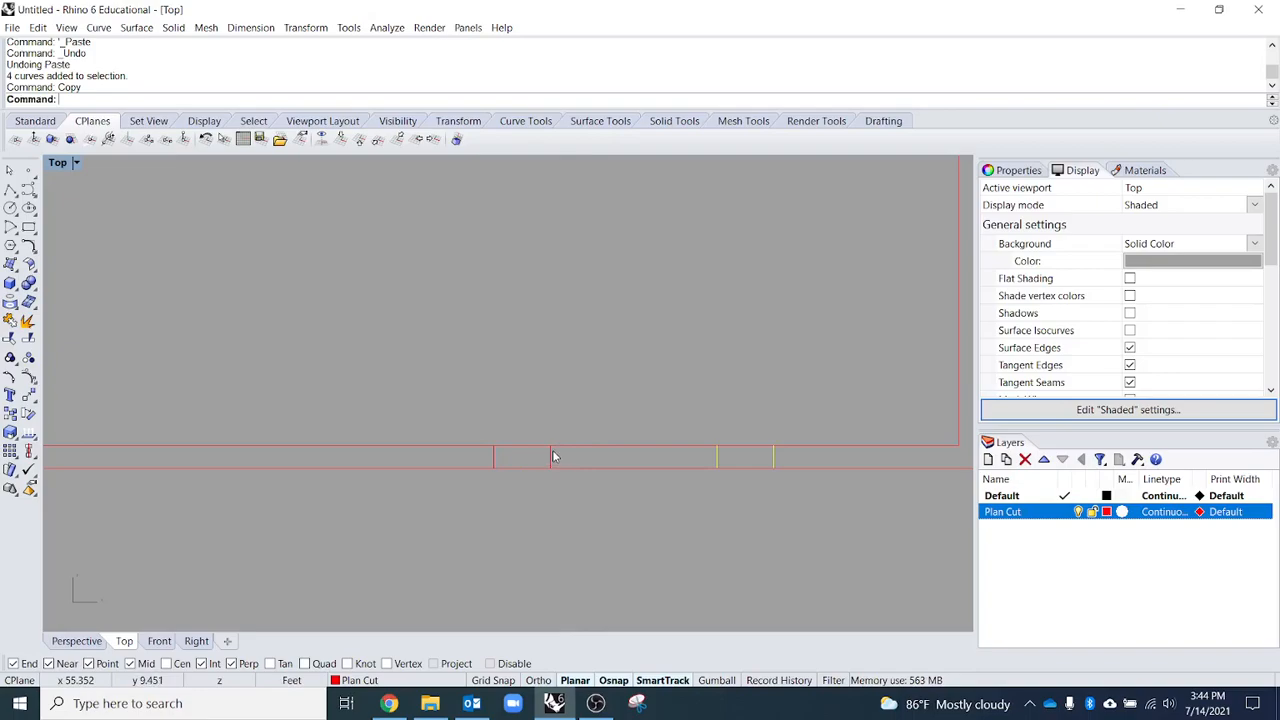
- Scale the copied cross lines down slightly to make the second opening narrower
{"action": "scroll", "coordinate": [519, 466], "scroll_direction": "up", "scroll_amount": 5}
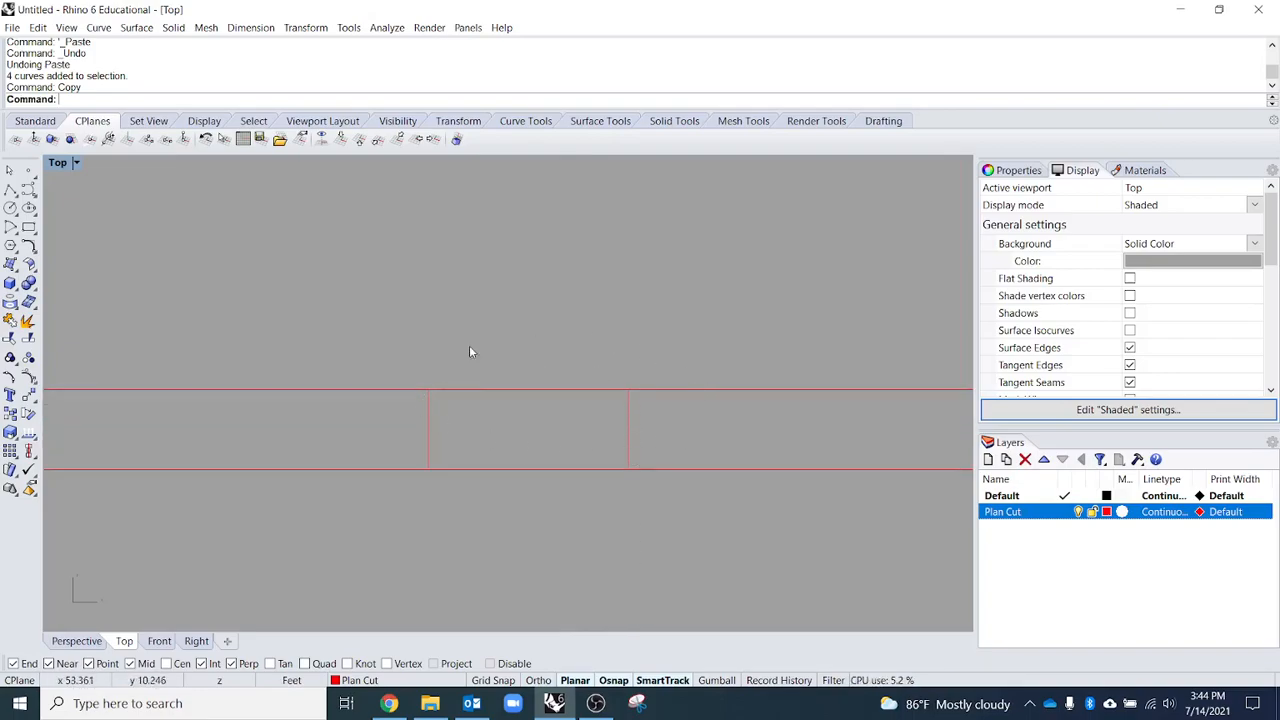
{"action": "left_click_drag", "start_coordinate": [370, 427], "coordinate": [368, 427]}
{"action": "type", "text": "Scale"}
{"action": "key", "text": "Return"}
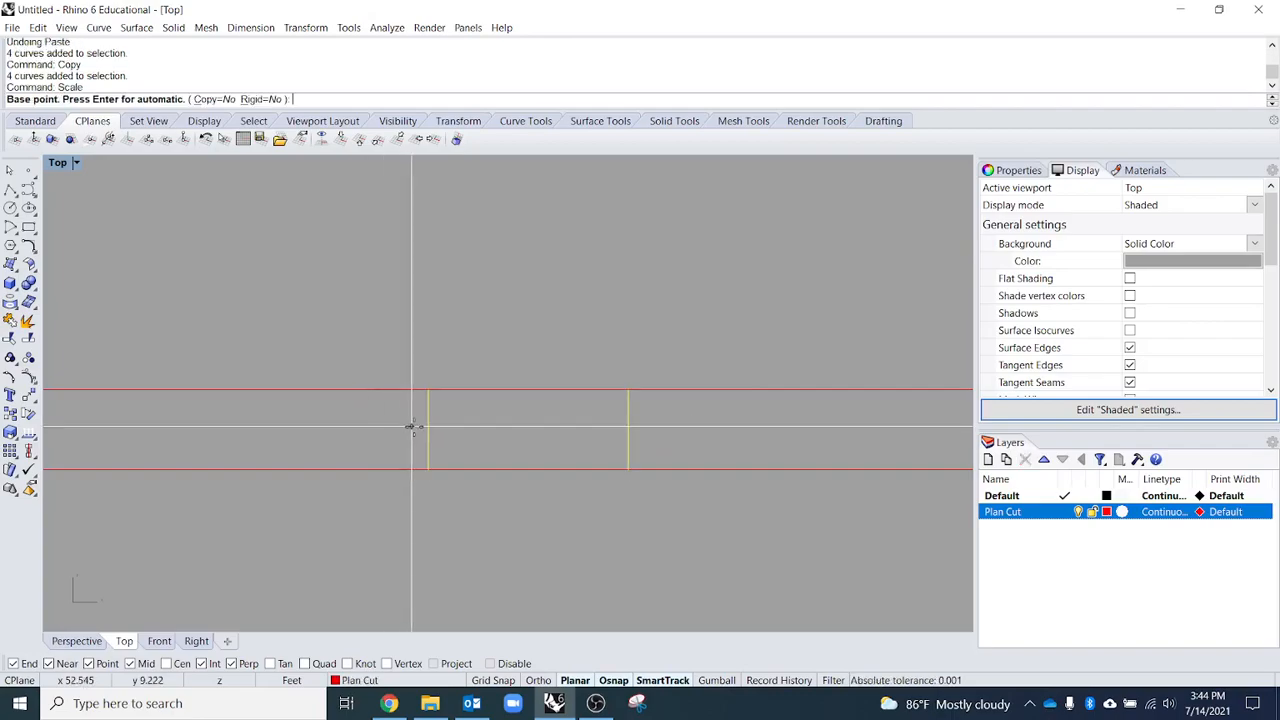
{"action": "left_click", "coordinate": [497, 312]}
{"action": "left_click", "coordinate": [505, 328]}
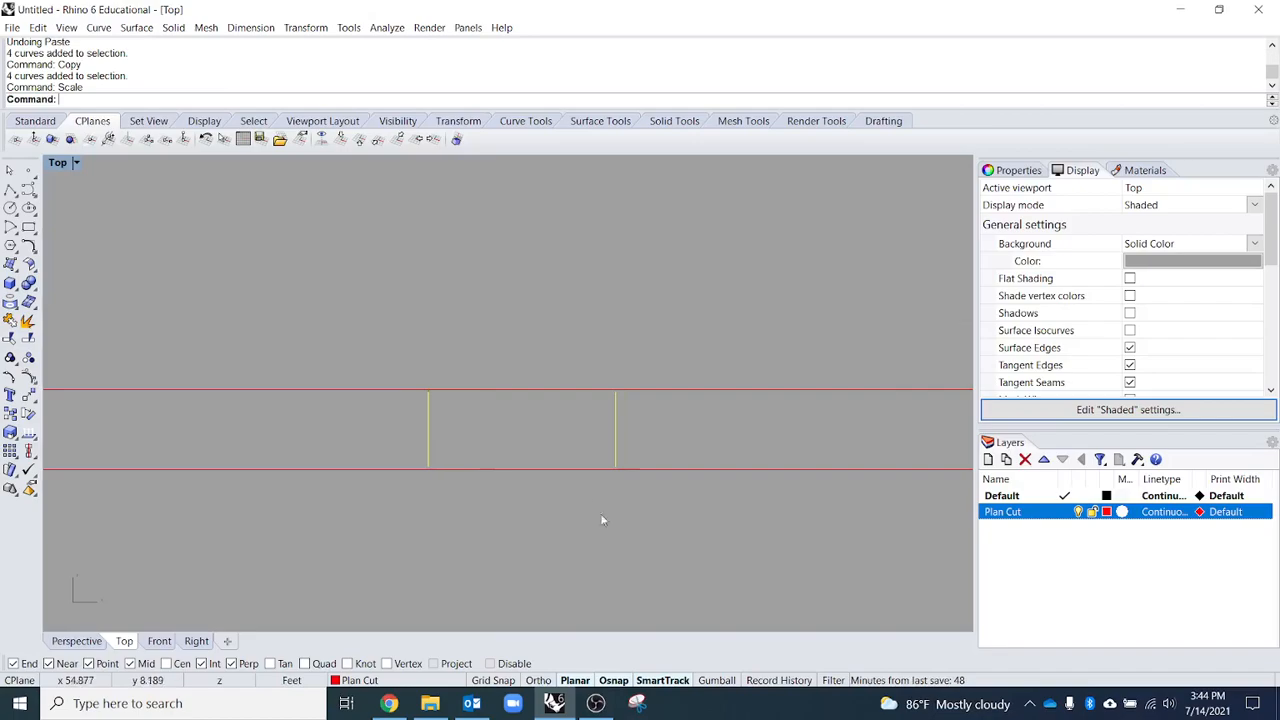
{"action": "left_click_drag", "start_coordinate": [386, 314], "coordinate": [755, 604]}
{"action": "key", "text": "Escape"}
- Trim the lower wall line between the narrowed second opening's cross lines
{"action": "scroll", "coordinate": [609, 430], "scroll_direction": "down", "scroll_amount": 6}
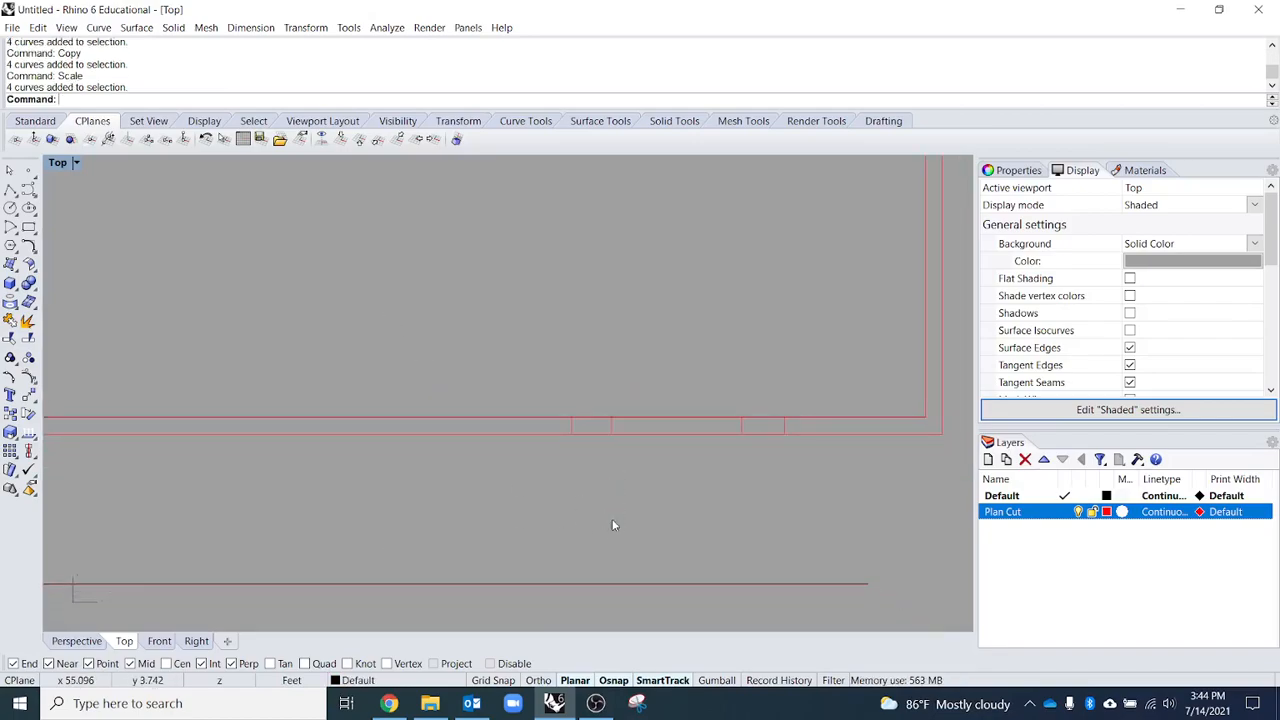
{"action": "scroll", "coordinate": [578, 455], "scroll_direction": "up", "scroll_amount": 5}
{"action": "left_click_drag", "start_coordinate": [363, 223], "coordinate": [951, 549]}
{"action": "type", "text": "trim"}
{"action": "key", "text": "Return"}
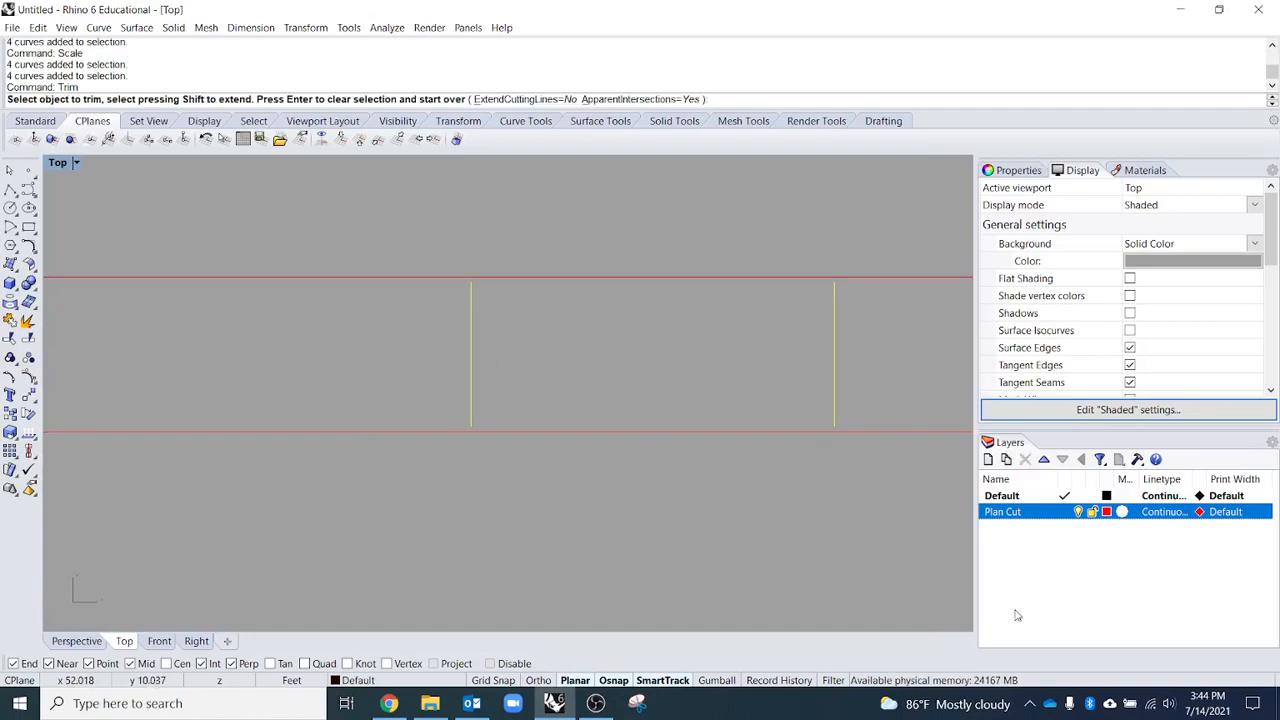
{"action": "left_click", "coordinate": [690, 431]}
{"action": "scroll", "coordinate": [588, 370], "scroll_direction": "down", "scroll_amount": 5}
{"action": "scroll", "coordinate": [607, 461], "scroll_direction": "down", "scroll_amount": 1}
{"action": "left_click_drag", "start_coordinate": [614, 464], "coordinate": [577, 291]}
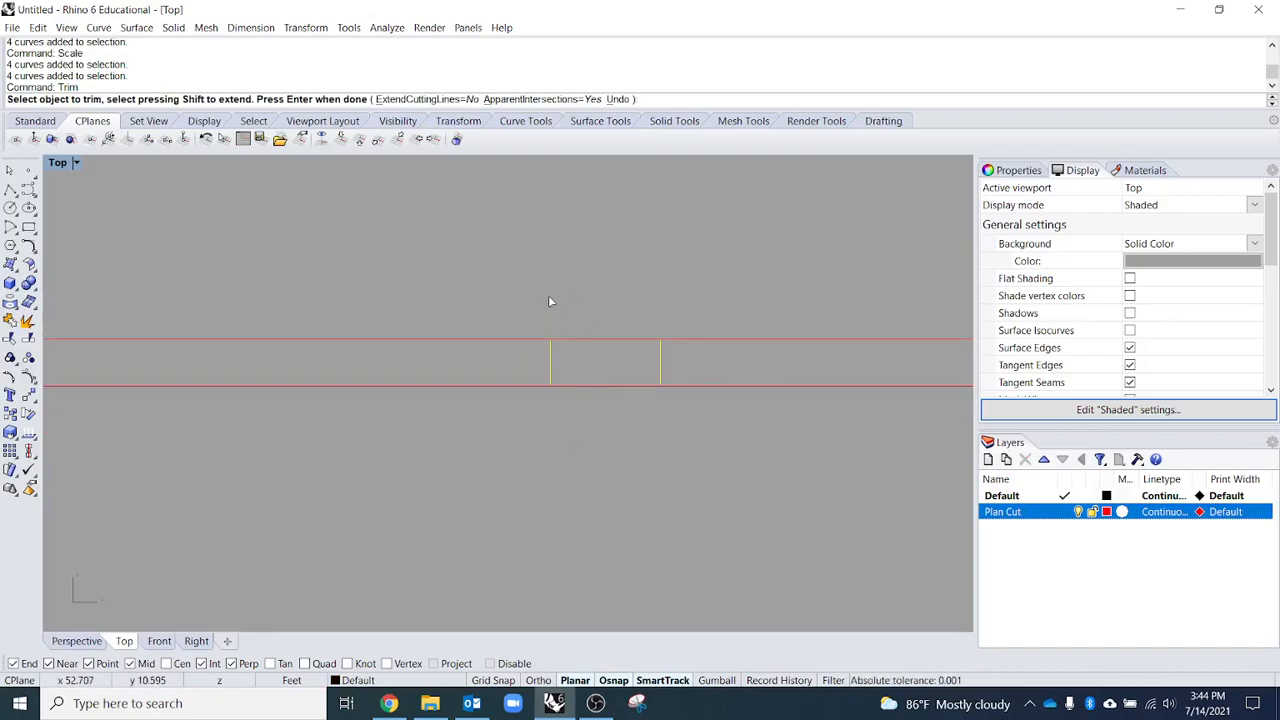
{"action": "scroll", "coordinate": [562, 445], "scroll_direction": "down", "scroll_amount": 4}
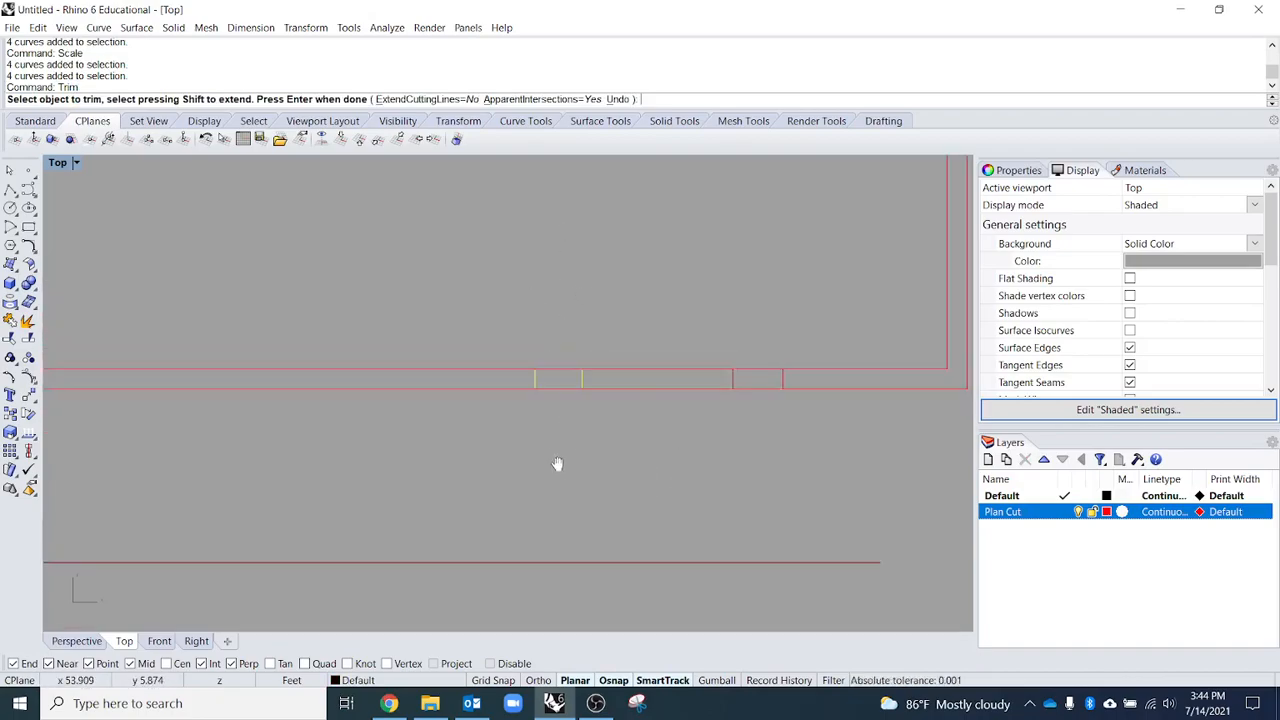
- Undo the trim and the scaling of the second opening's cross lines
{"action": "key", "text": "ctrl+z"}
{"action": "key", "text": "ctrl+z"}
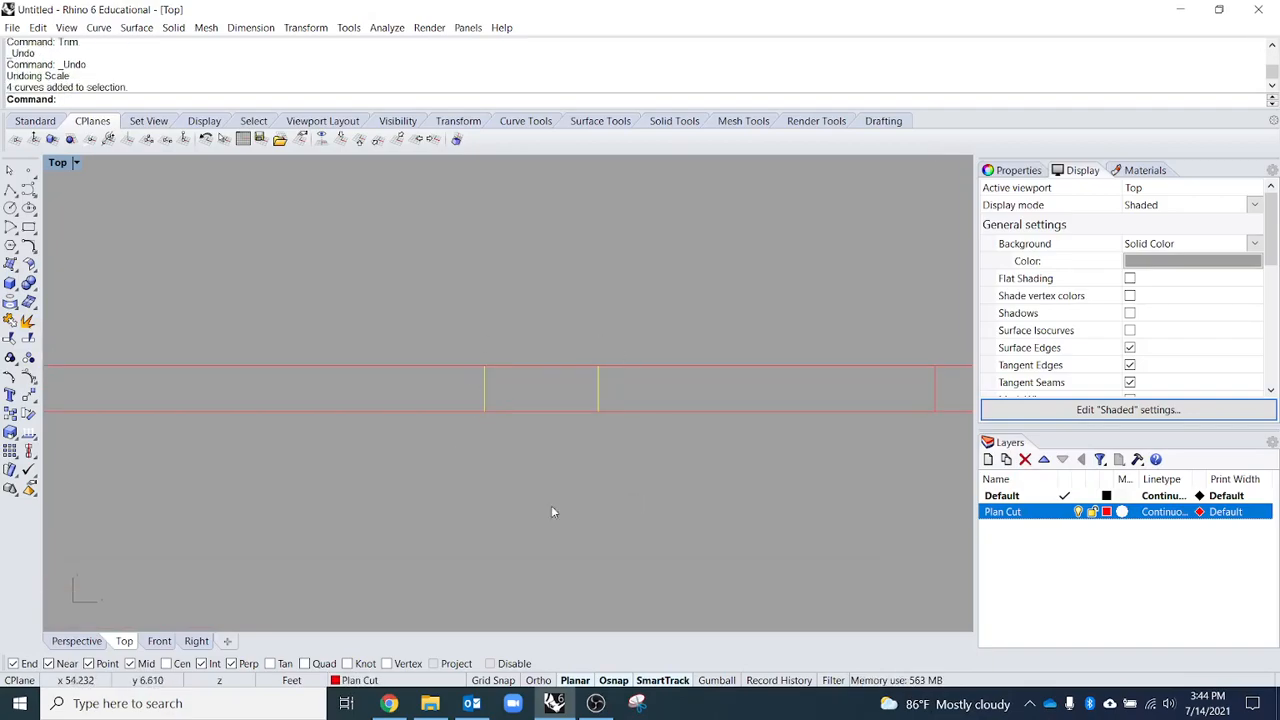
{"action": "key", "text": "Escape"}
{"action": "left_click_drag", "start_coordinate": [444, 306], "coordinate": [777, 491]}
{"action": "key", "text": "Escape"}
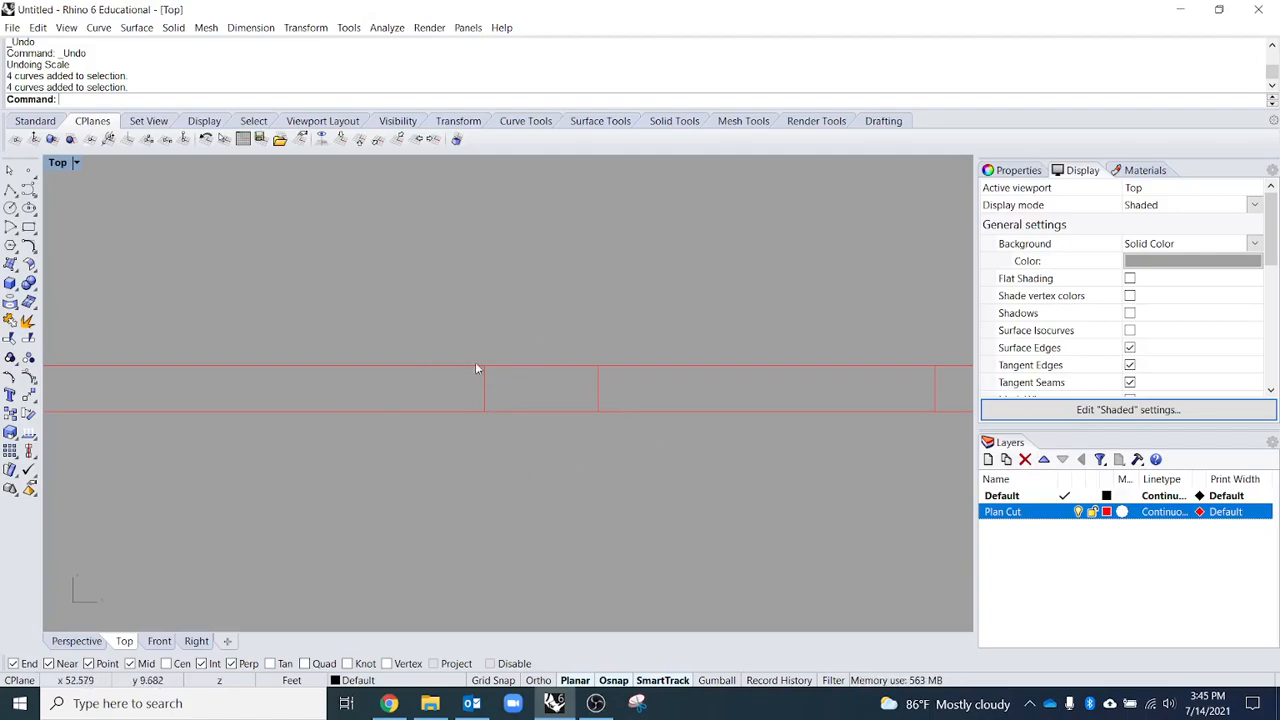
- Split the two wall lines using the second opening's cross lines as cutting objects, and select the resulting pieces individually
{"action": "left_click_drag", "start_coordinate": [511, 291], "coordinate": [511, 291]}
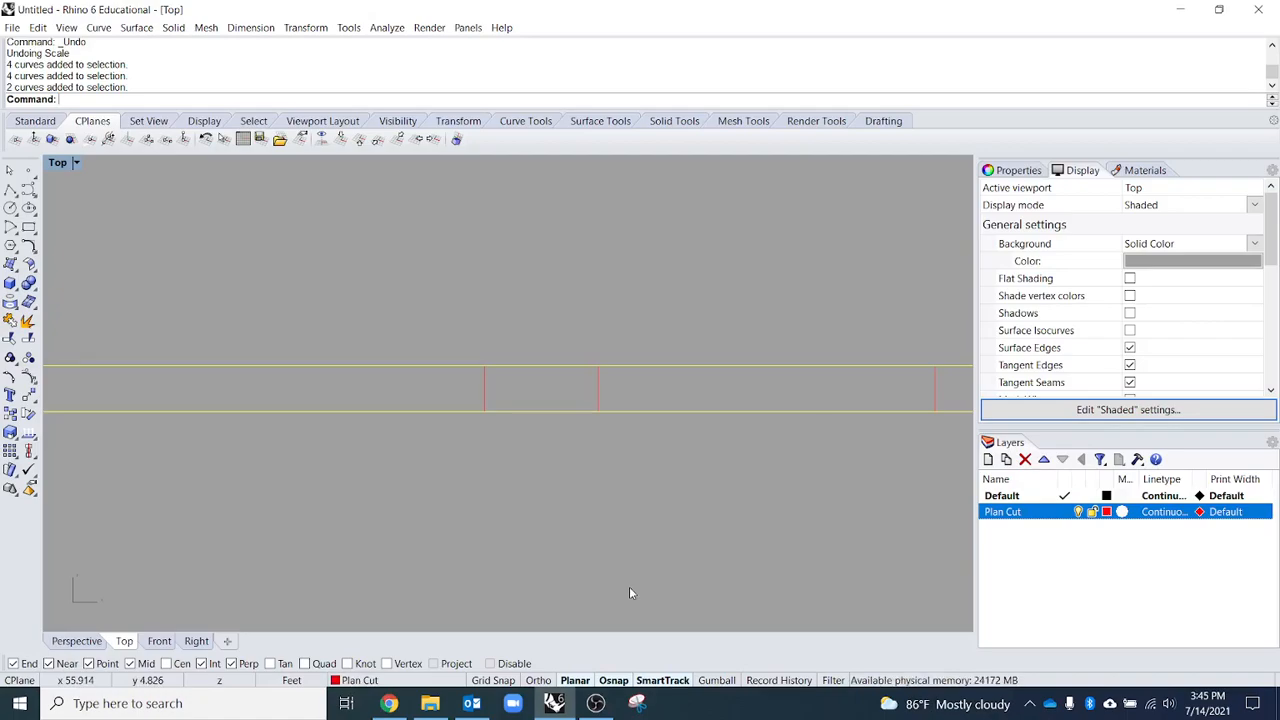
{"action": "type", "text": "Split"}
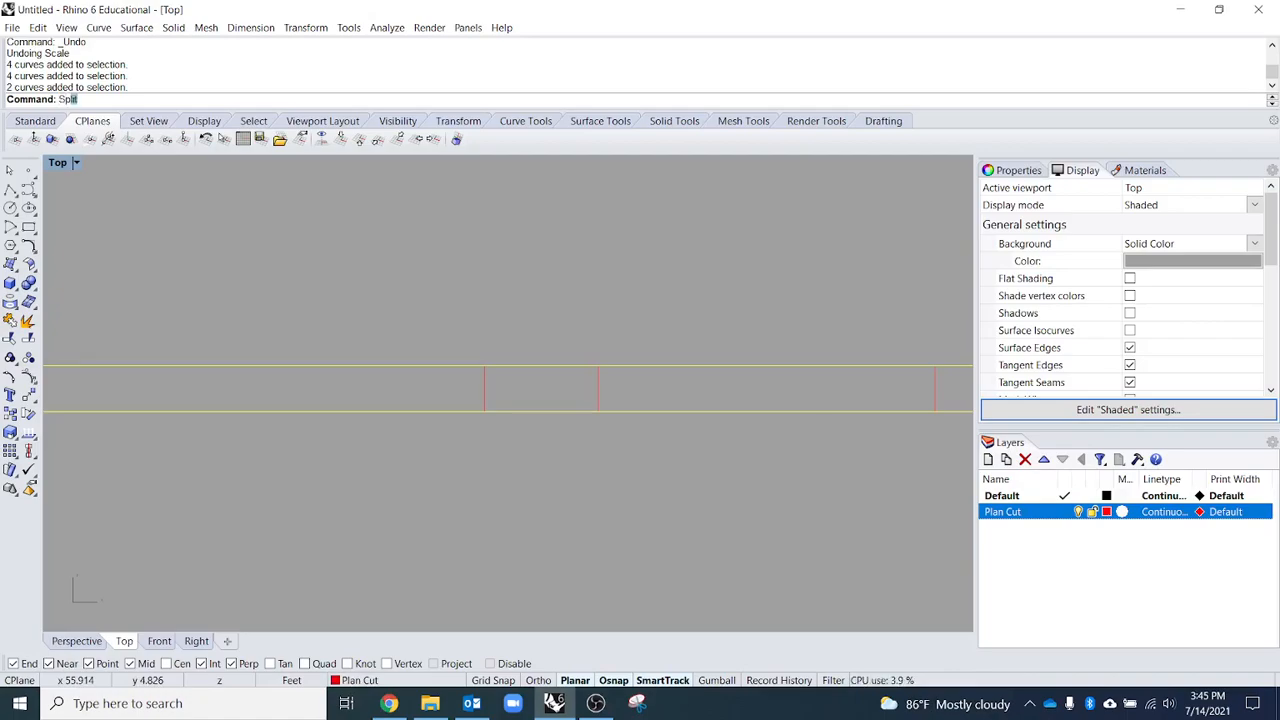
{"action": "key", "text": "Return"}
{"action": "left_click_drag", "start_coordinate": [434, 246], "coordinate": [697, 540]}
{"action": "key", "text": "Return"}
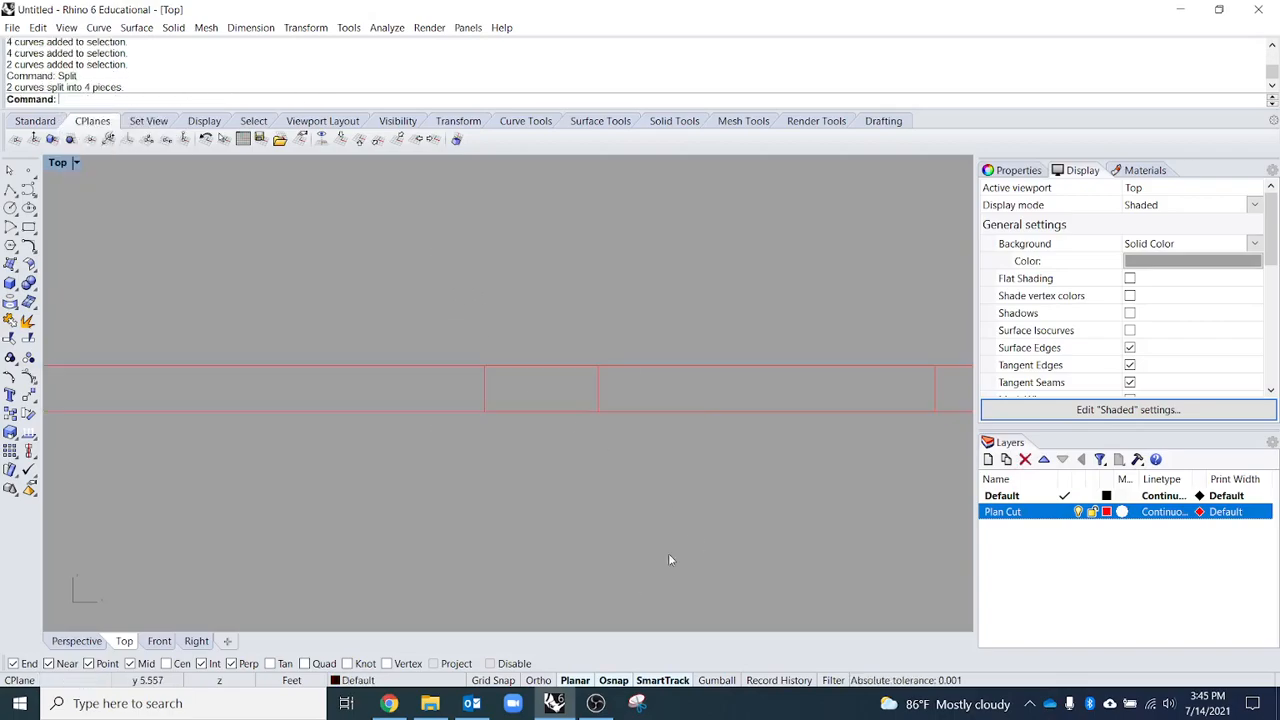
{"action": "left_click", "coordinate": [567, 366]}
{"action": "left_click", "coordinate": [567, 366]}
{"action": "left_click", "coordinate": [586, 367]}
{"action": "left_click", "coordinate": [586, 391]}
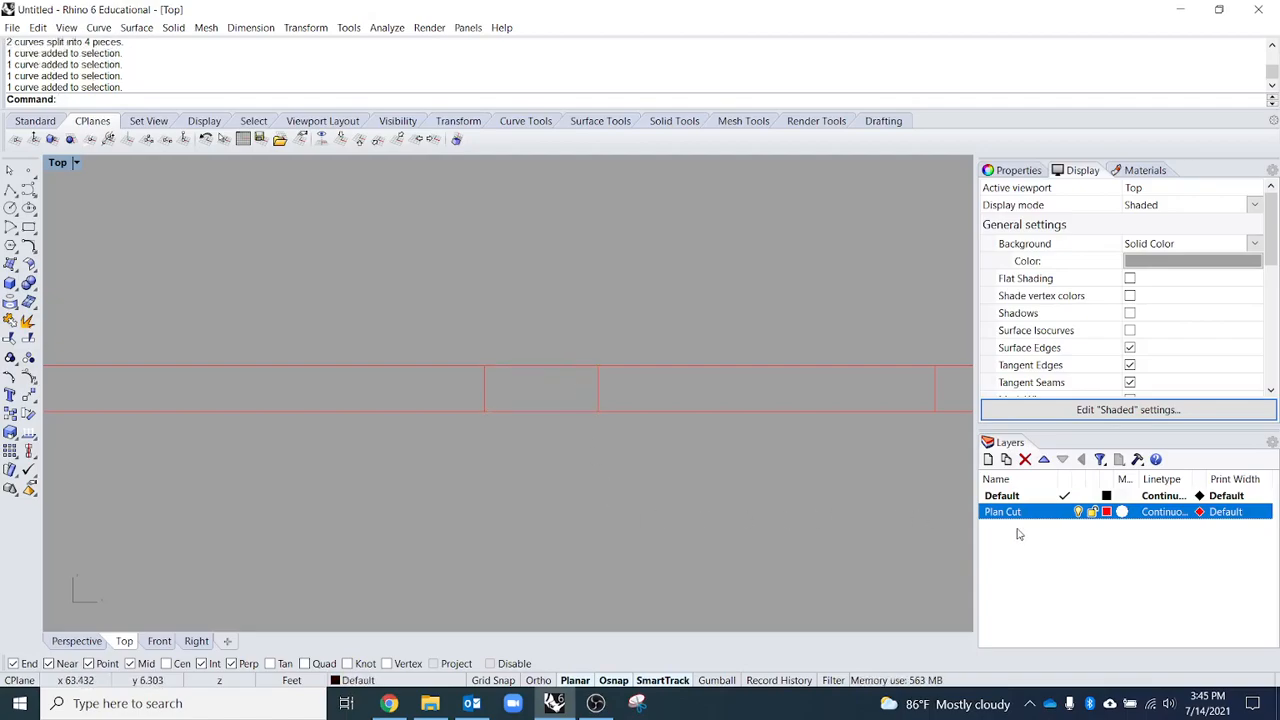
- Create a new layer named Medium and set its color to DarkGreen
{"action": "left_click", "coordinate": [987, 460]}
{"action": "type", "text": "Medium"}
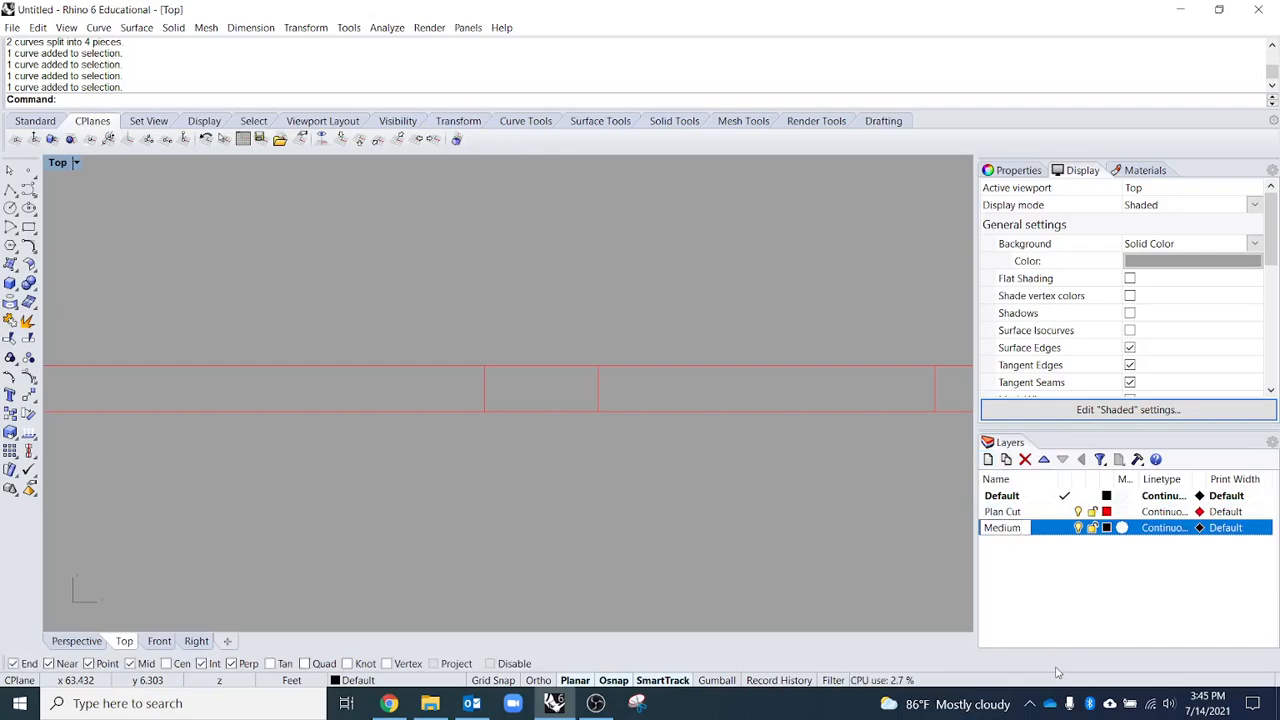
{"action": "left_click", "coordinate": [1105, 529]}
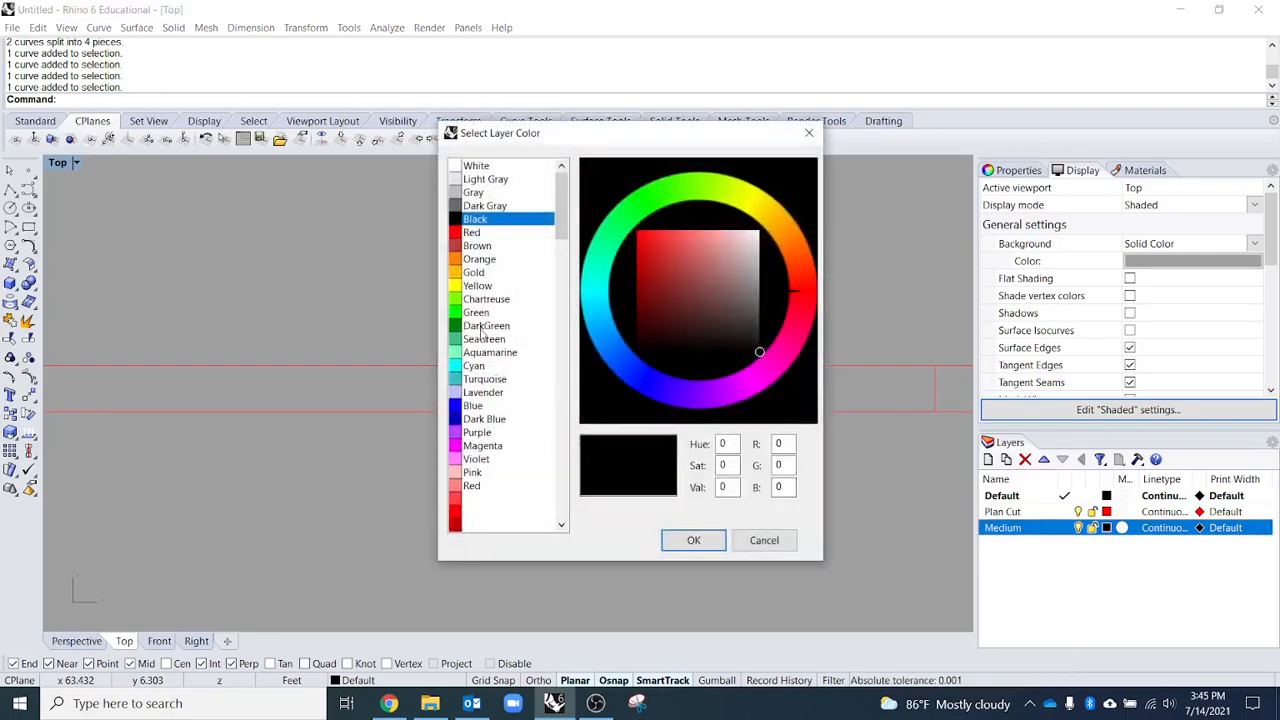
{"action": "left_click", "coordinate": [486, 330]}
{"action": "left_click", "coordinate": [694, 541]}
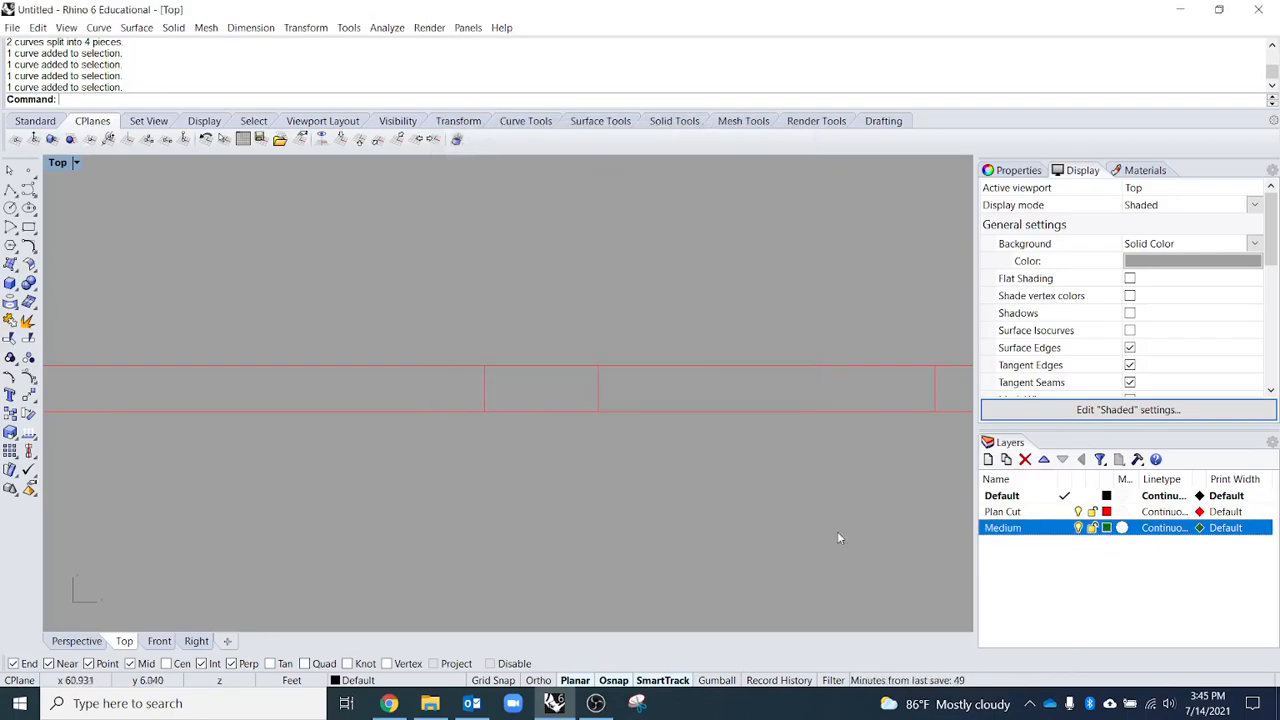
- Change the Medium layer's color to Orange
{"action": "left_click", "coordinate": [1107, 529]}
{"action": "left_click", "coordinate": [479, 259]}
{"action": "left_click", "coordinate": [694, 540]}
- Place the split wall segments across the second opening on the Medium layer
{"action": "left_click", "coordinate": [530, 410]}
{"action": "right_click", "coordinate": [1058, 528]}
{"action": "left_click", "coordinate": [1085, 487]}
- Compare window and crossing selections around the second opening to see which curves each one picks up
{"action": "scroll", "coordinate": [569, 460], "scroll_direction": "down", "scroll_amount": 3}
{"action": "scroll", "coordinate": [530, 470], "scroll_direction": "up", "scroll_amount": 4}
{"action": "left_click_drag", "start_coordinate": [428, 279], "coordinate": [646, 528]}
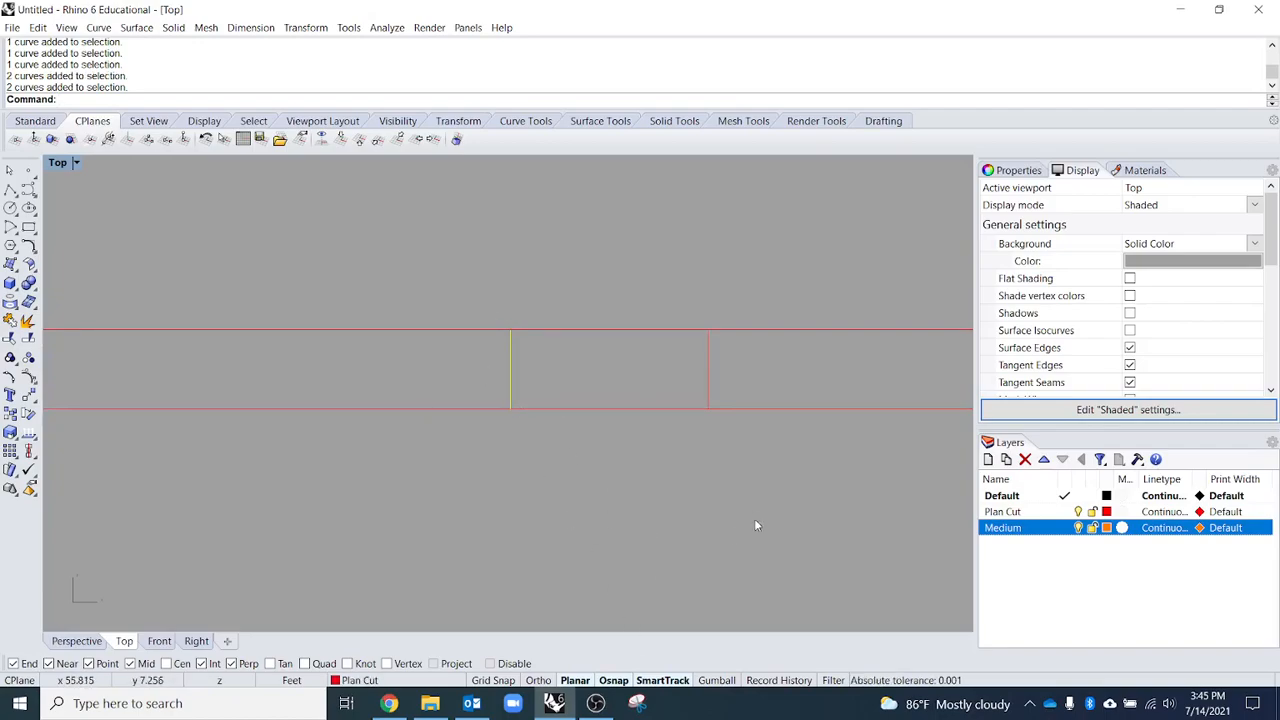
{"action": "left_click_drag", "start_coordinate": [812, 205], "coordinate": [358, 567]}
{"action": "left_click_drag", "start_coordinate": [370, 208], "coordinate": [792, 532]}
{"action": "left_click_drag", "start_coordinate": [822, 233], "coordinate": [436, 504]}
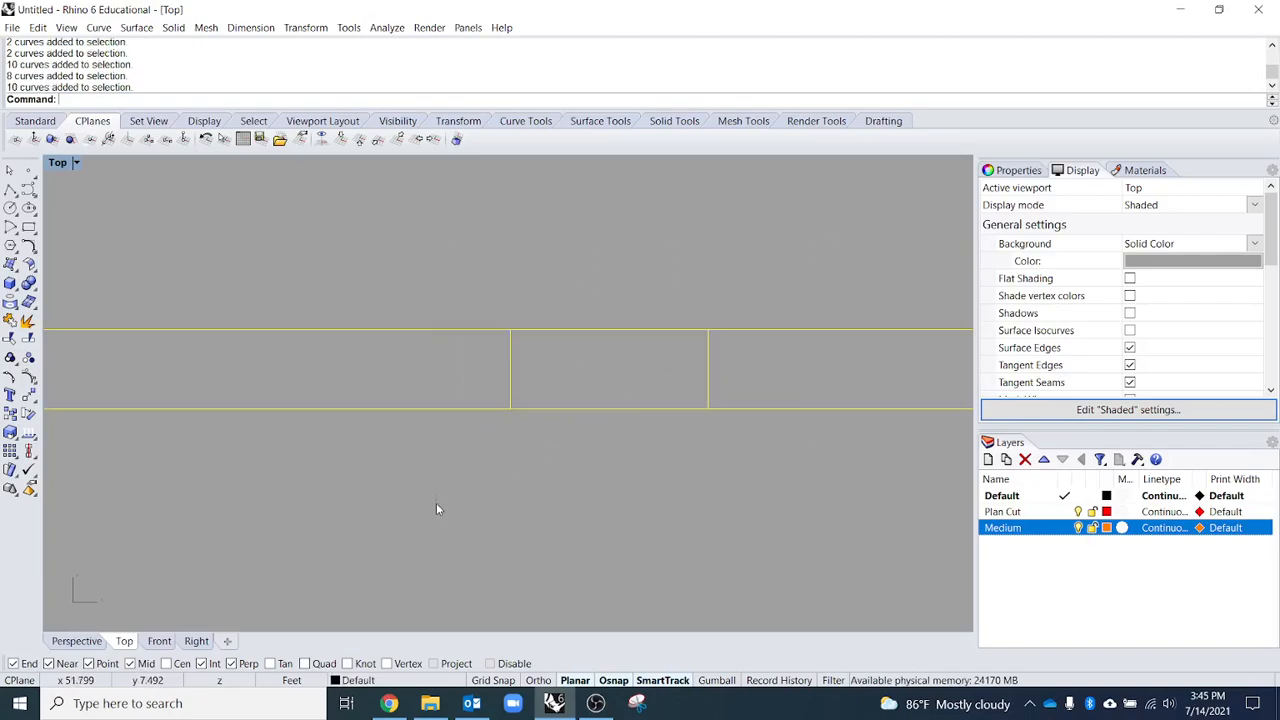
{"action": "left_click_drag", "start_coordinate": [403, 211], "coordinate": [824, 532]}
- Select only the curves fully enclosed by a window selection around the second opening, and clear the selection
{"action": "left_click_drag", "start_coordinate": [404, 193], "coordinate": [848, 543]}
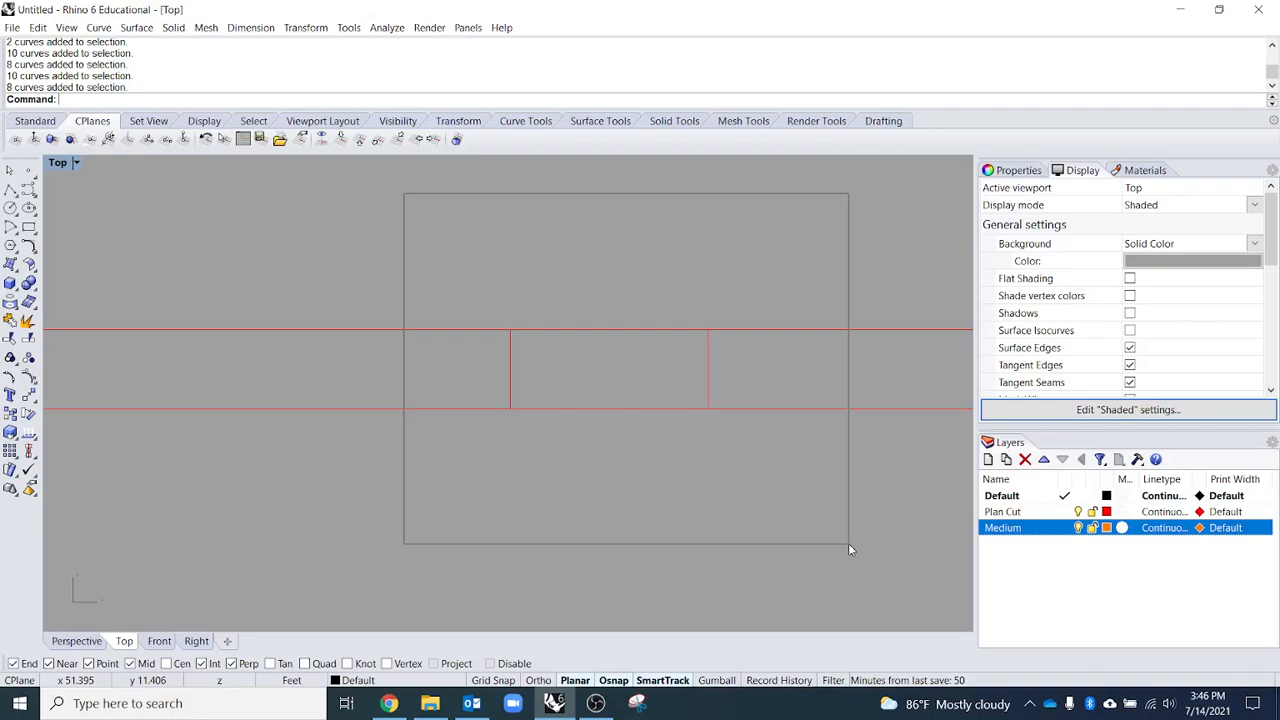
{"action": "left_click_drag", "start_coordinate": [848, 544], "coordinate": [848, 544]}
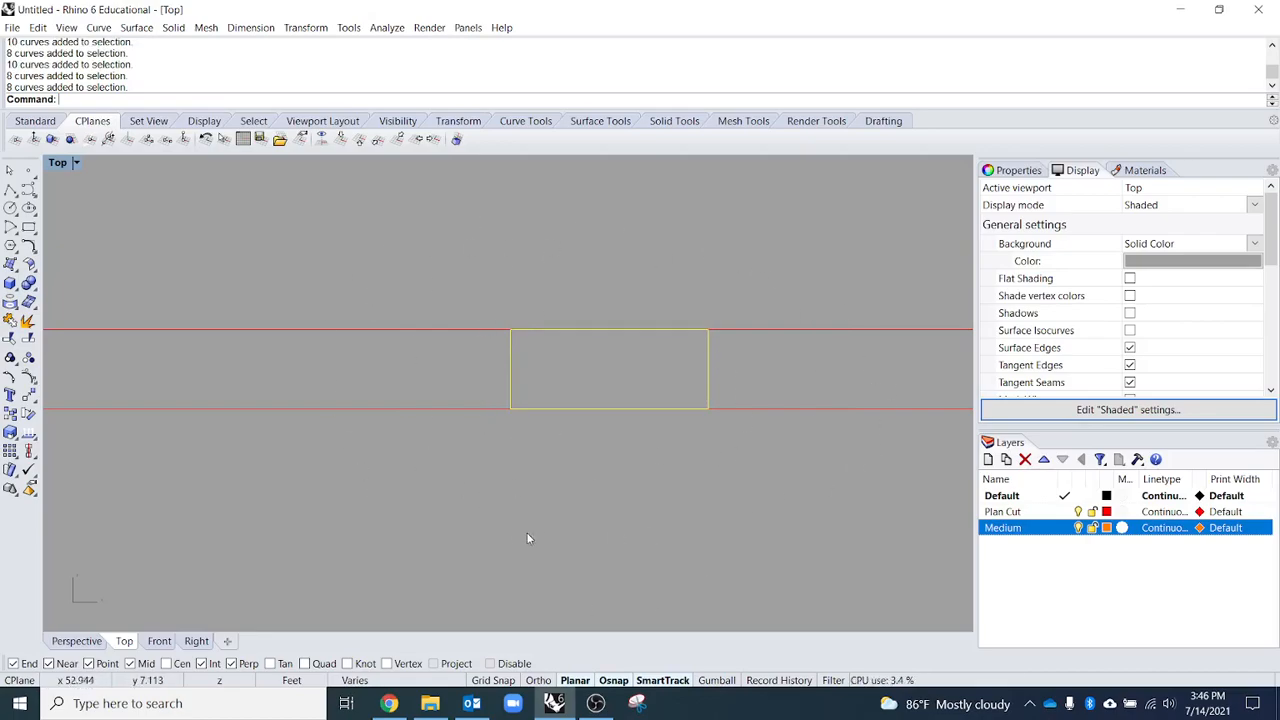
{"action": "key", "text": "Escape"}
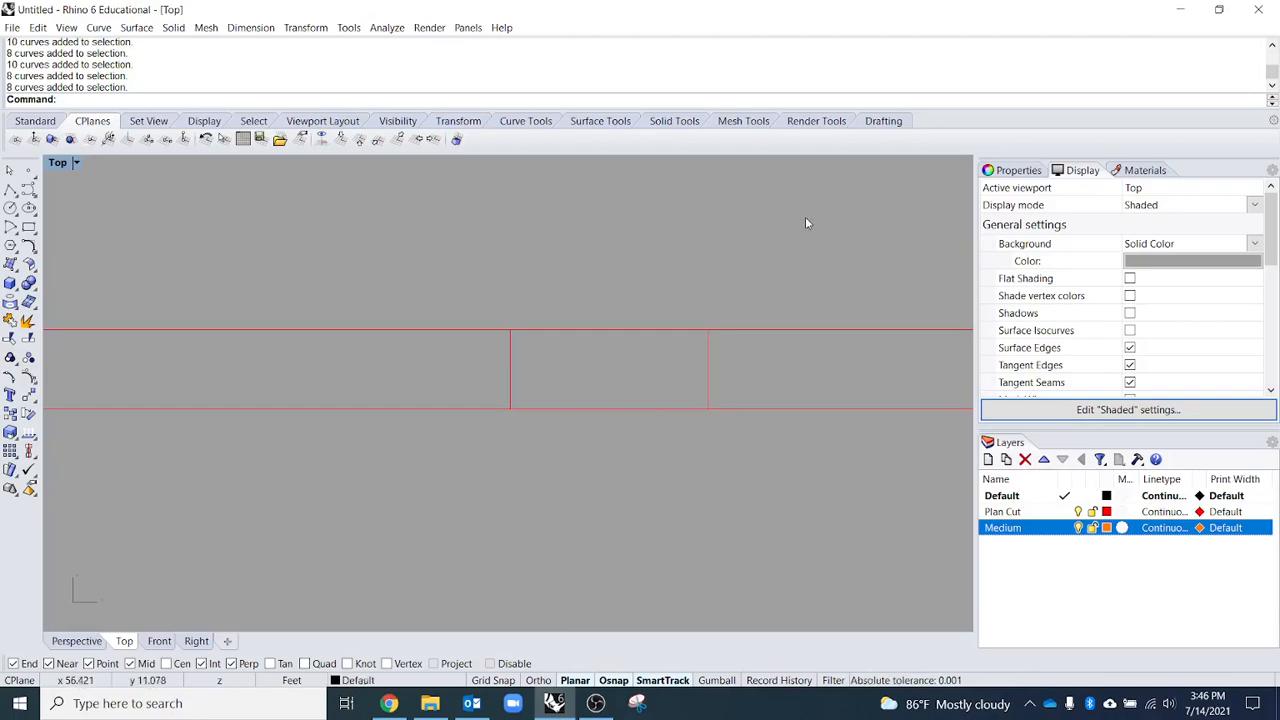
- Select every curve touched by a crossing selection over the second opening, including the adjoining wall lines
{"action": "left_click_drag", "start_coordinate": [821, 227], "coordinate": [388, 515]}
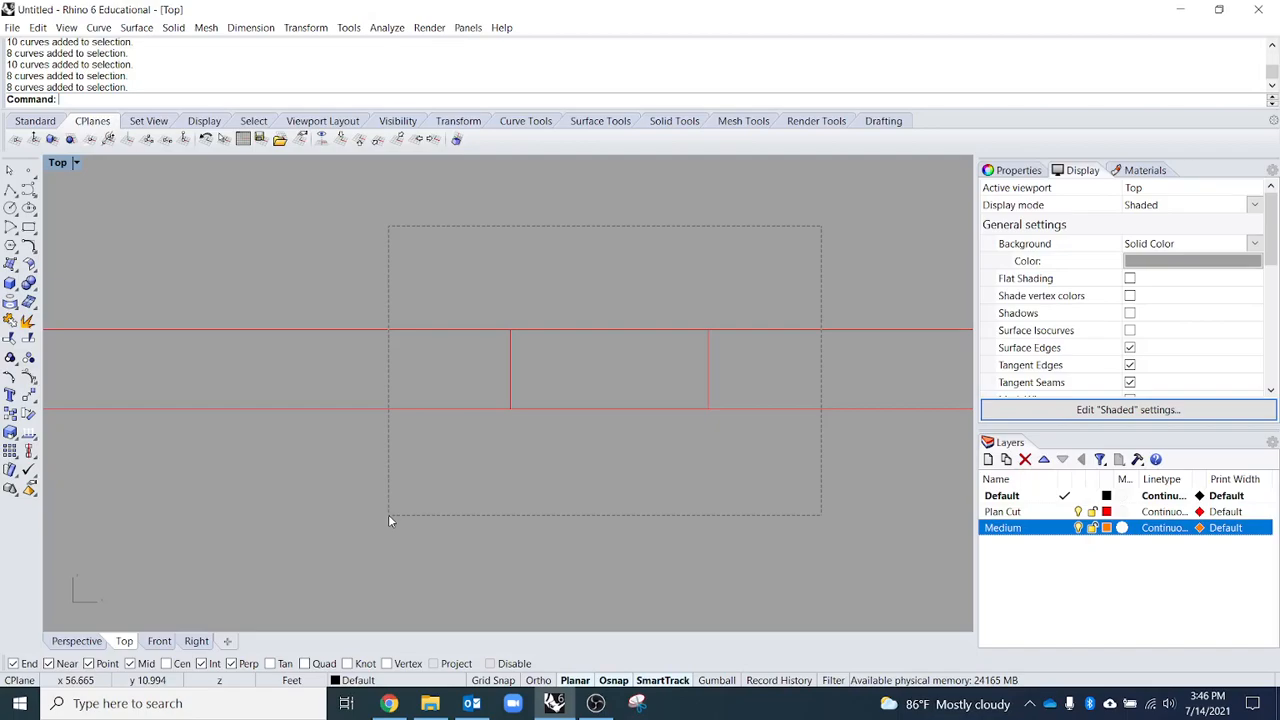
{"action": "left_click_drag", "start_coordinate": [388, 514], "coordinate": [388, 514]}
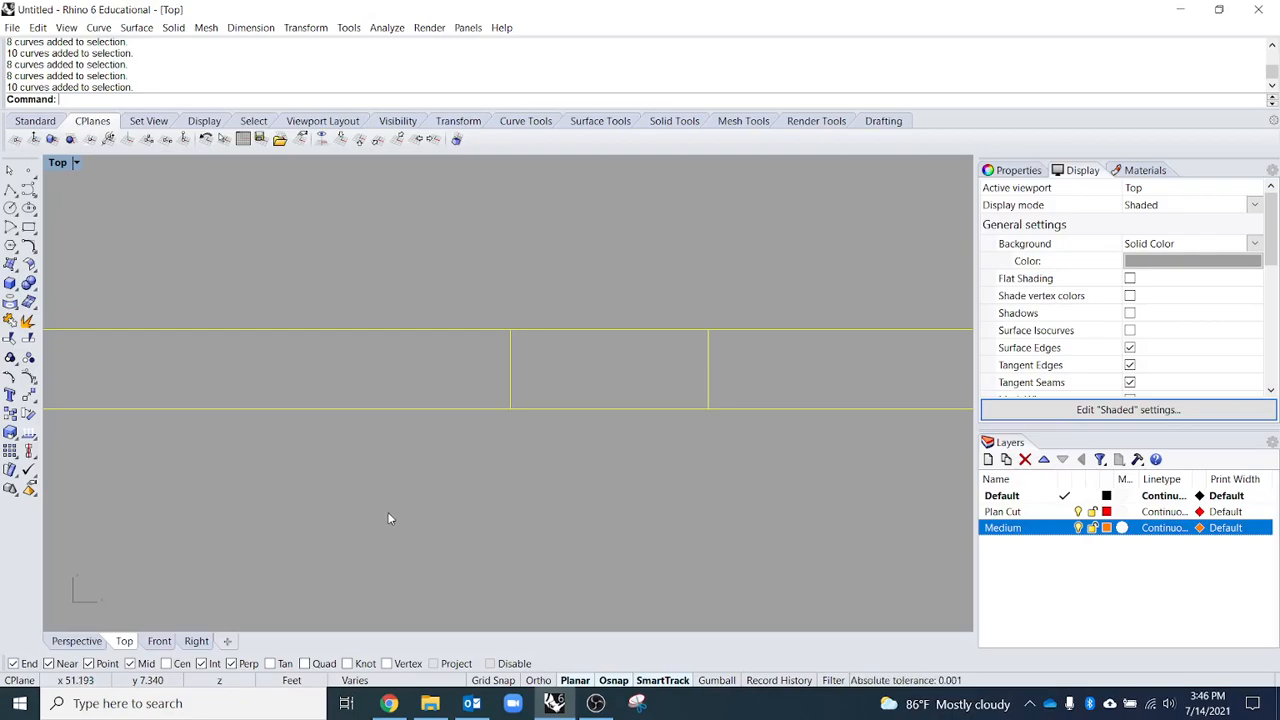
{"action": "left_click_drag", "start_coordinate": [789, 234], "coordinate": [392, 565]}
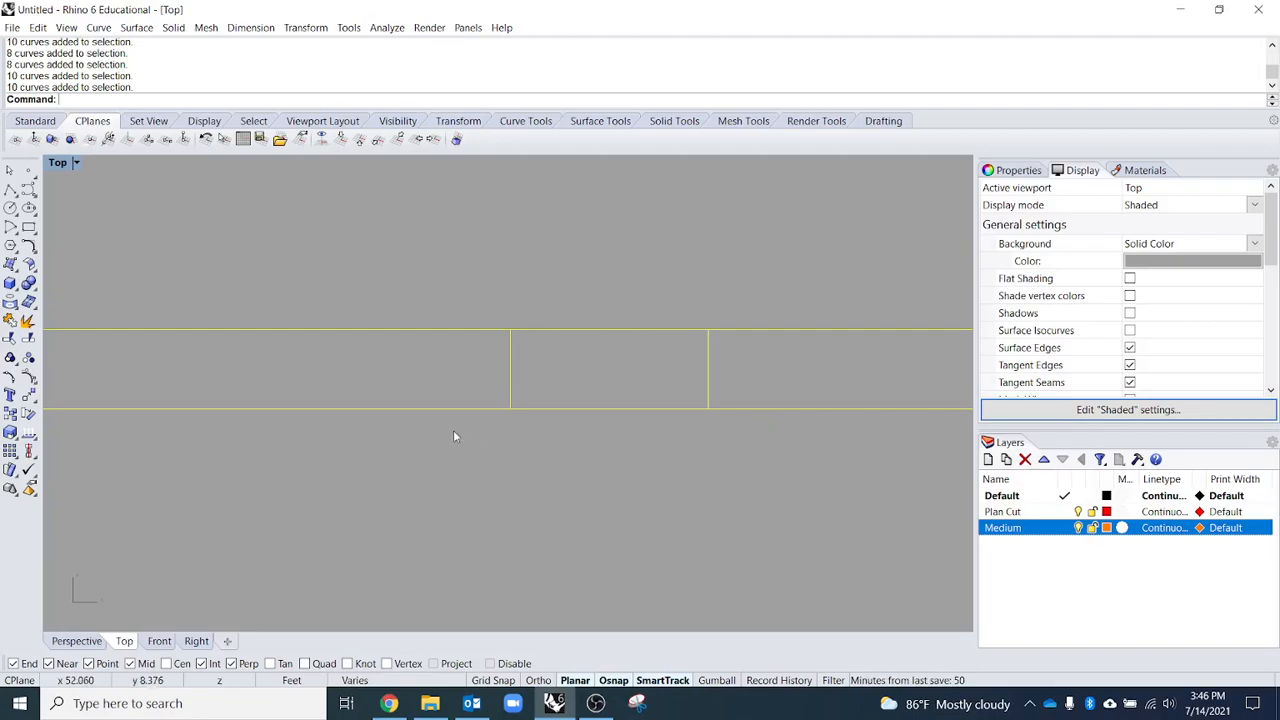
{"action": "left_click_drag", "start_coordinate": [826, 267], "coordinate": [339, 552]}
- Select the lower wall line beside the second opening on its own to check how far it extends
{"action": "left_click", "coordinate": [420, 408]}
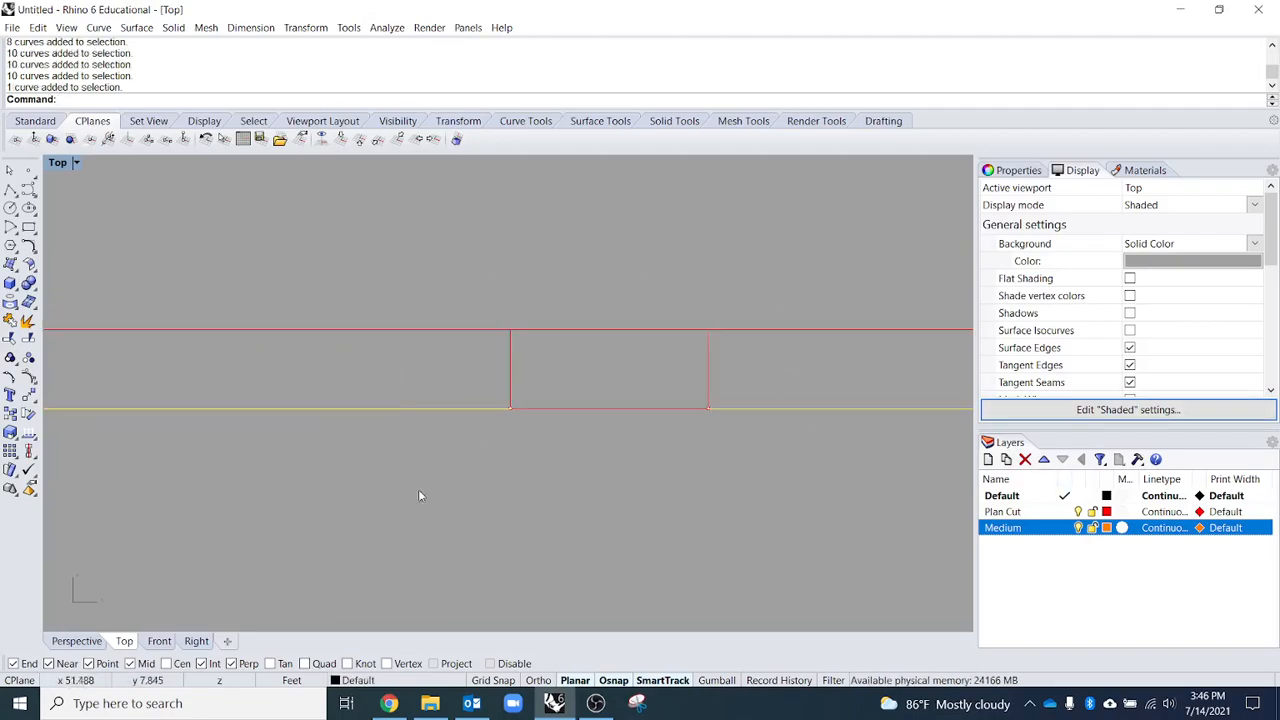
{"action": "left_click", "coordinate": [470, 408]}
{"action": "scroll", "coordinate": [570, 386], "scroll_direction": "down", "scroll_amount": 3}
{"action": "scroll", "coordinate": [443, 406], "scroll_direction": "up", "scroll_amount": 3}
{"action": "left_click", "coordinate": [520, 386]}
{"action": "scroll", "coordinate": [559, 410], "scroll_direction": "down", "scroll_amount": 5}
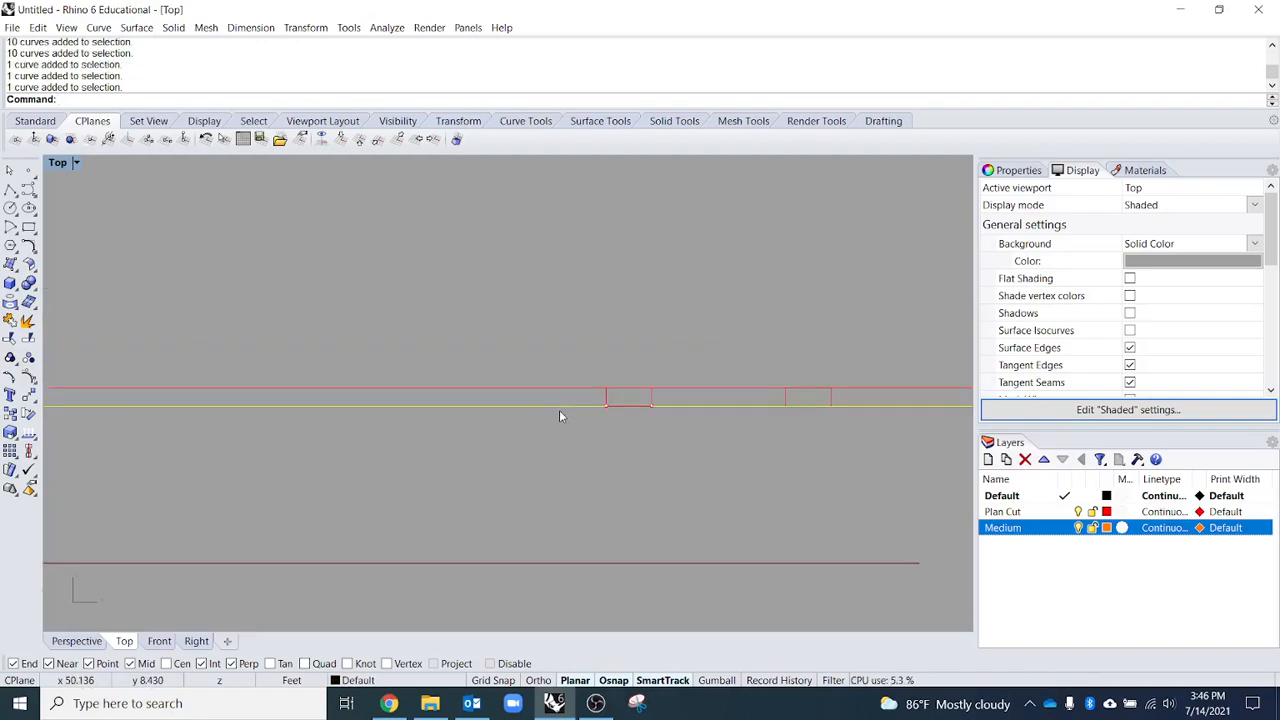
- Try a window selection over part of the wall, one around the whole opening, and a crossing selection over its middle segments
{"action": "scroll", "coordinate": [554, 415], "scroll_direction": "up", "scroll_amount": 7}
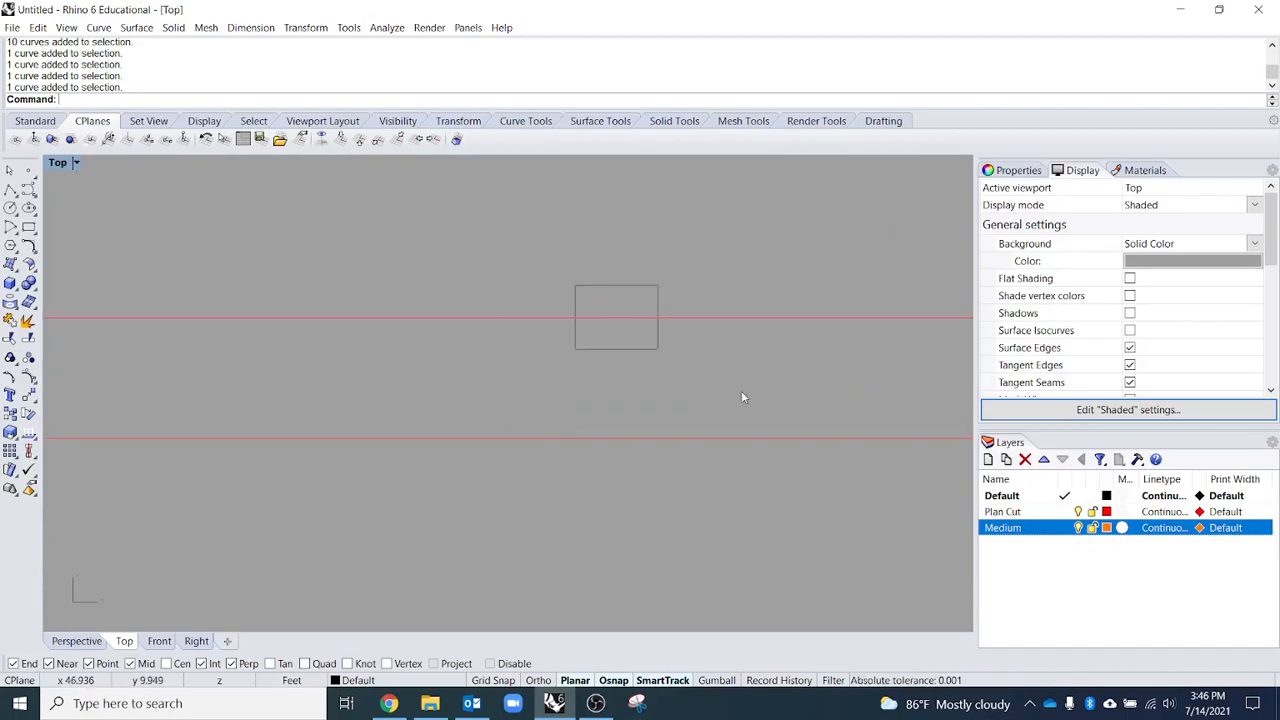
{"action": "scroll", "coordinate": [437, 440], "scroll_direction": "down", "scroll_amount": 3}
{"action": "left_click_drag", "start_coordinate": [344, 278], "coordinate": [415, 336]}
{"action": "left_click", "coordinate": [695, 574]}
{"action": "left_click_drag", "start_coordinate": [298, 195], "coordinate": [1033, 612]}
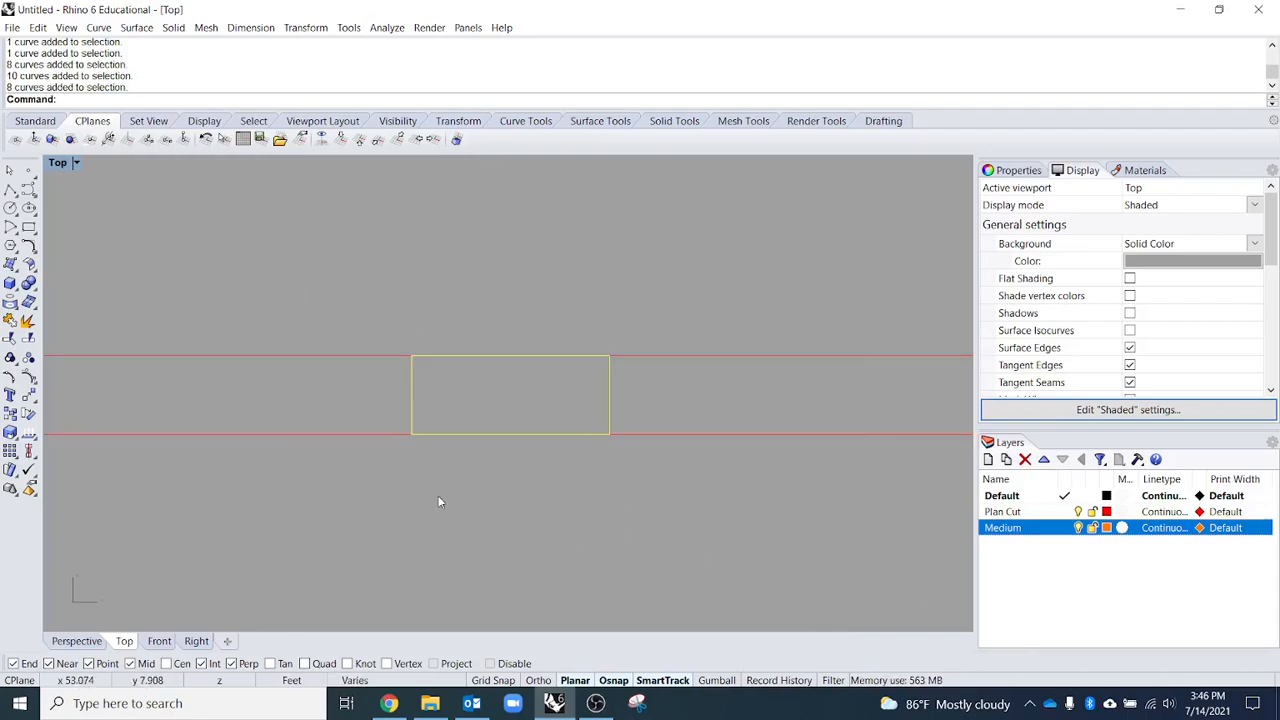
{"action": "left_click_drag", "start_coordinate": [533, 524], "coordinate": [450, 345]}
- Delete one overlapping wall segment along the lower edge of the second opening and one along its upper edge
{"action": "left_click", "coordinate": [606, 466]}
{"action": "left_click", "coordinate": [590, 436]}
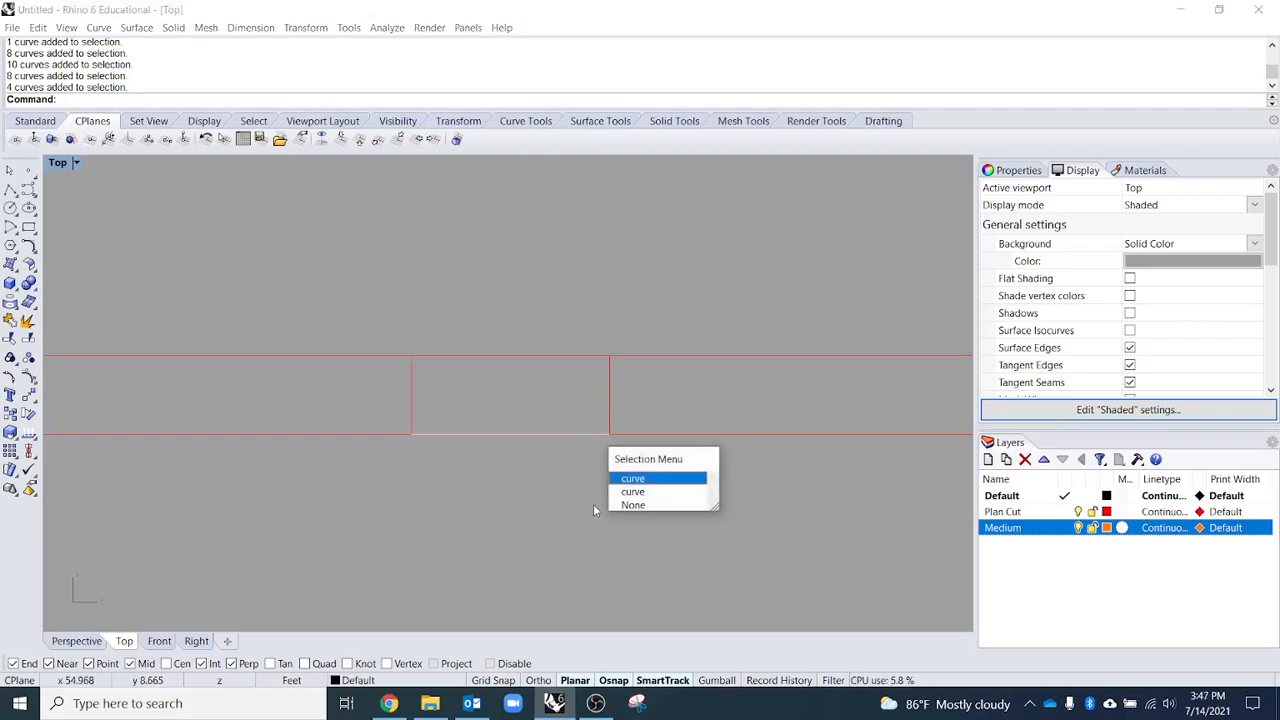
{"action": "left_click", "coordinate": [634, 491]}
{"action": "key", "text": "Return"}
{"action": "key", "text": "Escape"}
{"action": "key", "text": "Delete"}
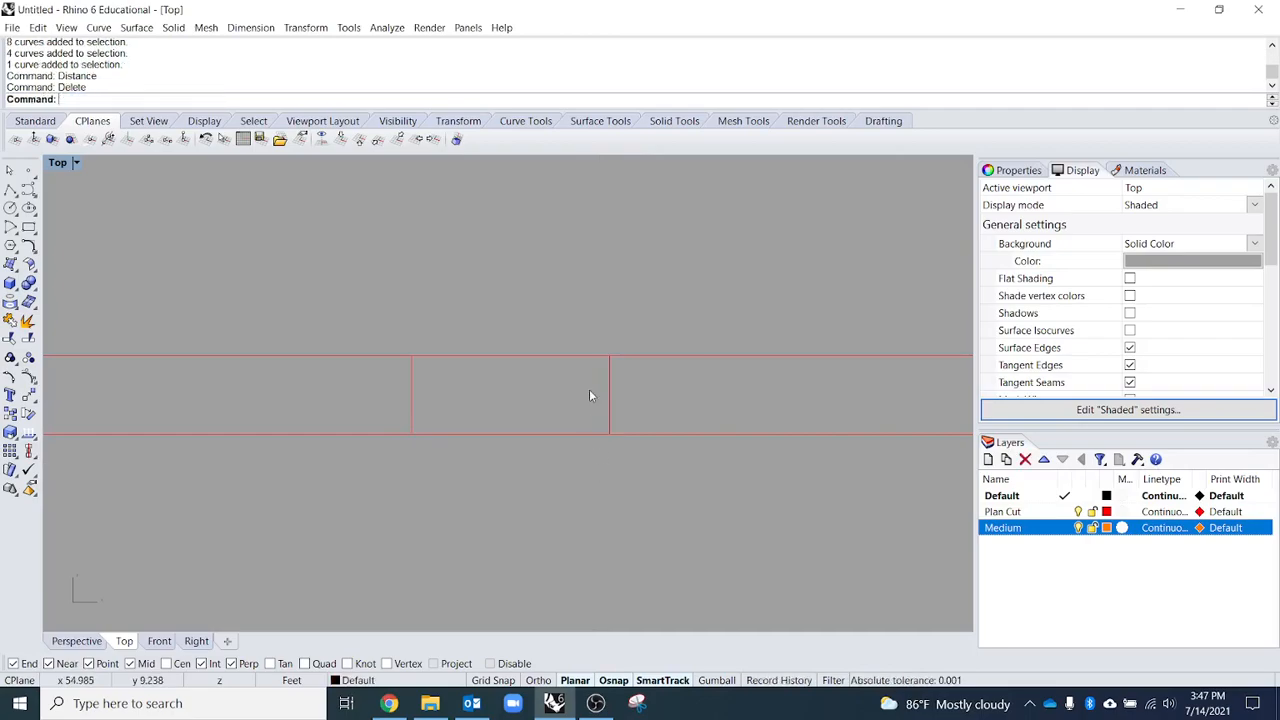
{"action": "left_click", "coordinate": [588, 358]}
{"action": "left_click", "coordinate": [628, 394]}
{"action": "key", "text": "Delete"}
- Select the wall lines beside the second opening and its remaining upper and lower segments one at a time to check for duplicates
{"action": "left_click", "coordinate": [655, 358]}
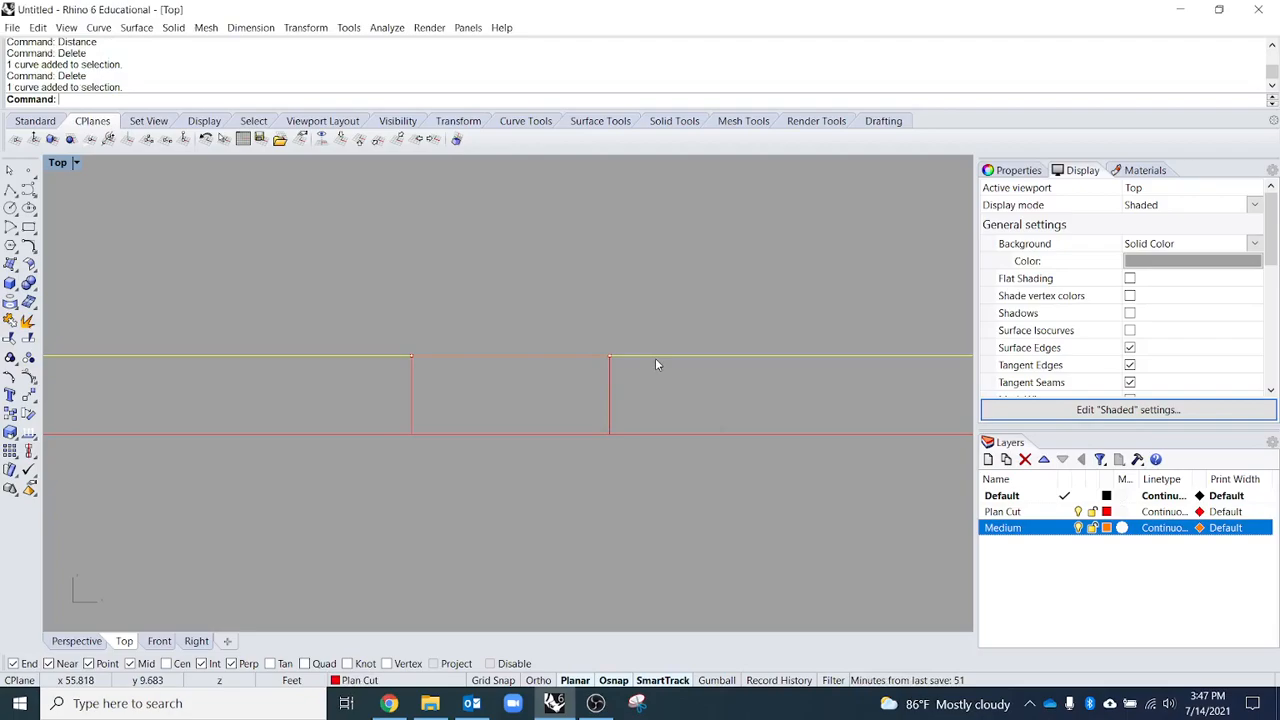
{"action": "left_click", "coordinate": [678, 434]}
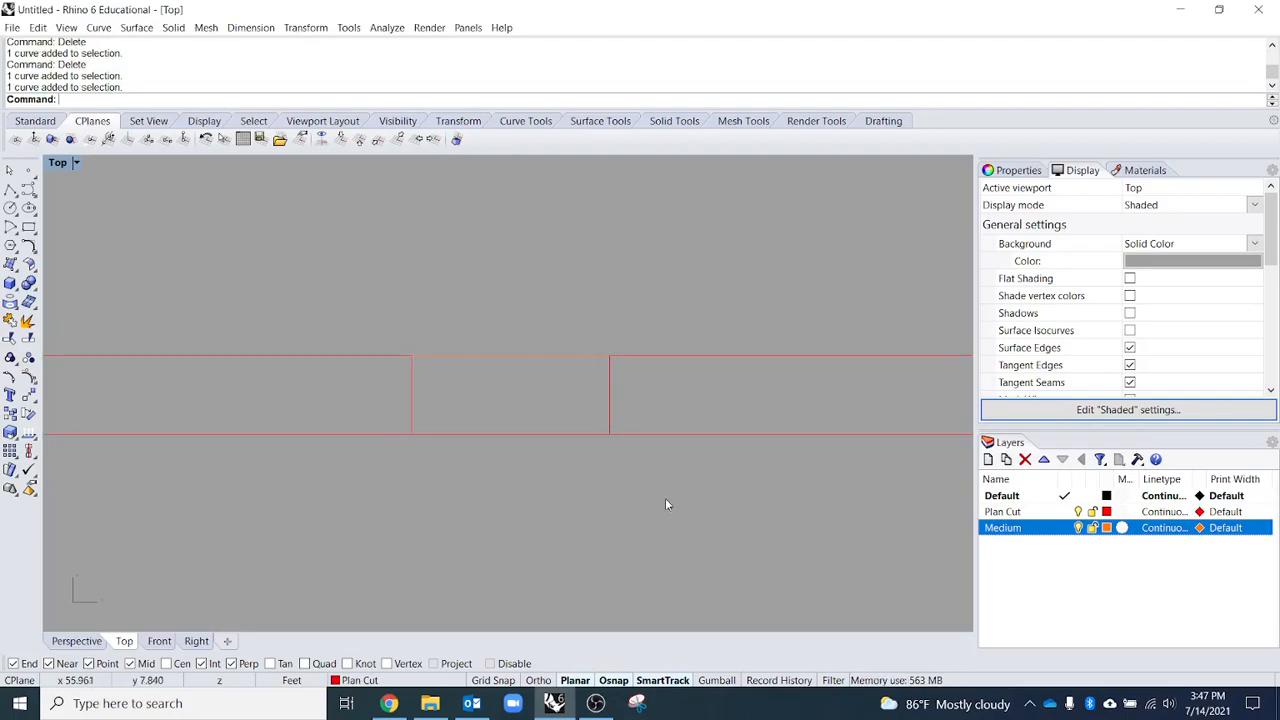
{"action": "left_click", "coordinate": [585, 435]}
{"action": "left_click", "coordinate": [633, 525]}
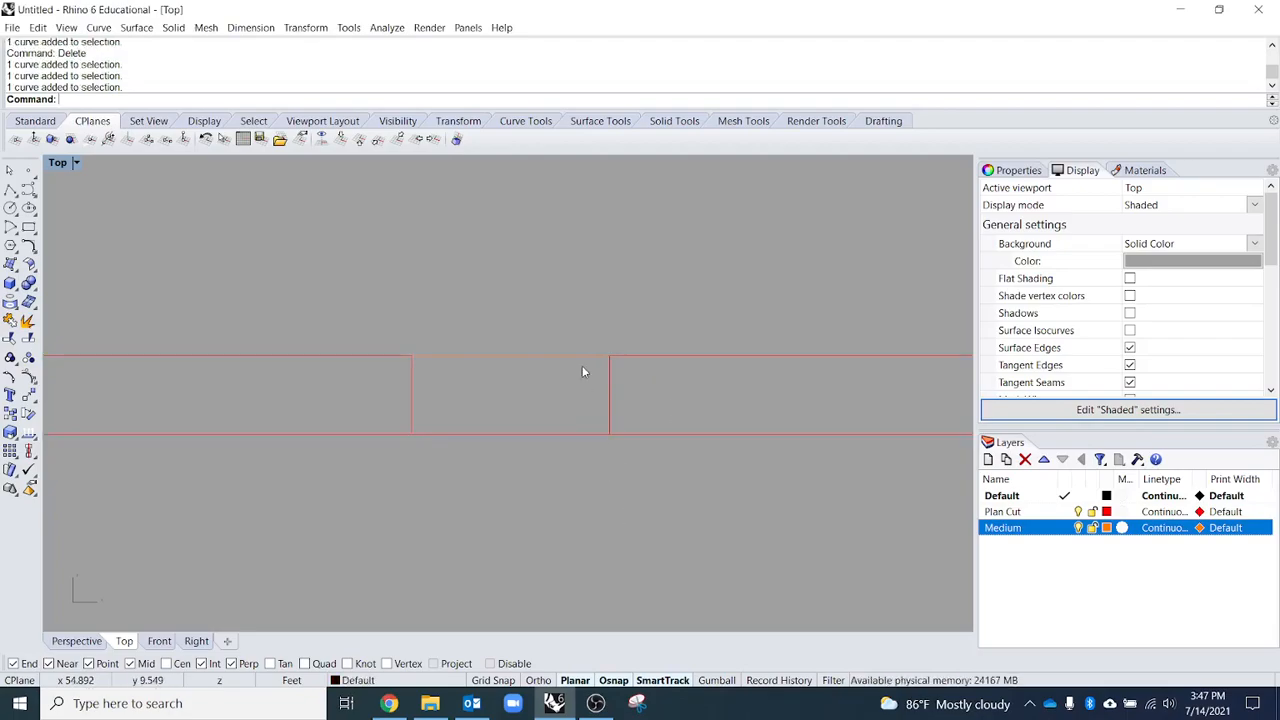
{"action": "left_click", "coordinate": [580, 357]}
{"action": "left_click", "coordinate": [580, 442]}
{"action": "left_click", "coordinate": [580, 436]}
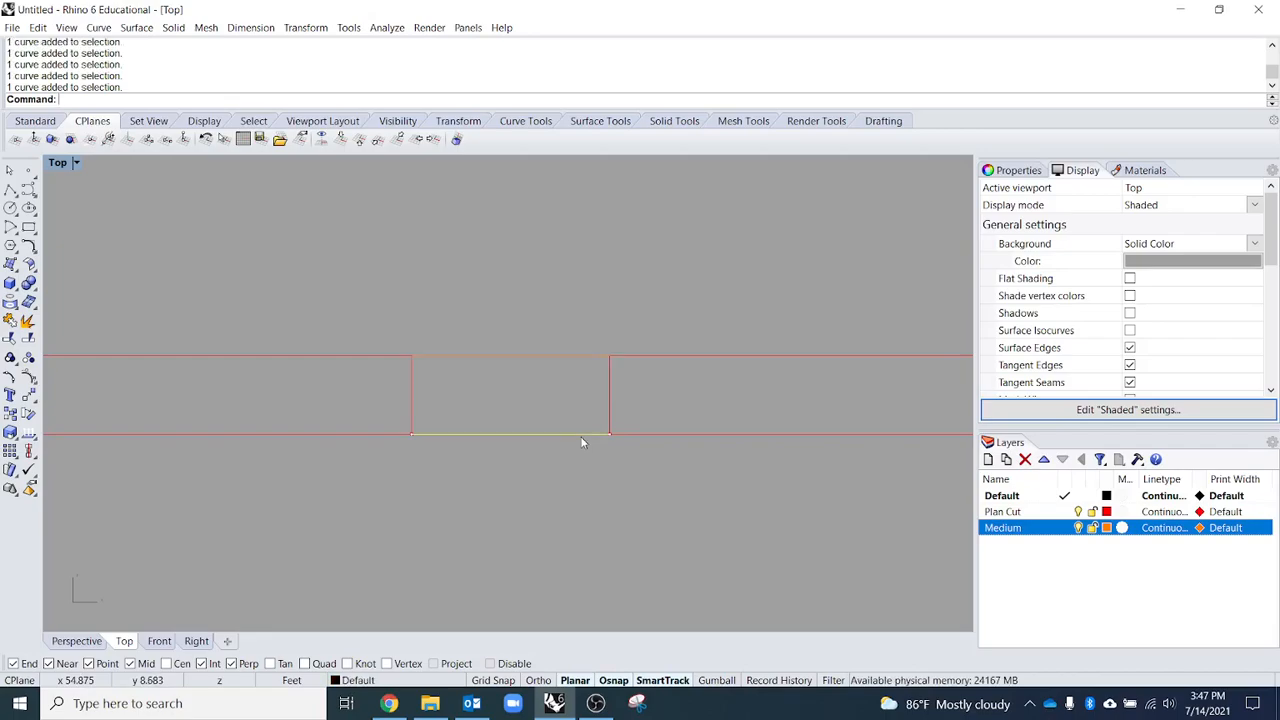
{"action": "left_click", "coordinate": [560, 360], "text": "shift"}
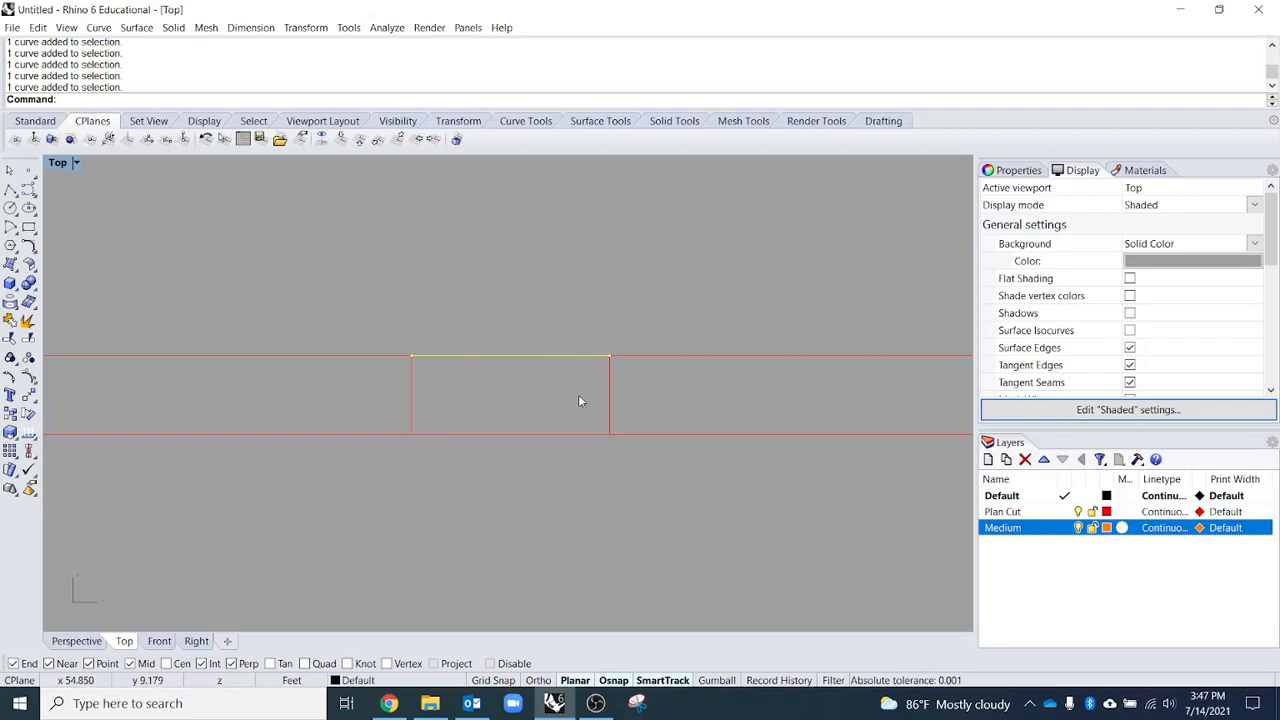
- Select the second opening's vertical end lines one at a time to check each for overlapping duplicates
{"action": "left_click", "coordinate": [611, 412]}
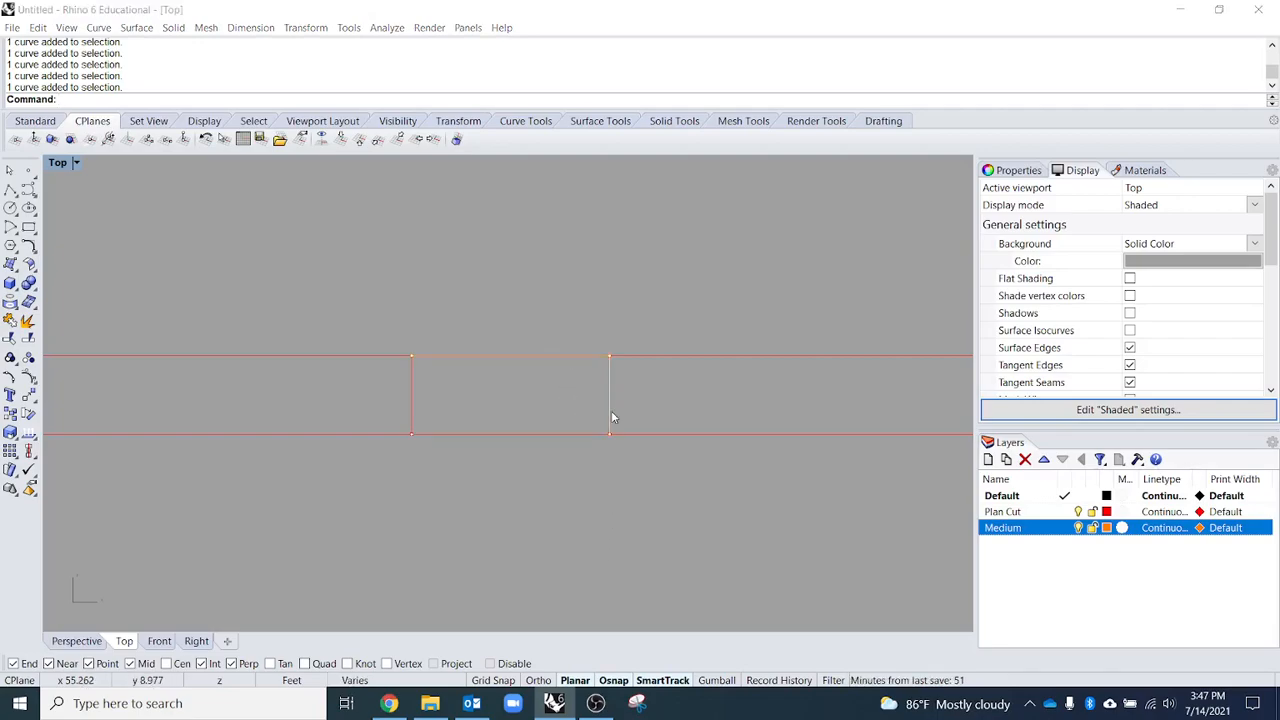
{"action": "left_click", "coordinate": [411, 411], "text": "shift"}
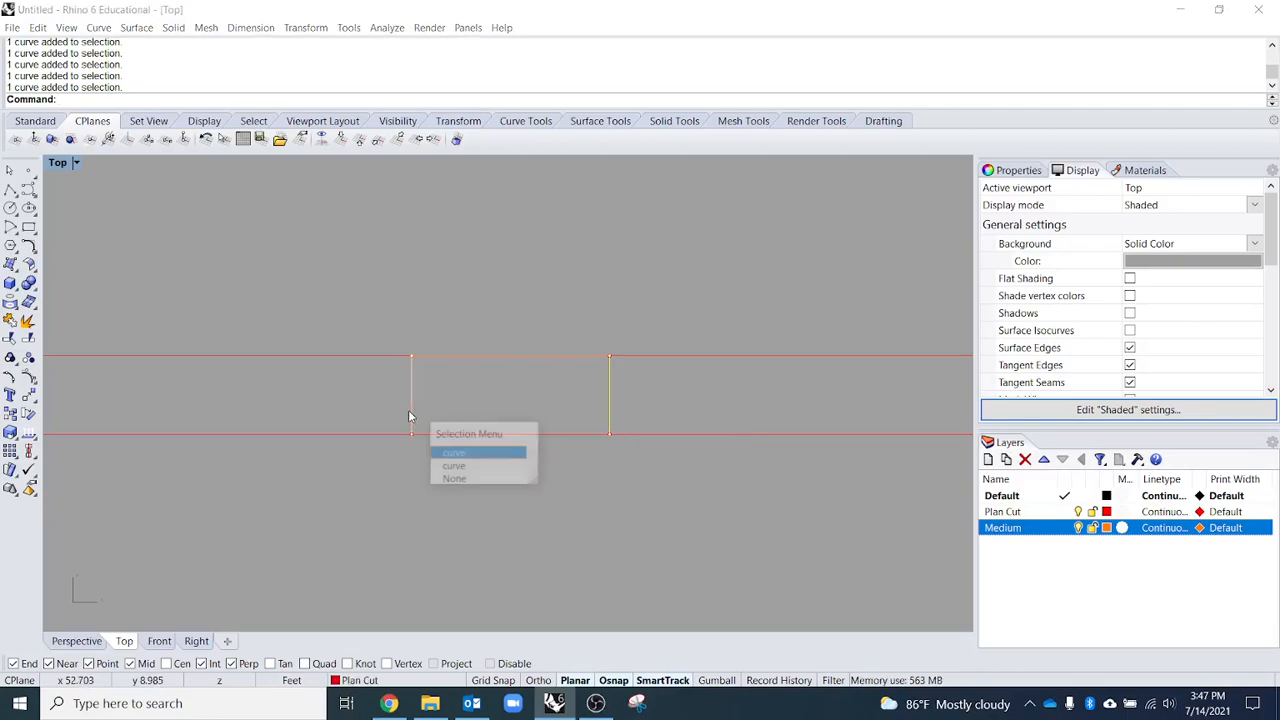
{"action": "left_click", "coordinate": [456, 454]}
{"action": "left_click", "coordinate": [364, 356], "text": "shift"}
{"action": "left_click", "coordinate": [516, 454]}
{"action": "left_click", "coordinate": [412, 400]}
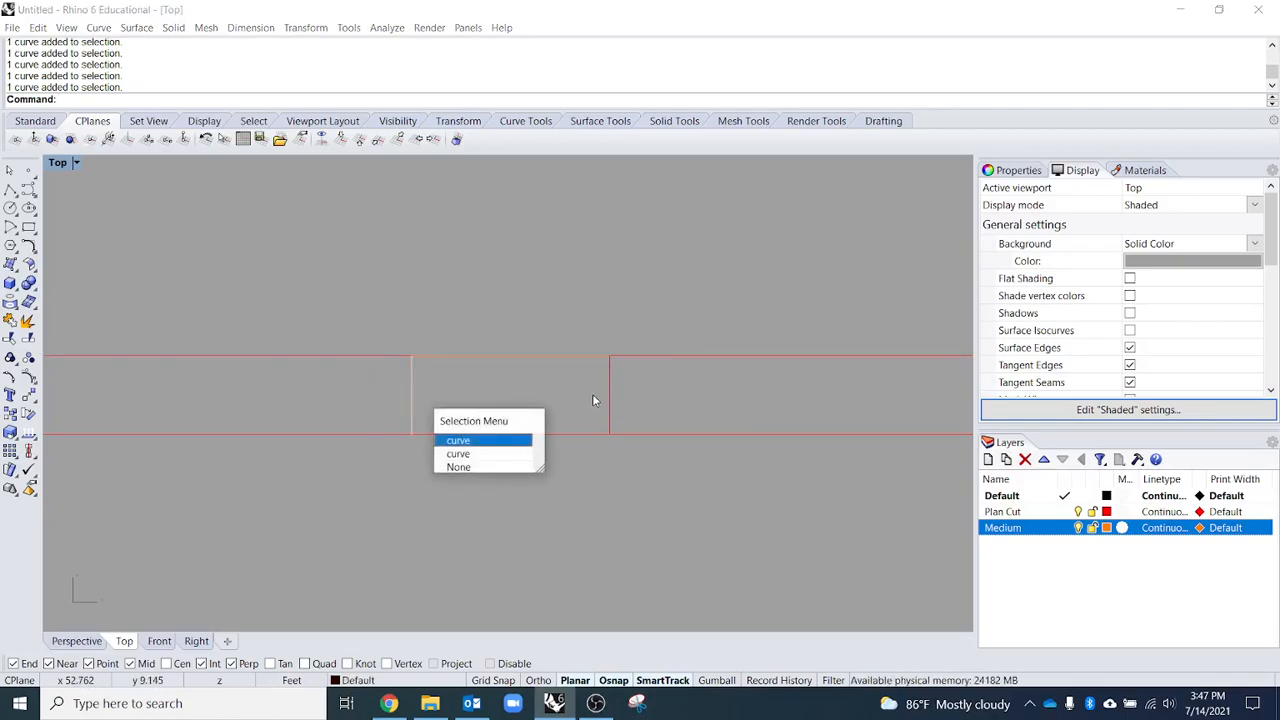
{"action": "left_click", "coordinate": [612, 412]}
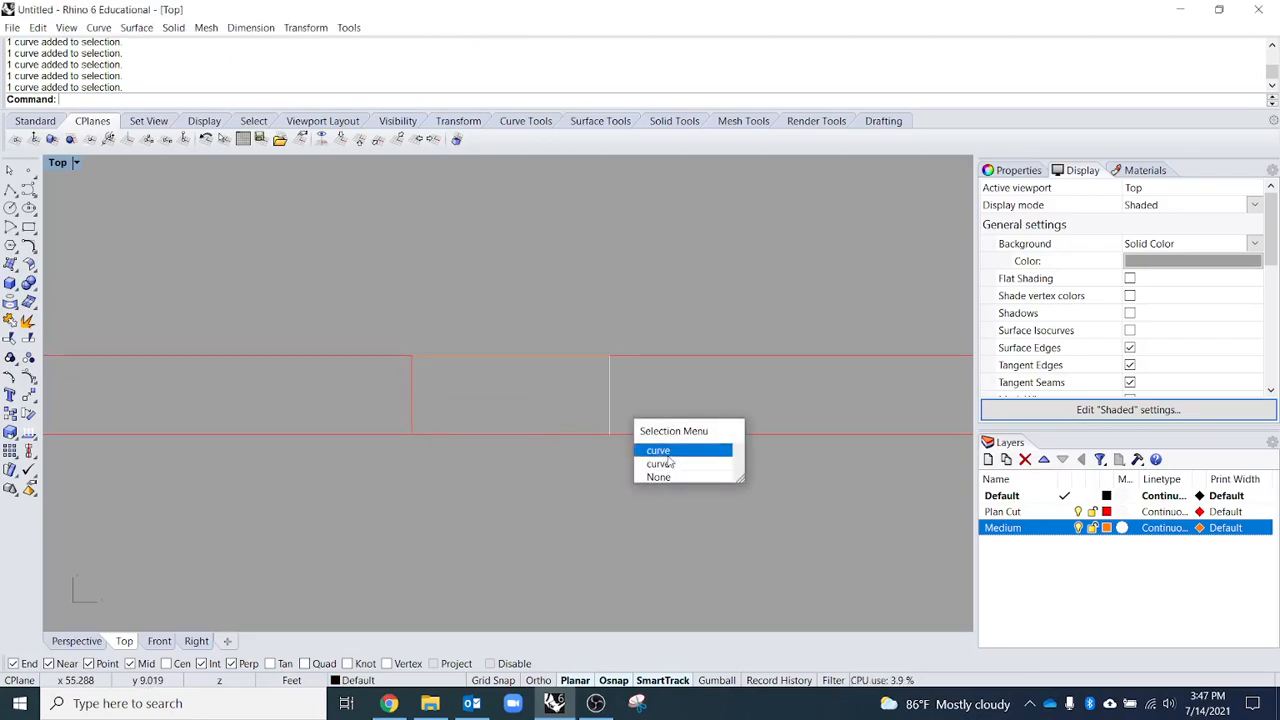
{"action": "left_click", "coordinate": [660, 449]}
- Delete one overlapping copy of the vertical end line on each side of the second opening
{"action": "left_click", "coordinate": [410, 412]}
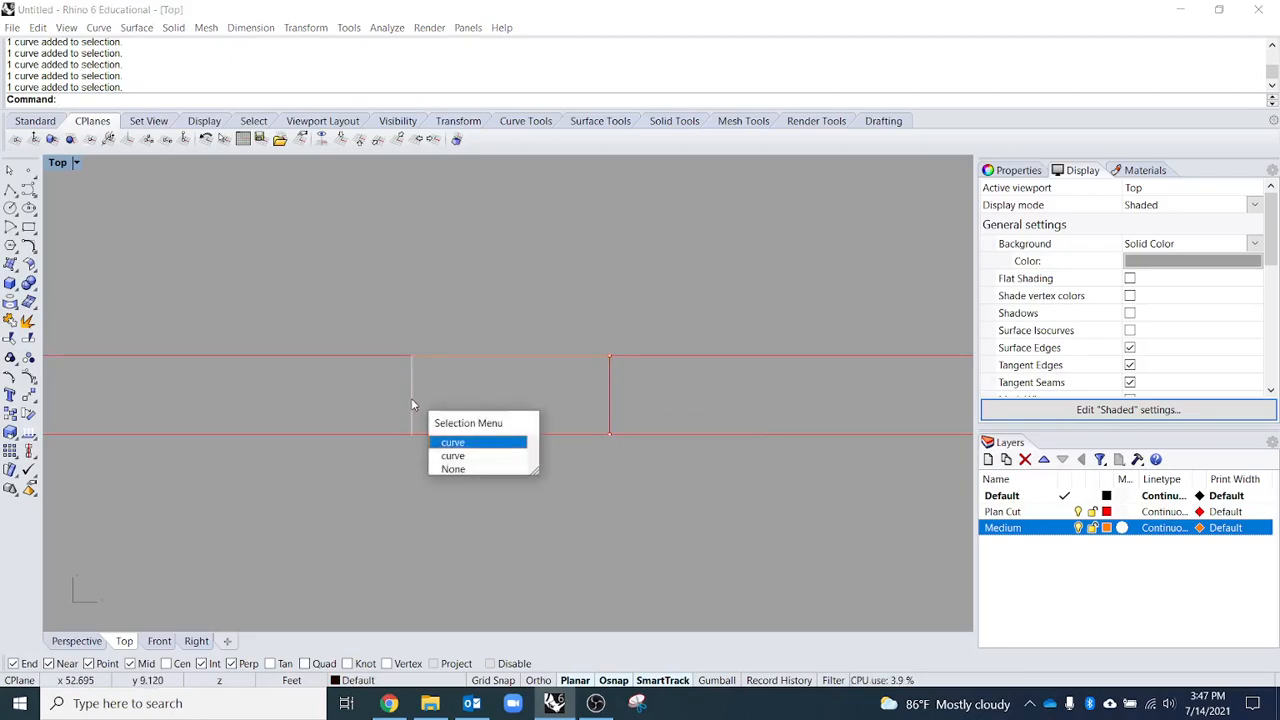
{"action": "left_click", "coordinate": [476, 457]}
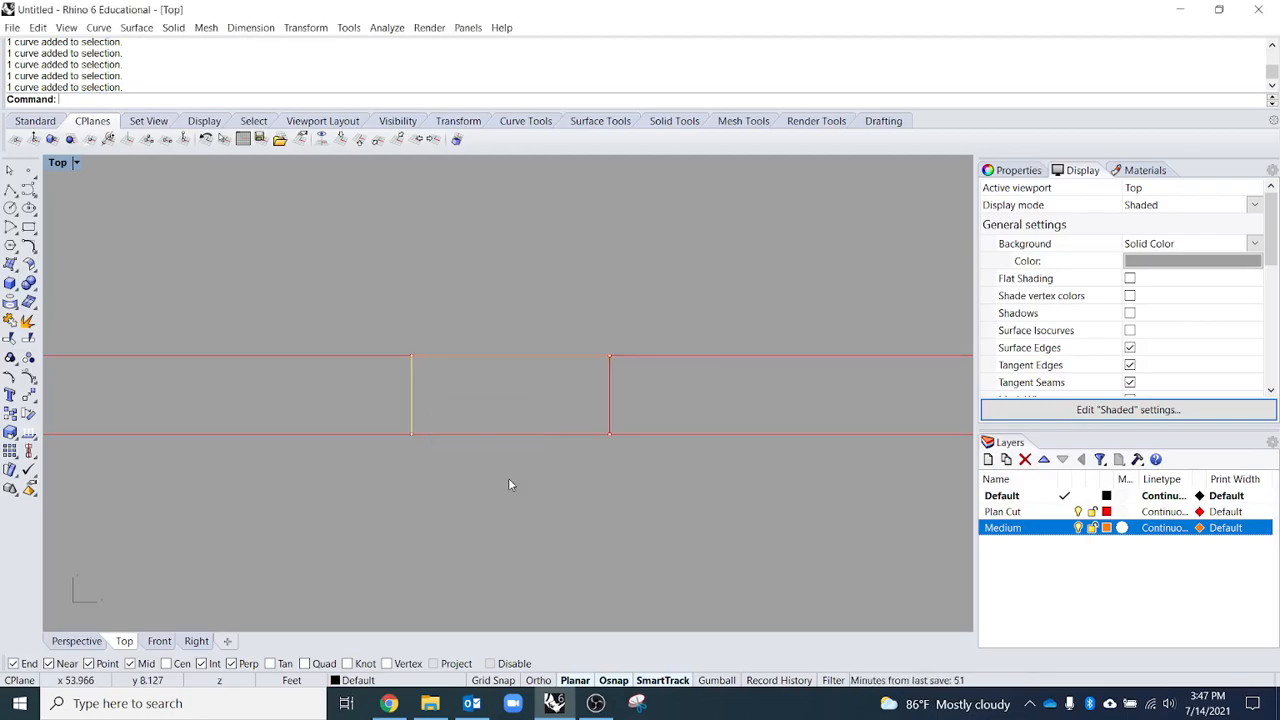
{"action": "key", "text": "Delete"}
{"action": "left_click", "coordinate": [611, 410]}
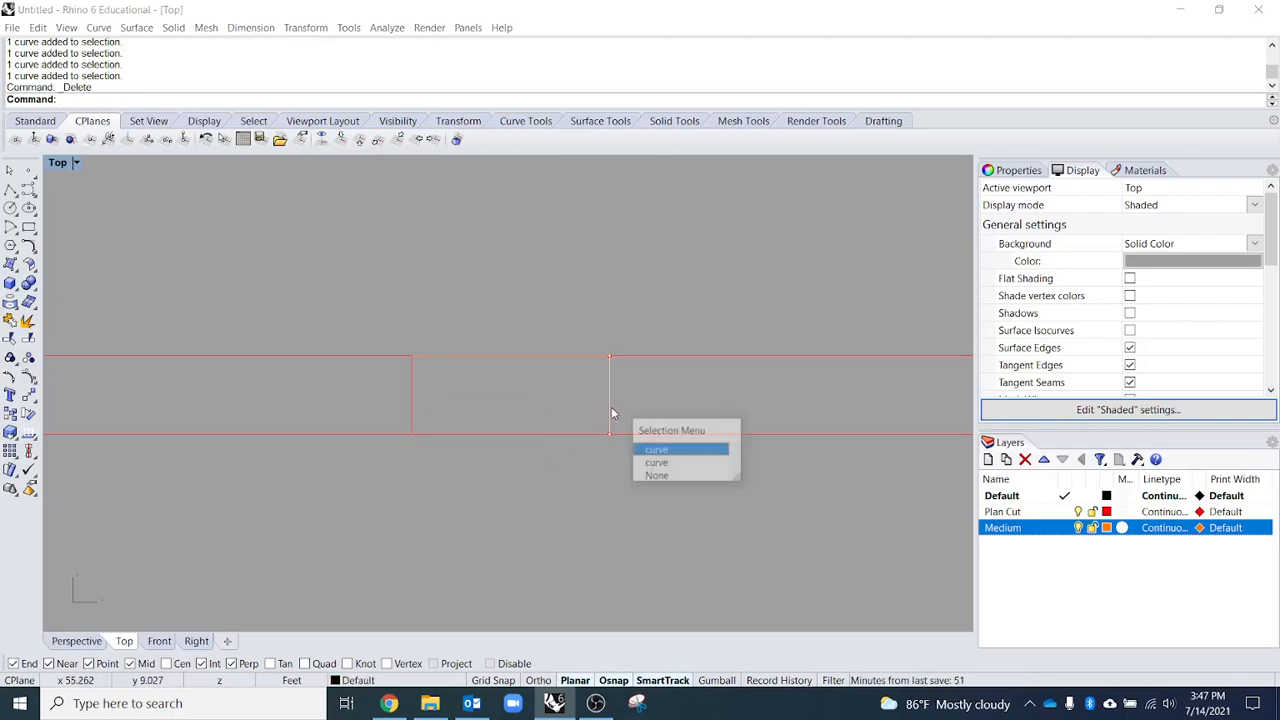
{"action": "left_click", "coordinate": [660, 447]}
{"action": "key", "text": "Delete"}
- Crossing-select the second opening's end lines as a check, and move its upper and lower segments to the Medium layer
{"action": "left_click_drag", "start_coordinate": [652, 409], "coordinate": [389, 391]}
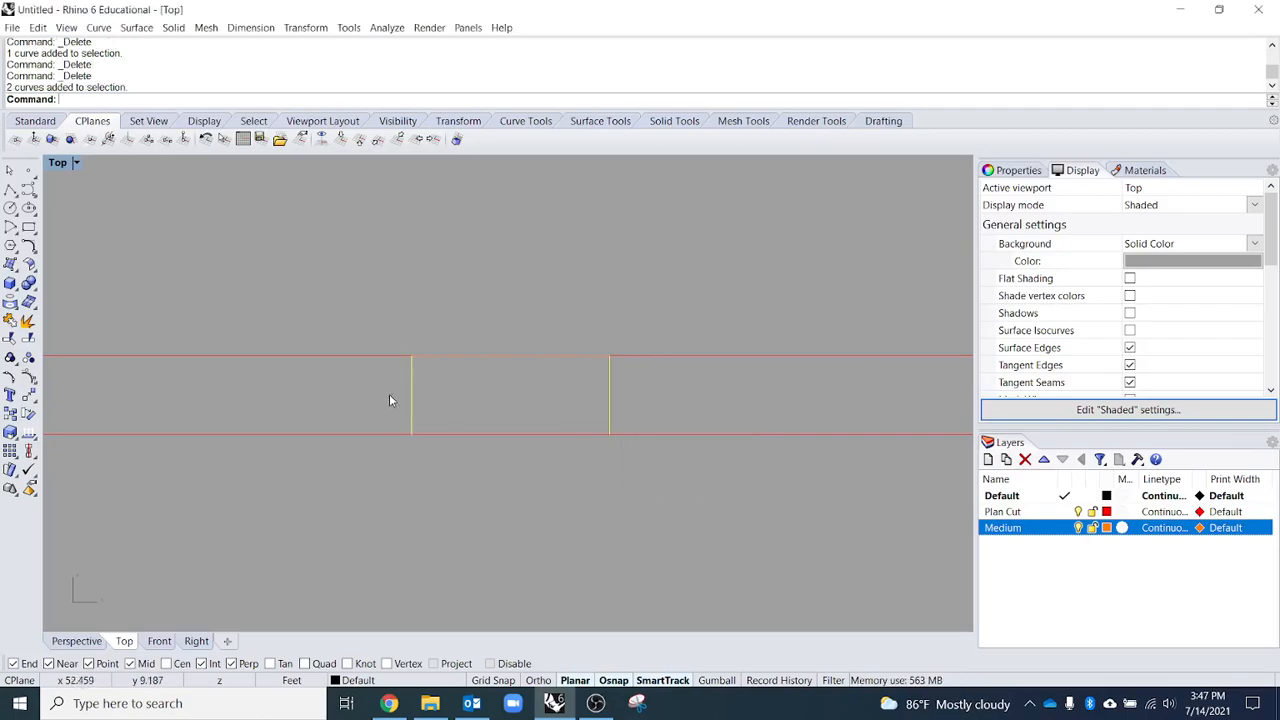
{"action": "left_click", "coordinate": [550, 536]}
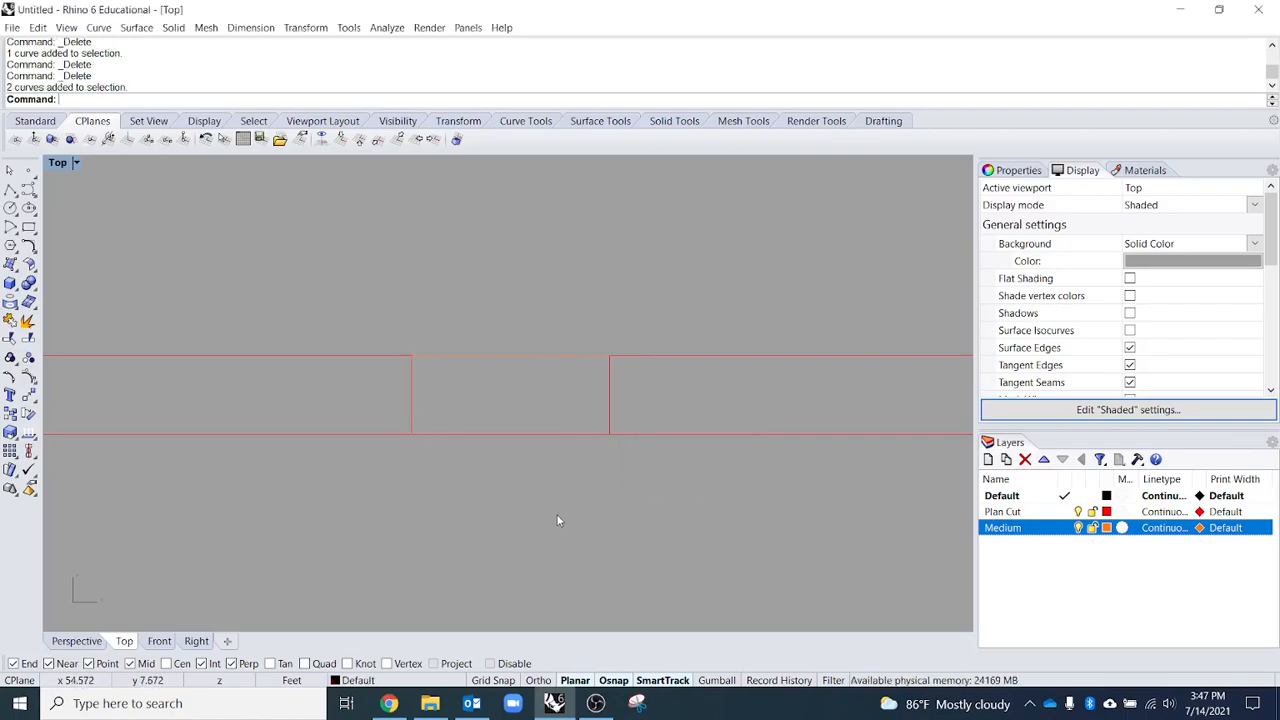
{"action": "left_click_drag", "start_coordinate": [557, 520], "coordinate": [505, 330]}
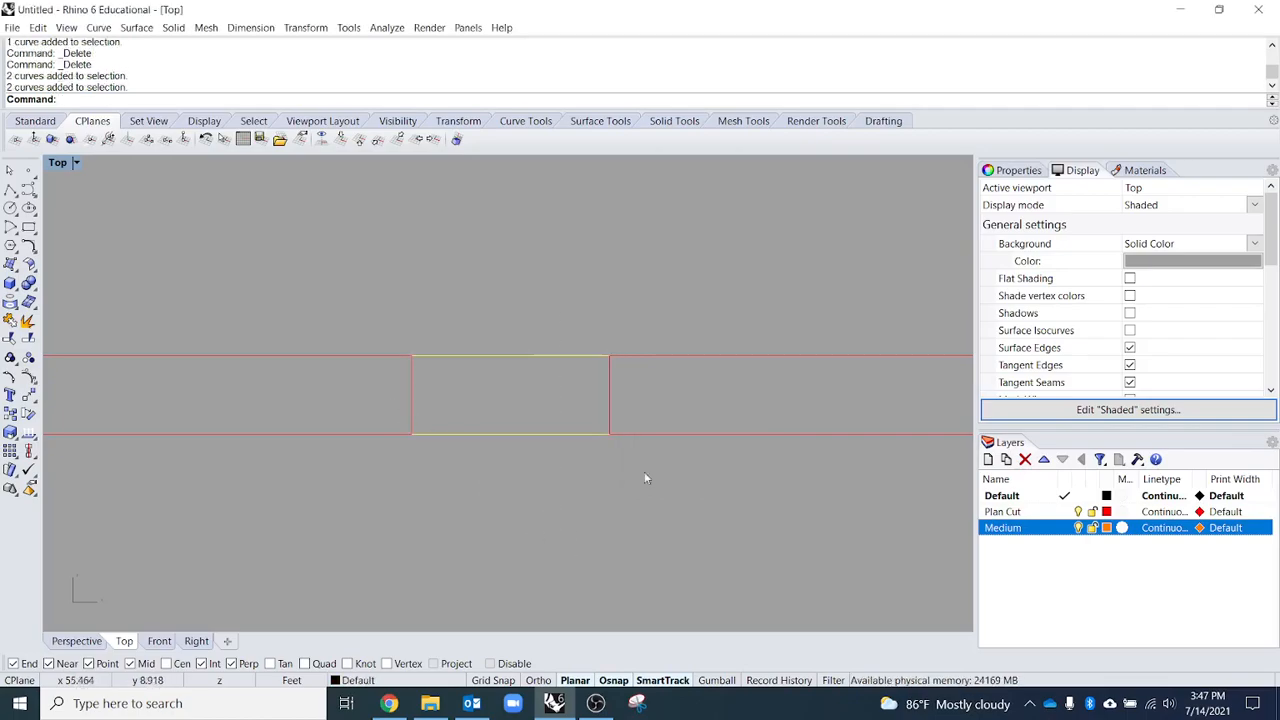
{"action": "right_click", "coordinate": [1036, 533]}
{"action": "left_click", "coordinate": [1075, 465]}
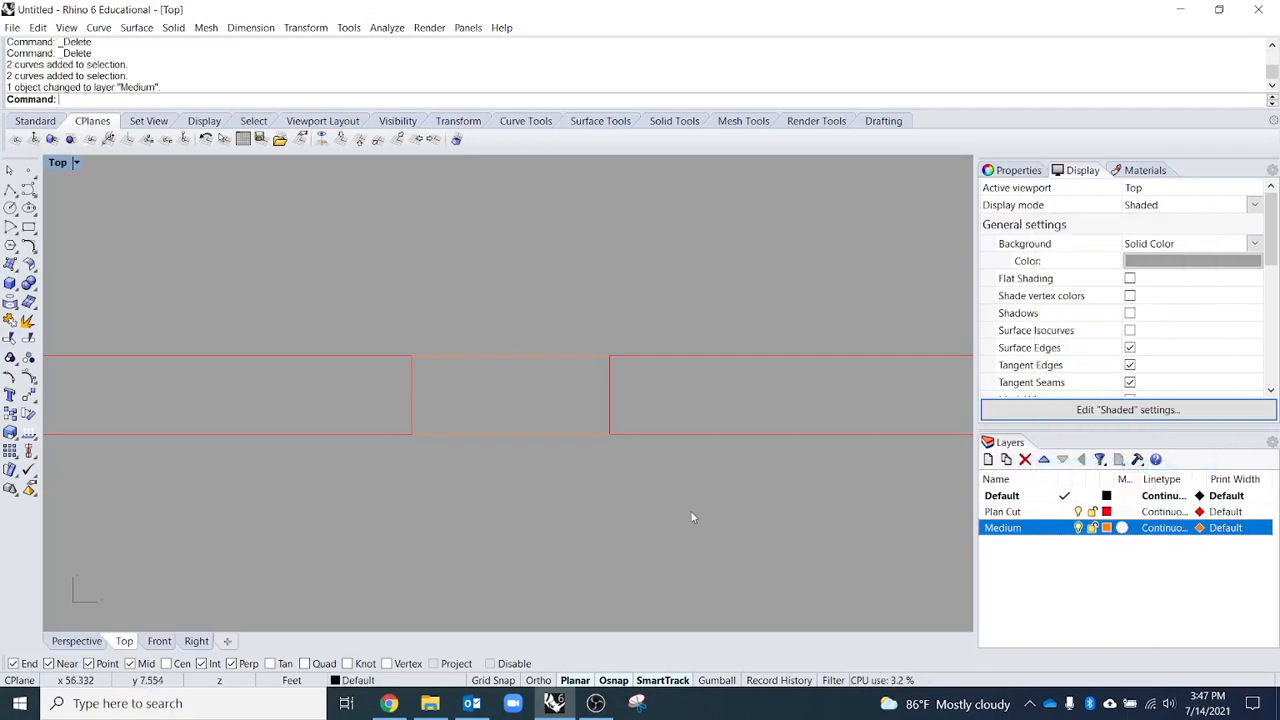
- Compare crossing and window selections around the third opening to check its vertical end lines for duplicates
{"action": "scroll", "coordinate": [534, 351], "scroll_direction": "down", "scroll_amount": 3}
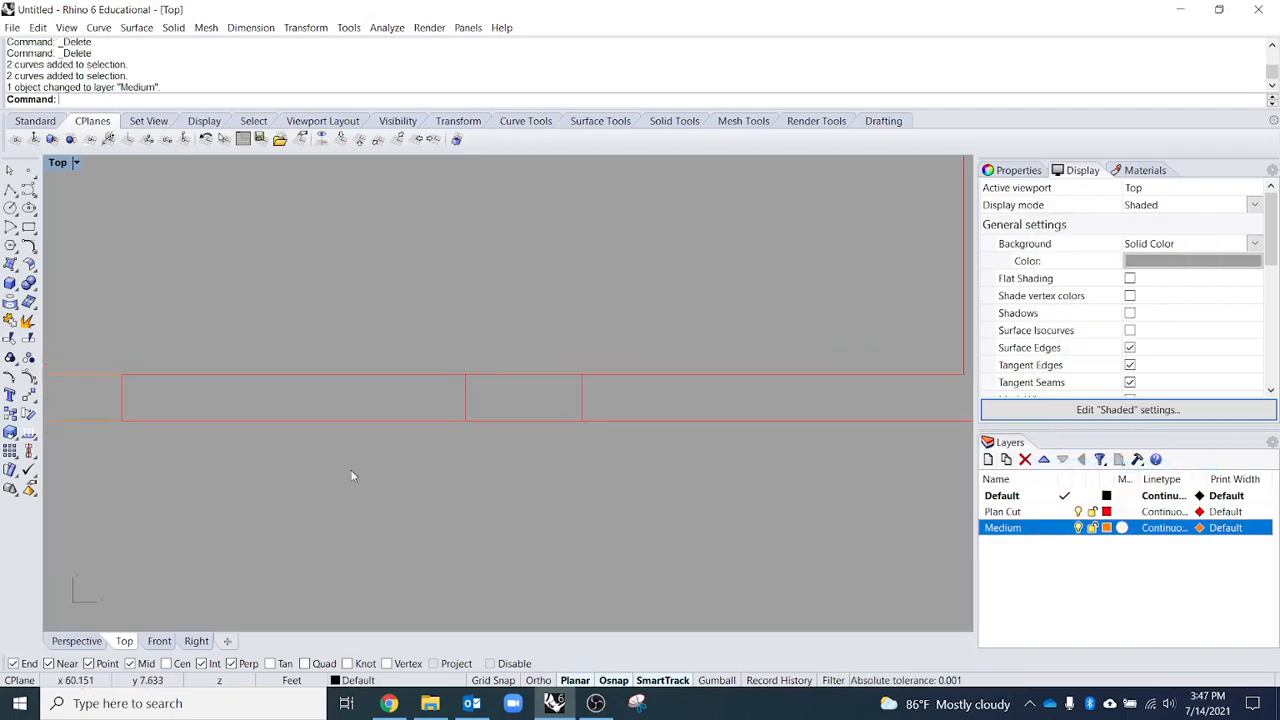
{"action": "right_click_drag", "start_coordinate": [424, 471], "coordinate": [780, 488]}
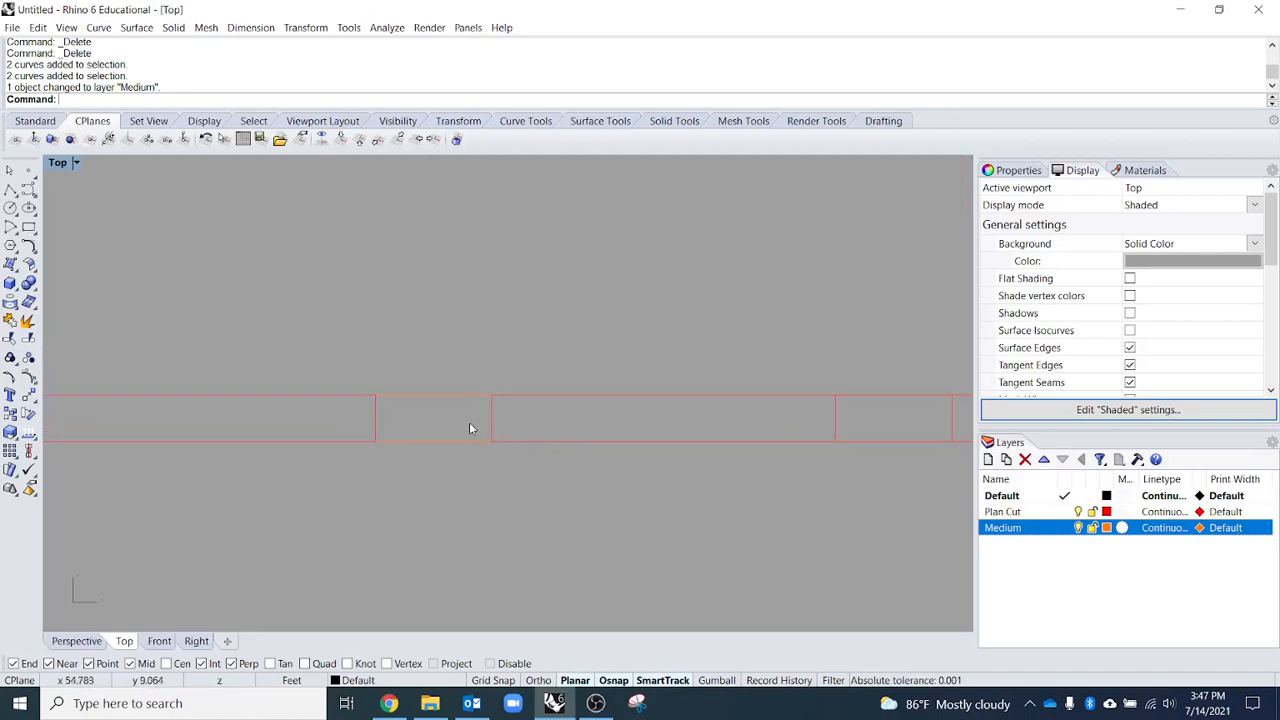
{"action": "right_click_drag", "start_coordinate": [697, 526], "coordinate": [476, 526]}
{"action": "left_click_drag", "start_coordinate": [650, 499], "coordinate": [610, 372]}
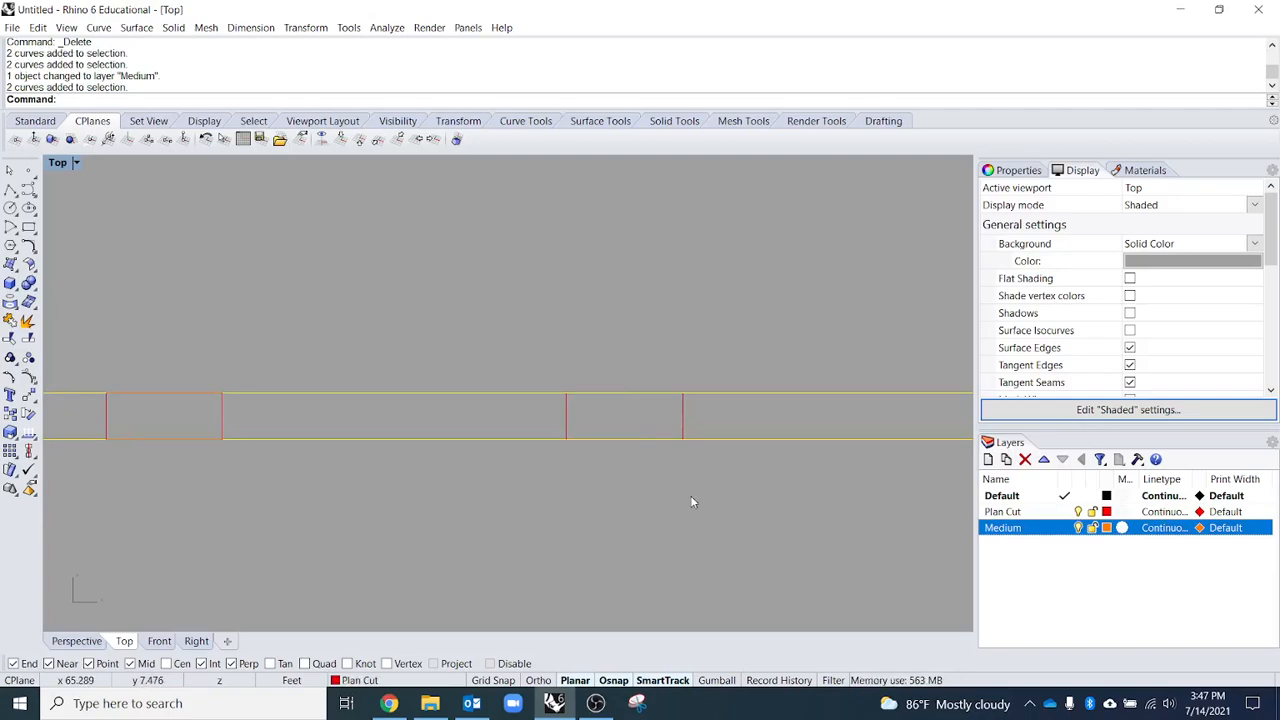
{"action": "left_click_drag", "start_coordinate": [495, 346], "coordinate": [905, 654]}
{"action": "left_click", "coordinate": [733, 546]}
{"action": "left_click_drag", "start_coordinate": [530, 344], "coordinate": [633, 511]}
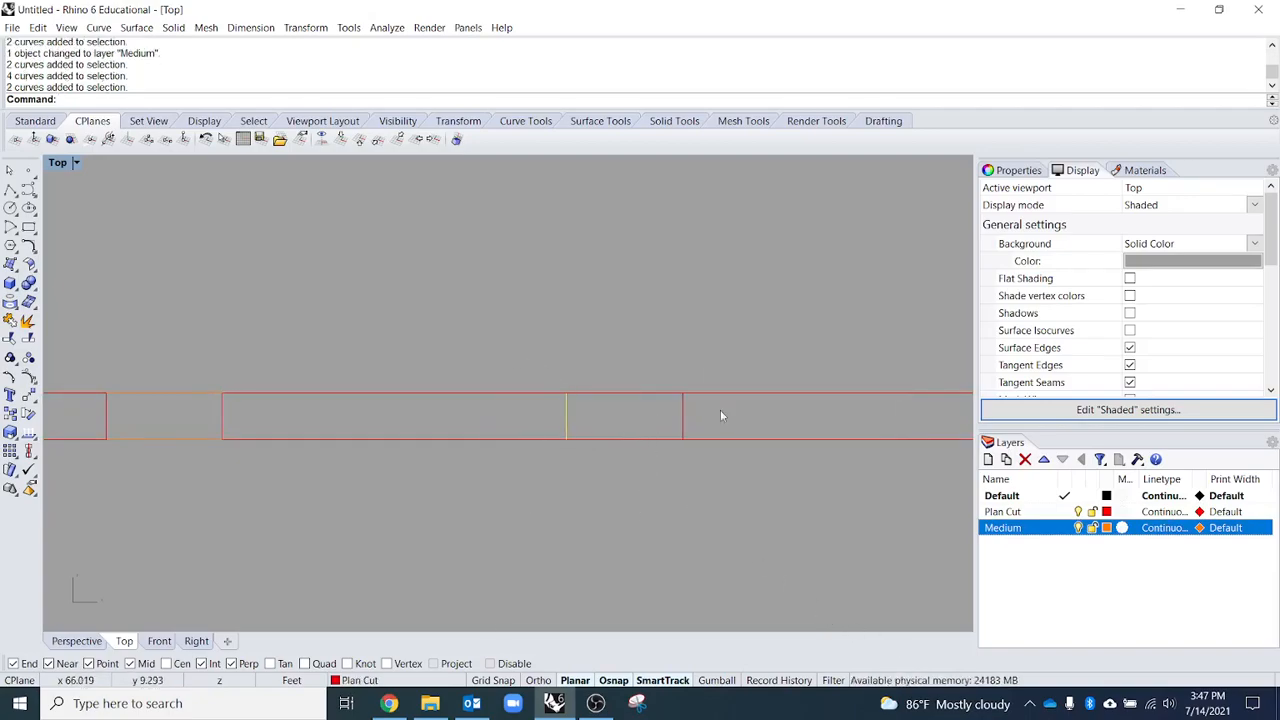
{"action": "left_click_drag", "start_coordinate": [530, 346], "coordinate": [628, 496]}
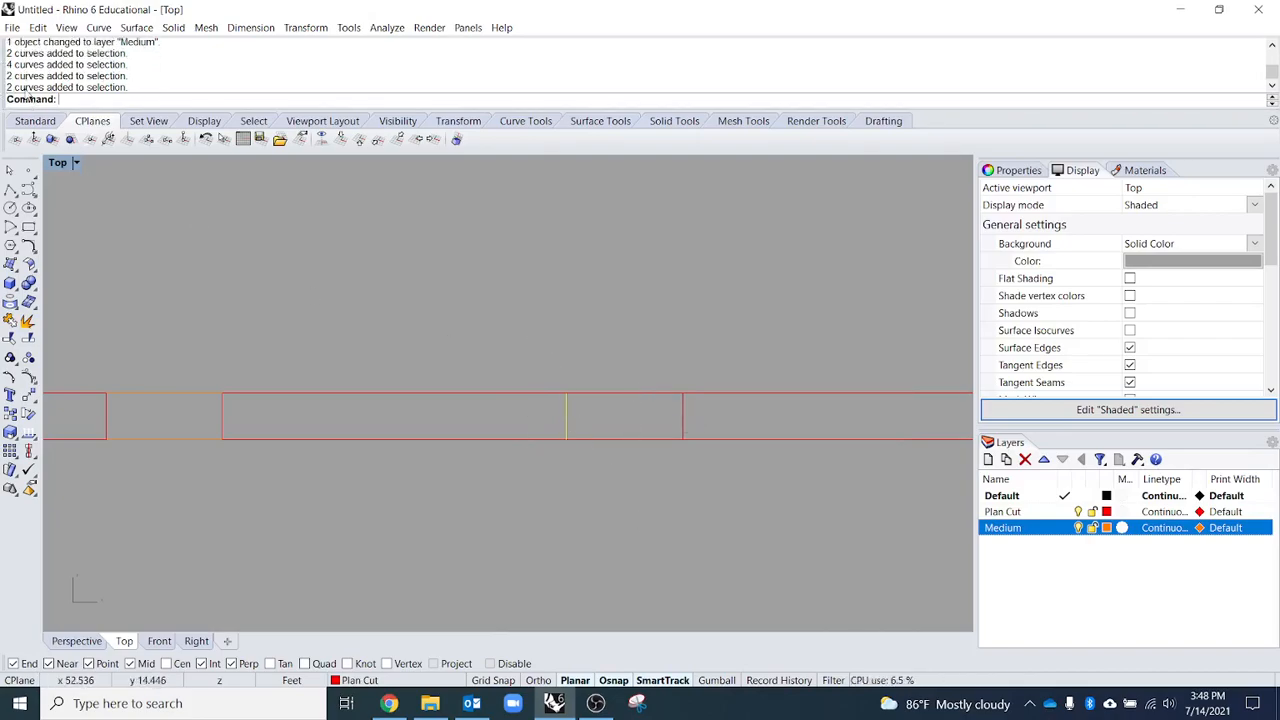
{"action": "key", "text": "Escape"}
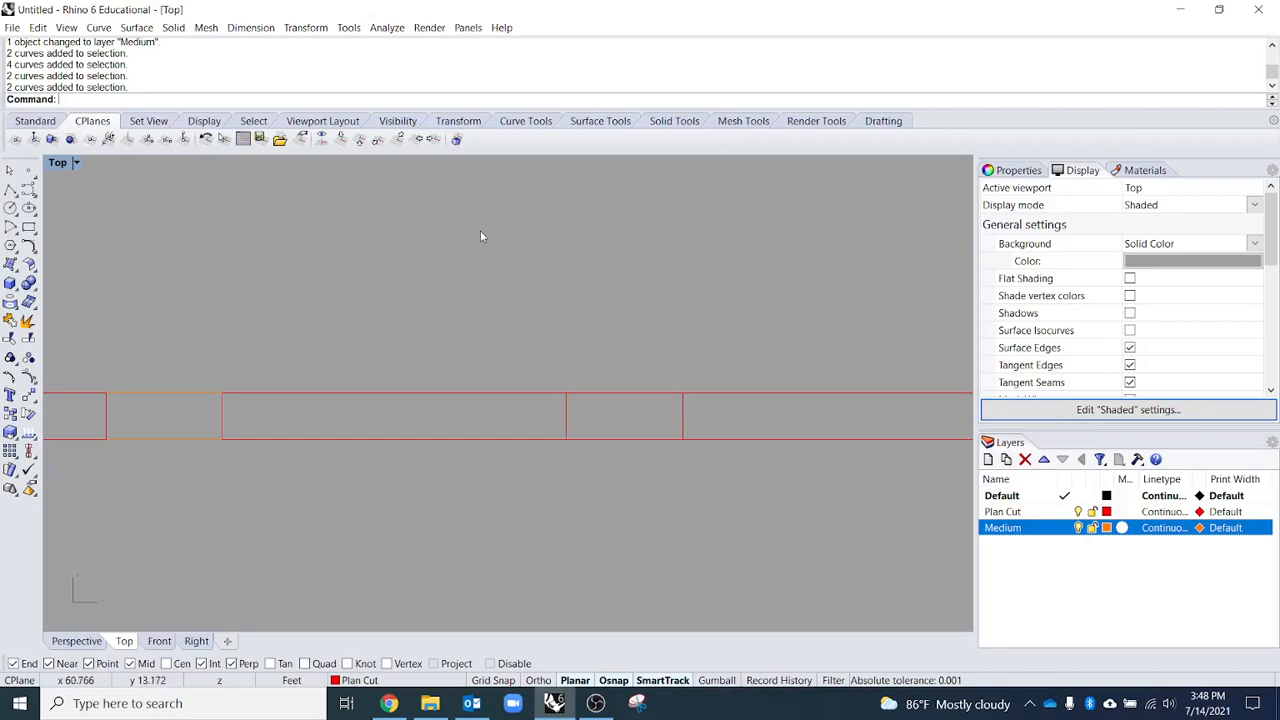
- Delete one overlapping copy of each vertical end line at the third opening and check the remaining lines
{"action": "left_click", "coordinate": [568, 414]}
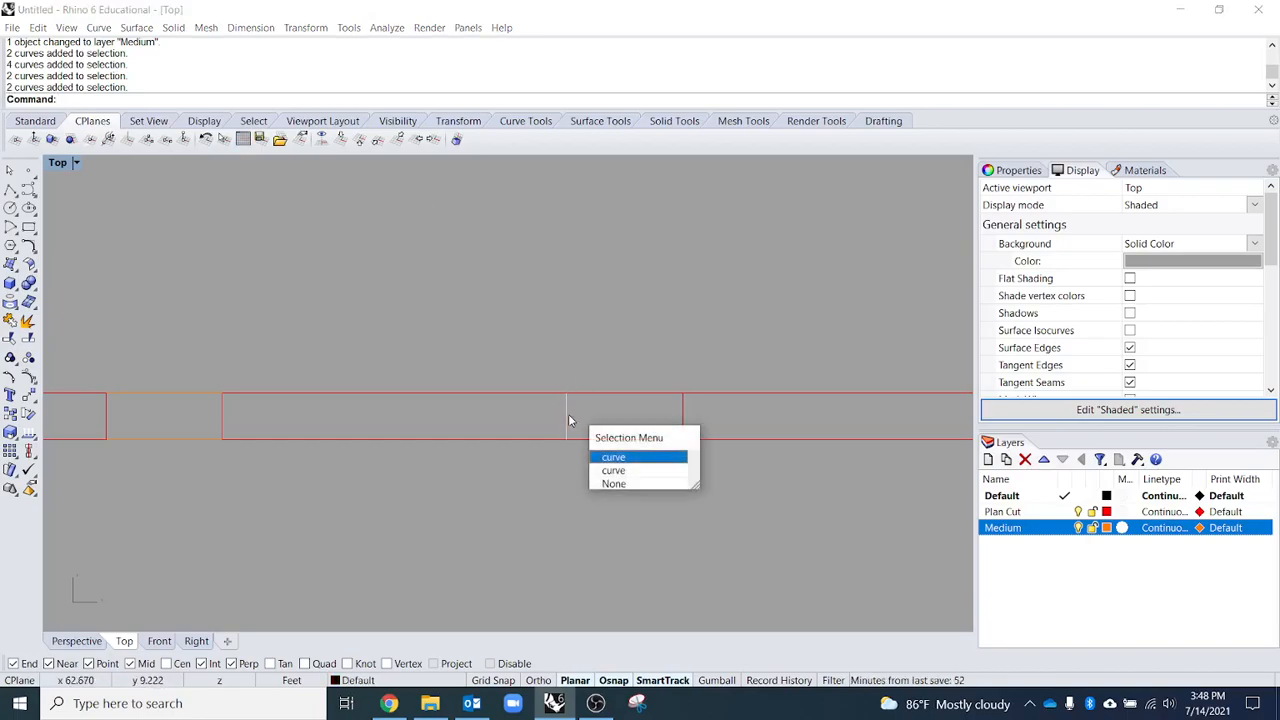
{"action": "key", "text": "Return"}
{"action": "key", "text": "Delete"}
{"action": "left_click", "coordinate": [686, 419]}
{"action": "key", "text": "Return"}
{"action": "key", "text": "Delete"}
{"action": "left_click", "coordinate": [567, 420]}
{"action": "left_click", "coordinate": [684, 427]}
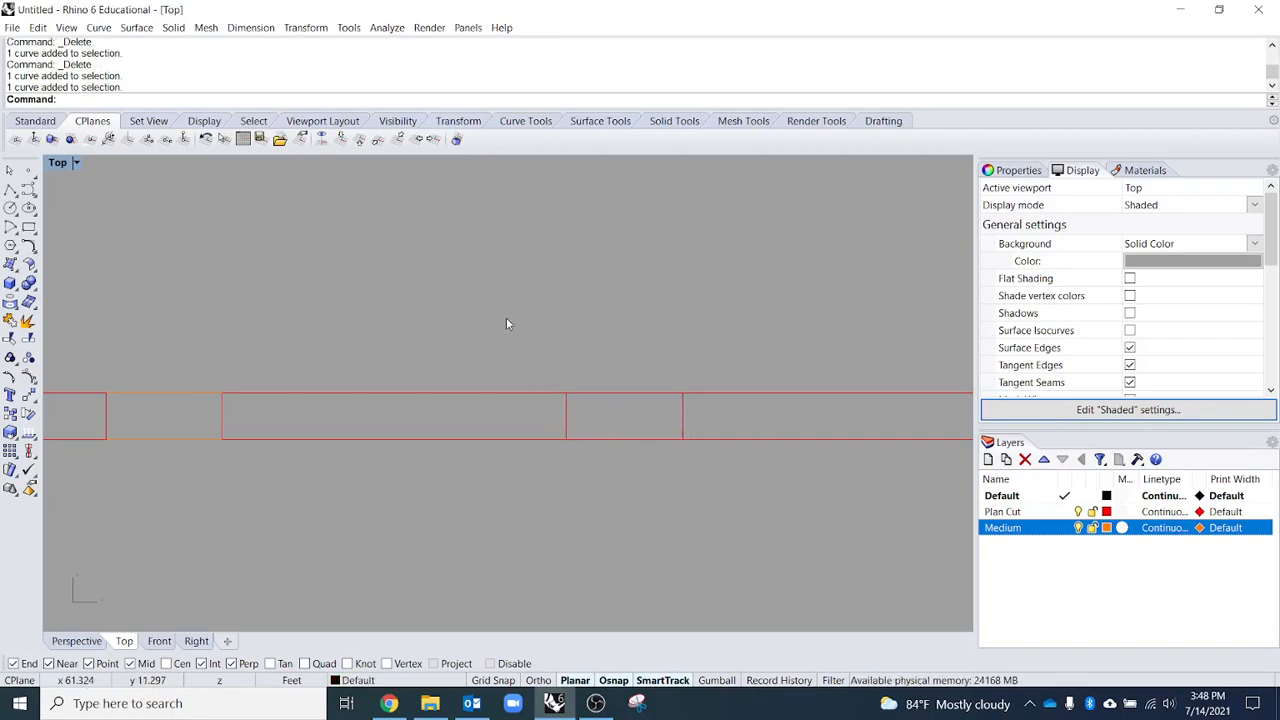
- Trim away the upper and lower wall lines between the third opening's two vertical end lines
{"action": "left_click_drag", "start_coordinate": [506, 318], "coordinate": [828, 560]}
{"action": "key", "text": "ctrl+t"}
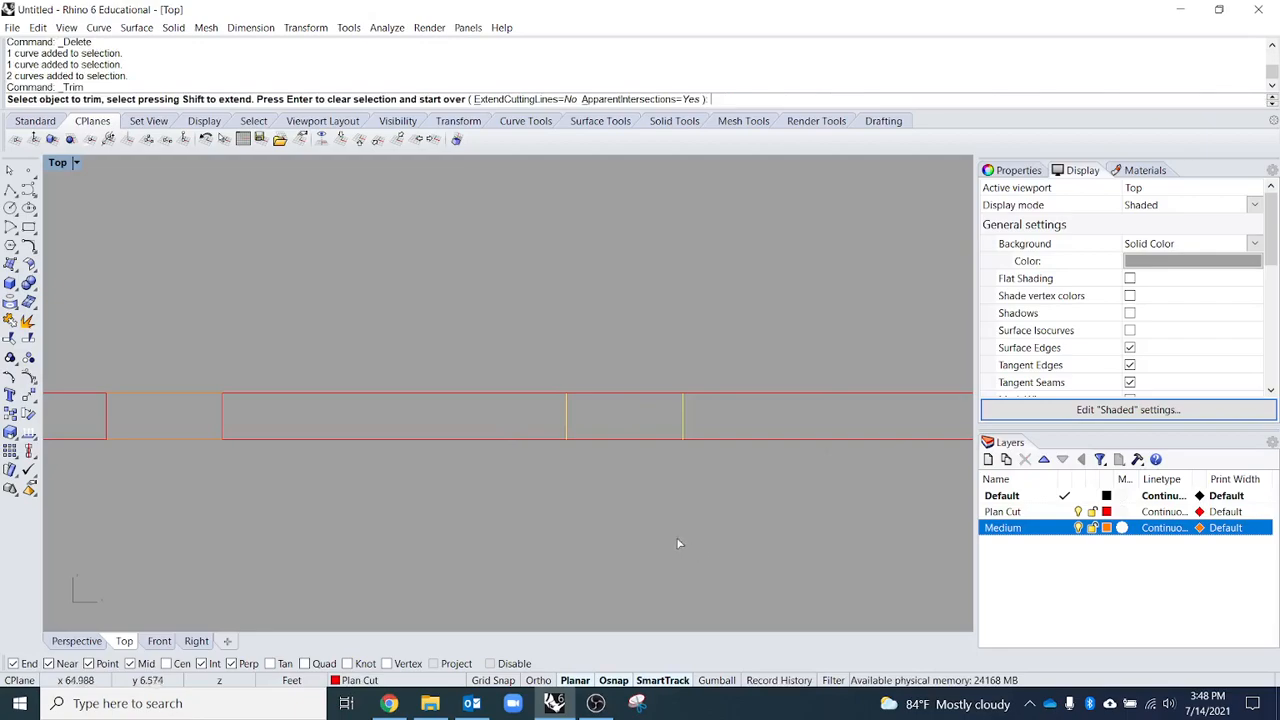
{"action": "left_click_drag", "start_coordinate": [634, 528], "coordinate": [606, 355]}
{"action": "key", "text": "Return"}
{"action": "scroll", "coordinate": [651, 571], "scroll_direction": "down", "scroll_amount": 3}
{"action": "key", "text": "Return"}
{"action": "right_click_drag", "start_coordinate": [700, 555], "coordinate": [580, 542]}
{"action": "key", "text": "Escape"}
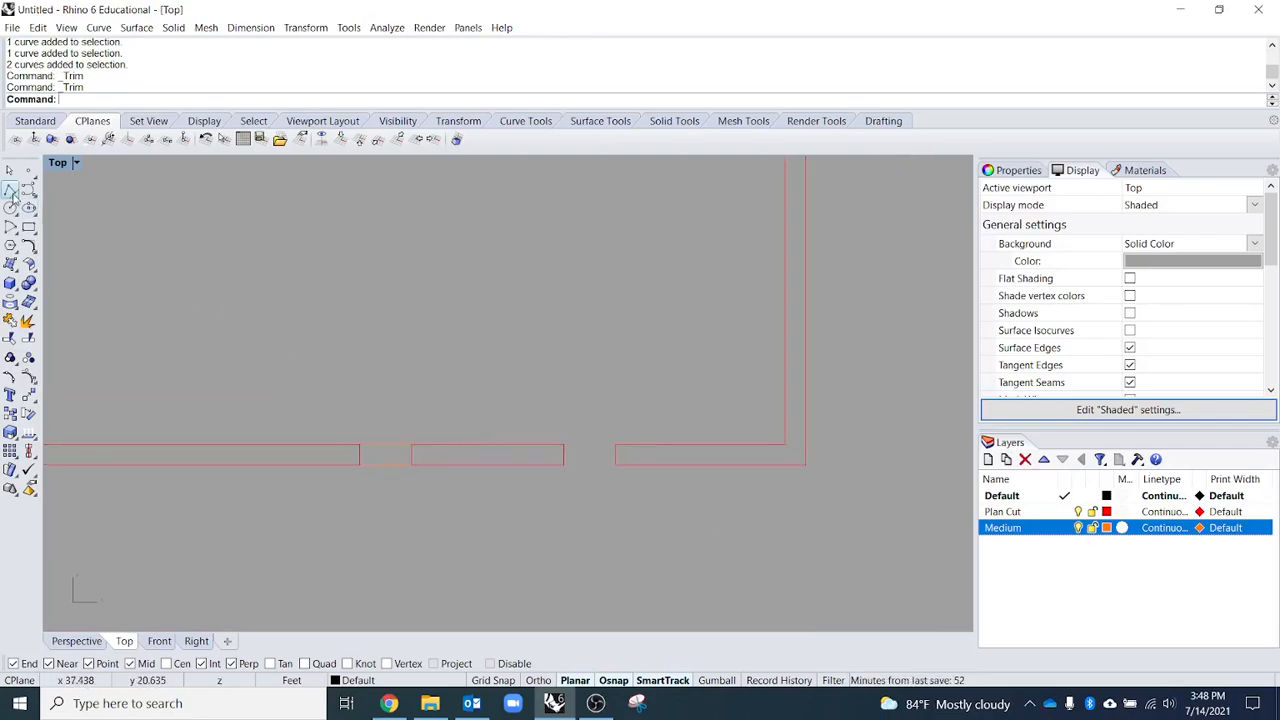
- Select the end line on each side of the trimmed opening to inspect where the frames go
{"action": "left_click", "coordinate": [563, 462]}
{"action": "scroll", "coordinate": [612, 494], "scroll_direction": "up", "scroll_amount": 5}
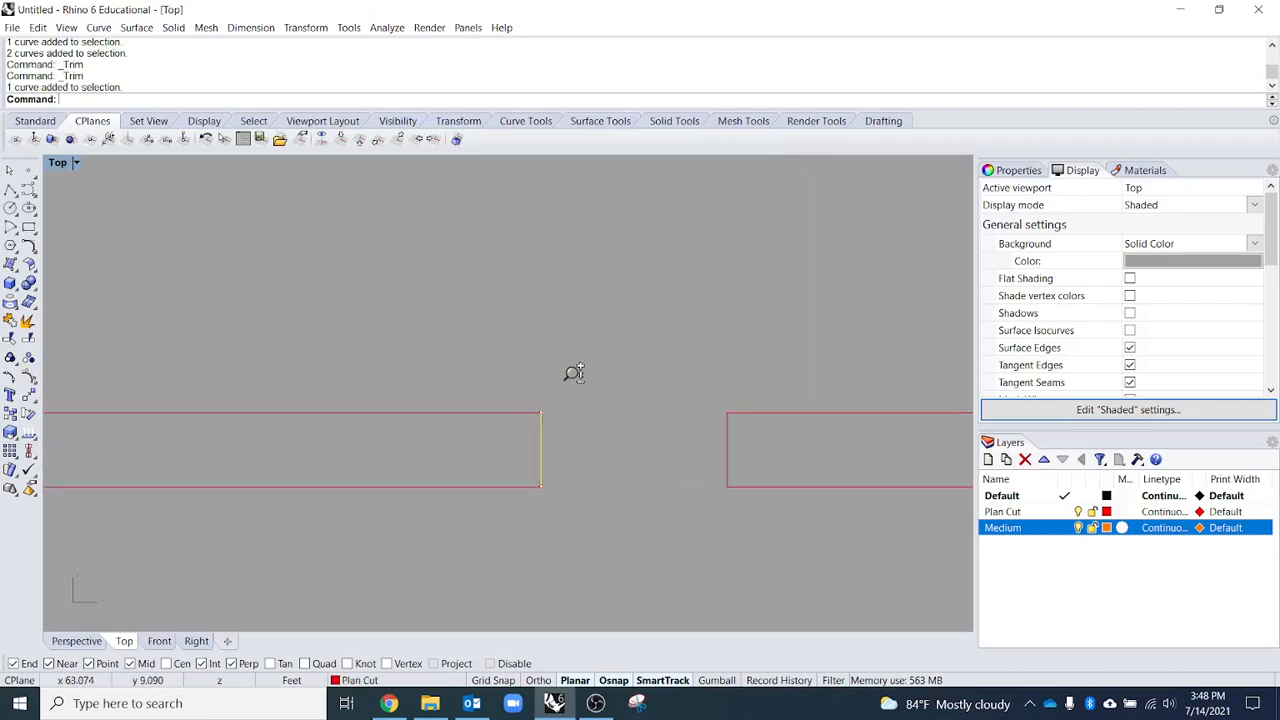
{"action": "left_click", "coordinate": [595, 464]}
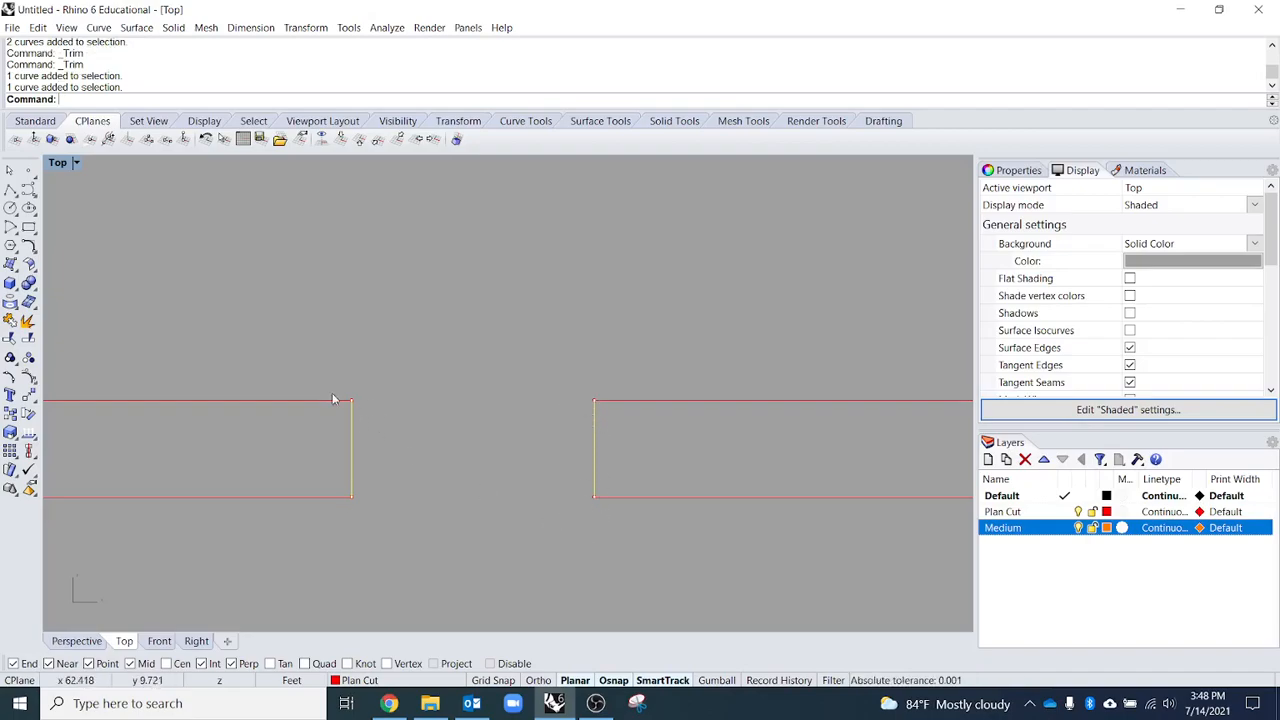
{"action": "key", "text": "Escape"}
{"action": "scroll", "coordinate": [520, 450], "scroll_direction": "down", "scroll_amount": 10}
{"action": "scroll", "coordinate": [538, 490], "scroll_direction": "down", "scroll_amount": 2}
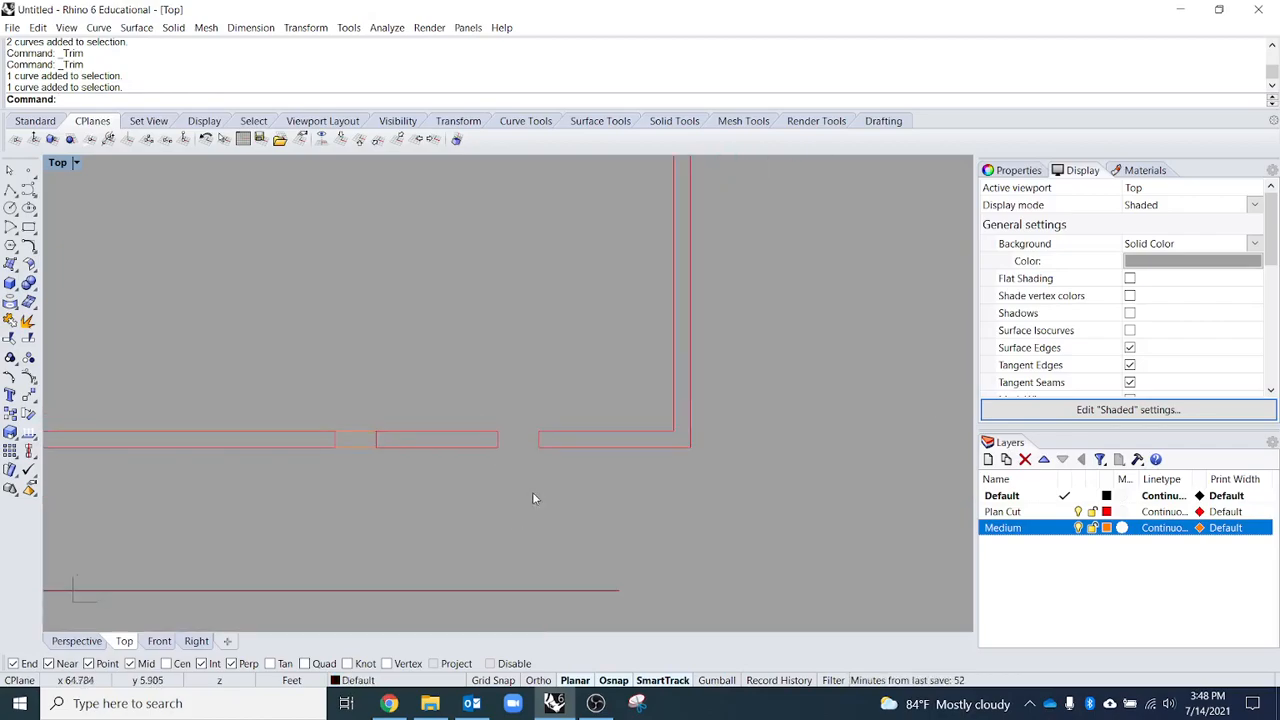
- Try crossing selections over the wall end to the right of the trimmed opening
{"action": "scroll", "coordinate": [550, 465], "scroll_direction": "up", "scroll_amount": 4}
{"action": "left_click_drag", "start_coordinate": [567, 447], "coordinate": [474, 371]}
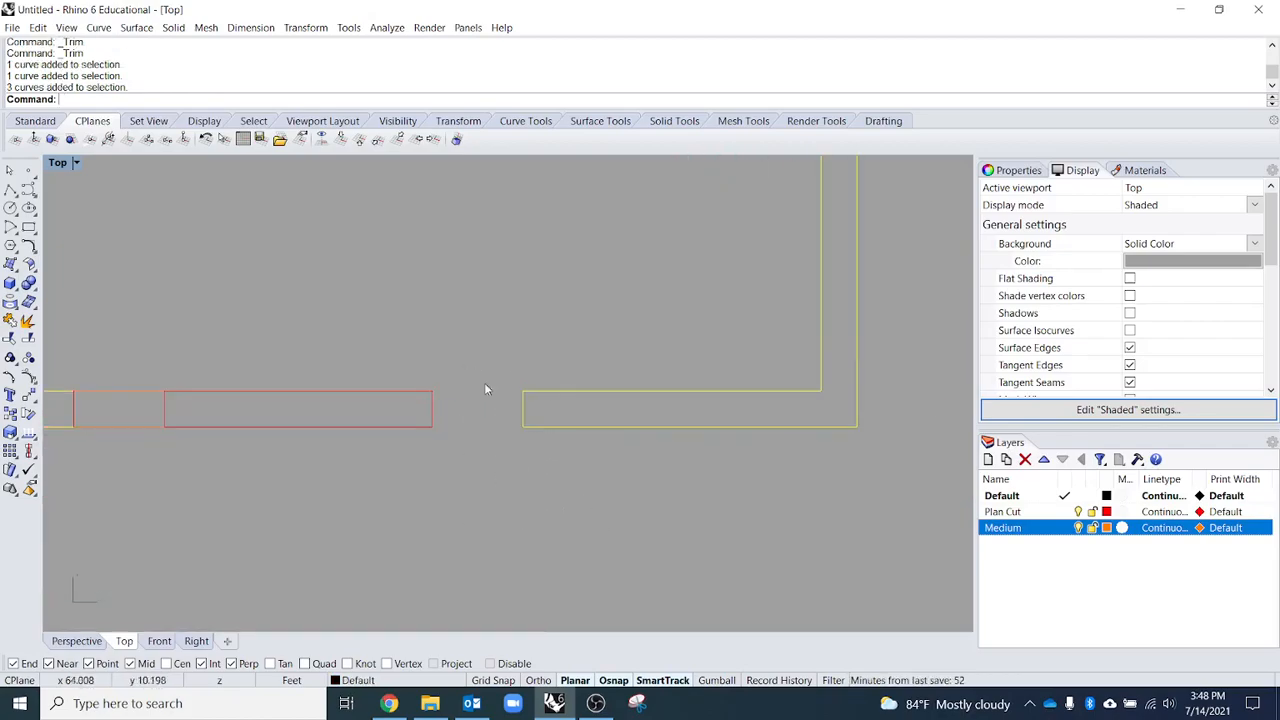
{"action": "key", "text": "Escape"}
{"action": "left_click_drag", "start_coordinate": [568, 510], "coordinate": [516, 398]}
{"action": "key", "text": "Escape"}
- Offset the trimmed opening's right end line 1.5" into the opening with a flat cap
{"action": "left_click", "coordinate": [522, 418]}
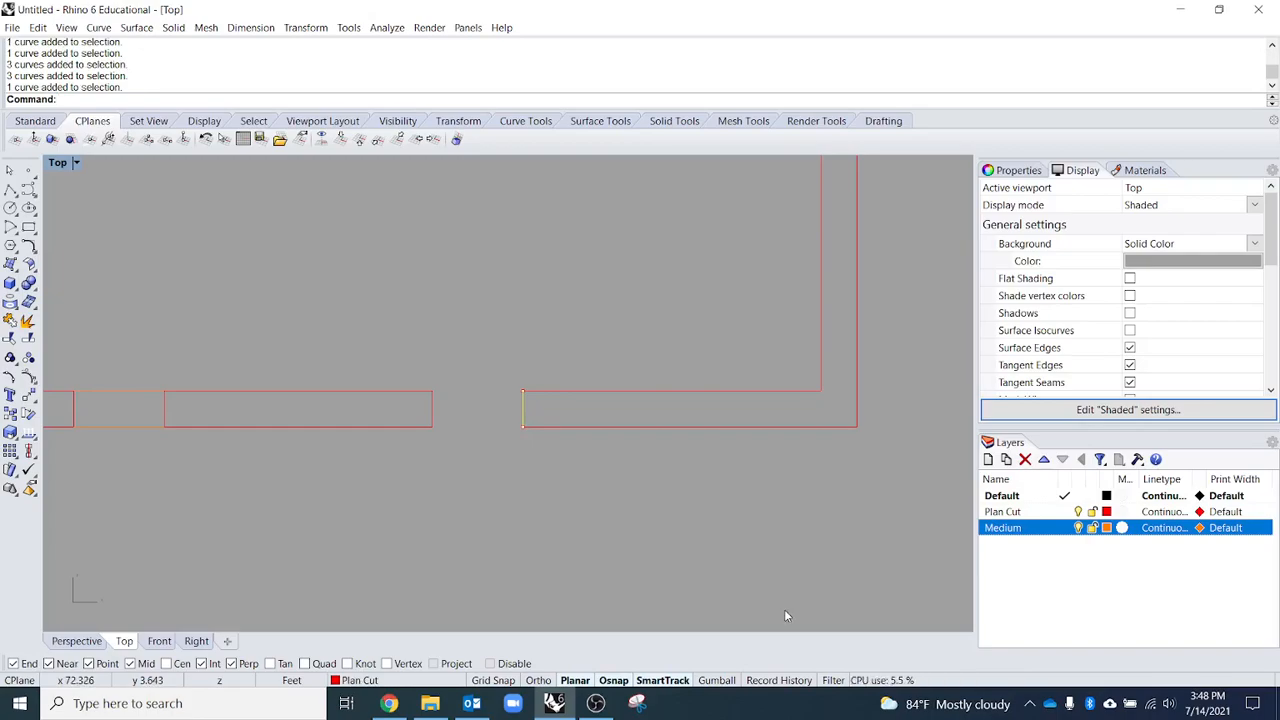
{"action": "type", "text": "offset"}
{"action": "key", "text": "Return"}
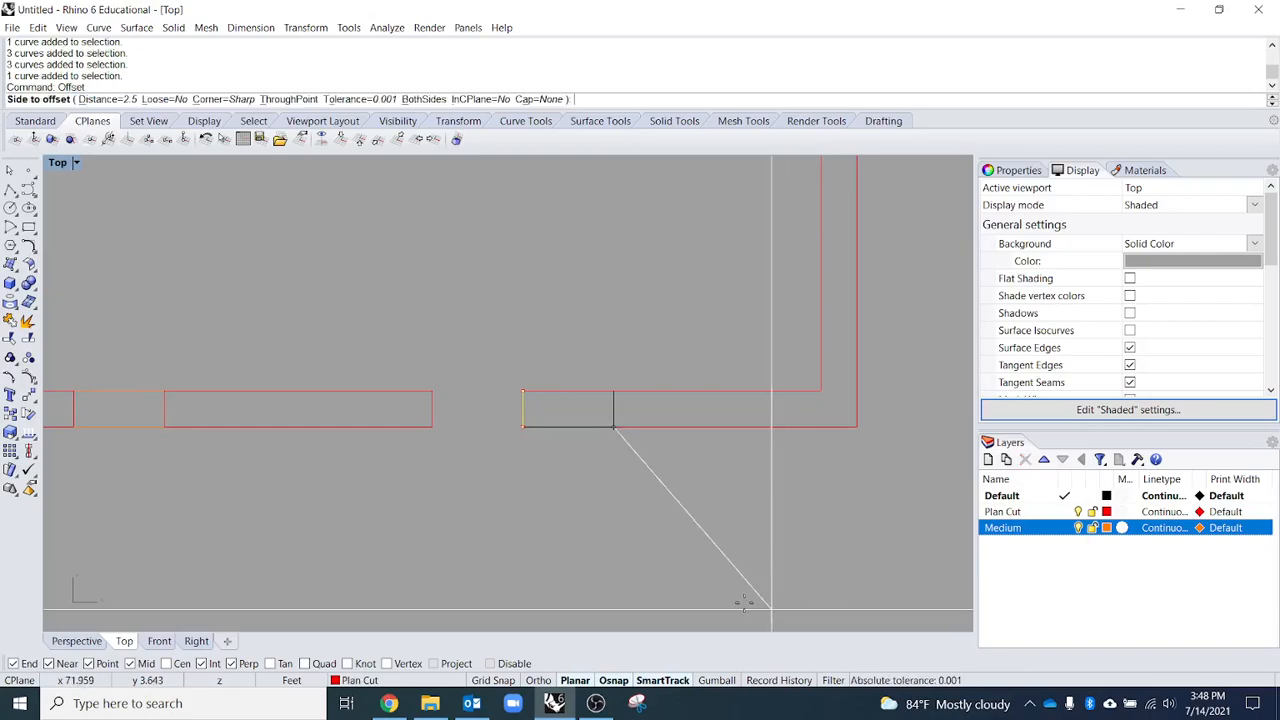
{"action": "type", "text": "1.5'"}
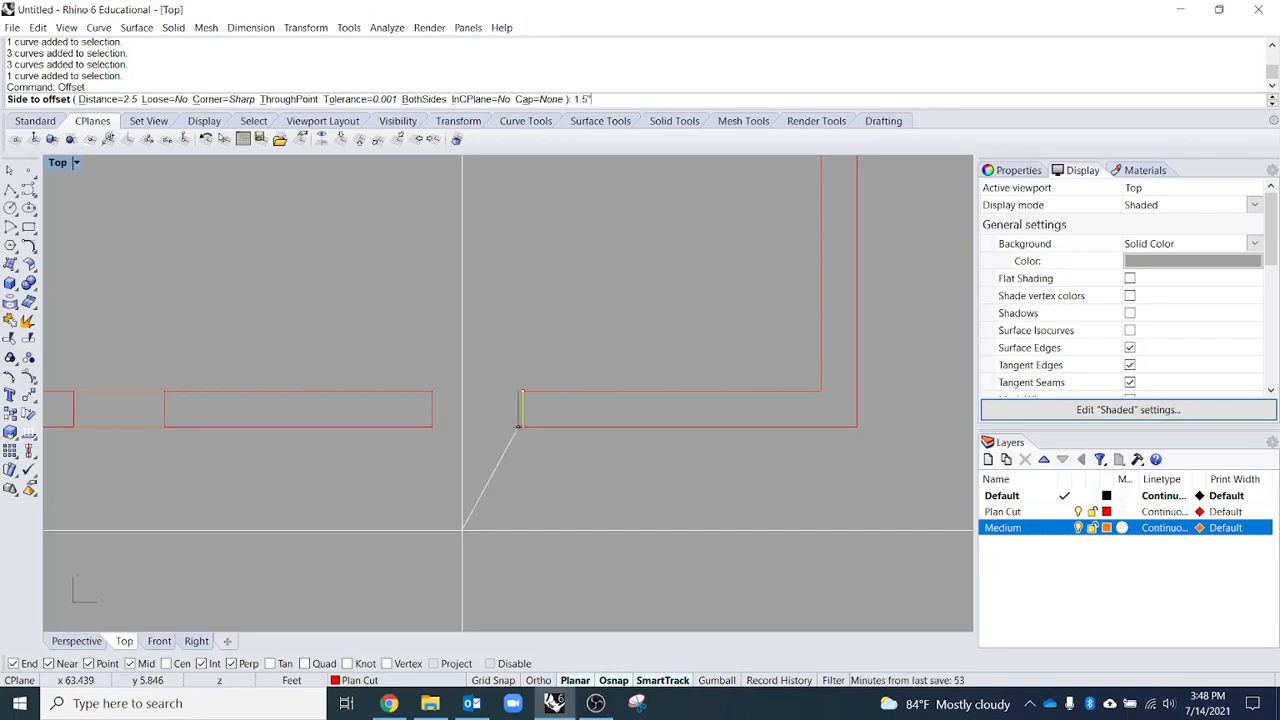
{"action": "key", "text": "Return"}
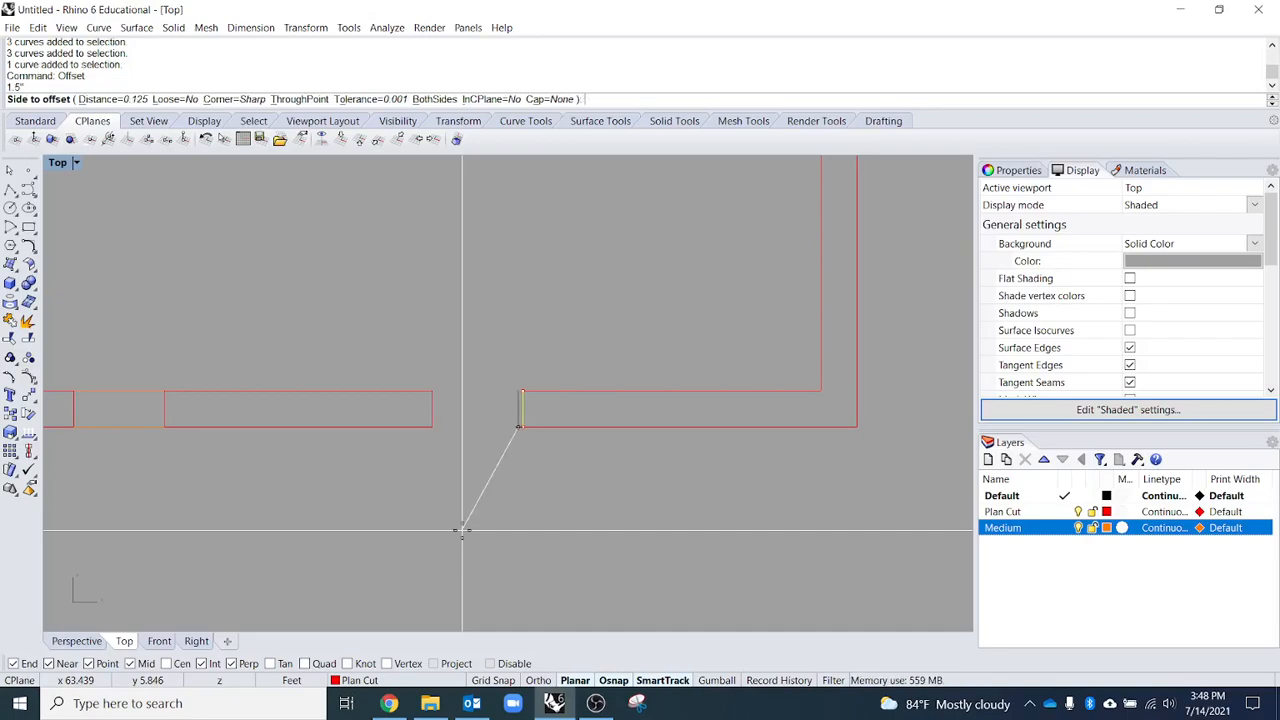
{"action": "scroll", "coordinate": [480, 394], "scroll_direction": "up", "scroll_amount": 6}
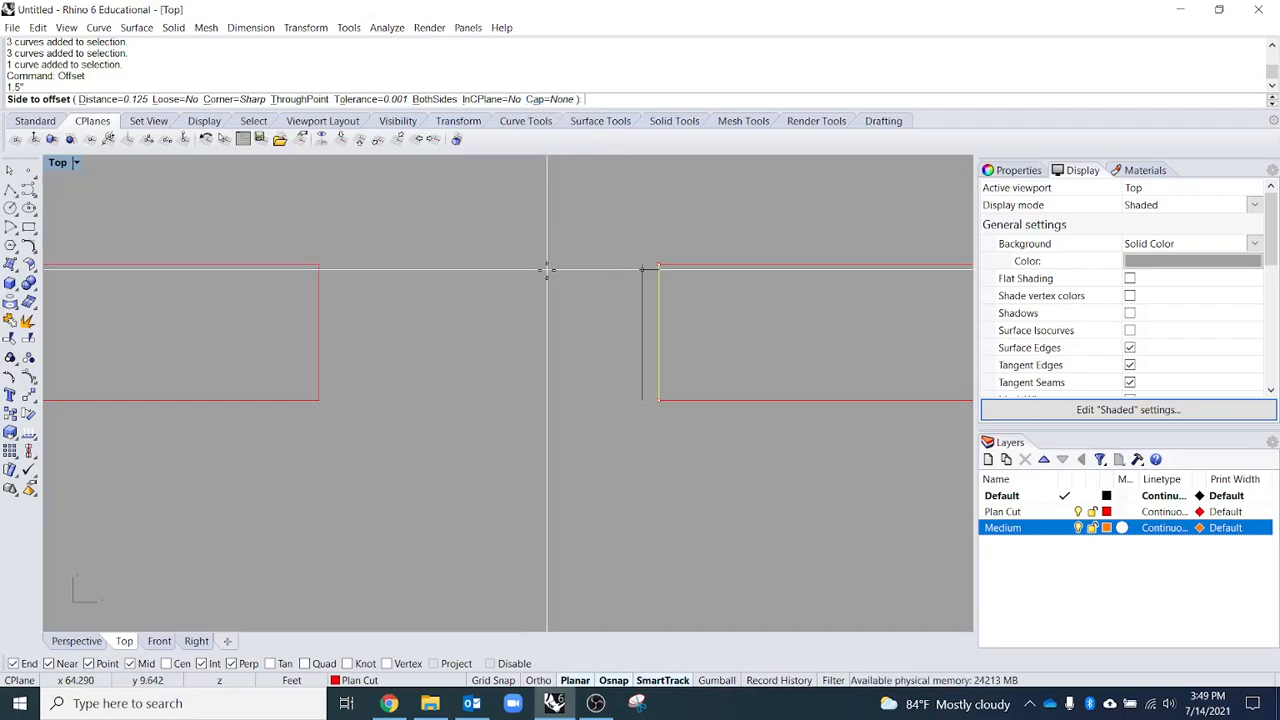
{"action": "key", "text": "Return"}
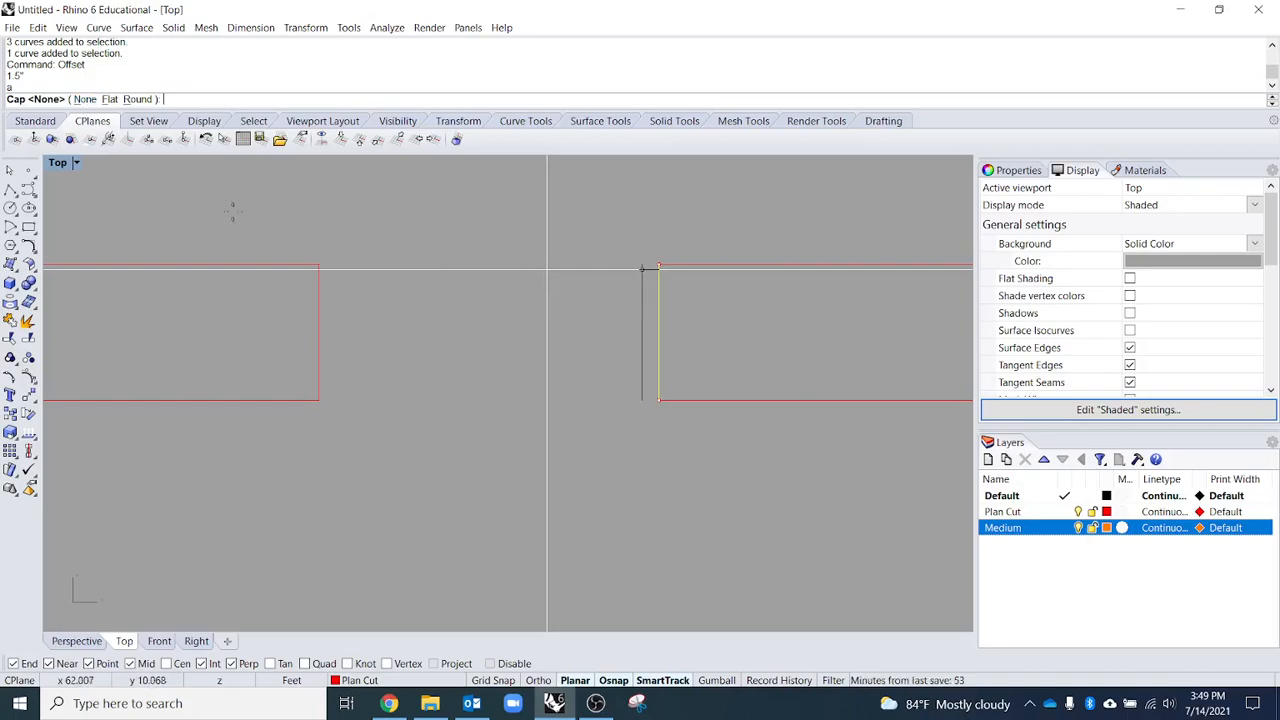
{"action": "left_click", "coordinate": [108, 99]}
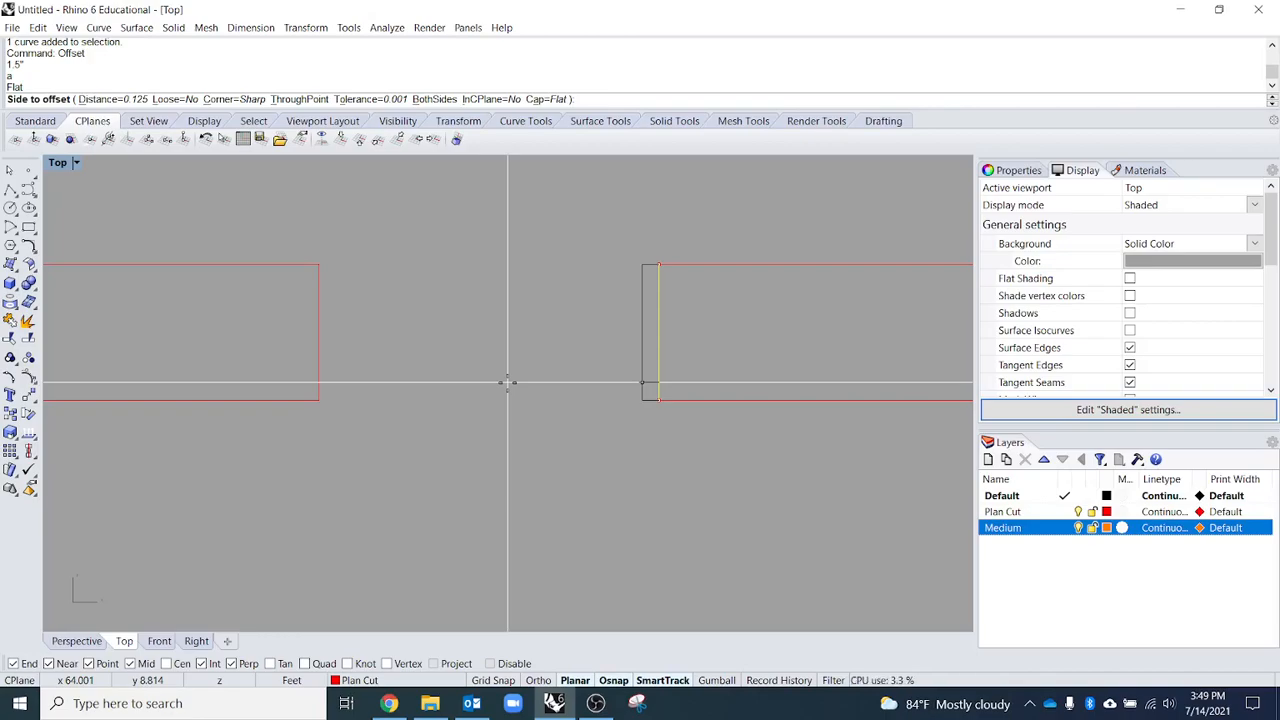
{"action": "left_click", "coordinate": [507, 382]}
{"action": "left_click", "coordinate": [567, 471]}
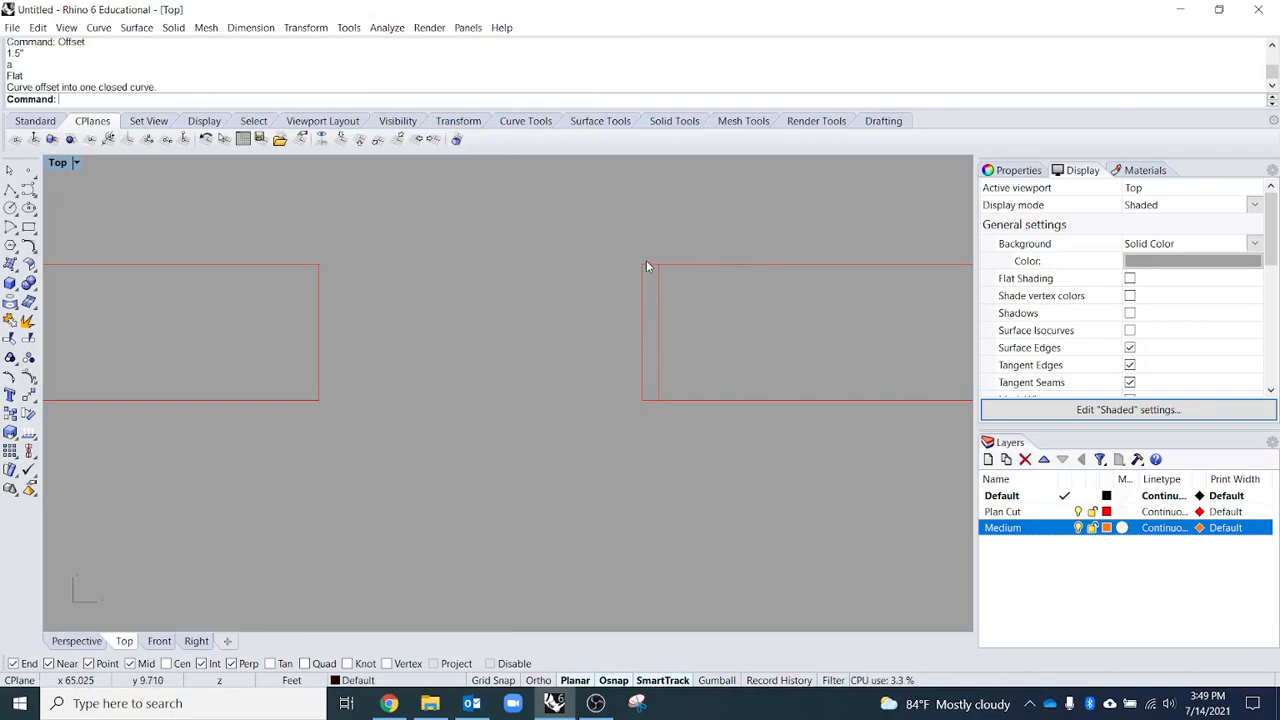
- Offset the trimmed opening's left end line into the opening with the same 1.5" distance and flat cap
{"action": "left_click", "coordinate": [650, 386]}
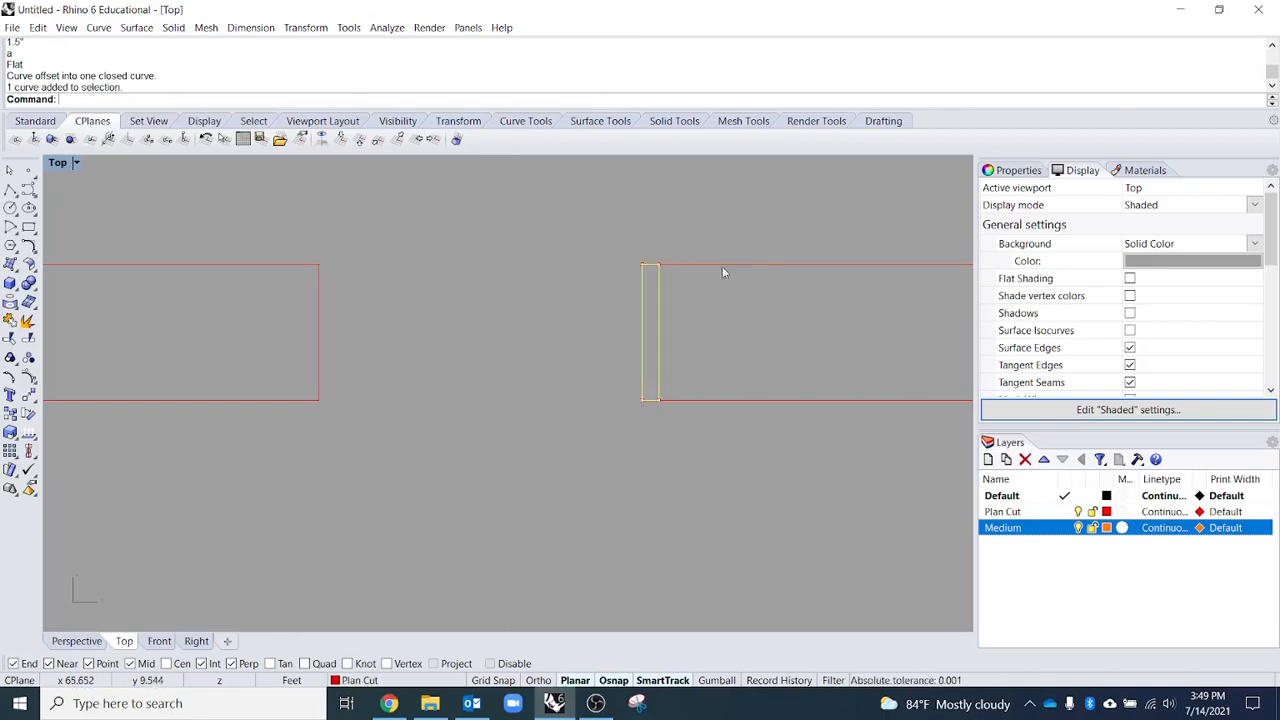
{"action": "key", "text": "Return"}
{"action": "left_click", "coordinate": [430, 344]}
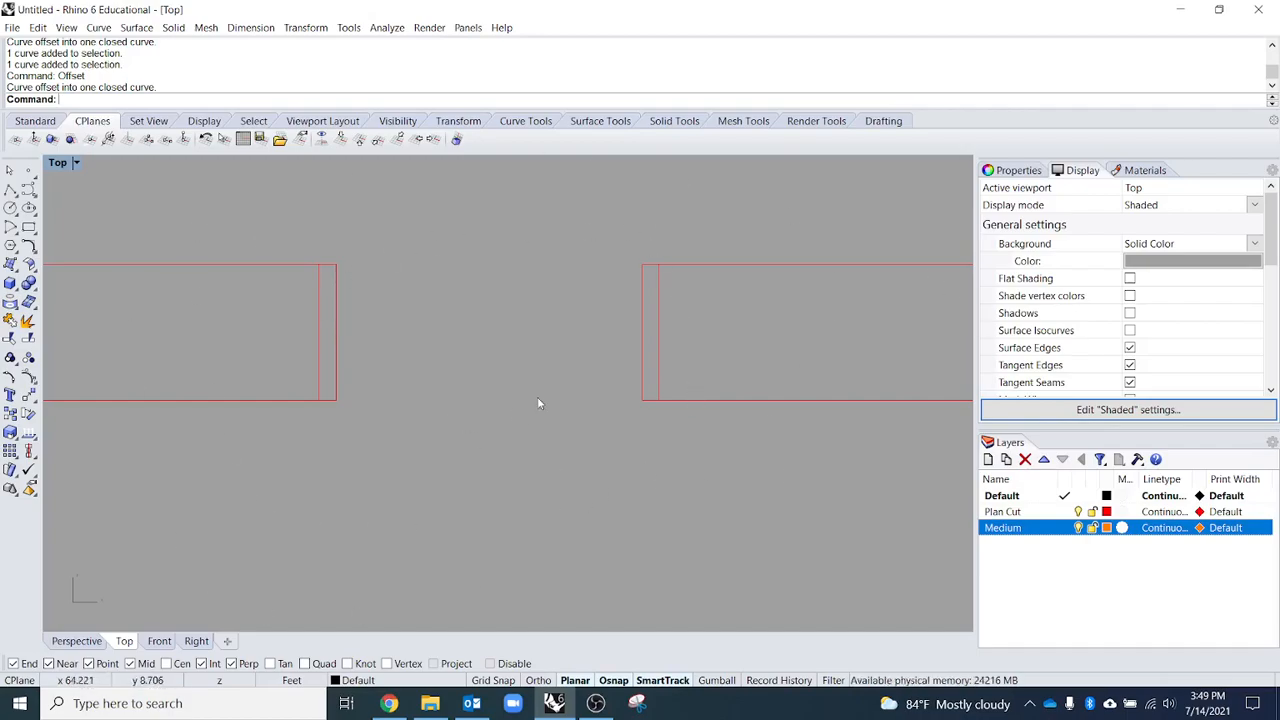
- Move the closed frame rectangles on both sides of the trimmed opening to the Medium layer
{"action": "left_click", "coordinate": [336, 331]}
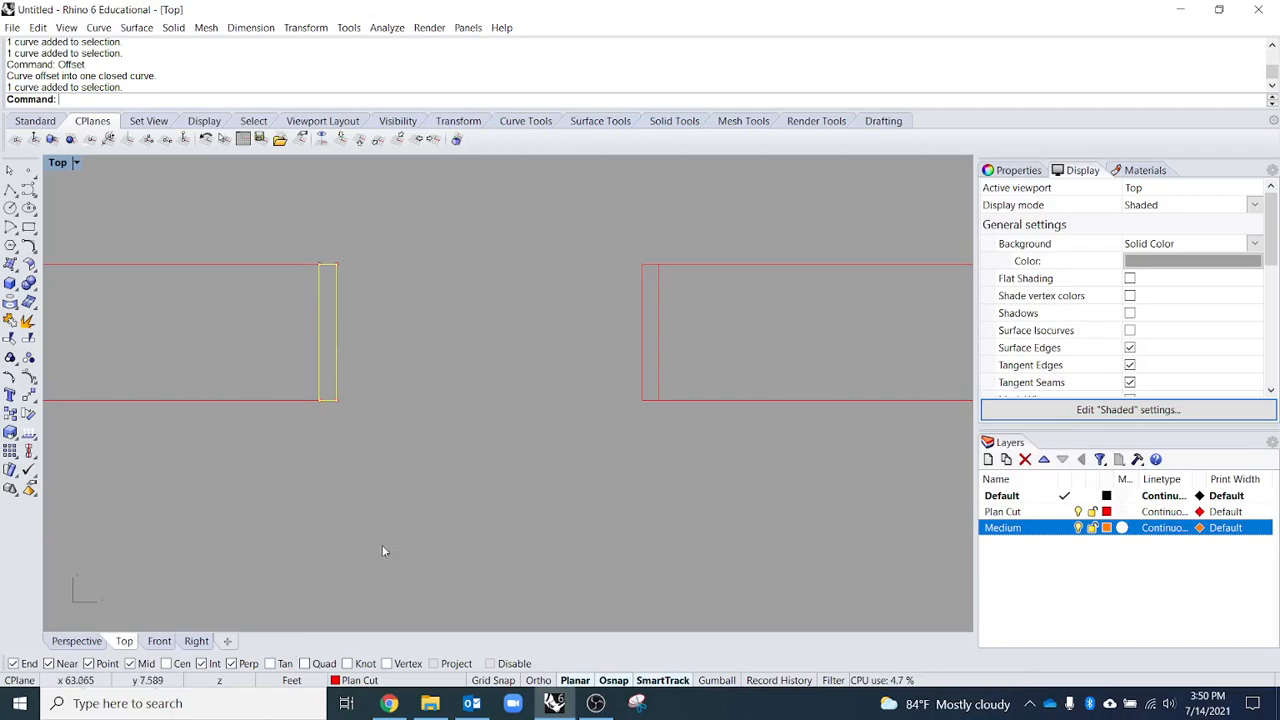
{"action": "left_click", "coordinate": [378, 423]}
{"action": "left_click", "coordinate": [337, 362]}
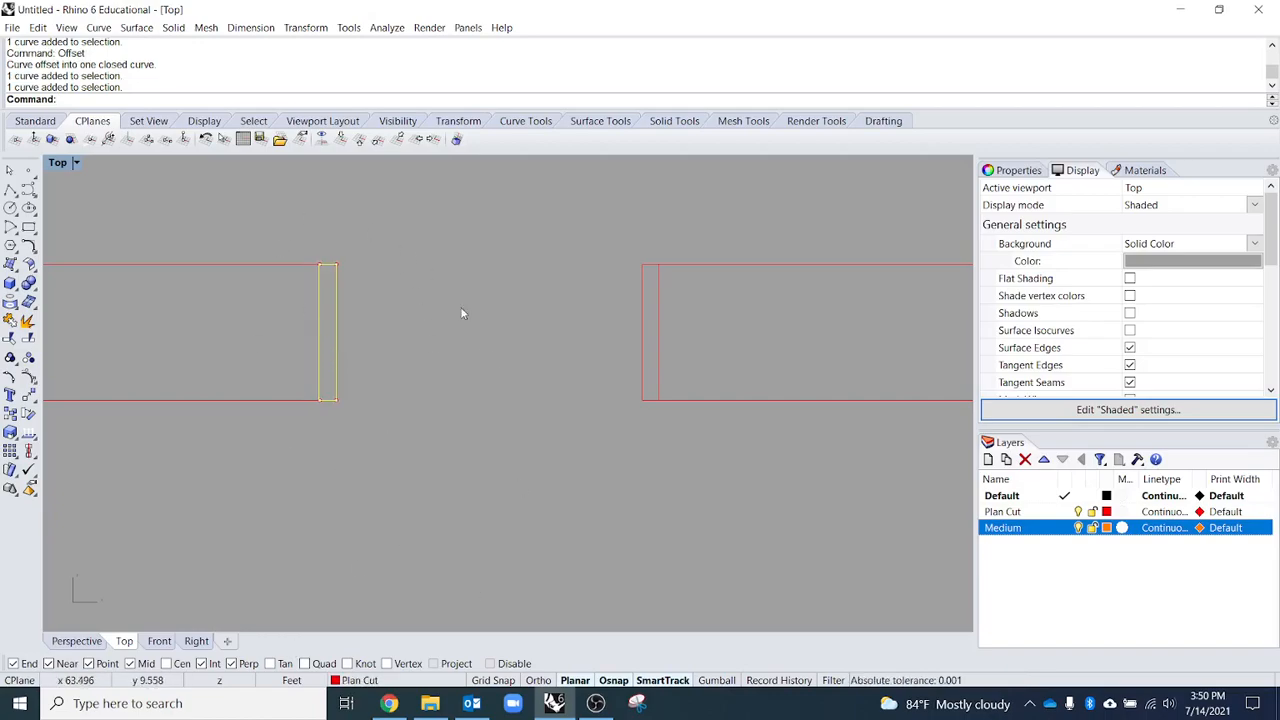
{"action": "right_click", "coordinate": [1052, 535]}
{"action": "left_click", "coordinate": [1100, 466]}
{"action": "left_click", "coordinate": [658, 340]}
{"action": "right_click", "coordinate": [1048, 533]}
{"action": "left_click", "coordinate": [1095, 468]}
{"action": "left_click", "coordinate": [359, 425]}
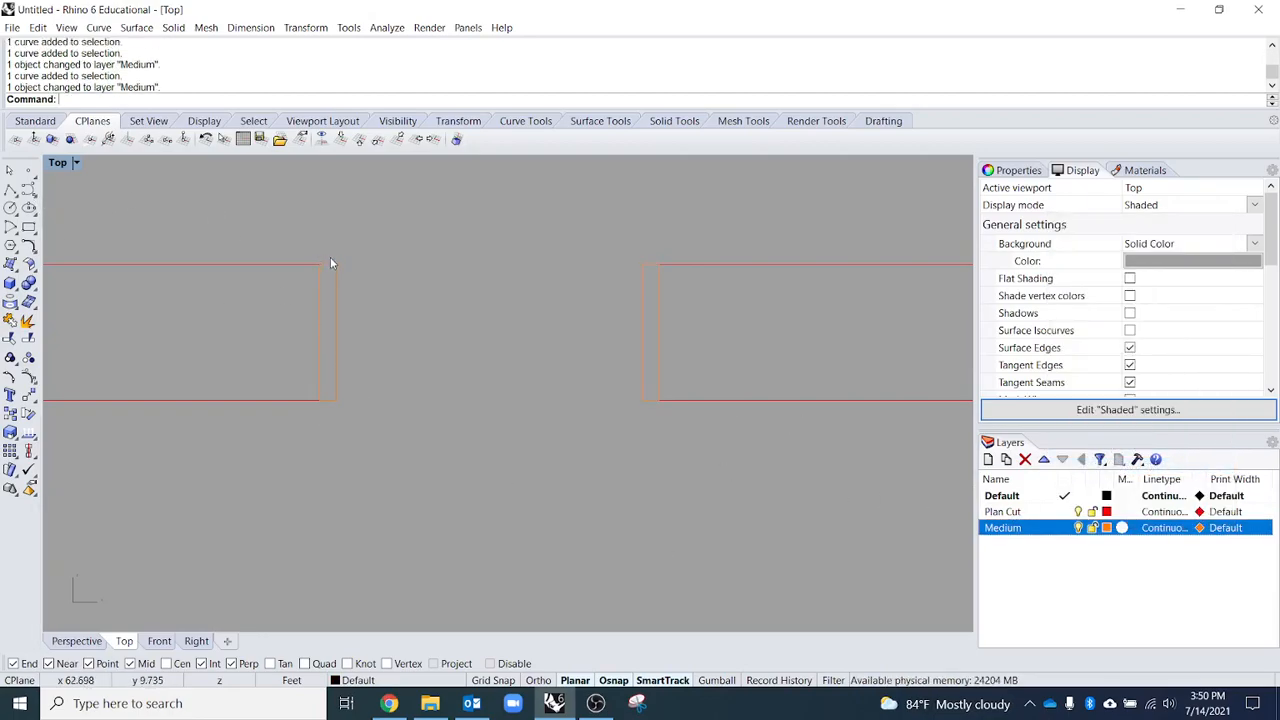
- Make Plan Cut the current layer and draw a vertical polyline closing each wall end behind the two frames
{"action": "left_click", "coordinate": [9, 191]}
{"action": "left_click", "coordinate": [1064, 512]}
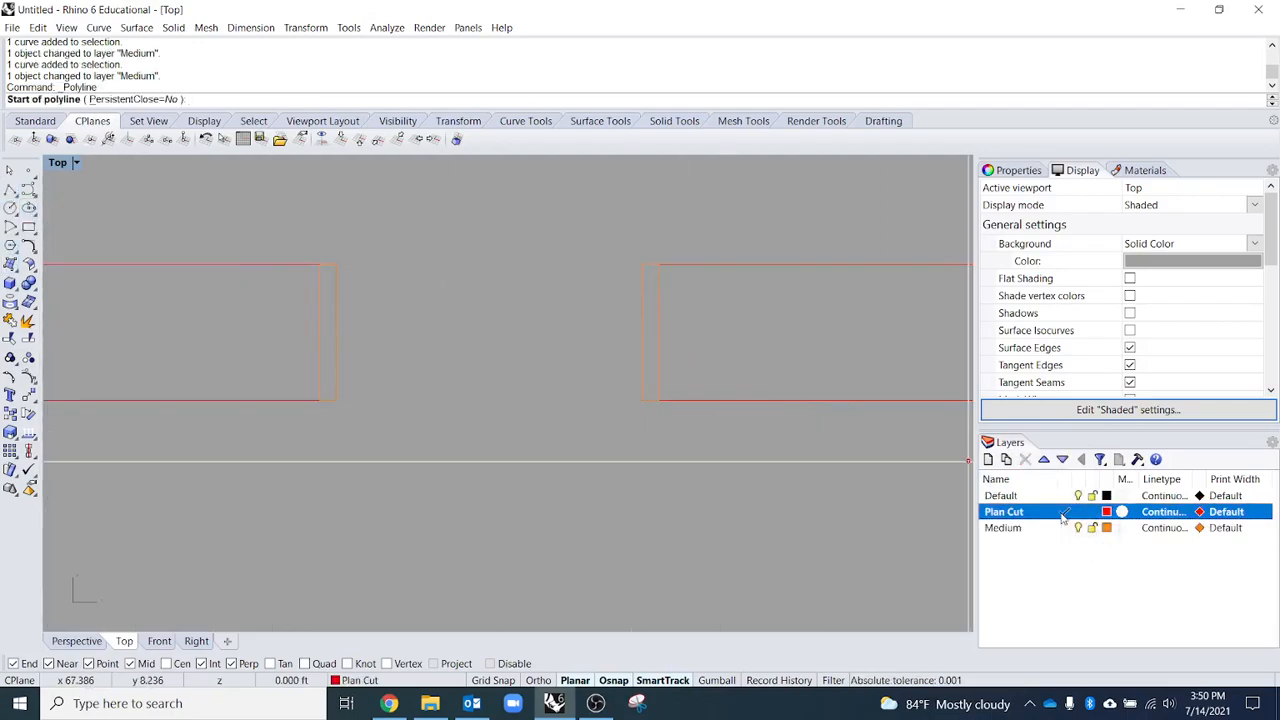
{"action": "left_click", "coordinate": [659, 264]}
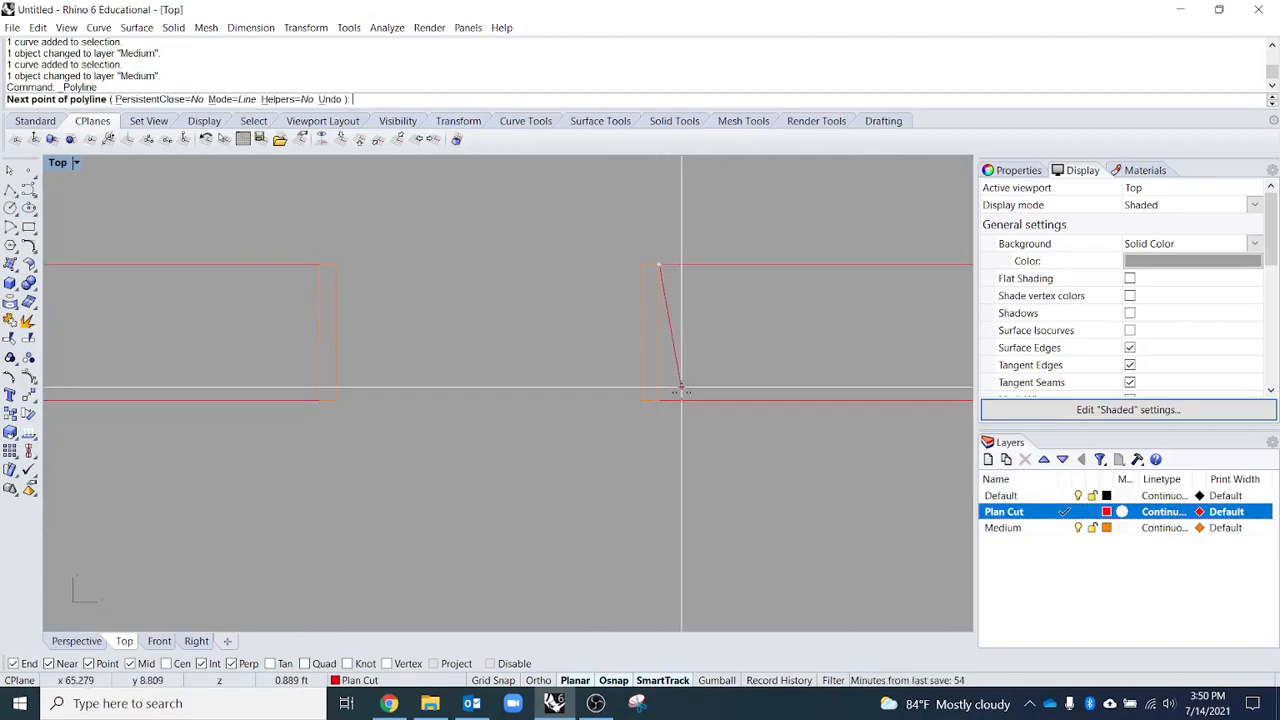
{"action": "left_click", "coordinate": [659, 400]}
{"action": "key", "text": "Return"}
{"action": "key", "text": "Return"}
{"action": "left_click", "coordinate": [319, 264]}
{"action": "left_click", "coordinate": [319, 400]}
{"action": "key", "text": "Return"}
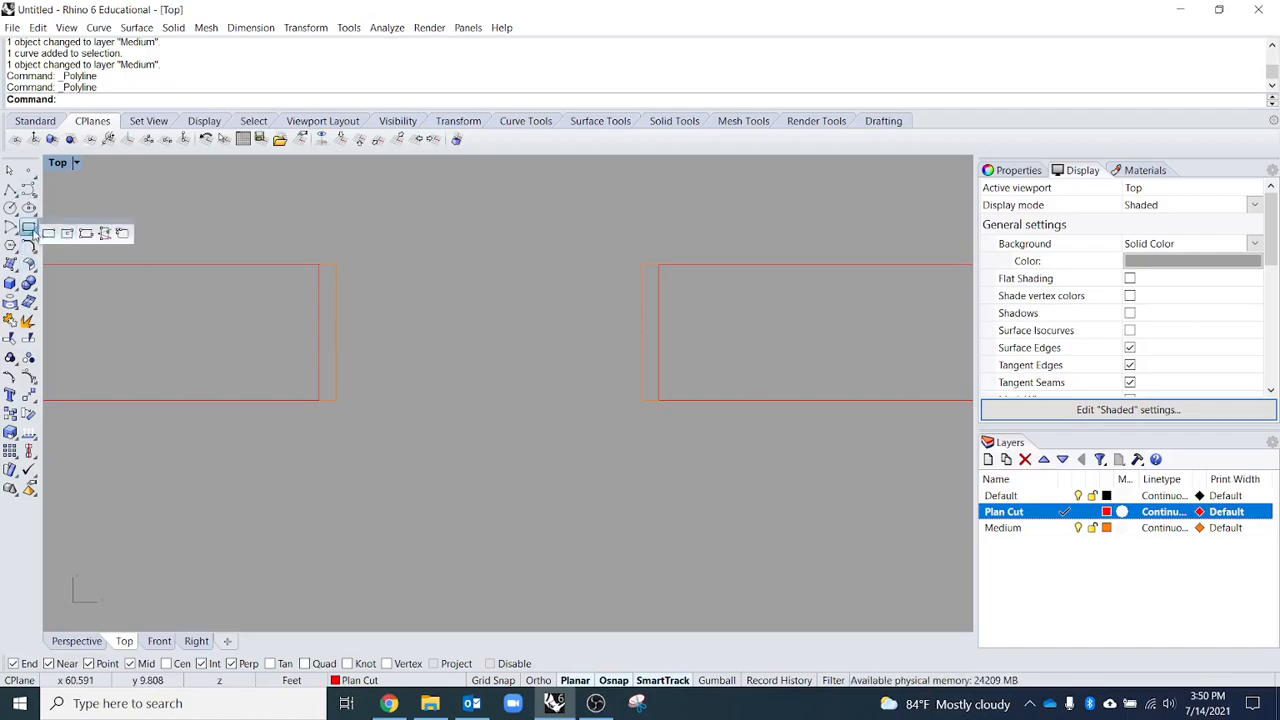
- Draw a 3-point rectangle between the midpoints of the two frames' inner edges, with a width of 1.5"
{"action": "left_click", "coordinate": [29, 229]}
{"action": "left_click", "coordinate": [336, 330]}
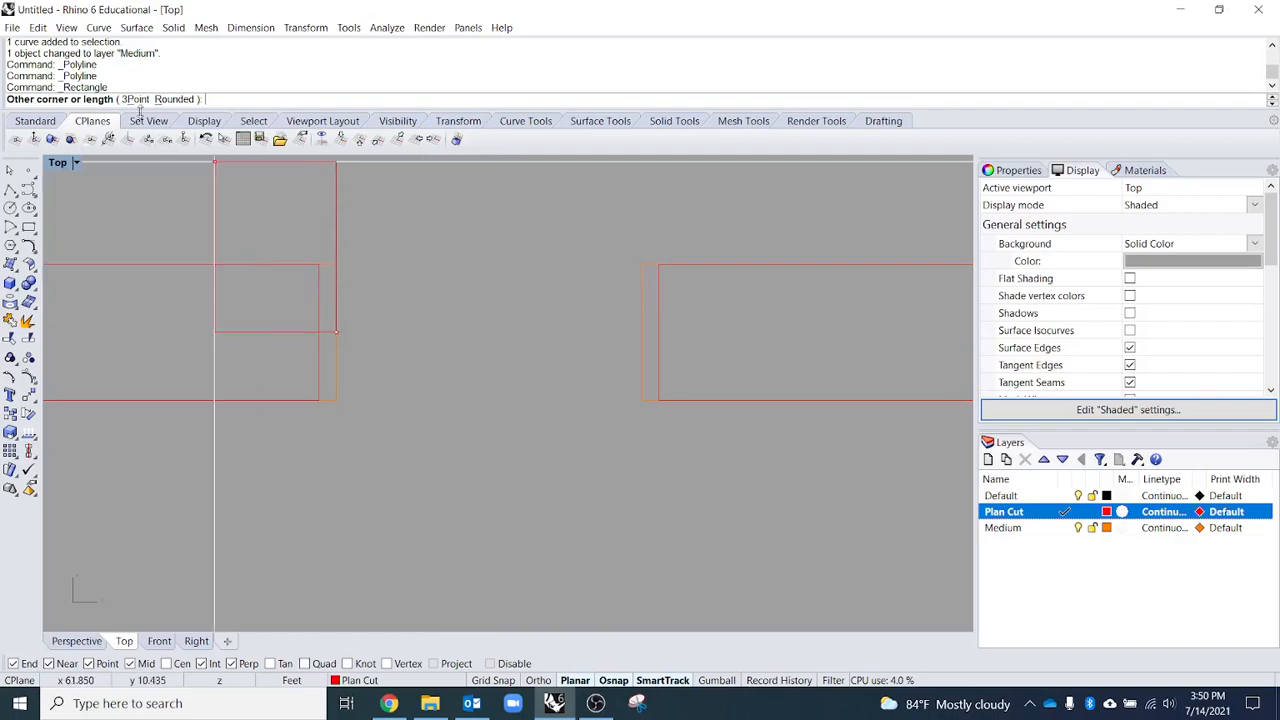
{"action": "left_click", "coordinate": [134, 100]}
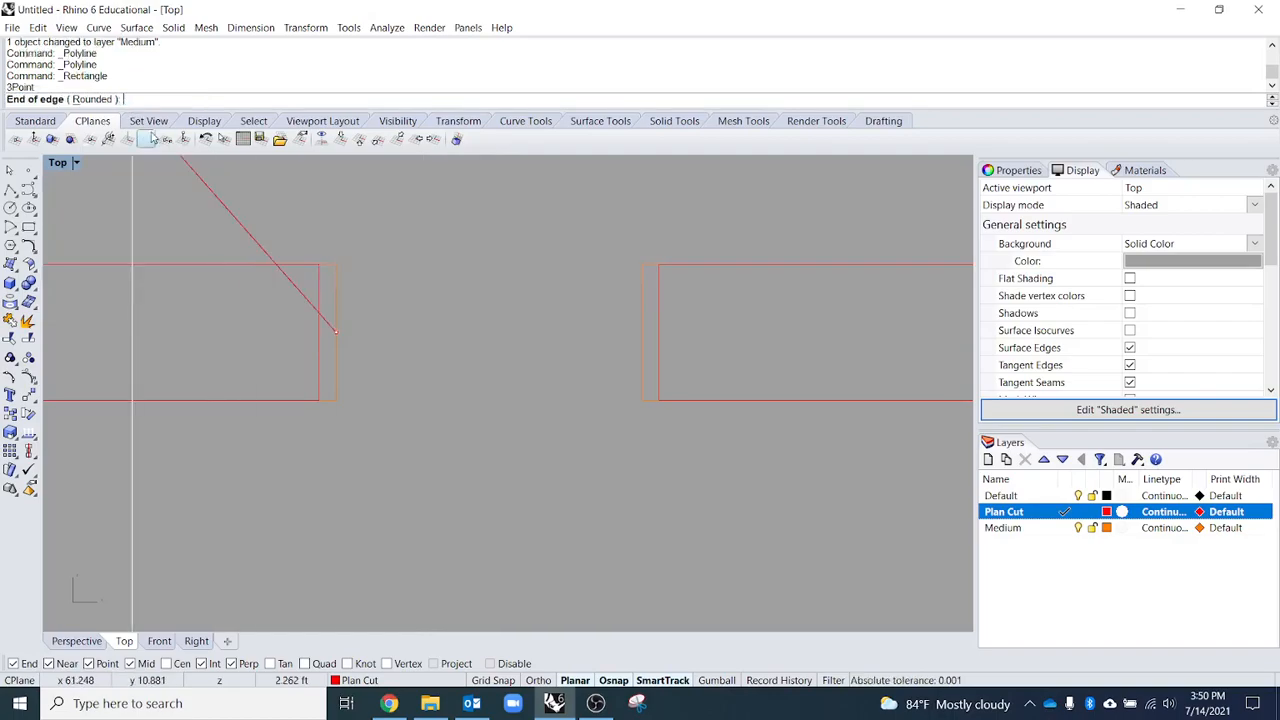
{"action": "left_click", "coordinate": [641, 333]}
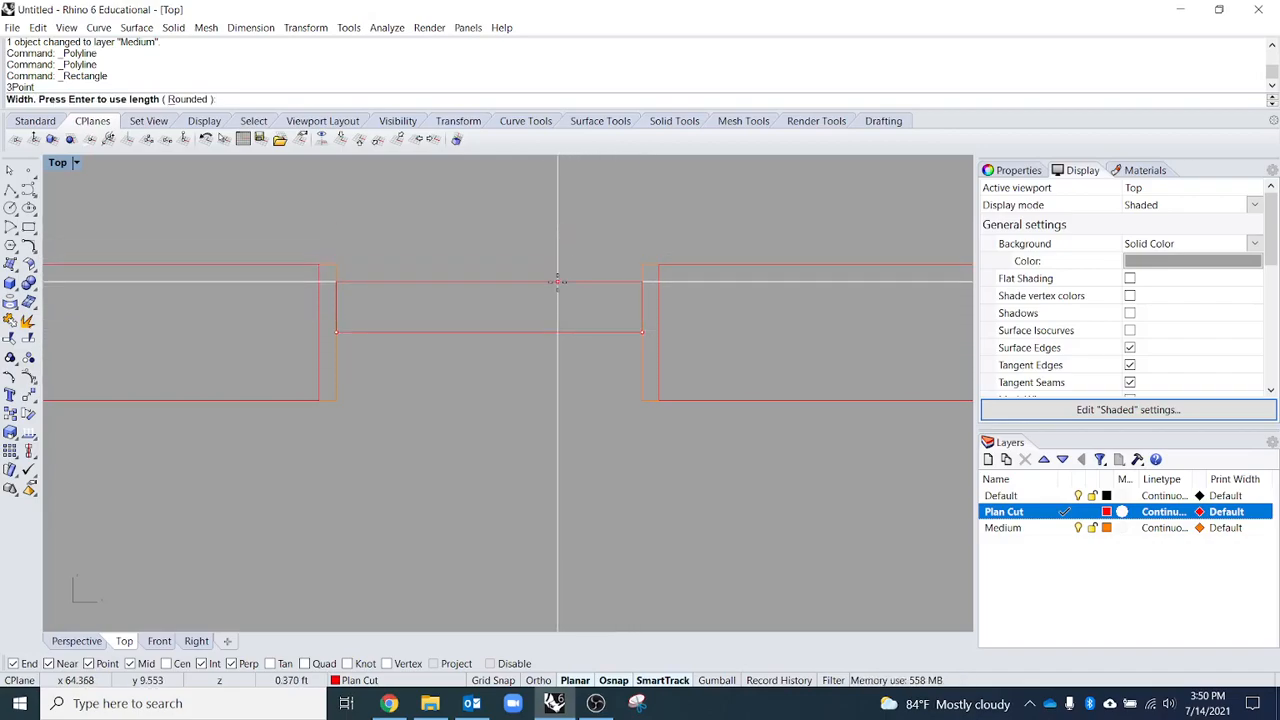
{"action": "type", "text": "1.5\""}
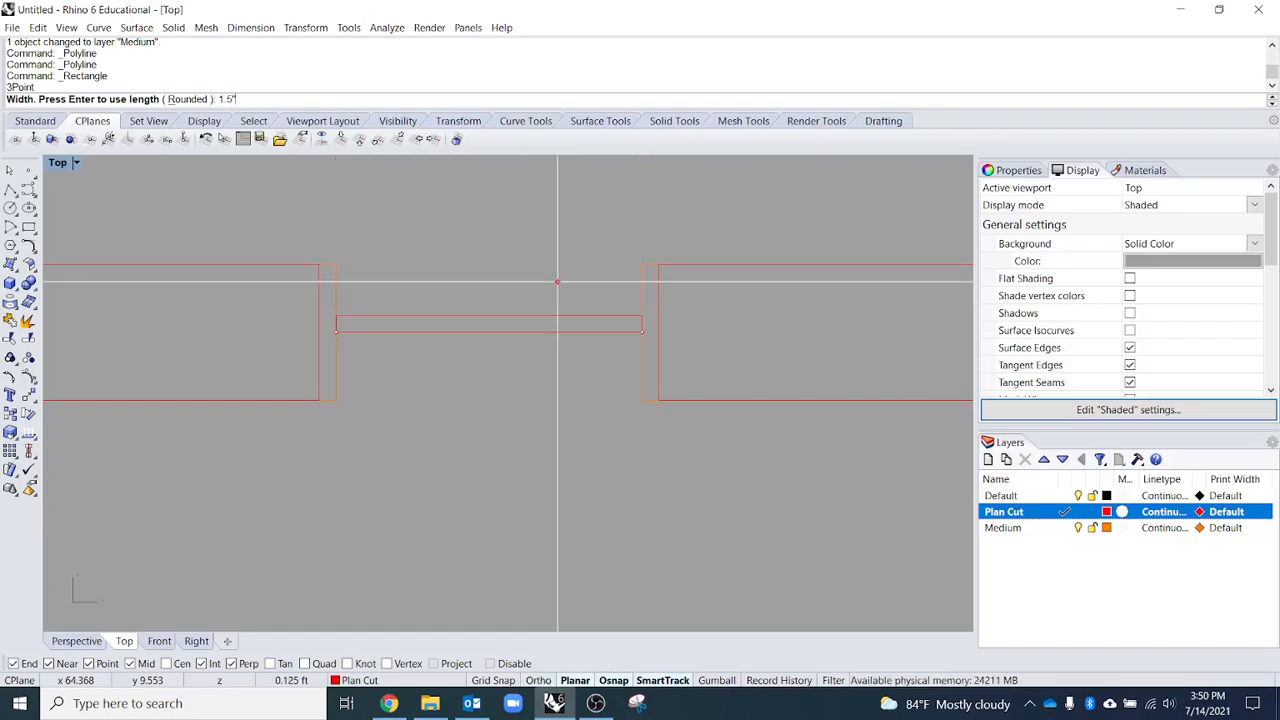
{"action": "key", "text": "Return"}
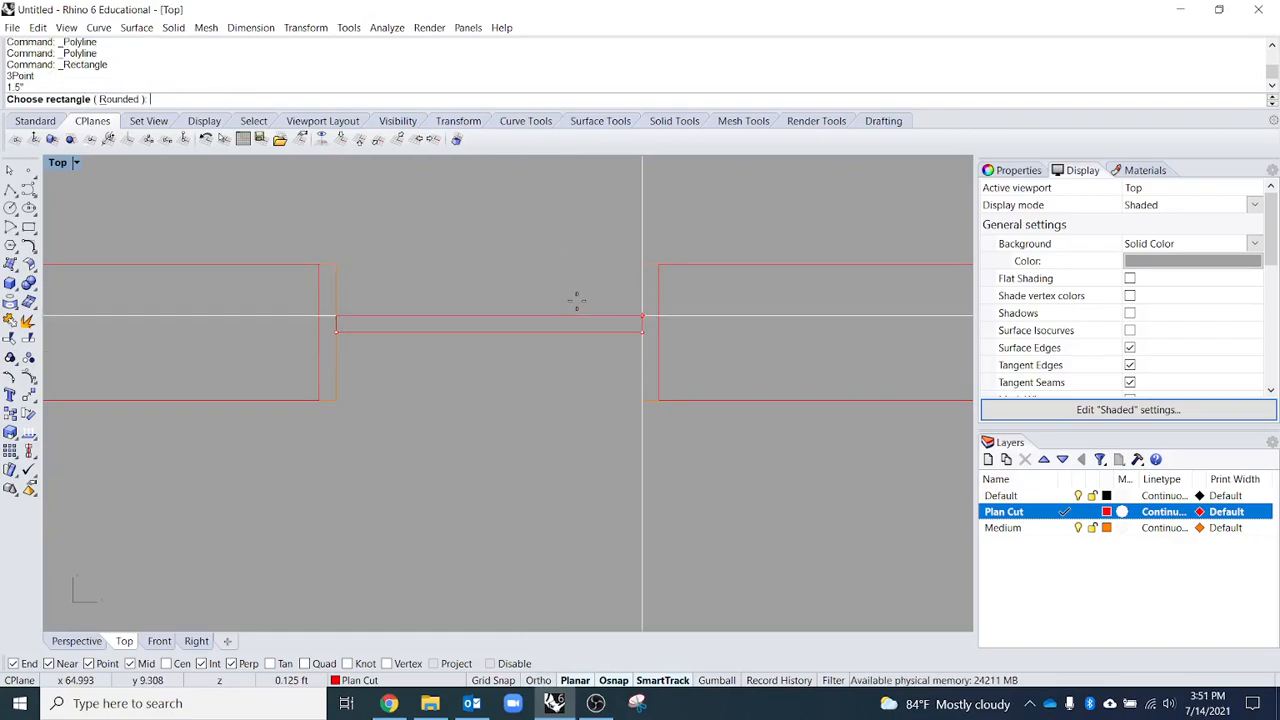
{"action": "key", "text": "Return"}
- Move the thin door rectangle spanning the opening to the Medium layer
{"action": "left_click_drag", "start_coordinate": [512, 263], "coordinate": [510, 262]}
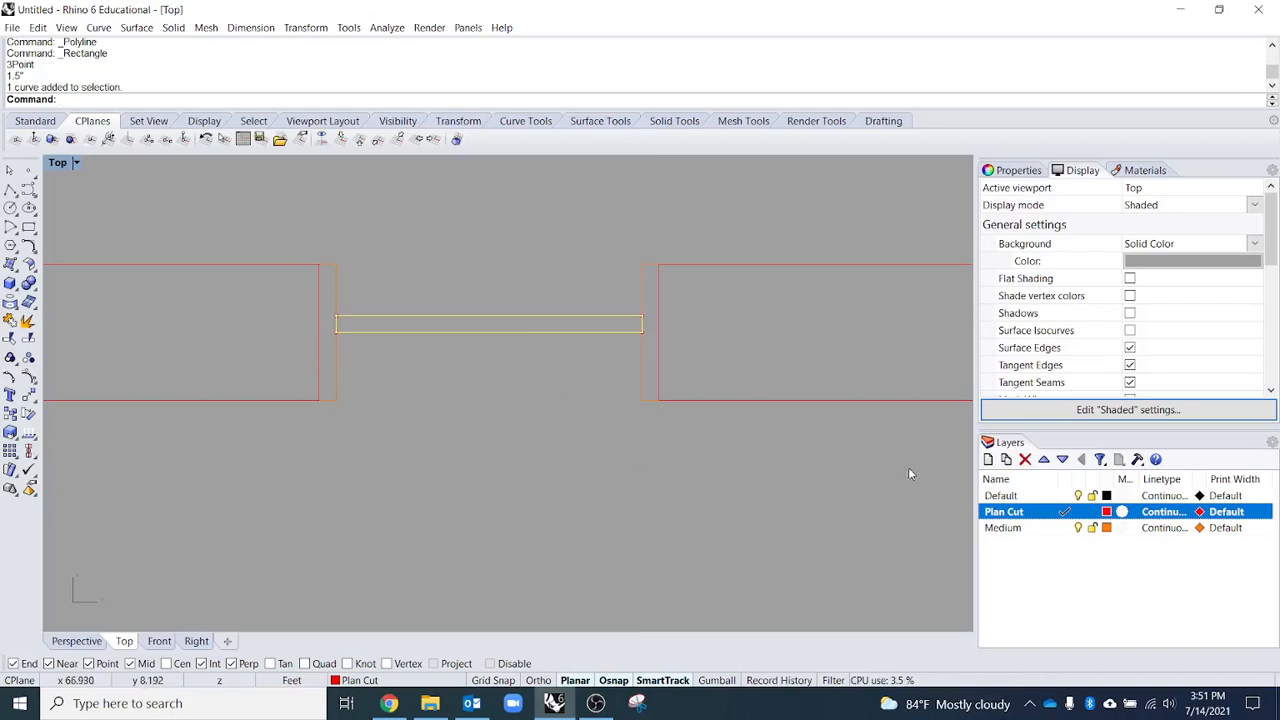
{"action": "right_click", "coordinate": [1014, 529]}
{"action": "left_click", "coordinate": [1069, 474]}
{"action": "left_click", "coordinate": [677, 545]}
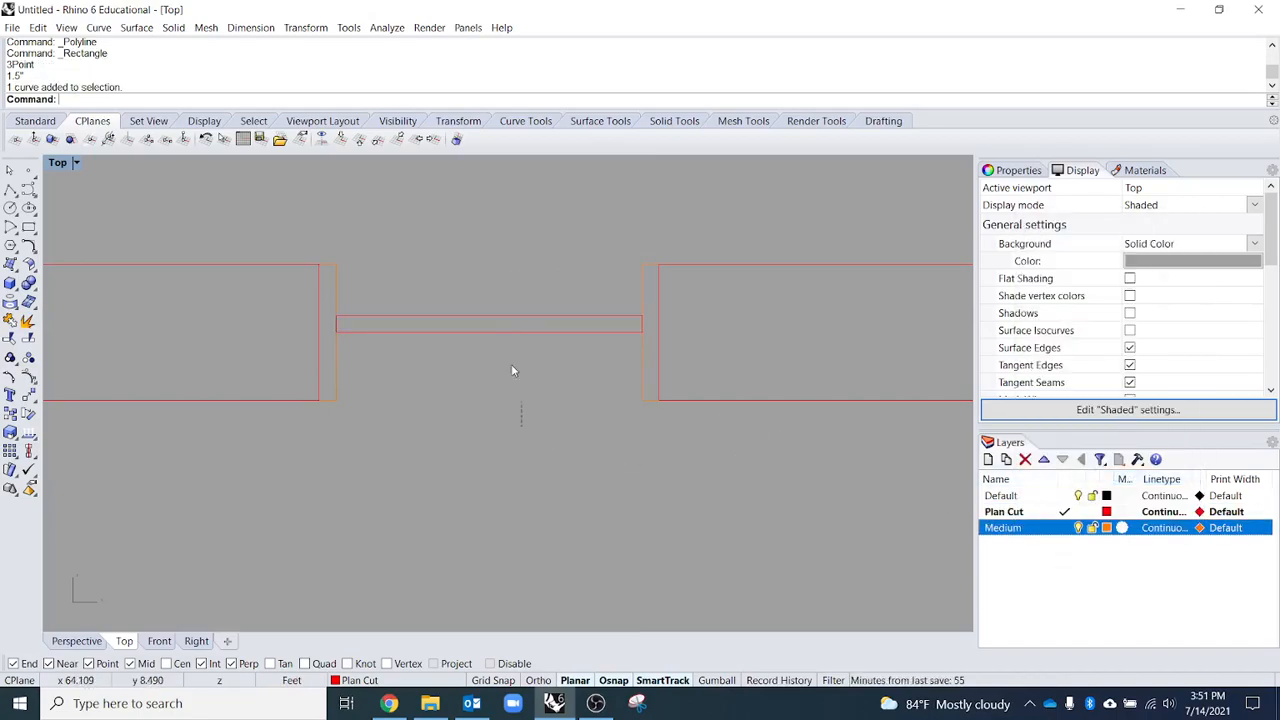
{"action": "left_click_drag", "start_coordinate": [517, 389], "coordinate": [515, 300]}
{"action": "right_click", "coordinate": [1044, 530]}
{"action": "left_click", "coordinate": [1090, 471]}
{"action": "left_click", "coordinate": [730, 545]}
- Rotate the door rectangle 90° about its upper-left corner so it stands open above the wall
{"action": "left_click_drag", "start_coordinate": [491, 462], "coordinate": [490, 300]}
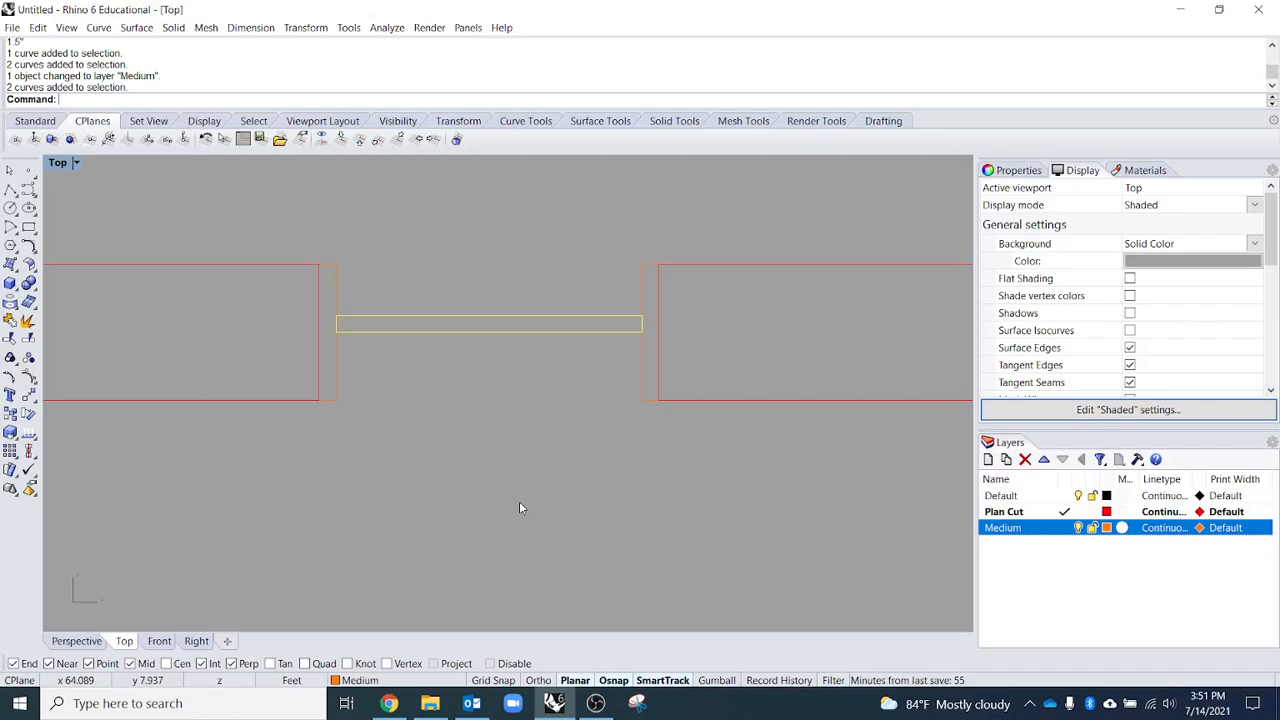
{"action": "type", "text": "Rotate"}
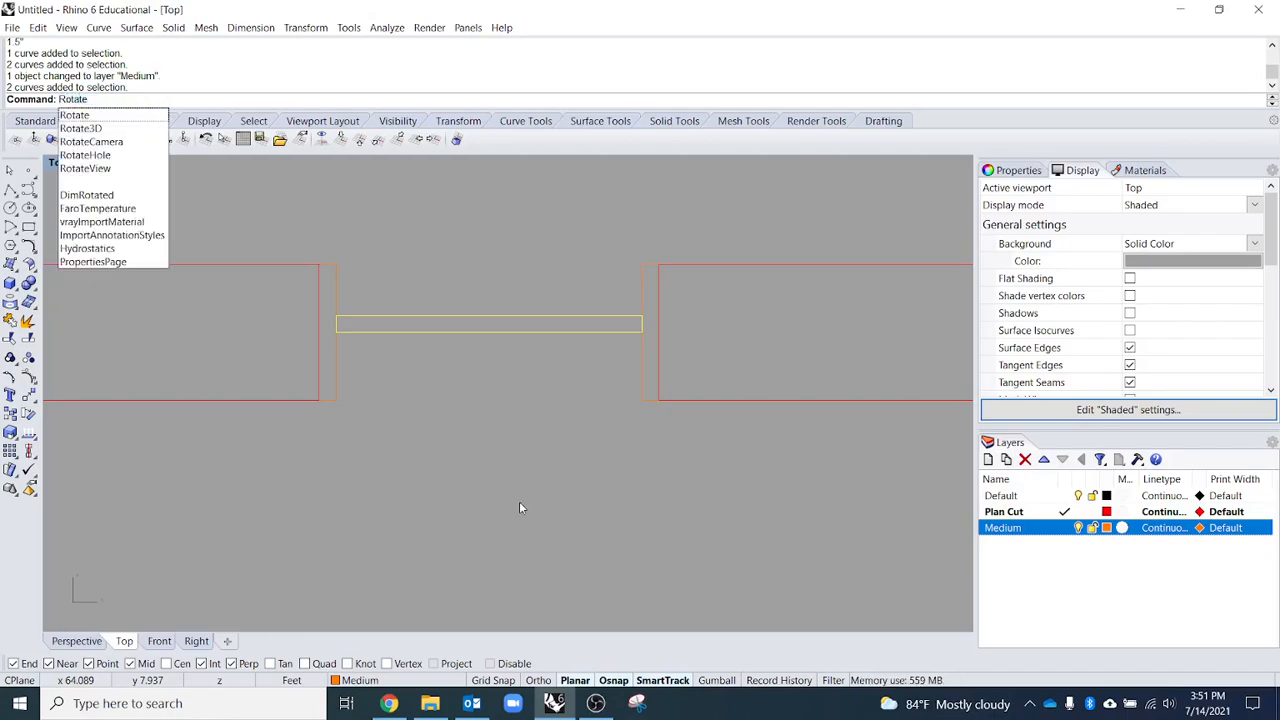
{"action": "key", "text": "Return"}
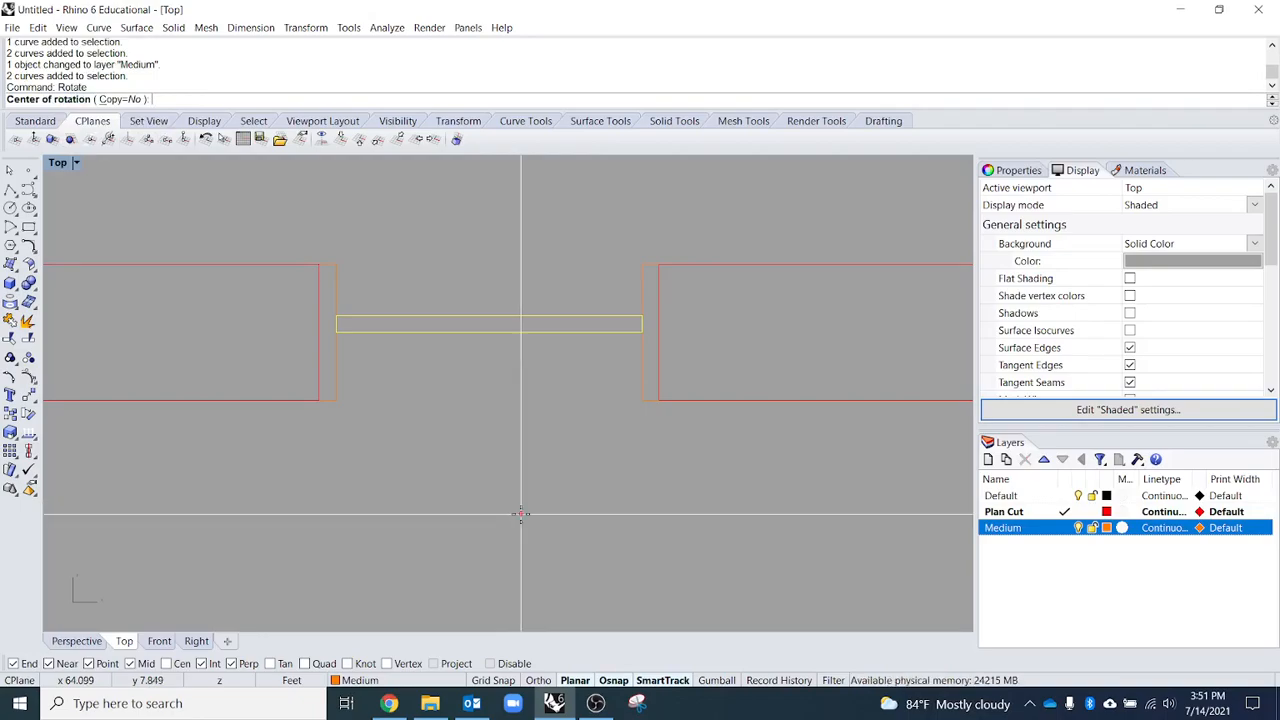
{"action": "left_click", "coordinate": [339, 318]}
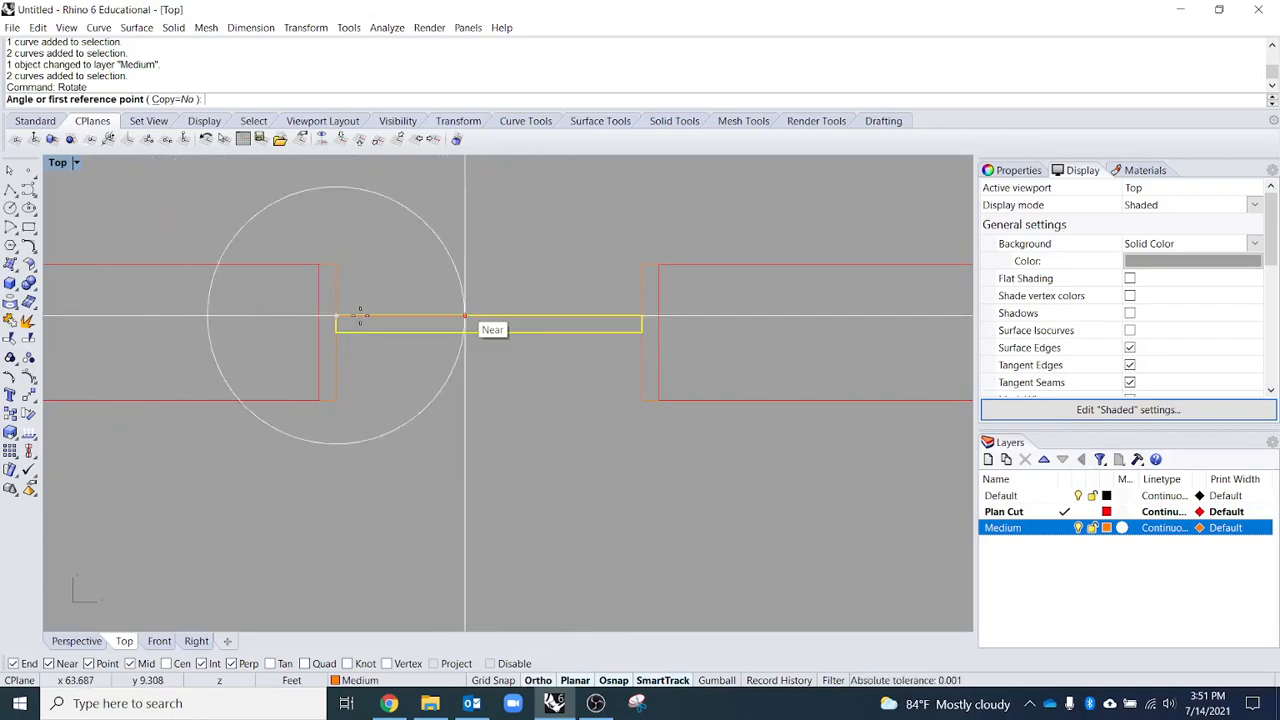
{"action": "left_click", "coordinate": [515, 316]}
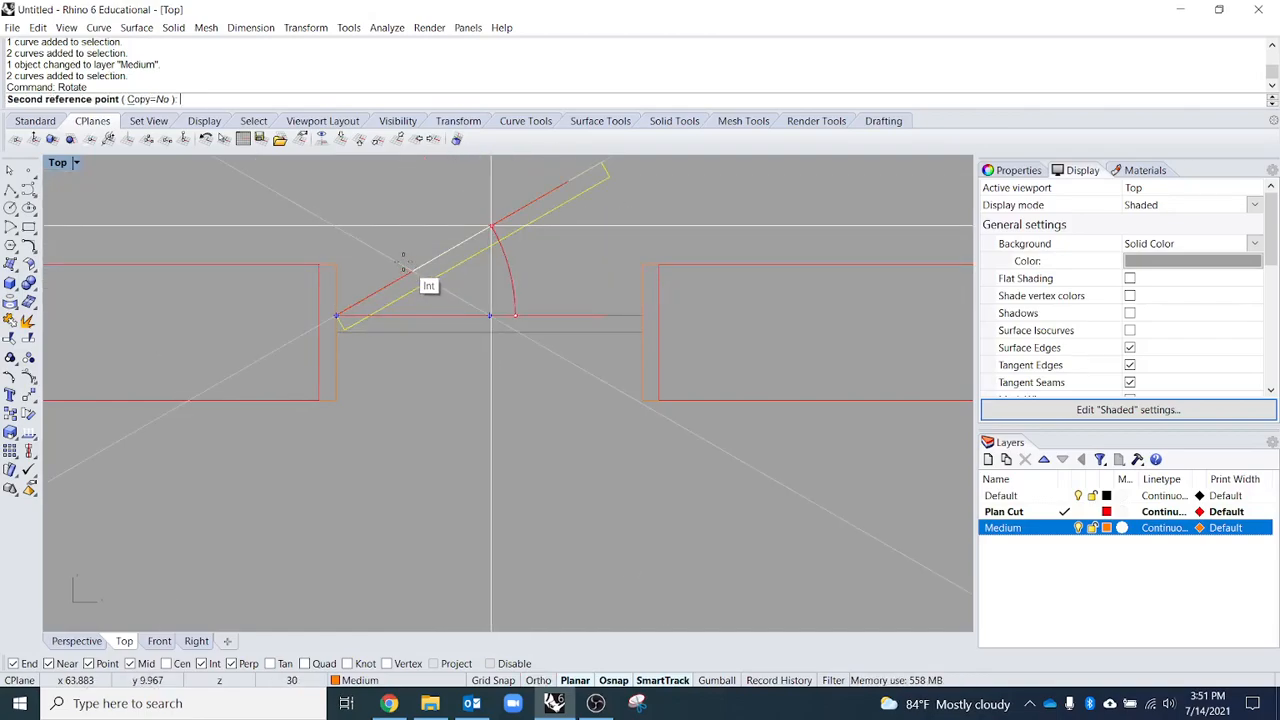
{"action": "scroll", "coordinate": [340, 245], "scroll_direction": "up", "scroll_amount": 2}
{"action": "scroll", "coordinate": [363, 286], "scroll_direction": "down", "scroll_amount": 3}
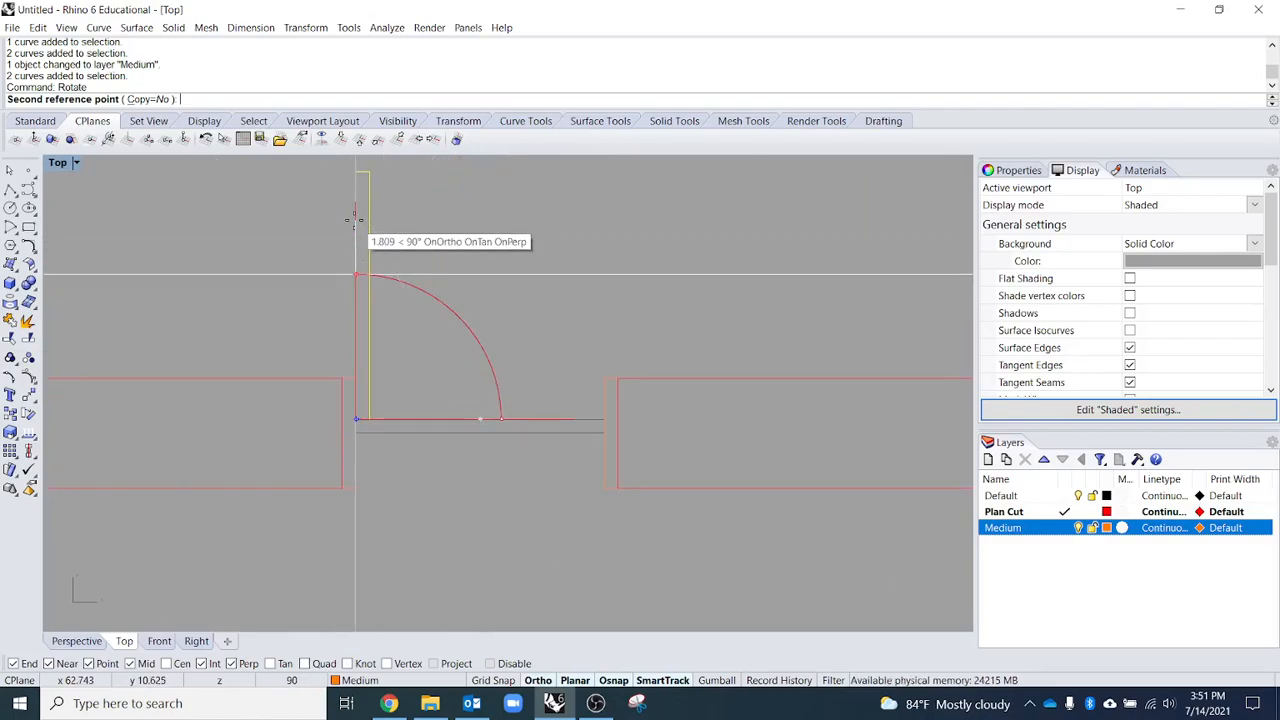
{"action": "left_click", "coordinate": [355, 272]}
{"action": "scroll", "coordinate": [430, 420], "scroll_direction": "down", "scroll_amount": 2}
{"action": "key", "text": "Escape"}
{"action": "right_click_drag", "start_coordinate": [369, 460], "coordinate": [320, 435]}
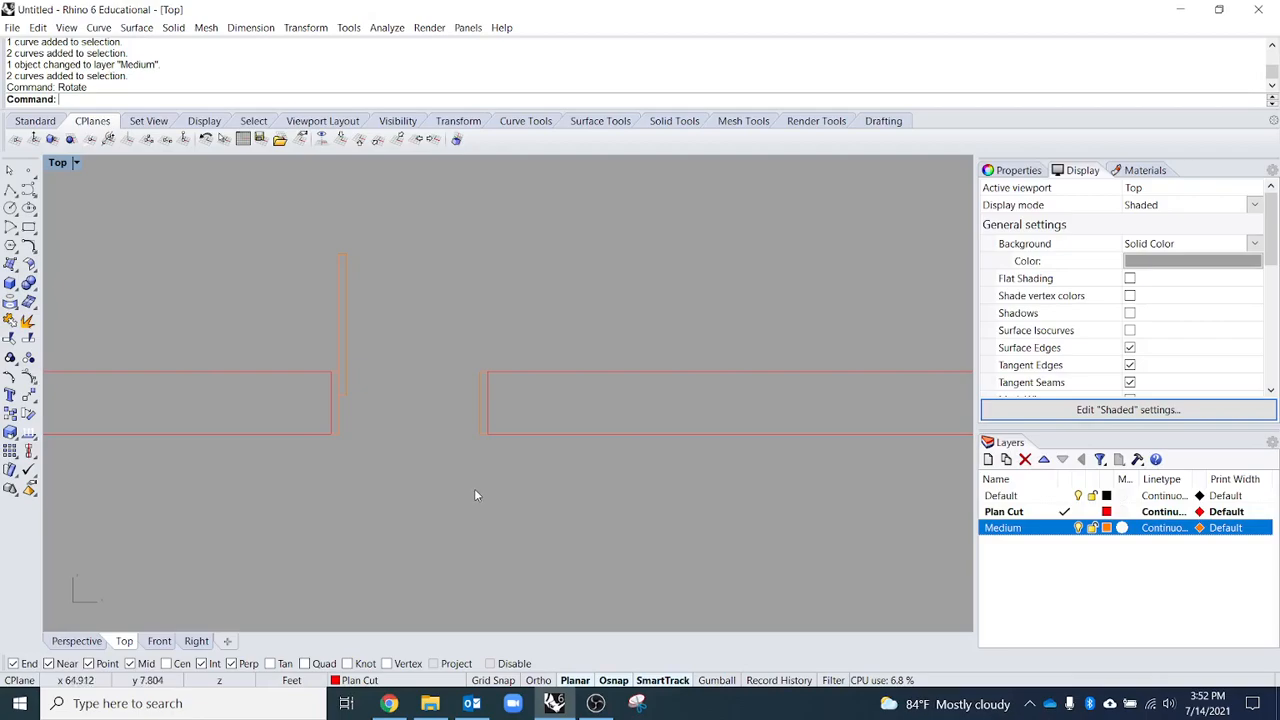
- Draw the door swing arc centred on the hinge corner, from the right frame's inner edge to the open door's top-left corner
{"action": "left_click", "coordinate": [10, 228]}
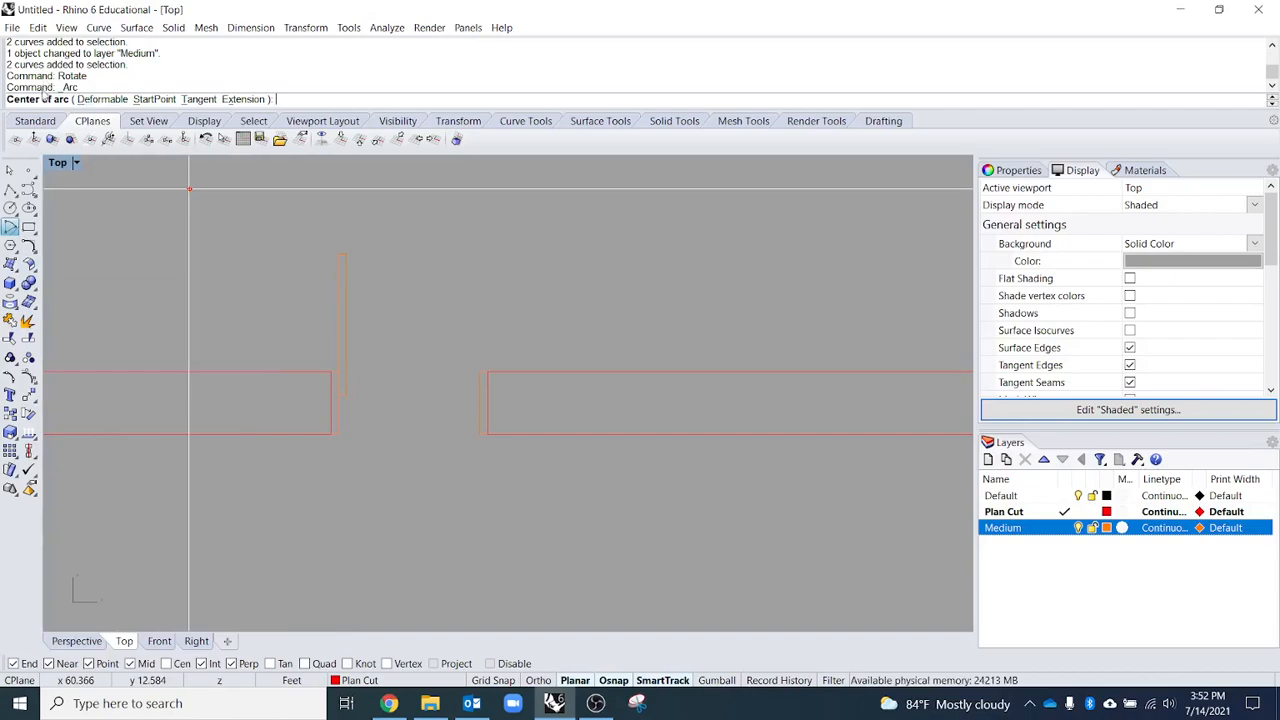
{"action": "scroll", "coordinate": [340, 395], "scroll_direction": "up", "scroll_amount": 4}
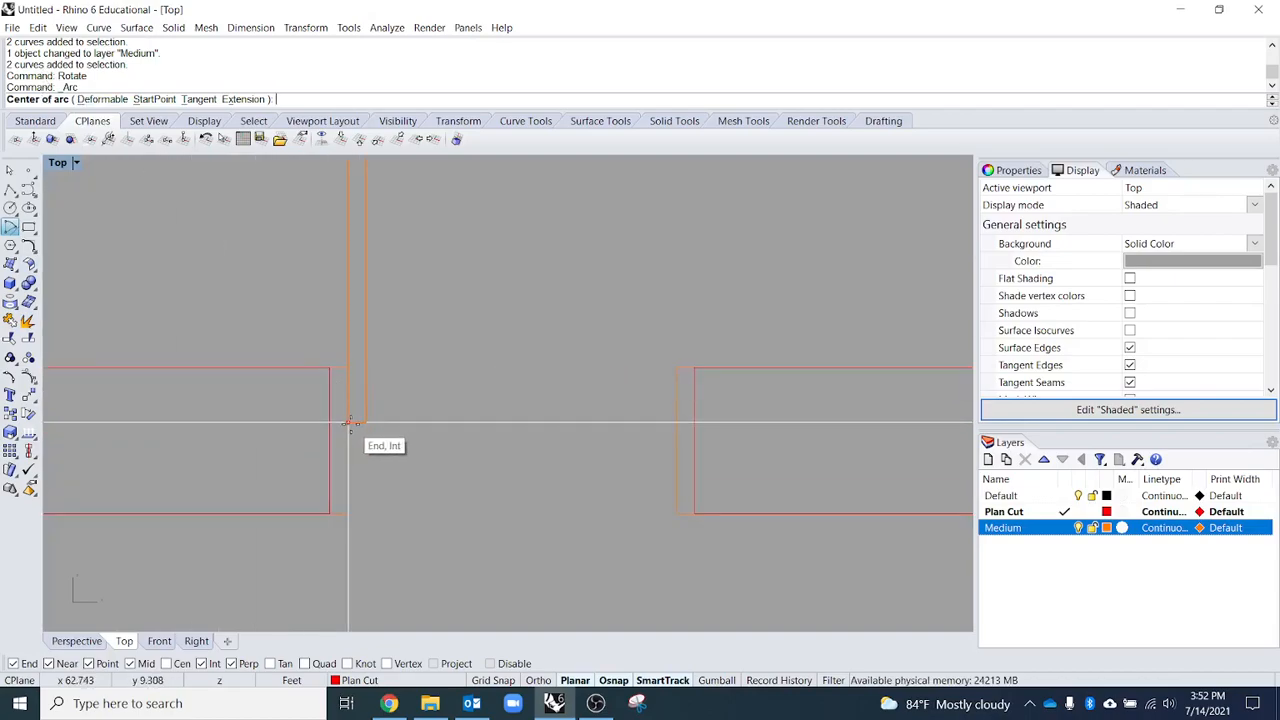
{"action": "left_click", "coordinate": [349, 423]}
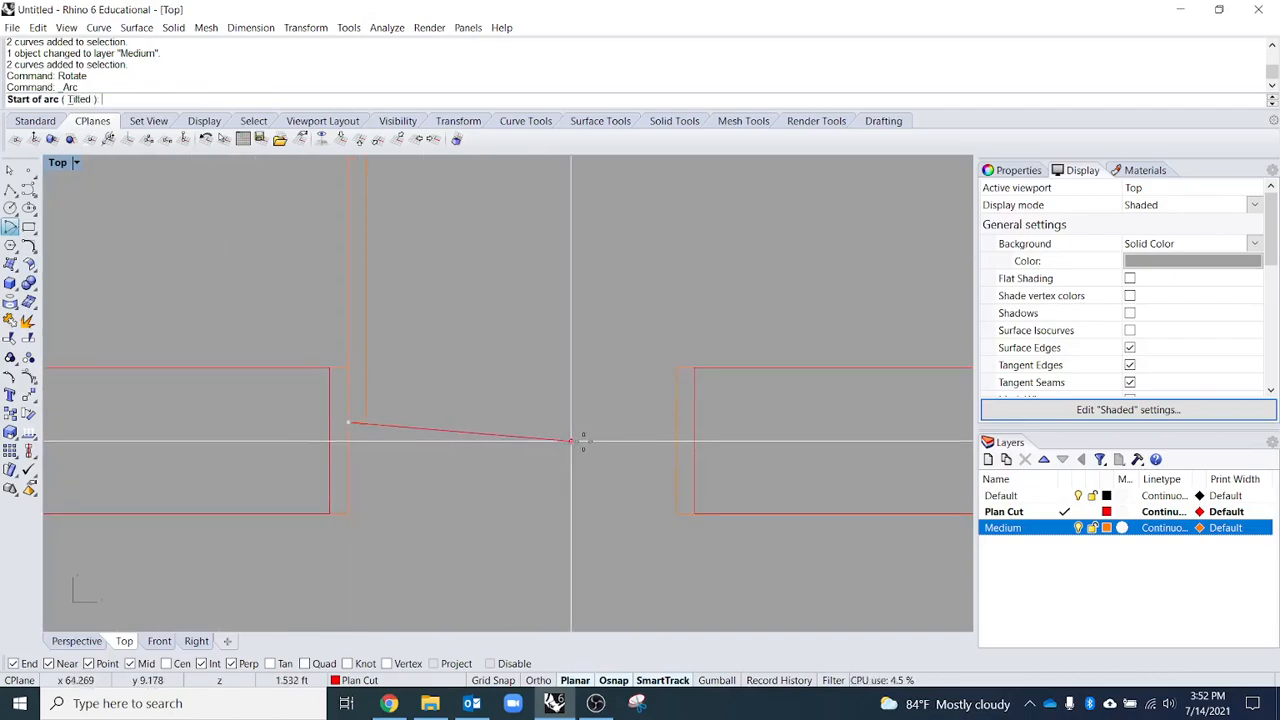
{"action": "left_click", "coordinate": [676, 423]}
{"action": "scroll", "coordinate": [634, 423], "scroll_direction": "down", "scroll_amount": 2}
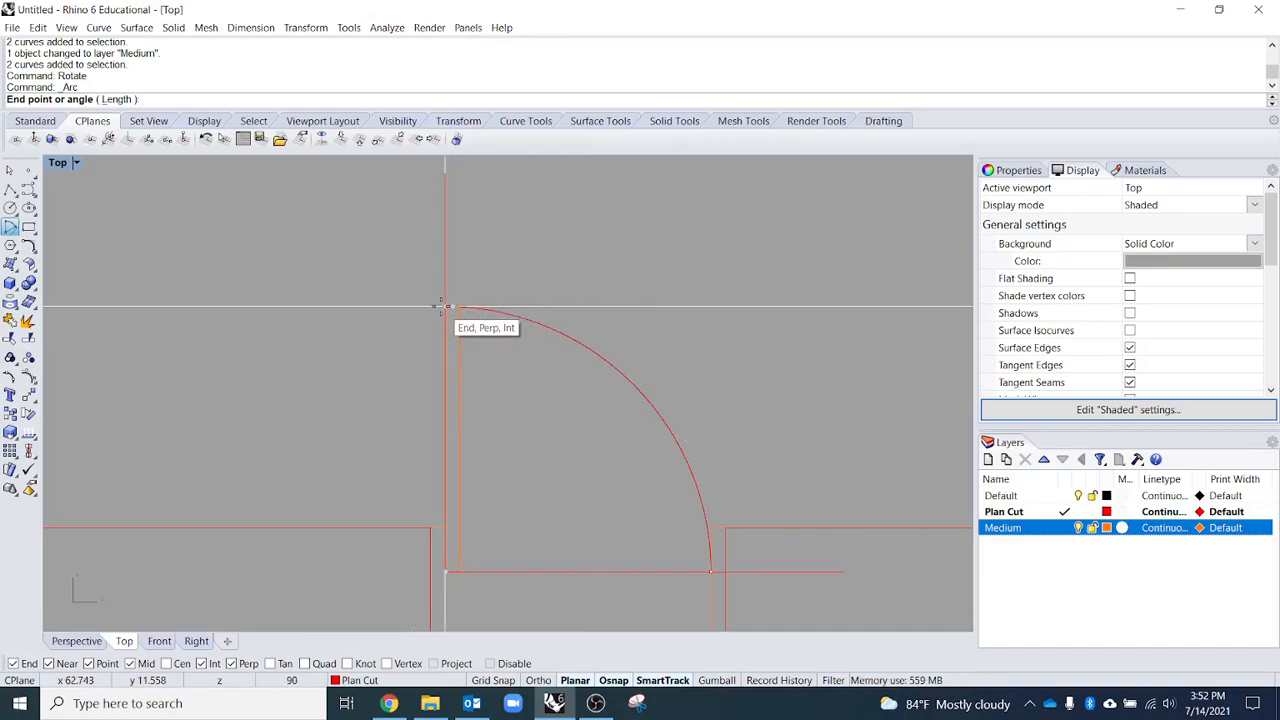
{"action": "left_click", "coordinate": [441, 307]}
{"action": "scroll", "coordinate": [497, 401], "scroll_direction": "down", "scroll_amount": 3}
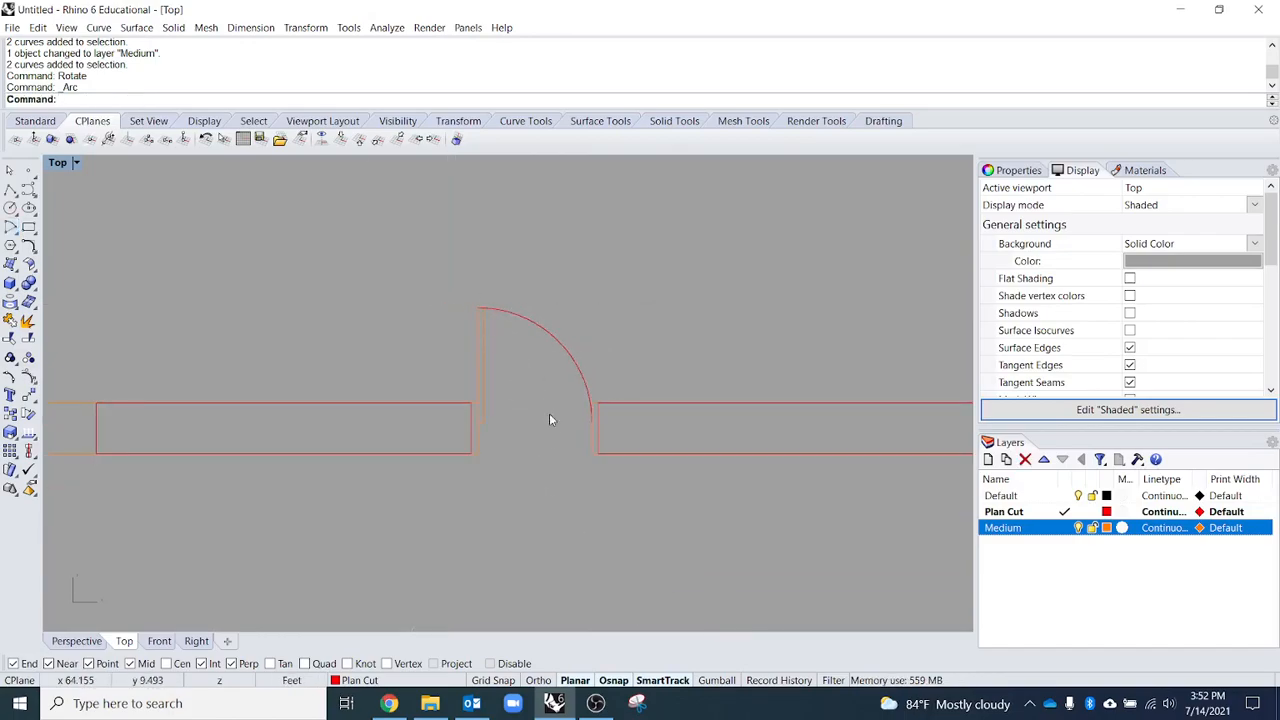
- Create a new layer and move the door swing arc onto it
{"action": "left_click_drag", "start_coordinate": [586, 565], "coordinate": [524, 286]}
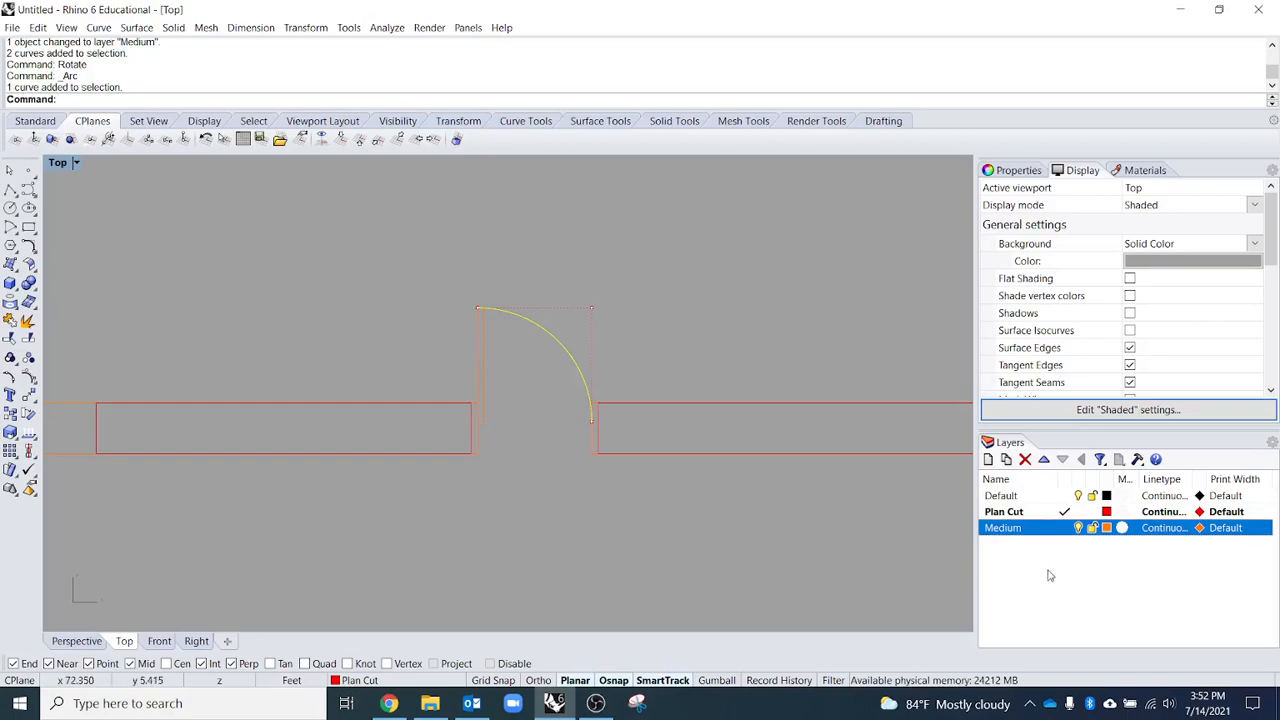
{"action": "key", "text": "ctrl+n"}
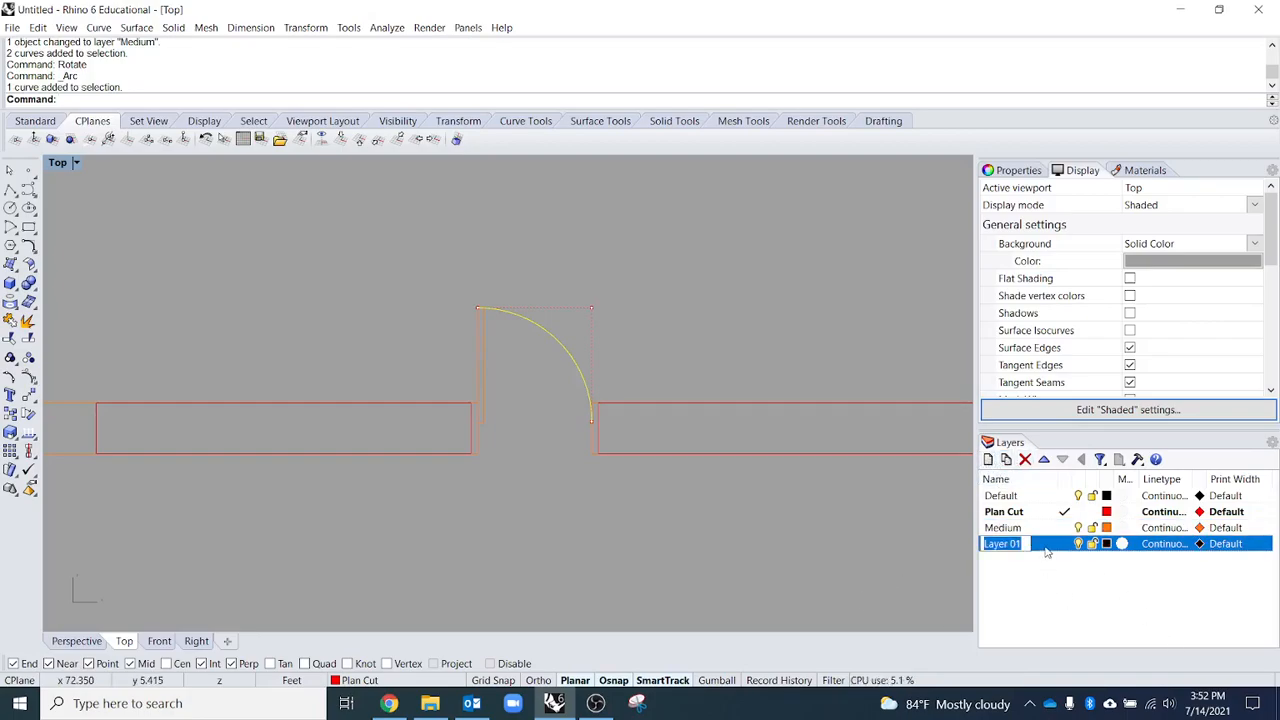
{"action": "right_click", "coordinate": [1048, 549]}
{"action": "left_click", "coordinate": [1090, 486]}
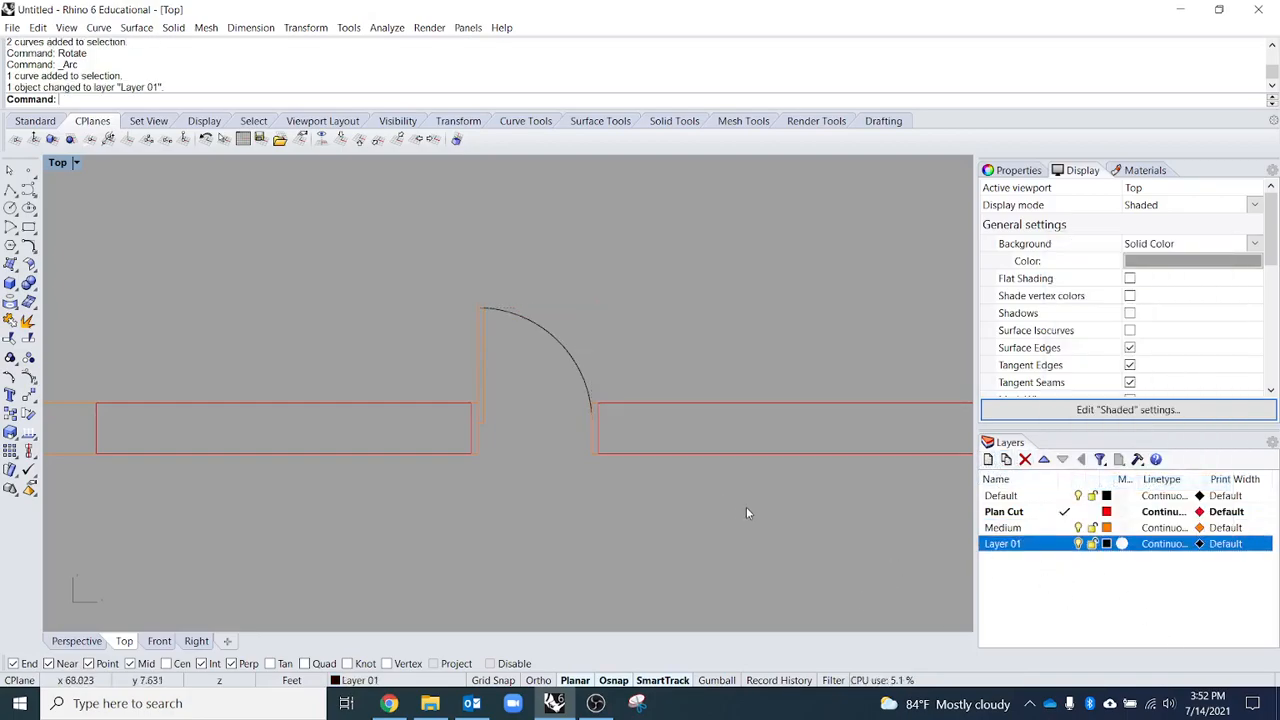
- Set the swing arc's layer color to Green and rename the layer Light
{"action": "left_click", "coordinate": [580, 363]}
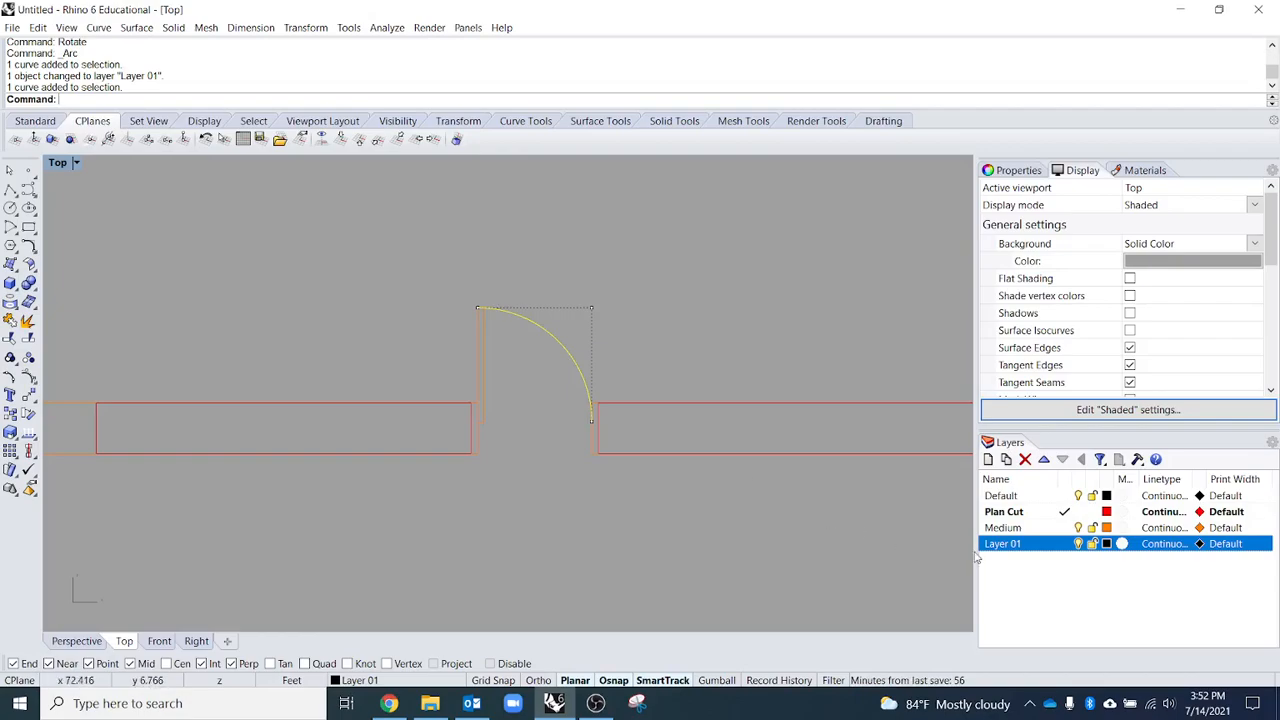
{"action": "left_click", "coordinate": [1106, 543]}
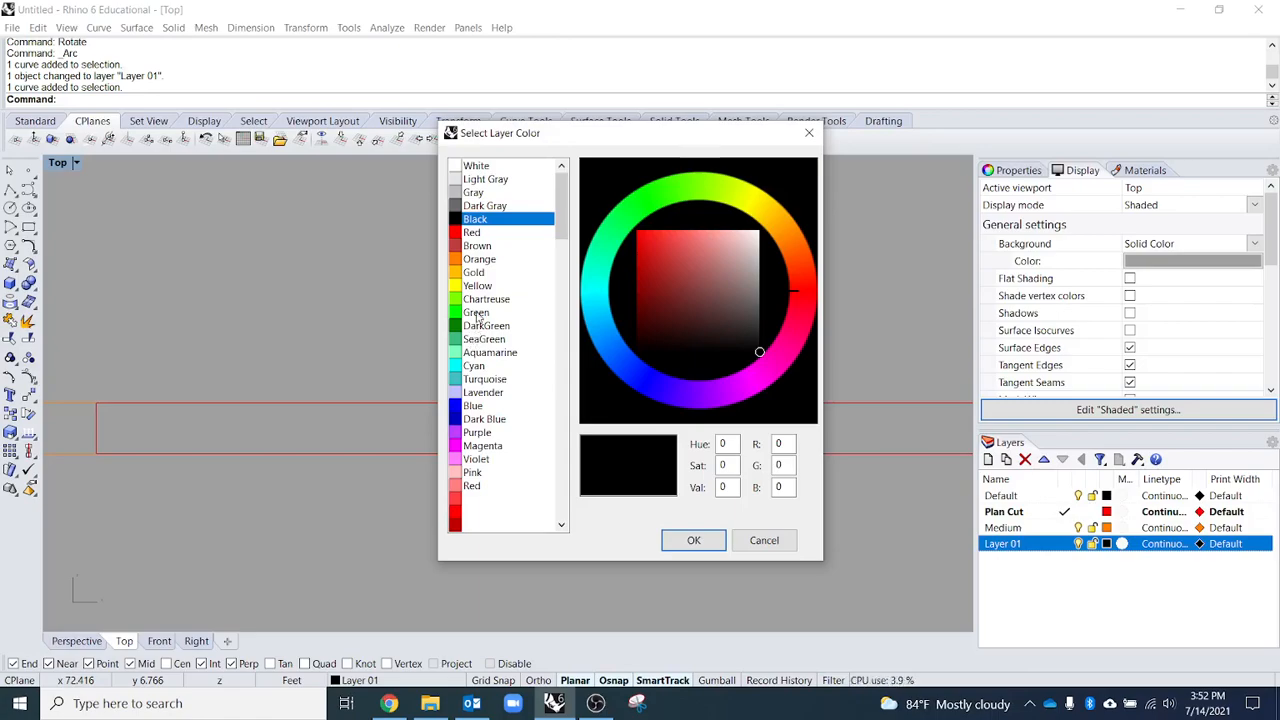
{"action": "left_click", "coordinate": [476, 312]}
{"action": "left_click", "coordinate": [690, 540]}
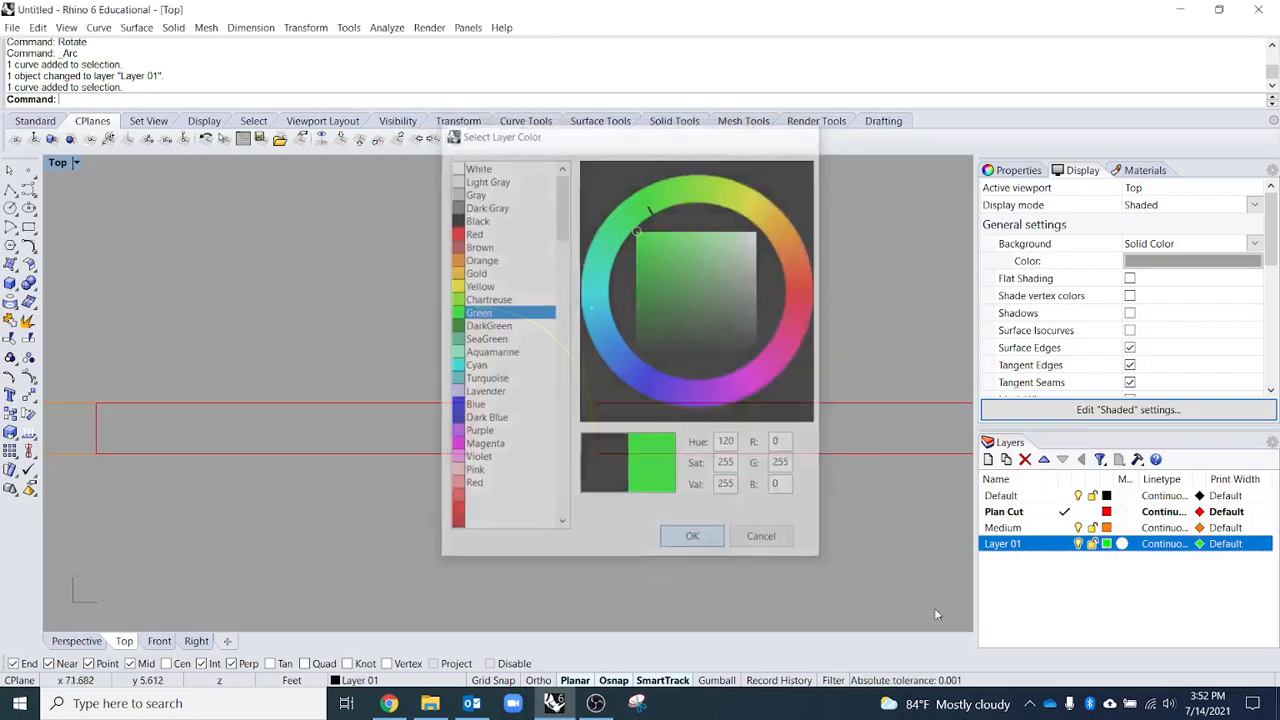
{"action": "left_click", "coordinate": [1020, 549]}
{"action": "type", "text": "Light"}
{"action": "left_click", "coordinate": [1107, 543]}
{"action": "left_click", "coordinate": [756, 532]}
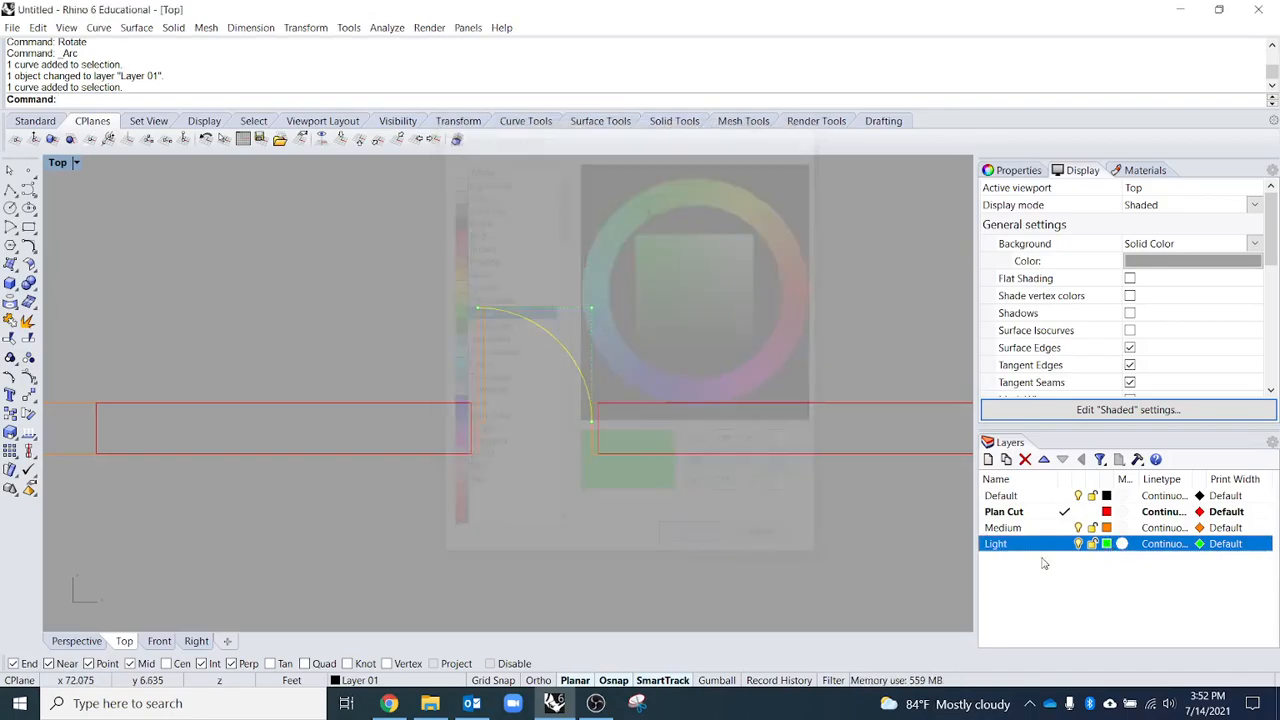
{"action": "left_click", "coordinate": [823, 553]}
- Make Light the current layer and draw a threshold line about 2.25 ft long between the door frames along the wall's lower face
{"action": "scroll", "coordinate": [694, 491], "scroll_direction": "down", "scroll_amount": 3}
{"action": "right_click_drag", "start_coordinate": [570, 501], "coordinate": [704, 502]}
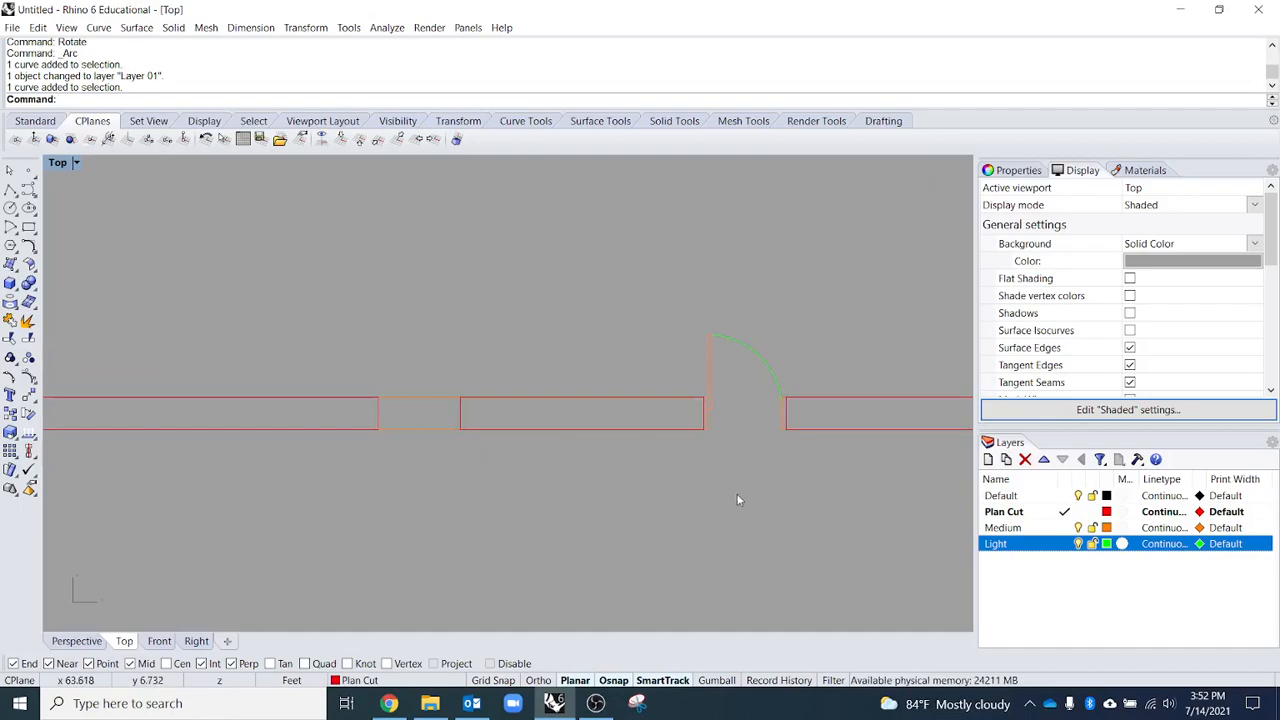
{"action": "left_click", "coordinate": [1064, 543]}
{"action": "scroll", "coordinate": [811, 443], "scroll_direction": "up", "scroll_amount": 3}
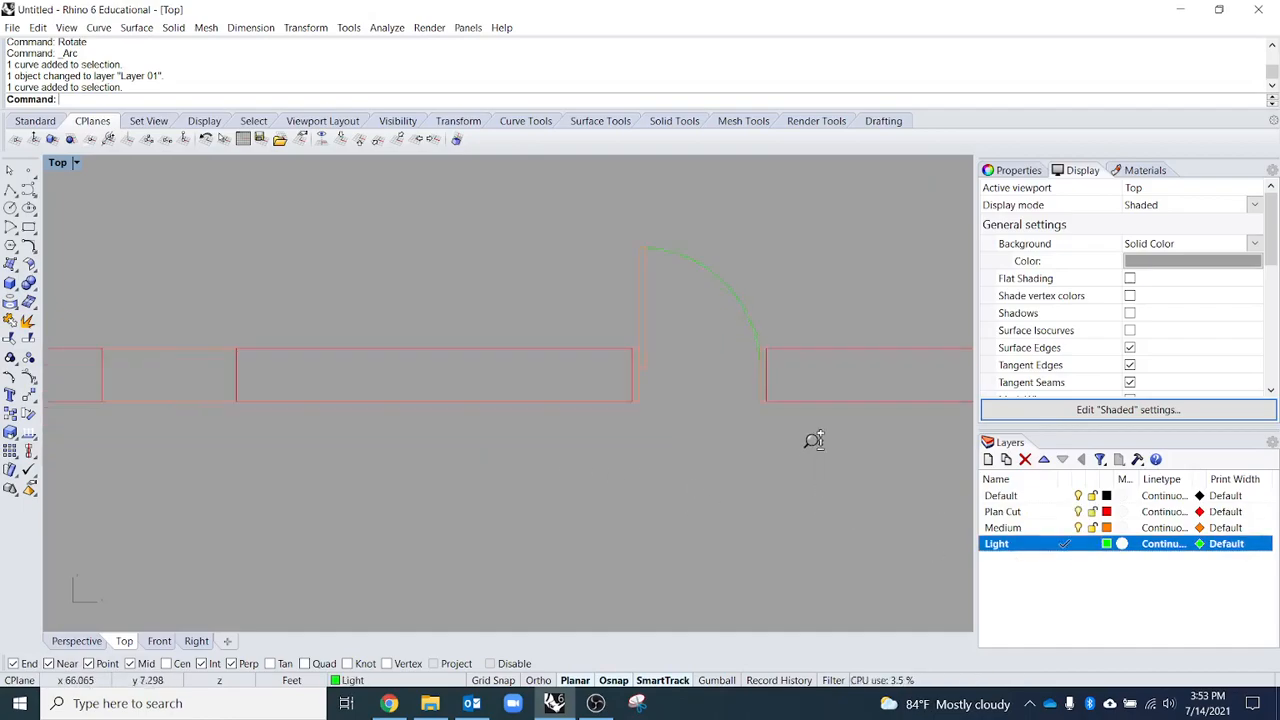
{"action": "type", "text": "polyline"}
{"action": "key", "text": "Return"}
{"action": "left_click", "coordinate": [589, 382]}
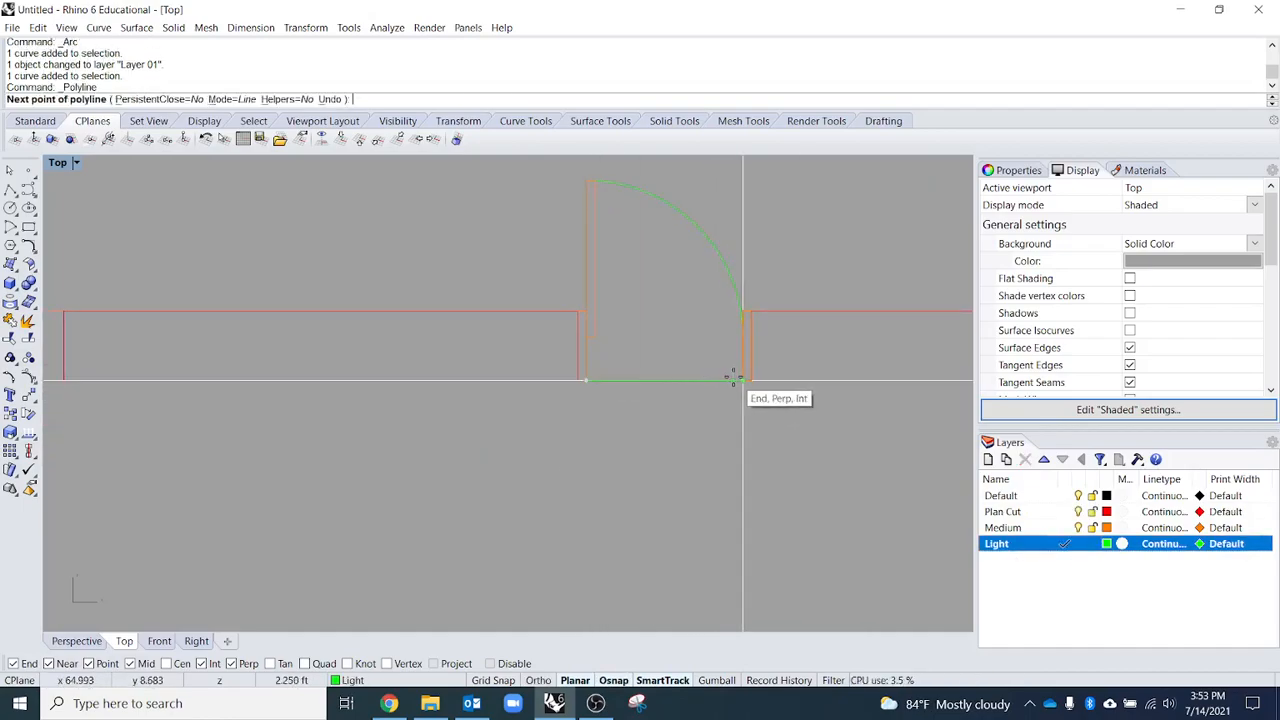
{"action": "scroll", "coordinate": [592, 340], "scroll_direction": "up", "scroll_amount": 2}
{"action": "key", "text": "Return"}
- Draw a second threshold line along the wall's upper face, from the open door's edge to the right frame's inner corner
{"action": "key", "text": "Return"}
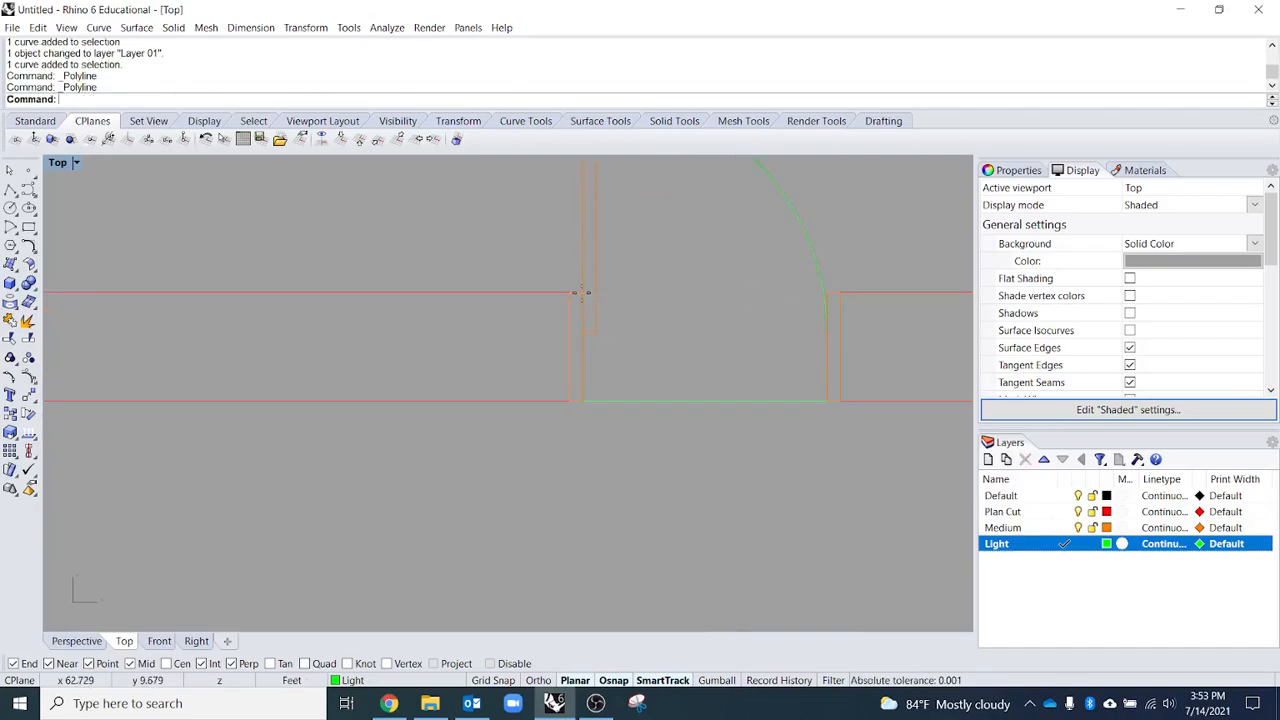
{"action": "left_click", "coordinate": [586, 292]}
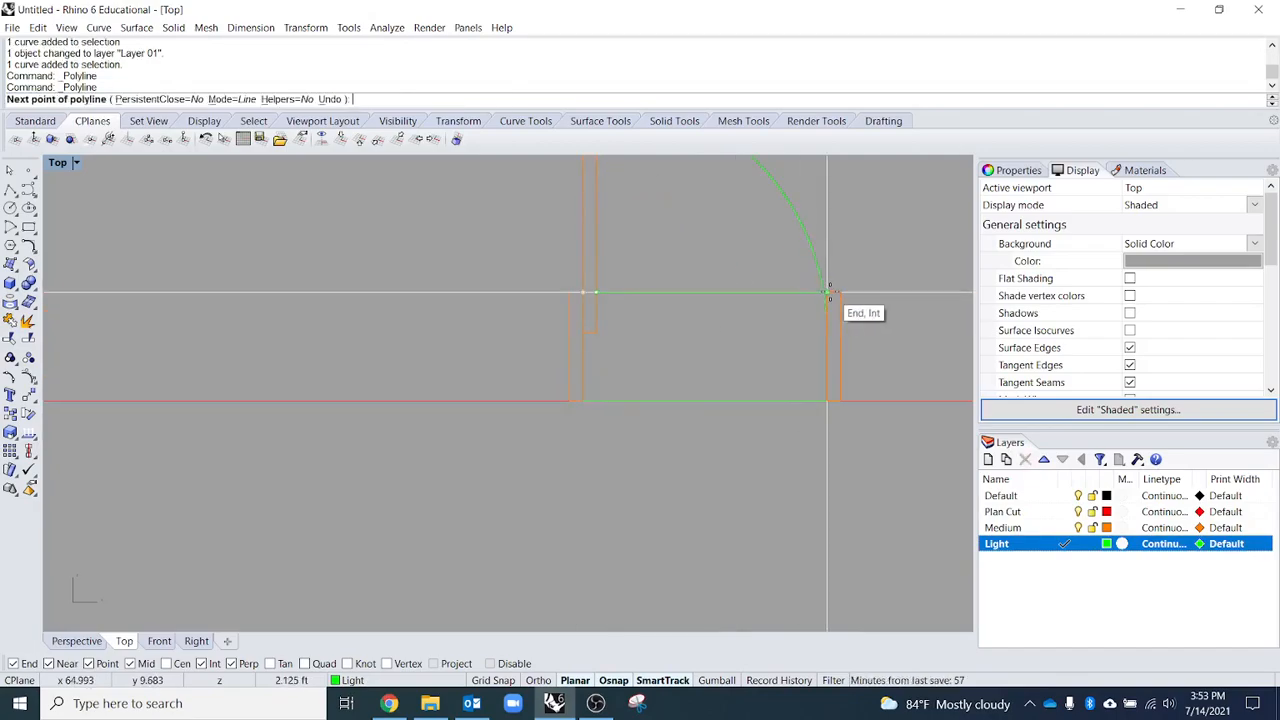
{"action": "left_click", "coordinate": [823, 290]}
{"action": "key", "text": "Return"}
{"action": "scroll", "coordinate": [720, 362], "scroll_direction": "down", "scroll_amount": 1}
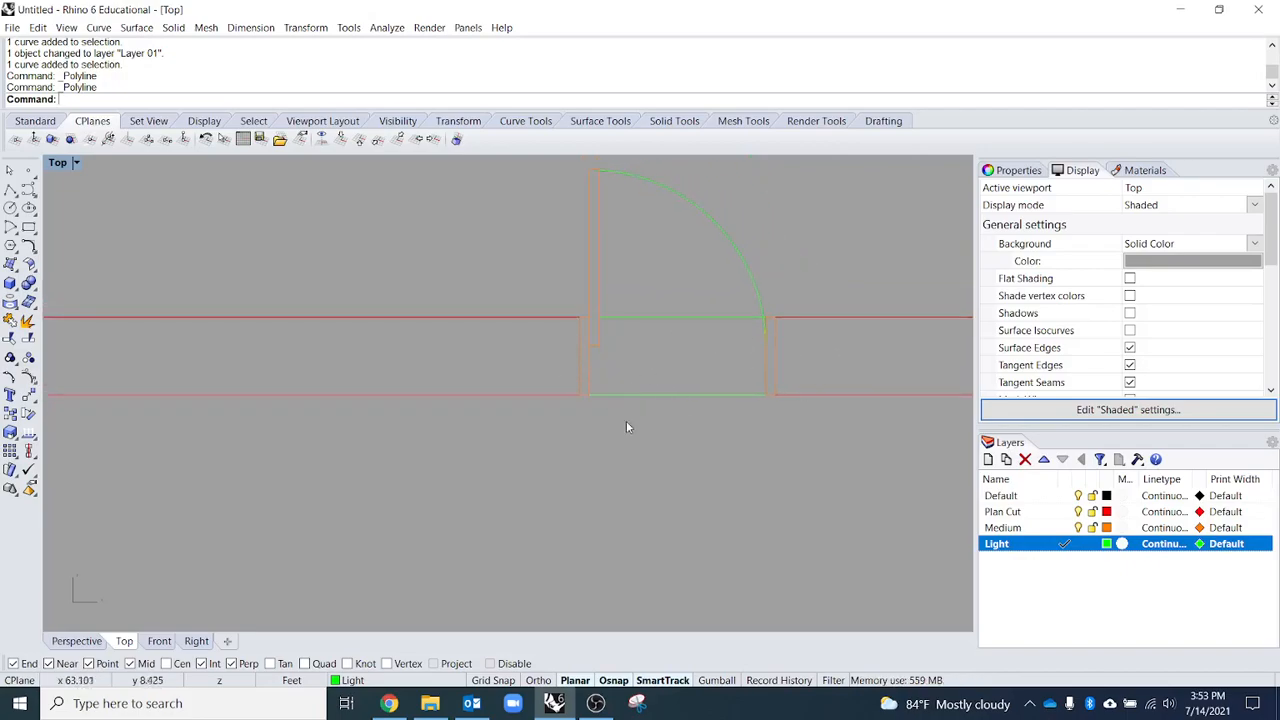
- Delete both threshold lines across the door opening
{"action": "type", "text": "distance"}
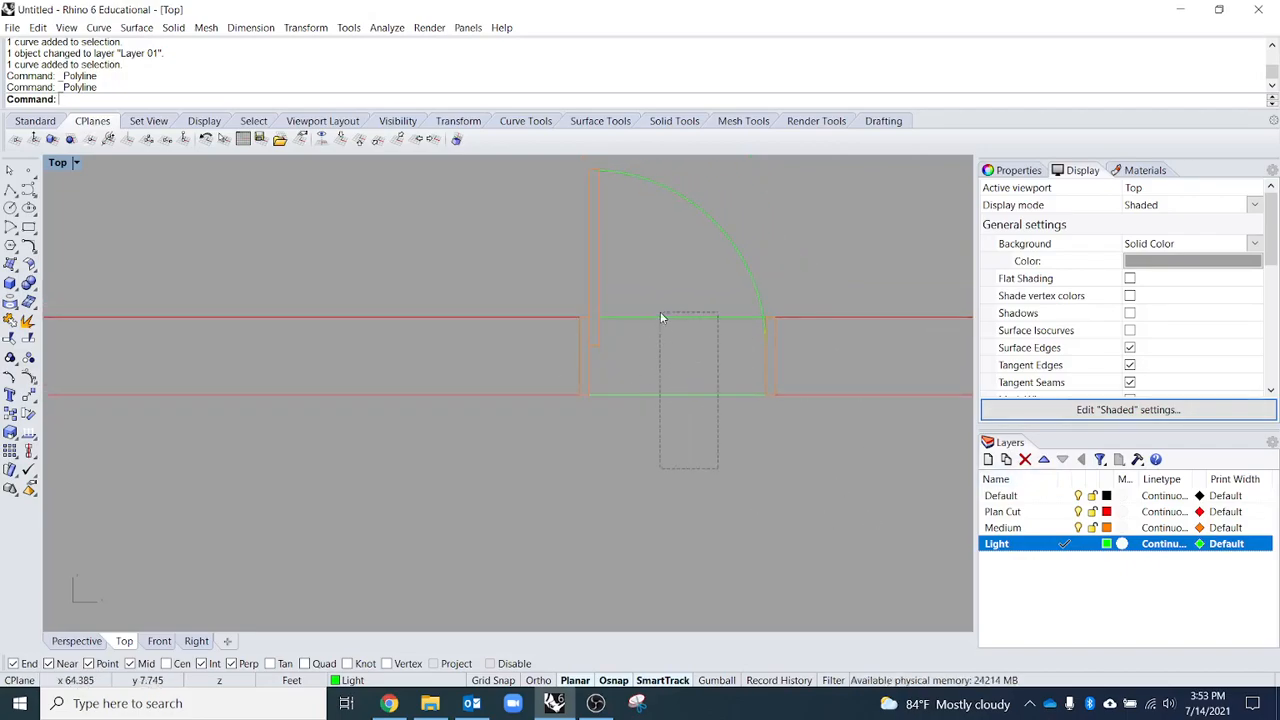
{"action": "key", "text": "Return"}
{"action": "scroll", "coordinate": [752, 350], "scroll_direction": "down", "scroll_amount": 2}
{"action": "key", "text": "Escape"}
{"action": "key", "text": "Delete"}
- Offset both end lines of the window opening inward as closed frame rectangles and select the two frames
{"action": "right_click_drag", "start_coordinate": [247, 374], "coordinate": [530, 379]}
{"action": "scroll", "coordinate": [488, 365], "scroll_direction": "up", "scroll_amount": 2}
{"action": "left_click", "coordinate": [449, 343]}
{"action": "type", "text": "offset"}
{"action": "key", "text": "Return"}
{"action": "left_click", "coordinate": [492, 349]}
{"action": "left_click", "coordinate": [625, 337]}
{"action": "key", "text": "Return"}
{"action": "left_click", "coordinate": [455, 362], "text": "shift"}
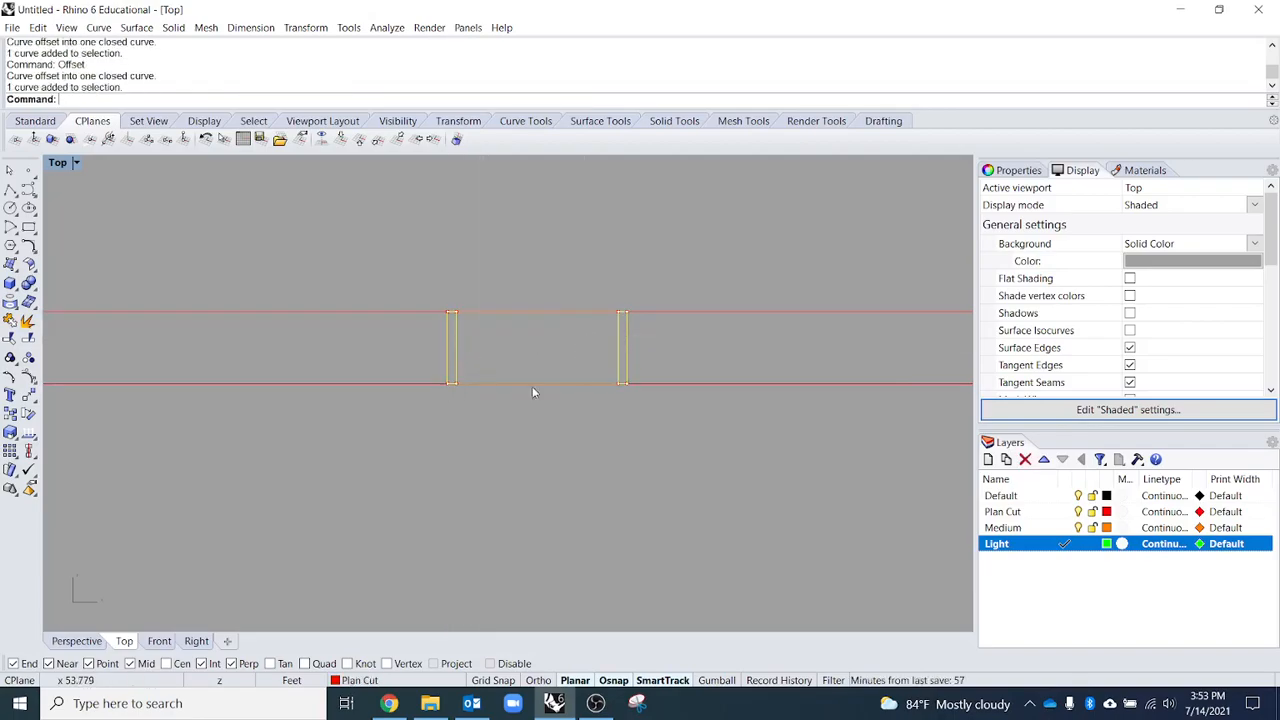
- Move the two window frame rectangles to the Medium layer and make that layer current
{"action": "left_click", "coordinate": [1003, 527]}
{"action": "right_click", "coordinate": [1022, 527]}
{"action": "left_click", "coordinate": [1094, 463]}
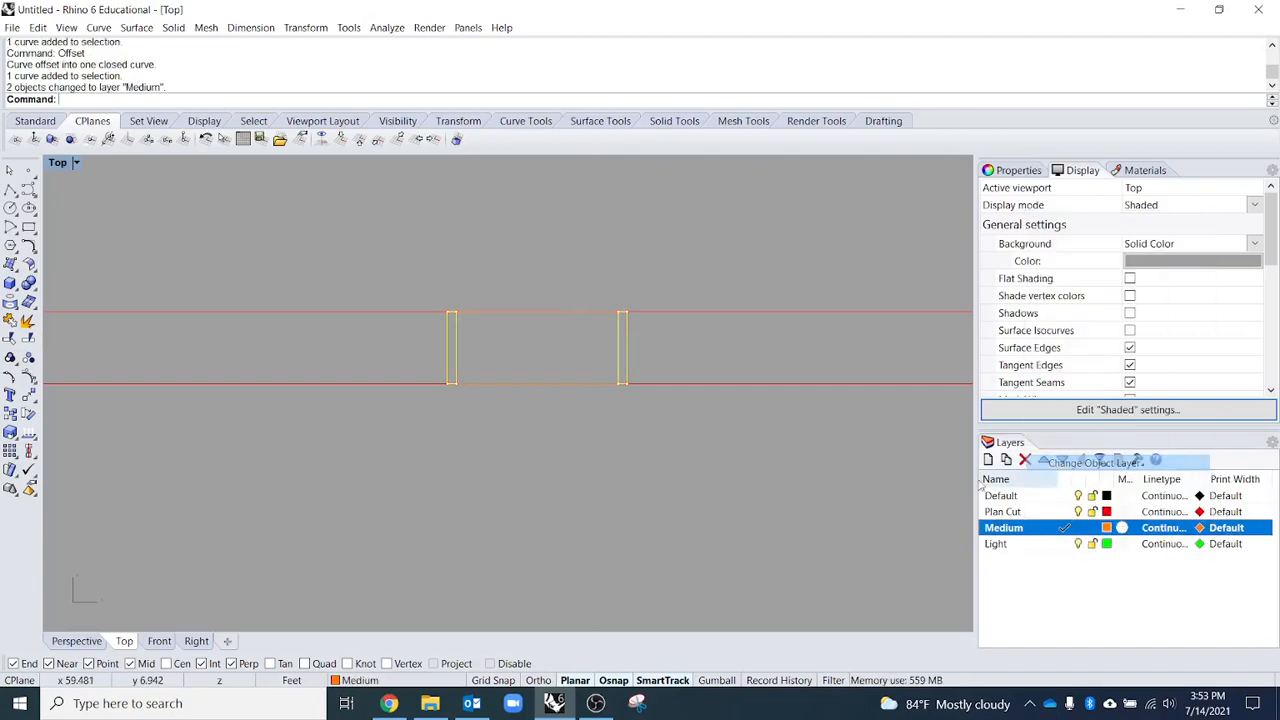
- Draw a glass line between the midpoints of the two window frames' inner edges and move it to the Plan Cut layer
{"action": "left_click", "coordinate": [455, 348]}
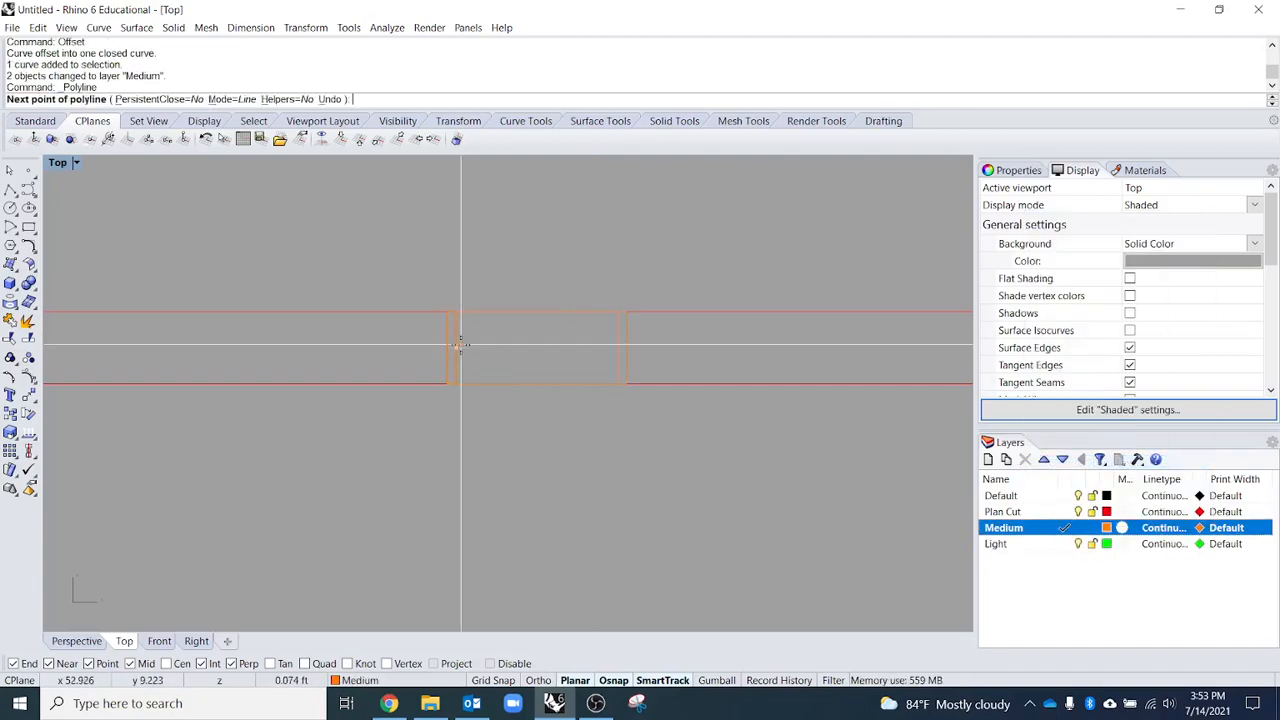
{"action": "left_click", "coordinate": [613, 348]}
{"action": "key", "text": "Return"}
{"action": "scroll", "coordinate": [597, 335], "scroll_direction": "up", "scroll_amount": 3}
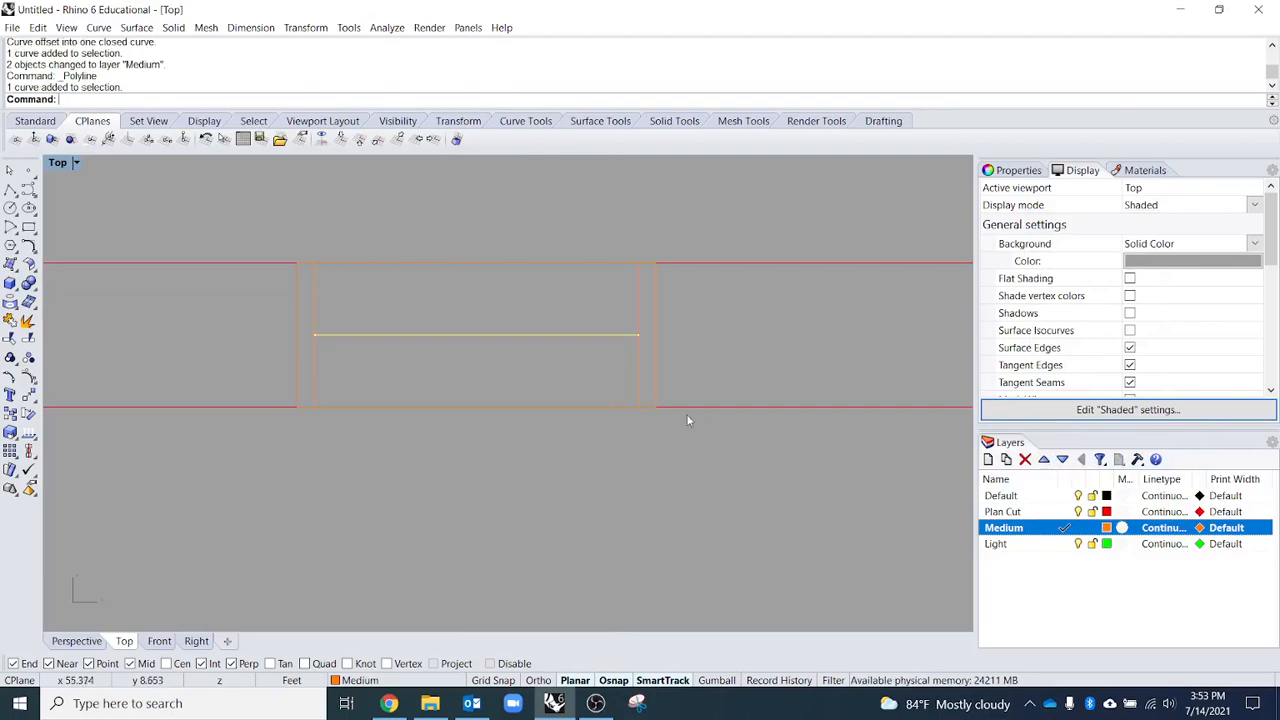
{"action": "left_click", "coordinate": [1048, 511]}
{"action": "right_click", "coordinate": [1048, 511]}
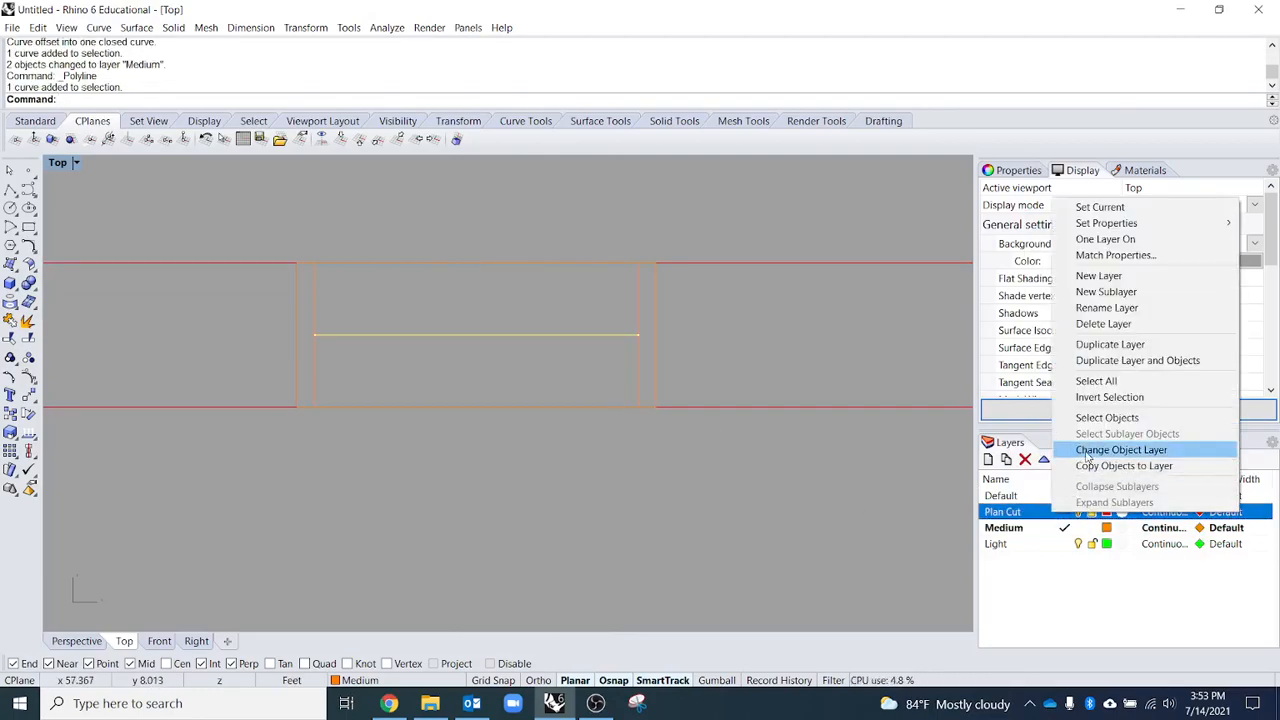
{"action": "left_click", "coordinate": [1110, 449]}
{"action": "scroll", "coordinate": [513, 492], "scroll_direction": "down", "scroll_amount": 5}
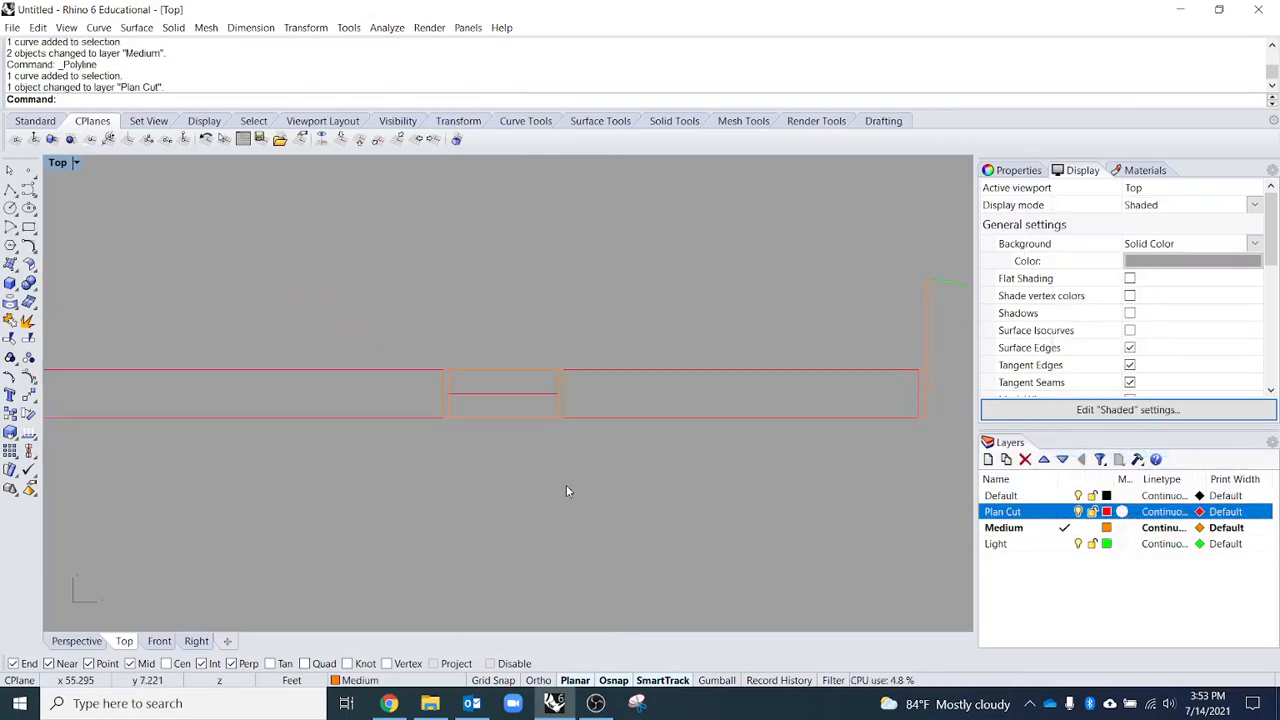
- Make Plan Cut the current layer and close the wall end at the window's right side with a vertical line
{"action": "left_click", "coordinate": [1065, 512]}
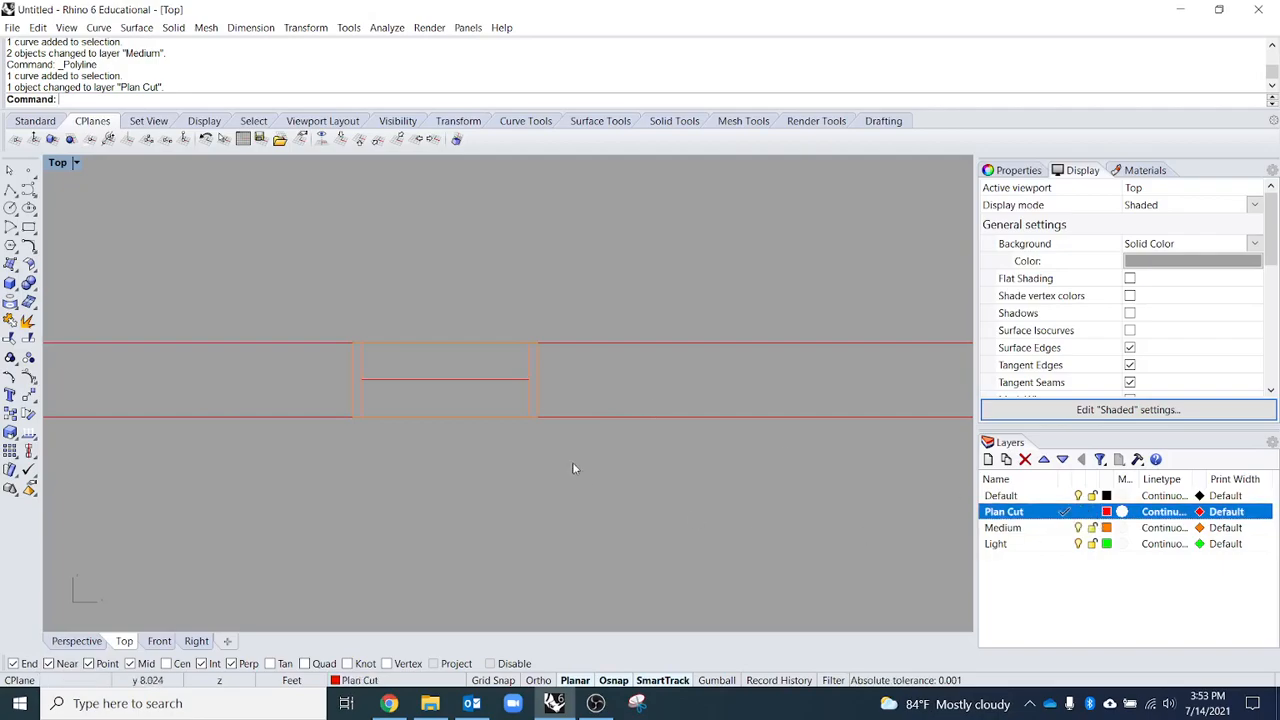
{"action": "scroll", "coordinate": [585, 478], "scroll_direction": "up", "scroll_amount": 5}
{"action": "key", "text": "Return"}
{"action": "left_click", "coordinate": [526, 271]}
{"action": "left_click", "coordinate": [530, 443]}
{"action": "key", "text": "Return"}
- Close the wall end at the window's left side with a vertical line between the wall's two faces
{"action": "right_click_drag", "start_coordinate": [374, 422], "coordinate": [537, 411]}
{"action": "key", "text": "Return"}
{"action": "left_click", "coordinate": [254, 260]}
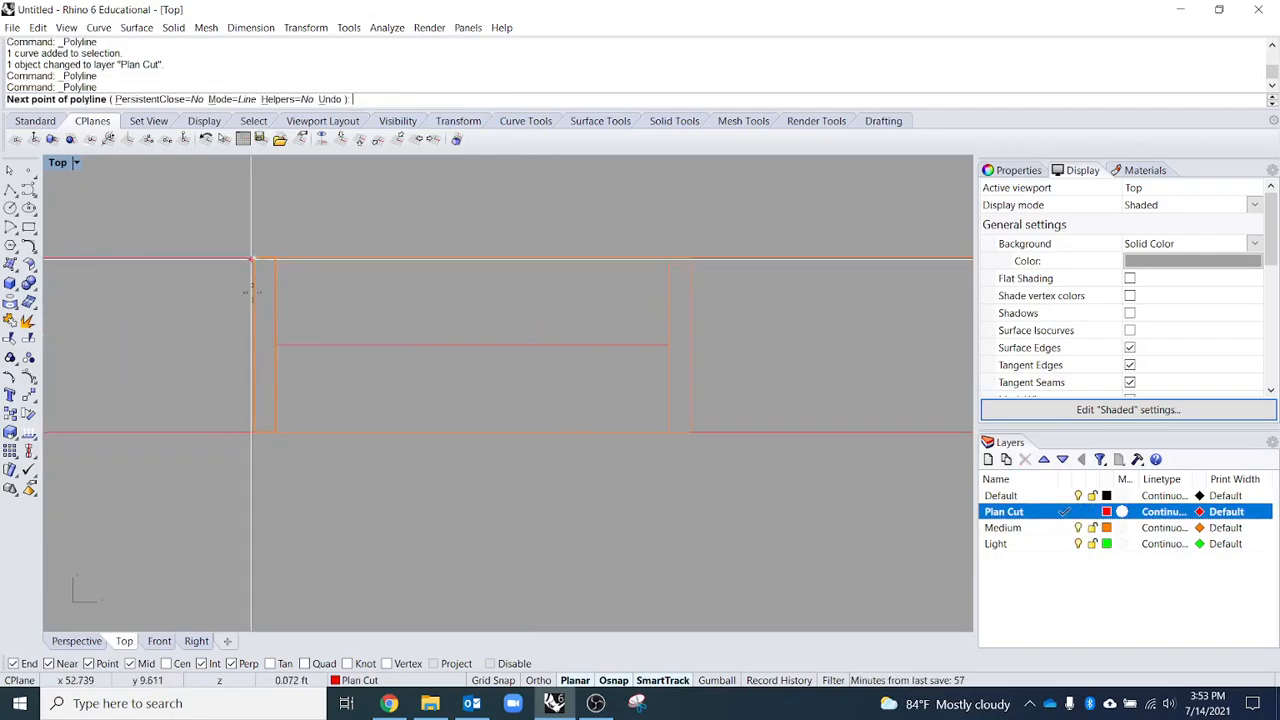
{"action": "left_click", "coordinate": [254, 432]}
{"action": "key", "text": "Return"}
{"action": "scroll", "coordinate": [500, 449], "scroll_direction": "down", "scroll_amount": 5}
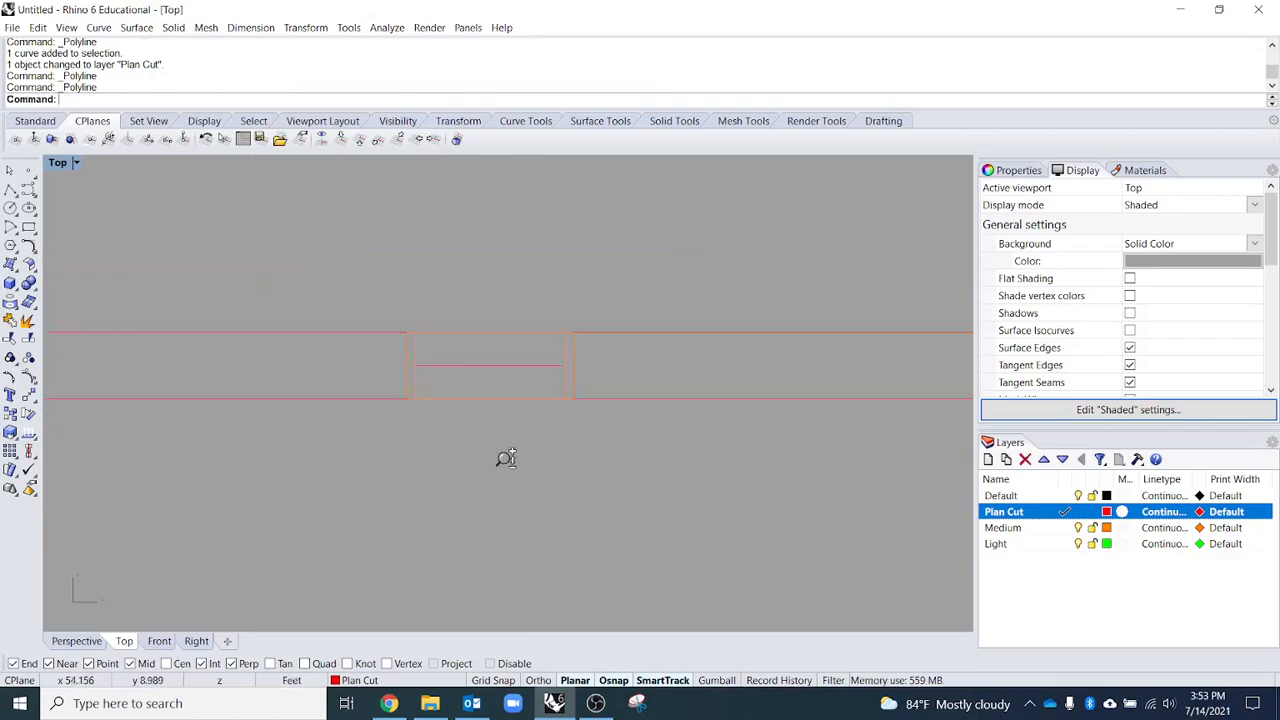
{"action": "right_click_drag", "start_coordinate": [318, 496], "coordinate": [650, 469]}
{"action": "scroll", "coordinate": [650, 469], "scroll_direction": "down", "scroll_amount": 3}
{"action": "right_click_drag", "start_coordinate": [361, 286], "coordinate": [409, 291]}
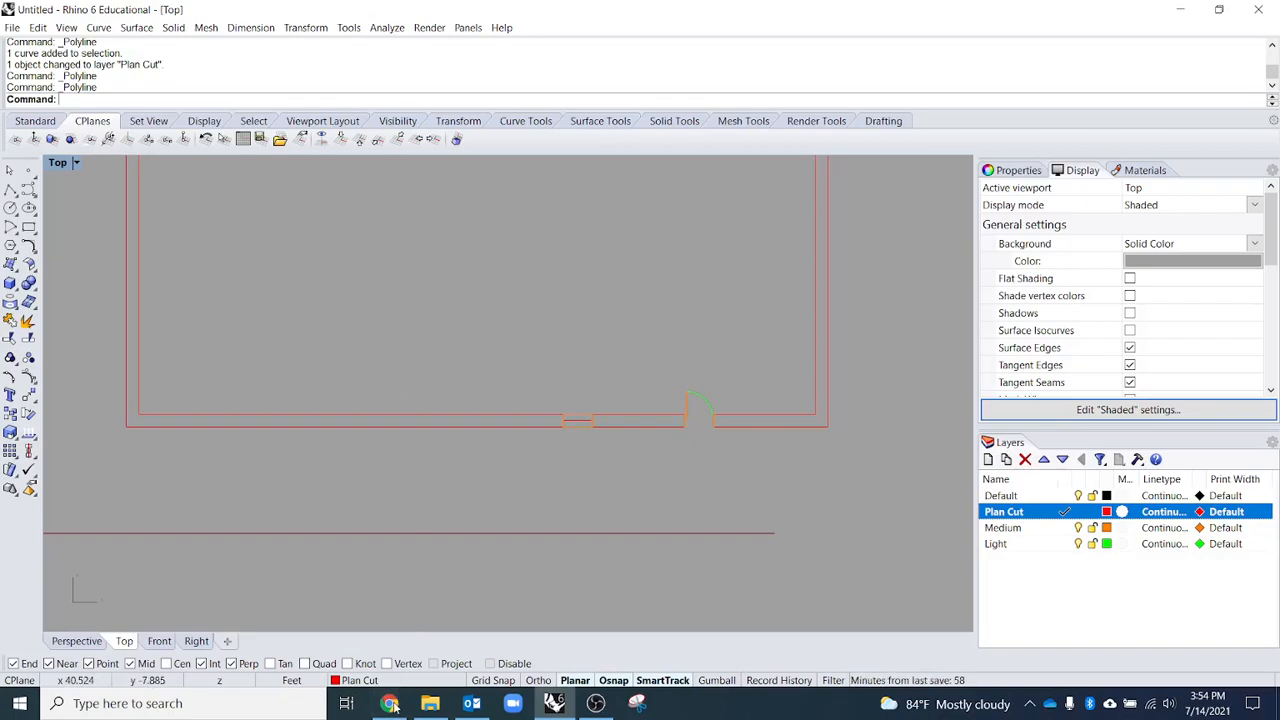
- Switch to Chrome and search Google for standard table sizes
{"action": "mouse_move", "coordinate": [389, 703]}
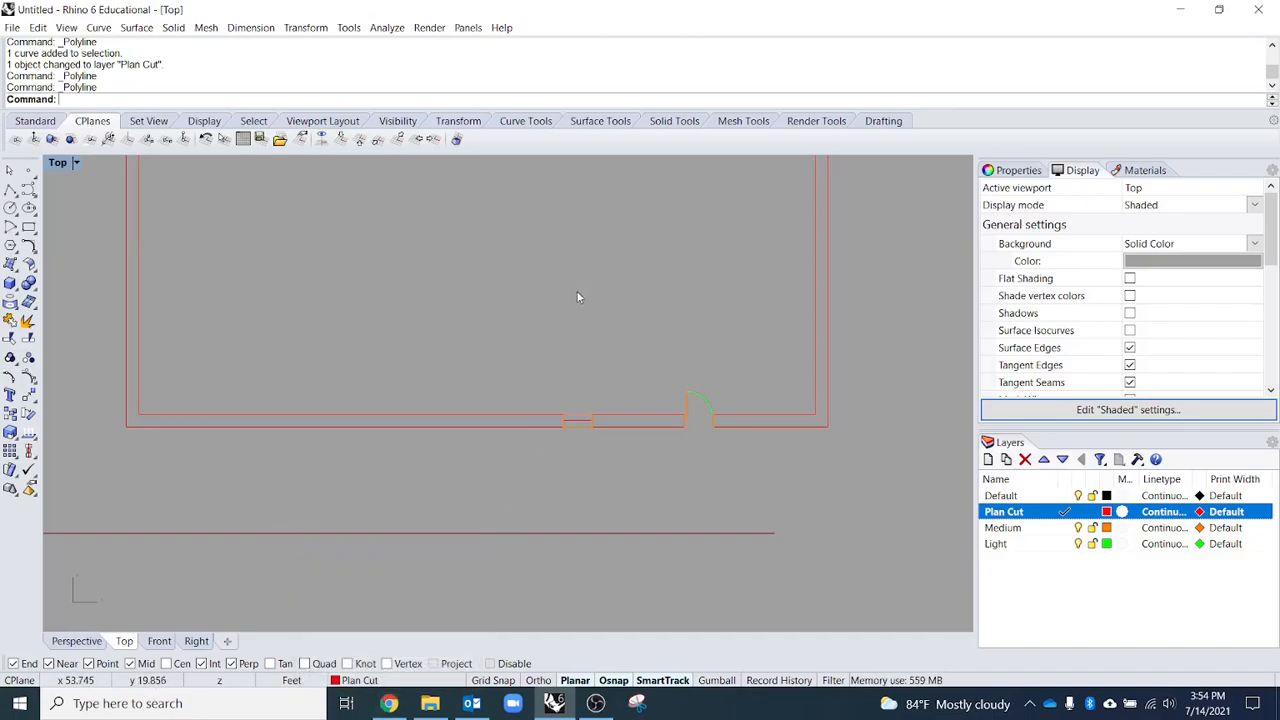
{"action": "key", "text": "alt+Tab"}
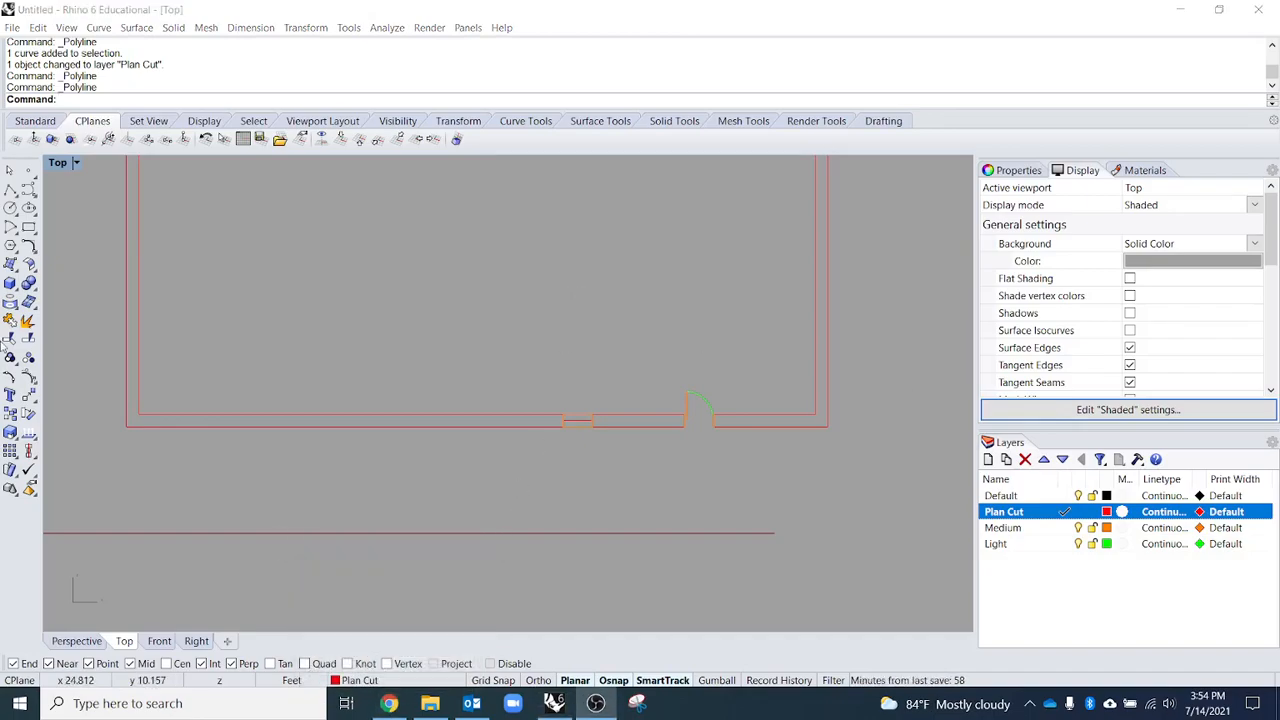
{"action": "left_click", "coordinate": [389, 703]}
{"action": "left_click", "coordinate": [321, 43]}
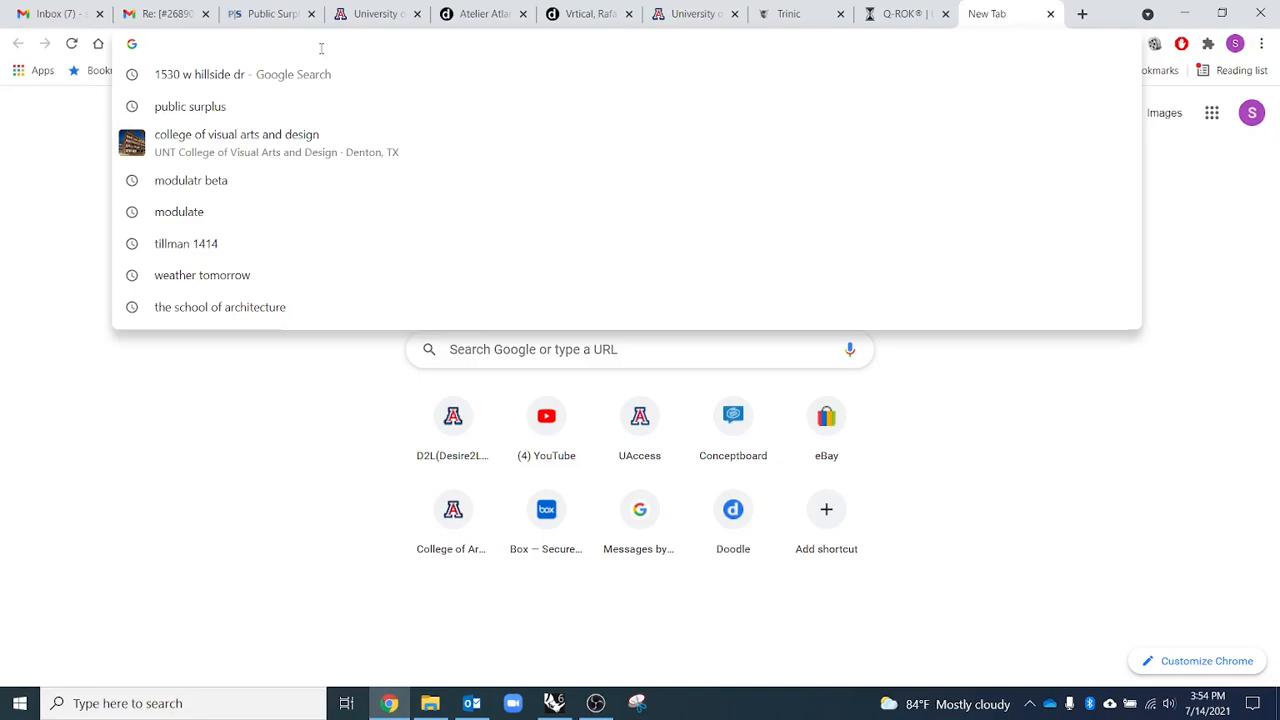
{"action": "type", "text": "stand"}
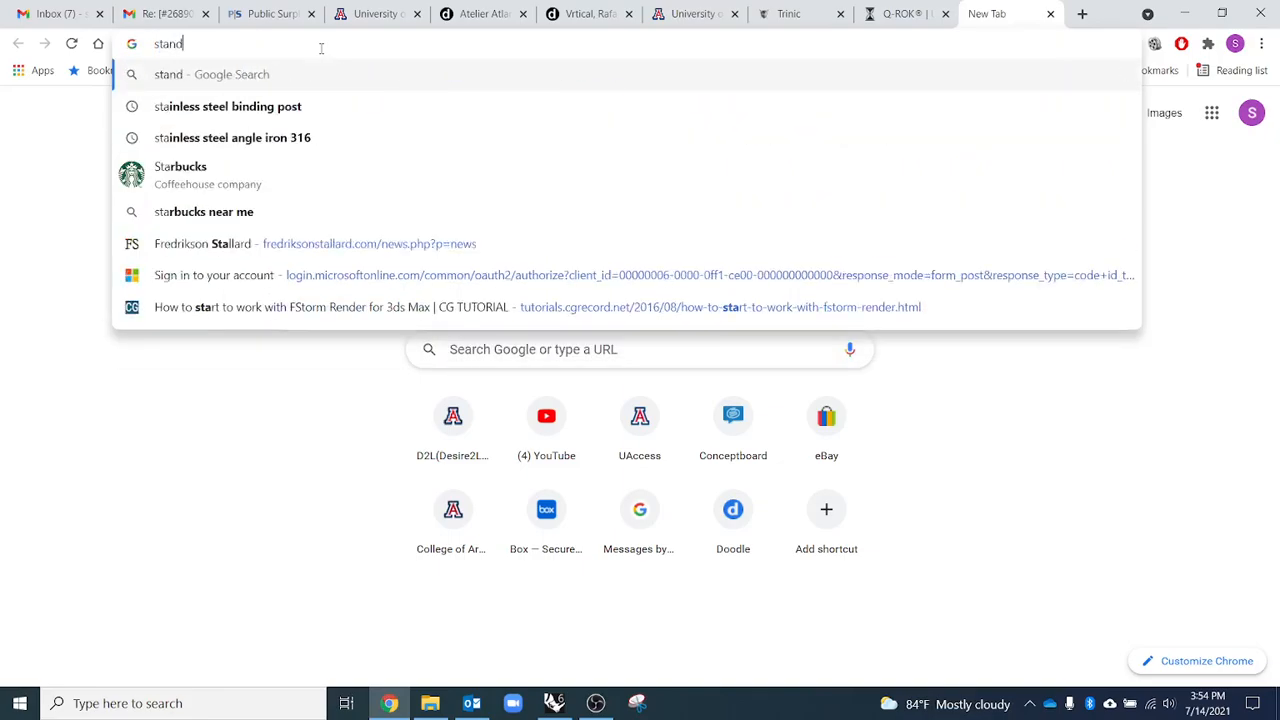
{"action": "type", "text": "ard table "}
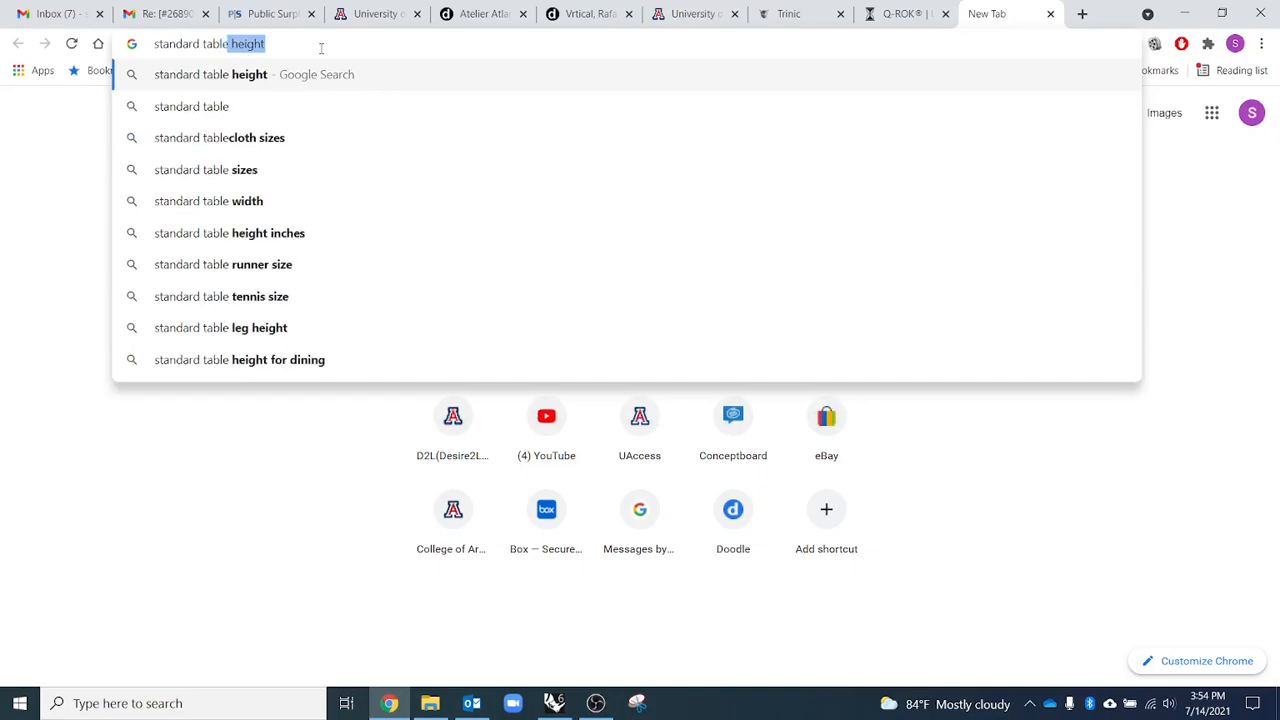
{"action": "type", "text": "size"}
{"action": "key", "text": "Return"}
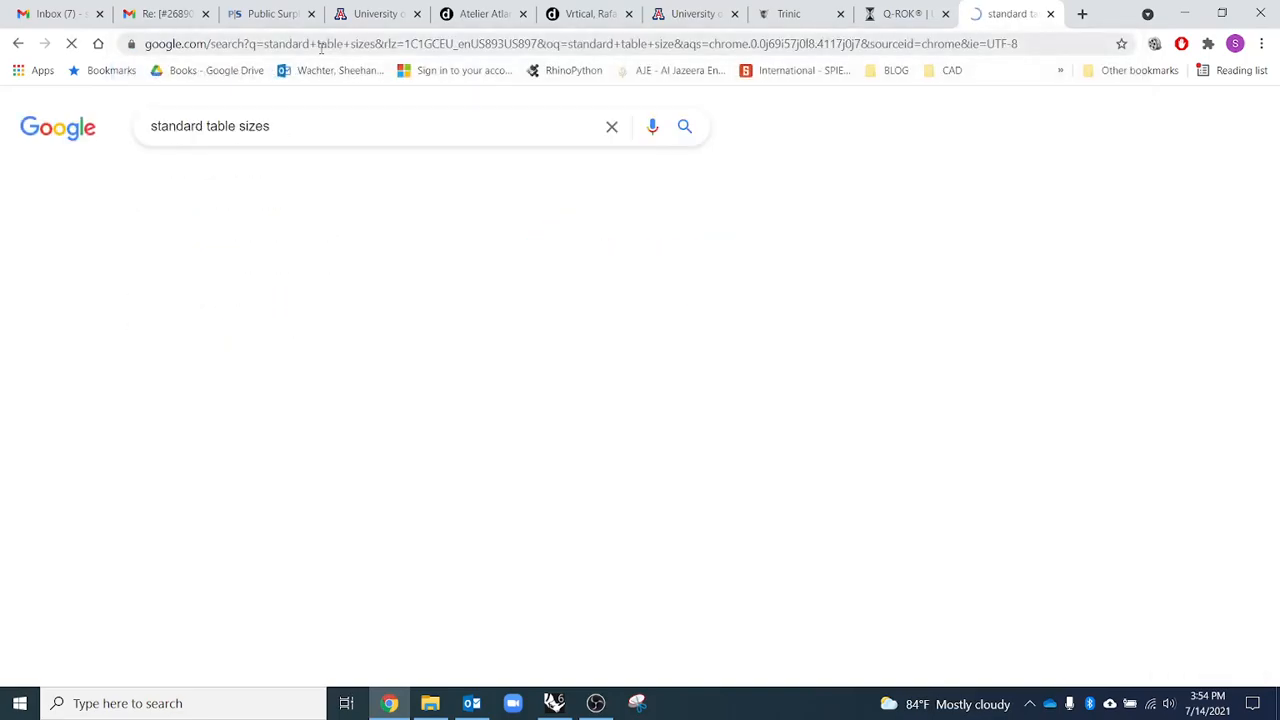
- Browse the image results and open the Standard Kitchen Table Width chart to examine the table dimensions
{"action": "left_click", "coordinate": [210, 177]}
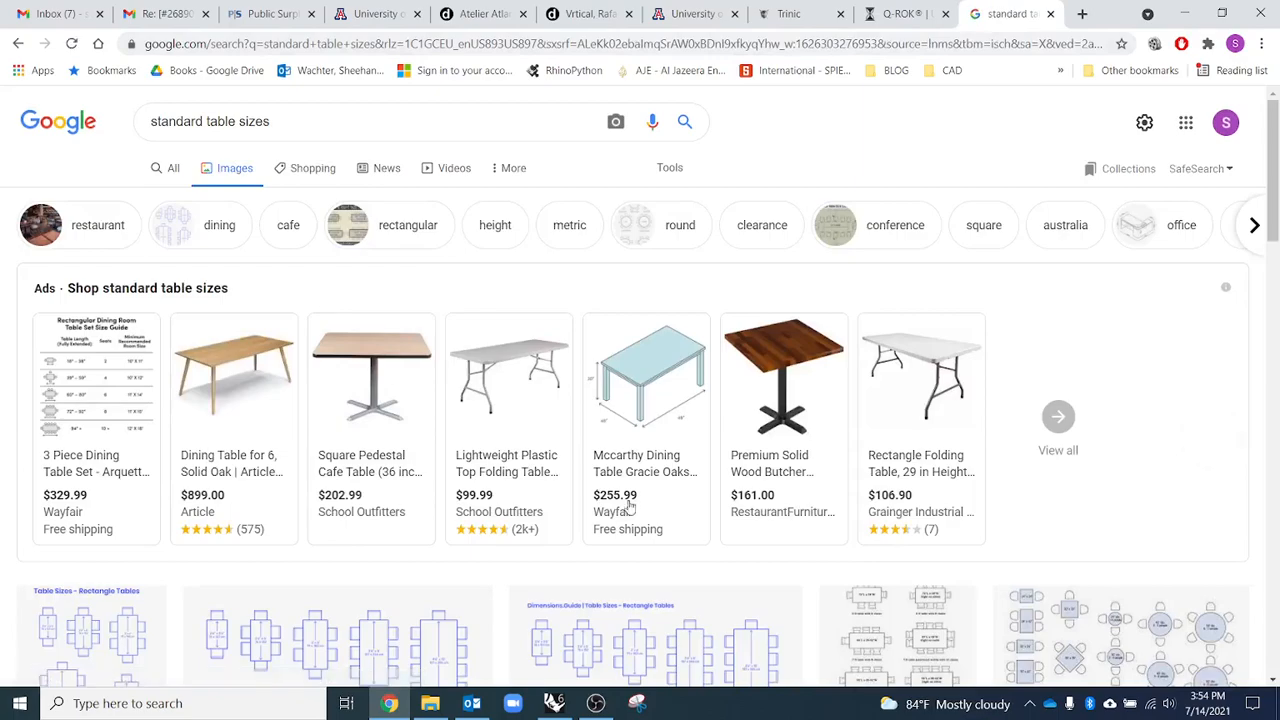
{"action": "scroll", "coordinate": [636, 505], "scroll_direction": "down", "scroll_amount": 2}
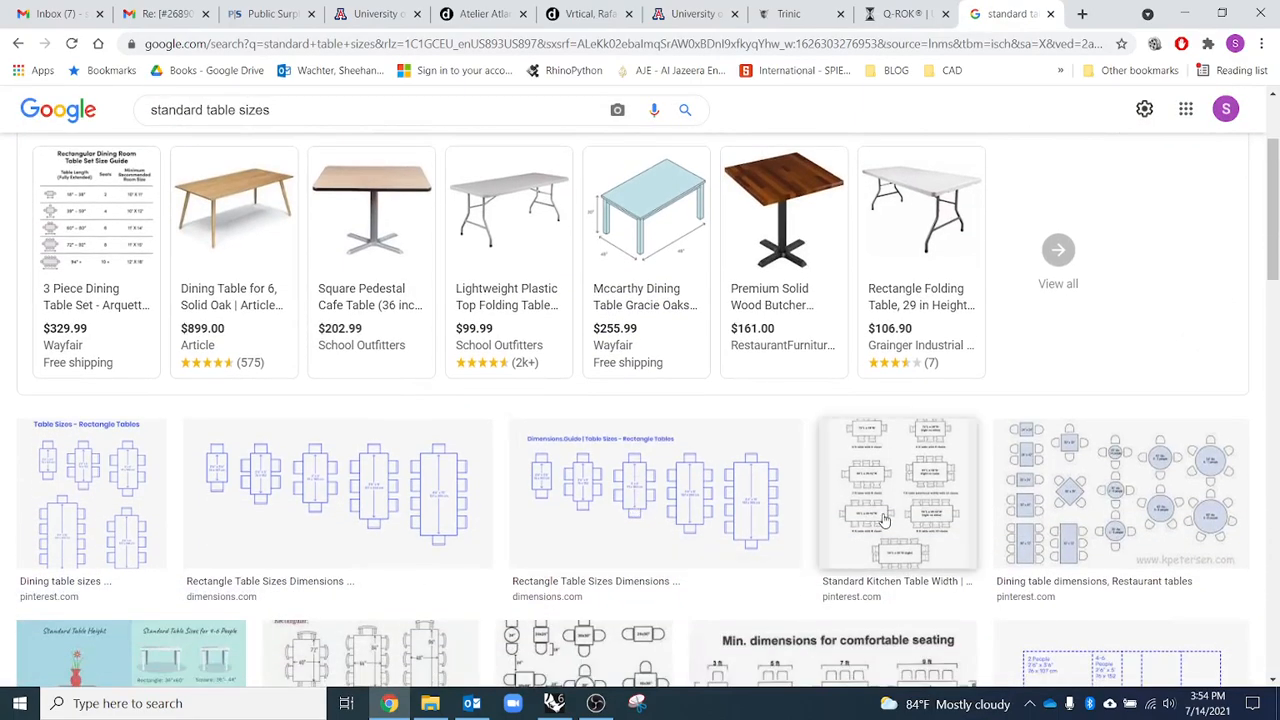
{"action": "left_click", "coordinate": [922, 516]}
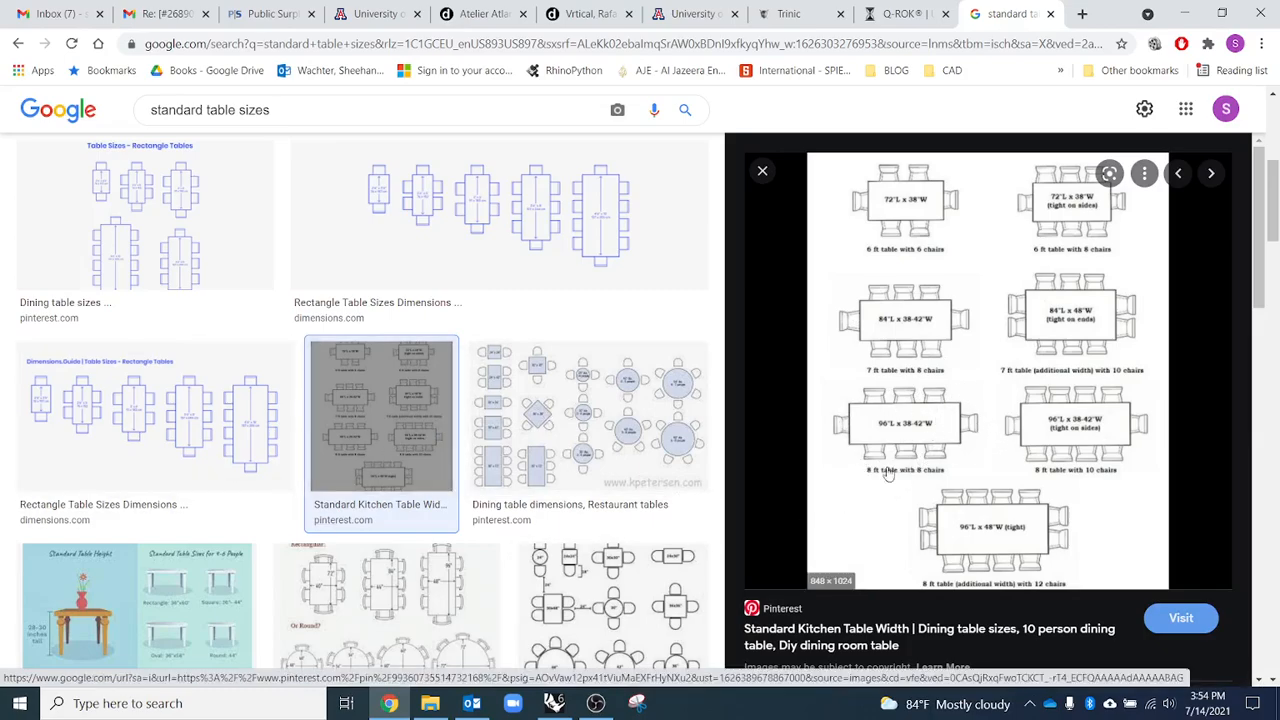
{"action": "scroll", "coordinate": [240, 440], "scroll_direction": "down", "scroll_amount": 3}
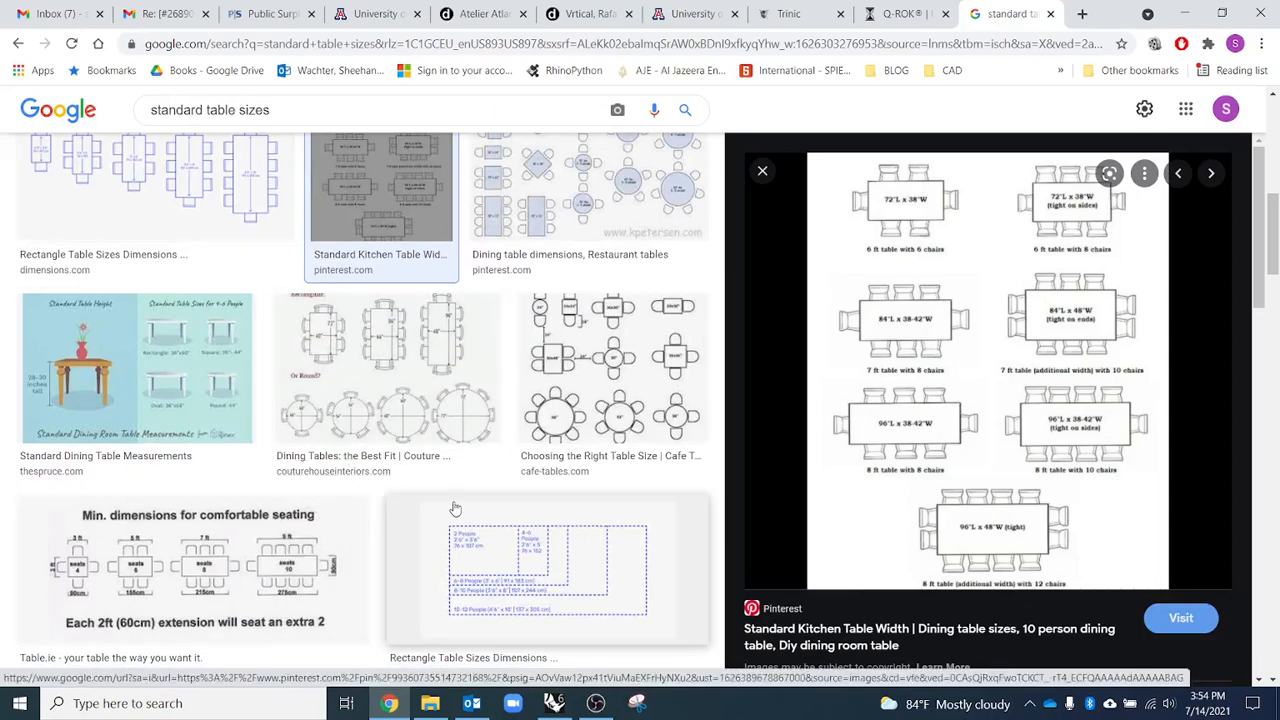
- Recheck the table dimensions in the Chrome chart against the Rhino floor plan, ending back in Rhino
{"action": "left_click", "coordinate": [560, 705]}
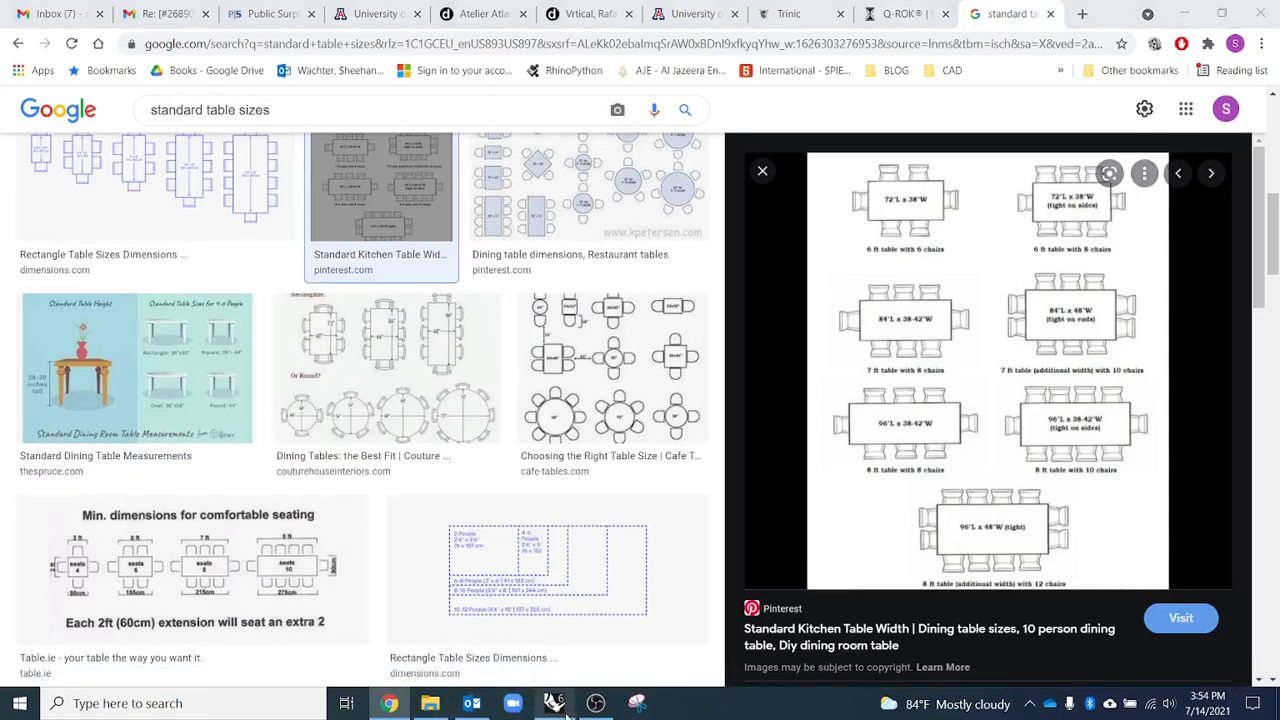
{"action": "scroll", "coordinate": [503, 494], "scroll_direction": "down", "scroll_amount": 3}
{"action": "scroll", "coordinate": [454, 464], "scroll_direction": "up", "scroll_amount": 5}
{"action": "right_click_drag", "start_coordinate": [454, 471], "coordinate": [323, 420]}
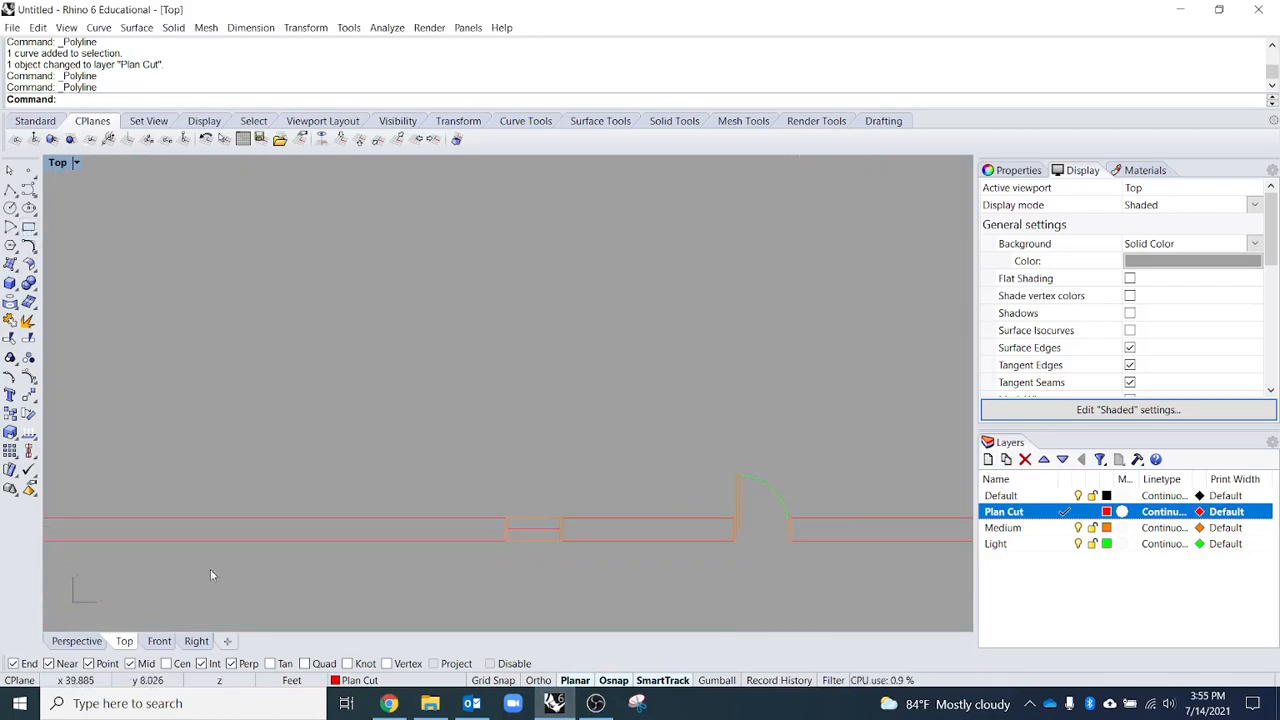
{"action": "left_click", "coordinate": [389, 703]}
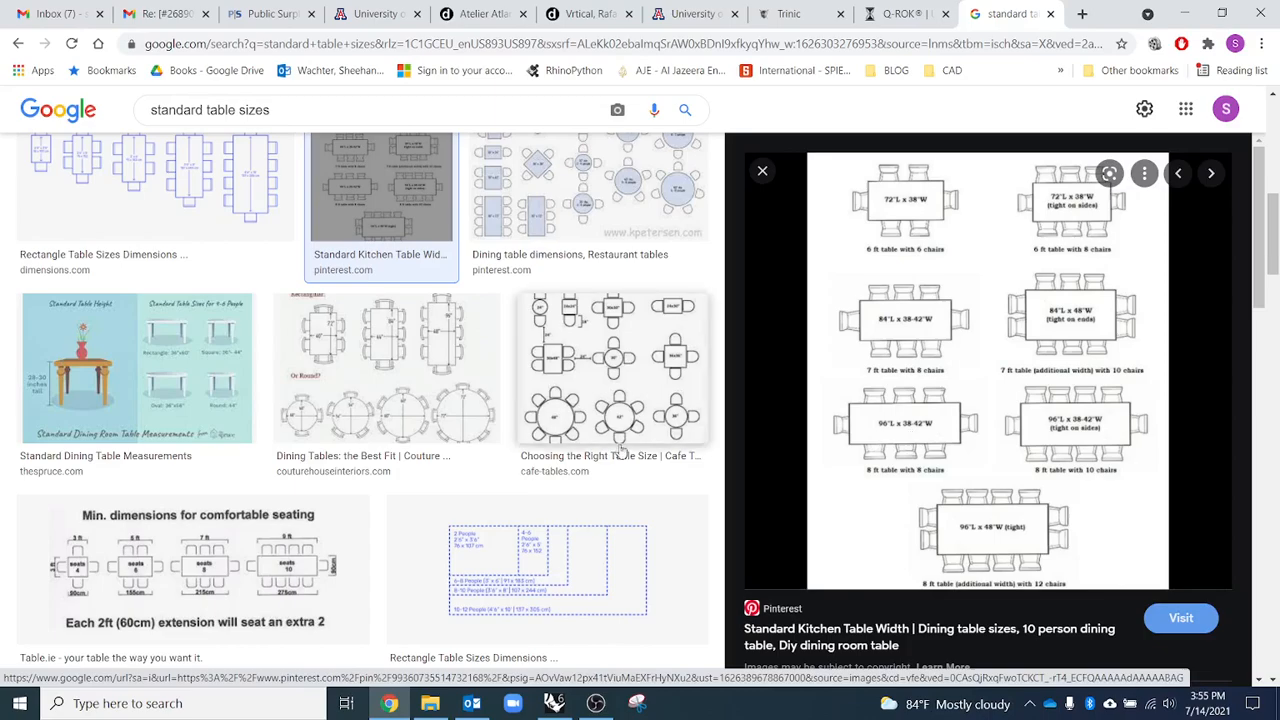
{"action": "left_click", "coordinate": [554, 703]}
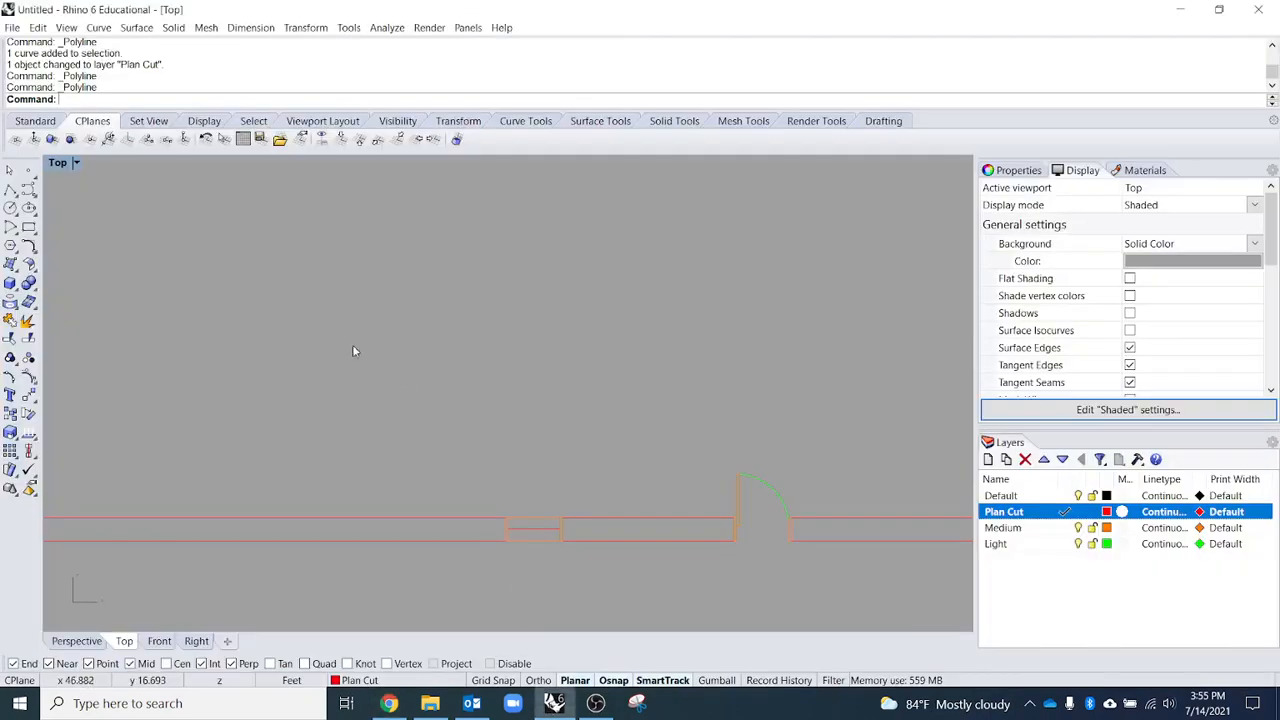
- Draw a 96" by 42" table rectangle inside the room, above and to the left of the window
{"action": "left_click", "coordinate": [28, 227]}
{"action": "scroll", "coordinate": [401, 355], "scroll_direction": "down", "scroll_amount": 2}
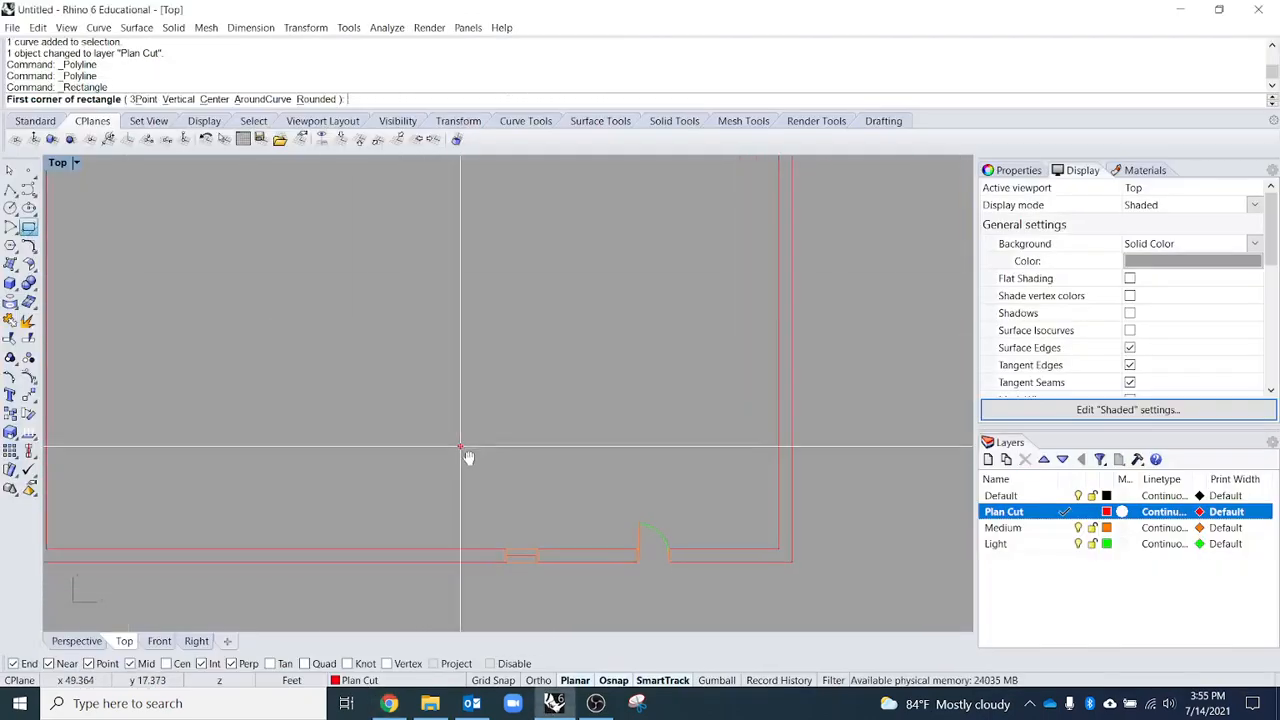
{"action": "left_click", "coordinate": [354, 413]}
{"action": "type", "text": "96\""}
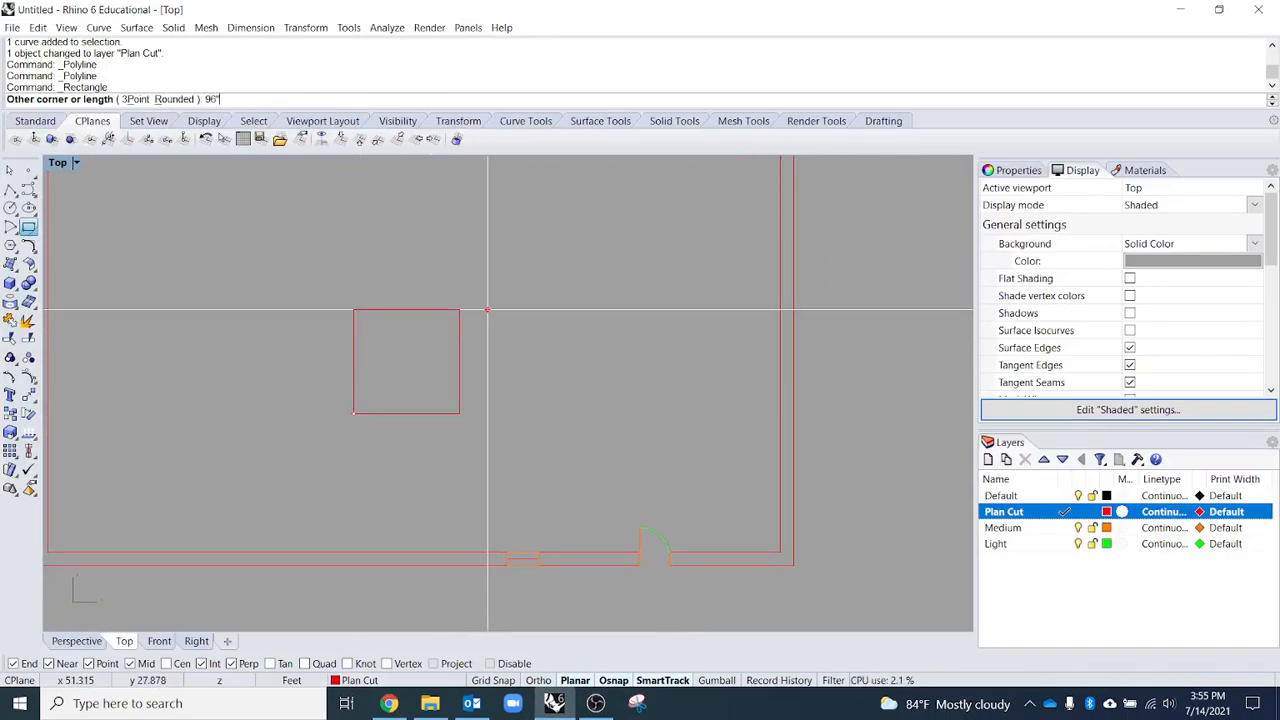
{"action": "key", "text": "Return"}
{"action": "type", "text": "42\""}
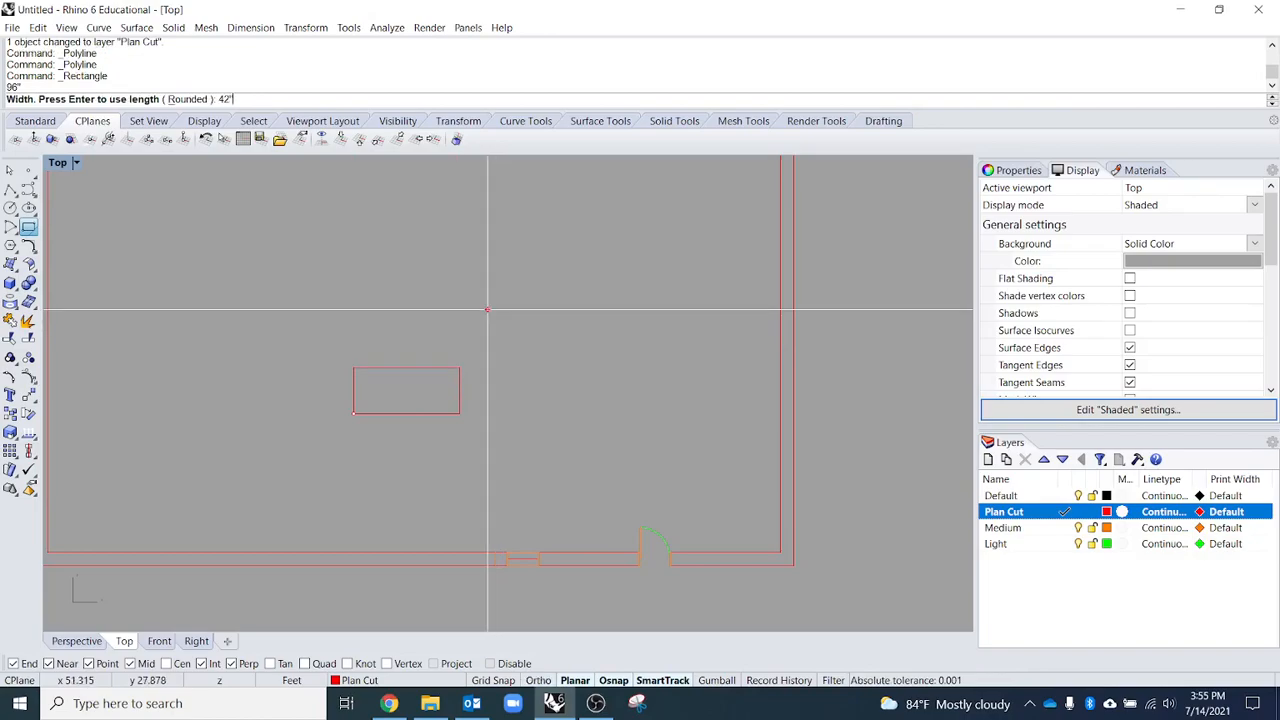
{"action": "key", "text": "Return"}
- Finish the 96" by 42" table rectangle and move it to the Light layer
{"action": "right_click_drag", "start_coordinate": [550, 450], "coordinate": [640, 457]}
{"action": "left_click", "coordinate": [492, 417]}
{"action": "right_click", "coordinate": [1050, 544]}
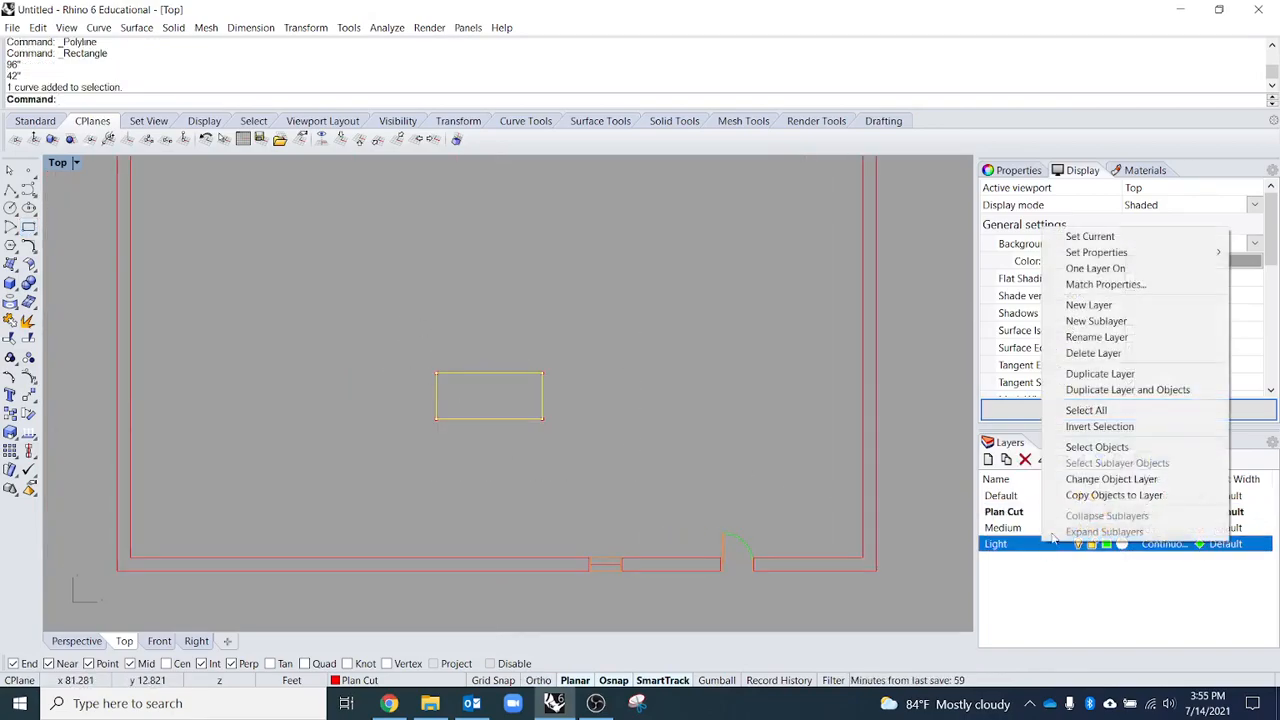
{"action": "left_click", "coordinate": [1111, 479]}
{"action": "scroll", "coordinate": [703, 429], "scroll_direction": "up", "scroll_amount": 5}
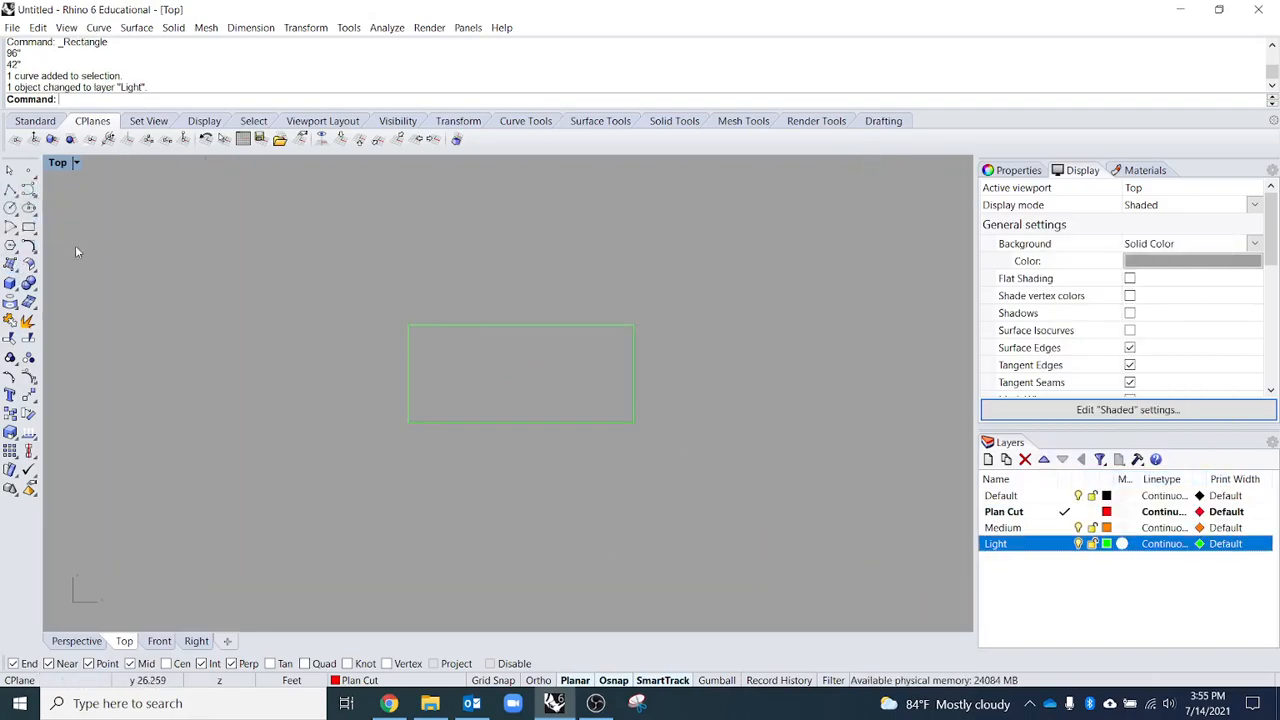
- Switch to Chrome and search Google Images for chair dimensions
{"action": "key", "text": "alt+Tab"}
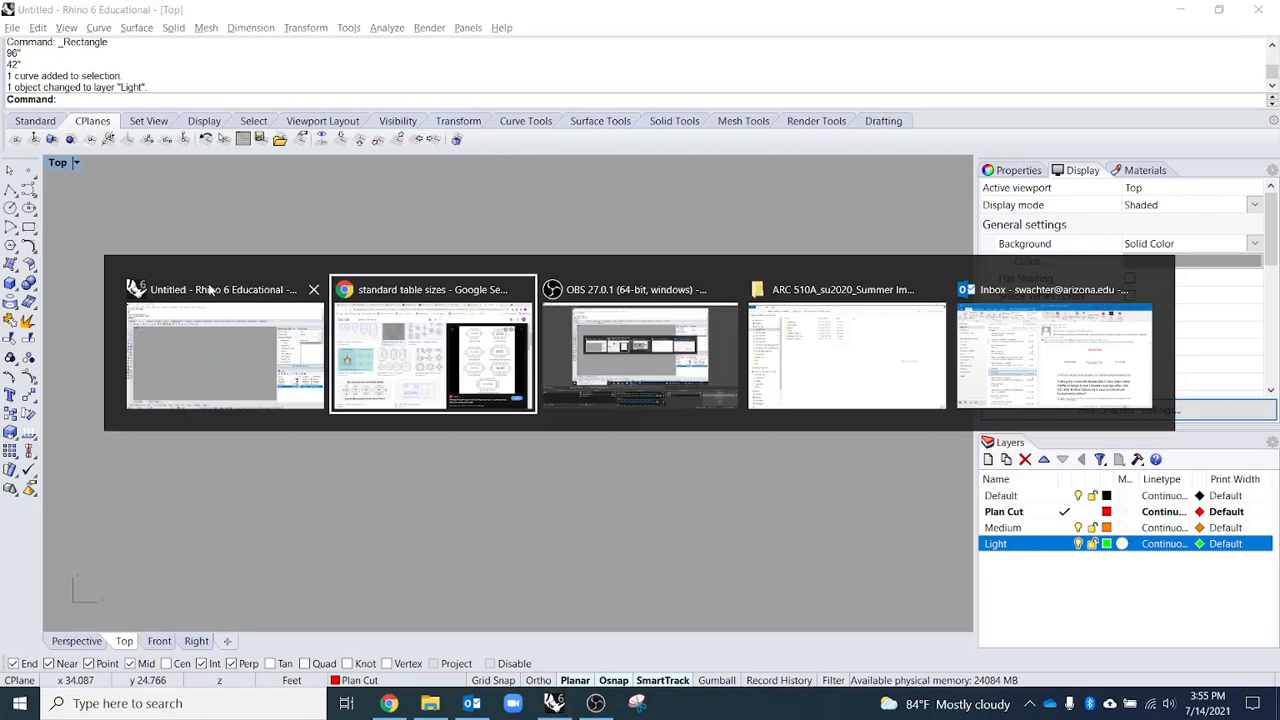
{"action": "left_click", "coordinate": [432, 345]}
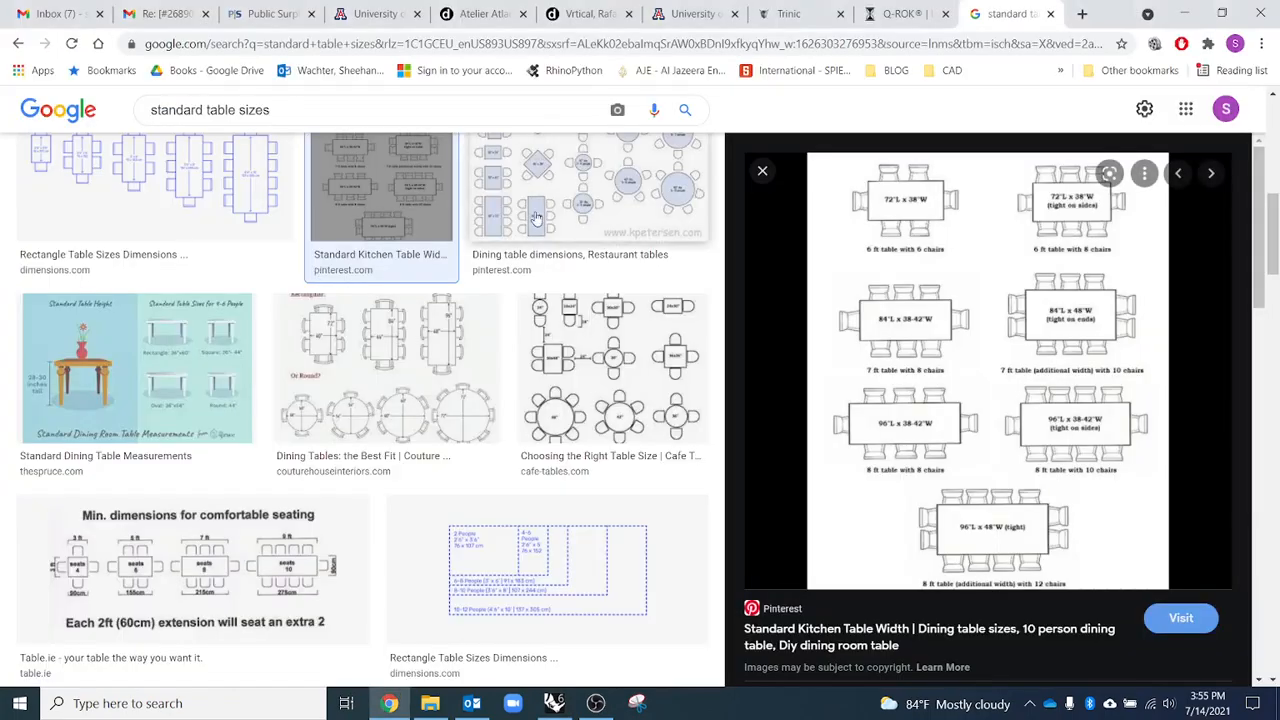
{"action": "left_click", "coordinate": [421, 45]}
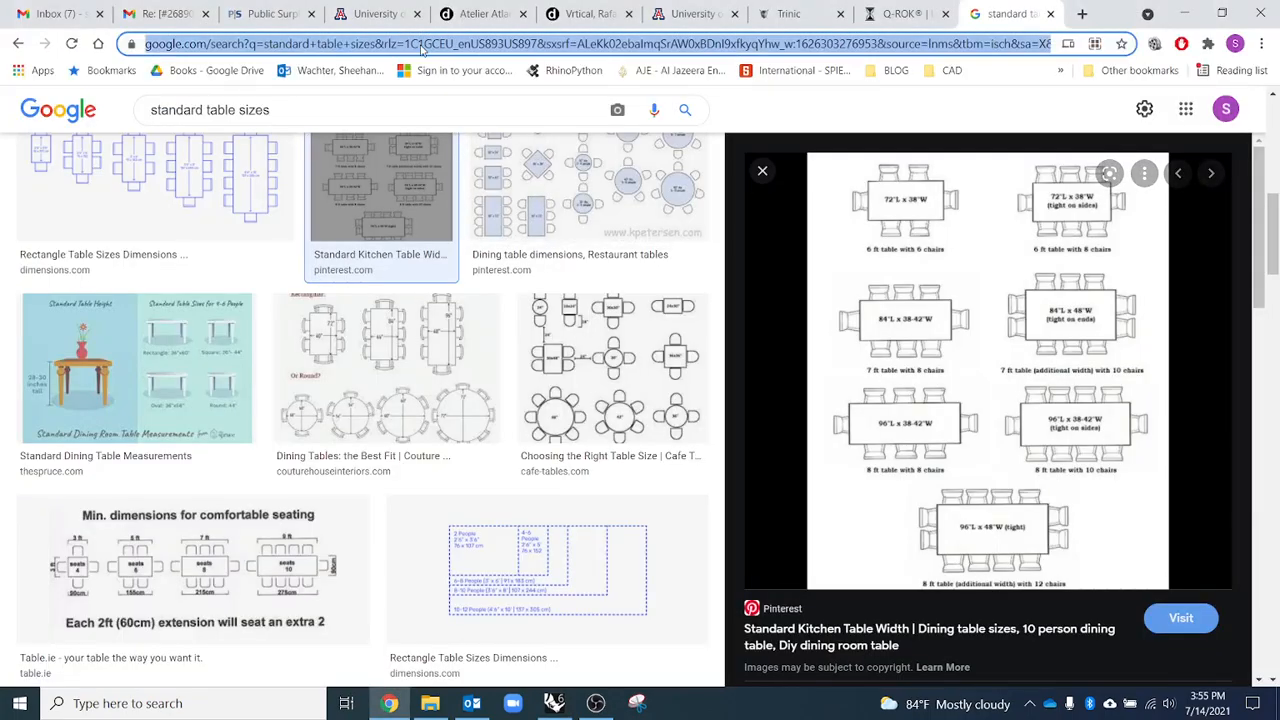
{"action": "key", "text": "BackSpace"}
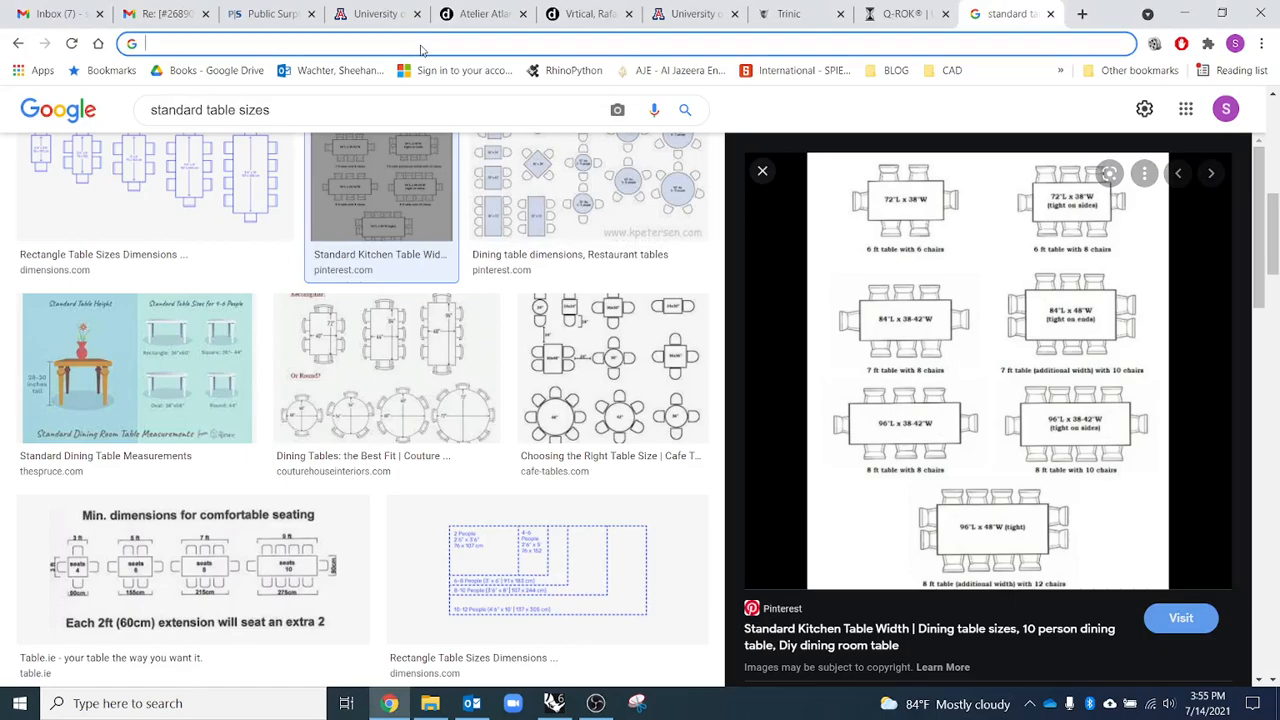
{"action": "type", "text": "chair de"}
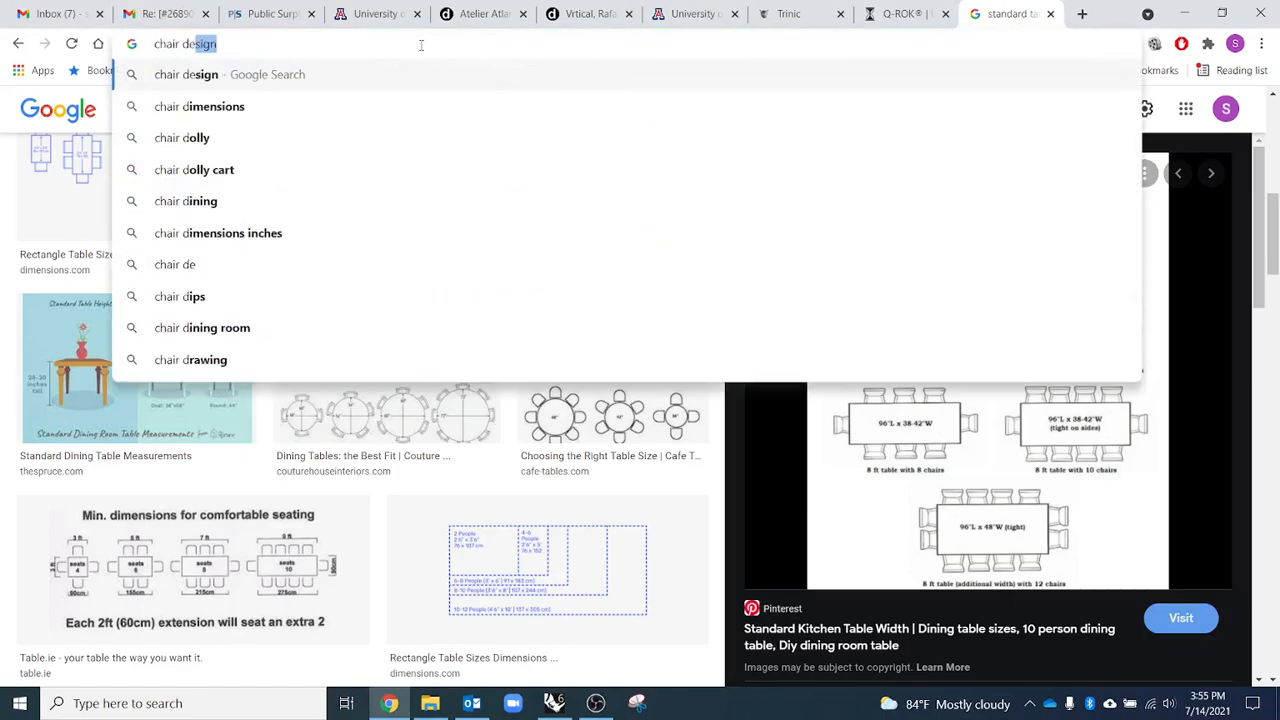
{"action": "key", "text": "BackSpace"}
{"action": "key", "text": "BackSpace"}
{"action": "type", "text": "ime"}
{"action": "key", "text": "Return"}
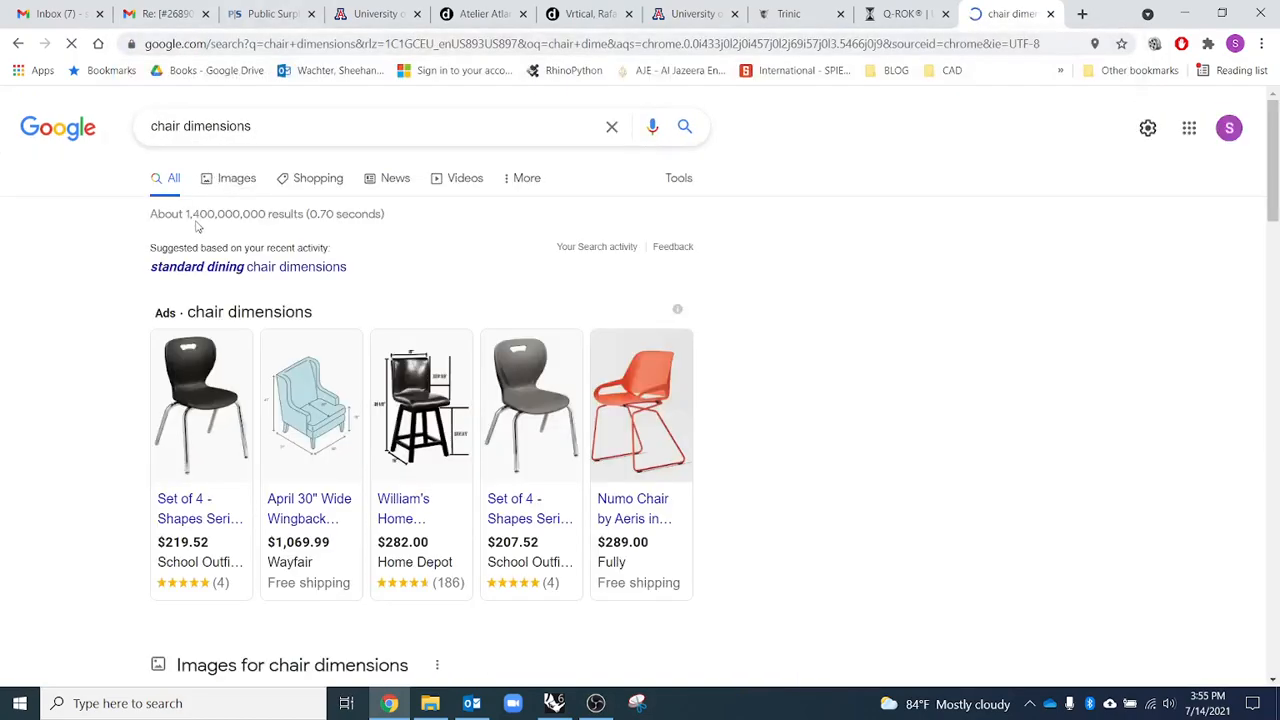
{"action": "left_click", "coordinate": [237, 179]}
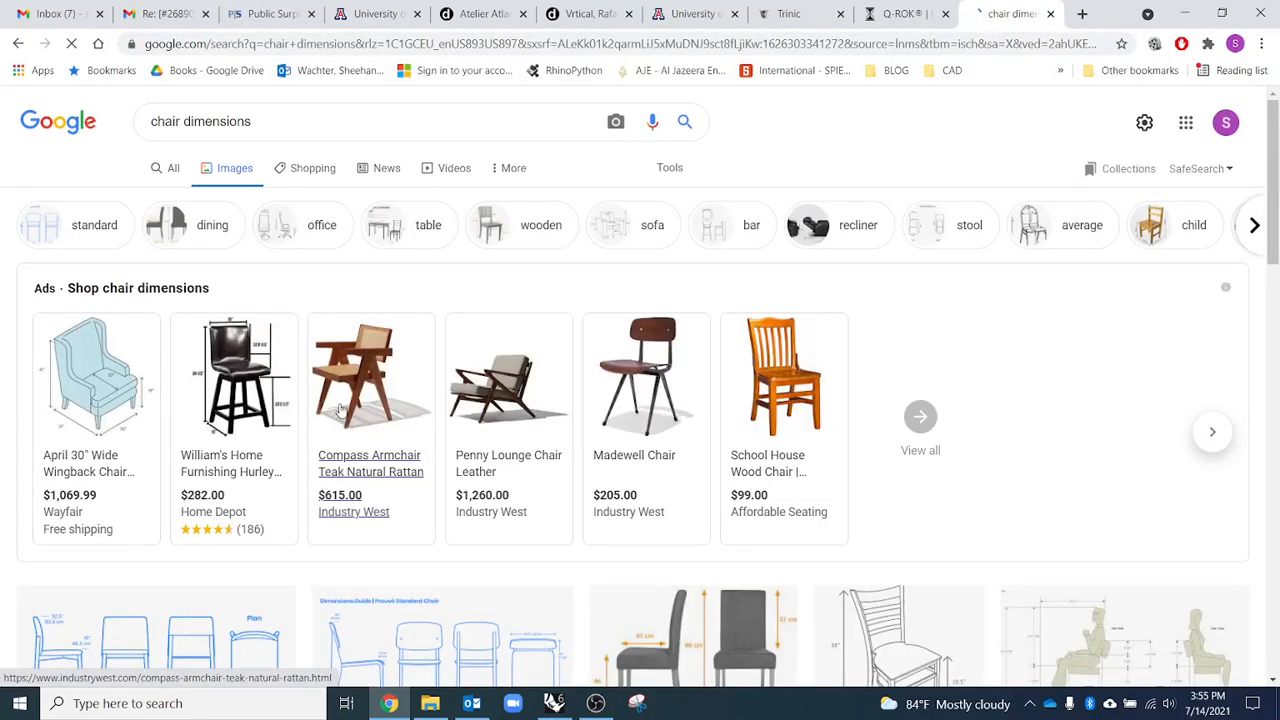
- Open the Prouvé Standard Chair dimensions image to examine its plan size, then return to Rhino
{"action": "scroll", "coordinate": [340, 410], "scroll_direction": "down", "scroll_amount": 3}
{"action": "left_click", "coordinate": [475, 371]}
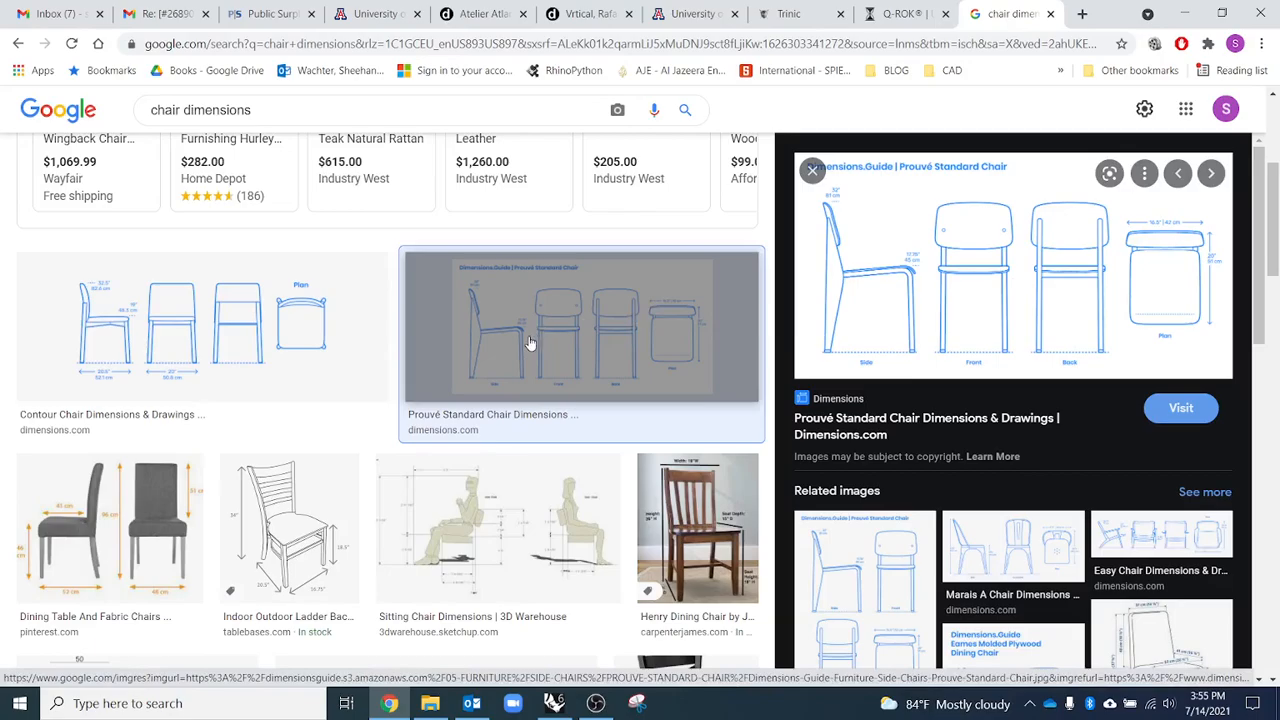
{"action": "key", "text": "alt+Tab"}
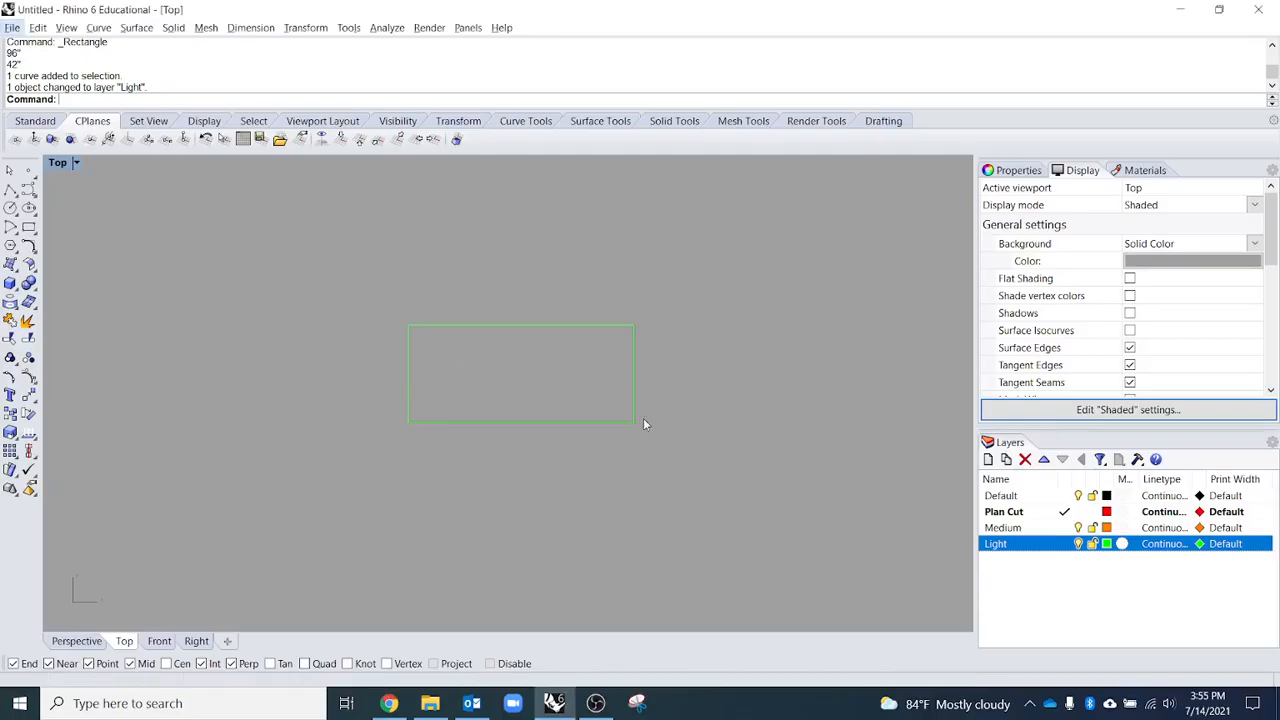
- Draw a 16.5" square for a chair, starting on the table's lower edge and extending up into the table
{"action": "type", "text": "Rectangle"}
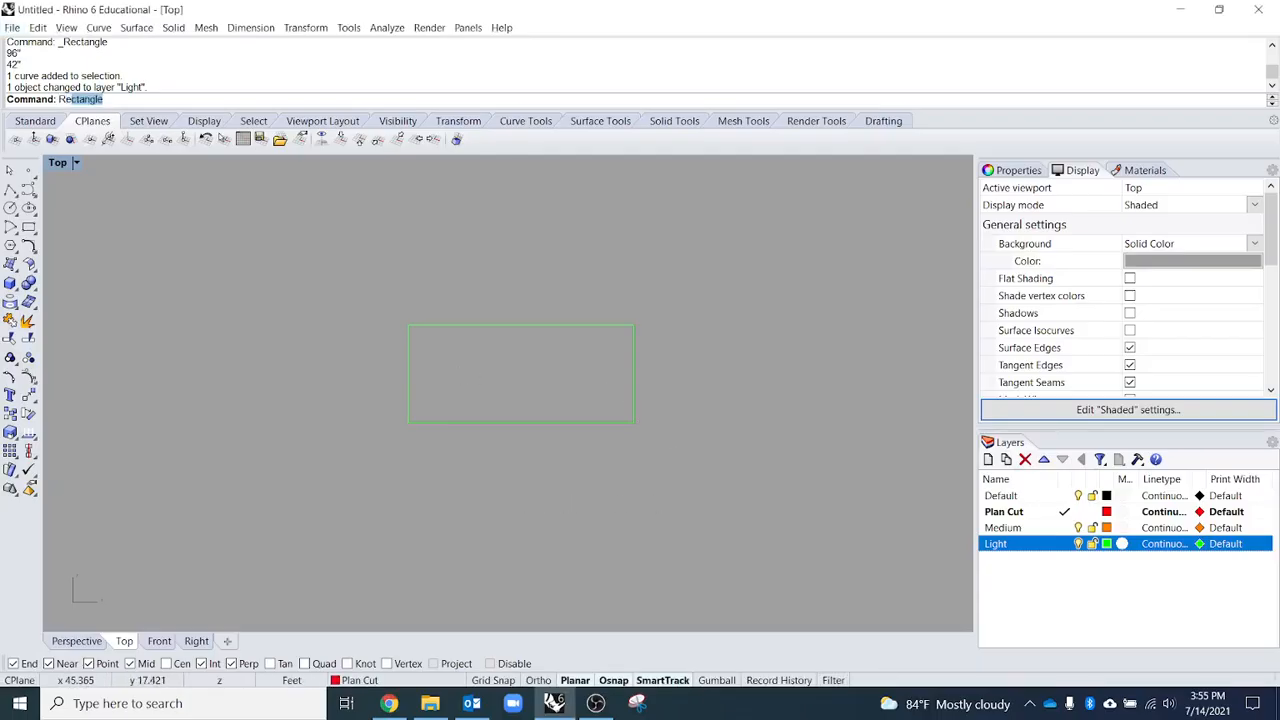
{"action": "key", "text": "Return"}
{"action": "key", "text": "Escape"}
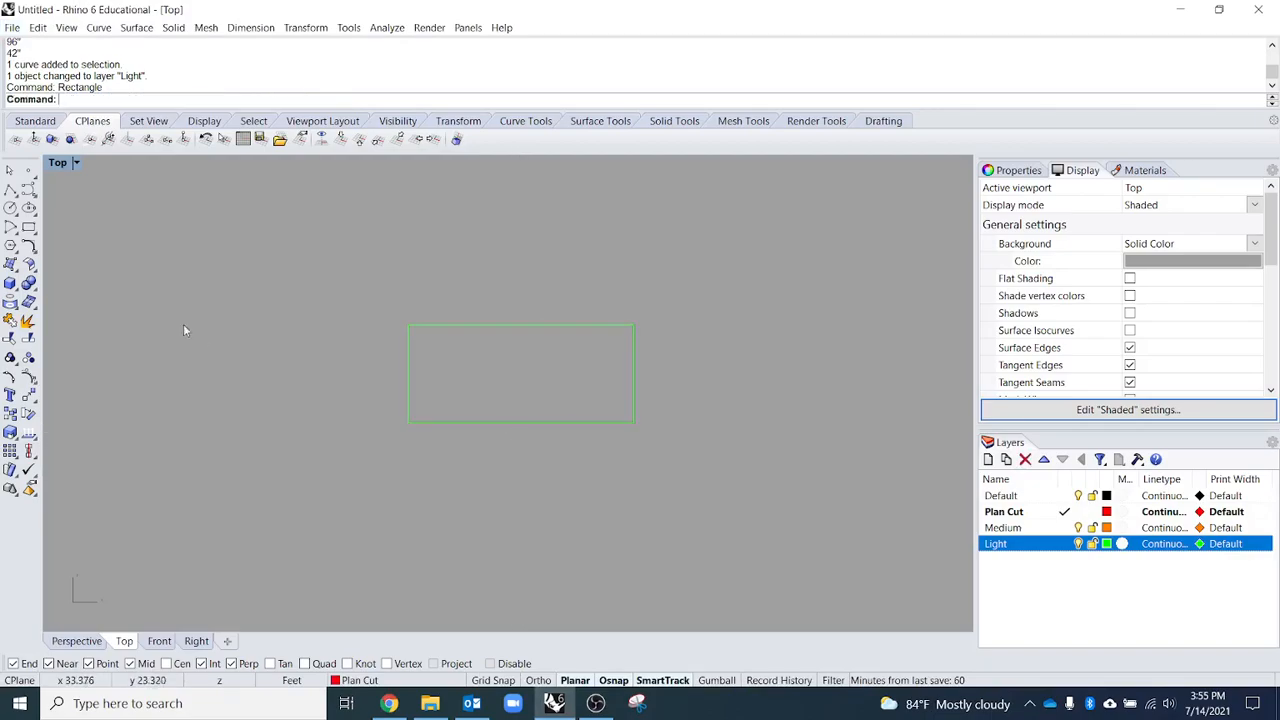
{"action": "key", "text": "Return"}
{"action": "left_click", "coordinate": [491, 423]}
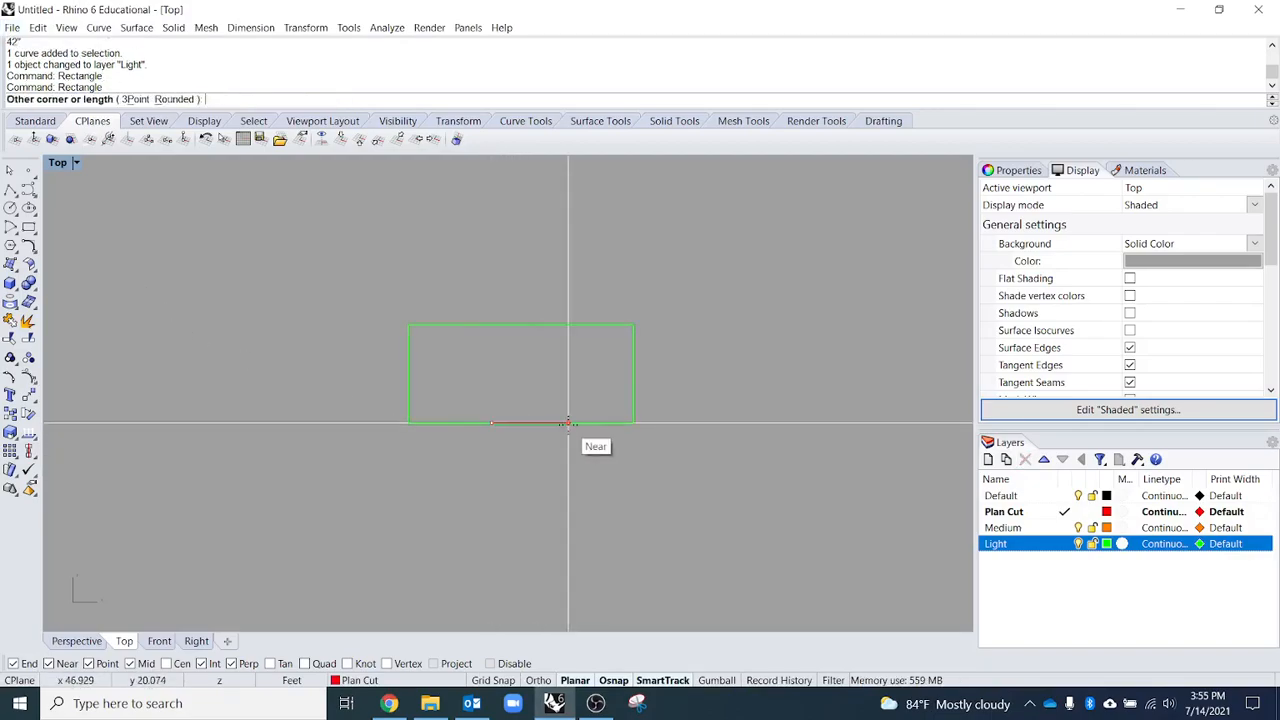
{"action": "type", "text": "6"}
{"action": "key", "text": "BackSpace"}
{"action": "type", "text": "16"}
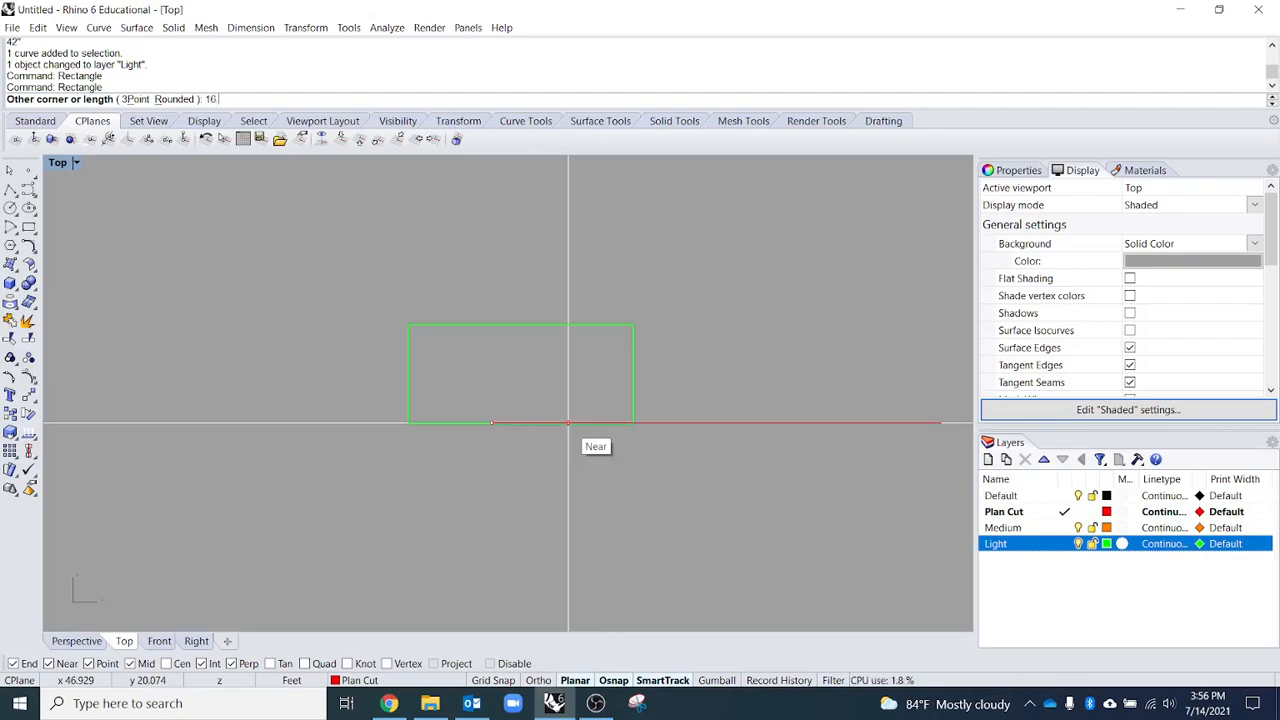
{"action": "type", "text": ".5"}
{"action": "key", "text": "Return"}
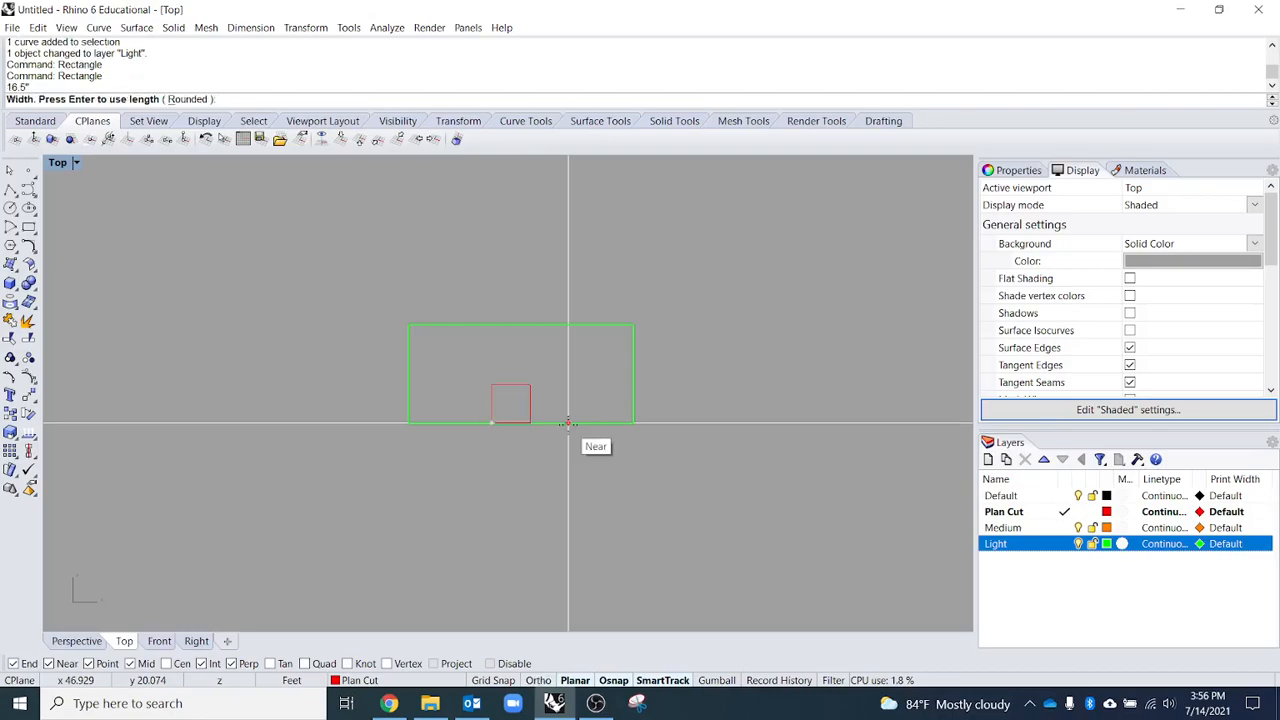
{"action": "key", "text": "Return"}
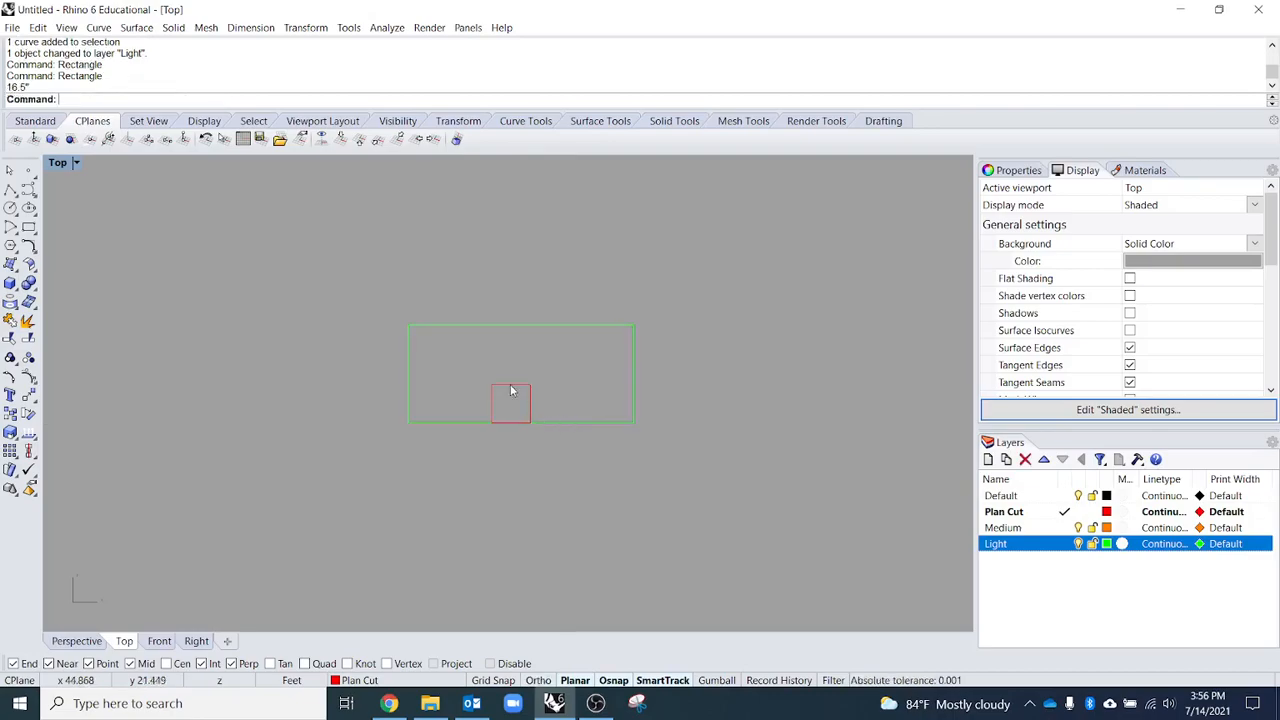
- Move the chair square right and down so it straddles the table's lower edge near its right end
{"action": "left_click_drag", "start_coordinate": [530, 410], "coordinate": [531, 433]}
{"action": "scroll", "coordinate": [546, 389], "scroll_direction": "up", "scroll_amount": 4}
{"action": "key", "text": "Escape"}
{"action": "left_click", "coordinate": [520, 446]}
{"action": "left_click_drag", "start_coordinate": [514, 438], "coordinate": [618, 441]}
{"action": "left_click_drag", "start_coordinate": [521, 448], "coordinate": [705, 450]}
{"action": "left_click", "coordinate": [748, 516]}
{"action": "left_click", "coordinate": [723, 514]}
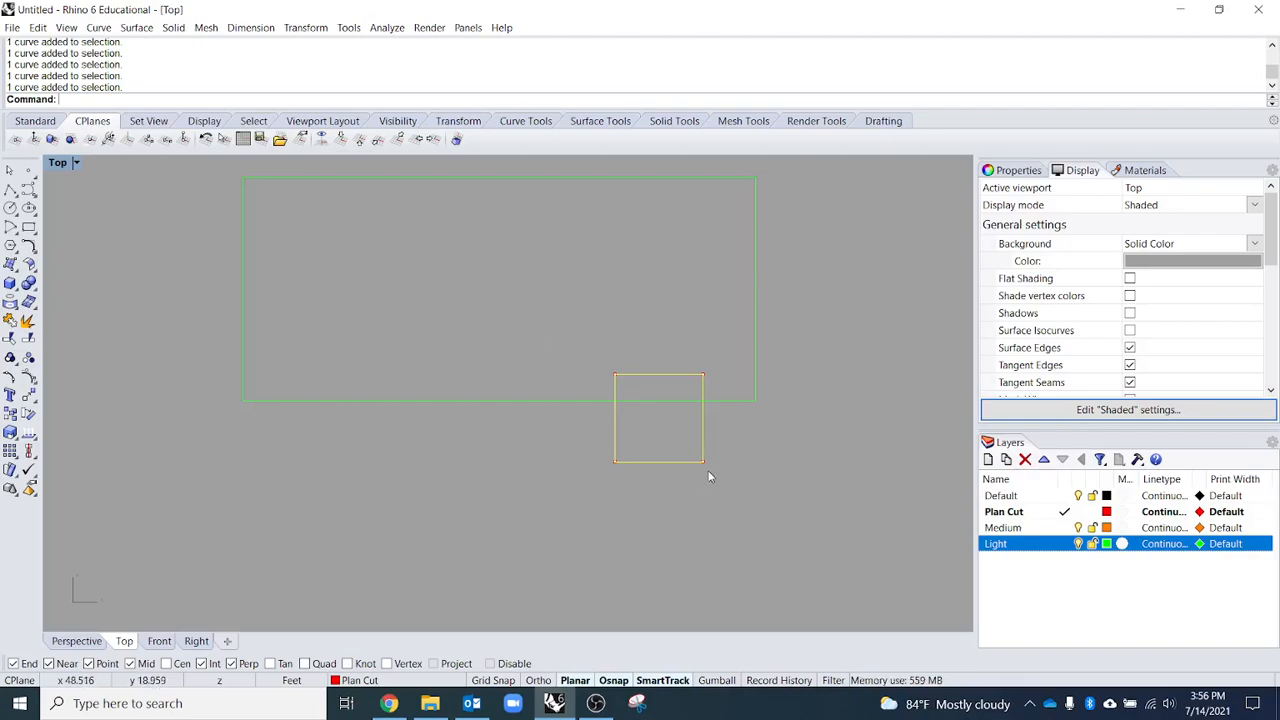
- Trim away the part of the chair that overlaps the table, using the table rectangle as the cutting object
{"action": "left_click", "coordinate": [757, 398]}
{"action": "key", "text": "Return"}
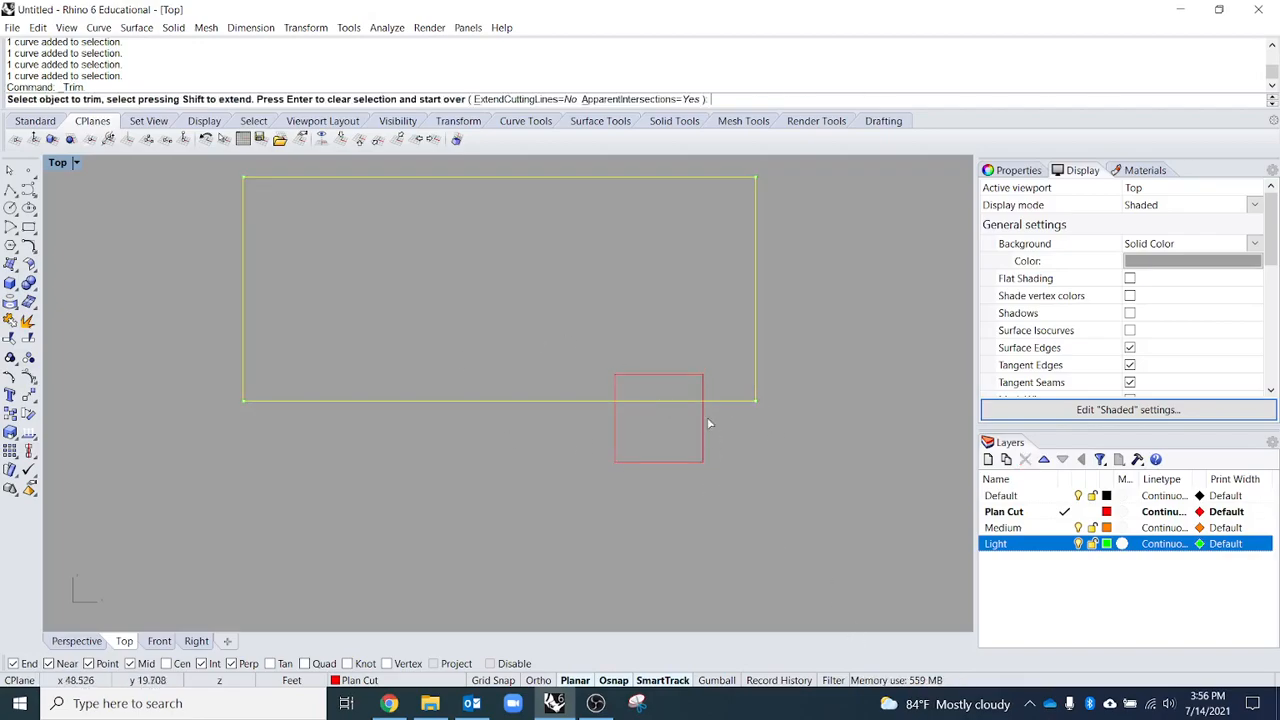
{"action": "left_click", "coordinate": [627, 378]}
{"action": "key", "text": "Return"}
- Copy the trimmed chair about 1.87 ft to the left along the table's lower edge
{"action": "left_click", "coordinate": [693, 461]}
{"action": "scroll", "coordinate": [812, 516], "scroll_direction": "down", "scroll_amount": 2}
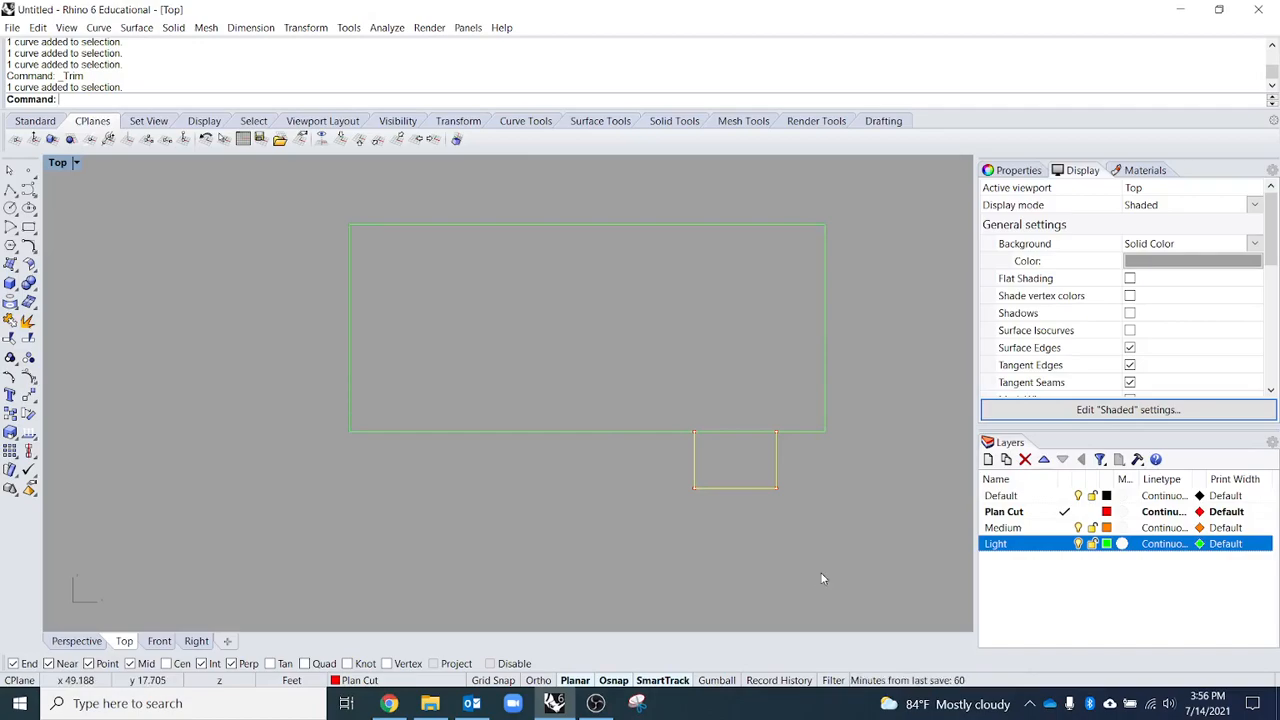
{"action": "type", "text": "copy"}
{"action": "key", "text": "Return"}
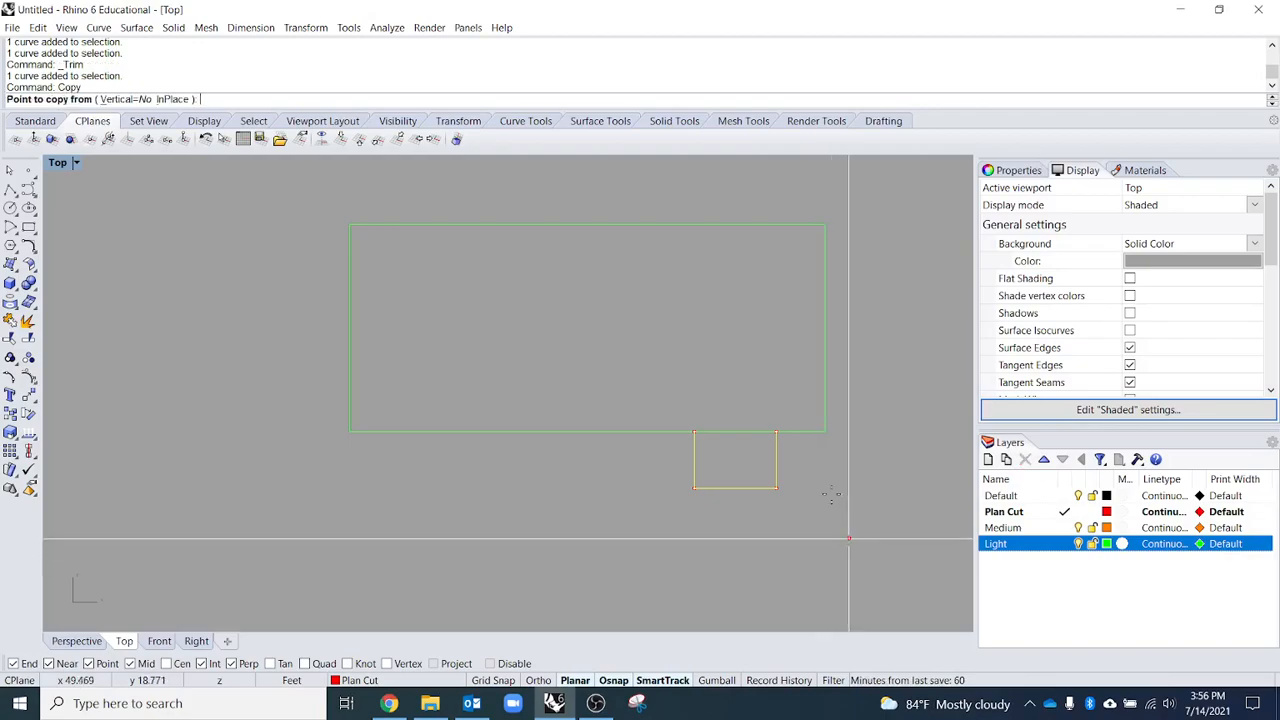
{"action": "left_click", "coordinate": [776, 432]}
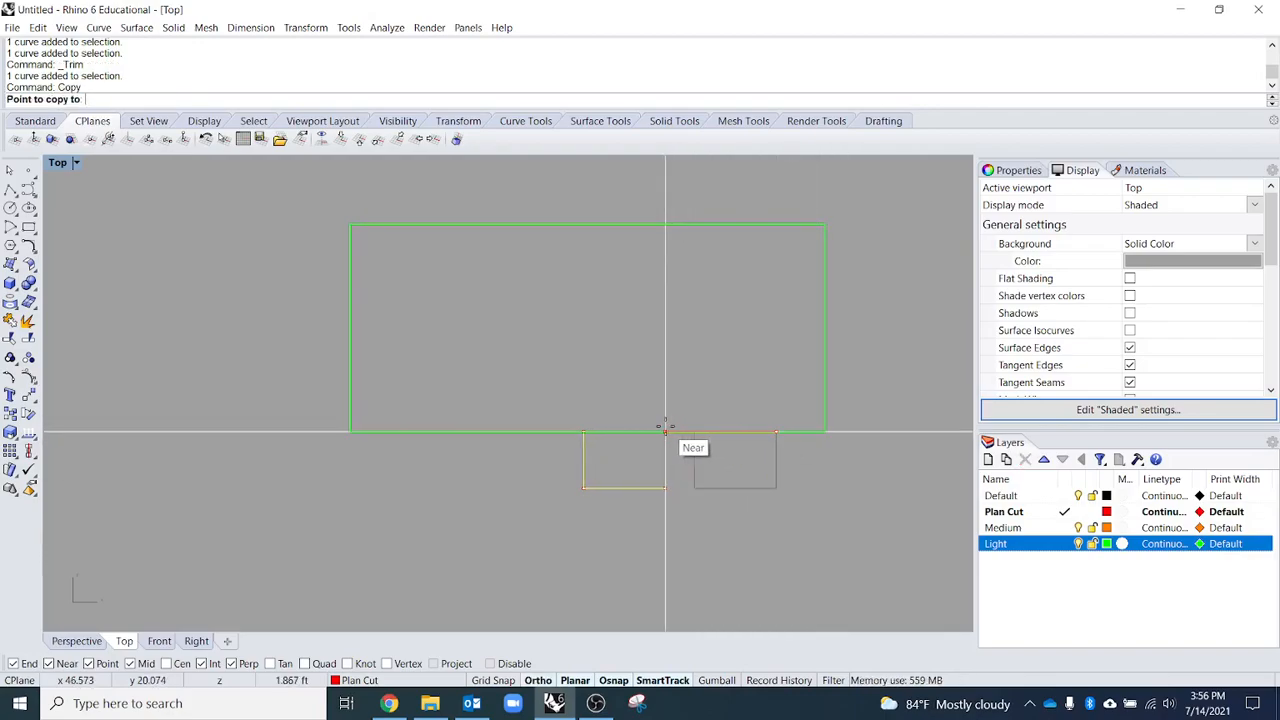
{"action": "left_click", "coordinate": [665, 430]}
{"action": "key", "text": "Return"}
- Copy the second chair twice more to the left at the same spacing to make a row of four chairs
{"action": "left_click", "coordinate": [663, 488]}
{"action": "key", "text": "Return"}
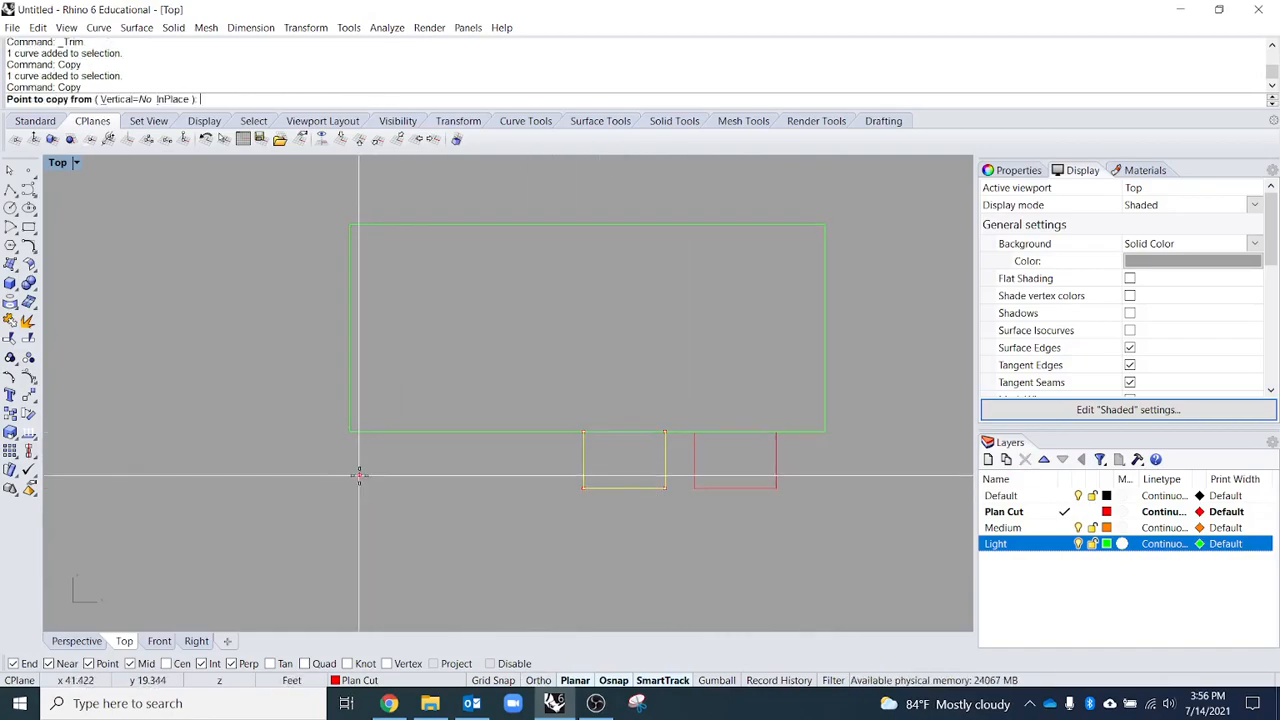
{"action": "right_click", "coordinate": [693, 436]}
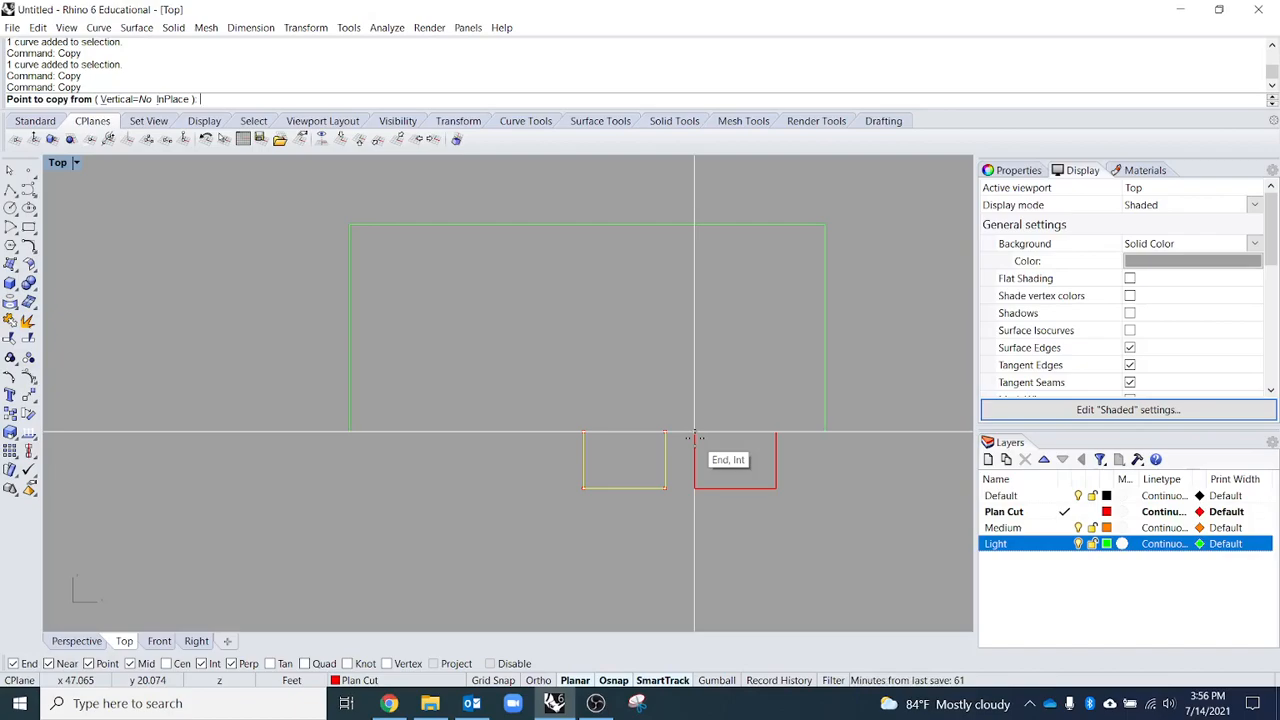
{"action": "left_click", "coordinate": [693, 436]}
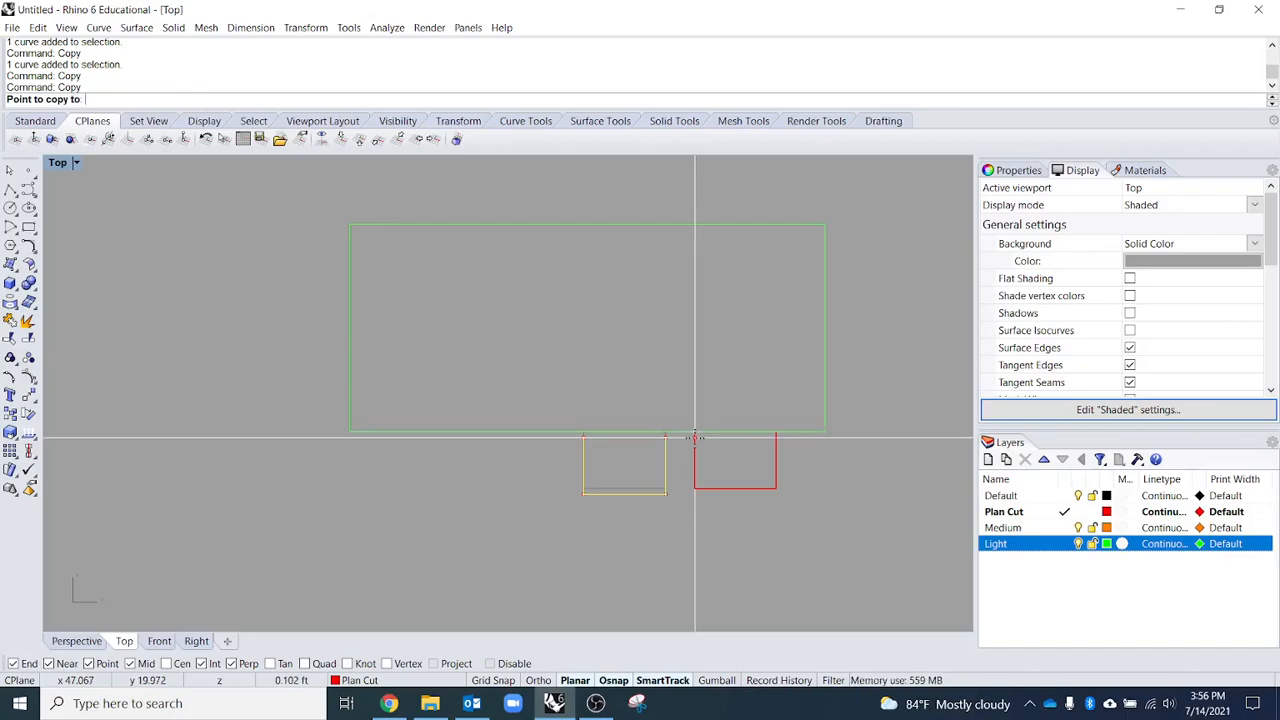
{"action": "left_click", "coordinate": [584, 431]}
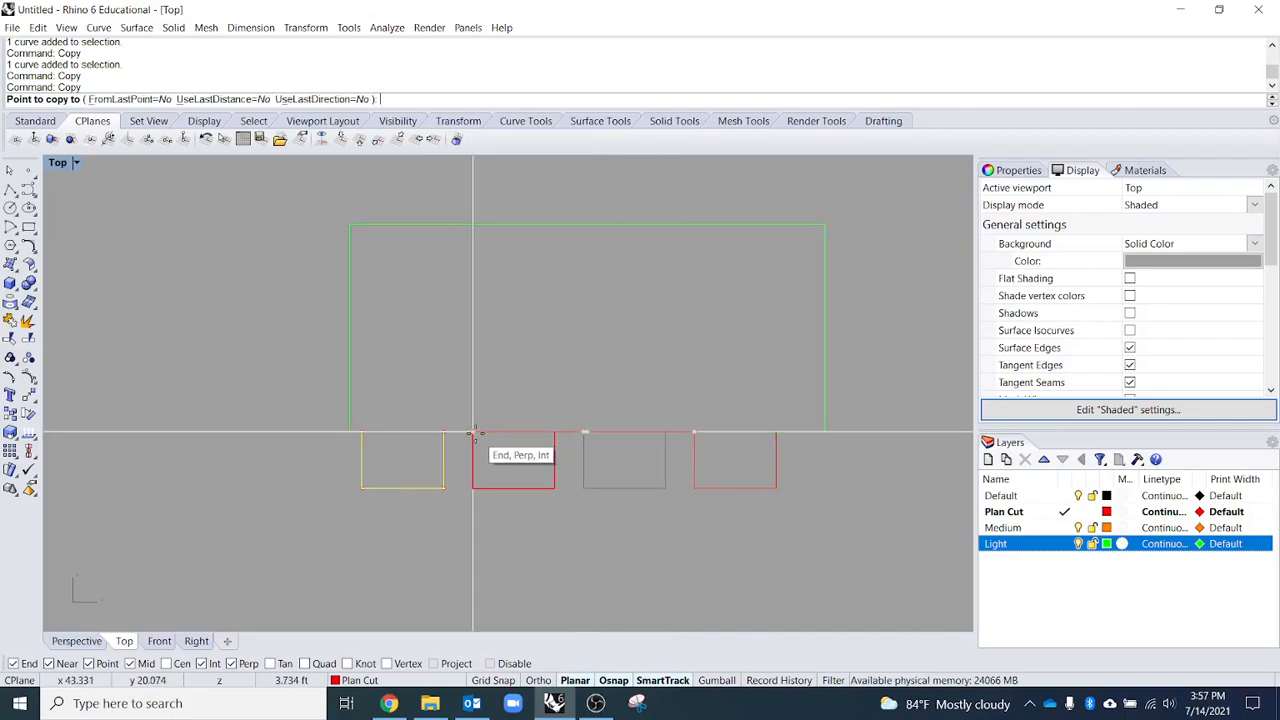
{"action": "left_click", "coordinate": [474, 484]}
{"action": "key", "text": "Return"}
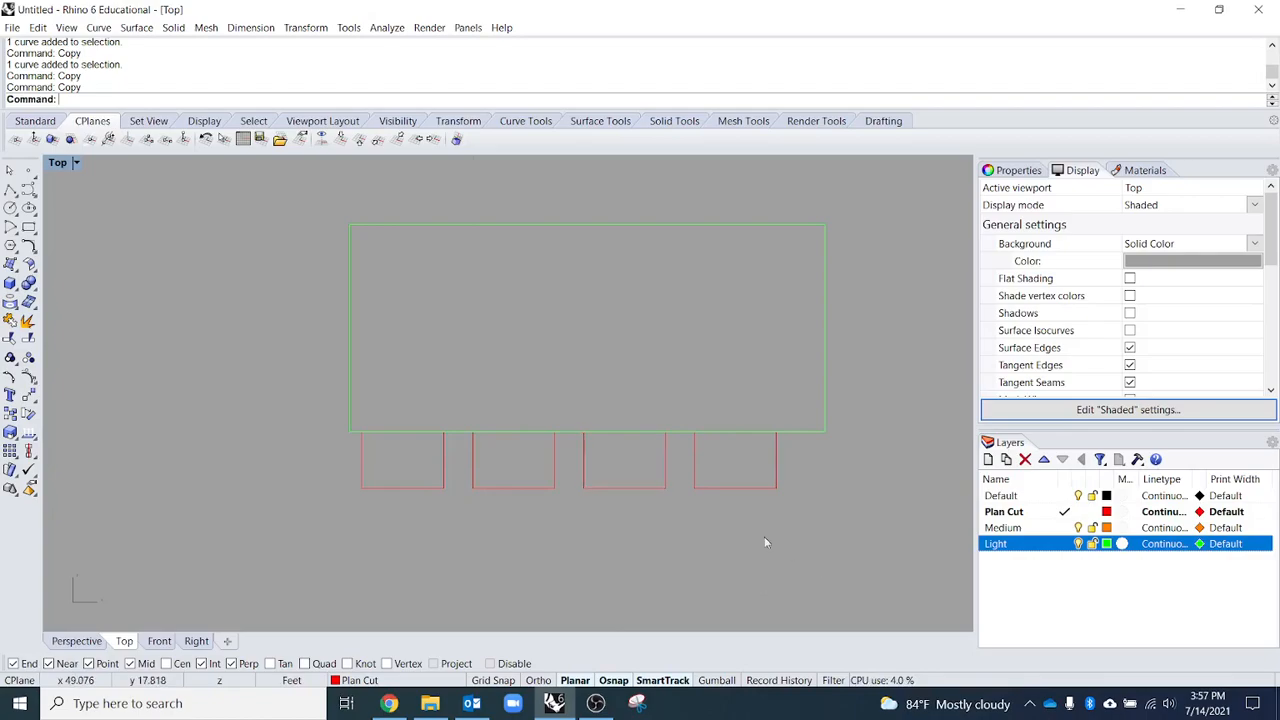
{"action": "left_click_drag", "start_coordinate": [386, 468], "coordinate": [388, 470]}
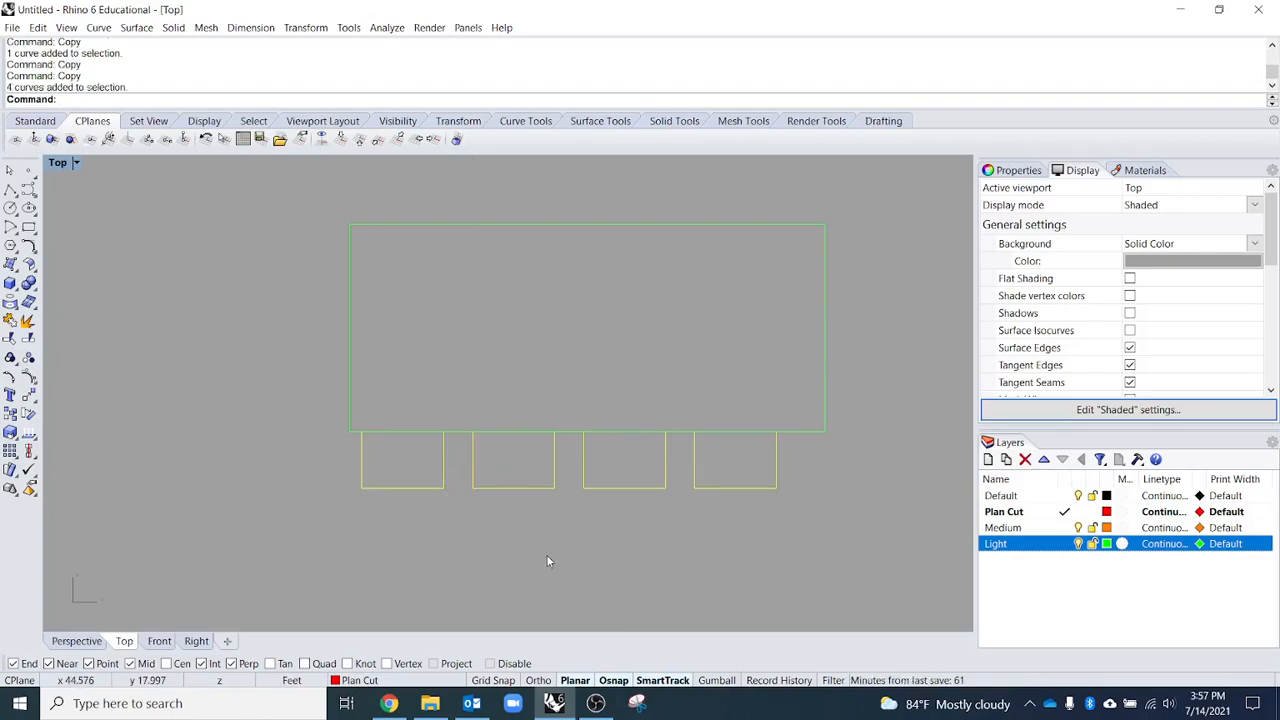
{"action": "type", "text": "m"}
{"action": "key", "text": "Return"}
{"action": "scroll", "coordinate": [594, 520], "scroll_direction": "up", "scroll_amount": 3}
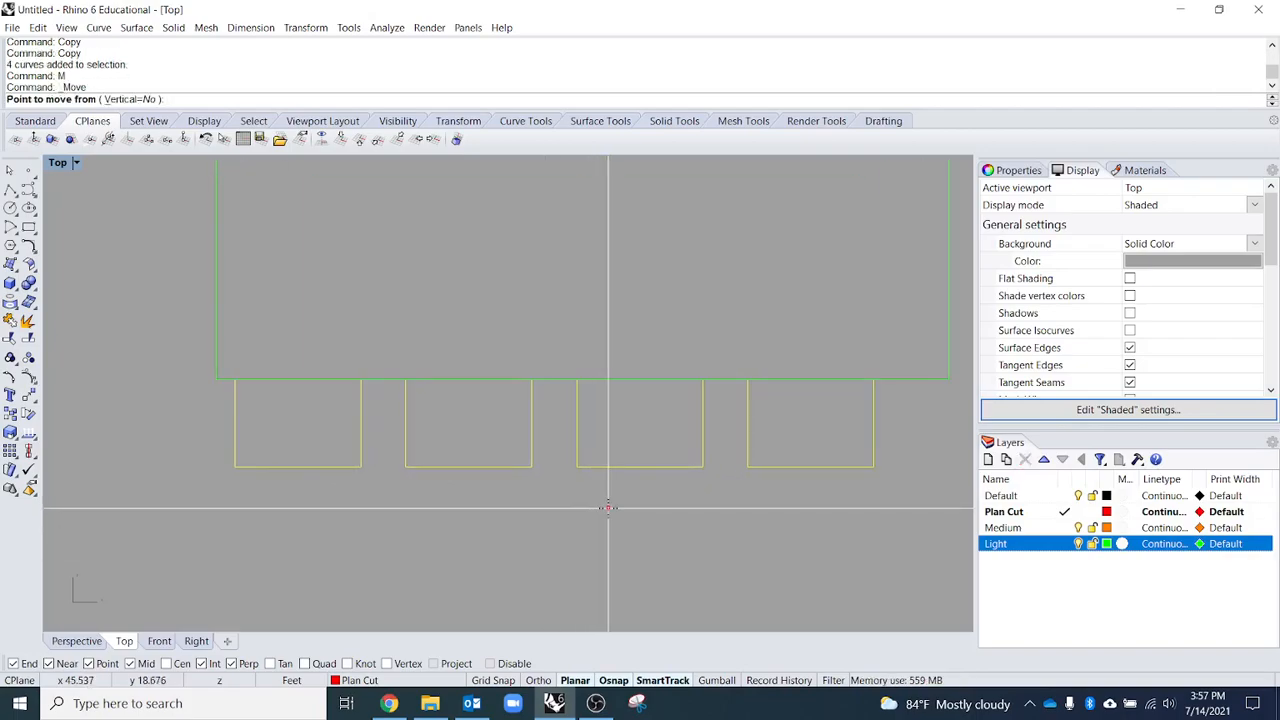
{"action": "scroll", "coordinate": [571, 500], "scroll_direction": "up", "scroll_amount": 2}
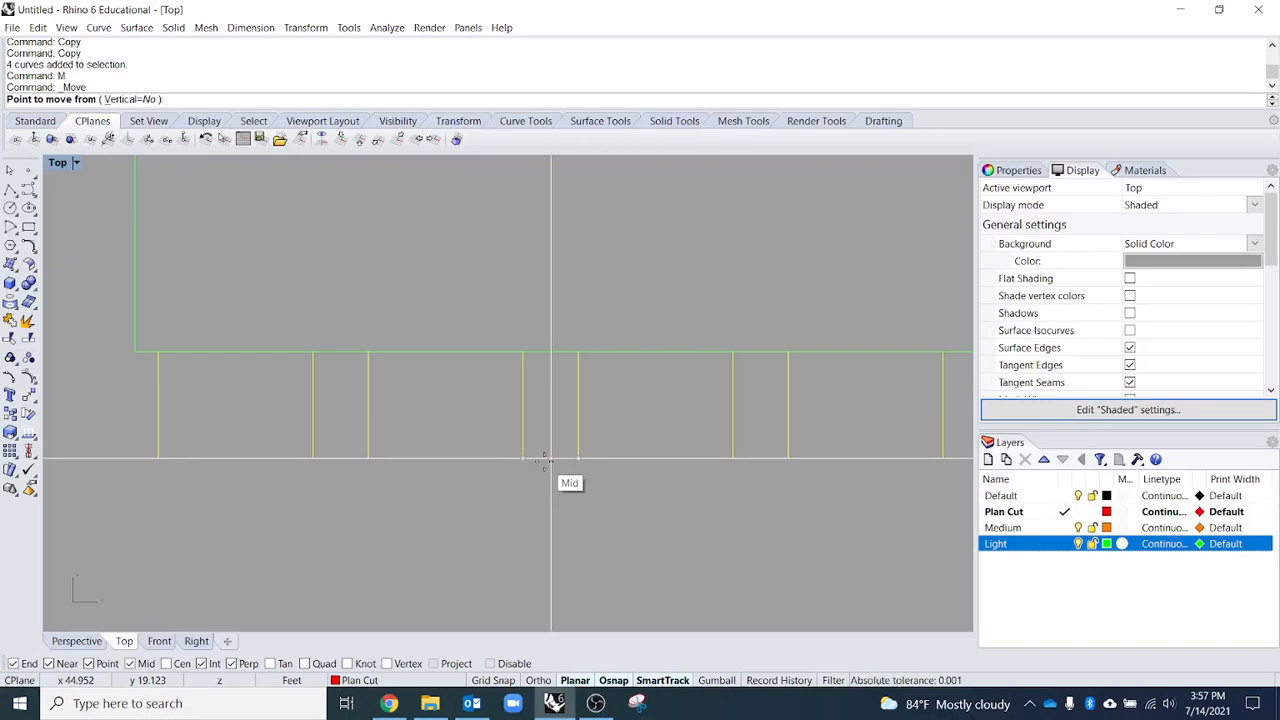
{"action": "key", "text": "Escape"}
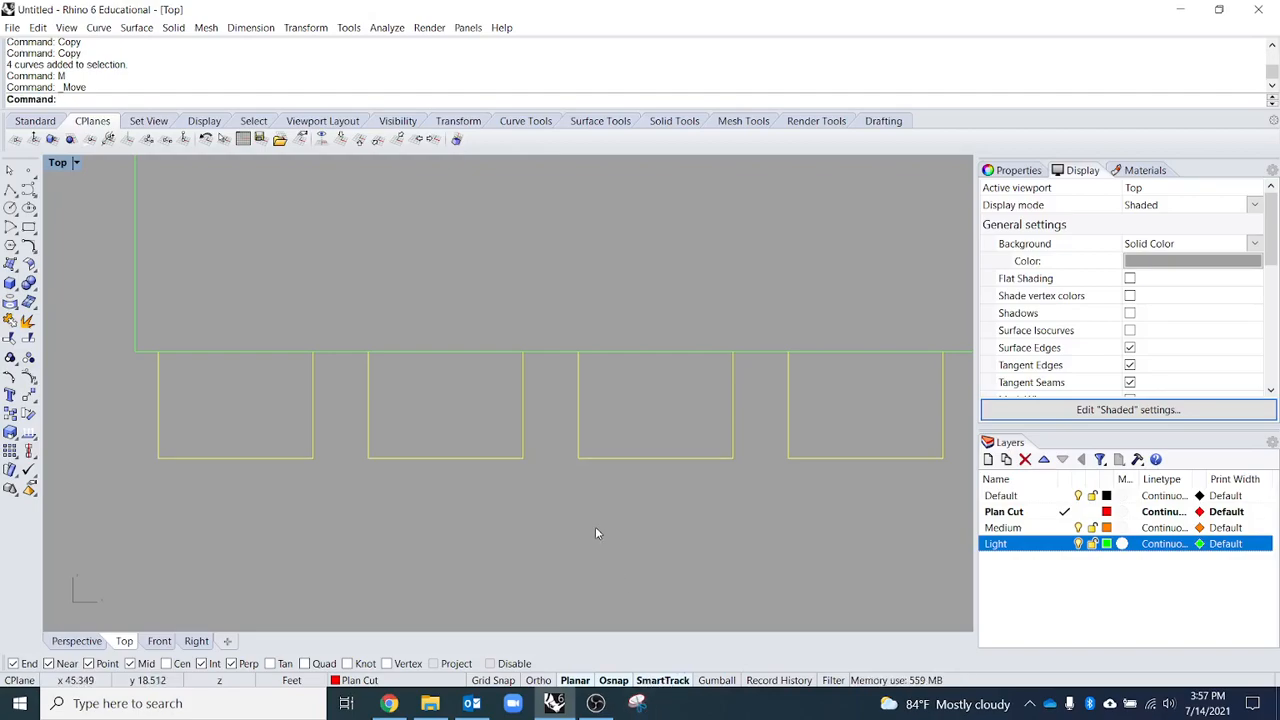
- Try to move the four chairs using the midpoint between the two middle chairs as the base point
{"action": "type", "text": "m"}
{"action": "key", "text": "Return"}
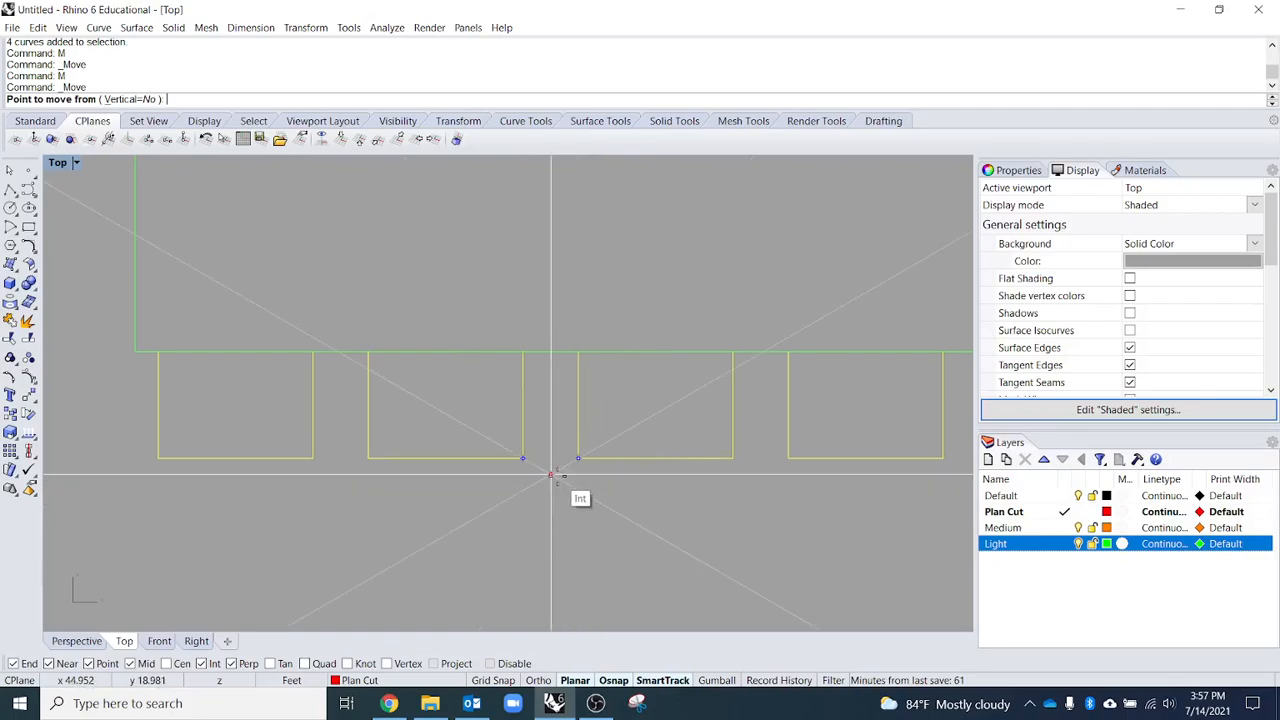
{"action": "scroll", "coordinate": [545, 460], "scroll_direction": "up", "scroll_amount": 8}
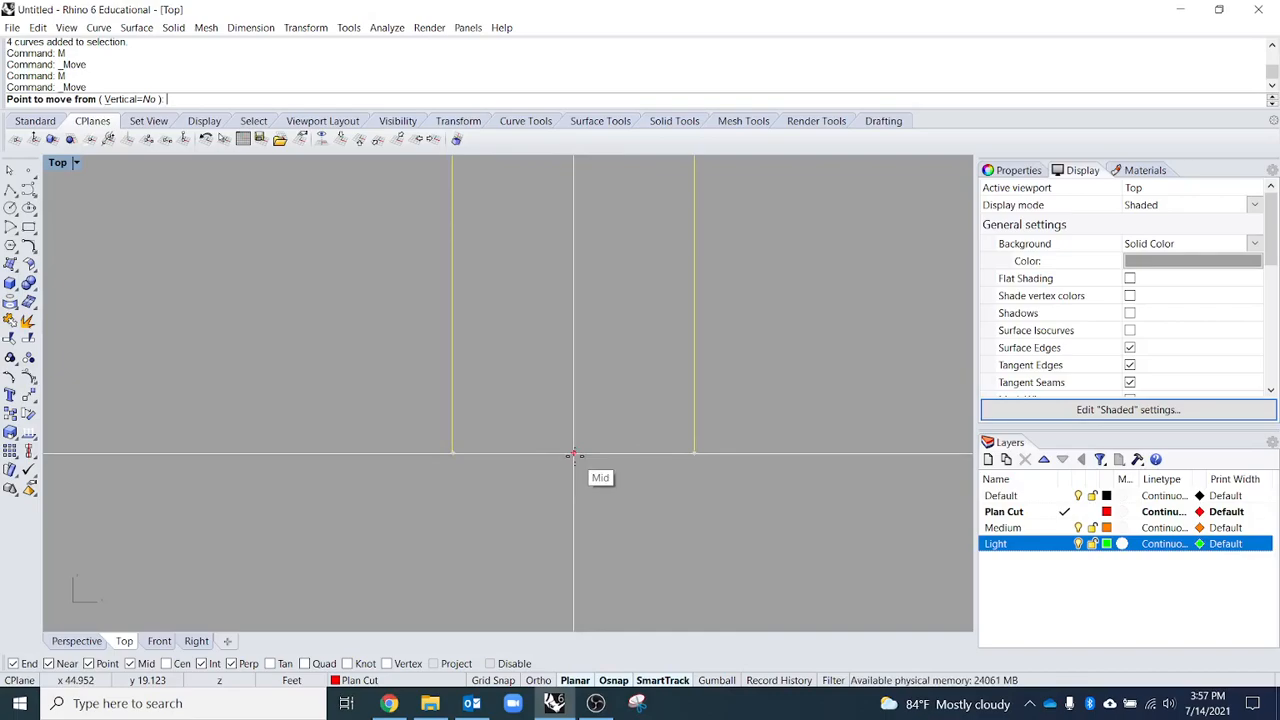
{"action": "left_click", "coordinate": [574, 456]}
{"action": "scroll", "coordinate": [586, 514], "scroll_direction": "down", "scroll_amount": 5}
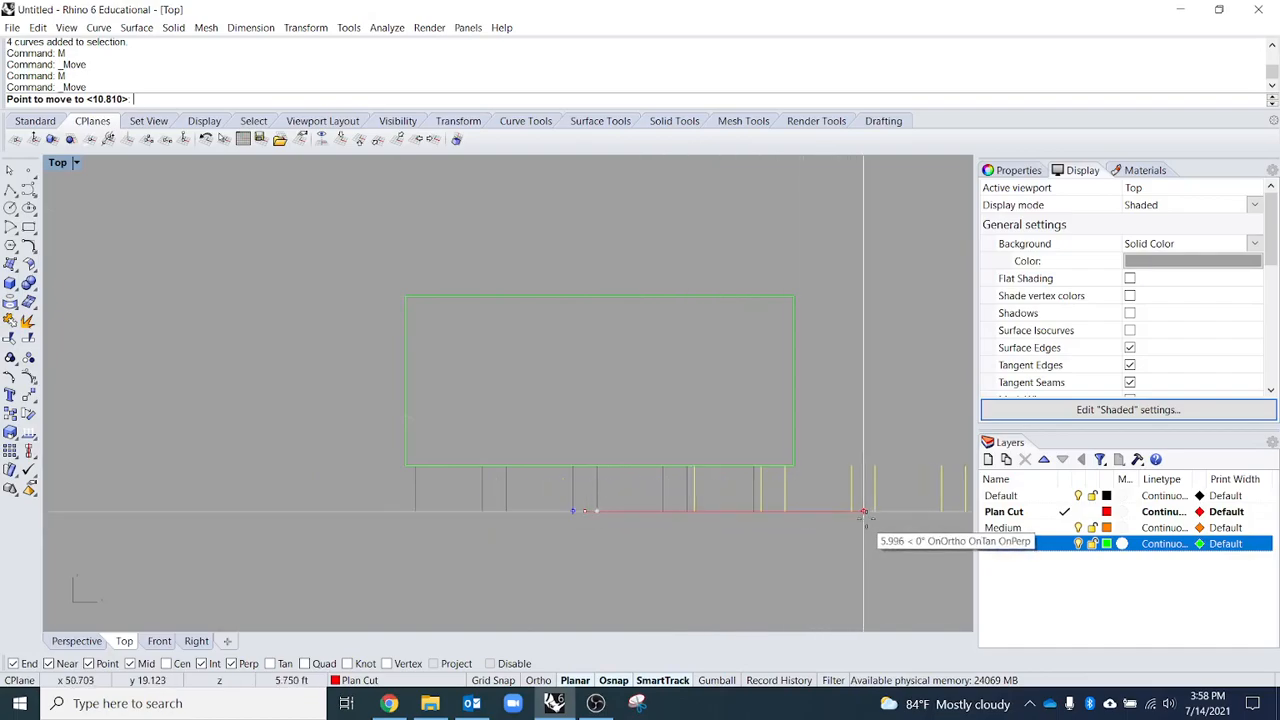
{"action": "key", "text": "F8"}
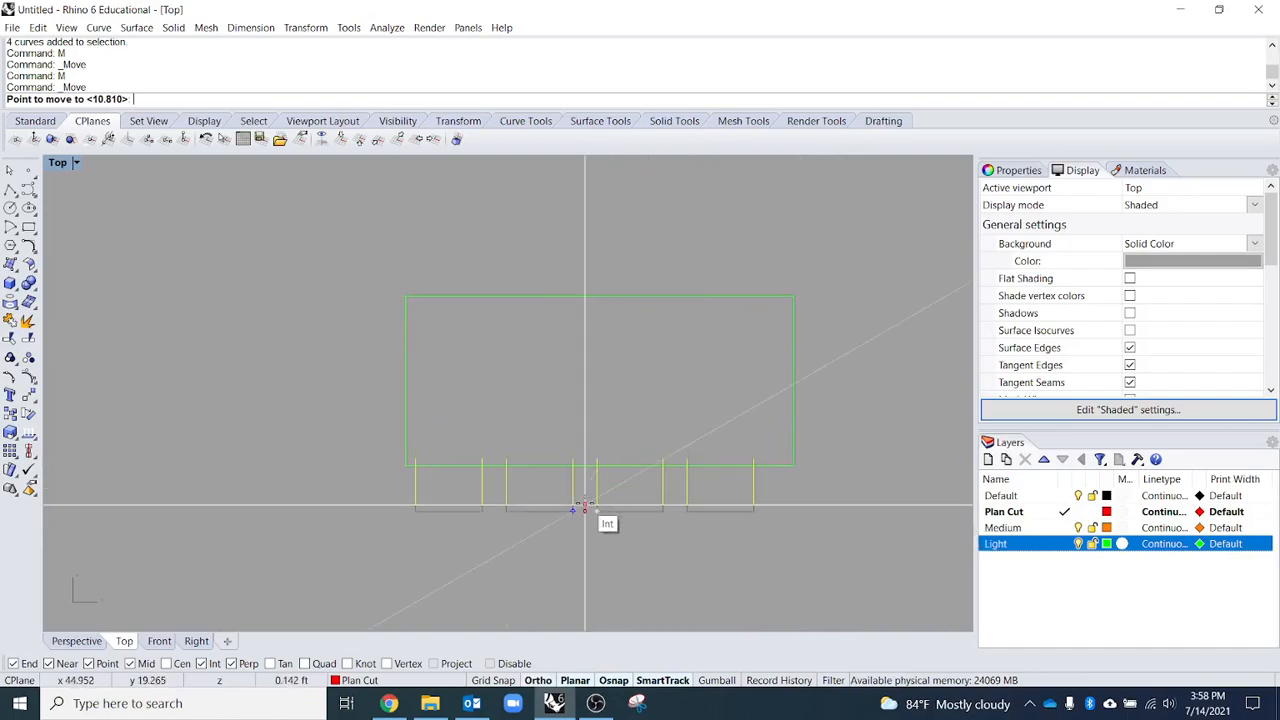
{"action": "scroll", "coordinate": [586, 508], "scroll_direction": "up", "scroll_amount": 5}
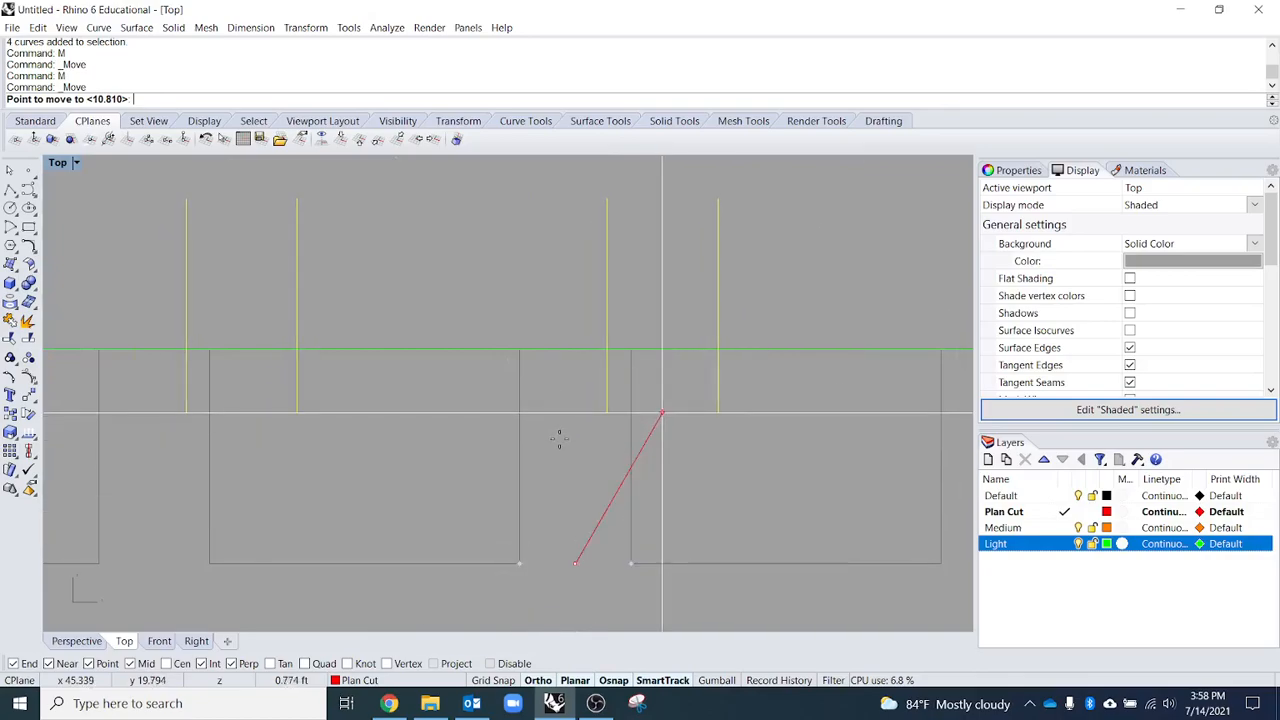
{"action": "scroll", "coordinate": [563, 480], "scroll_direction": "down", "scroll_amount": 4}
{"action": "key", "text": "F8"}
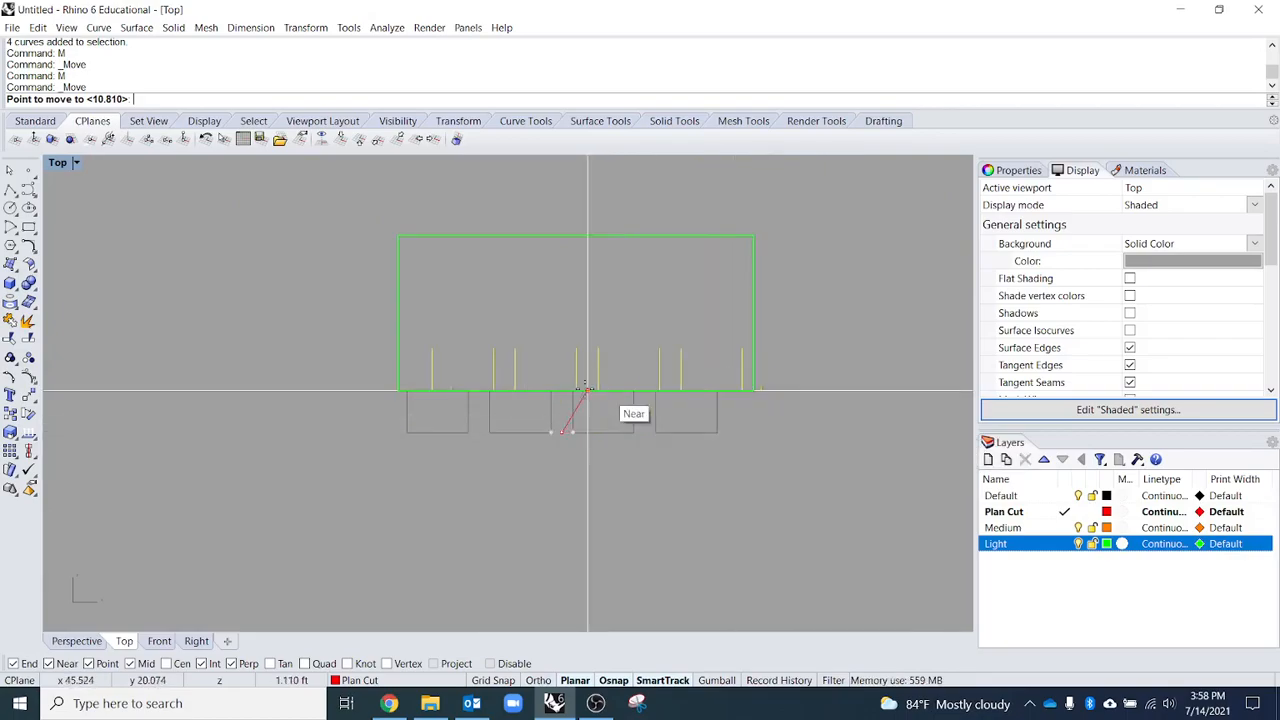
{"action": "key", "text": "Return"}
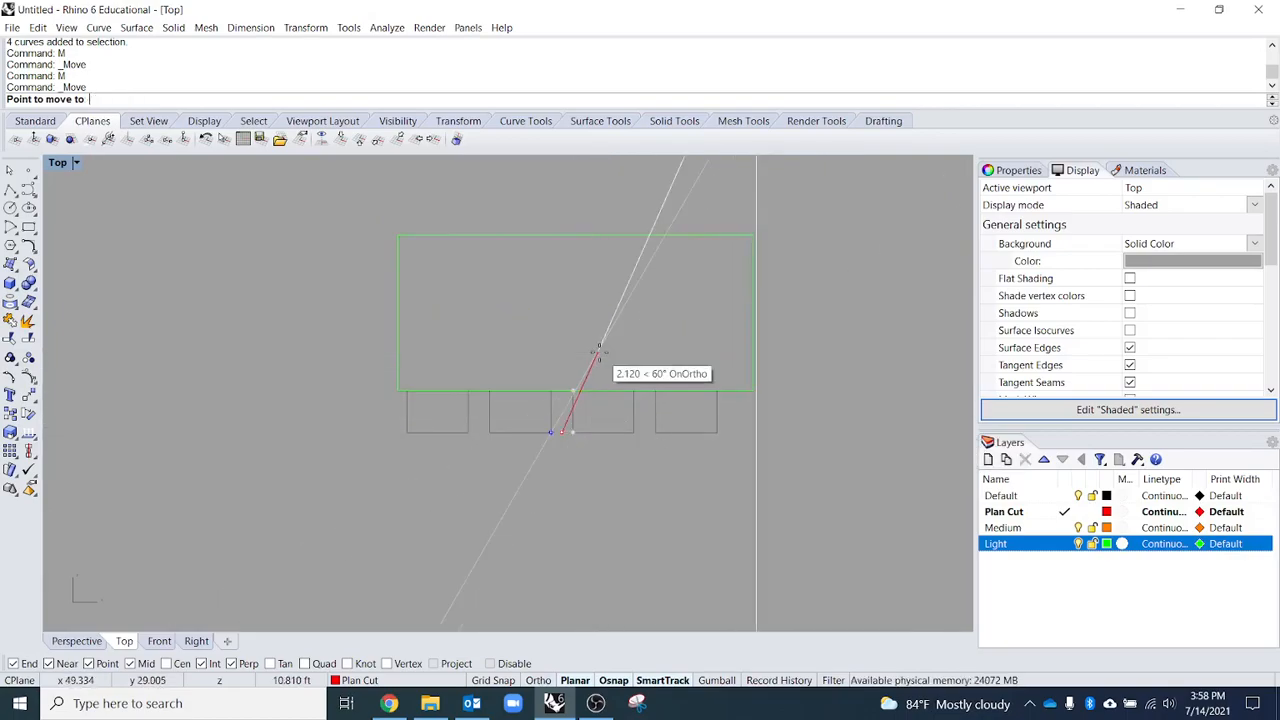
{"action": "left_click", "coordinate": [598, 392]}
- Move the four chairs about 0.31 ft right, aligning the midpoint between the middle two with the table's centre
{"action": "type", "text": "m"}
{"action": "key", "text": "Return"}
{"action": "scroll", "coordinate": [570, 392], "scroll_direction": "up", "scroll_amount": 8}
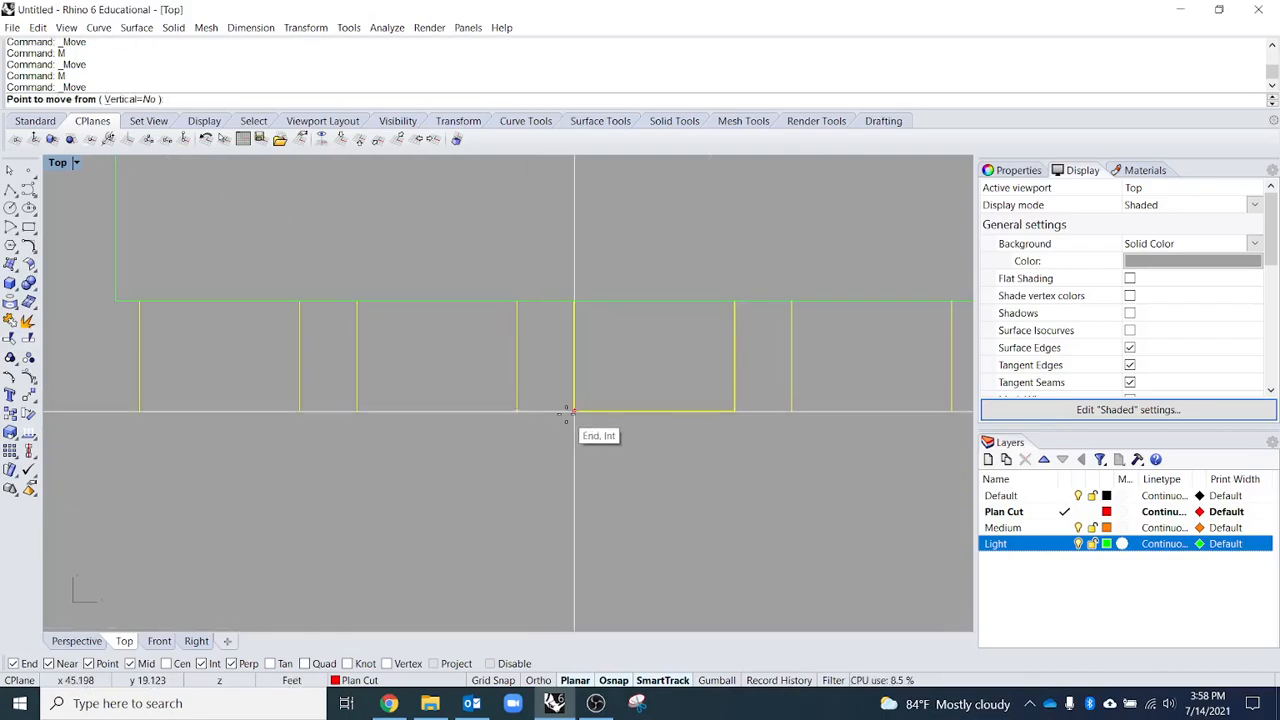
{"action": "left_click", "coordinate": [547, 410]}
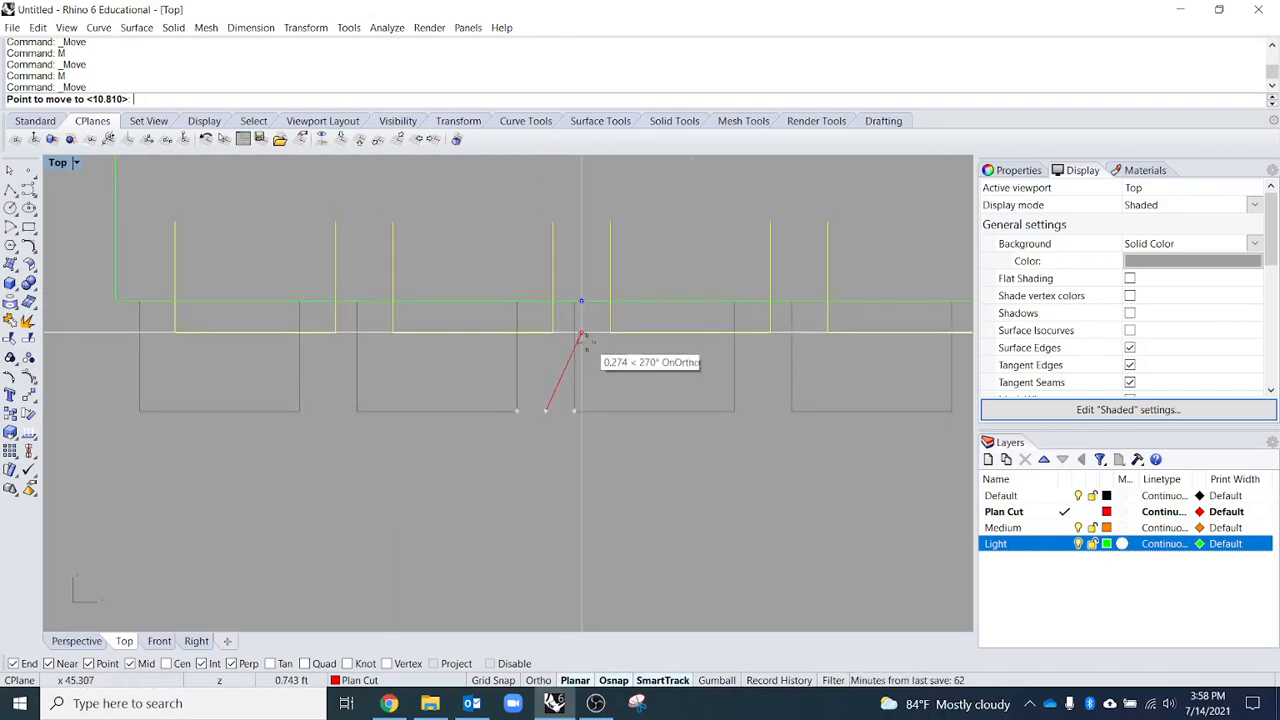
{"action": "left_click", "coordinate": [581, 411]}
{"action": "scroll", "coordinate": [585, 495], "scroll_direction": "down", "scroll_amount": 5}
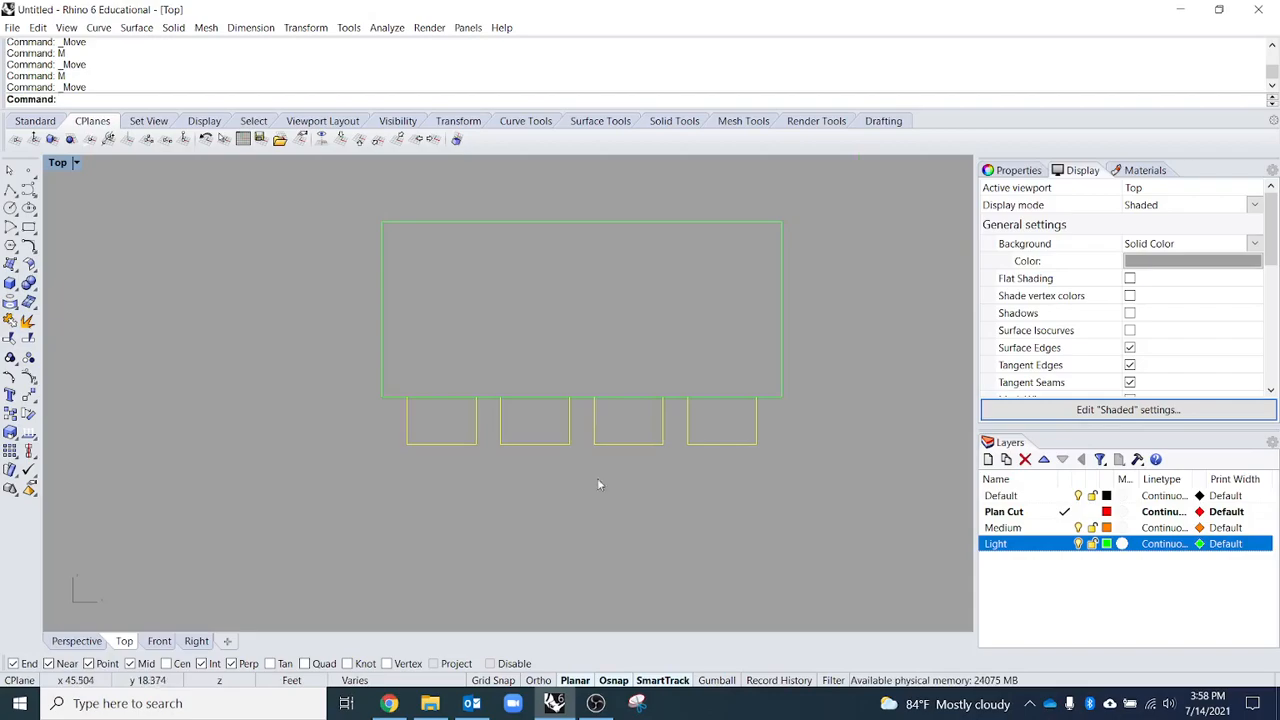
- Undo the drag of the four chairs away from the table and the move before it
{"action": "right_click_drag", "start_coordinate": [652, 473], "coordinate": [687, 444]}
{"action": "left_click_drag", "start_coordinate": [695, 414], "coordinate": [344, 468]}
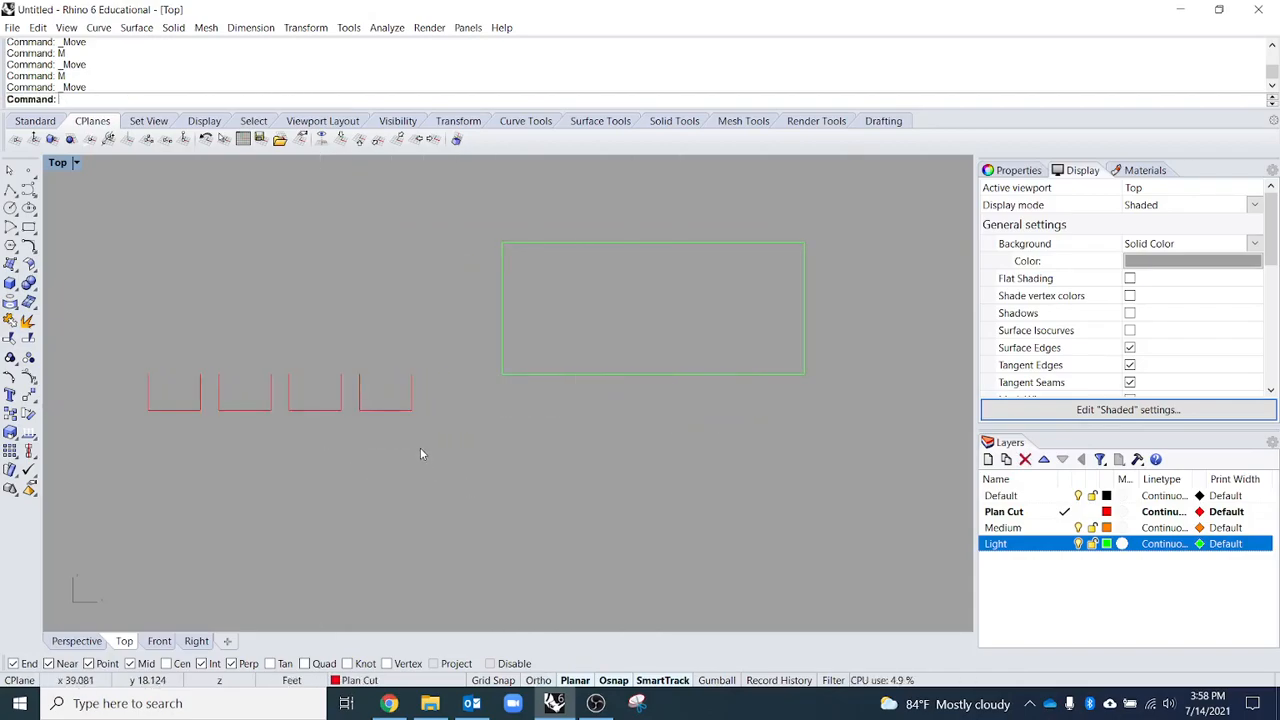
{"action": "key", "text": "ctrl+z"}
{"action": "key", "text": "ctrl+z"}
- Move the four chairs about 0.31 ft right, from the midpoint between the middle two to the table edge's midpoint alignment
{"action": "scroll", "coordinate": [695, 419], "scroll_direction": "up", "scroll_amount": 3}
{"action": "left_click_drag", "start_coordinate": [561, 412], "coordinate": [480, 413]}
{"action": "scroll", "coordinate": [482, 462], "scroll_direction": "up", "scroll_amount": 3}
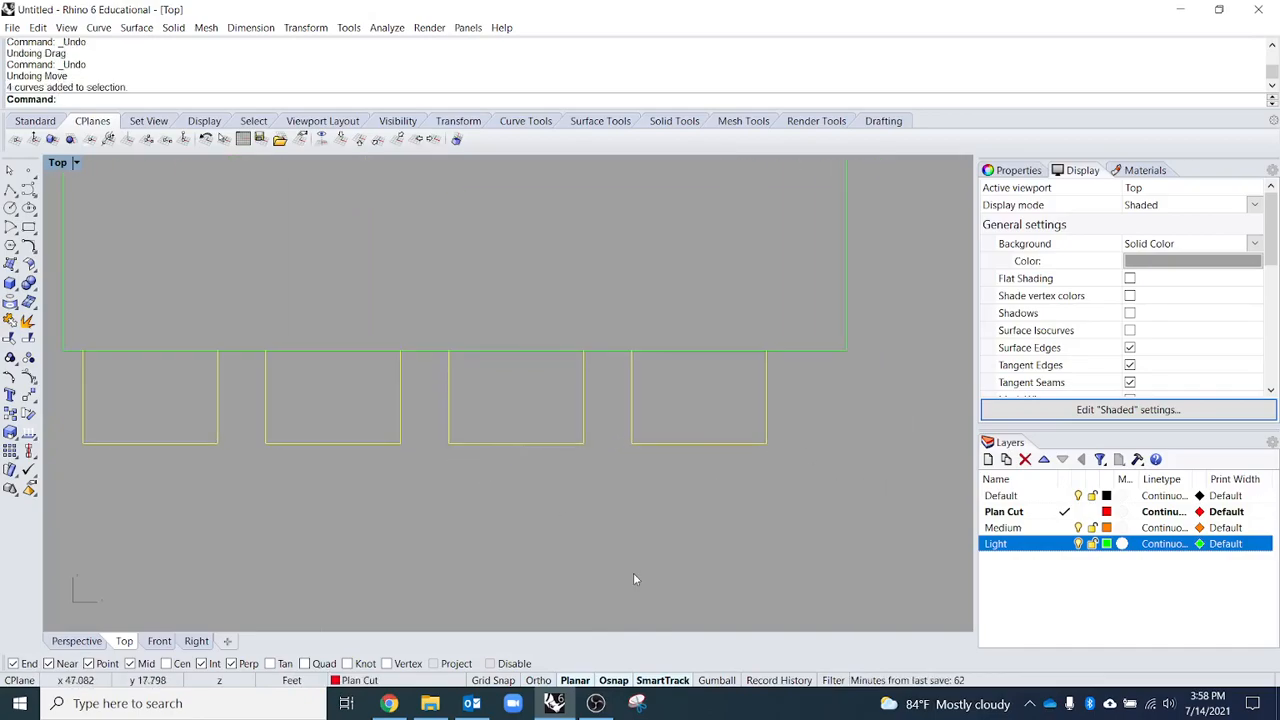
{"action": "type", "text": "move"}
{"action": "key", "text": "Return"}
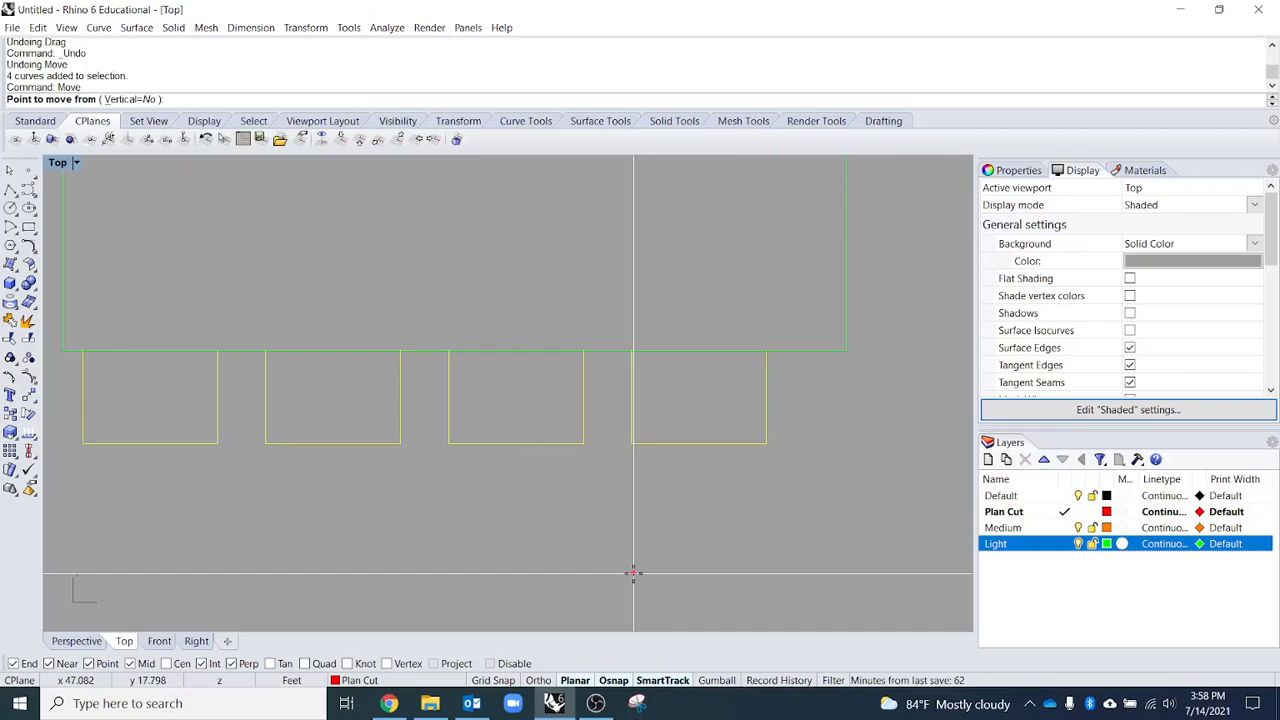
{"action": "left_click", "coordinate": [449, 442]}
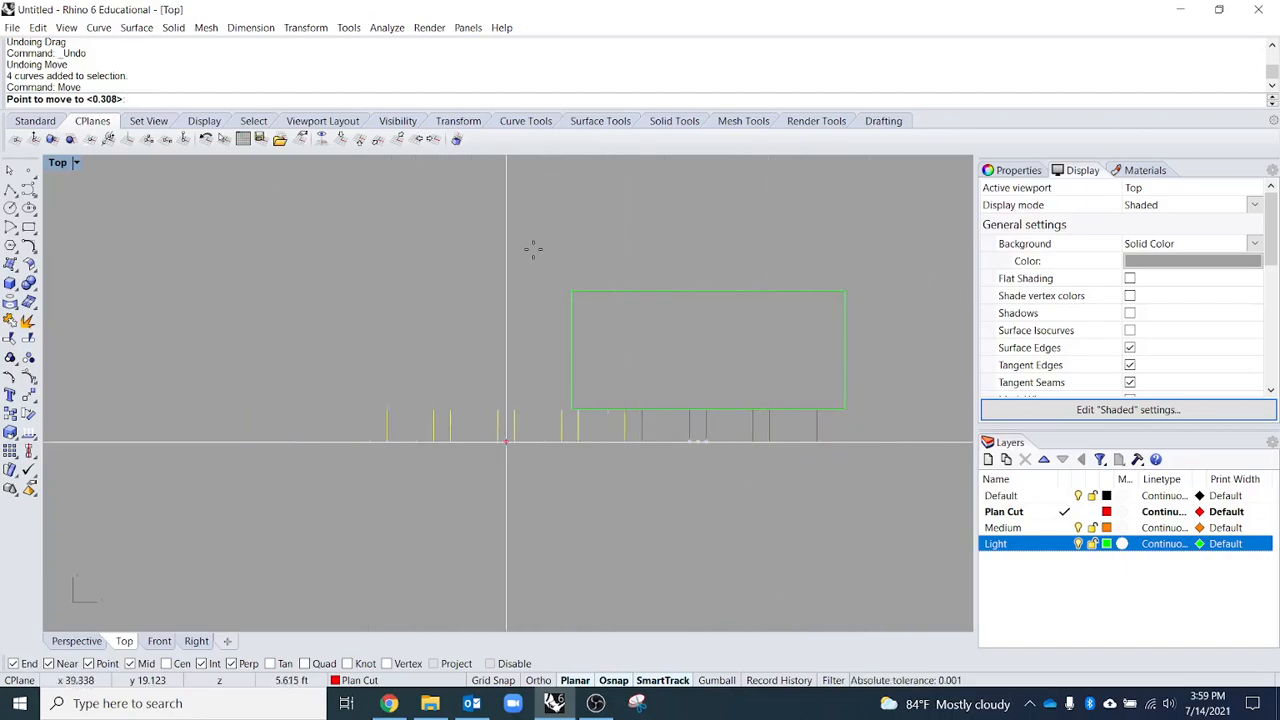
{"action": "scroll", "coordinate": [420, 488], "scroll_direction": "down", "scroll_amount": 3}
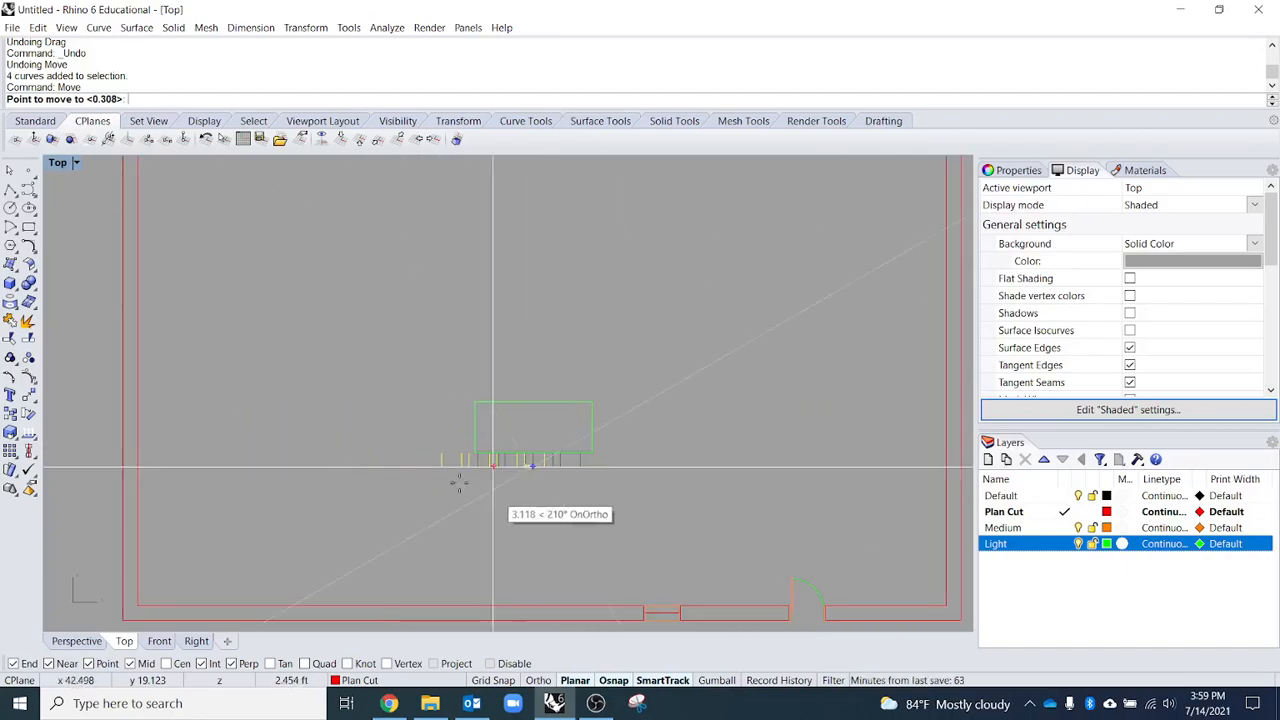
{"action": "scroll", "coordinate": [556, 494], "scroll_direction": "up", "scroll_amount": 5}
{"action": "scroll", "coordinate": [556, 494], "scroll_direction": "down", "scroll_amount": 3}
{"action": "scroll", "coordinate": [560, 430], "scroll_direction": "up", "scroll_amount": 4}
{"action": "scroll", "coordinate": [797, 478], "scroll_direction": "down", "scroll_amount": 4}
{"action": "scroll", "coordinate": [797, 478], "scroll_direction": "up", "scroll_amount": 5}
{"action": "scroll", "coordinate": [300, 445], "scroll_direction": "down", "scroll_amount": 4}
{"action": "scroll", "coordinate": [330, 440], "scroll_direction": "up", "scroll_amount": 6}
{"action": "scroll", "coordinate": [466, 470], "scroll_direction": "up", "scroll_amount": 3}
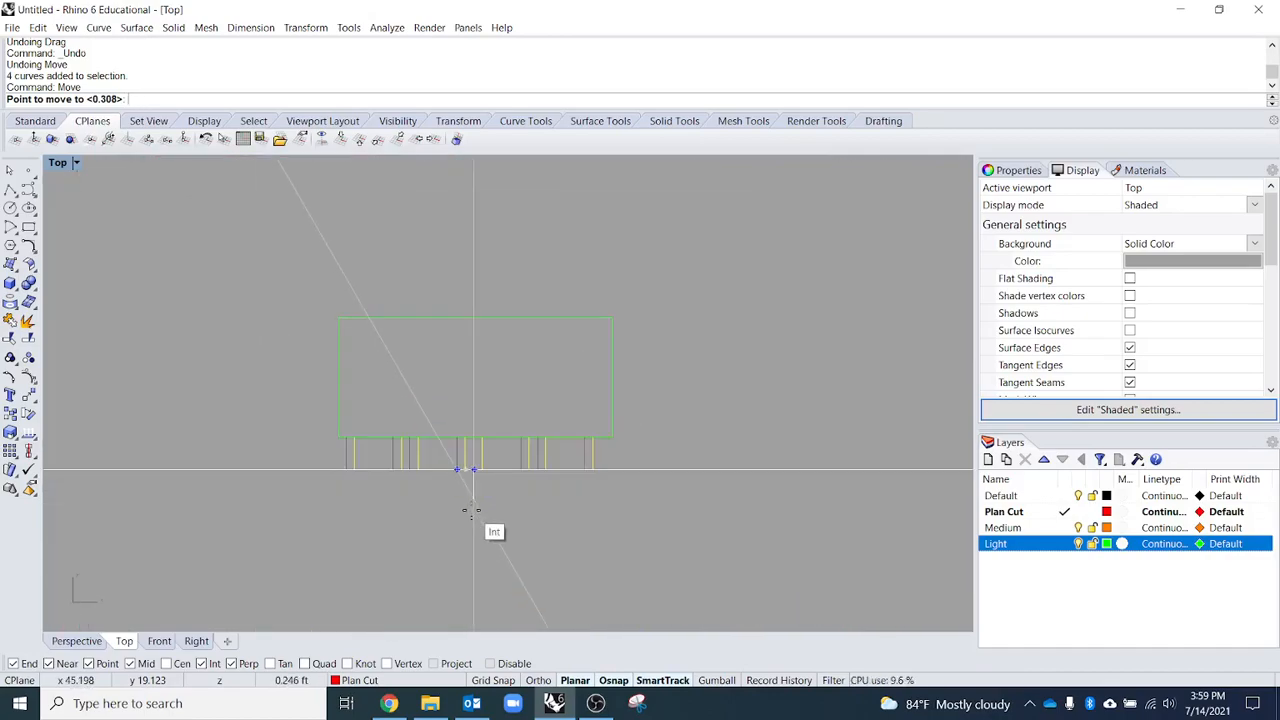
{"action": "scroll", "coordinate": [478, 514], "scroll_direction": "up", "scroll_amount": 3}
{"action": "scroll", "coordinate": [480, 516], "scroll_direction": "down", "scroll_amount": 1}
{"action": "scroll", "coordinate": [478, 365], "scroll_direction": "up", "scroll_amount": 3}
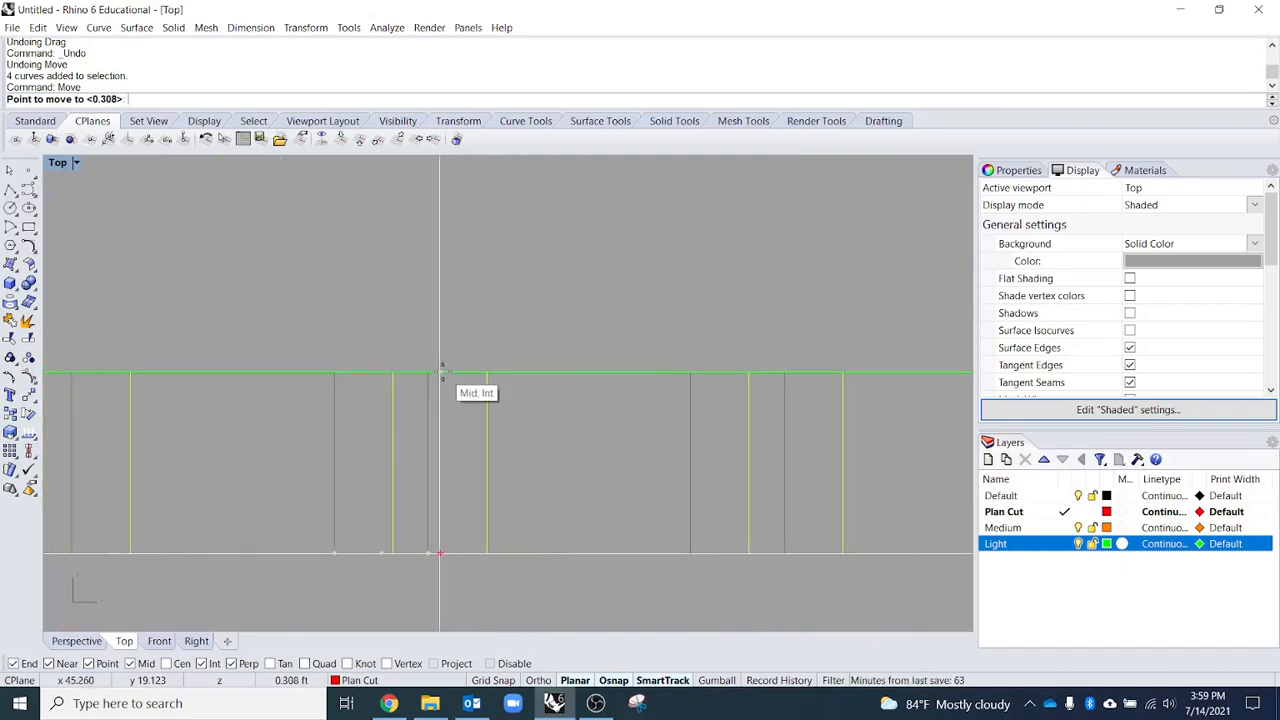
{"action": "left_click", "coordinate": [440, 370]}
{"action": "scroll", "coordinate": [520, 465], "scroll_direction": "down", "scroll_amount": 5}
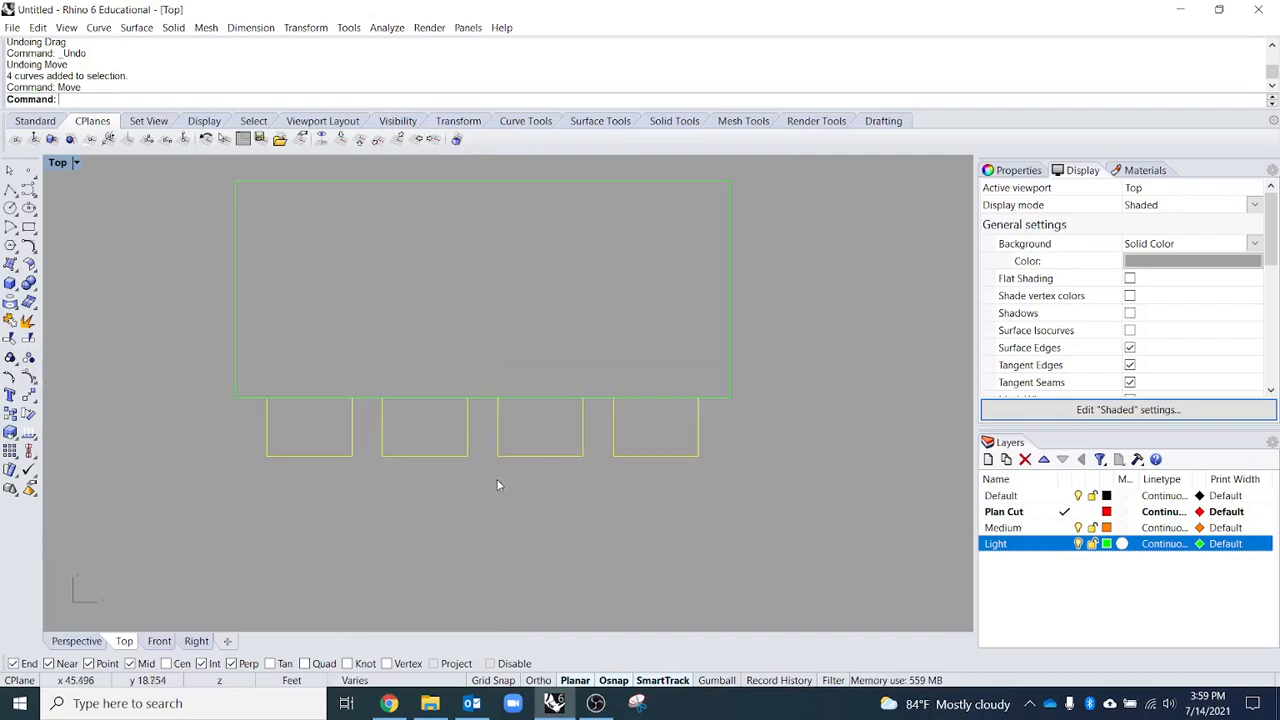
{"action": "left_click", "coordinate": [830, 437]}
- Change the four chairs below the table to the Light layer
{"action": "scroll", "coordinate": [766, 480], "scroll_direction": "down", "scroll_amount": 2}
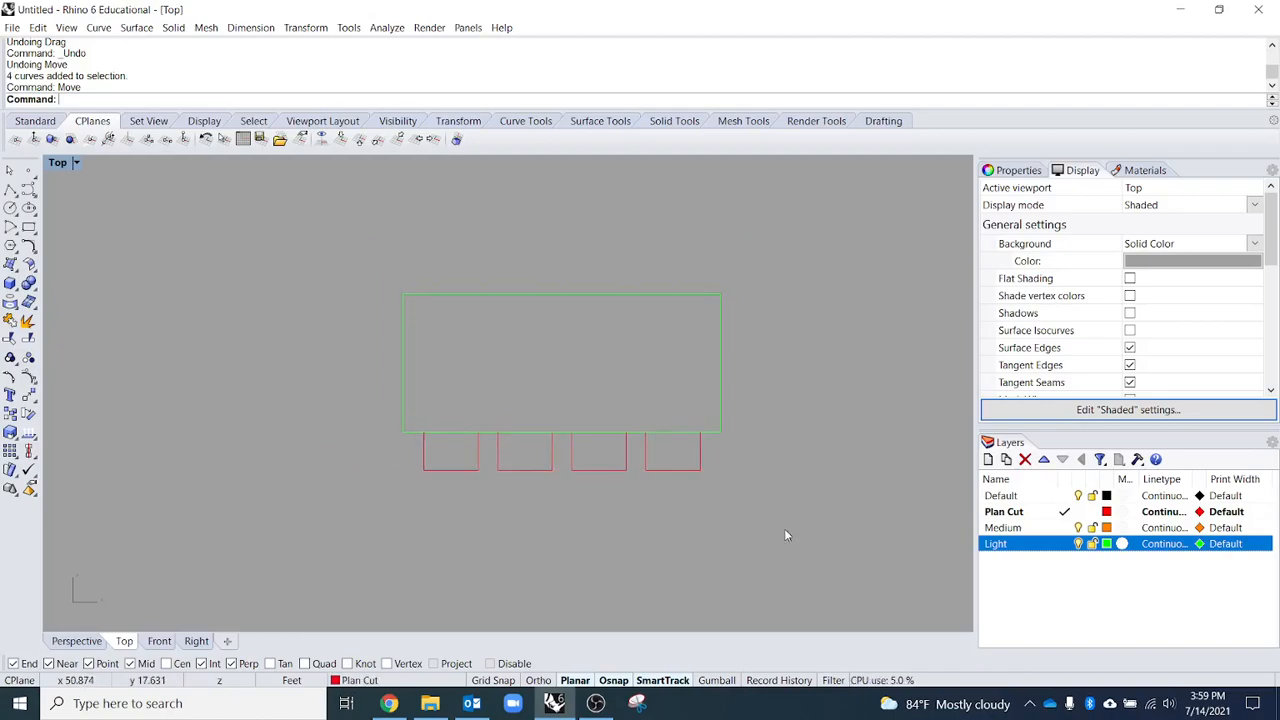
{"action": "left_click_drag", "start_coordinate": [242, 462], "coordinate": [242, 462]}
{"action": "right_click", "coordinate": [1044, 548]}
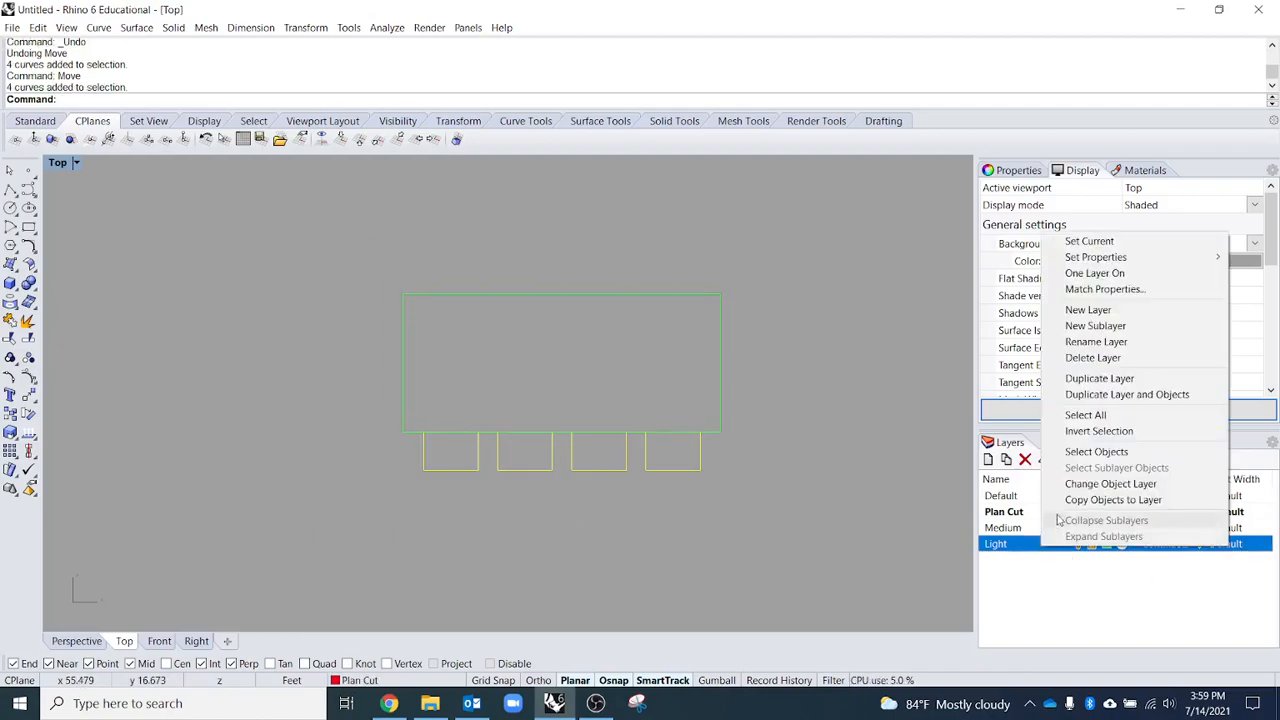
{"action": "left_click", "coordinate": [1080, 484]}
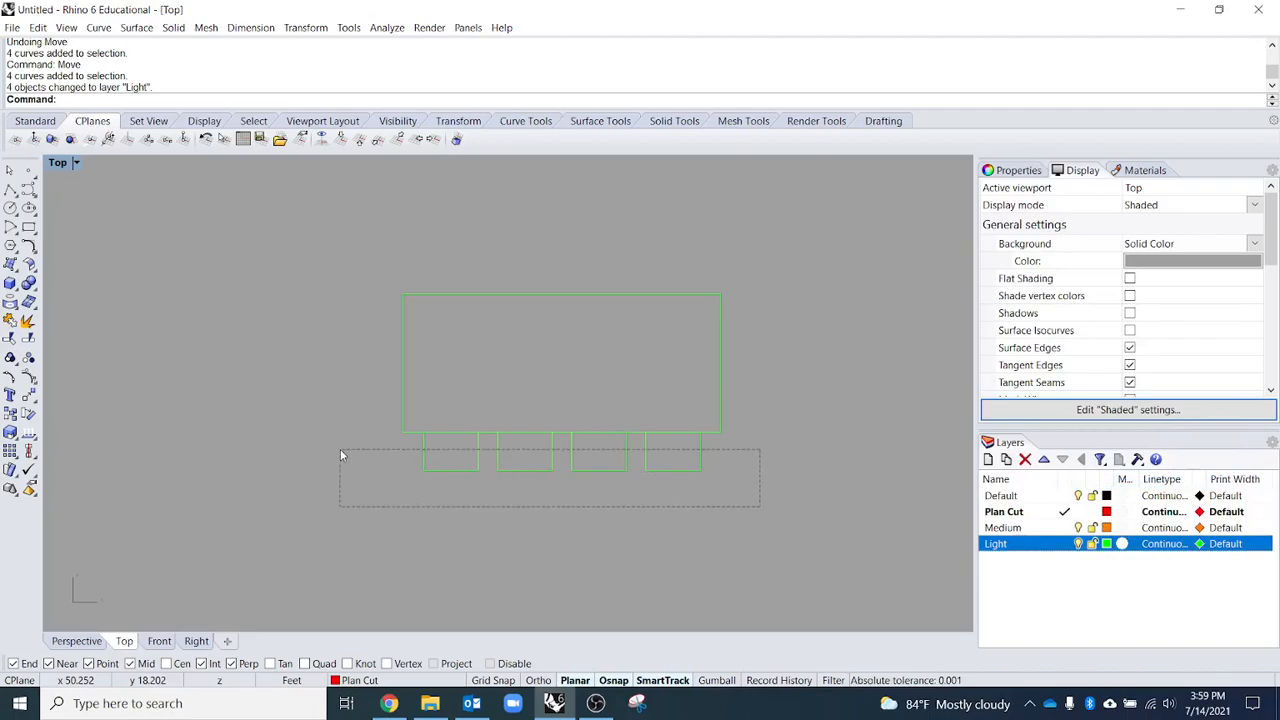
- Mirror a copy of the four chairs to the table's upper side across its horizontal centre line
{"action": "left_click_drag", "start_coordinate": [340, 455], "coordinate": [340, 455]}
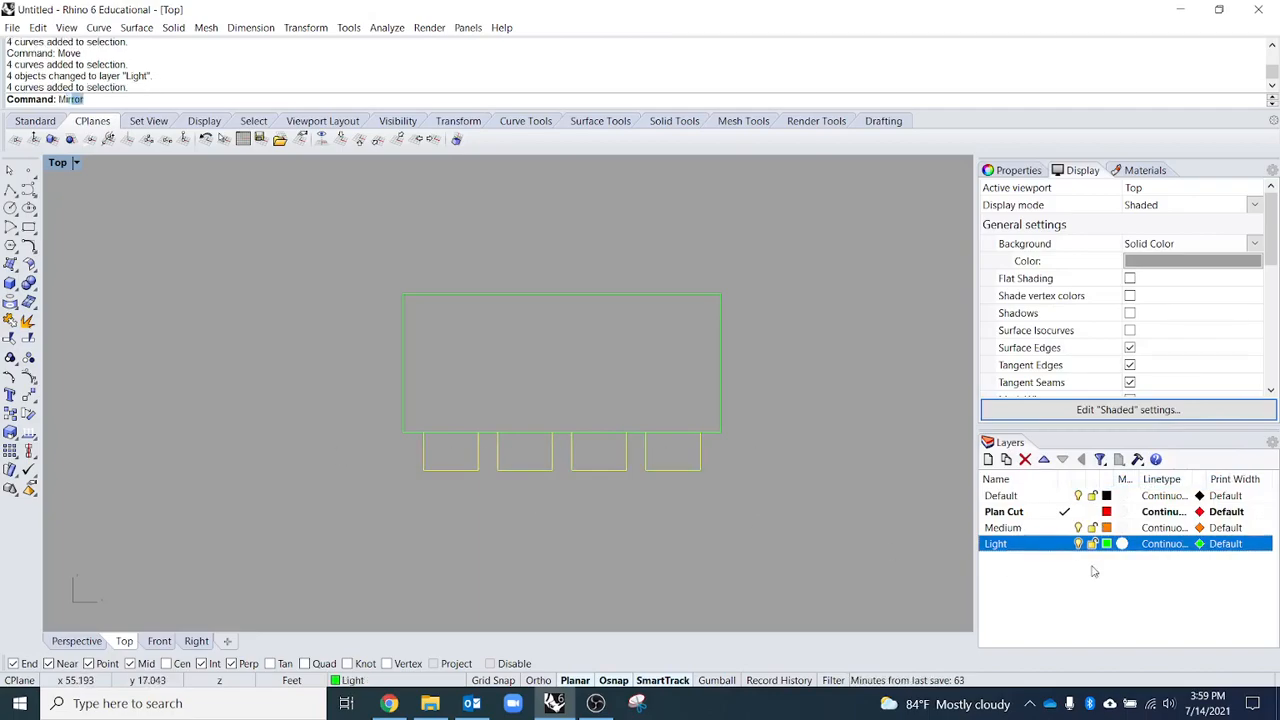
{"action": "key", "text": "Return"}
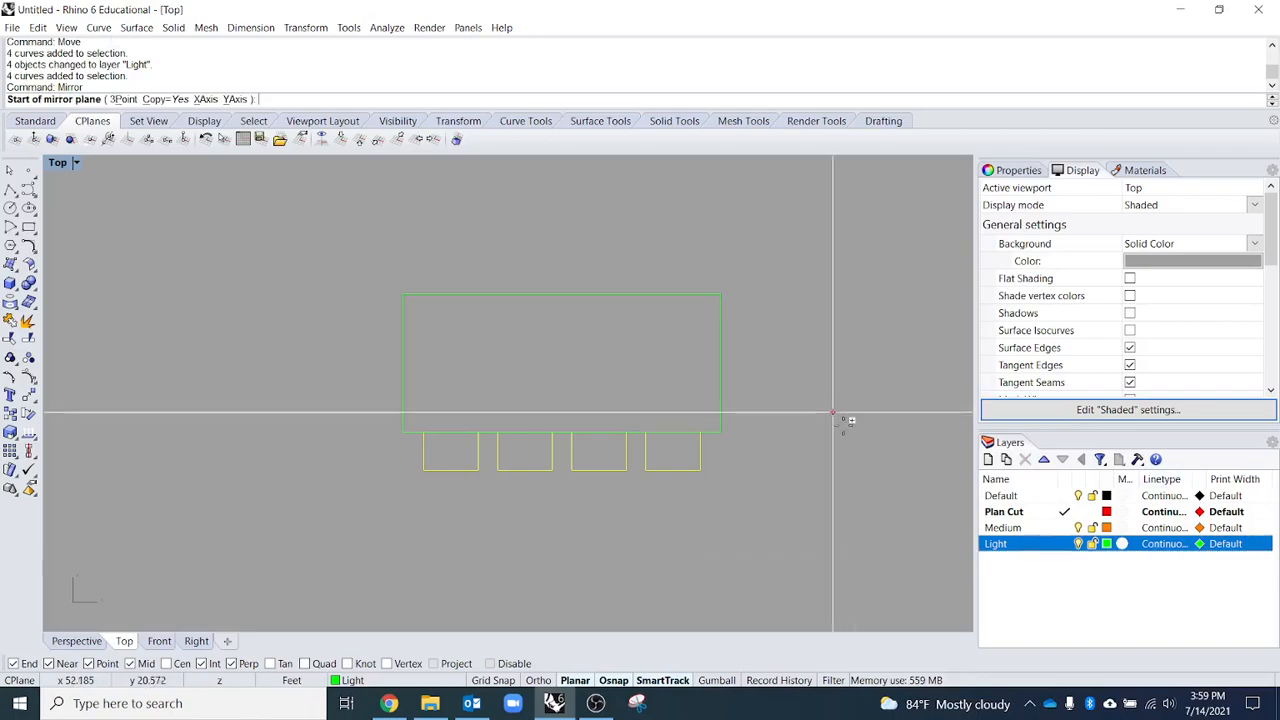
{"action": "left_click", "coordinate": [720, 362]}
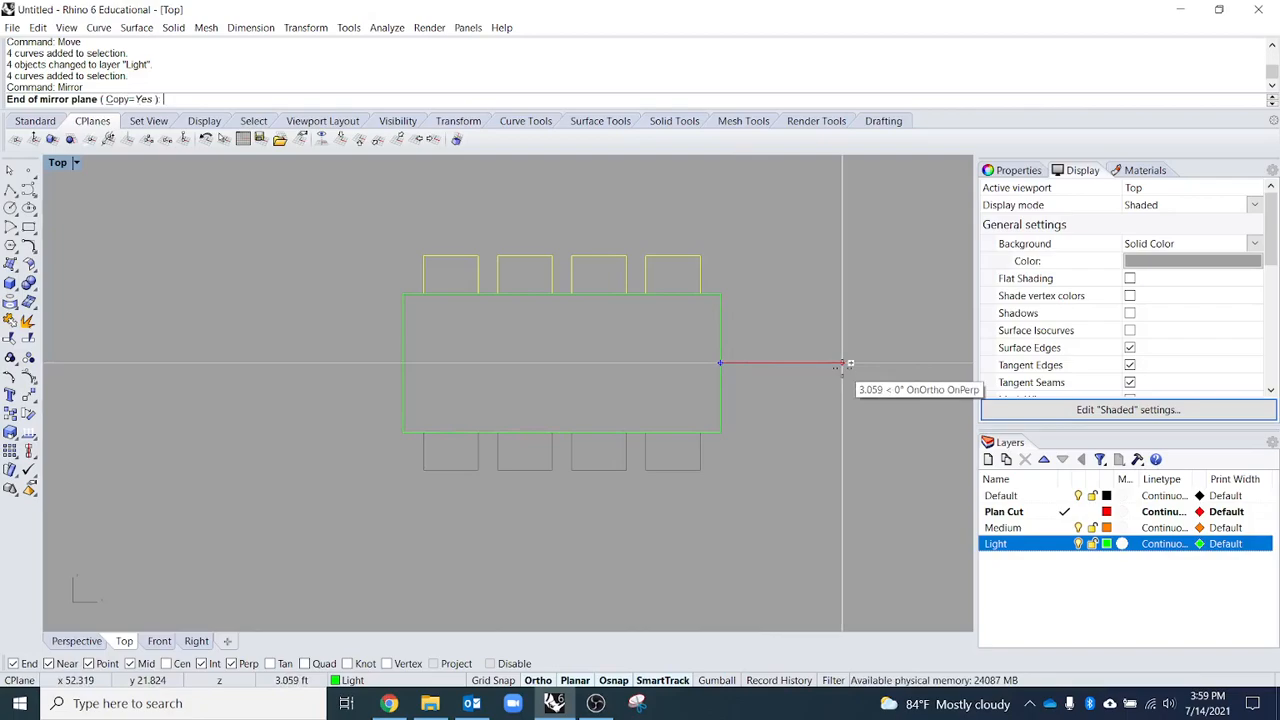
{"action": "key", "text": "F8"}
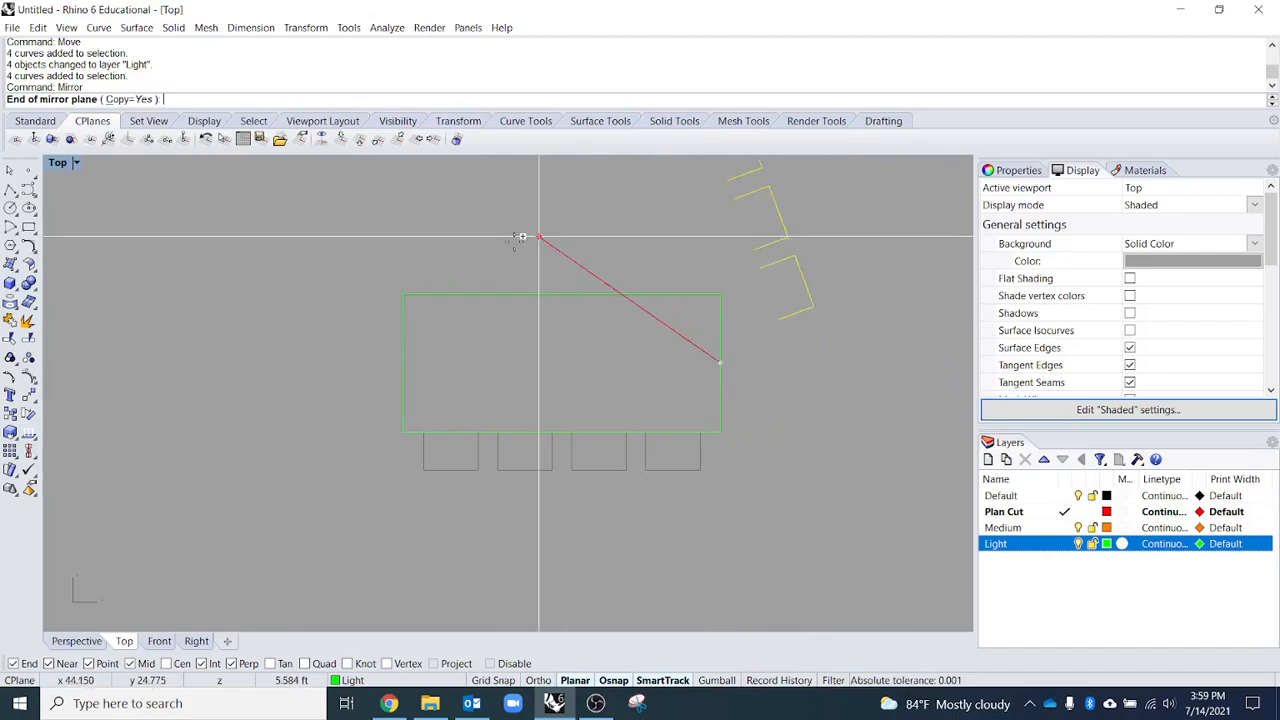
{"action": "key", "text": "F8"}
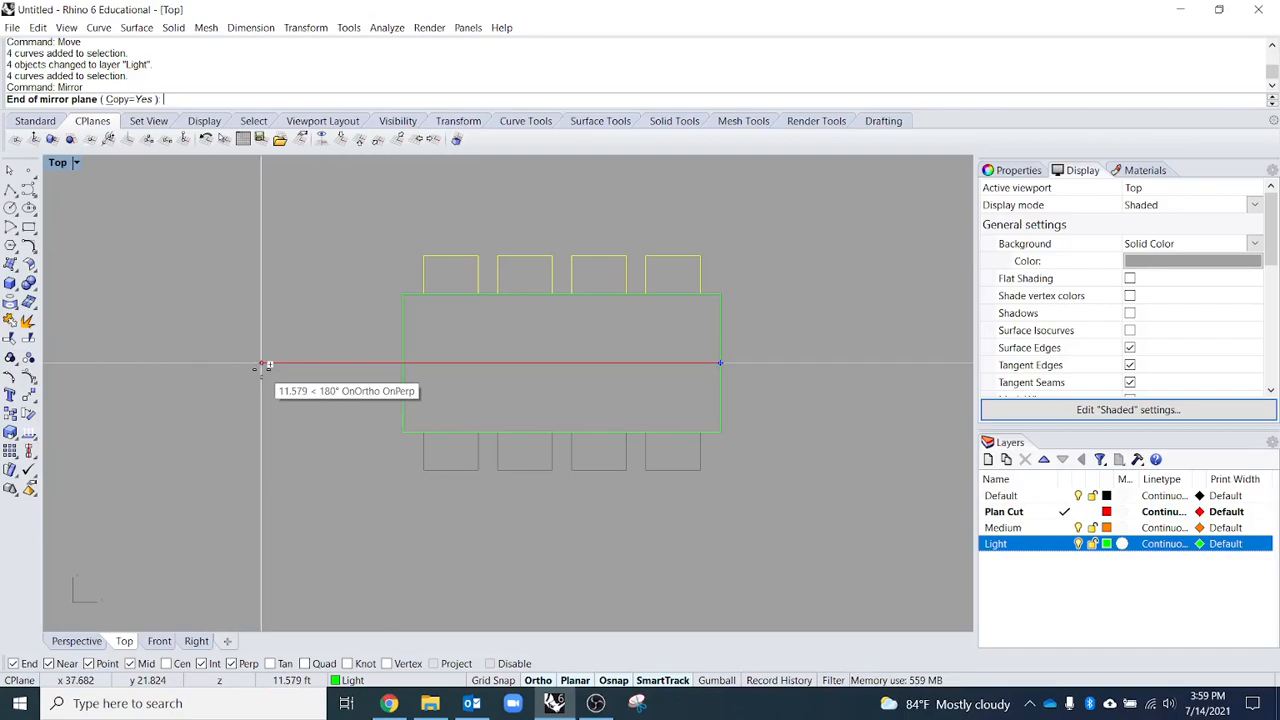
{"action": "left_click", "coordinate": [262, 365]}
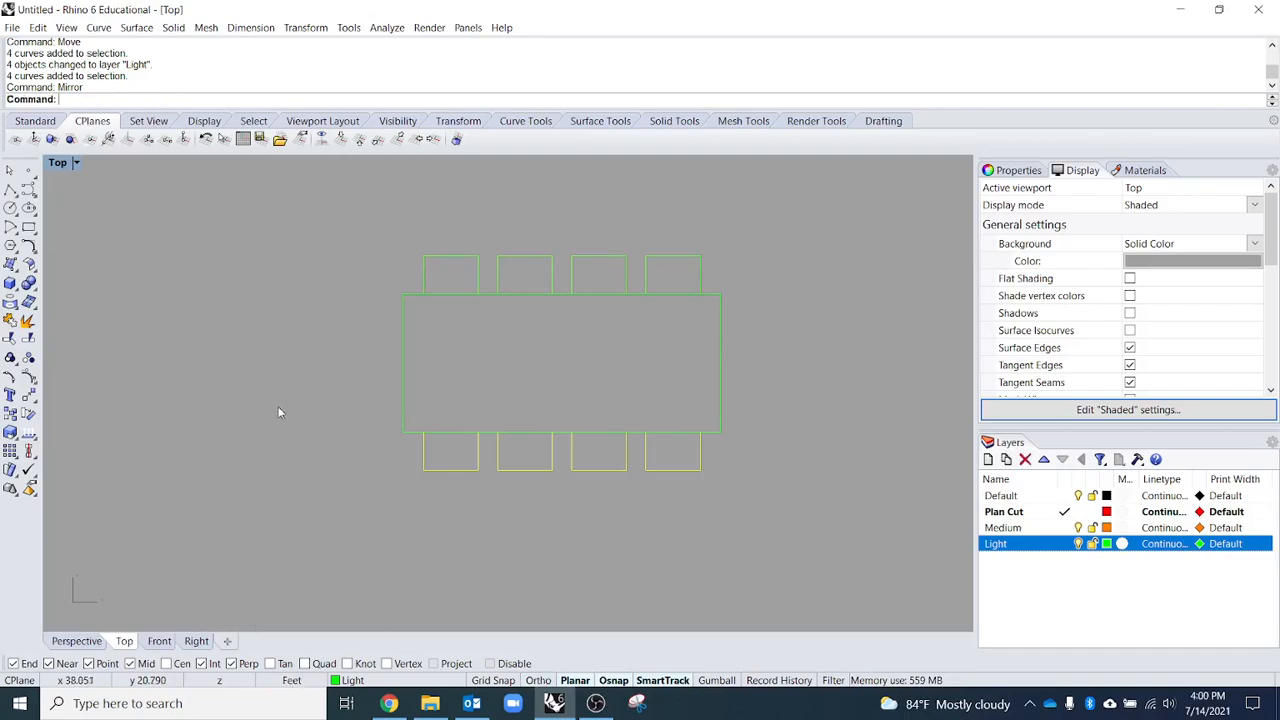
{"action": "scroll", "coordinate": [665, 527], "scroll_direction": "down", "scroll_amount": 2}
{"action": "left_click", "coordinate": [684, 484]}
{"action": "scroll", "coordinate": [753, 462], "scroll_direction": "up", "scroll_amount": 2}
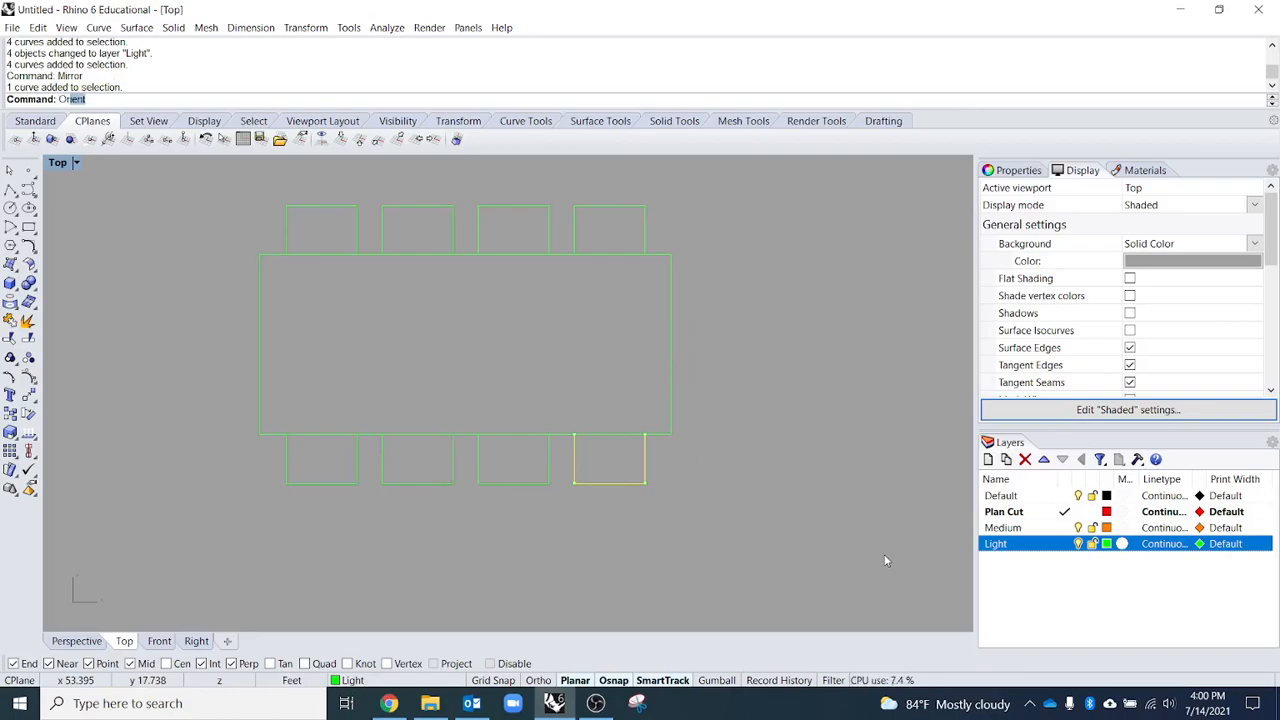
{"action": "key", "text": "Return"}
{"action": "key", "text": "Escape"}
{"action": "key", "text": "Escape"}
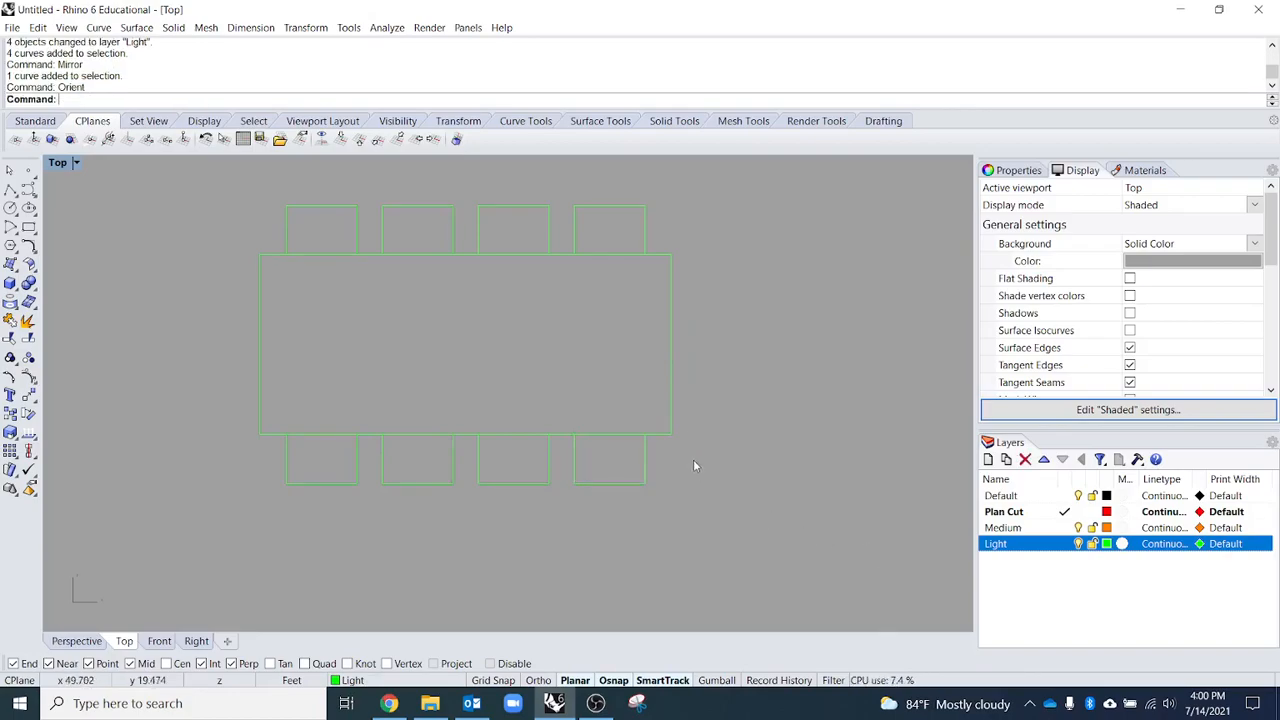
- Start Orient with Copy=Yes on the rightmost chair below the table, referencing its table-side midpoint and a second point along the table edge
{"action": "left_click", "coordinate": [647, 472]}
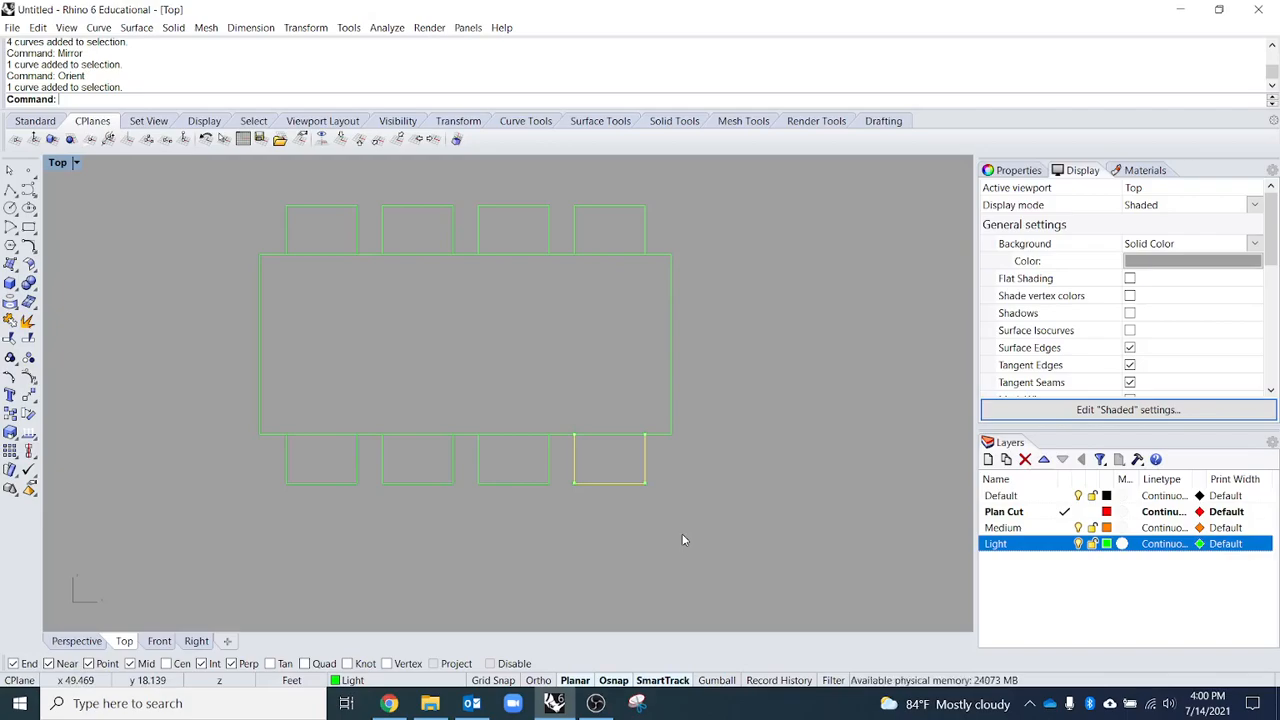
{"action": "type", "text": "rien"}
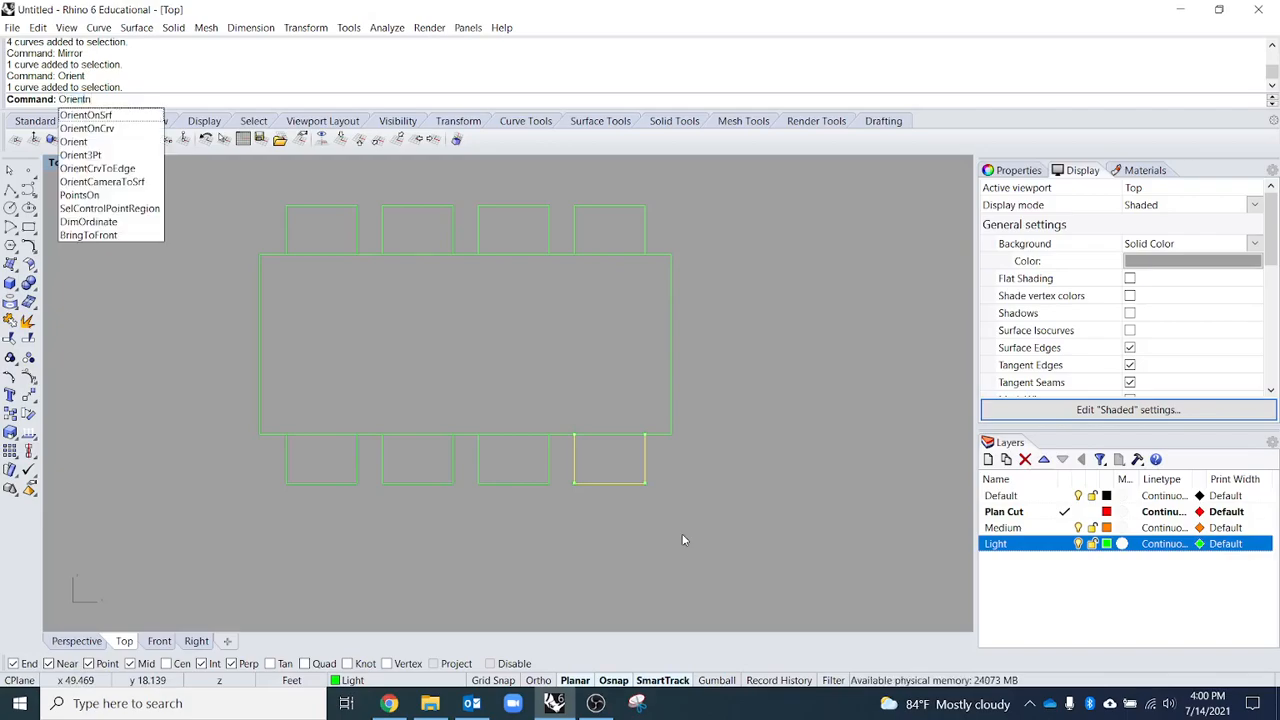
{"action": "type", "text": "t"}
{"action": "key", "text": "Return"}
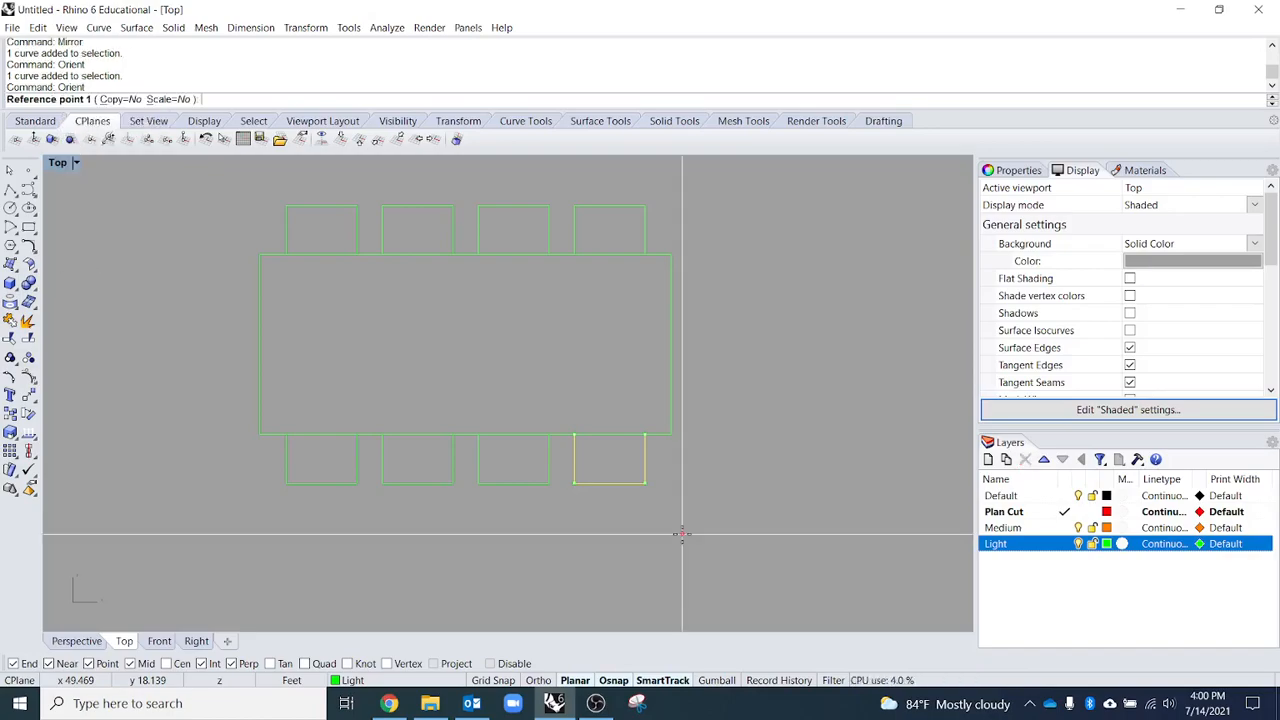
{"action": "left_click", "coordinate": [118, 100]}
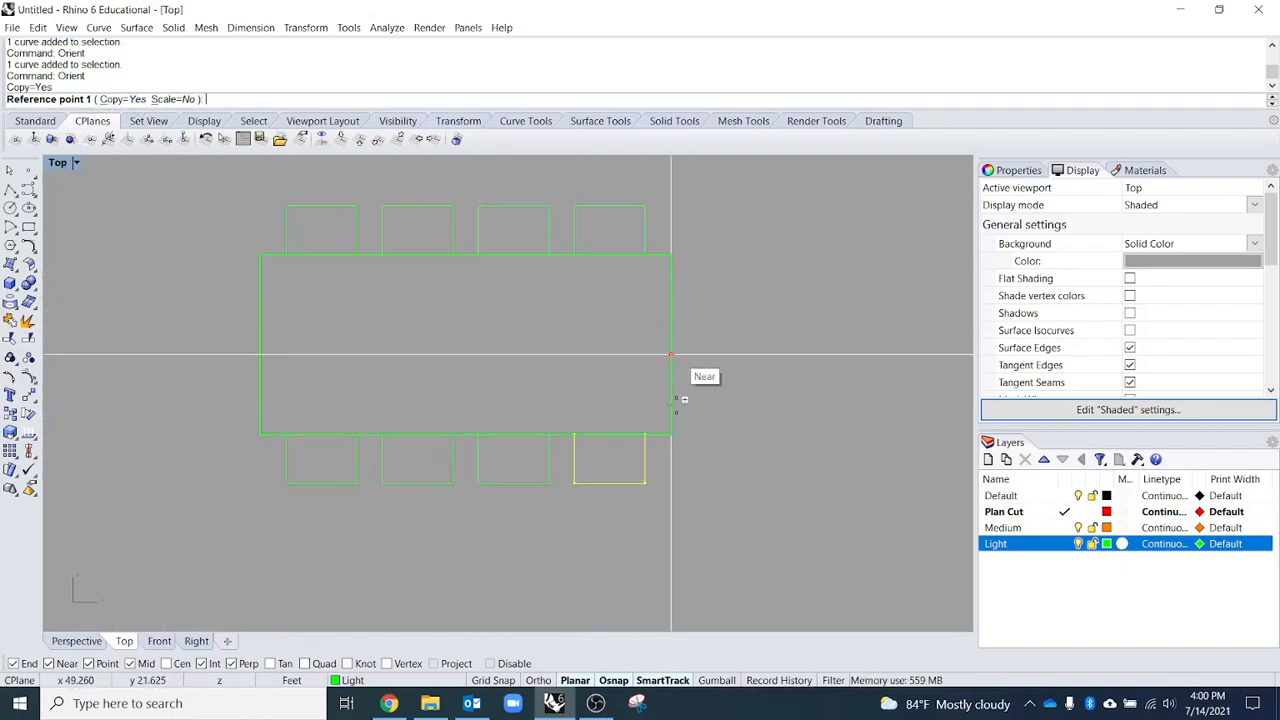
{"action": "scroll", "coordinate": [610, 432], "scroll_direction": "up", "scroll_amount": 5}
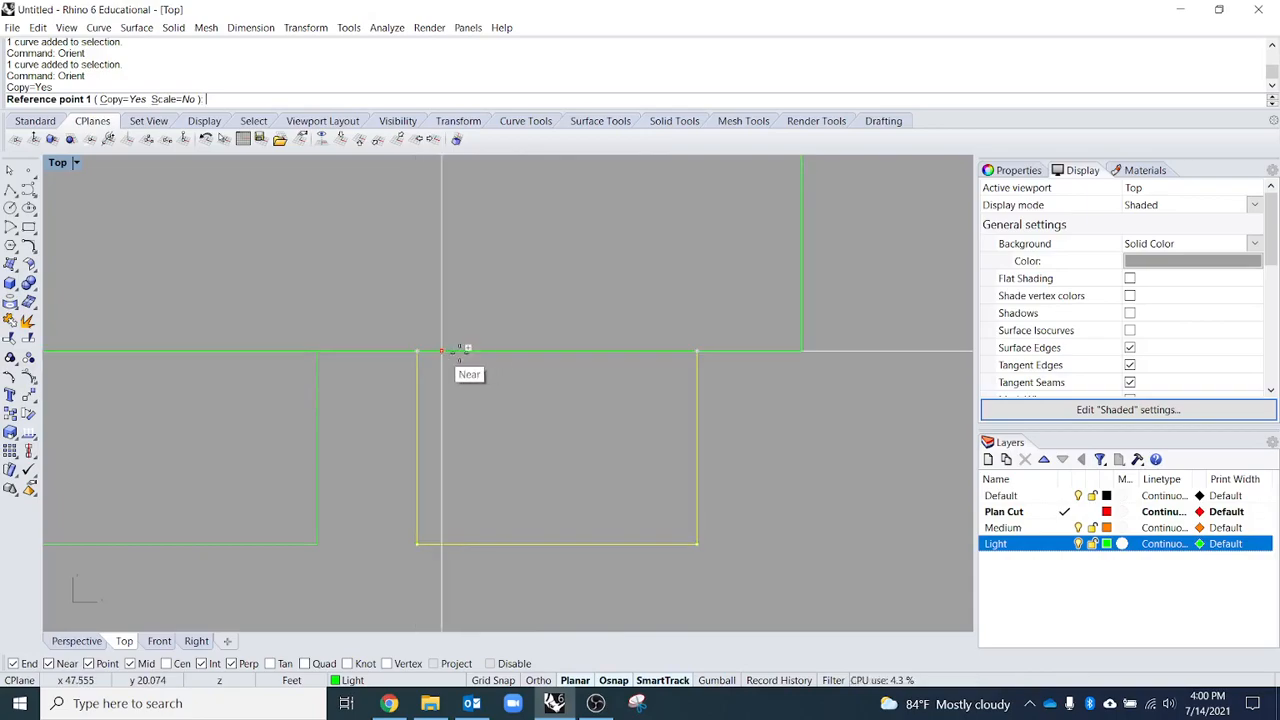
{"action": "left_click", "coordinate": [559, 350]}
{"action": "scroll", "coordinate": [575, 434], "scroll_direction": "down", "scroll_amount": 5}
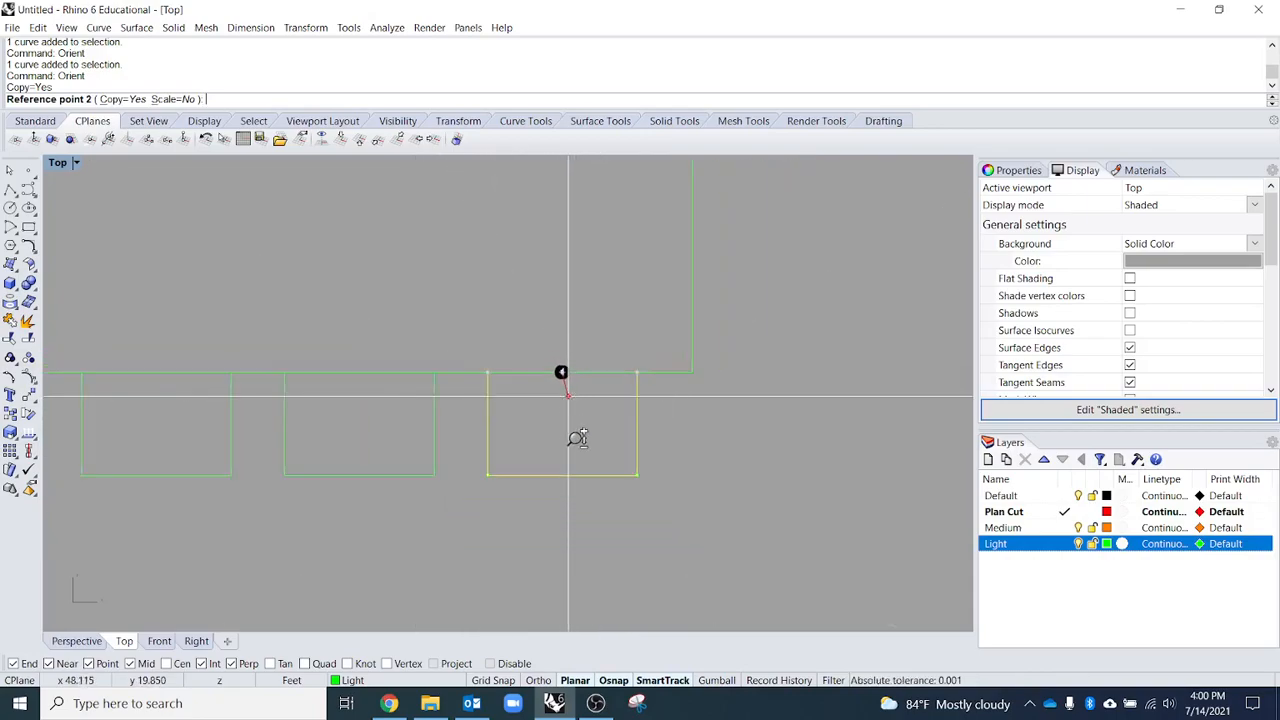
{"action": "scroll", "coordinate": [584, 440], "scroll_direction": "up", "scroll_amount": 5}
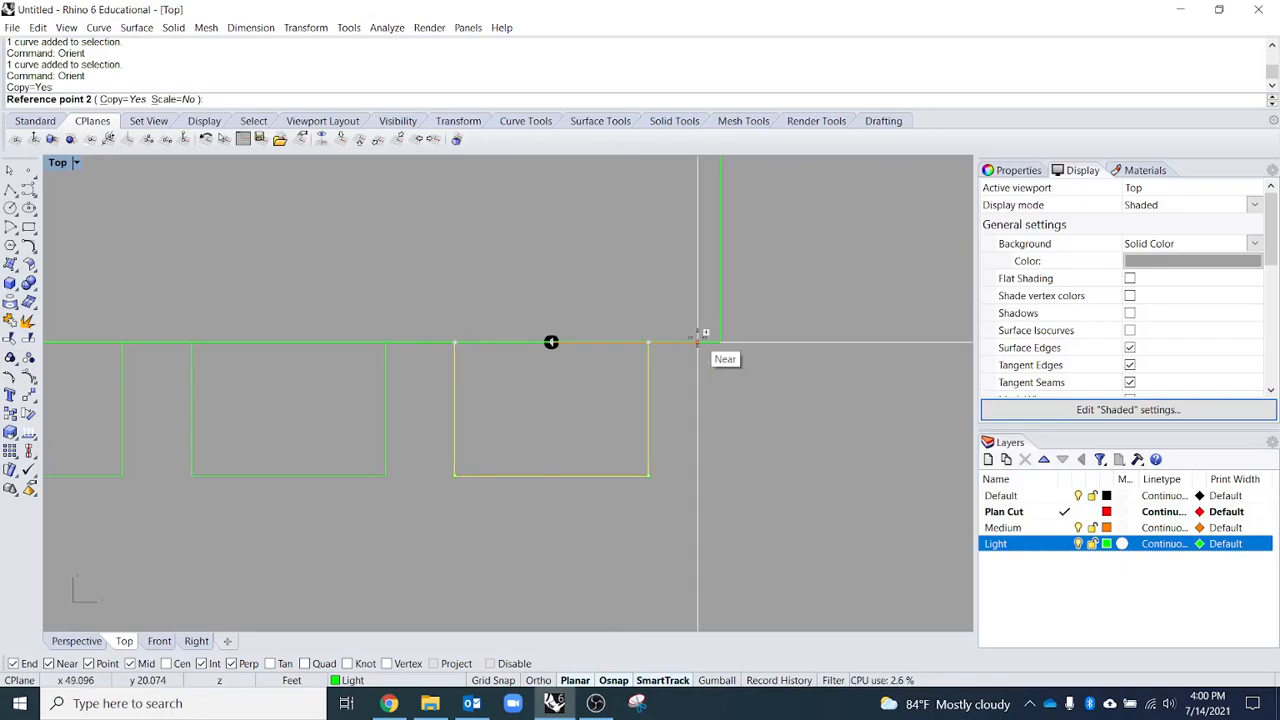
{"action": "left_click", "coordinate": [310, 343]}
{"action": "scroll", "coordinate": [395, 412], "scroll_direction": "down", "scroll_amount": 2}
{"action": "scroll", "coordinate": [401, 457], "scroll_direction": "down", "scroll_amount": 2}
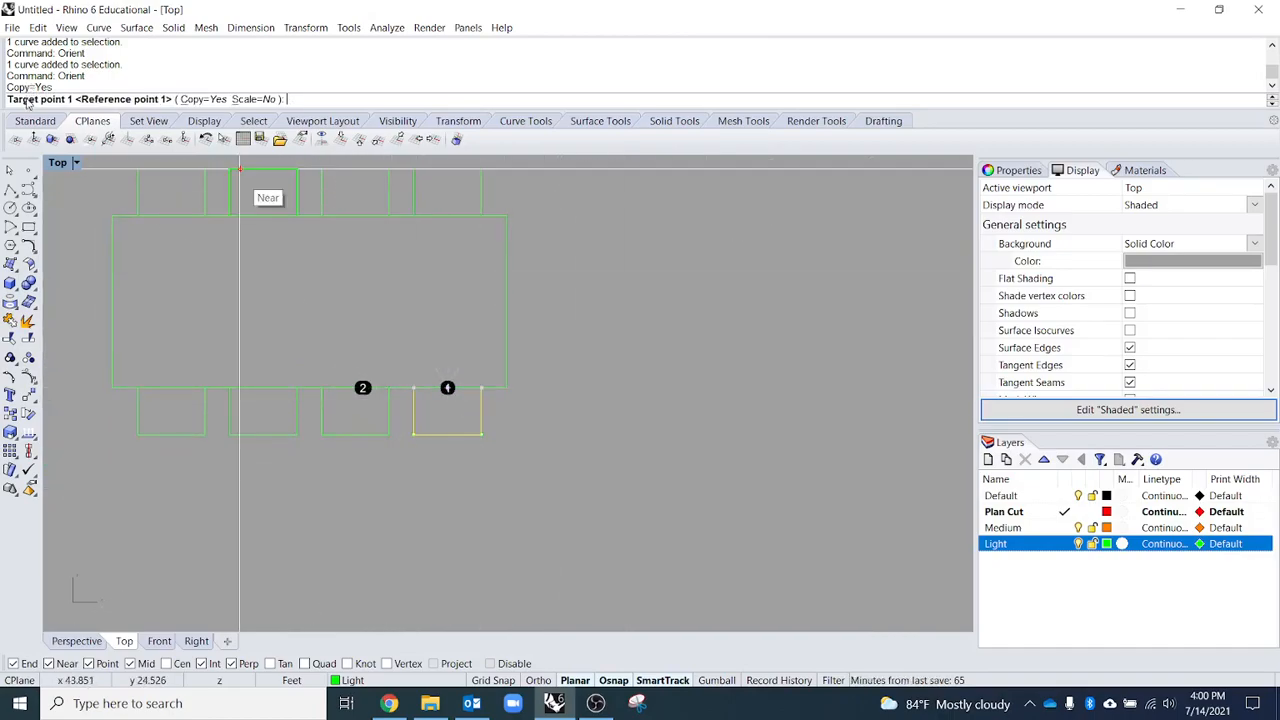
- Place the oriented chair copy at the midpoint of the table's right edge, aligned along that edge
{"action": "left_click", "coordinate": [506, 300]}
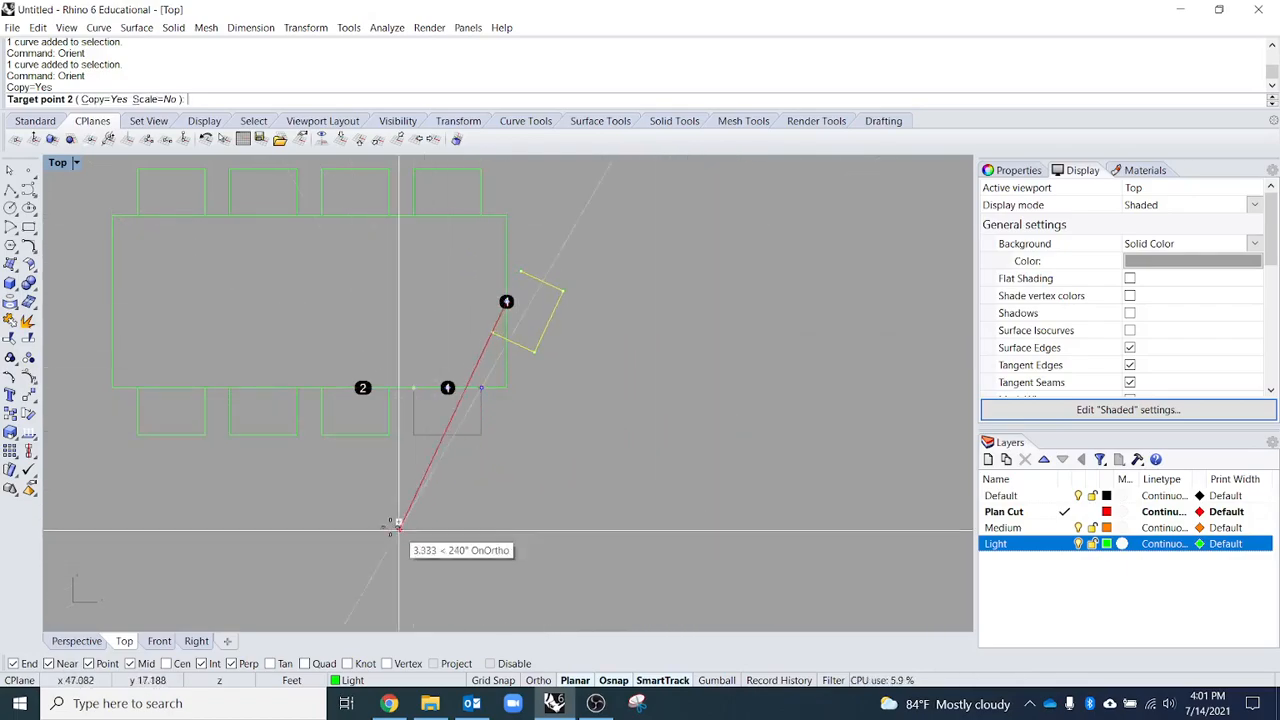
{"action": "left_click", "coordinate": [507, 352]}
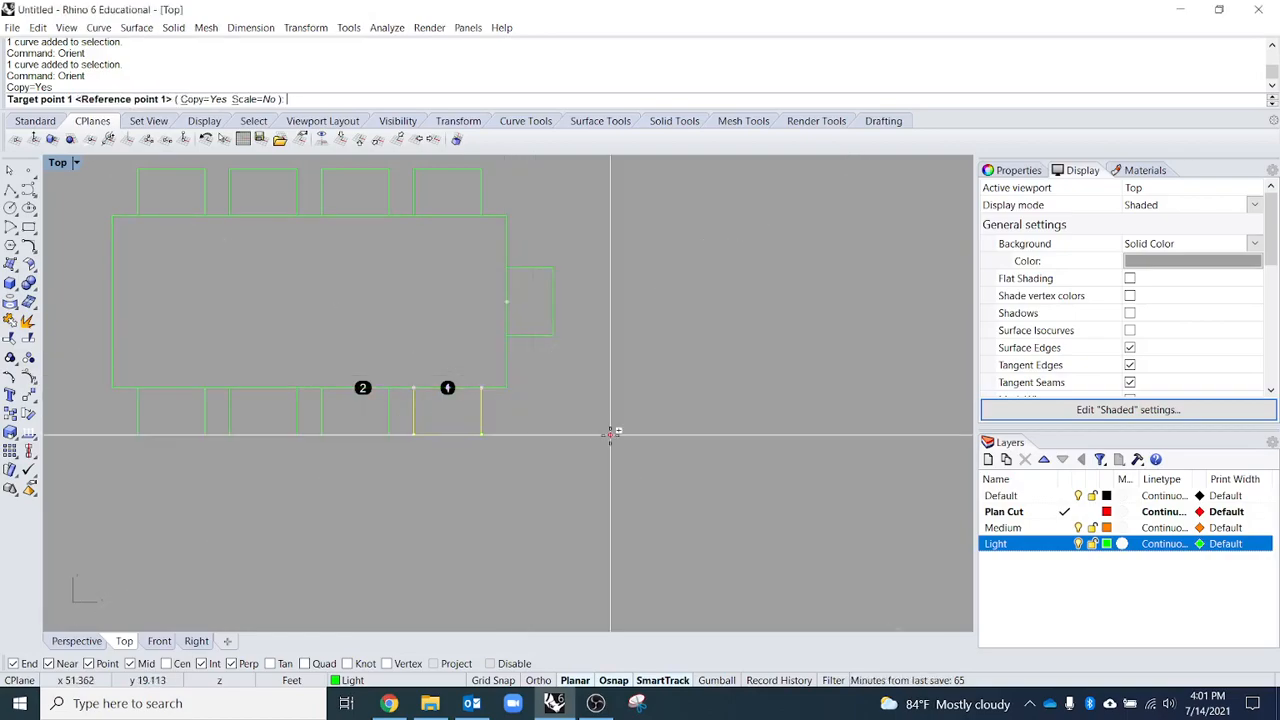
{"action": "key", "text": "Return"}
{"action": "key", "text": "Escape"}
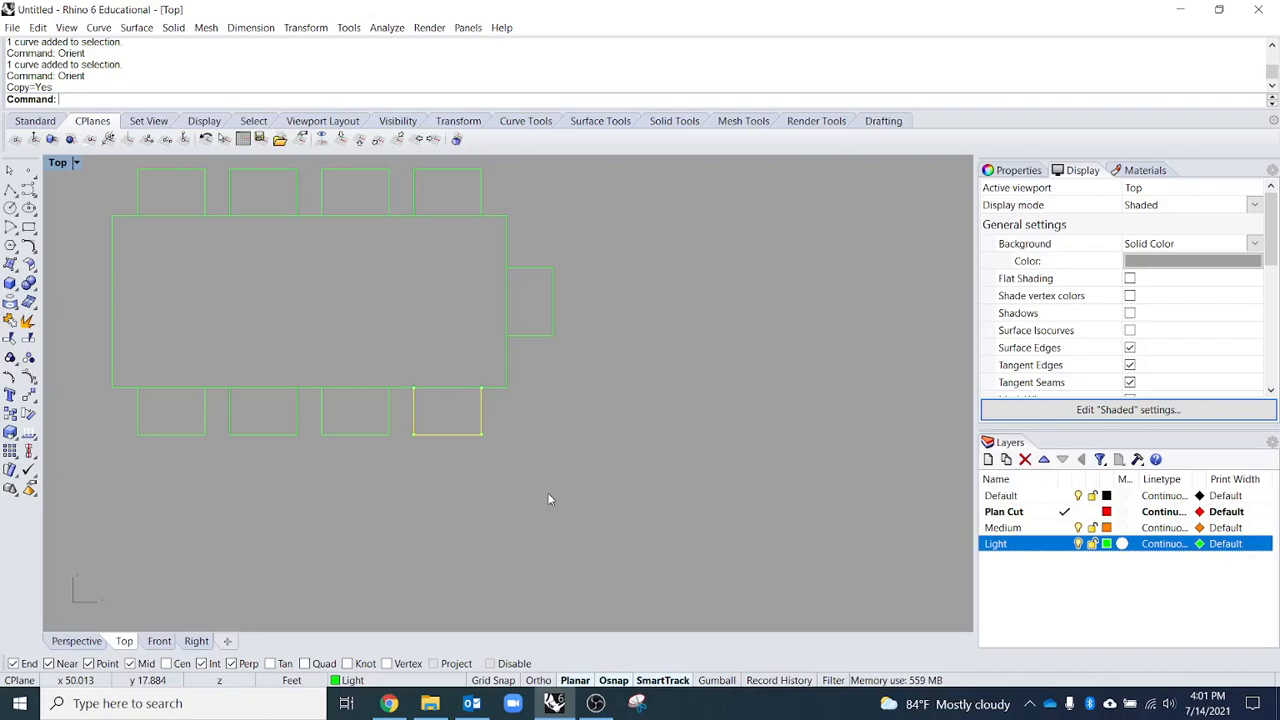
{"action": "key", "text": "Escape"}
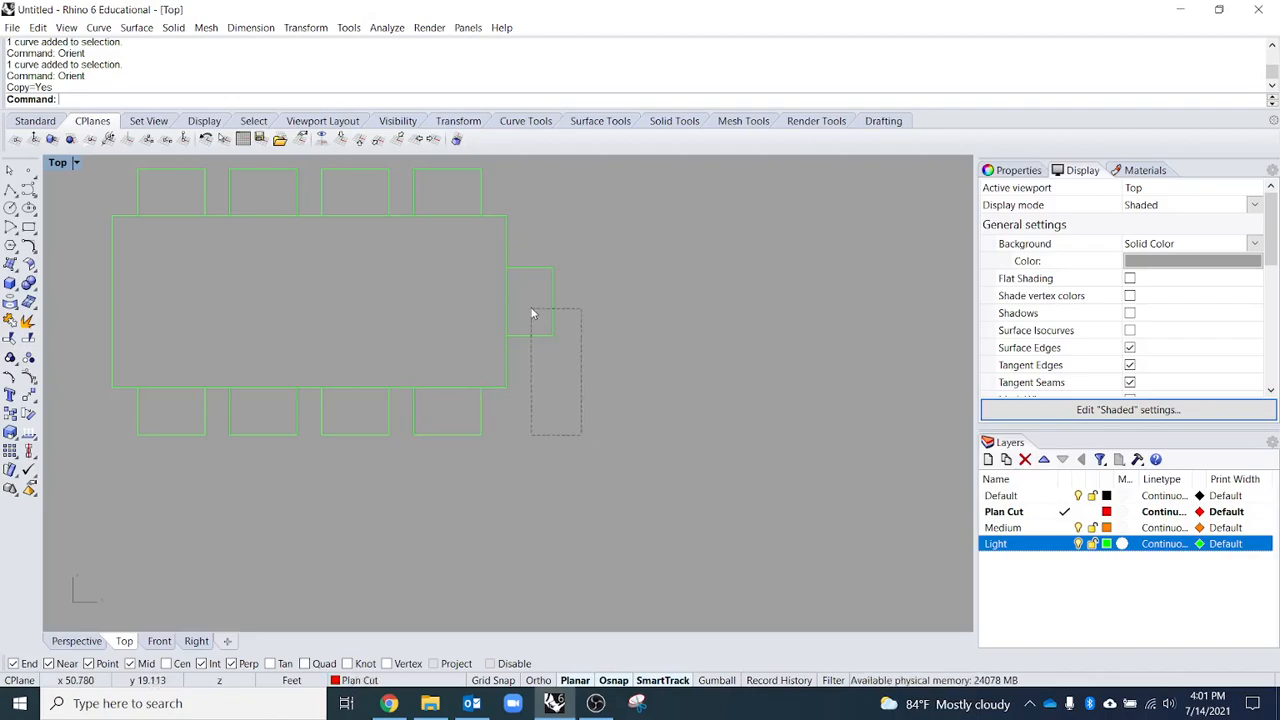
- Mirror a copy of the right-end chair to the table's left end across the table's vertical centre line
{"action": "left_click_drag", "start_coordinate": [581, 435], "coordinate": [532, 315]}
{"action": "right_click_drag", "start_coordinate": [582, 478], "coordinate": [733, 533]}
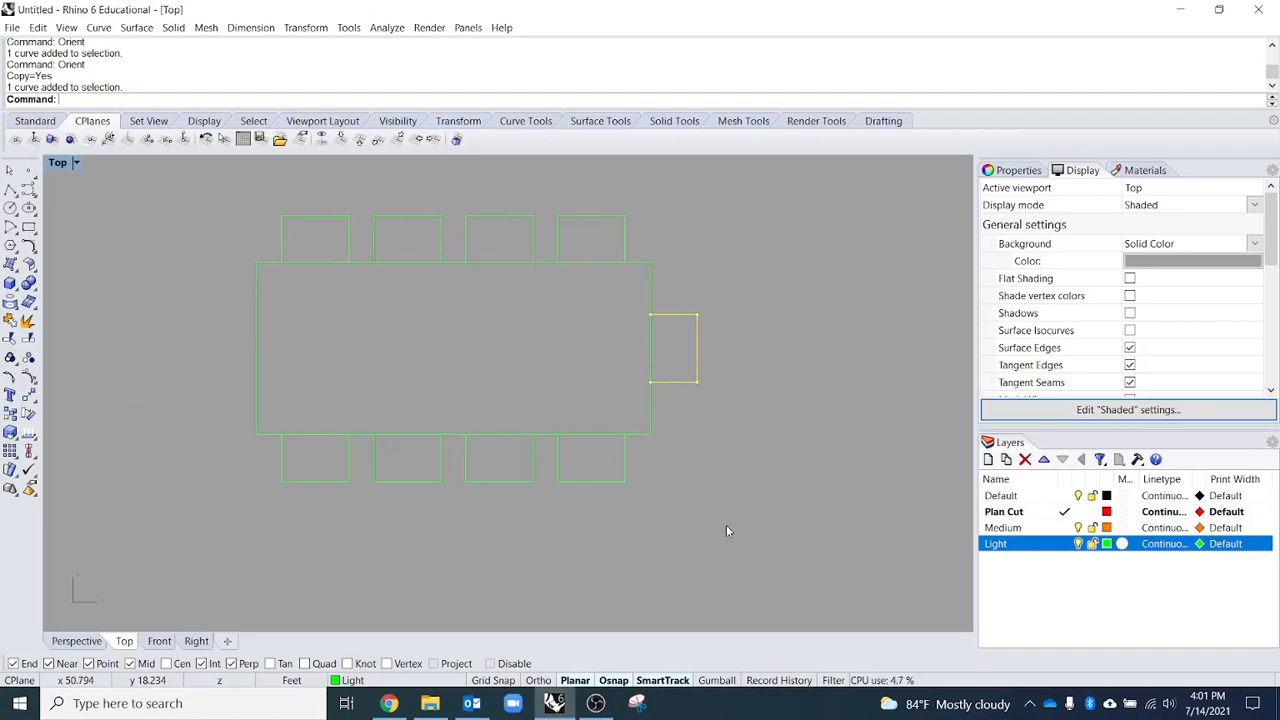
{"action": "type", "text": "Mirror"}
{"action": "key", "text": "Return"}
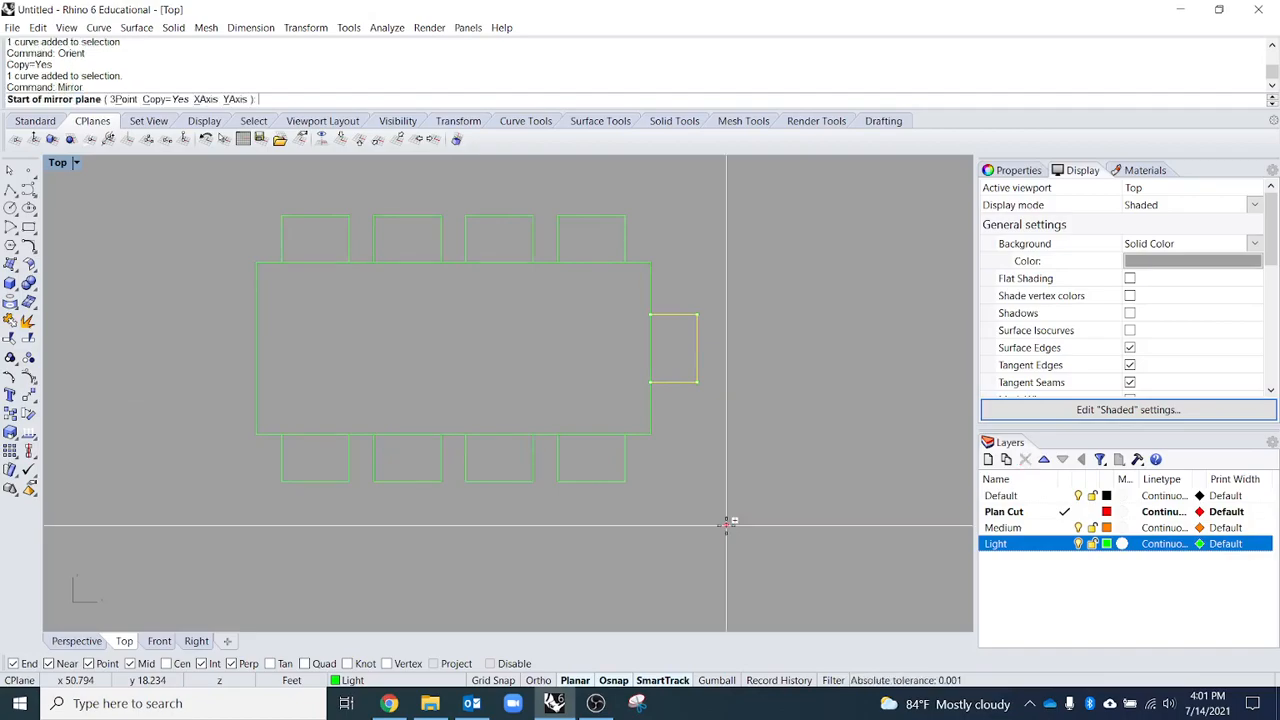
{"action": "left_click", "coordinate": [454, 433]}
{"action": "left_click", "coordinate": [455, 585]}
{"action": "key", "text": "Escape"}
- Group the table and all ten surrounding chairs
{"action": "scroll", "coordinate": [606, 522], "scroll_direction": "down", "scroll_amount": 6}
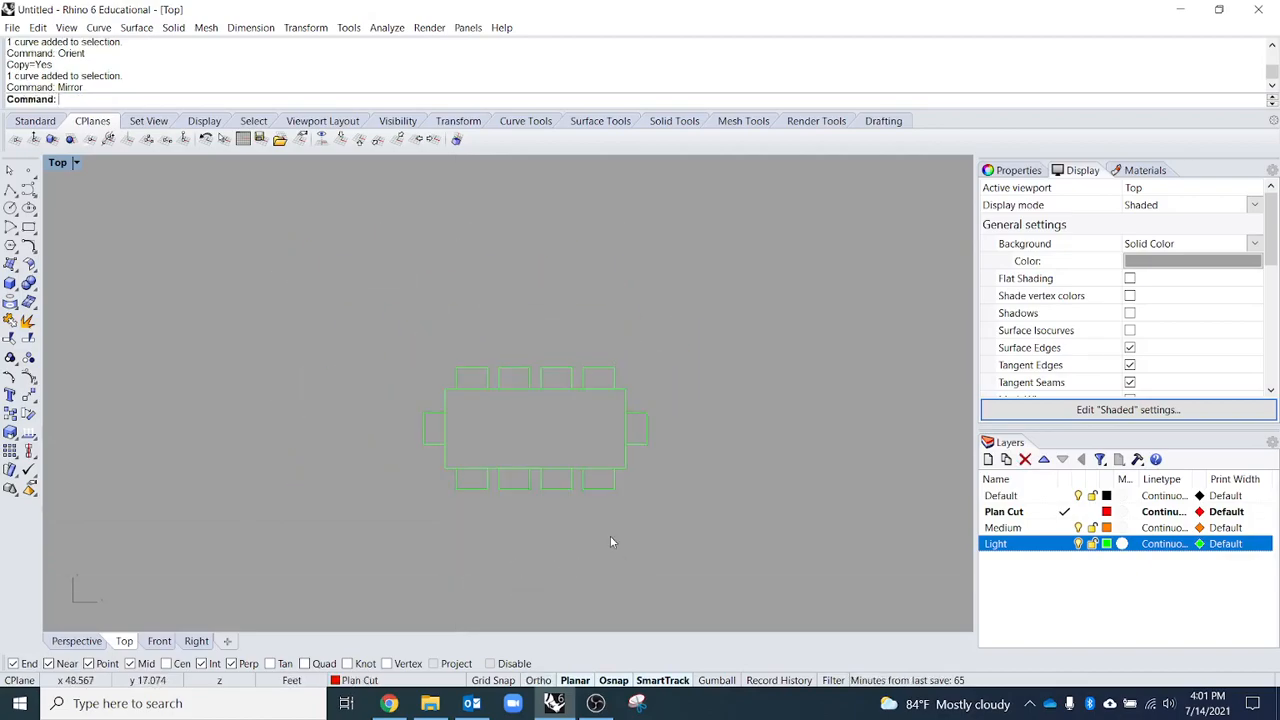
{"action": "scroll", "coordinate": [556, 478], "scroll_direction": "down", "scroll_amount": 2}
{"action": "left_click_drag", "start_coordinate": [686, 571], "coordinate": [346, 331]}
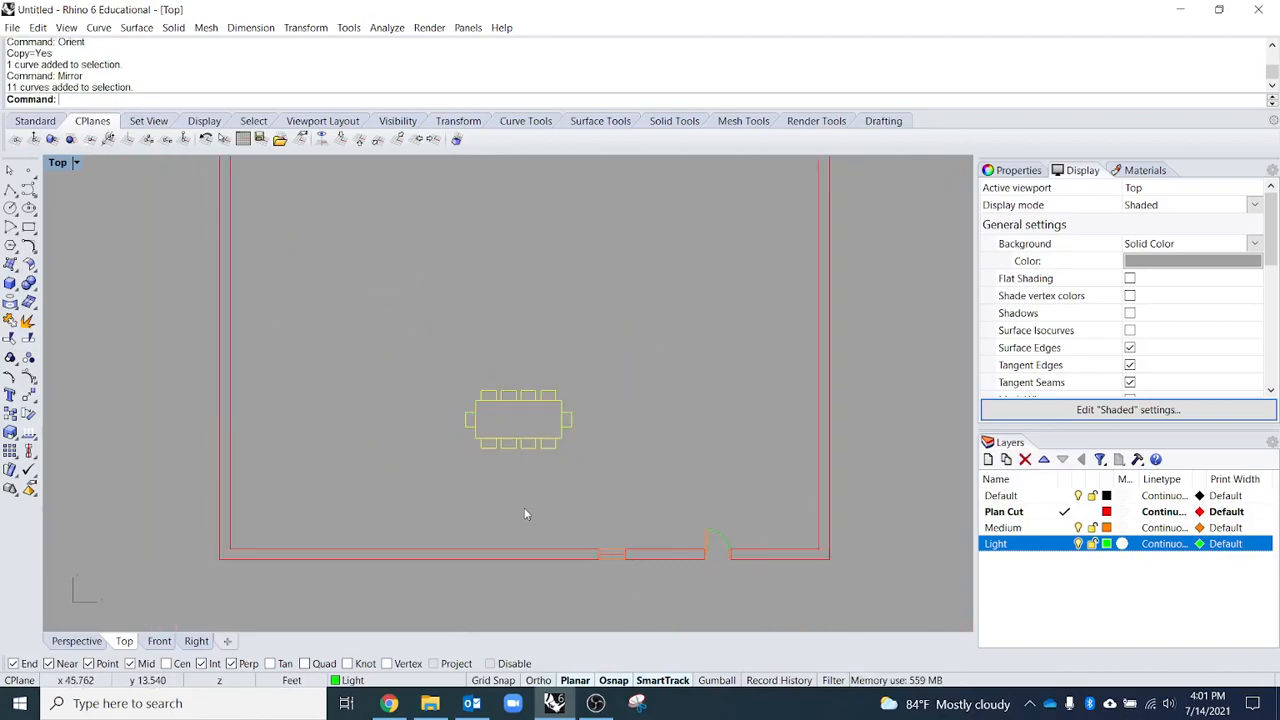
{"action": "type", "text": "group"}
{"action": "key", "text": "Return"}
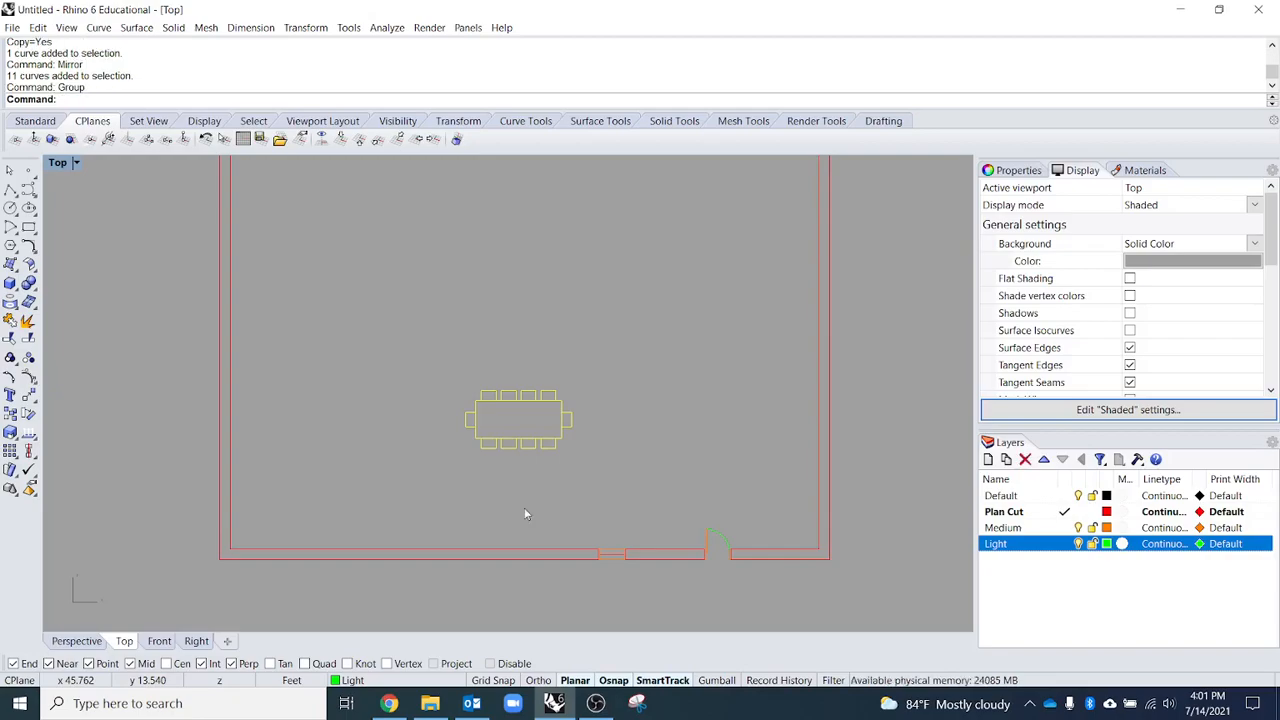
- Move the grouped table and chairs around the room to a spot left of the window
{"action": "left_click", "coordinate": [525, 514]}
{"action": "left_click", "coordinate": [551, 446]}
{"action": "left_click_drag", "start_coordinate": [551, 446], "coordinate": [611, 348]}
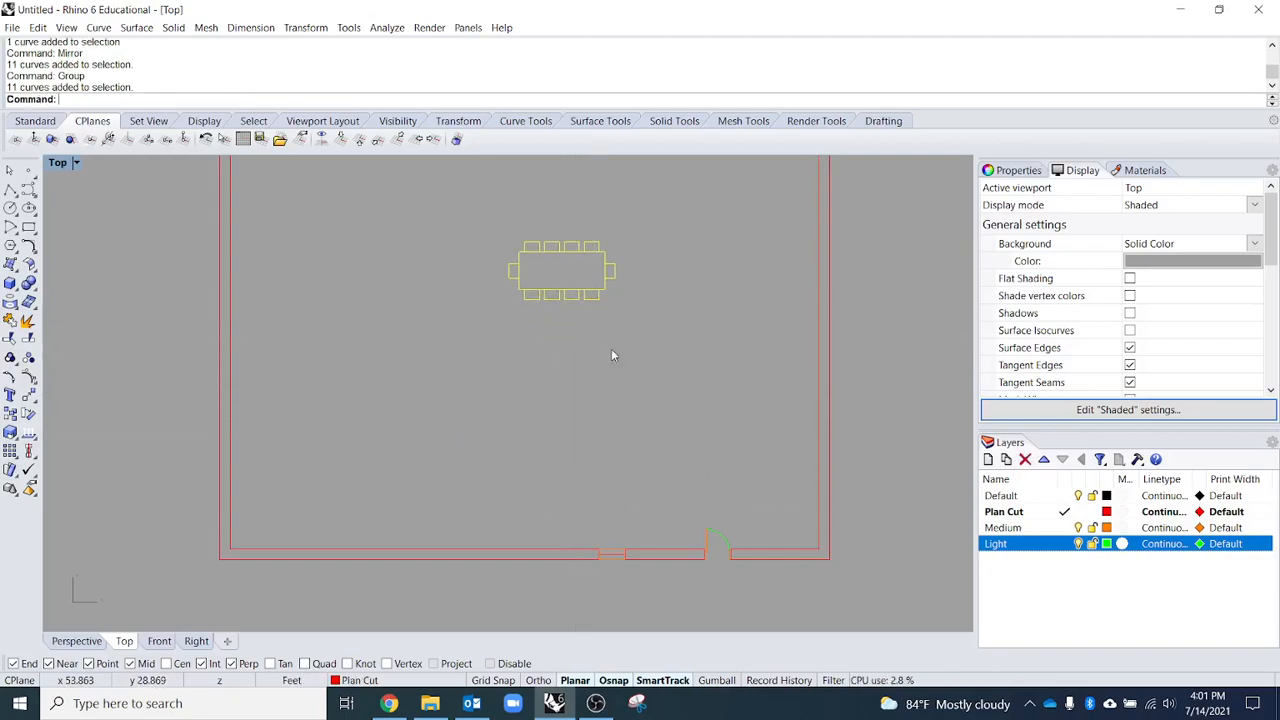
{"action": "left_click_drag", "start_coordinate": [601, 300], "coordinate": [589, 439]}
{"action": "scroll", "coordinate": [641, 434], "scroll_direction": "down", "scroll_amount": 5}
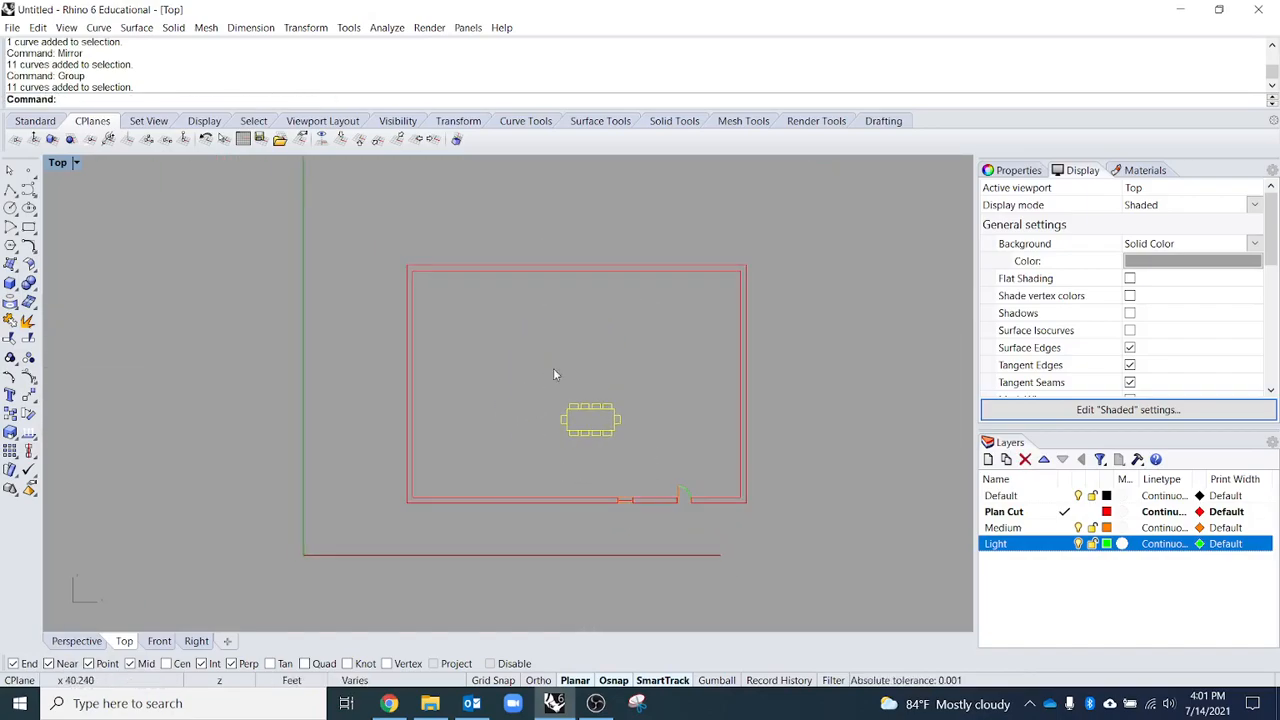
{"action": "scroll", "coordinate": [567, 443], "scroll_direction": "up", "scroll_amount": 5}
{"action": "left_click_drag", "start_coordinate": [575, 382], "coordinate": [469, 494]}
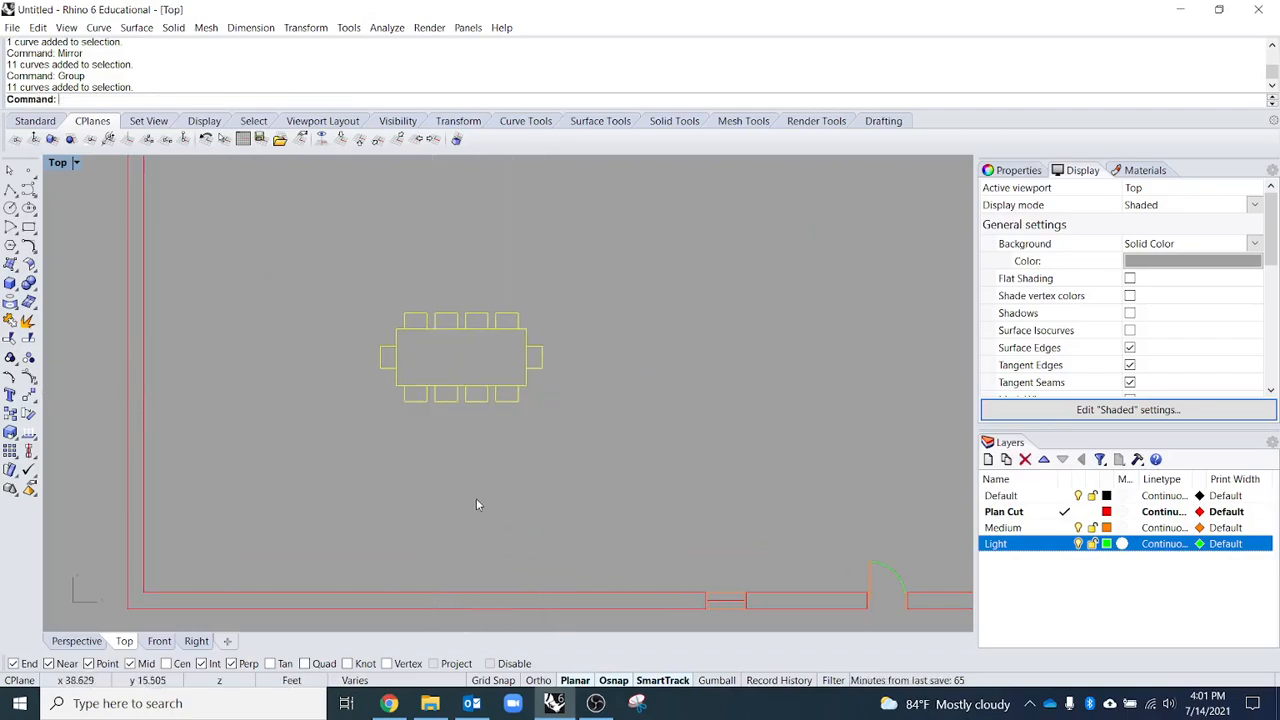
- Rotate the table-and-chairs group a quarter turn so the table's long side runs vertically
{"action": "type", "text": "rotate"}
{"action": "key", "text": "Return"}
{"action": "left_click", "coordinate": [527, 380]}
{"action": "left_click", "coordinate": [527, 460]}
{"action": "left_click", "coordinate": [408, 369]}
{"action": "left_click", "coordinate": [410, 370]}
- Move the rotated table-and-chairs group down toward the room's lower wall
{"action": "scroll", "coordinate": [753, 395], "scroll_direction": "down", "scroll_amount": 4}
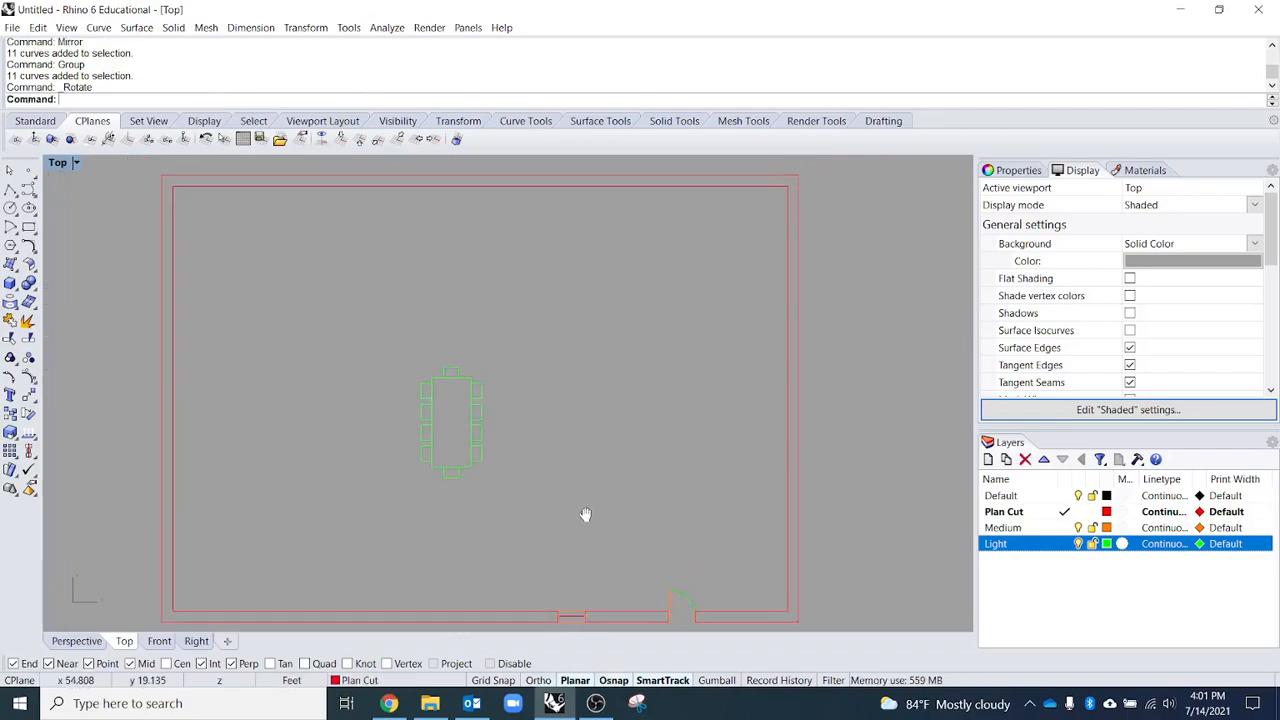
{"action": "left_click", "coordinate": [466, 470]}
{"action": "left_click", "coordinate": [486, 476]}
{"action": "left_click_drag", "start_coordinate": [466, 462], "coordinate": [457, 529]}
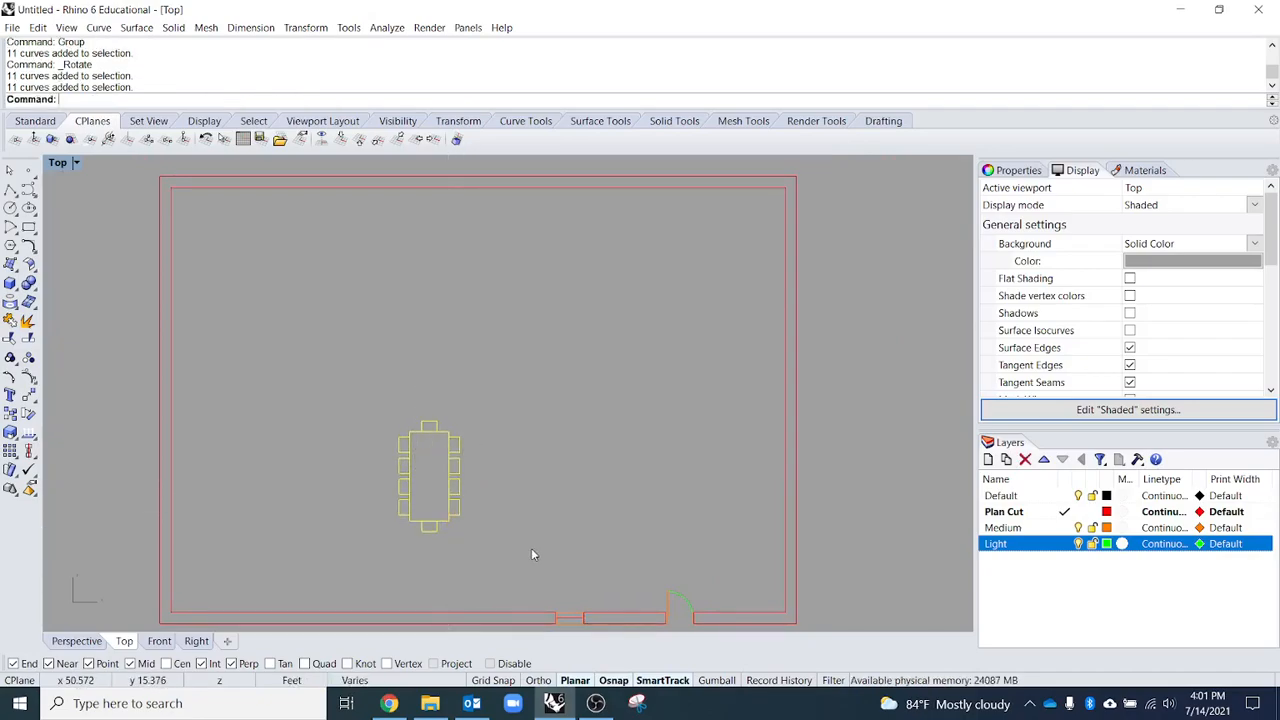
- Ungroup the table and chairs, select a few pieces individually, and group the whole set again
{"action": "type", "text": "Ungroup"}
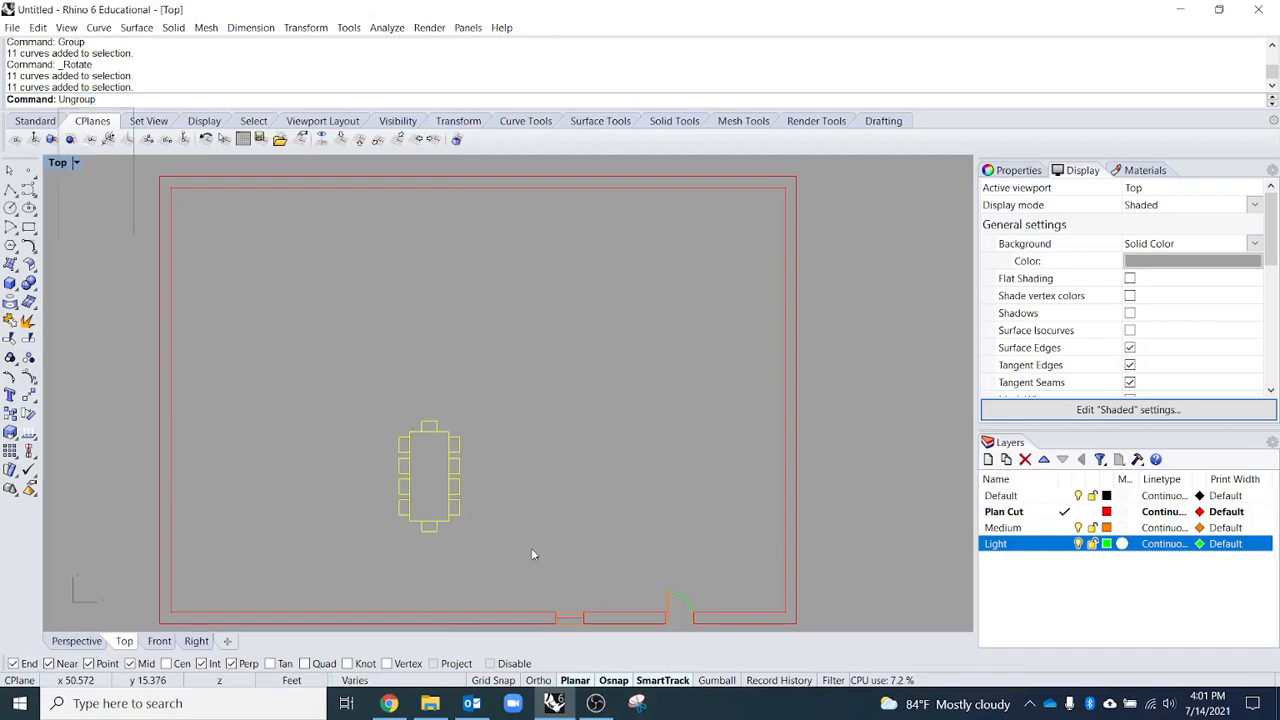
{"action": "key", "text": "Return"}
{"action": "key", "text": "Escape"}
{"action": "left_click", "coordinate": [448, 512]}
{"action": "left_click", "coordinate": [458, 512]}
{"action": "left_click", "coordinate": [458, 492]}
{"action": "left_click_drag", "start_coordinate": [537, 600], "coordinate": [247, 389]}
{"action": "key", "text": "ctrl+g"}
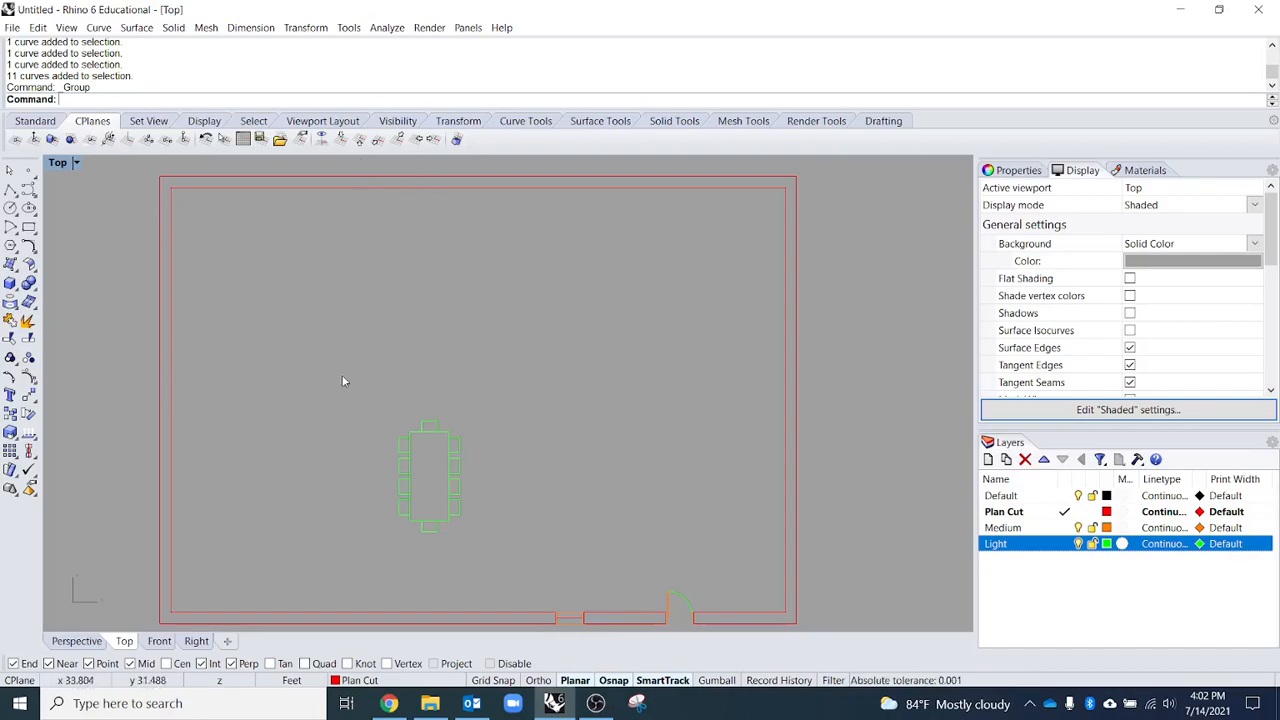
- Draw a horizontal line about 20 ft long from the left wall's inner face into the room above the table
{"action": "left_click", "coordinate": [10, 189]}
{"action": "left_click", "coordinate": [171, 330]}
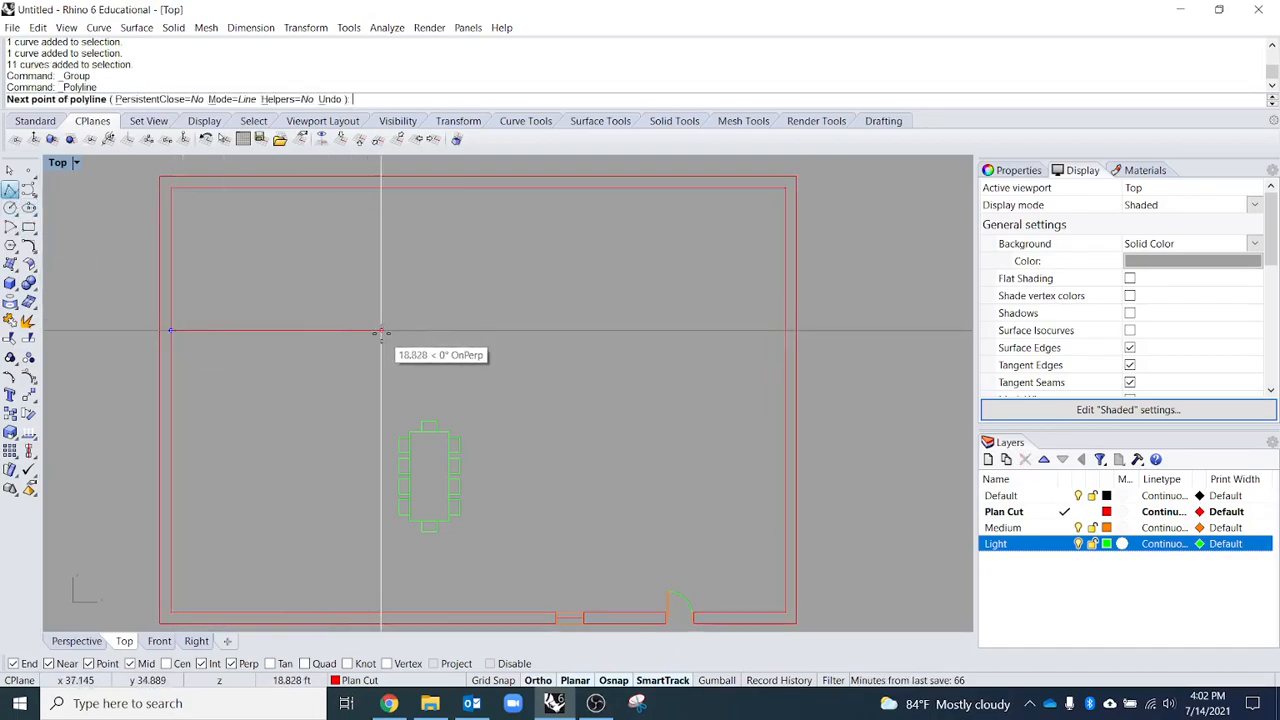
{"action": "left_click", "coordinate": [397, 330]}
{"action": "key", "text": "Return"}
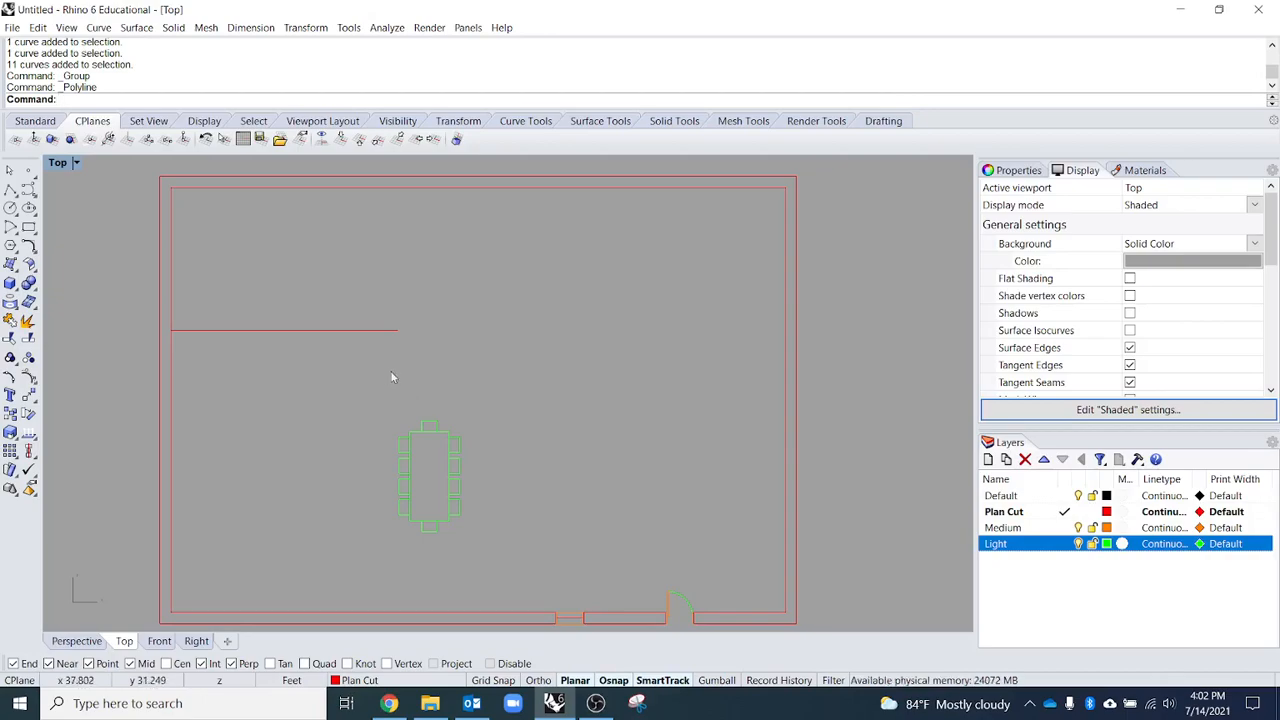
- Draw a short vertical line upward from the right end of the new horizontal partition line
{"action": "scroll", "coordinate": [446, 244], "scroll_direction": "up", "scroll_amount": 3}
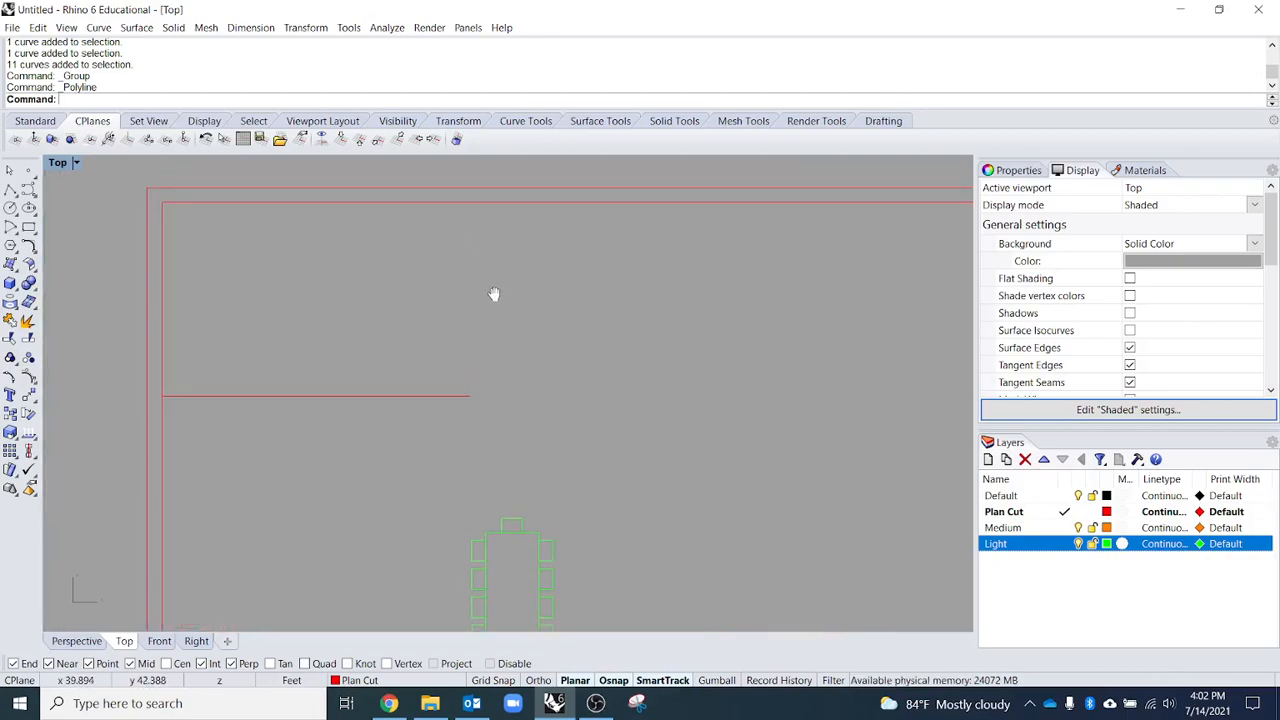
{"action": "key", "text": "Return"}
{"action": "left_click", "coordinate": [405, 428]}
{"action": "left_click", "coordinate": [405, 388]}
{"action": "key", "text": "Return"}
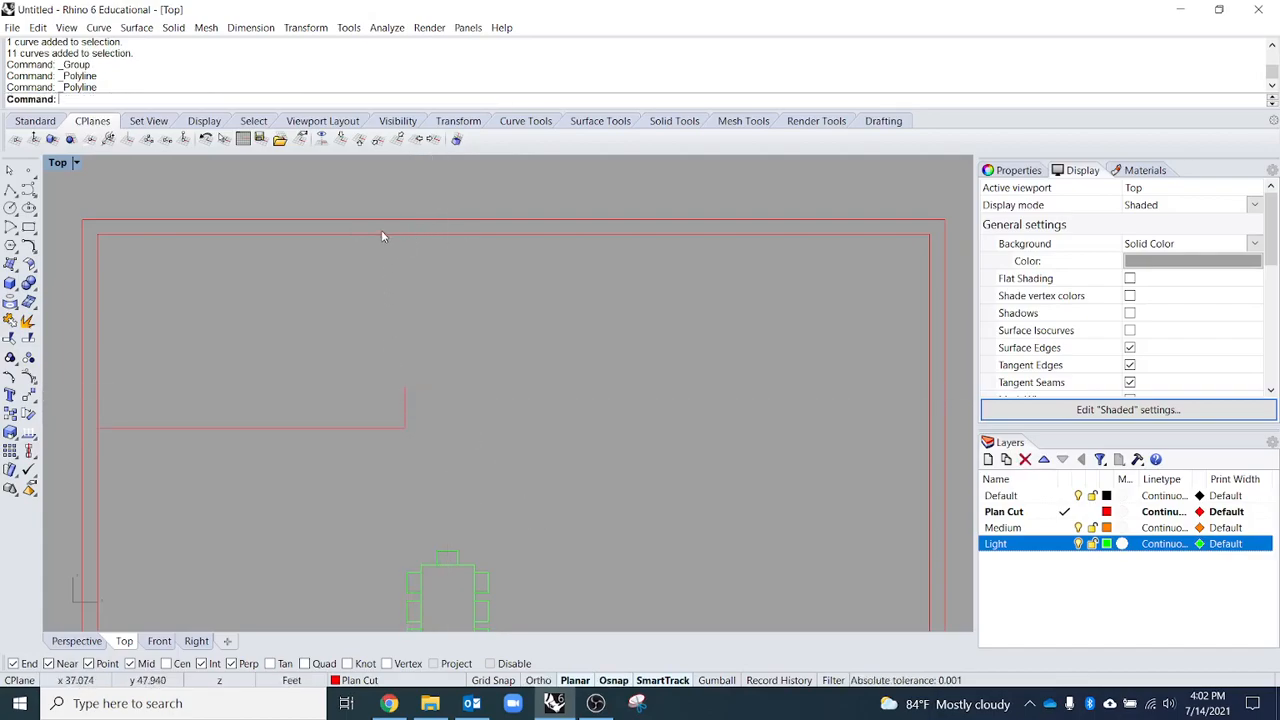
{"action": "left_click", "coordinate": [405, 408]}
{"action": "scroll", "coordinate": [427, 391], "scroll_direction": "up", "scroll_amount": 3}
{"action": "scroll", "coordinate": [452, 416], "scroll_direction": "down", "scroll_amount": 4}
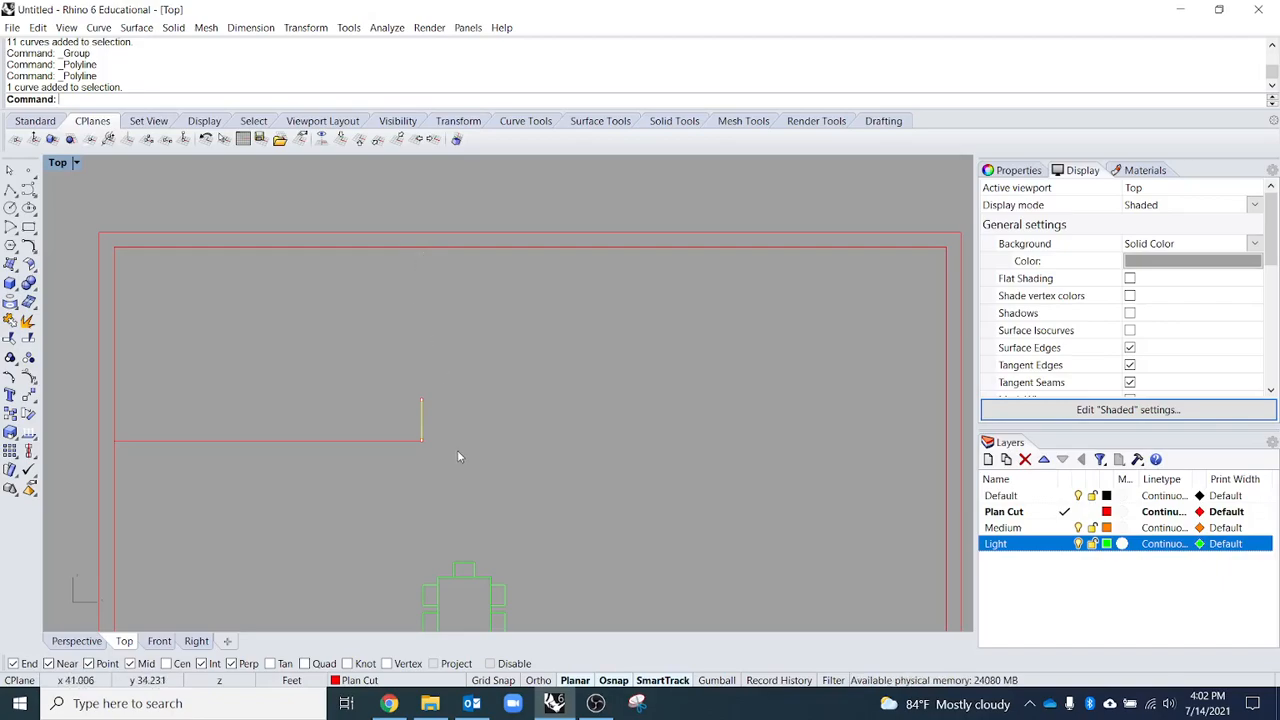
{"action": "left_click", "coordinate": [483, 415]}
{"action": "right_click_drag", "start_coordinate": [609, 428], "coordinate": [498, 464]}
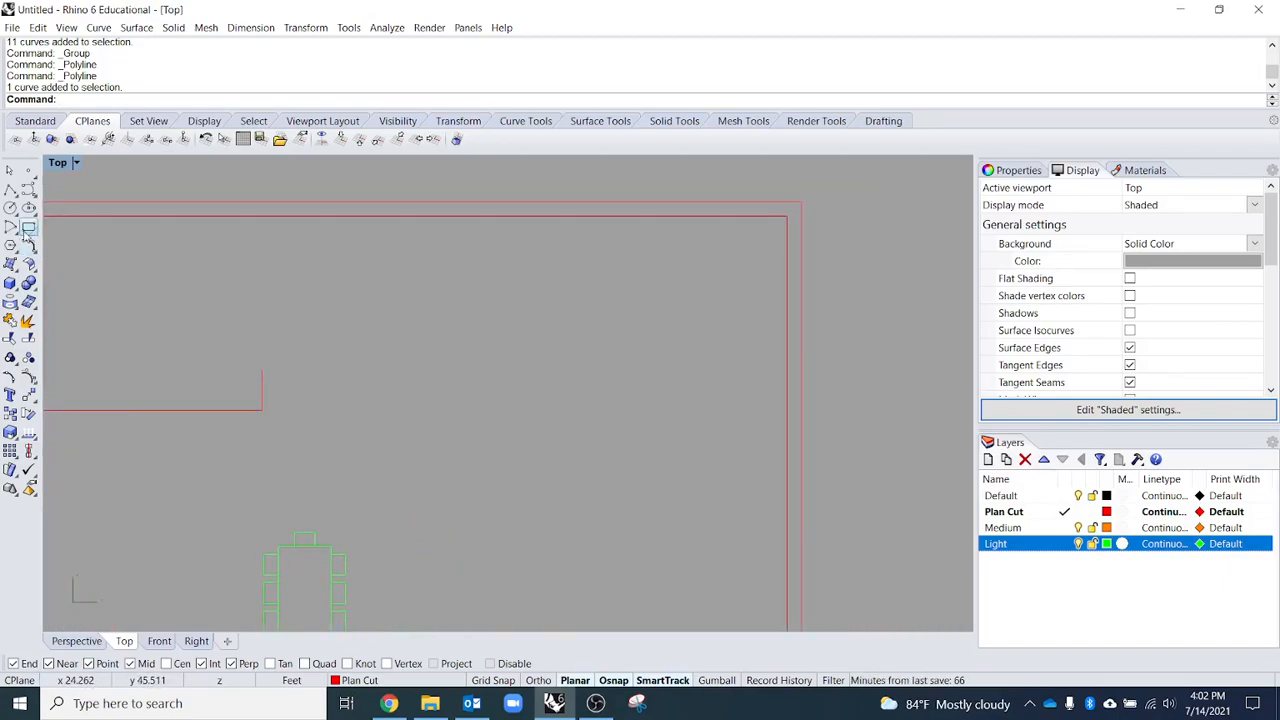
{"action": "left_click", "coordinate": [10, 190]}
{"action": "right_click_drag", "start_coordinate": [614, 491], "coordinate": [657, 443]}
{"action": "key", "text": "Escape"}
- Draw a tall rectangle against the right wall's inner face, above and to the right of the door
{"action": "right_click_drag", "start_coordinate": [614, 485], "coordinate": [634, 400]}
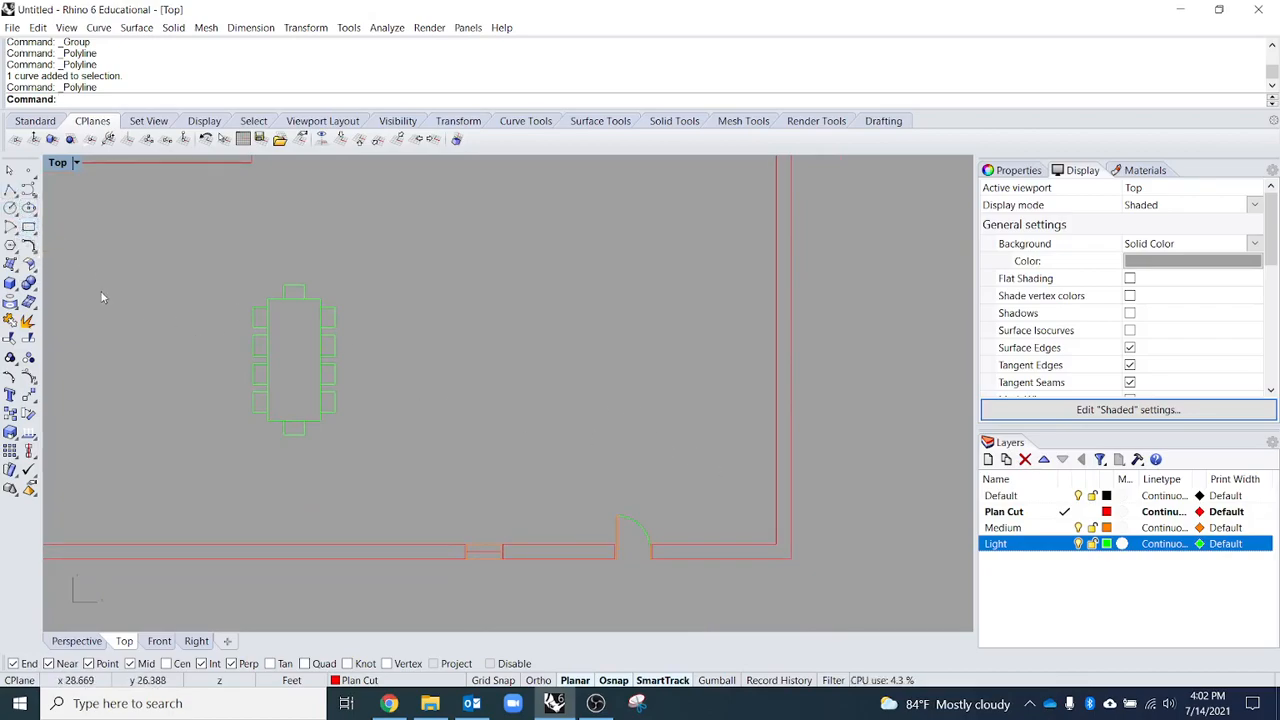
{"action": "left_click", "coordinate": [29, 227]}
{"action": "left_click", "coordinate": [704, 466]}
{"action": "left_click", "coordinate": [777, 282]}
{"action": "right_click_drag", "start_coordinate": [744, 435], "coordinate": [524, 508]}
{"action": "left_click", "coordinate": [666, 453]}
{"action": "key", "text": "Escape"}
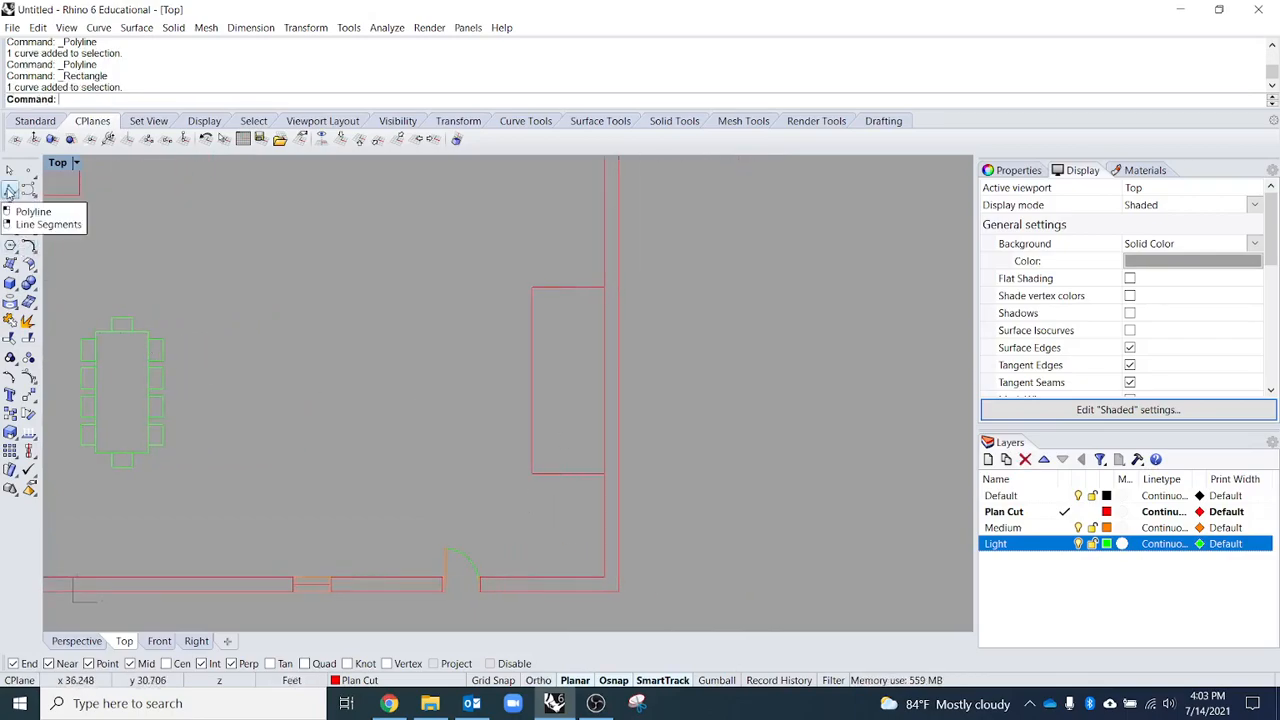
- Draw a line along the rectangle's lower edge, from its lower-left corner to the wall's inner face
{"action": "scroll", "coordinate": [585, 470], "scroll_direction": "up", "scroll_amount": 5}
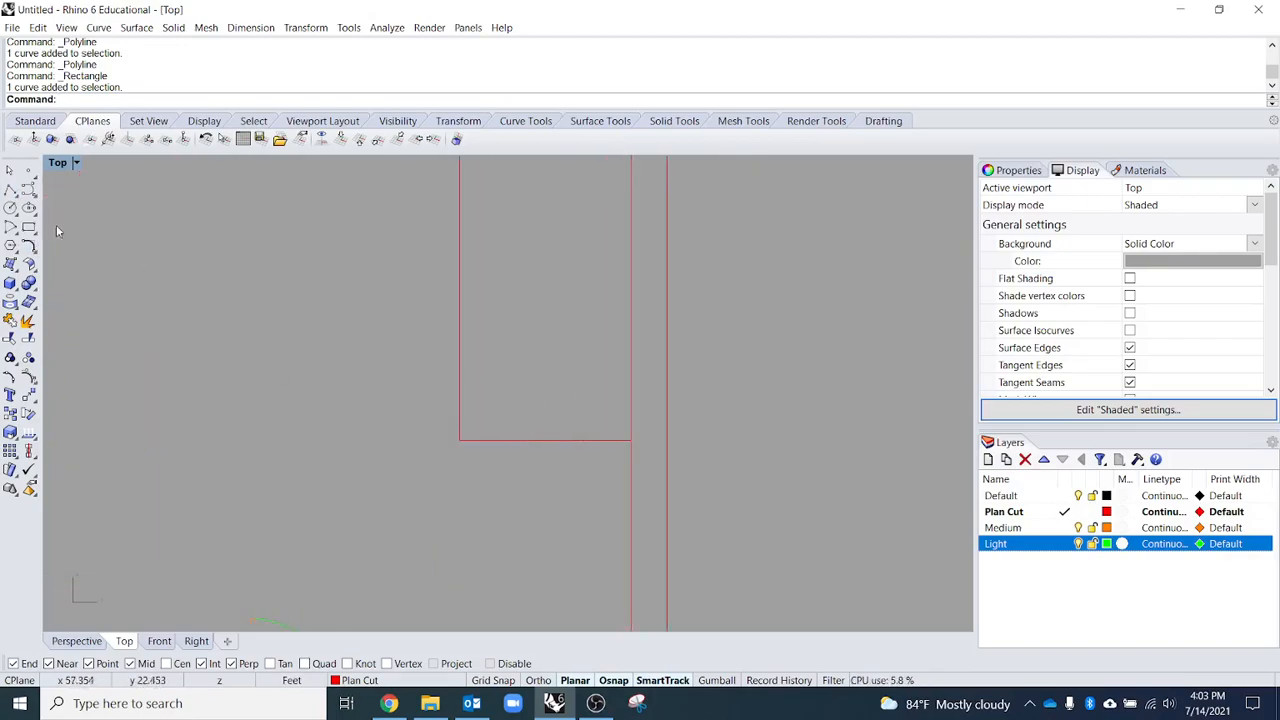
{"action": "left_click", "coordinate": [10, 189]}
{"action": "left_click", "coordinate": [459, 440]}
{"action": "left_click", "coordinate": [631, 440]}
{"action": "key", "text": "Return"}
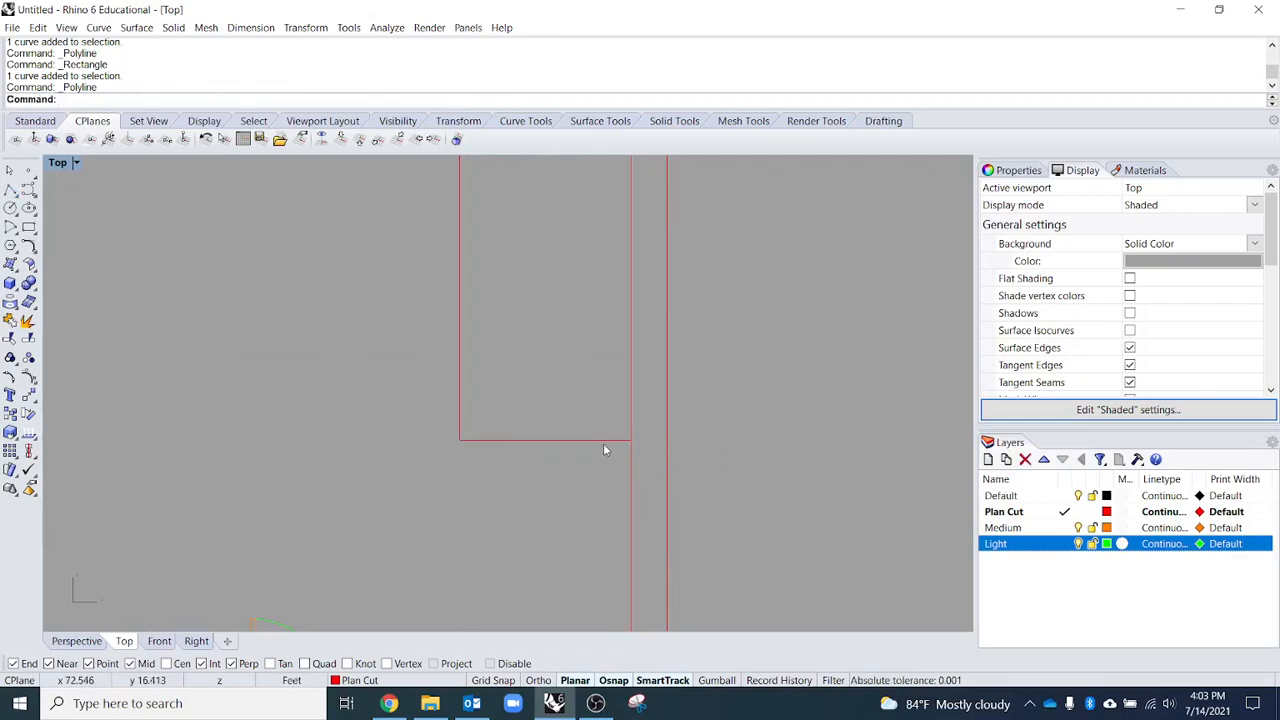
- Offset the line along the rectangle's lower edge 11" upward into the rectangle, with the cap option set to None
{"action": "left_click", "coordinate": [604, 444]}
{"action": "left_click", "coordinate": [645, 498]}
{"action": "type", "text": "Offset"}
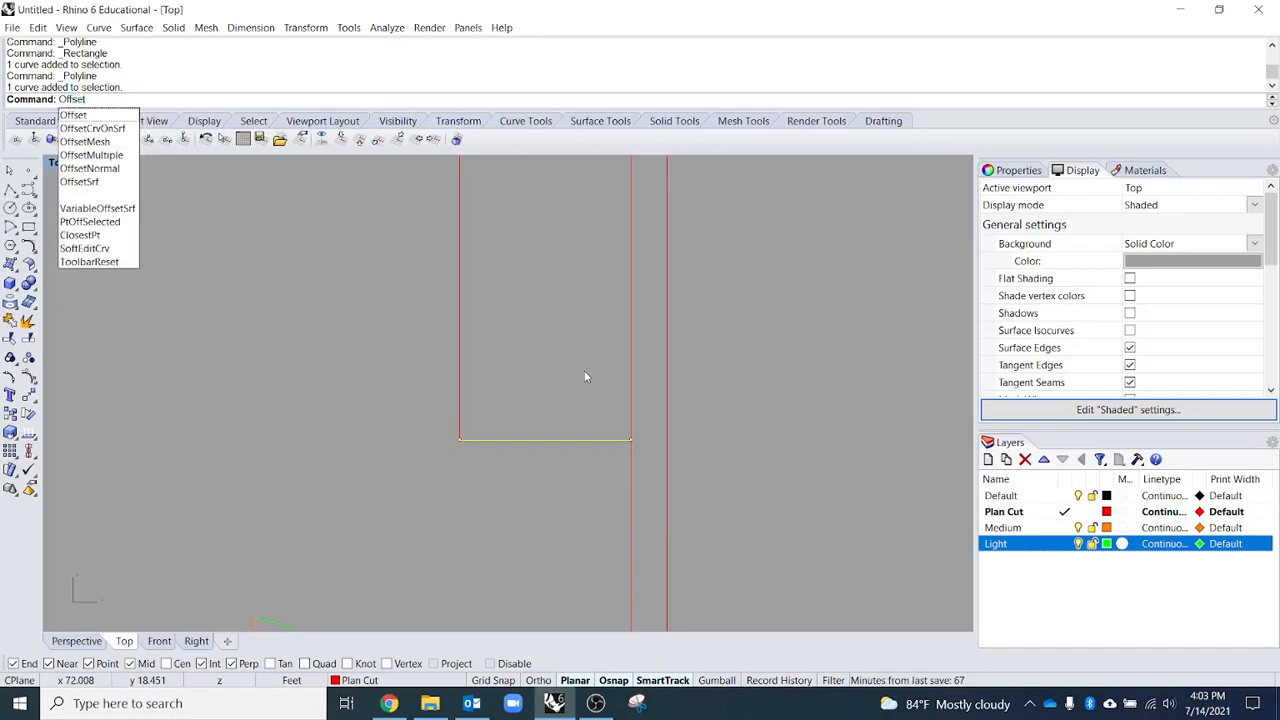
{"action": "key", "text": "Return"}
{"action": "type", "text": "11\""}
{"action": "key", "text": "Return"}
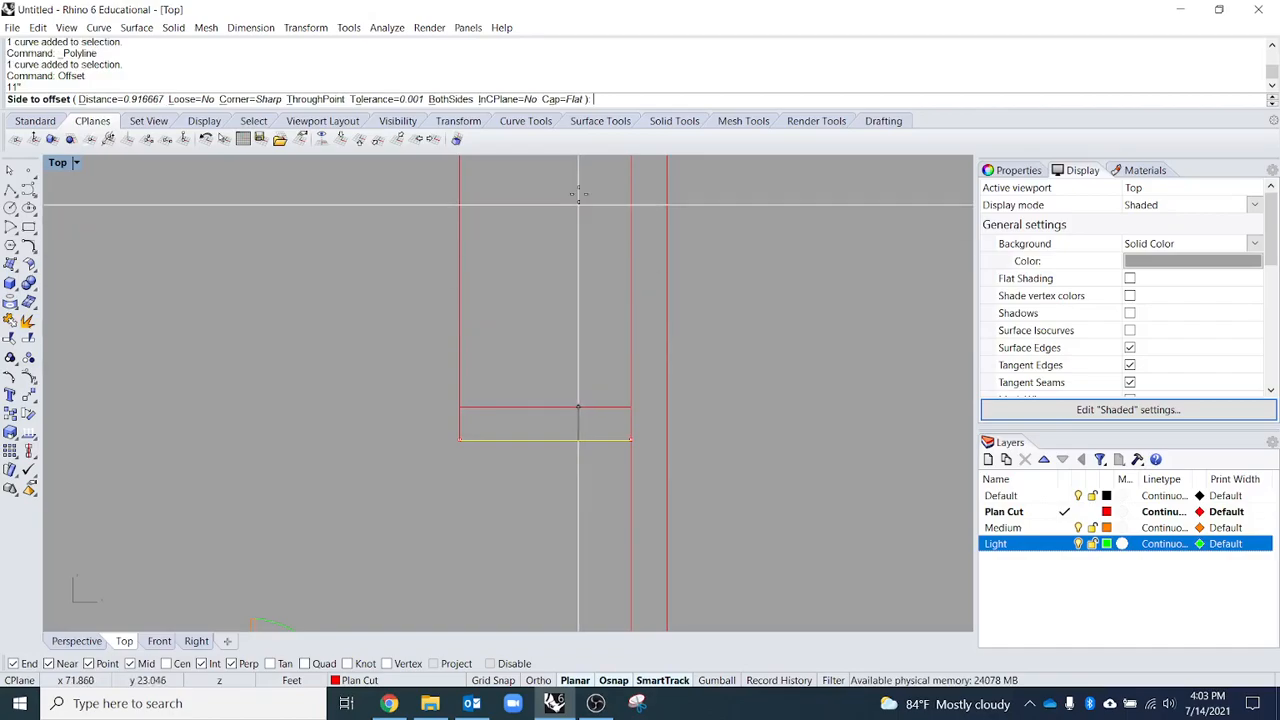
{"action": "left_click", "coordinate": [572, 99]}
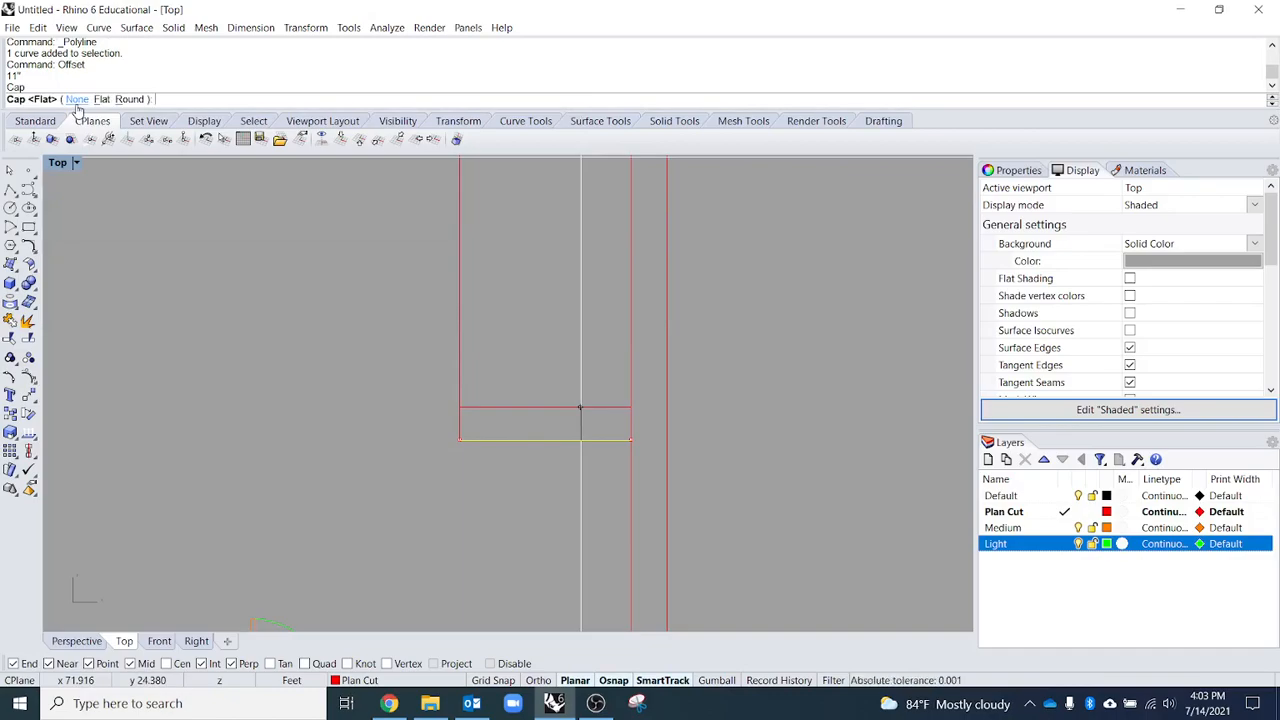
{"action": "left_click", "coordinate": [77, 100]}
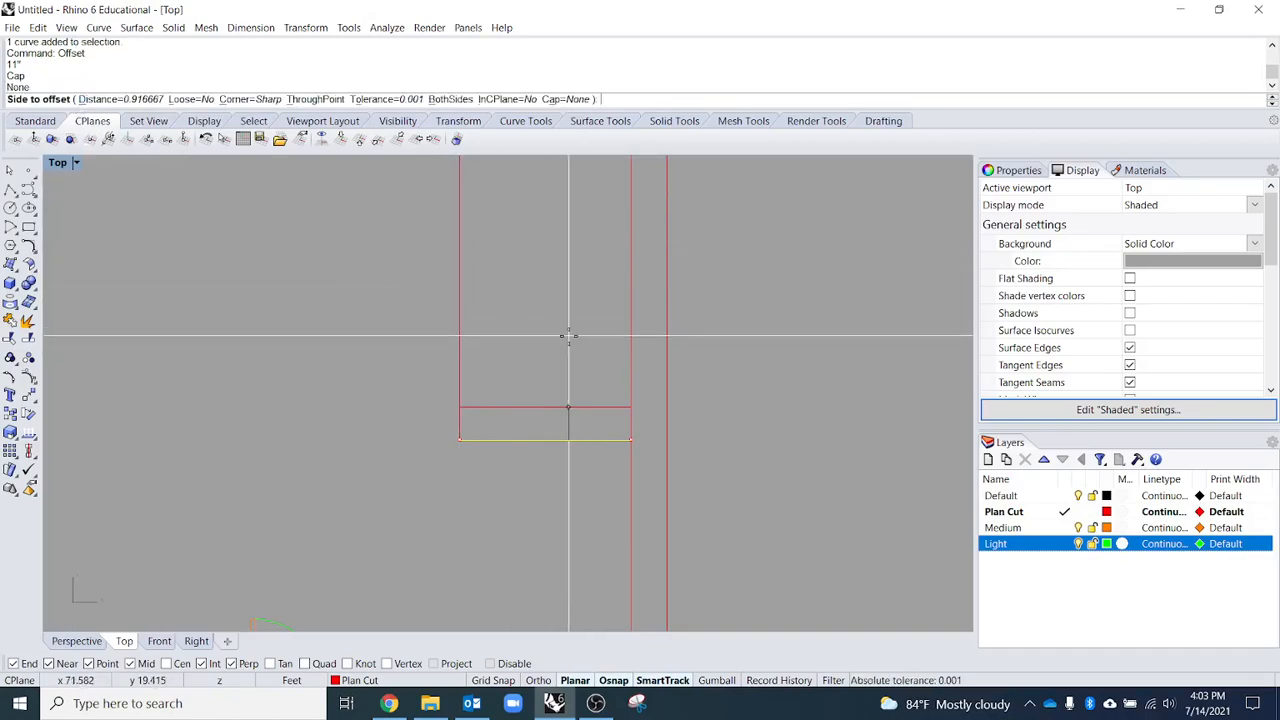
{"action": "left_click", "coordinate": [530, 418]}
- Delete the duplicate line overlapping the rectangle's lower edge
{"action": "left_click", "coordinate": [529, 441]}
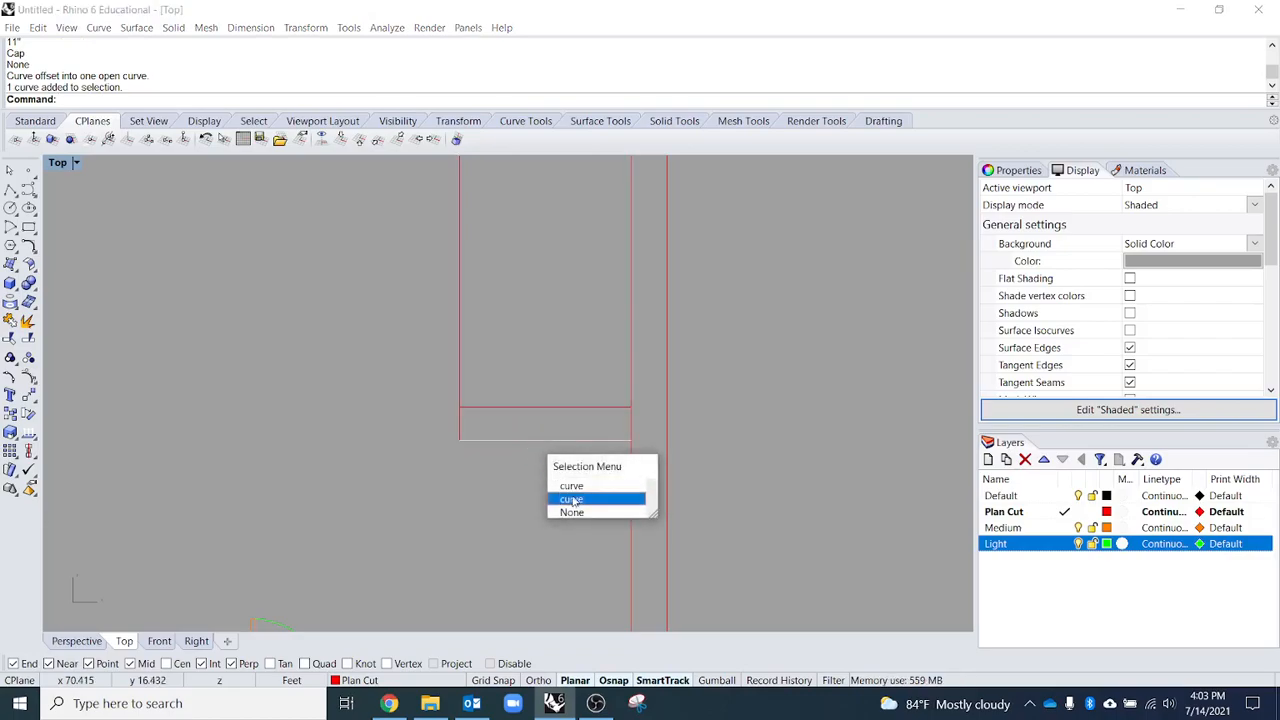
{"action": "left_click", "coordinate": [571, 498]}
{"action": "key", "text": "Delete"}
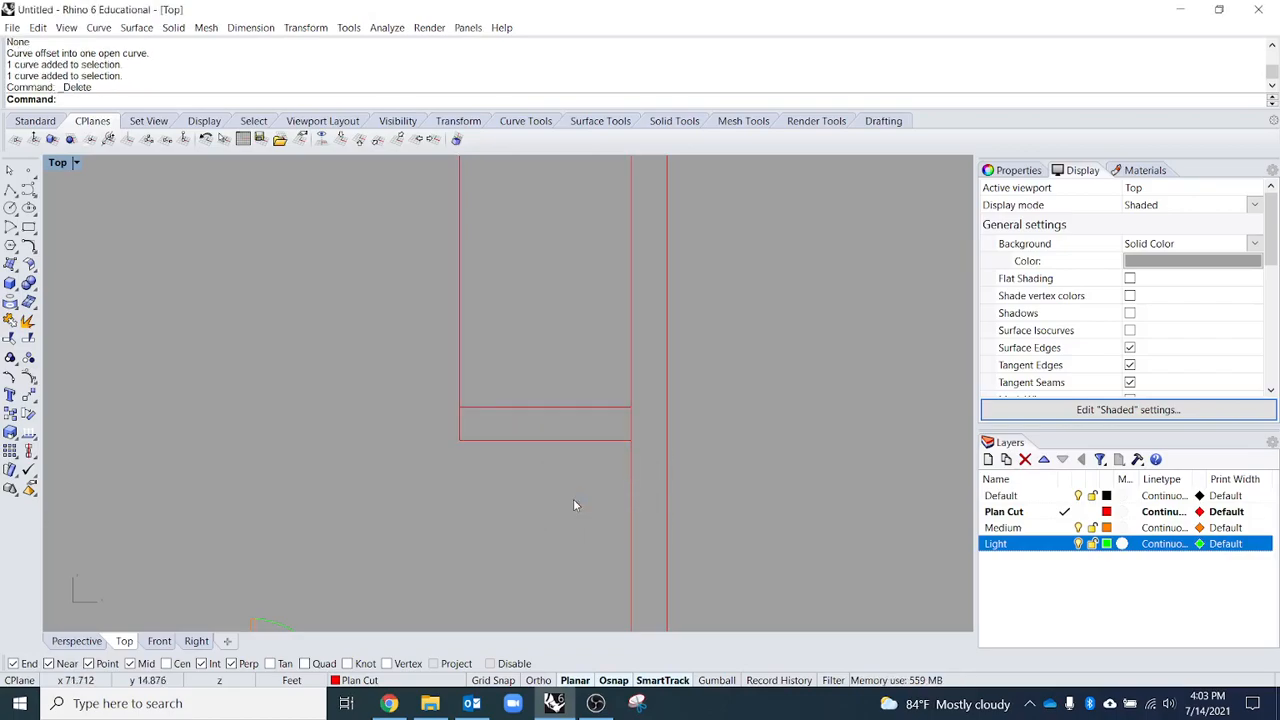
- Try to copy the tread line upward five times at one-tread spacing, using the rectangle's lower-left corner as base point
{"action": "right_click_drag", "start_coordinate": [559, 458], "coordinate": [576, 479]}
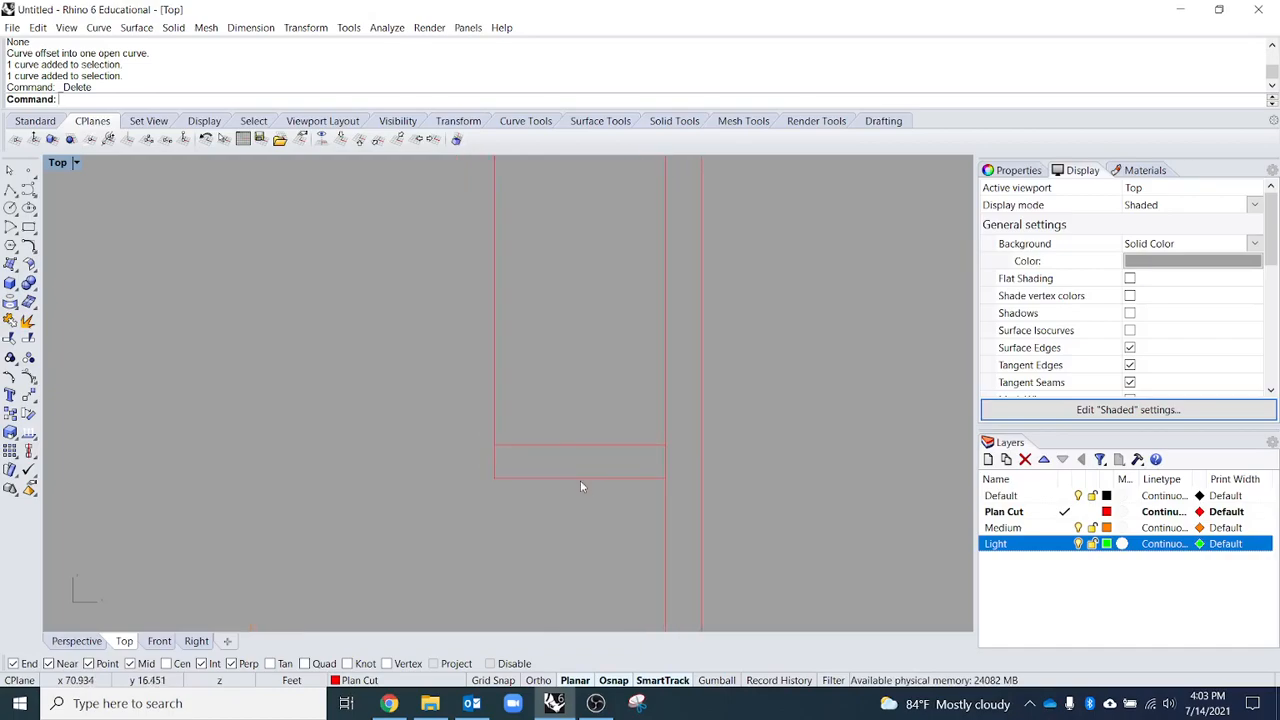
{"action": "left_click", "coordinate": [580, 479]}
{"action": "left_click", "coordinate": [556, 447]}
{"action": "key", "text": "c"}
{"action": "key", "text": "Return"}
{"action": "left_click", "coordinate": [494, 477]}
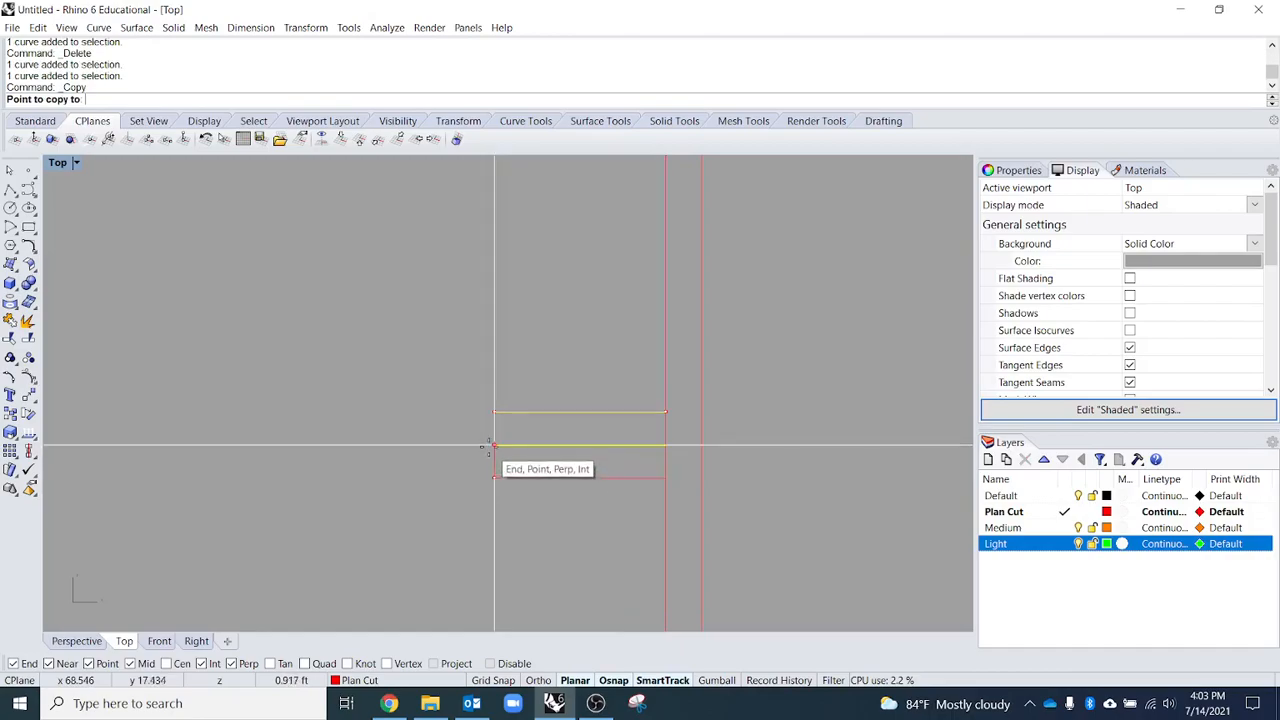
{"action": "left_click", "coordinate": [490, 412]}
{"action": "left_click", "coordinate": [490, 379]}
{"action": "left_click", "coordinate": [490, 346]}
{"action": "left_click", "coordinate": [494, 313]}
{"action": "key", "text": "Return"}
{"action": "scroll", "coordinate": [443, 409], "scroll_direction": "down", "scroll_amount": 2}
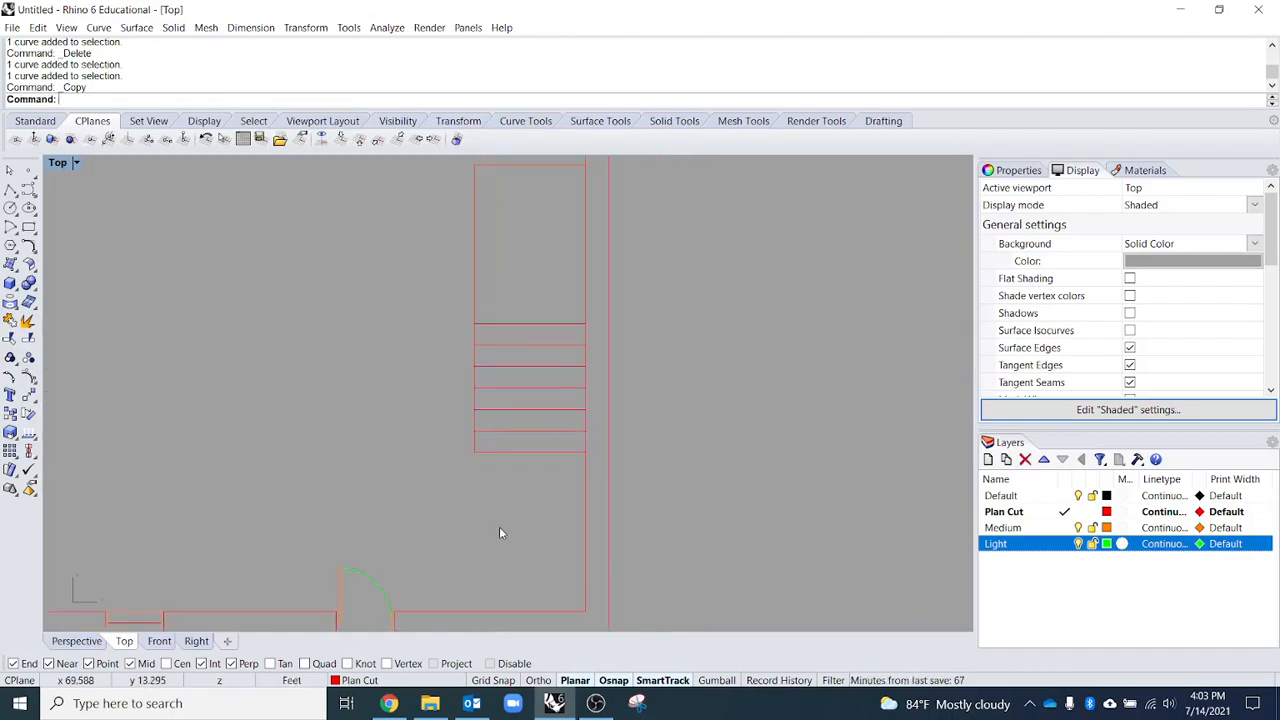
- Undo the tread line copies inside the stair rectangle
{"action": "key", "text": "ctrl+z"}
{"action": "scroll", "coordinate": [567, 528], "scroll_direction": "down", "scroll_amount": 2}
{"action": "right_click_drag", "start_coordinate": [567, 528], "coordinate": [557, 537]}
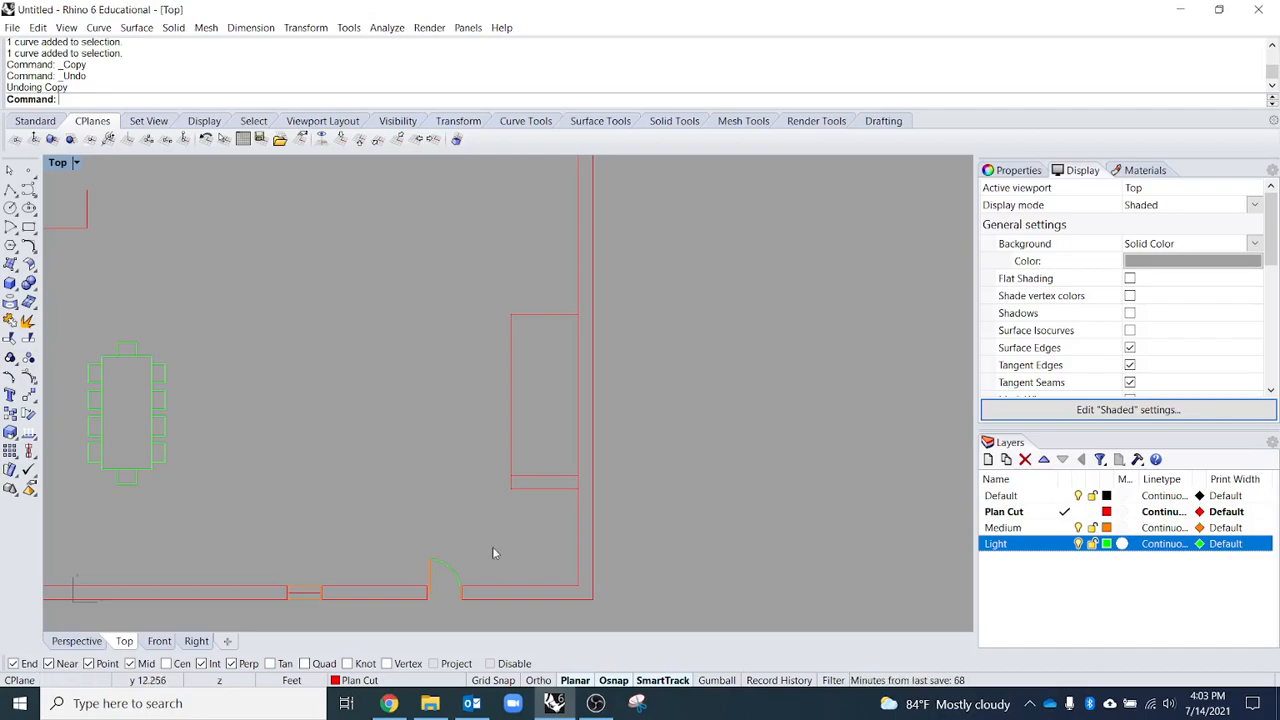
- Draw a polyline up the left edge of the tall rectangle that stands against the building's right wall
{"action": "left_click", "coordinate": [10, 189]}
{"action": "scroll", "coordinate": [450, 425], "scroll_direction": "up", "scroll_amount": 4}
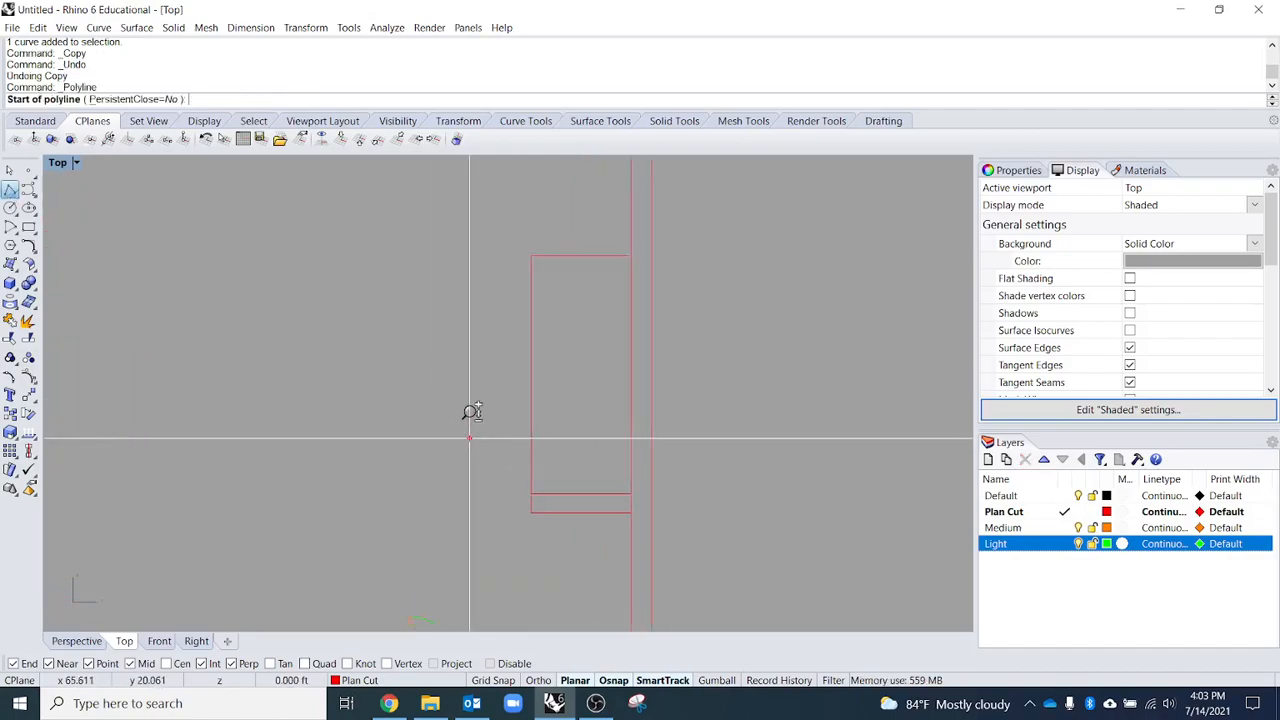
{"action": "left_click", "coordinate": [543, 527]}
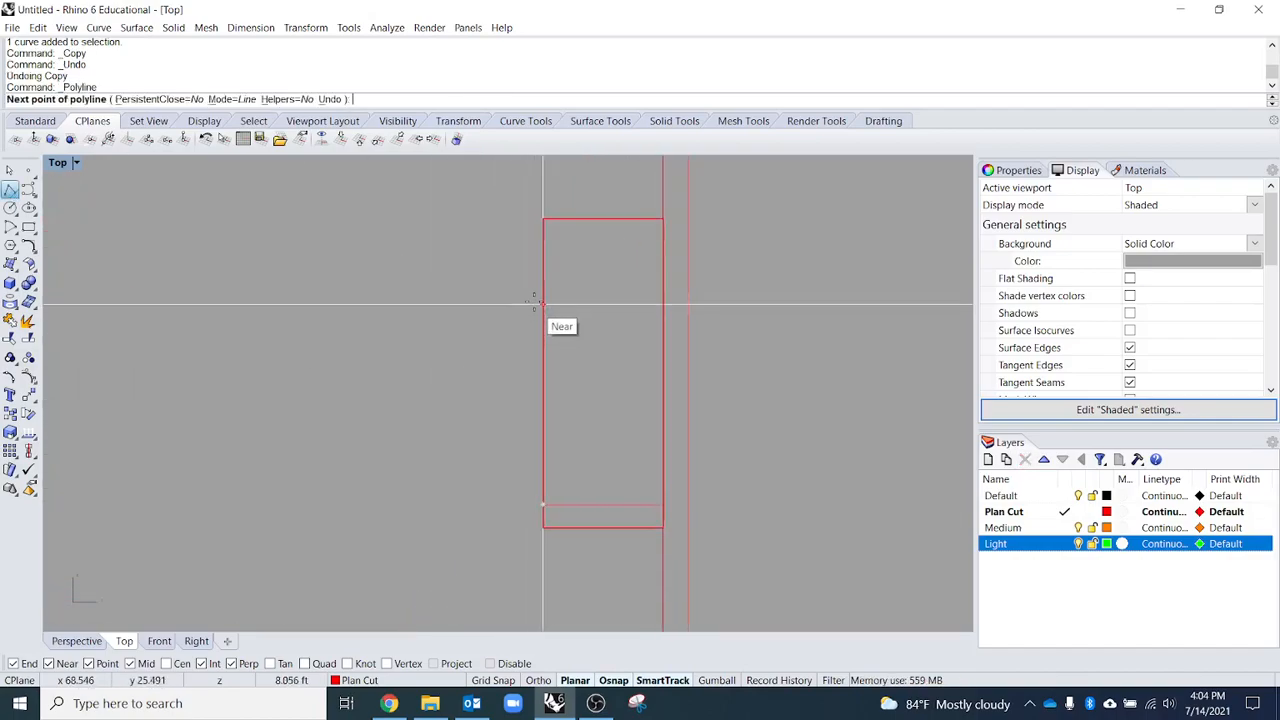
{"action": "left_click", "coordinate": [543, 218]}
{"action": "key", "text": "Return"}
- Delete the horizontal line just above the bottom edge of the tall rectangle
{"action": "left_click", "coordinate": [600, 504]}
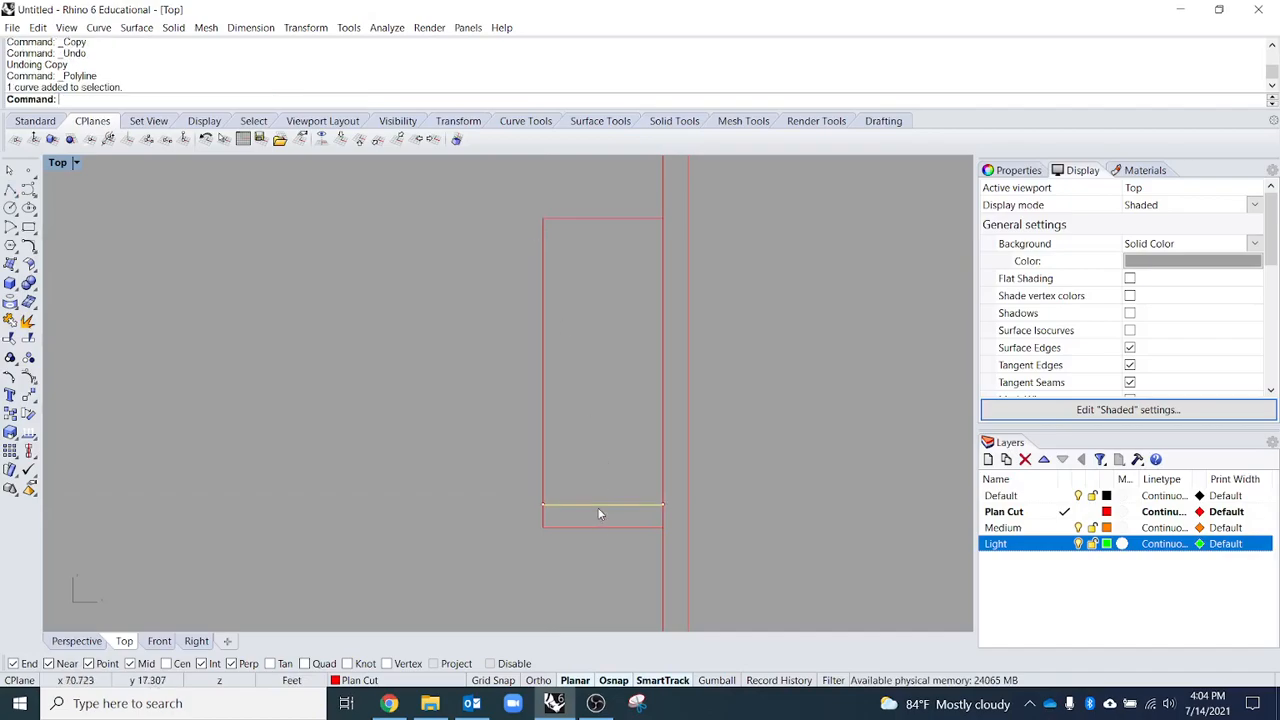
{"action": "type", "text": "Distance"}
{"action": "key", "text": "Return"}
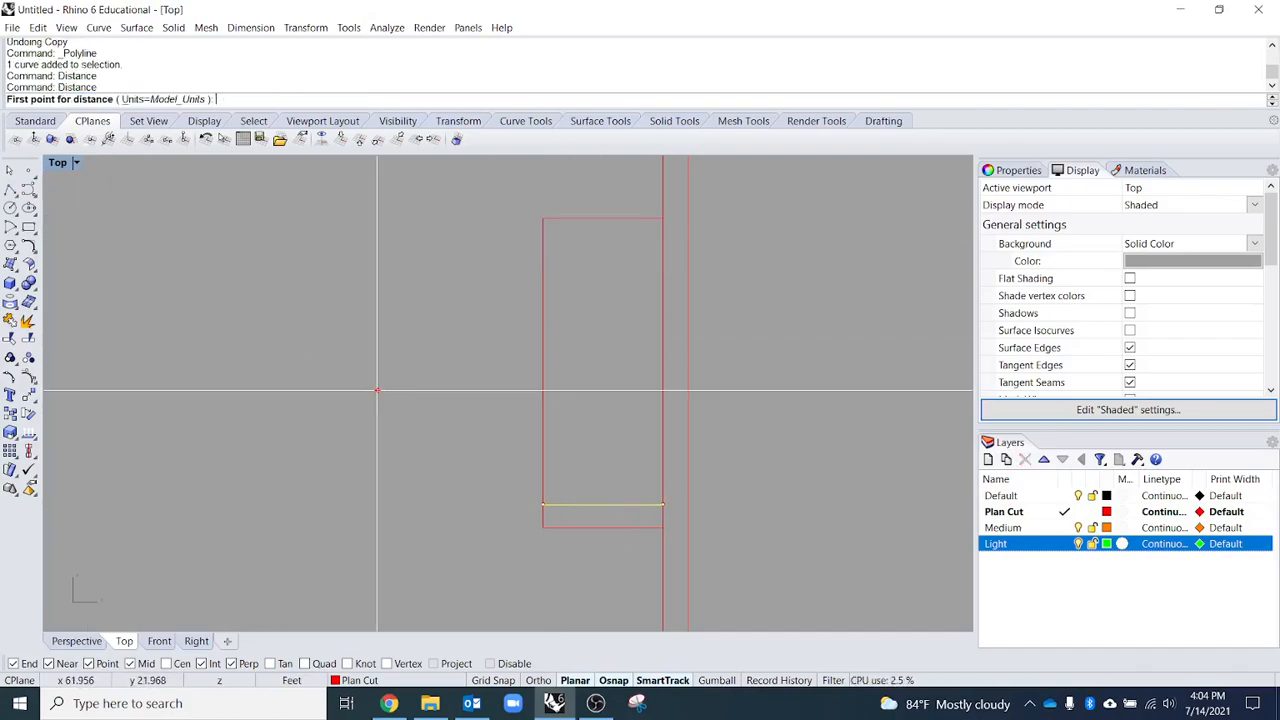
{"action": "key", "text": "Escape"}
{"action": "key", "text": "Delete"}
- Draw a polyline along the rectangle's bottom edge from its lower-left corner to the wall
{"action": "left_click", "coordinate": [10, 189]}
{"action": "left_click", "coordinate": [543, 527]}
{"action": "left_click", "coordinate": [663, 527]}
{"action": "key", "text": "Return"}
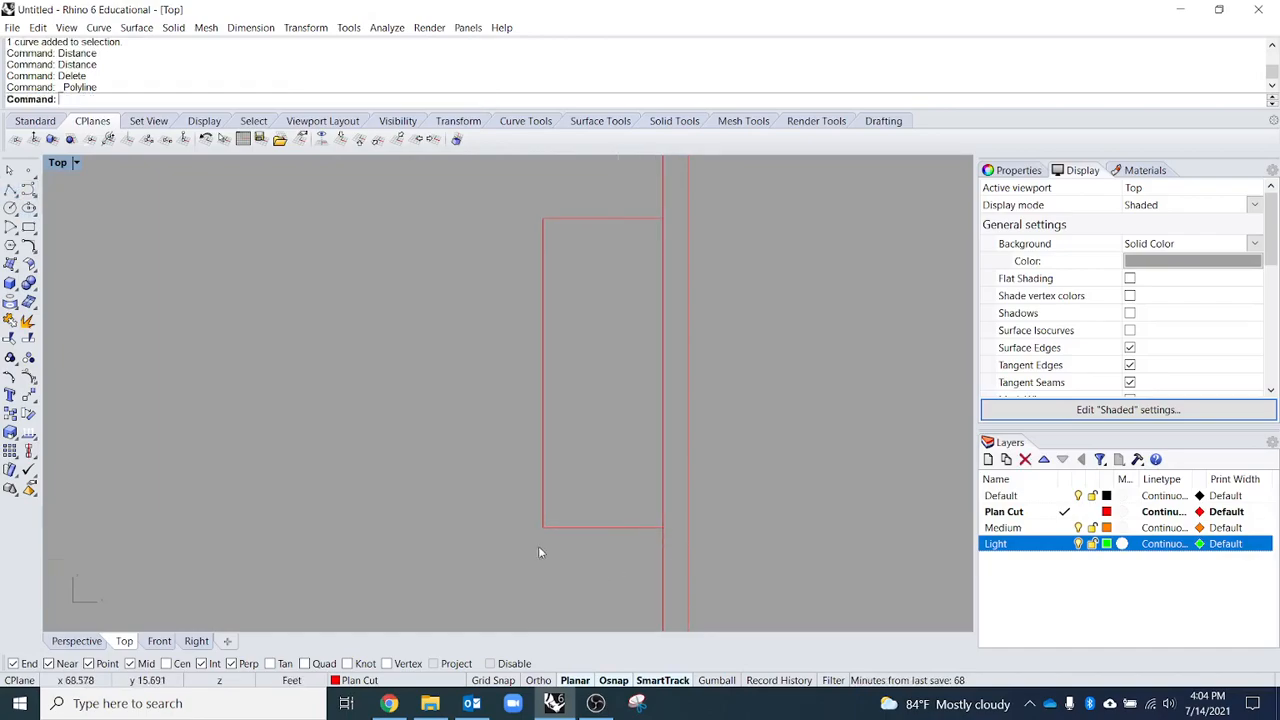
- Trace the rectangle's left edge with a polyline and delete the original closed rectangle
{"action": "left_click", "coordinate": [543, 476]}
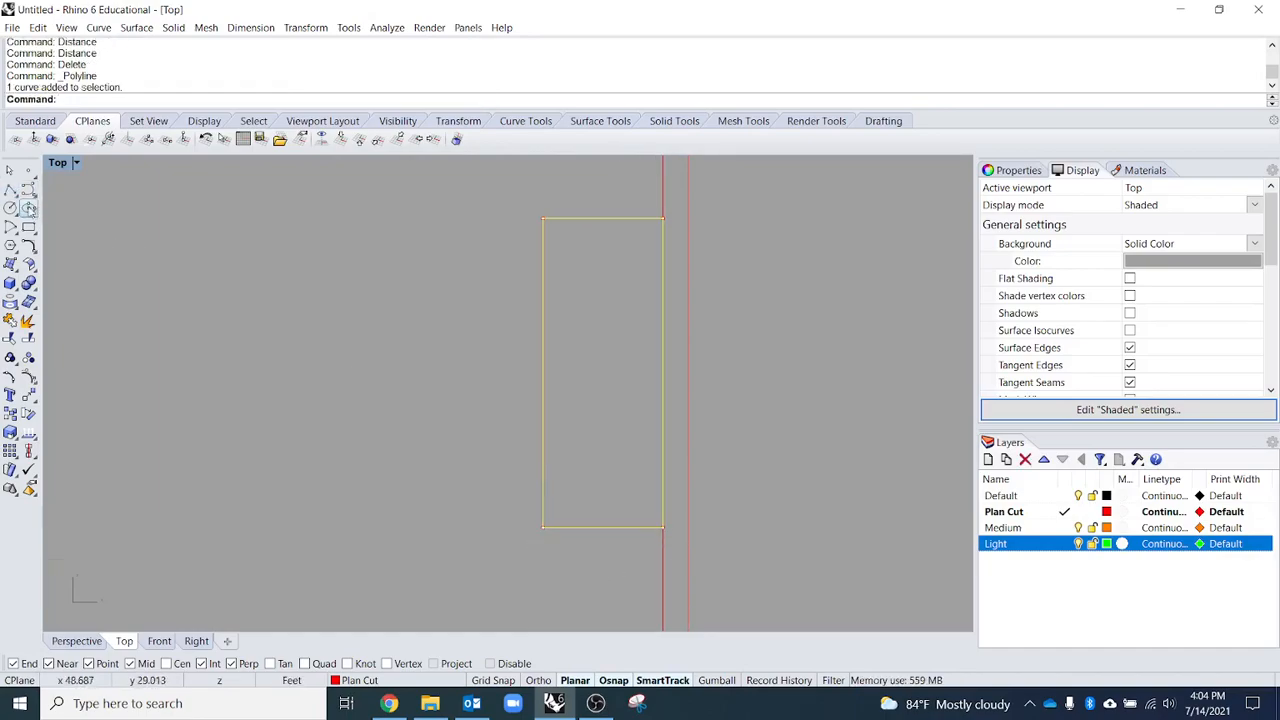
{"action": "left_click", "coordinate": [10, 189]}
{"action": "left_click", "coordinate": [543, 527]}
{"action": "left_click", "coordinate": [543, 256]}
{"action": "key", "text": "Return"}
{"action": "key", "text": "Delete"}
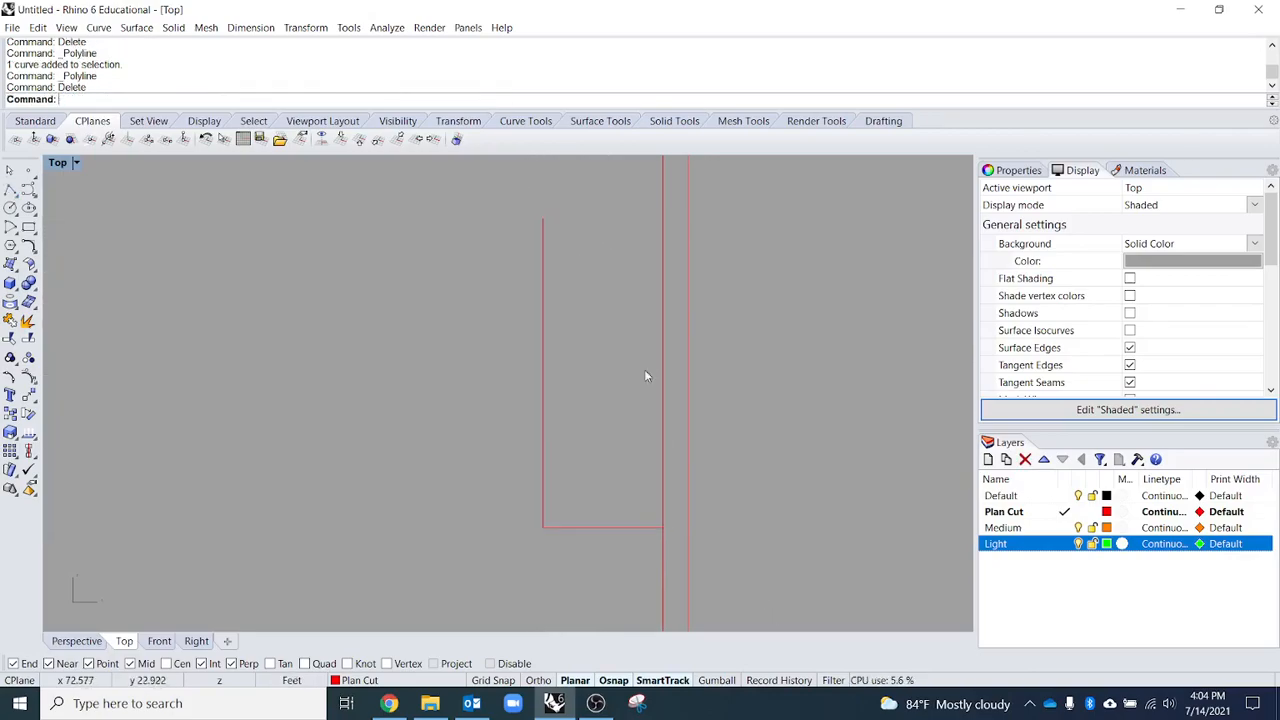
{"action": "left_click", "coordinate": [619, 496]}
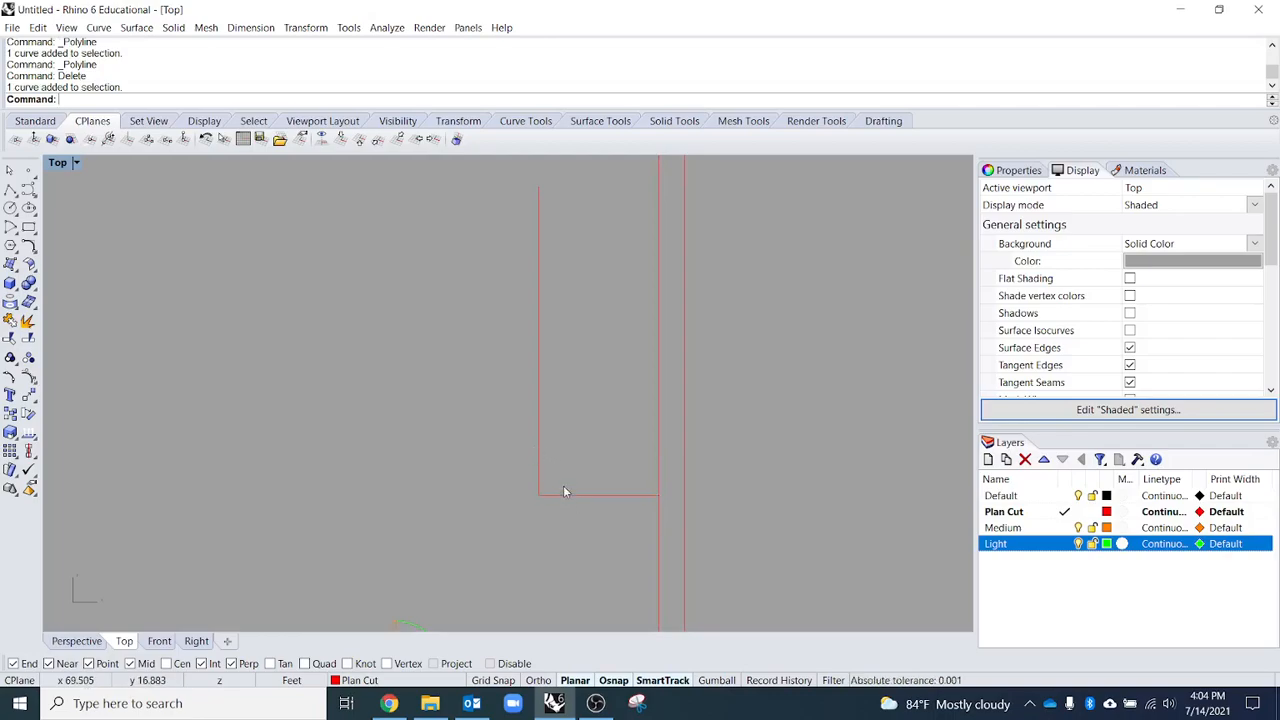
{"action": "left_click", "coordinate": [539, 470]}
{"action": "type", "text": "Aa"}
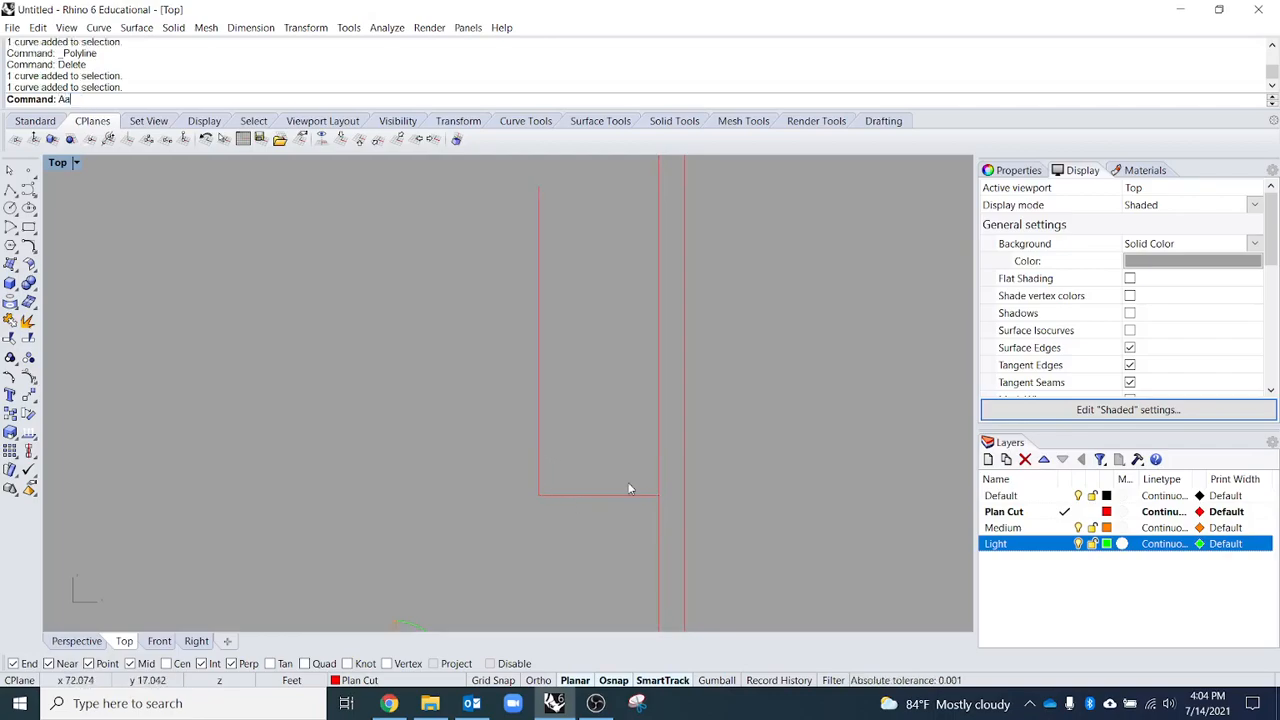
{"action": "key", "text": "BackSpace"}
{"action": "key", "text": "BackSpace"}
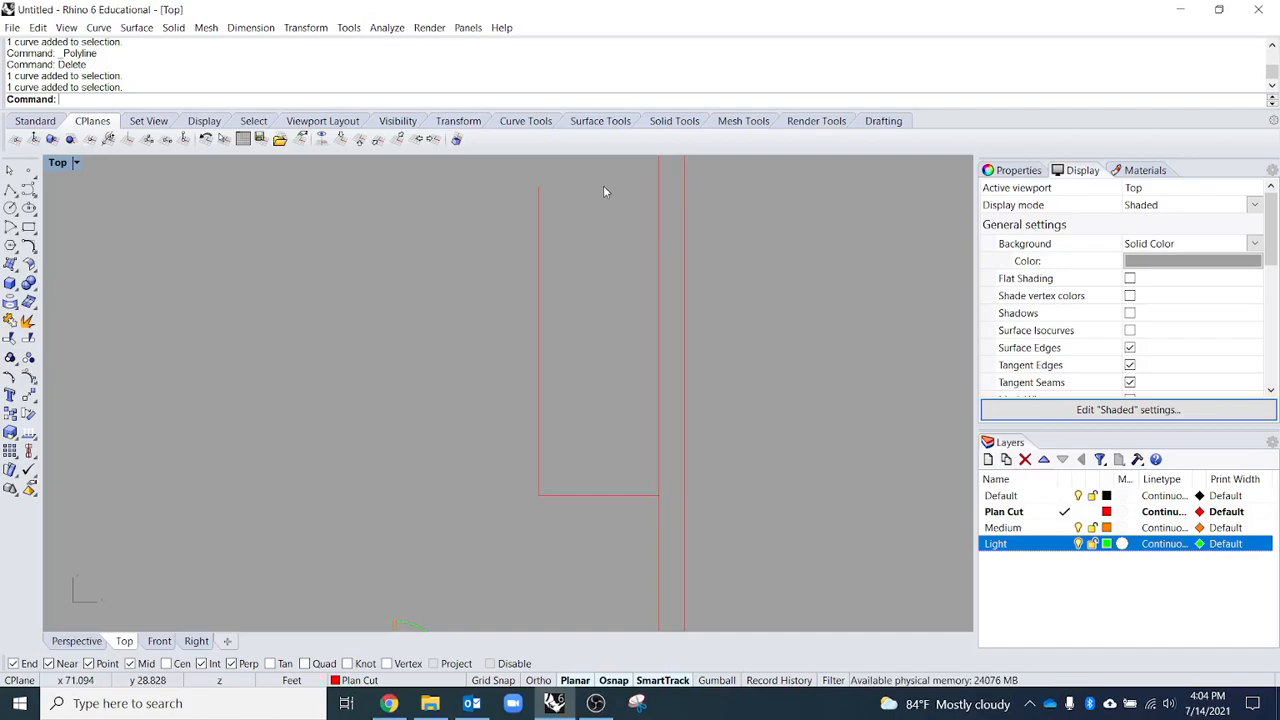
{"action": "type", "text": "Array"}
{"action": "key", "text": "Return"}
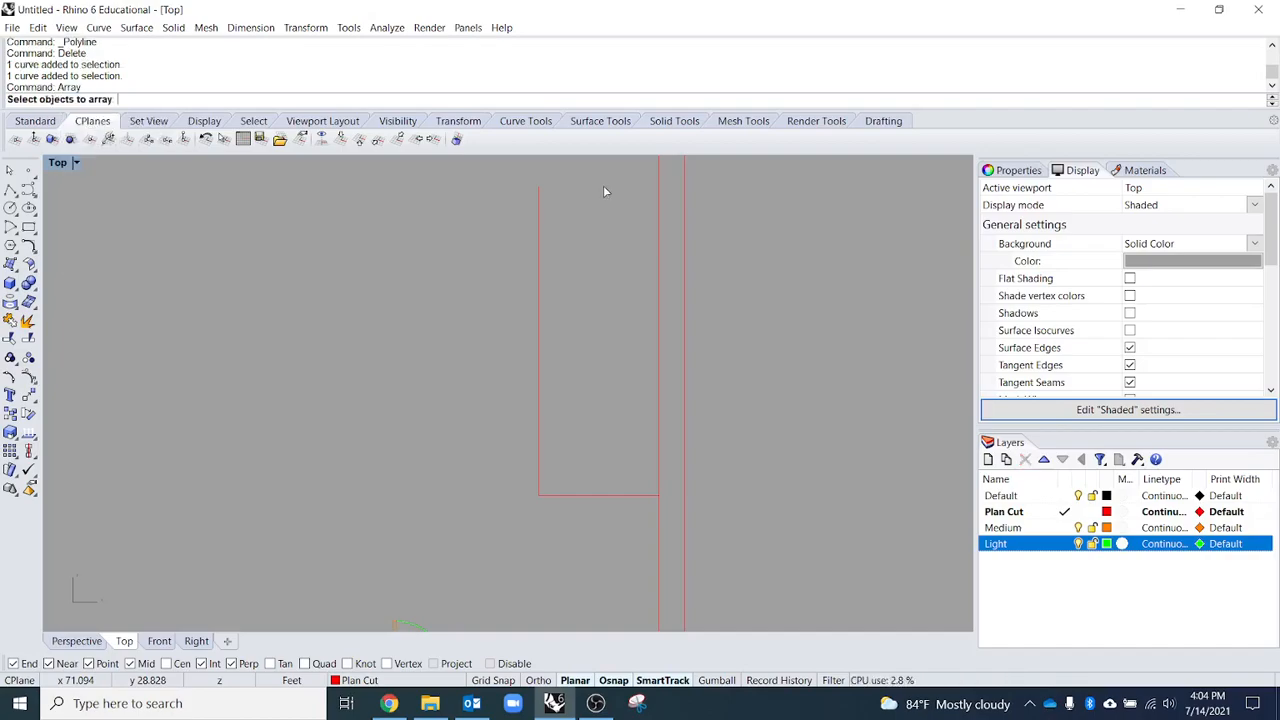
{"action": "left_click", "coordinate": [574, 497]}
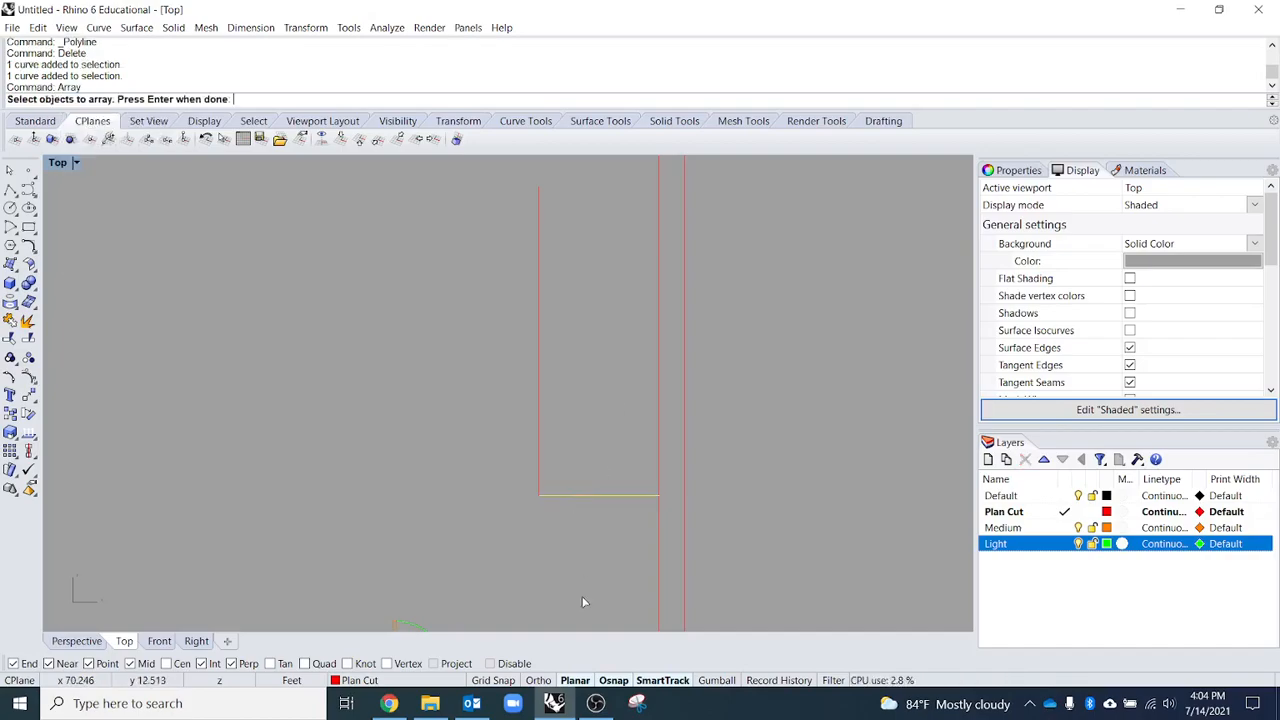
{"action": "key", "text": "Return"}
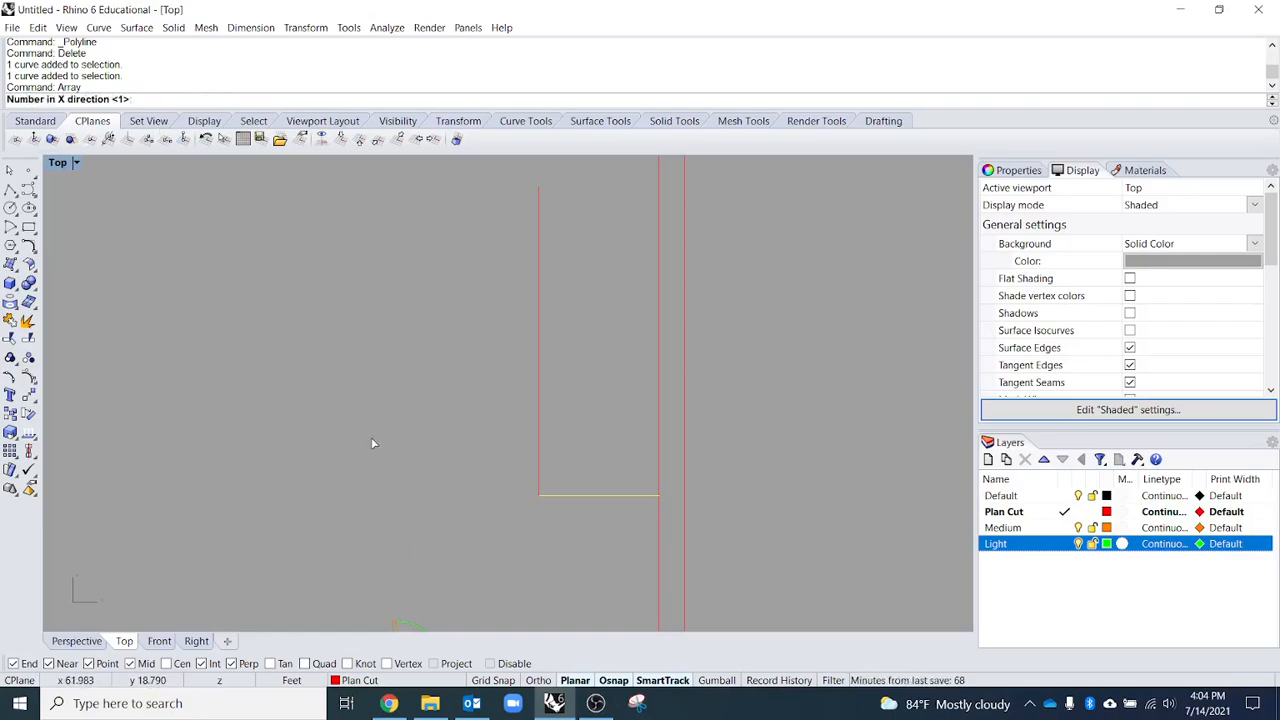
{"action": "right_click_drag", "start_coordinate": [370, 388], "coordinate": [186, 380]}
{"action": "scroll", "coordinate": [200, 452], "scroll_direction": "down", "scroll_amount": 5}
{"action": "key", "text": "Escape"}
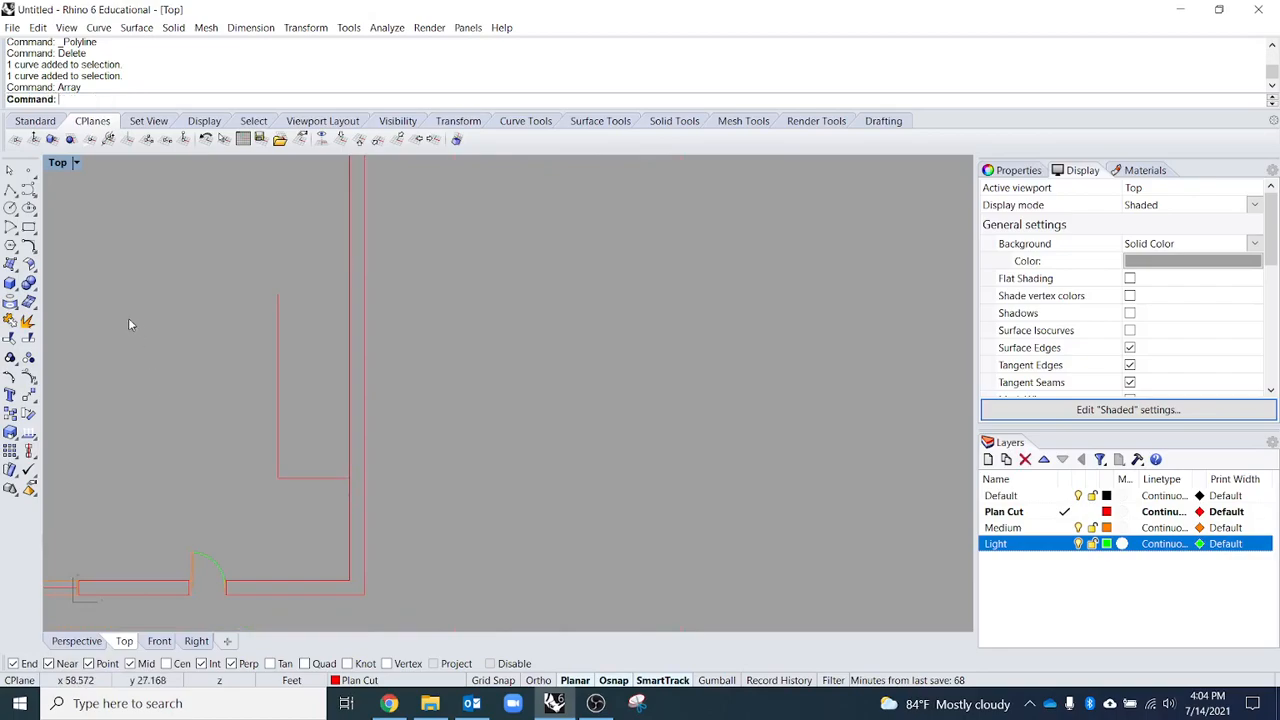
- Draw a small rectangle in the empty area outside the building's right wall and select it
{"action": "right_click_drag", "start_coordinate": [90, 313], "coordinate": [250, 341]}
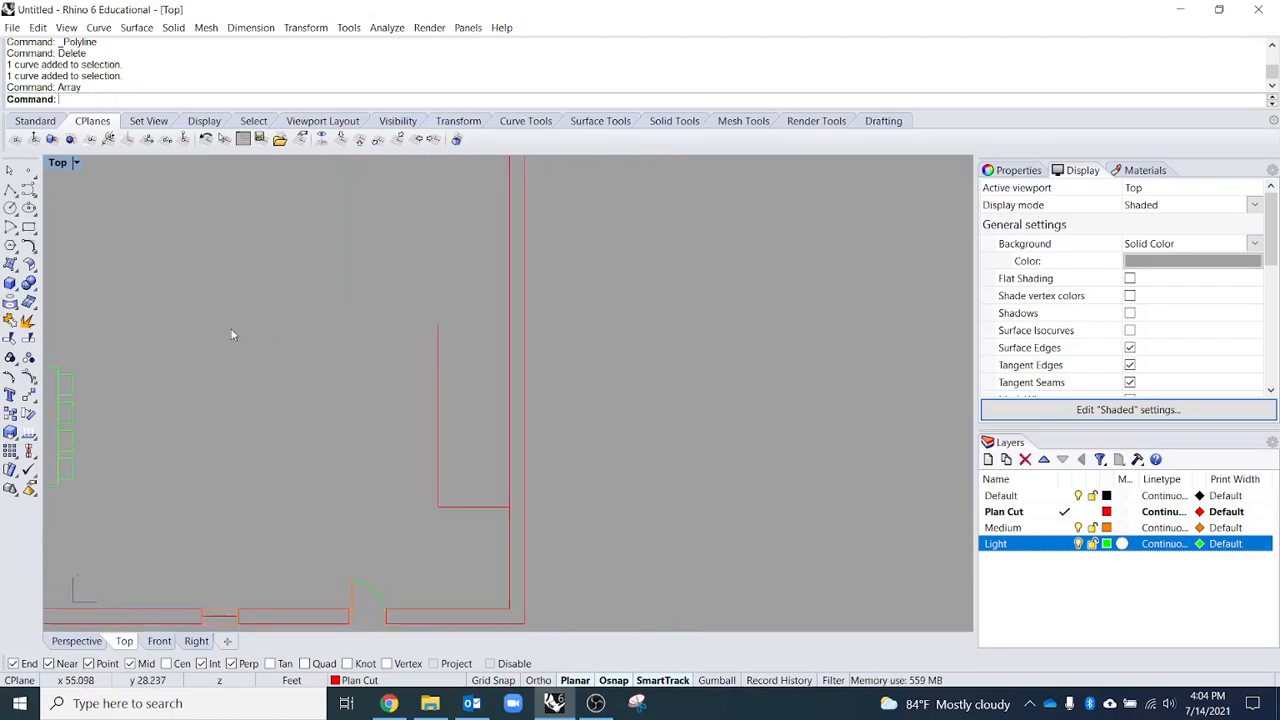
{"action": "left_click", "coordinate": [29, 228]}
{"action": "right_click_drag", "start_coordinate": [674, 395], "coordinate": [427, 383]}
{"action": "left_click", "coordinate": [459, 310]}
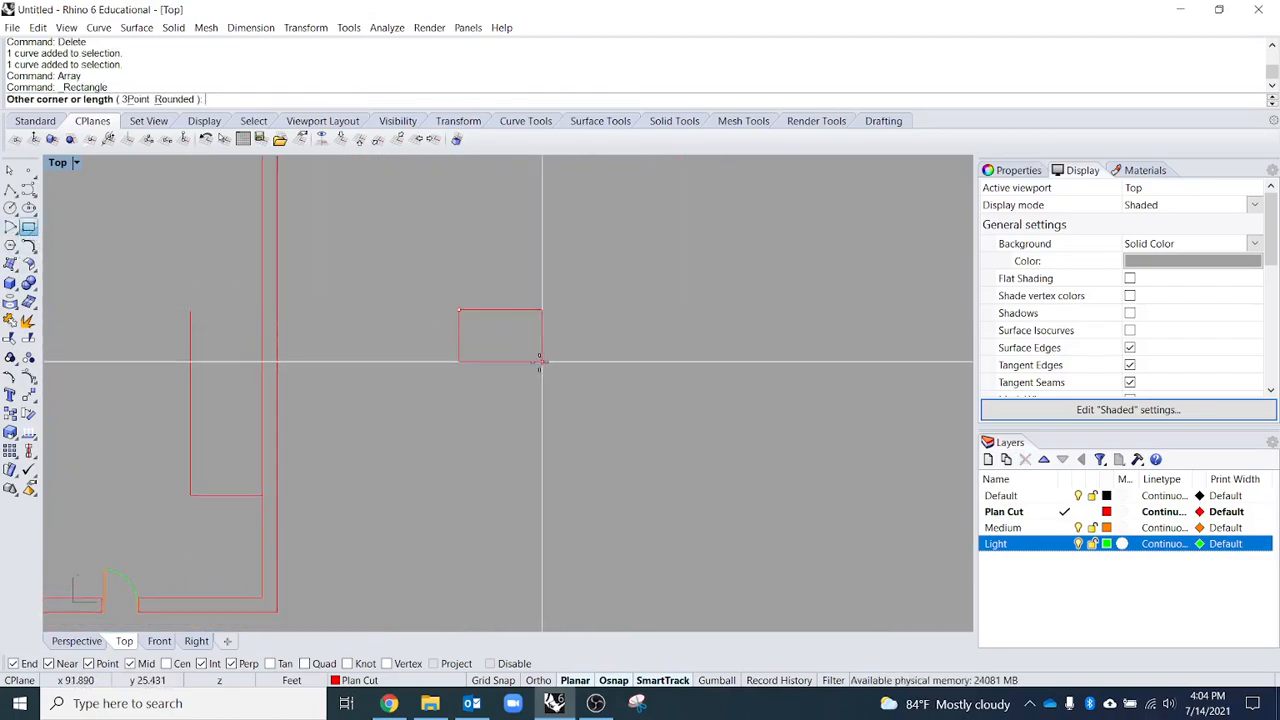
{"action": "left_click", "coordinate": [500, 346]}
{"action": "right_click_drag", "start_coordinate": [530, 395], "coordinate": [494, 458]}
{"action": "scroll", "coordinate": [474, 398], "scroll_direction": "down", "scroll_amount": 6}
{"action": "left_click", "coordinate": [450, 385]}
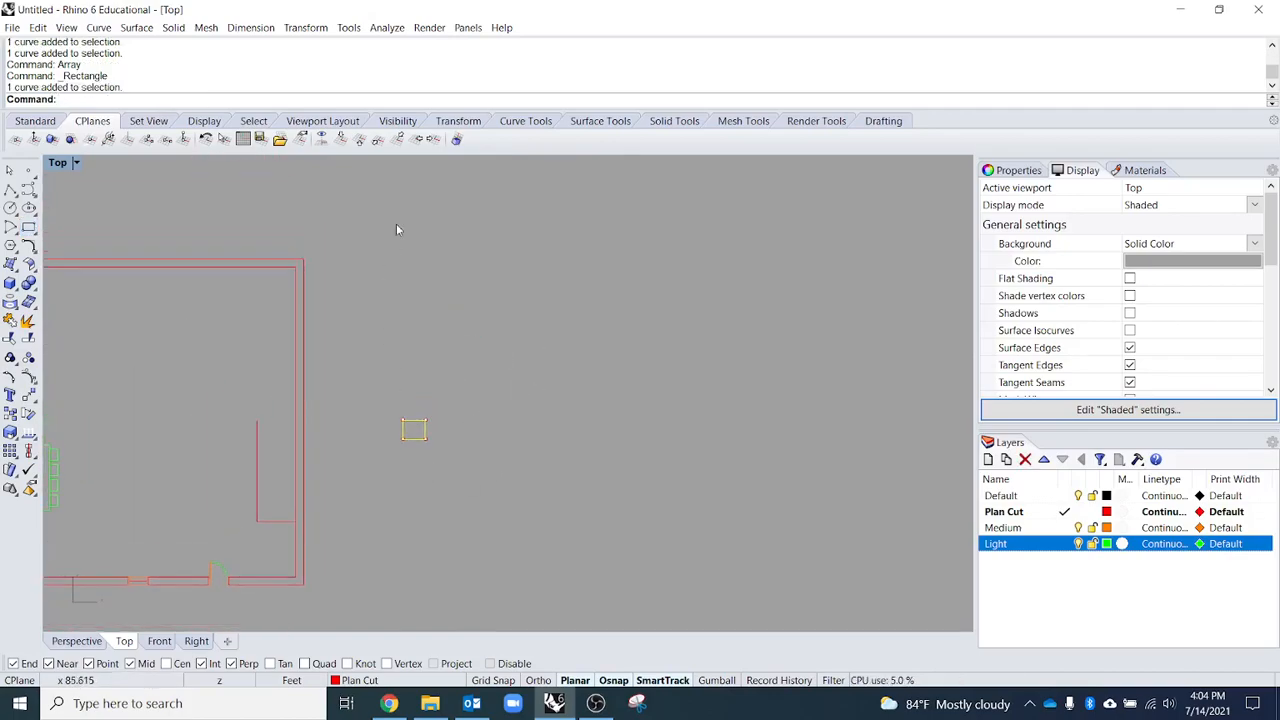
- Try a rectangular array of the small rectangle with 10 in X, 12 in Y and 1 in Z, starting from its lower-left corner
{"action": "type", "text": "Array"}
{"action": "key", "text": "Return"}
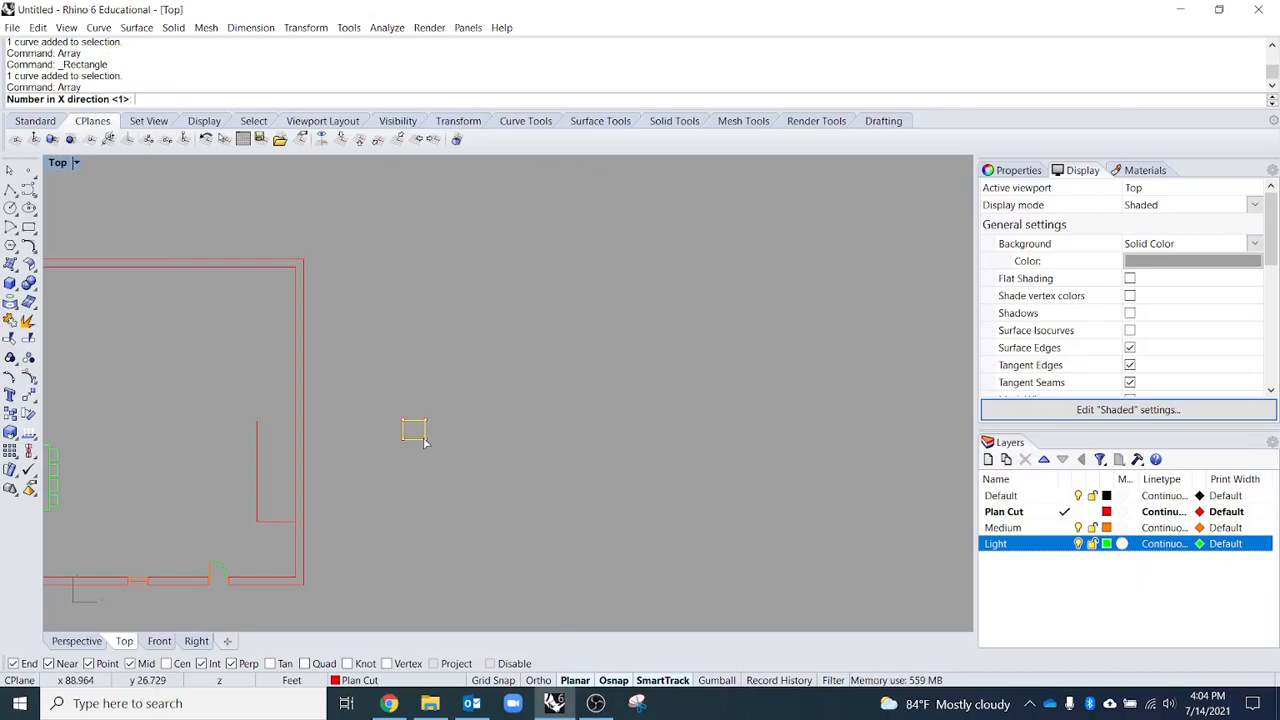
{"action": "type", "text": "10"}
{"action": "key", "text": "Return"}
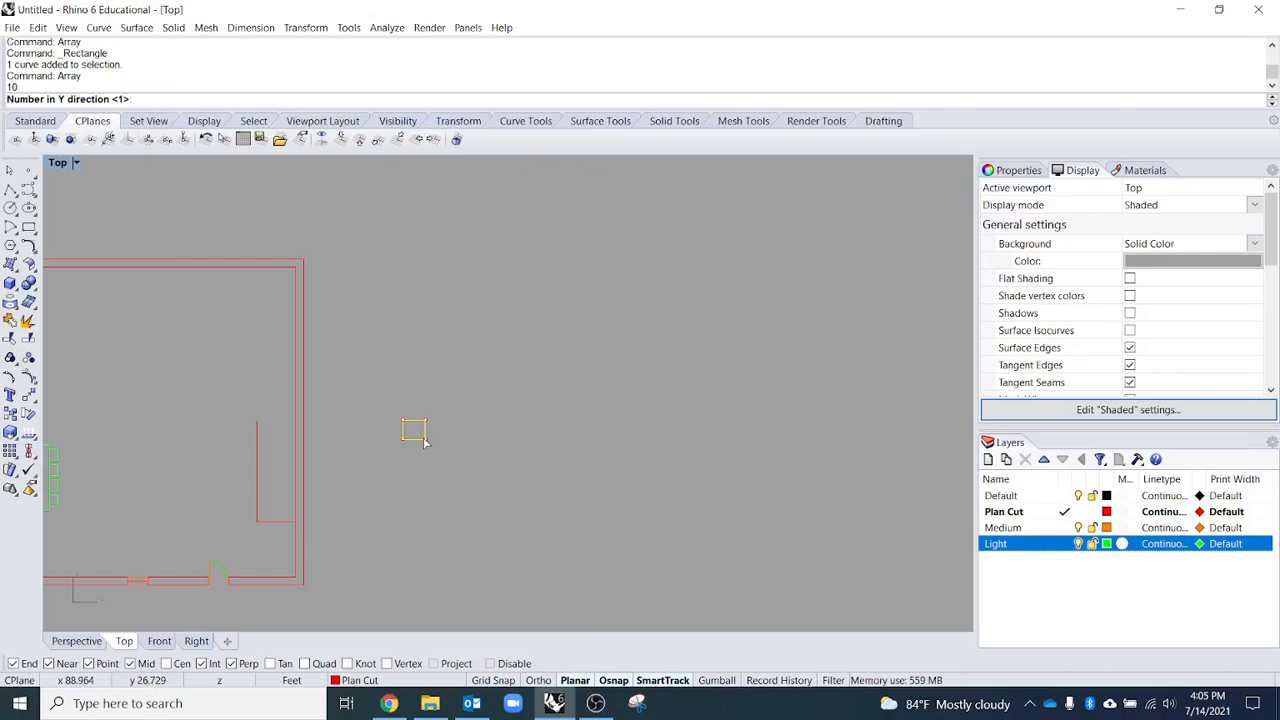
{"action": "type", "text": "12"}
{"action": "key", "text": "Return"}
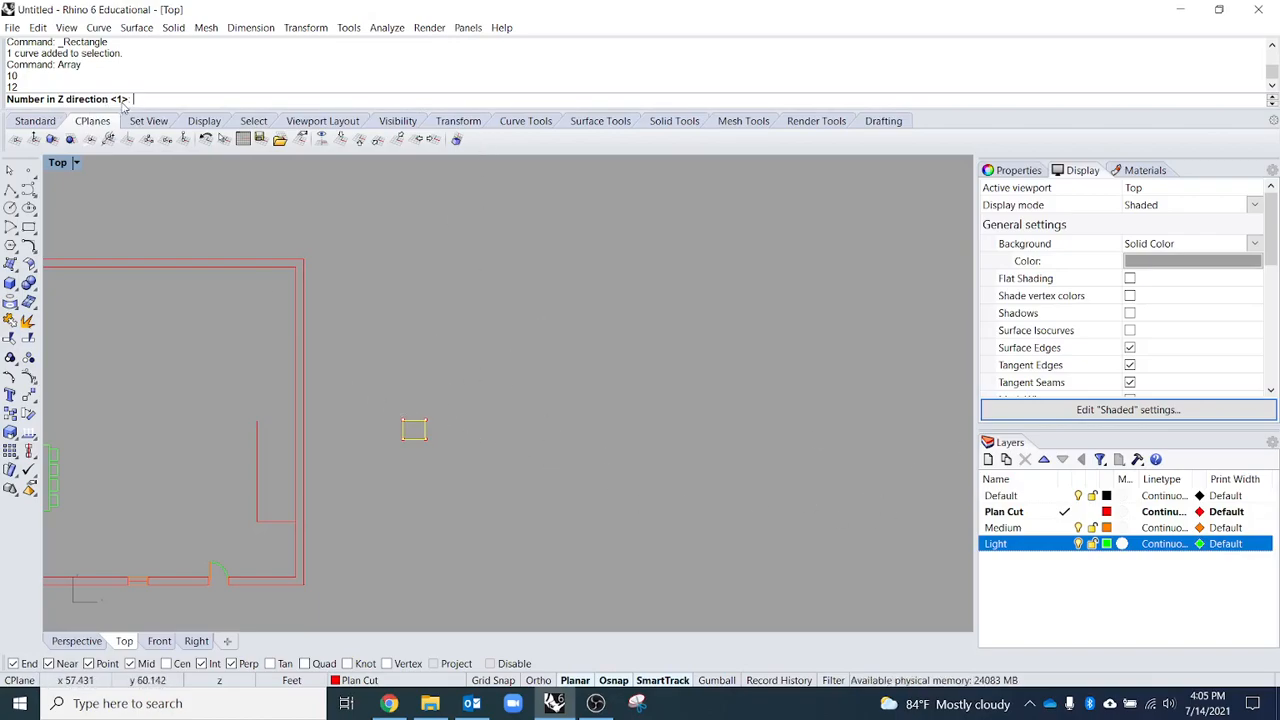
{"action": "key", "text": "Return"}
{"action": "scroll", "coordinate": [480, 400], "scroll_direction": "up", "scroll_amount": 5}
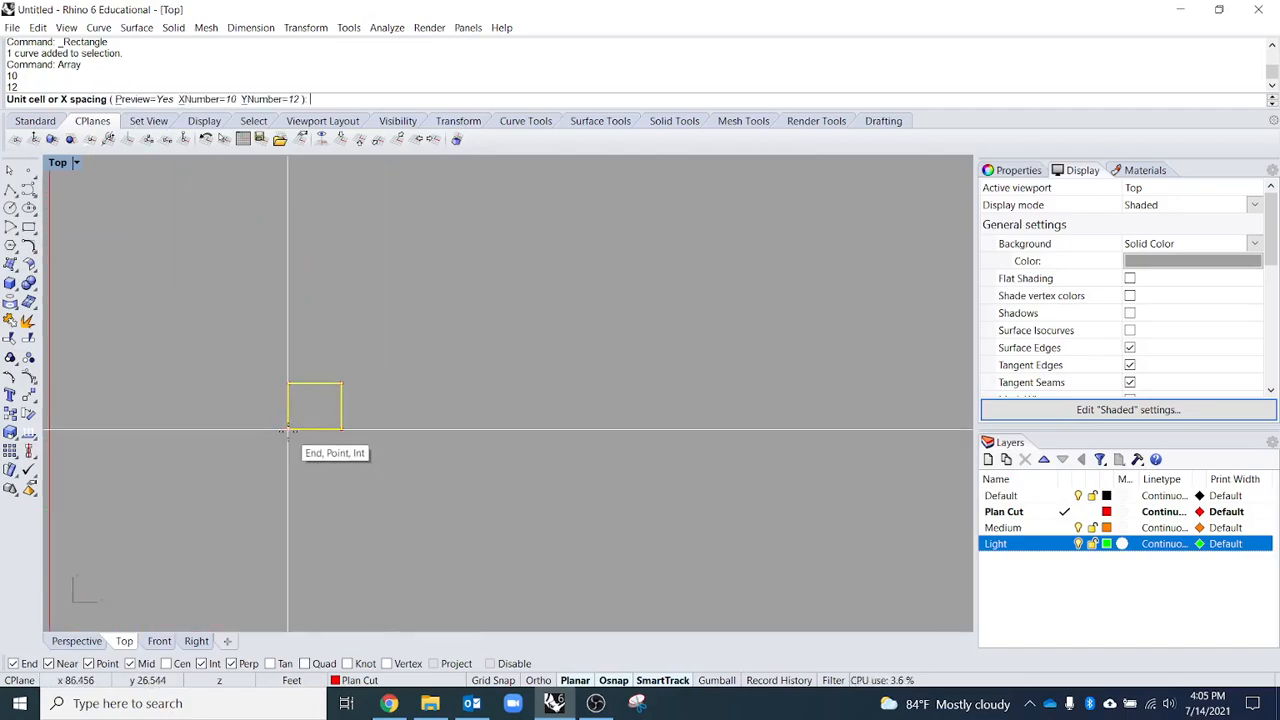
{"action": "left_click", "coordinate": [288, 430]}
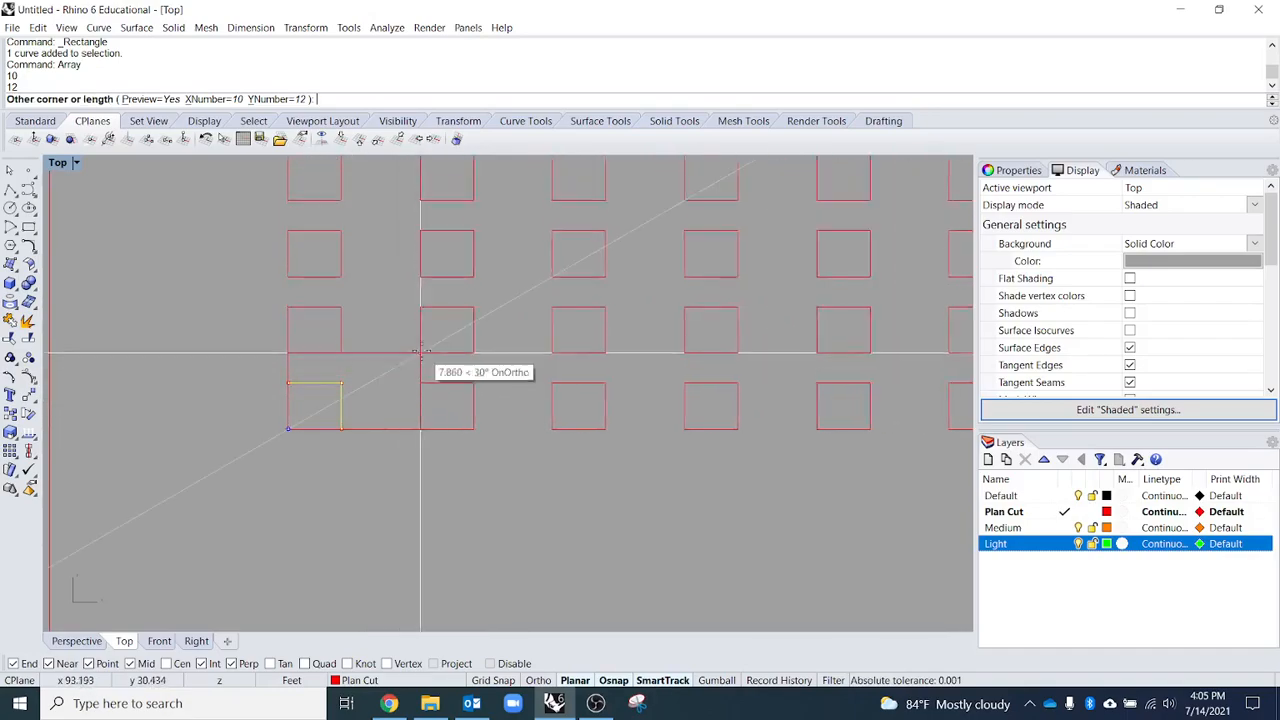
{"action": "scroll", "coordinate": [415, 318], "scroll_direction": "down", "scroll_amount": 5}
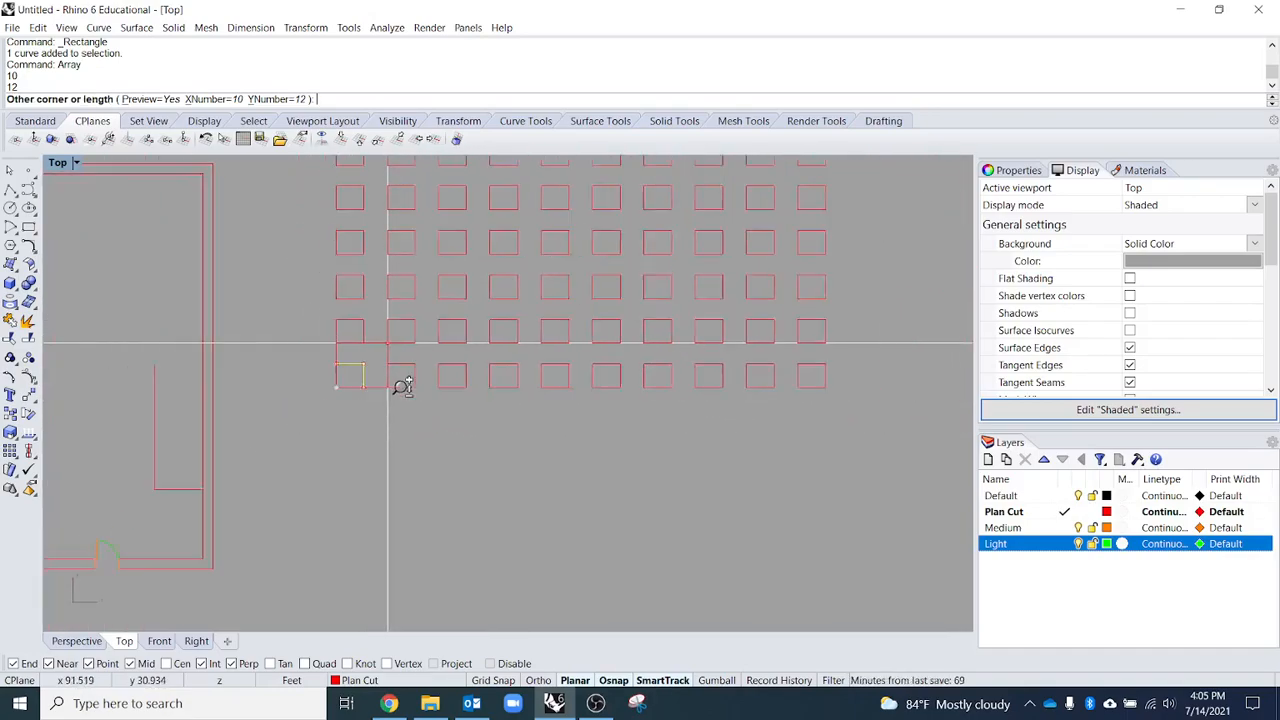
{"action": "key", "text": "ctrl+c"}
{"action": "key", "text": "ctrl+c"}
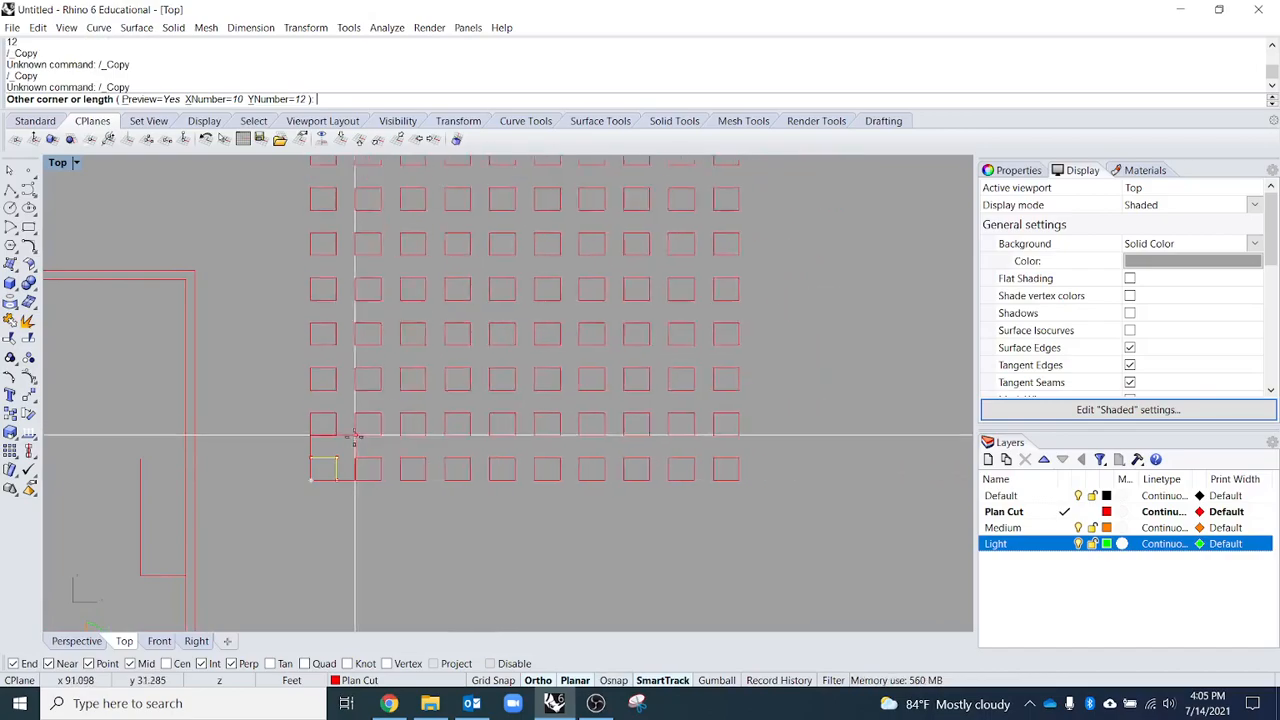
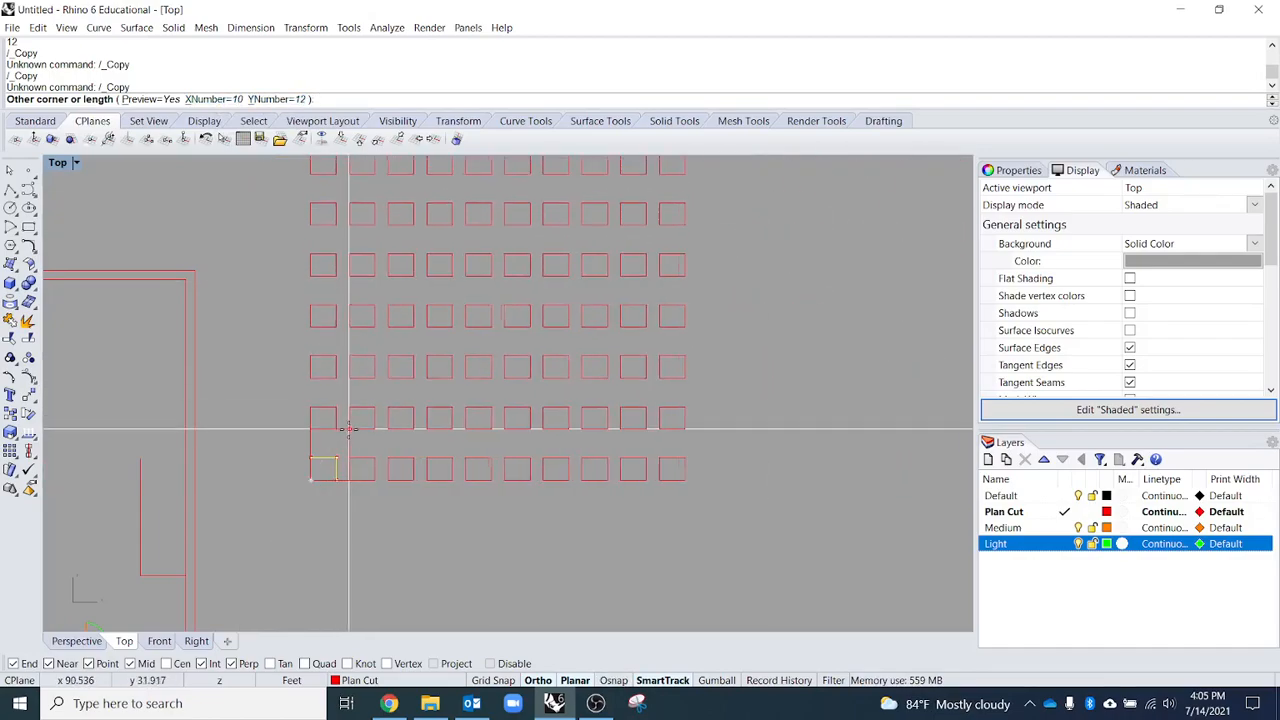
- Set the array's number in Y to 6 and cancel the array
{"action": "left_click", "coordinate": [286, 99]}
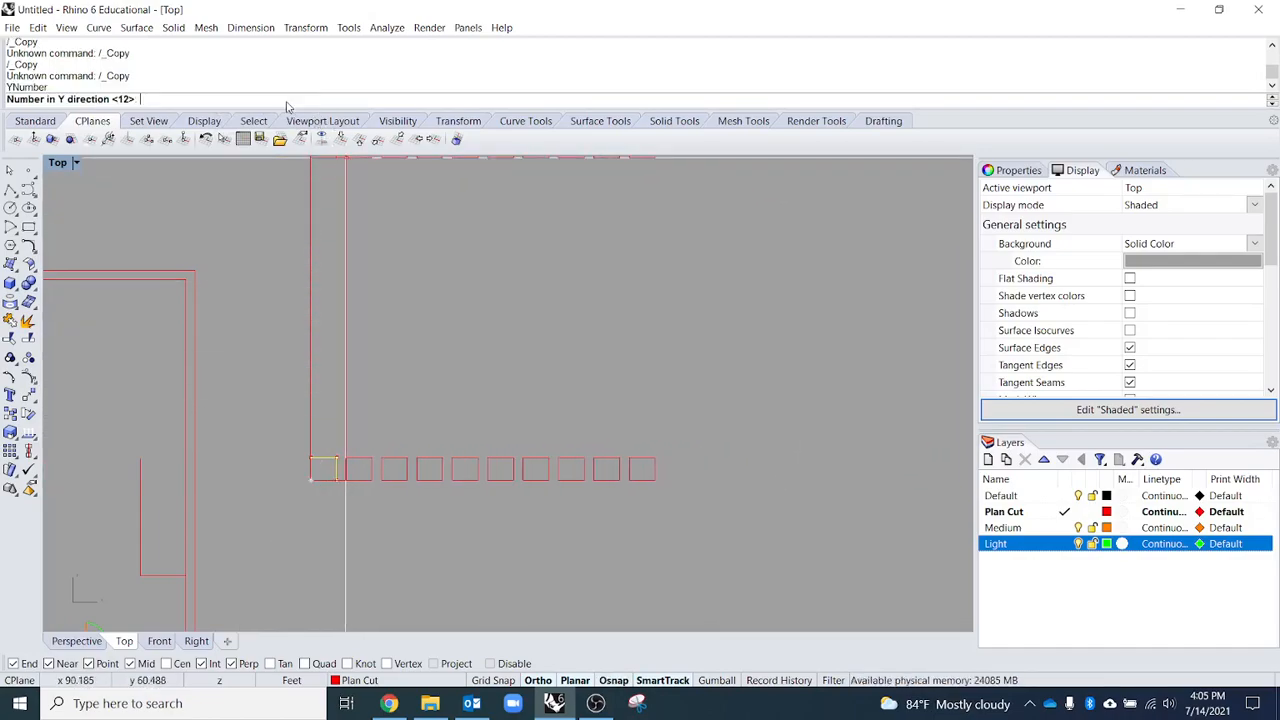
{"action": "type", "text": "6"}
{"action": "key", "text": "Return"}
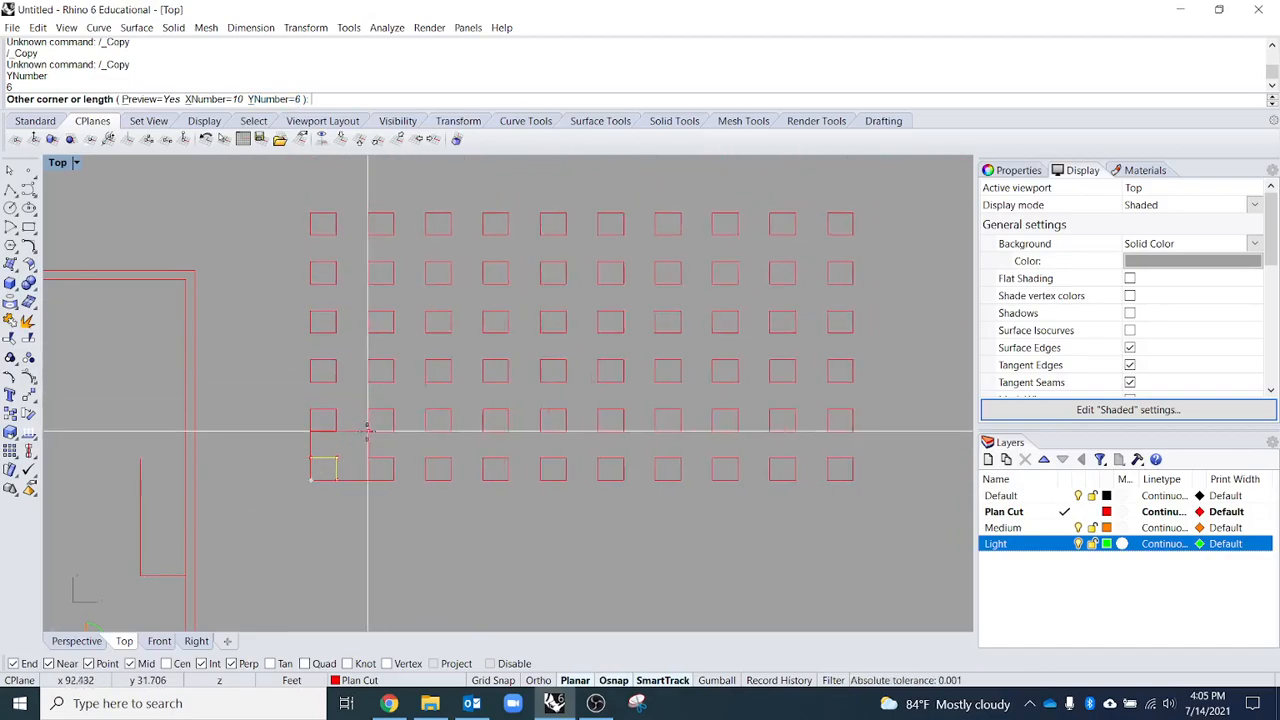
{"action": "key", "text": "Escape"}
- Array the small rectangle with 6 in X, 10 in Y and 1 in Z, with the spacing cell starting at its lower-left corner
{"action": "scroll", "coordinate": [334, 503], "scroll_direction": "up", "scroll_amount": 4}
{"action": "key", "text": "Return"}
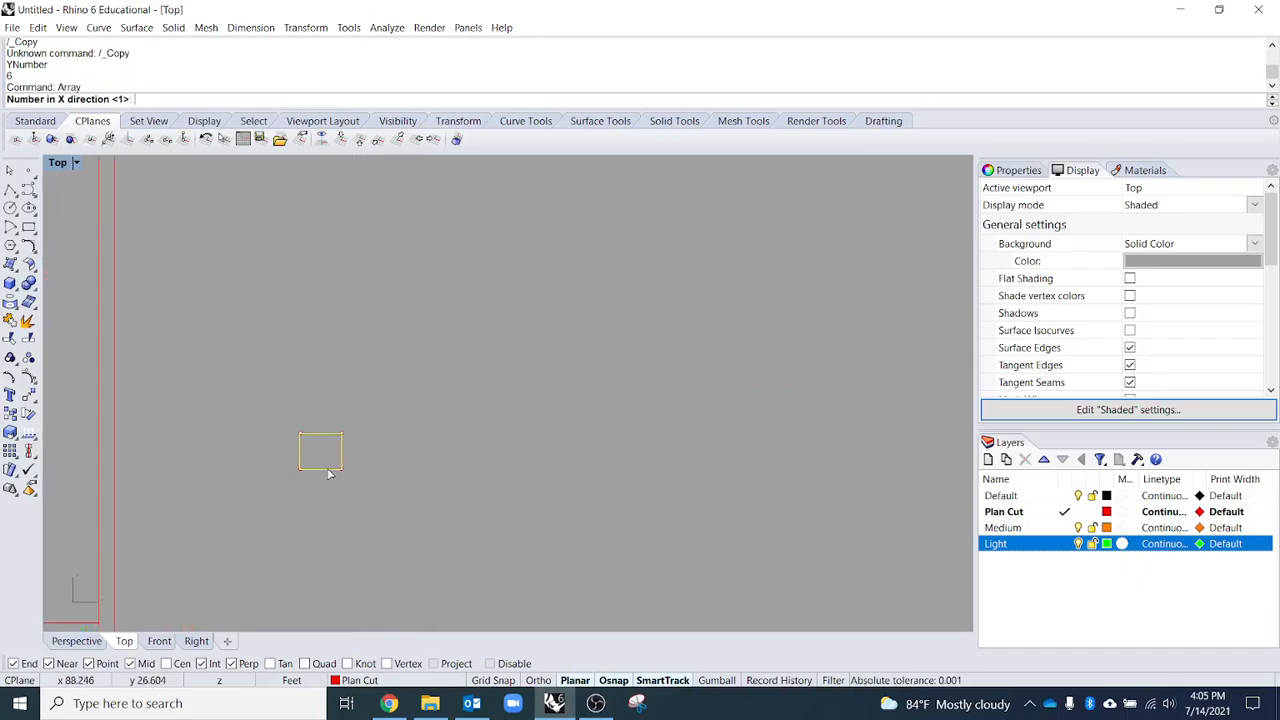
{"action": "type", "text": "6"}
{"action": "key", "text": "Return"}
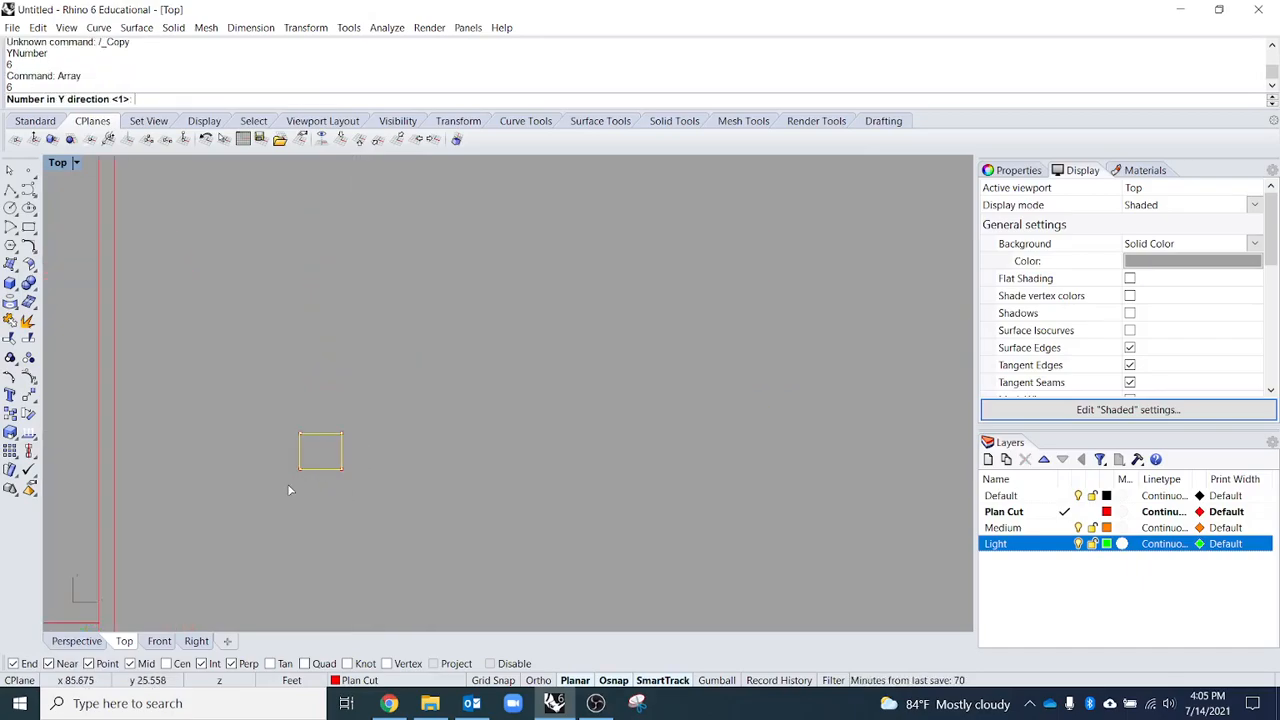
{"action": "type", "text": "10"}
{"action": "key", "text": "Return"}
{"action": "key", "text": "Return"}
{"action": "left_click", "coordinate": [322, 468]}
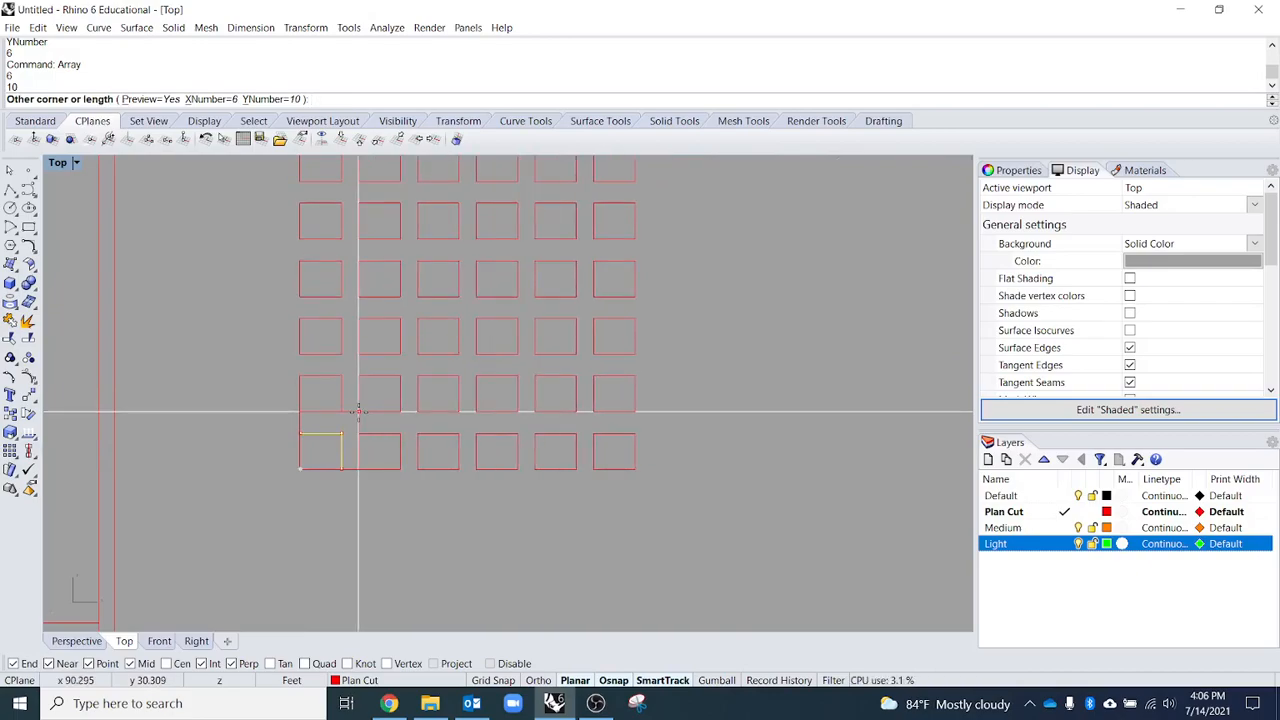
- Complete the rectangular array with a spacing of 3 in X and 4 in Y, and accept it
{"action": "type", "text": "2"}
{"action": "key", "text": "BackSpace"}
{"action": "type", "text": "3"}
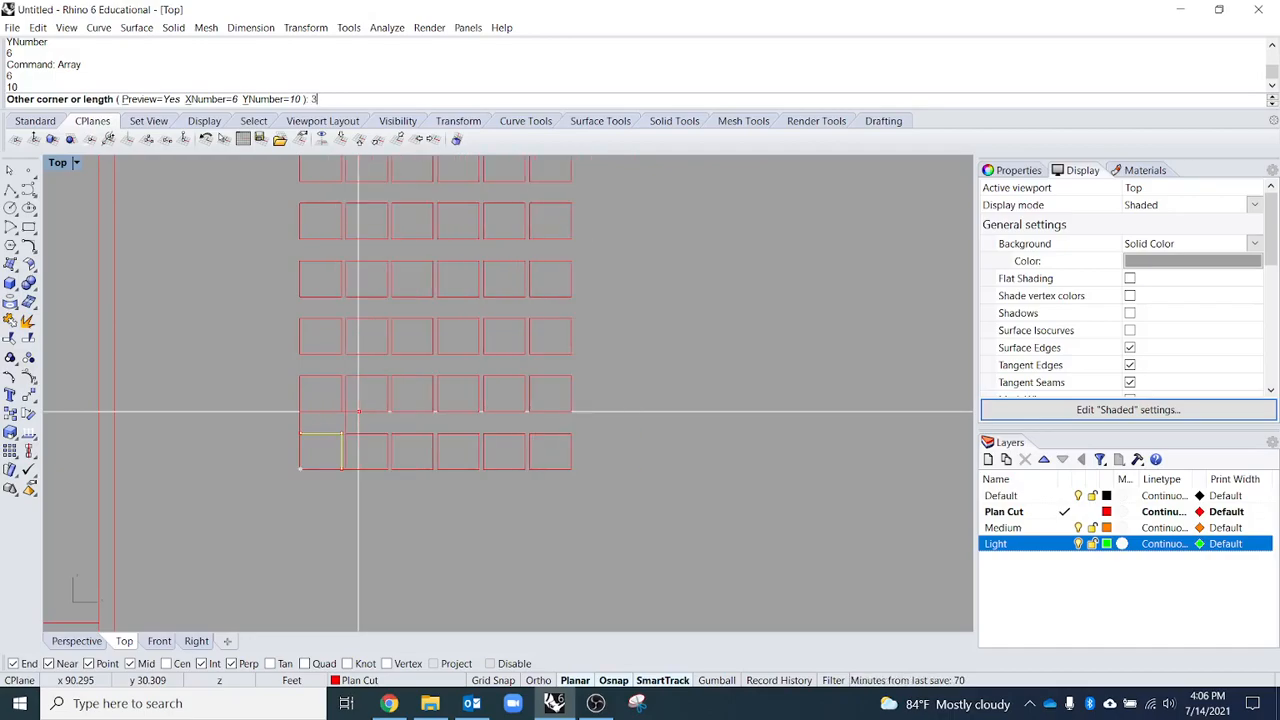
{"action": "key", "text": "Return"}
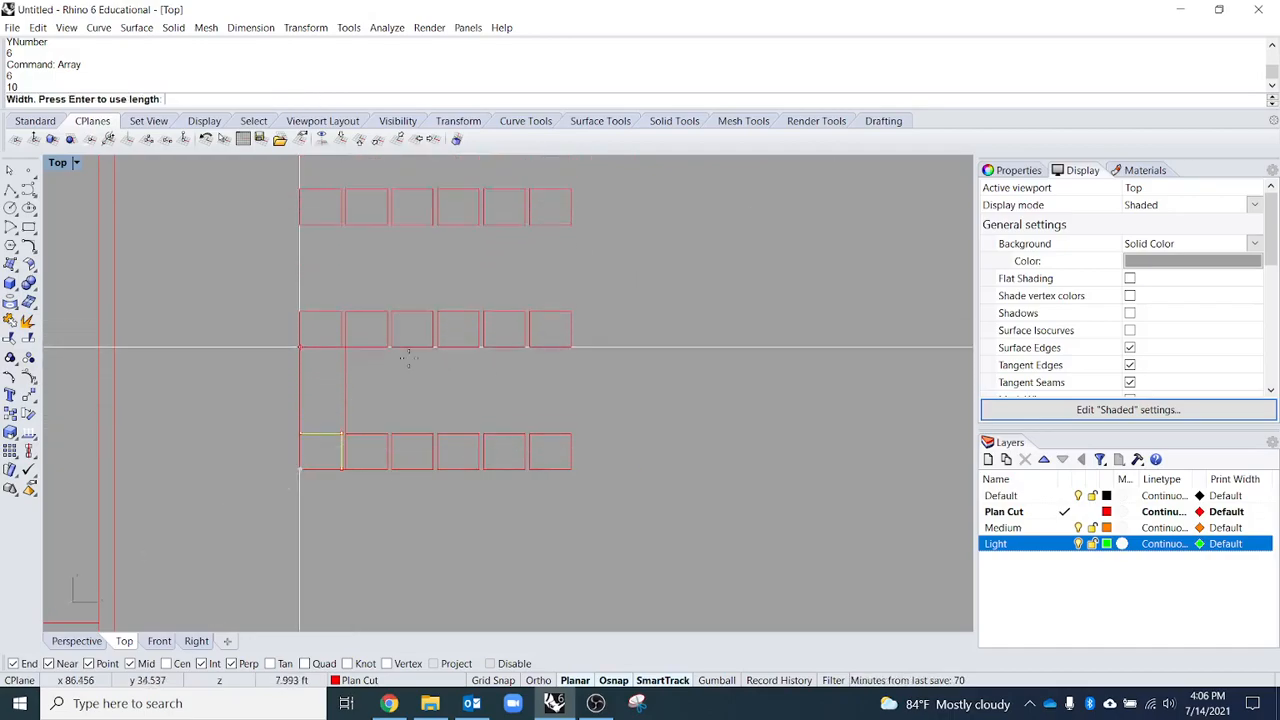
{"action": "type", "text": "4"}
{"action": "key", "text": "Return"}
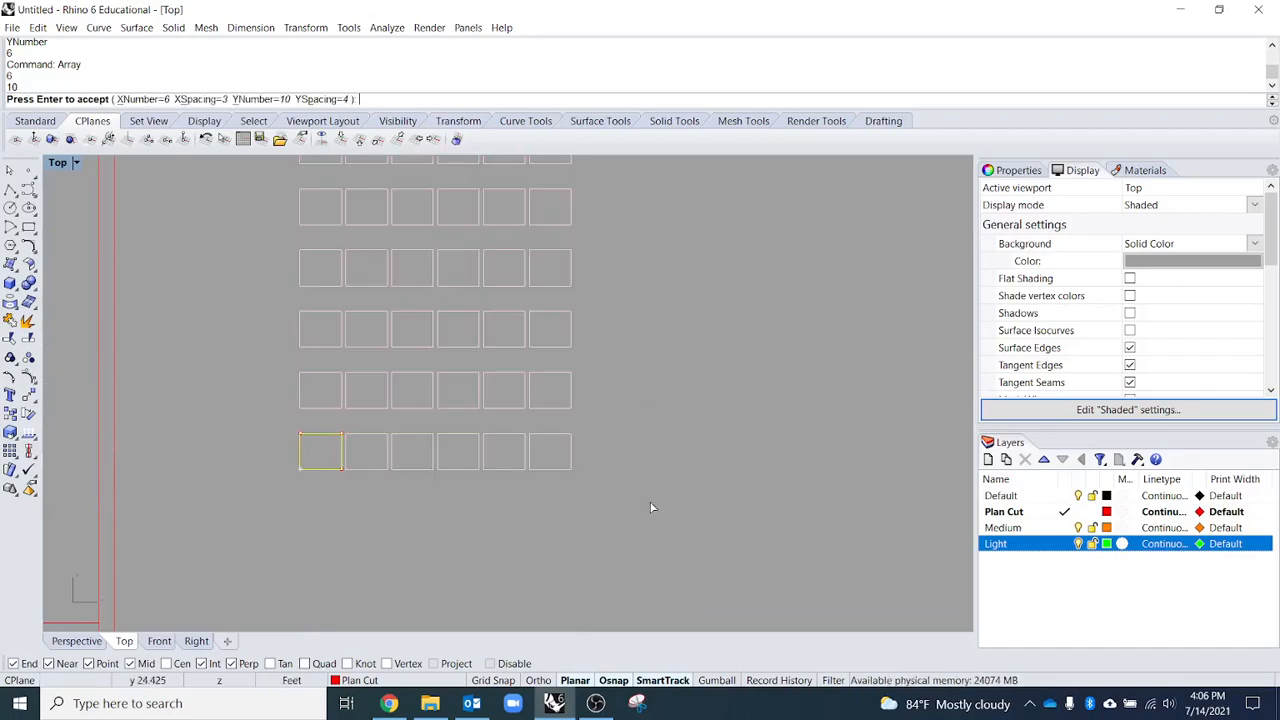
{"action": "scroll", "coordinate": [613, 520], "scroll_direction": "down", "scroll_amount": 5}
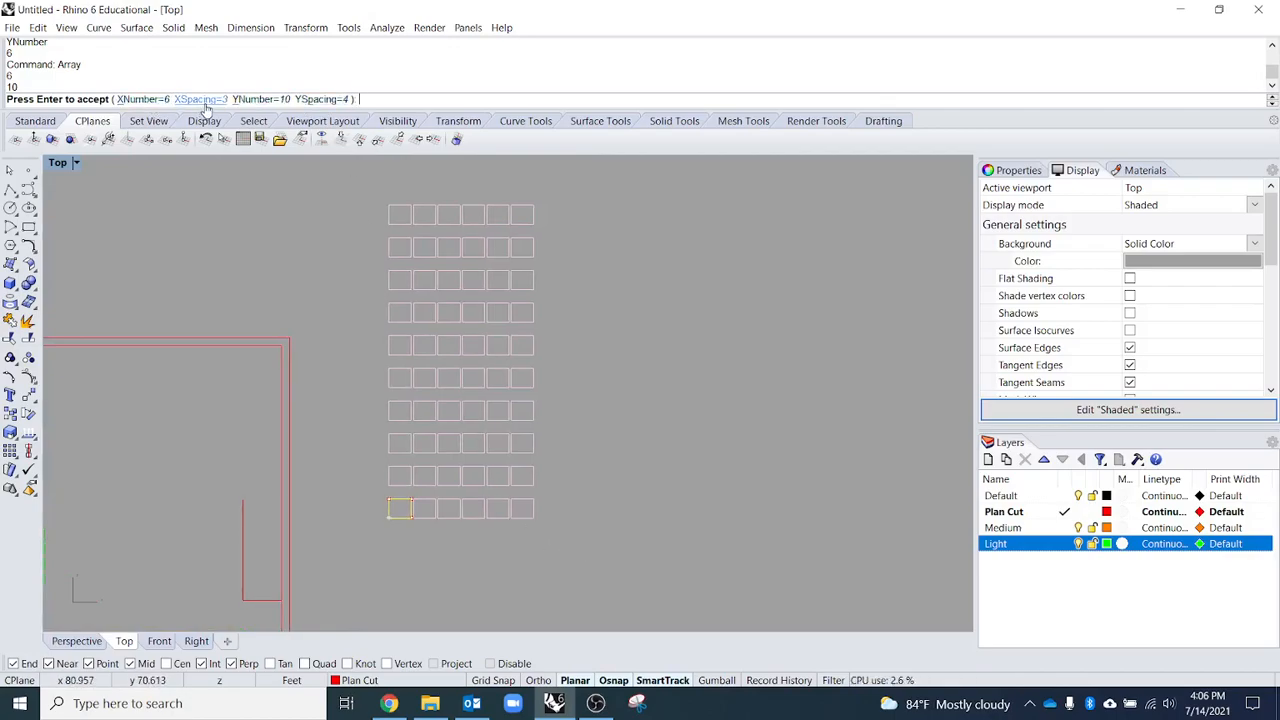
{"action": "scroll", "coordinate": [390, 515], "scroll_direction": "up", "scroll_amount": 5}
{"action": "right_click_drag", "start_coordinate": [451, 506], "coordinate": [335, 435]}
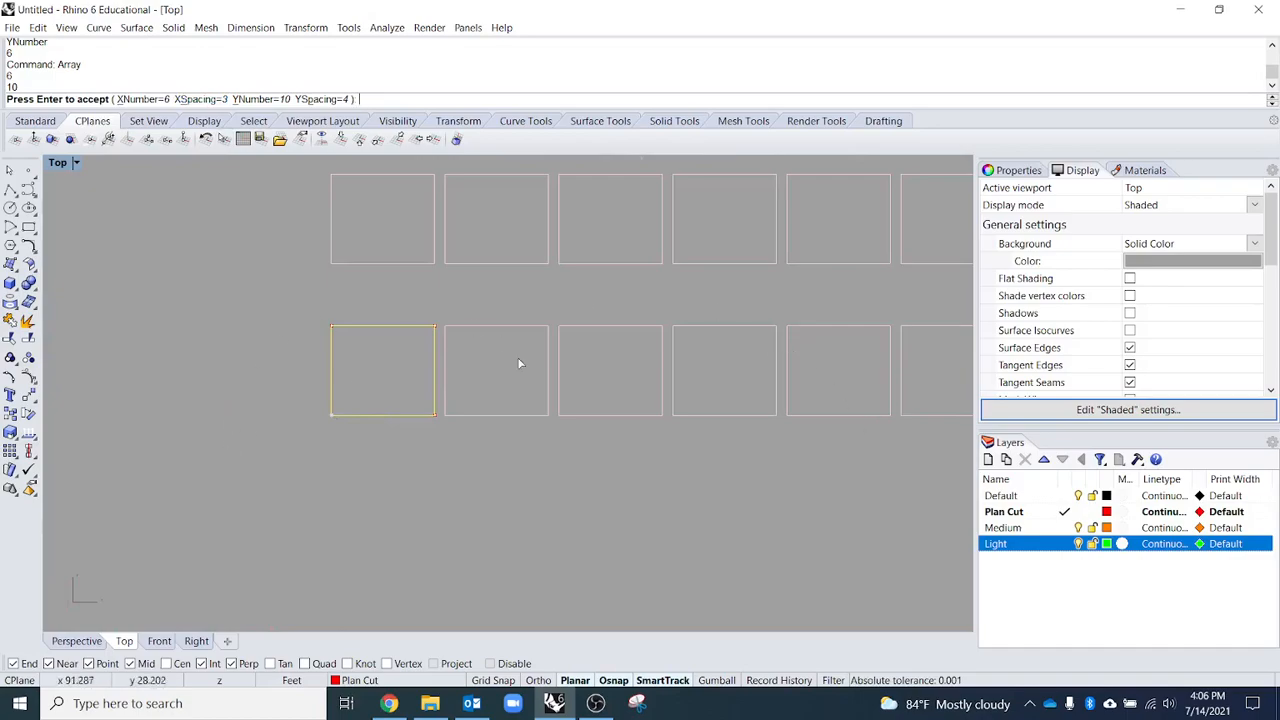
{"action": "right_click_drag", "start_coordinate": [674, 366], "coordinate": [250, 411]}
{"action": "scroll", "coordinate": [300, 470], "scroll_direction": "down", "scroll_amount": 4}
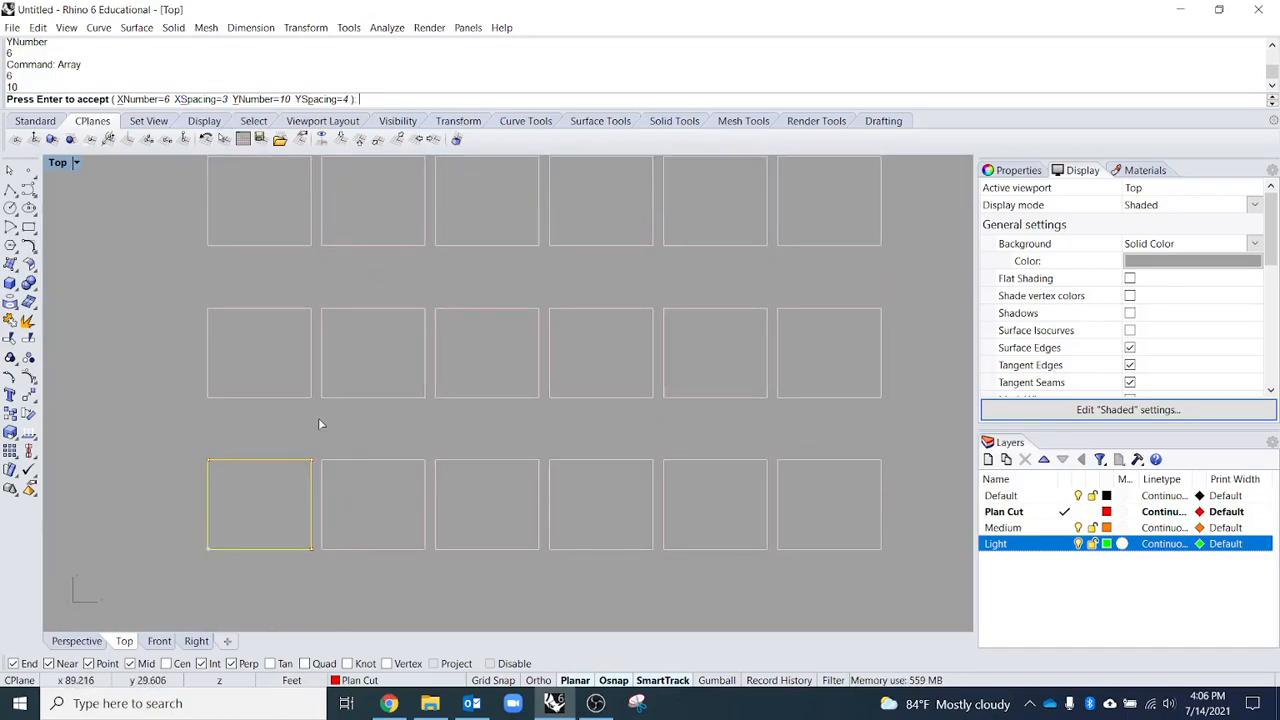
{"action": "scroll", "coordinate": [440, 445], "scroll_direction": "down", "scroll_amount": 4}
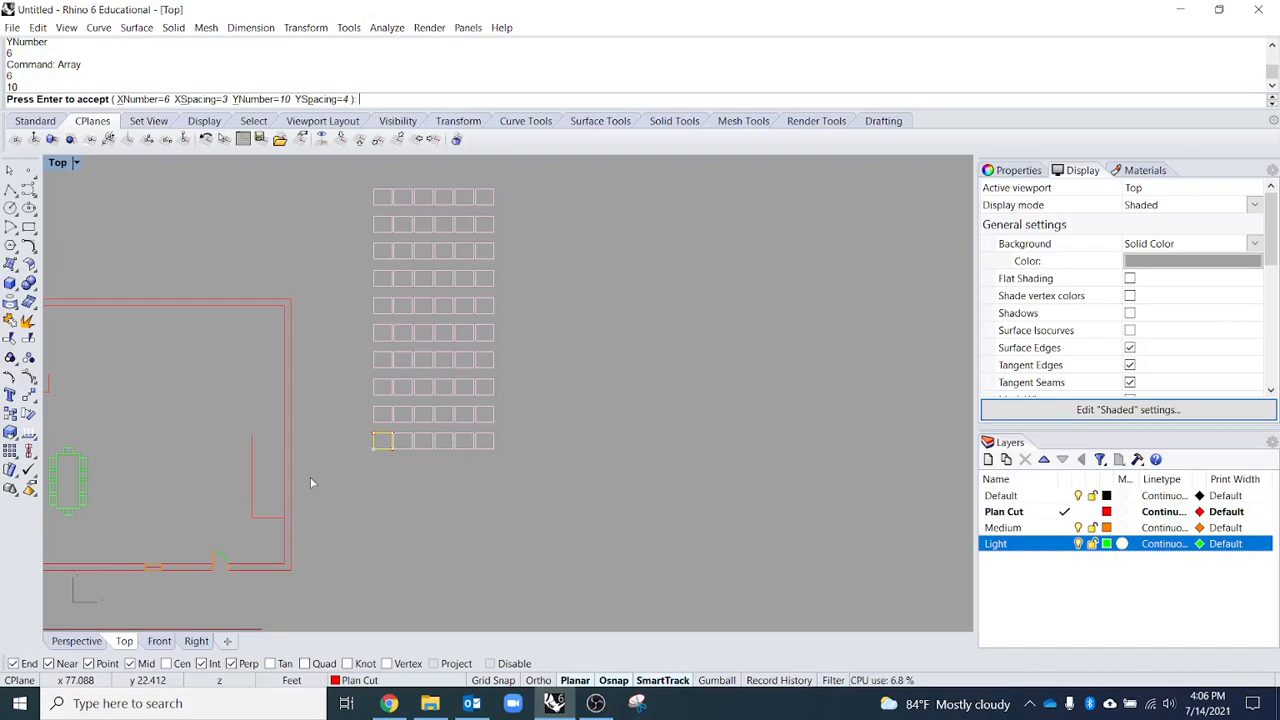
{"action": "key", "text": "Return"}
{"action": "key", "text": "Escape"}
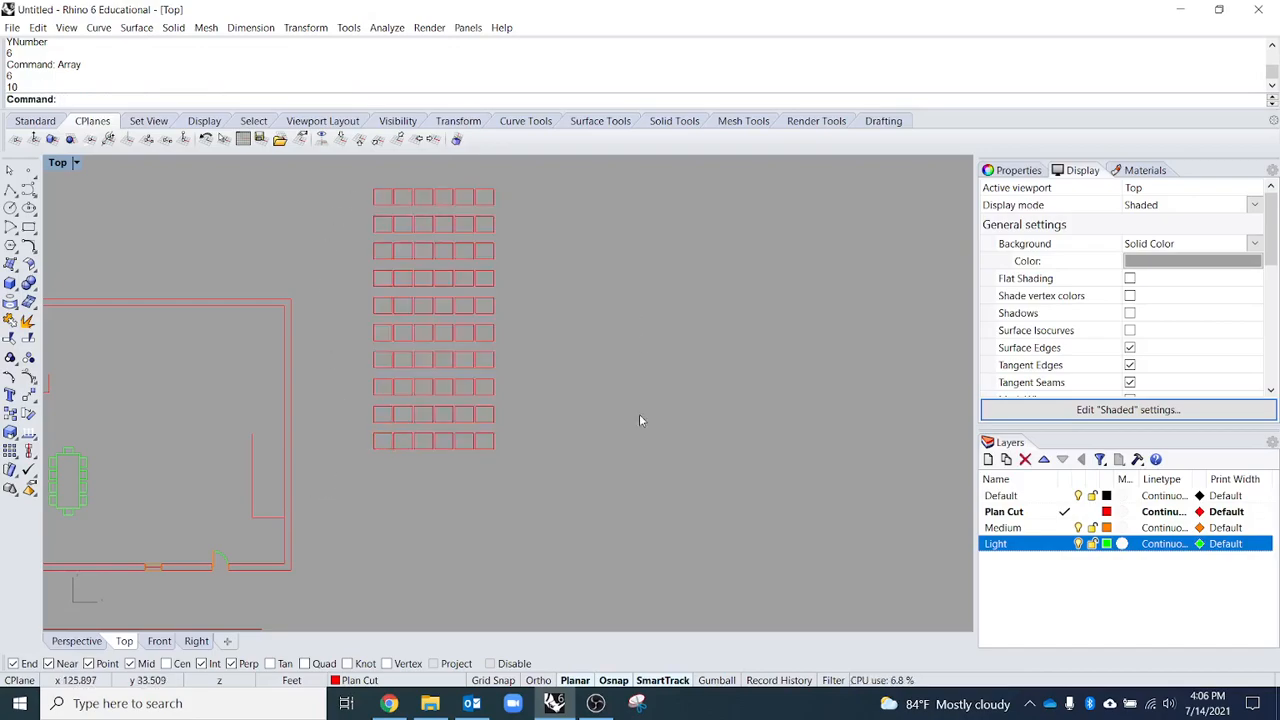
- Delete the whole grid of rectangles outside the building's right wall
{"action": "left_click_drag", "start_coordinate": [376, 178], "coordinate": [597, 543]}
{"action": "key", "text": "Delete"}
{"action": "scroll", "coordinate": [433, 465], "scroll_direction": "up", "scroll_amount": 8}
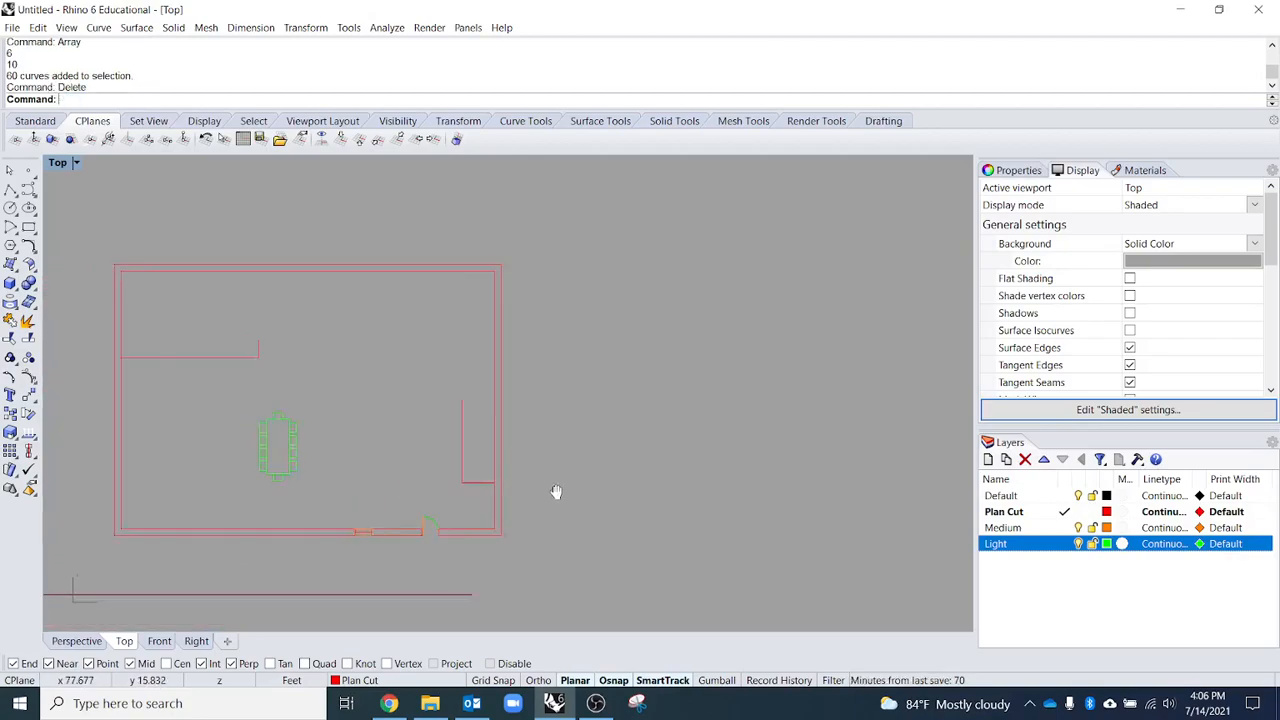
{"action": "left_click", "coordinate": [554, 447]}
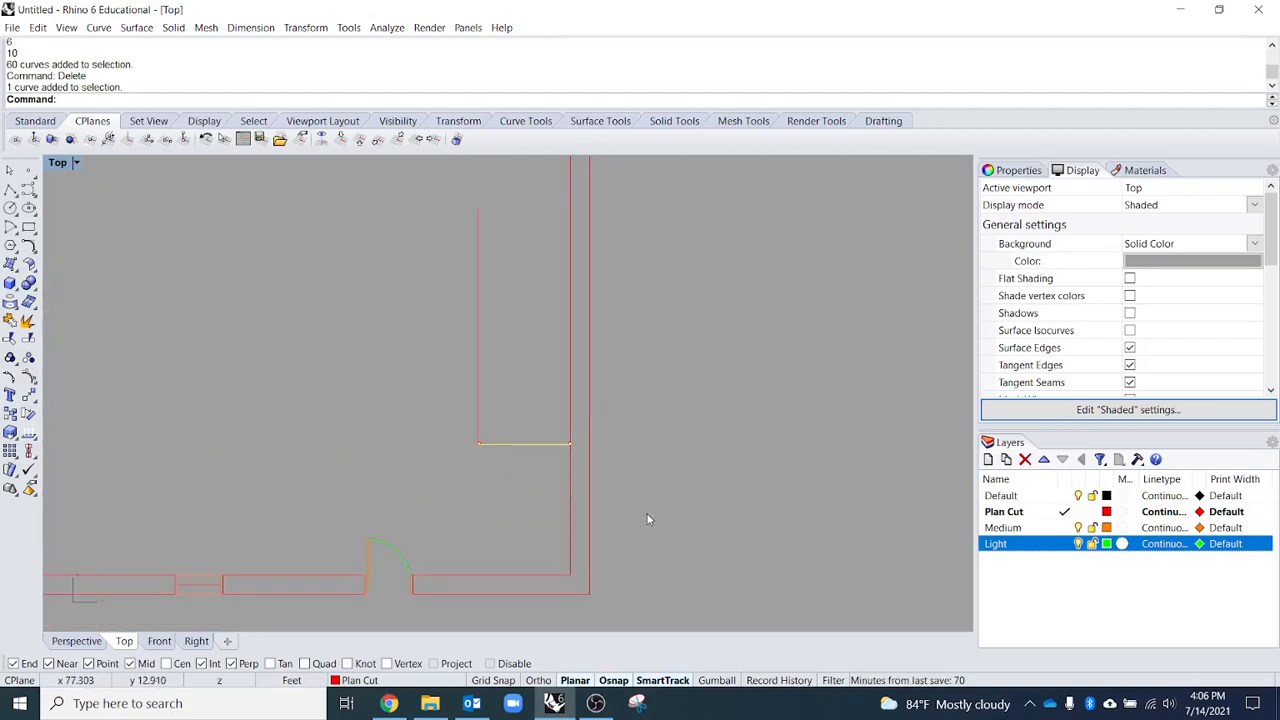
{"action": "right_click_drag", "start_coordinate": [698, 417], "coordinate": [576, 458]}
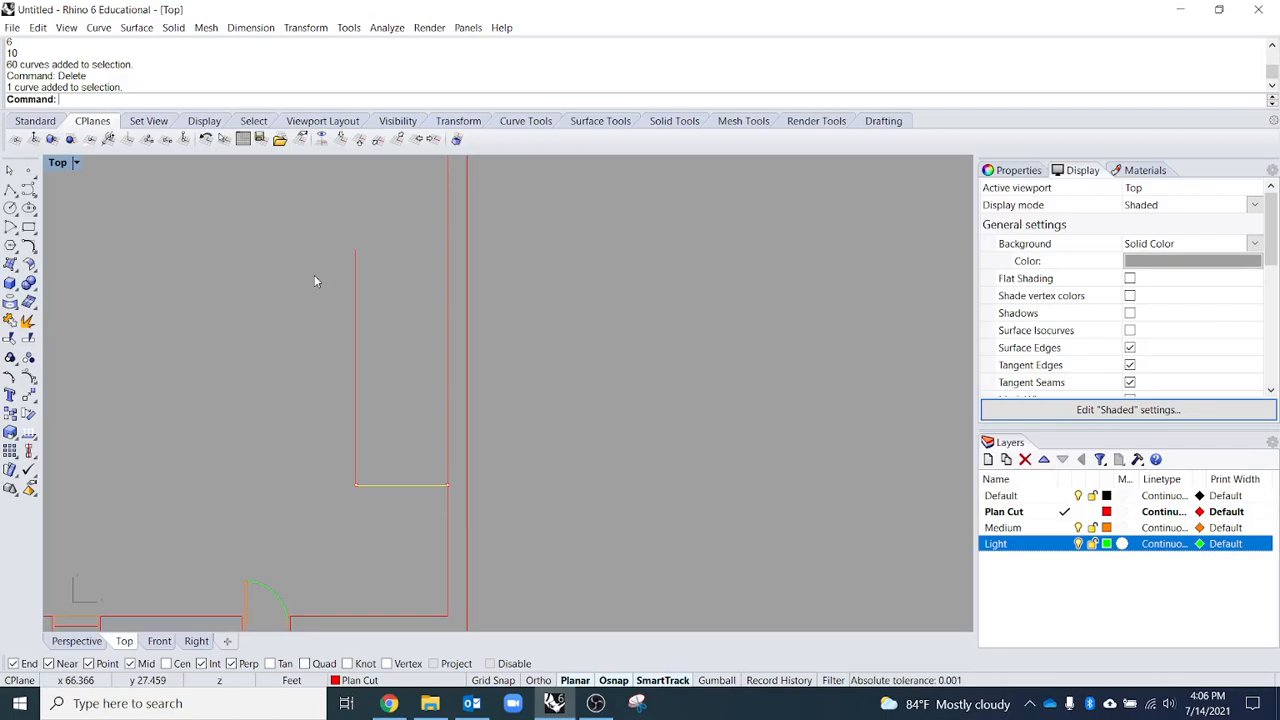
{"action": "scroll", "coordinate": [449, 449], "scroll_direction": "down", "scroll_amount": 3}
{"action": "right_click_drag", "start_coordinate": [449, 449], "coordinate": [274, 460]}
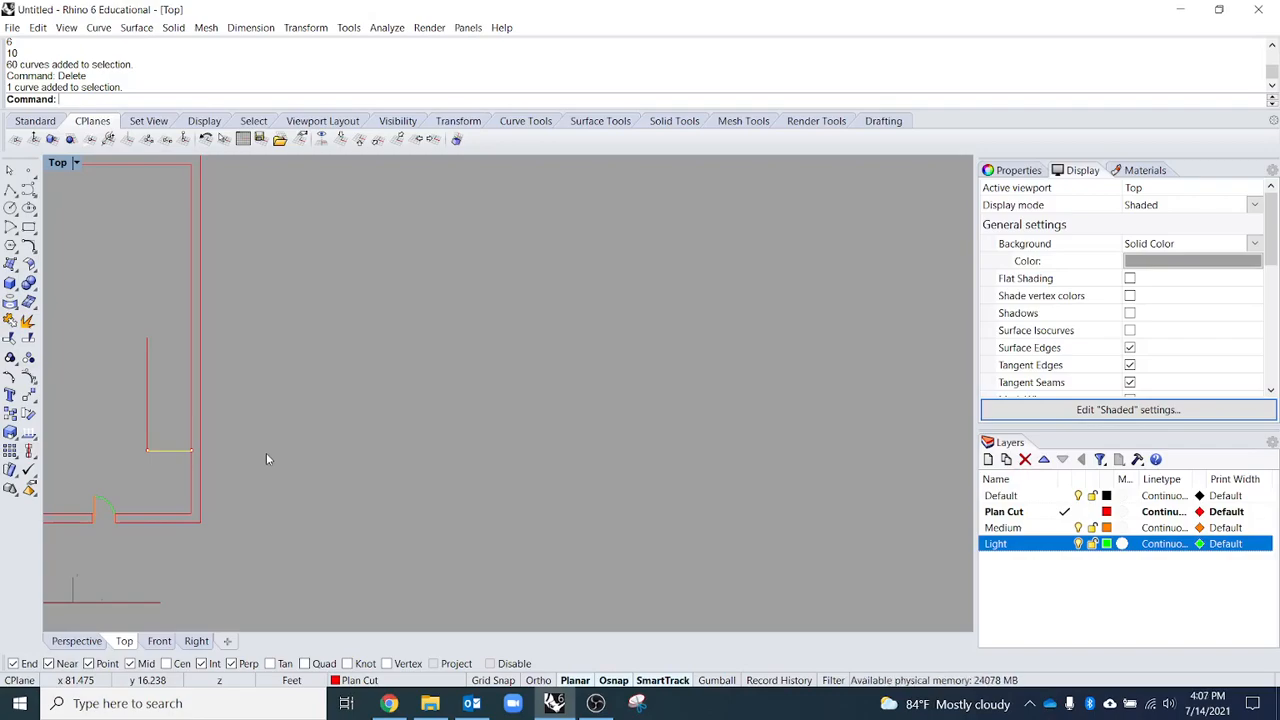
{"action": "key", "text": "Escape"}
{"action": "right_click_drag", "start_coordinate": [314, 418], "coordinate": [438, 421]}
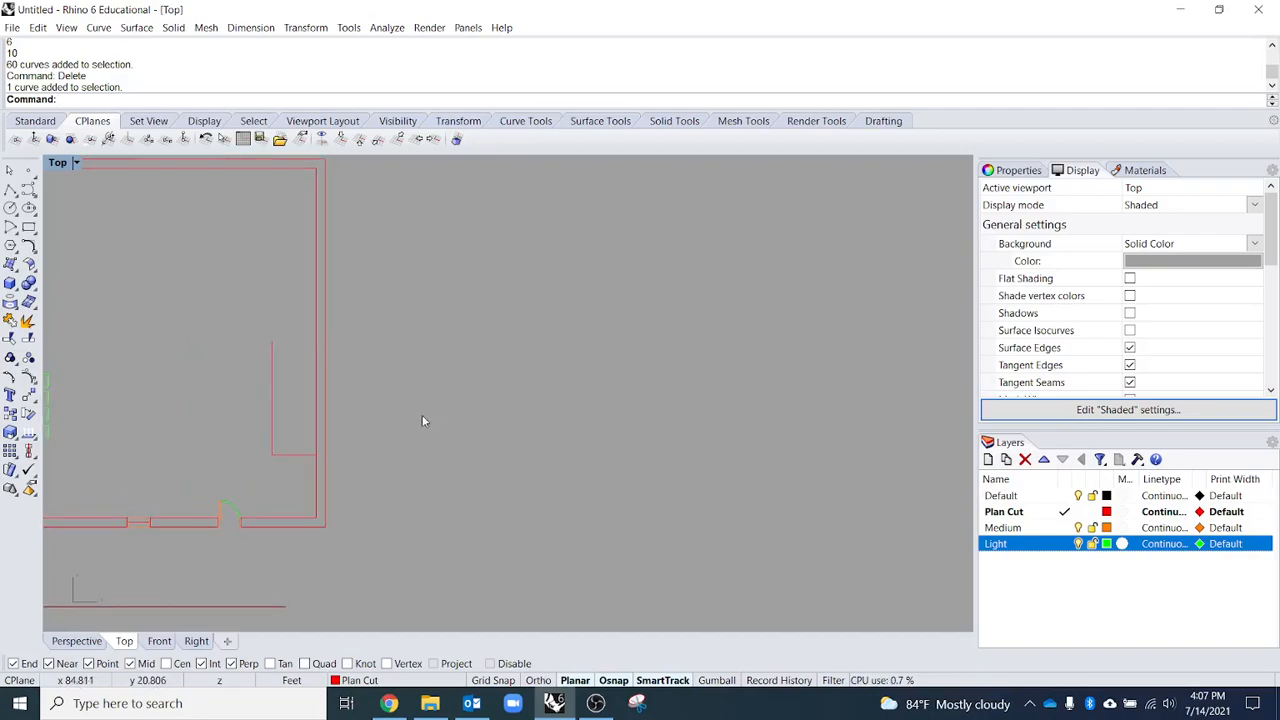
- Start ArrayCrv on the stair's bottom horizontal line, using the adjoining vertical line as path, and try 8 items
{"action": "left_click", "coordinate": [287, 455]}
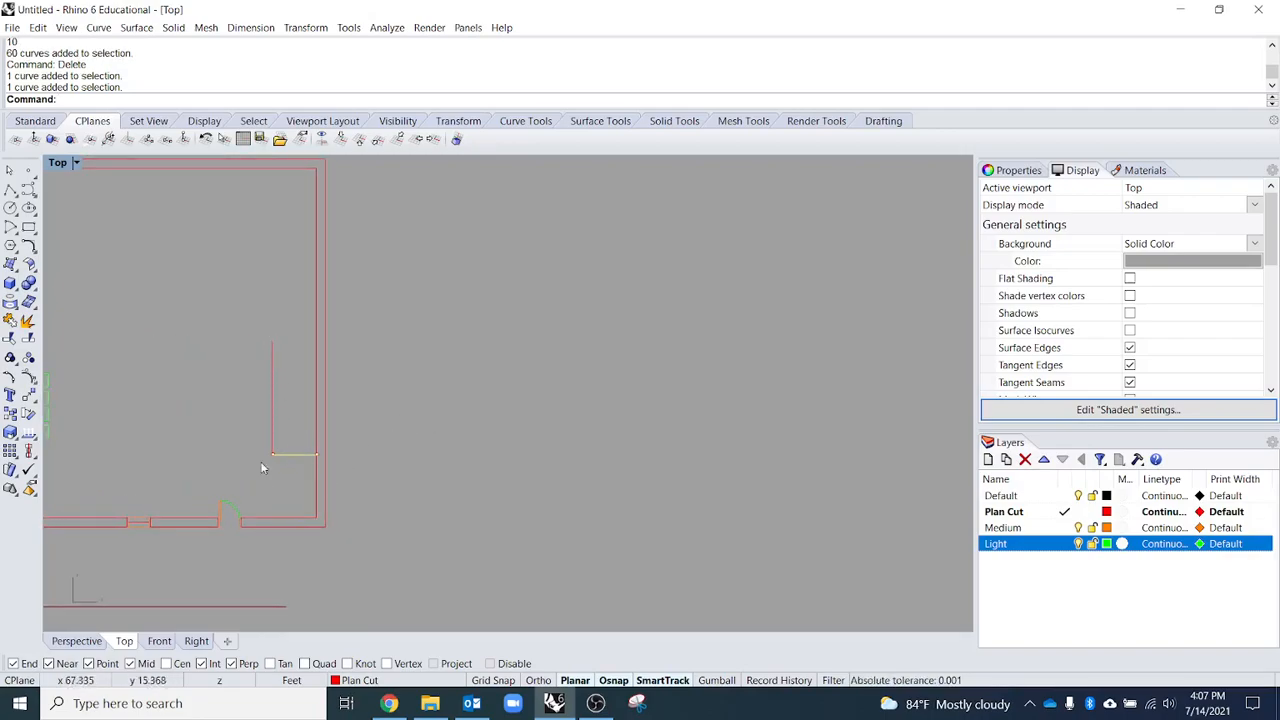
{"action": "type", "text": "ArrayCrv"}
{"action": "key", "text": "Return"}
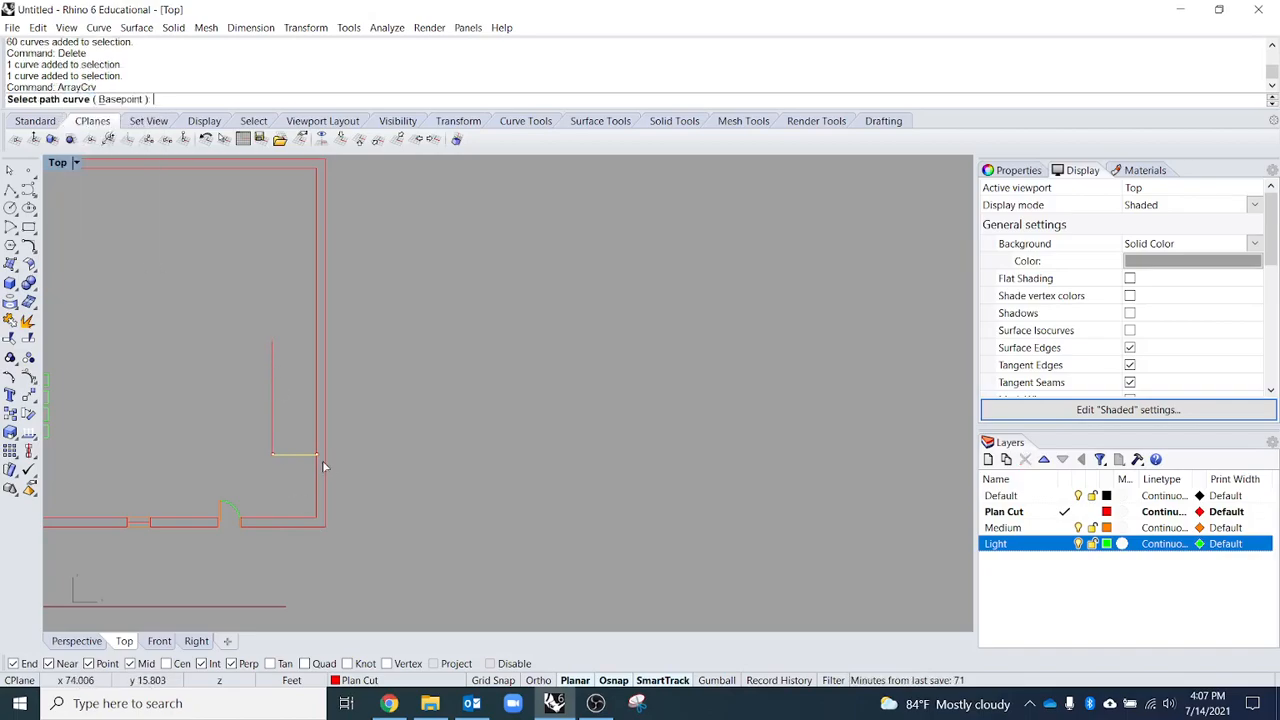
{"action": "scroll", "coordinate": [322, 460], "scroll_direction": "up", "scroll_amount": 3}
{"action": "right_click_drag", "start_coordinate": [300, 420], "coordinate": [538, 403]}
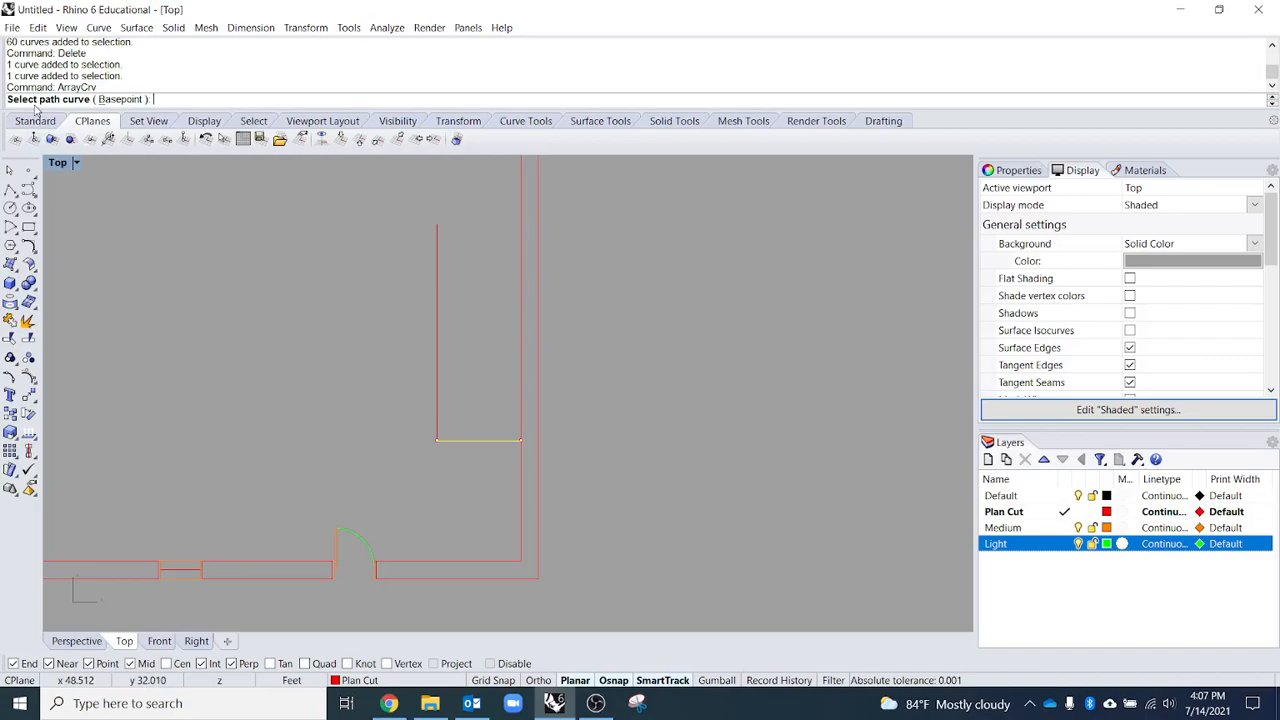
{"action": "left_click", "coordinate": [447, 439]}
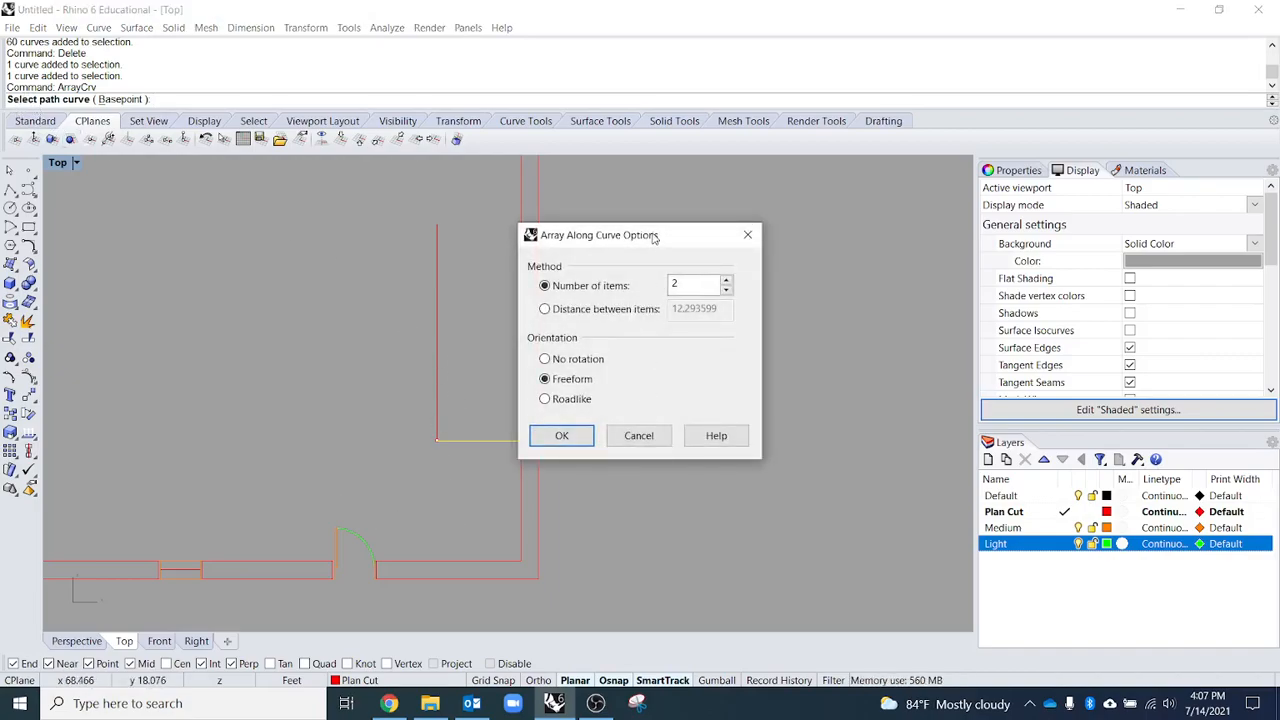
{"action": "left_click_drag", "start_coordinate": [654, 236], "coordinate": [778, 229]}
{"action": "left_click", "coordinate": [851, 274]}
{"action": "left_click", "coordinate": [851, 274]}
{"action": "left_click", "coordinate": [851, 274]}
{"action": "left_click", "coordinate": [851, 274]}
{"action": "left_click", "coordinate": [851, 274]}
{"action": "left_click", "coordinate": [851, 274]}
- Switch the curve array to distance between items, enter 11", and create the array
{"action": "left_click", "coordinate": [757, 305]}
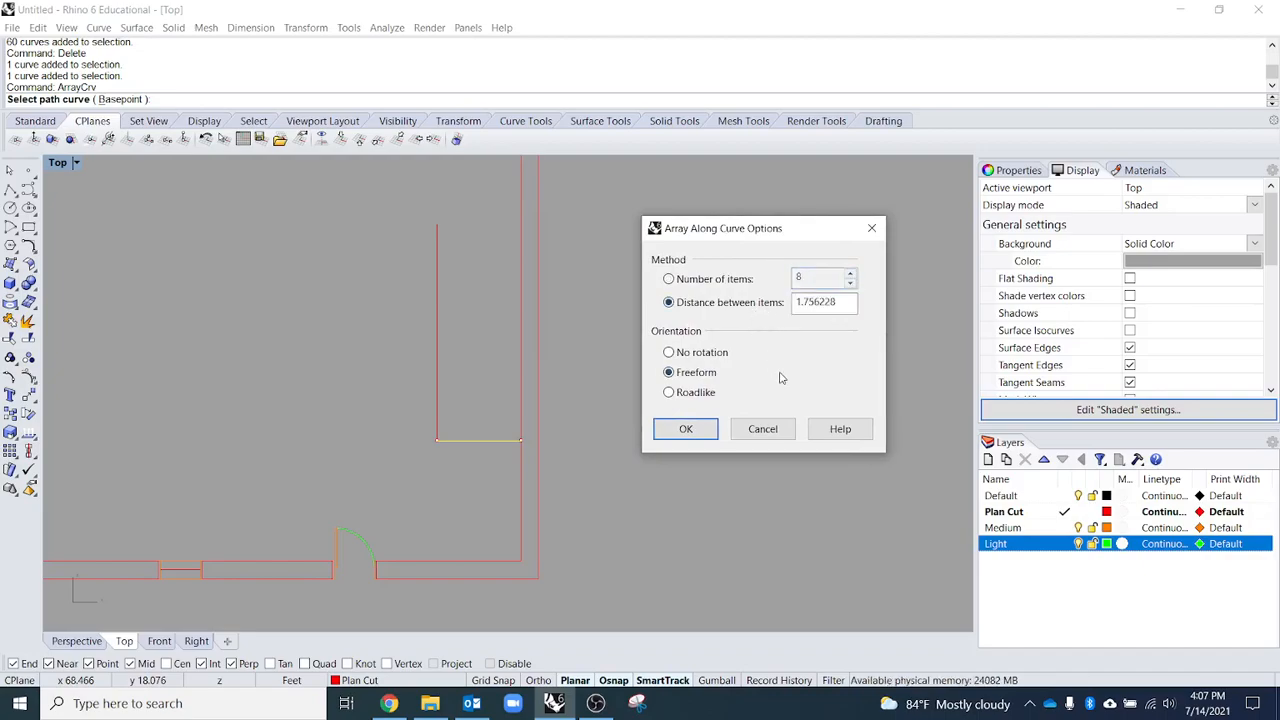
{"action": "left_click_drag", "start_coordinate": [838, 305], "coordinate": [694, 316]}
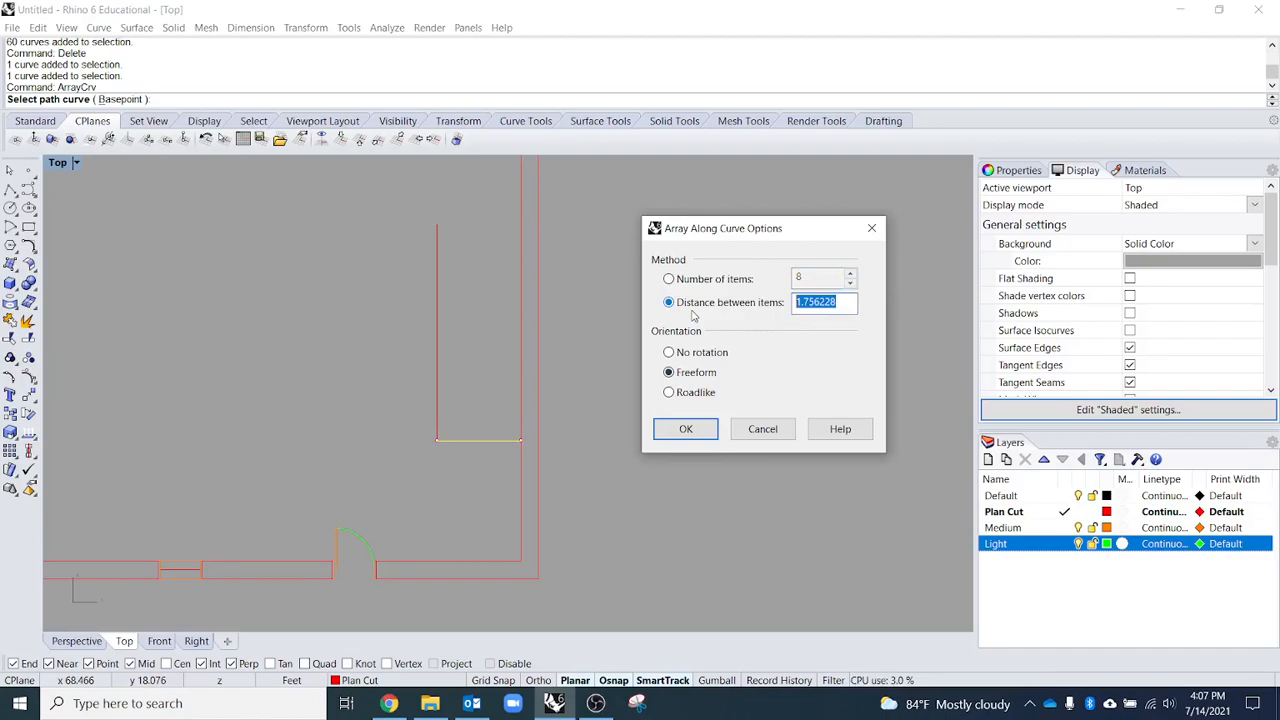
{"action": "type", "text": "11\""}
{"action": "left_click", "coordinate": [700, 434]}
{"action": "right_click_drag", "start_coordinate": [526, 412], "coordinate": [473, 424]}
{"action": "scroll", "coordinate": [471, 441], "scroll_direction": "down", "scroll_amount": 4}
{"action": "scroll", "coordinate": [471, 441], "scroll_direction": "up", "scroll_amount": 6}
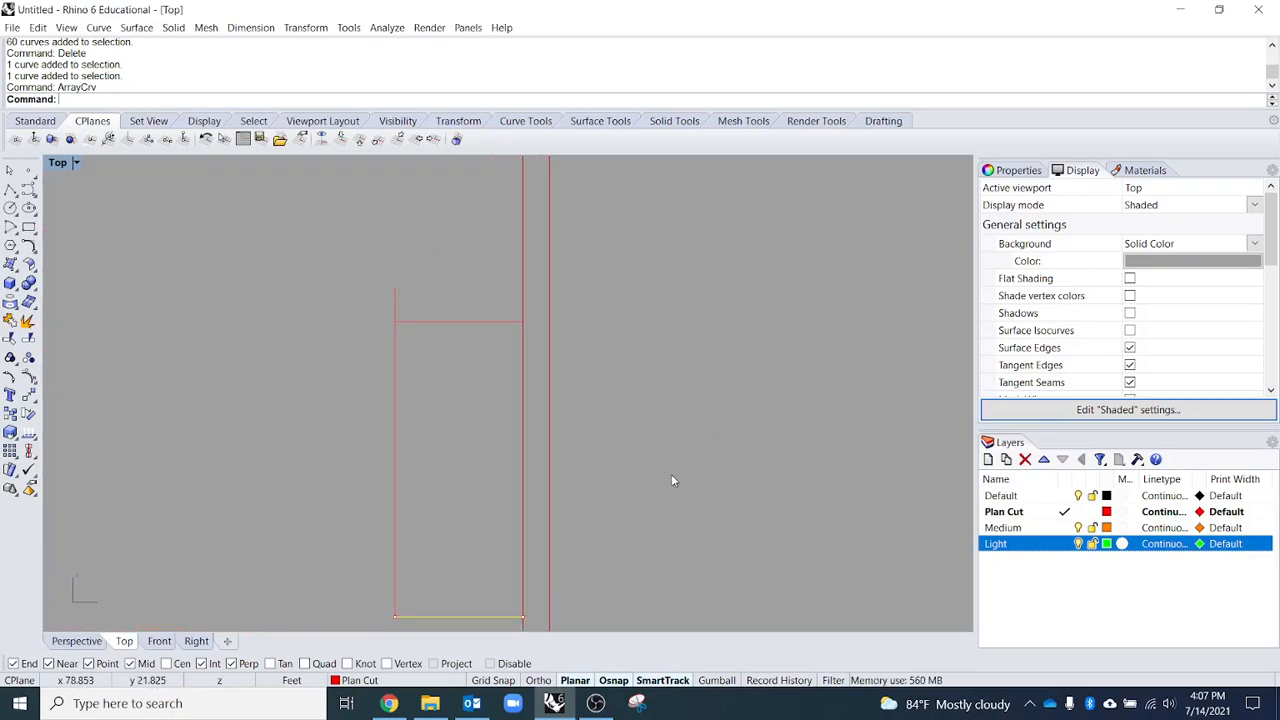
- Open Calculator, divide 11 by 12 to convert the tread depth to feet, and return to Rhino
{"action": "key", "text": "super"}
{"action": "type", "text": "calc"}
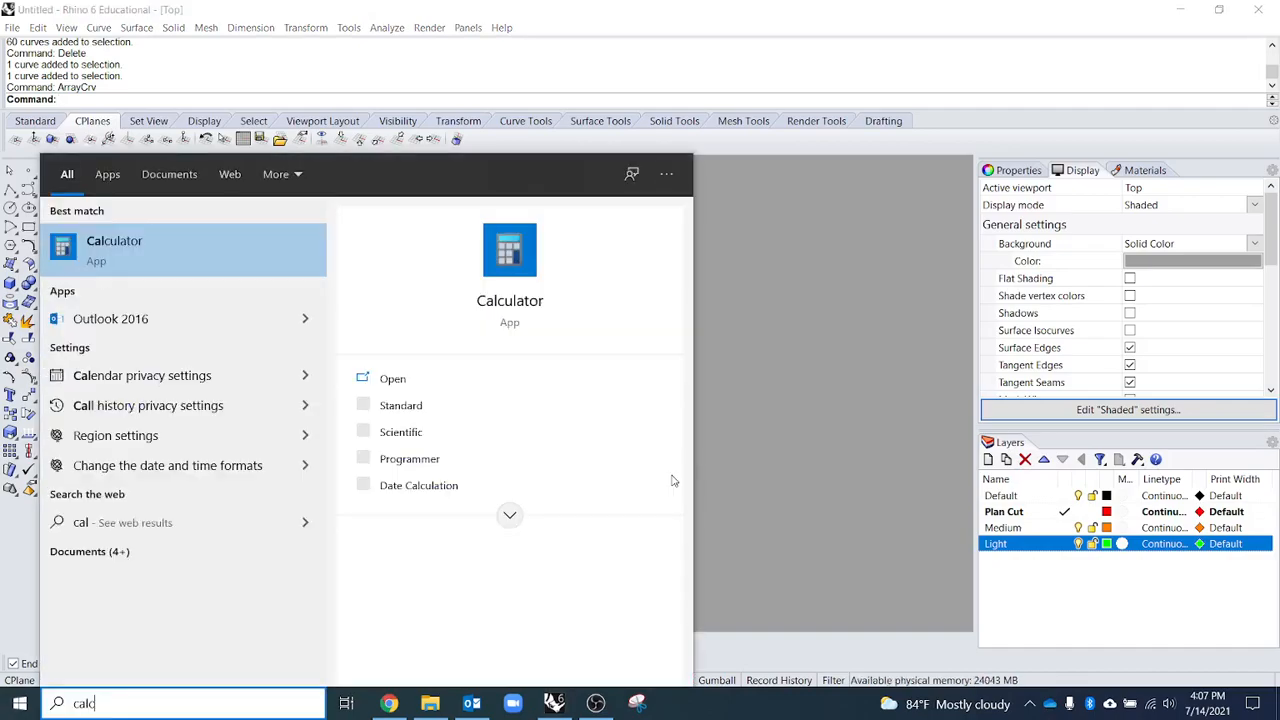
{"action": "key", "text": "Return"}
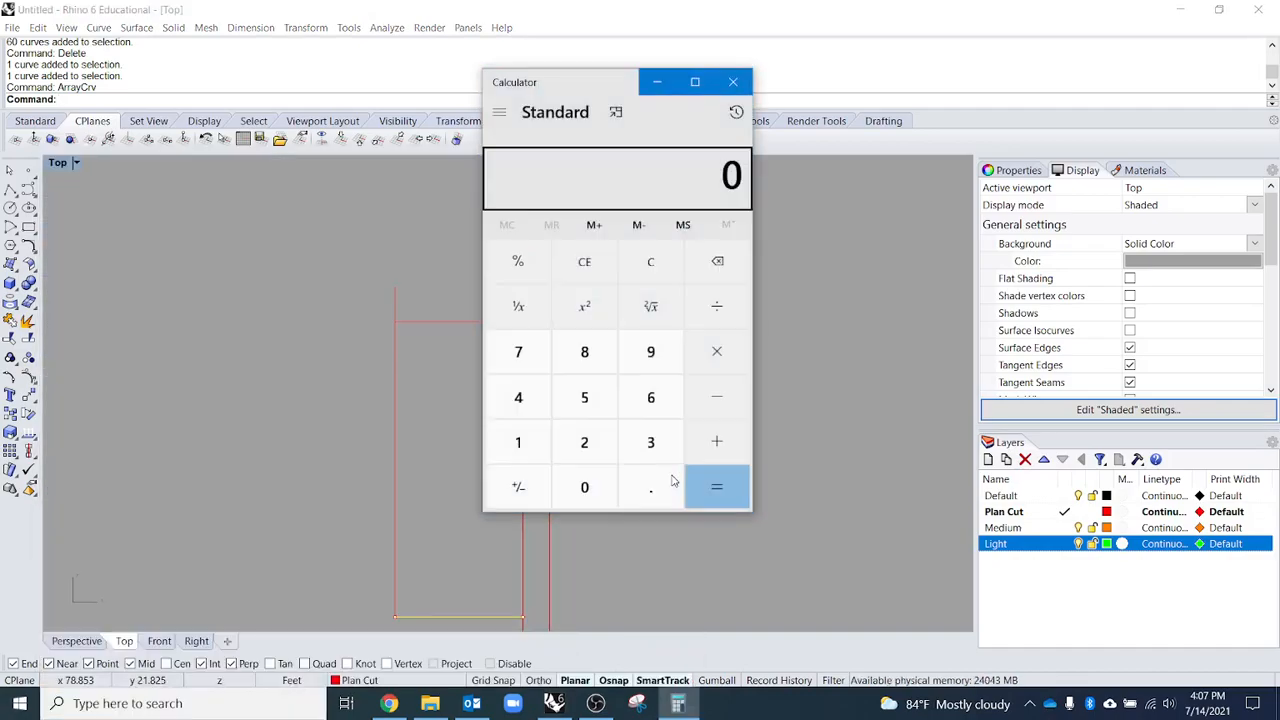
{"action": "type", "text": "1,112"}
{"action": "key", "text": "Return"}
{"action": "key", "text": "Escape"}
{"action": "type", "text": "11/1"}
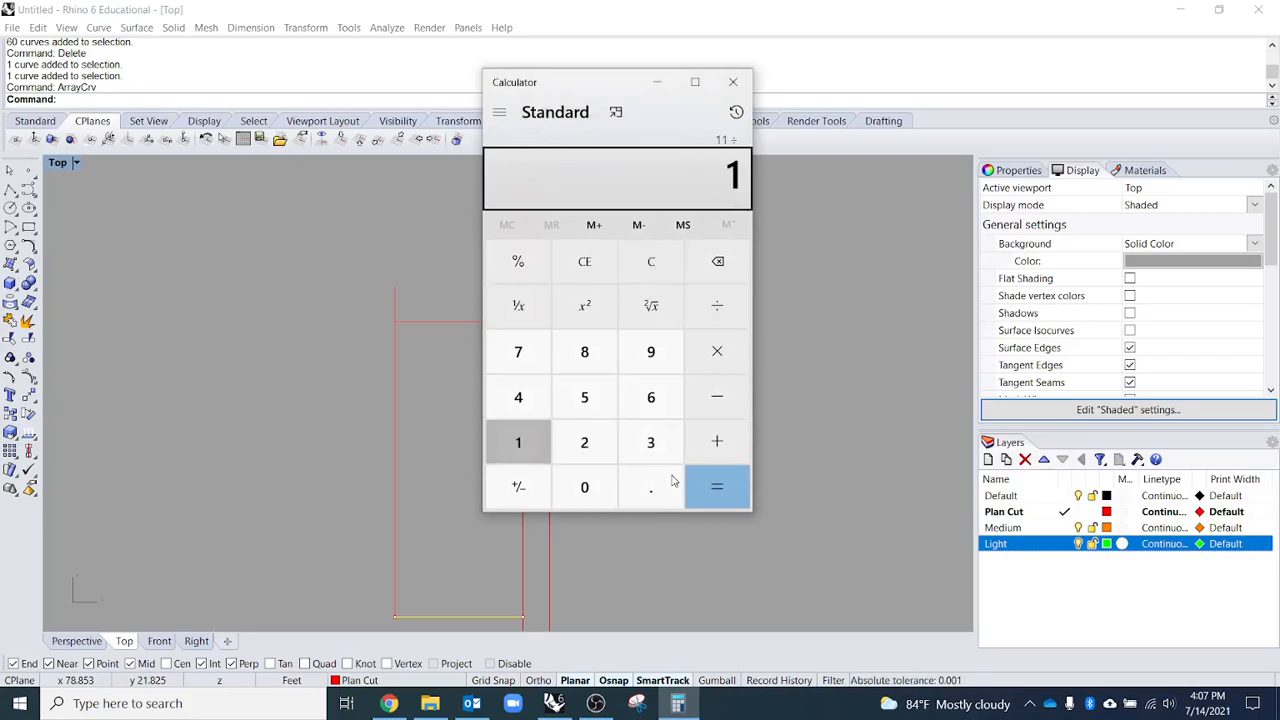
{"action": "type", "text": "2"}
{"action": "key", "text": "Return"}
{"action": "left_click", "coordinate": [657, 82]}
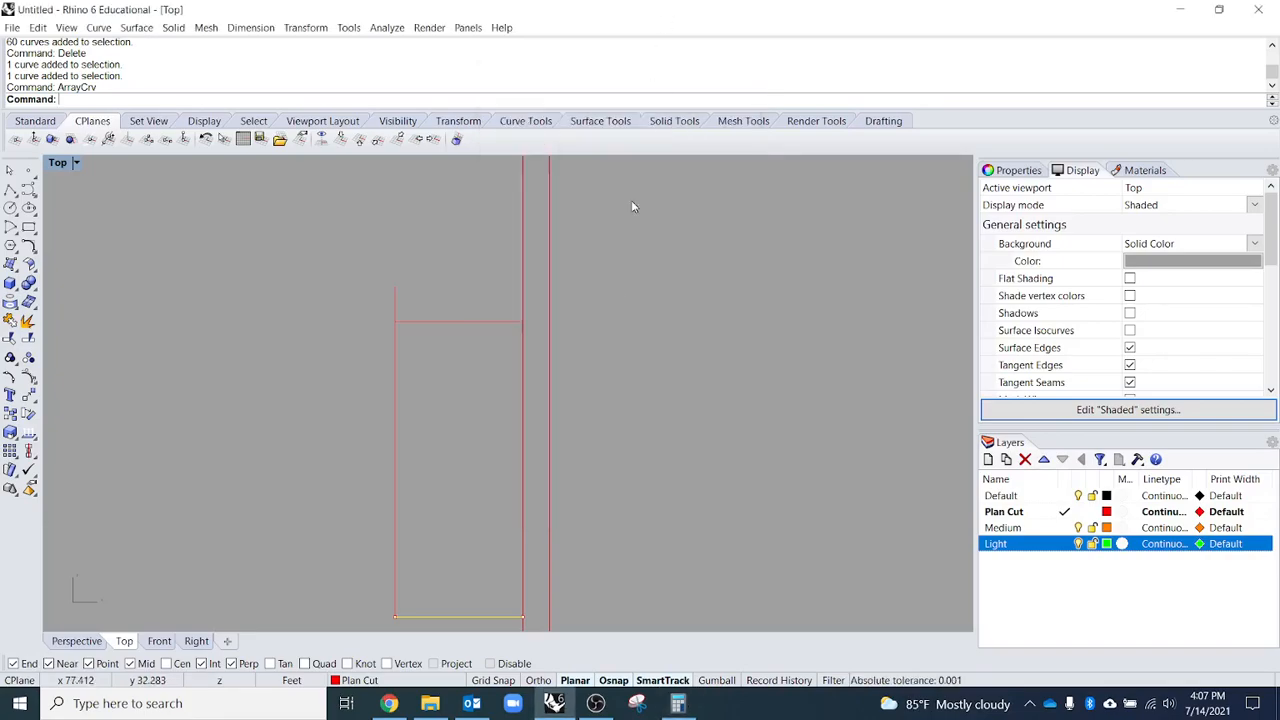
- Array the stair's bottom horizontal line along the vertical line with a distance of .916 between items
{"action": "right_click_drag", "start_coordinate": [472, 520], "coordinate": [488, 475]}
{"action": "type", "text": "ArrayCrv"}
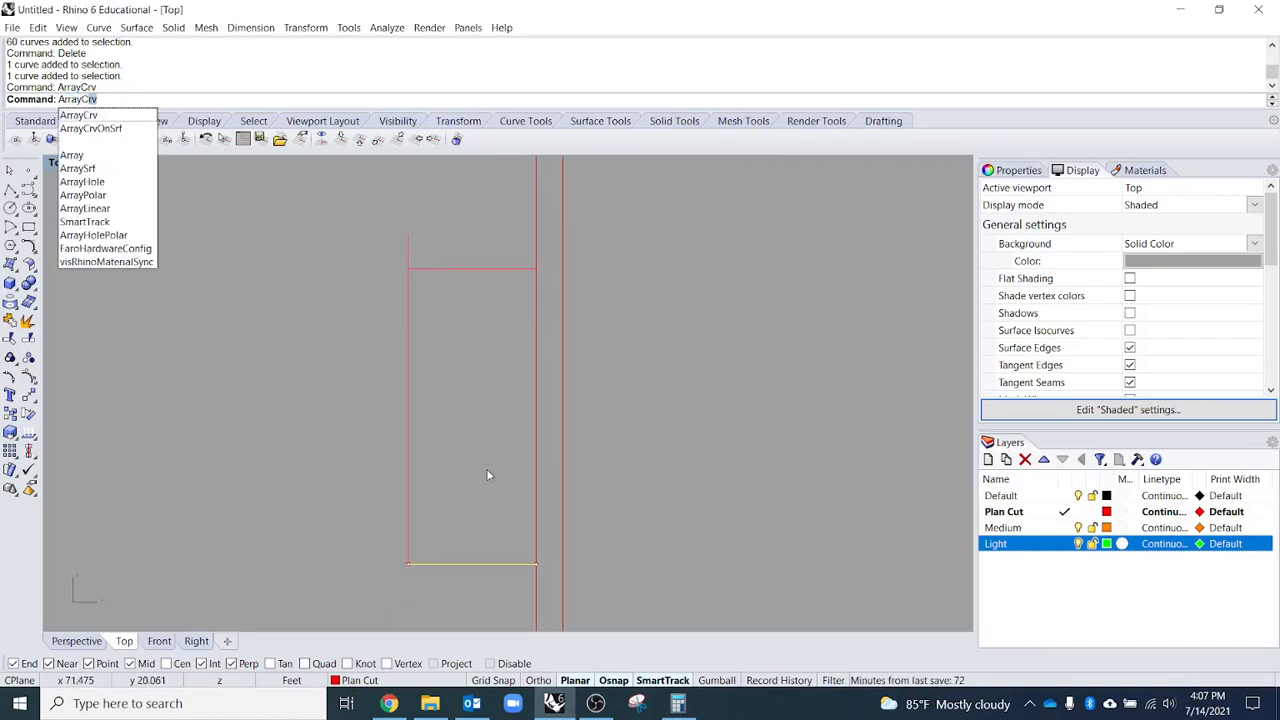
{"action": "key", "text": "Return"}
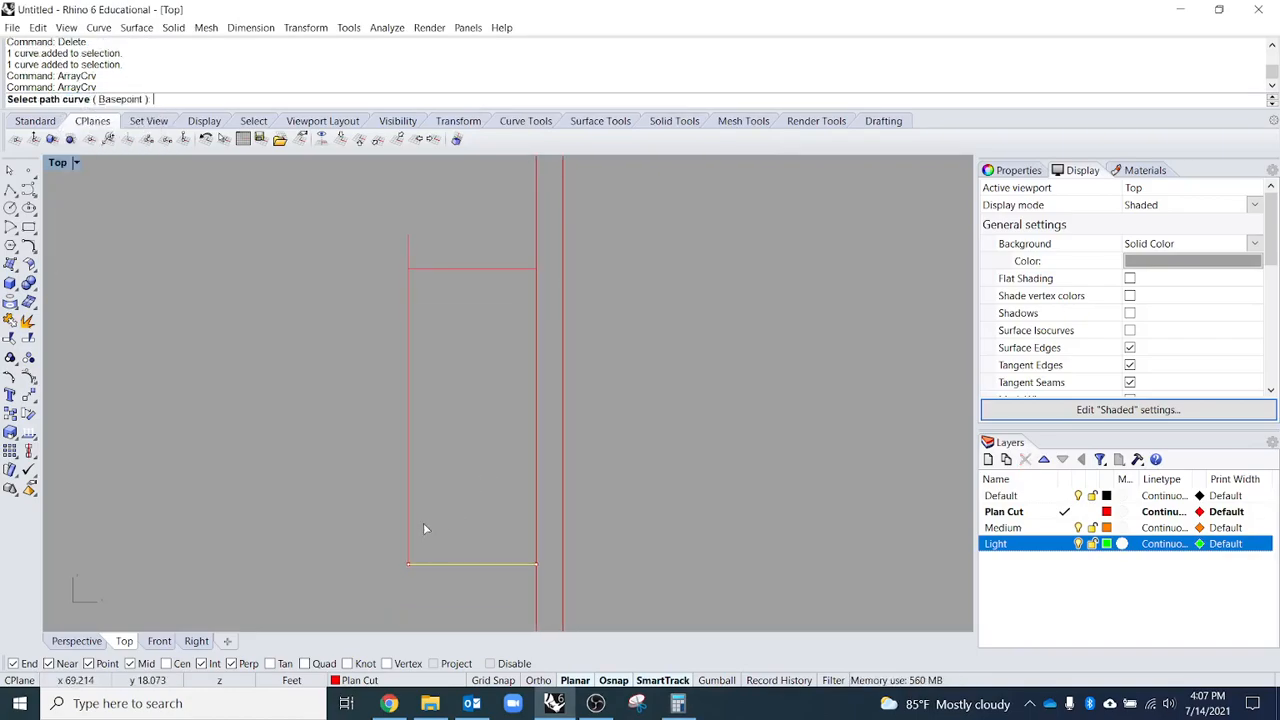
{"action": "left_click", "coordinate": [410, 545]}
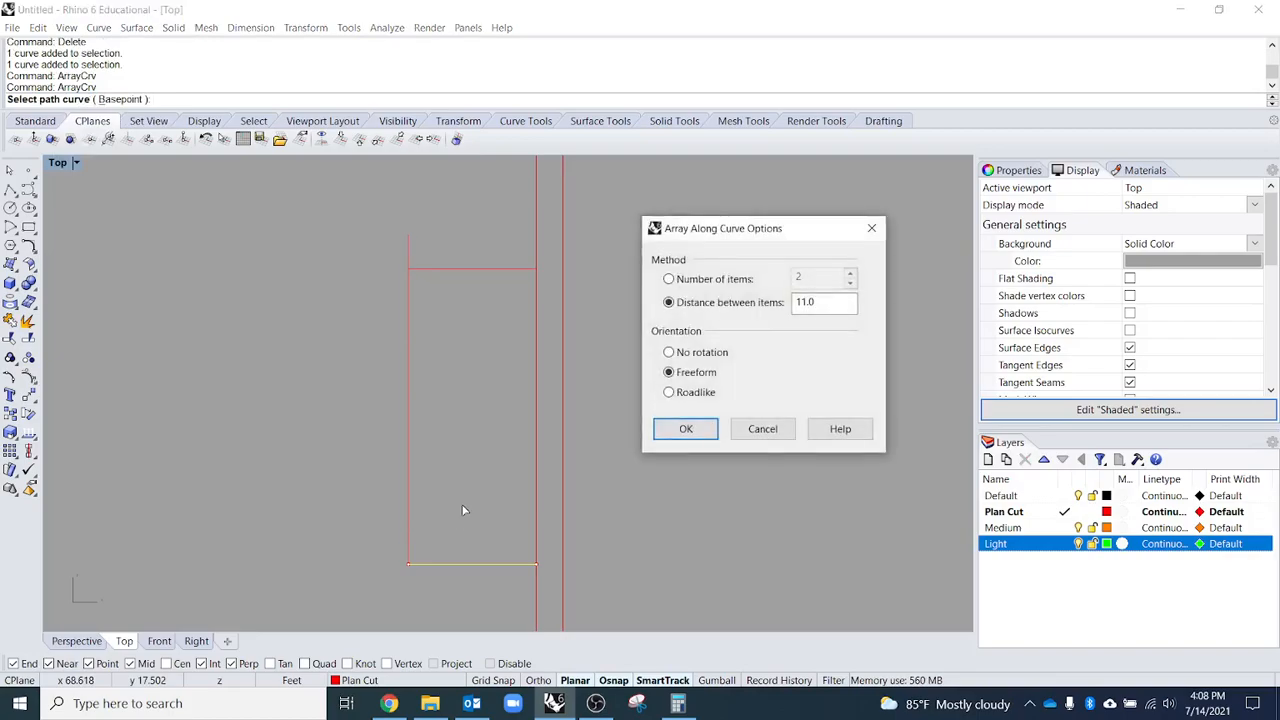
{"action": "double_click", "coordinate": [805, 302]}
{"action": "key", "text": "BackSpace"}
{"action": "type", "text": ".916"}
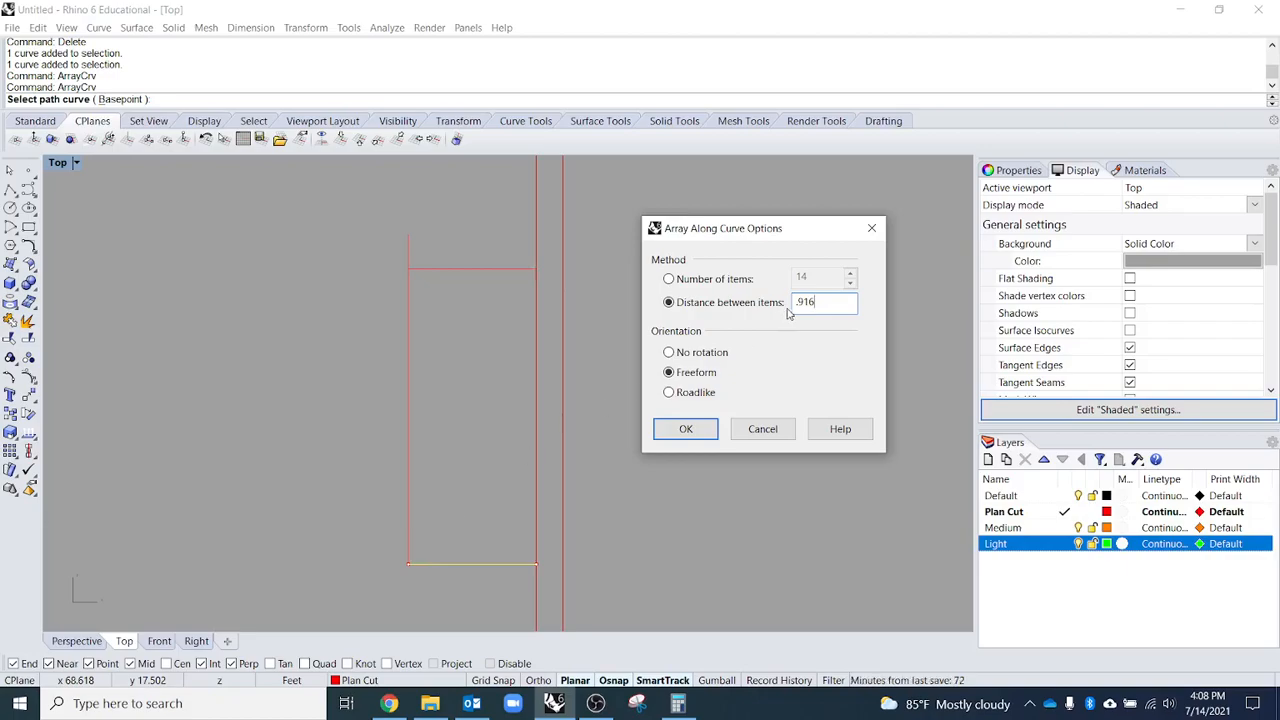
{"action": "left_click", "coordinate": [687, 437]}
- Delete the two overlapping tread lines second from the stair's upper end
{"action": "scroll", "coordinate": [440, 210], "scroll_direction": "up", "scroll_amount": 3}
{"action": "scroll", "coordinate": [440, 210], "scroll_direction": "up", "scroll_amount": 2}
{"action": "scroll", "coordinate": [474, 429], "scroll_direction": "down", "scroll_amount": 3}
{"action": "left_click", "coordinate": [474, 390]}
{"action": "key", "text": "Delete"}
- Copy the third tread line from the stair's upper end up by one tread spacing to fill the gap
{"action": "scroll", "coordinate": [460, 391], "scroll_direction": "down", "scroll_amount": 2}
{"action": "left_click", "coordinate": [462, 420]}
{"action": "type", "text": "c"}
{"action": "key", "text": "Return"}
{"action": "left_click", "coordinate": [365, 487]}
{"action": "left_click", "coordinate": [362, 424]}
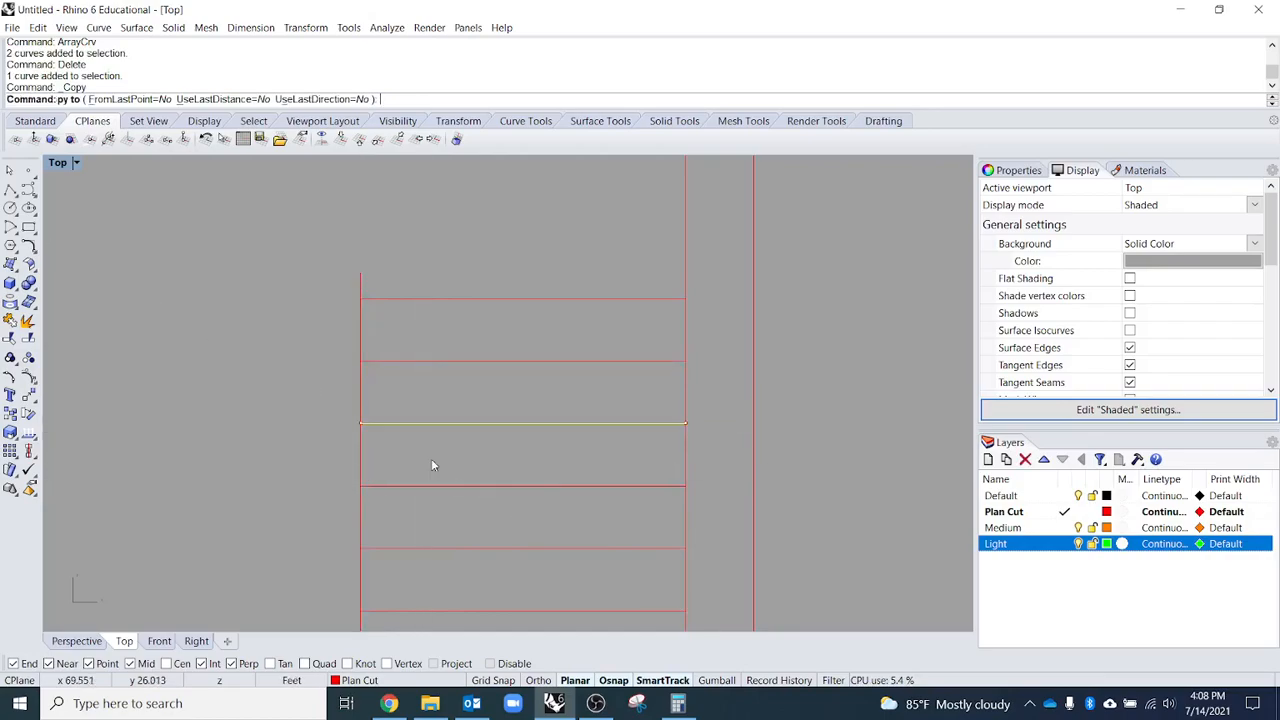
{"action": "key", "text": "Escape"}
{"action": "key", "text": "Escape"}
- Shorten the stair's vertical line with Scale1D from its lower end so its upper end meets the top tread line
{"action": "scroll", "coordinate": [600, 360], "scroll_direction": "down", "scroll_amount": 5}
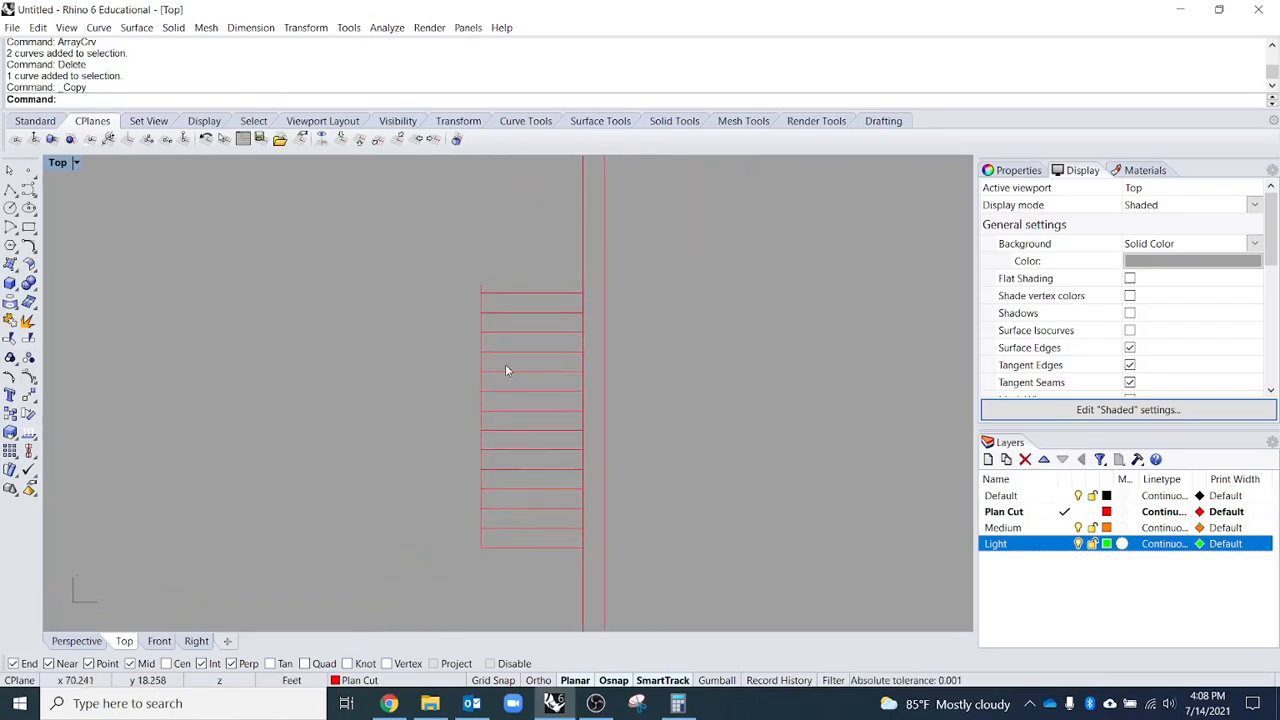
{"action": "right_click_drag", "start_coordinate": [432, 430], "coordinate": [536, 395]}
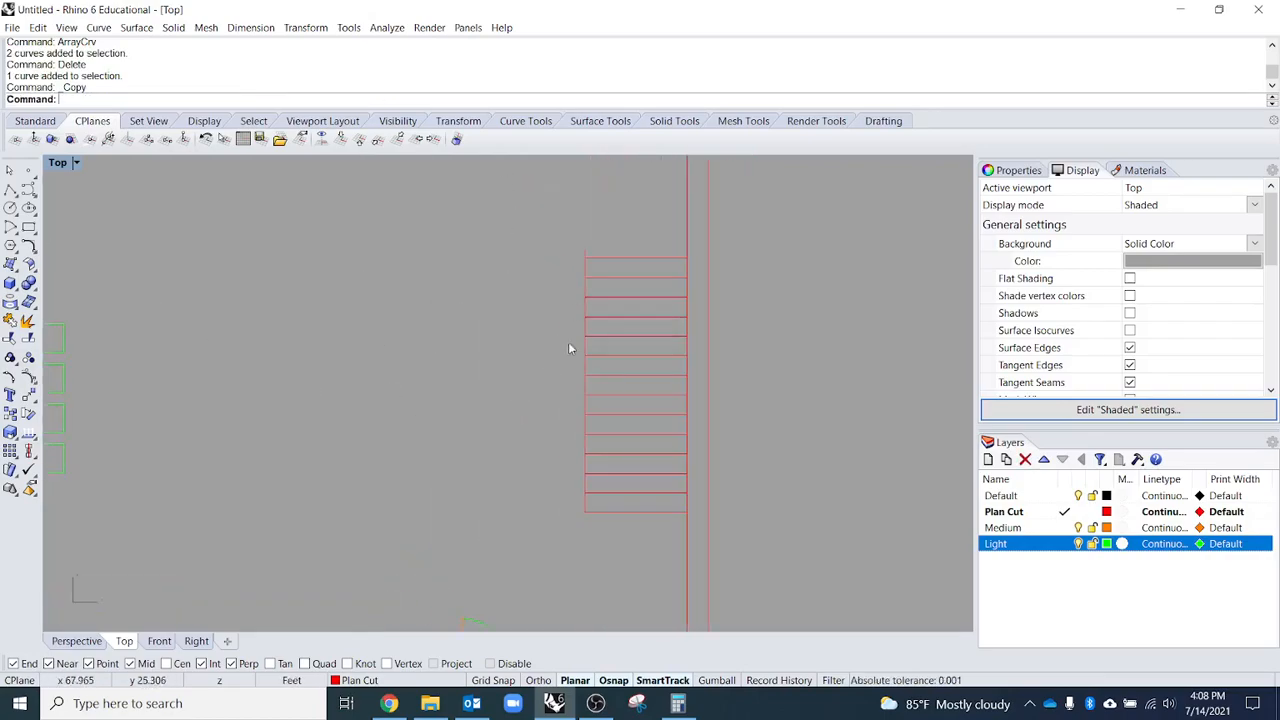
{"action": "left_click", "coordinate": [586, 252]}
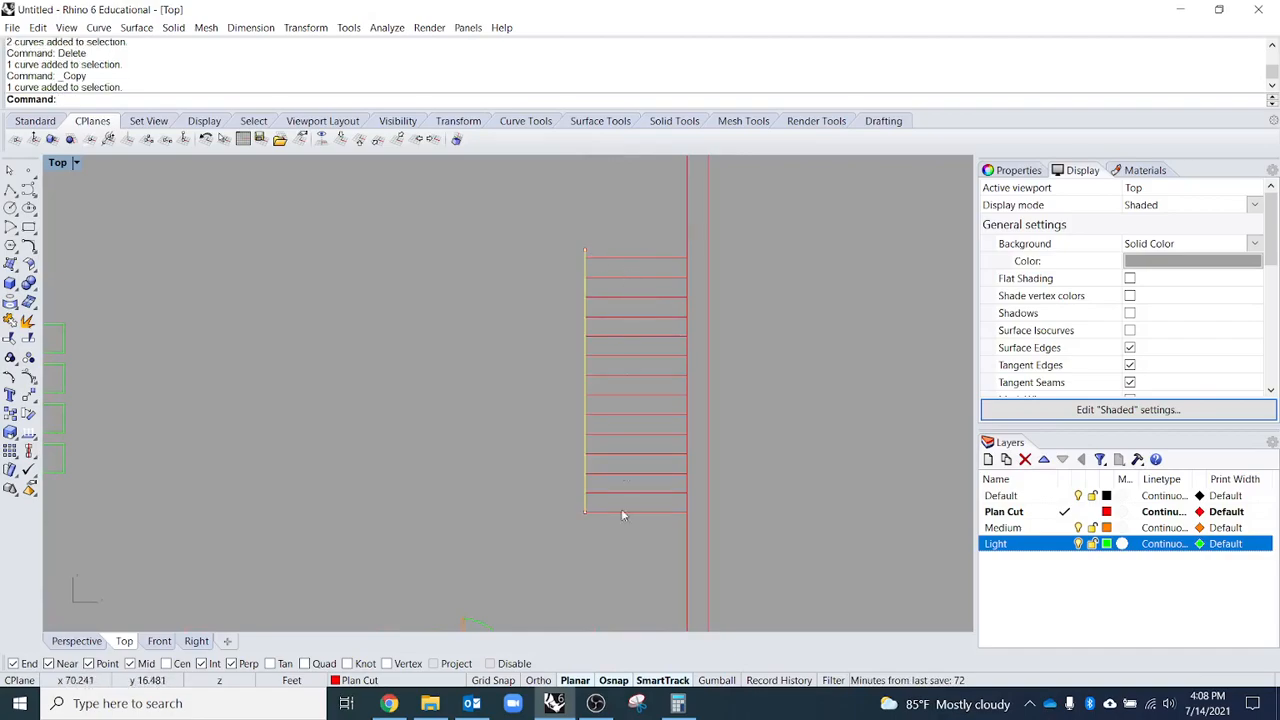
{"action": "type", "text": "scale1d"}
{"action": "key", "text": "Return"}
{"action": "left_click", "coordinate": [585, 512]}
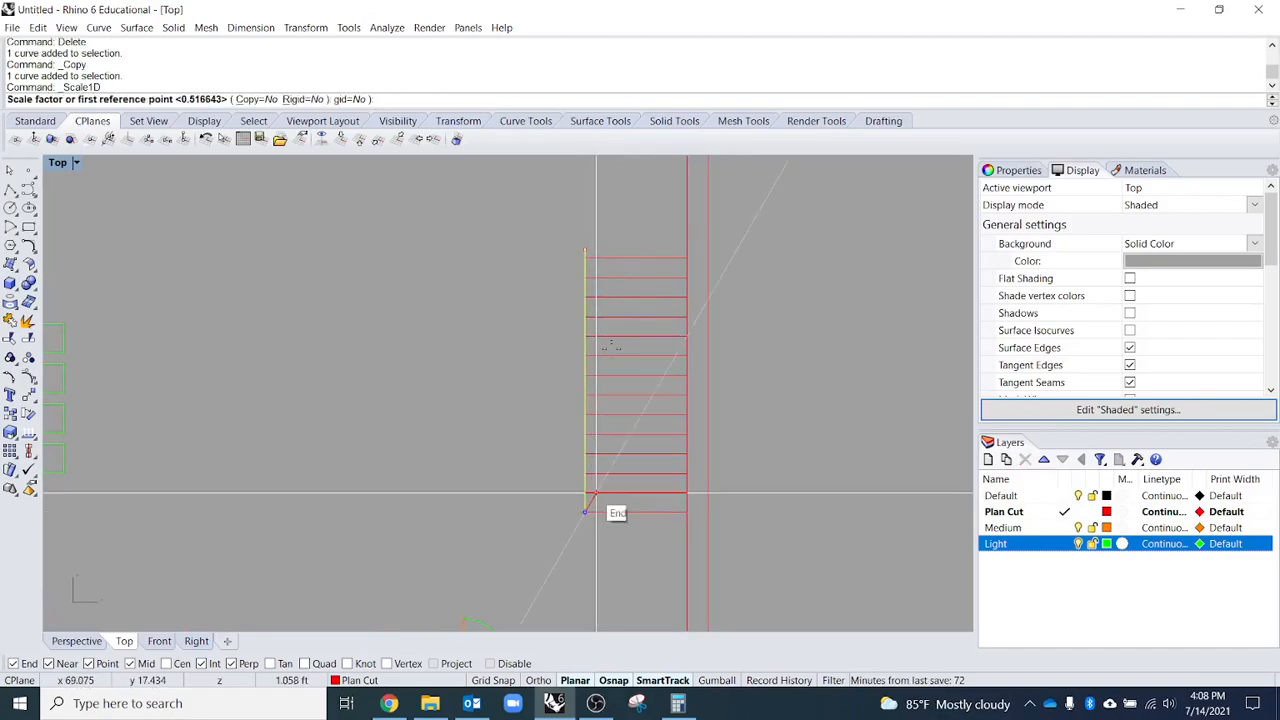
{"action": "left_click", "coordinate": [585, 241]}
{"action": "left_click", "coordinate": [585, 259]}
- Move the stair's vertical line a short distance left, away from the ends of the treads, and deselect it
{"action": "right_click_drag", "start_coordinate": [569, 407], "coordinate": [491, 382]}
{"action": "scroll", "coordinate": [491, 382], "scroll_direction": "up", "scroll_amount": 2}
{"action": "left_click_drag", "start_coordinate": [509, 349], "coordinate": [449, 354]}
{"action": "left_click", "coordinate": [482, 479]}
{"action": "scroll", "coordinate": [506, 463], "scroll_direction": "down", "scroll_amount": 5}
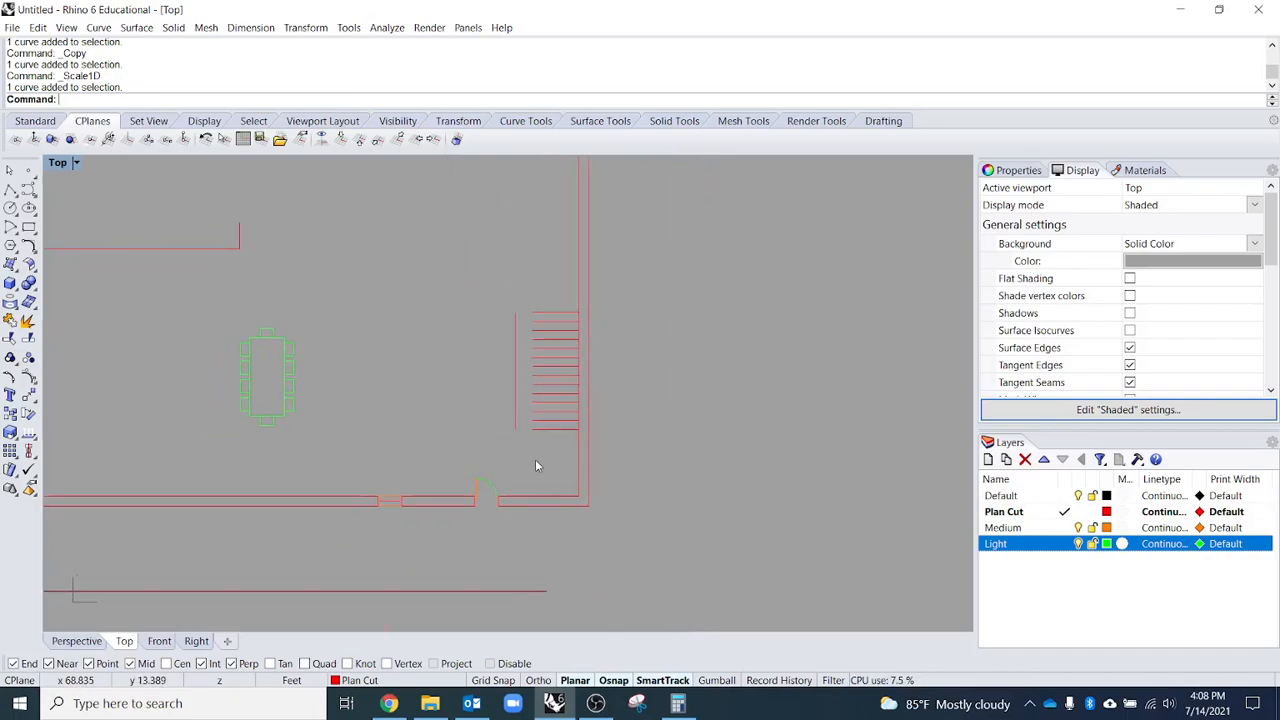
{"action": "scroll", "coordinate": [527, 344], "scroll_direction": "up", "scroll_amount": 1}
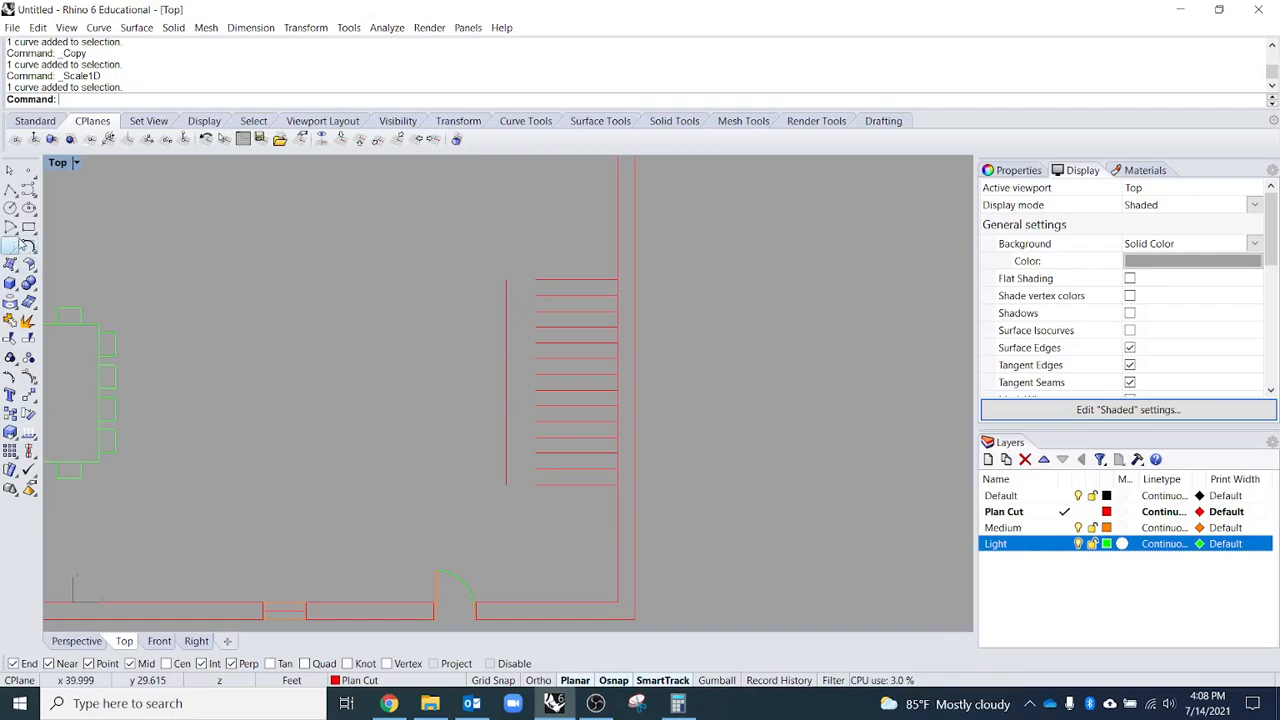
- Draw an interpolated curve along the free ends of the stair treads, bowing toward them and running past the top and bottom treads
{"action": "left_click", "coordinate": [29, 192]}
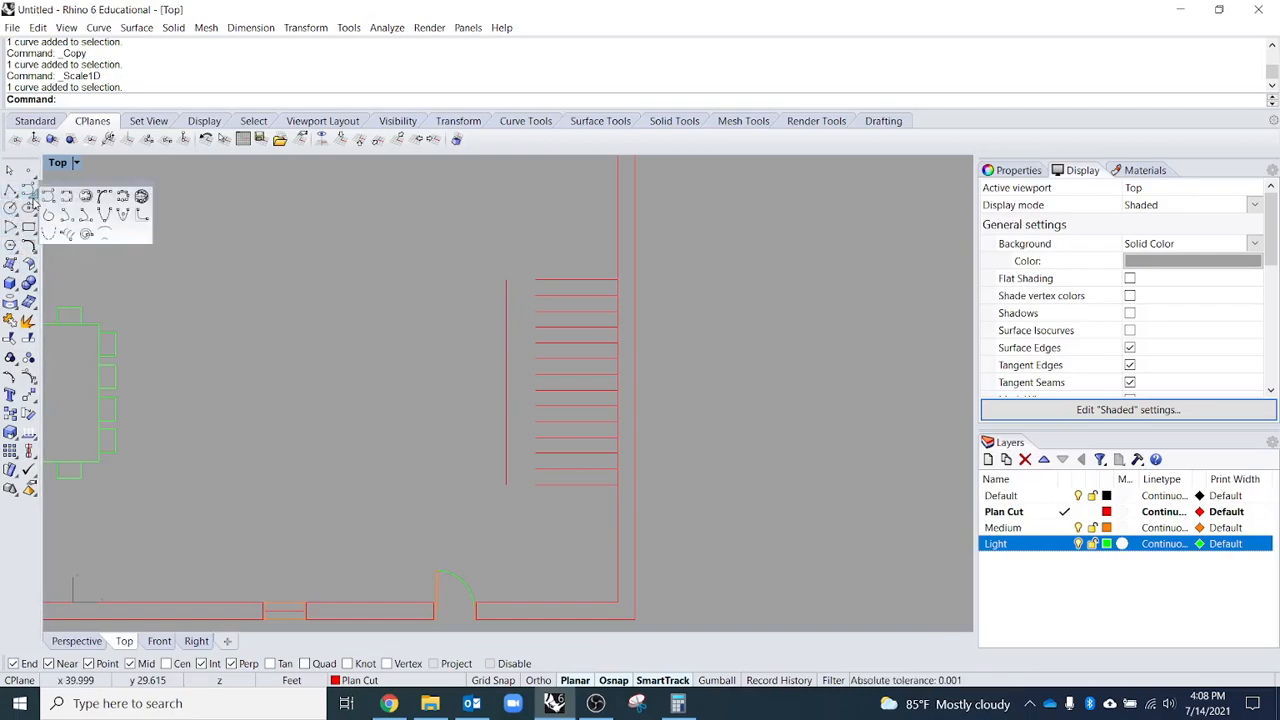
{"action": "left_click", "coordinate": [66, 198]}
{"action": "scroll", "coordinate": [578, 303], "scroll_direction": "up", "scroll_amount": 5}
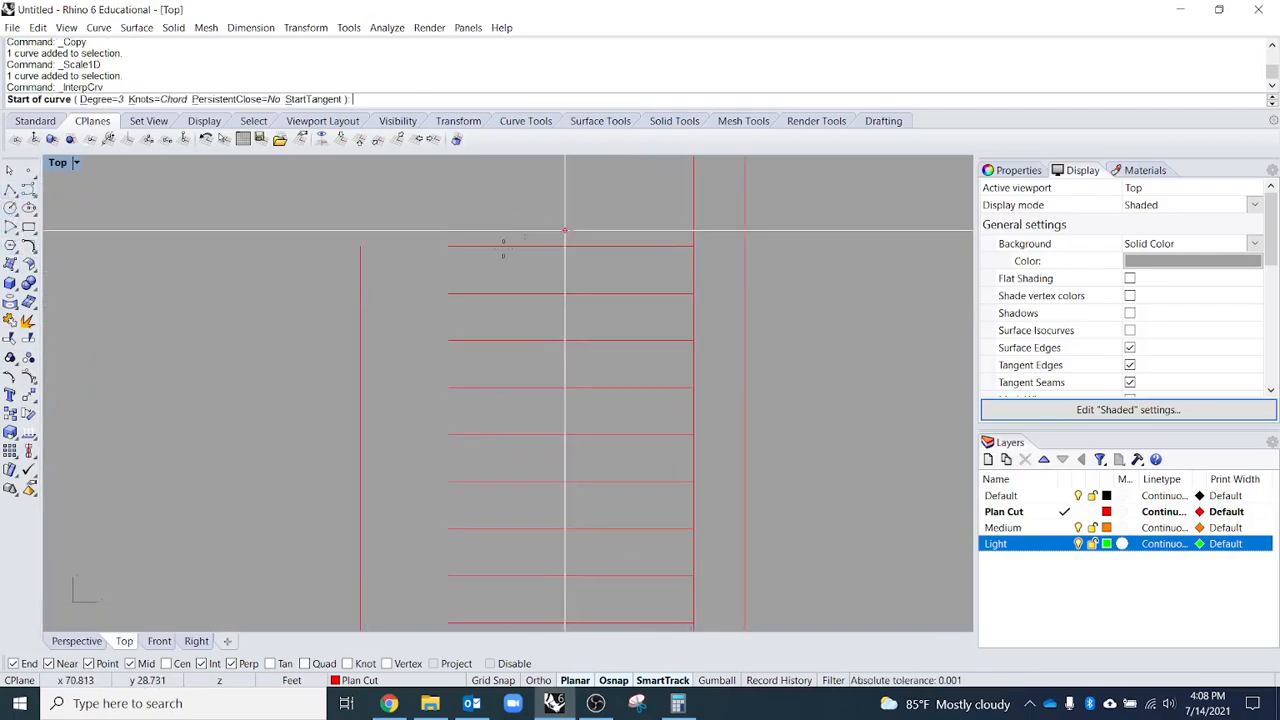
{"action": "left_click", "coordinate": [395, 221]}
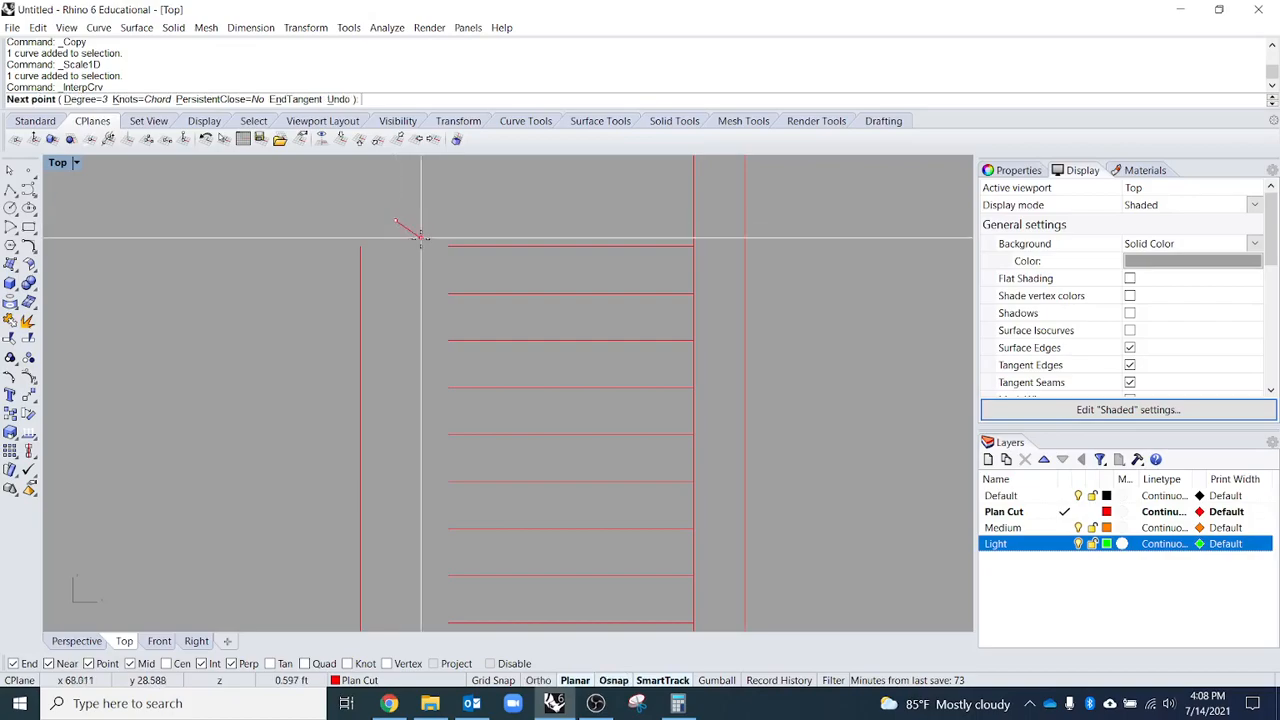
{"action": "left_click", "coordinate": [420, 263]}
{"action": "scroll", "coordinate": [421, 374], "scroll_direction": "up", "scroll_amount": 4}
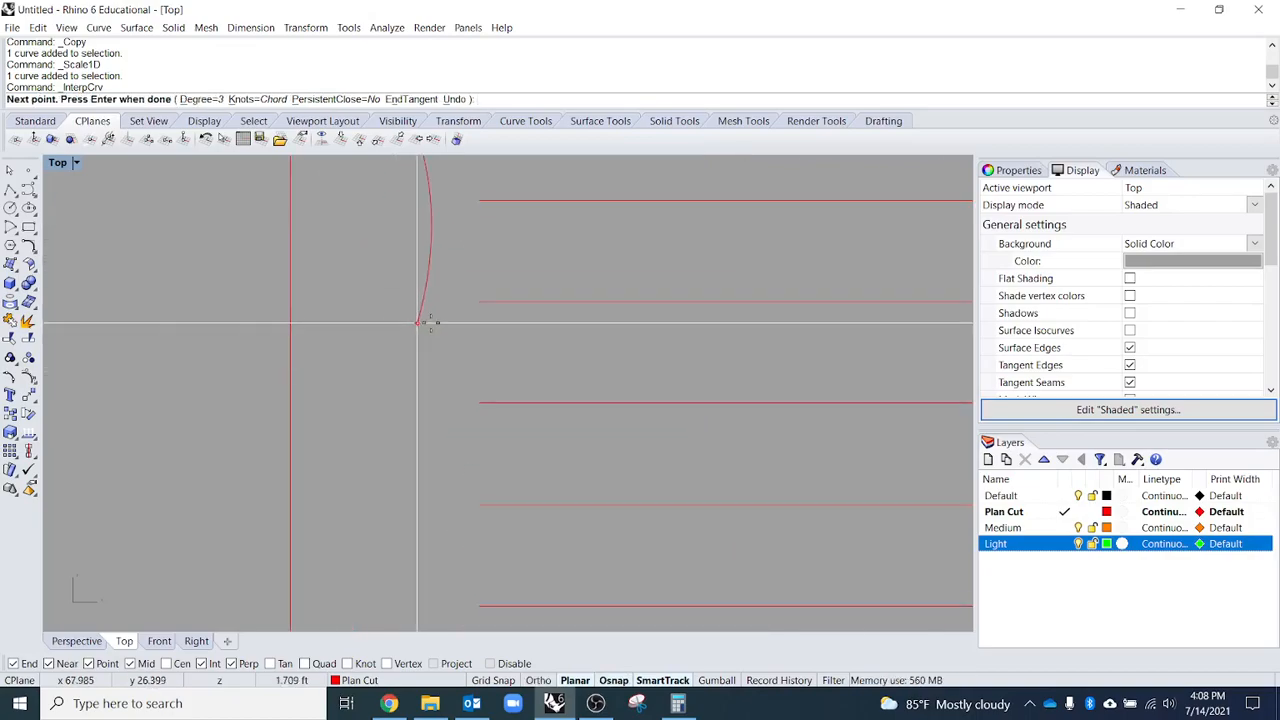
{"action": "scroll", "coordinate": [456, 297], "scroll_direction": "down", "scroll_amount": 6}
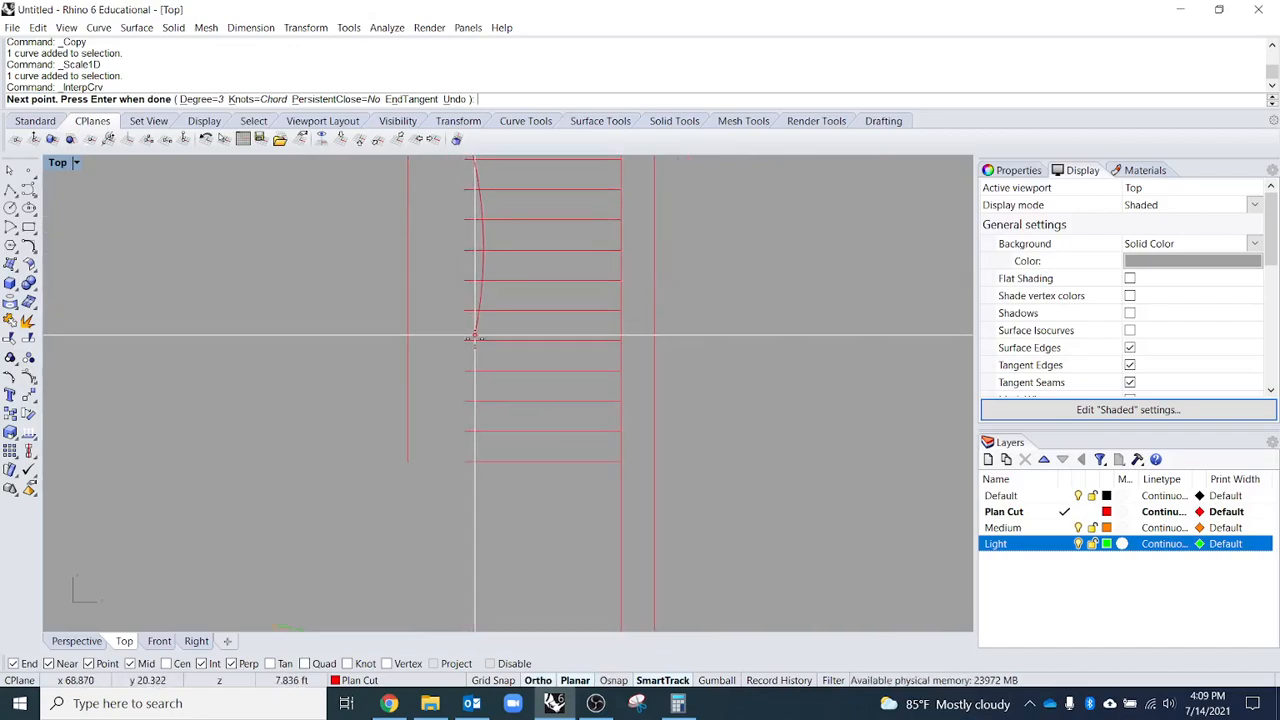
{"action": "left_click", "coordinate": [468, 352]}
{"action": "left_click", "coordinate": [396, 478]}
{"action": "key", "text": "Return"}
{"action": "scroll", "coordinate": [501, 468], "scroll_direction": "down", "scroll_amount": 3}
{"action": "scroll", "coordinate": [481, 410], "scroll_direction": "up", "scroll_amount": 3}
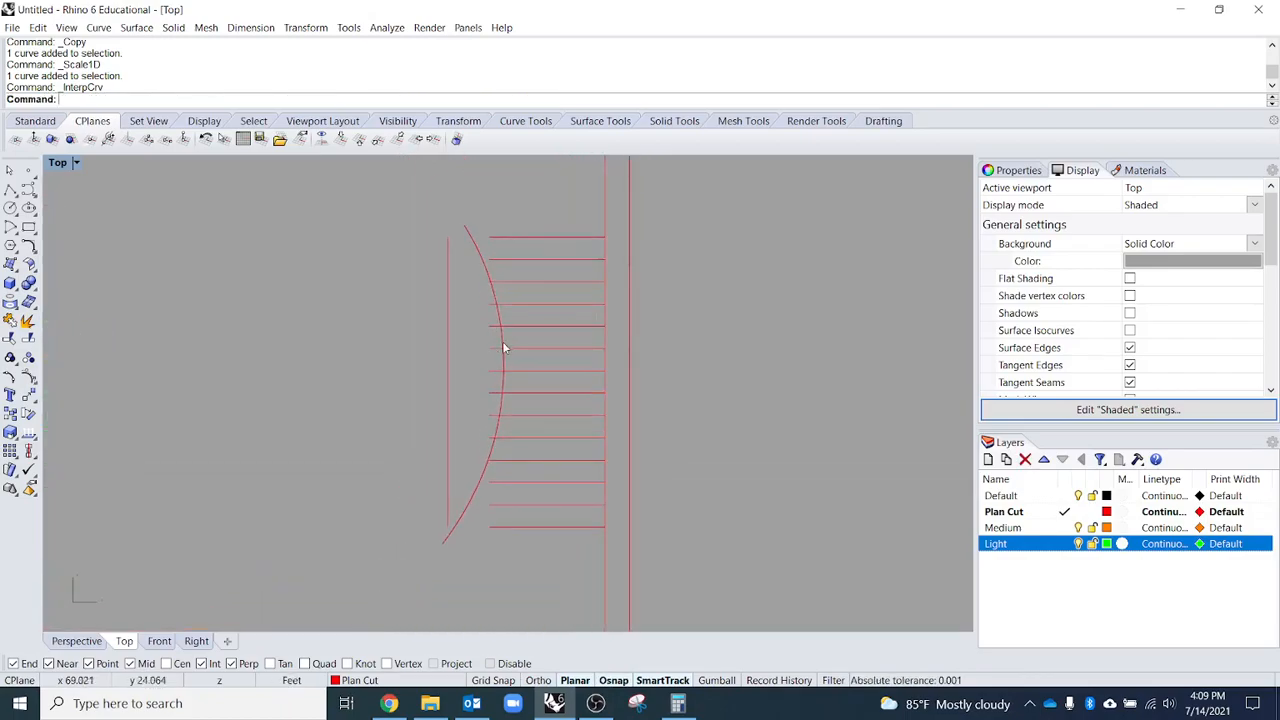
- Move the curve about 0.8 ft left so it clears the ends of the treads, and deselect it
{"action": "scroll", "coordinate": [501, 345], "scroll_direction": "up", "scroll_amount": 4}
{"action": "left_click_drag", "start_coordinate": [502, 338], "coordinate": [477, 346]}
{"action": "scroll", "coordinate": [477, 346], "scroll_direction": "down", "scroll_amount": 3}
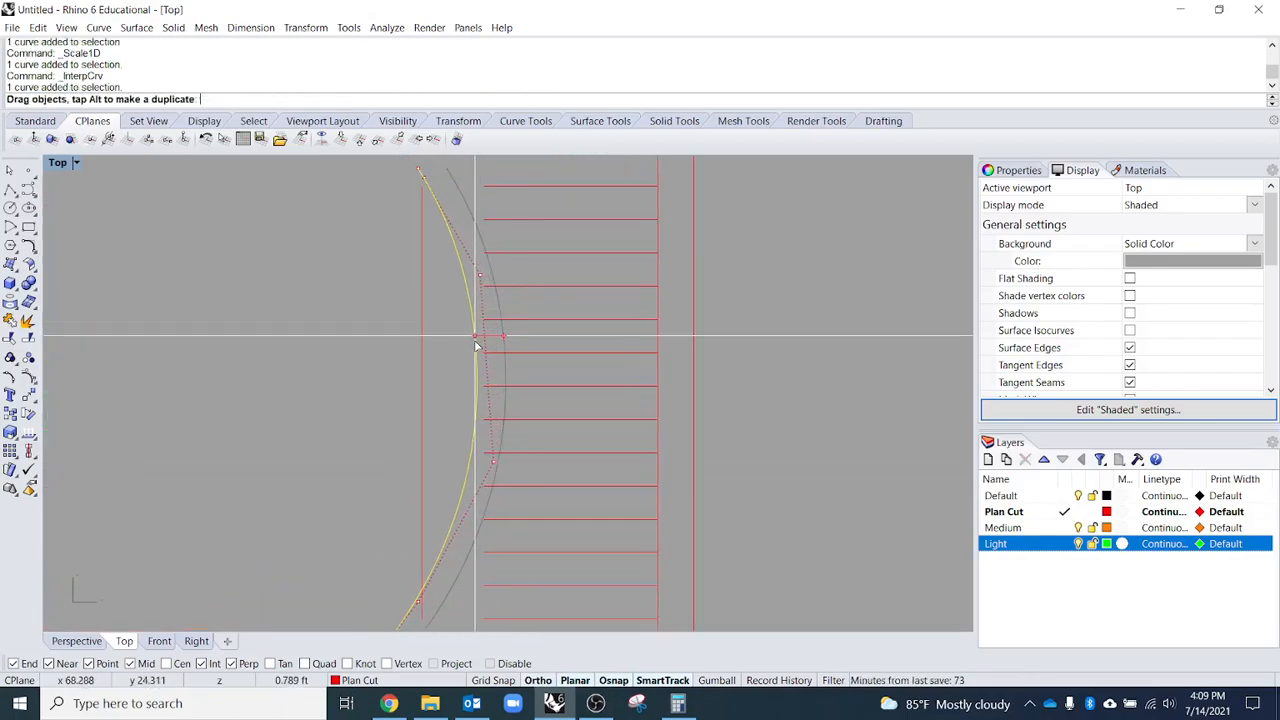
{"action": "scroll", "coordinate": [490, 330], "scroll_direction": "down", "scroll_amount": 2}
{"action": "left_click", "coordinate": [368, 376]}
- Delete the overlapping straight vertical lines beside the stair, keeping the curve
{"action": "left_click", "coordinate": [443, 345]}
{"action": "key", "text": "Delete"}
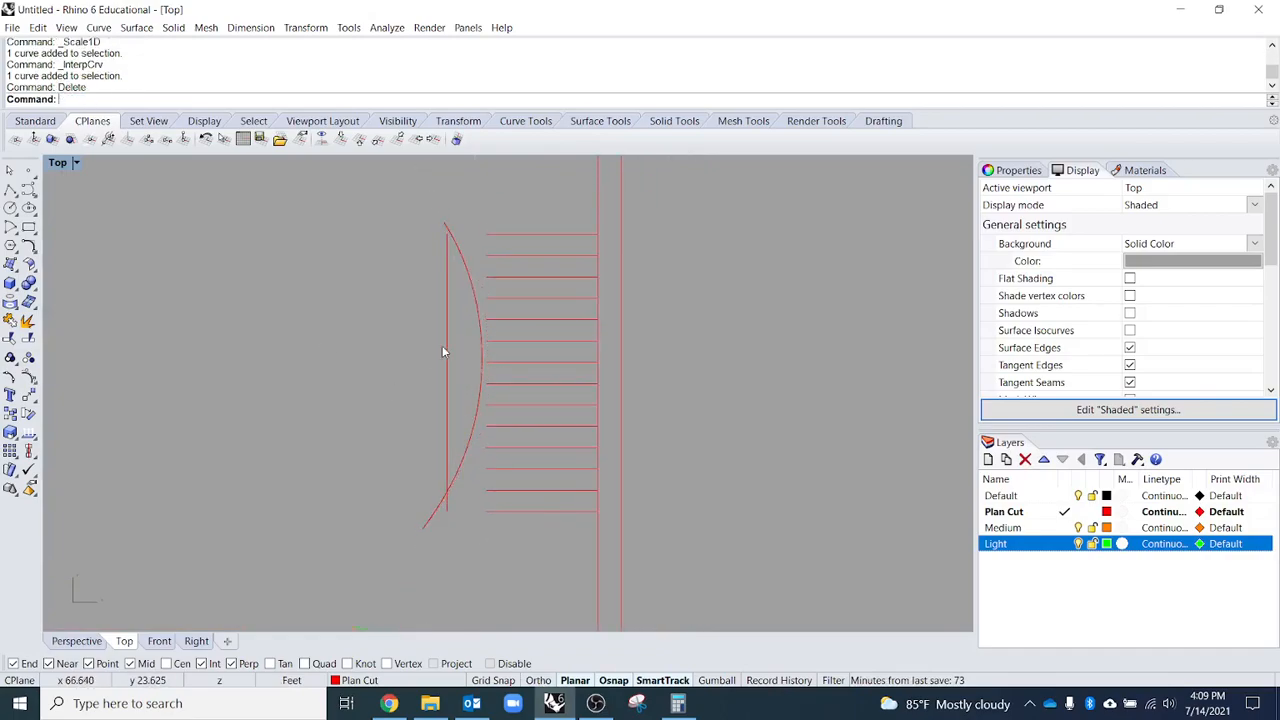
{"action": "left_click", "coordinate": [444, 382]}
{"action": "key", "text": "Delete"}
{"action": "right_click_drag", "start_coordinate": [500, 440], "coordinate": [528, 422]}
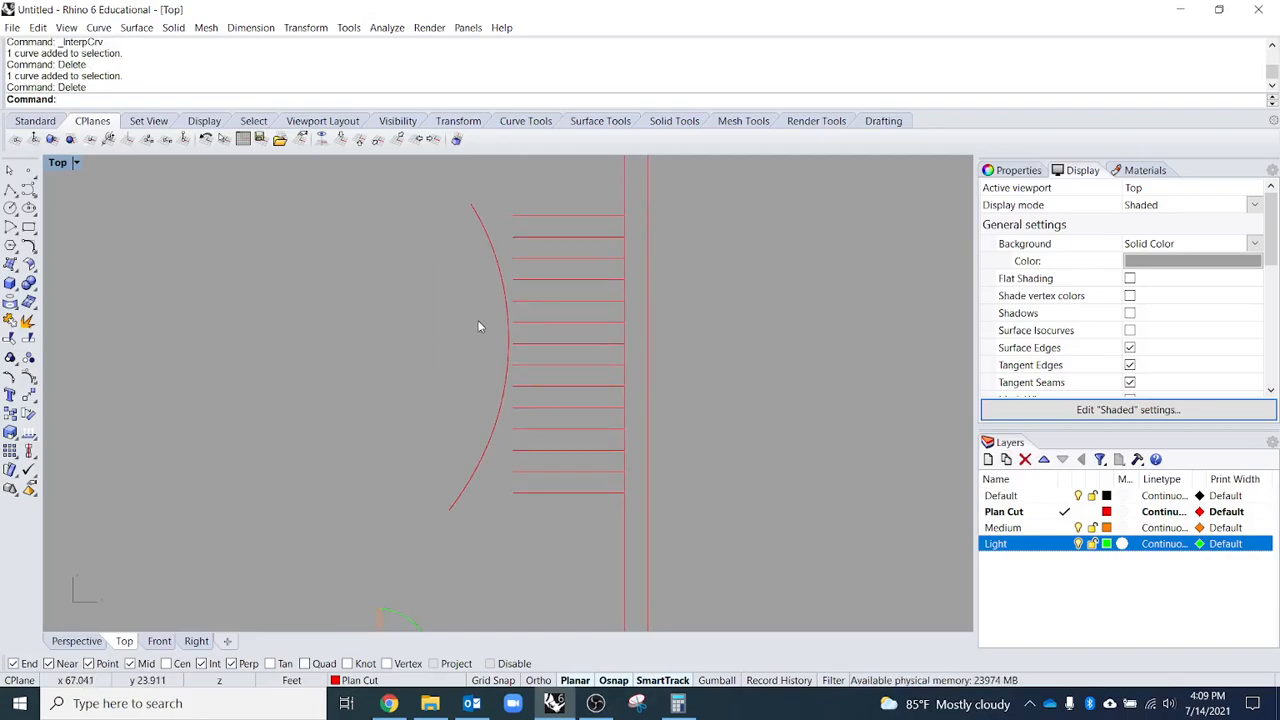
- Try to extend the bottom tread line to the curve with the Extend command
{"action": "left_click", "coordinate": [484, 459]}
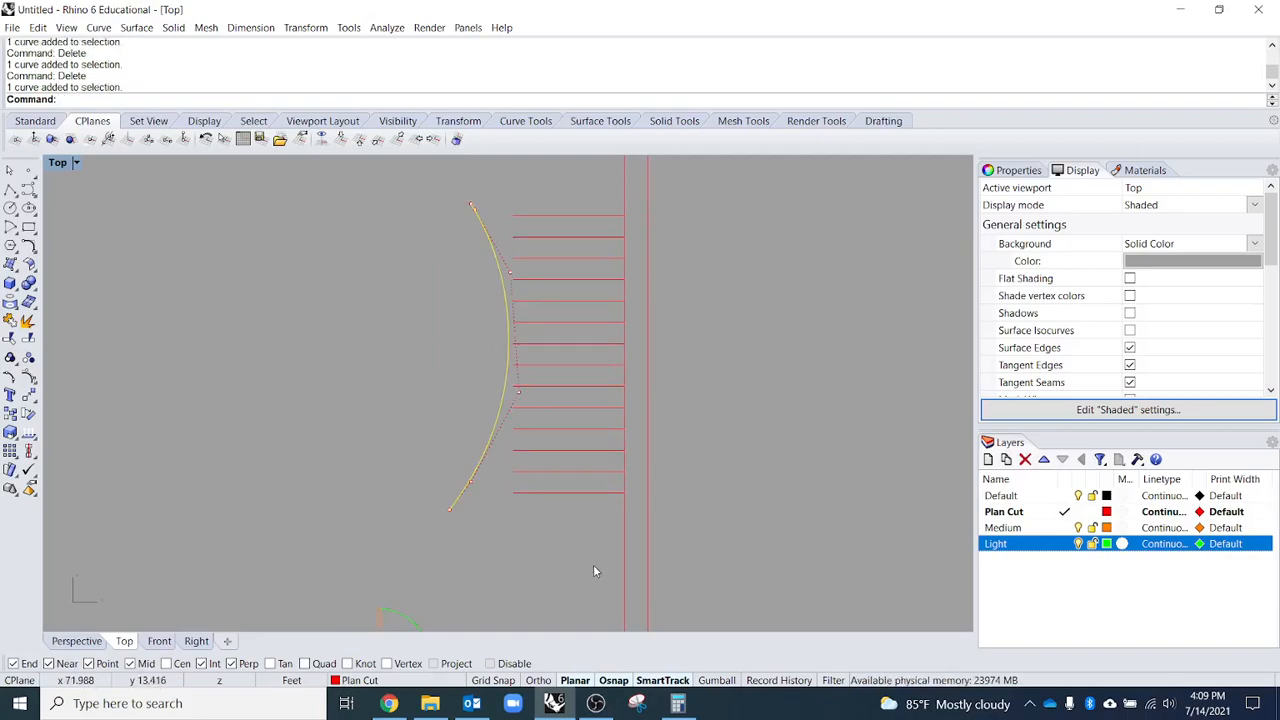
{"action": "type", "text": "Exted"}
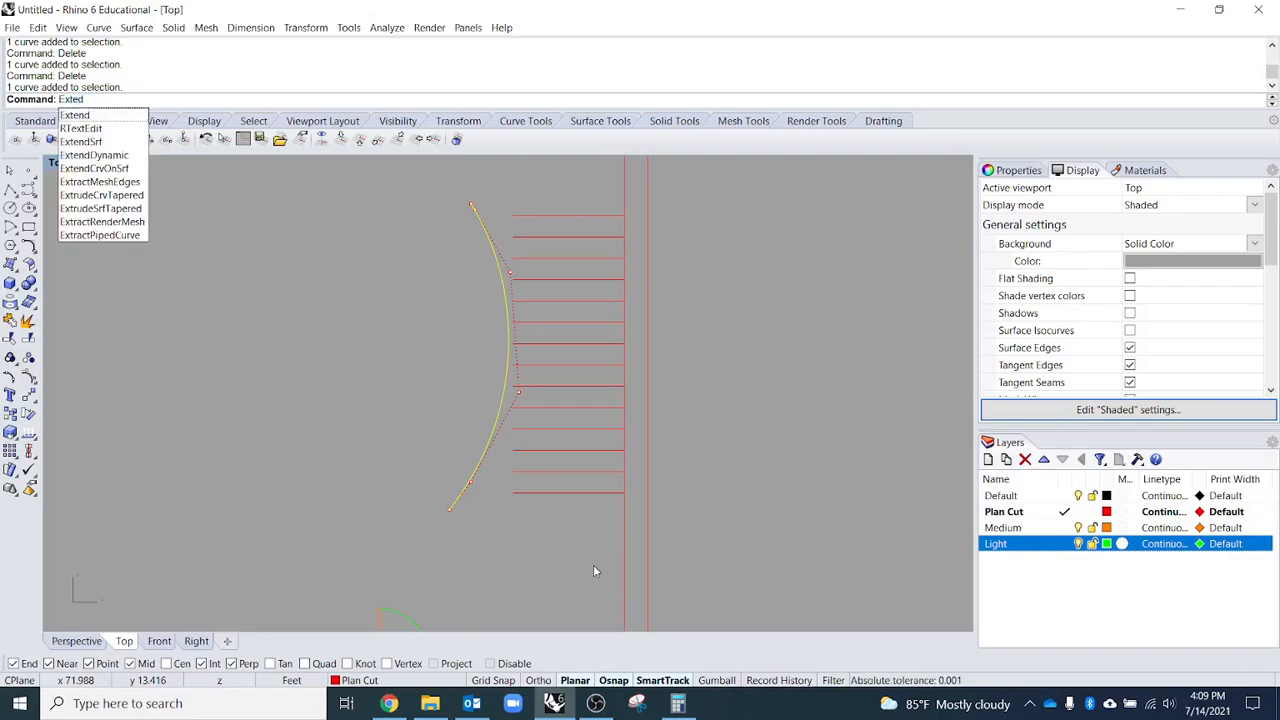
{"action": "key", "text": "BackSpace"}
{"action": "type", "text": "nd"}
{"action": "key", "text": "Return"}
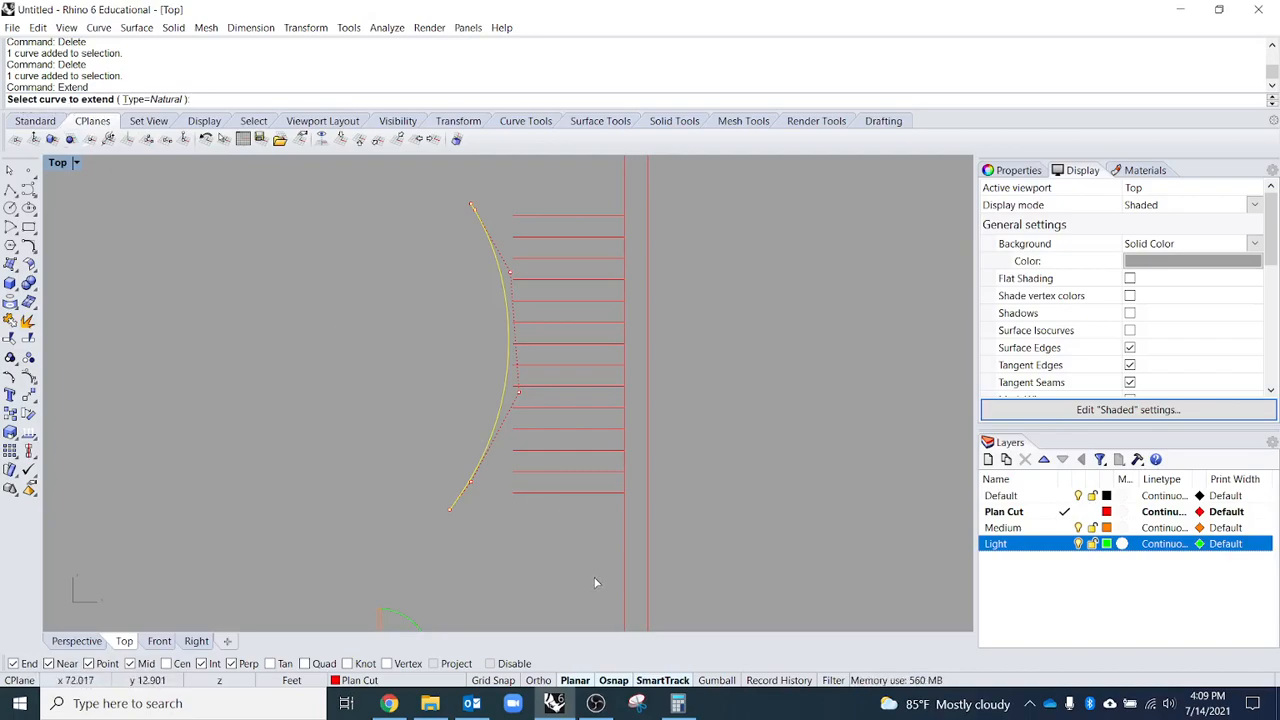
{"action": "left_click", "coordinate": [549, 217]}
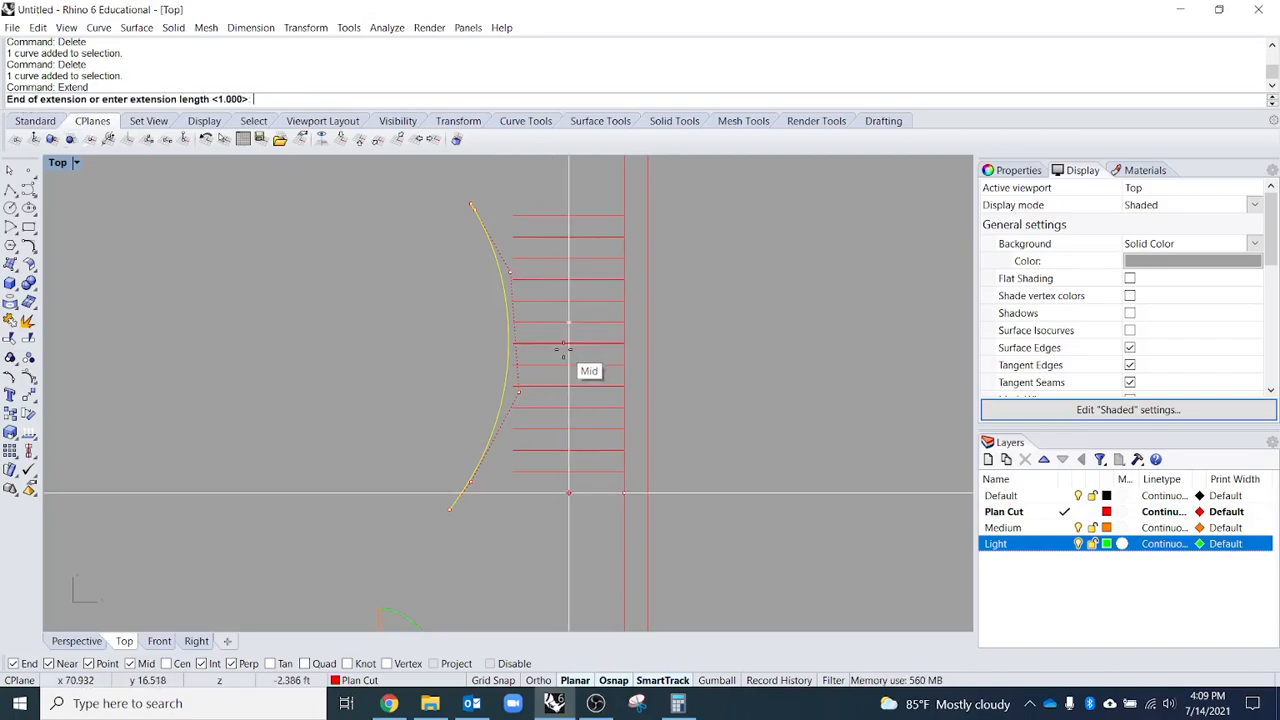
{"action": "scroll", "coordinate": [466, 491], "scroll_direction": "up", "scroll_amount": 5}
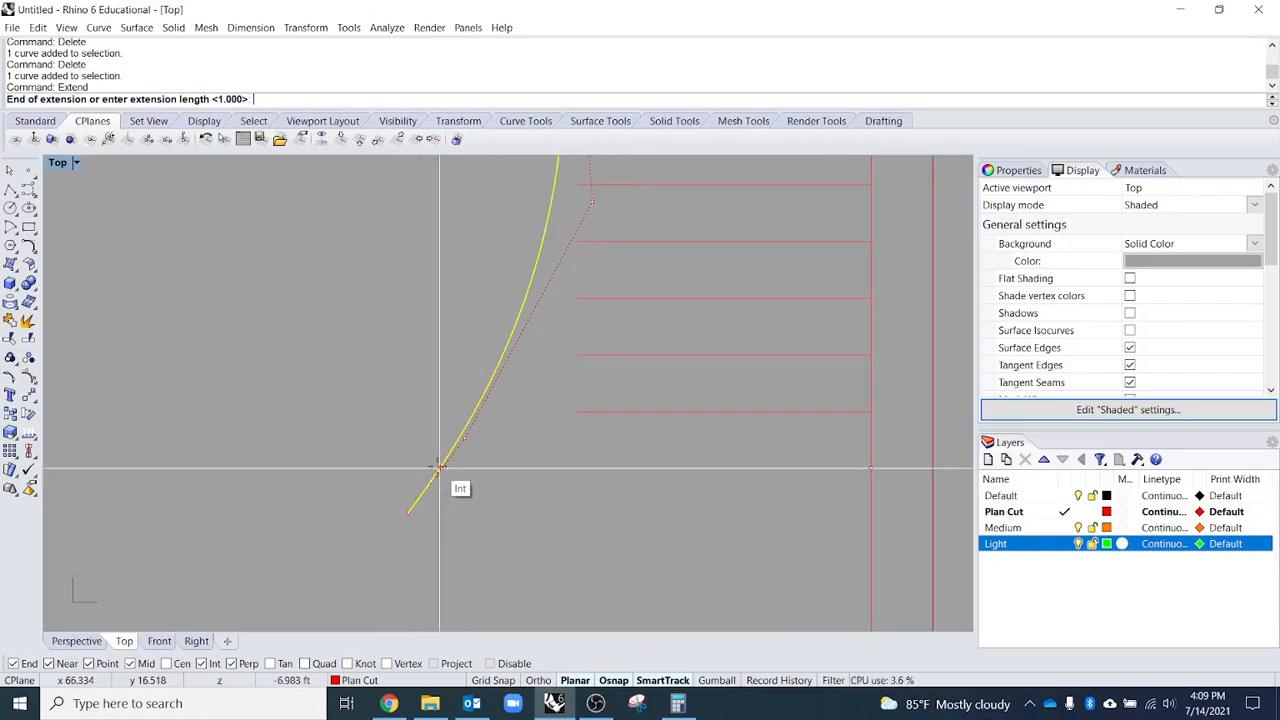
{"action": "left_click", "coordinate": [439, 467]}
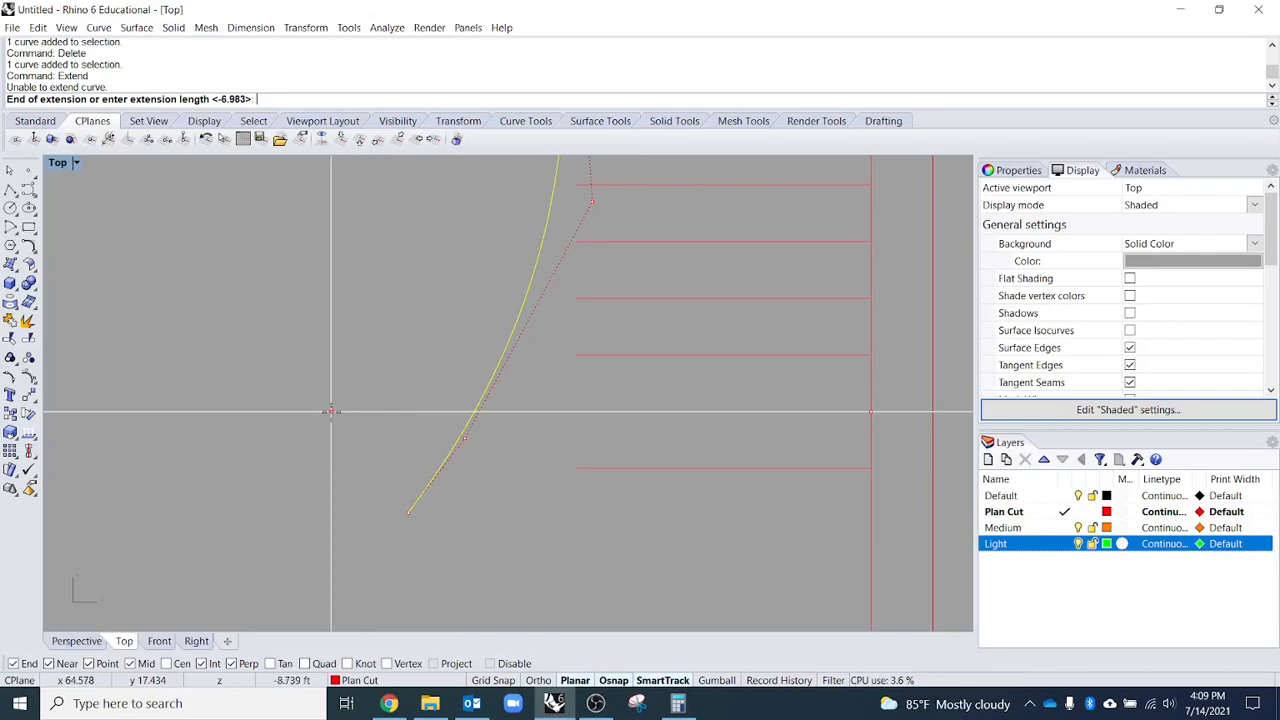
{"action": "scroll", "coordinate": [494, 443], "scroll_direction": "down", "scroll_amount": 5}
{"action": "right_click", "coordinate": [501, 501]}
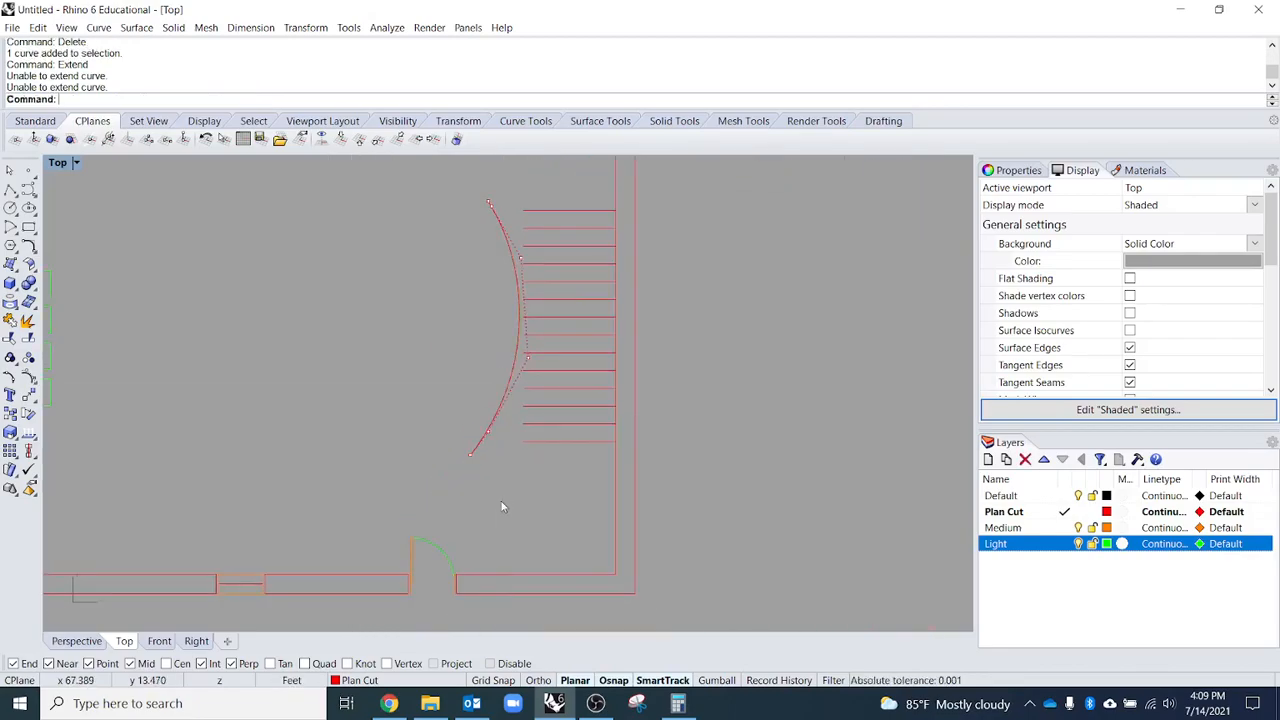
- Extend all the tread lines to the curve as a boundary, and undo the extension
{"action": "left_click", "coordinate": [496, 420]}
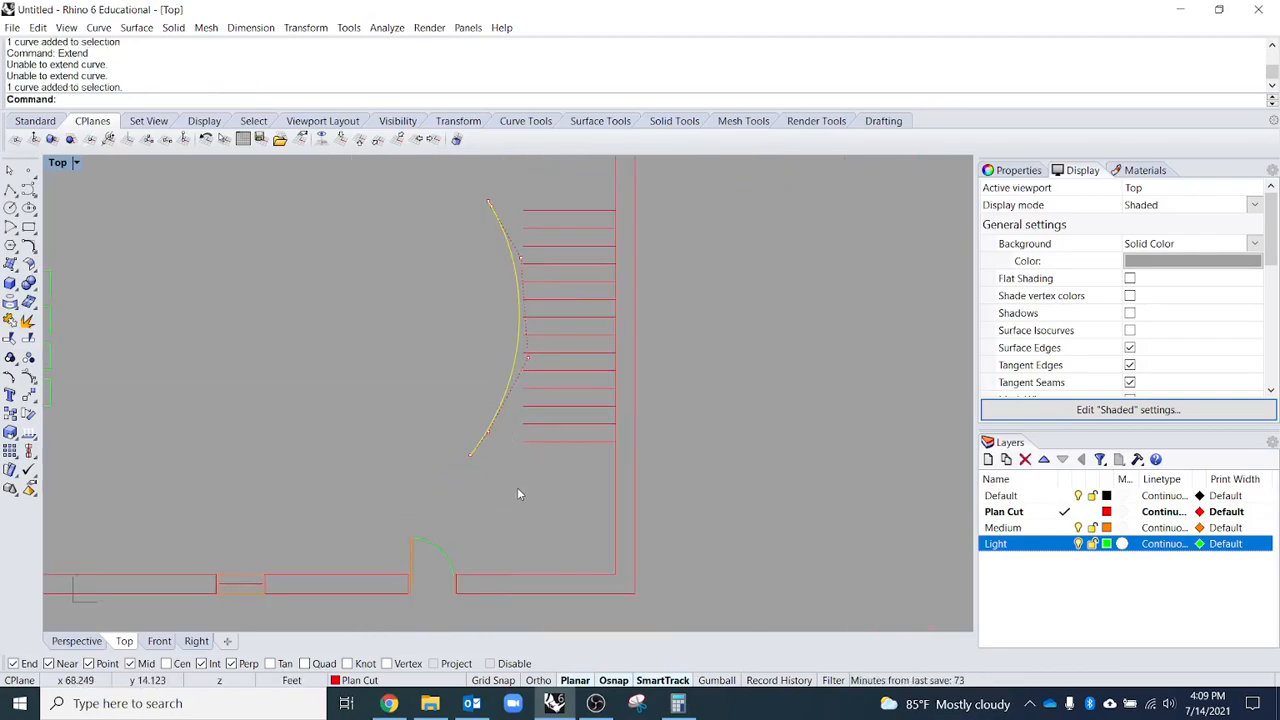
{"action": "right_click", "coordinate": [518, 490]}
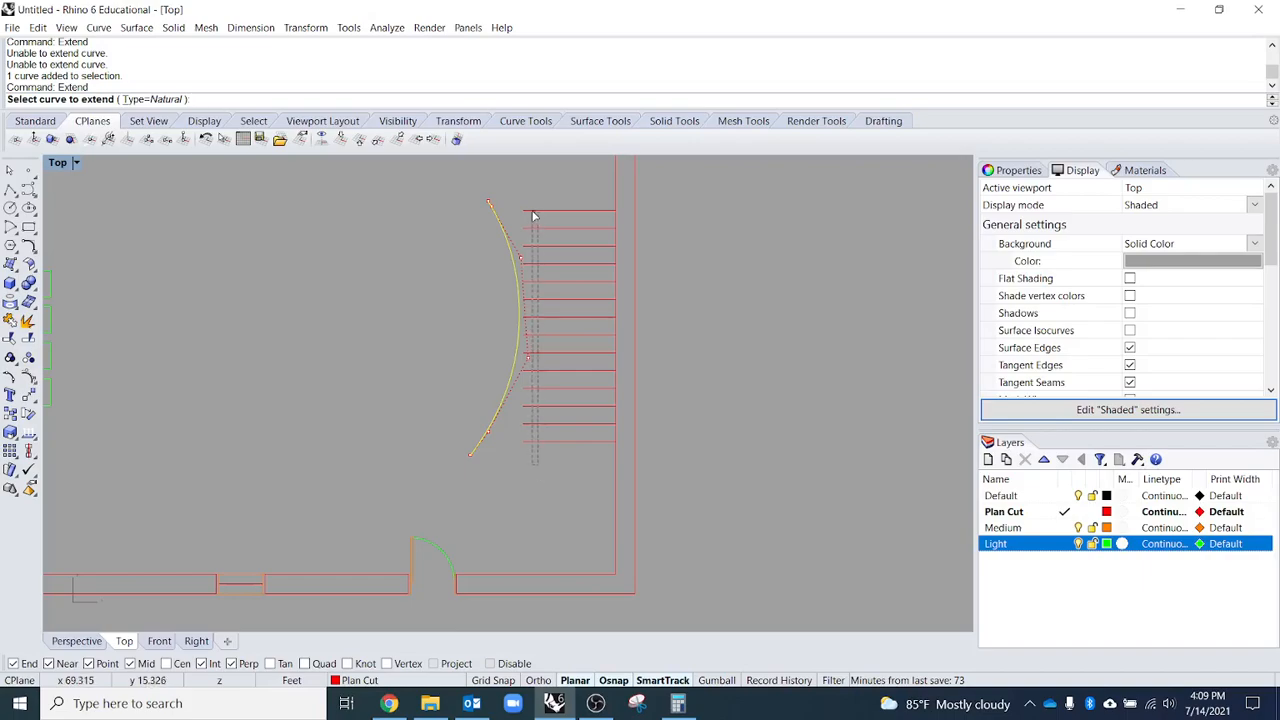
{"action": "left_click", "coordinate": [532, 280]}
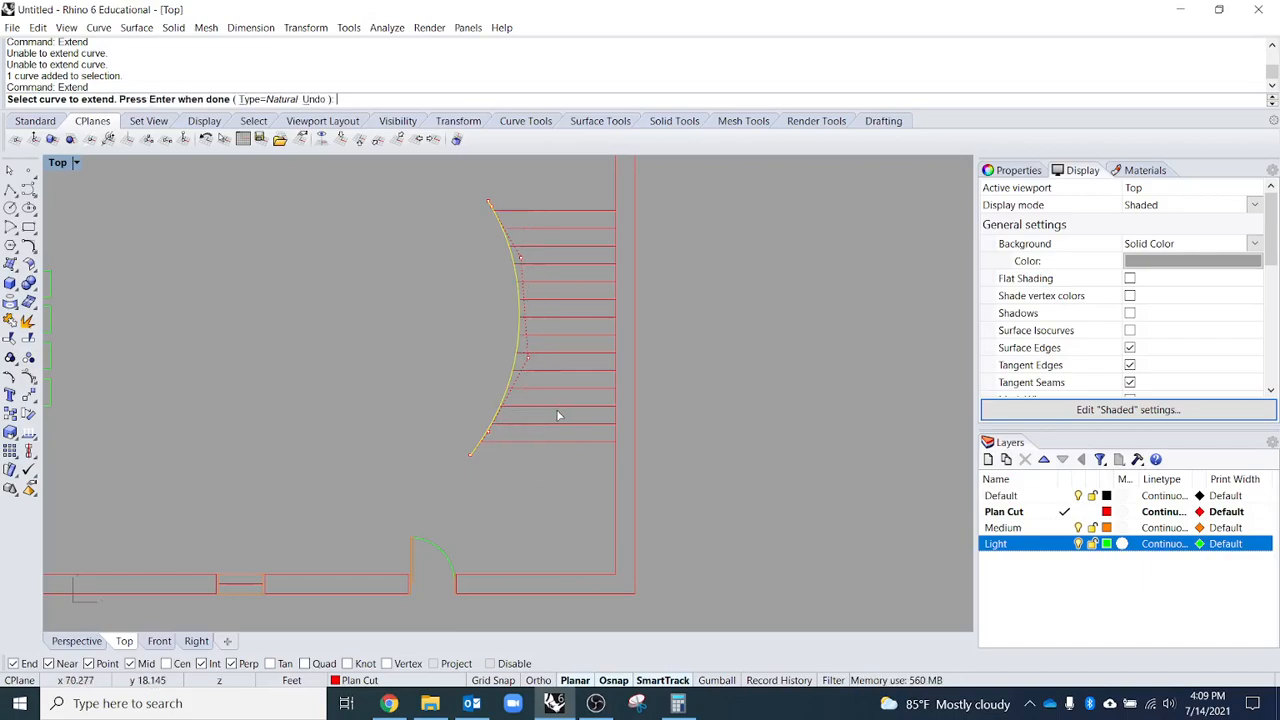
{"action": "right_click", "coordinate": [547, 498]}
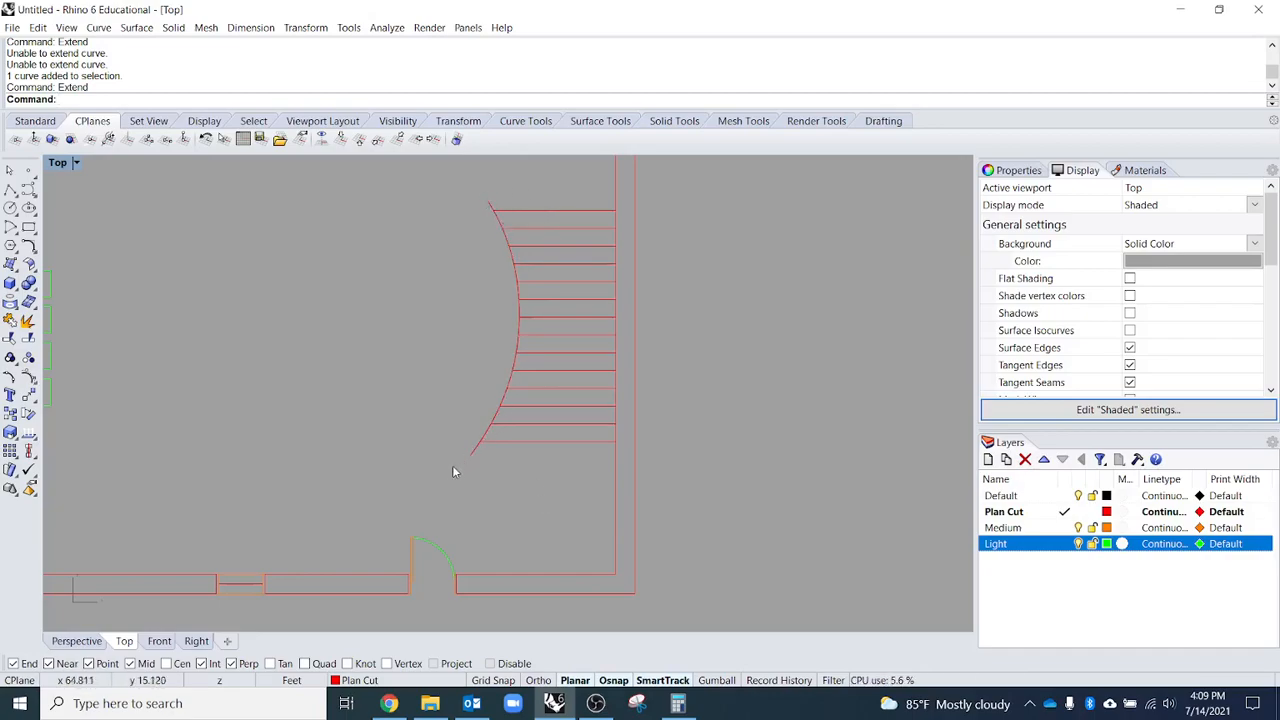
{"action": "key", "text": "ctrl+z"}
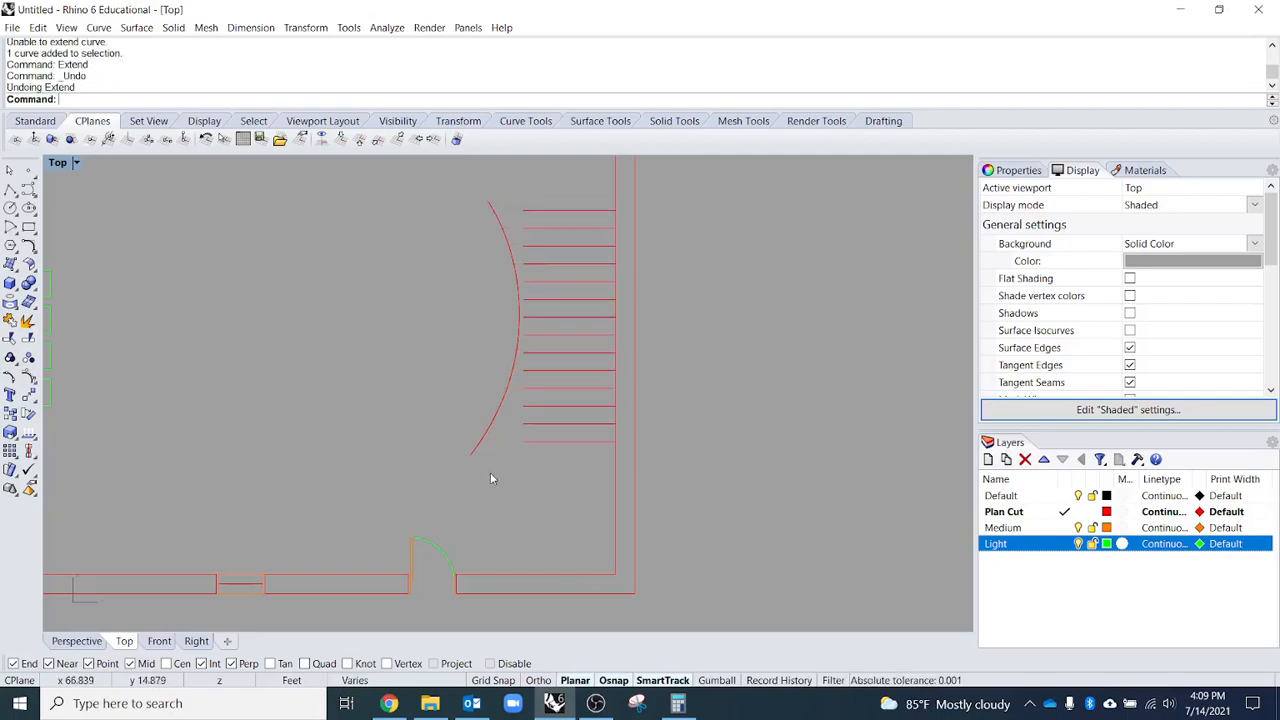
- Extend the bottom tread line to the curve and past the outer wall on the other side, and undo both extensions
{"action": "type", "text": "extend"}
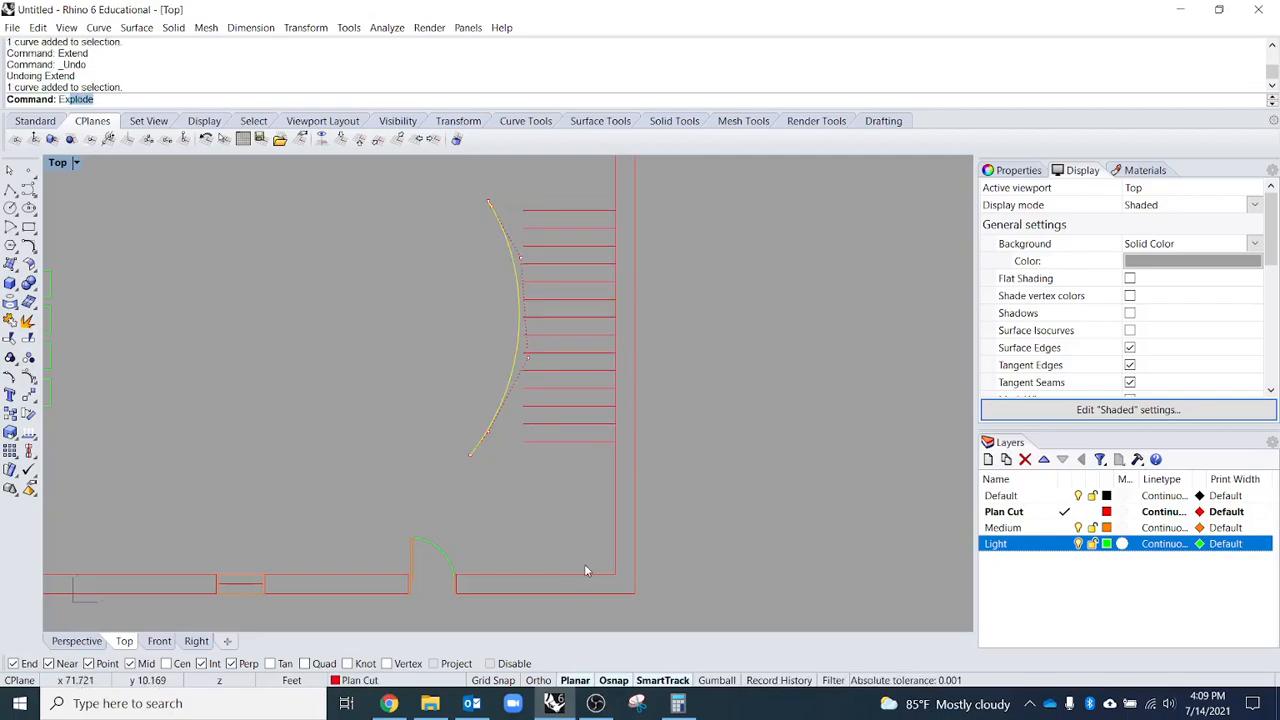
{"action": "key", "text": "Return"}
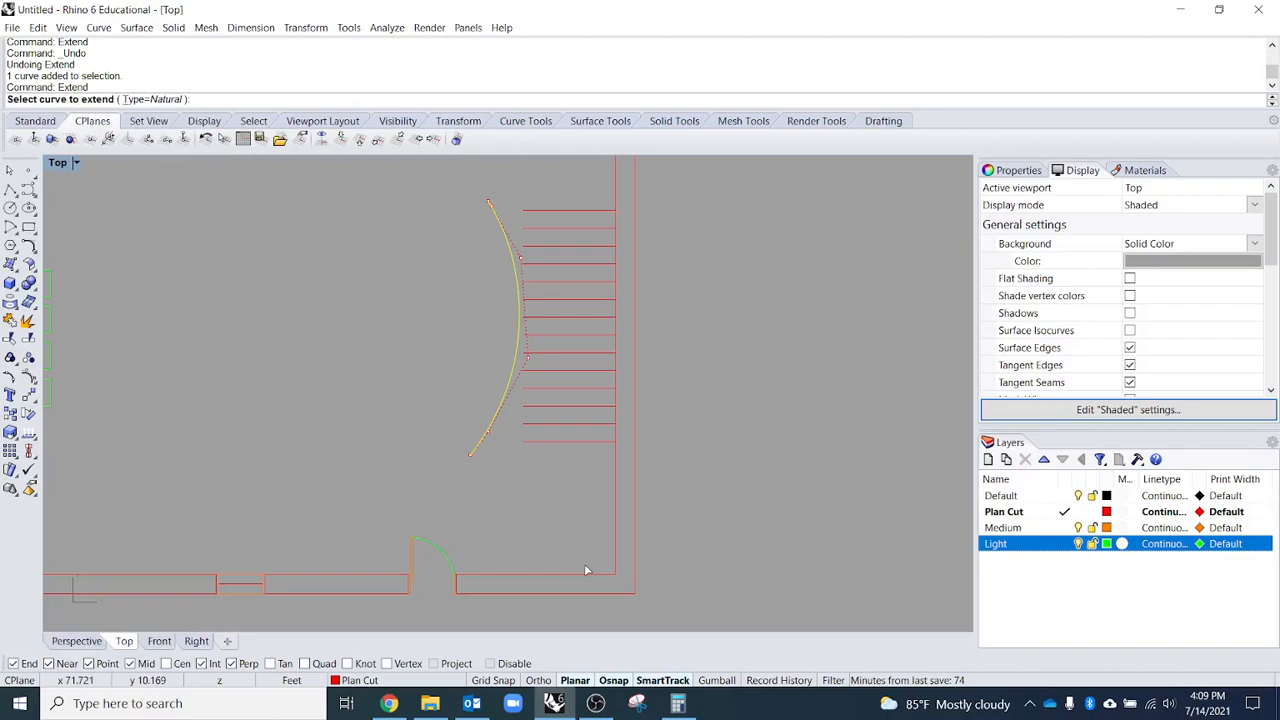
{"action": "left_click", "coordinate": [606, 447]}
{"action": "left_click", "coordinate": [812, 441]}
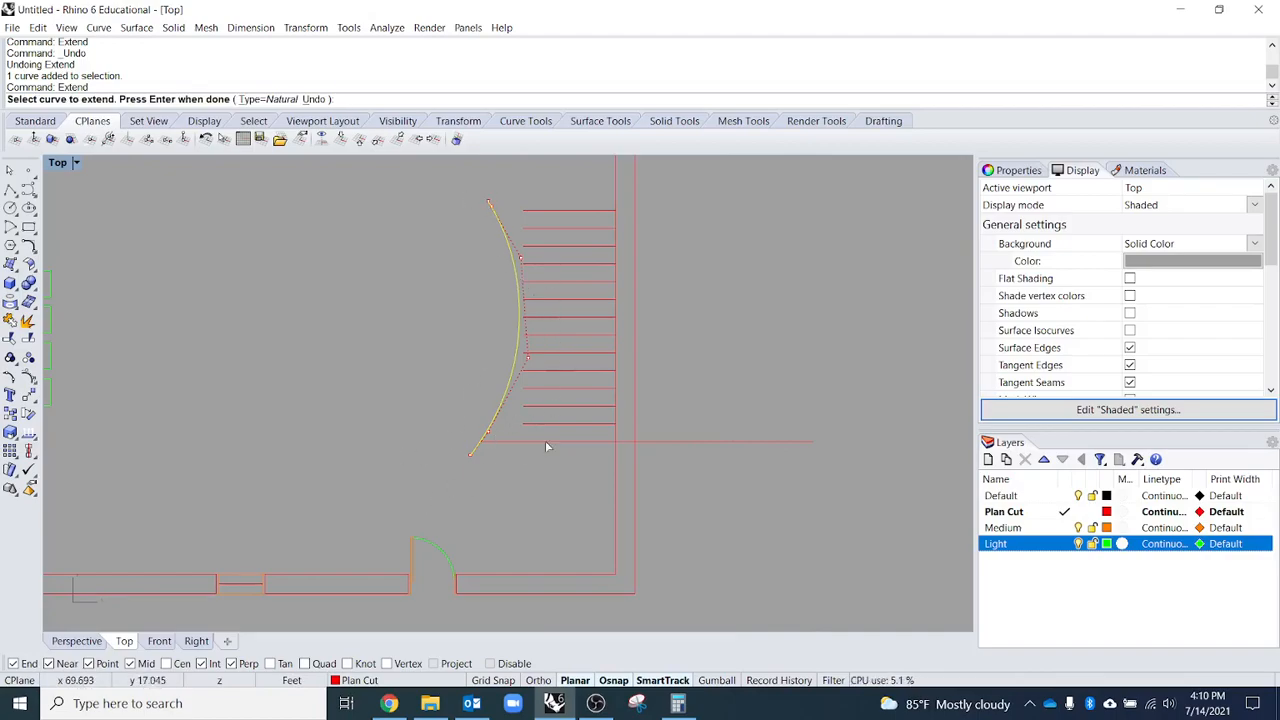
{"action": "key", "text": "ctrl+z"}
{"action": "key", "text": "ctrl+z"}
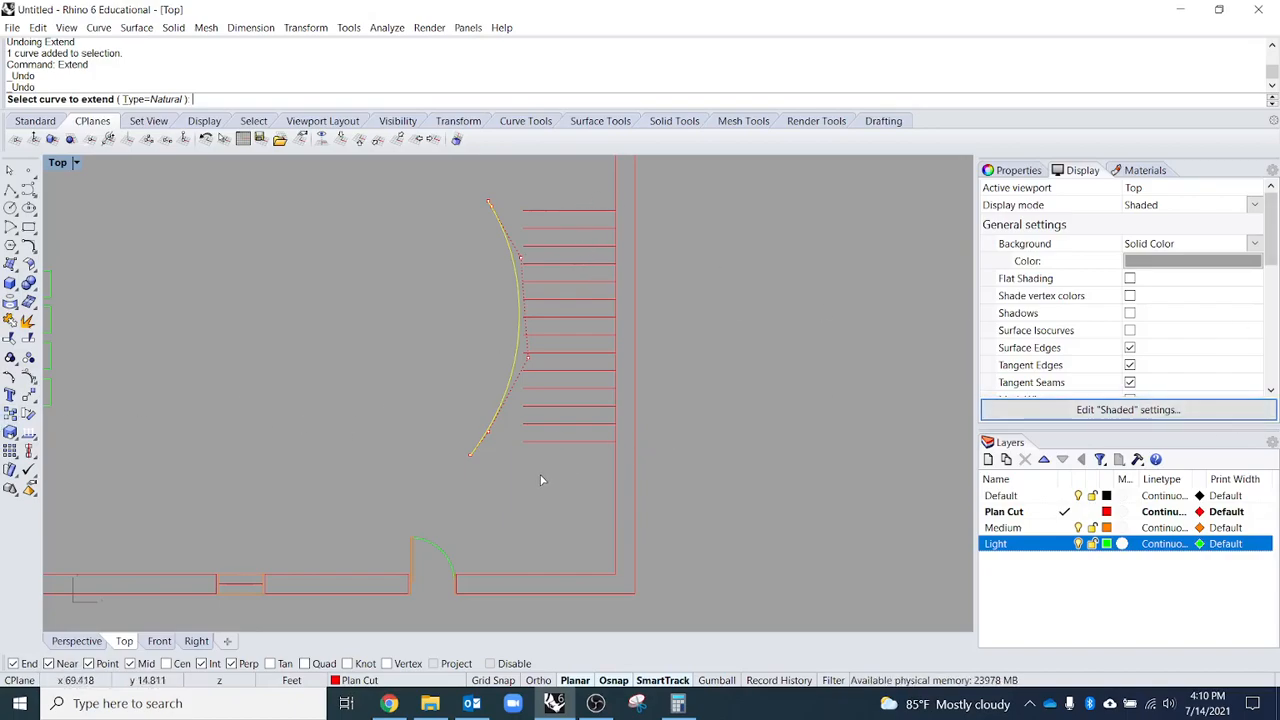
- Extend the free ends of all the tread lines together to the curve and finish the command
{"action": "left_click_drag", "start_coordinate": [544, 482], "coordinate": [535, 197]}
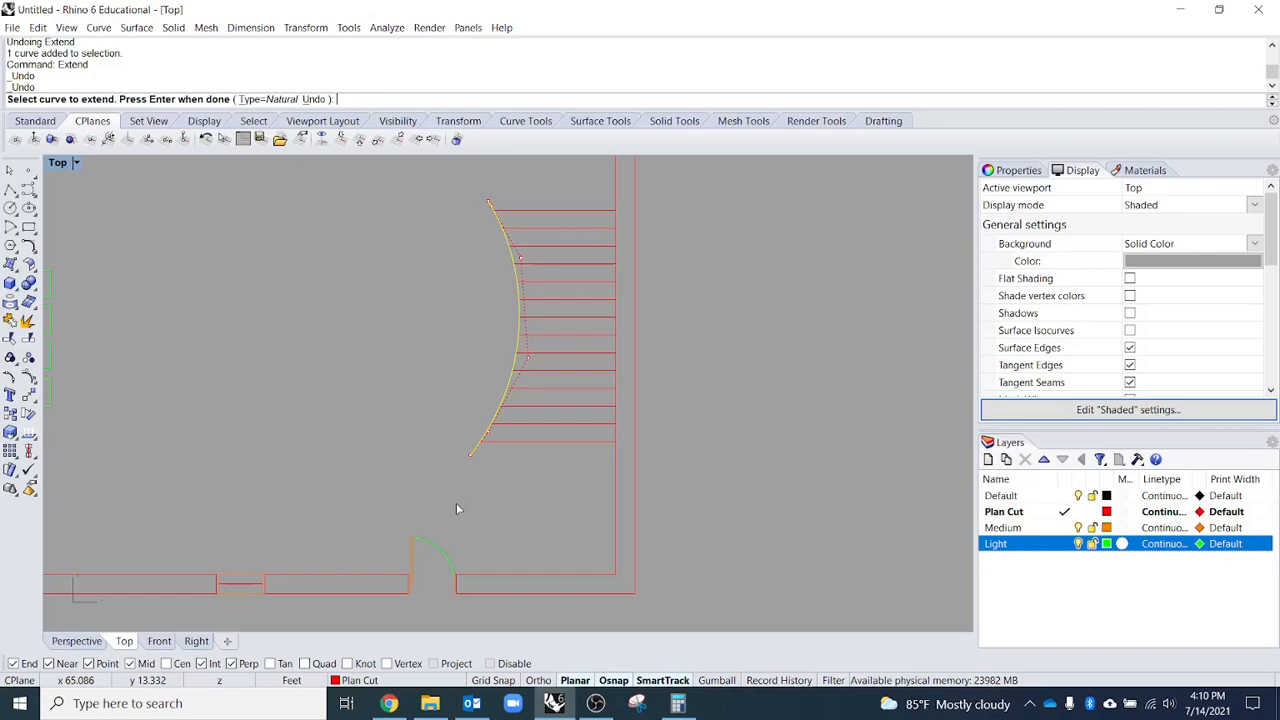
{"action": "key", "text": "Return"}
{"action": "key", "text": "Escape"}
- Trim off both ends of the curve where they overshoot the bottom and top tread lines
{"action": "scroll", "coordinate": [494, 423], "scroll_direction": "up", "scroll_amount": 2}
{"action": "scroll", "coordinate": [494, 423], "scroll_direction": "up", "scroll_amount": 1}
{"action": "left_click", "coordinate": [470, 447]}
{"action": "key", "text": "ctrl+t"}
{"action": "scroll", "coordinate": [477, 434], "scroll_direction": "up", "scroll_amount": 2}
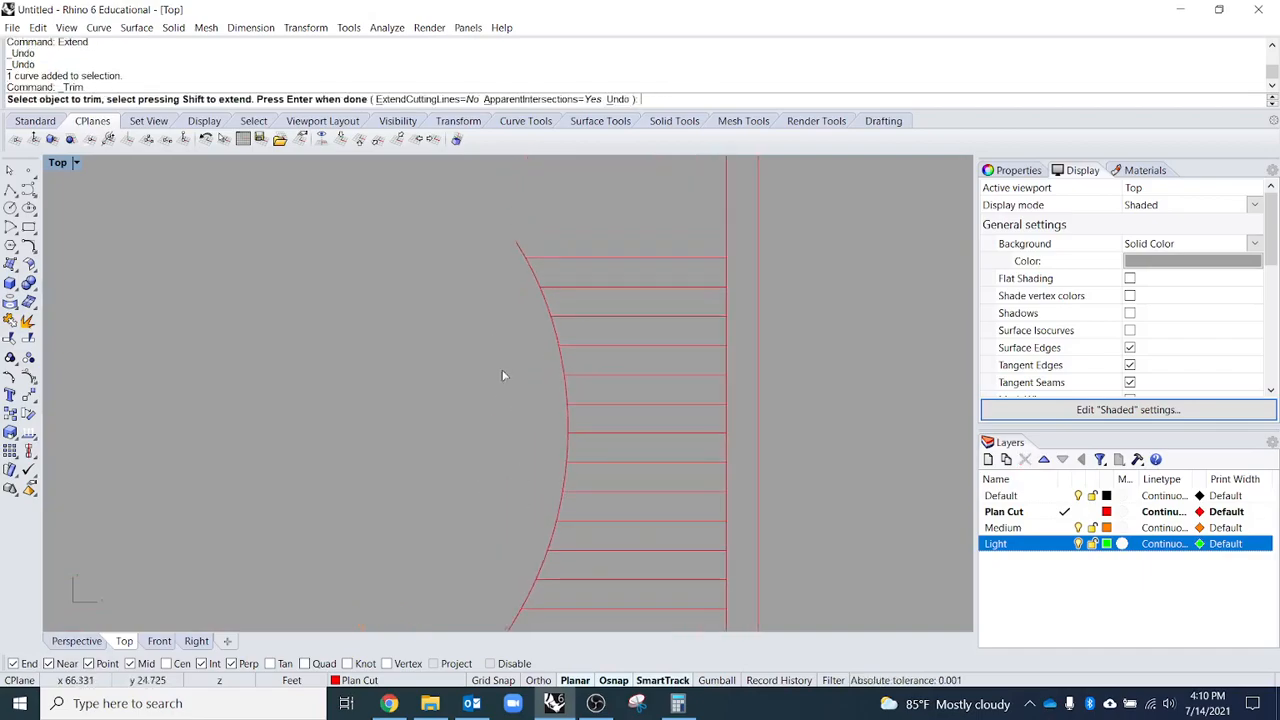
{"action": "key", "text": "Escape"}
{"action": "left_click", "coordinate": [536, 257]}
{"action": "key", "text": "ctrl+t"}
{"action": "left_click", "coordinate": [518, 244]}
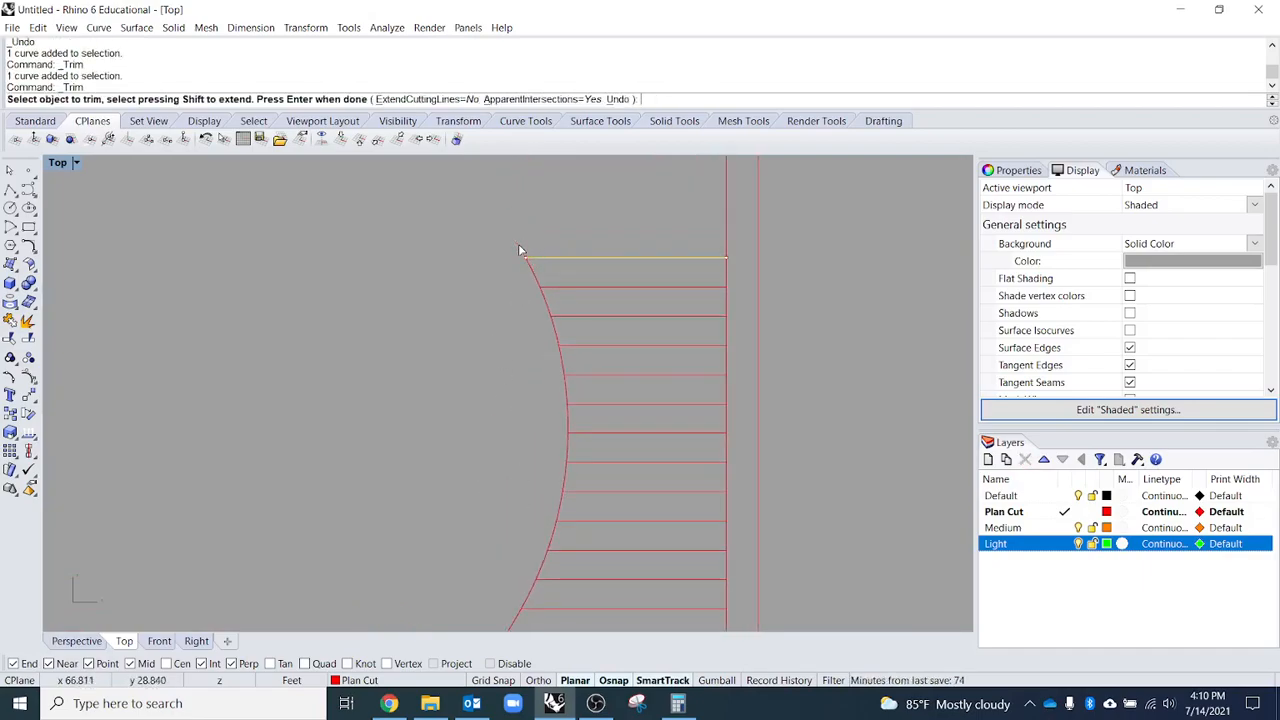
{"action": "key", "text": "Escape"}
{"action": "scroll", "coordinate": [631, 234], "scroll_direction": "down", "scroll_amount": 7}
{"action": "right_click_drag", "start_coordinate": [643, 283], "coordinate": [669, 291]}
{"action": "scroll", "coordinate": [616, 291], "scroll_direction": "down", "scroll_amount": 3}
{"action": "right_click_drag", "start_coordinate": [525, 400], "coordinate": [612, 418]}
{"action": "scroll", "coordinate": [610, 420], "scroll_direction": "down", "scroll_amount": 3}
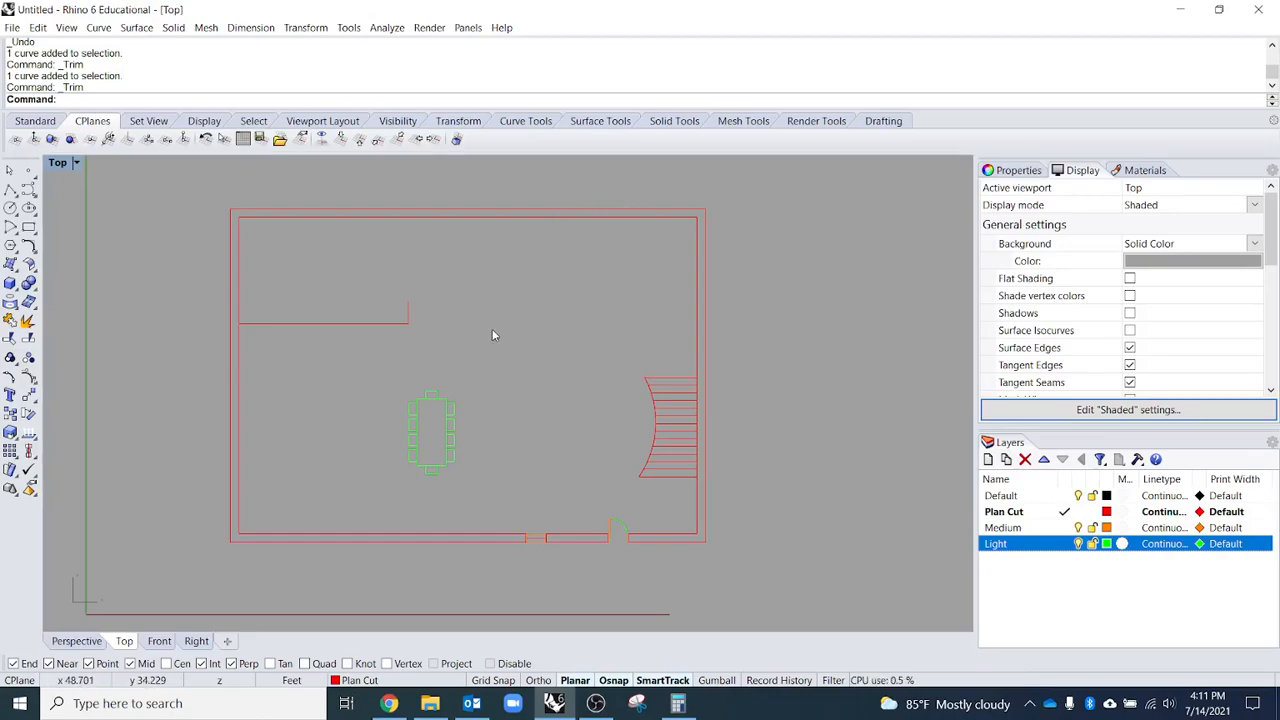
{"action": "left_click", "coordinate": [228, 642]}
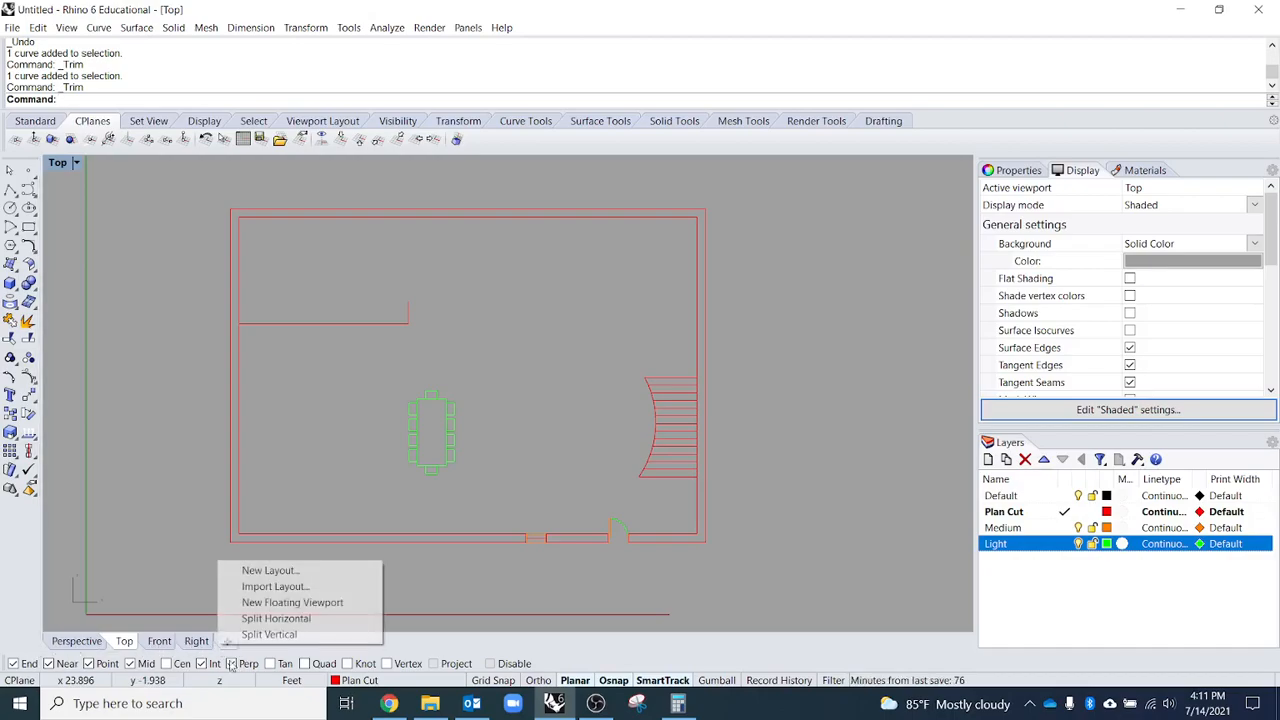
{"action": "left_click", "coordinate": [285, 574]}
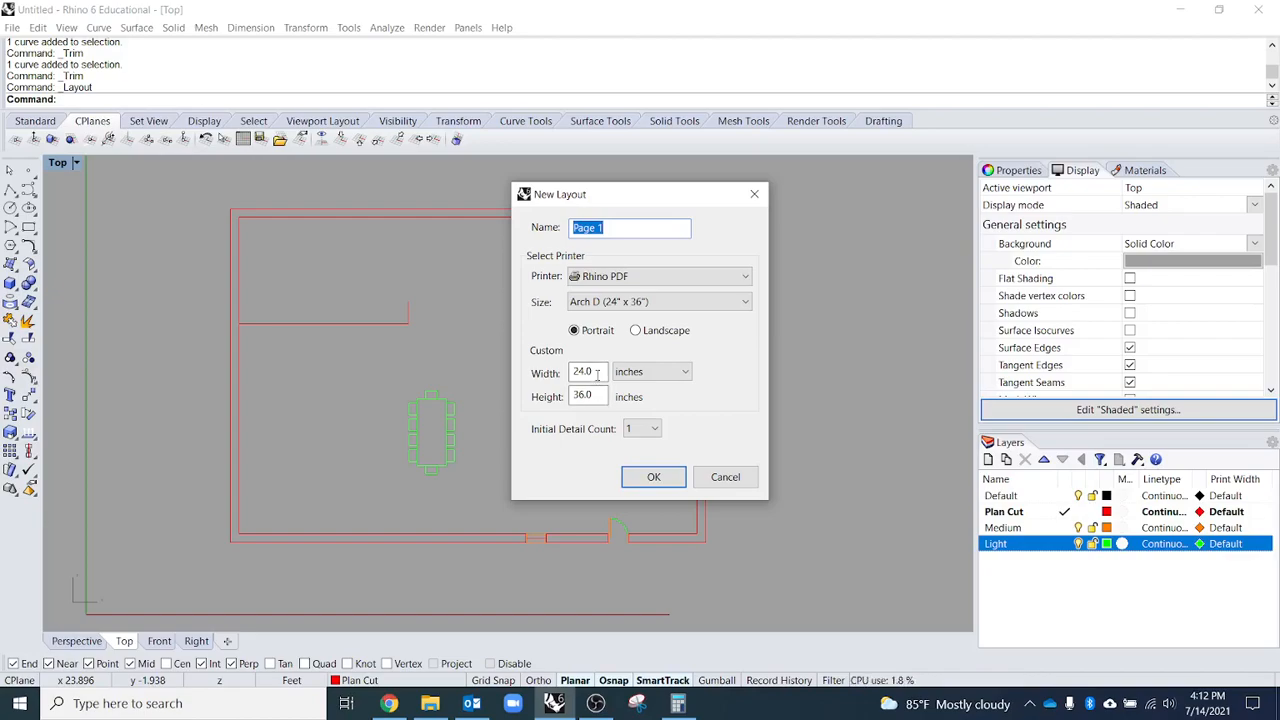
{"action": "left_click", "coordinate": [648, 372]}
{"action": "left_click", "coordinate": [663, 415]}
{"action": "left_click", "coordinate": [682, 374]}
{"action": "left_click", "coordinate": [677, 389]}
{"action": "left_click", "coordinate": [722, 477]}
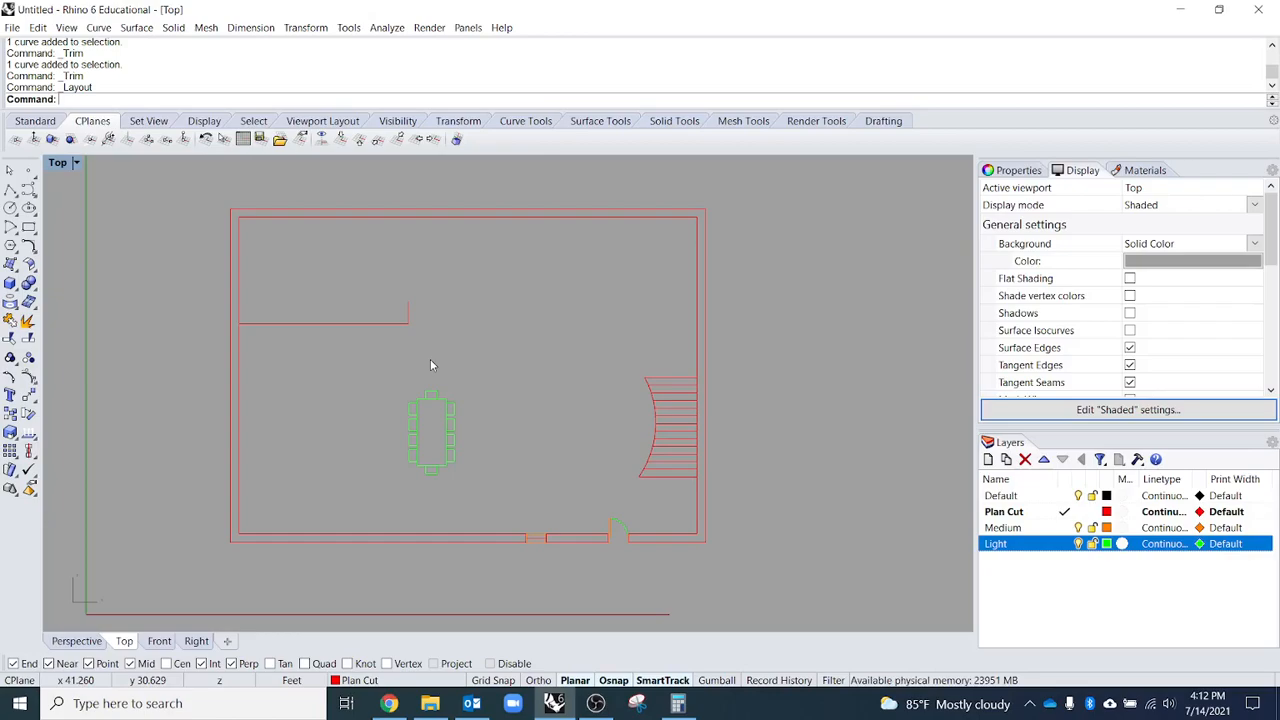
- Check the document's unit settings and set the layout units to Inches
{"action": "type", "text": "units"}
{"action": "key", "text": "Return"}
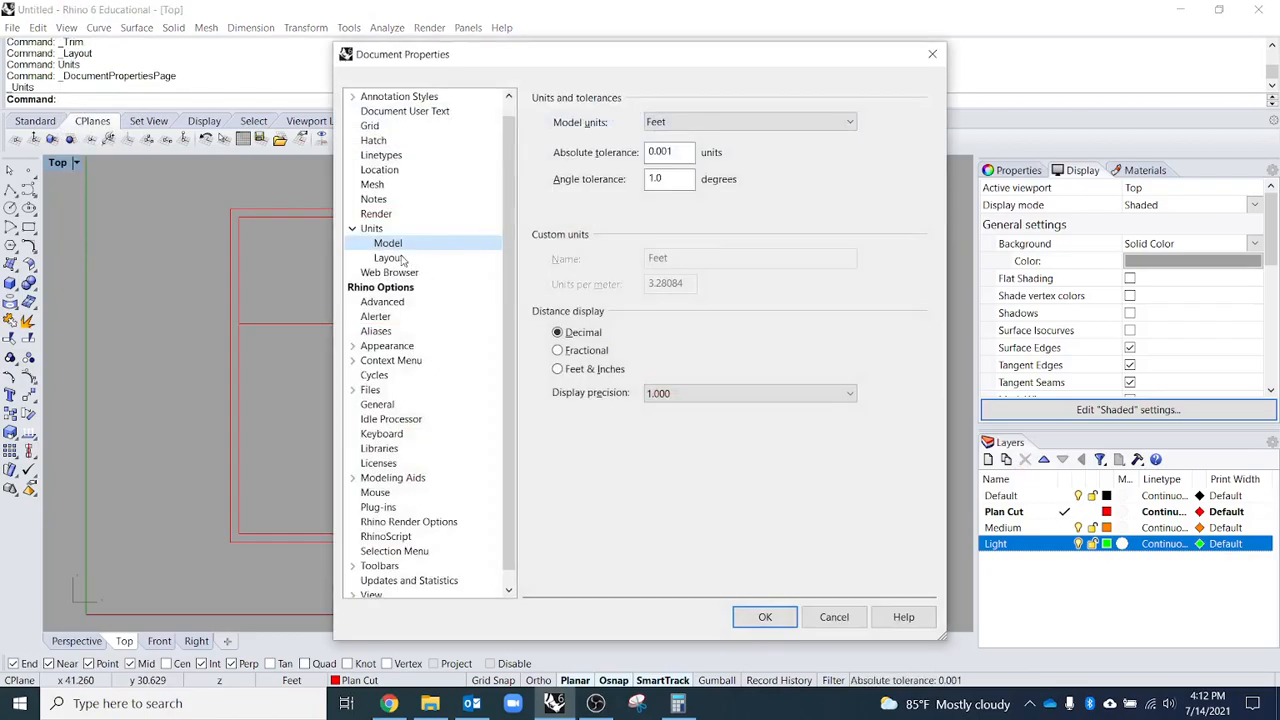
{"action": "left_click", "coordinate": [401, 258]}
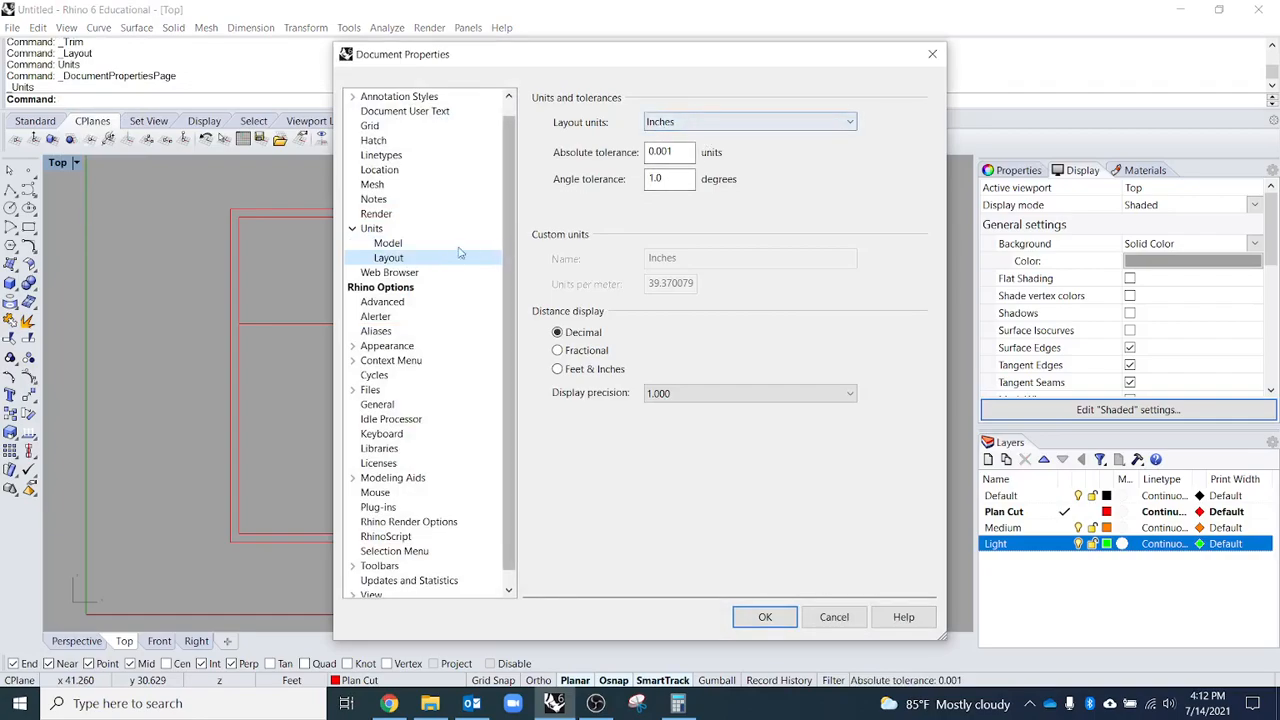
{"action": "left_click", "coordinate": [687, 123]}
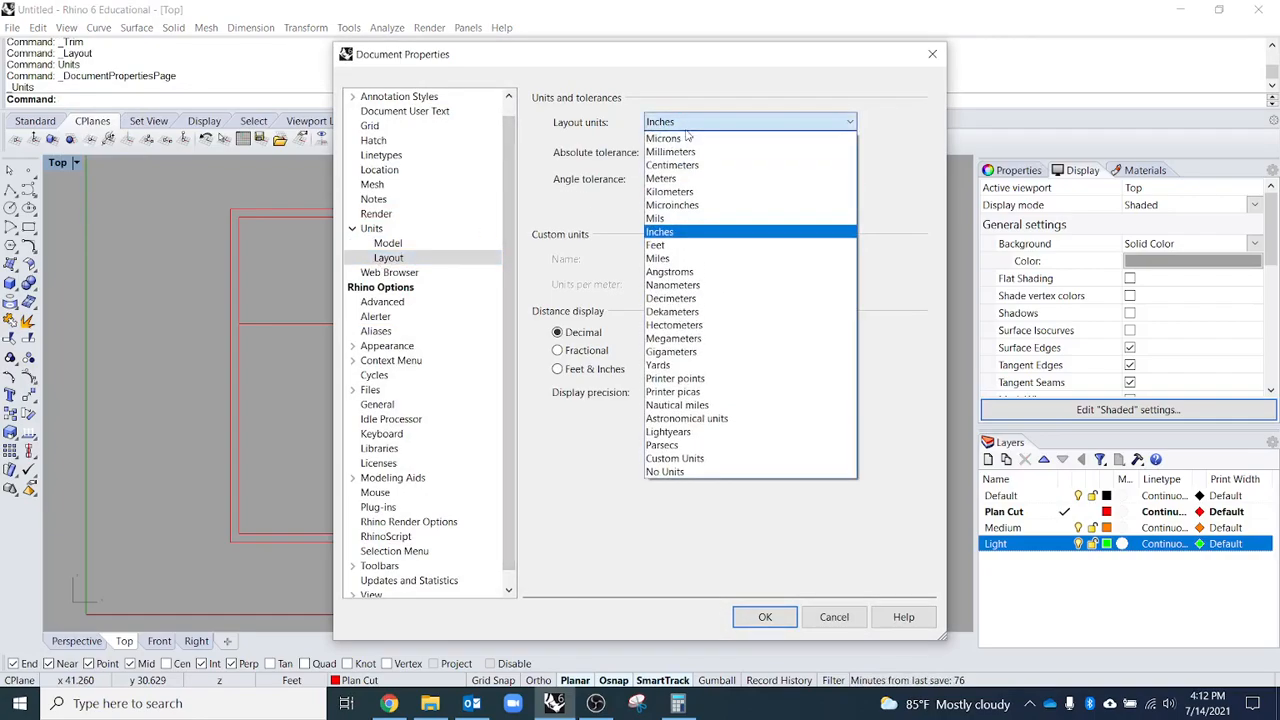
{"action": "left_click", "coordinate": [705, 232]}
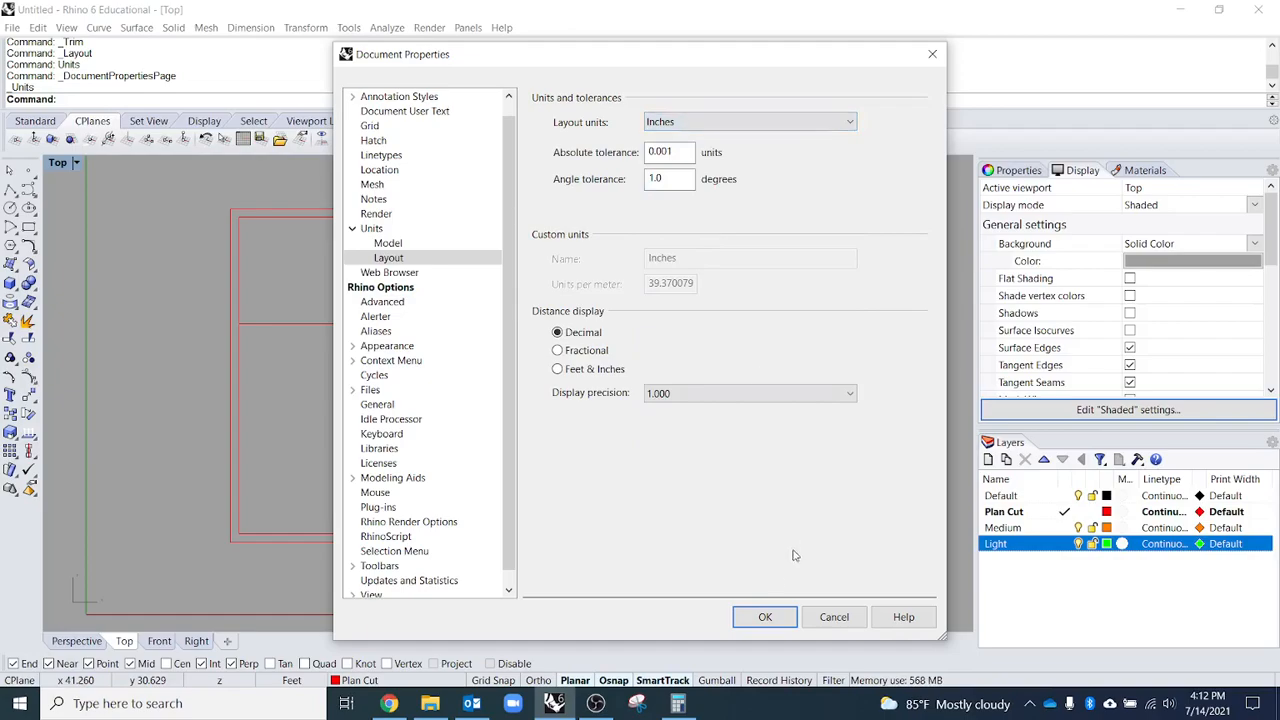
{"action": "left_click", "coordinate": [765, 616]}
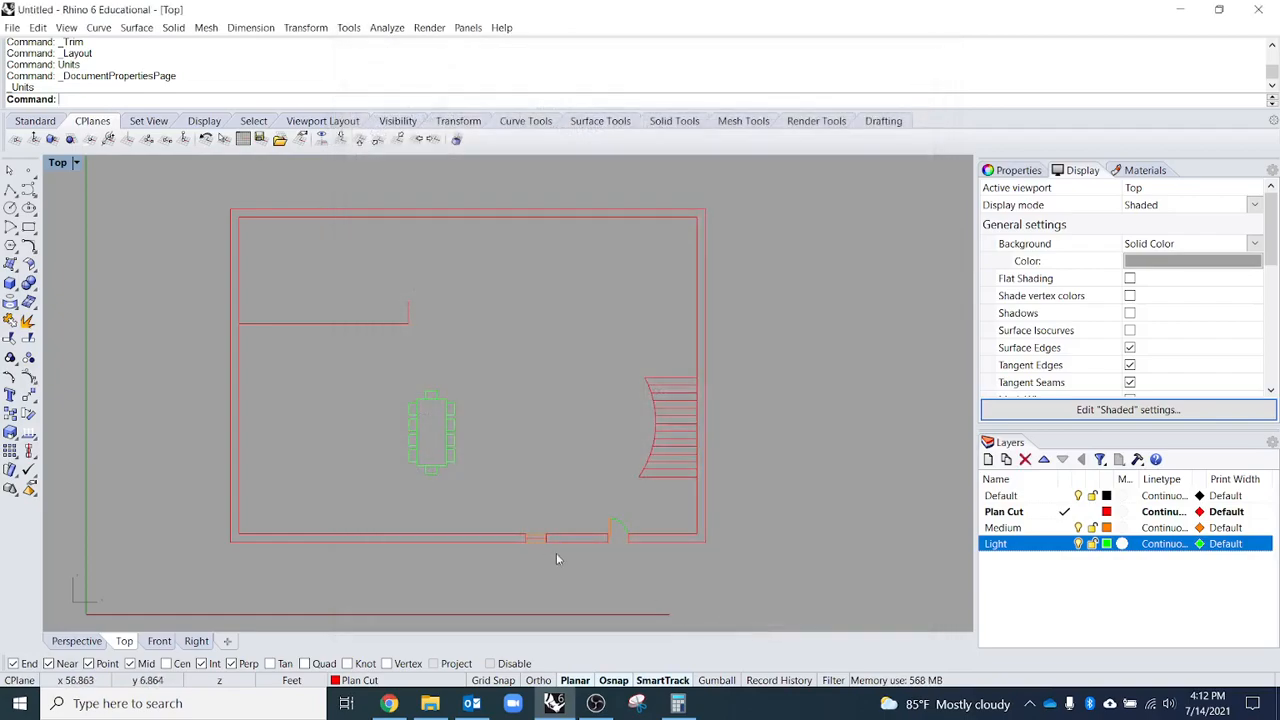
- Create a landscape Tabloid (11" x 17") layout page for the Rhino PDF printer with one initial detail
{"action": "left_click", "coordinate": [228, 642]}
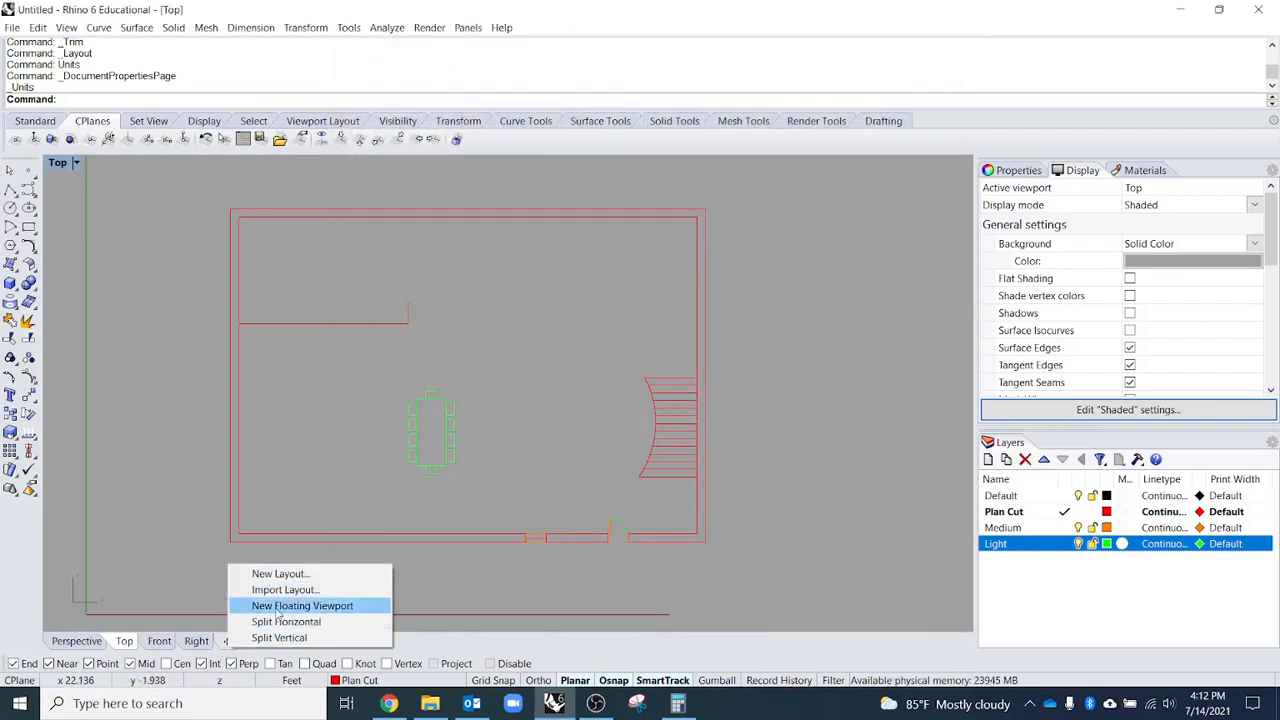
{"action": "left_click", "coordinate": [189, 508]}
{"action": "type", "text": "layout"}
{"action": "key", "text": "Return"}
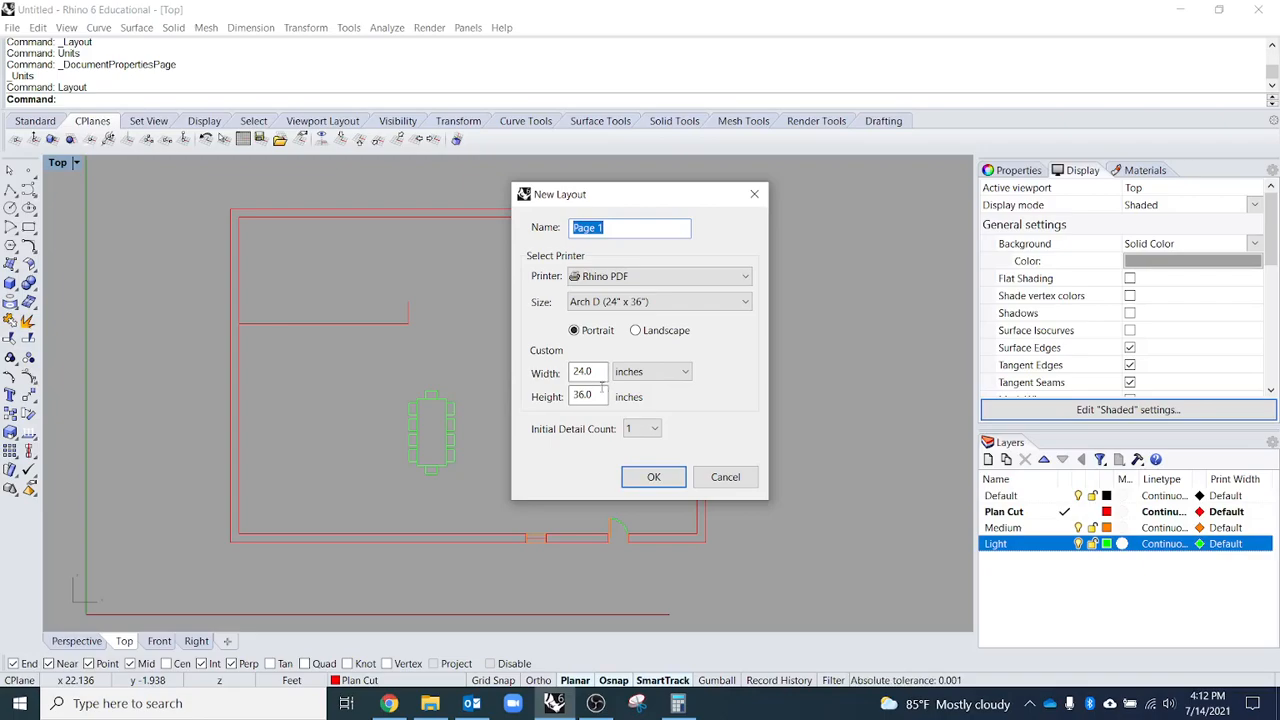
{"action": "left_click", "coordinate": [623, 287]}
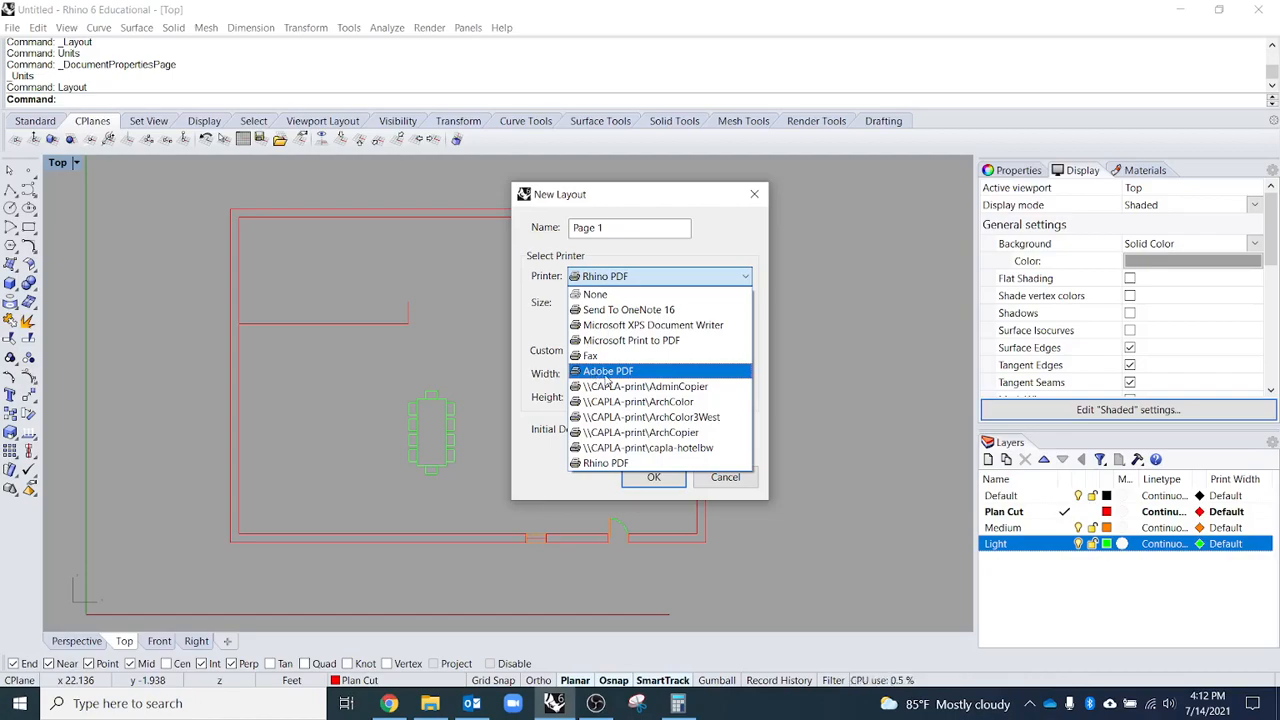
{"action": "left_click", "coordinate": [612, 464]}
{"action": "left_click", "coordinate": [702, 305]}
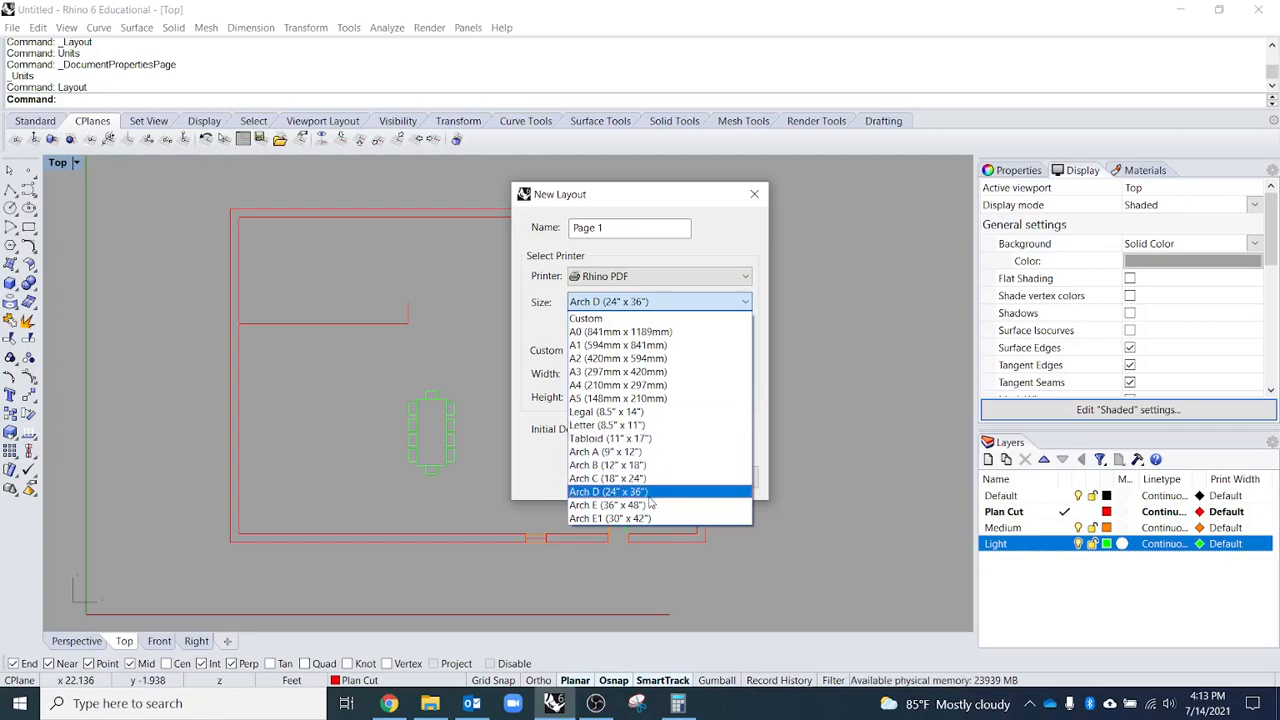
{"action": "left_click", "coordinate": [631, 439]}
{"action": "left_click", "coordinate": [655, 333]}
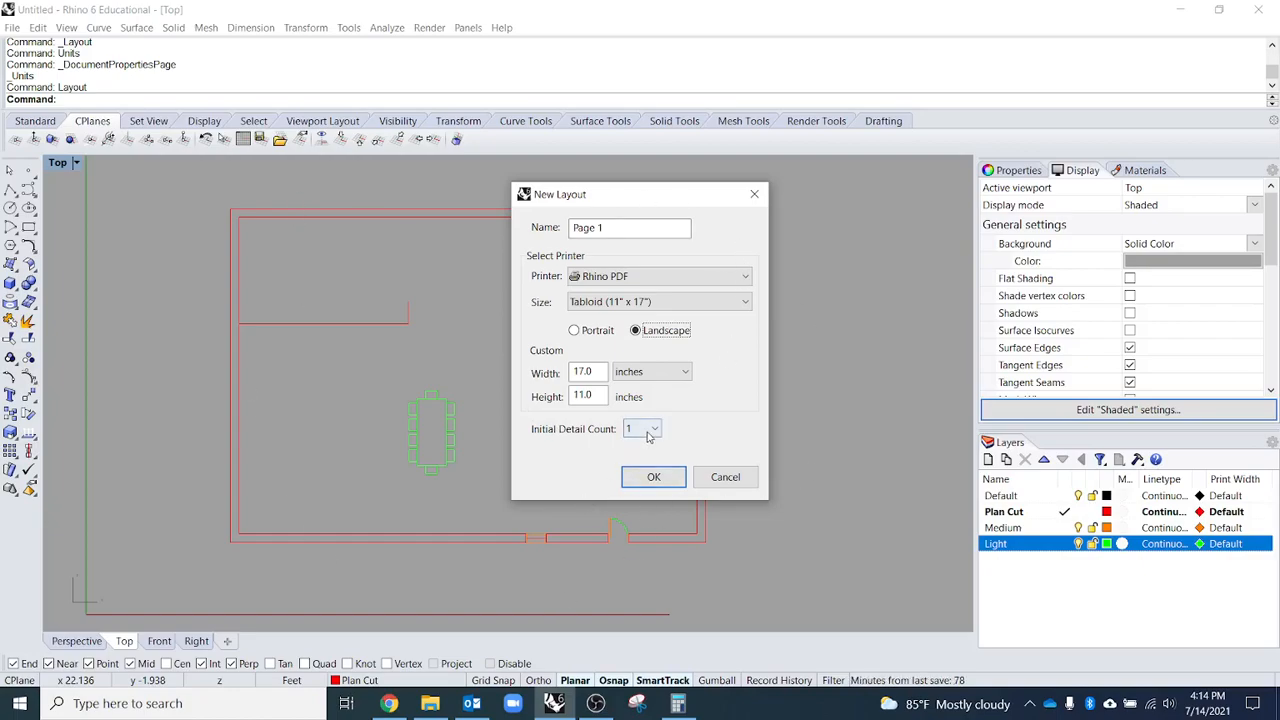
{"action": "left_click", "coordinate": [656, 479]}
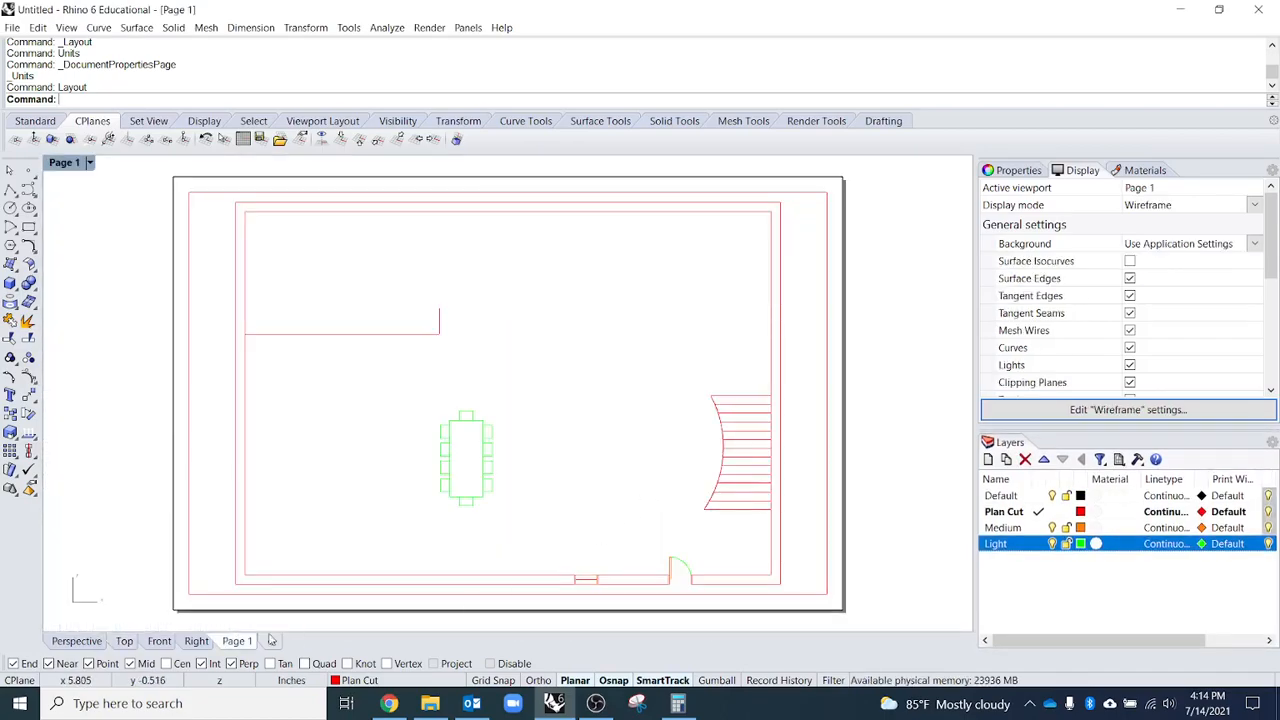
- Resize the page's detail frame by its edges and corners so it crops the plan to the interior partition and dining table
{"action": "left_click", "coordinate": [226, 598]}
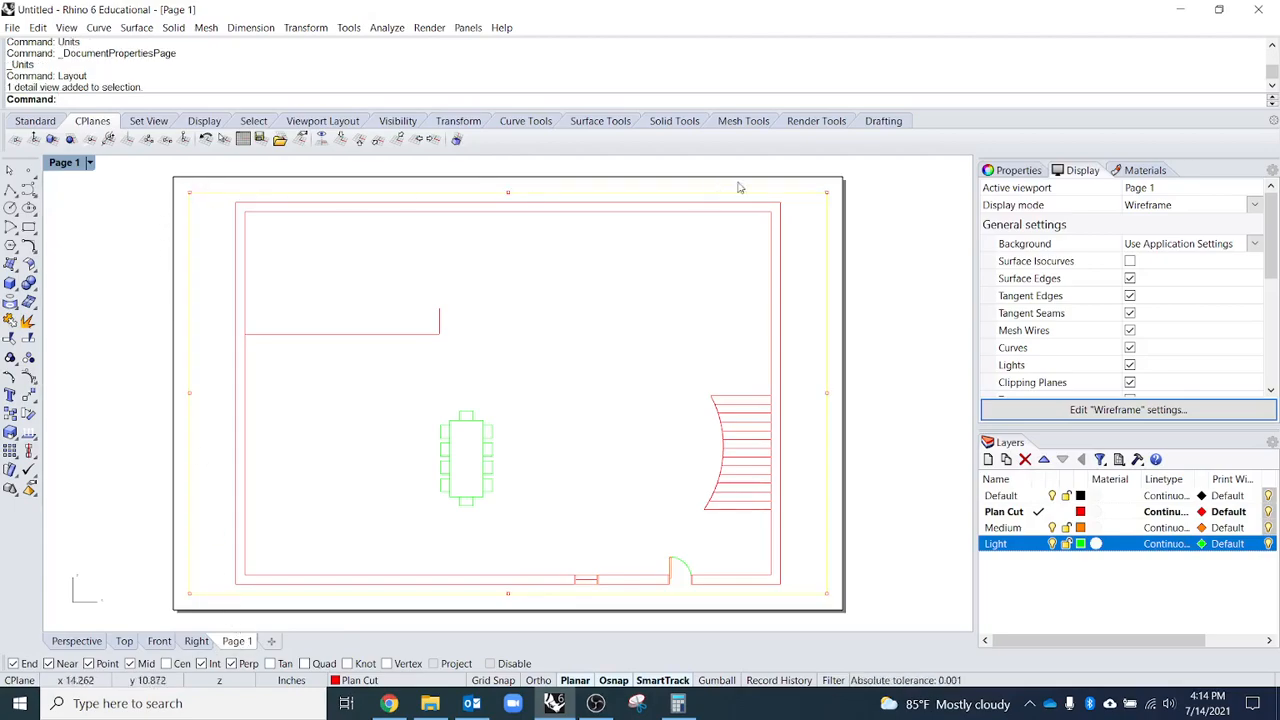
{"action": "left_click", "coordinate": [156, 414]}
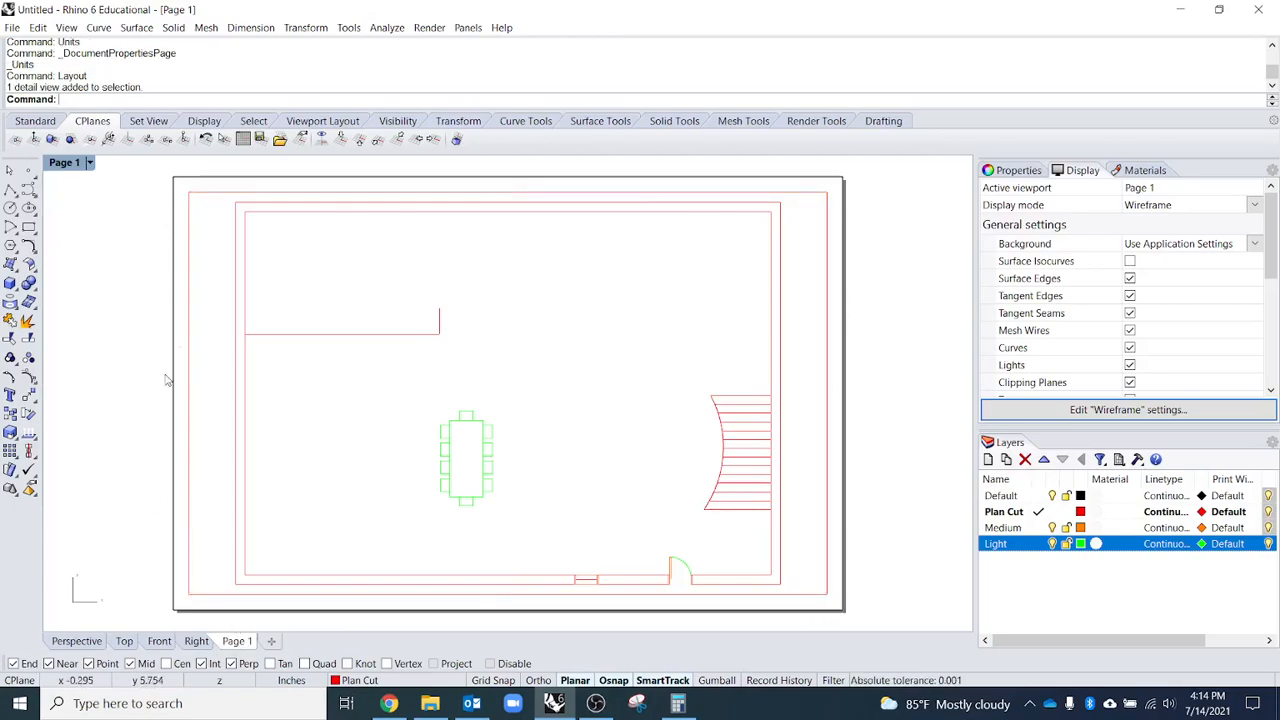
{"action": "left_click", "coordinate": [829, 574]}
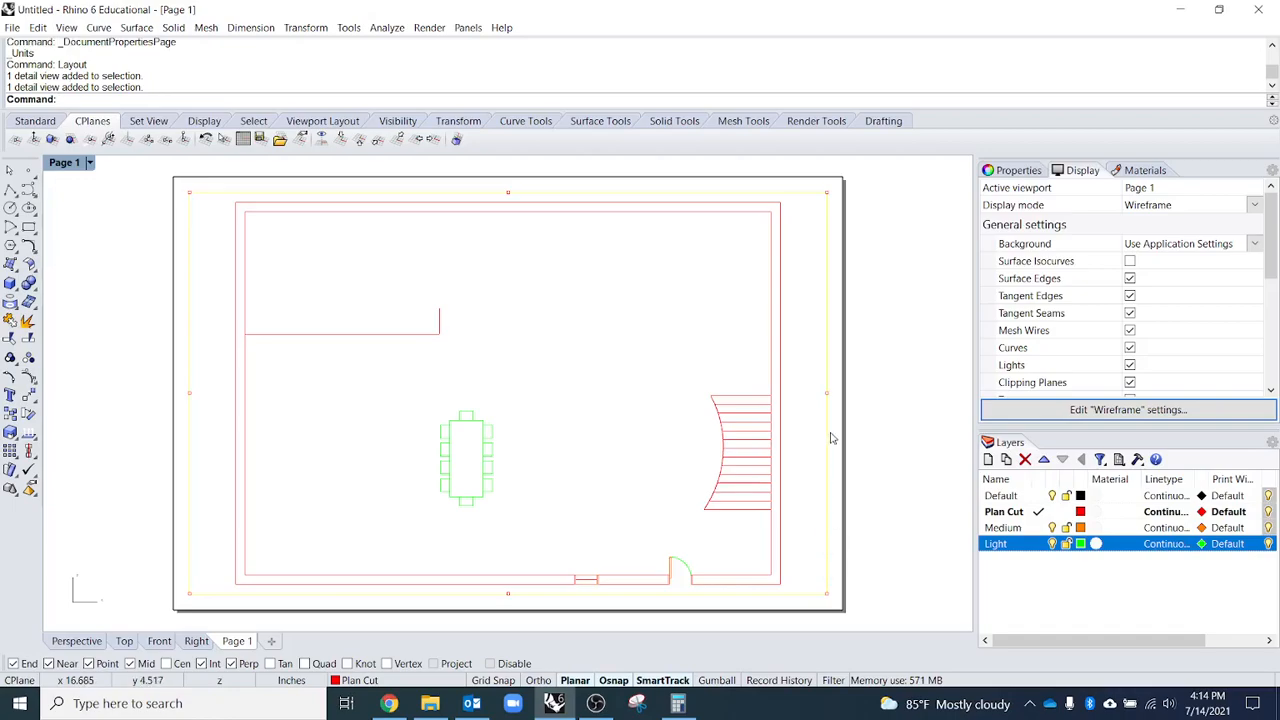
{"action": "left_click_drag", "start_coordinate": [829, 397], "coordinate": [770, 395]}
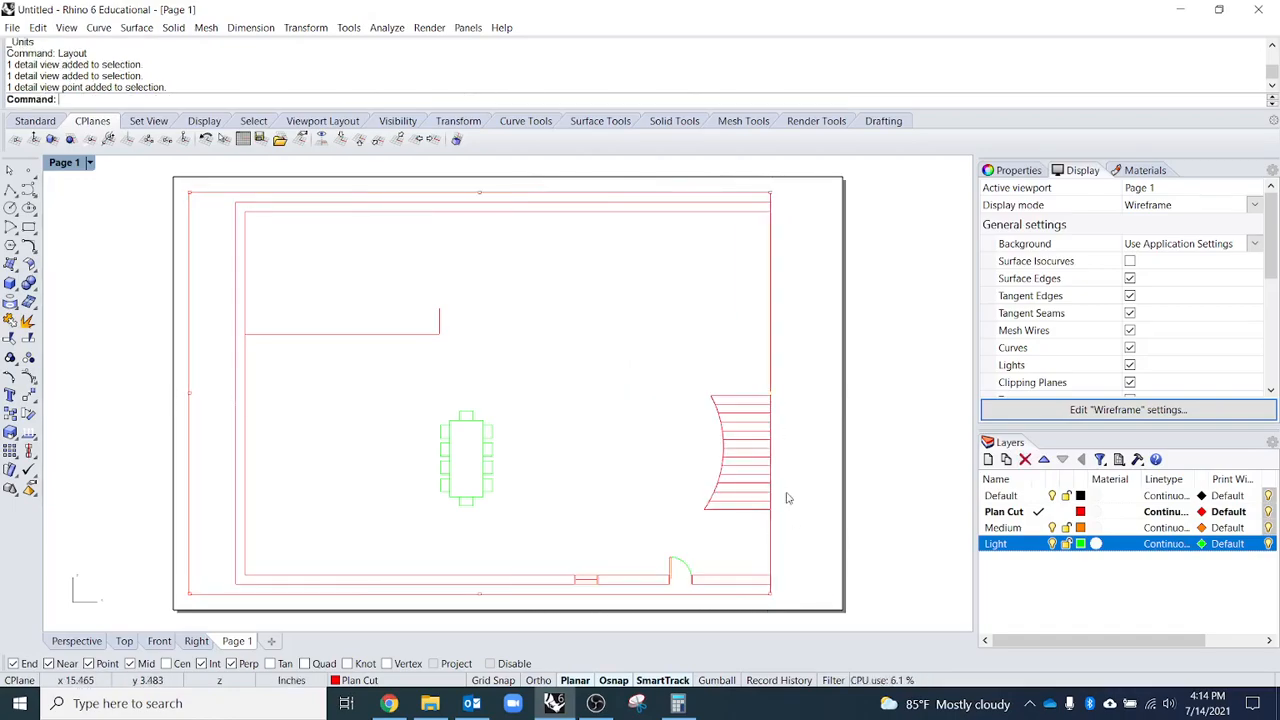
{"action": "left_click_drag", "start_coordinate": [731, 568], "coordinate": [492, 478]}
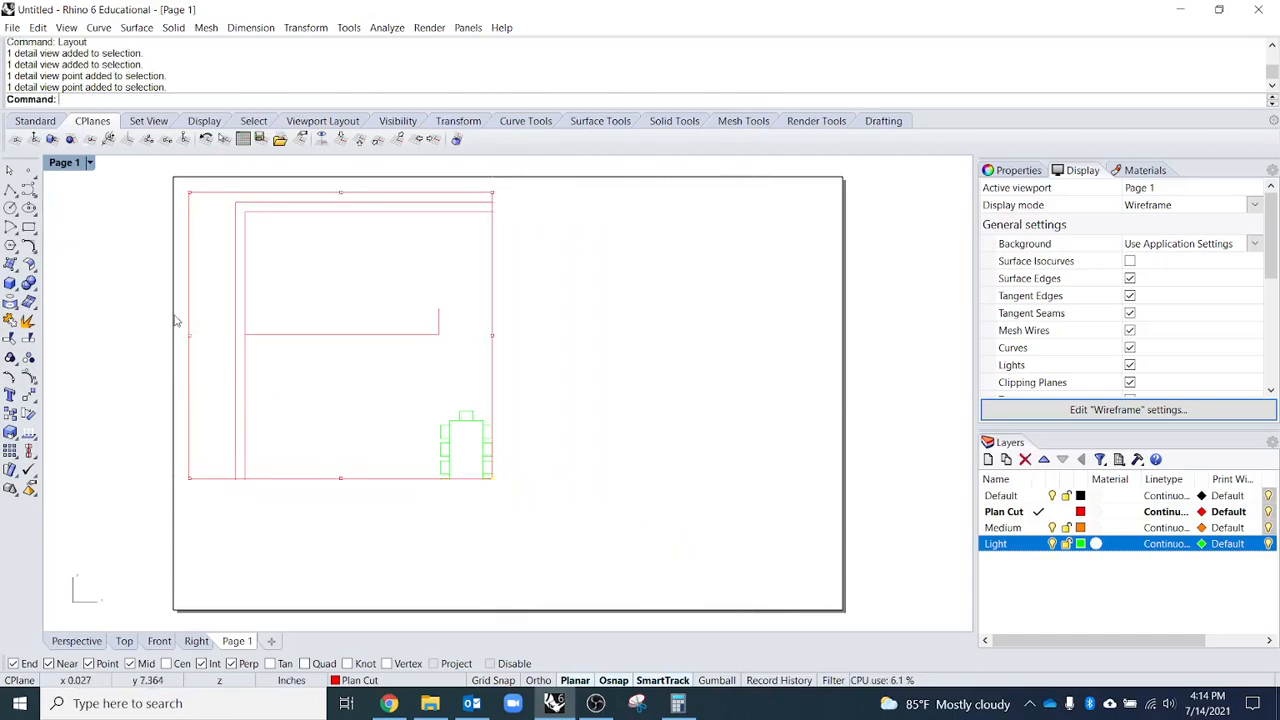
{"action": "mouse_move", "coordinate": [190, 193]}
{"action": "left_mouse_down"}
{"action": "mouse_move", "coordinate": [248, 244]}
{"action": "mouse_move", "coordinate": [181, 181]}
{"action": "mouse_move", "coordinate": [190, 193]}
{"action": "left_mouse_up"}
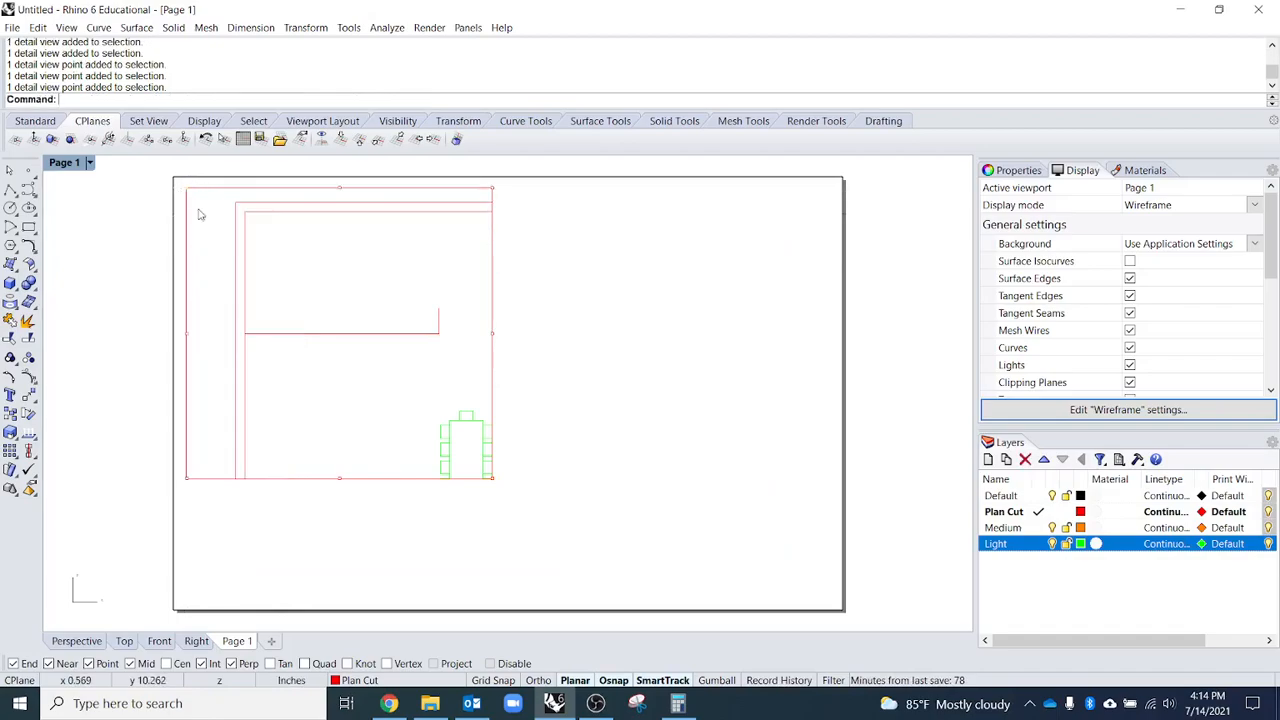
{"action": "left_click_drag", "start_coordinate": [491, 487], "coordinate": [601, 563]}
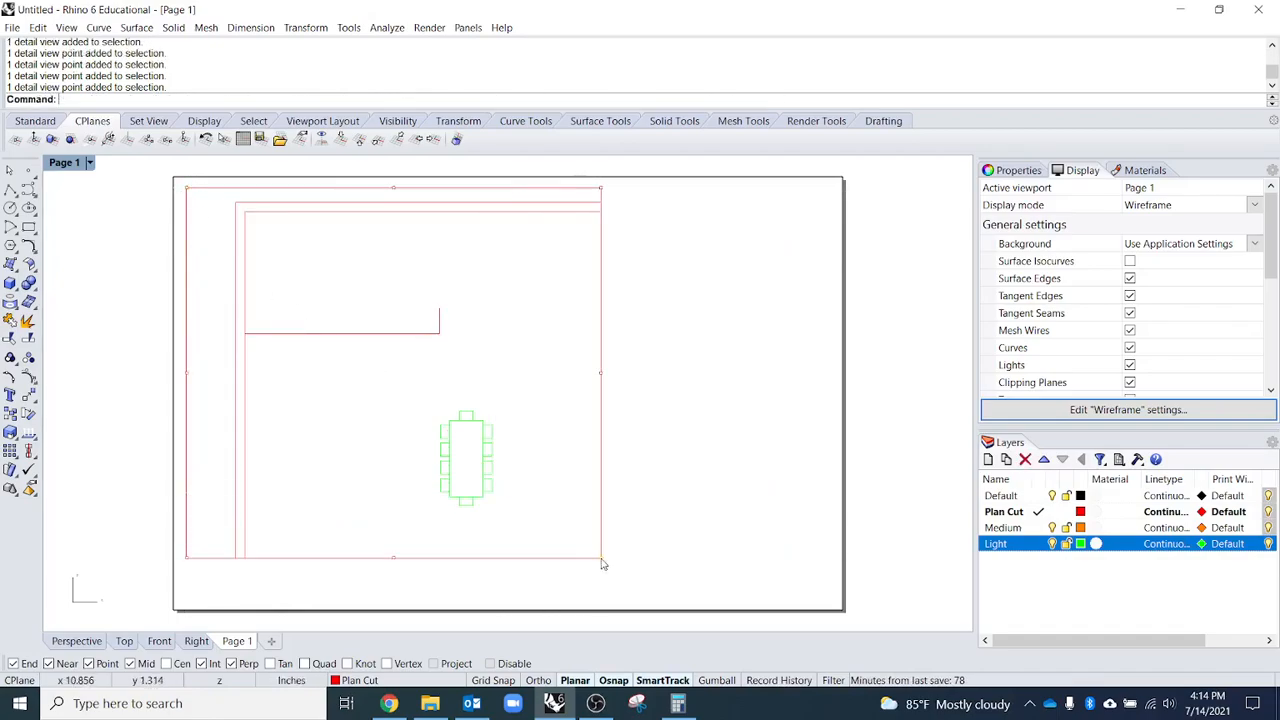
{"action": "type", "text": "detail"}
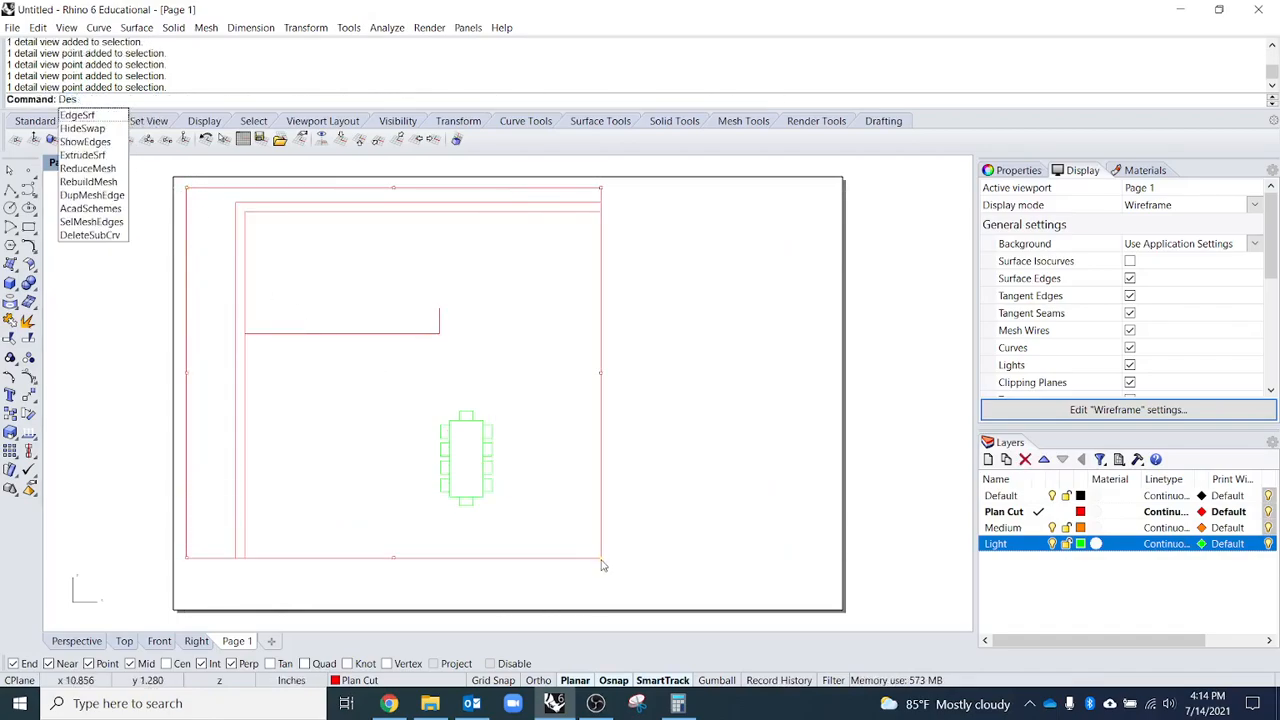
{"action": "key", "text": "Return"}
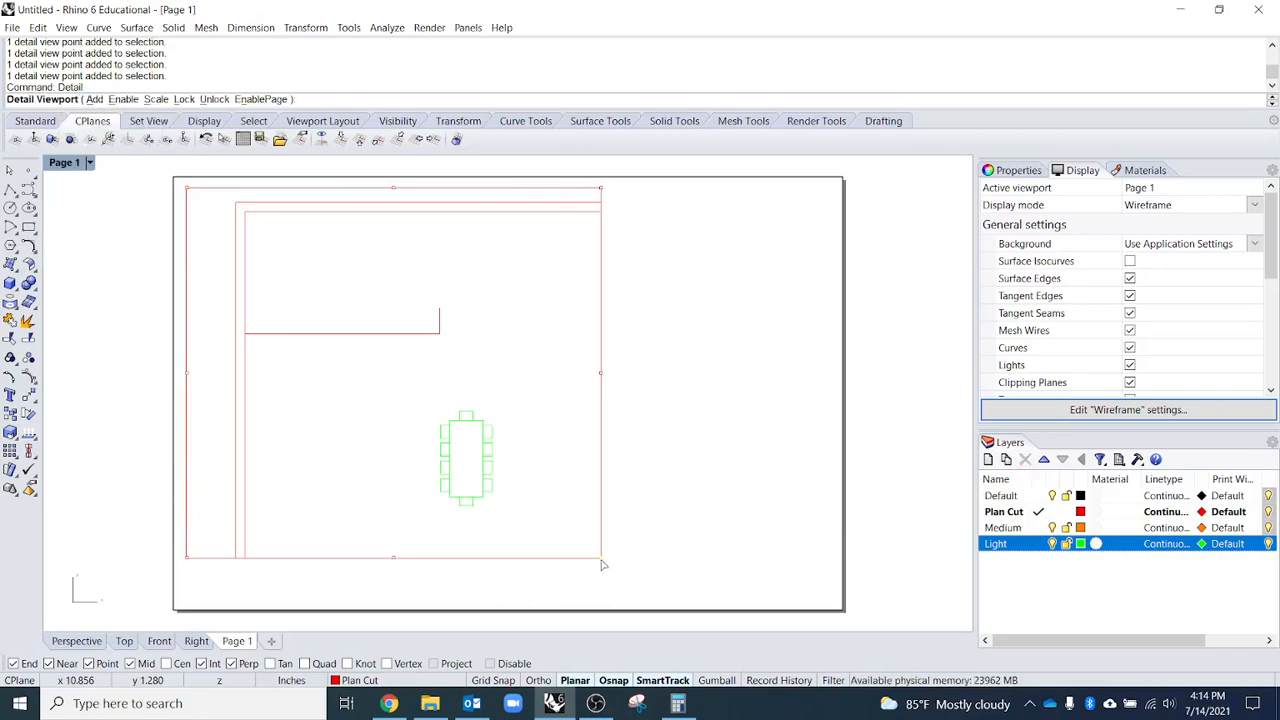
{"action": "left_click", "coordinate": [124, 99]}
{"action": "left_click", "coordinate": [188, 222]}
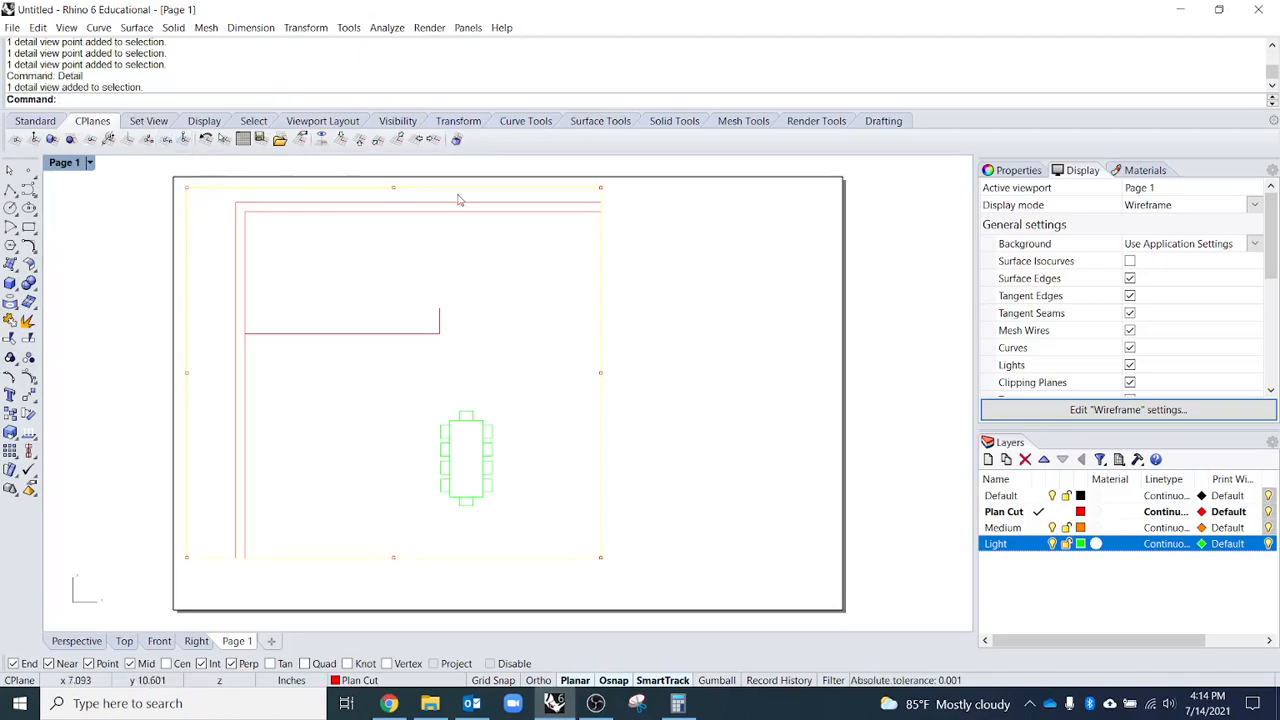
- Delete the detail view from the layout page and undo the deletion
{"action": "type", "text": "Detail"}
{"action": "key", "text": "Return"}
{"action": "key", "text": "Escape"}
{"action": "key", "text": "Delete"}
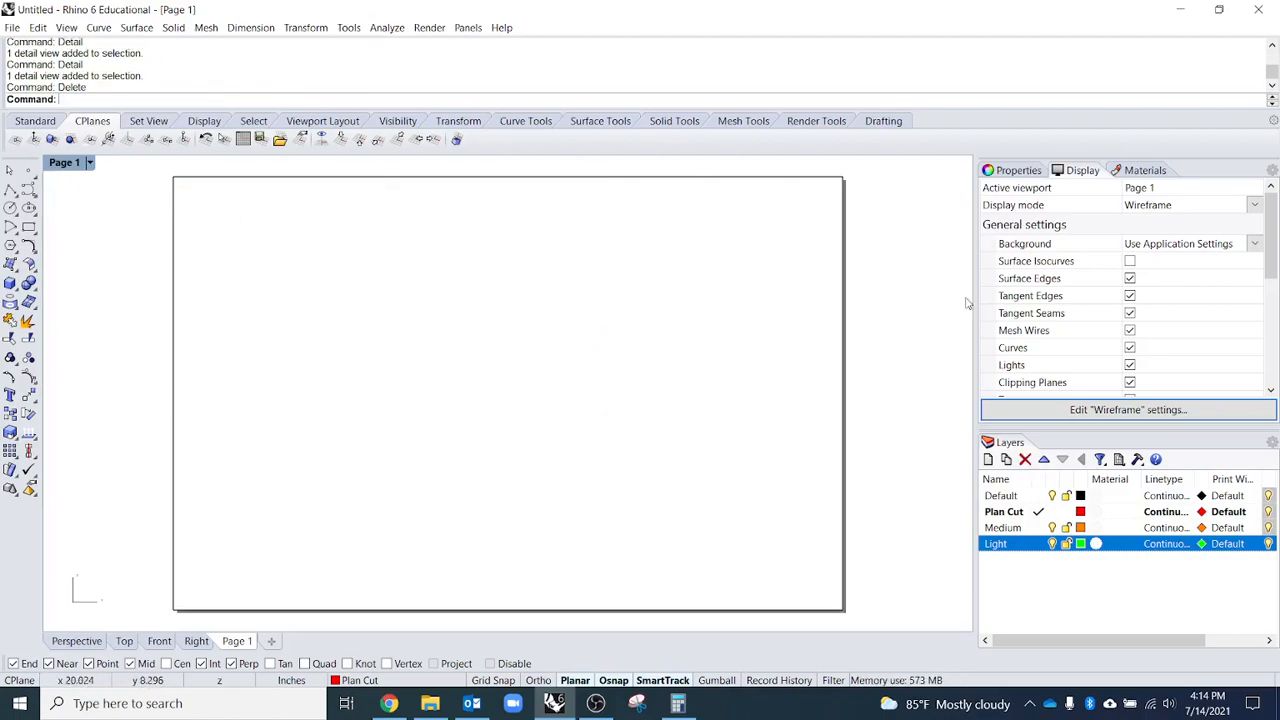
{"action": "key", "text": "ctrl+z"}
- Enlarge the detail frame until it nearly fills the page and shows the whole floor plan
{"action": "left_click", "coordinate": [603, 430]}
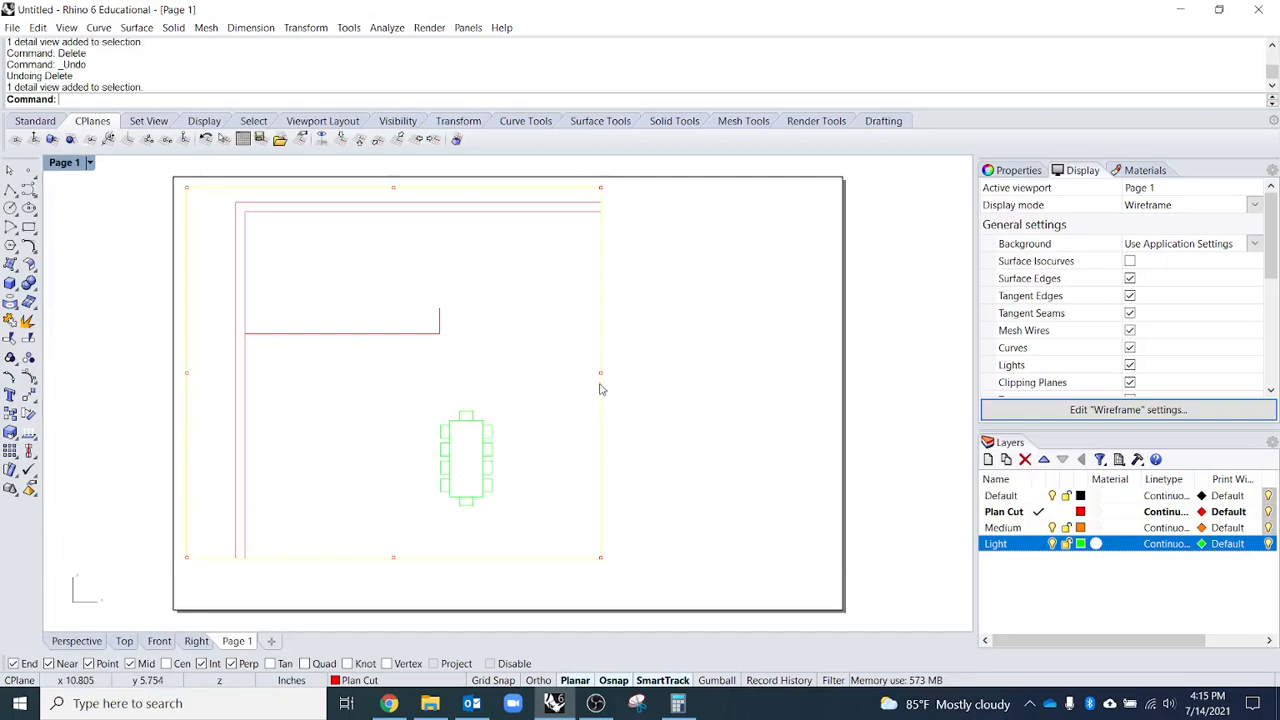
{"action": "left_click_drag", "start_coordinate": [601, 374], "coordinate": [828, 456]}
{"action": "left_click_drag", "start_coordinate": [507, 562], "coordinate": [507, 598]}
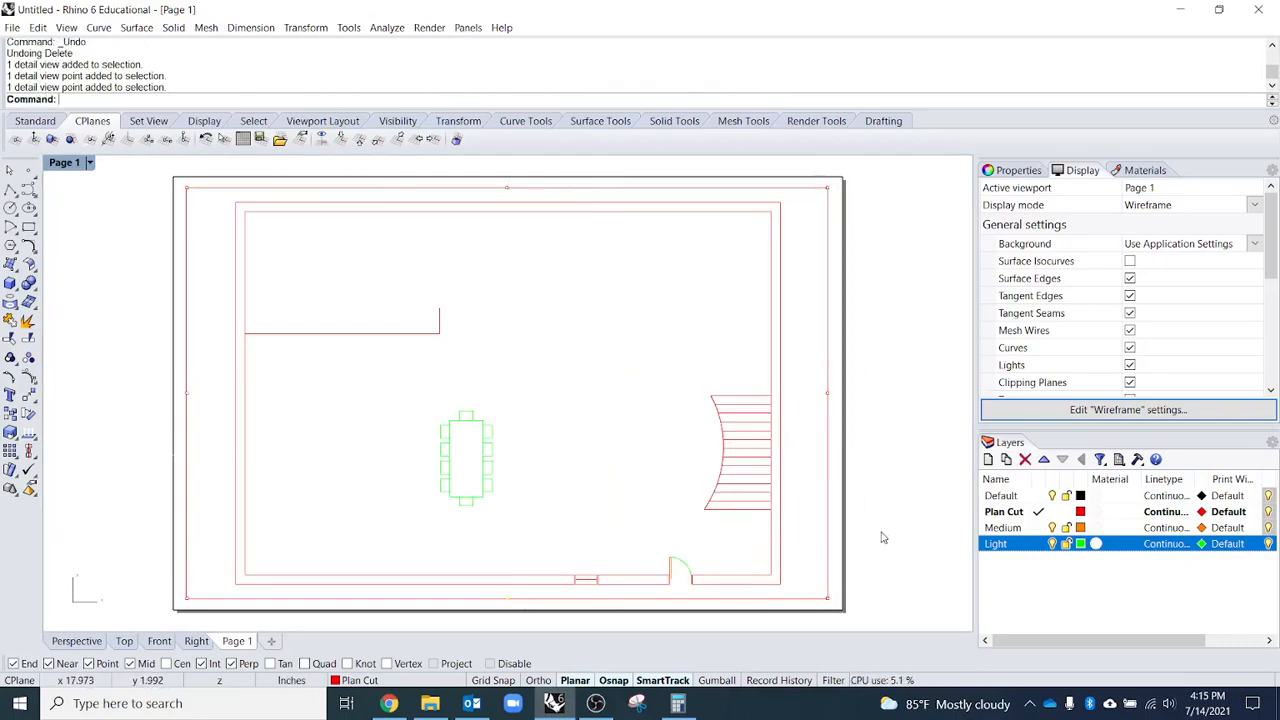
{"action": "left_click", "coordinate": [850, 530]}
- Set the detail view's scale to 0.25 inches on page for 1 foot in model
{"action": "left_click", "coordinate": [830, 338]}
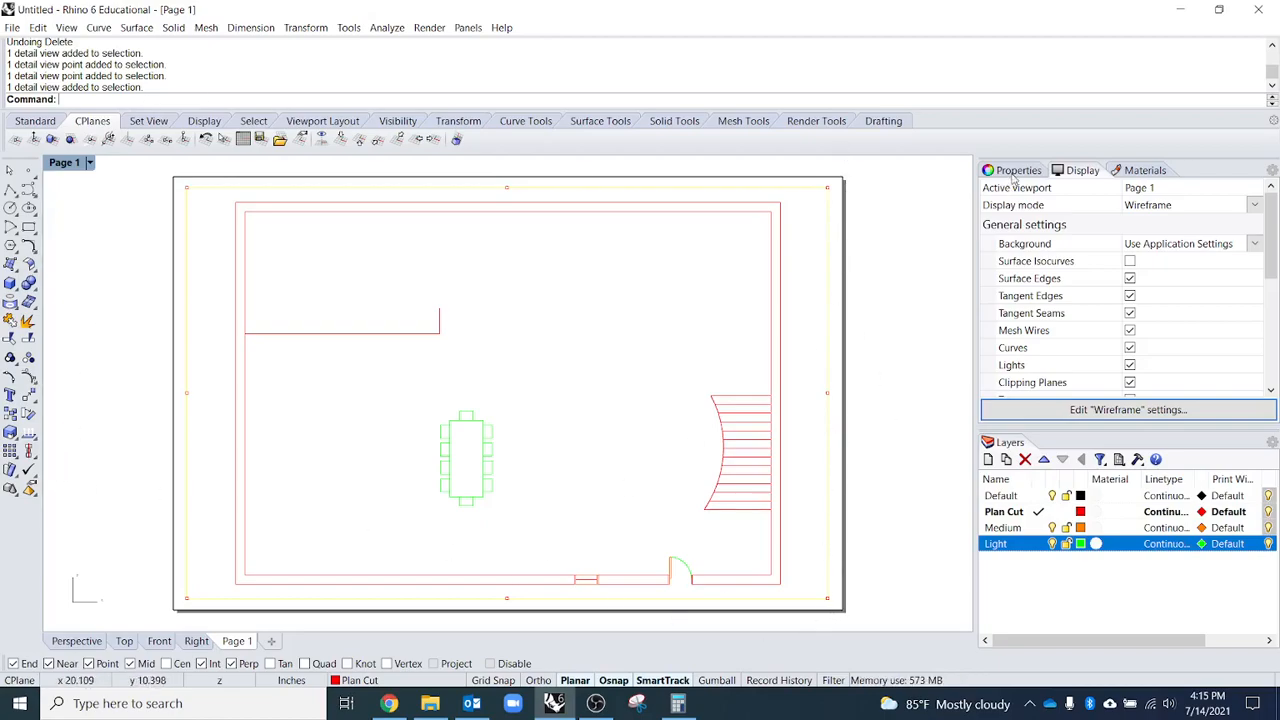
{"action": "left_click", "coordinate": [882, 245]}
{"action": "left_click", "coordinate": [830, 224]}
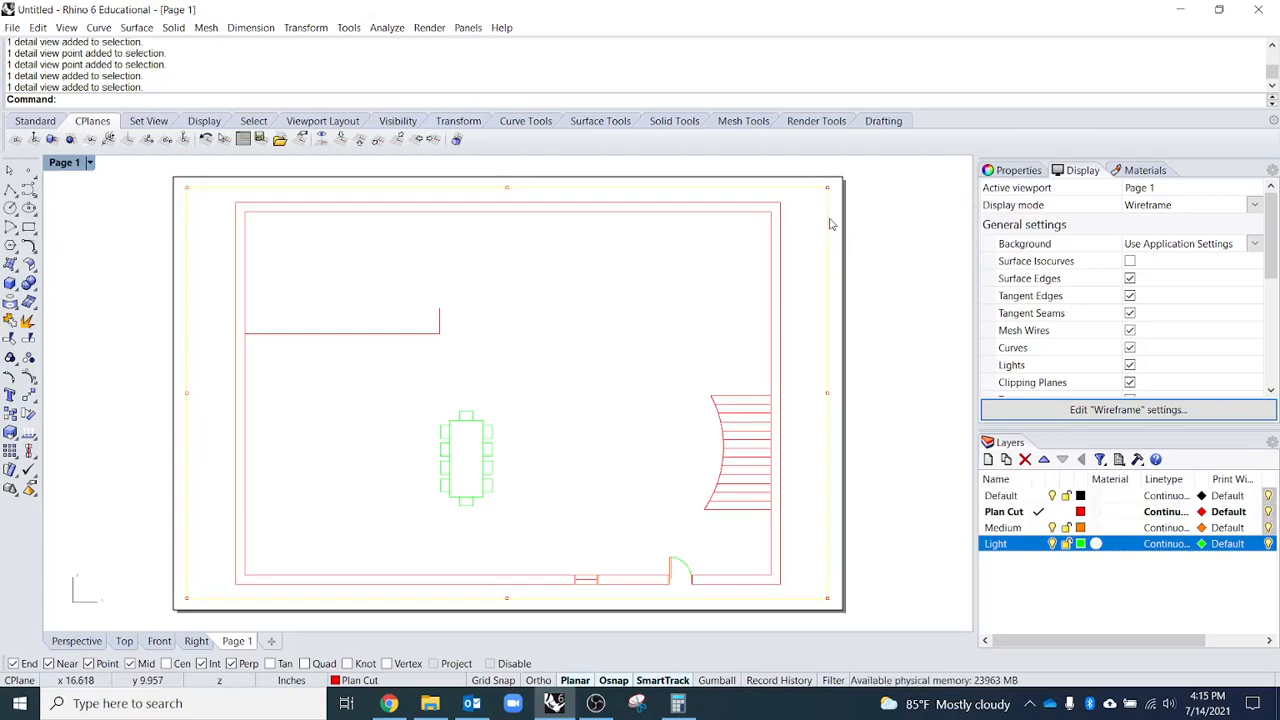
{"action": "left_click", "coordinate": [1012, 171]}
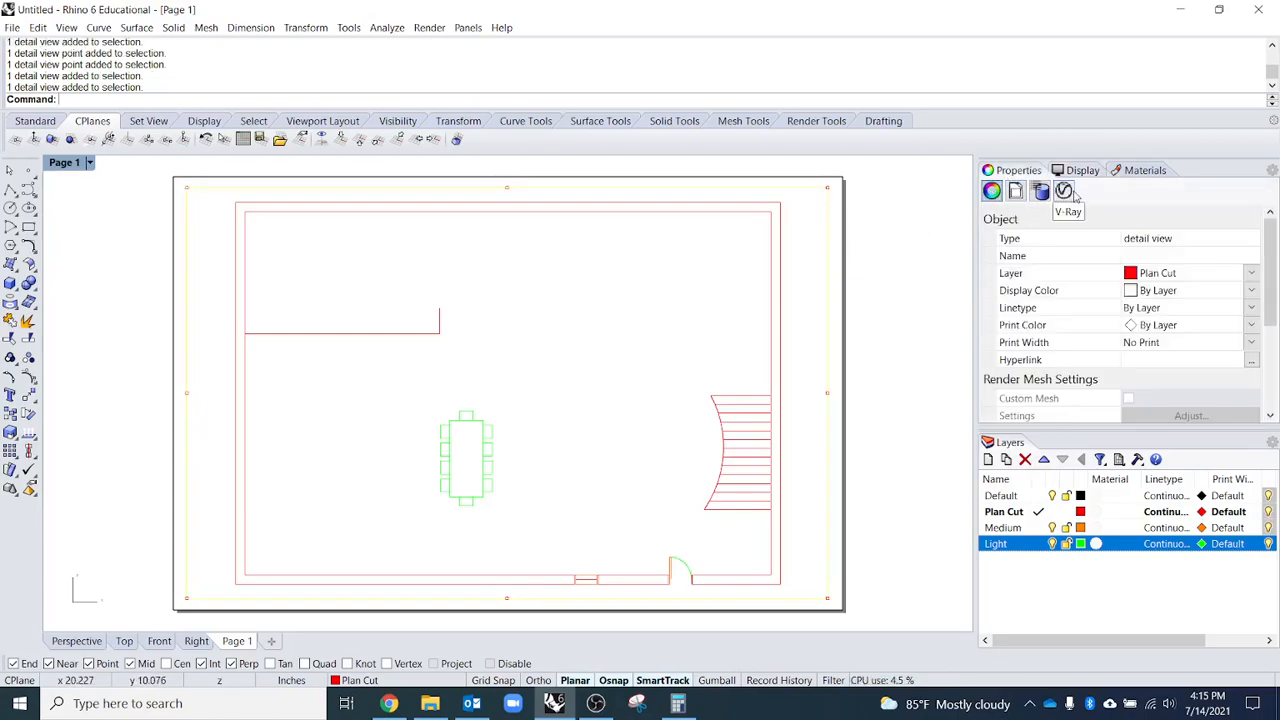
{"action": "left_click", "coordinate": [1018, 196]}
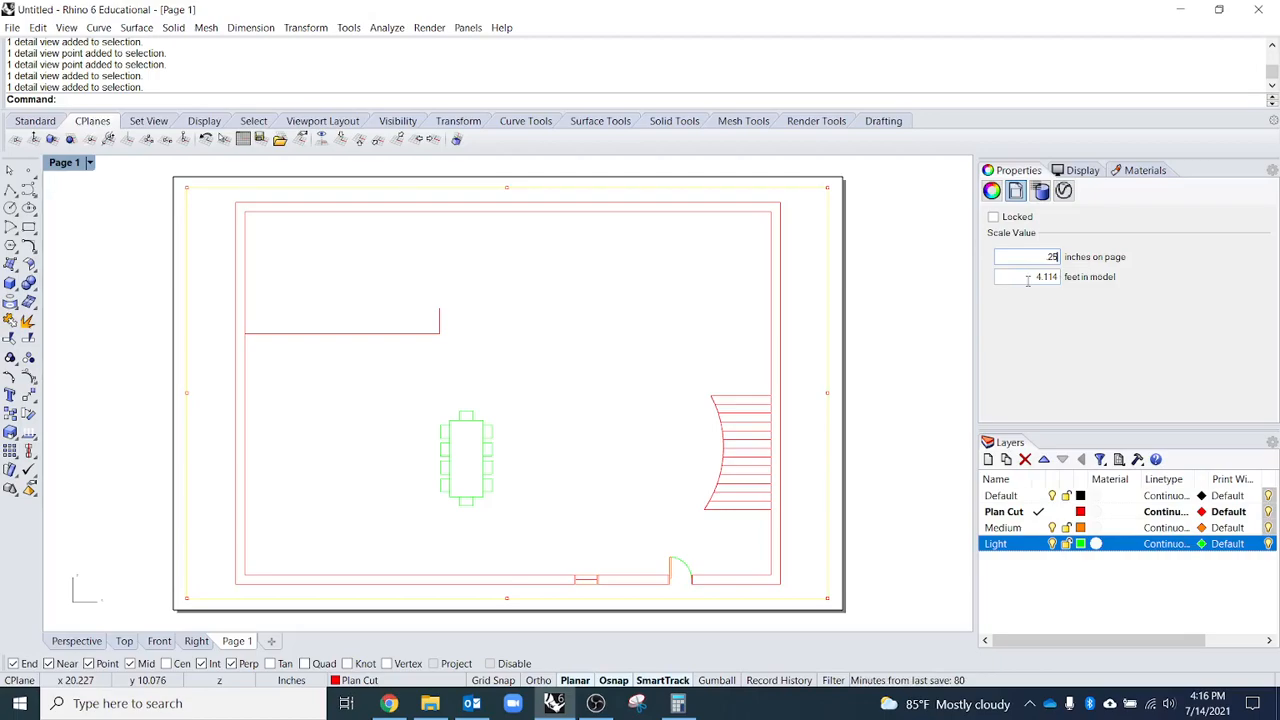
{"action": "key", "text": "Tab"}
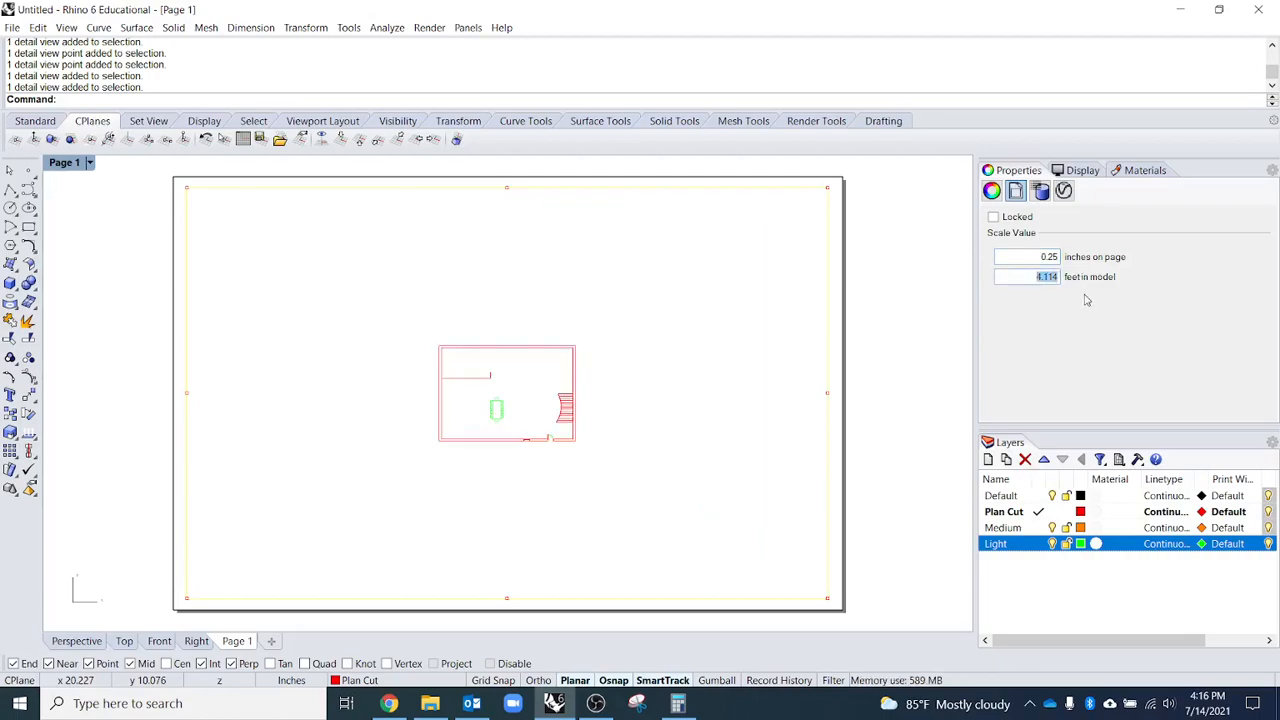
{"action": "type", "text": "1"}
{"action": "left_click", "coordinate": [1034, 256]}
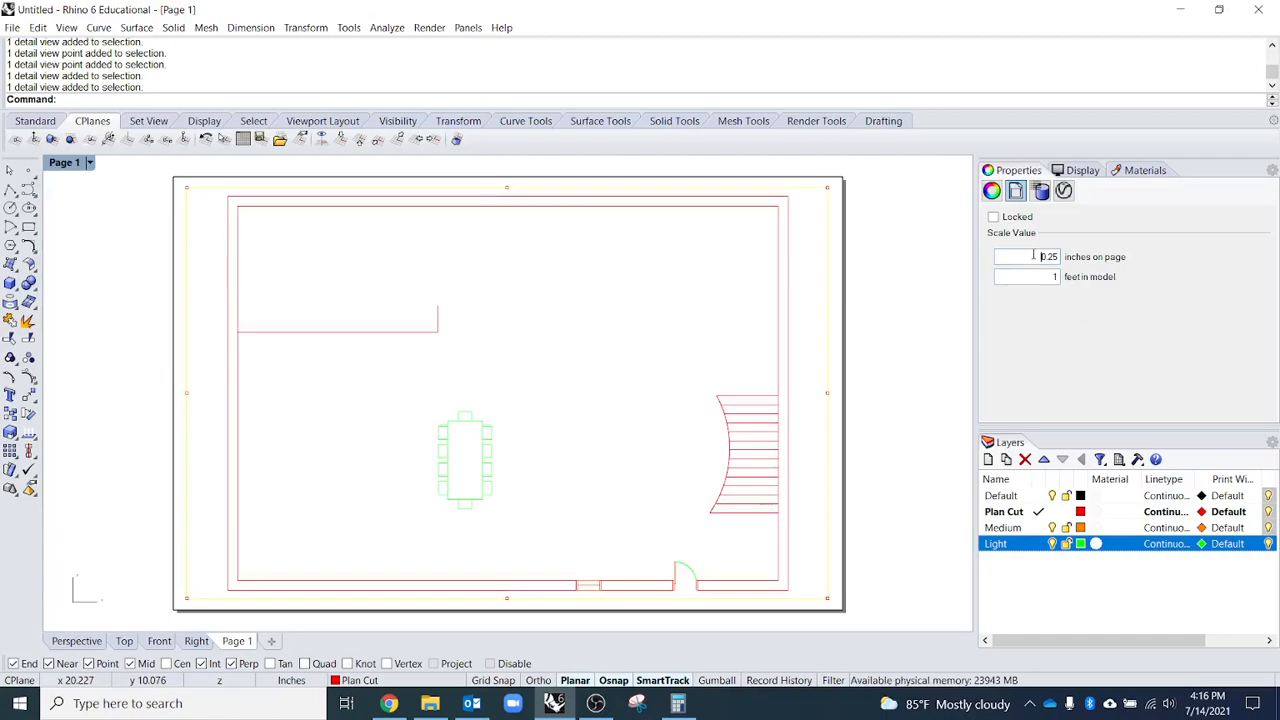
{"action": "left_click", "coordinate": [931, 354]}
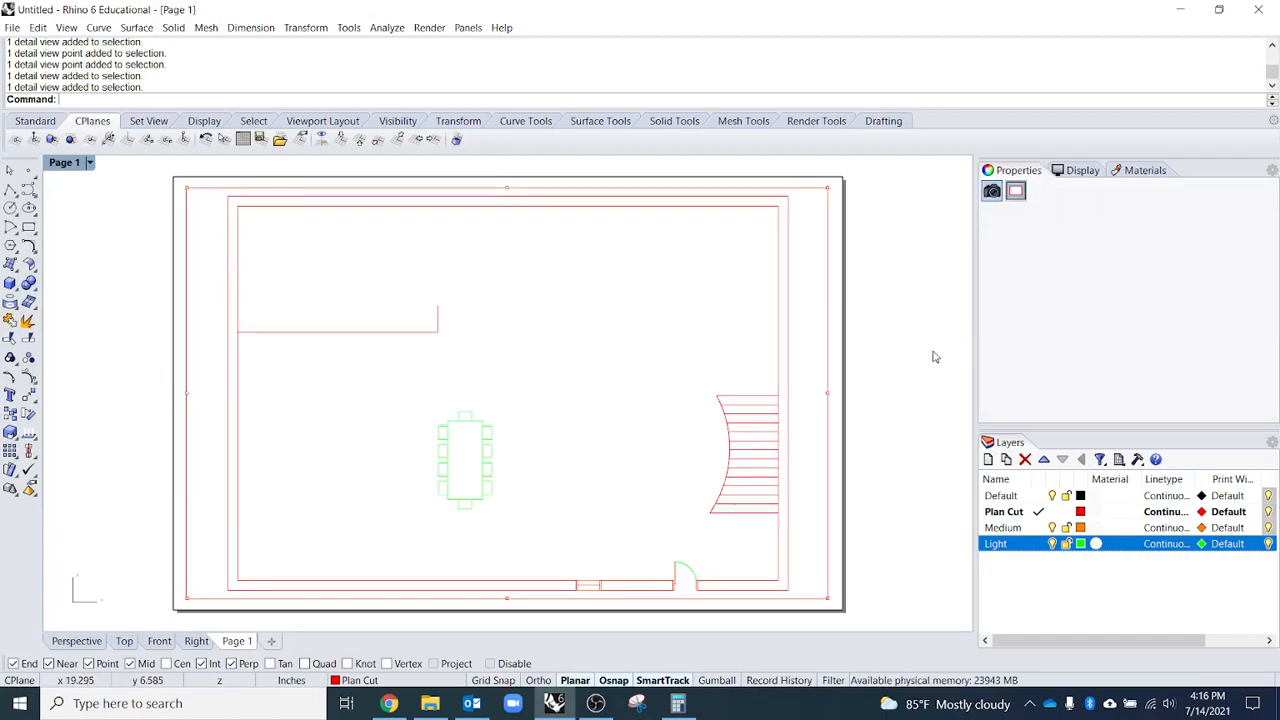
- Change the detail view's scale to 1 inch on page for 8 feet in model
{"action": "left_click", "coordinate": [827, 366]}
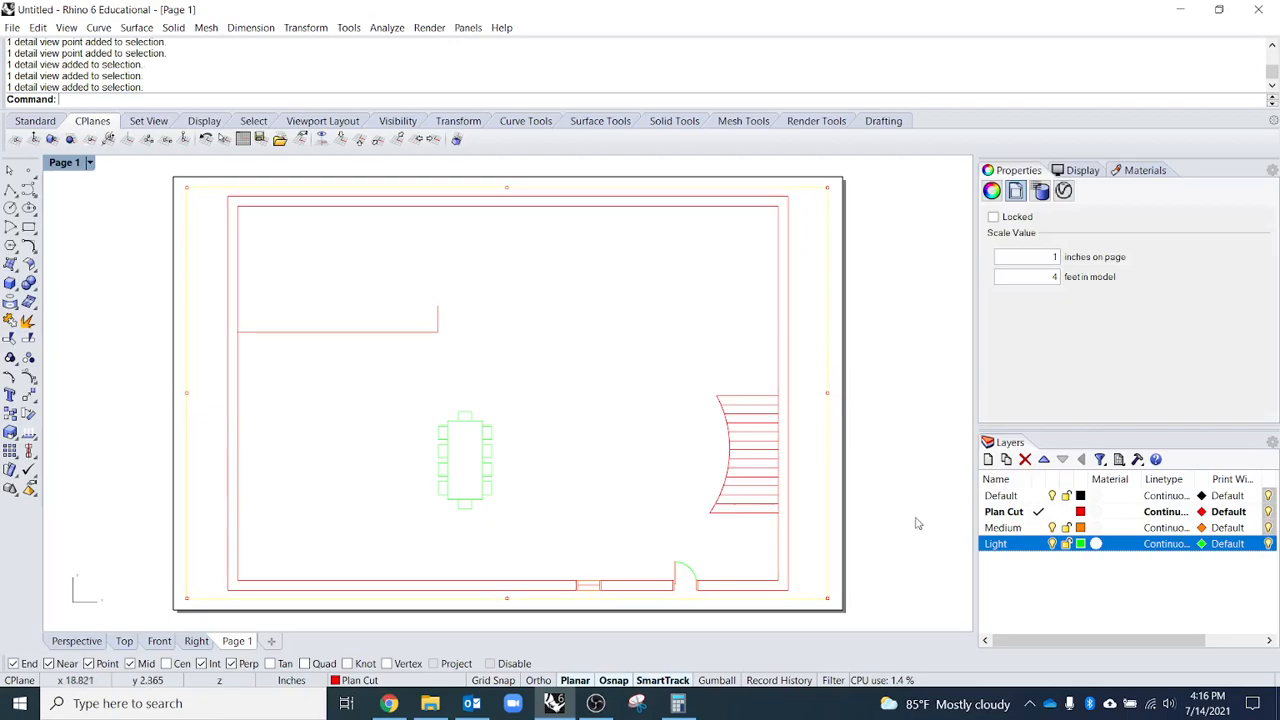
{"action": "left_click", "coordinate": [1045, 278]}
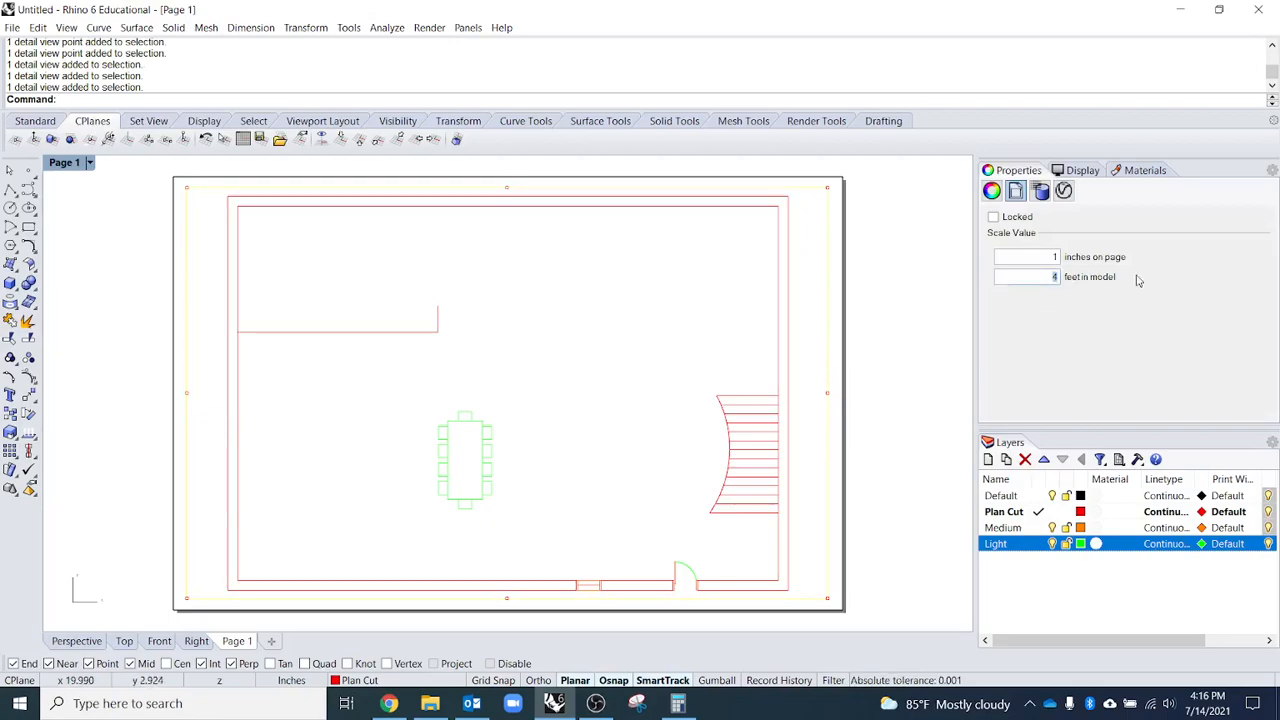
{"action": "type", "text": "8"}
{"action": "left_click", "coordinate": [1054, 257]}
{"action": "left_click", "coordinate": [1054, 277]}
{"action": "left_click", "coordinate": [955, 326]}
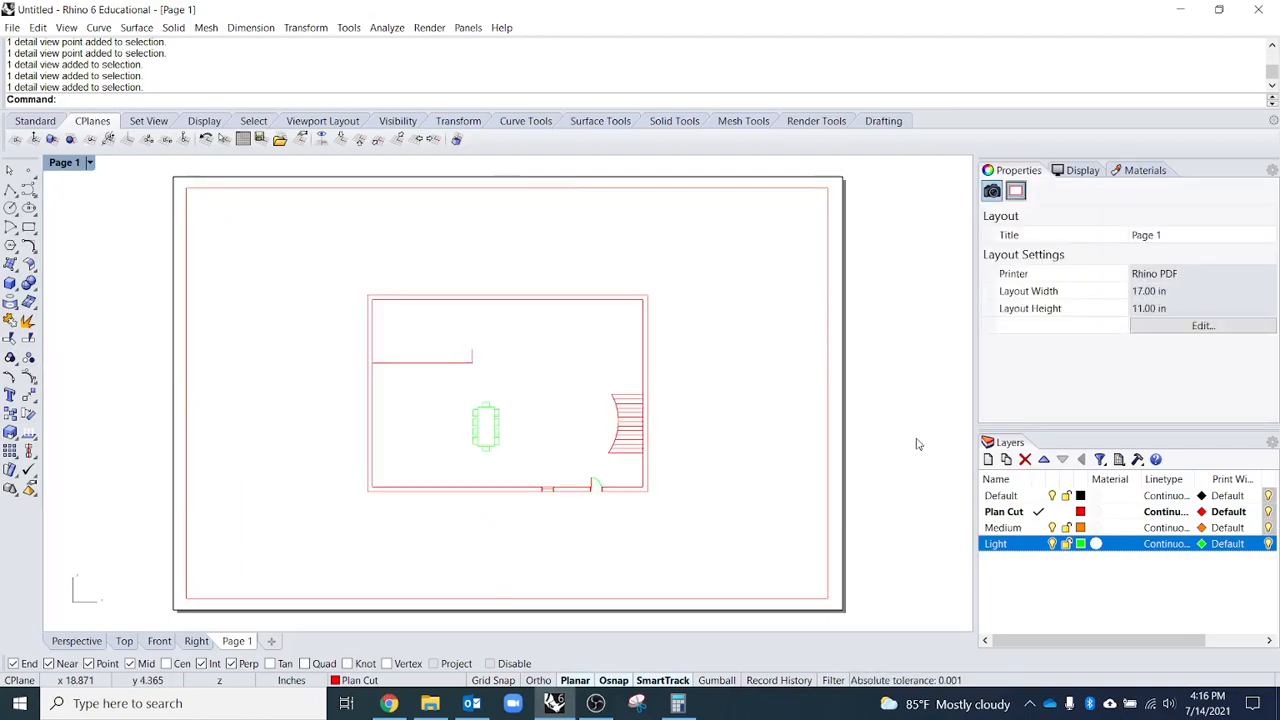
- Set the detail view's scale to 1 inch on page for 4 feet in model
{"action": "left_click", "coordinate": [830, 509]}
{"action": "left_click", "coordinate": [1045, 281]}
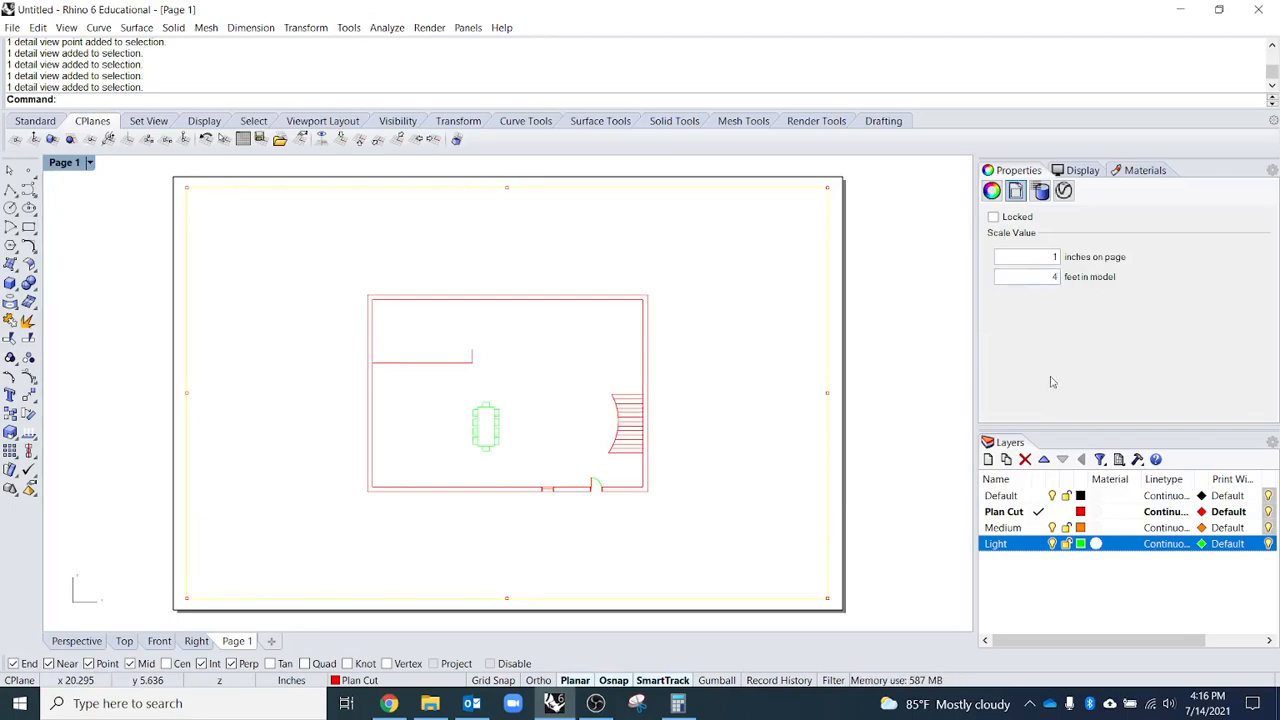
{"action": "left_click", "coordinate": [946, 409]}
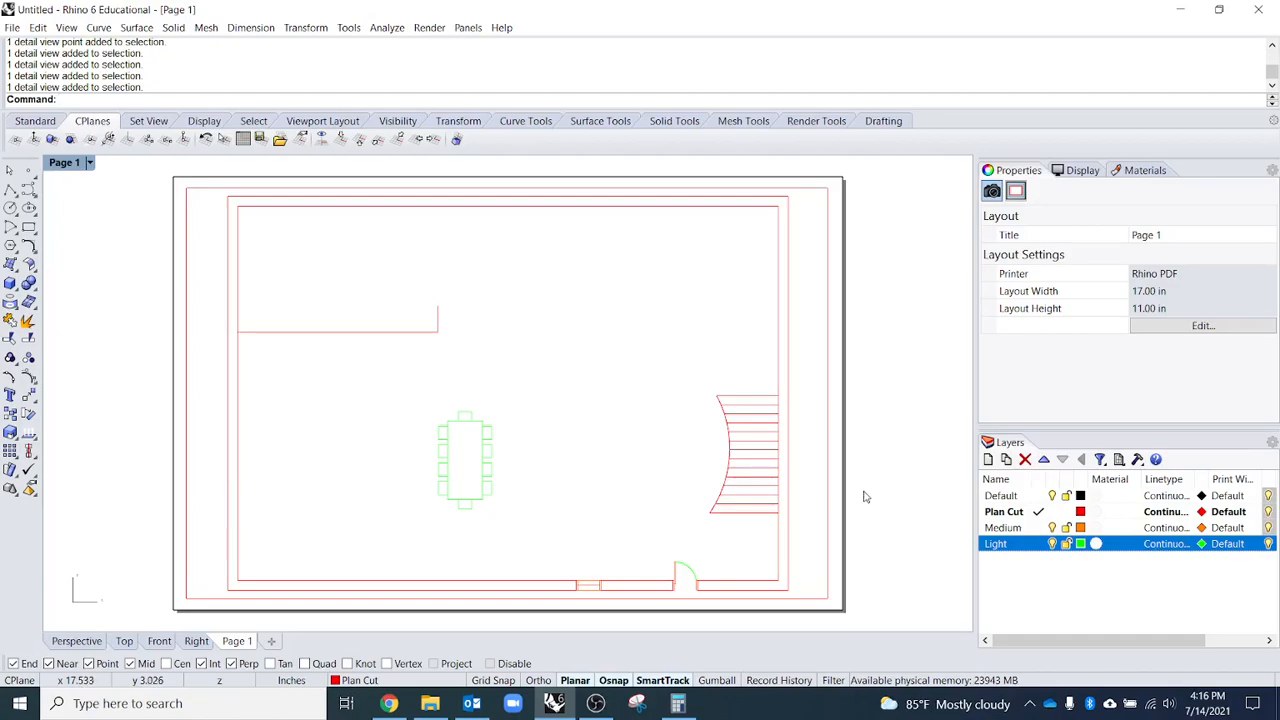
{"action": "left_click", "coordinate": [828, 501]}
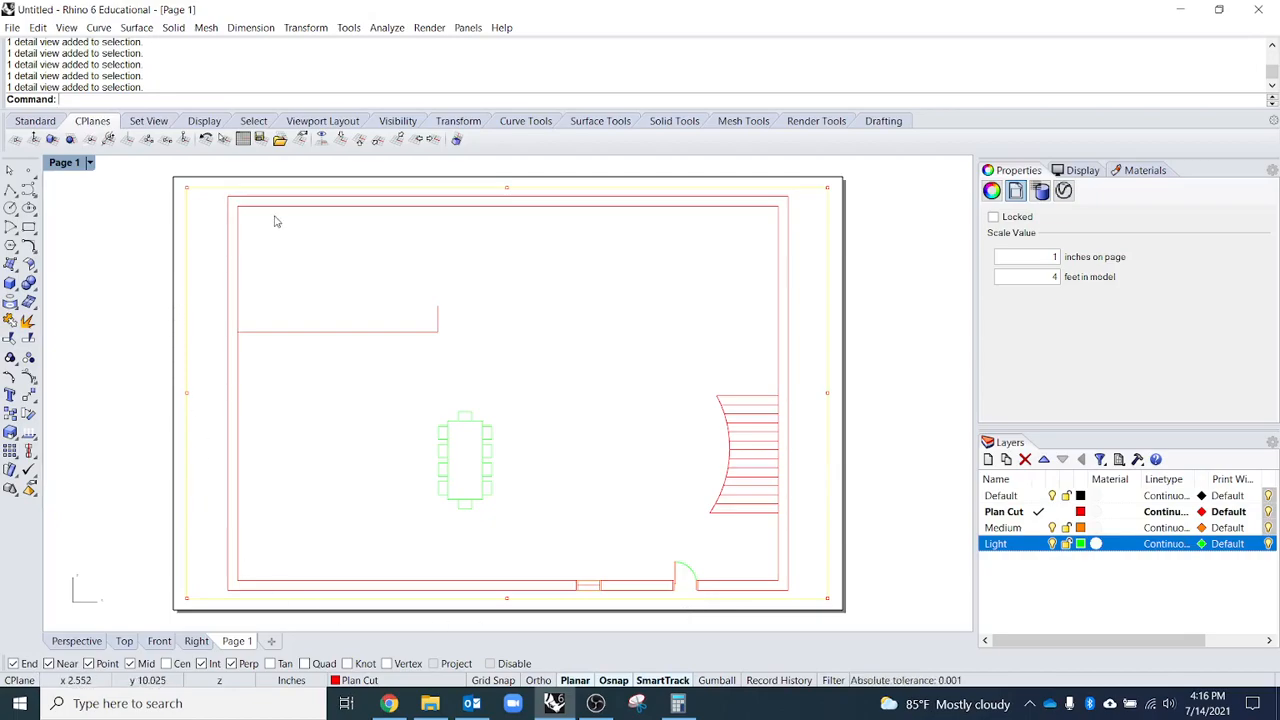
- Activate the detail view, pan and zoom the floor plan inside it, and return to the layout page
{"action": "double_click", "coordinate": [644, 502]}
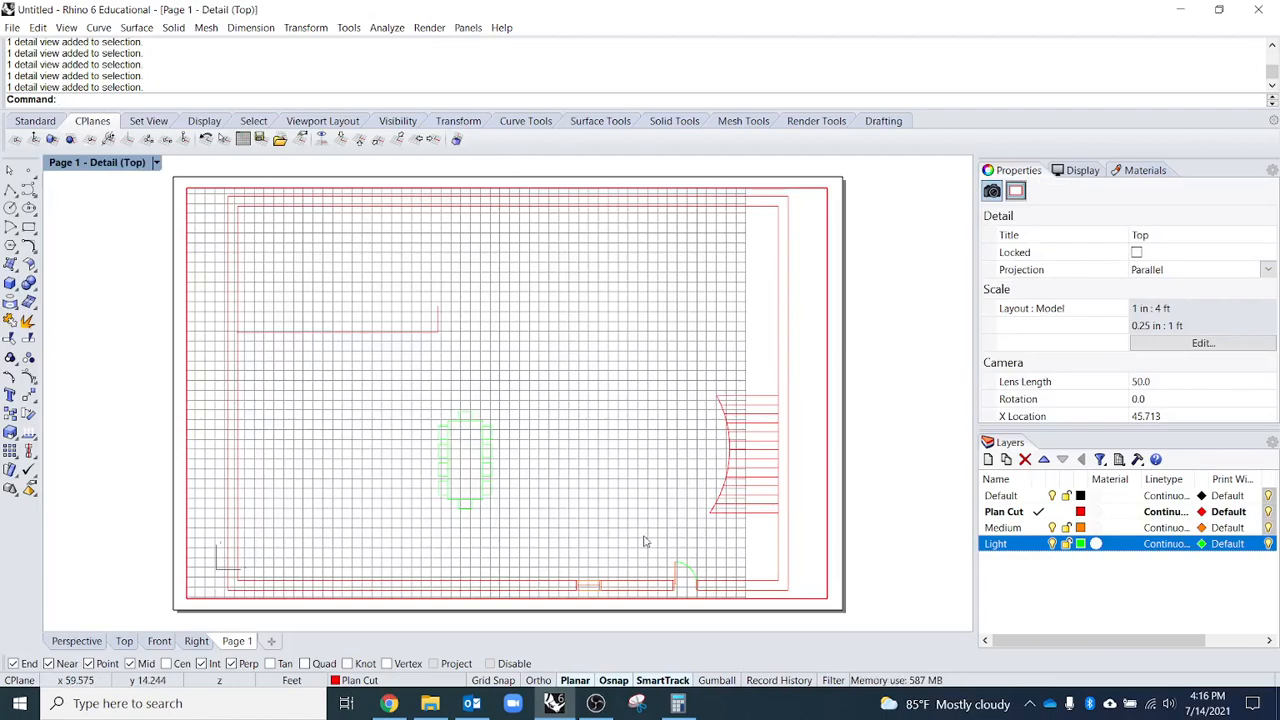
{"action": "double_click", "coordinate": [644, 541]}
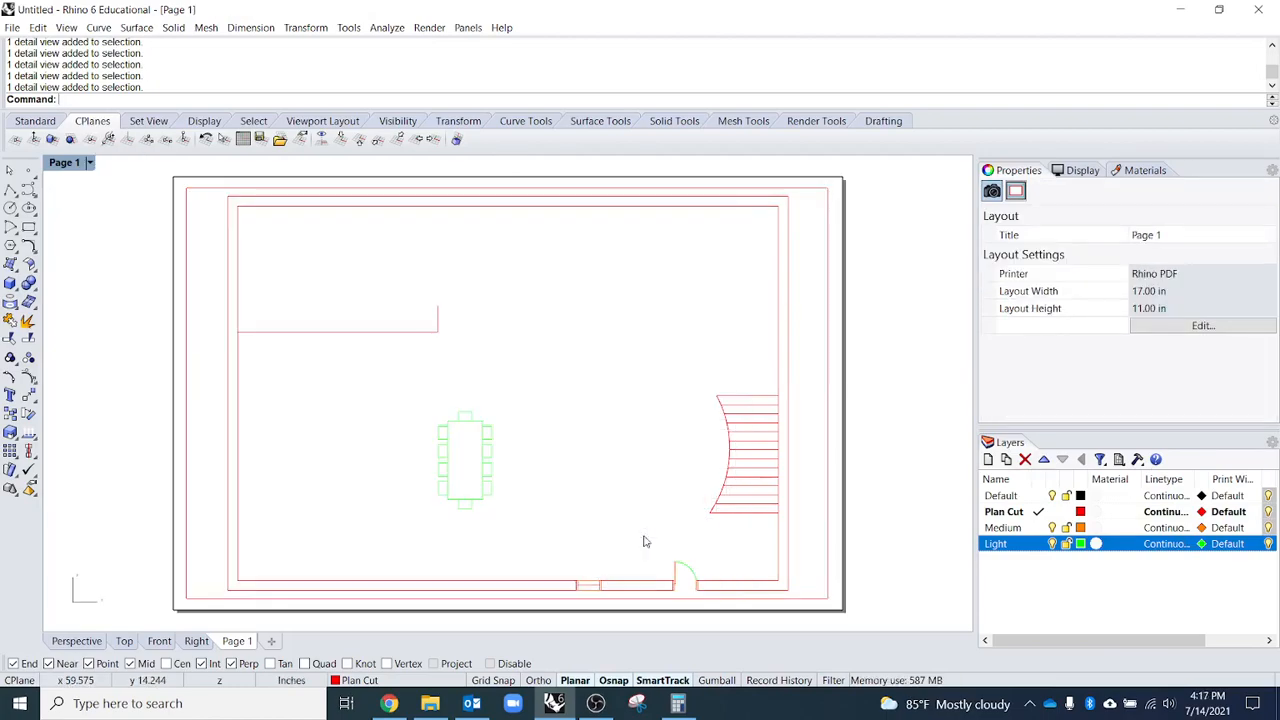
{"action": "double_click", "coordinate": [644, 541]}
{"action": "mouse_move", "coordinate": [635, 531]}
{"action": "right_mouse_down"}
{"action": "mouse_move", "coordinate": [666, 443]}
{"action": "mouse_move", "coordinate": [620, 286]}
{"action": "mouse_move", "coordinate": [434, 280]}
{"action": "mouse_move", "coordinate": [381, 518]}
{"action": "mouse_move", "coordinate": [691, 602]}
{"action": "mouse_move", "coordinate": [677, 531]}
{"action": "right_mouse_up"}
{"action": "mouse_move", "coordinate": [877, 414]}
{"action": "right_mouse_down"}
{"action": "mouse_move", "coordinate": [760, 476]}
{"action": "mouse_move", "coordinate": [797, 334]}
{"action": "mouse_move", "coordinate": [963, 477]}
{"action": "mouse_move", "coordinate": [654, 289]}
{"action": "mouse_move", "coordinate": [925, 447]}
{"action": "mouse_move", "coordinate": [829, 265]}
{"action": "mouse_move", "coordinate": [905, 415]}
{"action": "mouse_move", "coordinate": [814, 397]}
{"action": "mouse_move", "coordinate": [827, 392]}
{"action": "mouse_move", "coordinate": [822, 405]}
{"action": "right_mouse_up"}
{"action": "scroll", "coordinate": [618, 426], "scroll_direction": "down", "scroll_amount": 6}
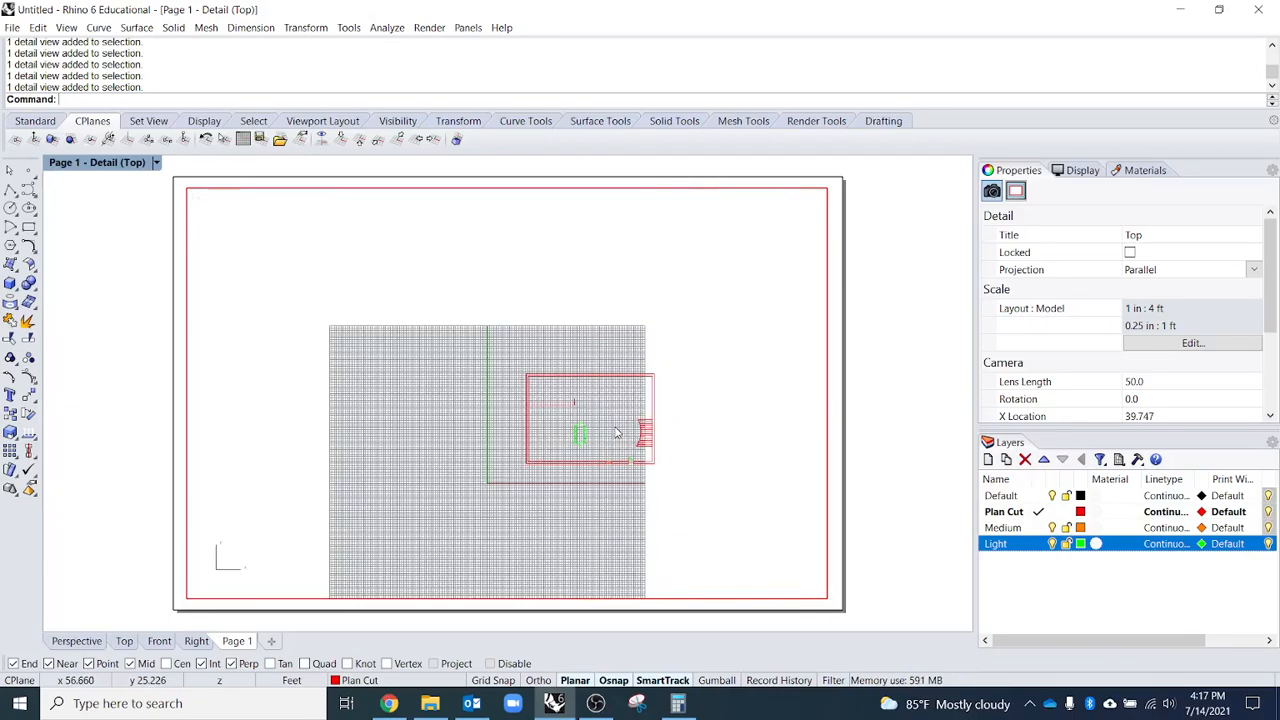
{"action": "scroll", "coordinate": [486, 483], "scroll_direction": "up", "scroll_amount": 8}
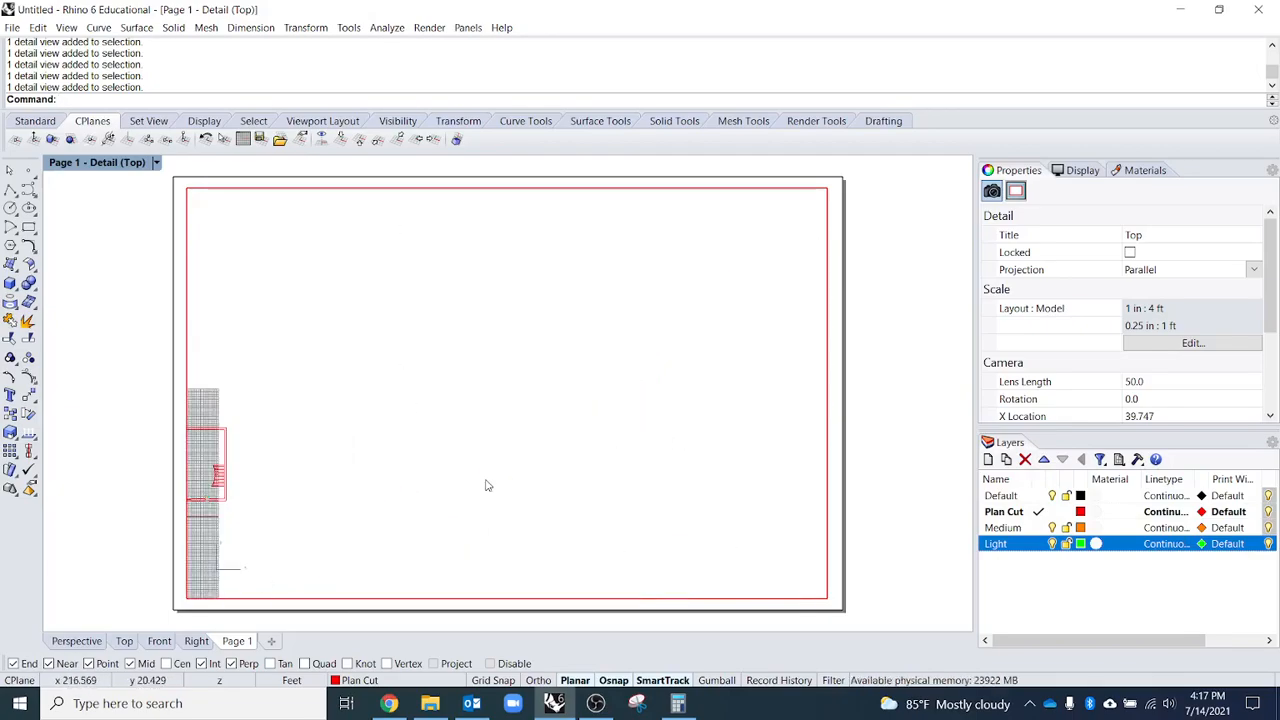
{"action": "scroll", "coordinate": [510, 443], "scroll_direction": "up", "scroll_amount": 3}
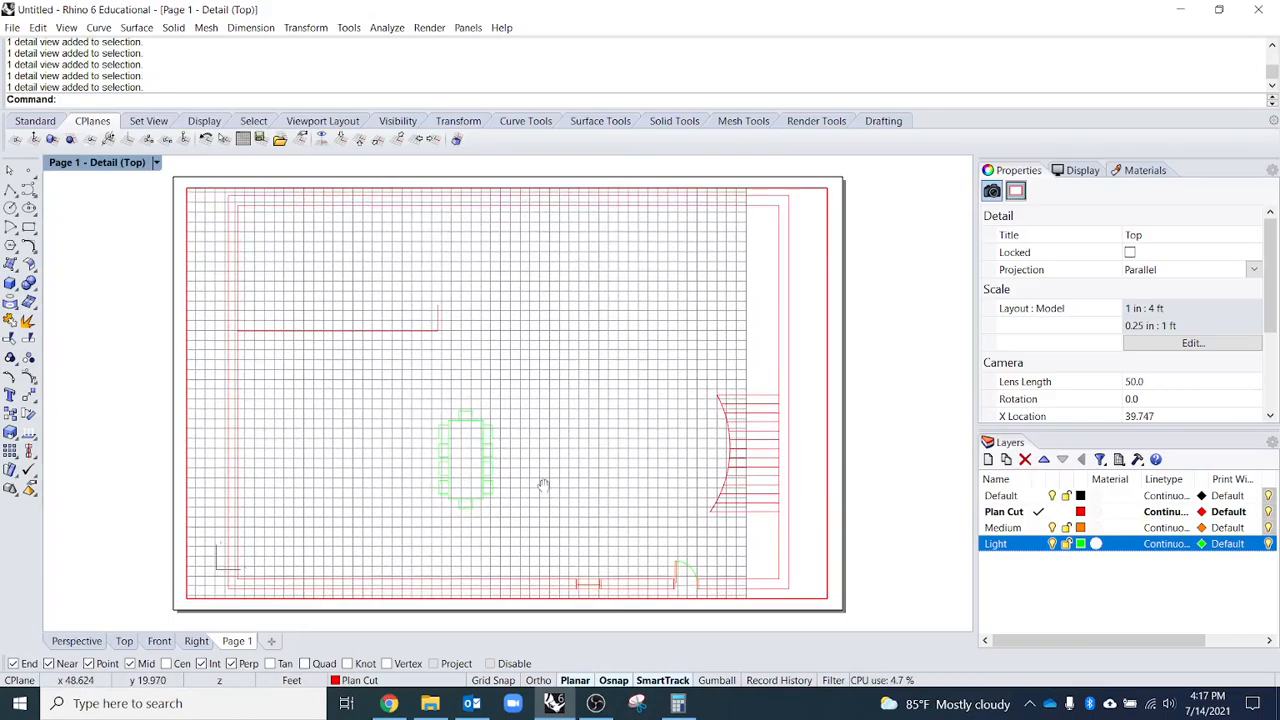
{"action": "double_click", "coordinate": [537, 484]}
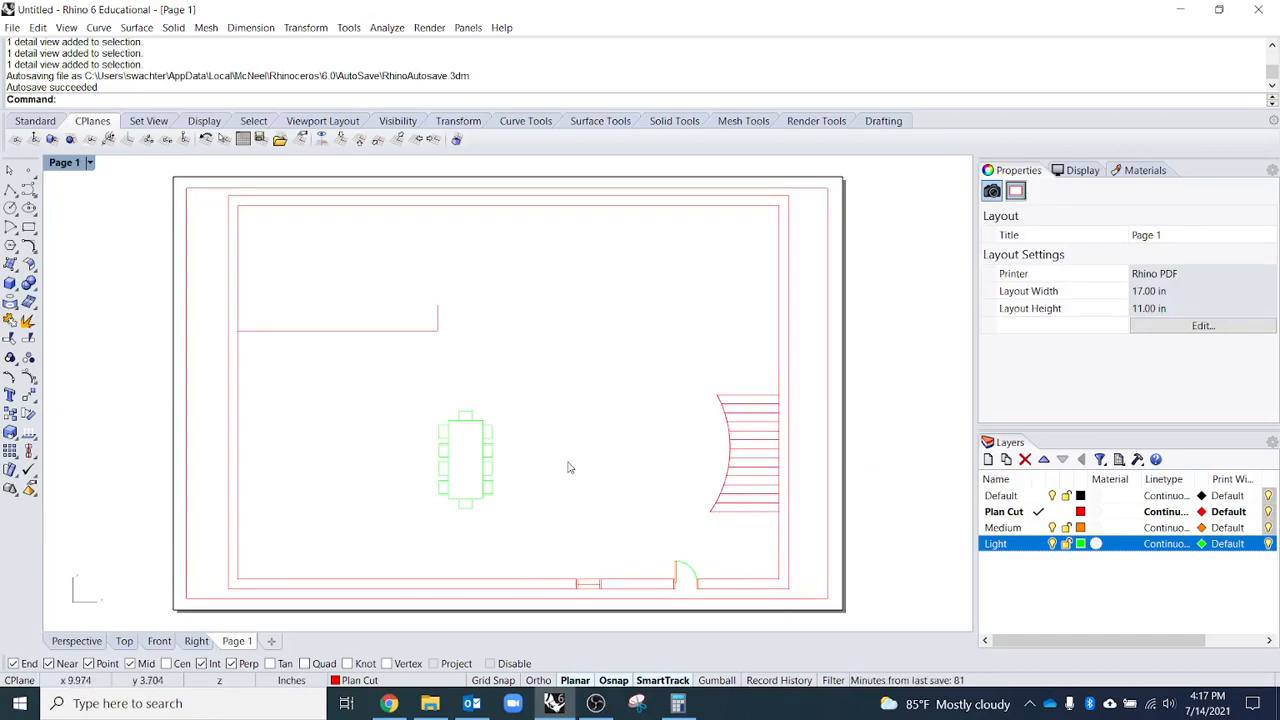
- Change the detail view's scale to 1 inch on page for 8 feet in model and restore it to 4 feet
{"action": "scroll", "coordinate": [623, 413], "scroll_direction": "down", "scroll_amount": 5}
{"action": "scroll", "coordinate": [623, 413], "scroll_direction": "up", "scroll_amount": 6}
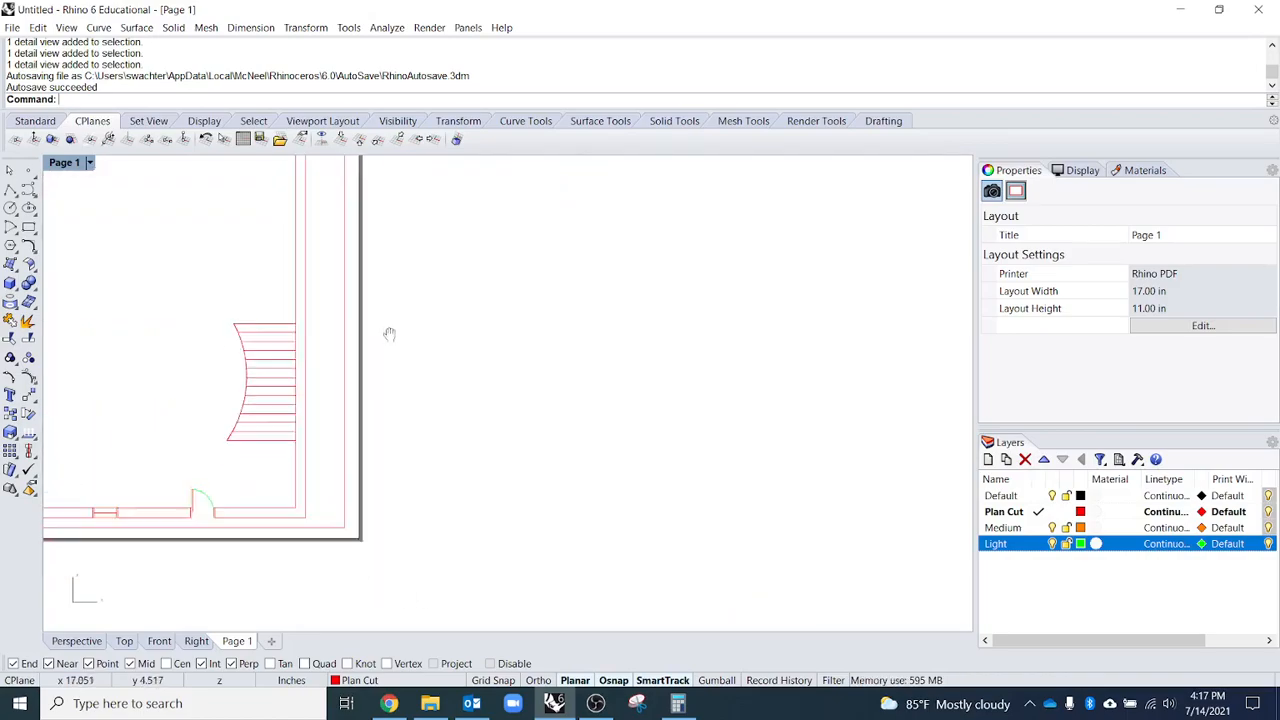
{"action": "scroll", "coordinate": [632, 512], "scroll_direction": "down", "scroll_amount": 3}
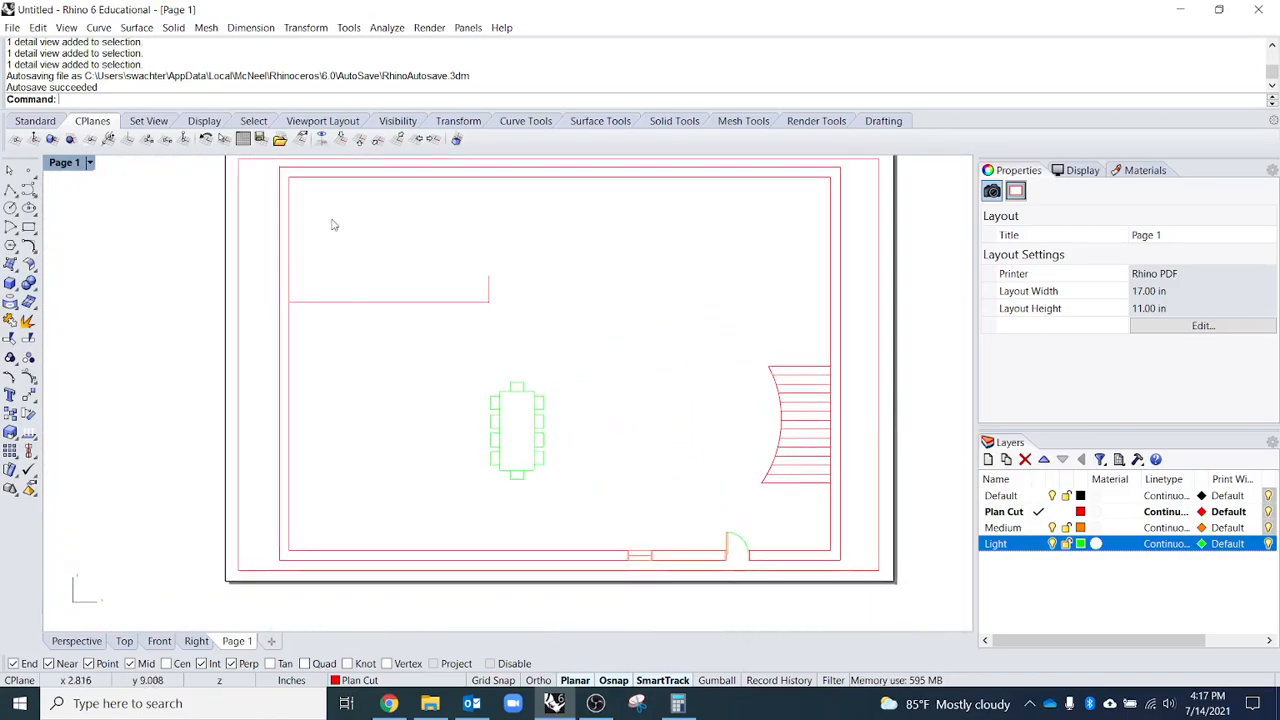
{"action": "left_click", "coordinate": [868, 295]}
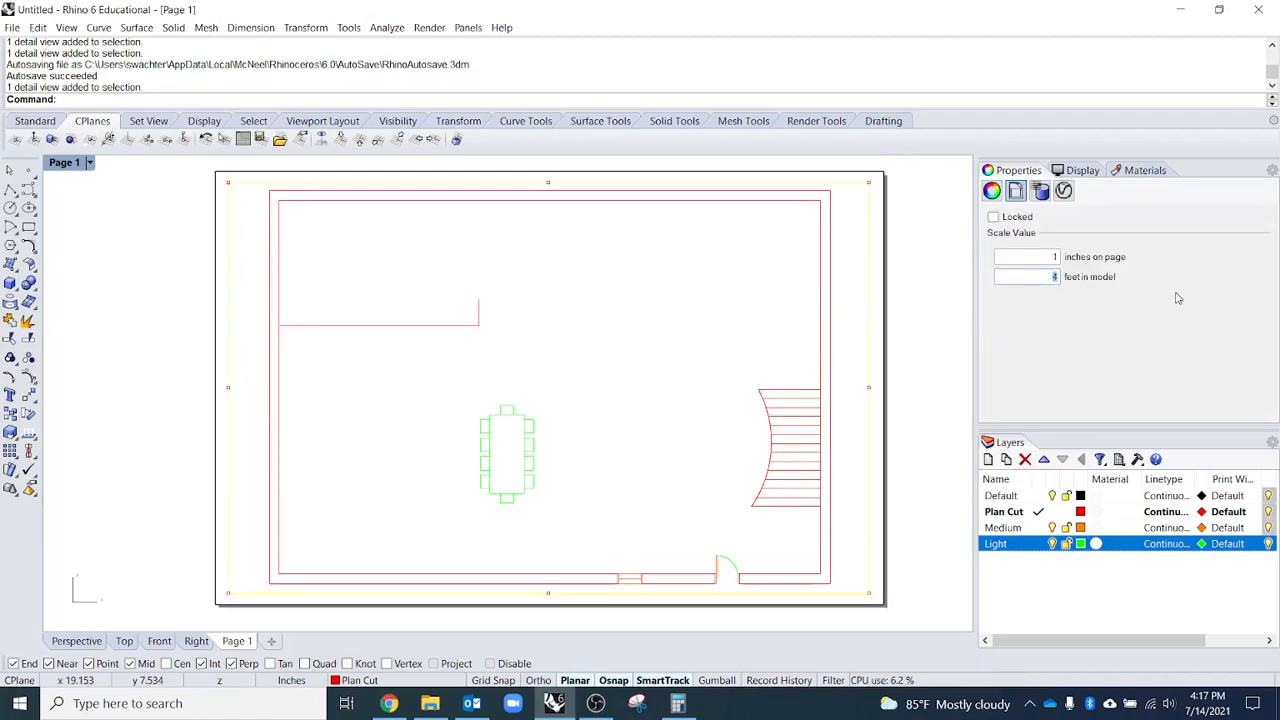
{"action": "type", "text": "8"}
{"action": "key", "text": "Return"}
{"action": "left_click", "coordinate": [943, 306]}
{"action": "left_click", "coordinate": [878, 313]}
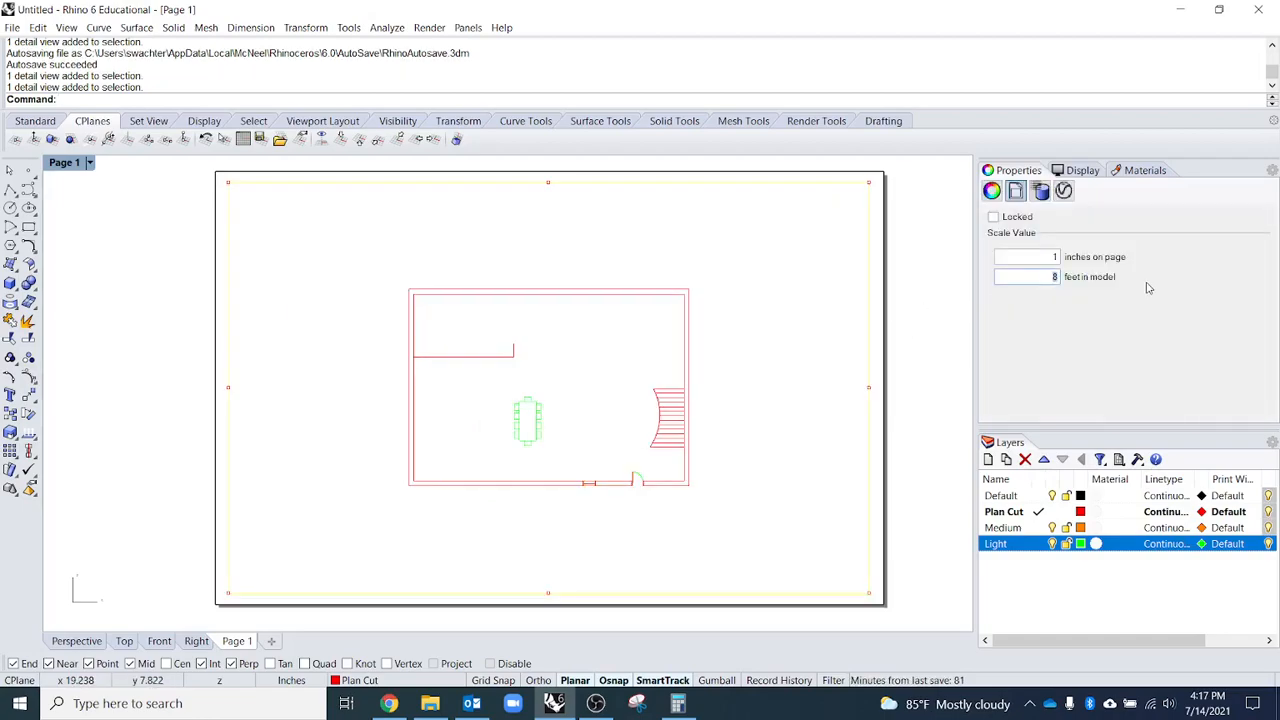
{"action": "left_click", "coordinate": [928, 376]}
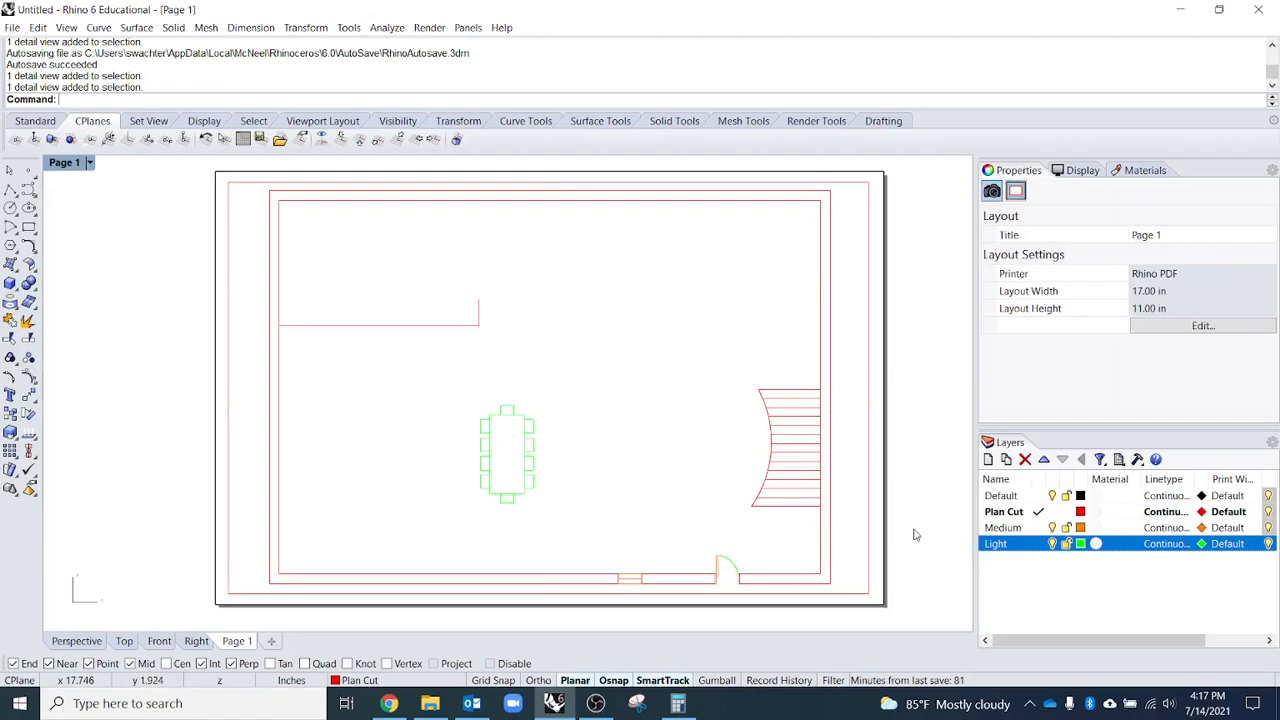
- Zoom out inside the active detail view and reset its scale to 1 inch on page for 4 feet in model
{"action": "double_click", "coordinate": [491, 354]}
{"action": "right_click_drag", "start_coordinate": [600, 371], "coordinate": [618, 377]}
{"action": "scroll", "coordinate": [618, 377], "scroll_direction": "down", "scroll_amount": 5}
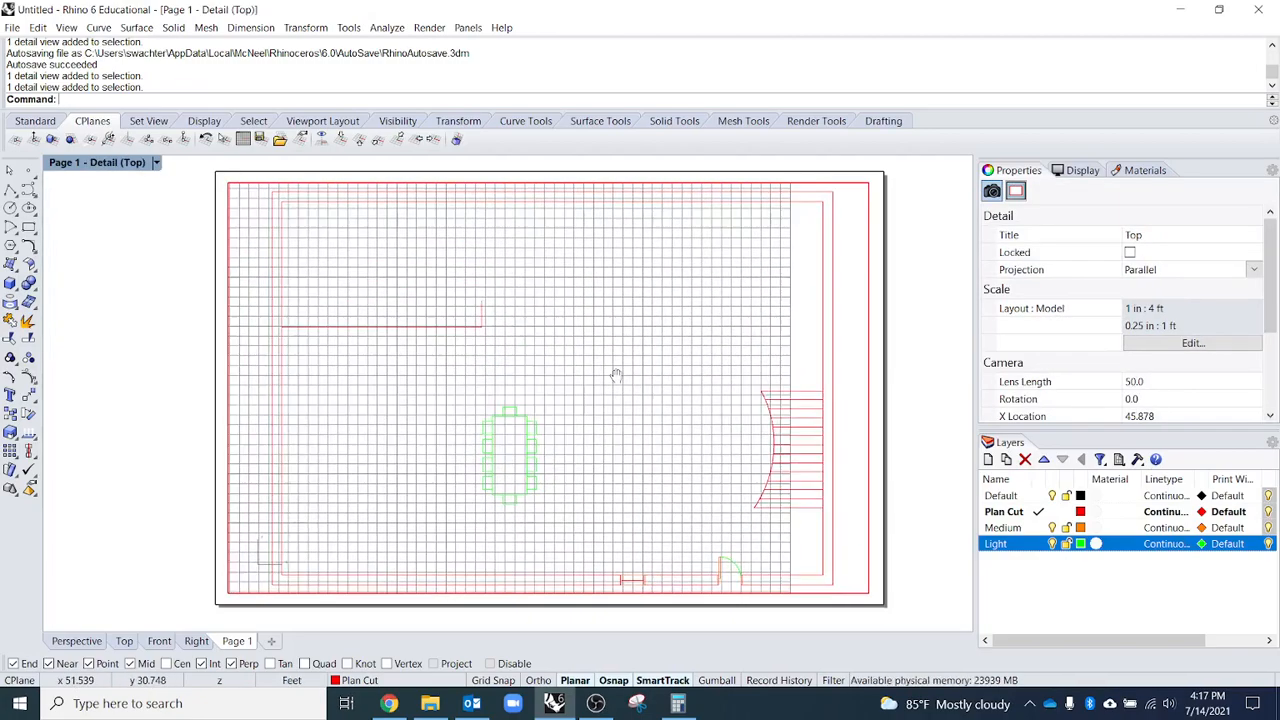
{"action": "double_click", "coordinate": [604, 373]}
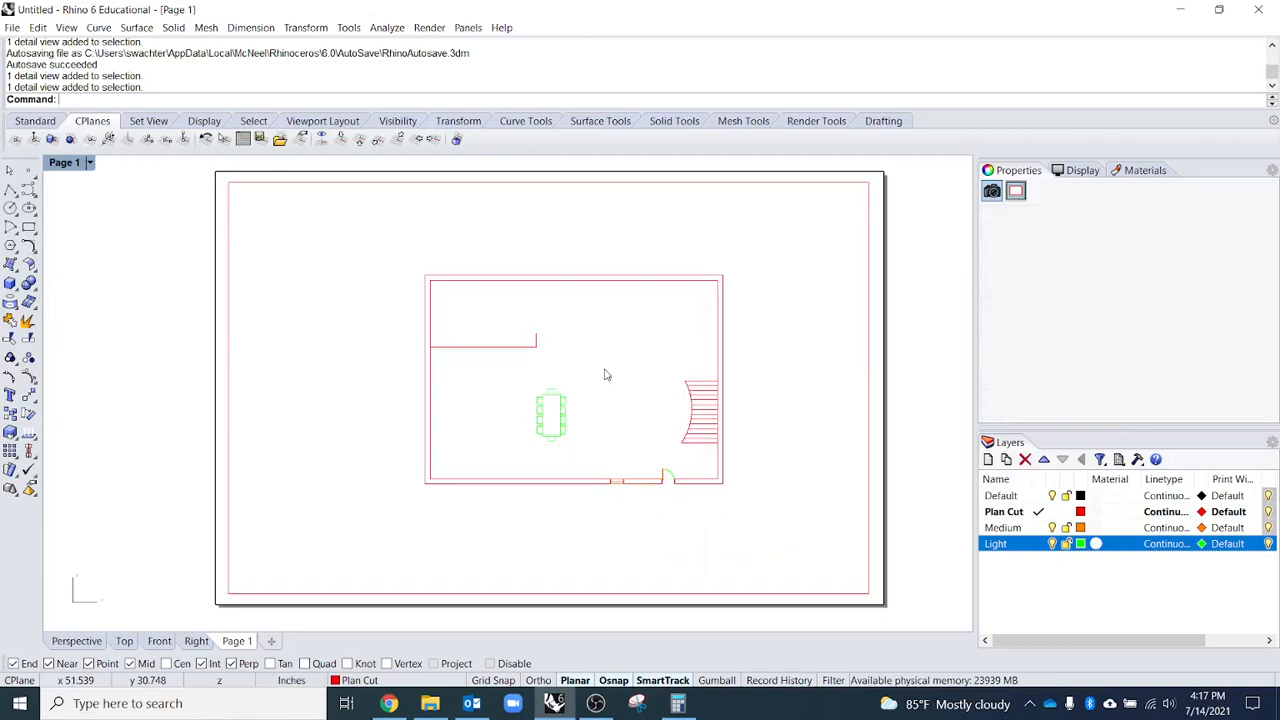
{"action": "left_click", "coordinate": [870, 316]}
{"action": "left_click_drag", "start_coordinate": [1030, 288], "coordinate": [1086, 285]}
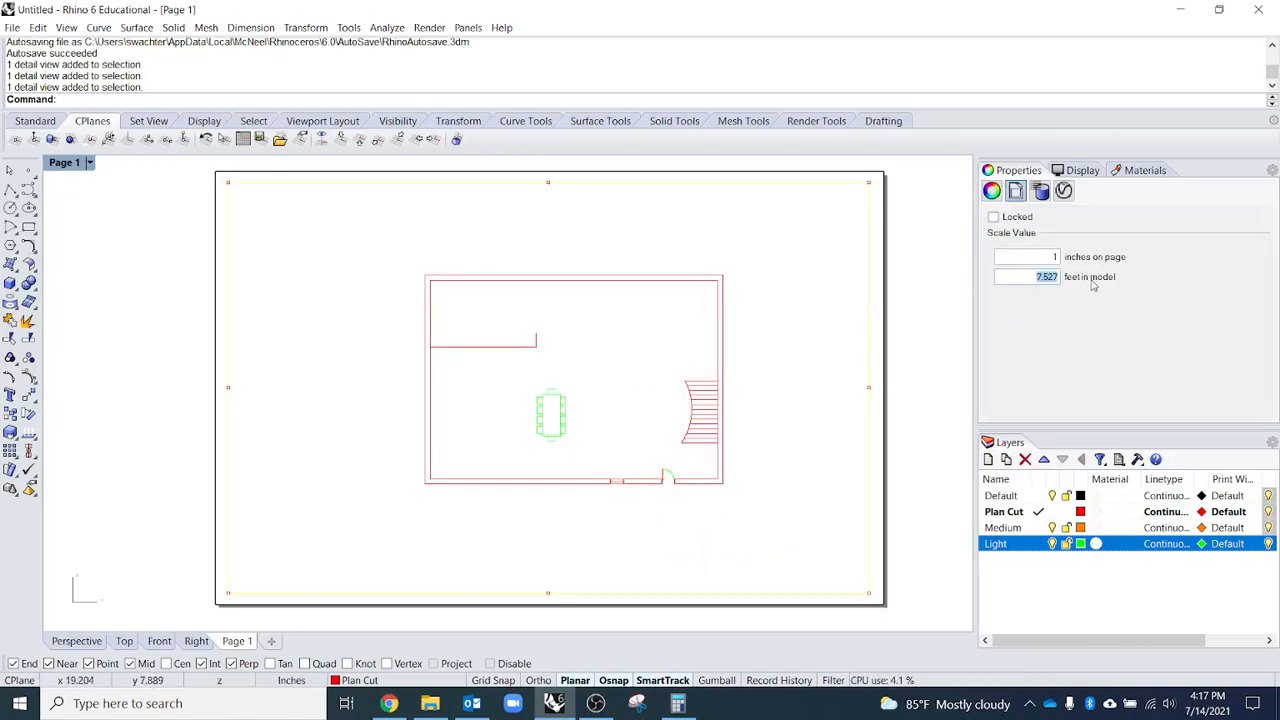
{"action": "type", "text": "4"}
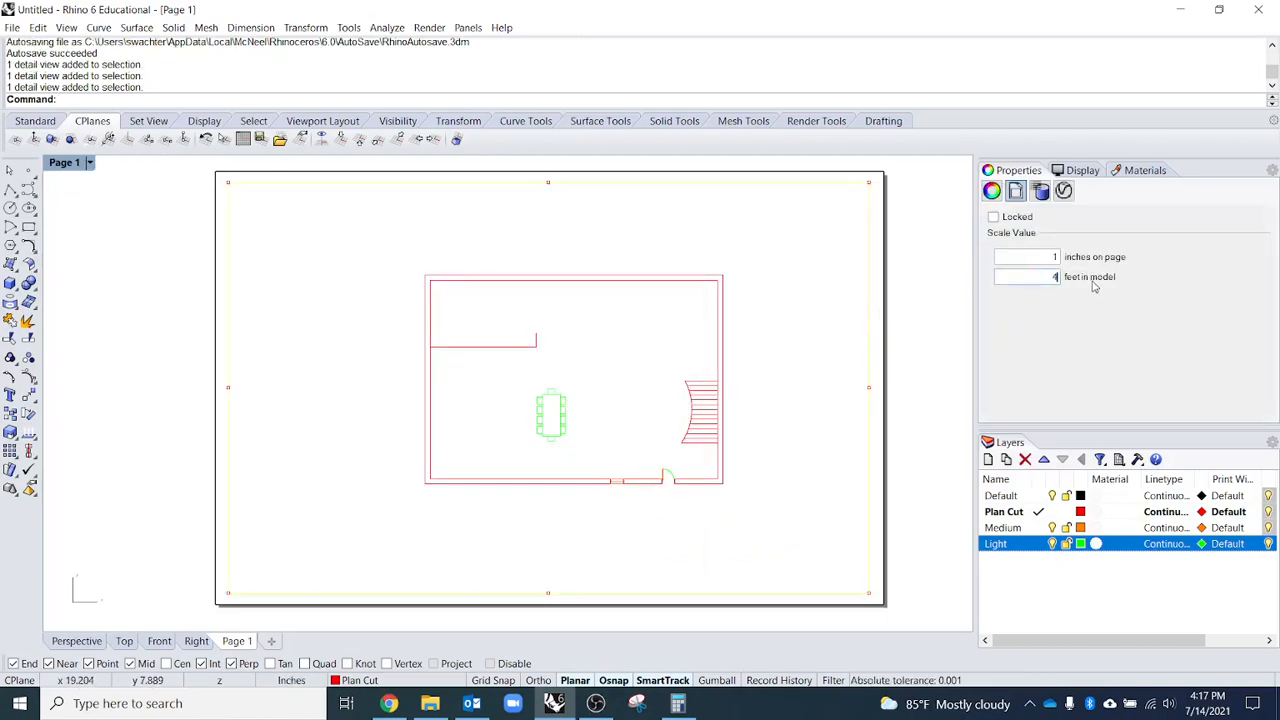
{"action": "left_click", "coordinate": [1040, 259]}
- Activate the detail view, pan the floor plan to center it in the frame, and return to the layout page
{"action": "double_click", "coordinate": [728, 315]}
{"action": "right_click_drag", "start_coordinate": [728, 315], "coordinate": [710, 314]}
{"action": "double_click", "coordinate": [915, 374]}
- Turn on Print Preview for the Page 1 layout and check that the option is enabled
{"action": "scroll", "coordinate": [551, 437], "scroll_direction": "down", "scroll_amount": 3}
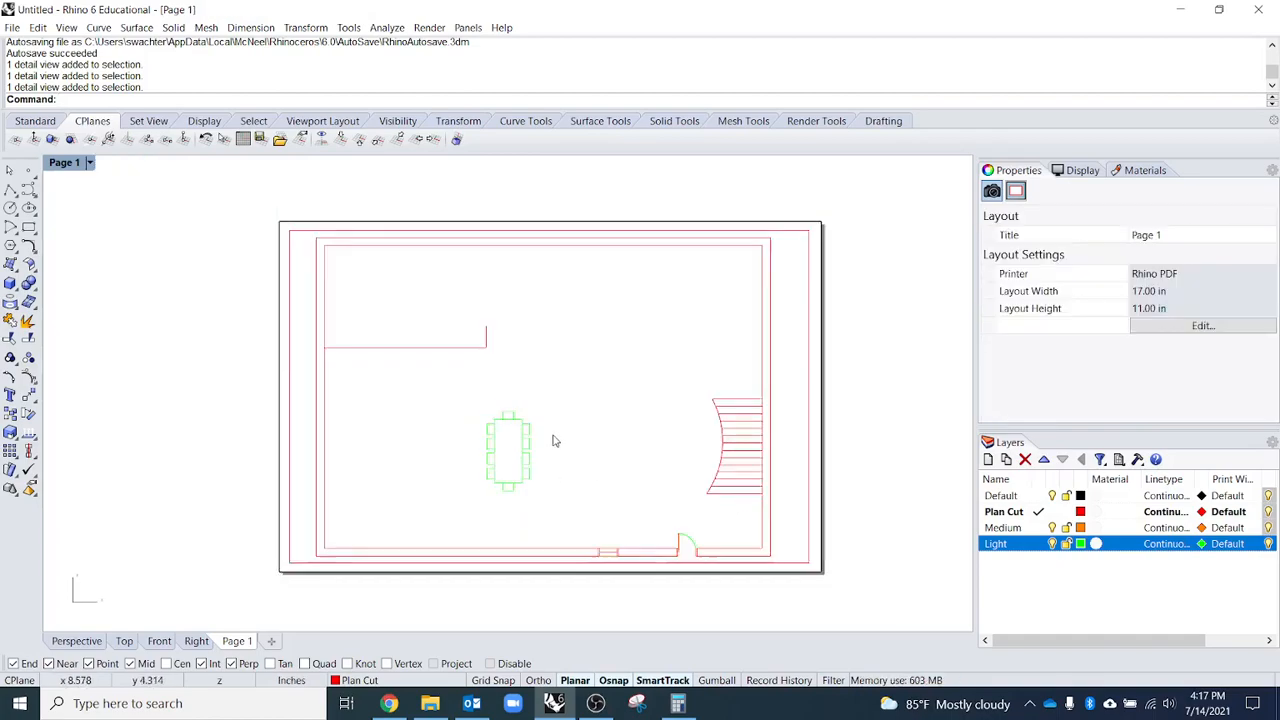
{"action": "right_click_drag", "start_coordinate": [520, 525], "coordinate": [530, 527]}
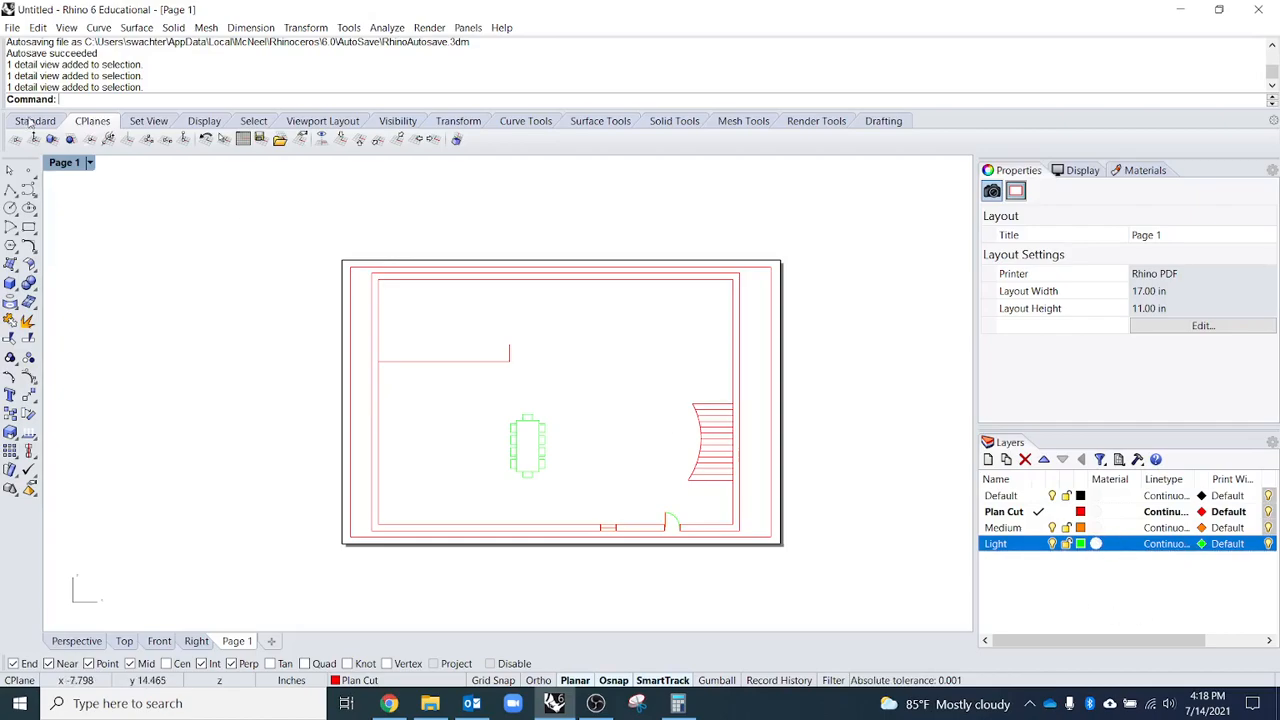
{"action": "left_click", "coordinate": [90, 163]}
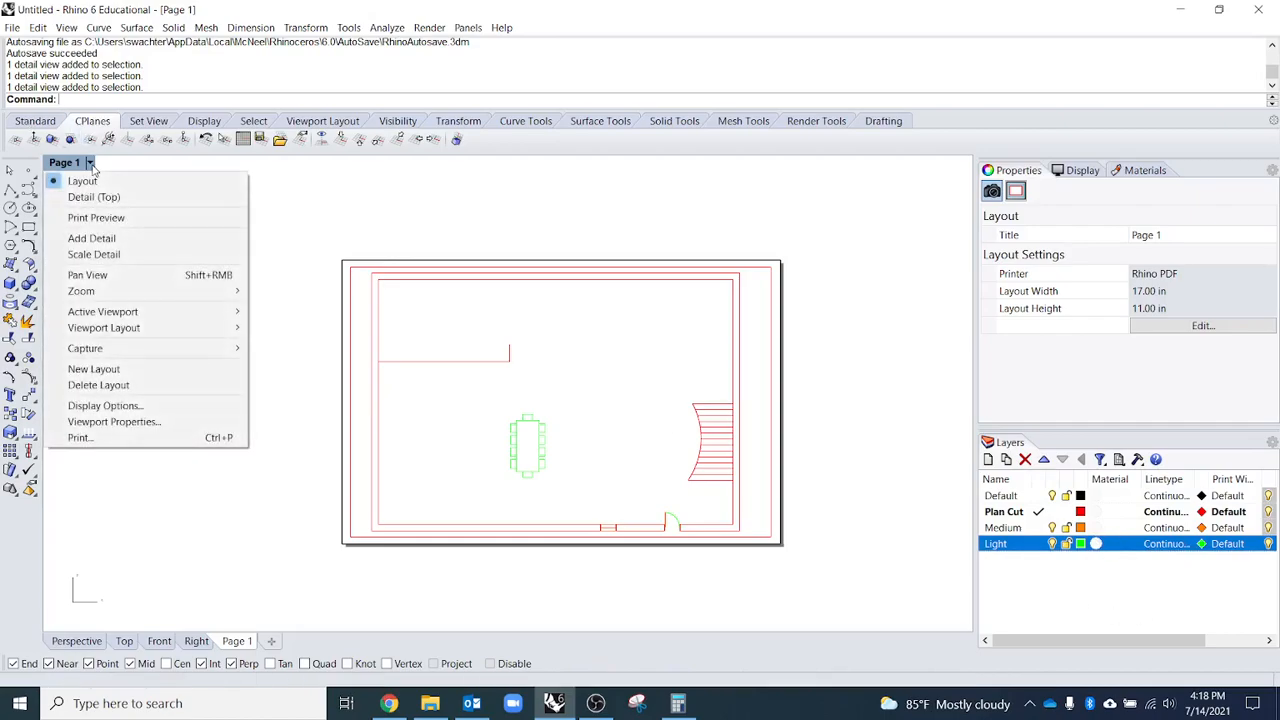
{"action": "left_click", "coordinate": [96, 218]}
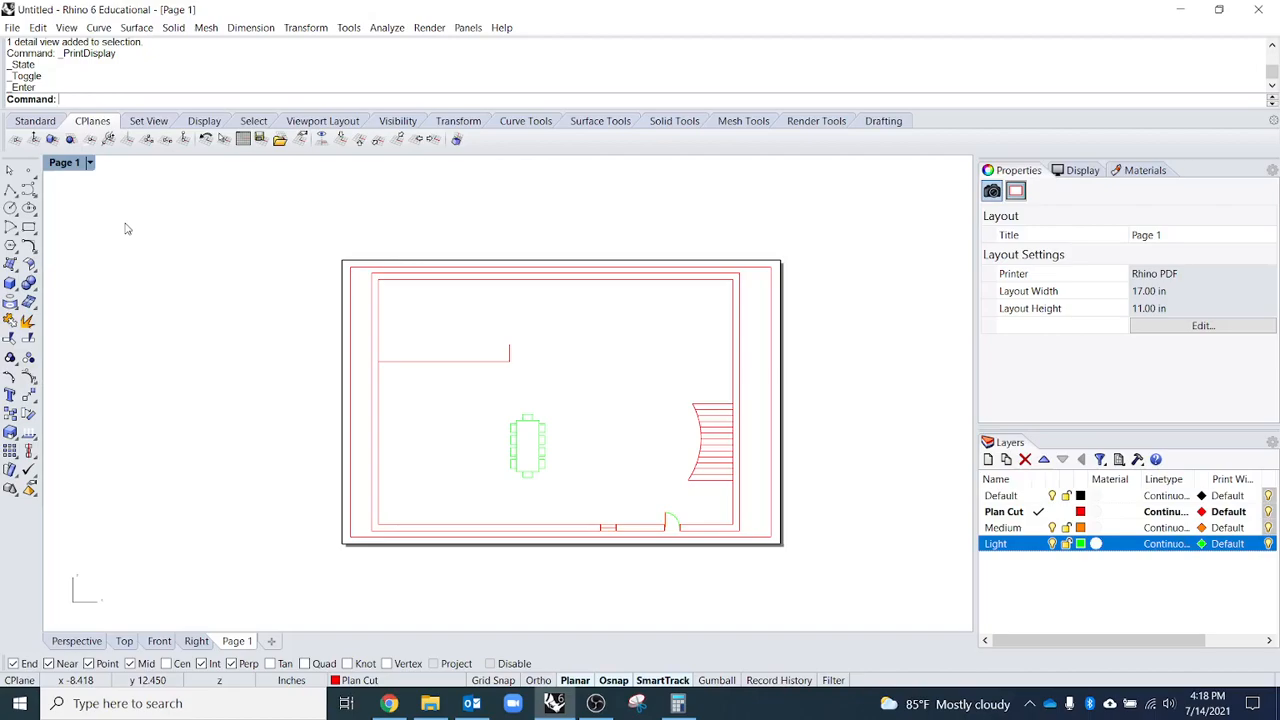
{"action": "left_click", "coordinate": [90, 163]}
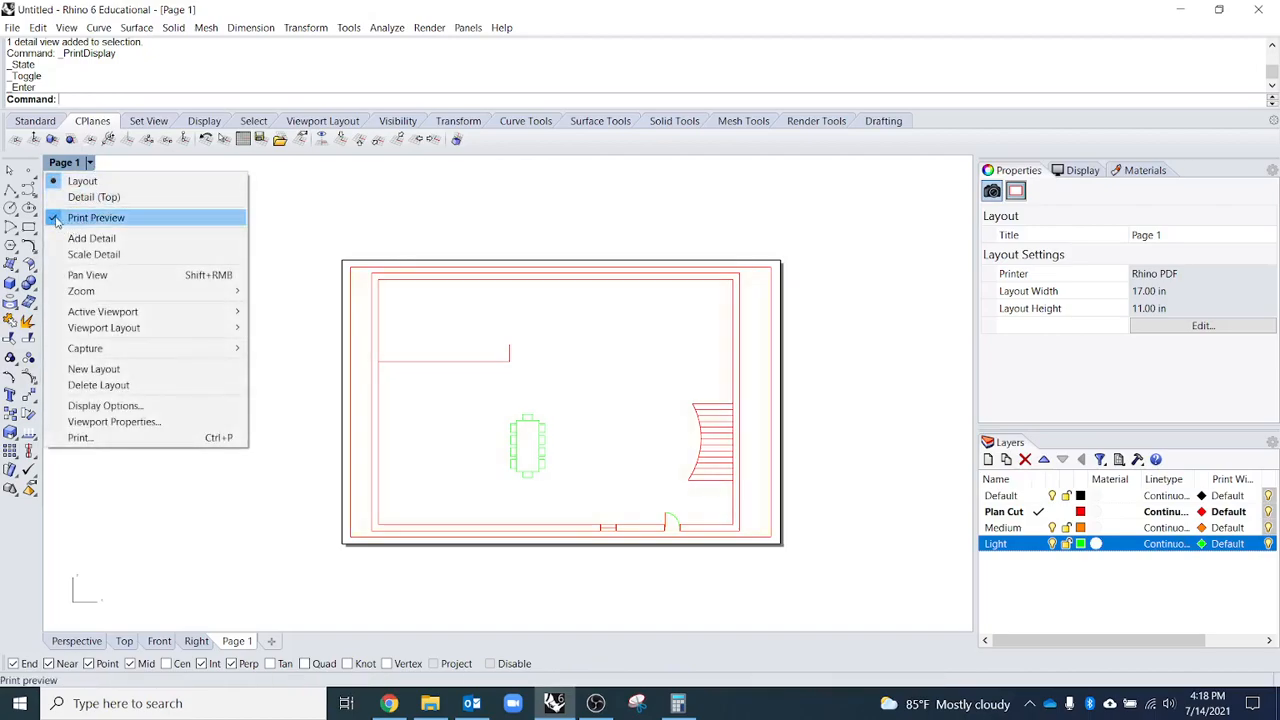
{"action": "left_click", "coordinate": [323, 234]}
- Set the Plan Cut layer's print color to Black
{"action": "scroll", "coordinate": [646, 434], "scroll_direction": "up", "scroll_amount": 3}
{"action": "right_click_drag", "start_coordinate": [646, 434], "coordinate": [731, 447]}
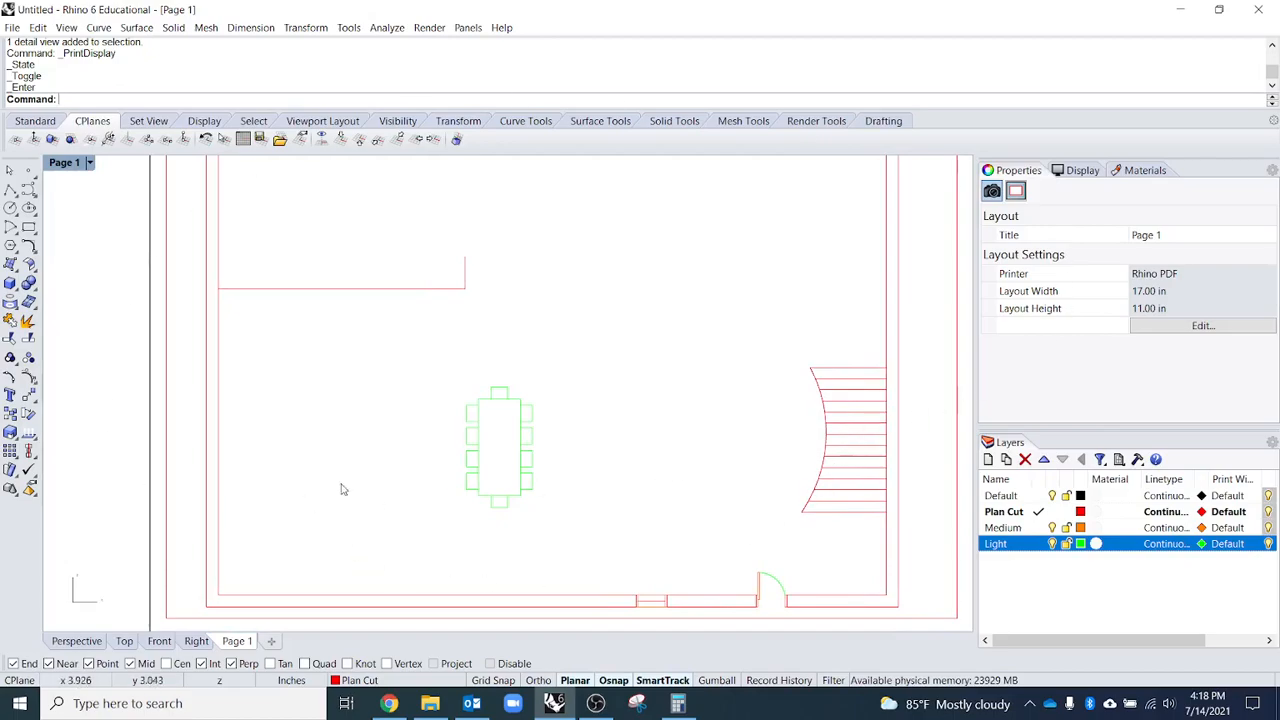
{"action": "left_click_drag", "start_coordinate": [1141, 484], "coordinate": [1110, 484]}
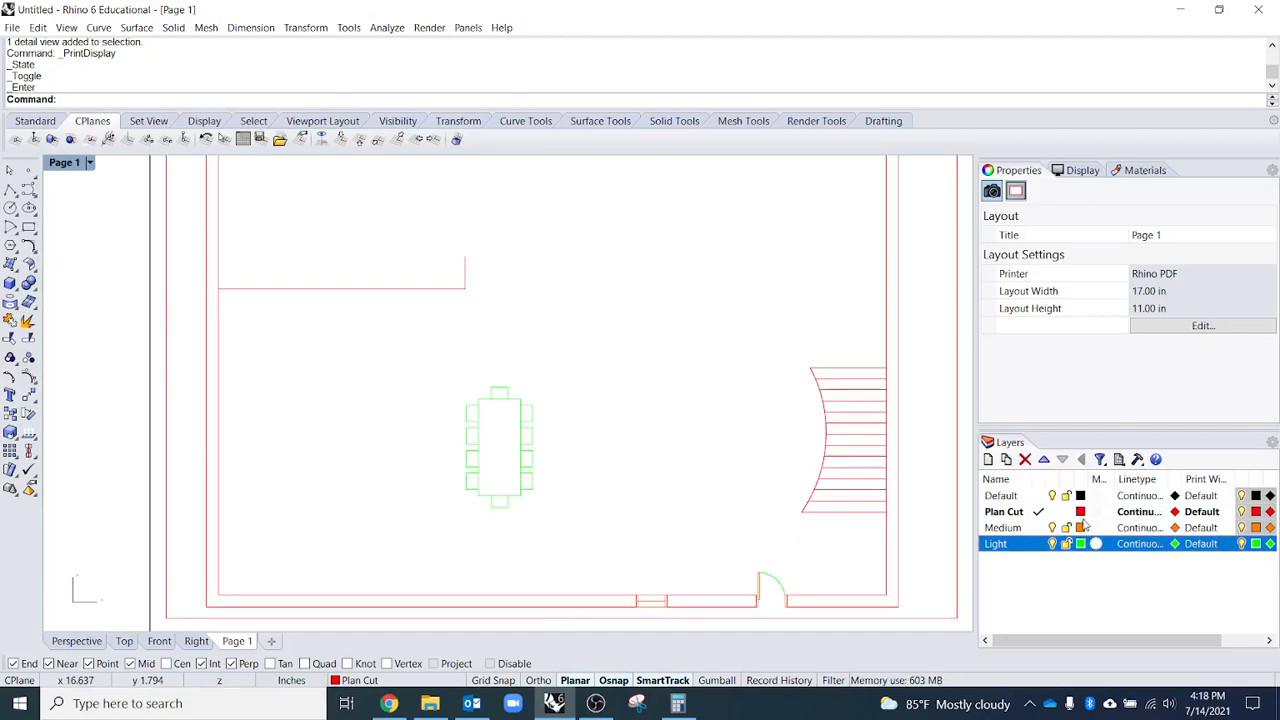
{"action": "left_click", "coordinate": [1256, 511]}
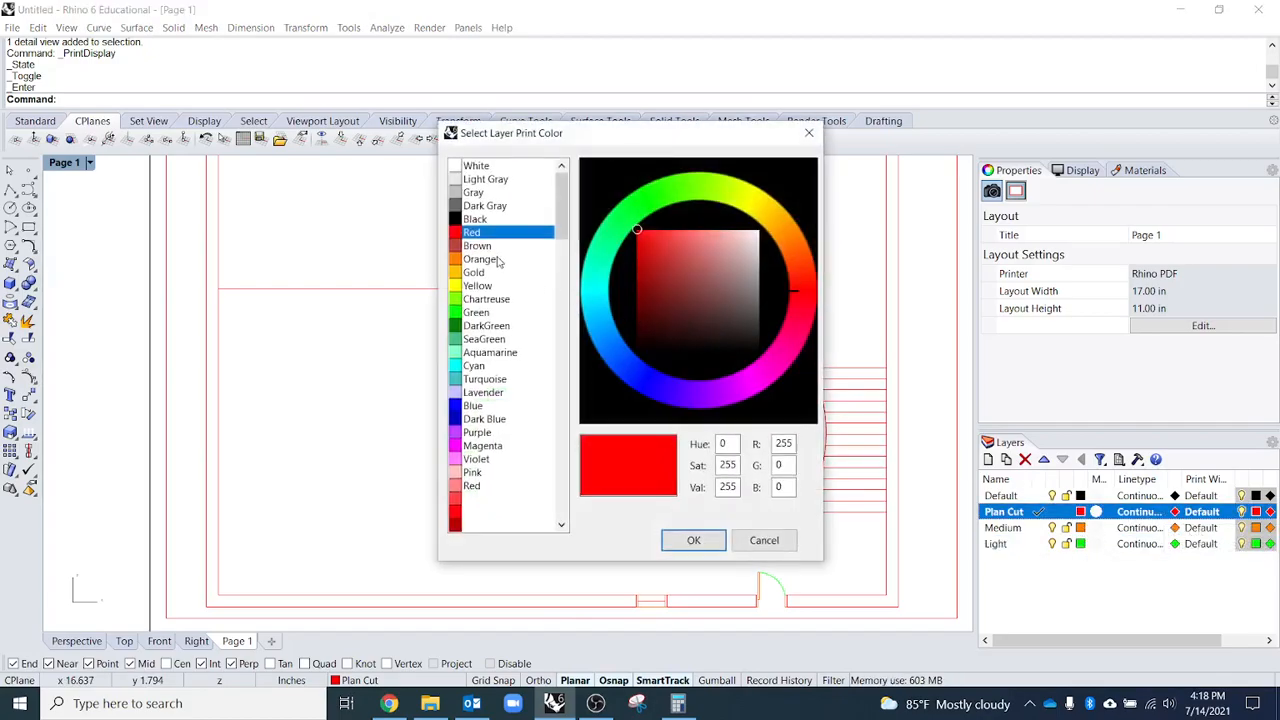
{"action": "left_click", "coordinate": [476, 219]}
{"action": "left_click", "coordinate": [692, 540]}
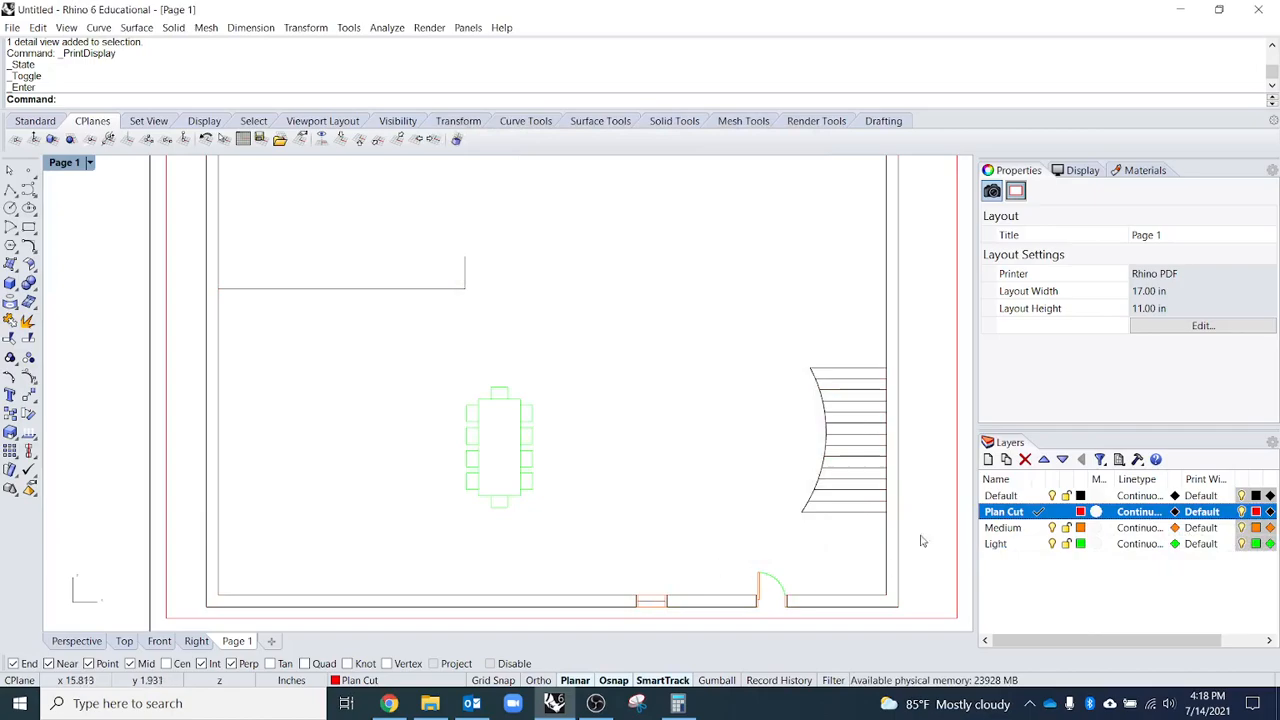
- Set the print color of the Medium and Light layers to Black
{"action": "left_click", "coordinate": [1175, 528]}
{"action": "left_click", "coordinate": [468, 219]}
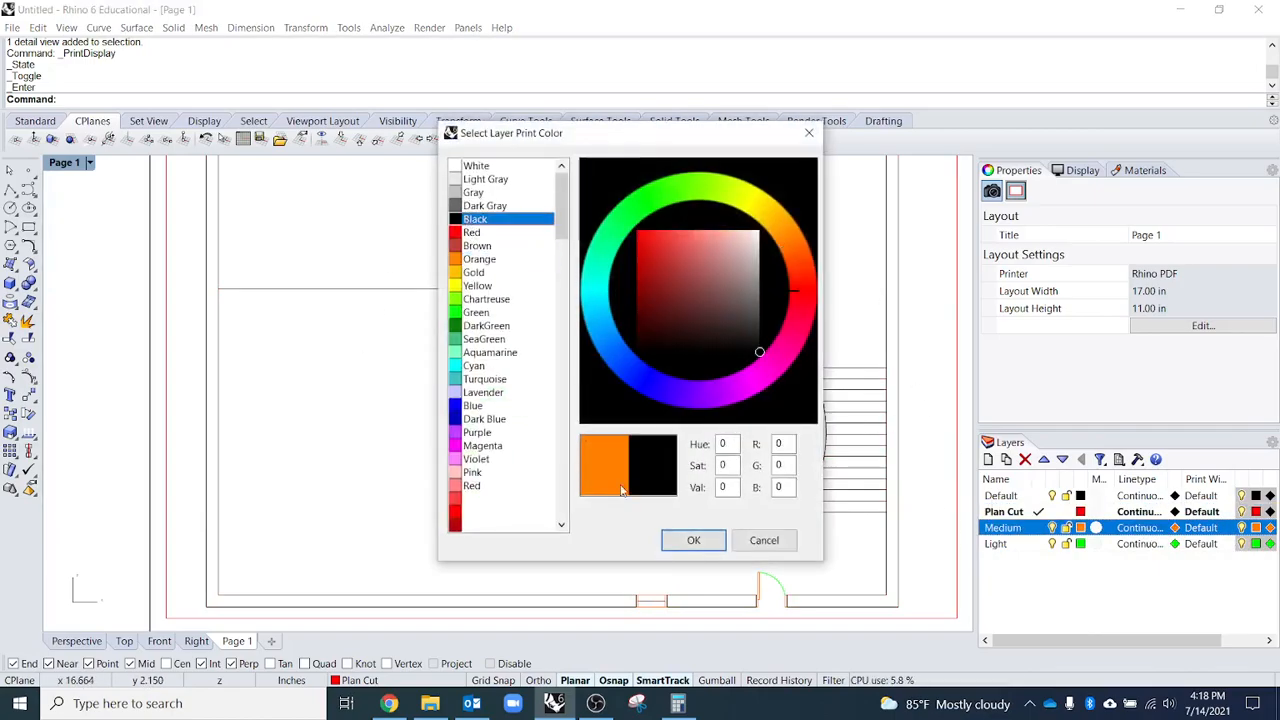
{"action": "left_click", "coordinate": [693, 540]}
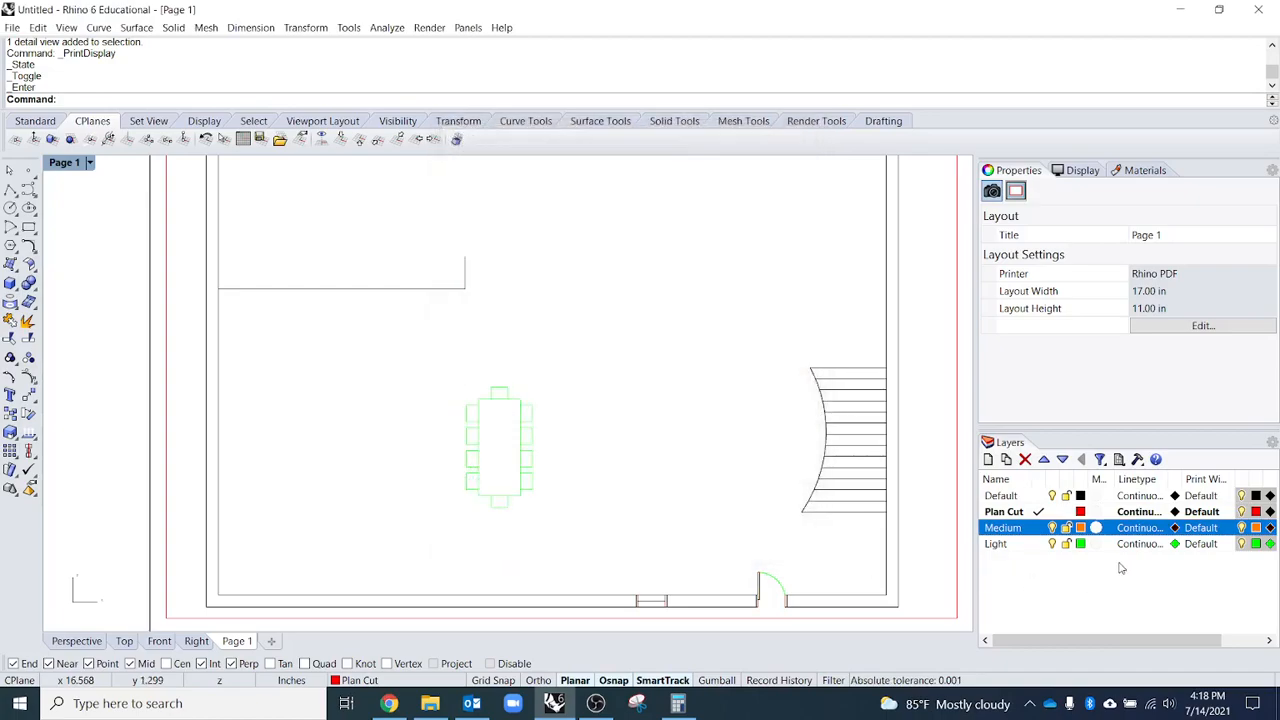
{"action": "left_click", "coordinate": [1176, 545]}
{"action": "left_click", "coordinate": [470, 219]}
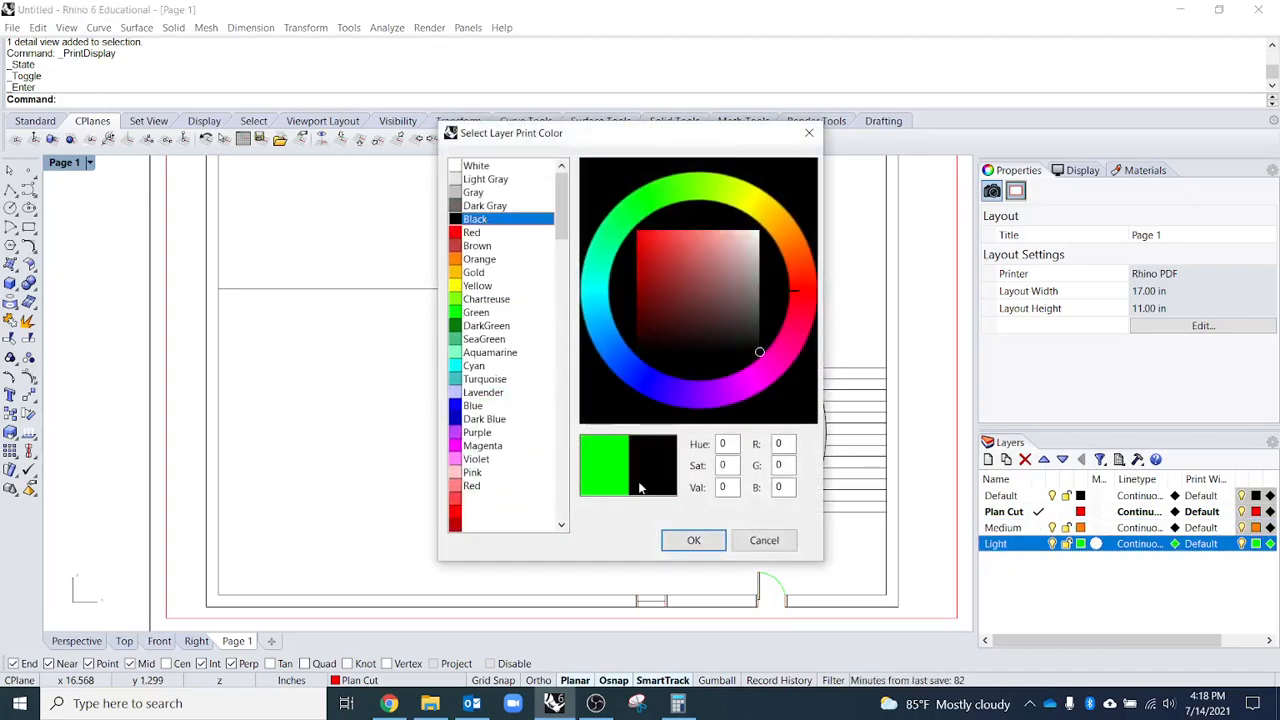
{"action": "left_click", "coordinate": [693, 540]}
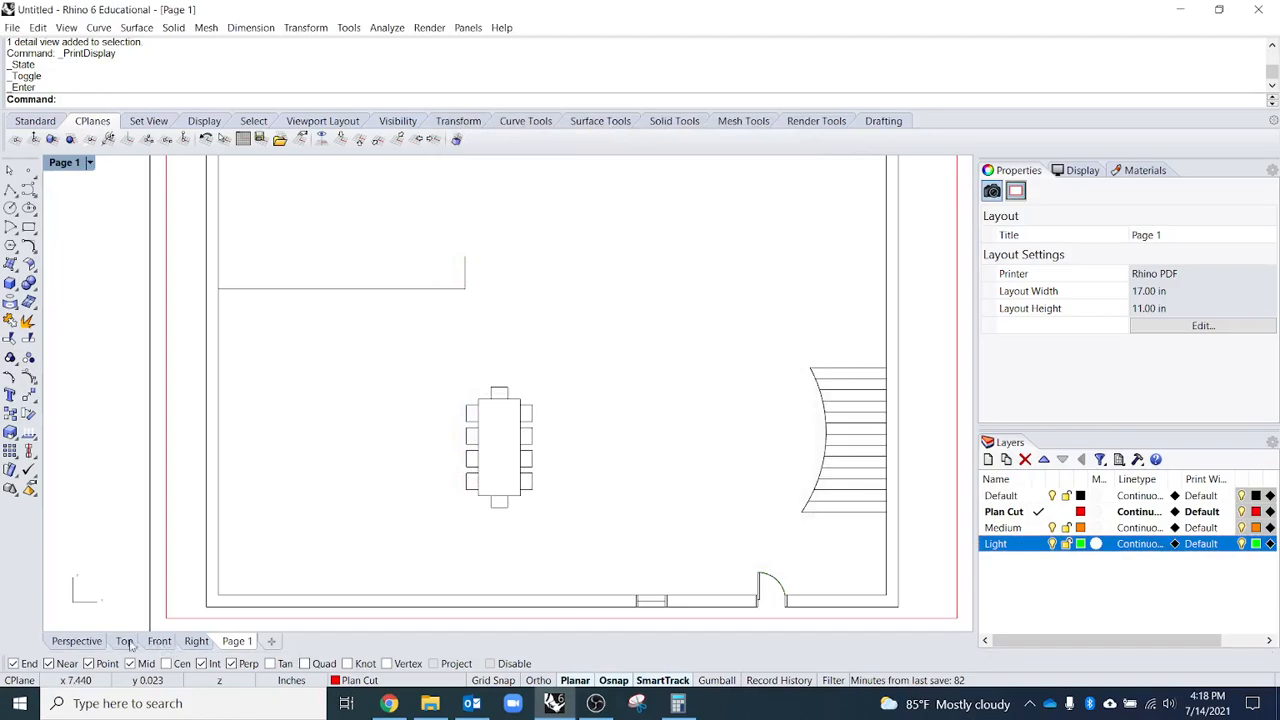
- Compare the floor plan's line colors in the Top view with those on the Page 1 layout
{"action": "left_click", "coordinate": [76, 641]}
{"action": "left_click", "coordinate": [124, 641]}
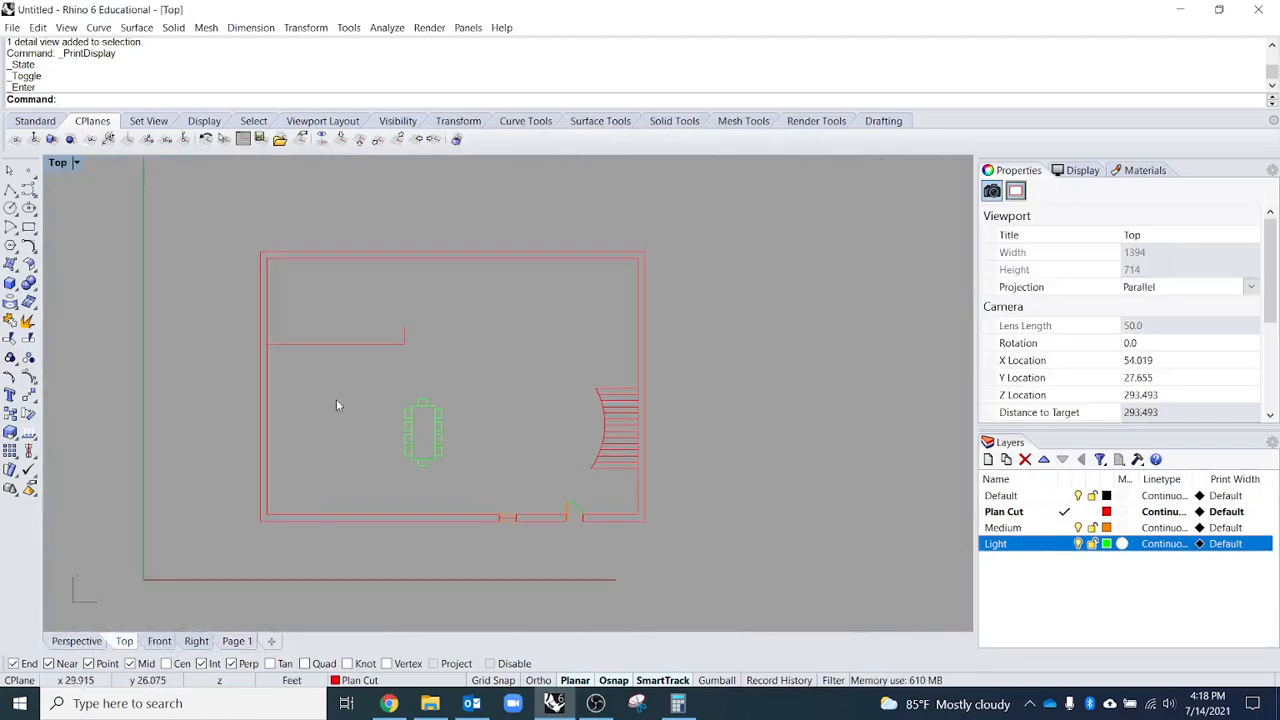
{"action": "left_click", "coordinate": [237, 641]}
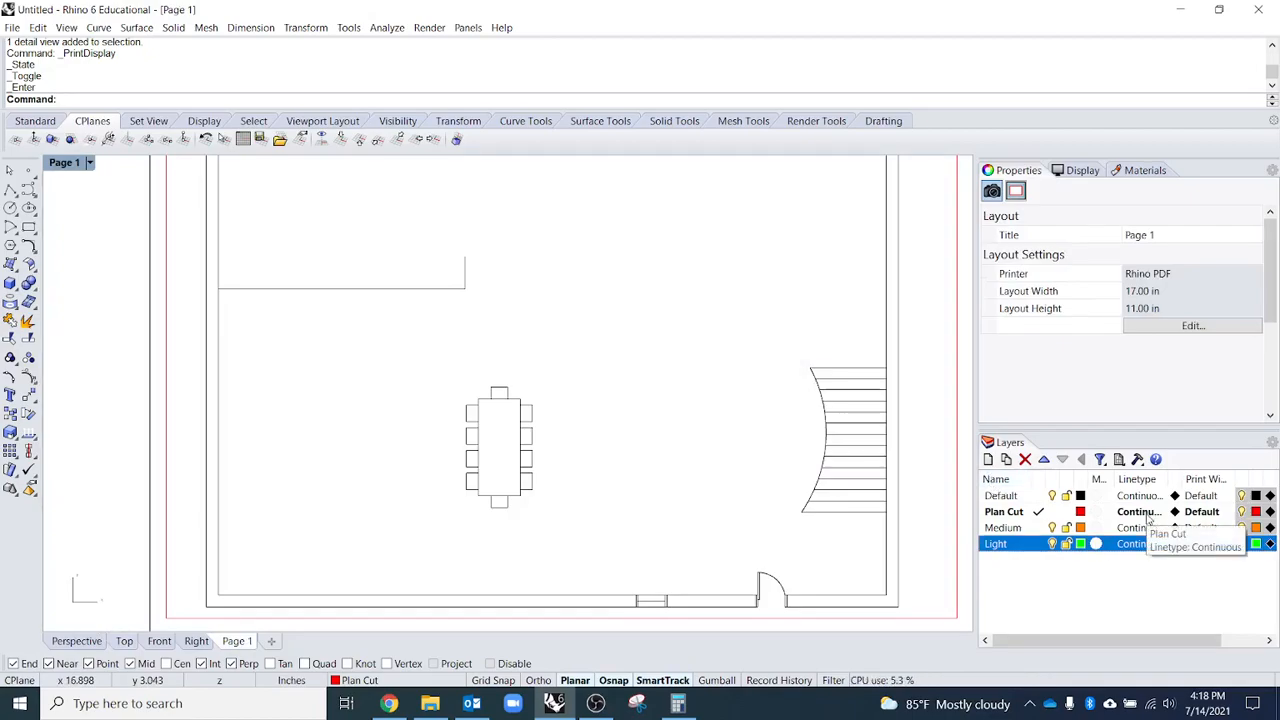
- Set the Plan Cut layer's print width to 0.4 mm
{"action": "left_click", "coordinate": [1208, 513]}
{"action": "left_click", "coordinate": [1208, 513]}
{"action": "mouse_move", "coordinate": [726, 318]}
{"action": "left_mouse_down"}
{"action": "mouse_move", "coordinate": [731, 382]}
{"action": "mouse_move", "coordinate": [733, 312]}
{"action": "left_mouse_up"}
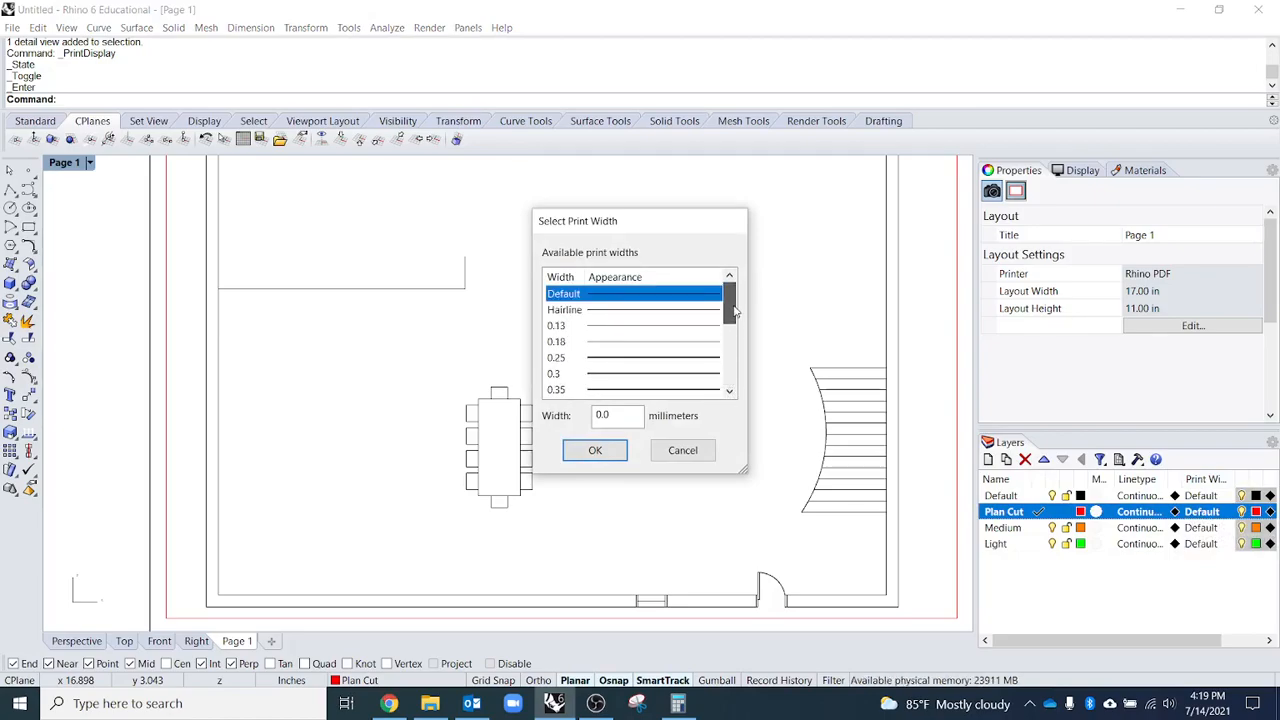
{"action": "left_click_drag", "start_coordinate": [733, 313], "coordinate": [733, 335]}
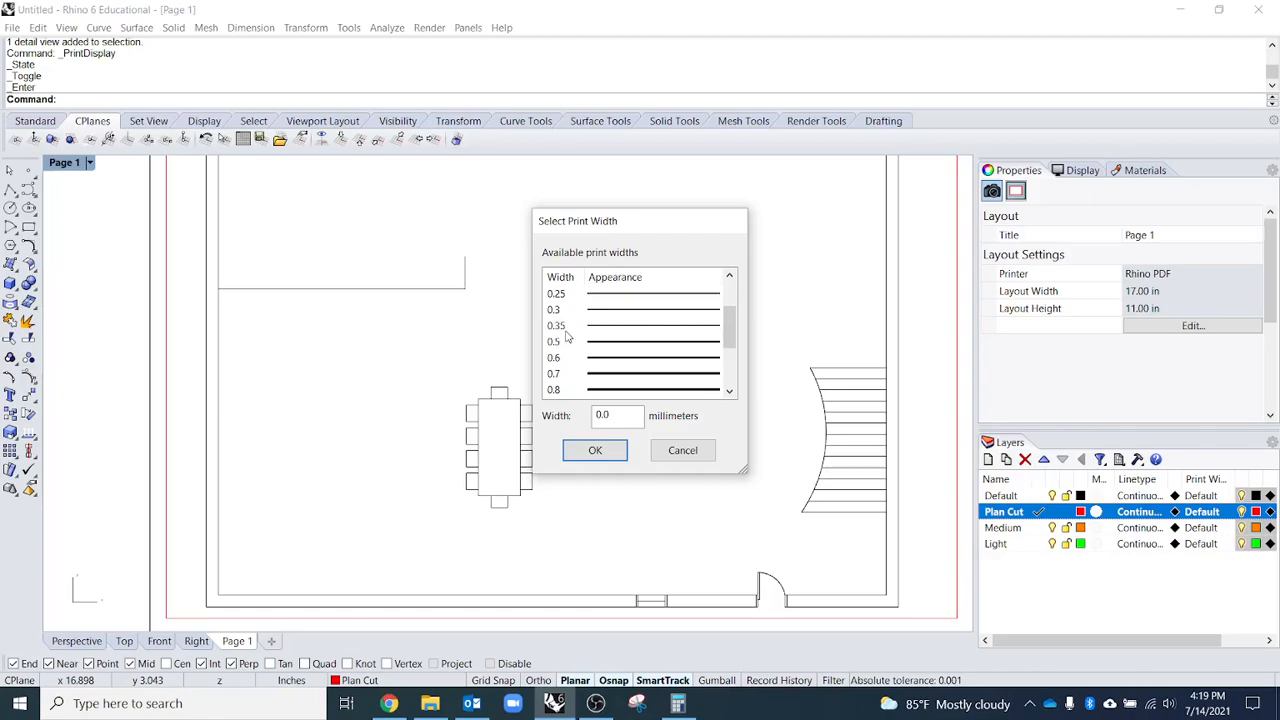
{"action": "left_click_drag", "start_coordinate": [614, 419], "coordinate": [281, 423]}
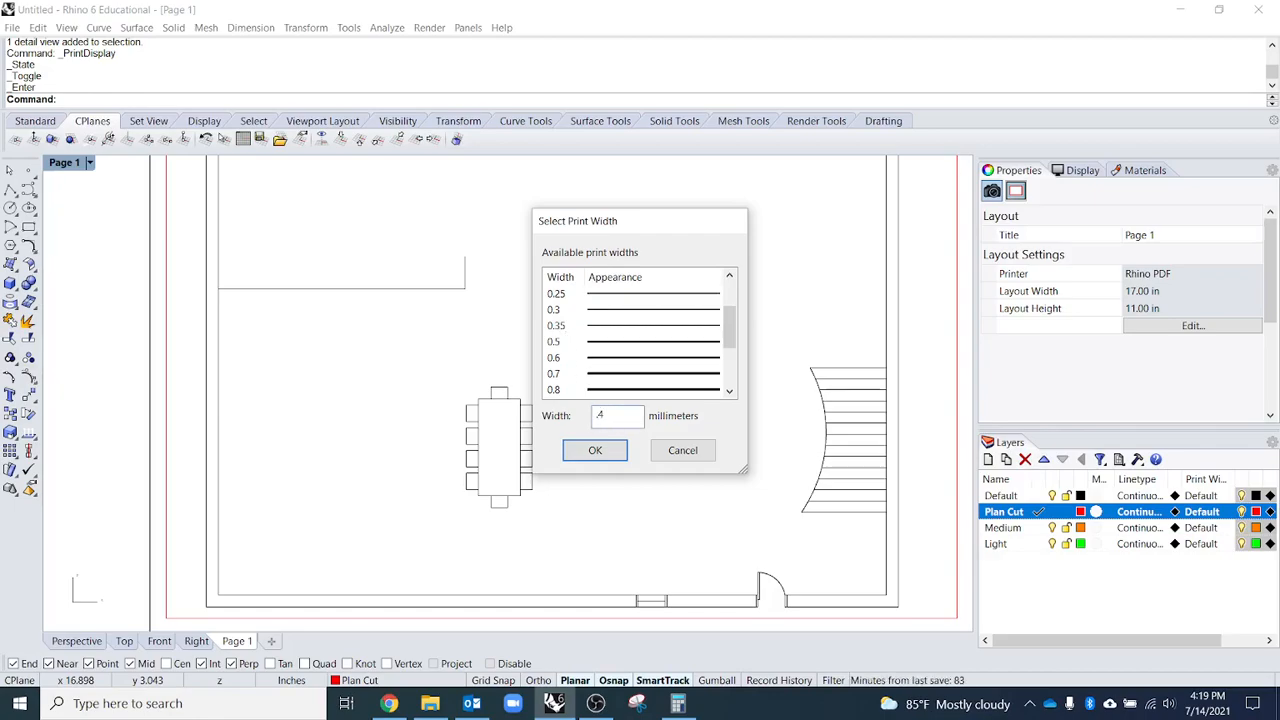
{"action": "type", "text": ".4"}
{"action": "left_click", "coordinate": [595, 450]}
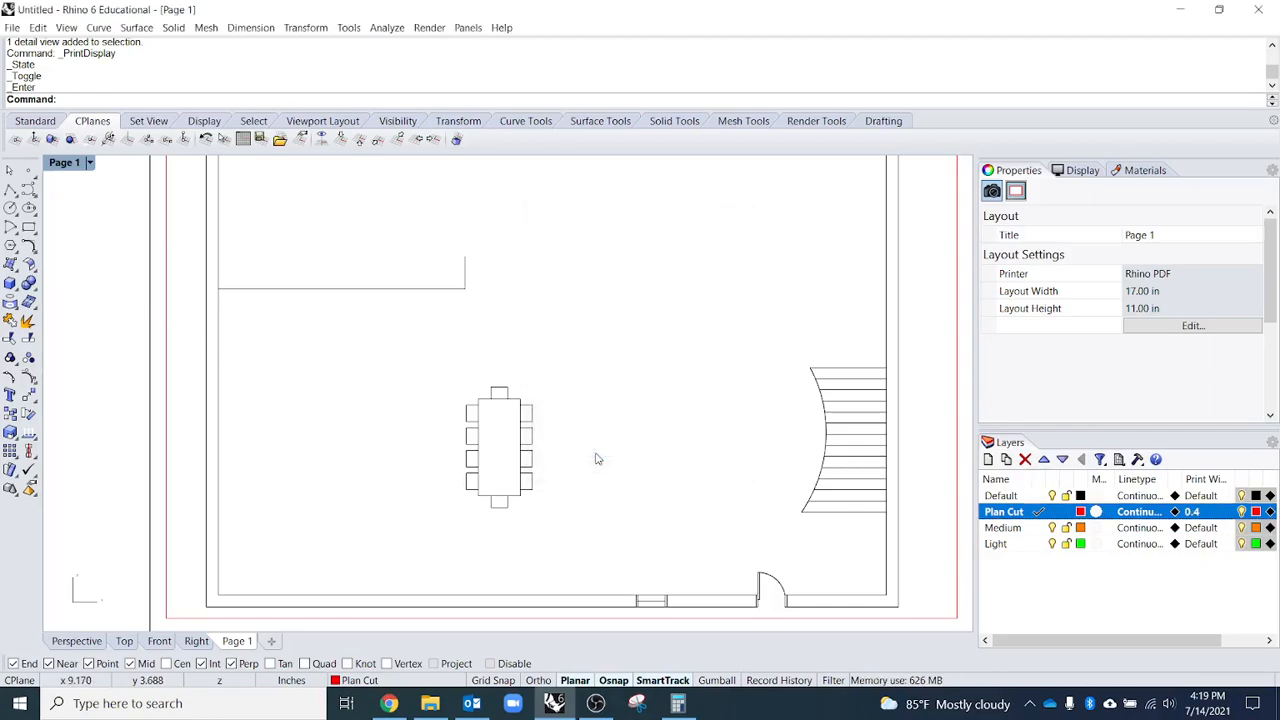
- Set the print width of the Medium layer to 0.25 mm and of the Light layer to 0.18 mm
{"action": "left_click", "coordinate": [1183, 530]}
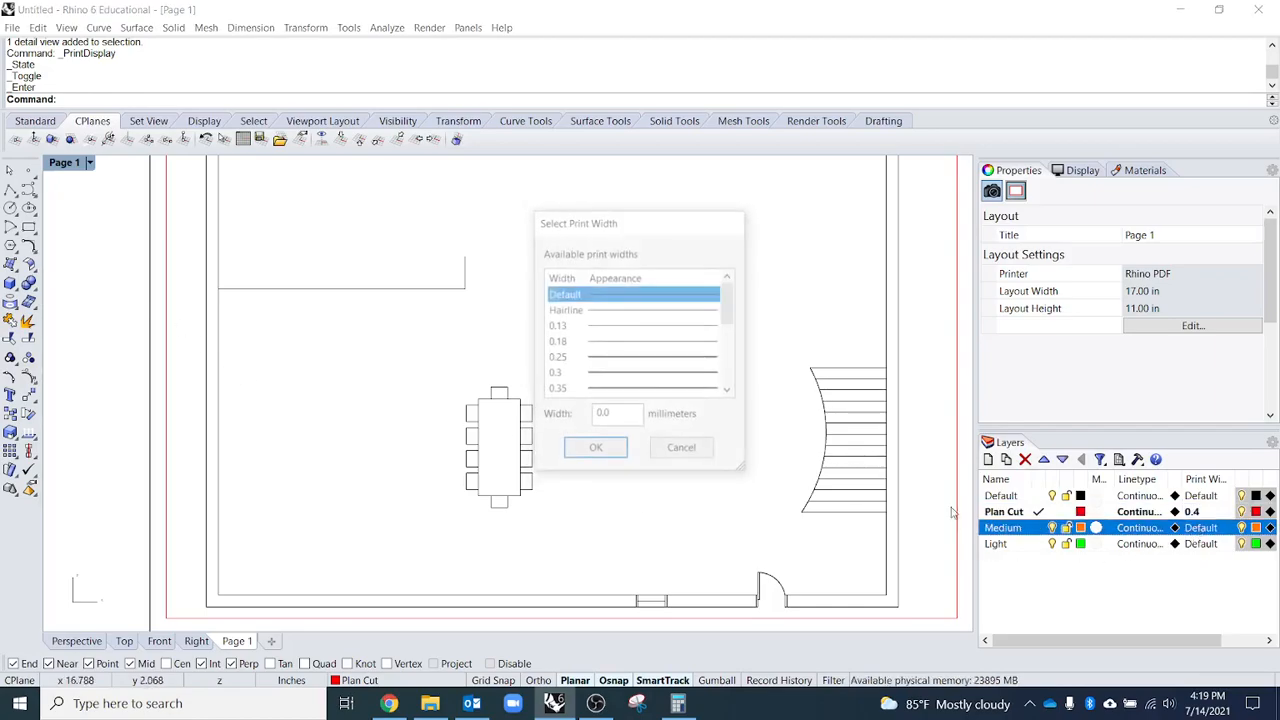
{"action": "left_click", "coordinate": [603, 359]}
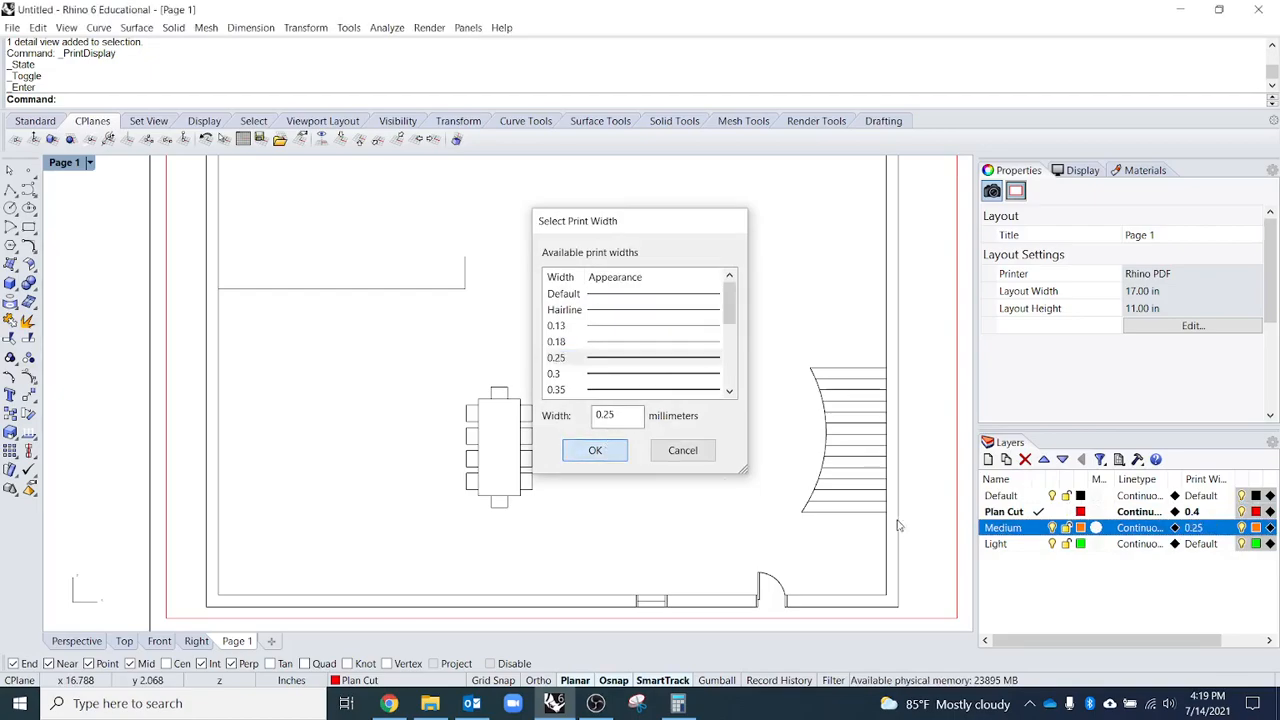
{"action": "left_click", "coordinate": [595, 450]}
{"action": "left_click", "coordinate": [1200, 543]}
{"action": "left_click", "coordinate": [620, 342]}
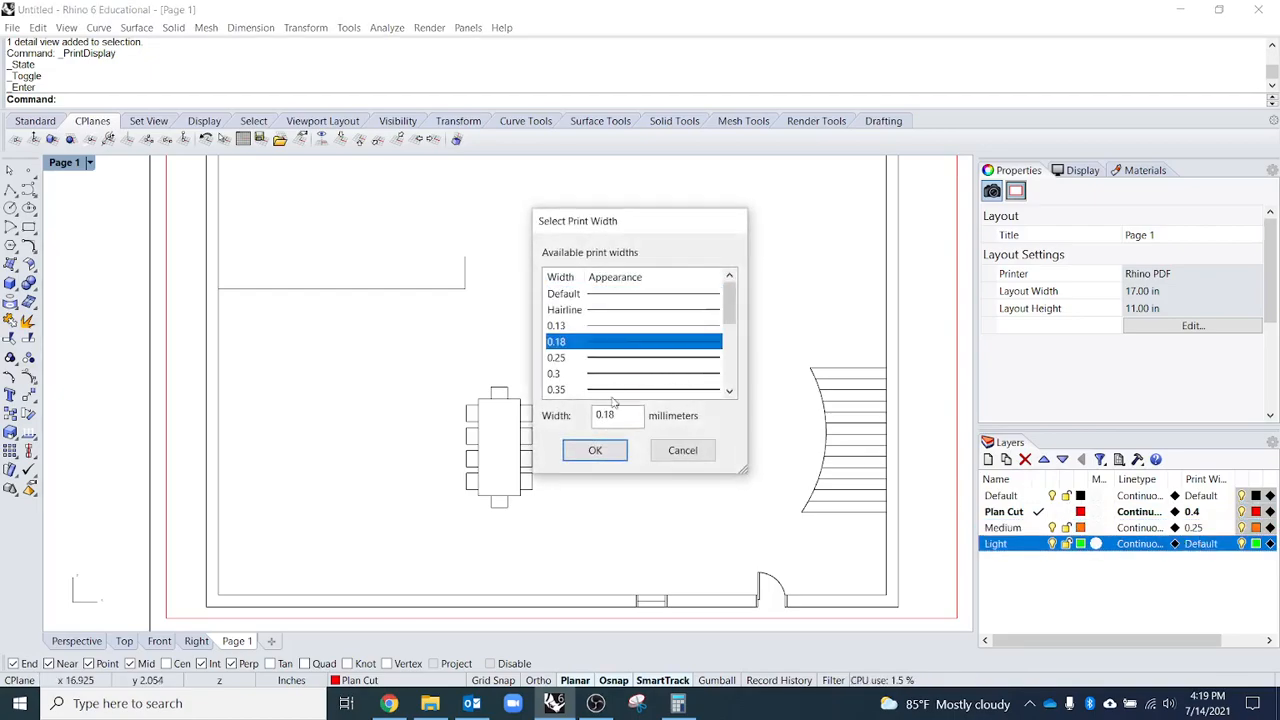
{"action": "left_click", "coordinate": [595, 449]}
- Set the Medium layer's print width to 0.3 mm
{"action": "left_click", "coordinate": [1193, 527]}
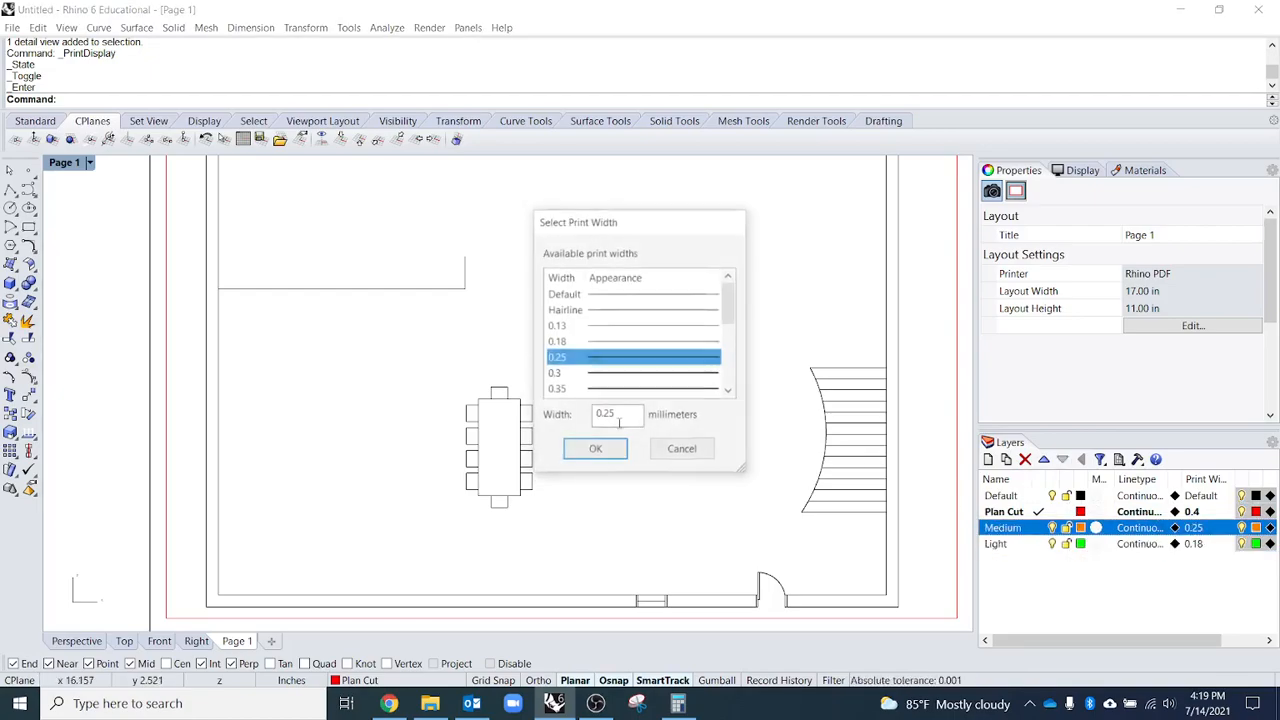
{"action": "left_click", "coordinate": [580, 373]}
{"action": "left_click", "coordinate": [595, 450]}
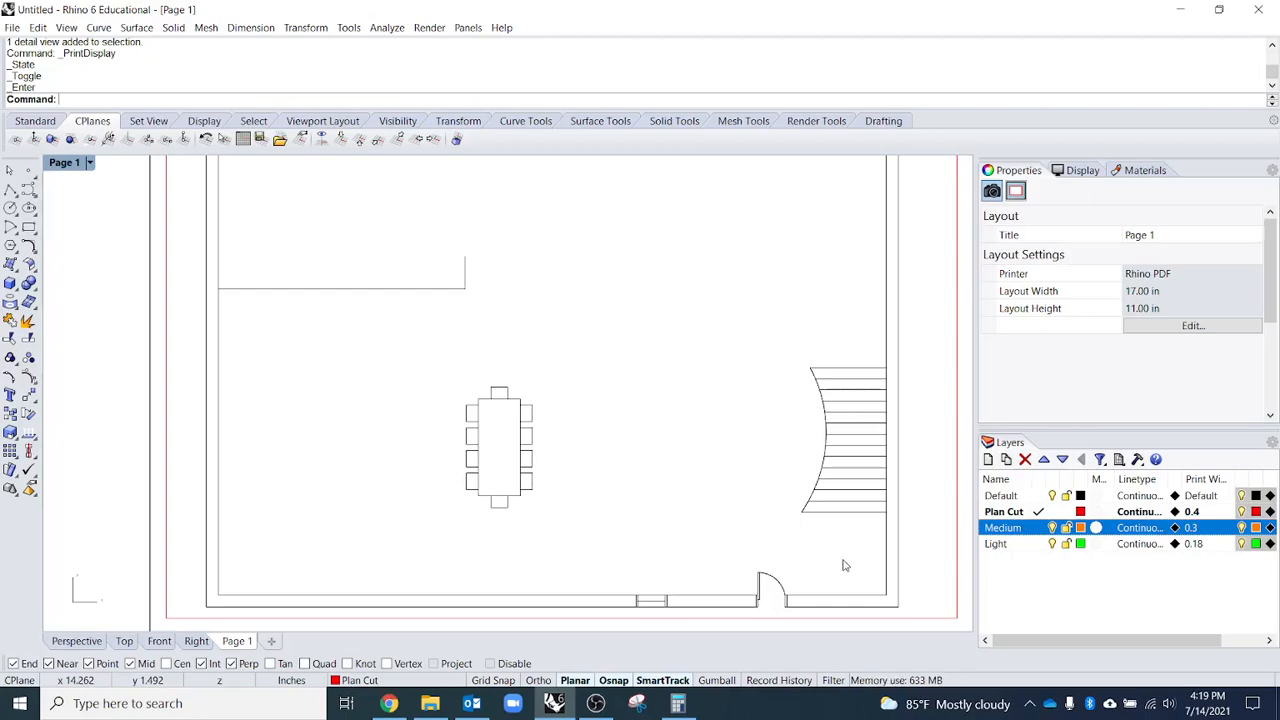
- Set the Plan Cut layer's print width to 0.6 mm
{"action": "right_click_drag", "start_coordinate": [774, 572], "coordinate": [716, 449]}
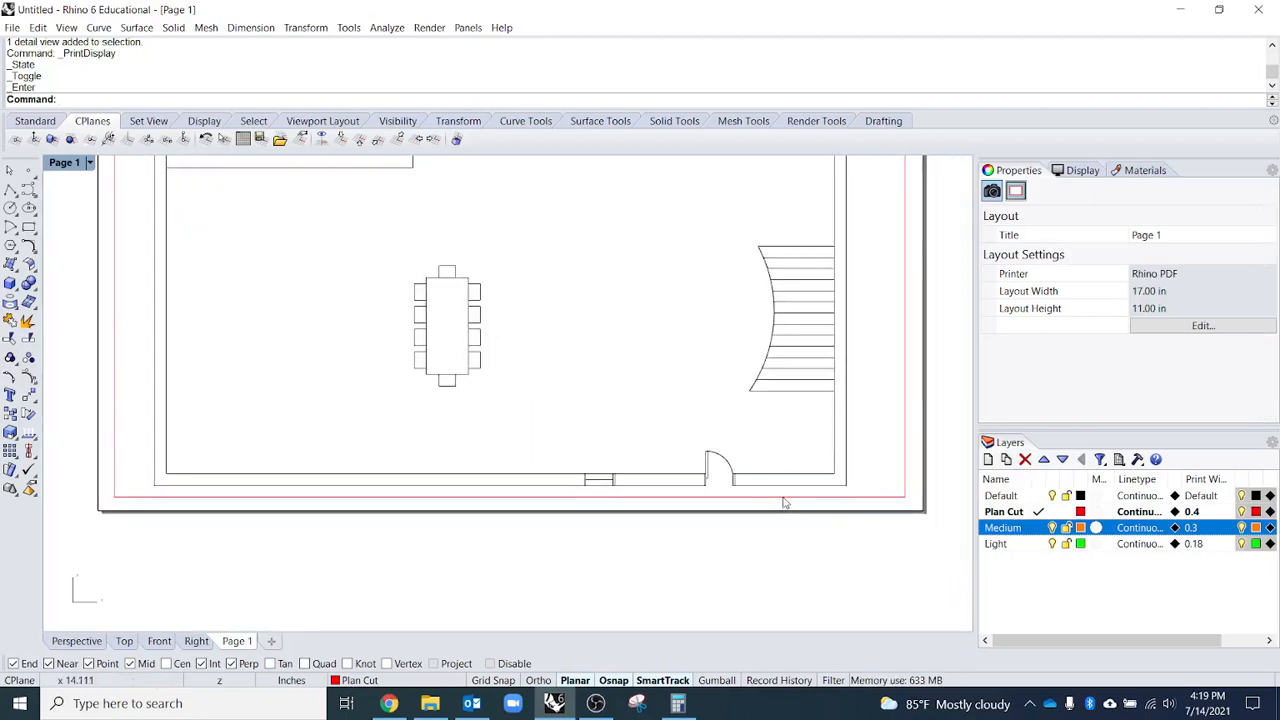
{"action": "scroll", "coordinate": [720, 495], "scroll_direction": "up", "scroll_amount": 5}
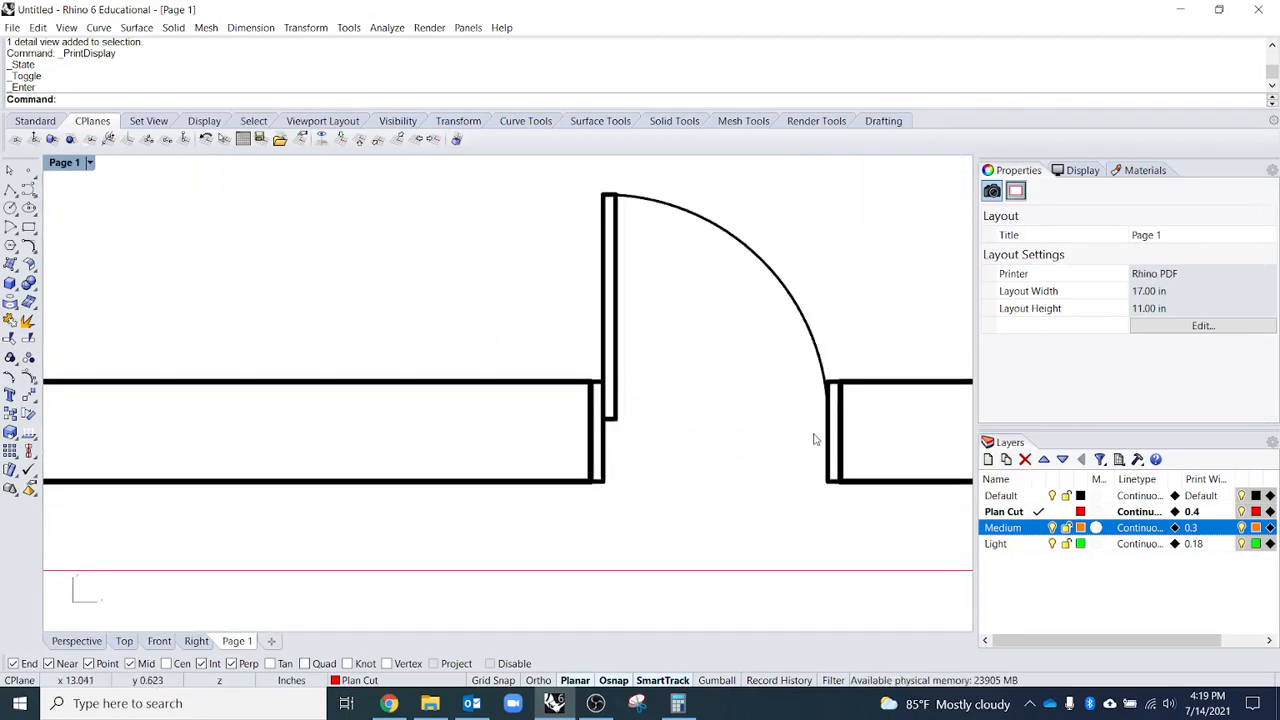
{"action": "left_click", "coordinate": [1191, 511]}
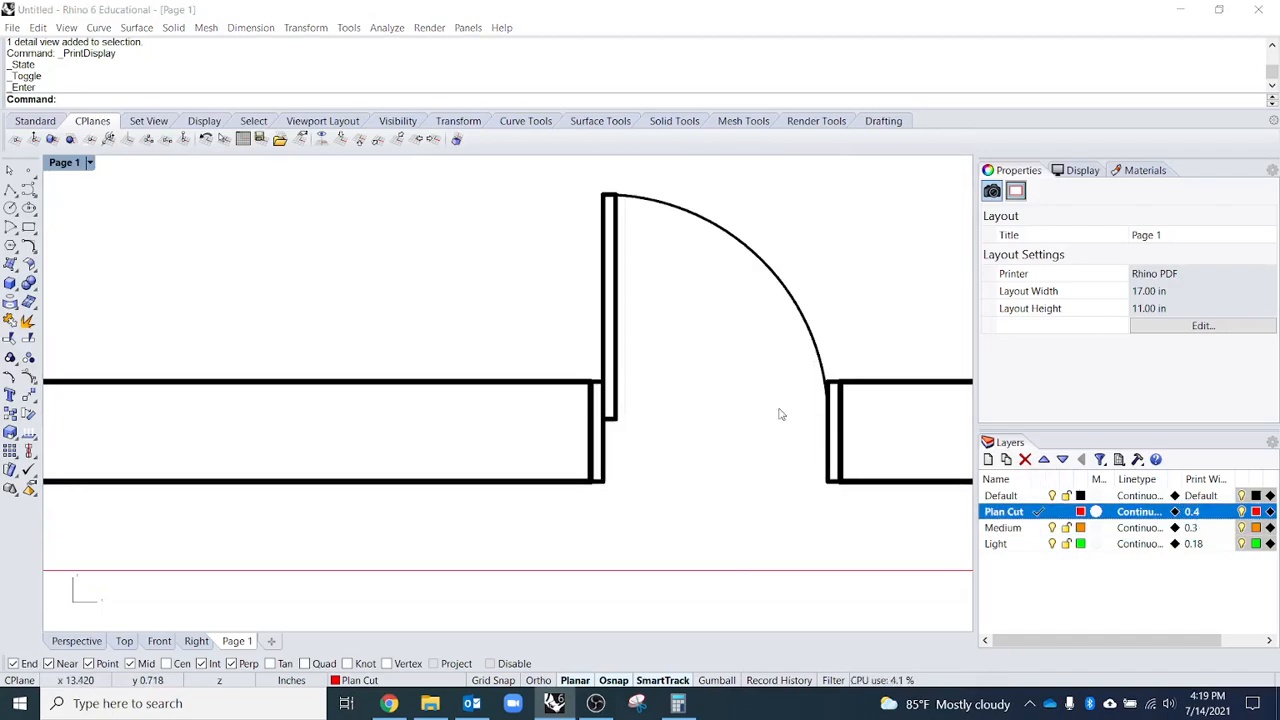
{"action": "left_click", "coordinate": [613, 374]}
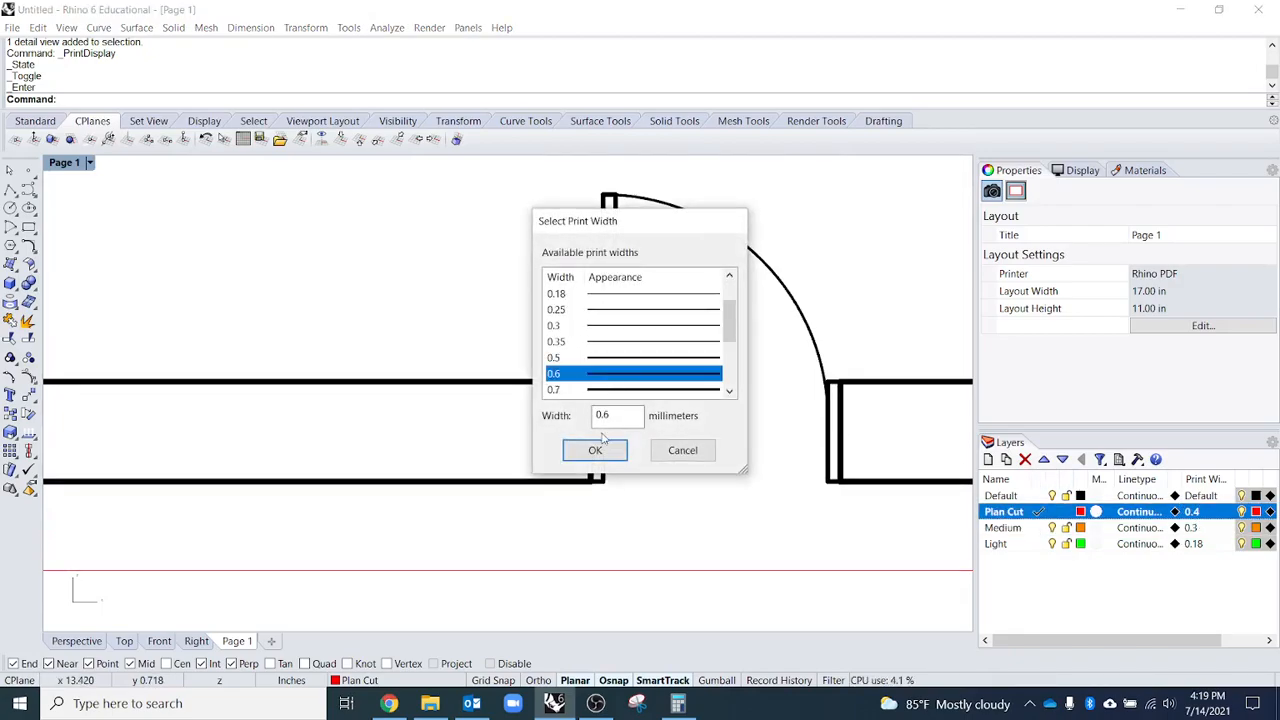
{"action": "left_click", "coordinate": [595, 450]}
- Examine the line weights of the walls, door, stairs and table on the Page 1 layout
{"action": "scroll", "coordinate": [553, 414], "scroll_direction": "down", "scroll_amount": 2}
{"action": "right_click_drag", "start_coordinate": [553, 414], "coordinate": [197, 346]}
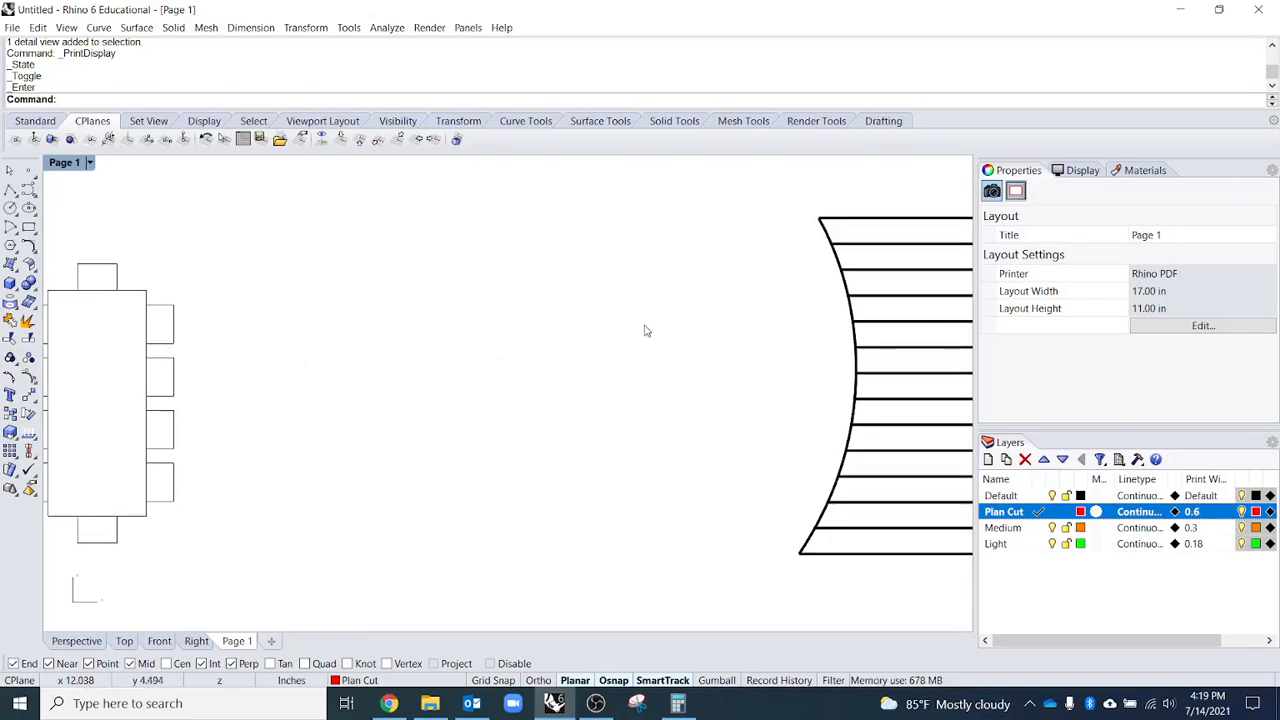
{"action": "scroll", "coordinate": [645, 330], "scroll_direction": "down", "scroll_amount": 5}
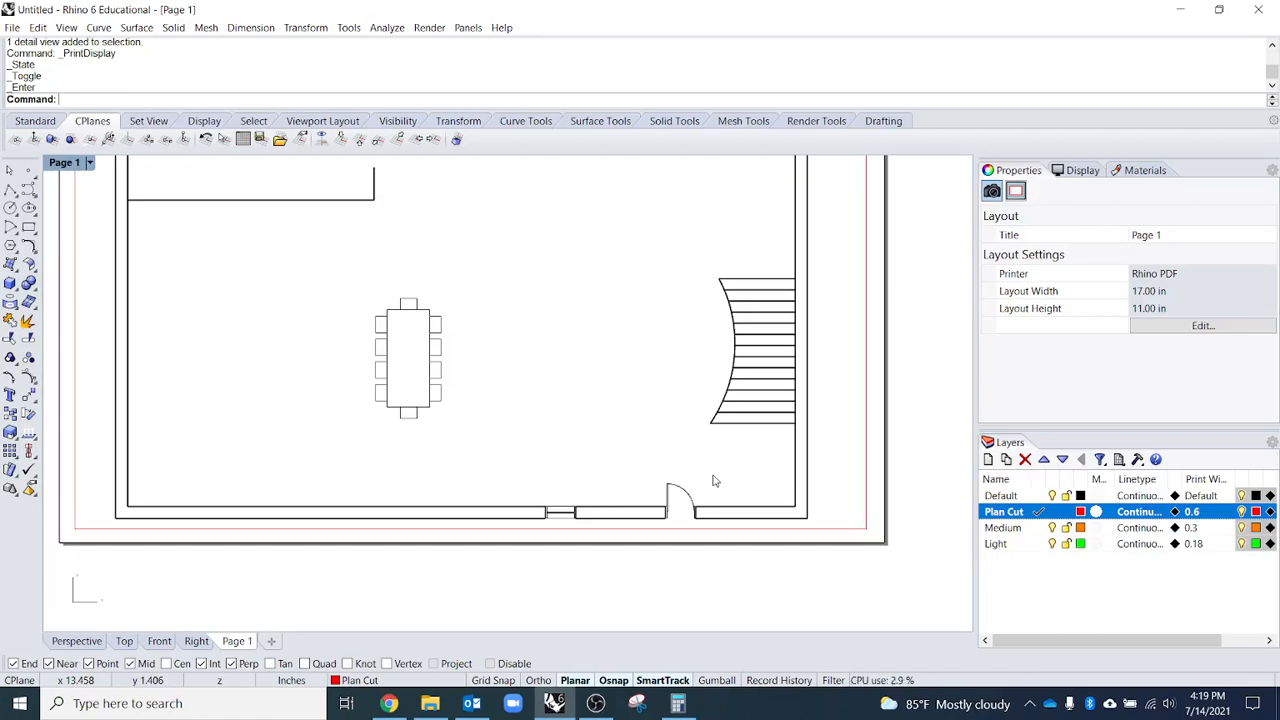
{"action": "scroll", "coordinate": [518, 401], "scroll_direction": "down", "scroll_amount": 2}
{"action": "scroll", "coordinate": [518, 401], "scroll_direction": "up", "scroll_amount": 8}
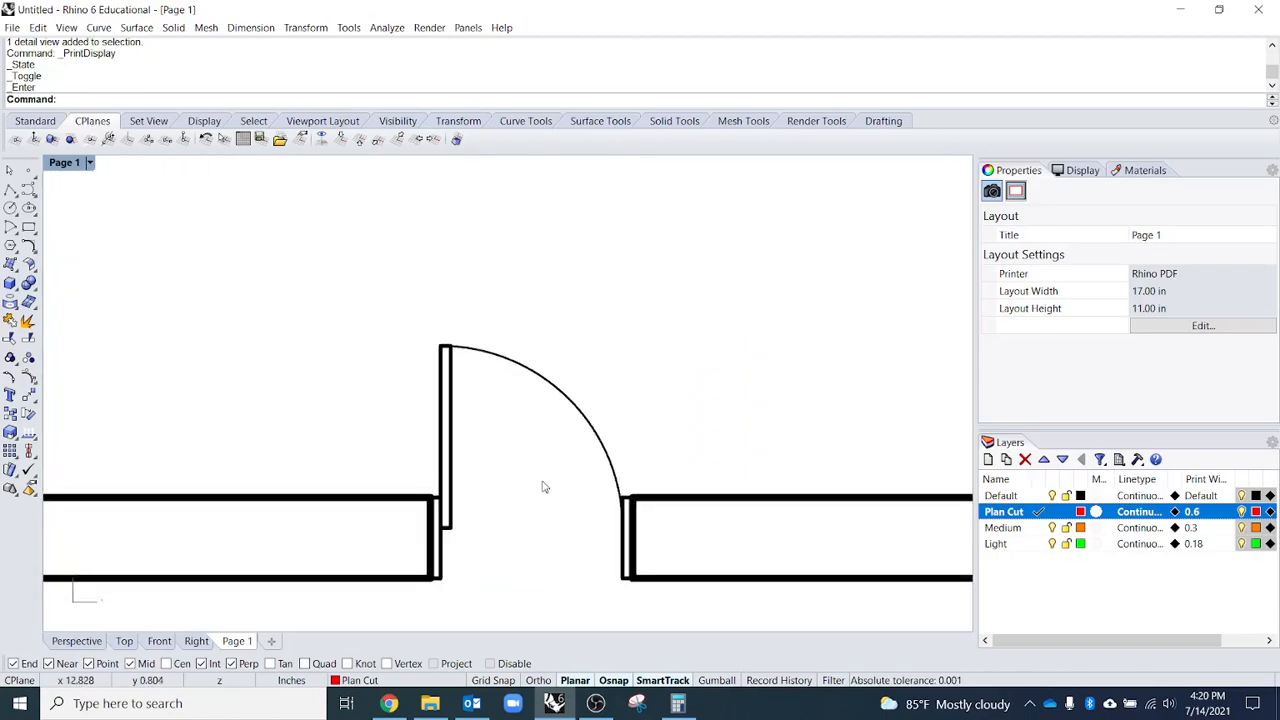
{"action": "scroll", "coordinate": [482, 367], "scroll_direction": "down", "scroll_amount": 5}
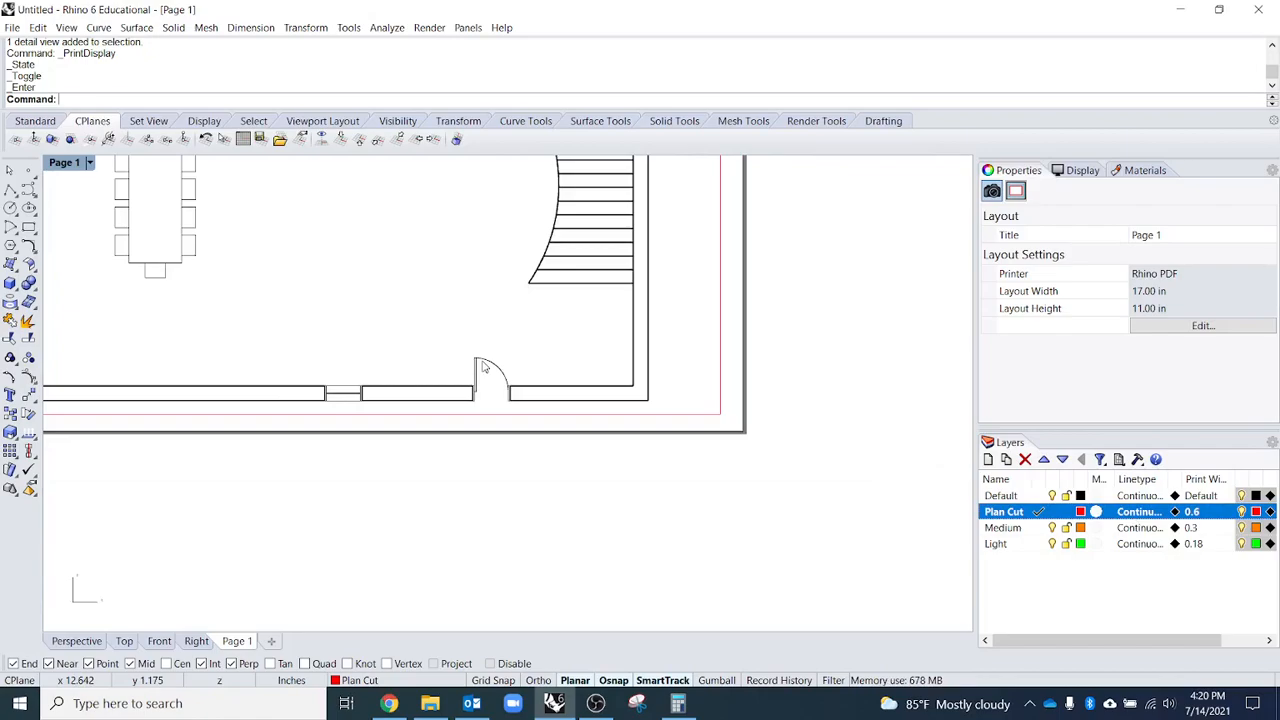
- Zoom the Page 1 layout with the 1To1 option and inspect the wall, stair and door line weights at actual print size
{"action": "key", "text": "Return"}
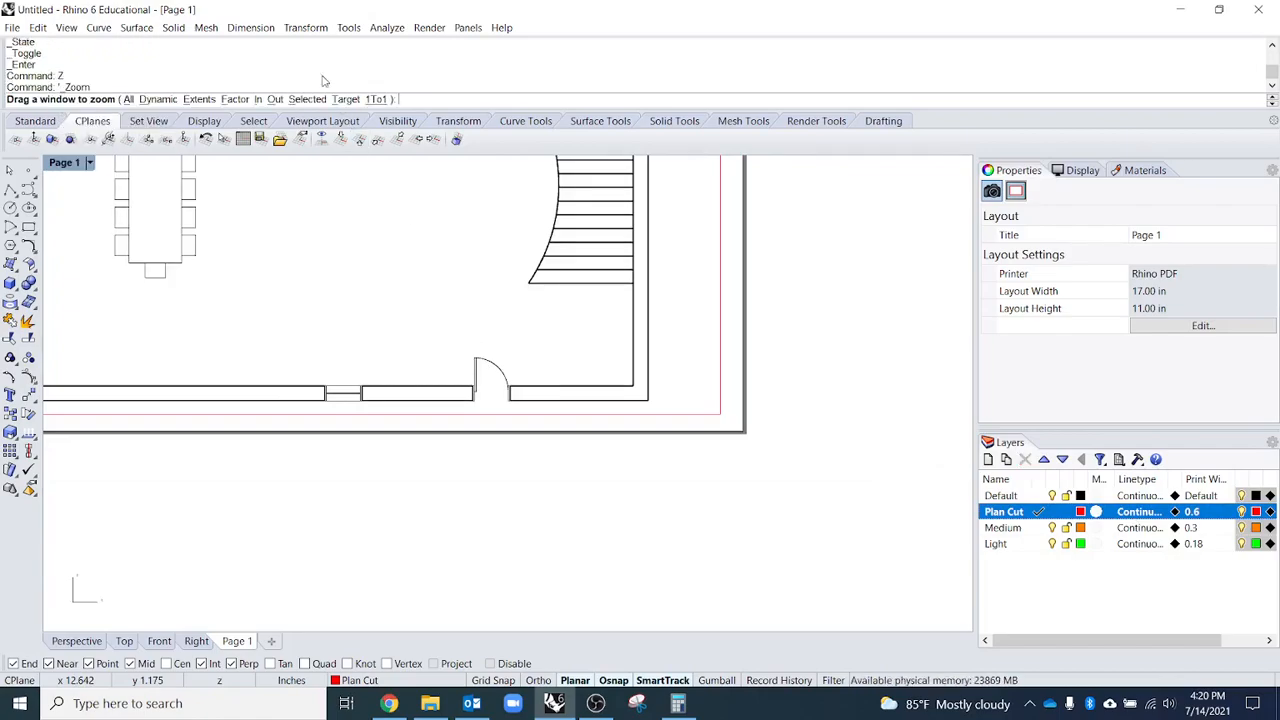
{"action": "left_click", "coordinate": [377, 99]}
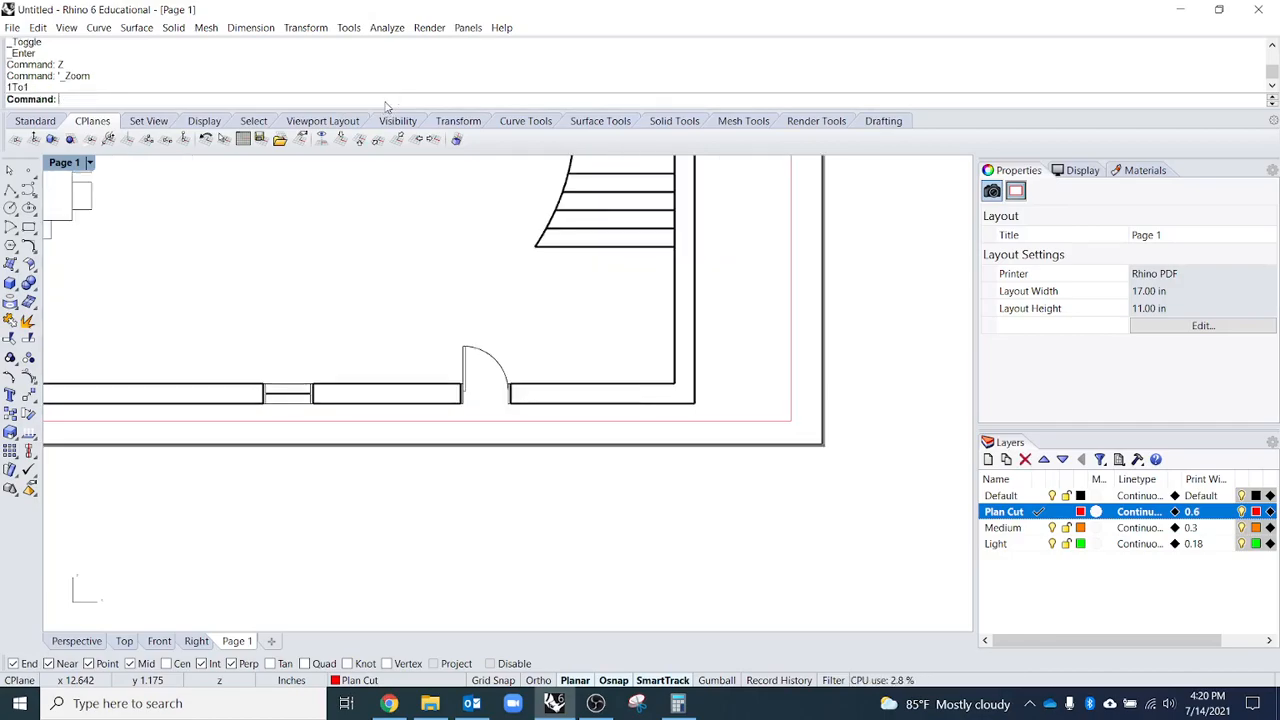
{"action": "right_click_drag", "start_coordinate": [431, 257], "coordinate": [457, 367]}
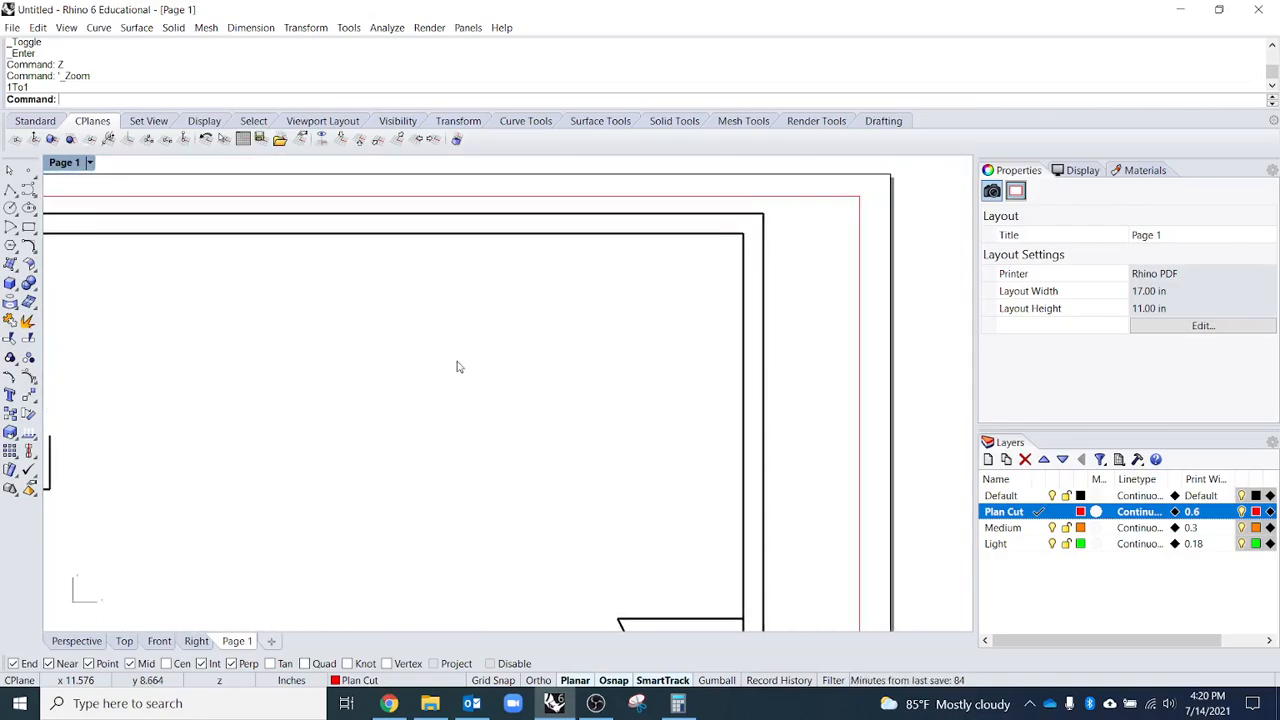
{"action": "right_click_drag", "start_coordinate": [727, 364], "coordinate": [643, 234]}
{"action": "right_click_drag", "start_coordinate": [660, 620], "coordinate": [666, 462]}
{"action": "mouse_move", "coordinate": [666, 534]}
{"action": "right_mouse_down"}
{"action": "mouse_move", "coordinate": [600, 372]}
{"action": "mouse_move", "coordinate": [612, 560]}
{"action": "right_mouse_up"}
{"action": "mouse_move", "coordinate": [640, 170]}
{"action": "right_mouse_down"}
{"action": "mouse_move", "coordinate": [657, 469]}
{"action": "mouse_move", "coordinate": [694, 363]}
{"action": "mouse_move", "coordinate": [851, 368]}
{"action": "mouse_move", "coordinate": [700, 451]}
{"action": "mouse_move", "coordinate": [486, 437]}
{"action": "mouse_move", "coordinate": [46, 251]}
{"action": "mouse_move", "coordinate": [813, 558]}
{"action": "mouse_move", "coordinate": [743, 429]}
{"action": "mouse_move", "coordinate": [743, 366]}
{"action": "right_mouse_up"}
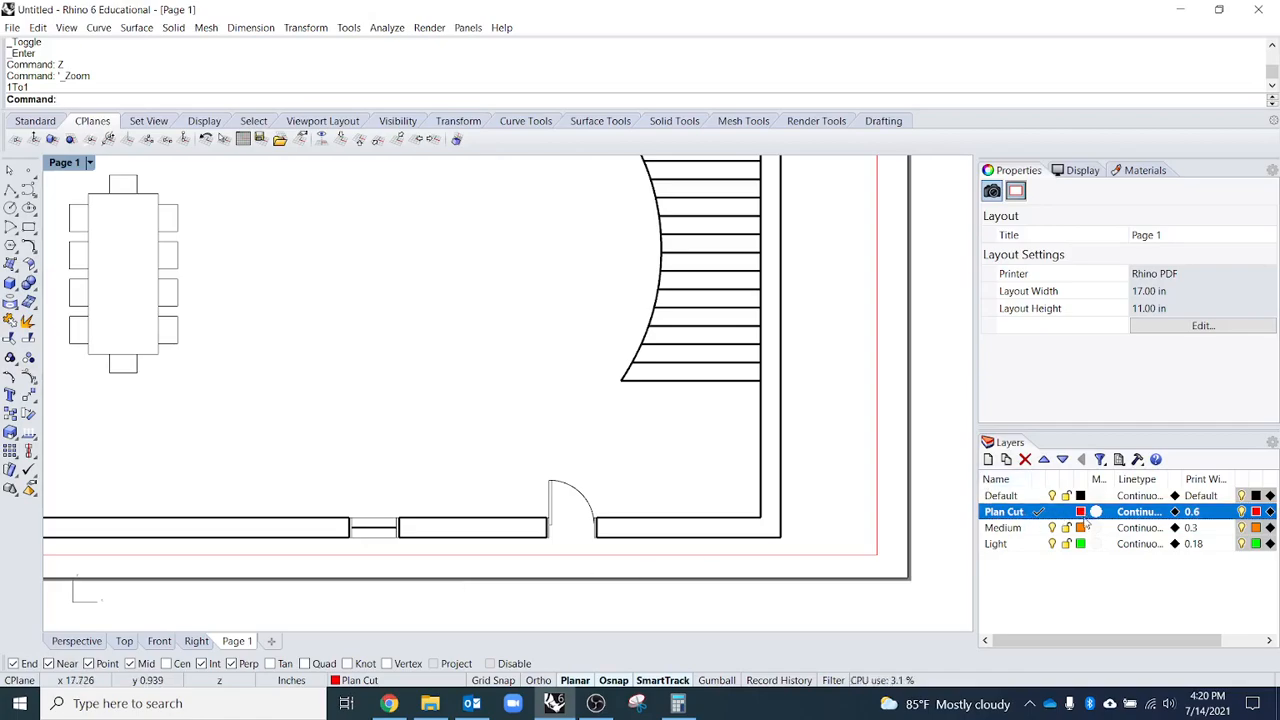
{"action": "left_click", "coordinate": [1193, 512]}
{"action": "left_click", "coordinate": [603, 327]}
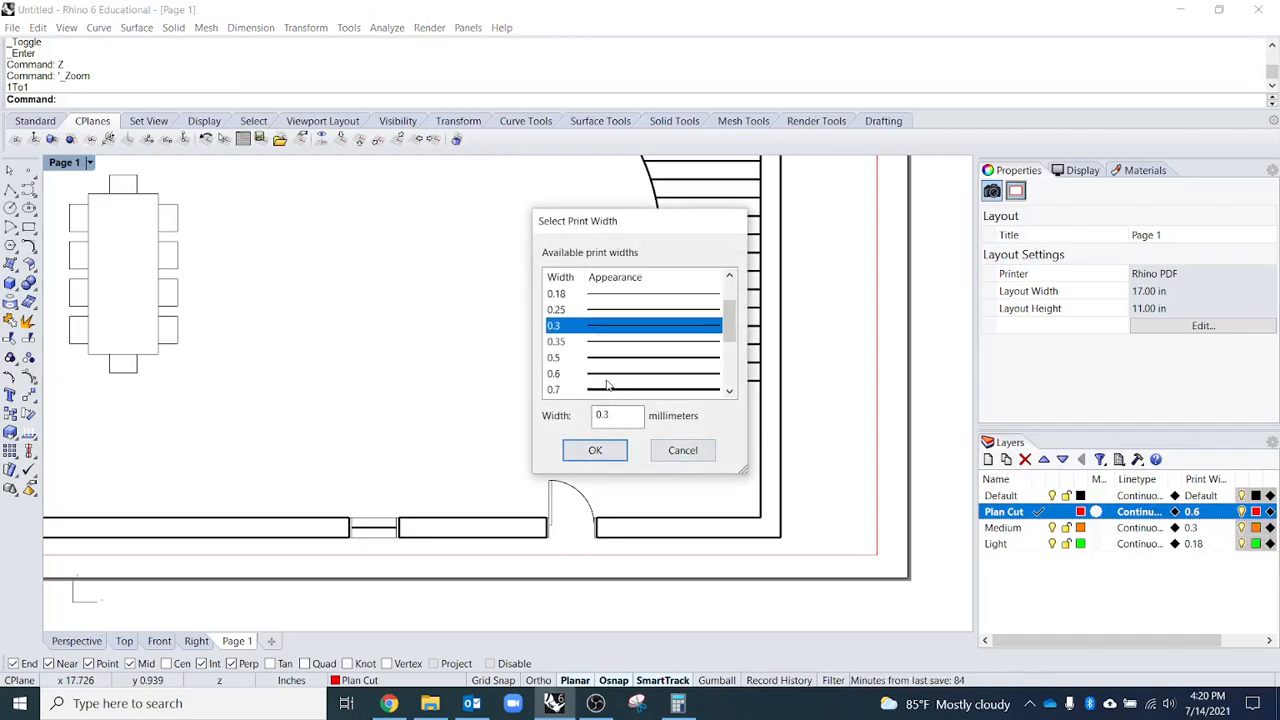
{"action": "left_click", "coordinate": [690, 449]}
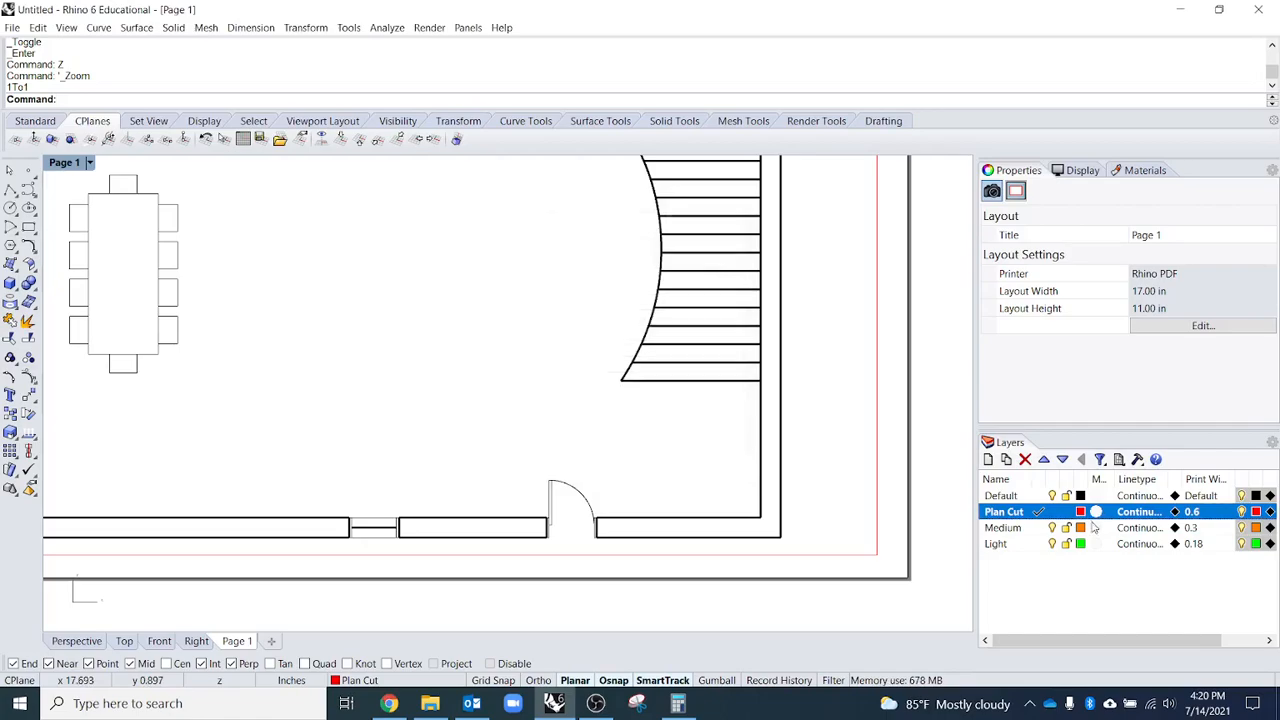
- Set the Medium layer's print width to 0.6 mm and inspect its lines at the door
{"action": "left_click", "coordinate": [1190, 527]}
{"action": "scroll", "coordinate": [621, 380], "scroll_direction": "down", "scroll_amount": 1}
{"action": "left_click", "coordinate": [621, 374]}
{"action": "left_click", "coordinate": [590, 450]}
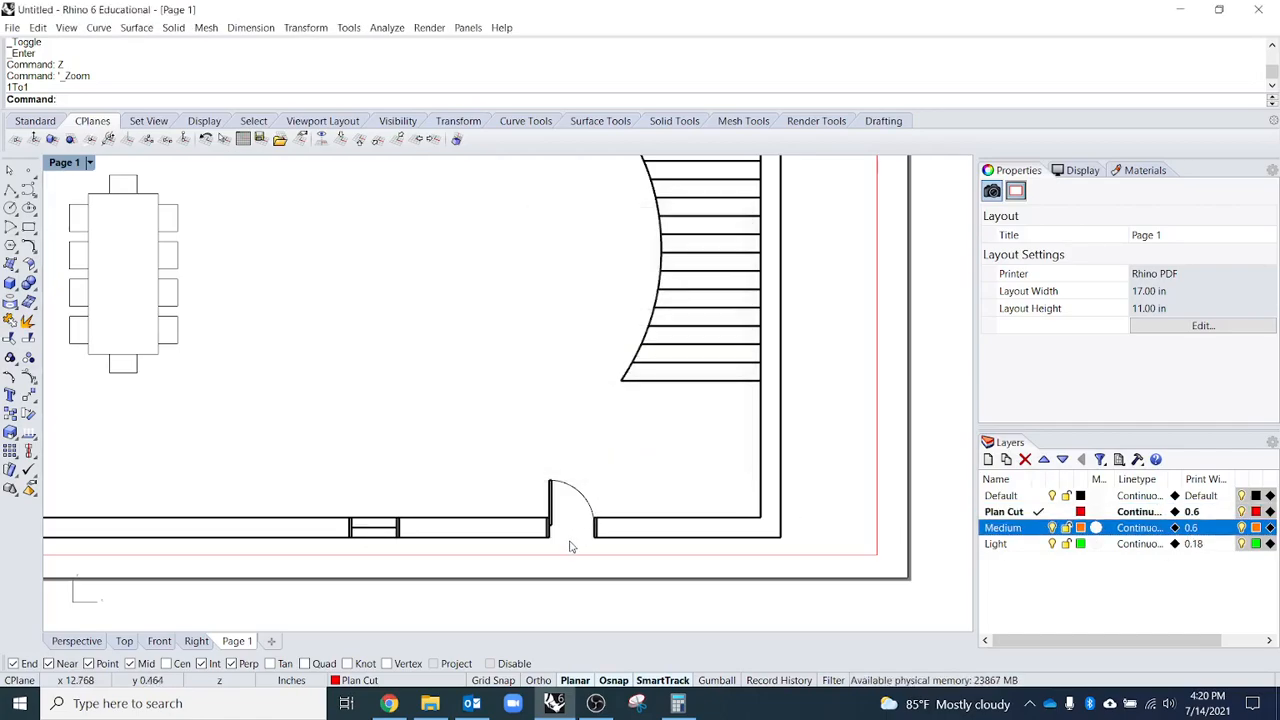
{"action": "scroll", "coordinate": [551, 549], "scroll_direction": "up", "scroll_amount": 8}
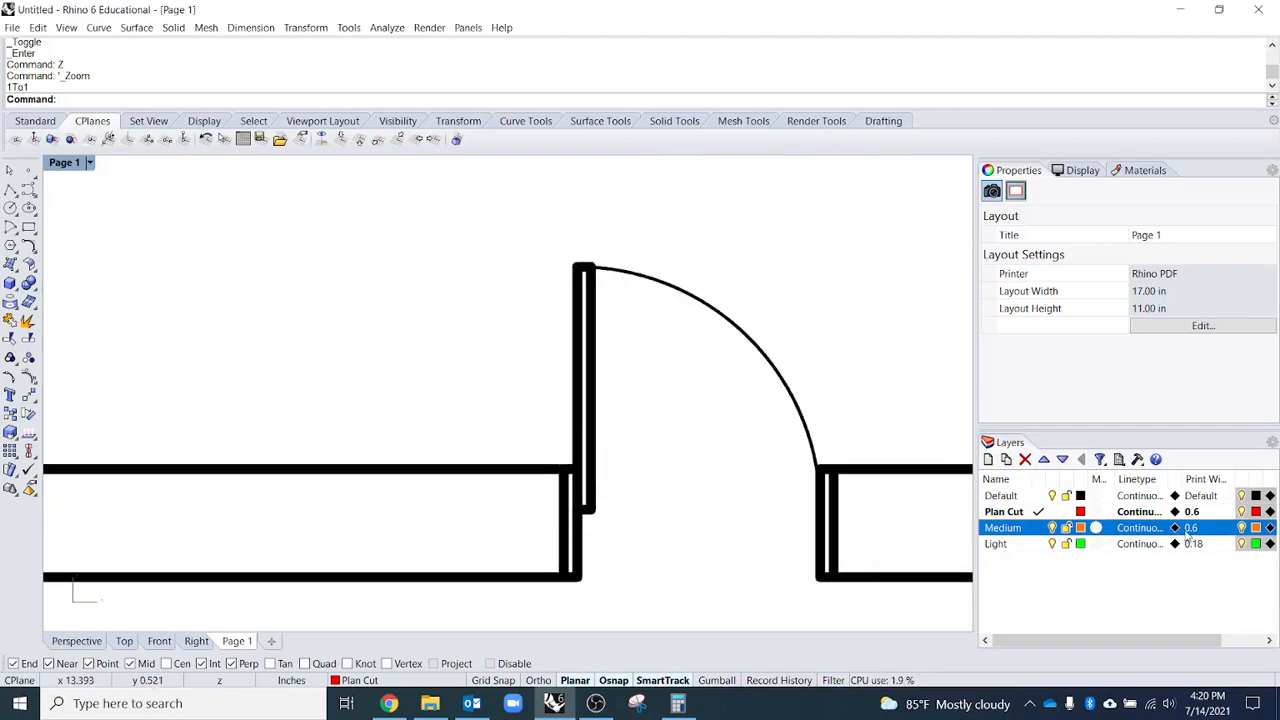
- Set the Medium layer's print width to 0.8 mm and compare the door and window lines with the walls
{"action": "left_click", "coordinate": [1188, 528]}
{"action": "scroll", "coordinate": [620, 386], "scroll_direction": "down", "scroll_amount": 1}
{"action": "left_click", "coordinate": [616, 358]}
{"action": "left_click", "coordinate": [595, 450]}
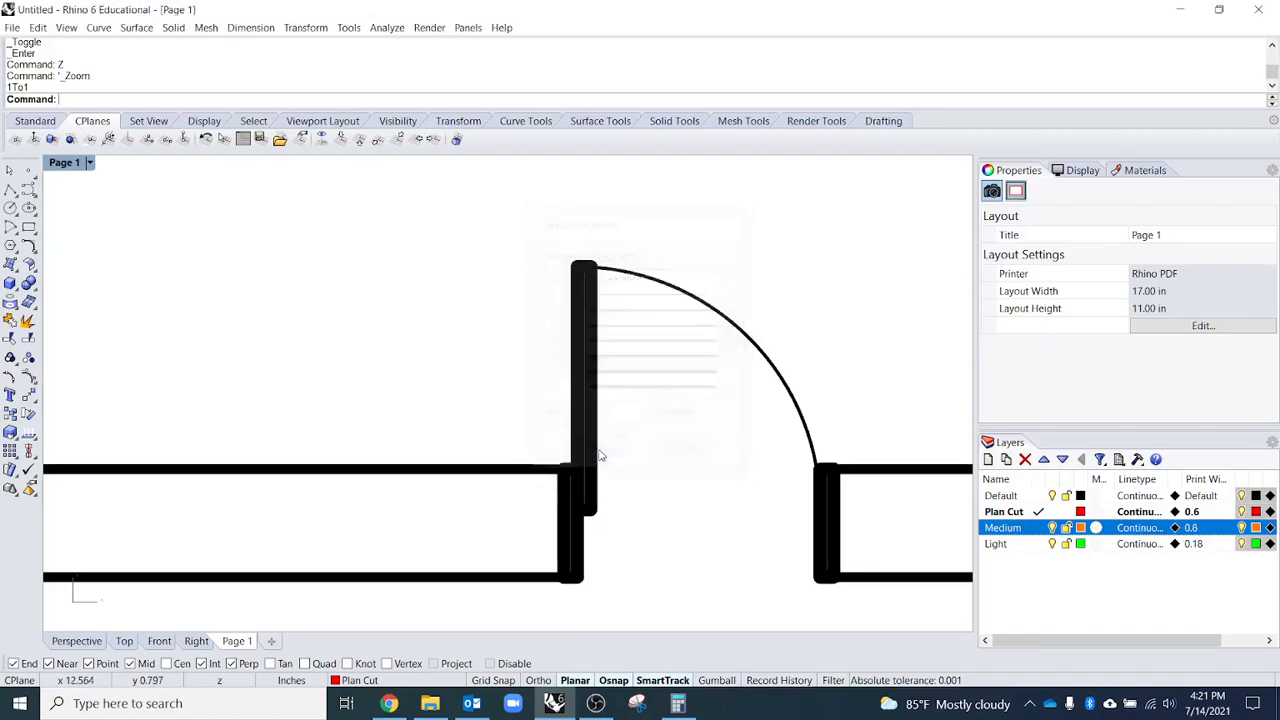
{"action": "scroll", "coordinate": [600, 455], "scroll_direction": "down", "scroll_amount": 5}
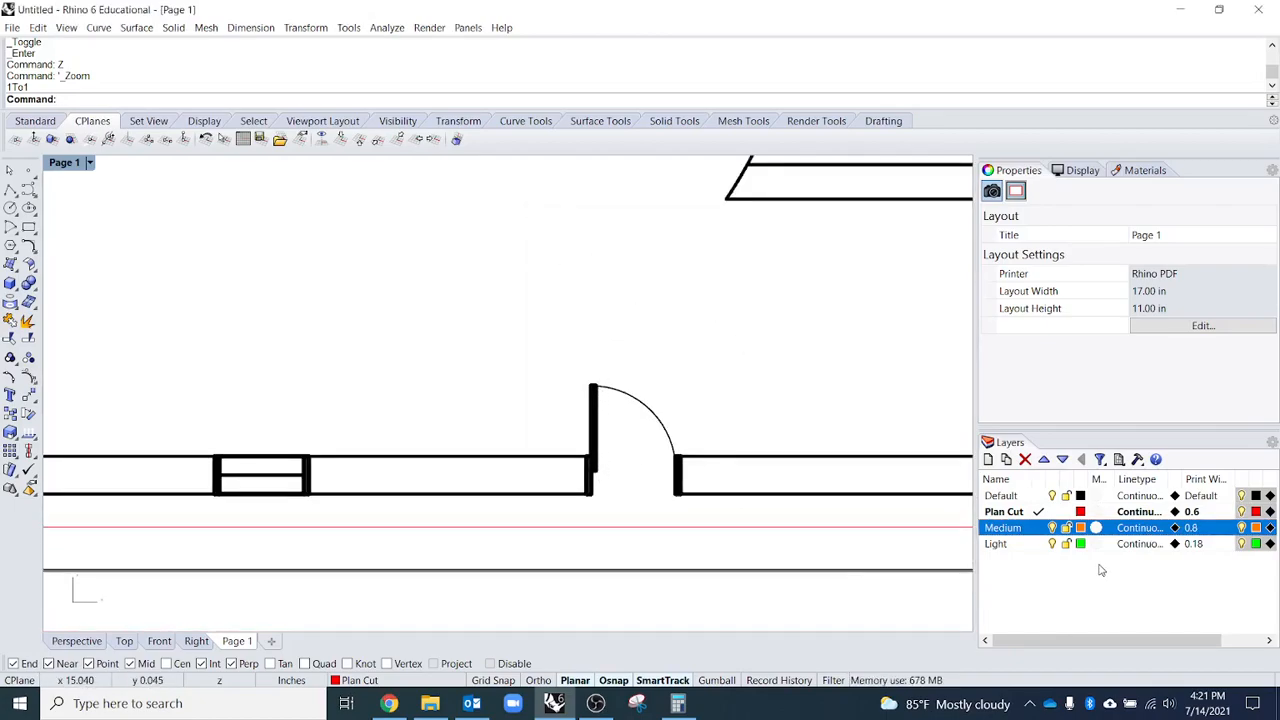
- Set the Medium layer's print width to 0.35 mm
{"action": "left_click", "coordinate": [1190, 527]}
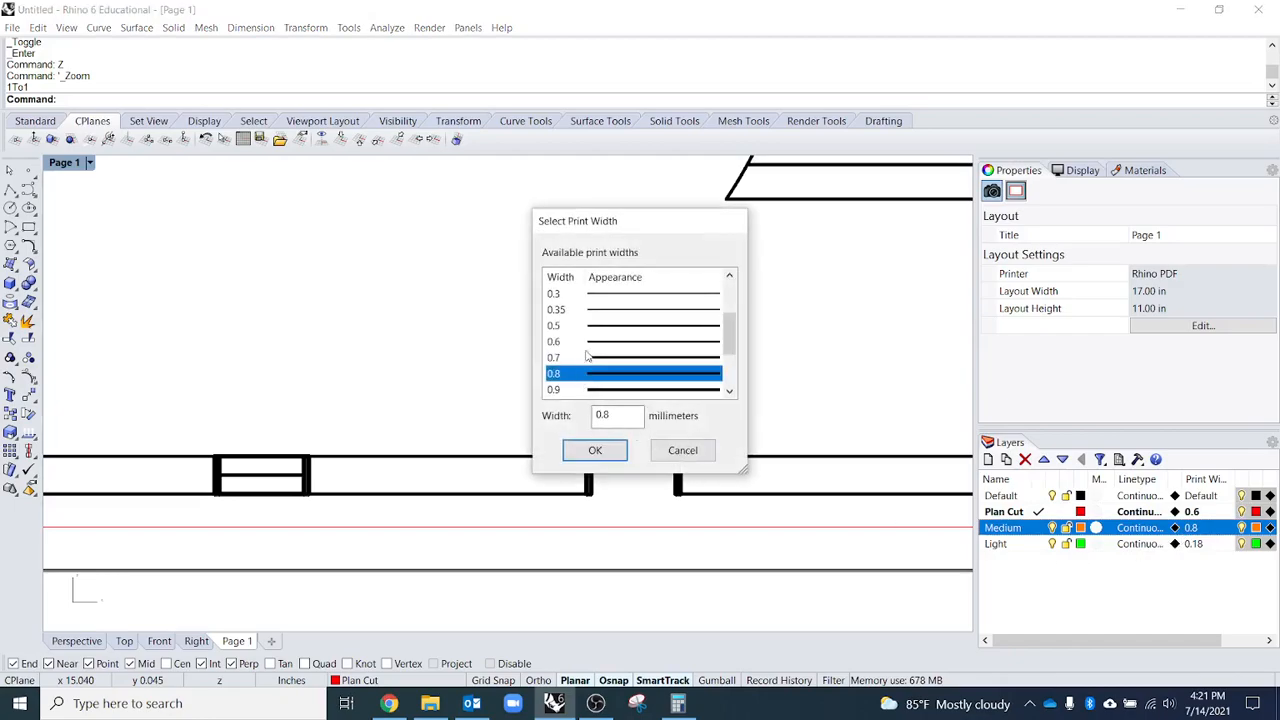
{"action": "left_click", "coordinate": [601, 297]}
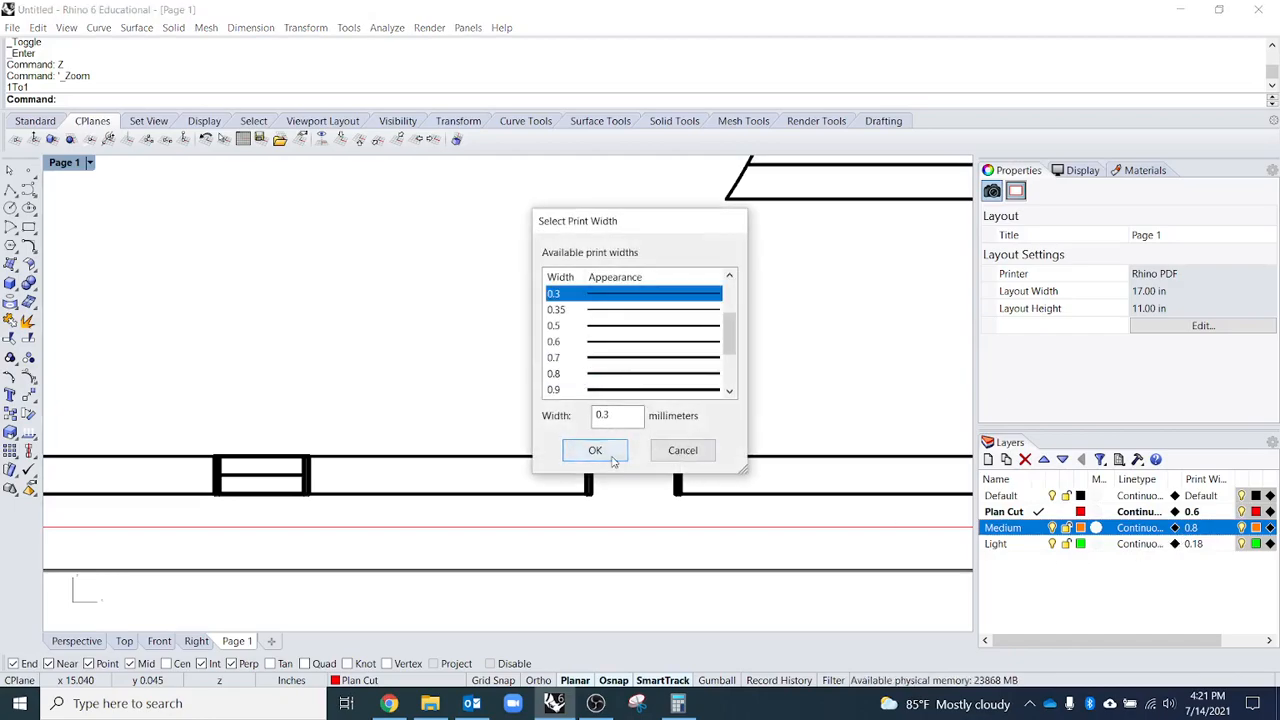
{"action": "left_click", "coordinate": [606, 311]}
{"action": "left_click", "coordinate": [598, 450]}
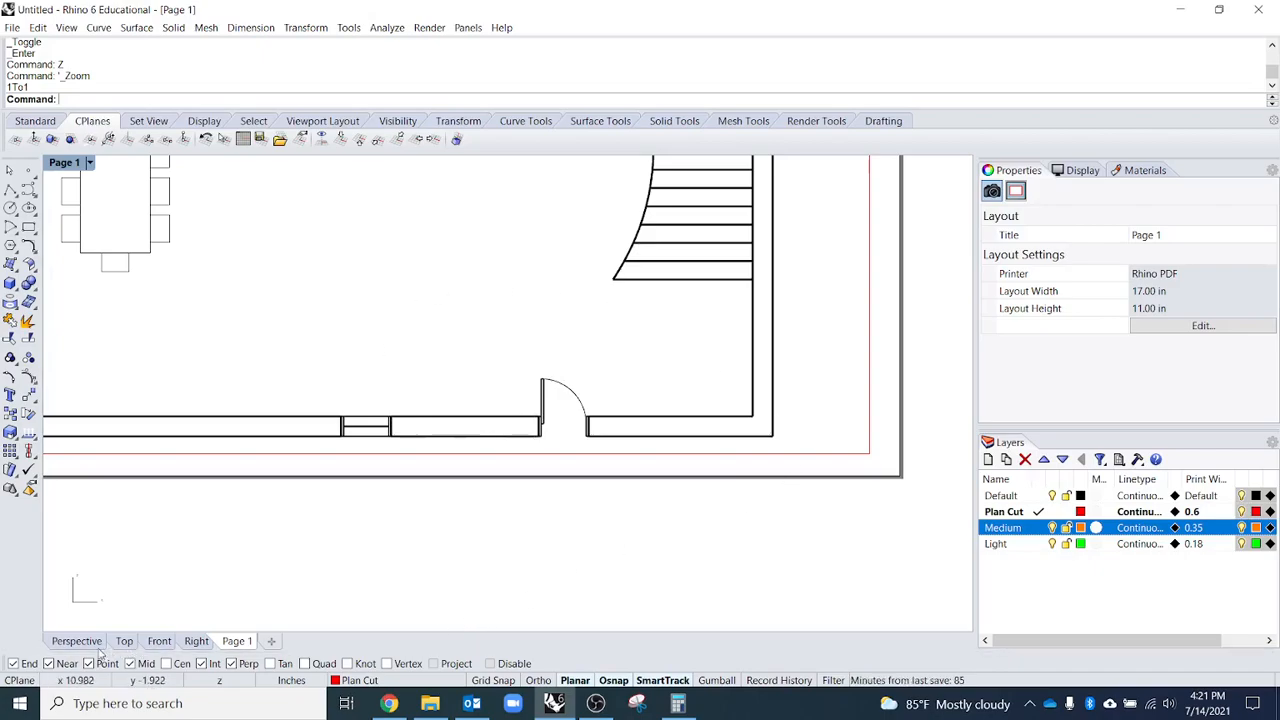
- Open the print setup for the Page 1 layout, choose Vector Output and set the resolution to 300 dots per inch
{"action": "scroll", "coordinate": [530, 505], "scroll_direction": "down", "scroll_amount": 12}
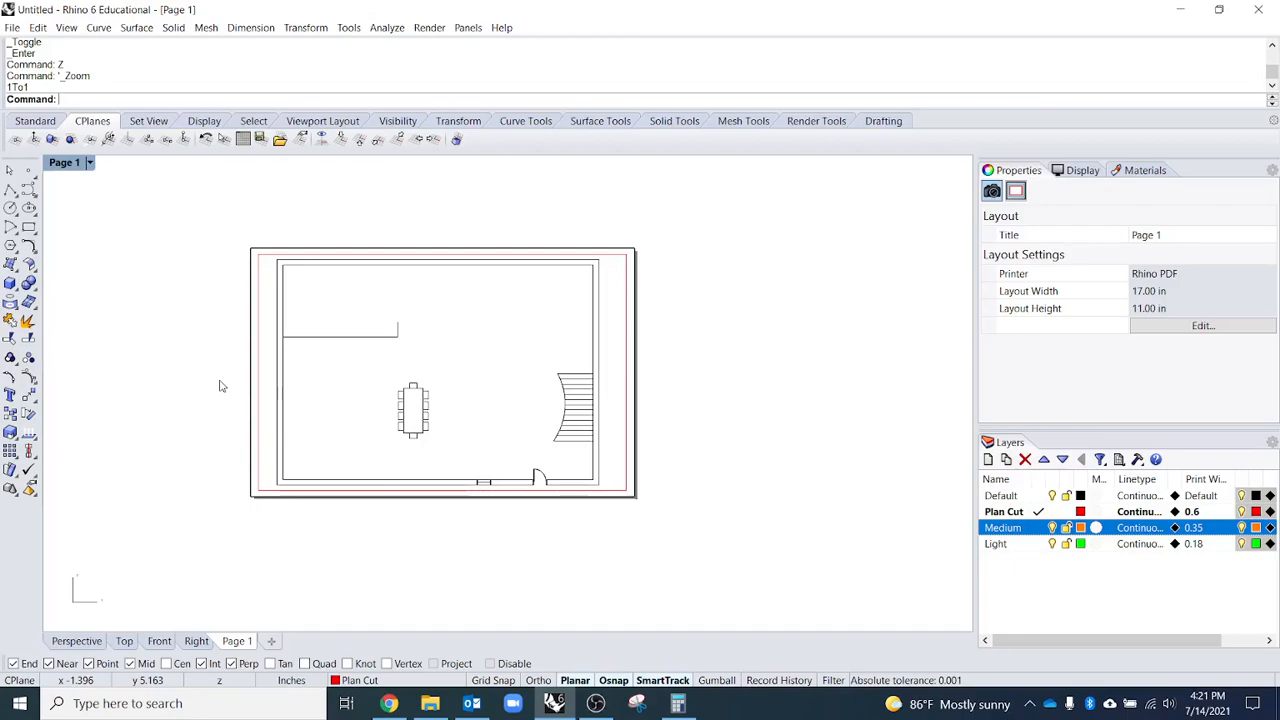
{"action": "key", "text": "ctrl+p"}
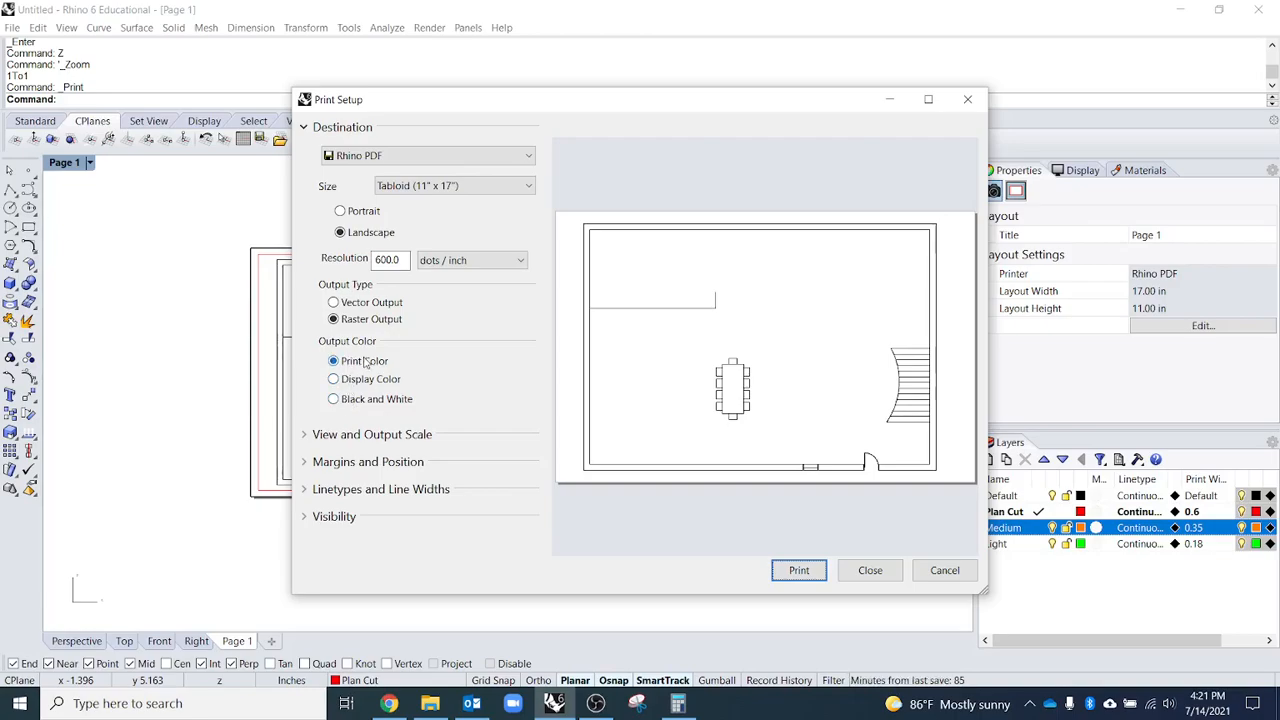
{"action": "left_click", "coordinate": [358, 305]}
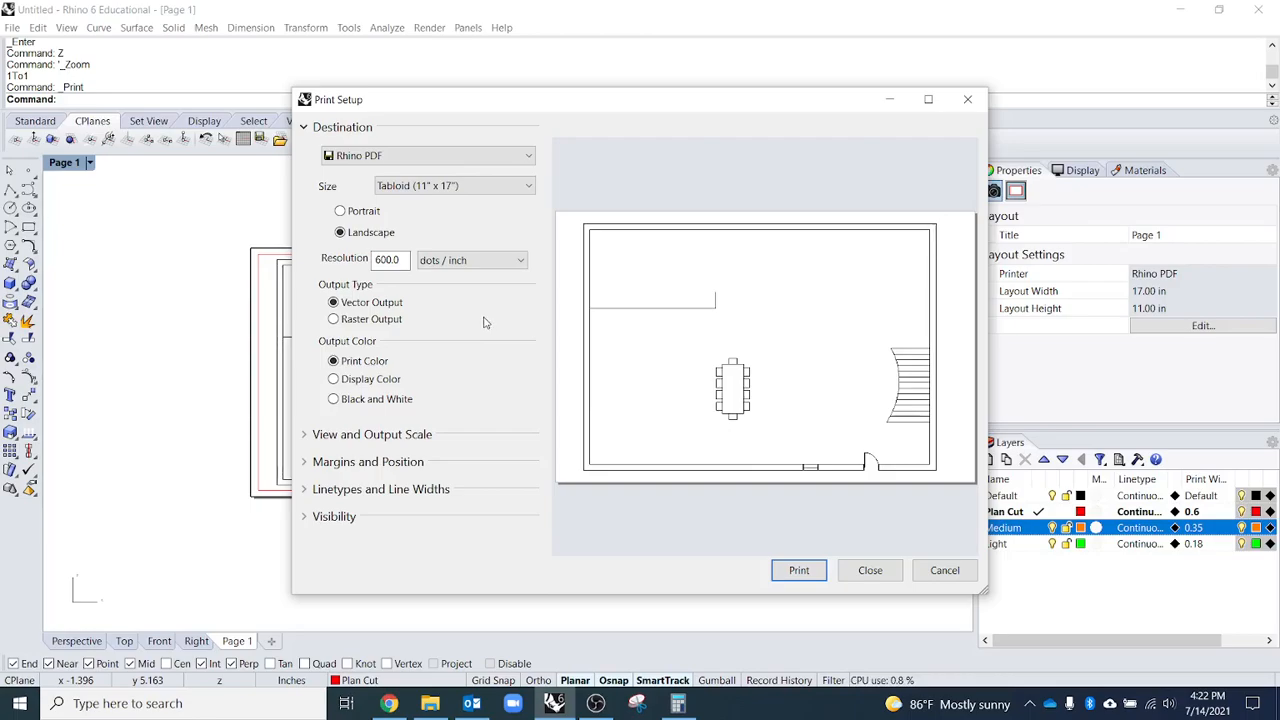
{"action": "double_click", "coordinate": [388, 260]}
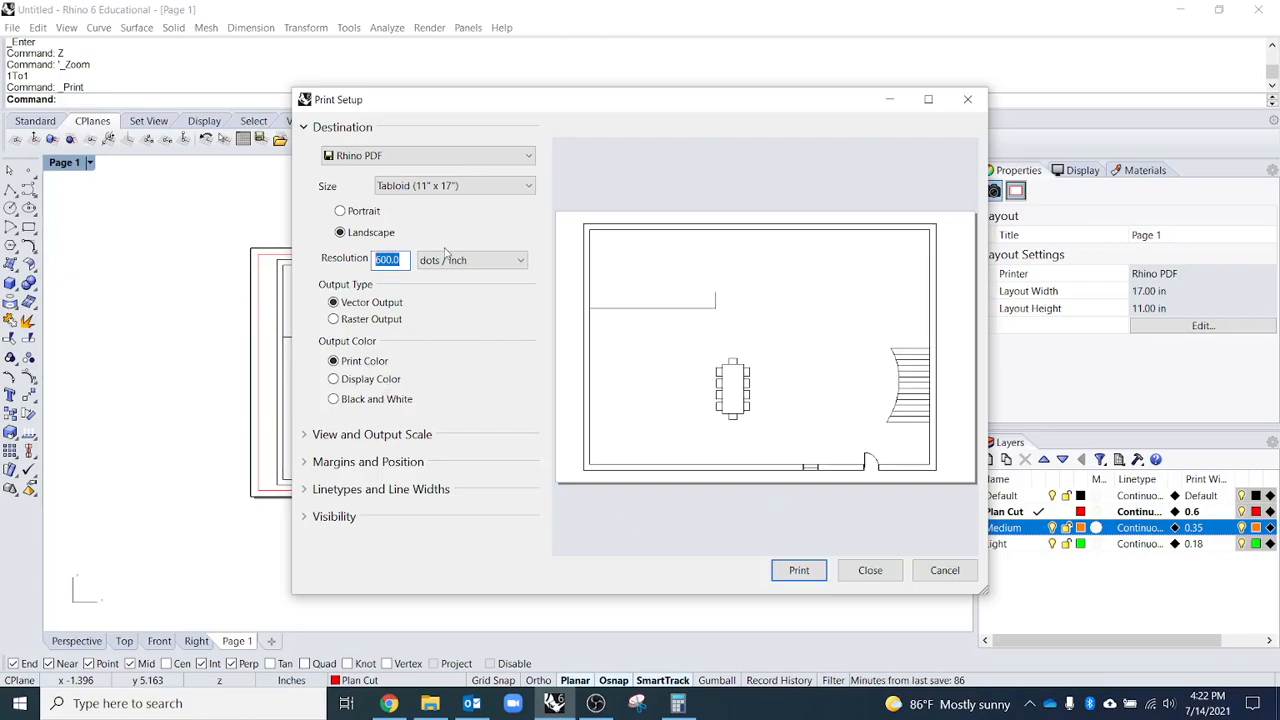
{"action": "type", "text": "300"}
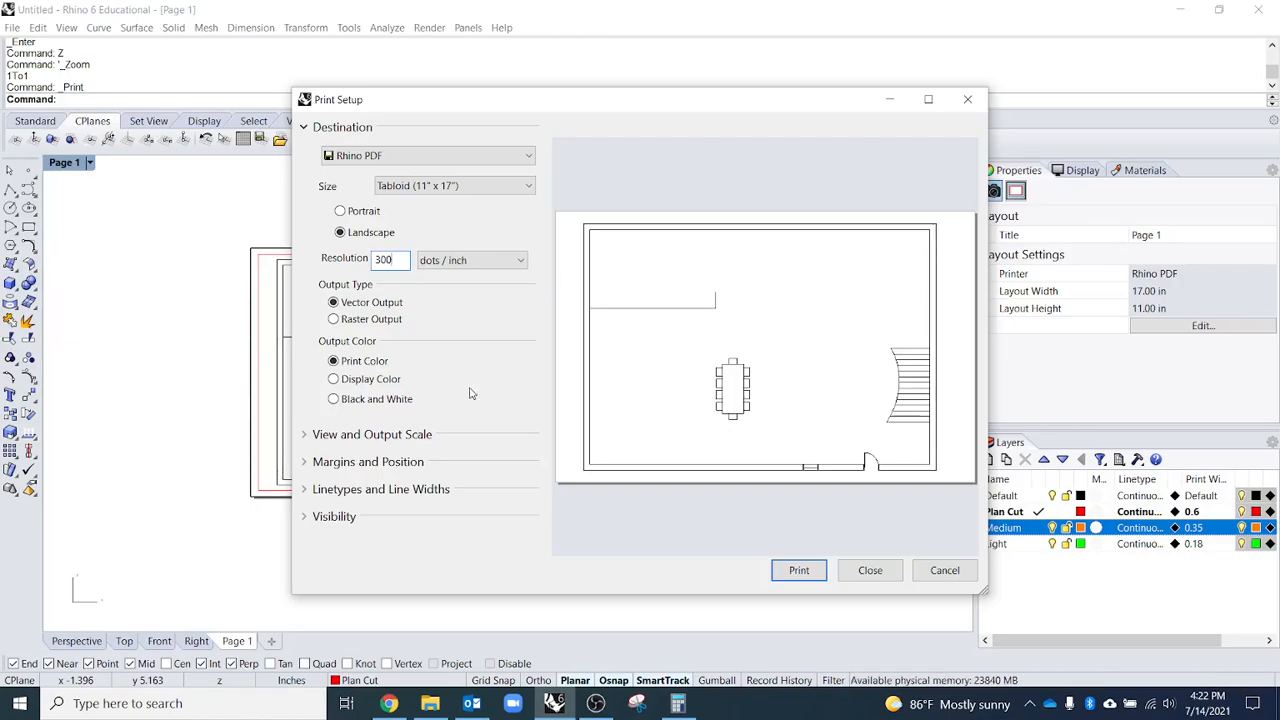
- Preview the Display Color output, switch back to Print Color, and keep the Page 1 layout as the view to print
{"action": "left_click", "coordinate": [366, 384]}
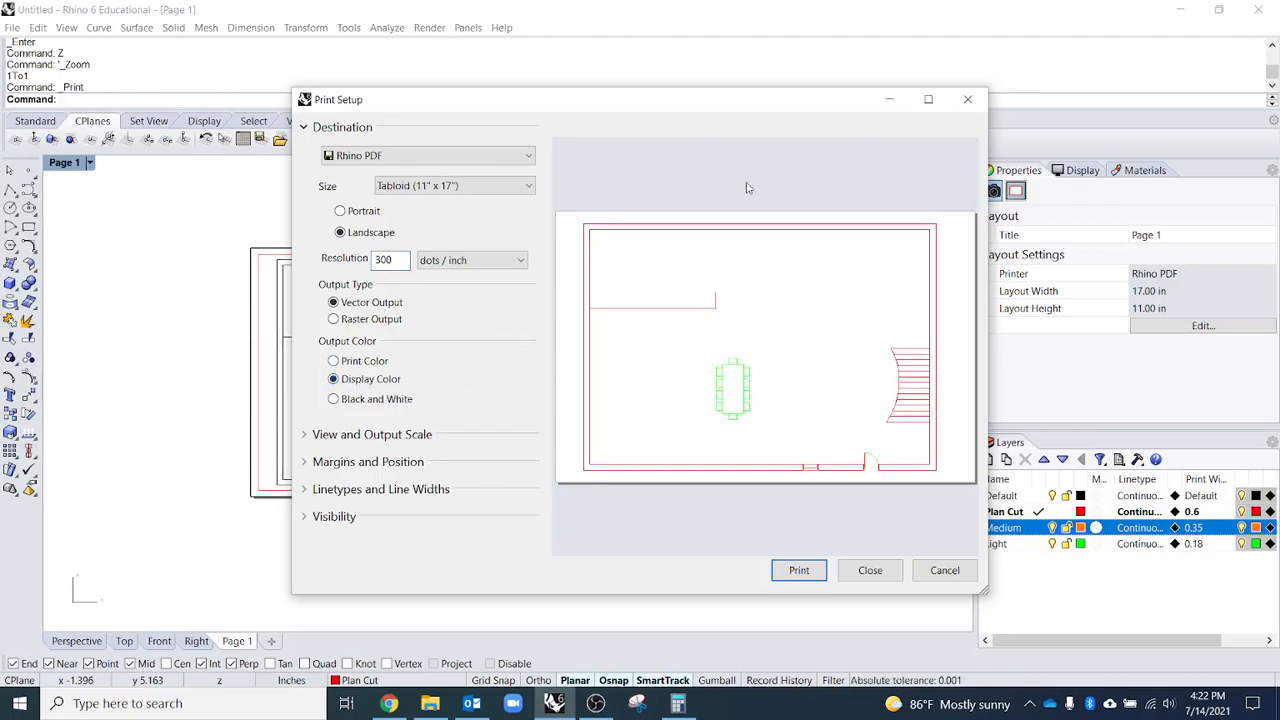
{"action": "left_click", "coordinate": [345, 363]}
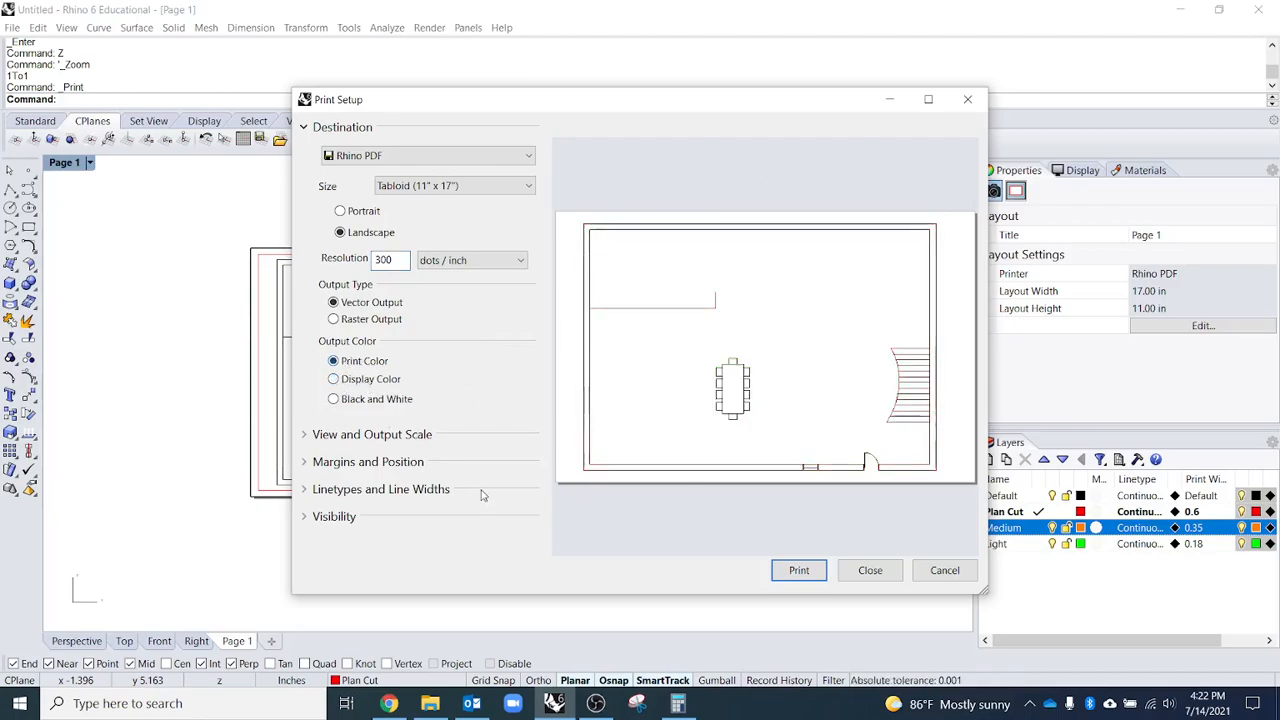
{"action": "left_click", "coordinate": [380, 438]}
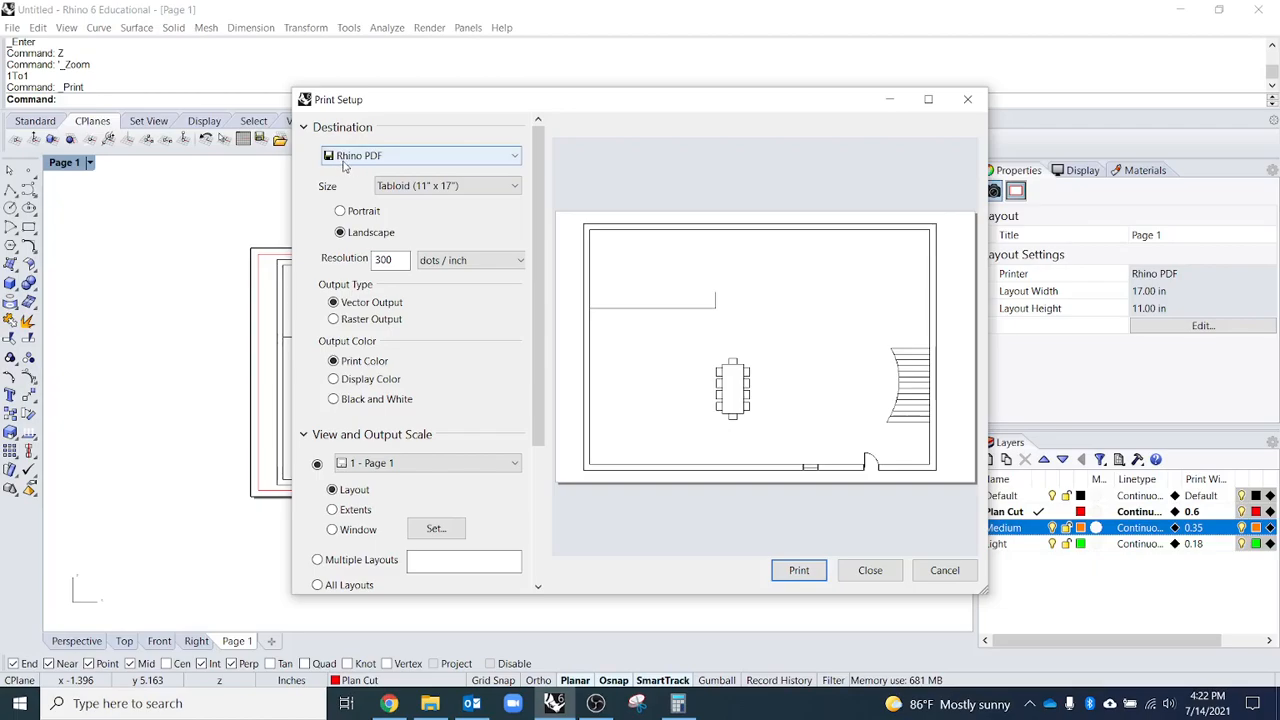
{"action": "left_click", "coordinate": [350, 129]}
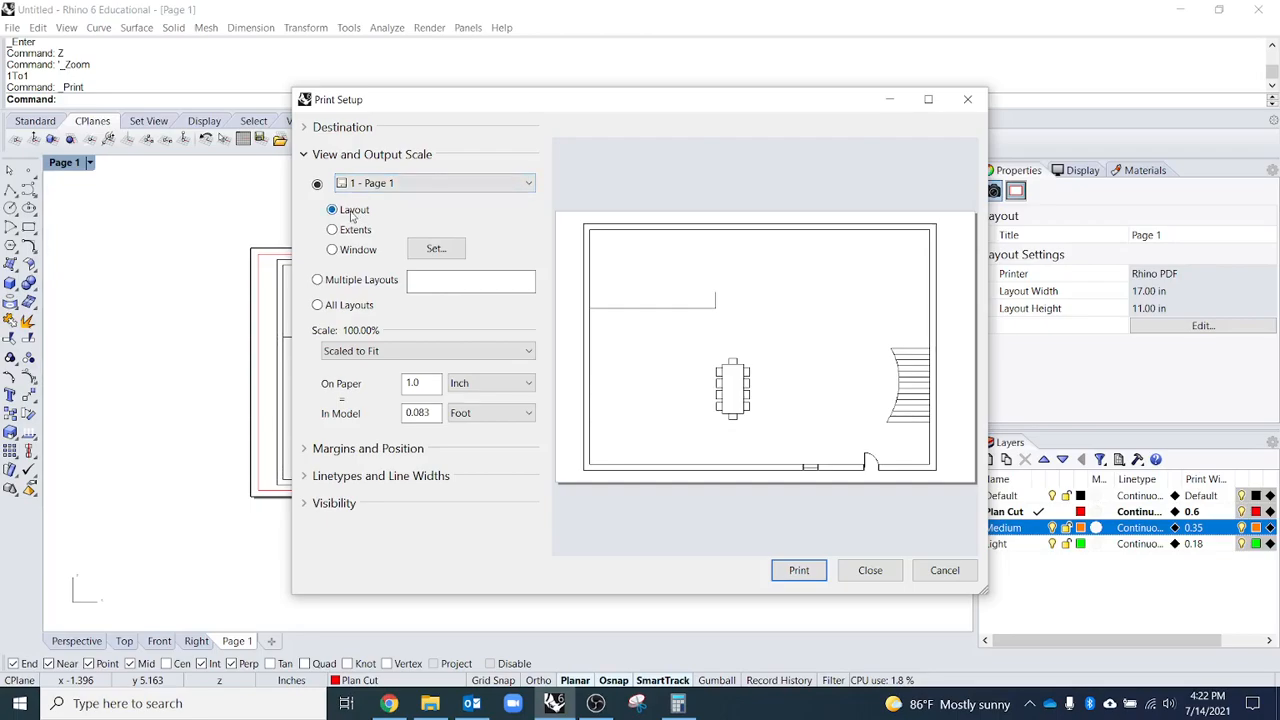
{"action": "left_click", "coordinate": [370, 184]}
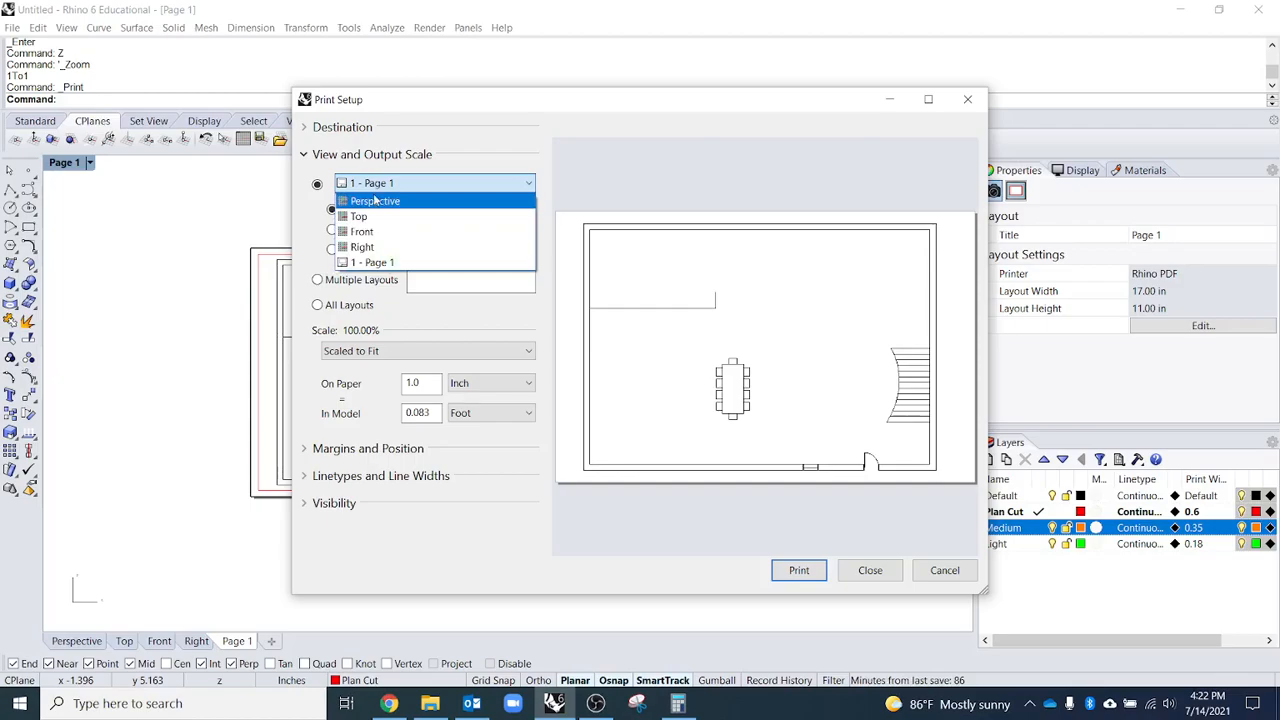
{"action": "left_click", "coordinate": [374, 263]}
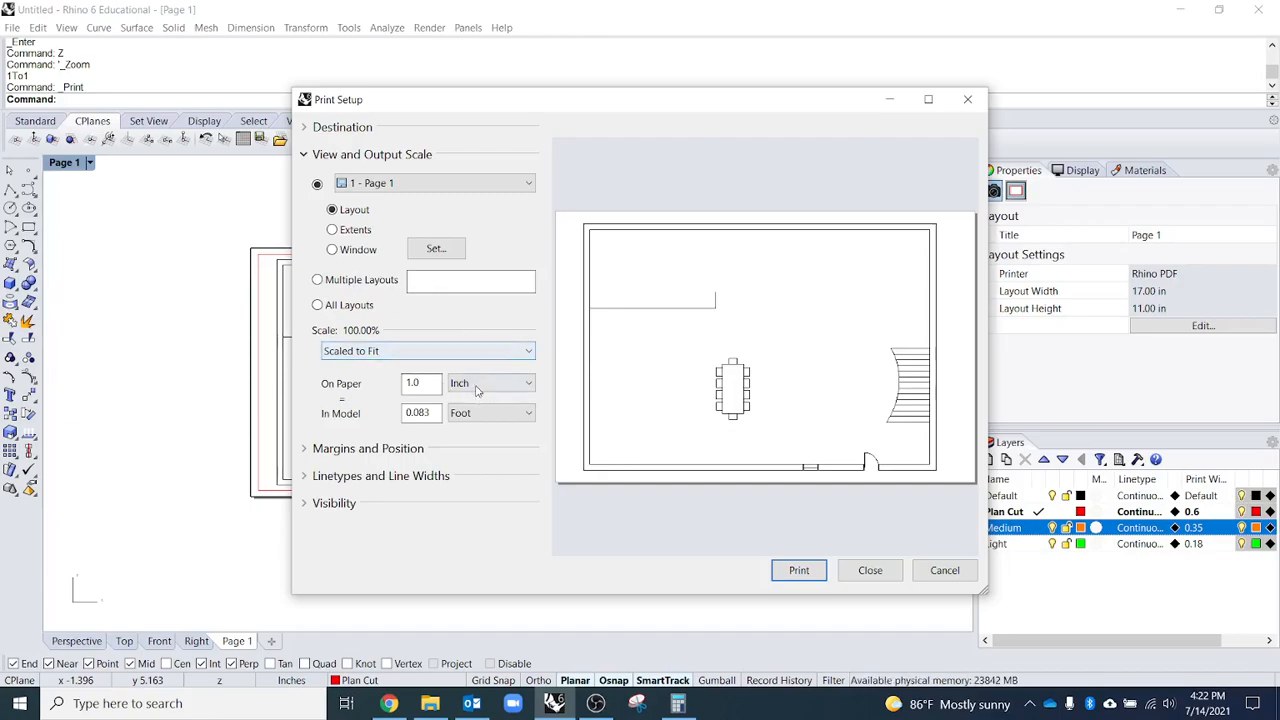
- Examine the available print scales, from the metric ratios through the architectural foot-and-inch scales
{"action": "left_click", "coordinate": [469, 352]}
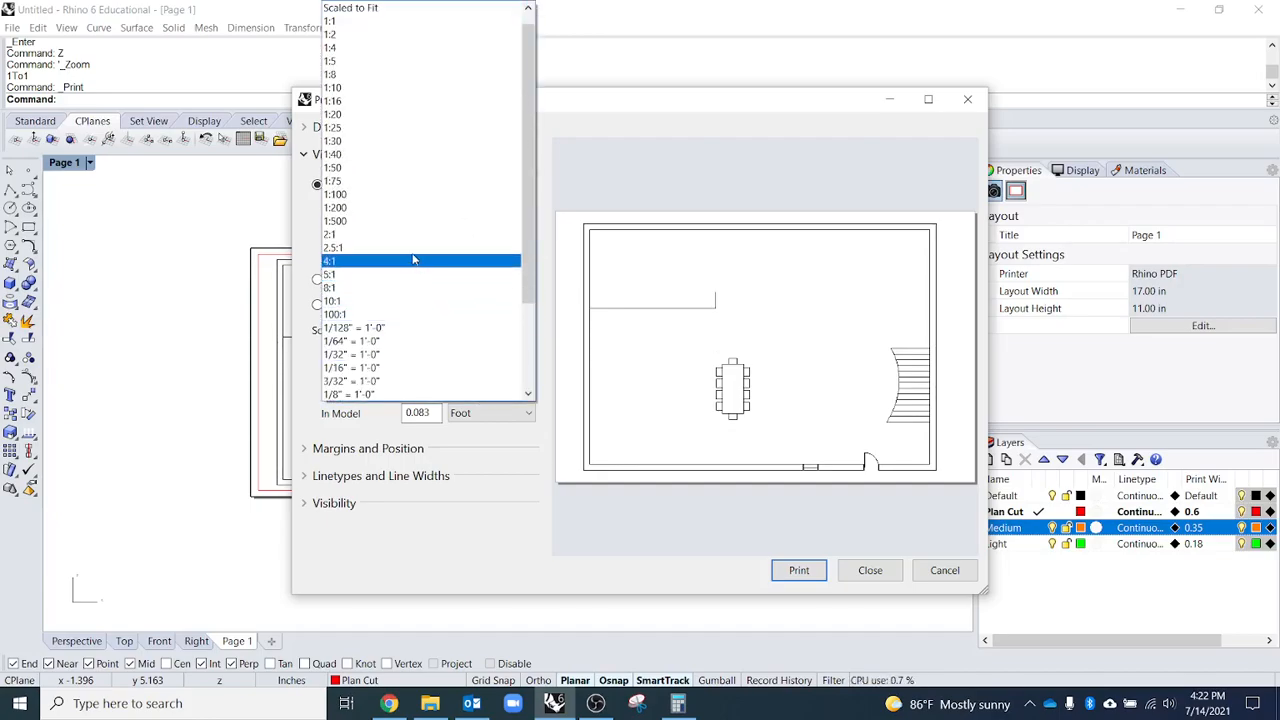
{"action": "left_click", "coordinate": [538, 447]}
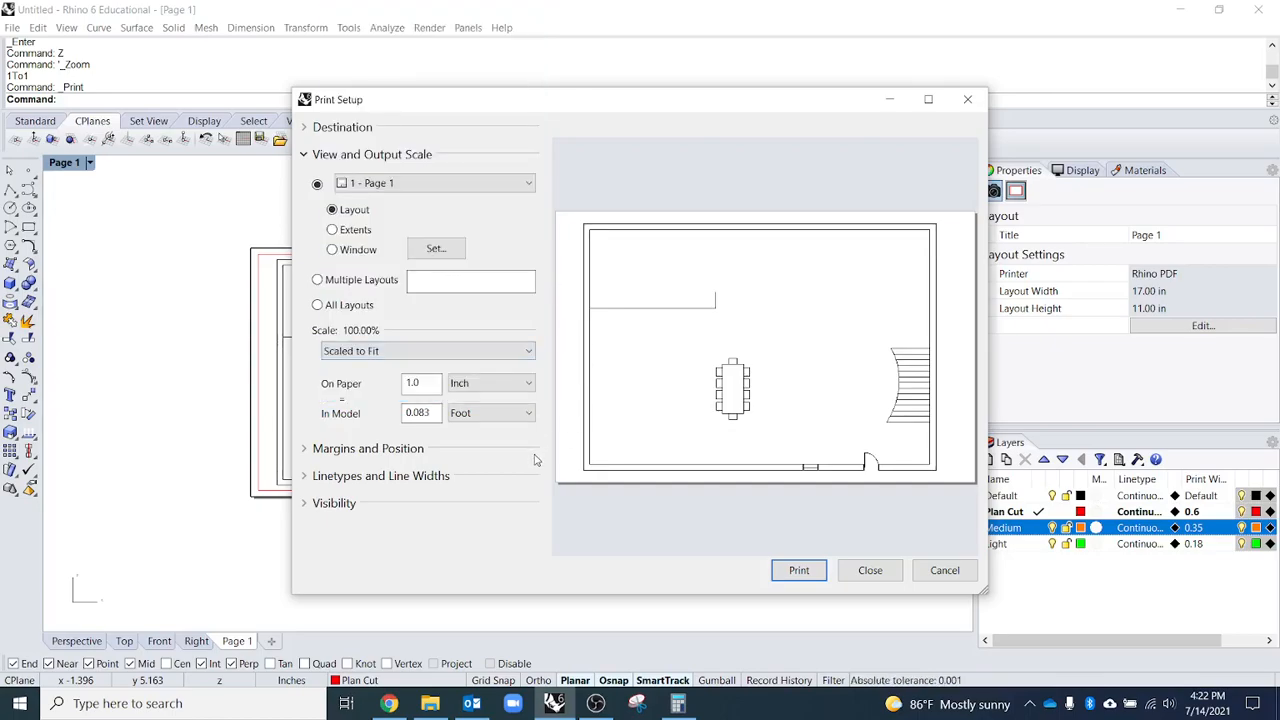
{"action": "left_click", "coordinate": [405, 352]}
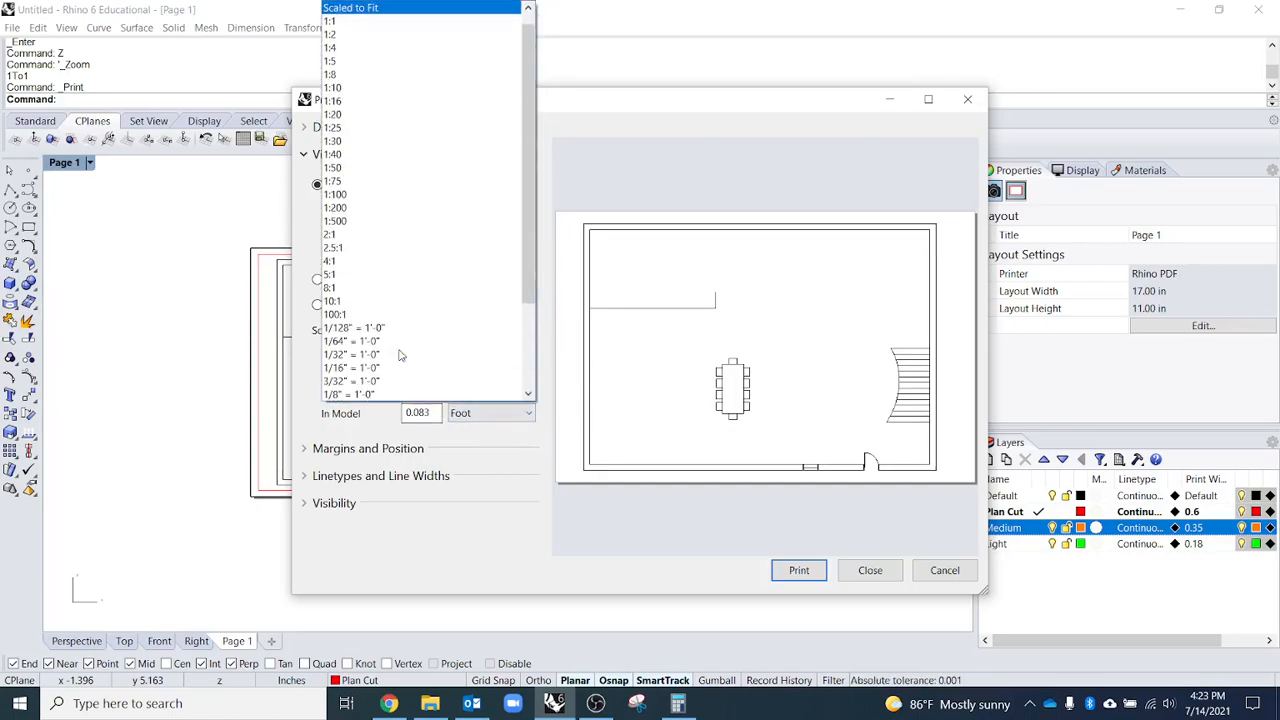
{"action": "scroll", "coordinate": [430, 191], "scroll_direction": "down", "scroll_amount": 3}
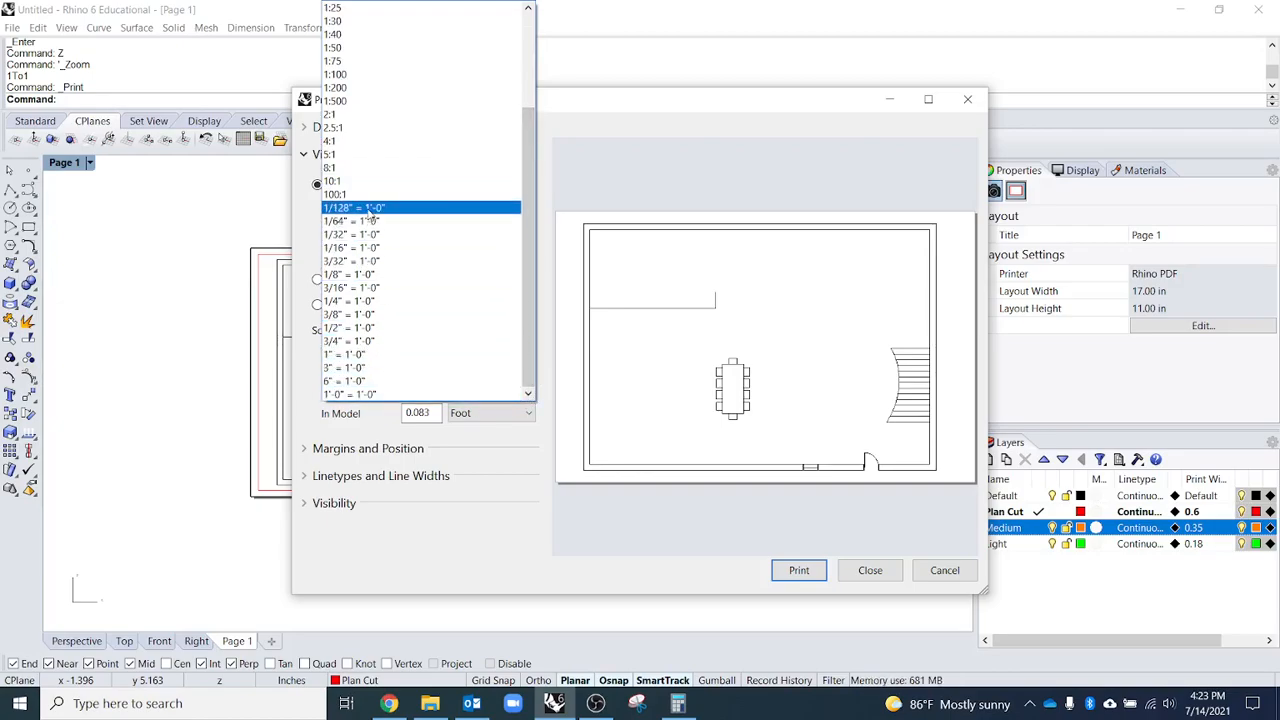
{"action": "scroll", "coordinate": [442, 253], "scroll_direction": "up", "scroll_amount": 1}
{"action": "scroll", "coordinate": [443, 251], "scroll_direction": "up", "scroll_amount": 2}
{"action": "scroll", "coordinate": [457, 266], "scroll_direction": "down", "scroll_amount": 3}
{"action": "left_click", "coordinate": [506, 450]}
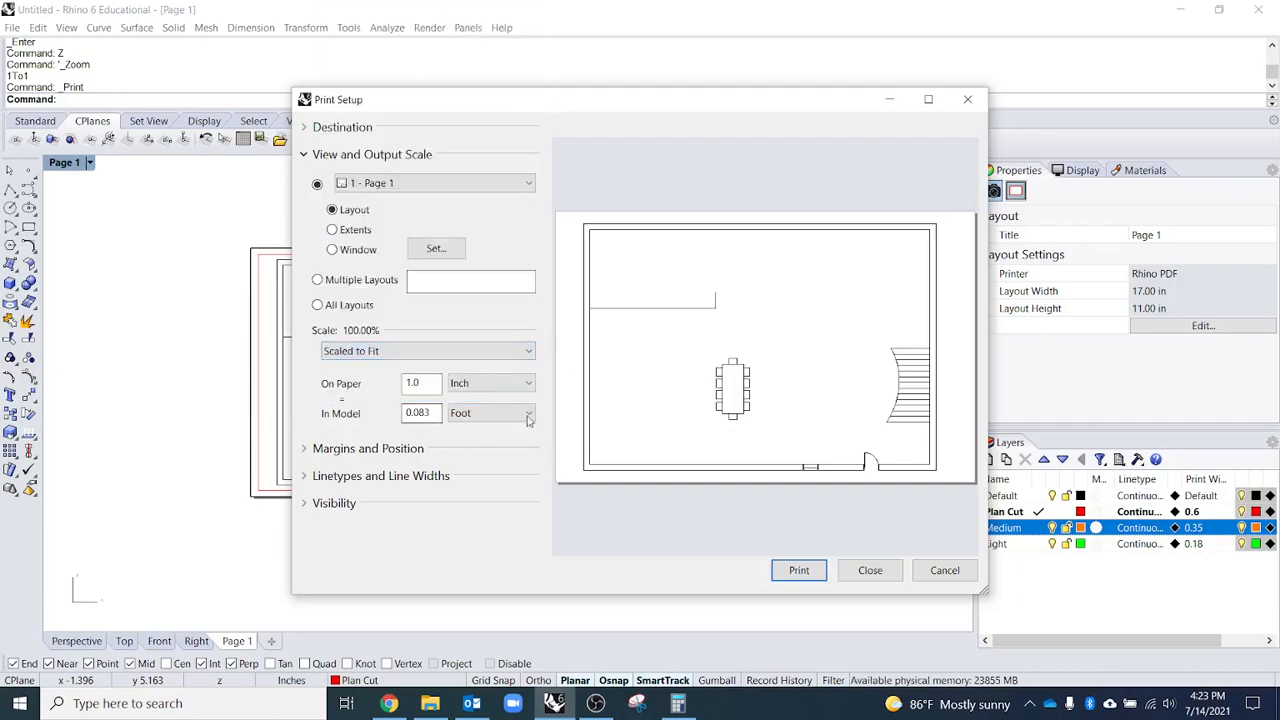
- Set the print scale of the Page 1 layout to 1:1
{"action": "left_click", "coordinate": [436, 418]}
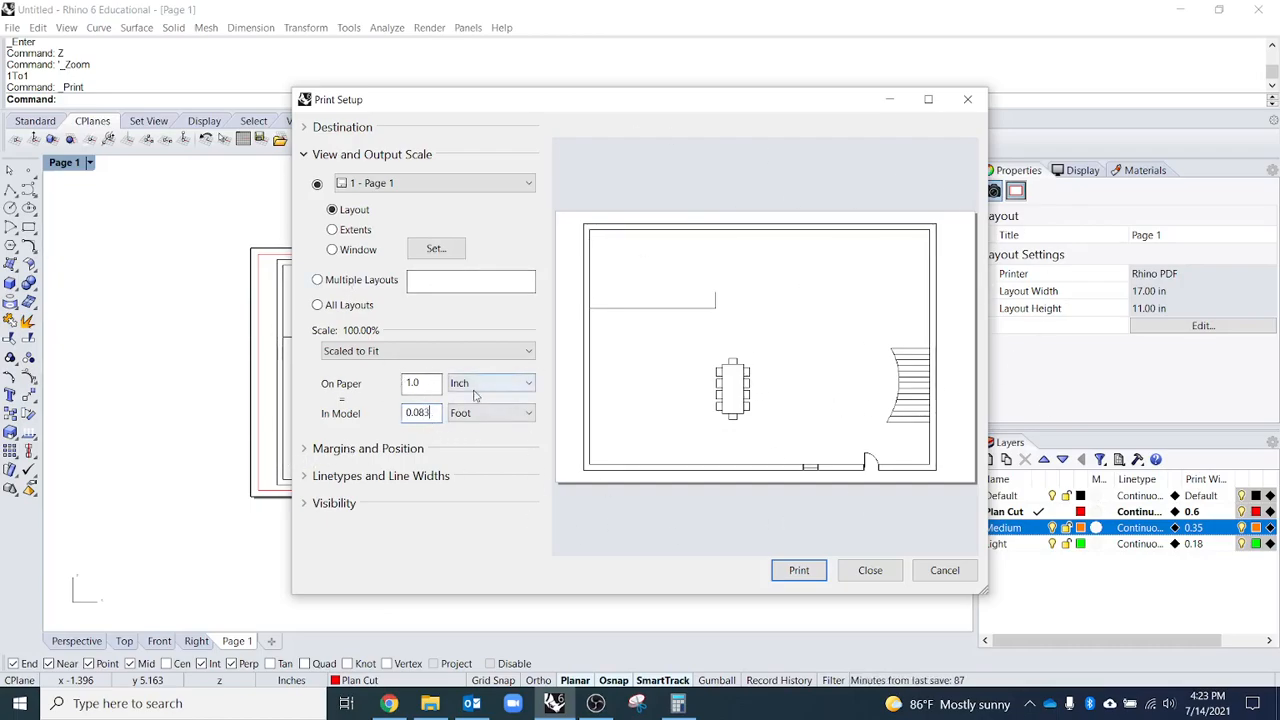
{"action": "left_click", "coordinate": [438, 352]}
{"action": "scroll", "coordinate": [420, 200], "scroll_direction": "up", "scroll_amount": 1}
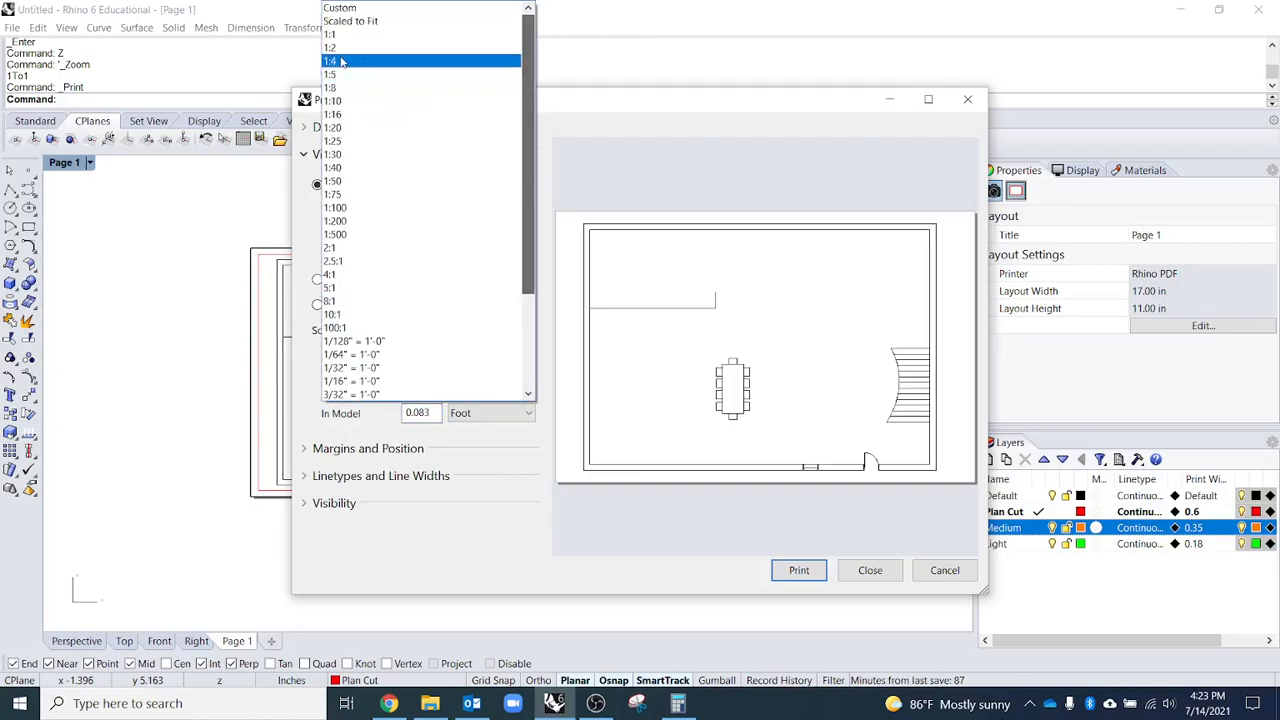
{"action": "left_click", "coordinate": [350, 34]}
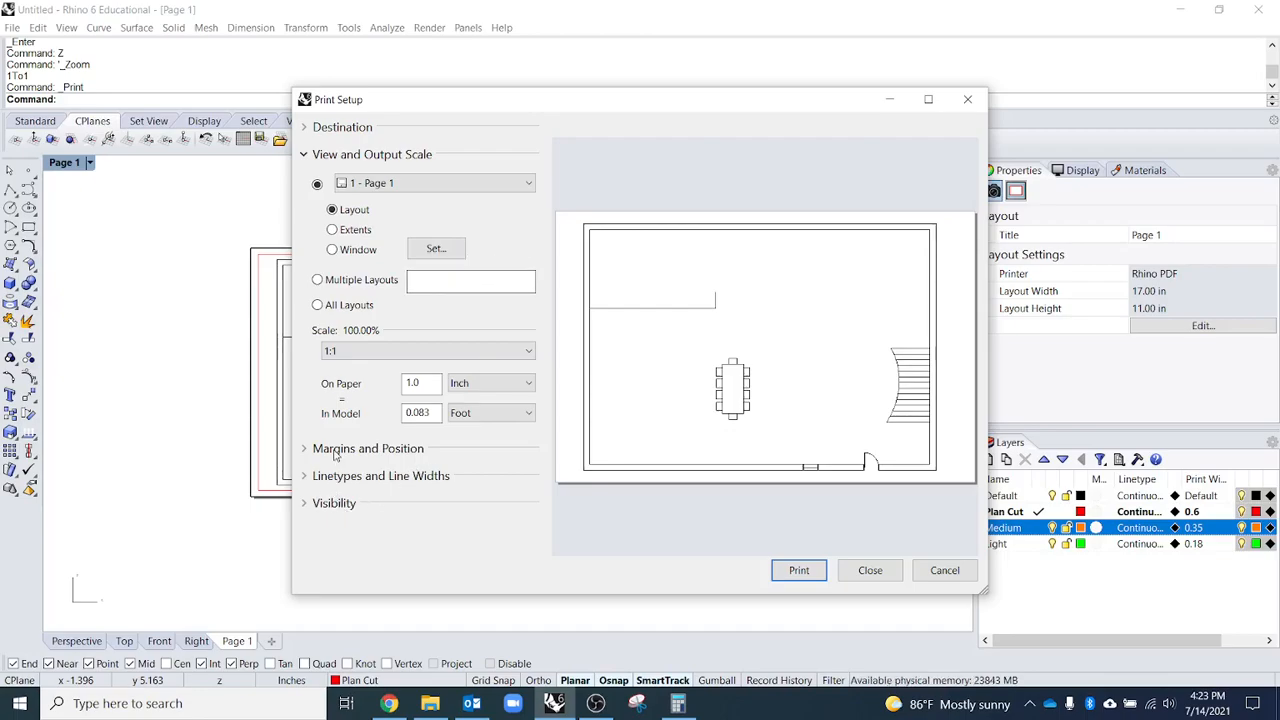
- Check the Margins and Position settings of the print setup
{"action": "left_click", "coordinate": [334, 158]}
{"action": "left_click", "coordinate": [345, 182]}
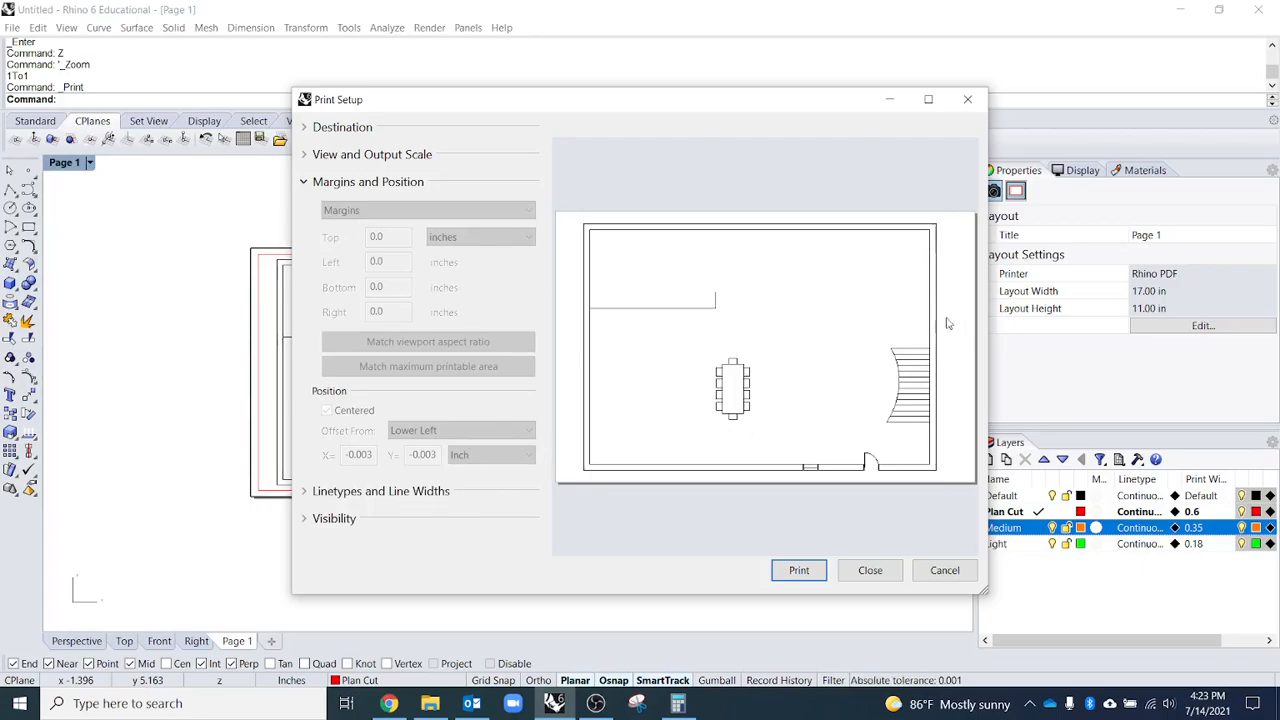
{"action": "left_click", "coordinate": [369, 184]}
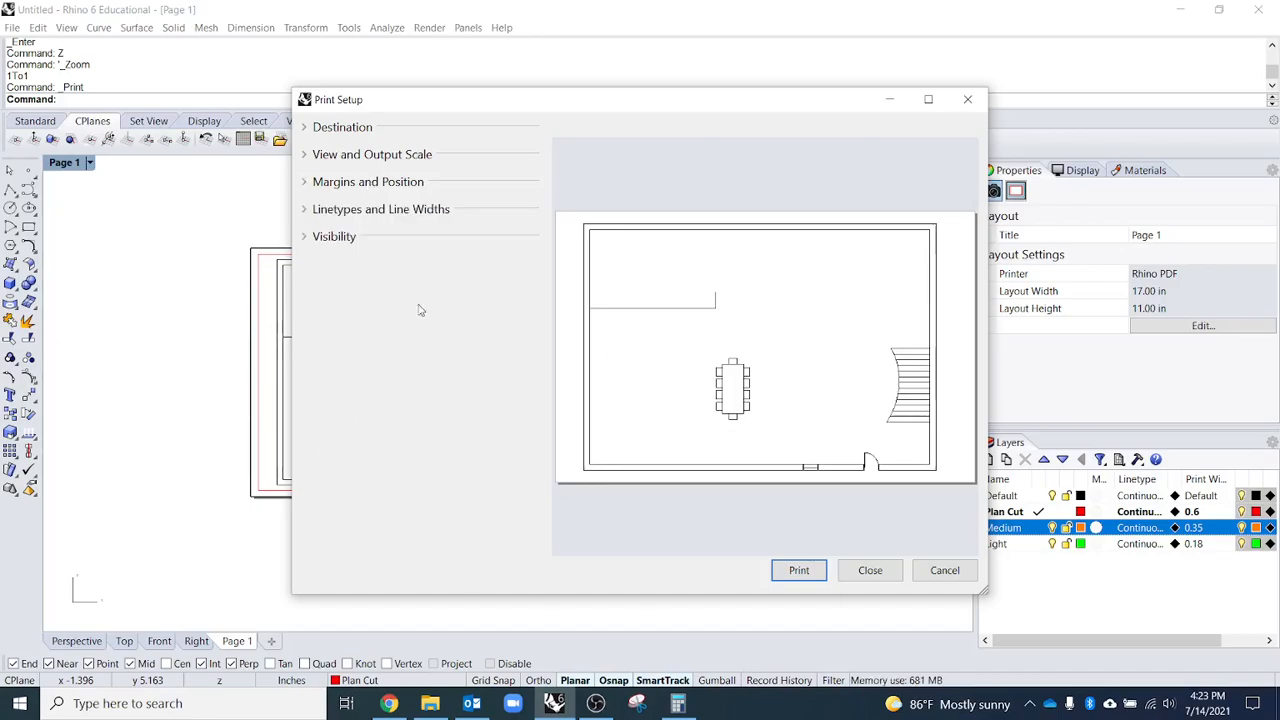
- Print the layout to a PDF named Plan in the Lectures + Tutorials folder of ARC 510A_su2021_Summer Immersion
{"action": "left_click", "coordinate": [820, 581]}
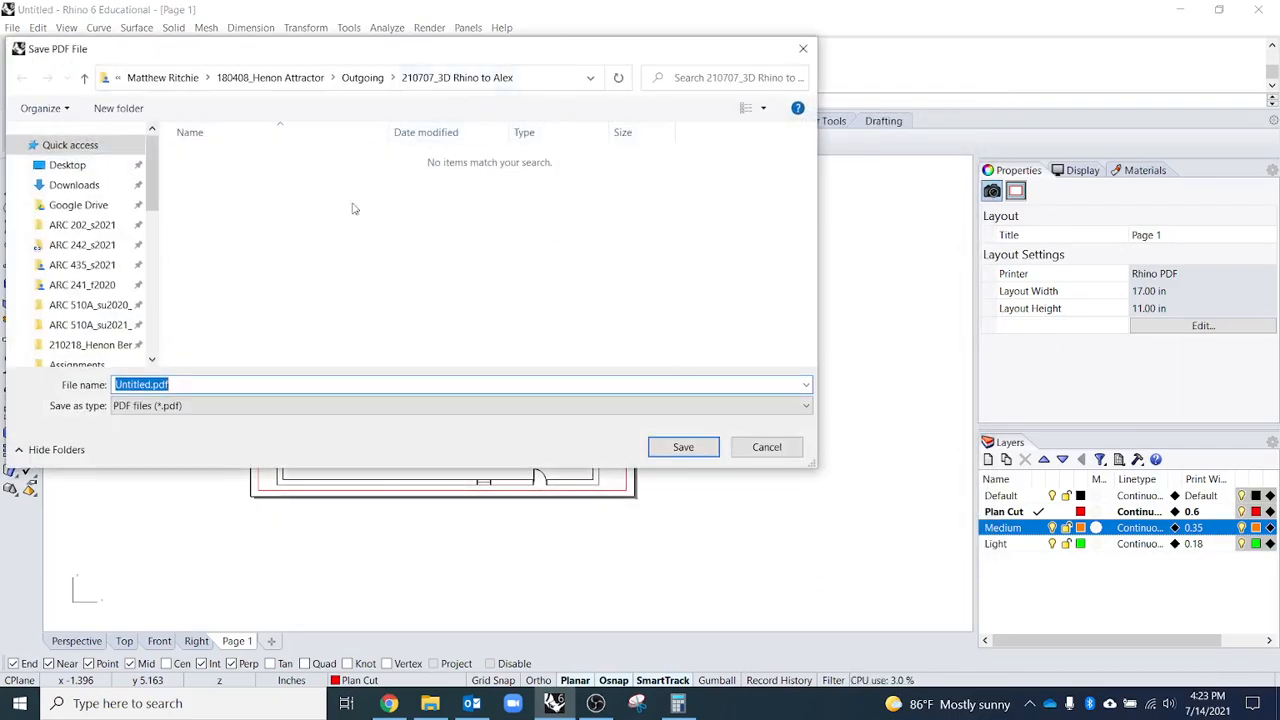
{"action": "scroll", "coordinate": [90, 300], "scroll_direction": "down", "scroll_amount": 1}
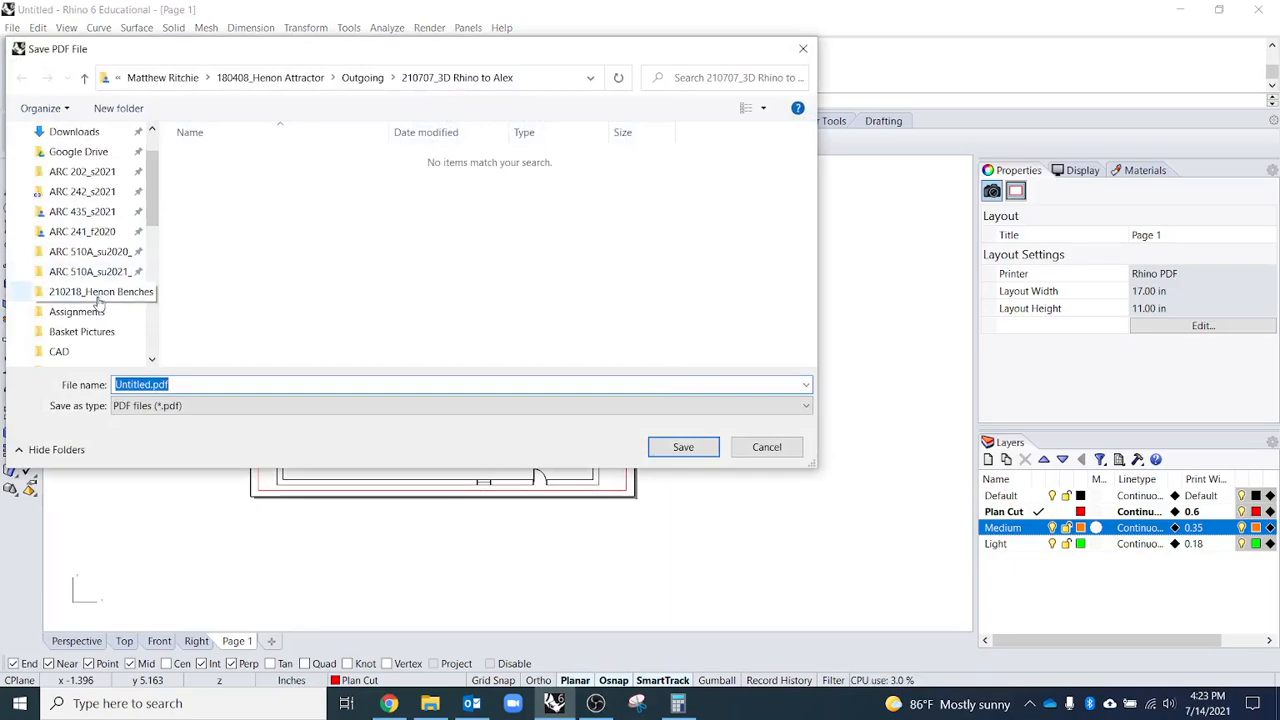
{"action": "left_click", "coordinate": [90, 271]}
{"action": "left_click", "coordinate": [350, 212]}
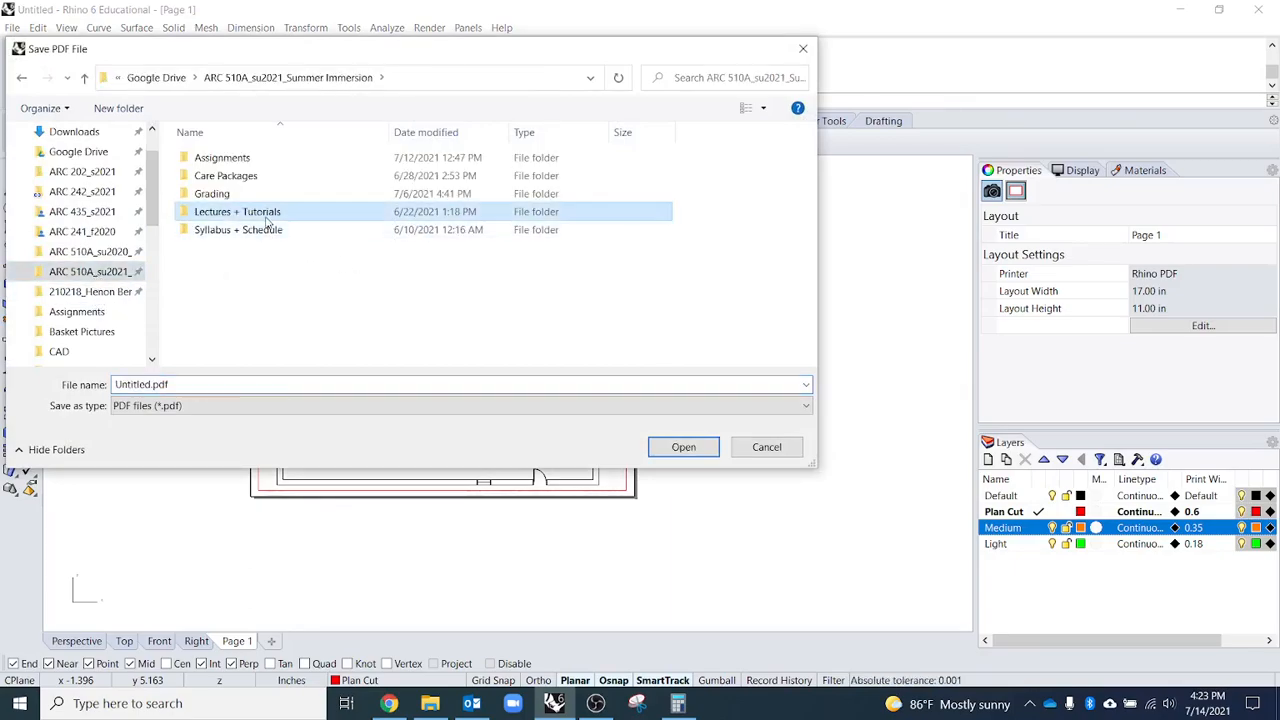
{"action": "left_click", "coordinate": [683, 447]}
{"action": "left_click", "coordinate": [253, 385]}
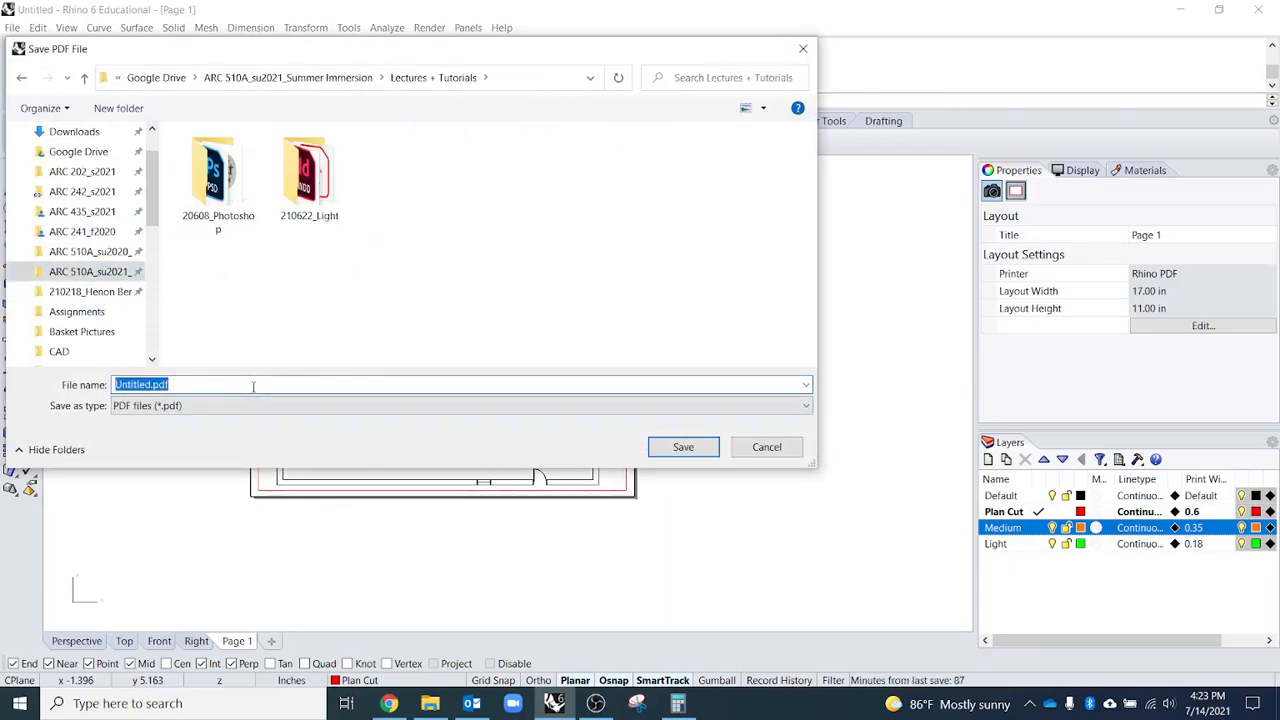
{"action": "type", "text": "Plan"}
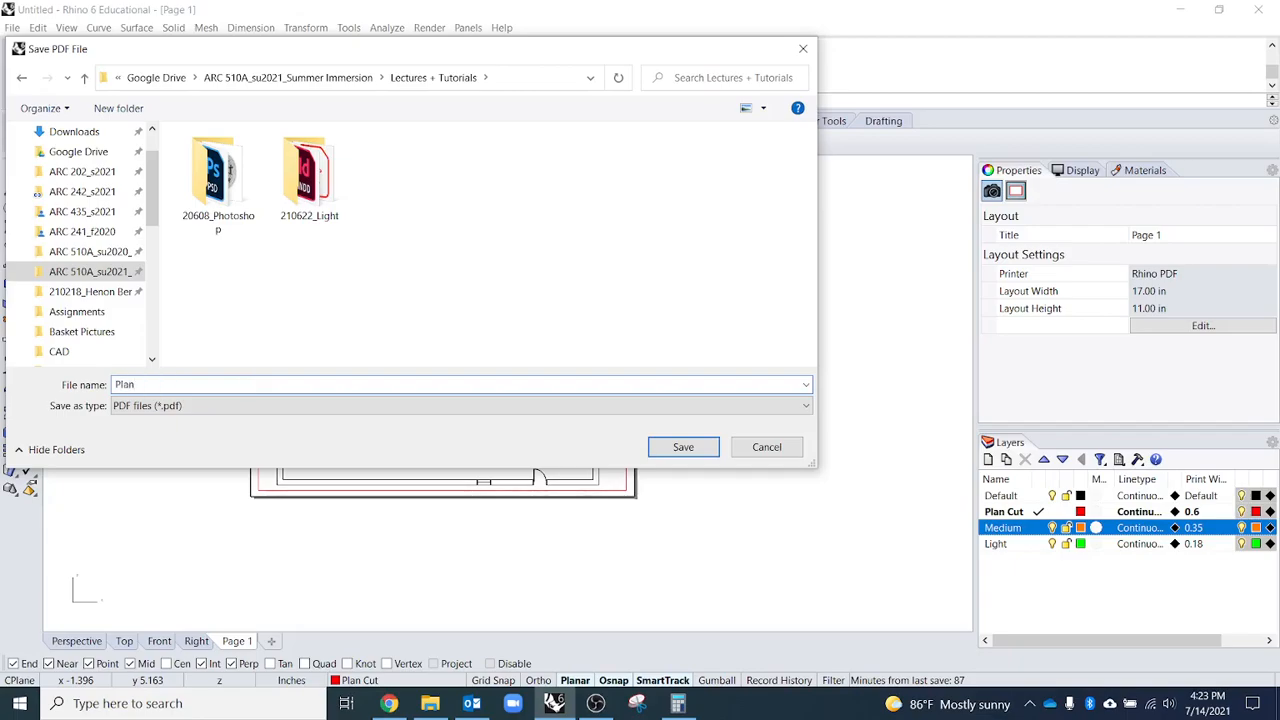
{"action": "left_click", "coordinate": [680, 451]}
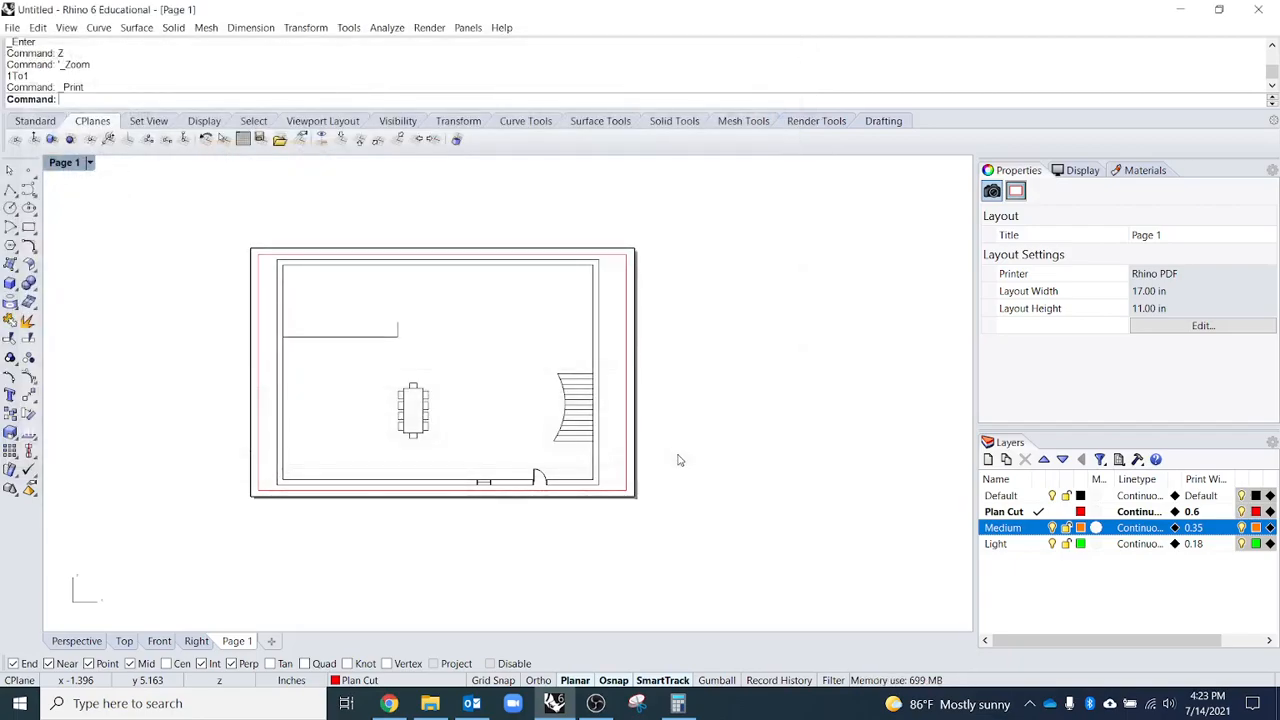
- Switch to File Explorer and open Plan.pdf from the ARC 510A_su2021_Summer Immersion Lectures + Tutorials folder in a maximized Acrobat window
{"action": "left_click", "coordinate": [430, 704]}
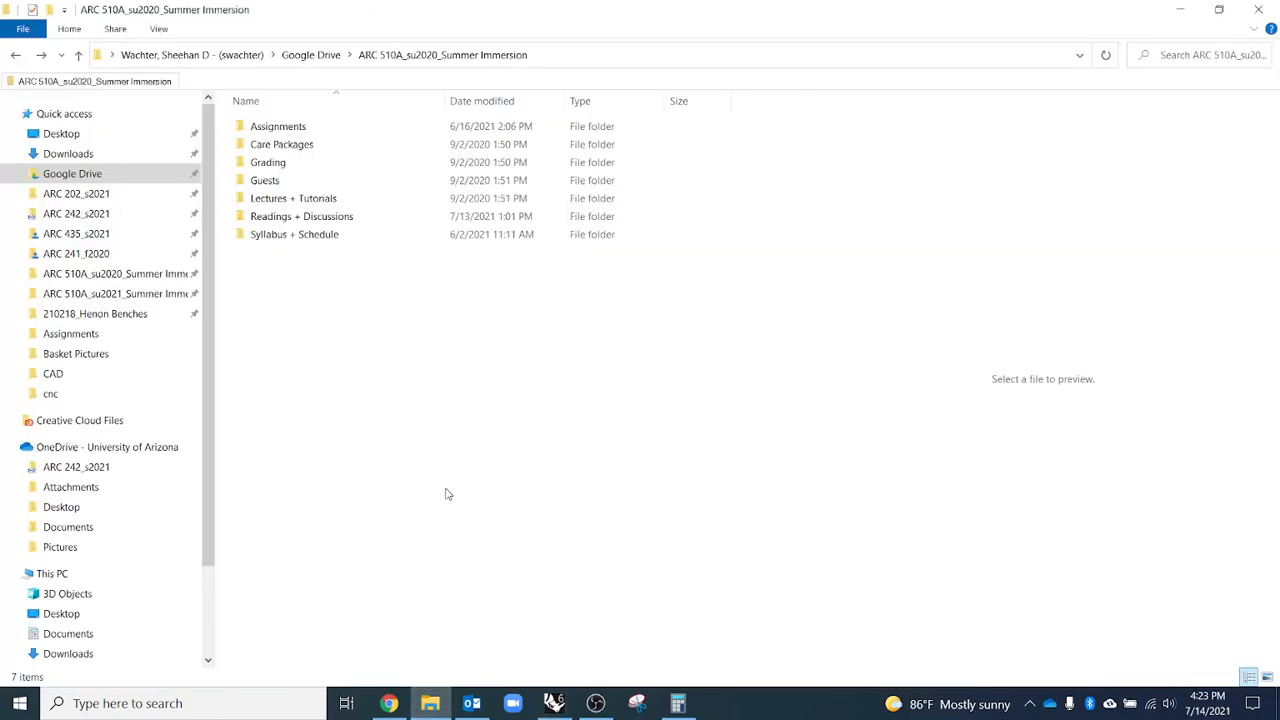
{"action": "left_click", "coordinate": [311, 55]}
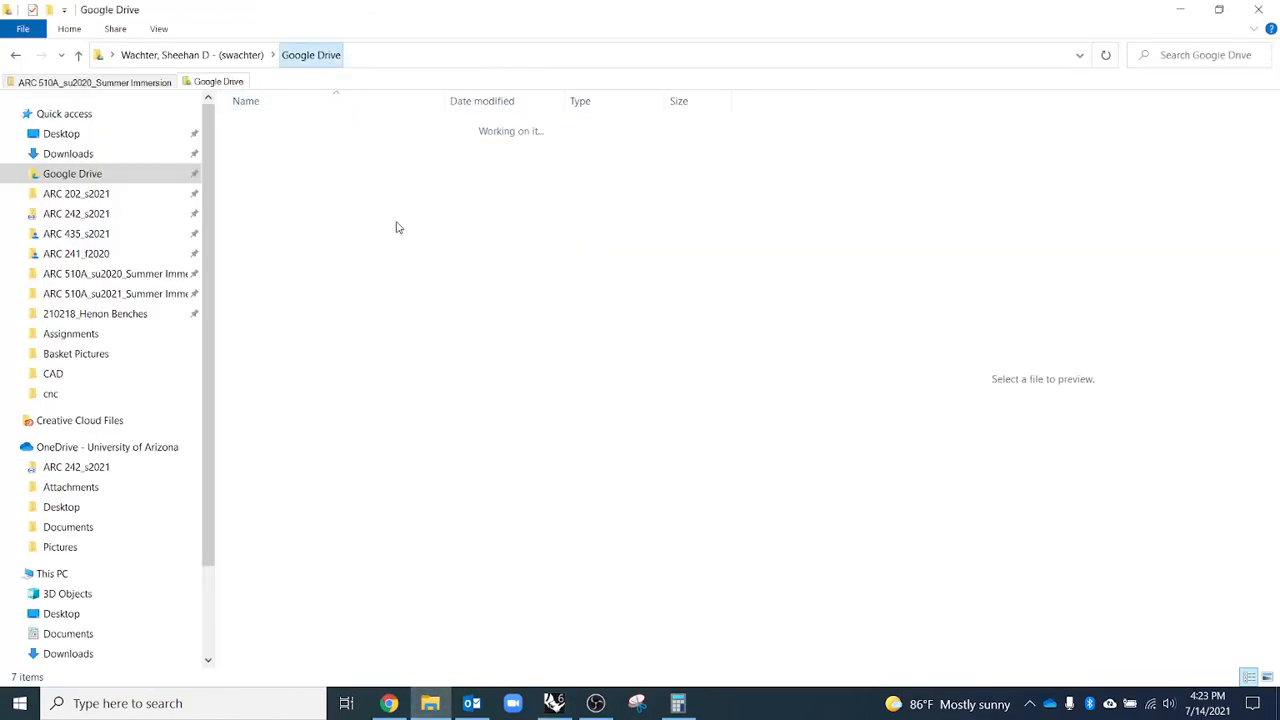
{"action": "double_click", "coordinate": [371, 378]}
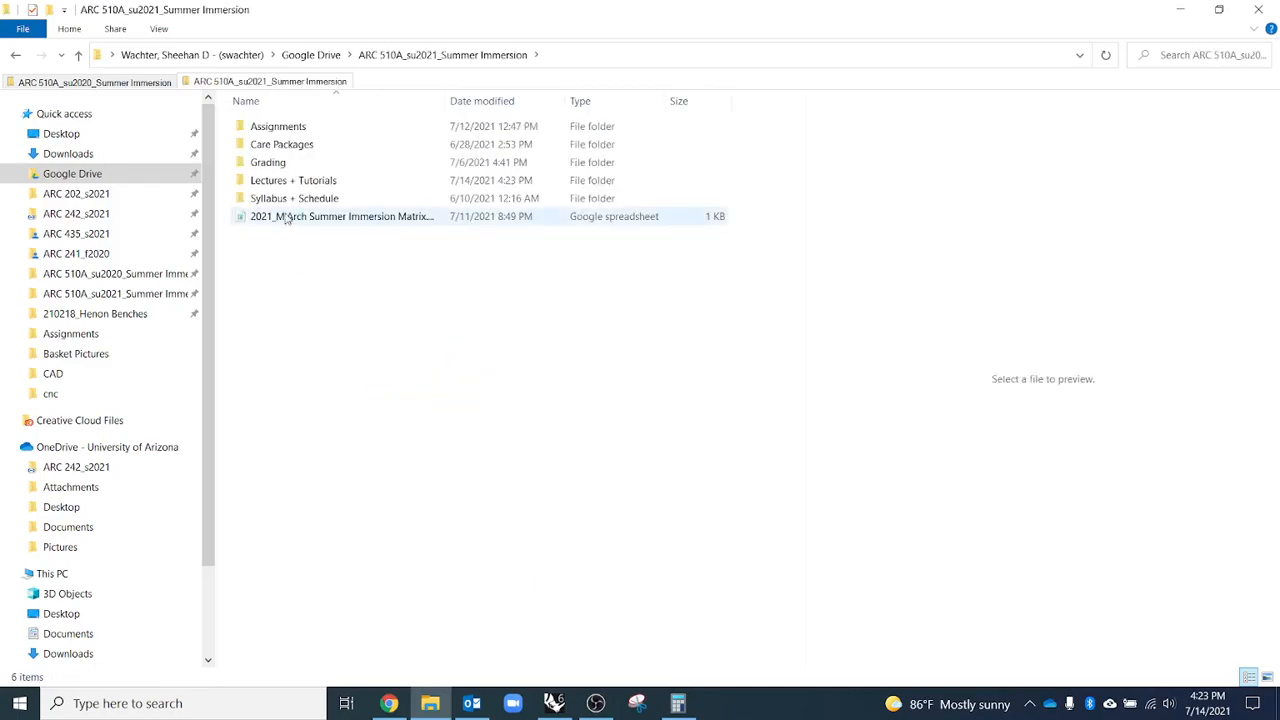
{"action": "double_click", "coordinate": [286, 183]}
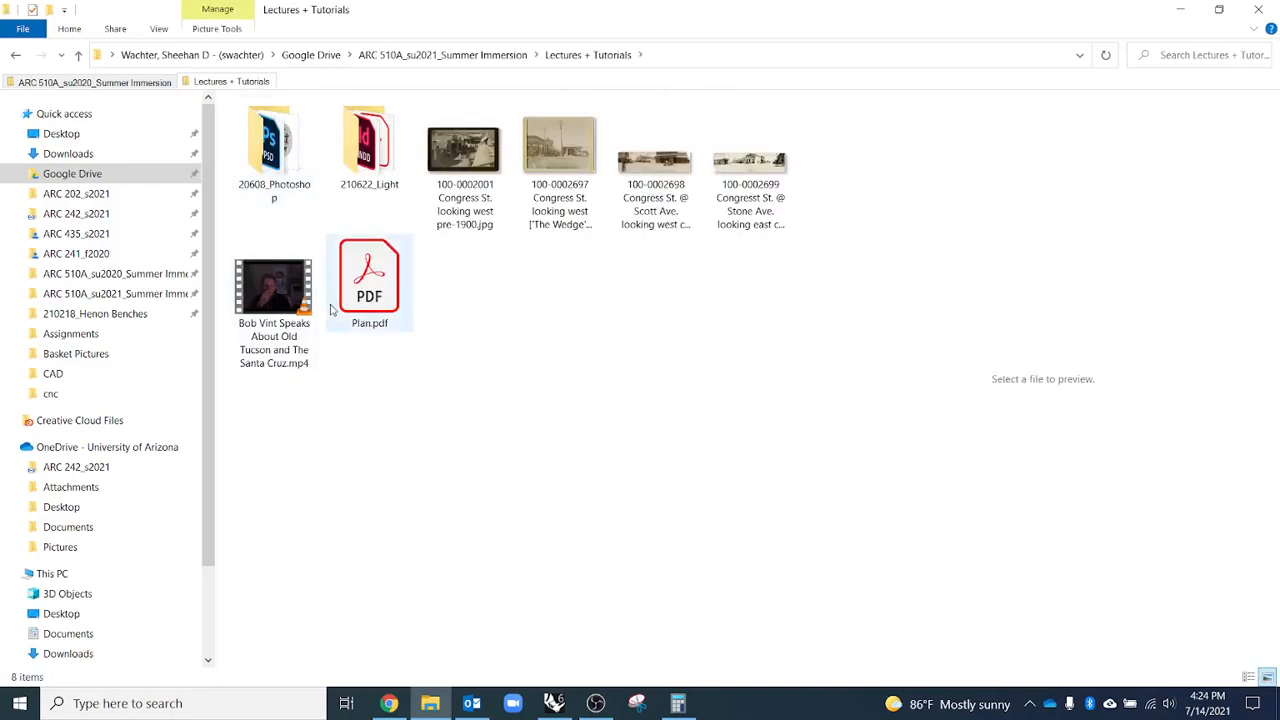
{"action": "left_click", "coordinate": [372, 295]}
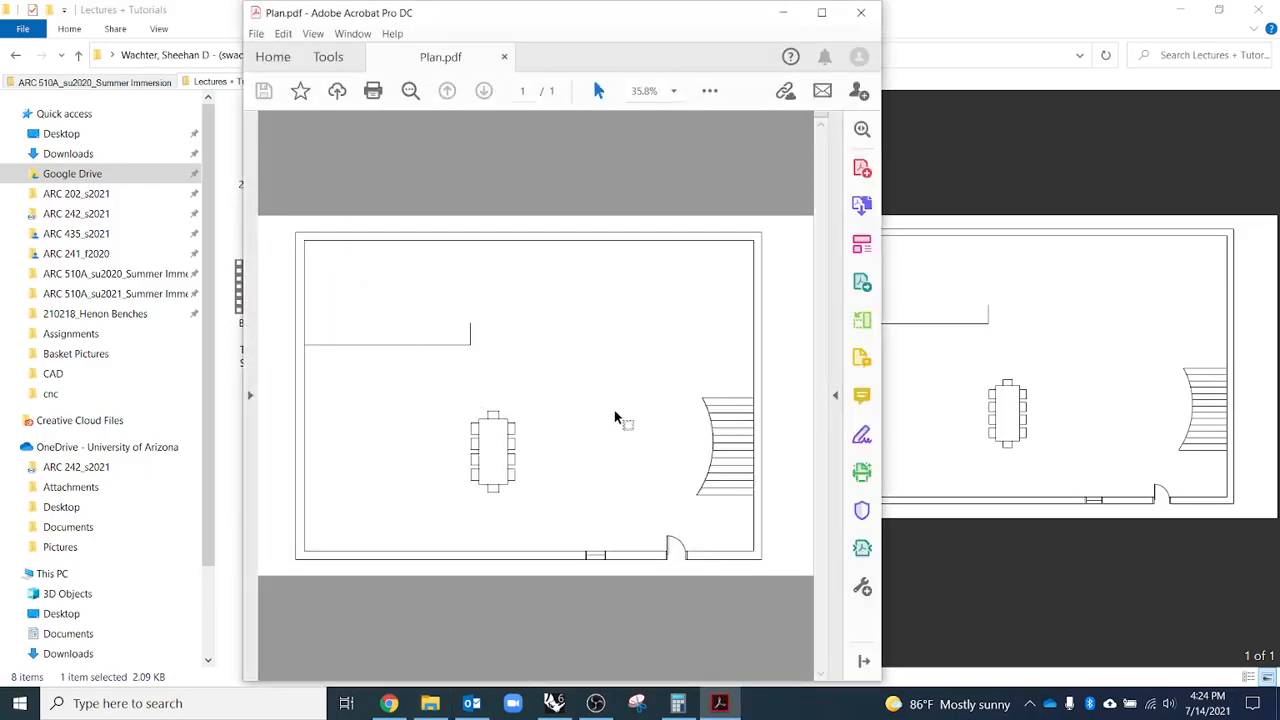
{"action": "left_click", "coordinate": [818, 14]}
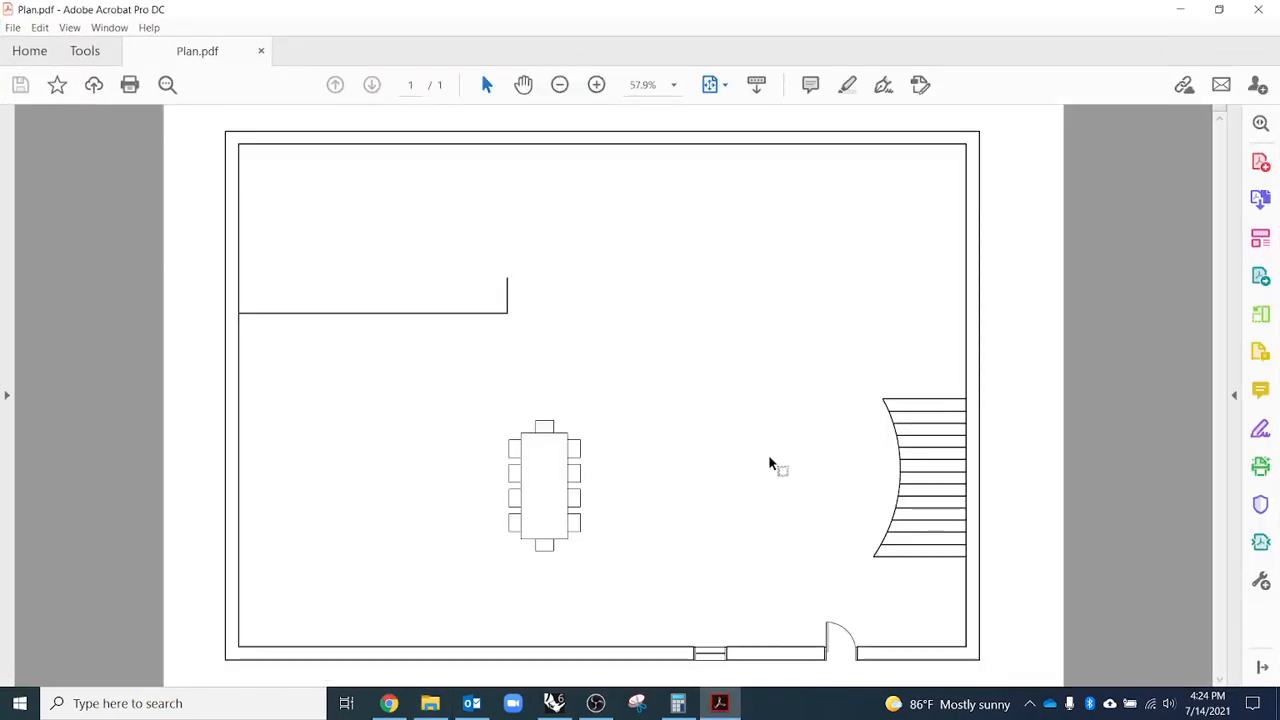
- Examine the printed line weights of the stairs, walls, window and door up close in Plan.pdf
{"action": "scroll", "coordinate": [967, 493], "scroll_direction": "up", "scroll_amount": 4, "text": "ctrl"}
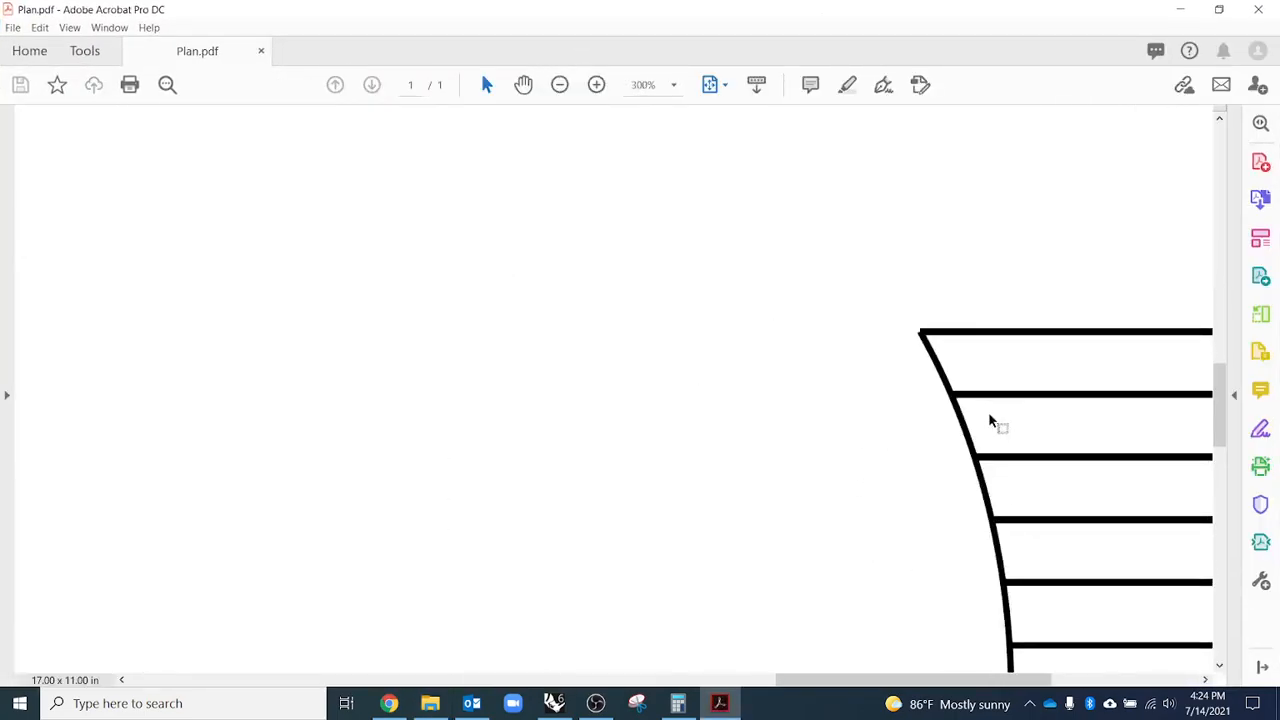
{"action": "scroll", "coordinate": [930, 410], "scroll_direction": "down", "scroll_amount": 4, "text": "ctrl"}
{"action": "scroll", "coordinate": [909, 665], "scroll_direction": "up", "scroll_amount": 8, "text": "ctrl"}
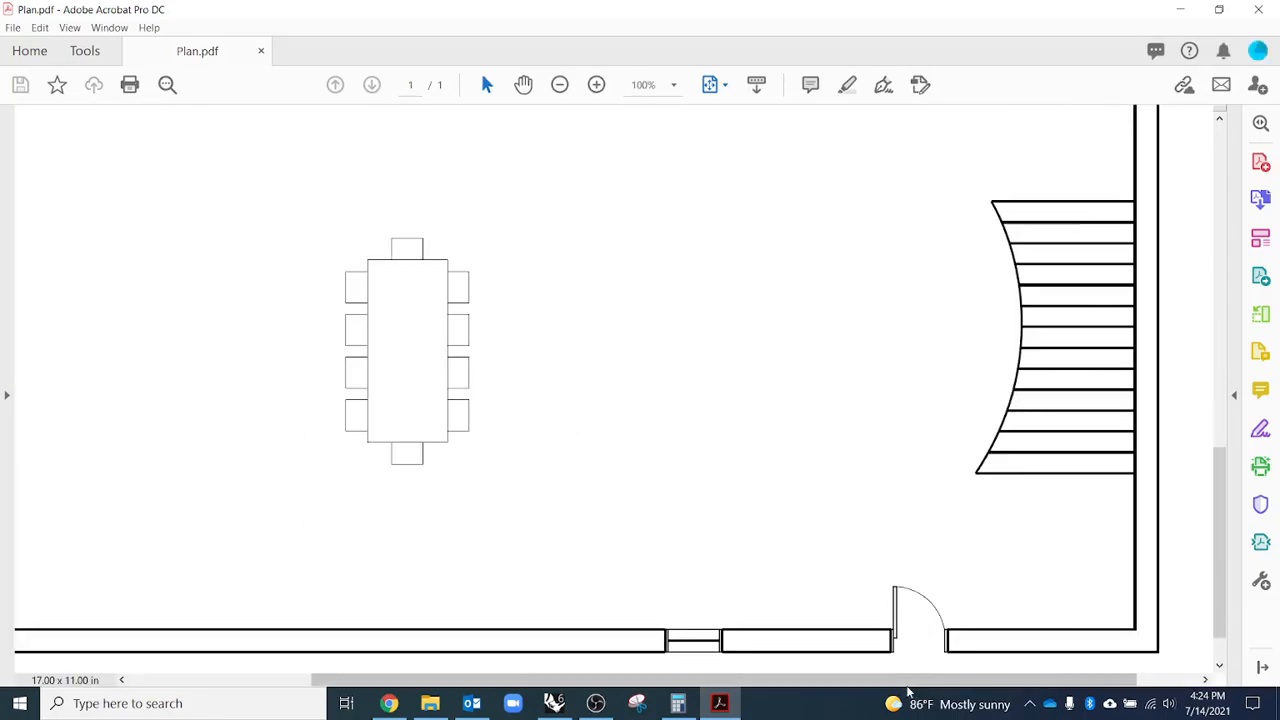
{"action": "scroll", "coordinate": [500, 437], "scroll_direction": "down", "scroll_amount": 3, "text": "ctrl"}
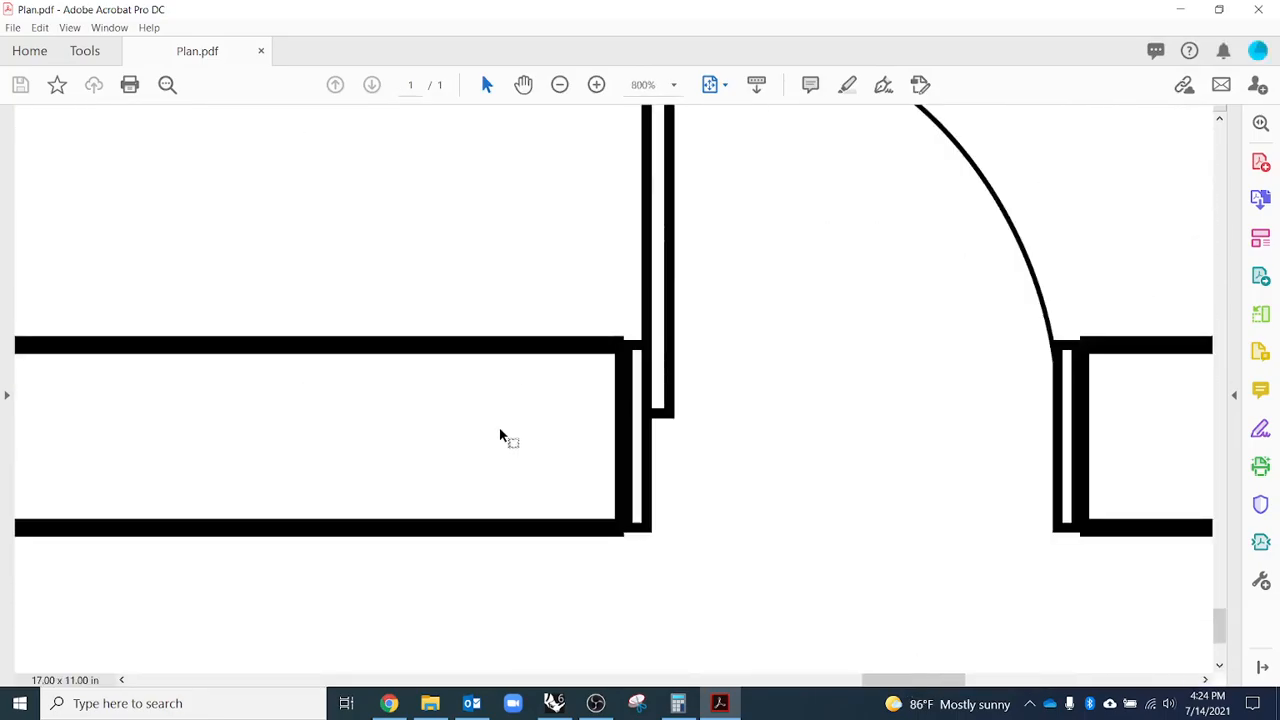
{"action": "scroll", "coordinate": [815, 443], "scroll_direction": "up", "scroll_amount": 3, "text": "ctrl"}
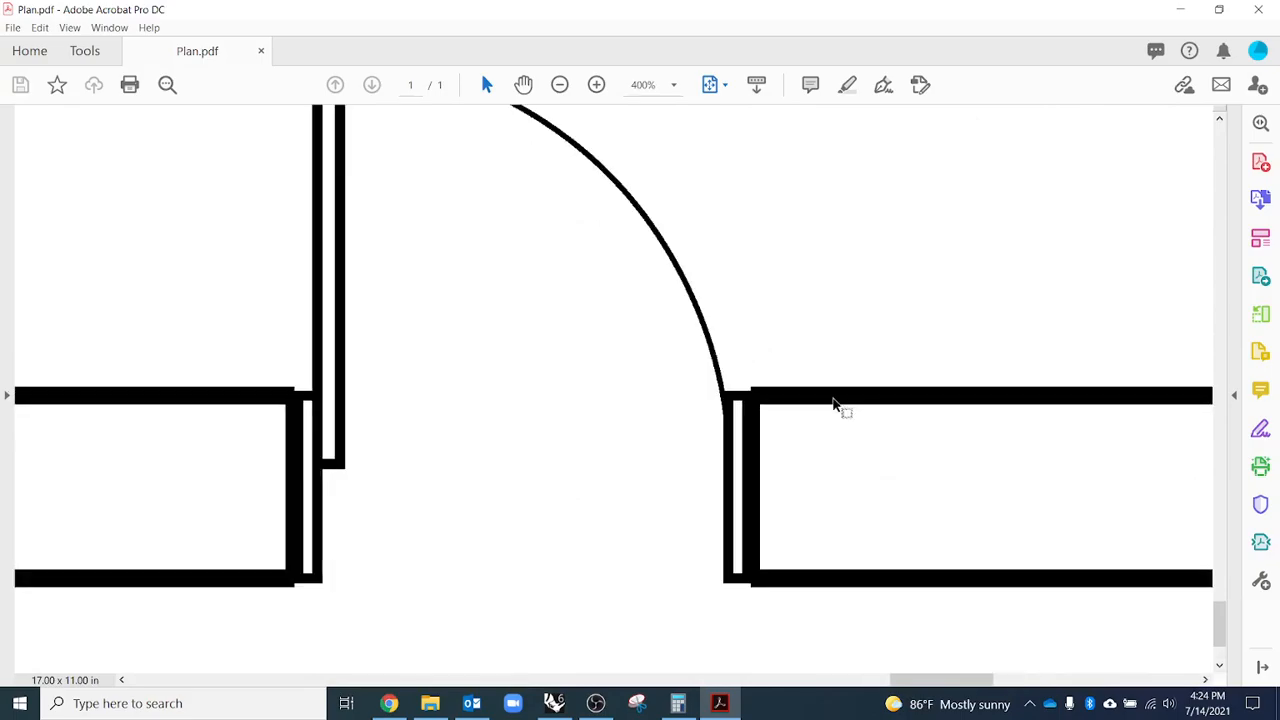
{"action": "scroll", "coordinate": [694, 494], "scroll_direction": "down", "scroll_amount": 2, "text": "ctrl"}
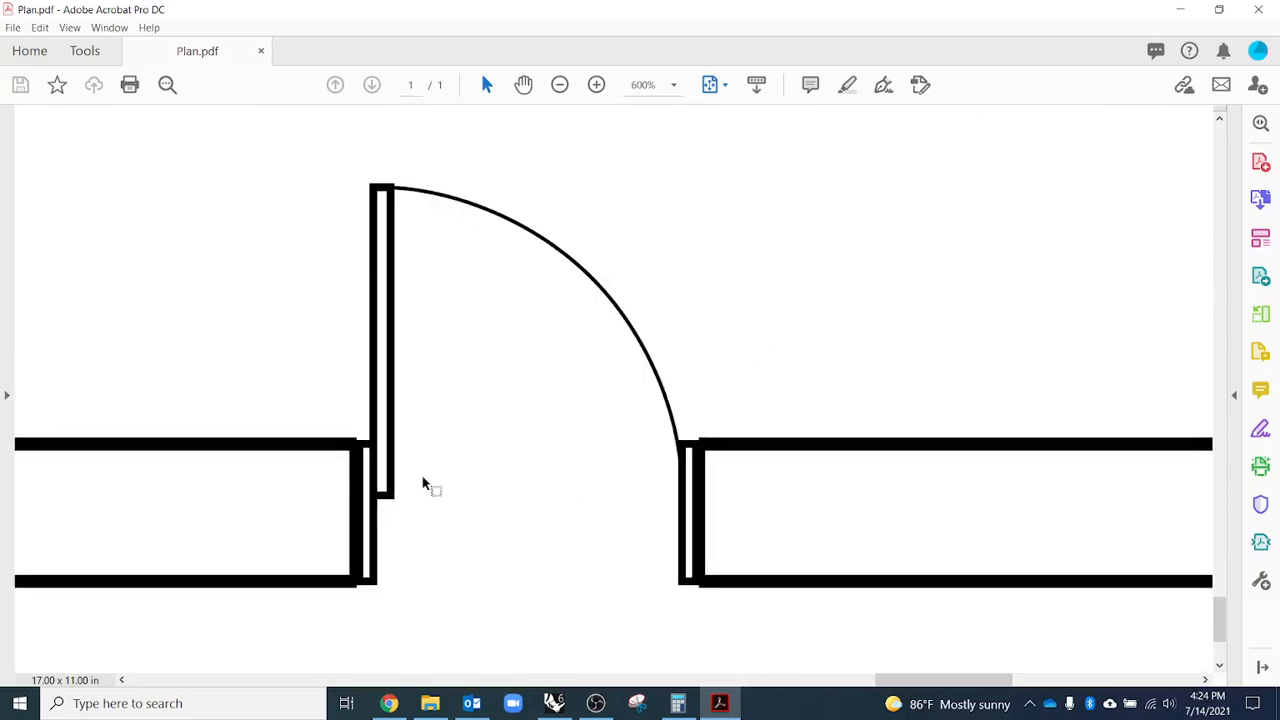
{"action": "scroll", "coordinate": [588, 515], "scroll_direction": "down", "scroll_amount": 2, "text": "ctrl"}
{"action": "scroll", "coordinate": [590, 516], "scroll_direction": "down", "scroll_amount": 1, "text": "ctrl"}
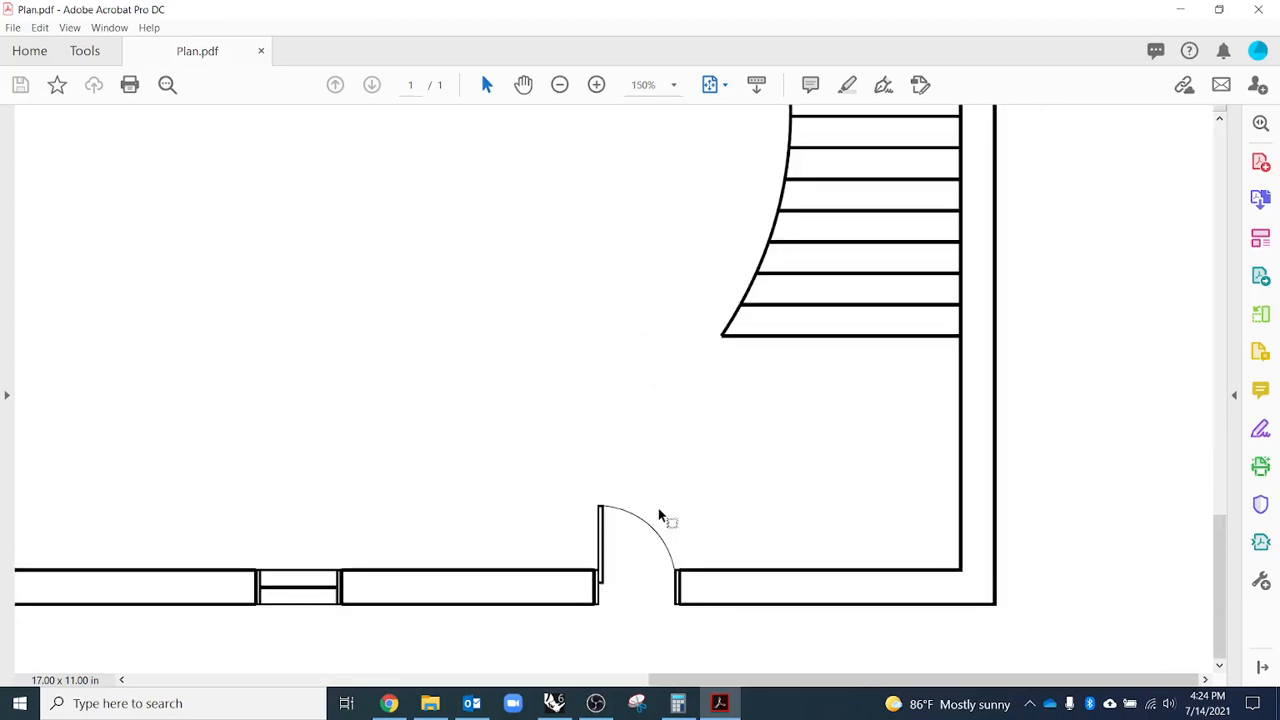
{"action": "scroll", "coordinate": [610, 520], "scroll_direction": "up", "scroll_amount": 3, "text": "ctrl"}
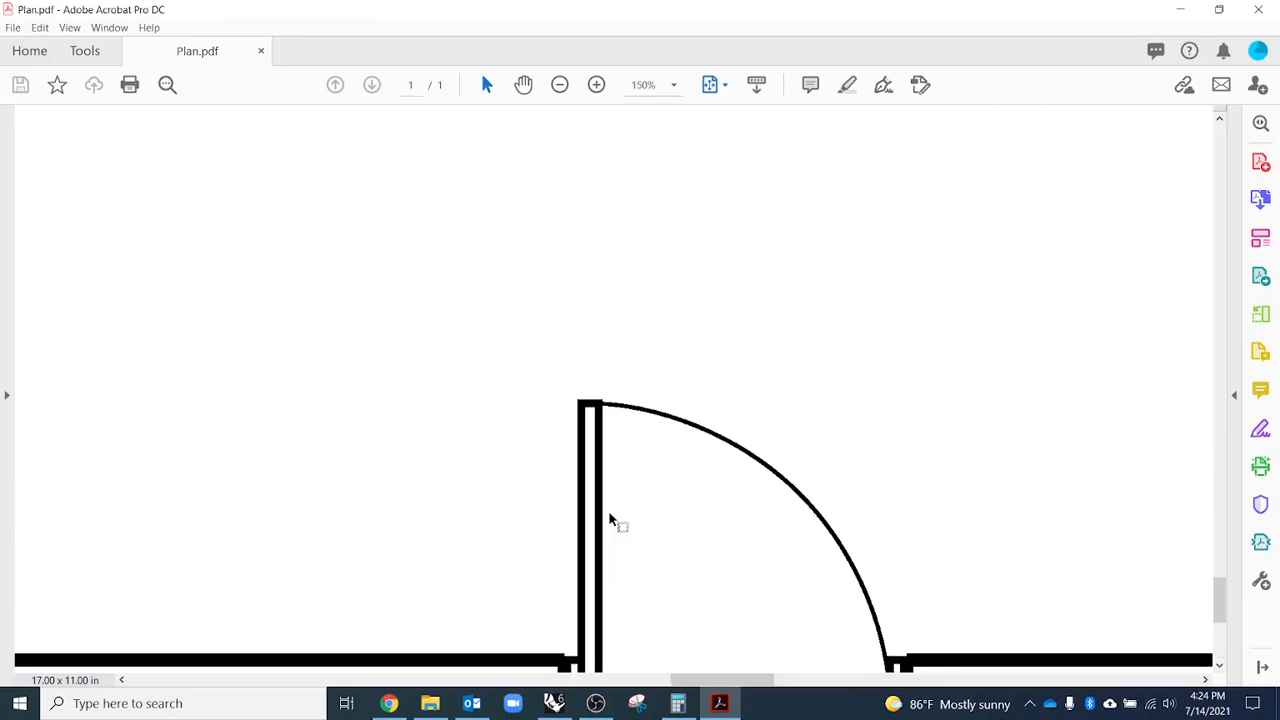
- Inspect a corner joint of the printed lines in Plan.pdf, close Acrobat and return to the Rhino print setup
{"action": "scroll", "coordinate": [610, 520], "scroll_direction": "up", "scroll_amount": 2, "text": "ctrl"}
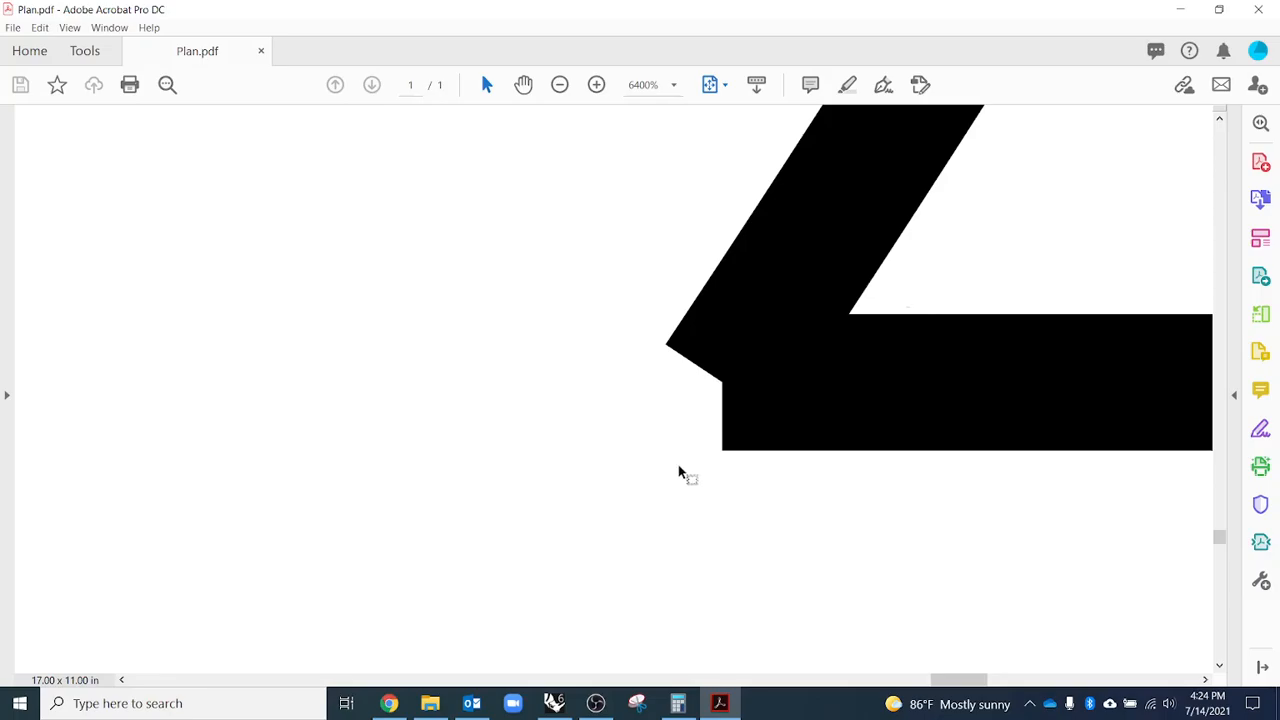
{"action": "left_click", "coordinate": [1258, 9]}
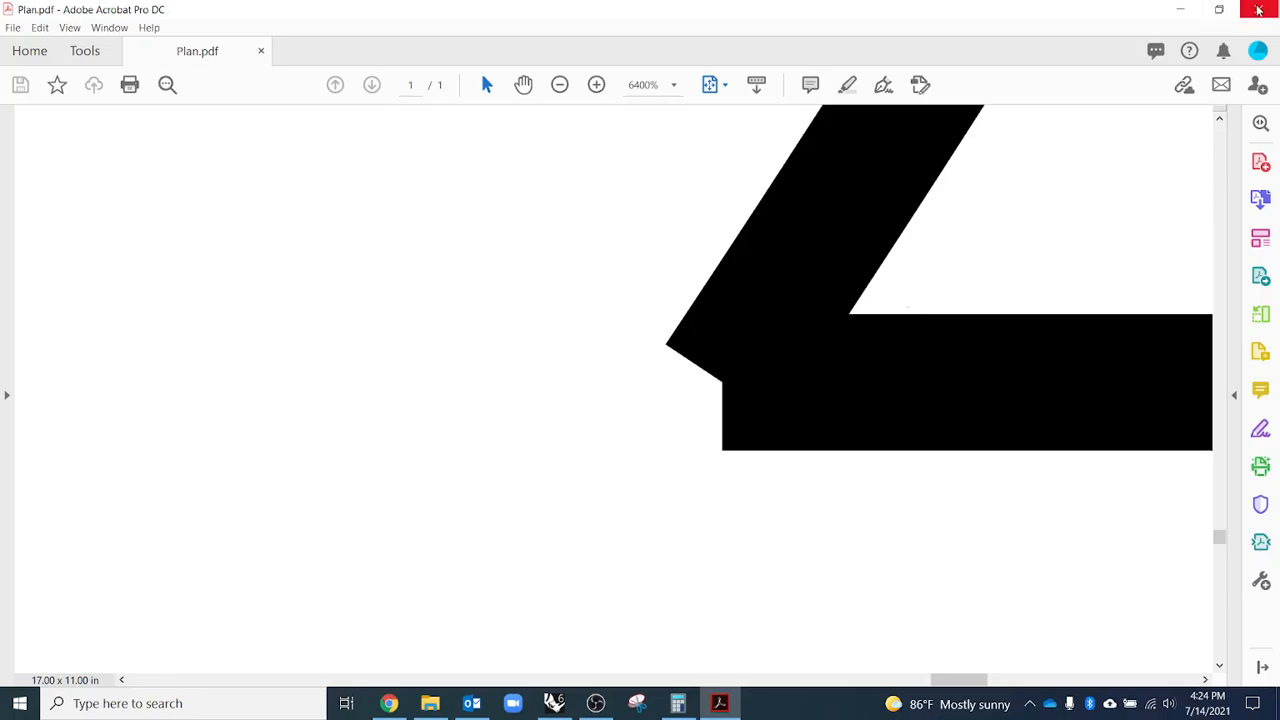
{"action": "key", "text": "alt+Tab"}
{"action": "key", "text": "alt+Tab"}
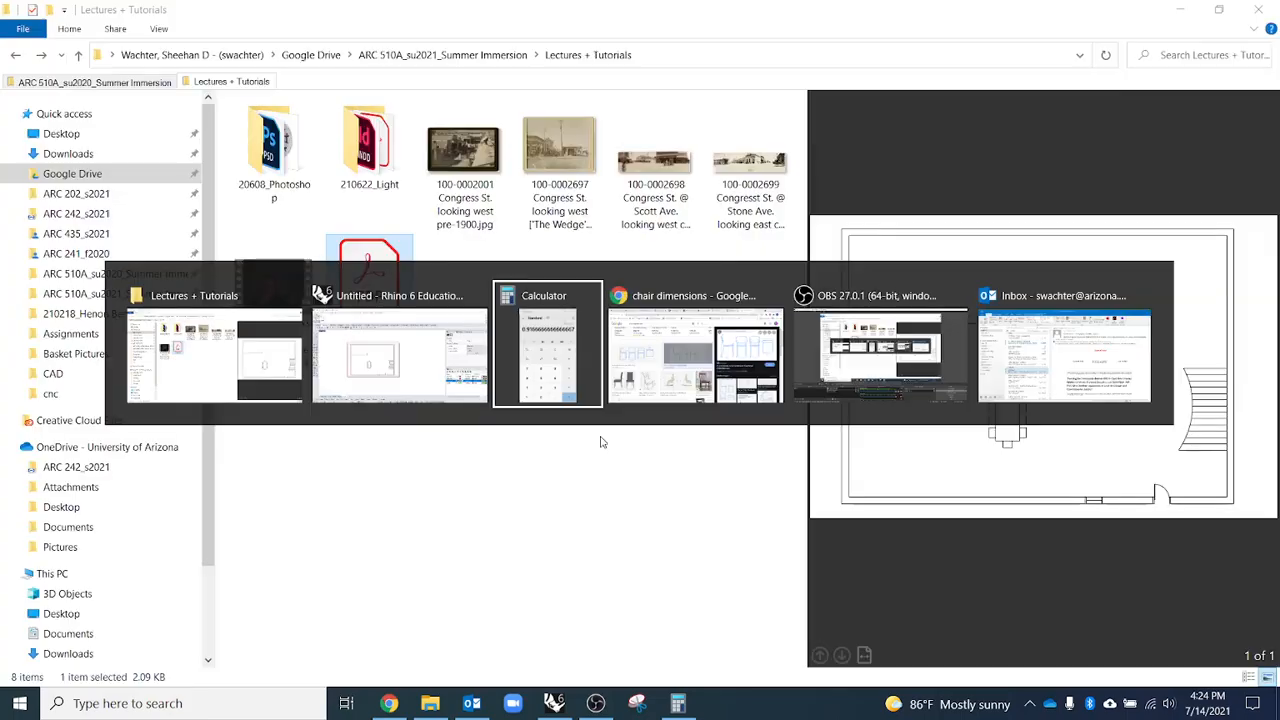
{"action": "key", "text": "alt+shift+Tab"}
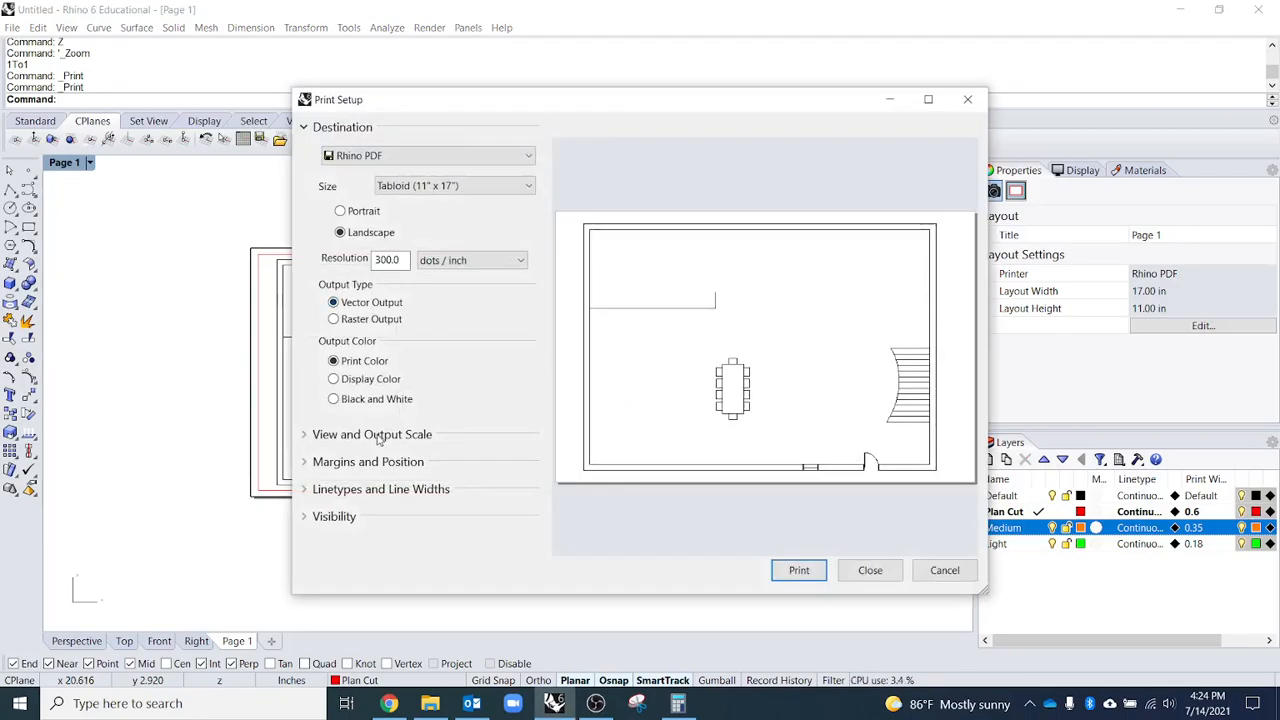
- Review the Linetypes and Line Widths settings and the Visibility settings of the print setup
{"action": "left_click", "coordinate": [366, 492]}
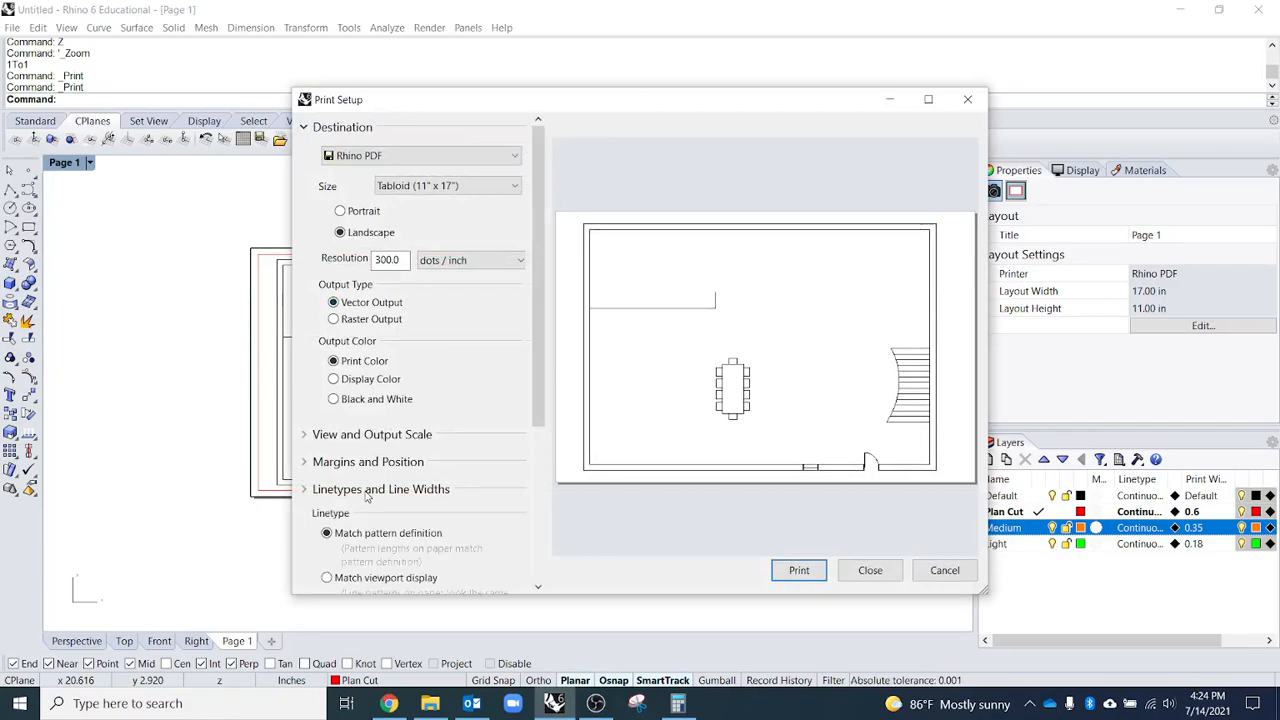
{"action": "left_click_drag", "start_coordinate": [545, 428], "coordinate": [540, 593]}
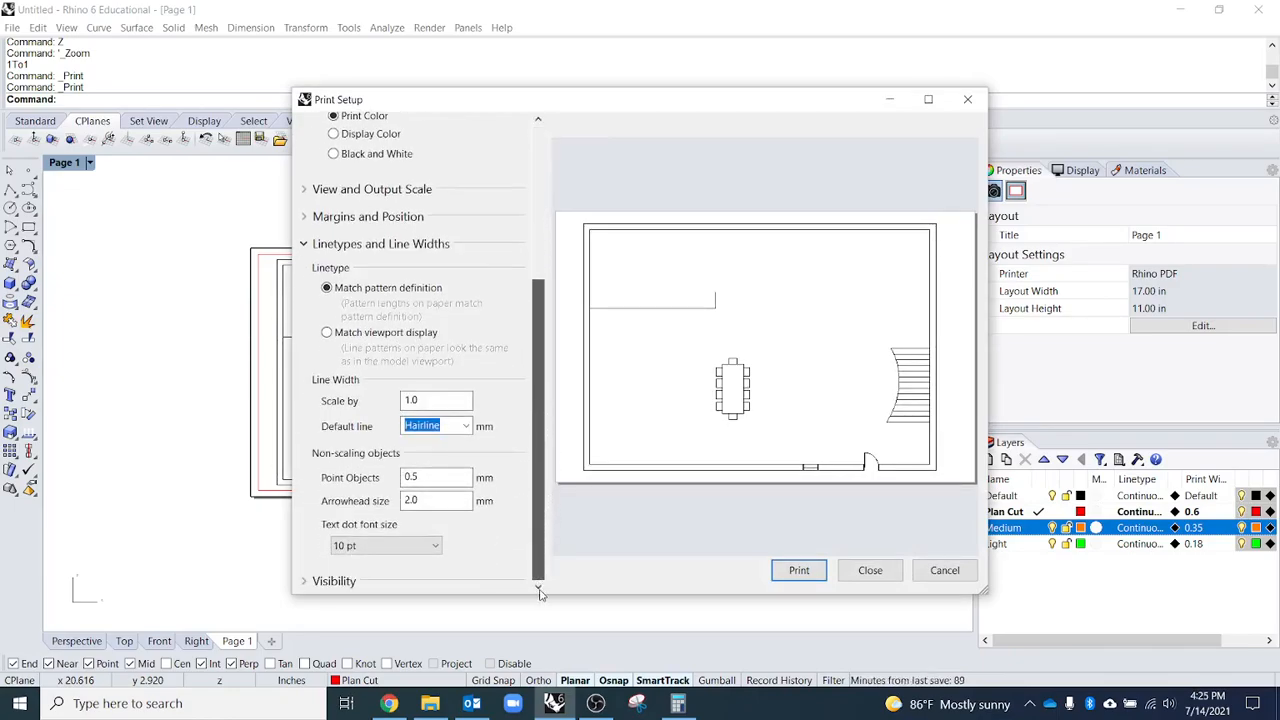
{"action": "left_click", "coordinate": [376, 244]}
{"action": "left_click", "coordinate": [344, 517]}
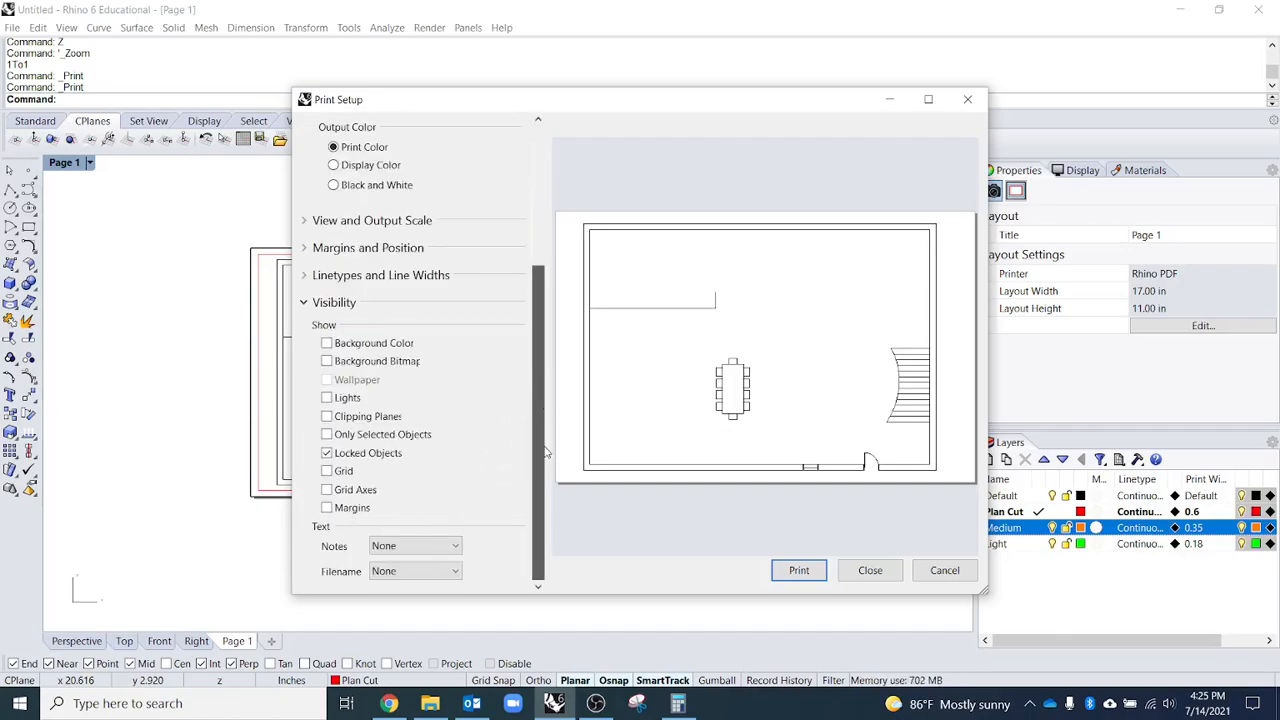
{"action": "left_click", "coordinate": [336, 305]}
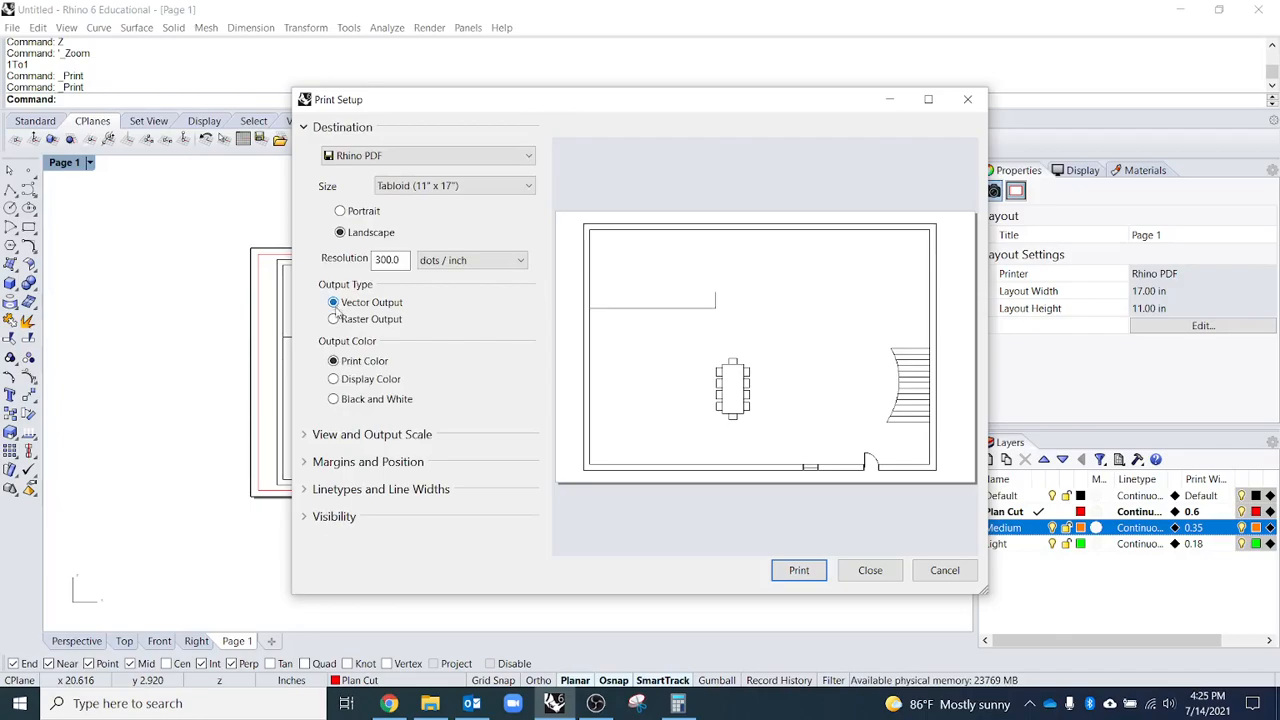
- Review the View and Output Scale settings and the Margins and Position settings of the print setup
{"action": "left_click", "coordinate": [420, 440]}
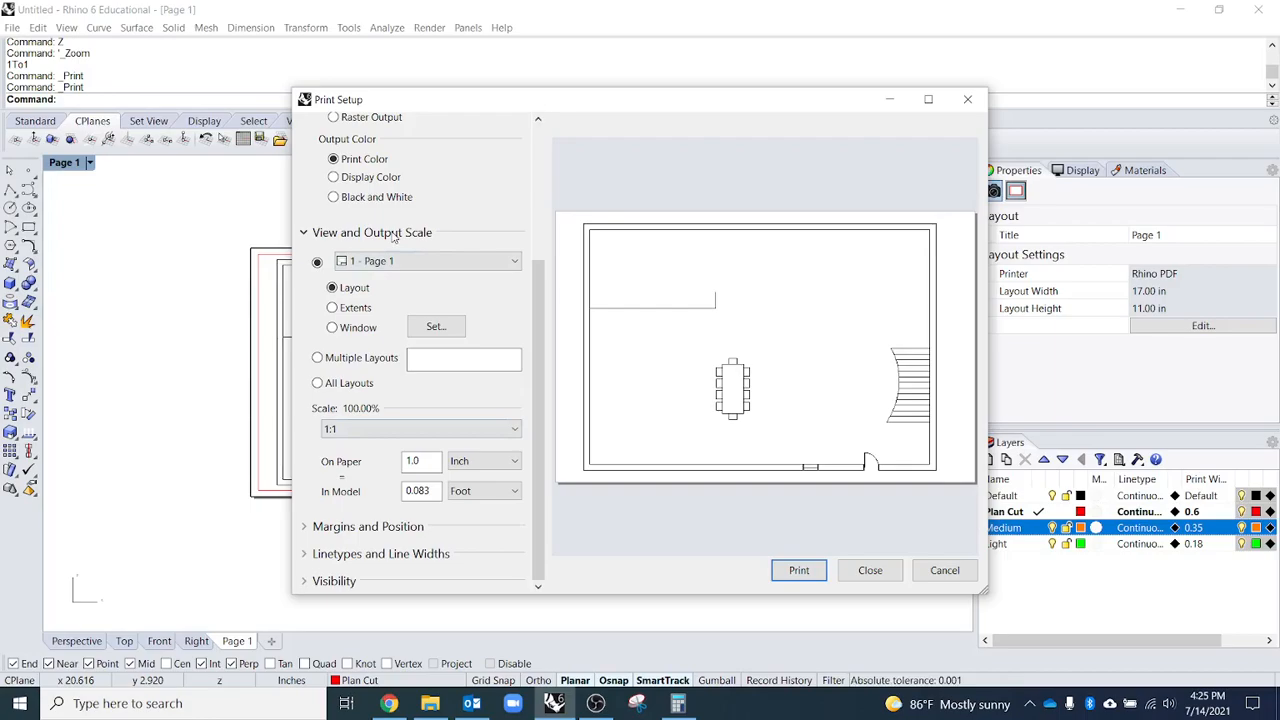
{"action": "scroll", "coordinate": [393, 235], "scroll_direction": "up", "scroll_amount": 3}
{"action": "scroll", "coordinate": [461, 397], "scroll_direction": "down", "scroll_amount": 3}
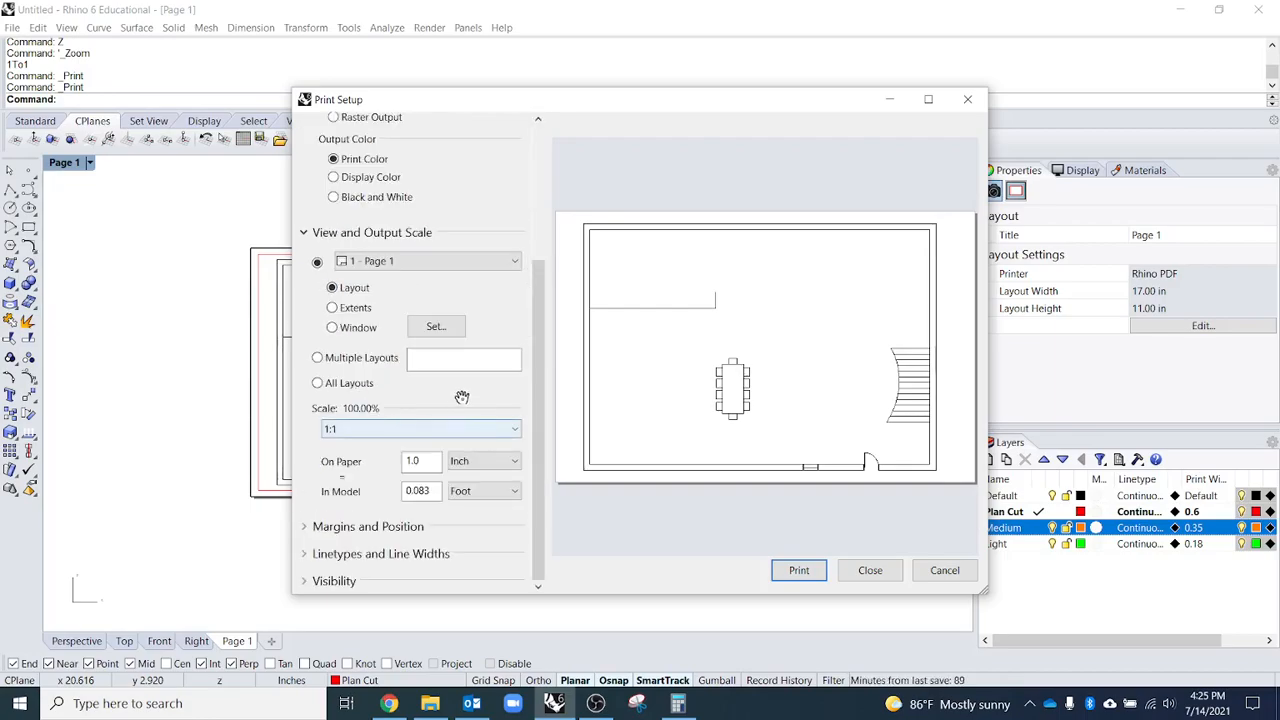
{"action": "left_click", "coordinate": [372, 232]}
{"action": "left_click", "coordinate": [388, 460]}
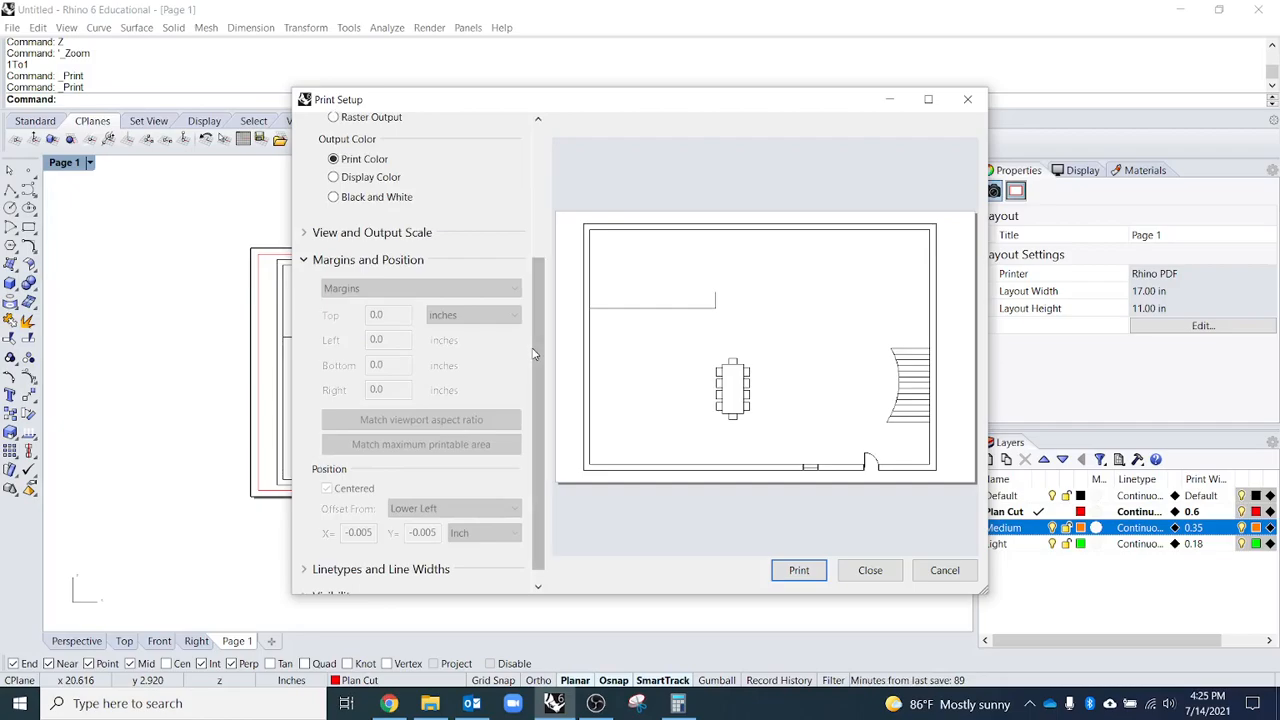
{"action": "scroll", "coordinate": [533, 354], "scroll_direction": "down", "scroll_amount": 1}
{"action": "left_click", "coordinate": [352, 246]}
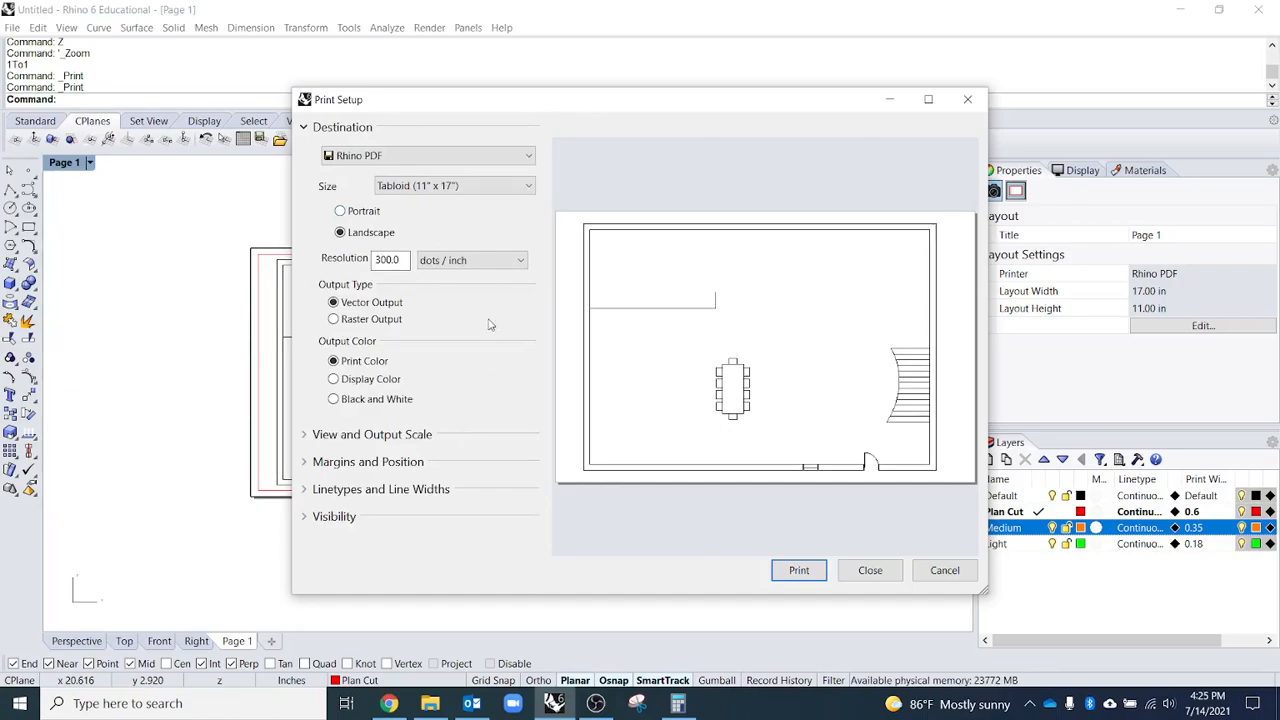
- Recheck the line width and Visibility options against the output settings, and close the print setup without printing again
{"action": "left_click", "coordinate": [340, 490]}
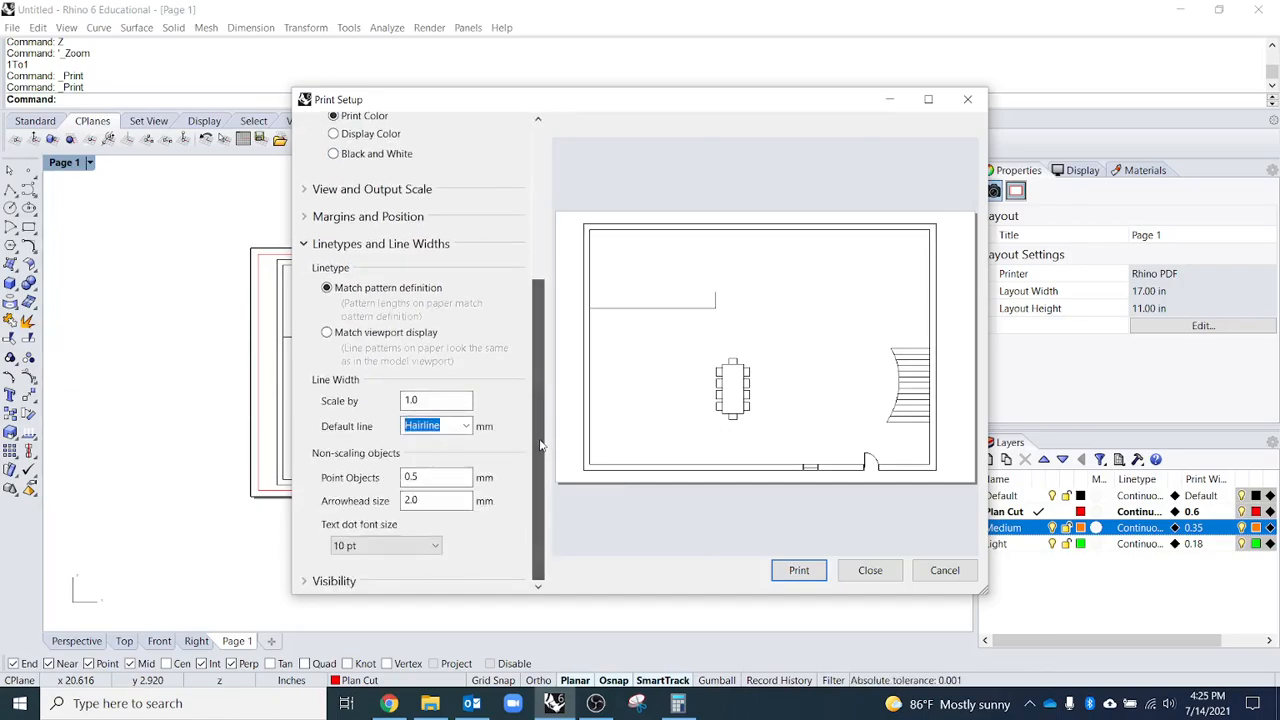
{"action": "left_click", "coordinate": [388, 246]}
{"action": "left_click", "coordinate": [350, 517]}
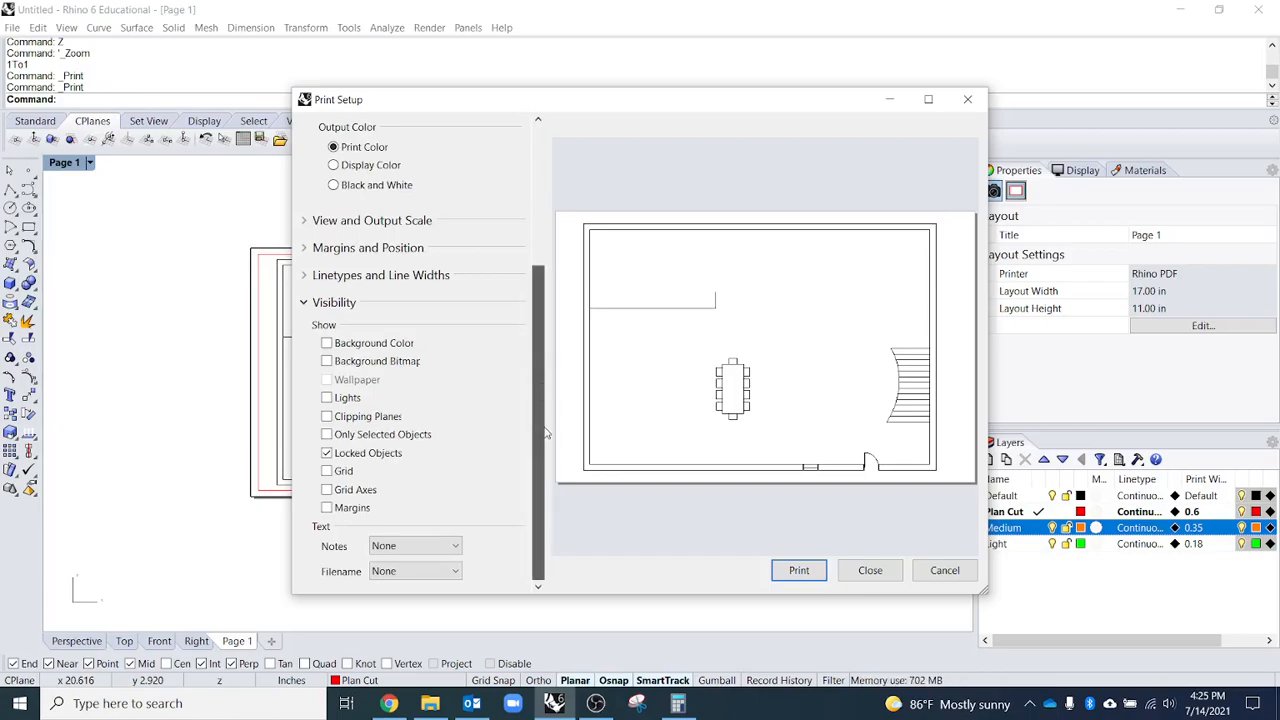
{"action": "scroll", "coordinate": [548, 403], "scroll_direction": "up", "scroll_amount": 3}
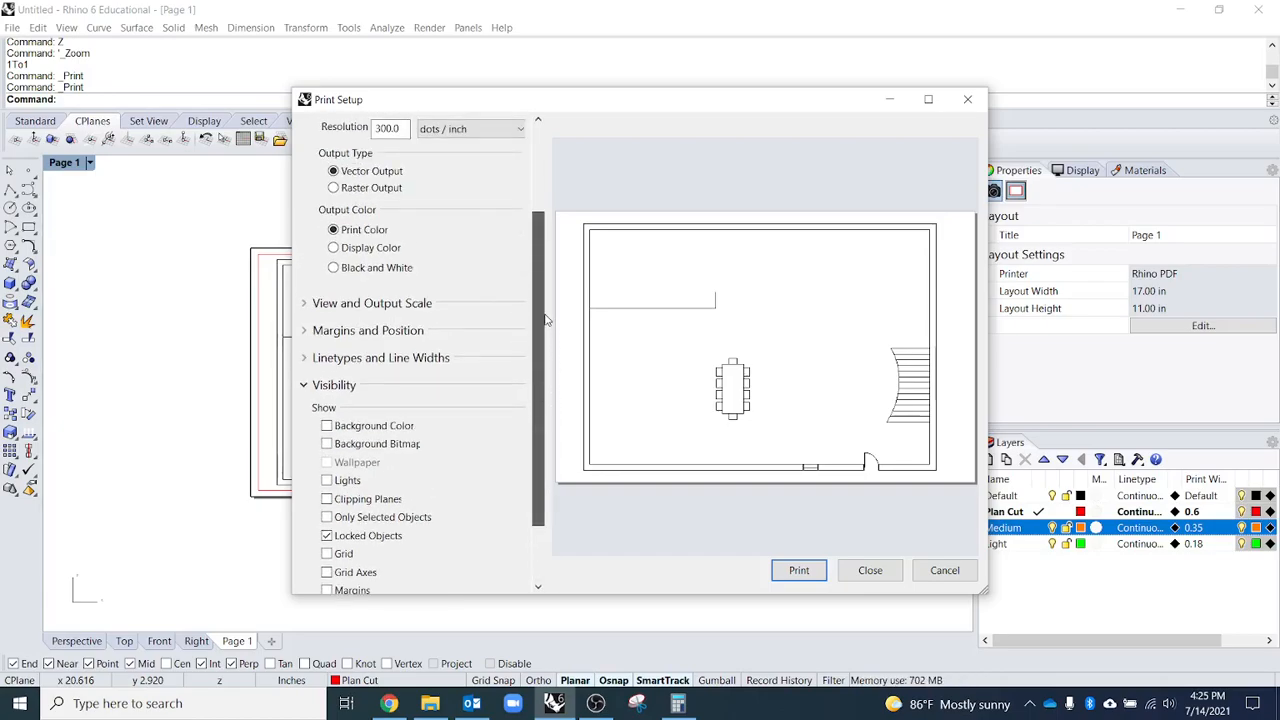
{"action": "scroll", "coordinate": [546, 318], "scroll_direction": "down", "scroll_amount": 3}
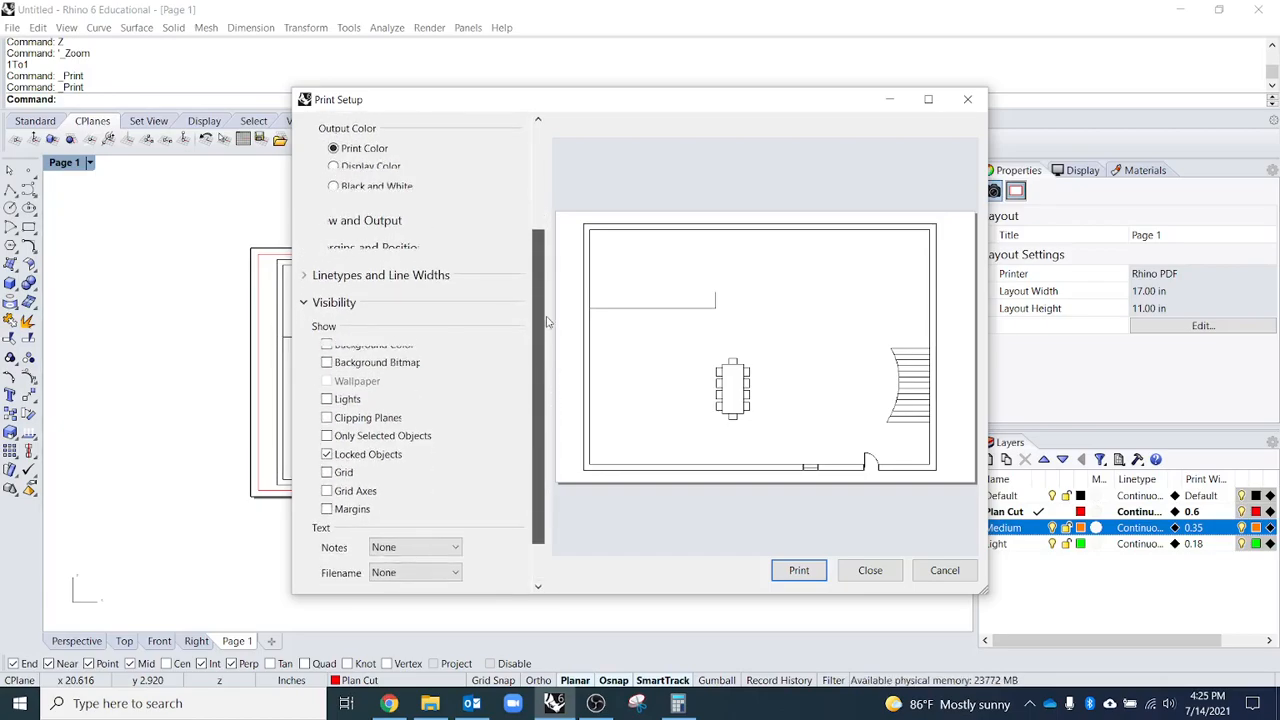
{"action": "scroll", "coordinate": [546, 328], "scroll_direction": "up", "scroll_amount": 8}
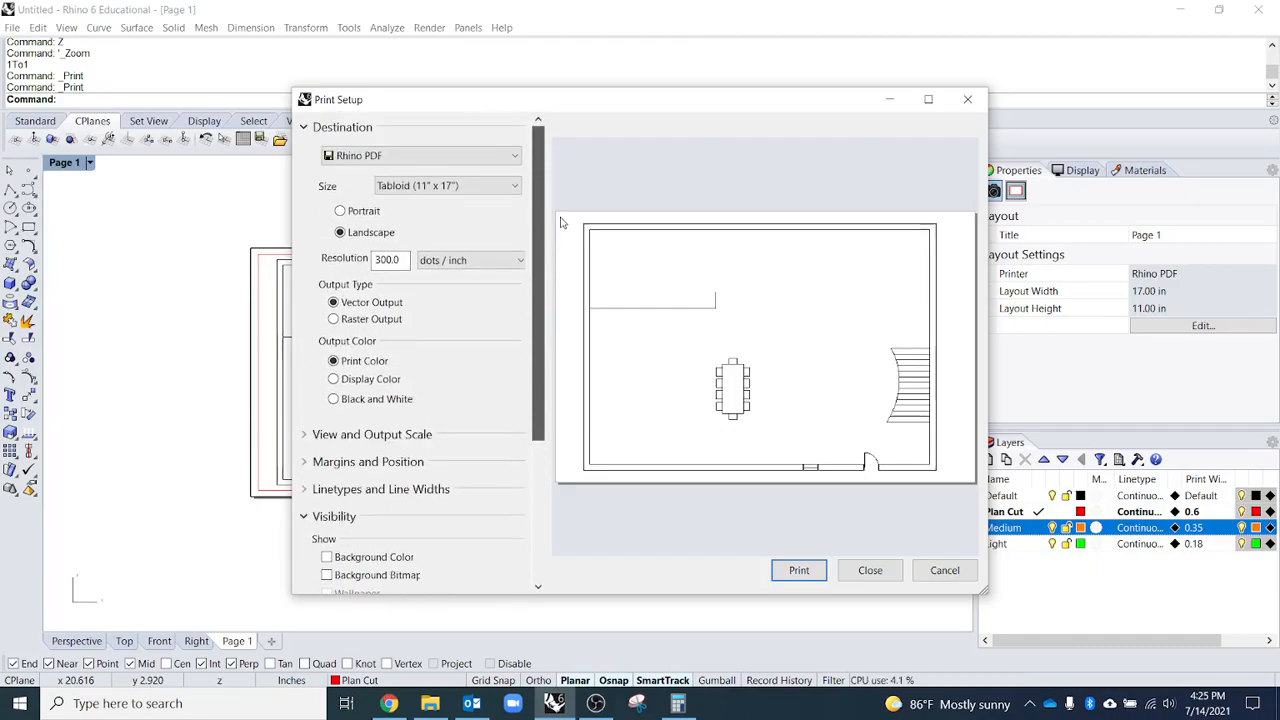
{"action": "scroll", "coordinate": [550, 290], "scroll_direction": "down", "scroll_amount": 5}
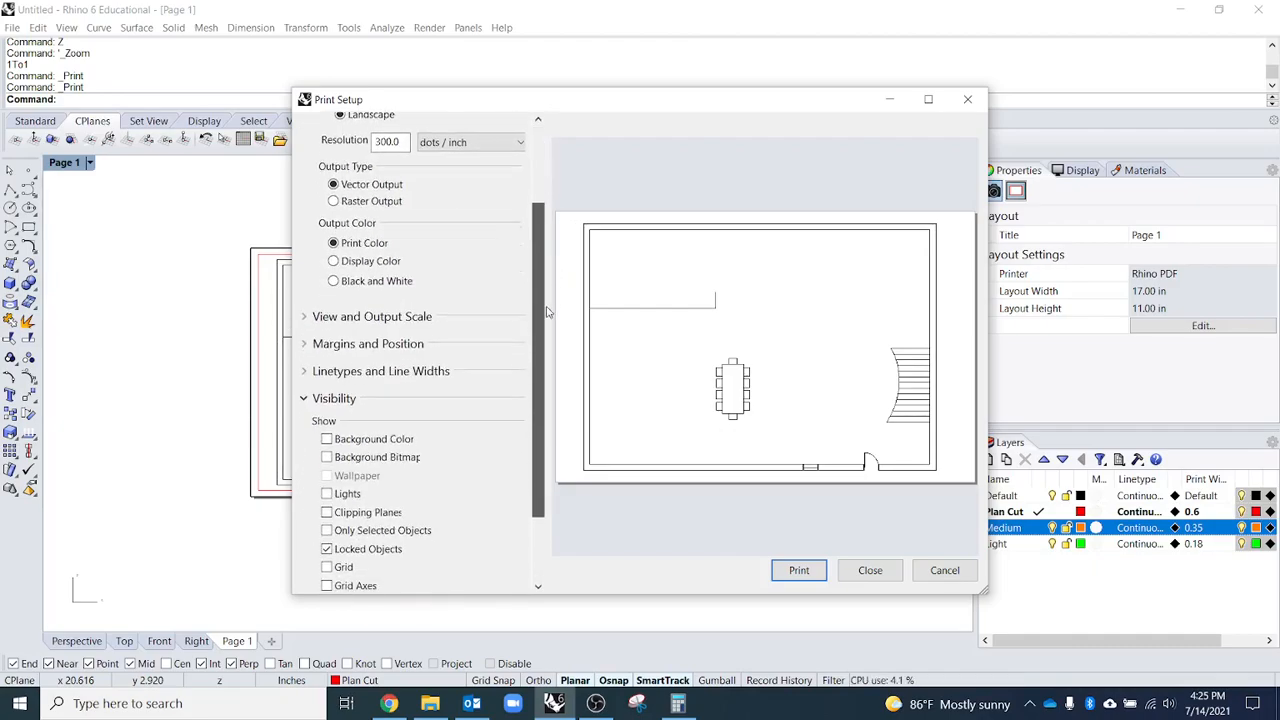
{"action": "left_click", "coordinate": [380, 360]}
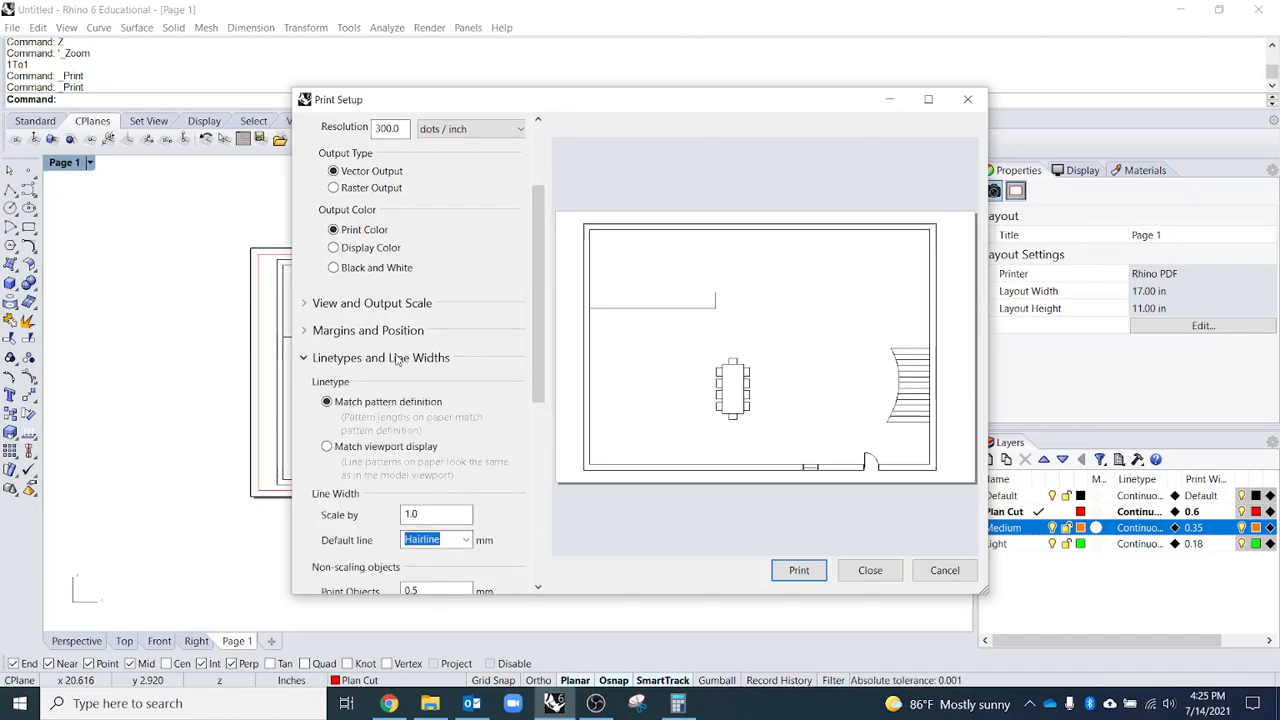
{"action": "left_click_drag", "start_coordinate": [538, 368], "coordinate": [538, 585]}
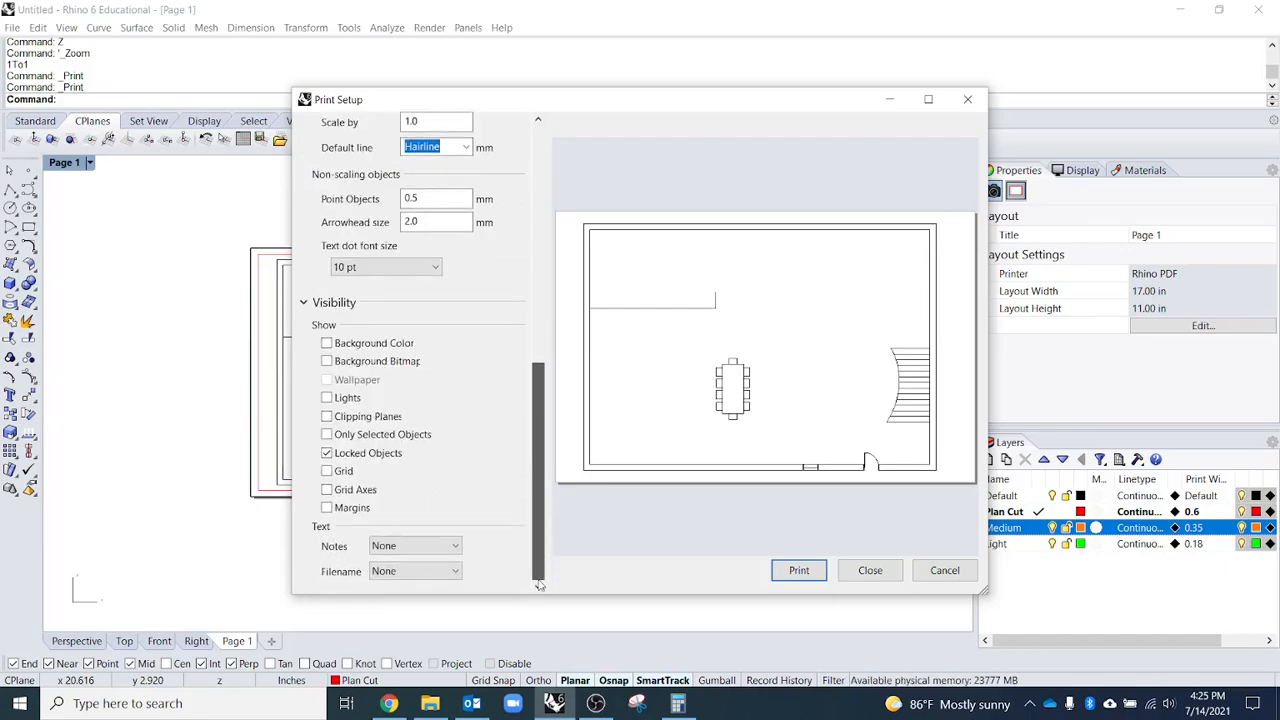
{"action": "left_click_drag", "start_coordinate": [531, 553], "coordinate": [552, 380]}
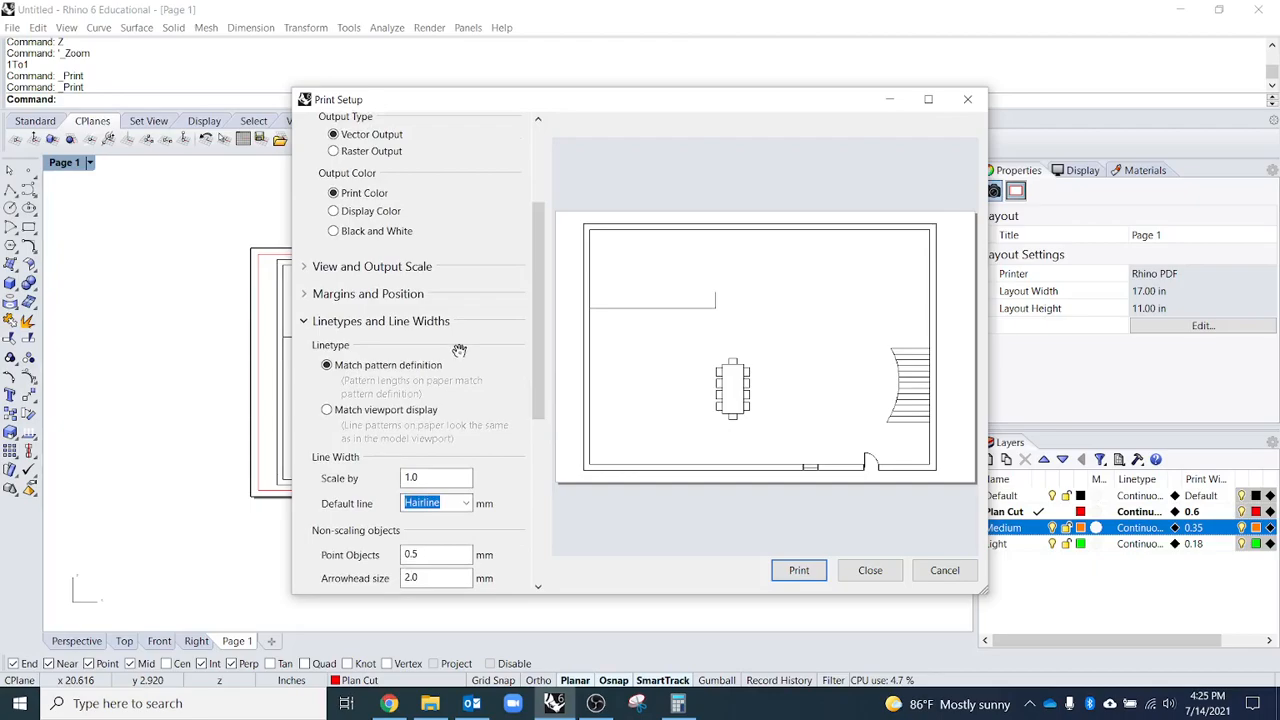
{"action": "left_click", "coordinate": [397, 321]}
{"action": "left_click", "coordinate": [352, 350]}
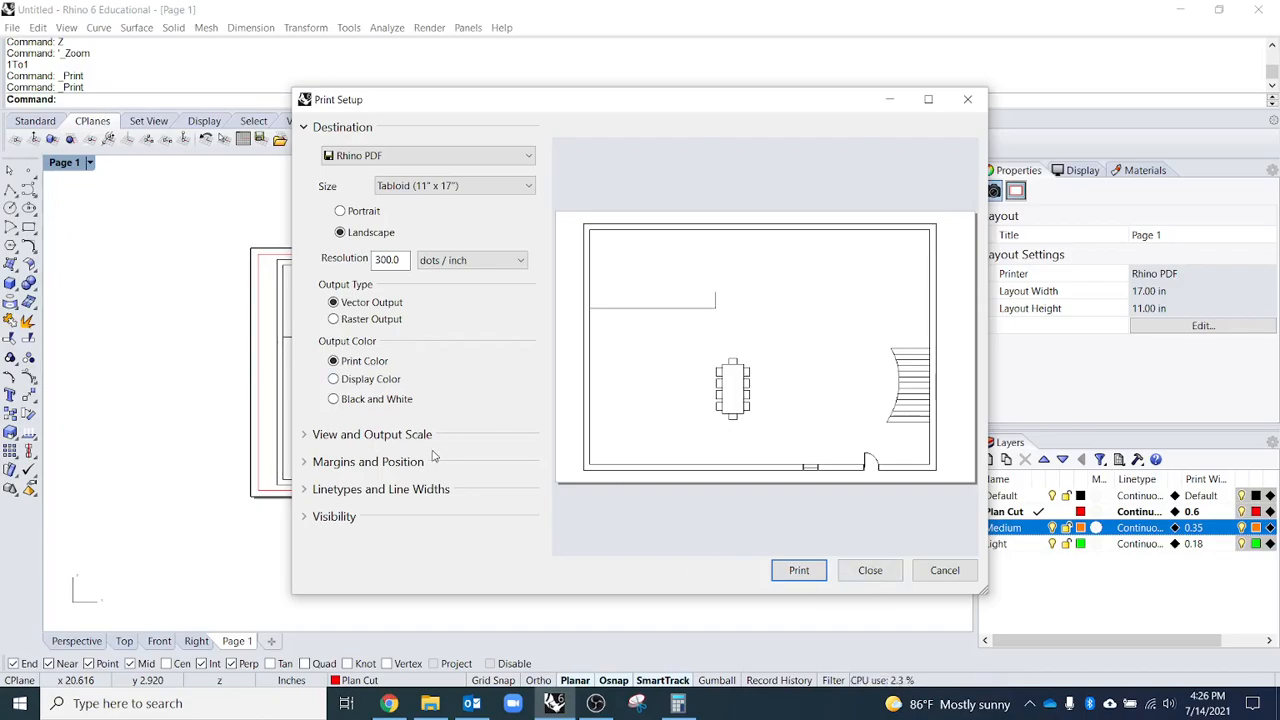
{"action": "left_click", "coordinate": [867, 576]}
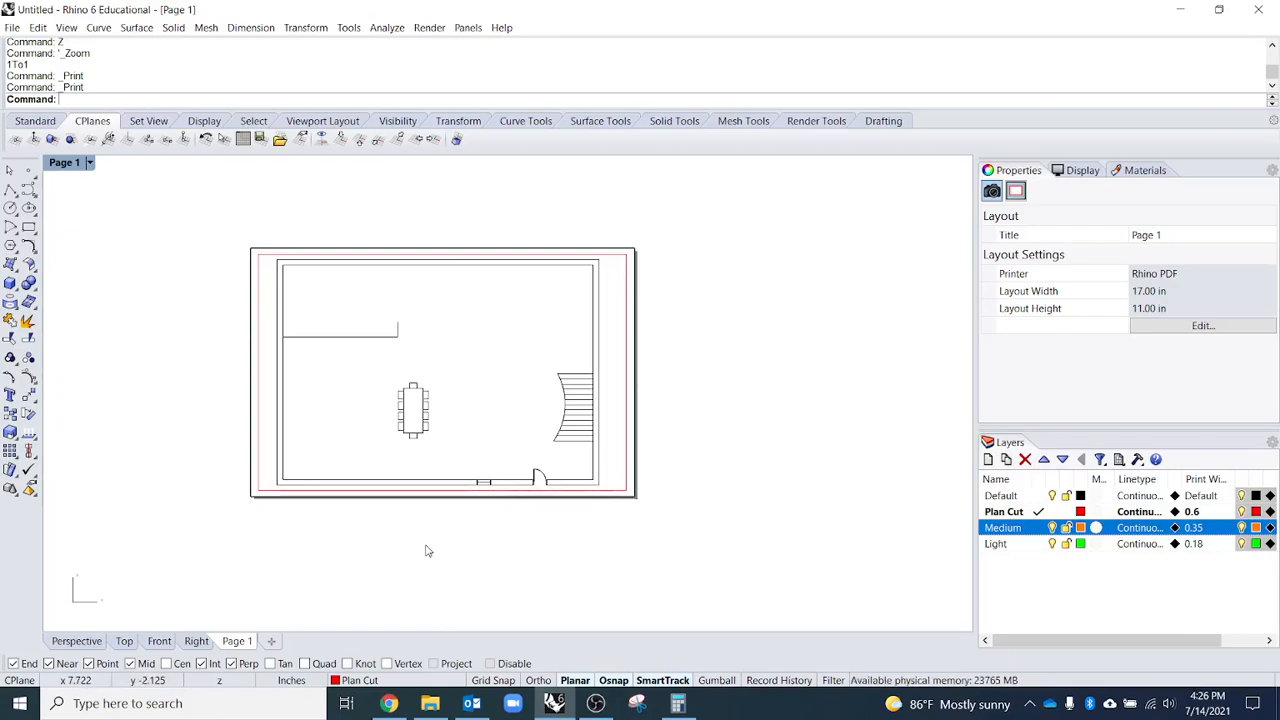
- Add a "Living Room" text label to the layout with the Text command, placing it just above the dining table
{"action": "type", "text": "Text"}
{"action": "key", "text": "Return"}
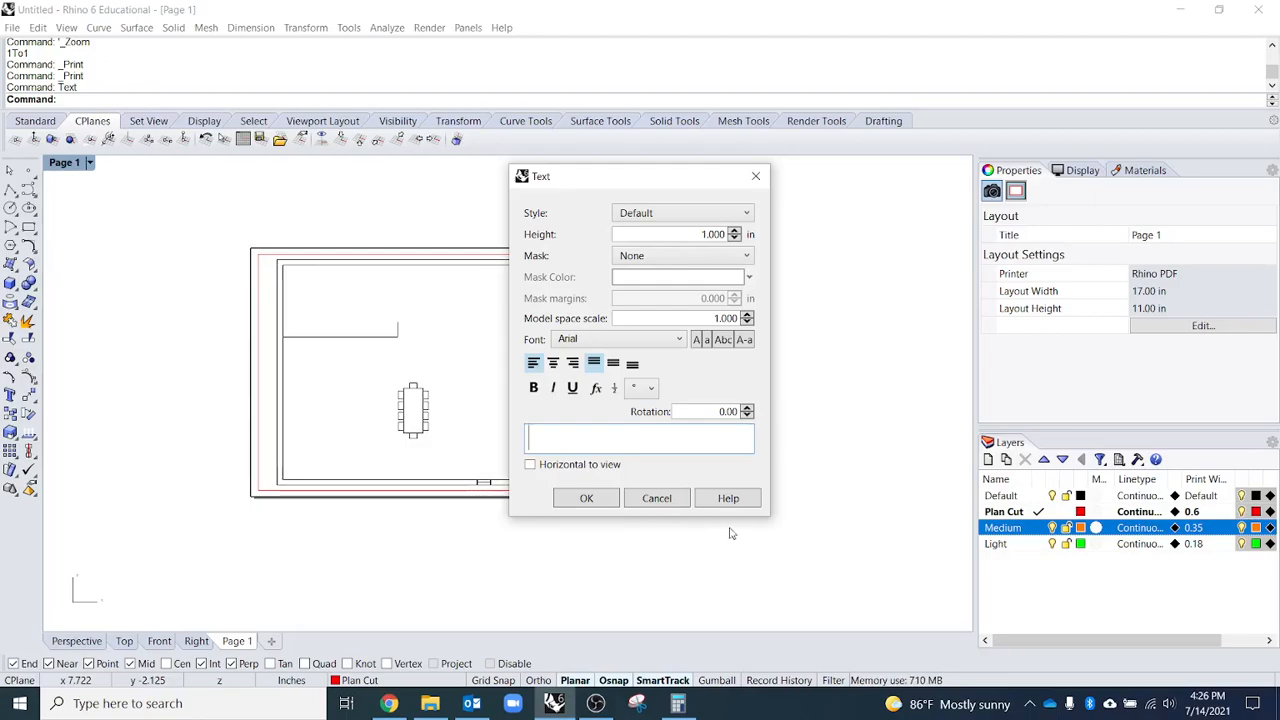
{"action": "left_click_drag", "start_coordinate": [737, 517], "coordinate": [736, 606]}
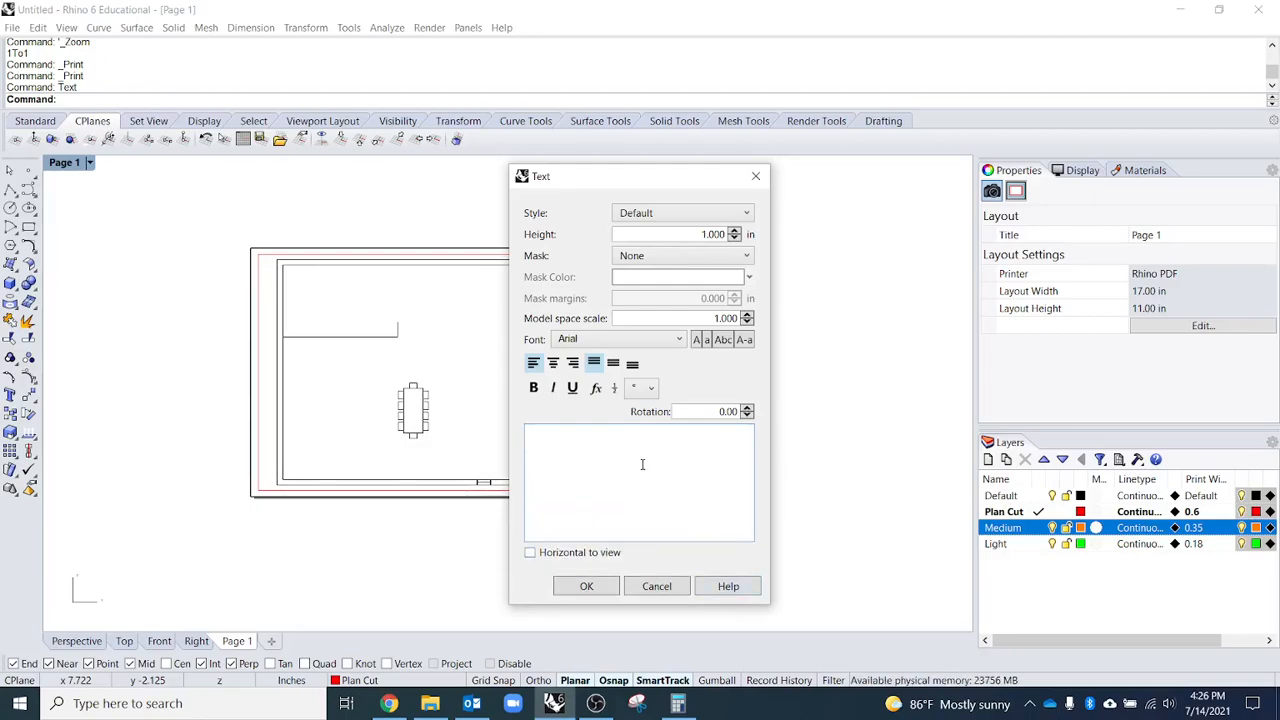
{"action": "type", "text": "Li"}
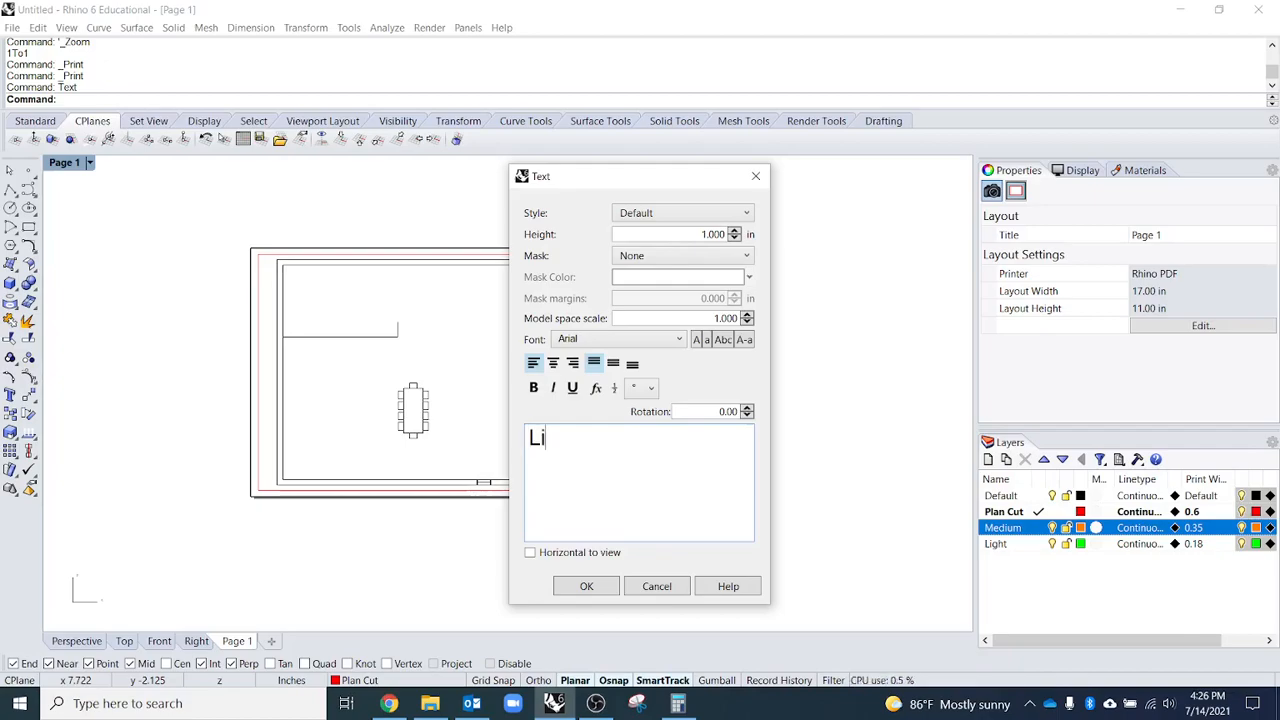
{"action": "type", "text": "ving Room"}
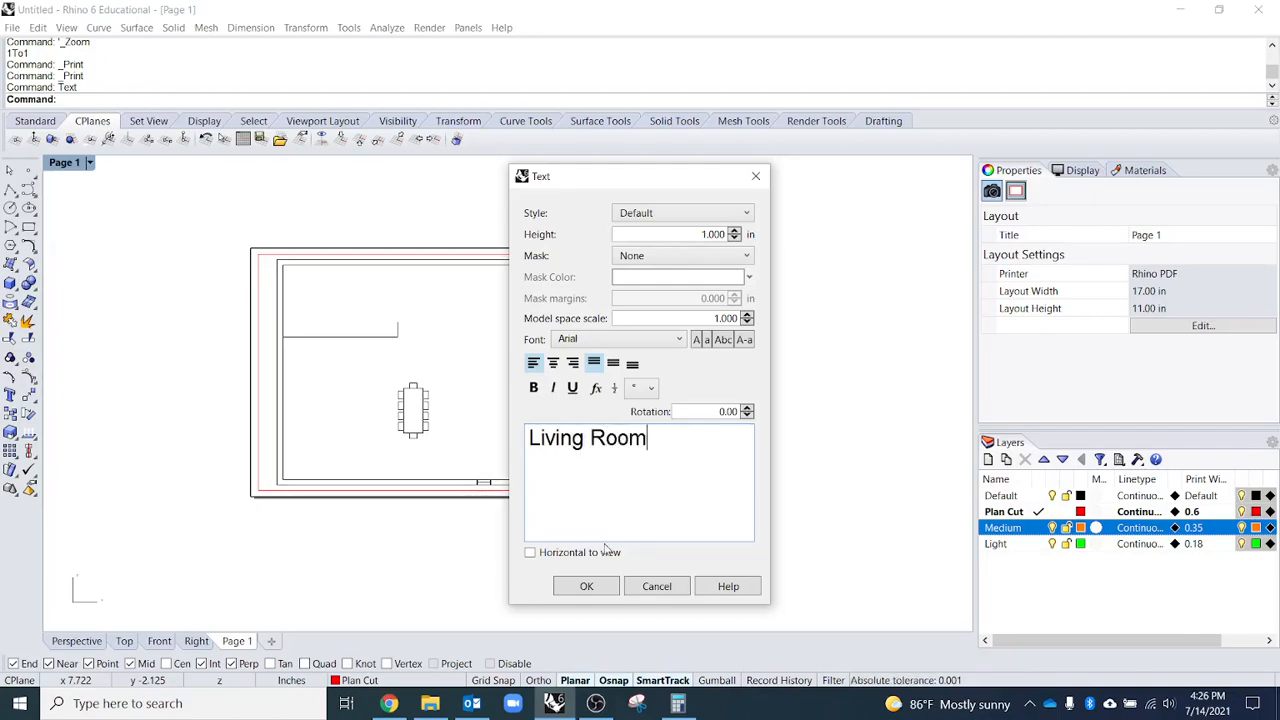
{"action": "left_click", "coordinate": [588, 587]}
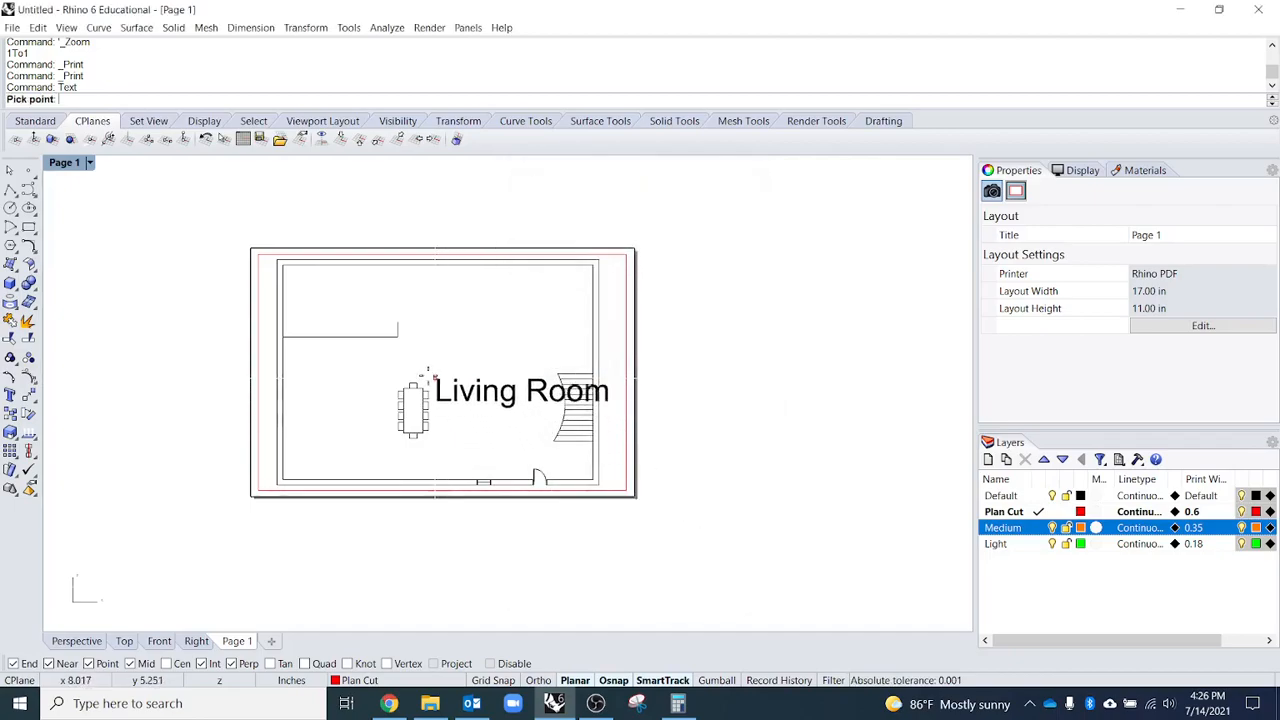
{"action": "left_click", "coordinate": [366, 358]}
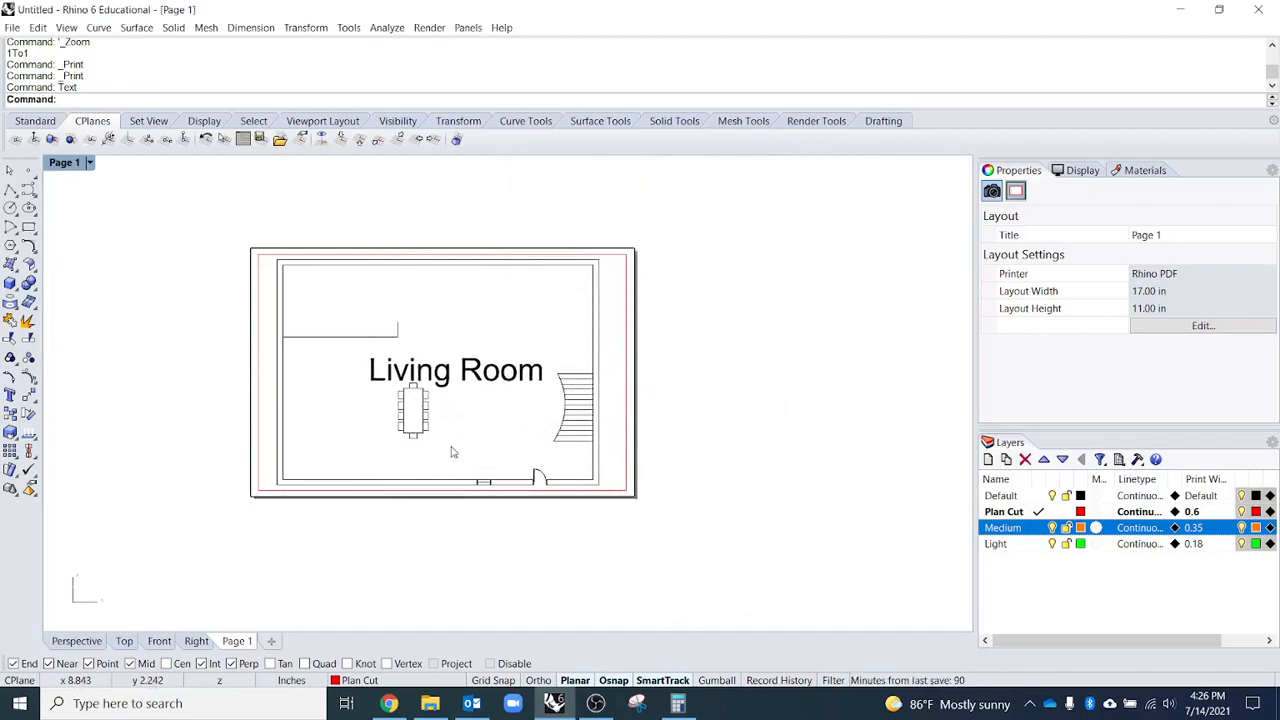
- Set the Living Room label's text height to 0.125 in and its alignment to left and bottom
{"action": "left_click", "coordinate": [456, 370]}
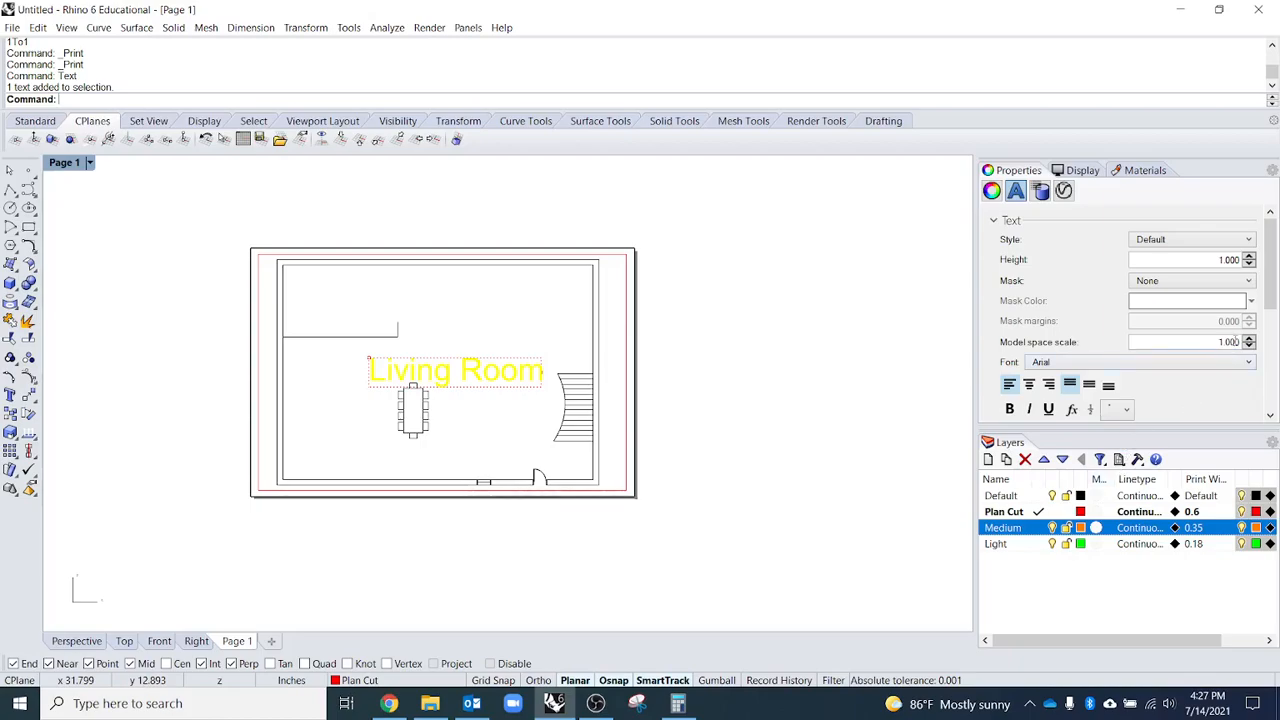
{"action": "left_click", "coordinate": [1249, 263]}
{"action": "left_click", "coordinate": [1249, 263]}
{"action": "left_click", "coordinate": [1249, 263]}
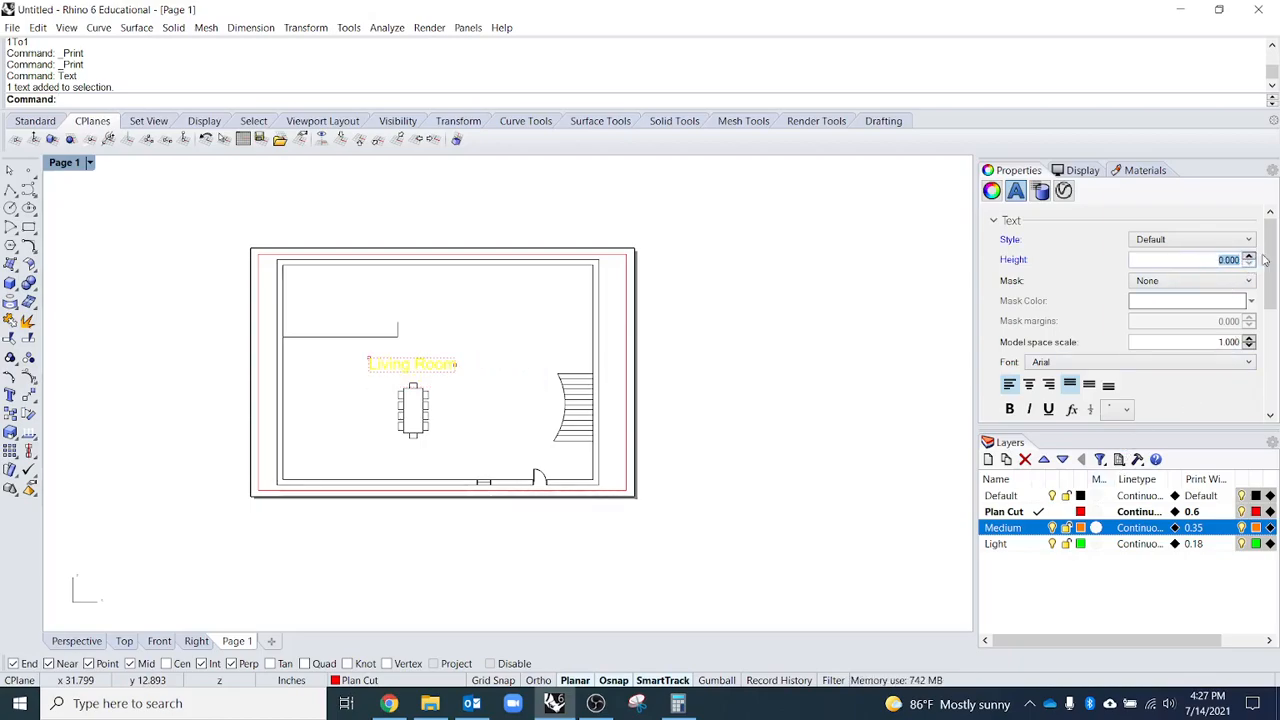
{"action": "key", "text": "BackSpace"}
{"action": "type", "text": ".125"}
{"action": "key", "text": "Return"}
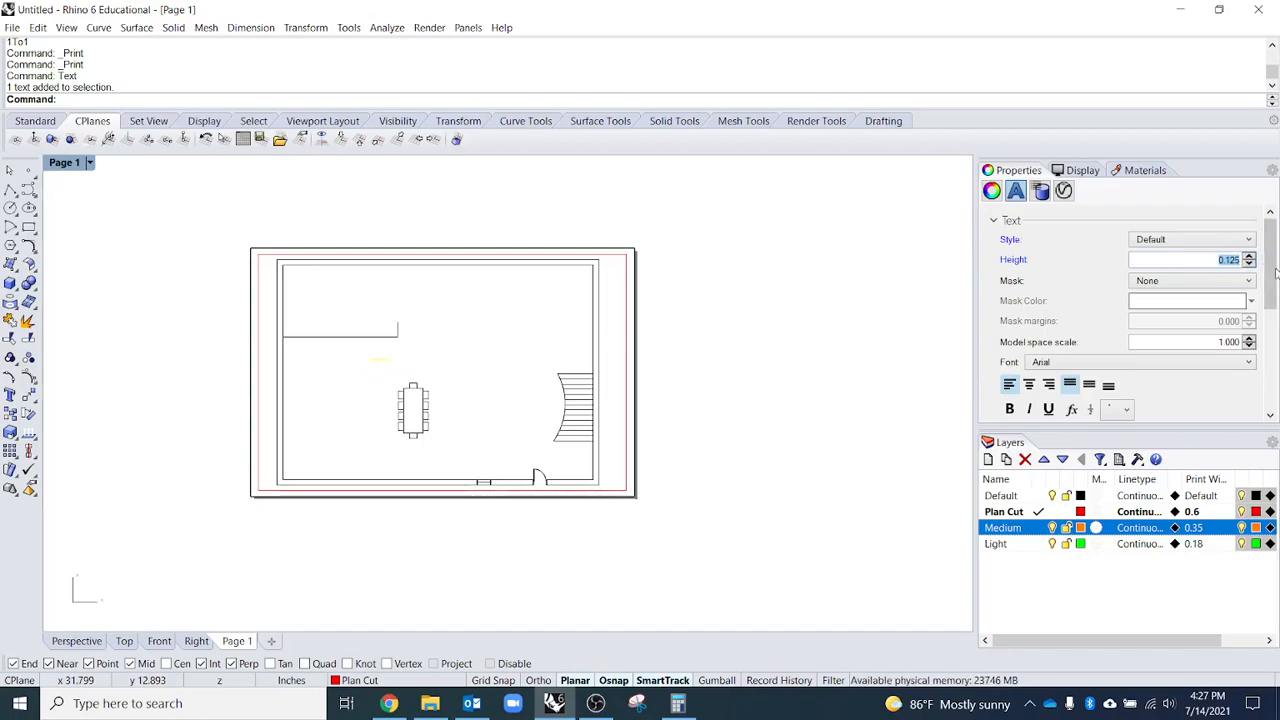
{"action": "left_click_drag", "start_coordinate": [1276, 270], "coordinate": [1276, 308]}
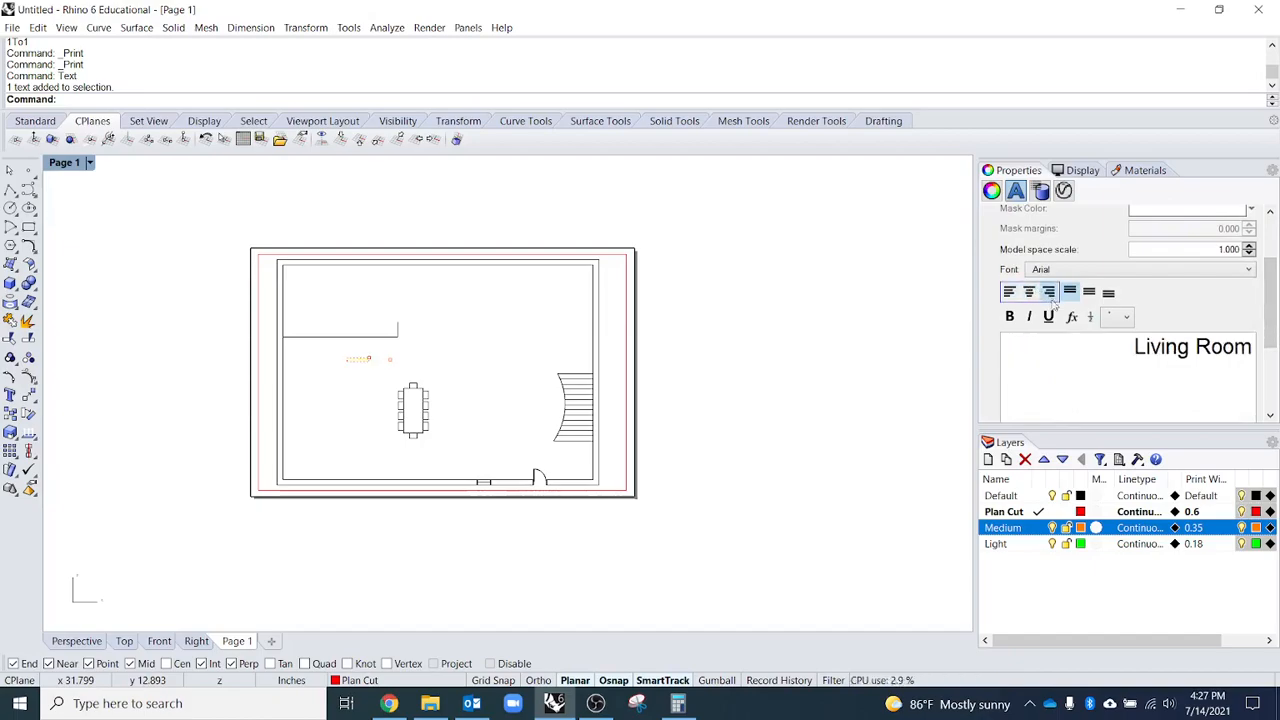
{"action": "left_click", "coordinate": [1089, 292]}
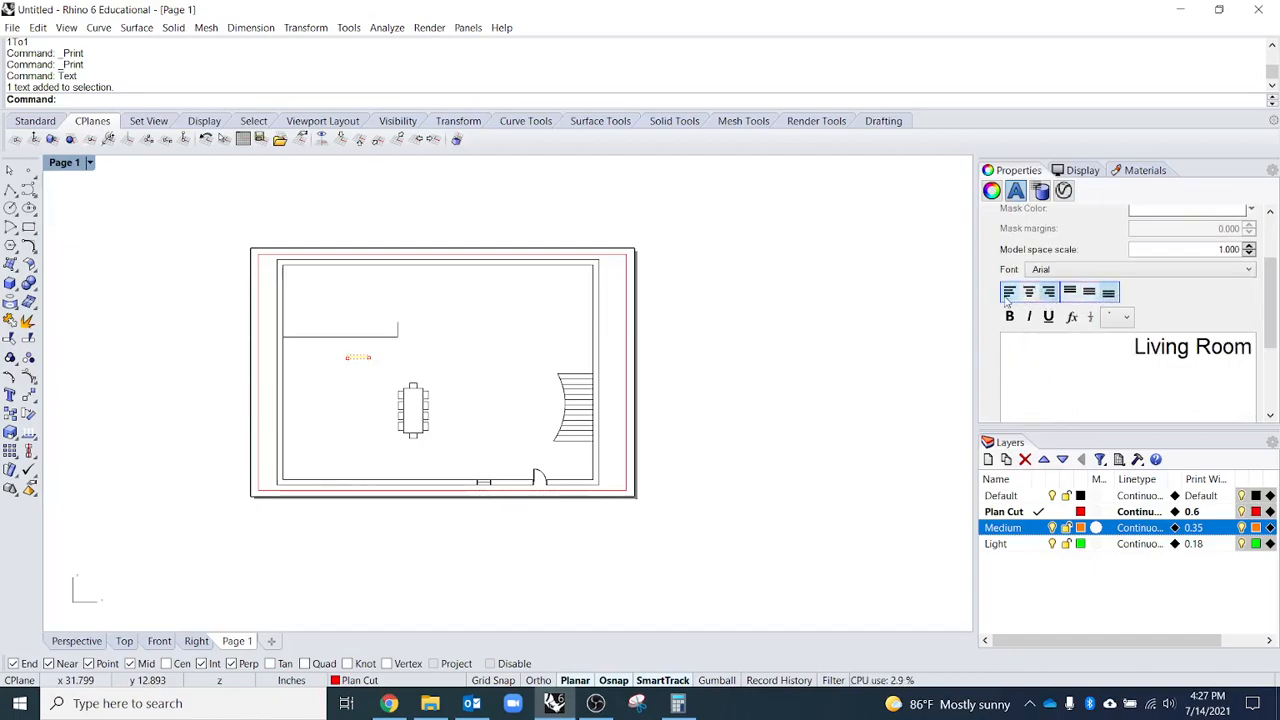
- Move the Living Room label into the open floor area to the left of the dining table and deselect it
{"action": "scroll", "coordinate": [549, 300], "scroll_direction": "up", "scroll_amount": 4}
{"action": "left_click", "coordinate": [300, 340]}
{"action": "scroll", "coordinate": [413, 329], "scroll_direction": "down", "scroll_amount": 2}
{"action": "scroll", "coordinate": [413, 329], "scroll_direction": "up", "scroll_amount": 2}
{"action": "left_click_drag", "start_coordinate": [505, 315], "coordinate": [740, 338]}
{"action": "scroll", "coordinate": [517, 314], "scroll_direction": "down", "scroll_amount": 2}
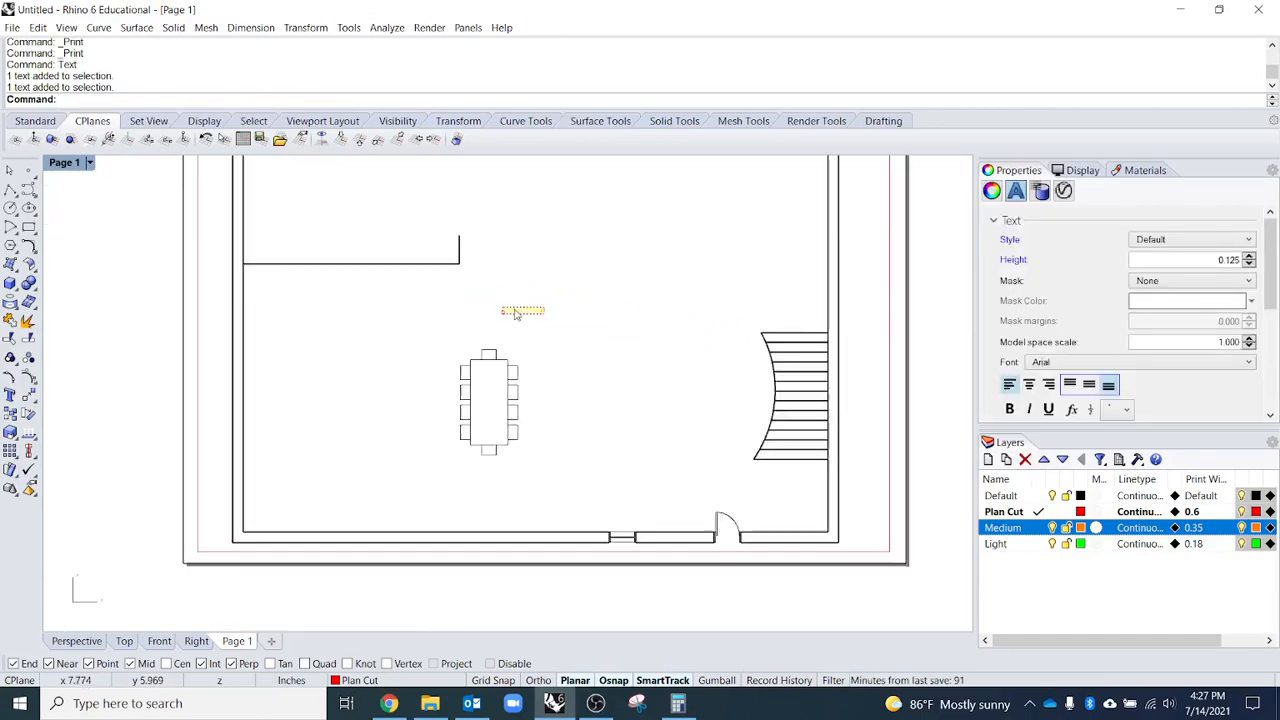
{"action": "left_click_drag", "start_coordinate": [517, 314], "coordinate": [348, 402]}
{"action": "scroll", "coordinate": [390, 395], "scroll_direction": "up", "scroll_amount": 3}
{"action": "scroll", "coordinate": [415, 424], "scroll_direction": "down", "scroll_amount": 3}
{"action": "left_click", "coordinate": [343, 406]}
{"action": "scroll", "coordinate": [342, 408], "scroll_direction": "up", "scroll_amount": 5}
{"action": "scroll", "coordinate": [342, 408], "scroll_direction": "down", "scroll_amount": 5}
{"action": "scroll", "coordinate": [514, 486], "scroll_direction": "up", "scroll_amount": 1}
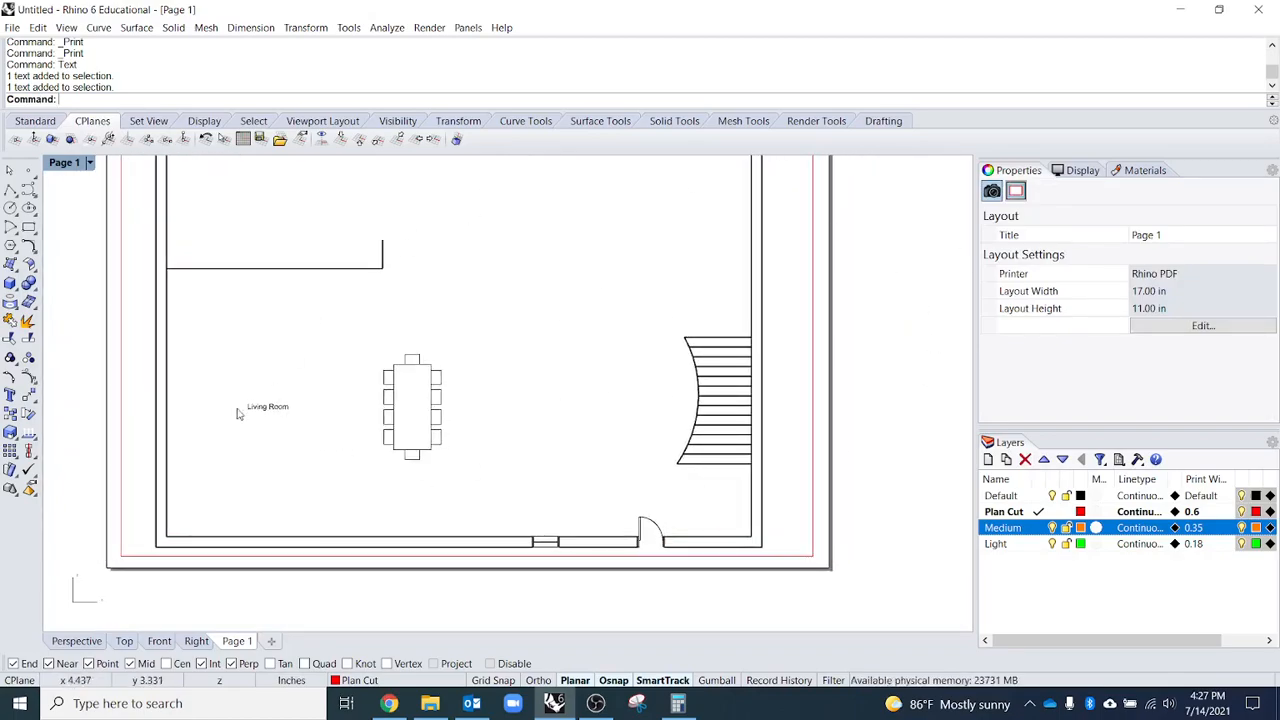